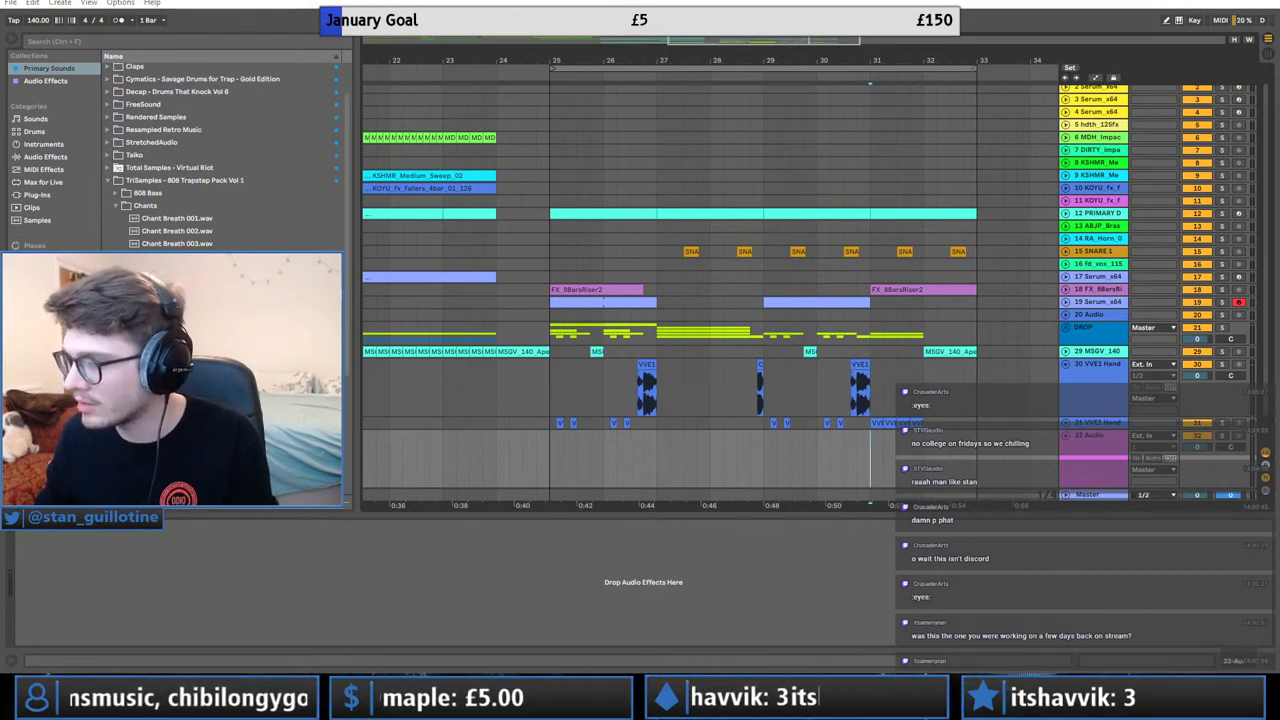
Search the StreamLables folder for session_sub and open a matching text file.
click(653, 91)
text(sessuon_sub)
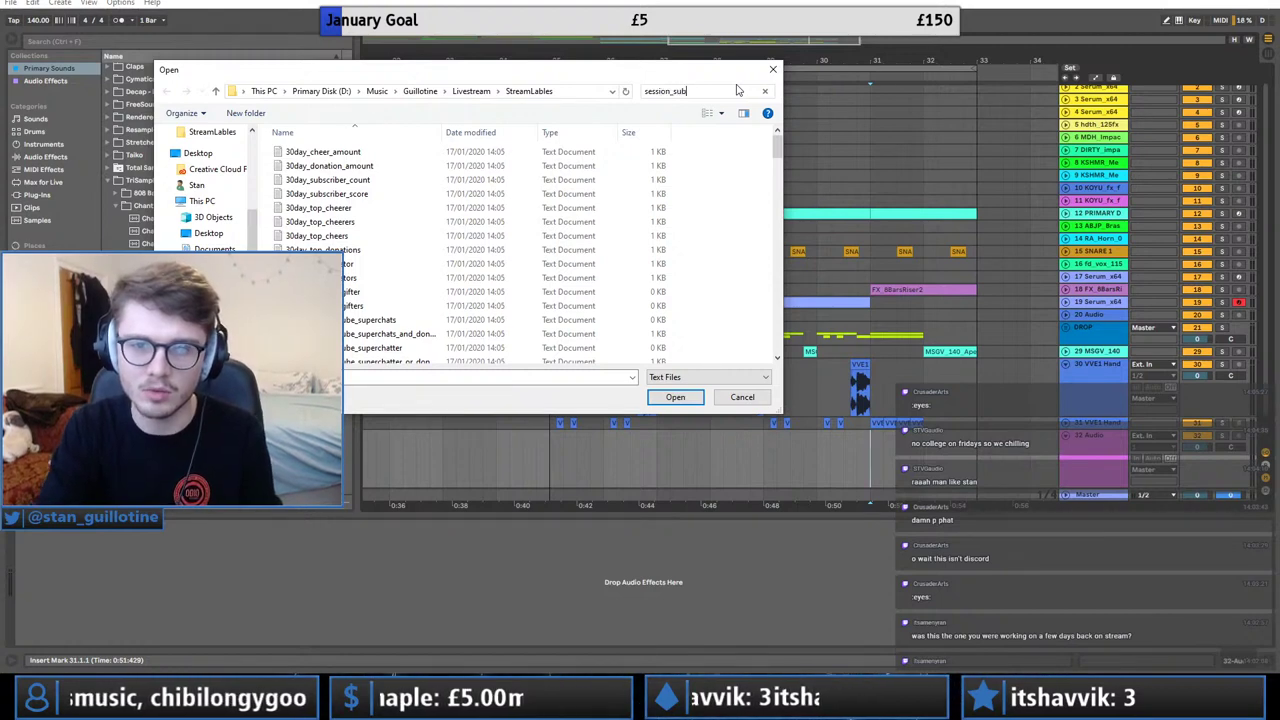
double_click(388, 207)
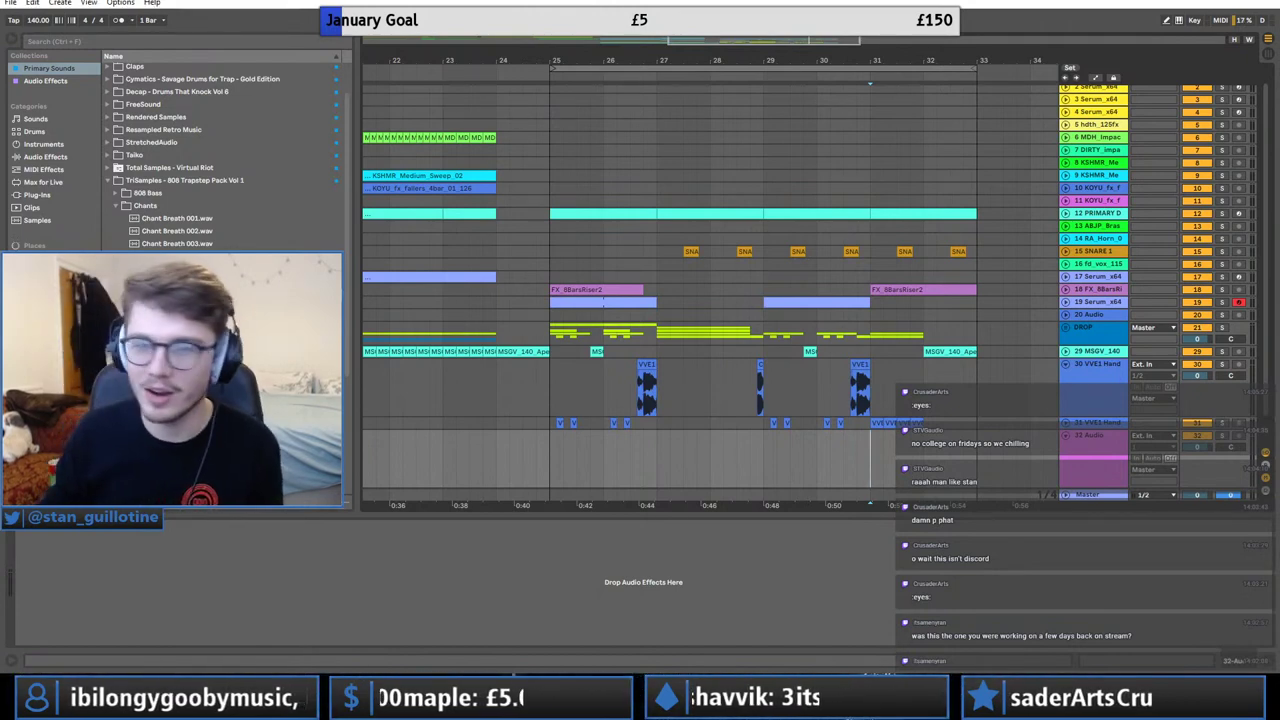
Play the arrangement from bar 25 and from bar 27, and unfold the DROP group.
key(space)
scroll(560, 425, down, 1)
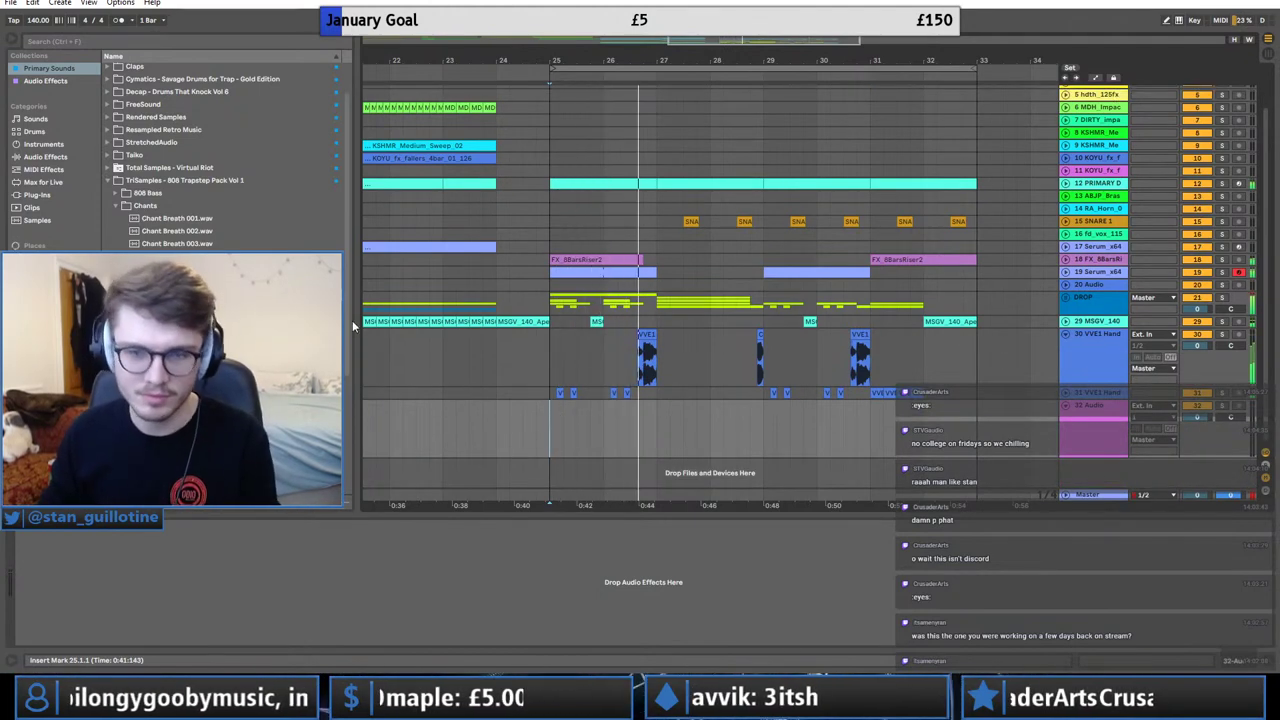
click(1102, 702)
click(1079, 660)
click(742, 419)
click(661, 420)
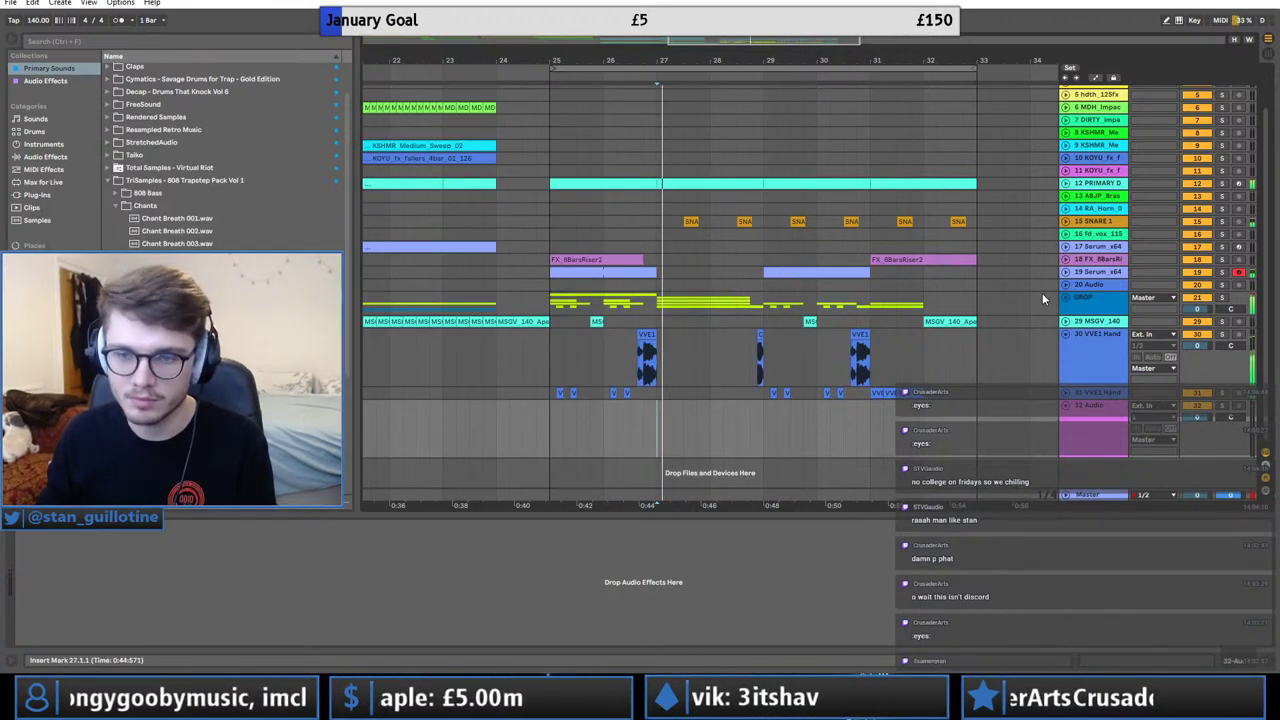
click(1062, 298)
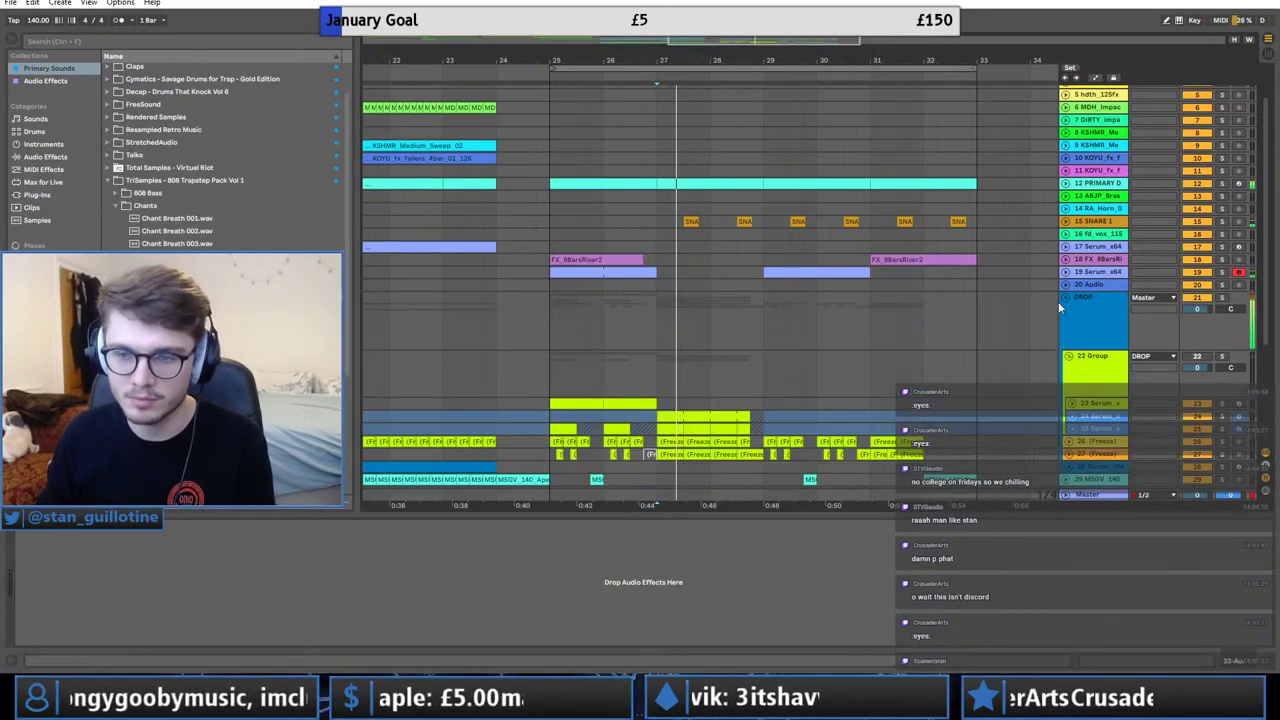
Play the DROP group from the frozen clip at bar 29 of track 26.
click(758, 441)
key(space)
key(space)
click(736, 474)
click(768, 442)
scroll(758, 443, up, 3)
key(space)
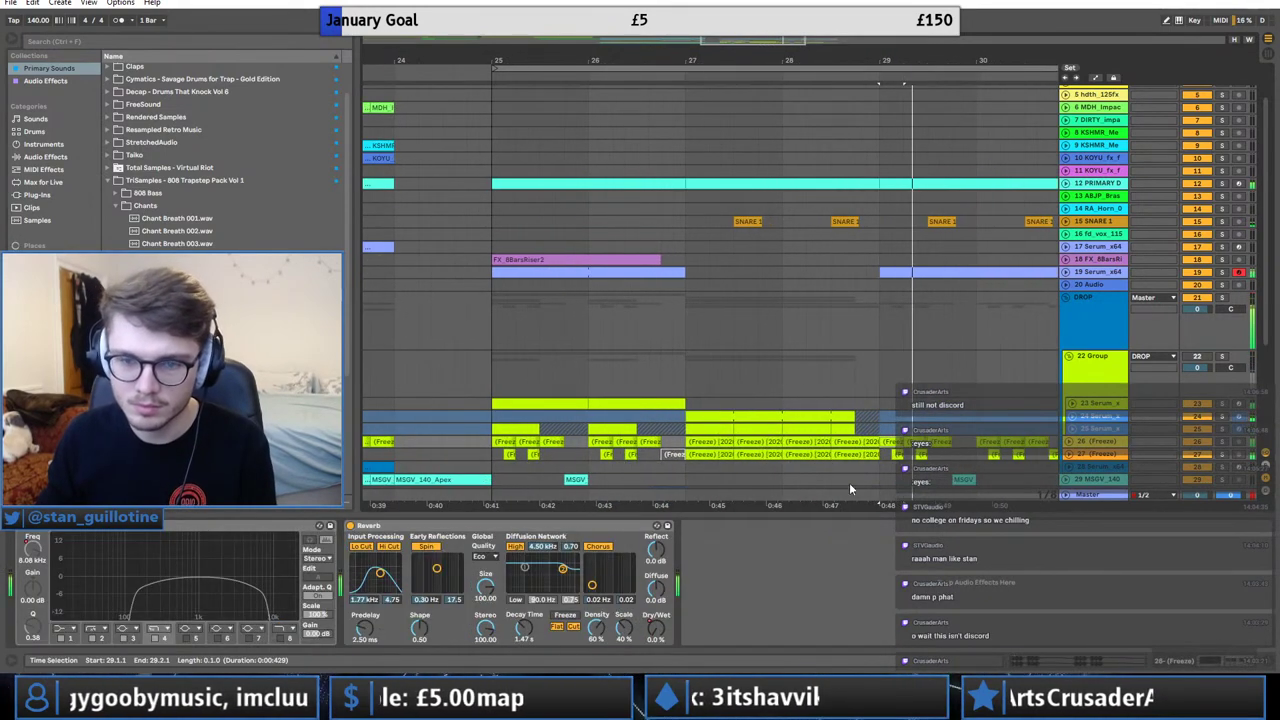
Audition the end of bar 28 leading into bar 29 repeatedly on the frozen drop tracks.
click(834, 478)
key(space)
click(868, 442)
drag(868, 442, 860, 441)
key(space)
key(space)
key(space)
key(space)
key(space)
key(space)
click(838, 478)
key(space)
Save the current Live set.
click(842, 467)
scroll(845, 445, down, 3)
key(ctrl+s)
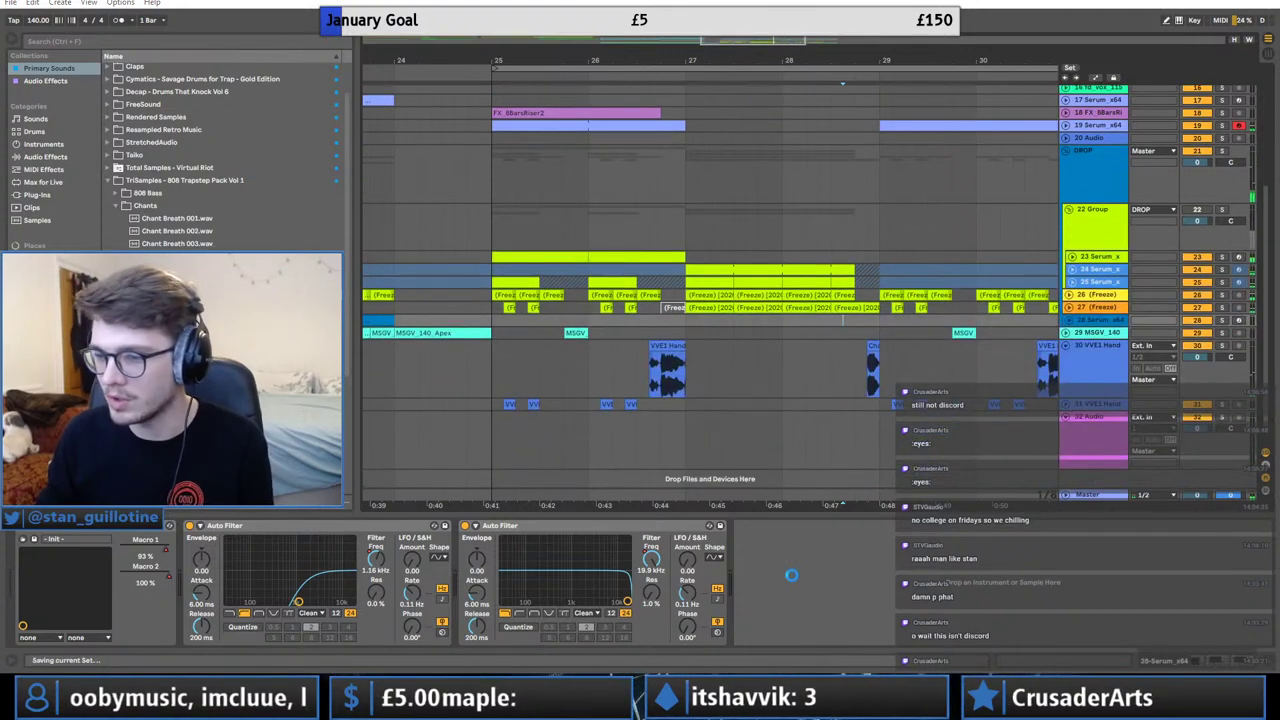
Switch to Splice and filter all downloaded samples by "impact".
click(868, 698)
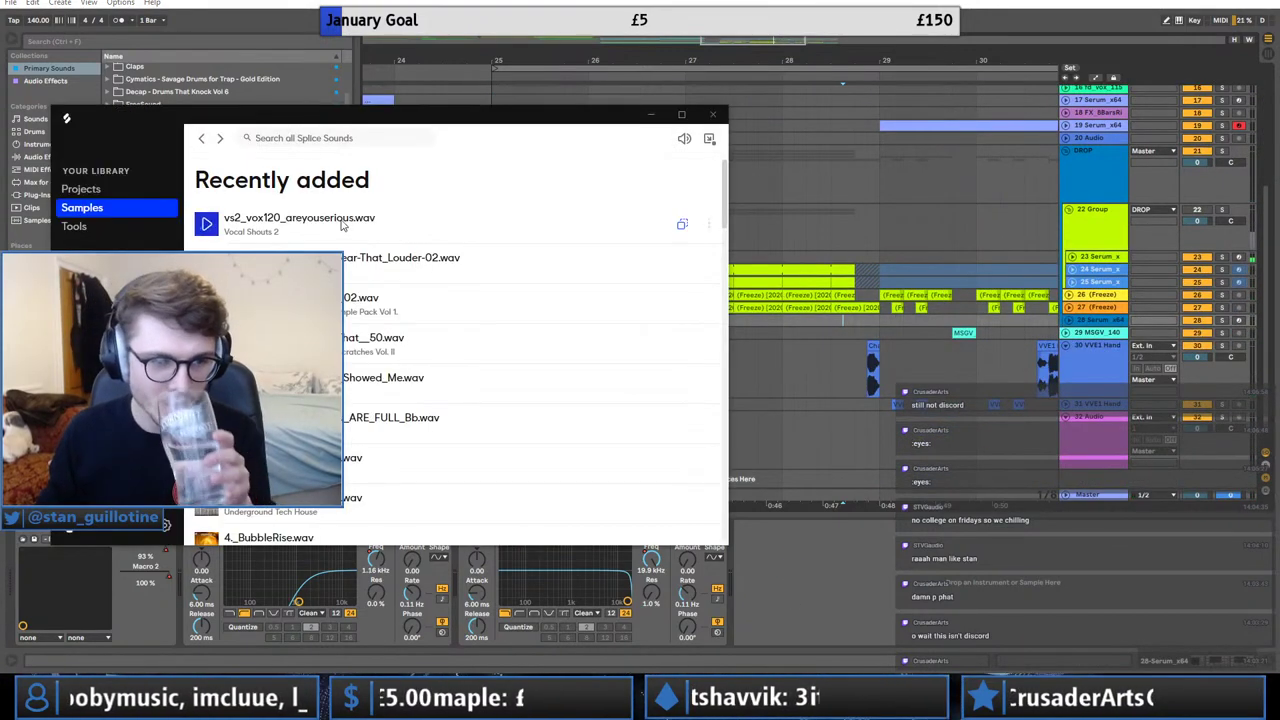
click(100, 208)
click(275, 215)
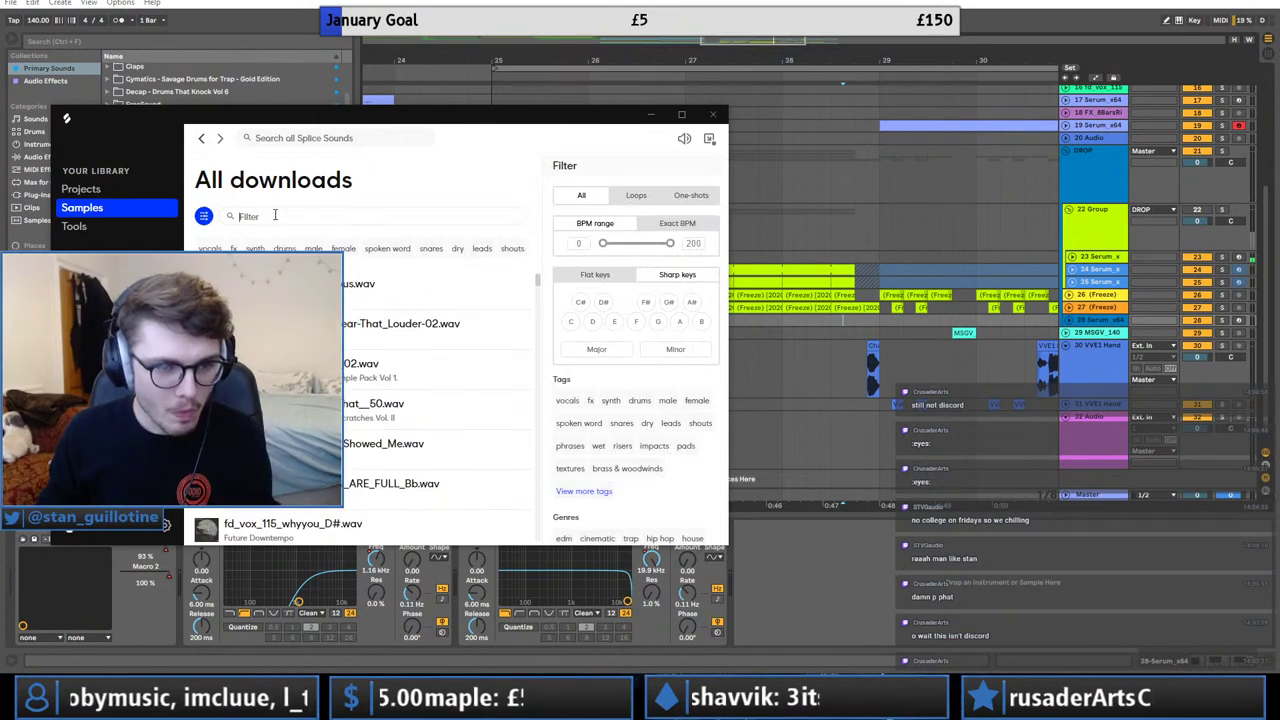
text(impact)
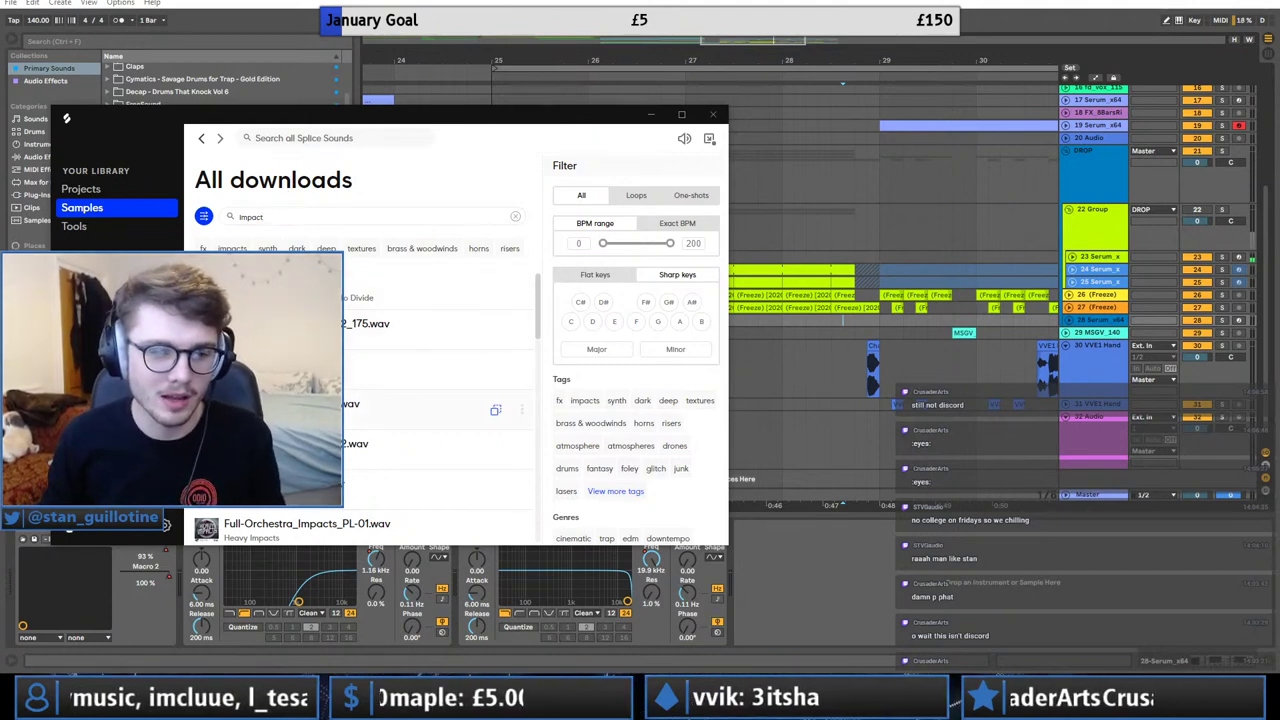
Place the 2SCOOPS_fx_impact_02.wav sample from Splice at bar 32 on the empty audio track.
drag(745, 38, 778, 26)
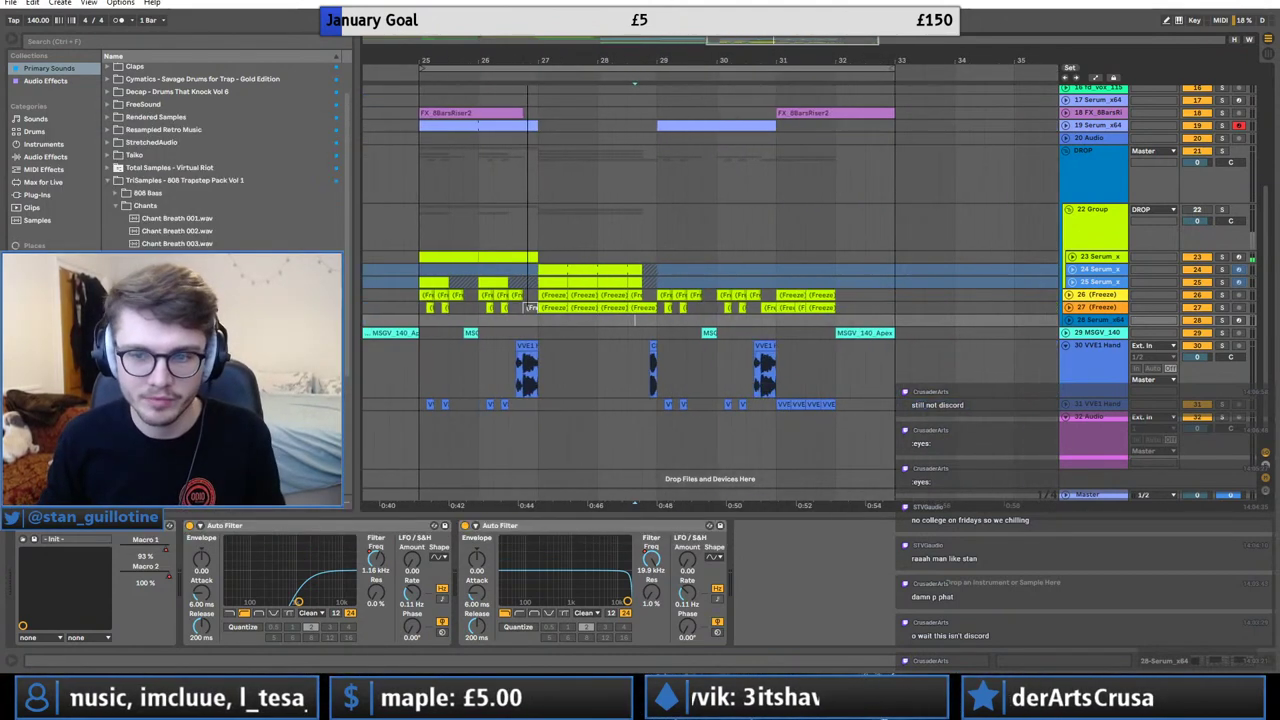
key(alt+Tab)
scroll(350, 394, down, 1)
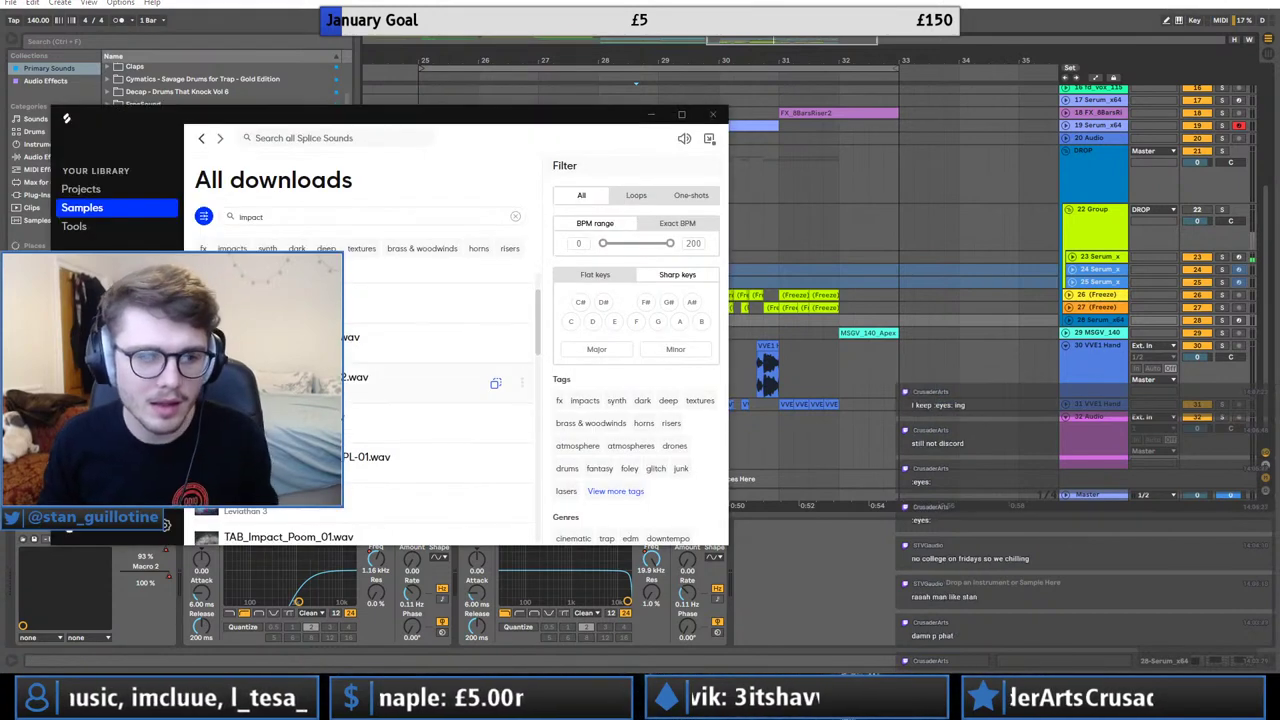
drag(432, 388, 914, 421)
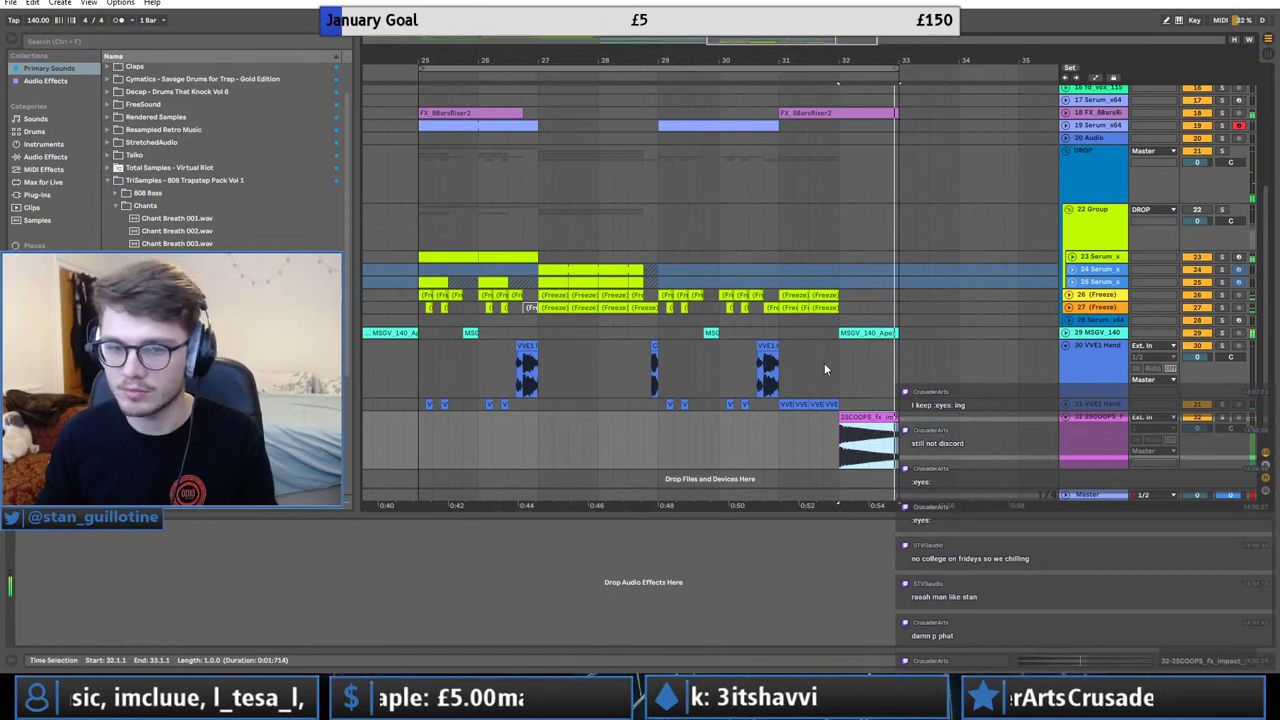
Open the PRIMARY DRUMS clip at bar 31 and listen to its pattern in the mix.
scroll(855, 294, up, 3)
double_click(842, 184)
key(space)
key(space)
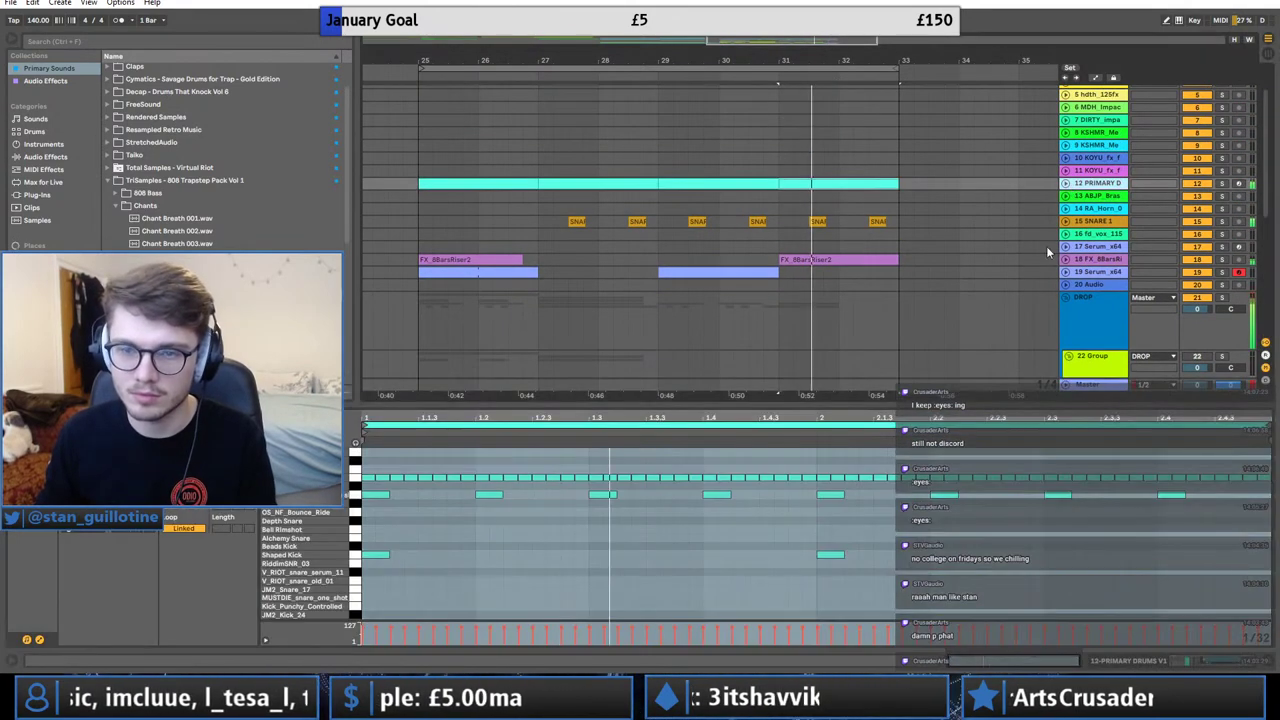
key(space)
key(space)
key(space)
key(space)
Delete the last SNARE 1 clip in bar 32 and play the arrangement from there.
drag(900, 222, 852, 221)
key(Delete)
mouse_move(898, 185)
mouse_down()
mouse_move(860, 187)
mouse_move(899, 187)
mouse_up()
click(838, 198)
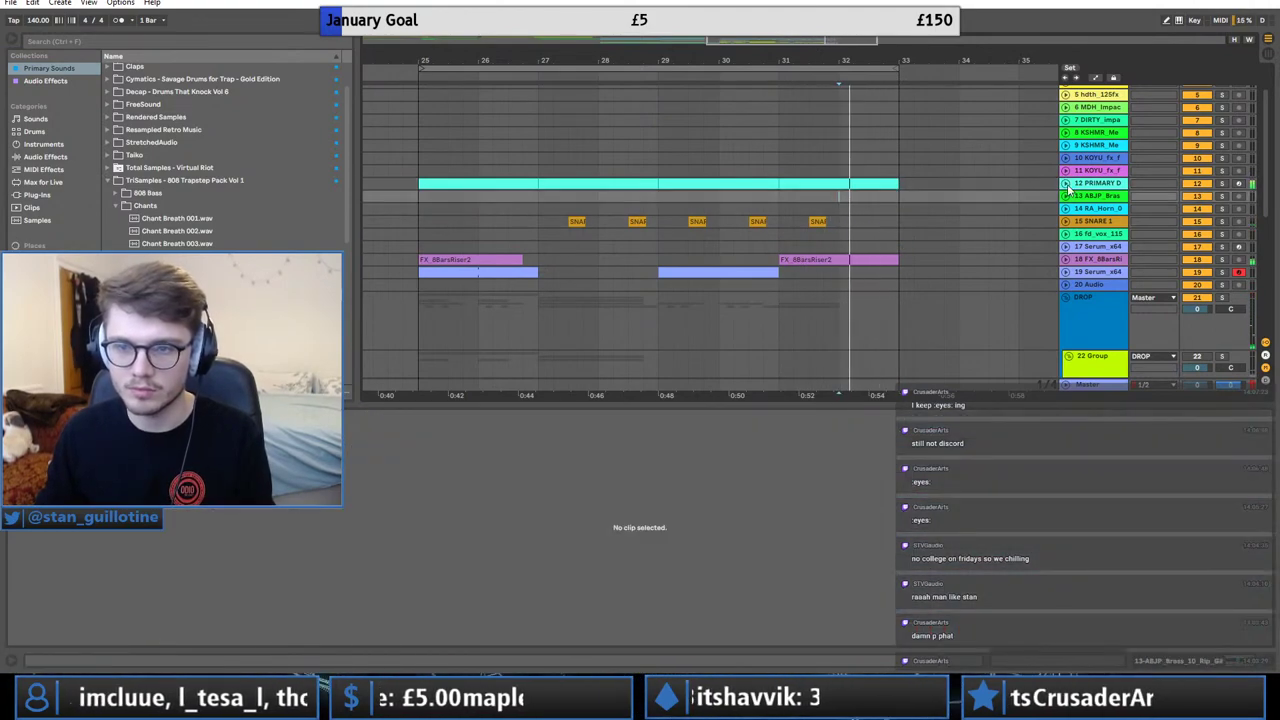
Unfold the PRIMARY DRUMS track, split its clip at bar 32 and open the resulting last part.
click(1066, 184)
key(space)
click(862, 208)
click(840, 208)
key(ctrl+e)
click(854, 183)
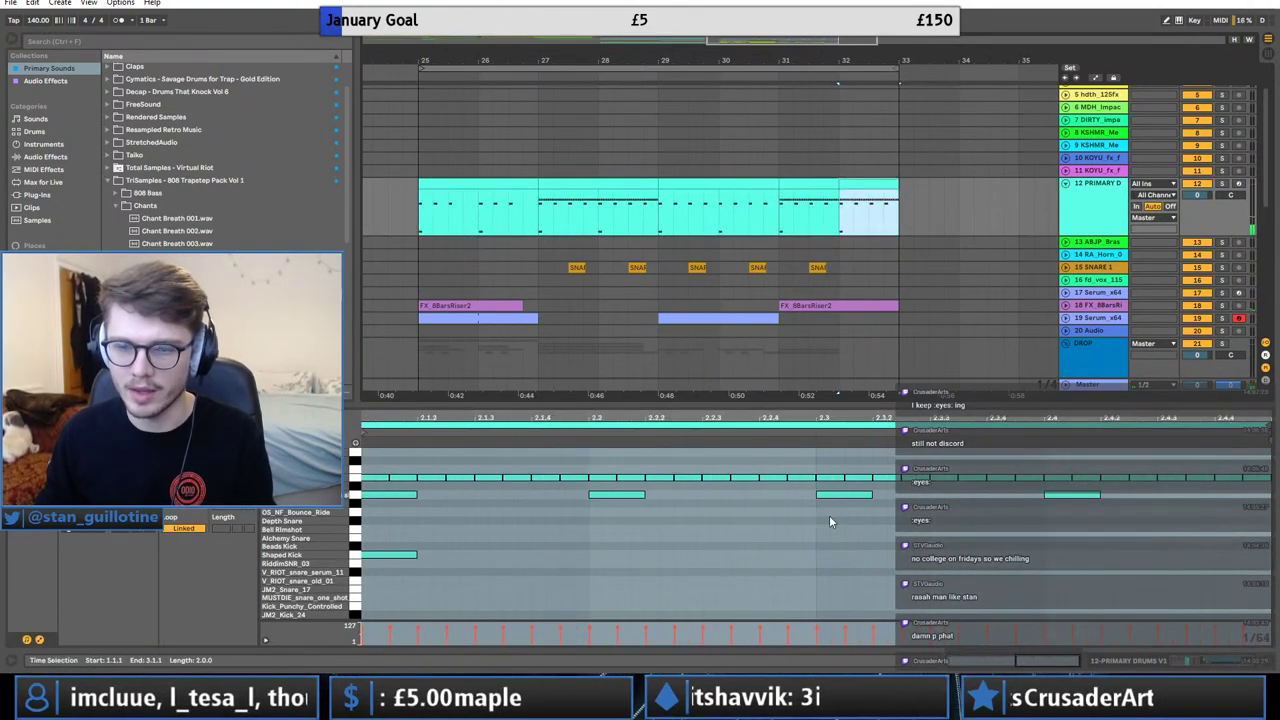
Delete the row of fast repeated notes from the bar 32 drum clip and play it.
drag(376, 465, 1256, 482)
key(Delete)
key(space)
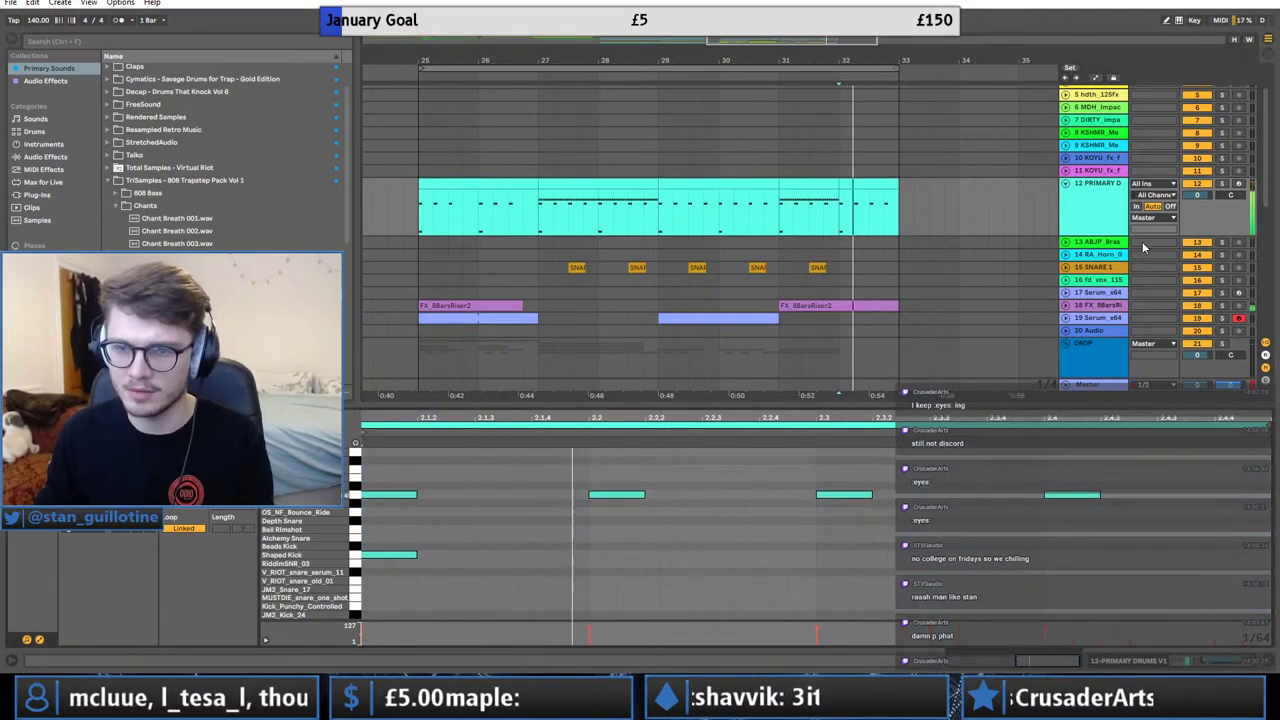
Listen to the section from bar 31 through bar 32 with the thinned-out drums.
click(1106, 220)
double_click(1106, 220)
key(space)
click(779, 246)
click(781, 251)
key(space)
scroll(860, 359, down, 5)
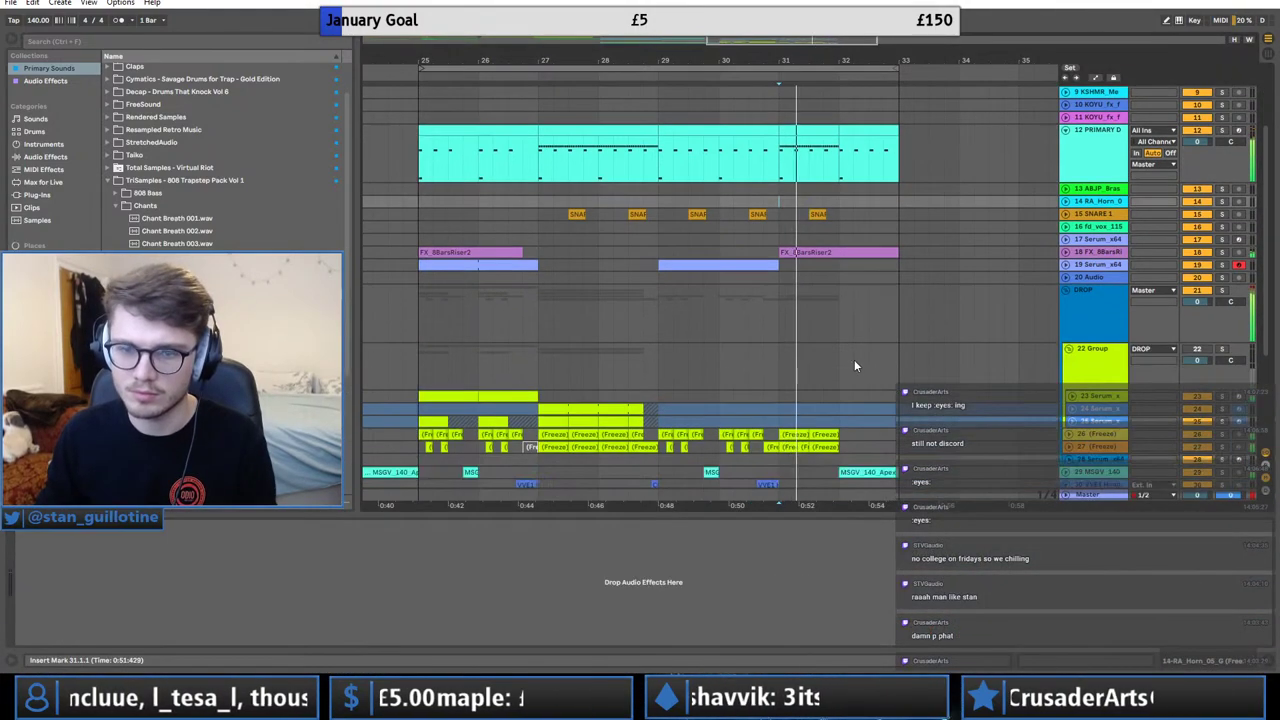
scroll(843, 353, down, 3)
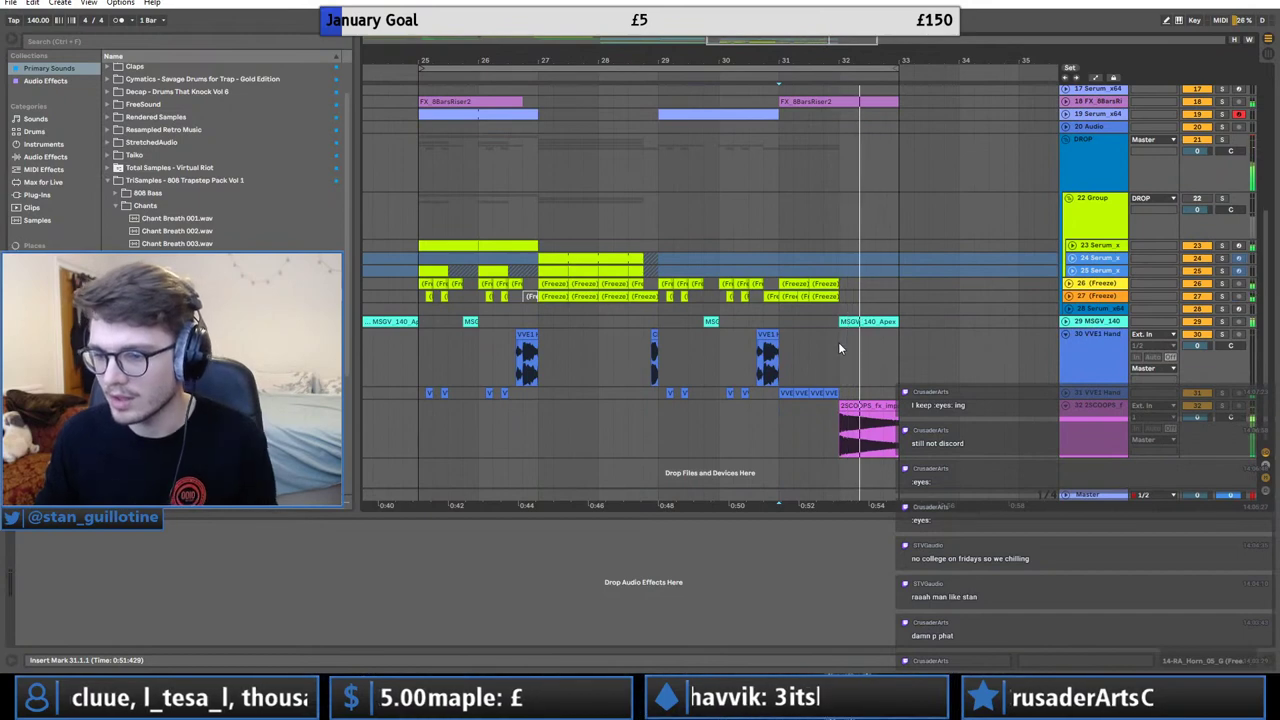
Fold the impact track 32 and the VVE1 Hand track 30, and insert a new audio track at the end.
click(862, 405)
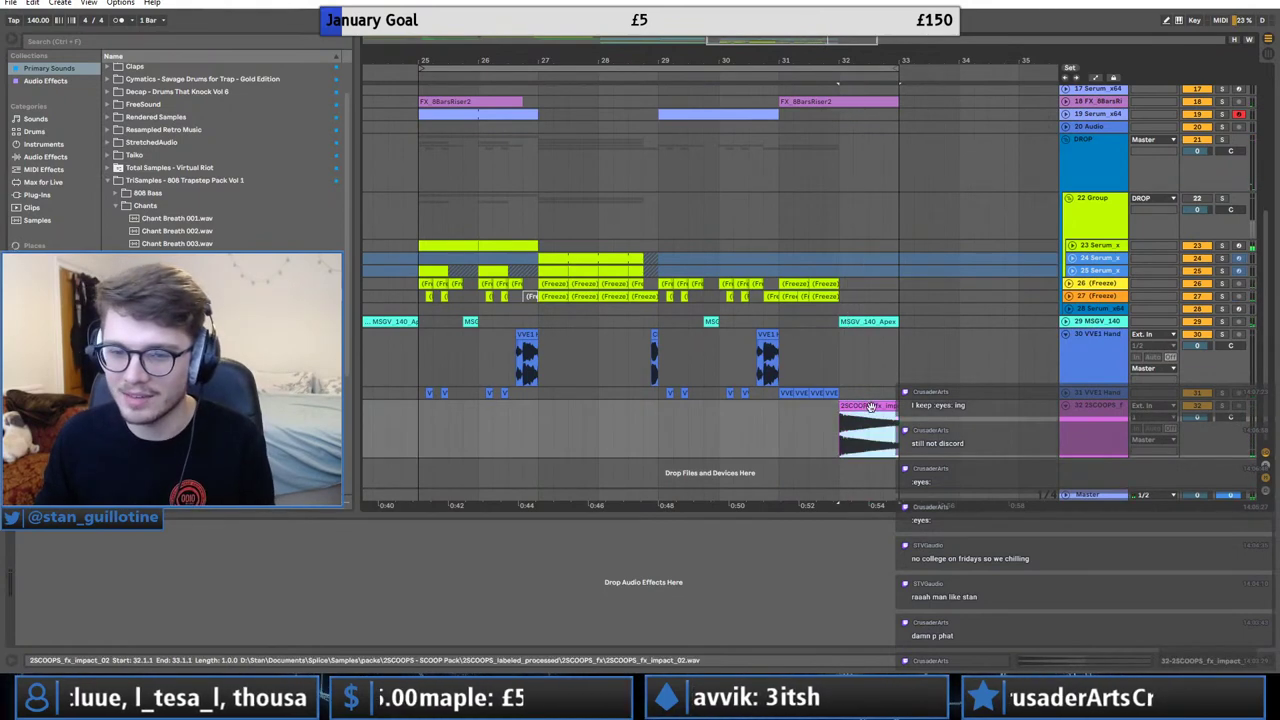
click(1068, 406)
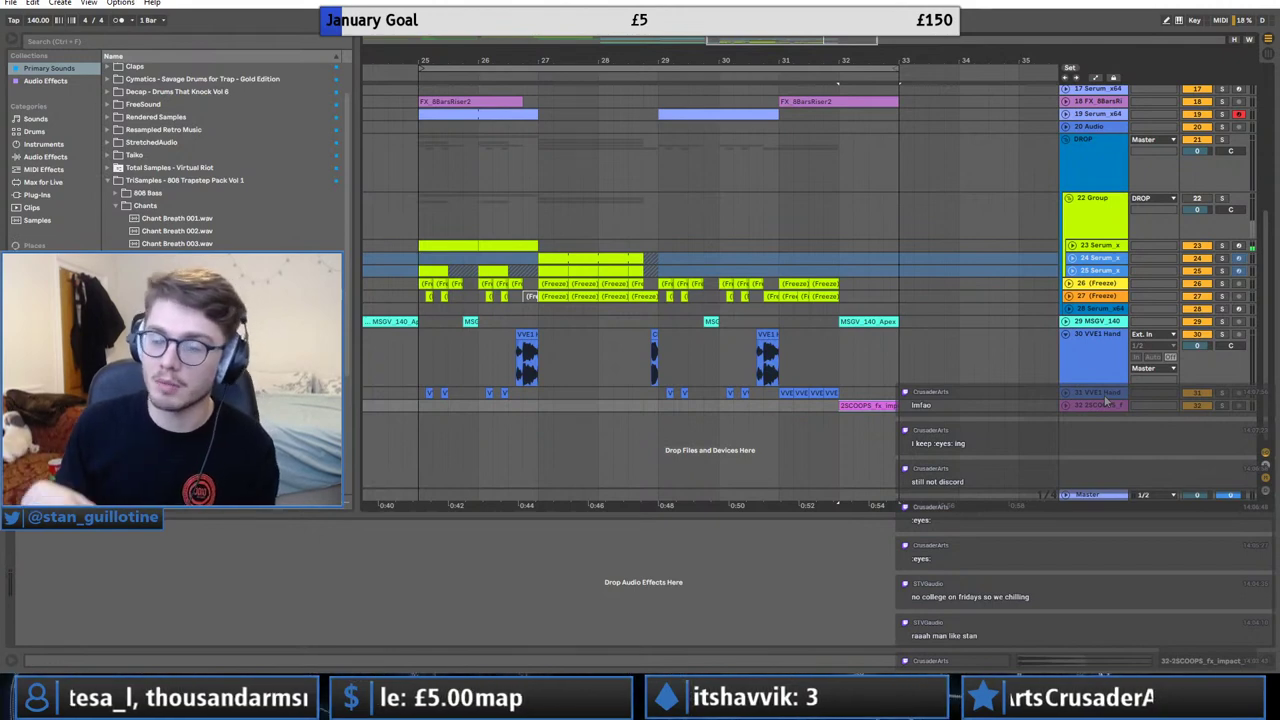
click(1066, 336)
click(1067, 335)
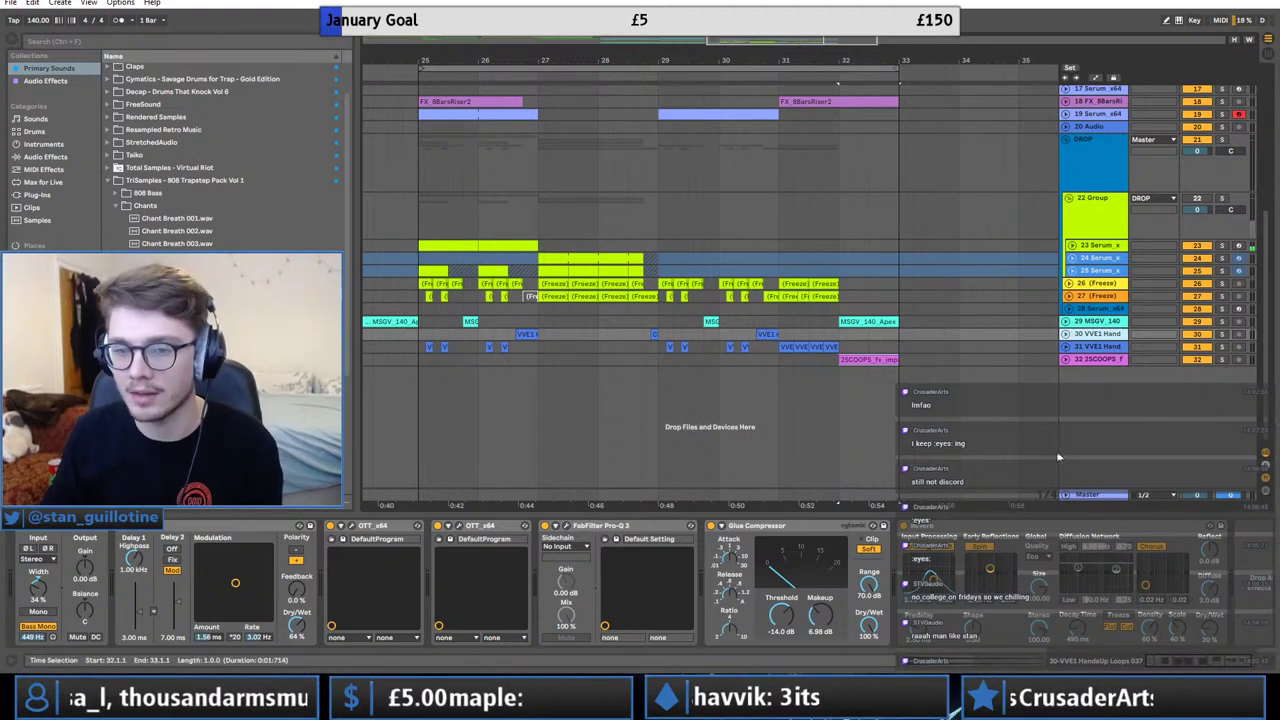
right_click(1092, 412)
click(1110, 415)
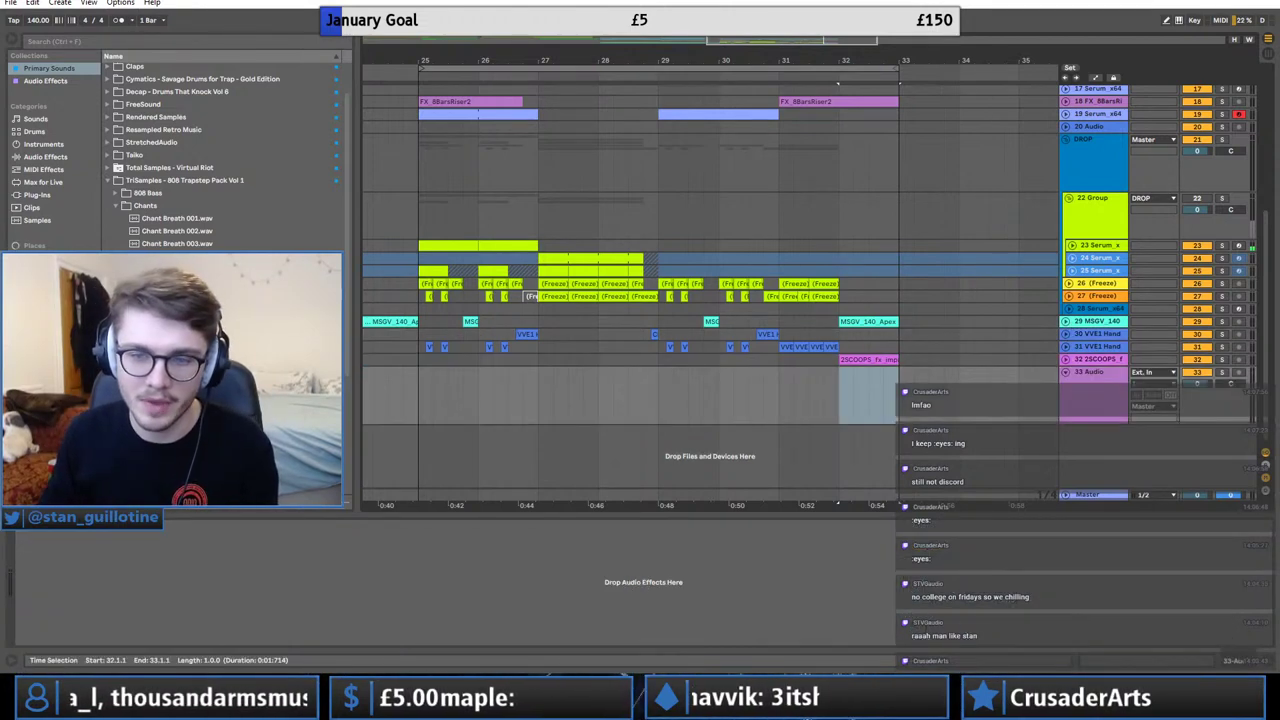
Filter the Splice downloads by "faller" and place KOYU_fx_fallers_8bar_08_126.wav at bar 32 on track 33.
click(582, 682)
drag(270, 216, 208, 204)
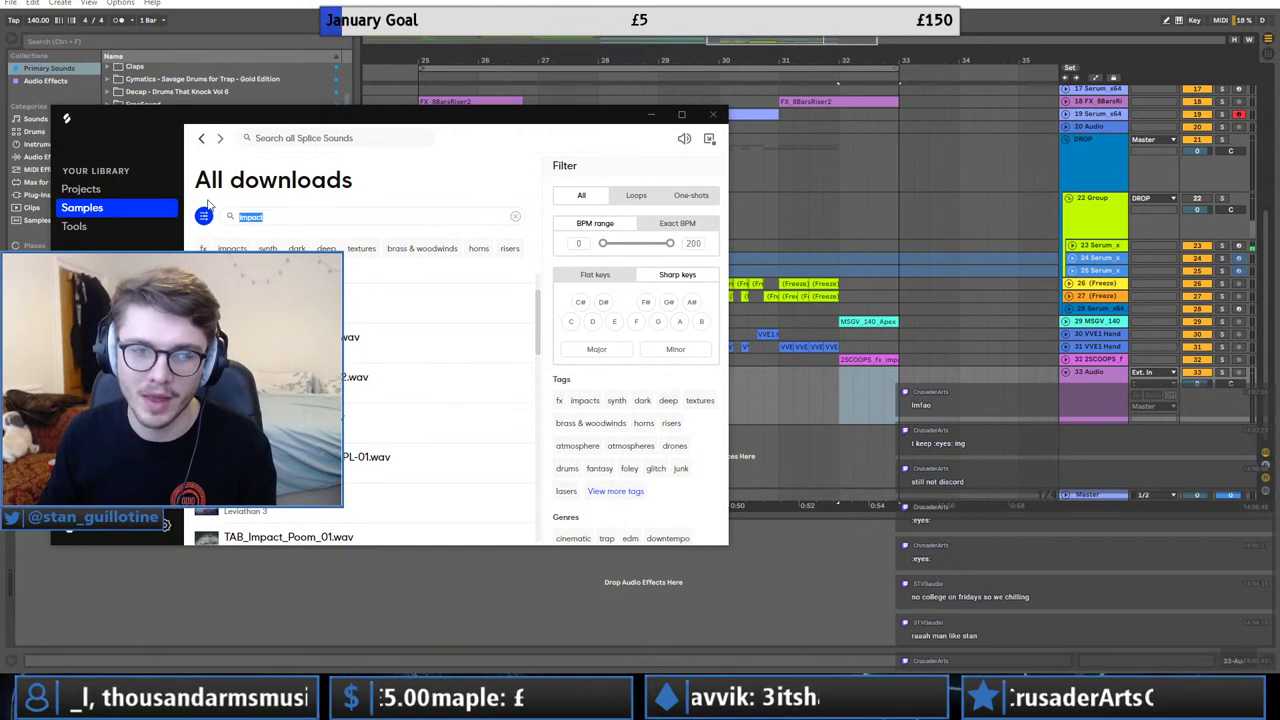
text(faller)
drag(420, 449, 844, 388)
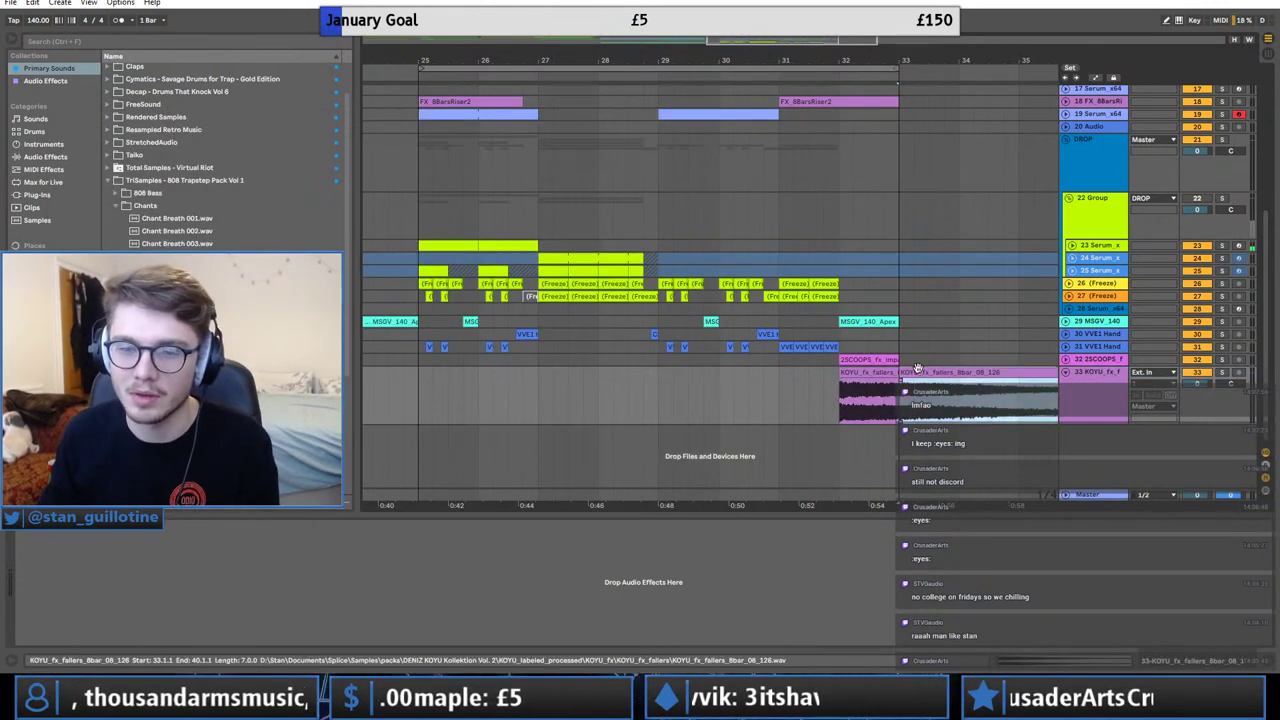
Trim the faller clip to end at bar 33, and lower the volume of its track before folding it.
drag(1208, 384, 1208, 406)
click(1070, 377)
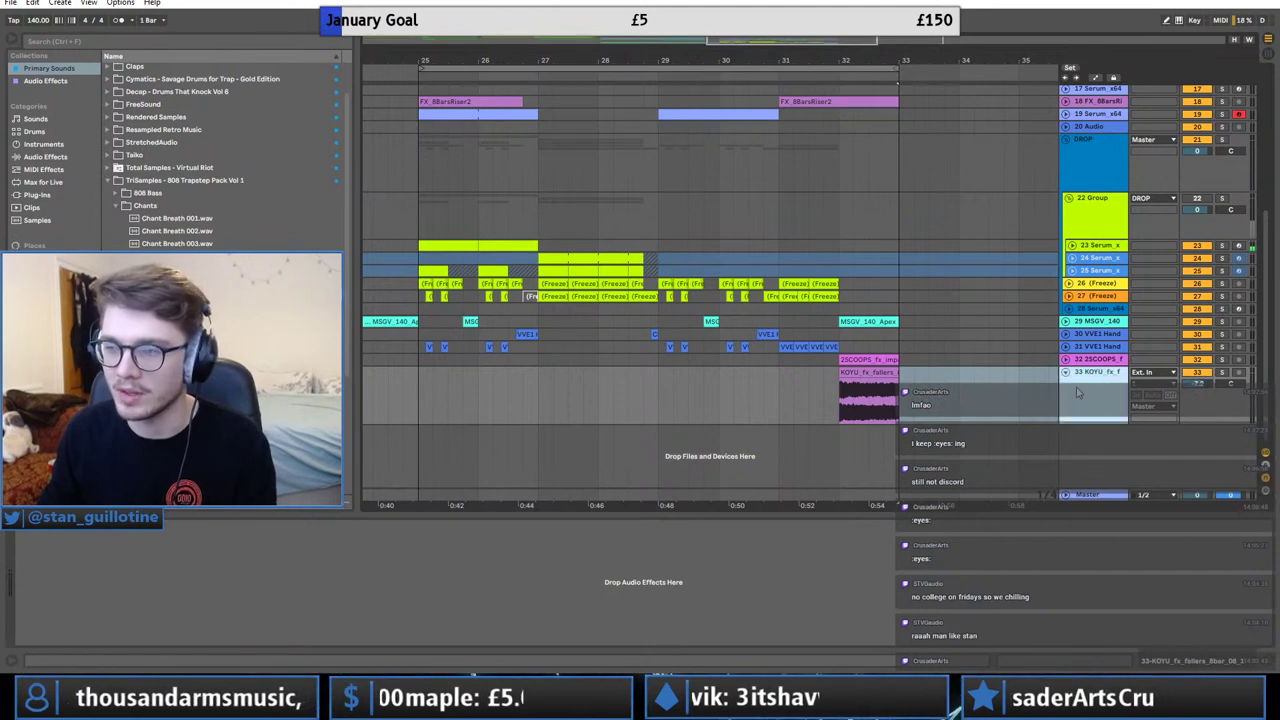
click(1066, 372)
click(841, 373)
click(1101, 372)
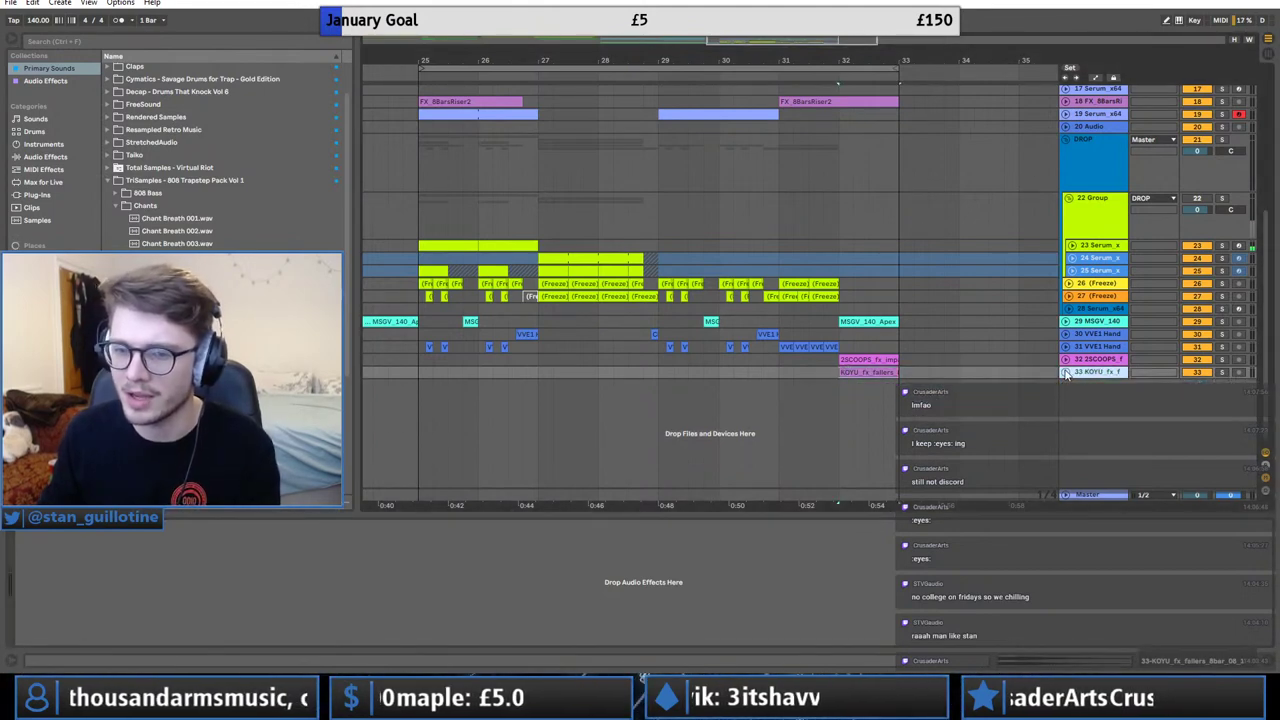
click(1066, 372)
click(1066, 372)
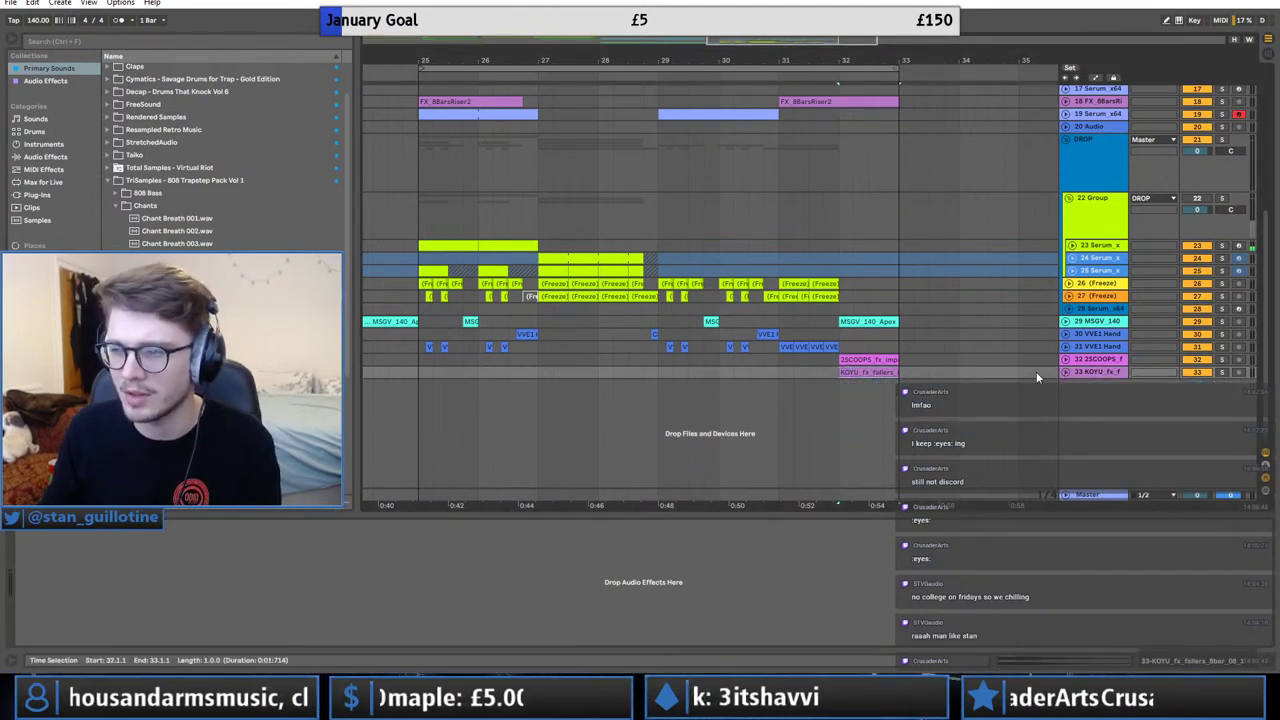
Listen to the transition into bar 32 with the impact and faller samples.
click(821, 370)
key(space)
click(850, 374)
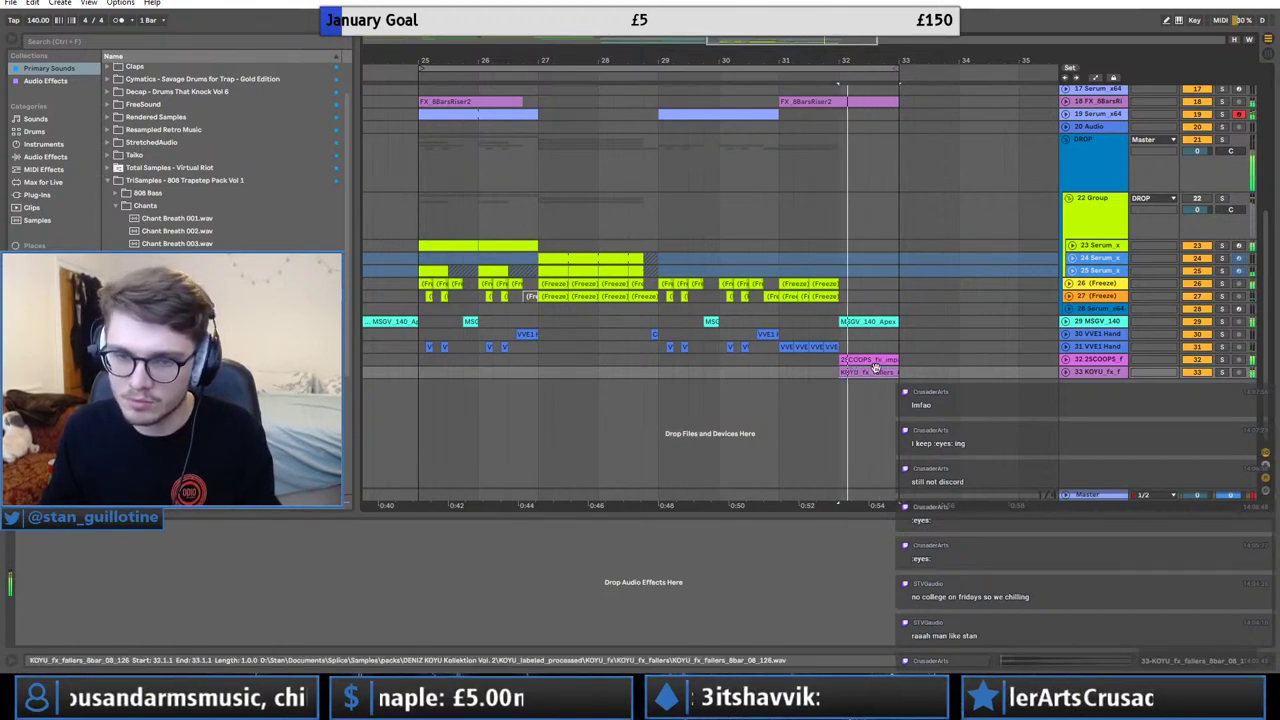
click(866, 362)
click(837, 324)
key(space)
key(space)
Try duplicating the opening slice of track 29's MSGV_140 clip at bar 32 twice, and undo the edits.
click(1066, 322)
key(space)
drag(839, 338, 854, 334)
drag(820, 47, 812, 130)
drag(818, 359, 862, 346)
key(ctrl+d)
key(ctrl+d)
click(836, 321)
key(space)
key(ctrl+z)
key(ctrl+z)
key(ctrl+z)
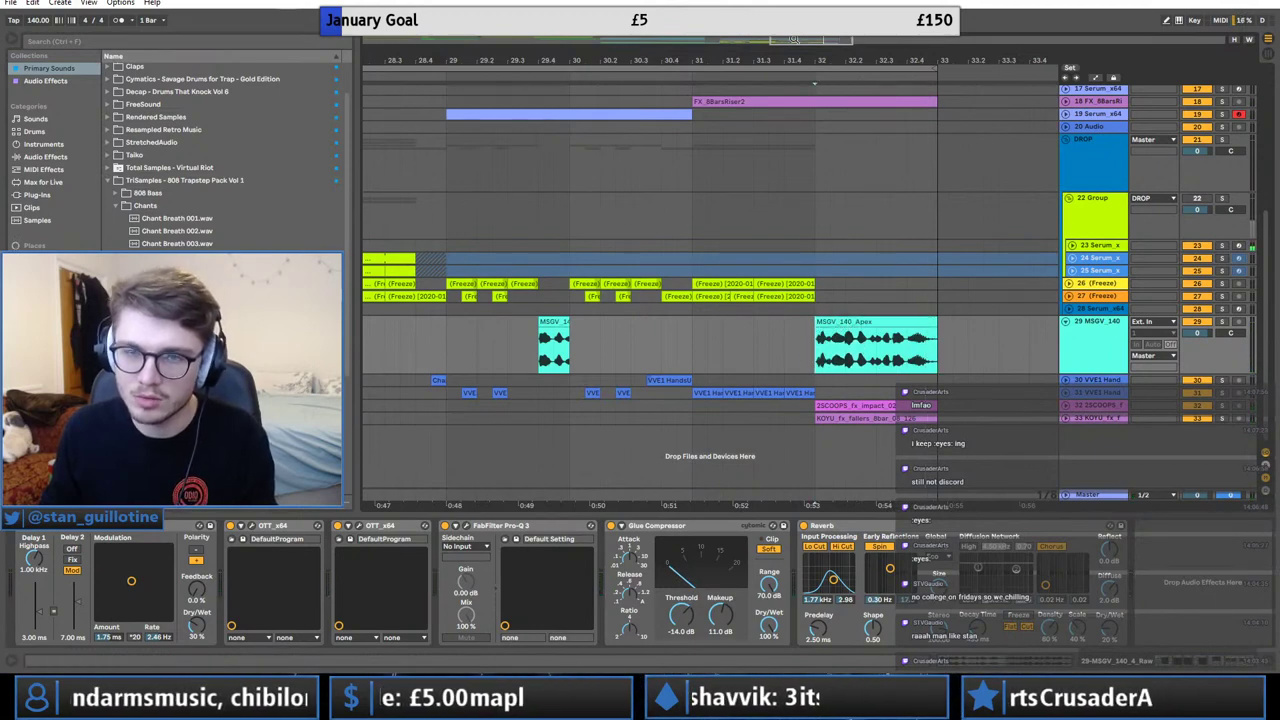
Play the arrangement from the last beat of bar 28, and fold track 29 and the 22 Group.
mouse_move(811, 41)
mouse_down()
mouse_move(806, 12)
mouse_move(802, 32)
mouse_move(795, 24)
mouse_up()
click(528, 344)
key(space)
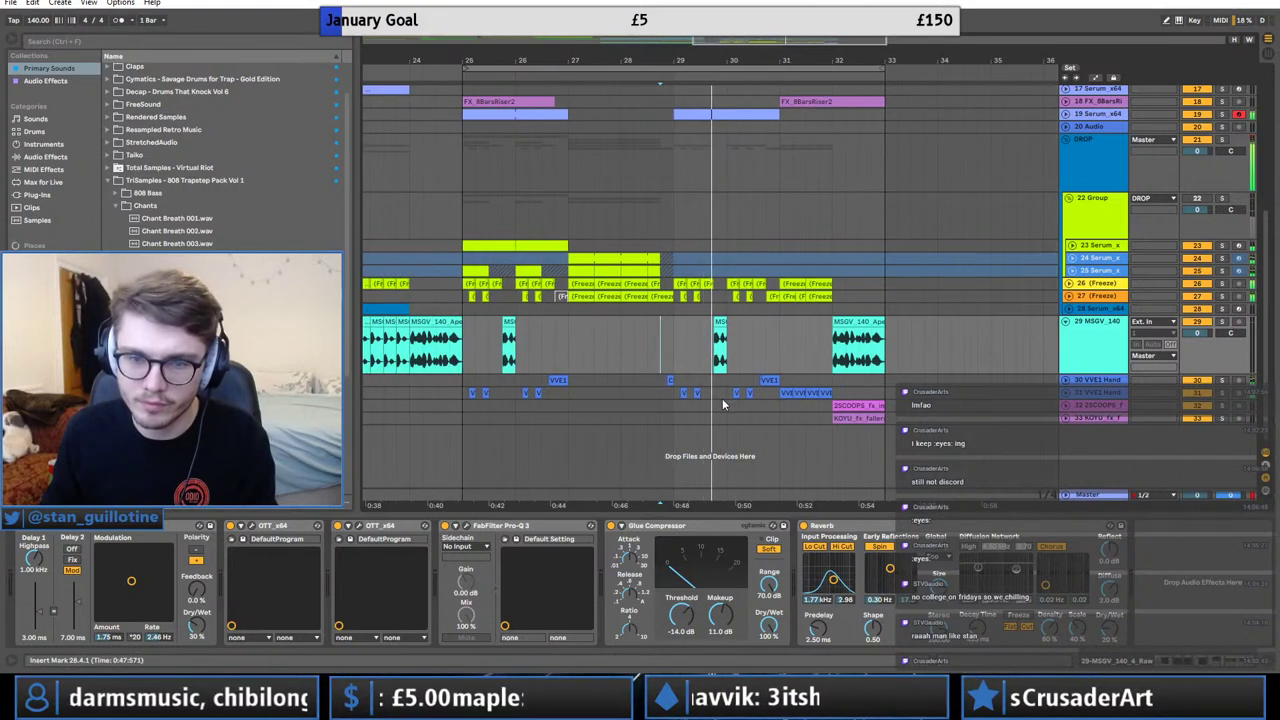
click(1066, 322)
click(1069, 198)
click(1092, 159)
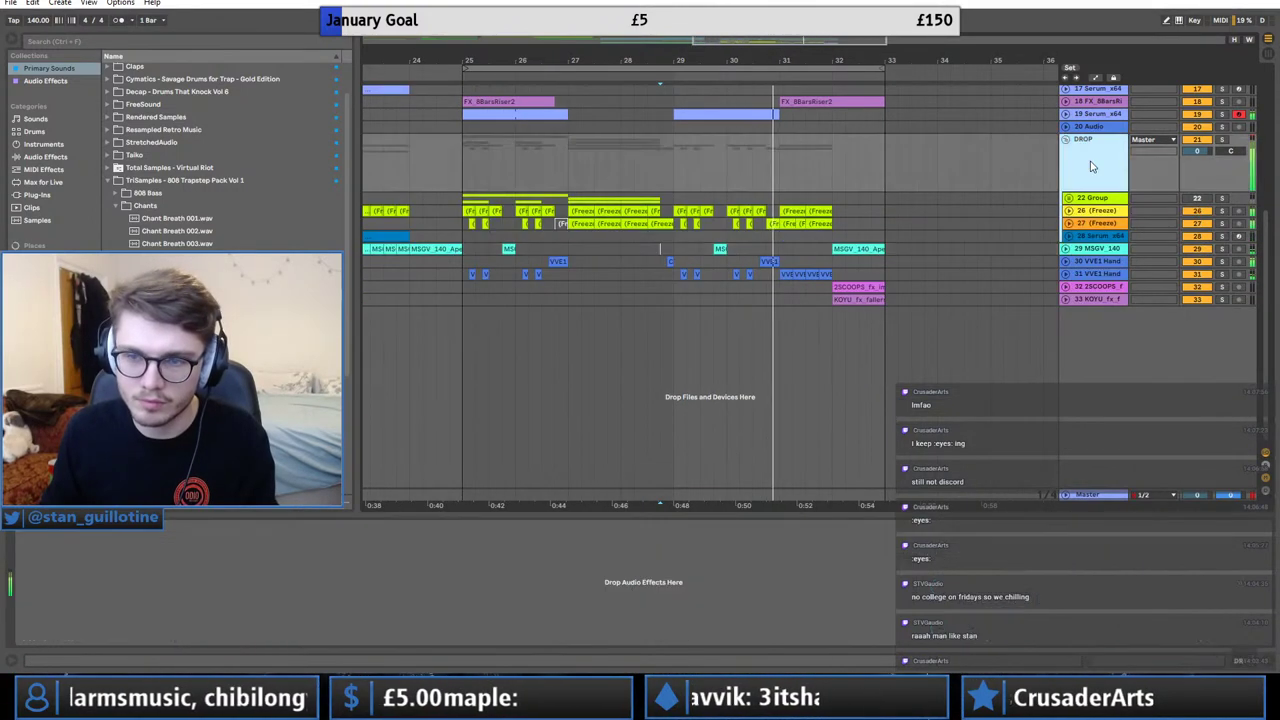
drag(756, 41, 756, 30)
scroll(762, 251, up, 3)
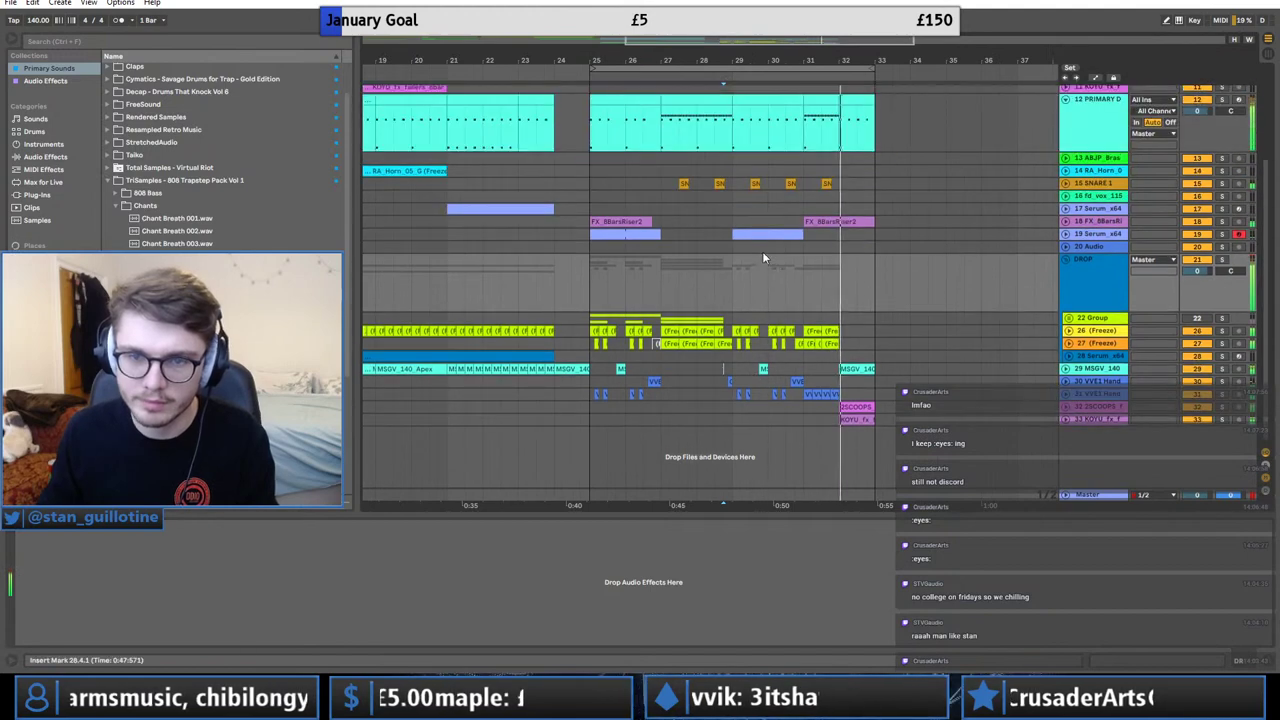
Solo the VVE1 Hand track 31 and duplicate its run of bar 31 clips into bar 32.
click(808, 394)
click(1222, 394)
key(space)
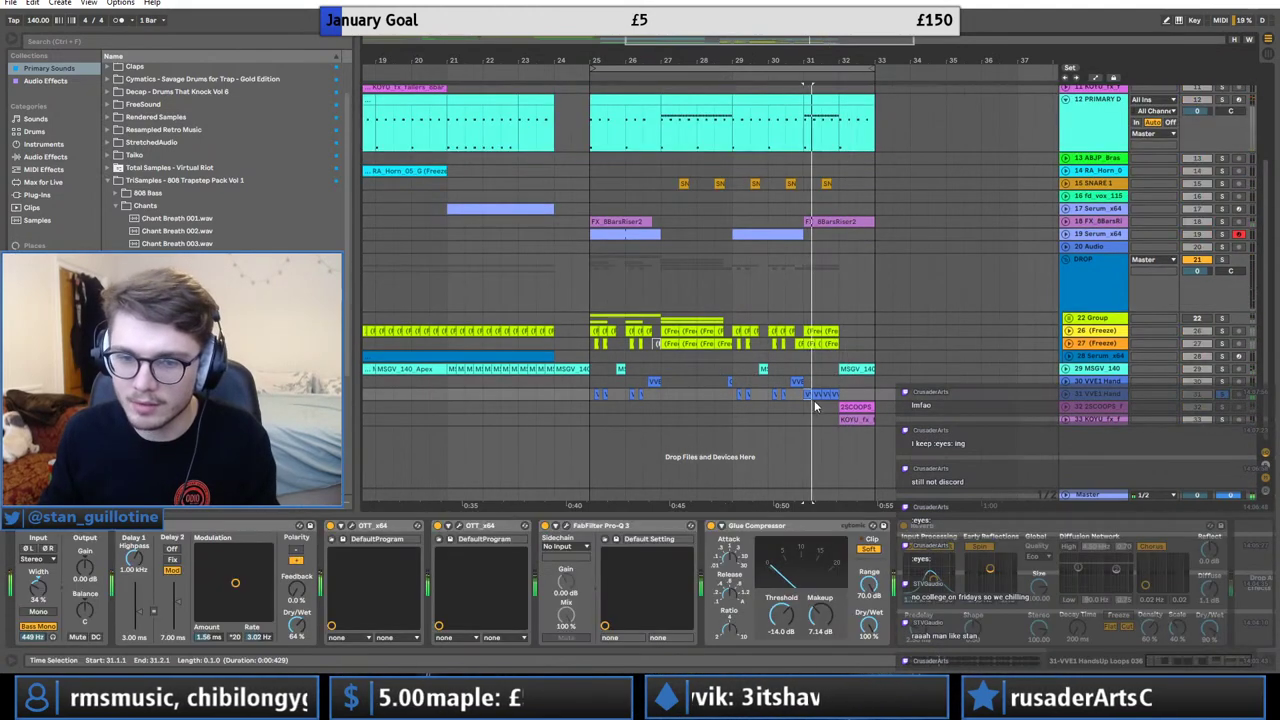
shift+click(836, 395)
key(ctrl+d)
click(810, 395)
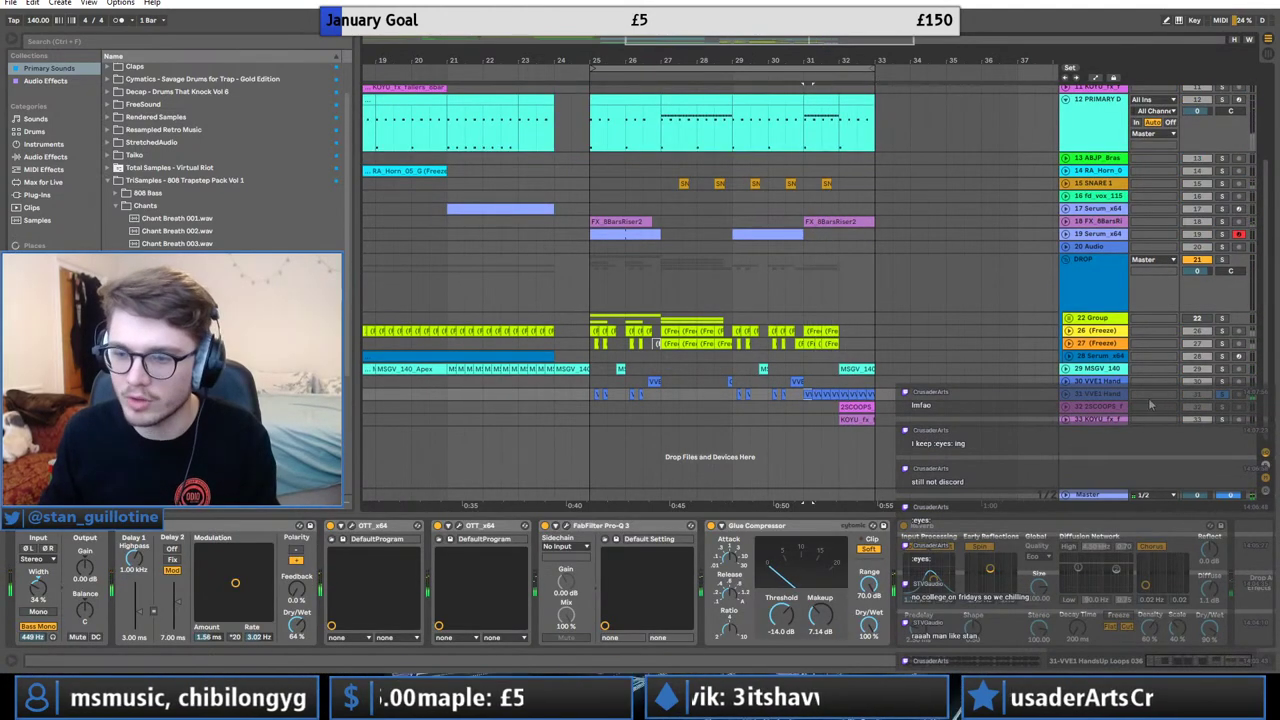
Remove the duplicated VVE1 Hand clips from bar 32 and play the arrangement from there.
scroll(825, 247, up, 3)
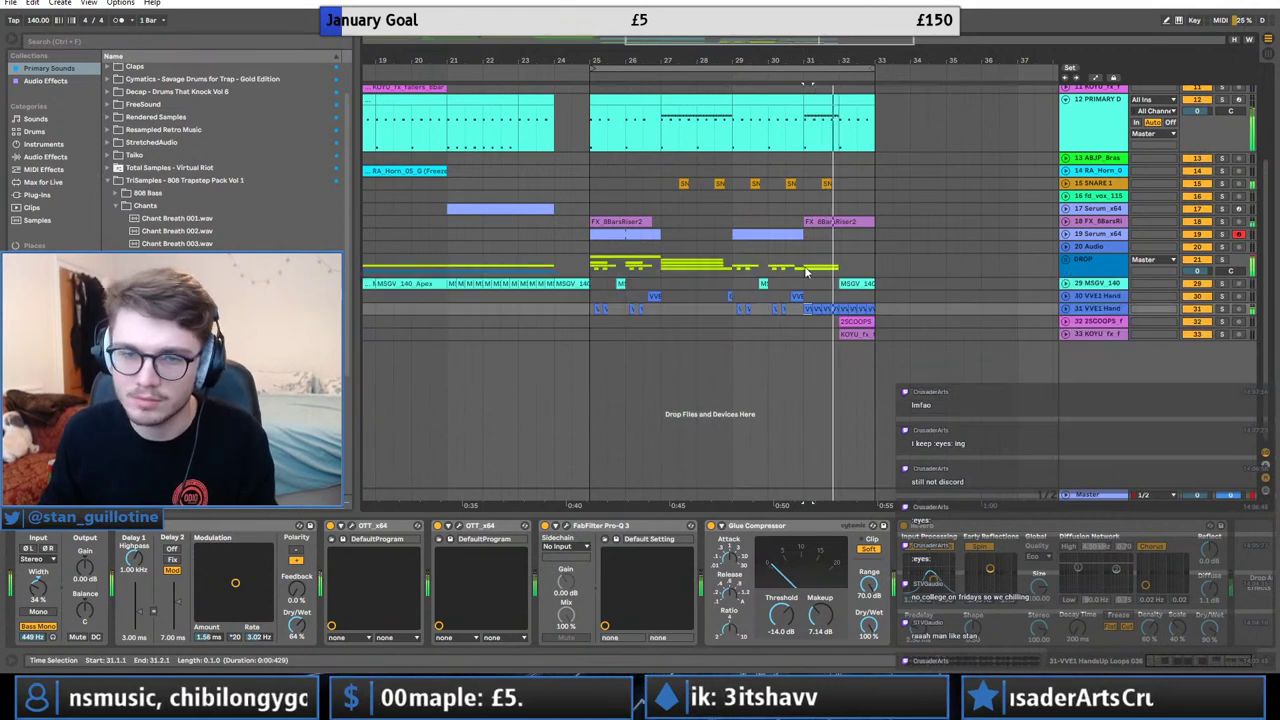
scroll(825, 247, up, 3)
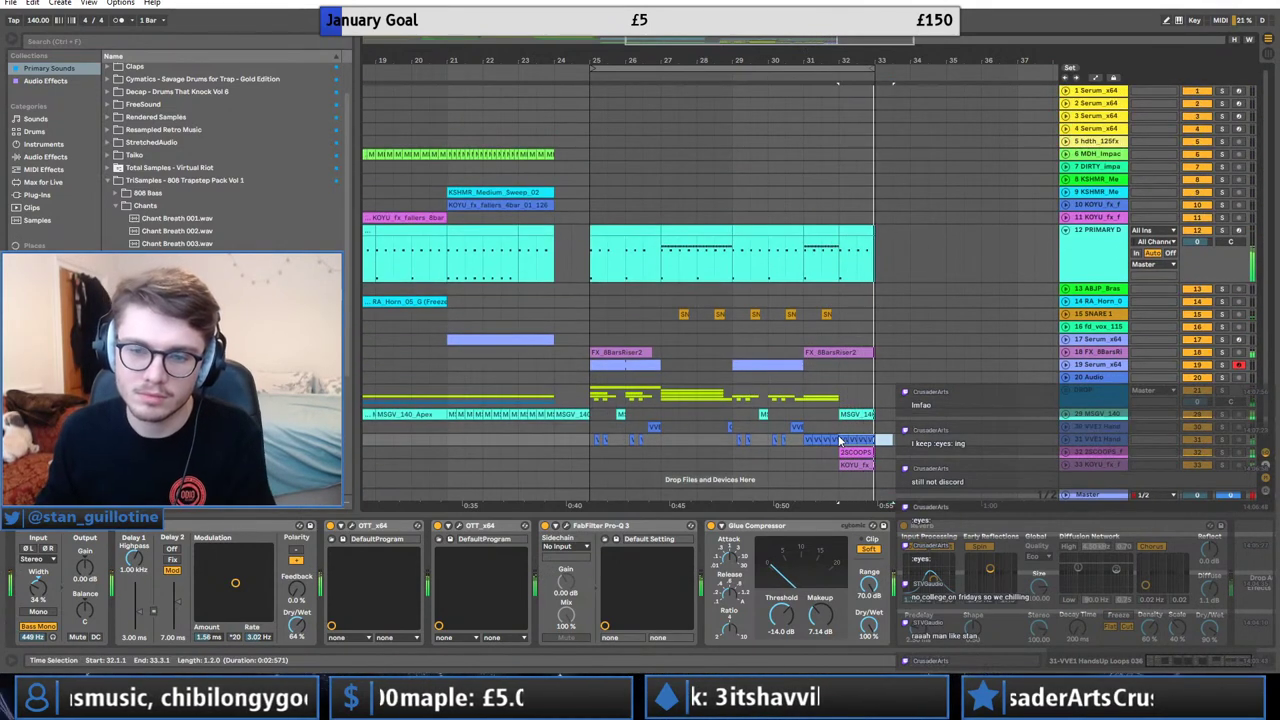
click(839, 438)
key(space)
key(space)
Copy the PRIMARY DRUMS clips from bars 17 to 24 and paste them at bar 33.
click(1066, 230)
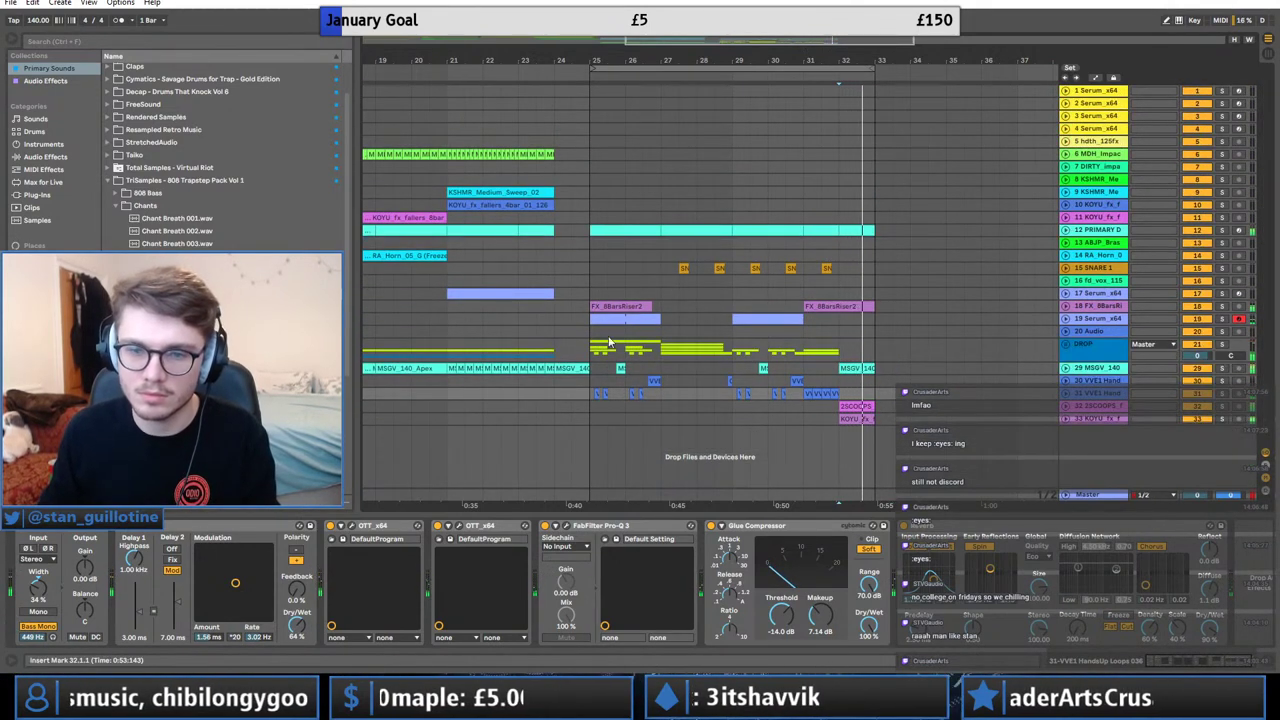
click(1087, 237)
click(1066, 230)
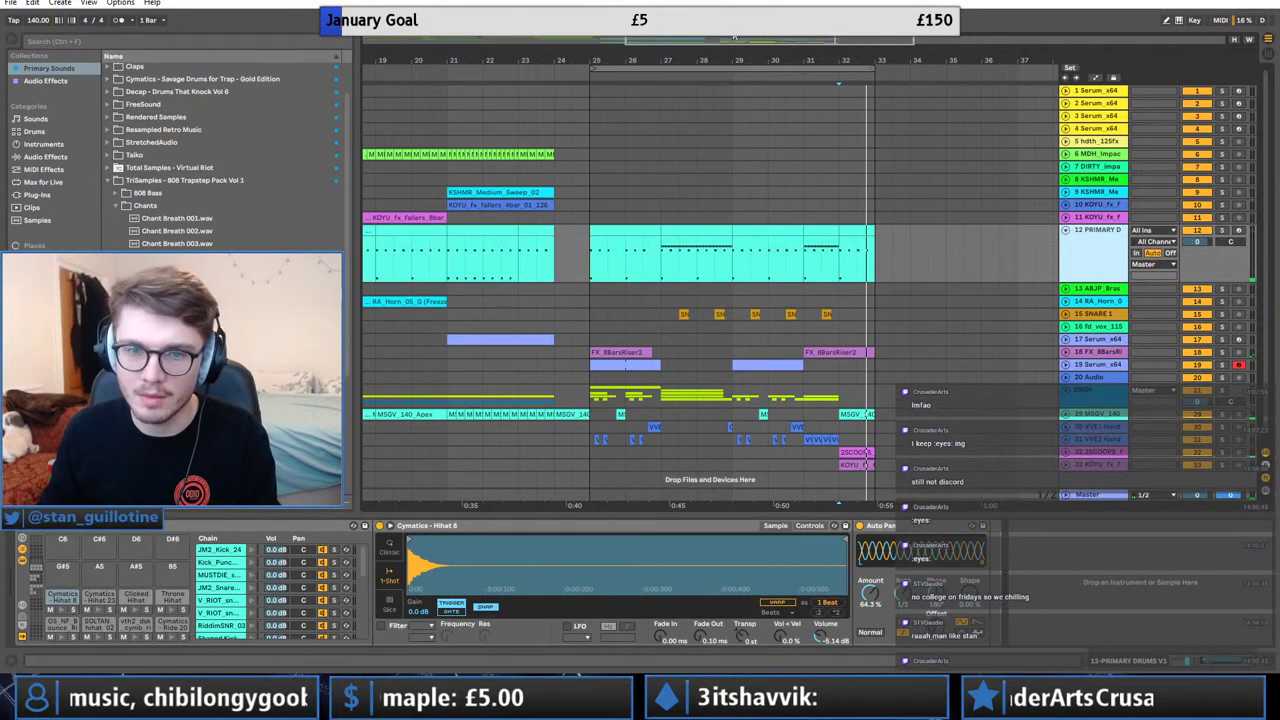
scroll(671, 154, down, 2)
drag(439, 253, 608, 242)
key(ctrl+c)
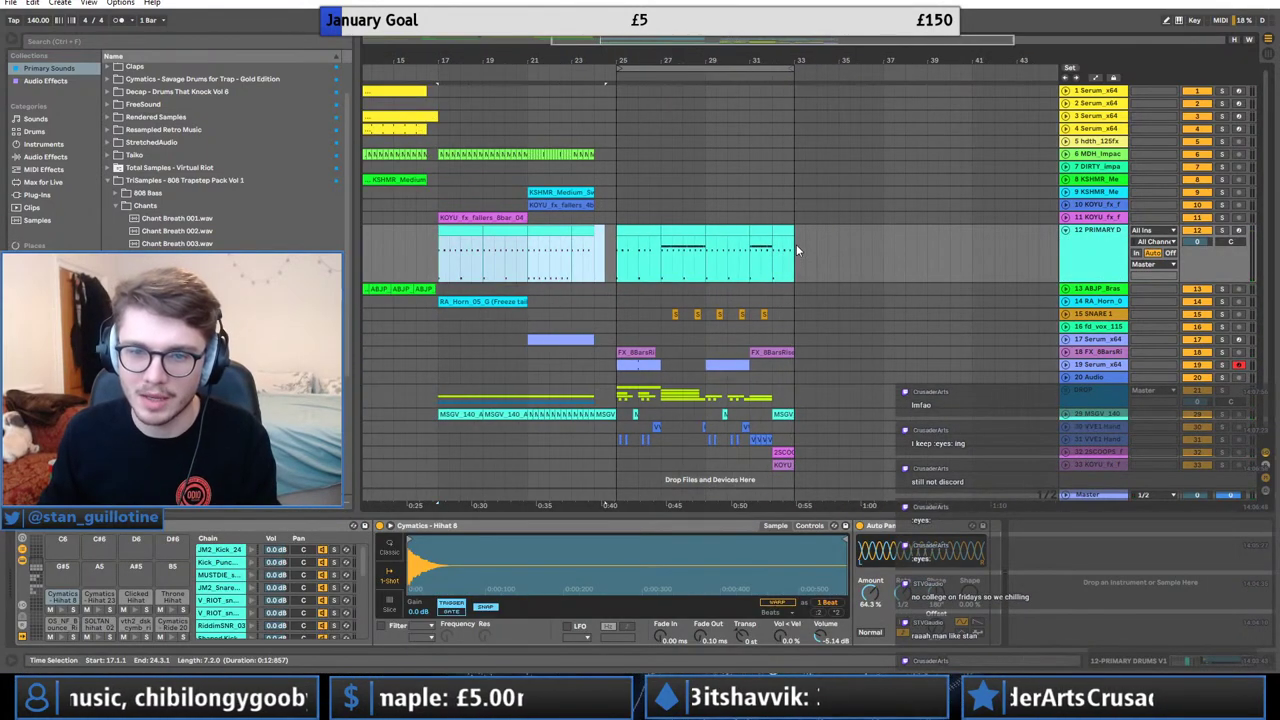
click(795, 246)
key(ctrl+v)
Play the pasted drum section from bar 33.
click(784, 252)
key(space)
click(774, 20)
click(799, 263)
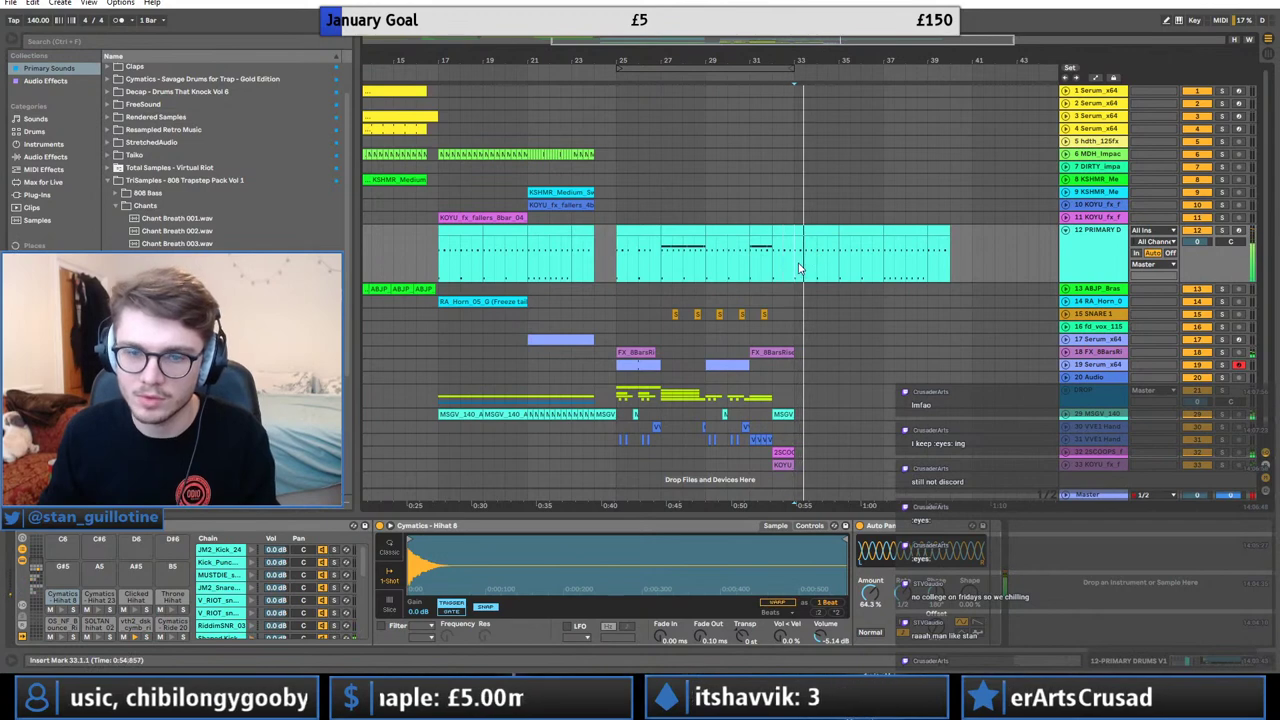
scroll(848, 297, down, 1)
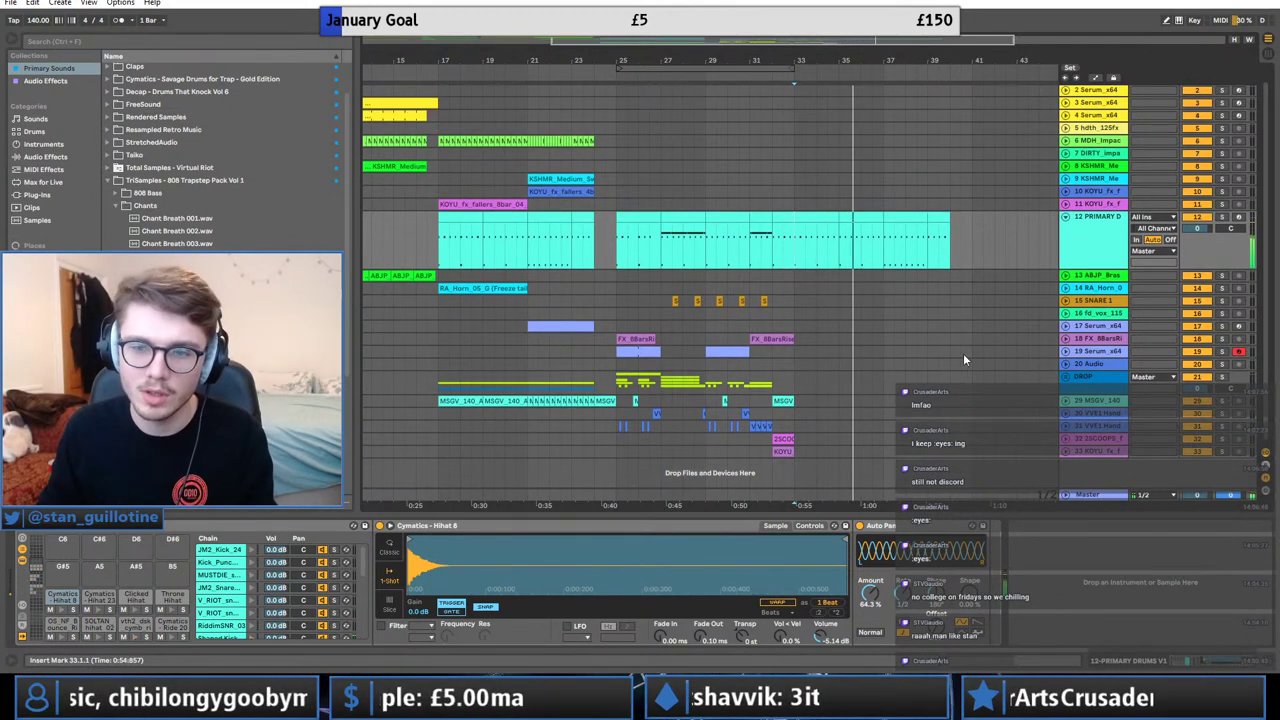
Insert a MIDI track with Serum below PRIMARY DRUMS and create an empty clip from bar 33 to bar 40.
right_click(1077, 250)
click(1106, 364)
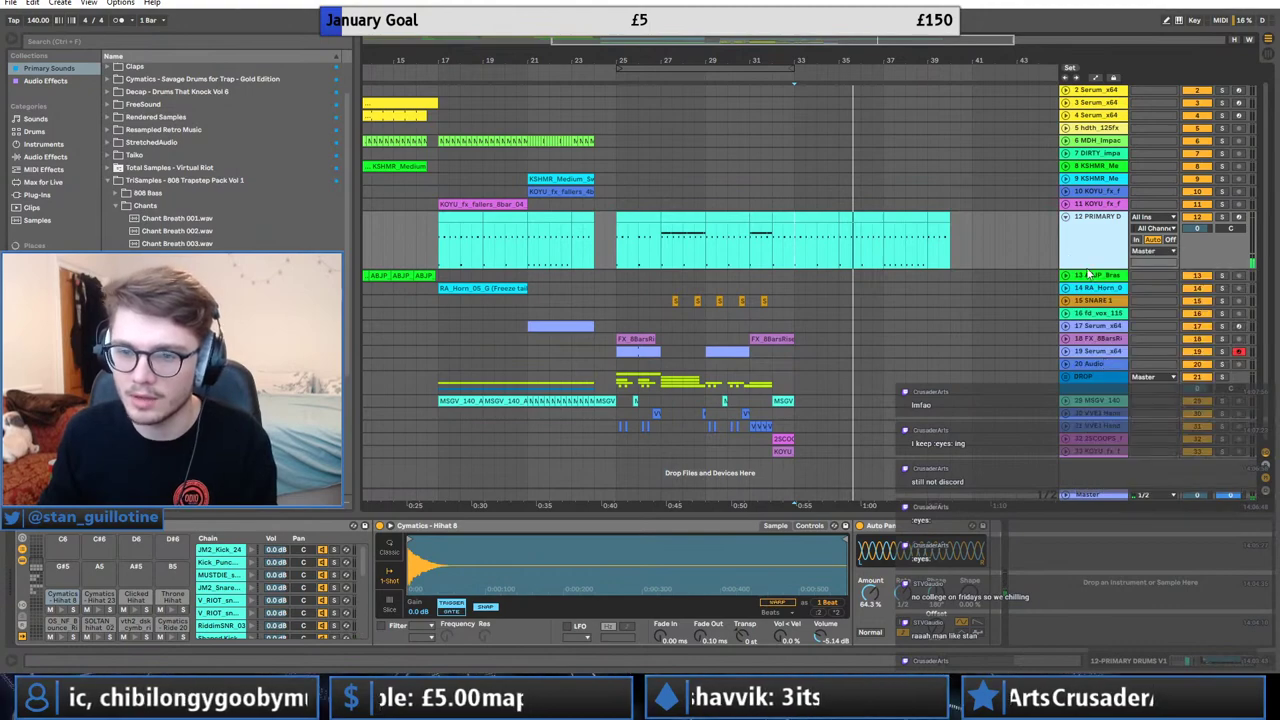
right_click(938, 298)
click(965, 445)
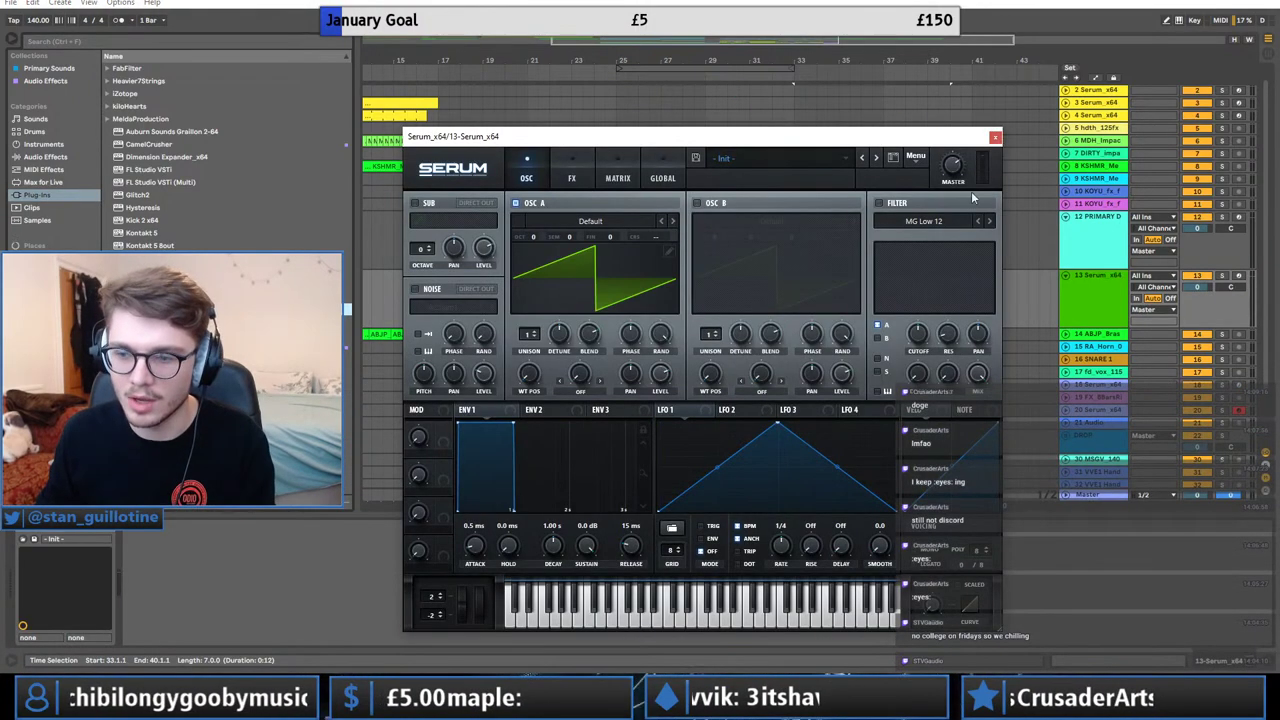
click(995, 137)
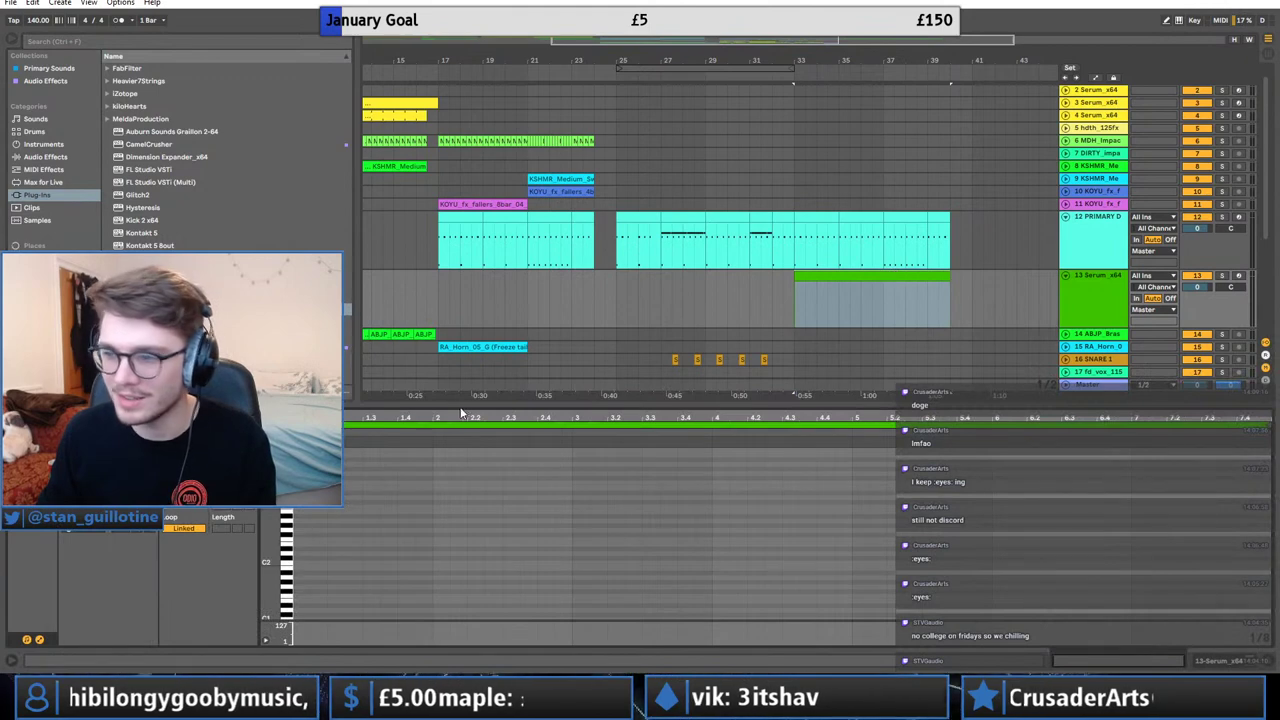
Draw one sustained note across the whole new Serum clip, transpose it up an octave and play it.
click(302, 538)
double_click(304, 539)
drag(307, 540, 1272, 586)
click(1111, 488)
key(ctrl+a)
key(shift+Up)
key(space)
Route Macro 1 to the master tuning with a small positive amount in track 13's Serum modulation matrix.
double_click(1090, 297)
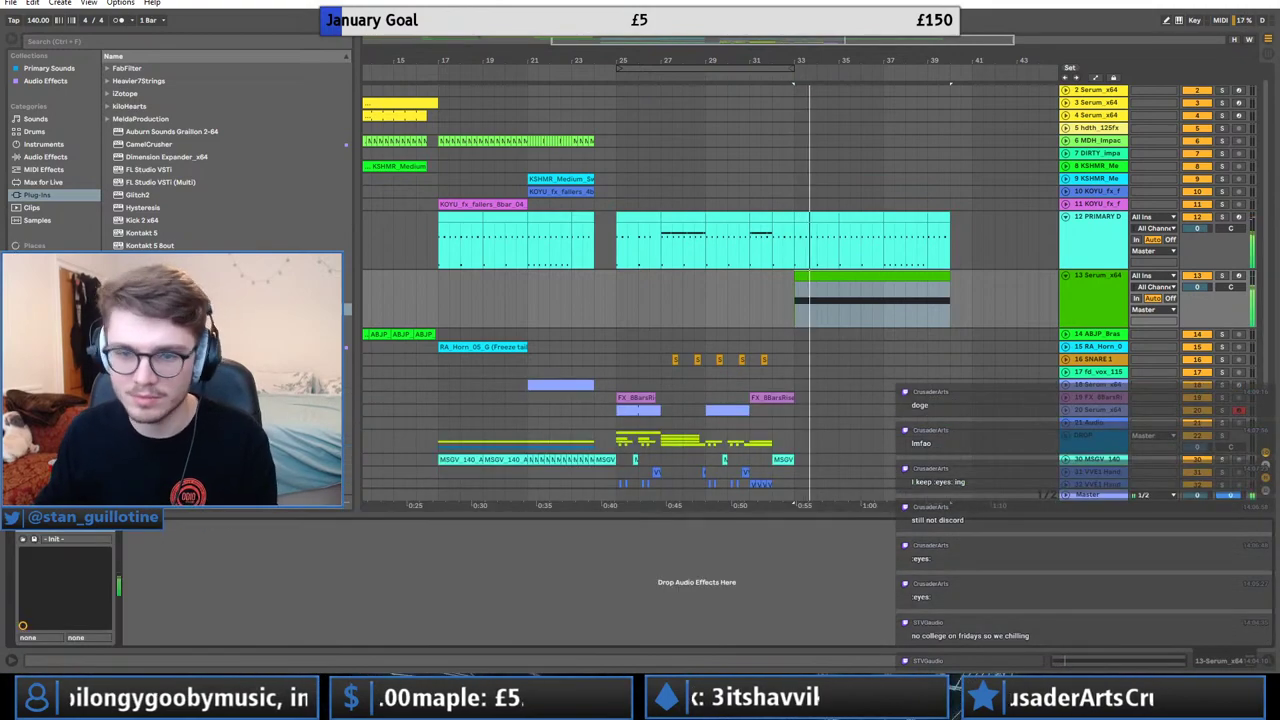
click(46, 527)
click(617, 179)
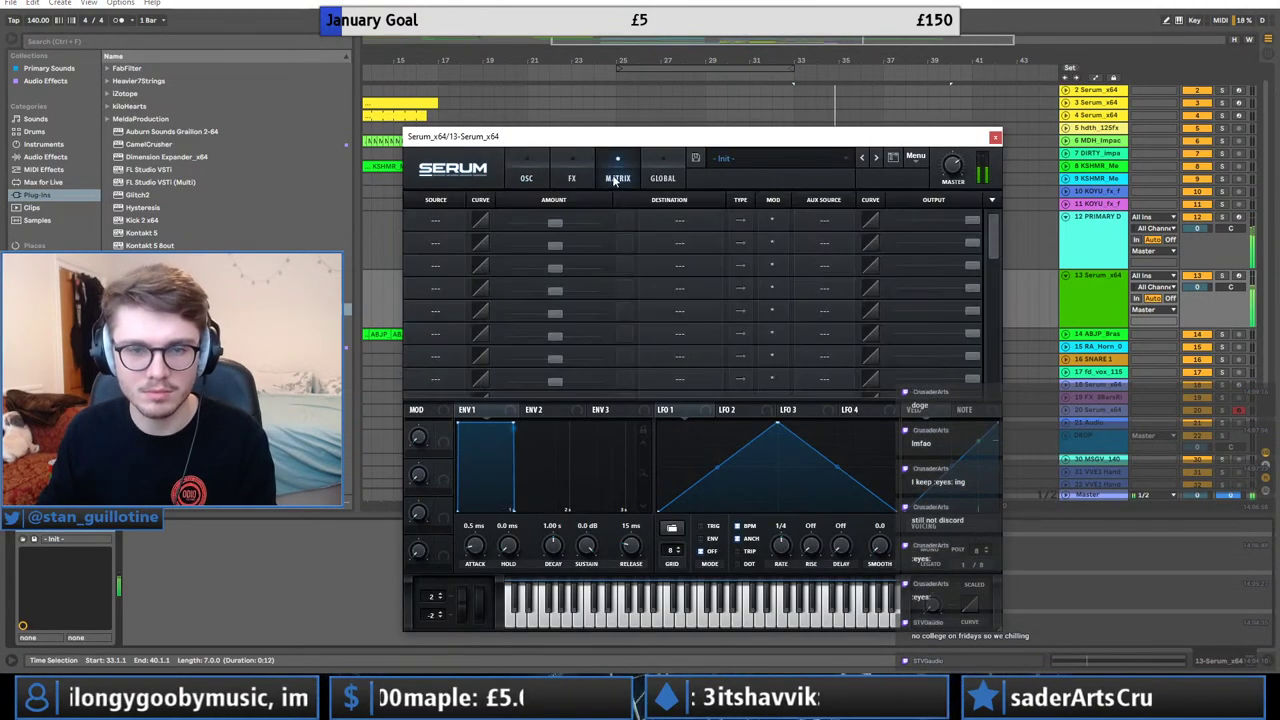
click(422, 227)
click(446, 531)
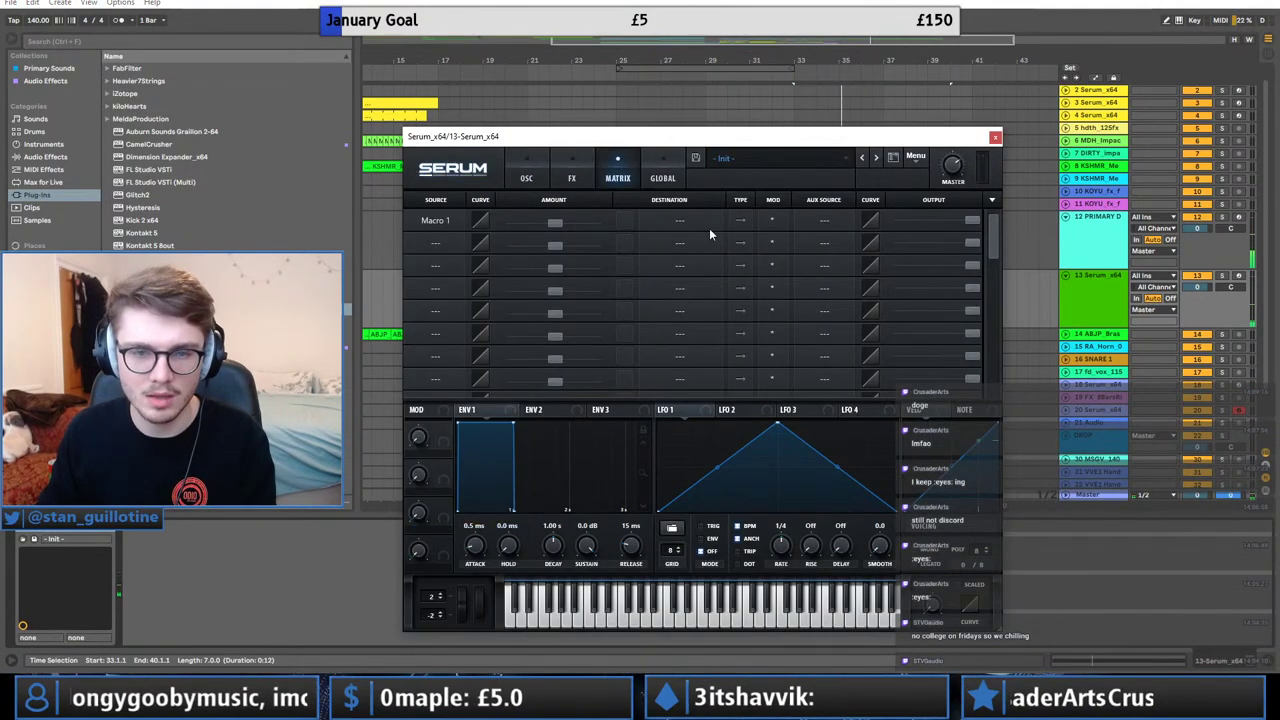
click(700, 222)
click(760, 339)
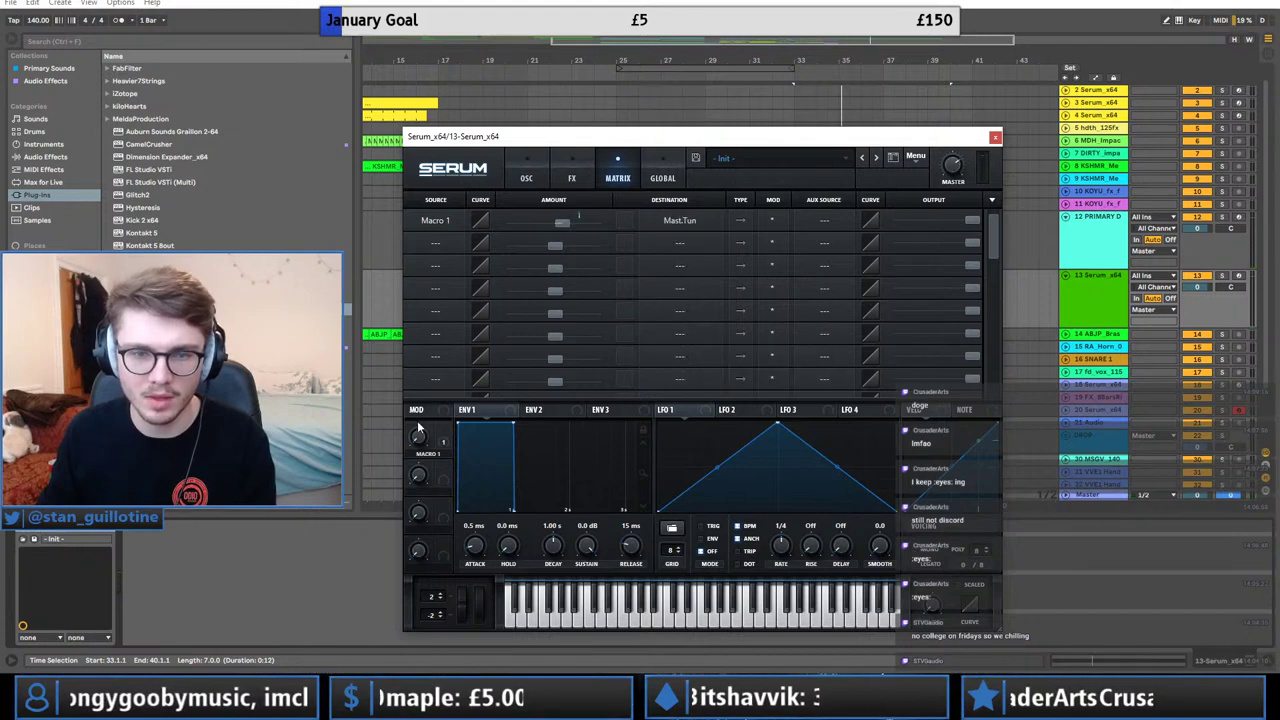
click(995, 138)
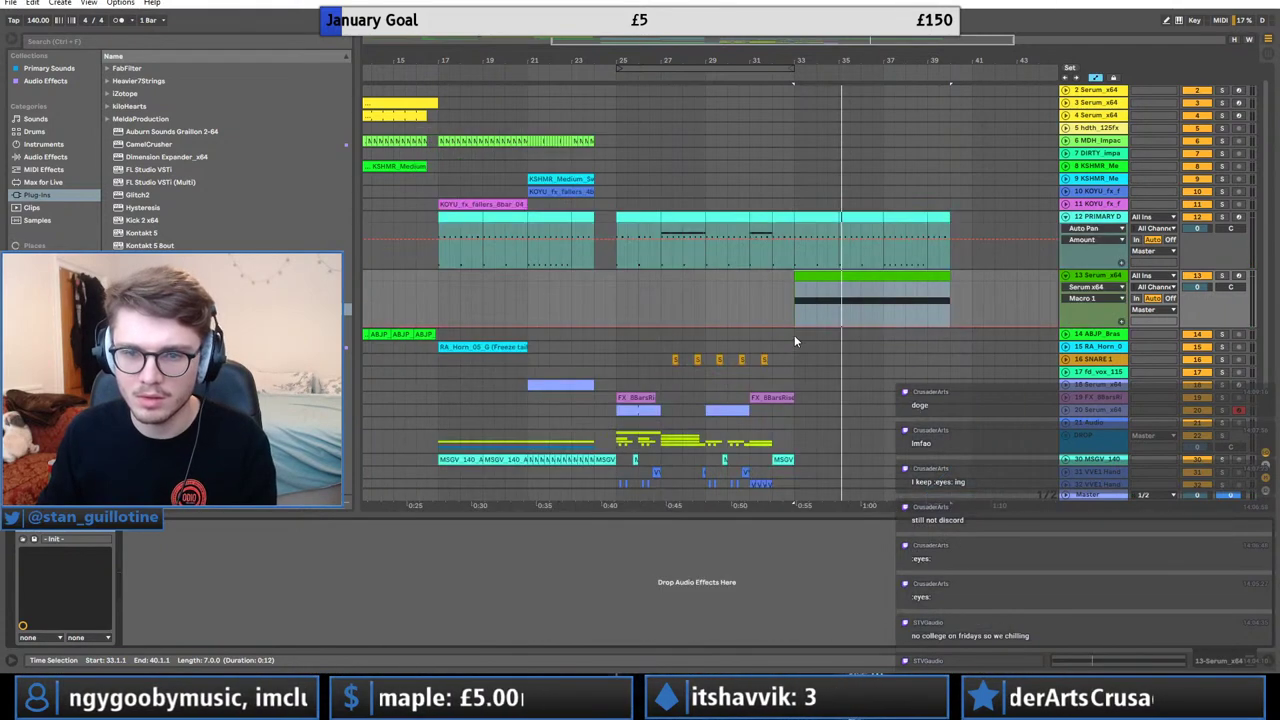
Draw a Macro 1 automation ramp rising to 1.00 from bar 33 to bar 40 and play it.
click(797, 327)
drag(945, 327, 970, 283)
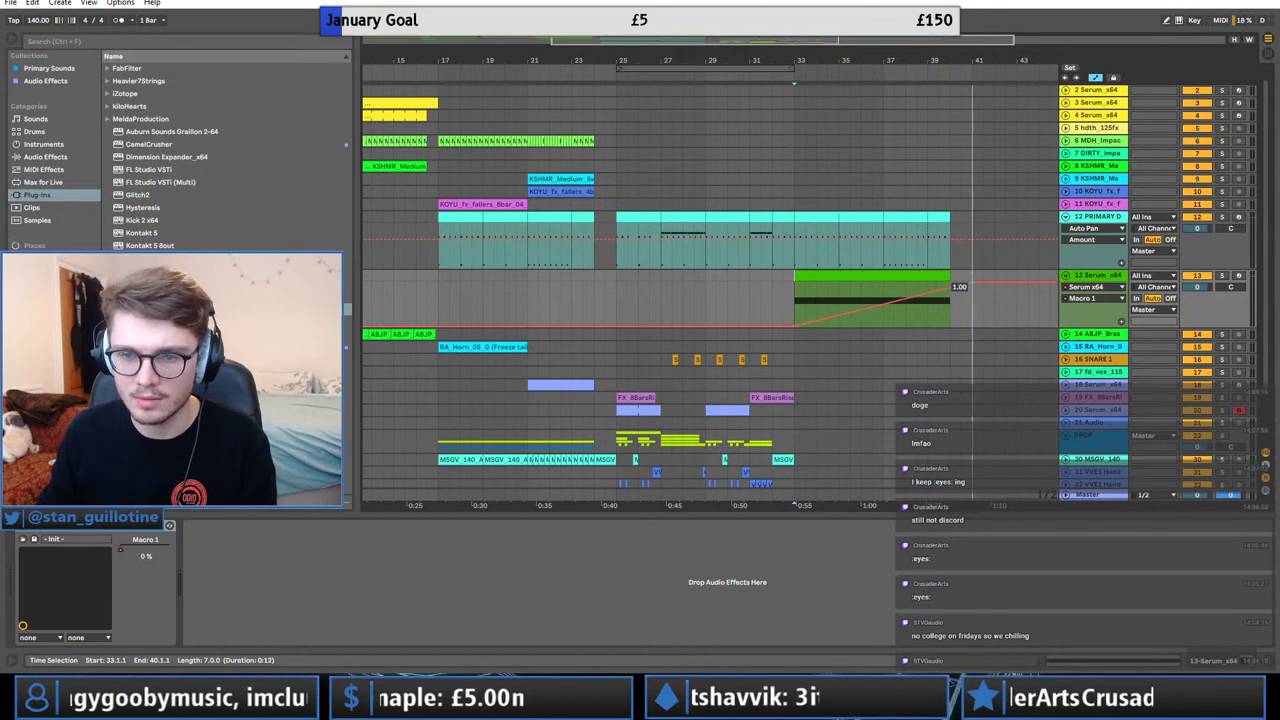
key(space)
Assign Serum's LFO 1 to oscillator A's level and shape it with an early peak and curved decay at a 1/8 rate.
click(891, 278)
click(43, 526)
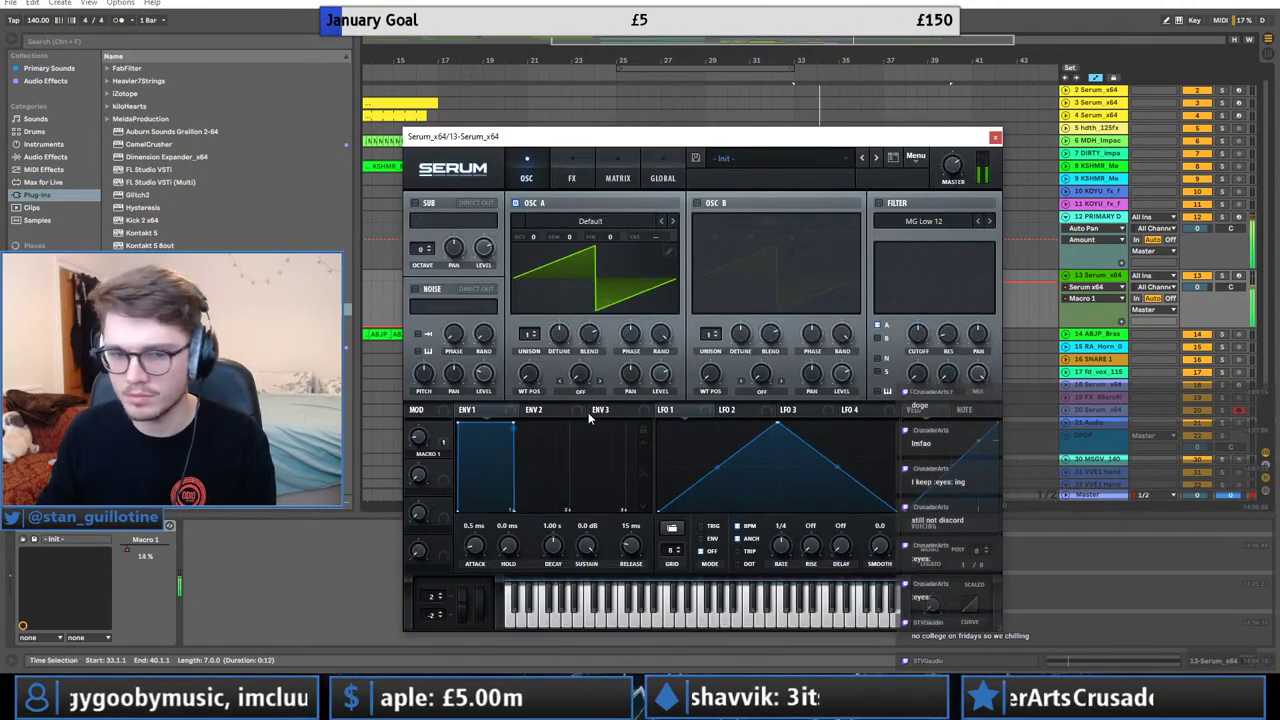
drag(669, 378, 661, 375)
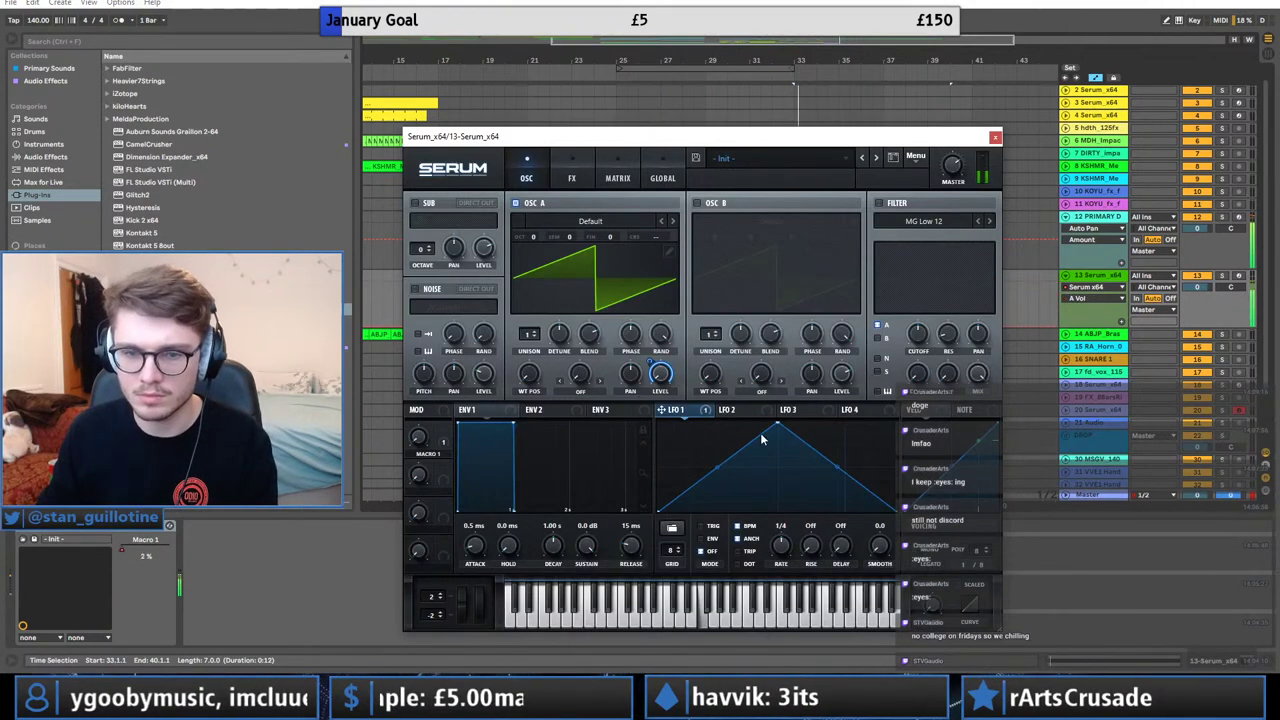
drag(768, 420, 687, 409)
double_click(722, 489)
drag(723, 489, 748, 489)
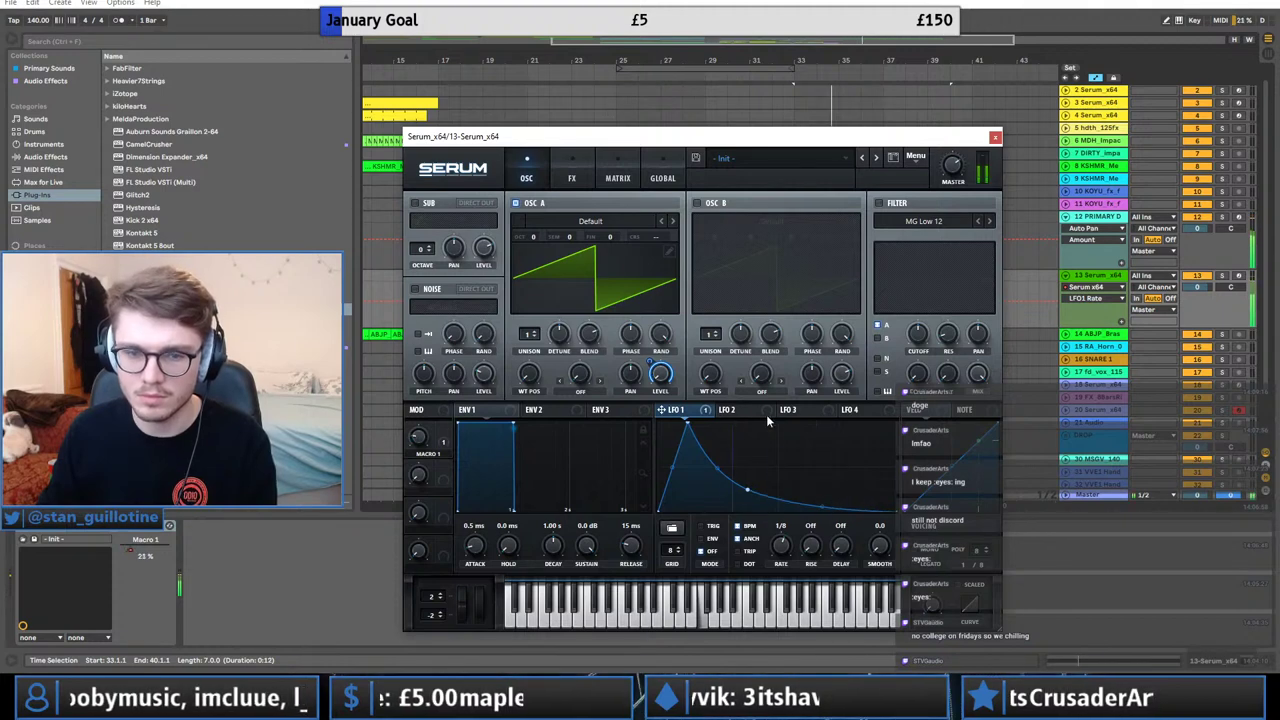
Try routing LFO 2 to oscillator A's semitone pitch and remove the assignment.
click(724, 412)
right_click(616, 237)
click(670, 289)
drag(724, 410, 606, 248)
click(610, 177)
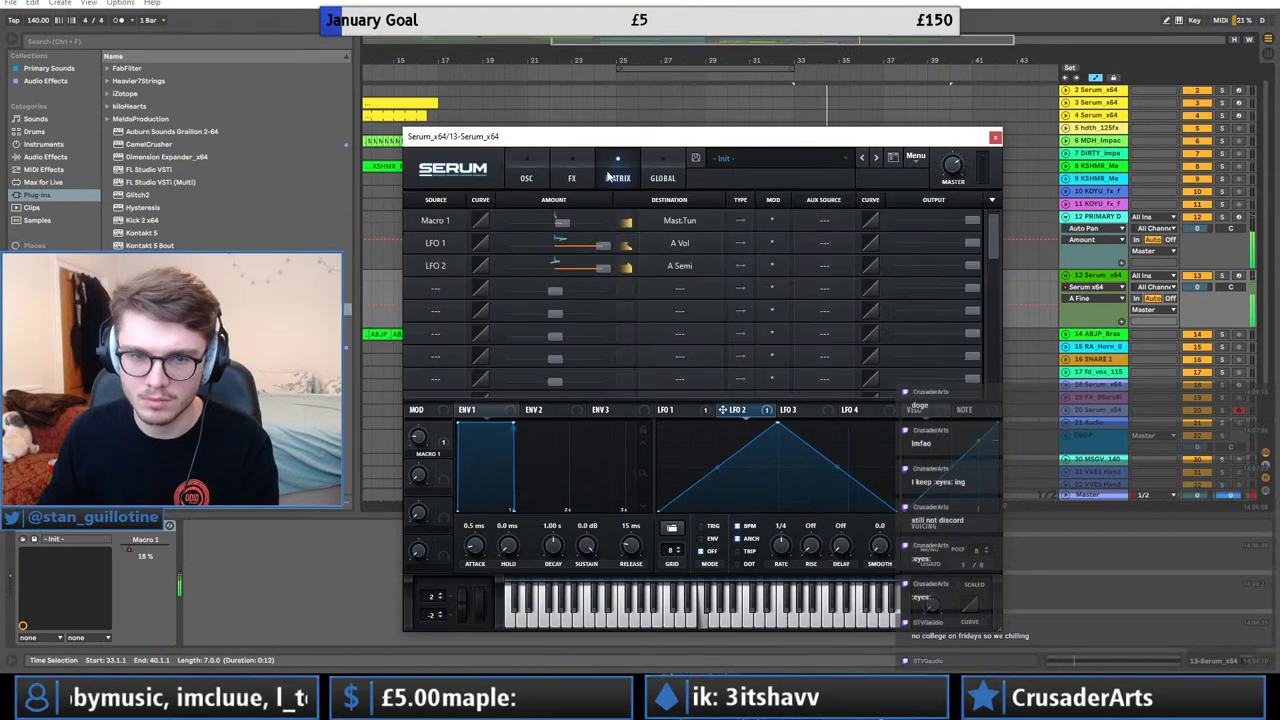
click(530, 172)
right_click(573, 237)
click(630, 289)
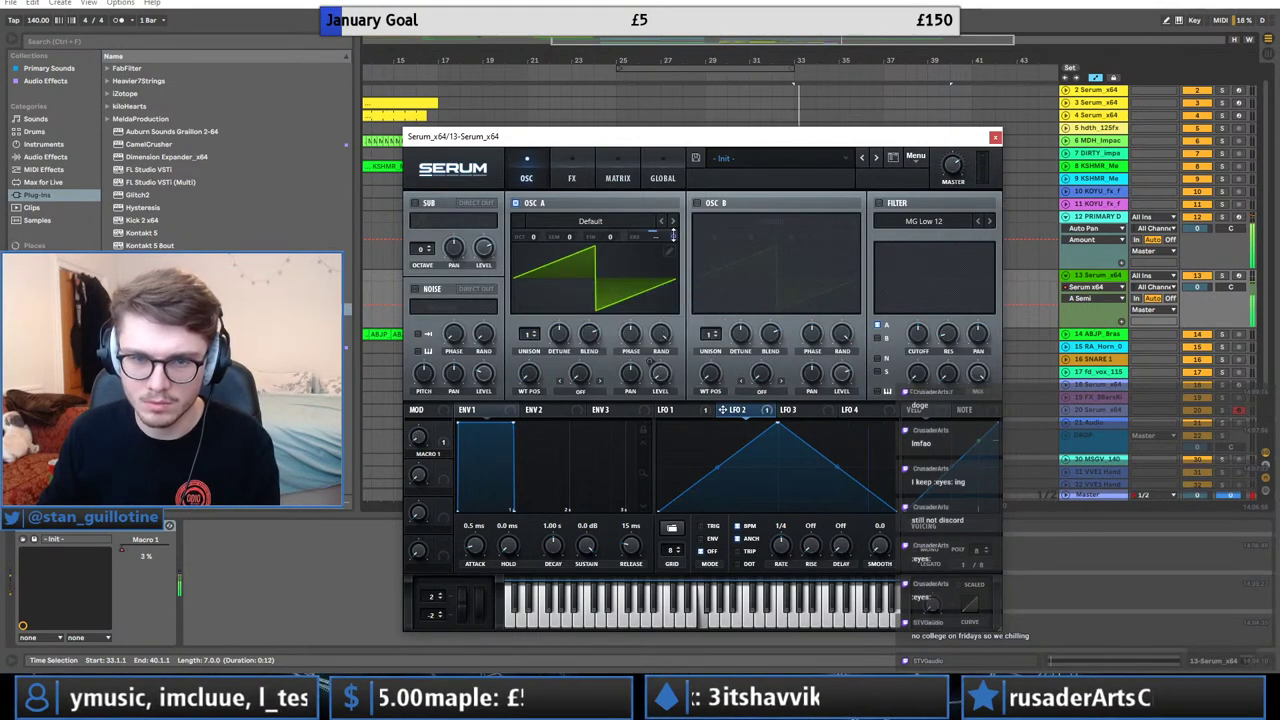
Modulate oscillator A's coarse pitch with LFO 2, shaped as a falling curve in trigger mode at a 1/8 rate.
drag(658, 511, 646, 380)
drag(778, 424, 778, 489)
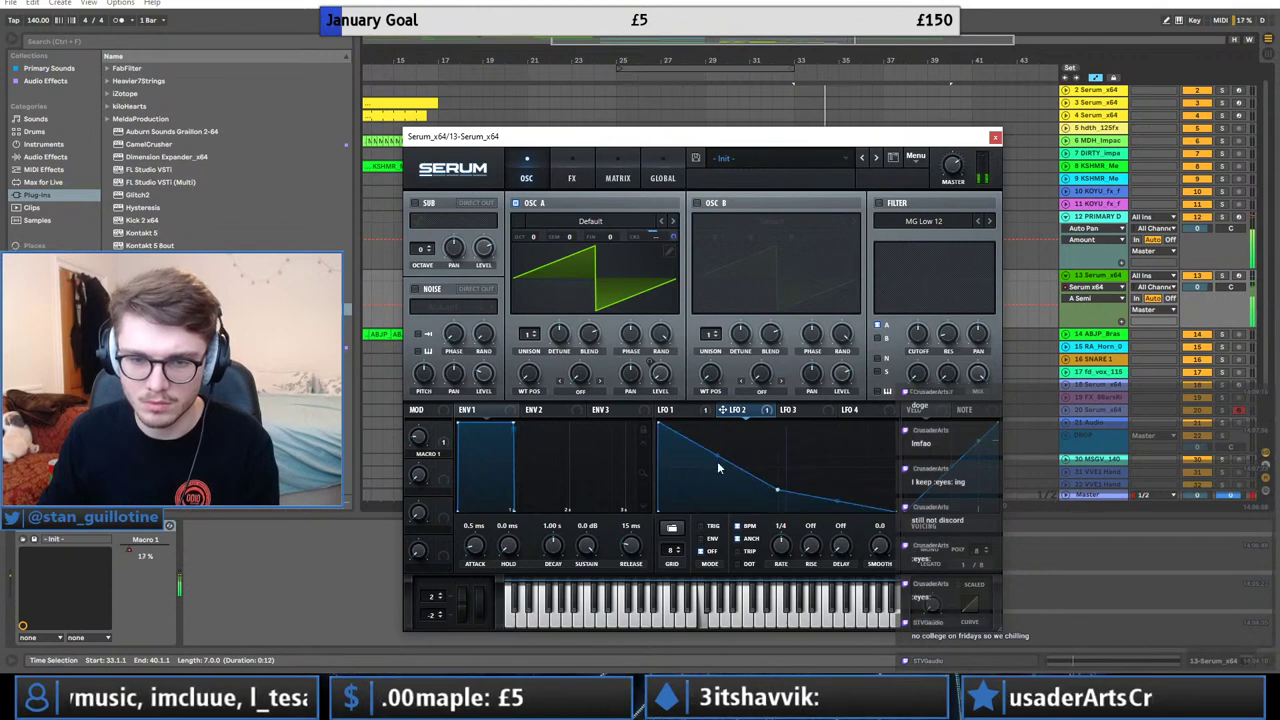
click(619, 175)
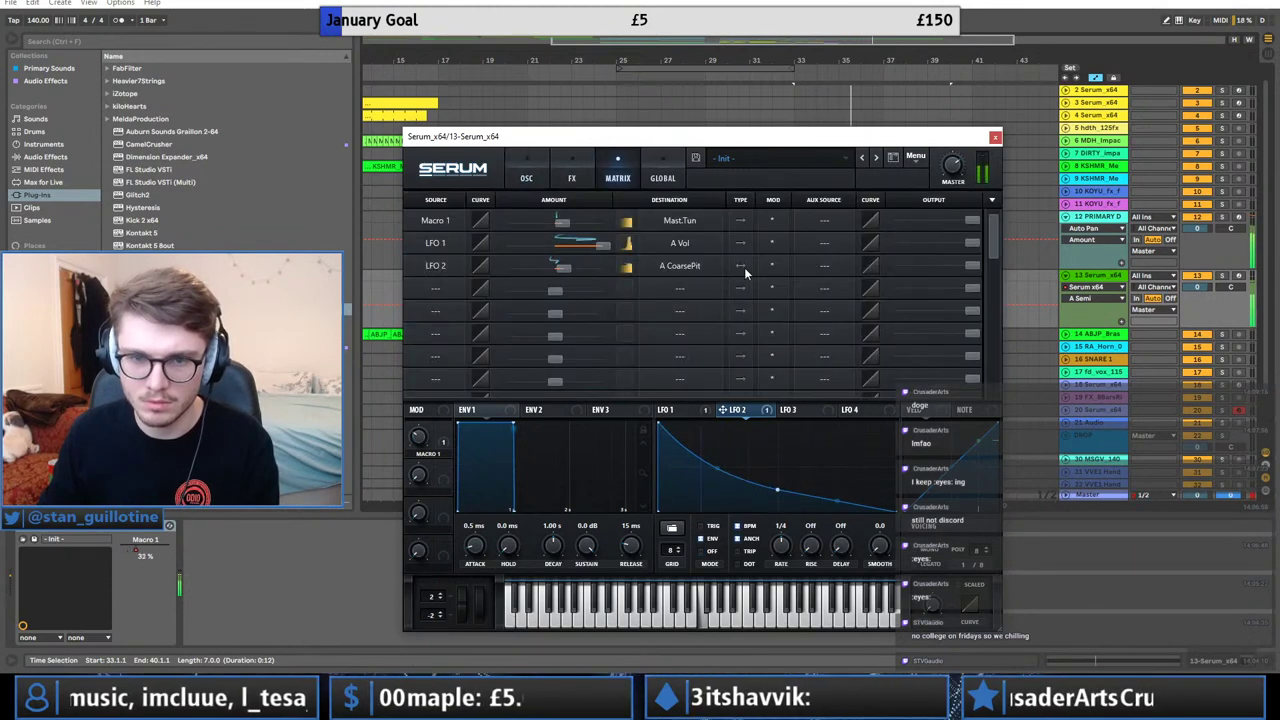
click(528, 175)
drag(673, 240, 671, 281)
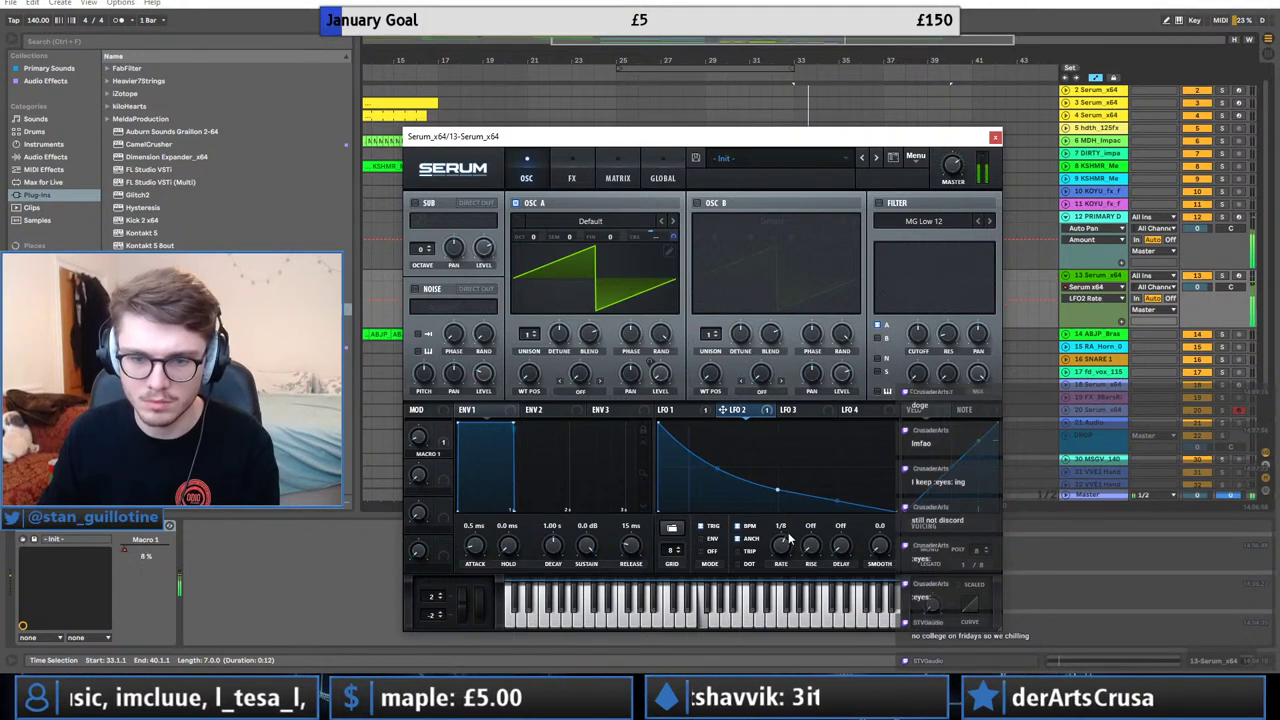
Set oscillator A to 8 unison voices, reduce its detune, and enable Hyper/Dimension with lowered size and mix.
drag(531, 338, 541, 280)
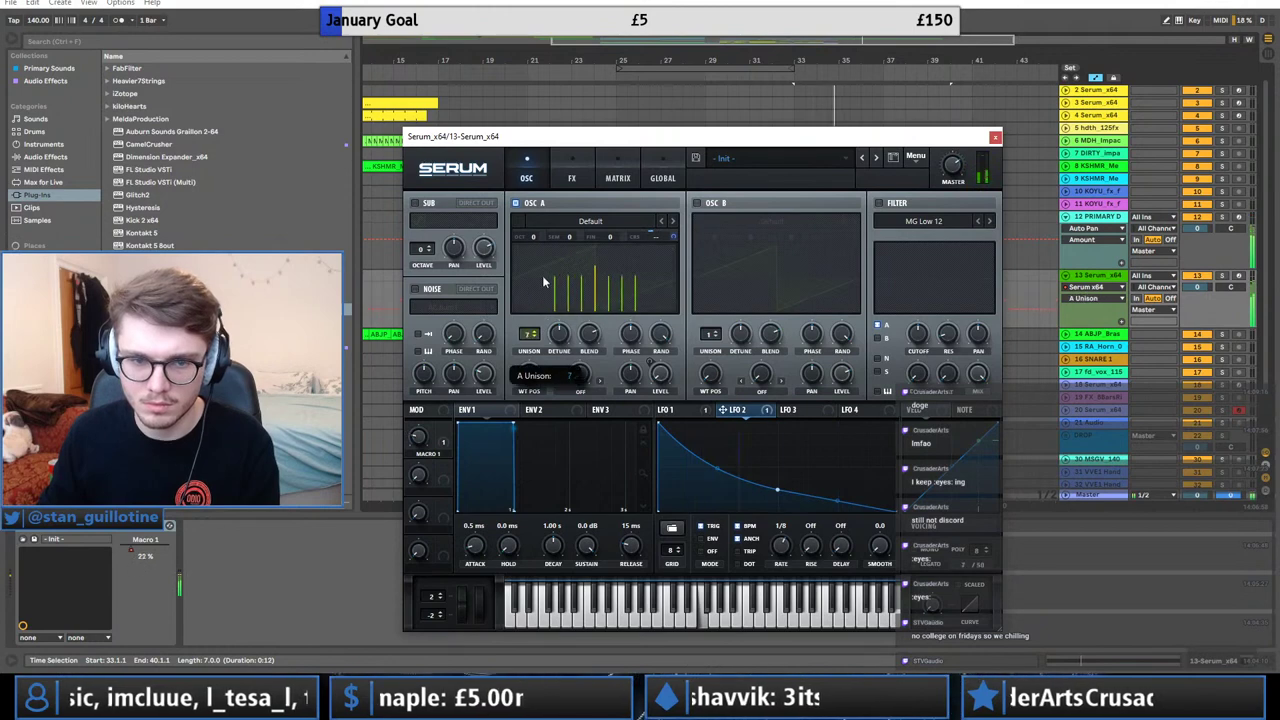
drag(560, 335, 559, 350)
click(587, 176)
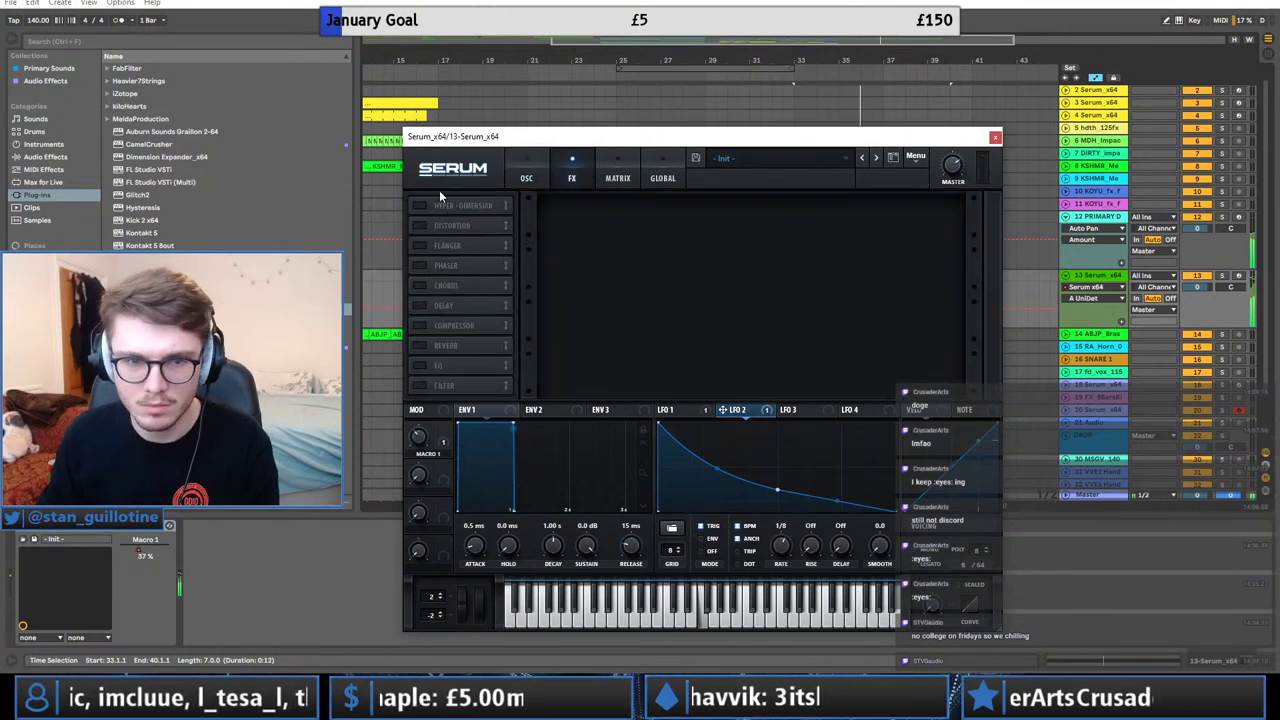
click(420, 205)
drag(890, 213, 886, 244)
drag(777, 213, 767, 247)
Enable Serum's compressor in multiband mode and raise its gain to about 7.3 dB.
click(527, 175)
click(572, 175)
click(527, 175)
click(572, 177)
click(433, 327)
click(833, 287)
drag(651, 278, 744, 267)
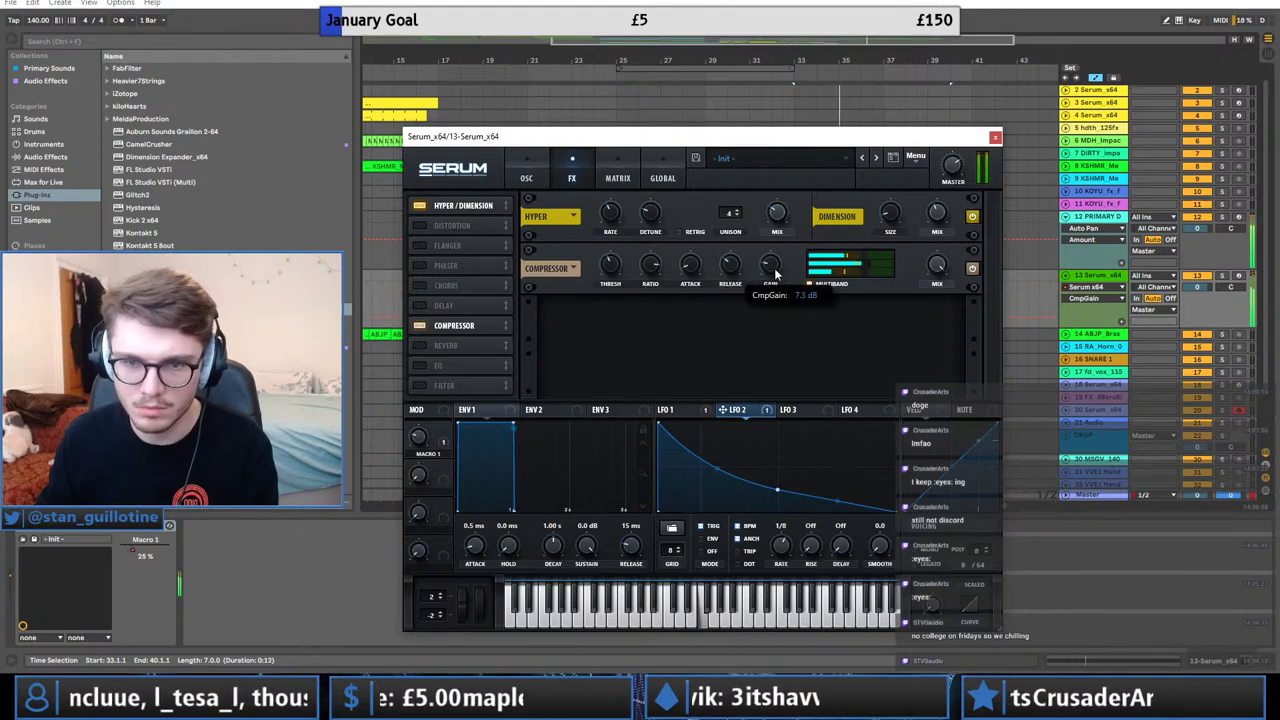
Load the Basic Shapes wavetable in oscillator A, move its position to the square wave and raise the octave to +1.
click(527, 175)
click(616, 226)
mouse_move(634, 238)
click(766, 298)
drag(530, 373, 534, 323)
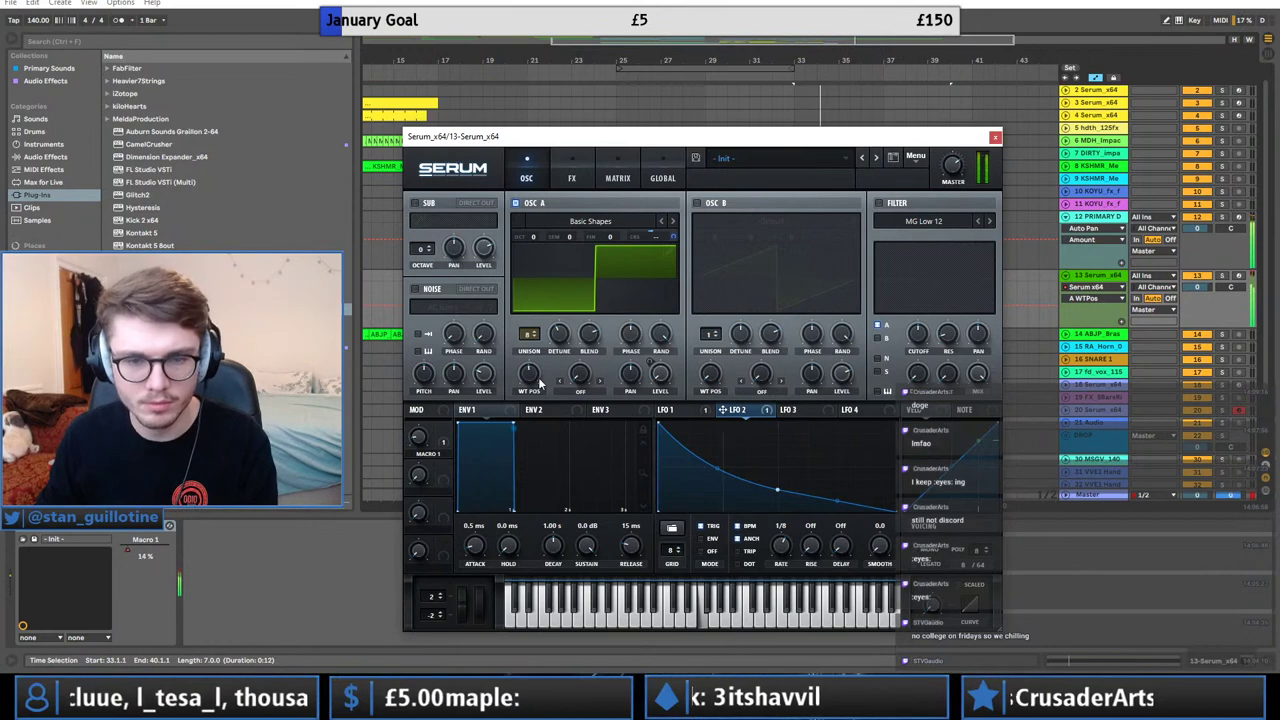
drag(535, 237, 535, 225)
key(space)
key(space)
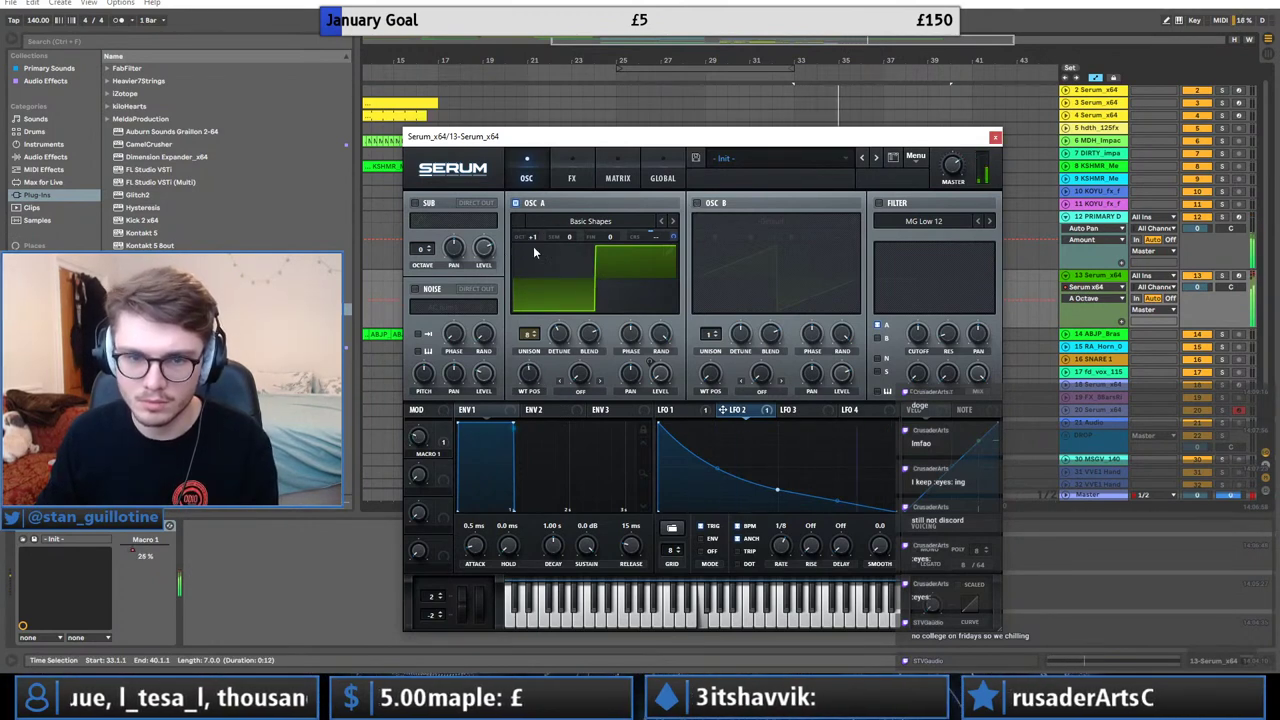
click(670, 410)
click(995, 137)
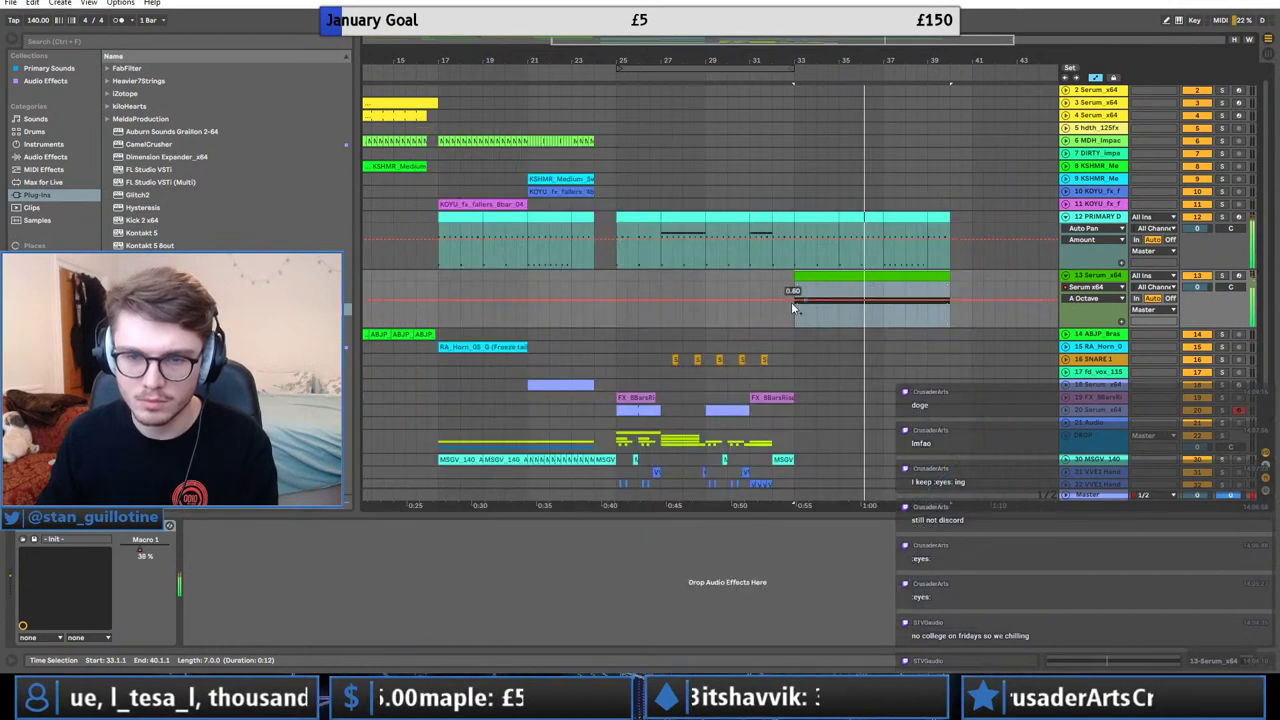
Add FabFilter Pro-Q 3 to the Serum track with a low cut and a bell dip of -4.73 dB at 594 Hz.
click(50, 81)
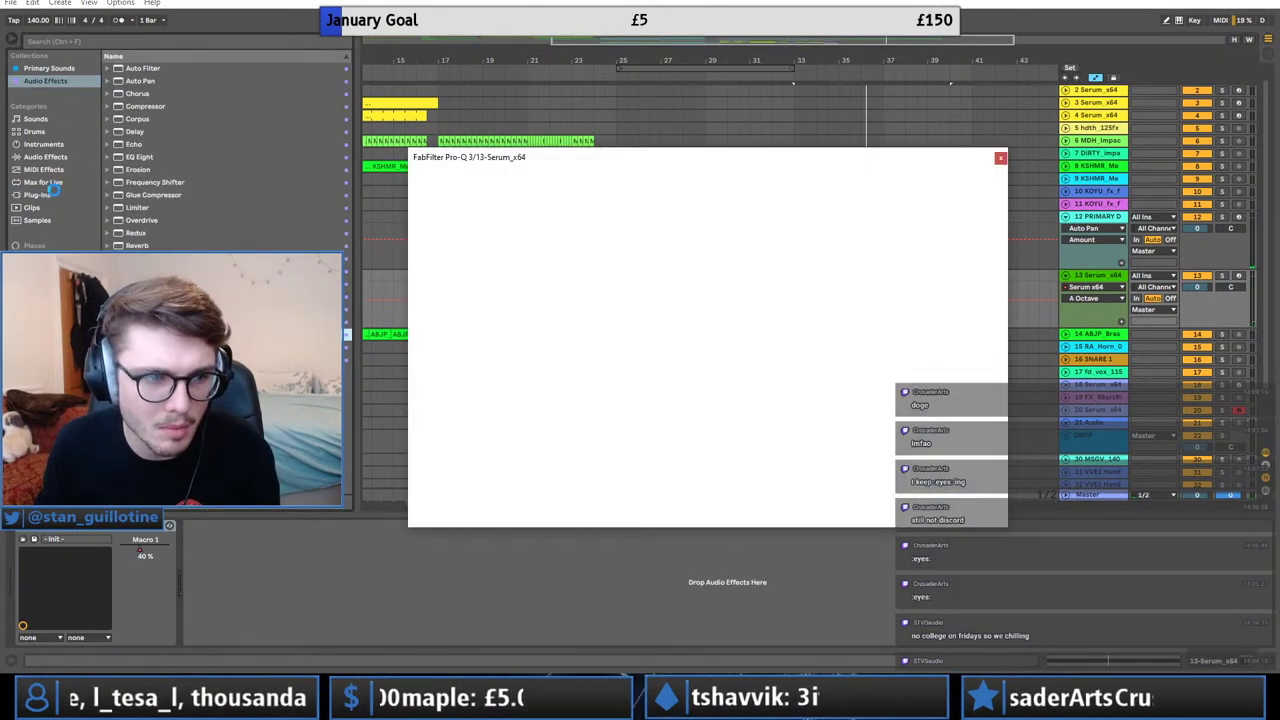
drag(449, 301, 704, 341)
click(671, 288)
click(689, 360)
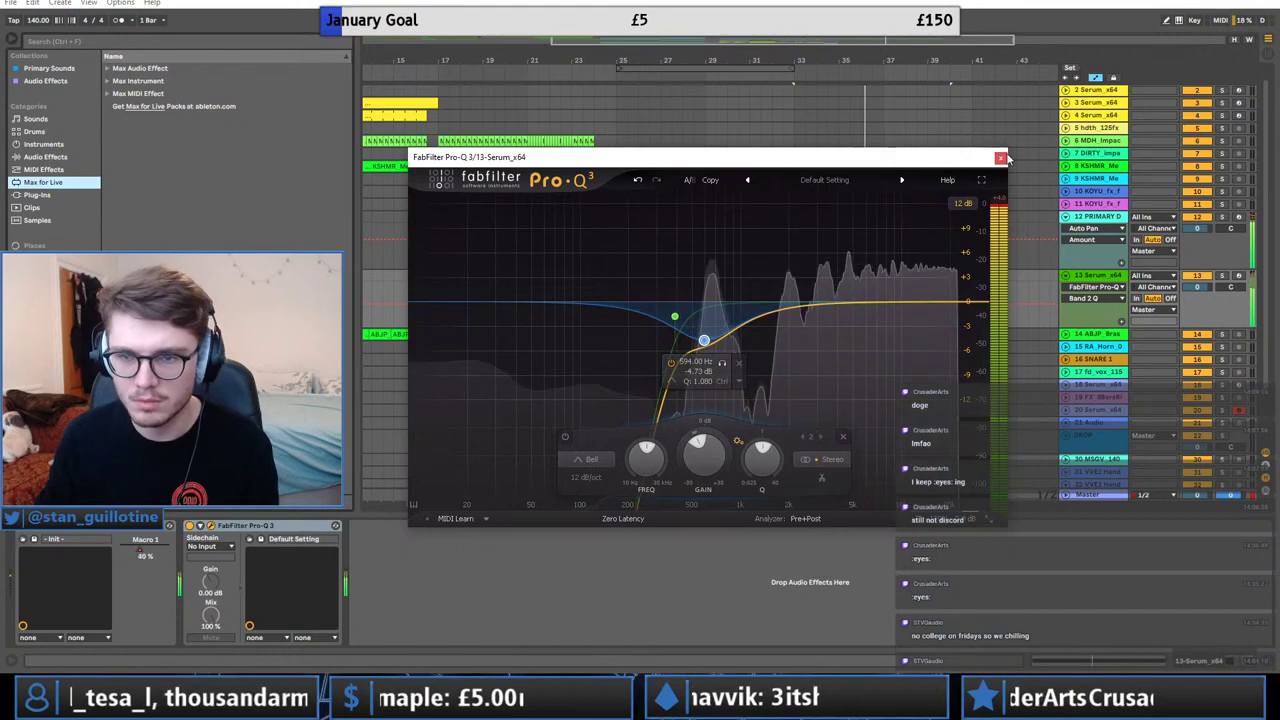
click(1001, 158)
Copy the DROP group's clips from bars 17 to 24 and paste them at bar 33.
click(616, 284)
click(752, 284)
drag(524, 61, 522, 20)
click(475, 437)
drag(475, 440, 585, 442)
key(ctrl+c)
scroll(745, 453, down, 1)
click(697, 435)
key(ctrl+v)
Copy the MSGV_140 vocal clips that start at bar 17 to bar 33 and play the transition from bar 32.
click(462, 447)
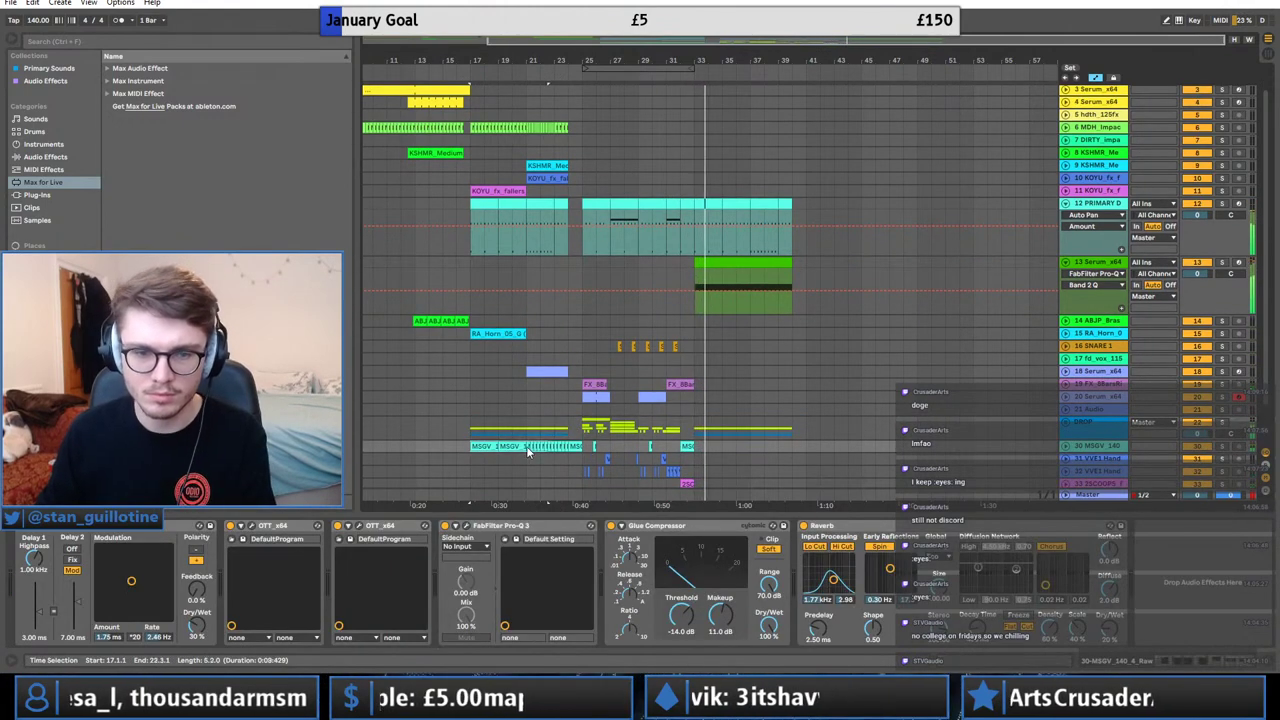
click(463, 448)
drag(586, 449, 700, 447)
key(space)
key(space)
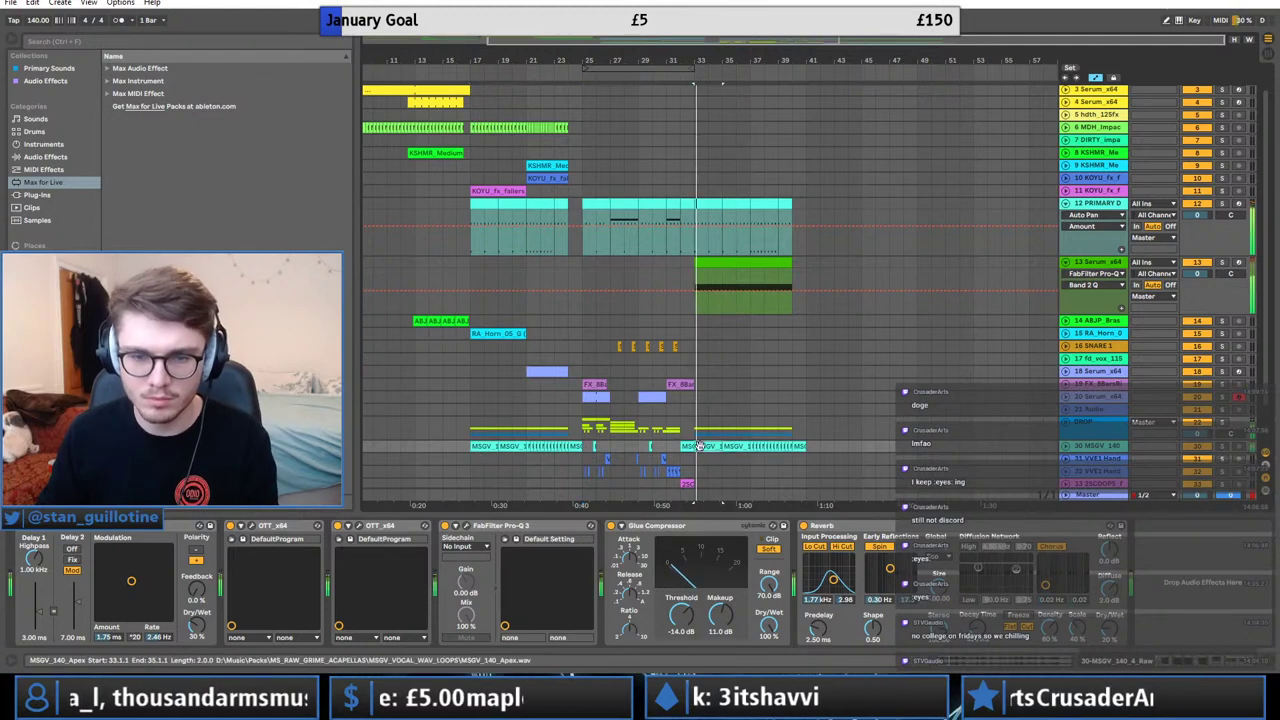
click(684, 432)
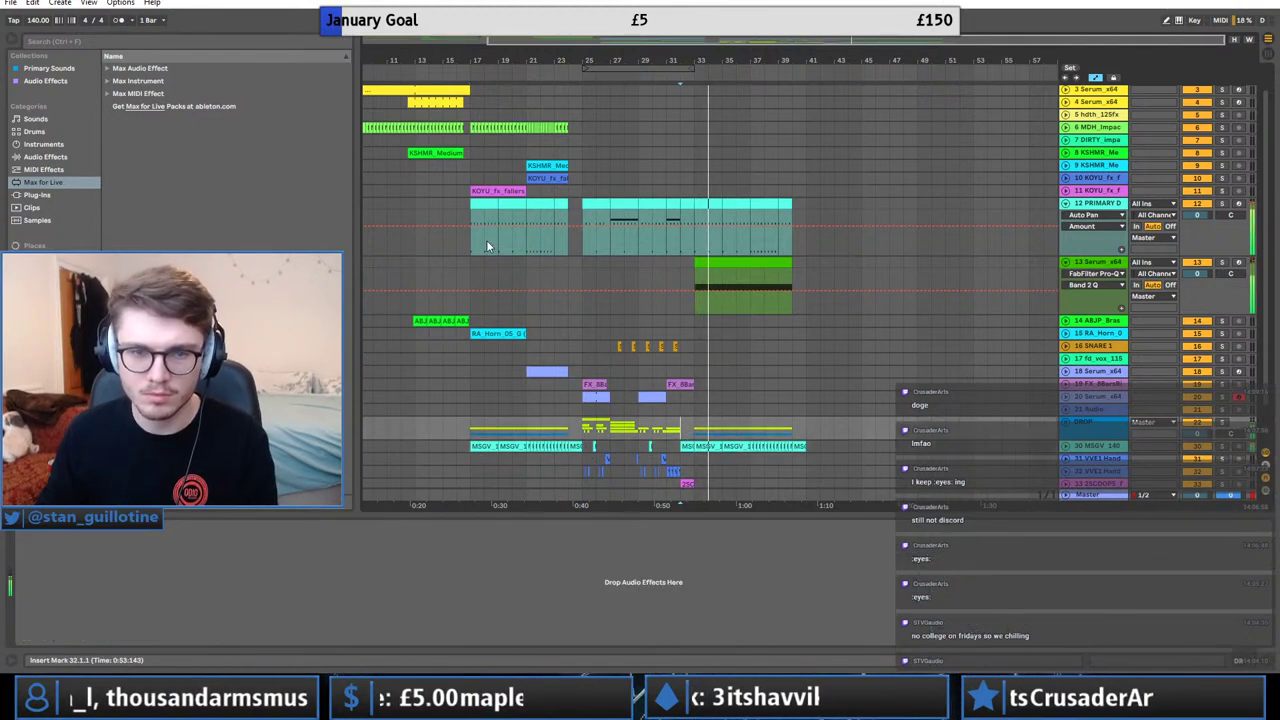
Copy the RA_Horn clip from bar 17 to bar 33 and play the passage.
click(496, 332)
key(ctrl+c)
click(701, 332)
key(ctrl+v)
key(space)
key(space)
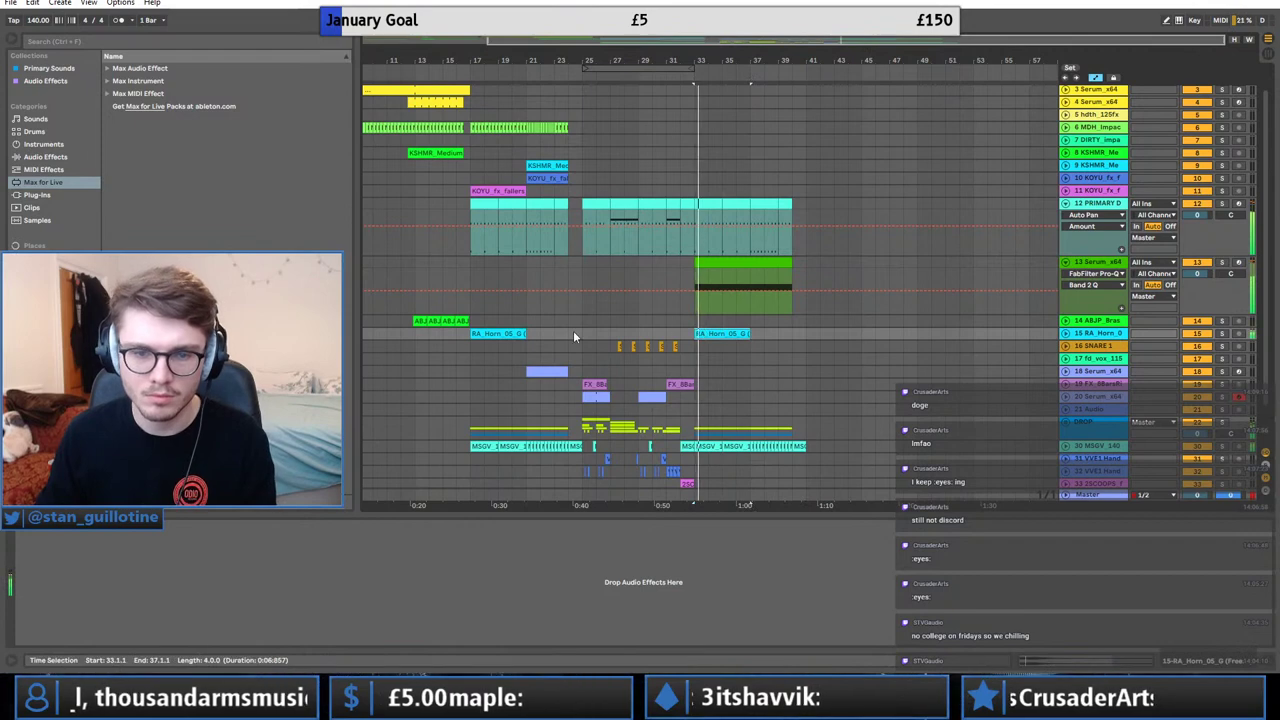
Copy the track 18 Serum clip from bar 21 to bar 37.
click(548, 371)
key(ctrl+c)
click(752, 370)
key(ctrl+v)
scroll(752, 371, up, 1)
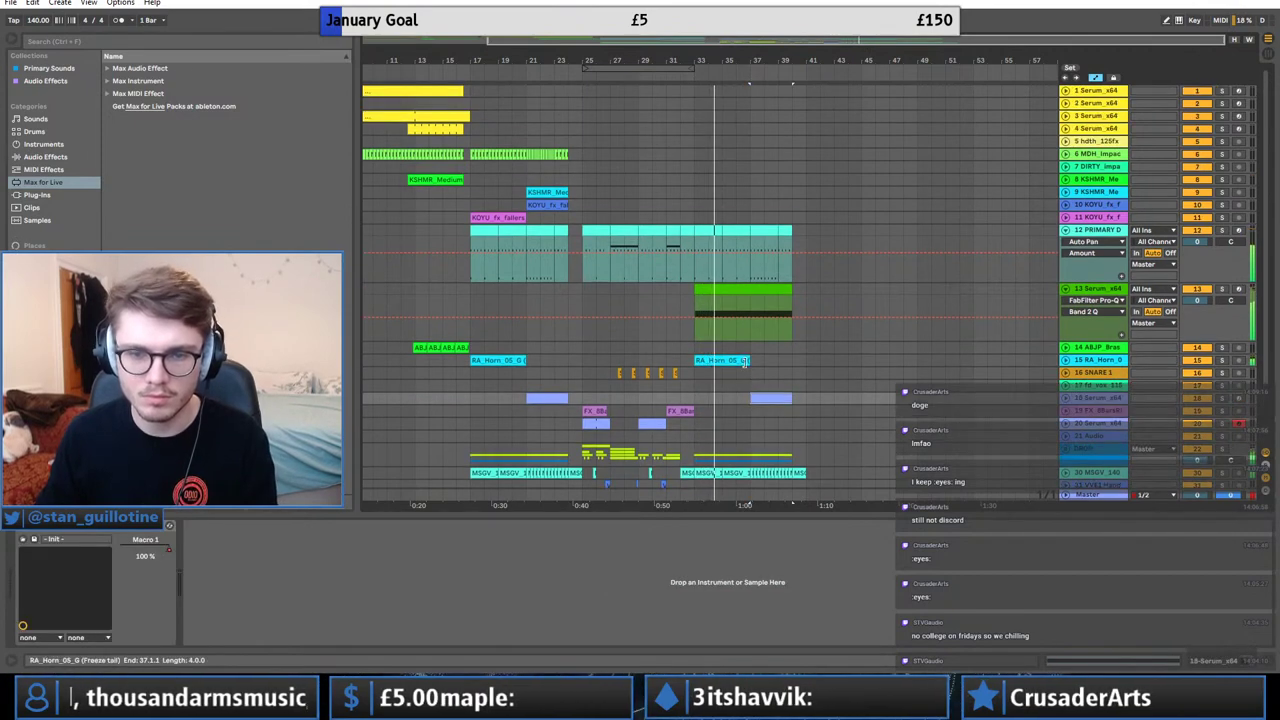
Delete the copied RA_Horn clip at bar 33 and play the section again.
drag(749, 361, 708, 361)
key(space)
key(space)
key(space)
key(Delete)
click(671, 348)
key(space)
Build up the PRIMARY DRUMS clip at bar 33 by copying its drum notes and pasting them repeatedly along the clip.
double_click(706, 231)
drag(860, 581, 386, 517)
key(ctrl+c)
click(463, 530)
click(473, 535)
key(ctrl+v)
click(602, 545)
key(ctrl+v)
key(ctrl+z)
click(593, 544)
key(ctrl+v)
click(702, 550)
key(ctrl+v)
Duplicate the edited PRIMARY DRUMS clip at bar 33 twice along the track.
click(709, 231)
key(ctrl+d)
key(ctrl+d)
Double the Shaped Kick notes to every eighth note in the drum clip at bar 37 and delete the surplus notes.
drag(1184, 563, 269, 528)
key(ctrl+c)
click(420, 553)
key(ctrl+v)
drag(376, 556, 1217, 608)
key(Delete)
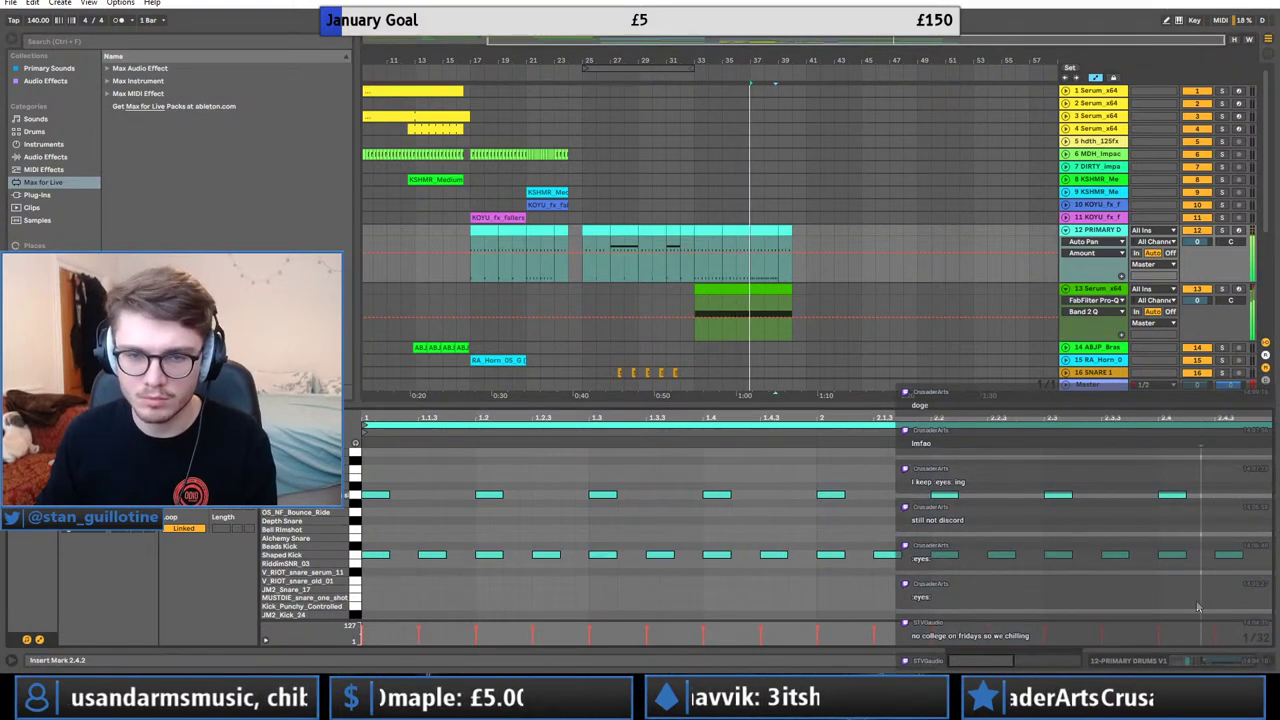
double_click(1106, 231)
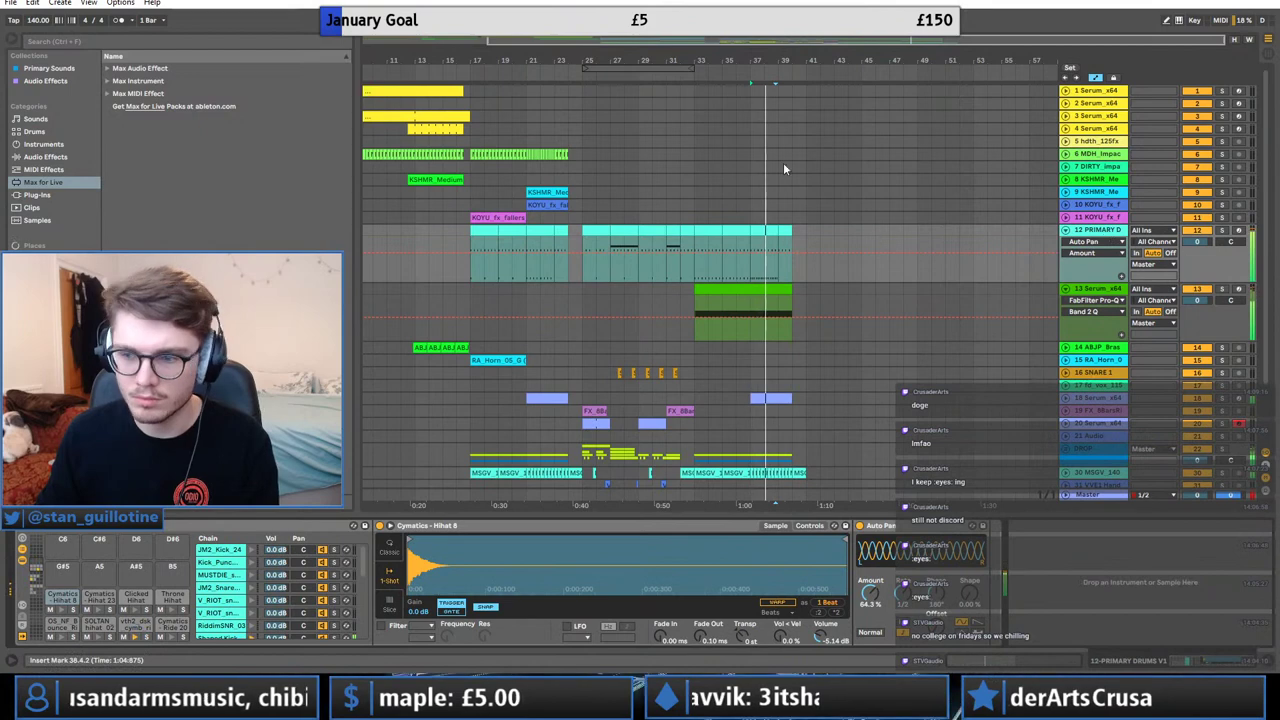
Try to shorten the track 13 Serum clip to end at bar 39.
click(788, 291)
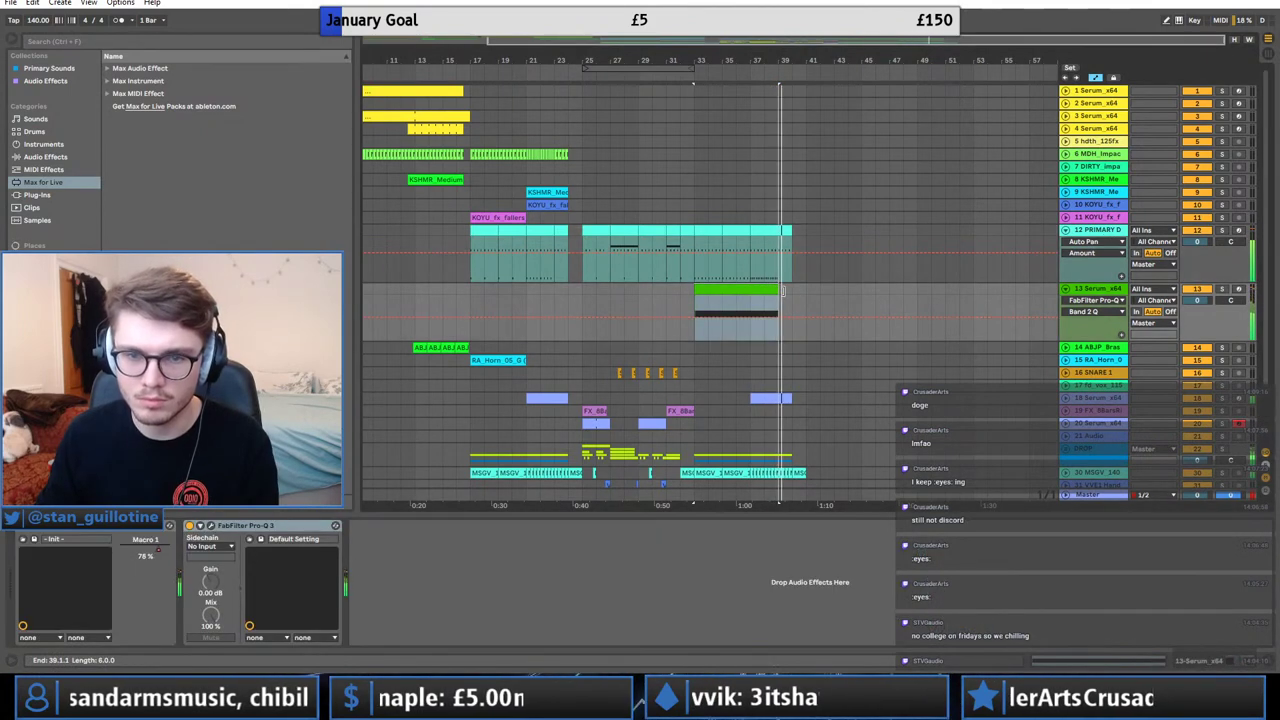
click(776, 273)
click(667, 266)
Copy the KSHMR and KOYU effect clips from bars 17 to 24 and paste them at bar 33.
click(576, 200)
drag(472, 190, 570, 226)
click(694, 190)
key(ctrl+v)
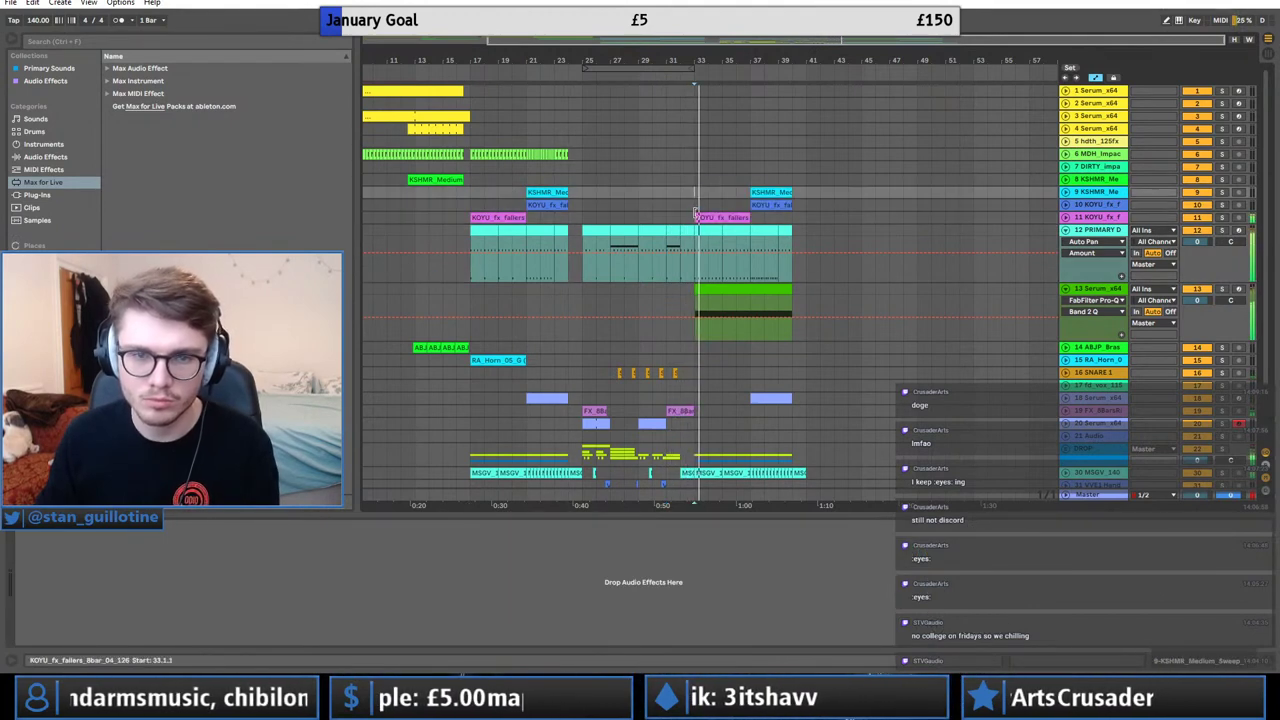
Copy the MDH_Impact clips that start at bar 17 and paste them at bar 33.
drag(582, 156, 472, 155)
key(ctrl+c)
click(694, 153)
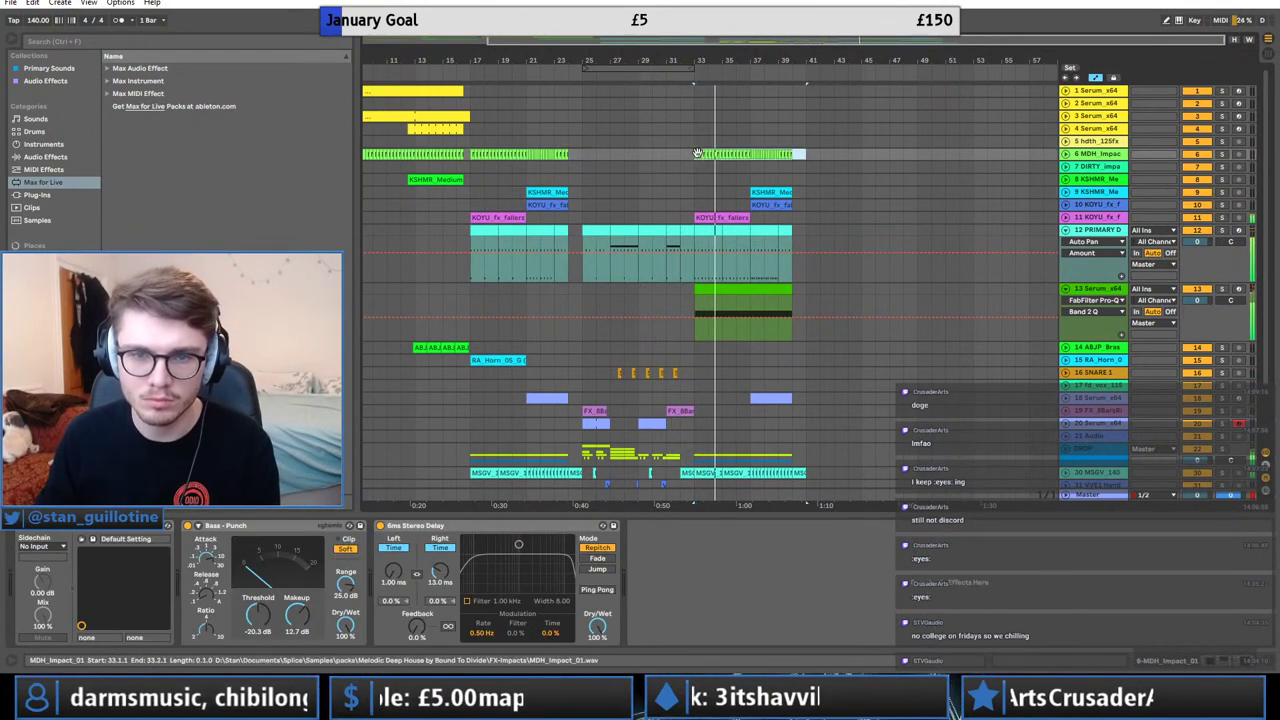
key(ctrl+v)
Fold the PRIMARY DRUMS and track 13 Serum tracks and select the drum clip at bar 33.
click(695, 166)
click(1065, 231)
click(1065, 242)
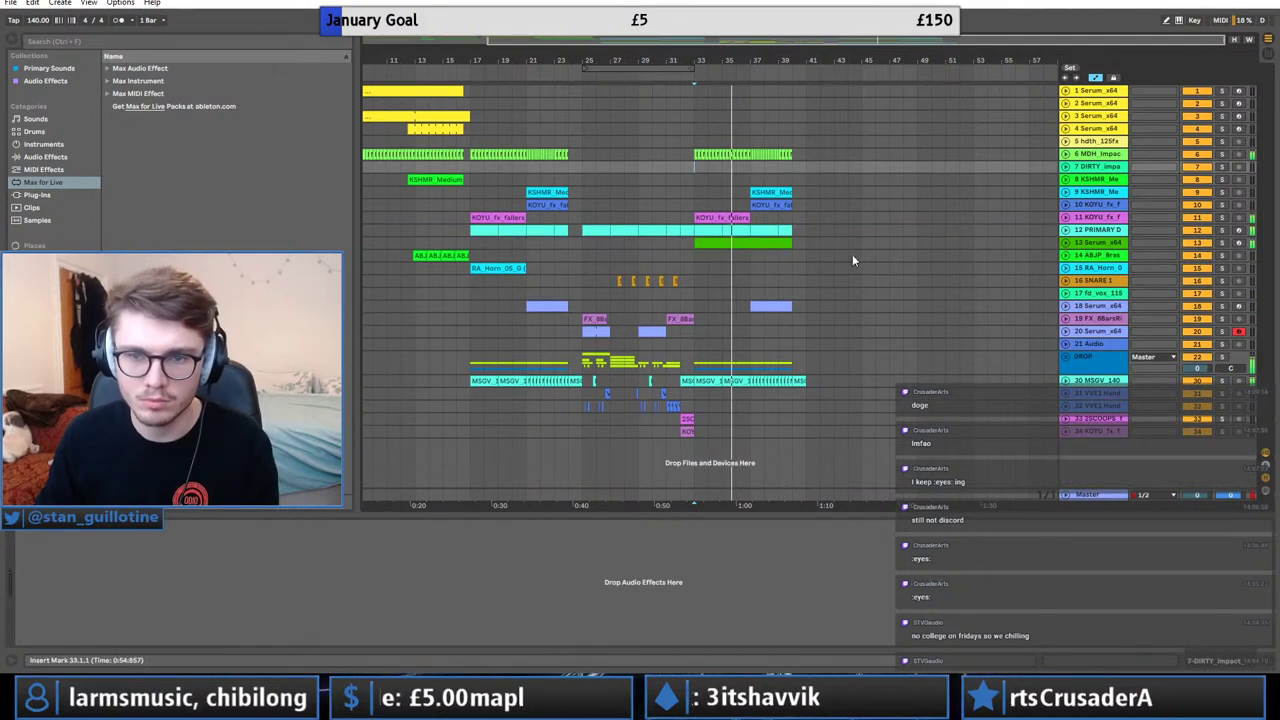
drag(678, 61, 678, 92)
click(712, 267)
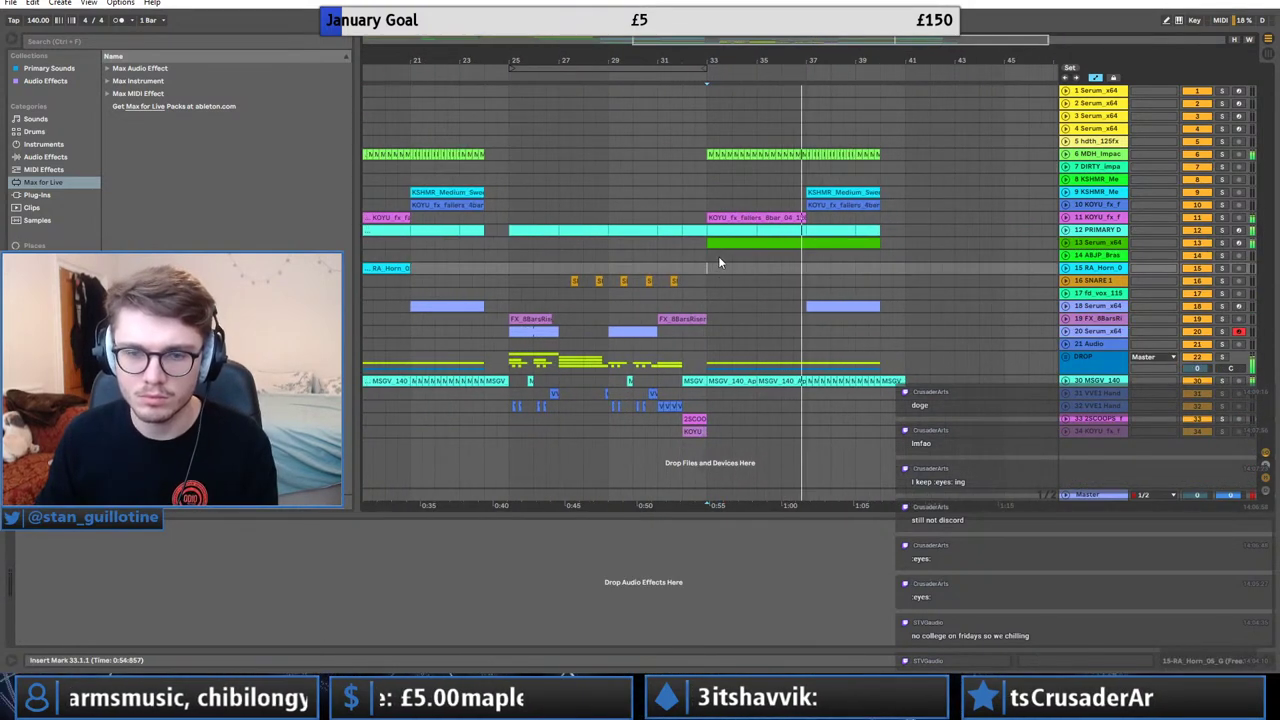
click(771, 234)
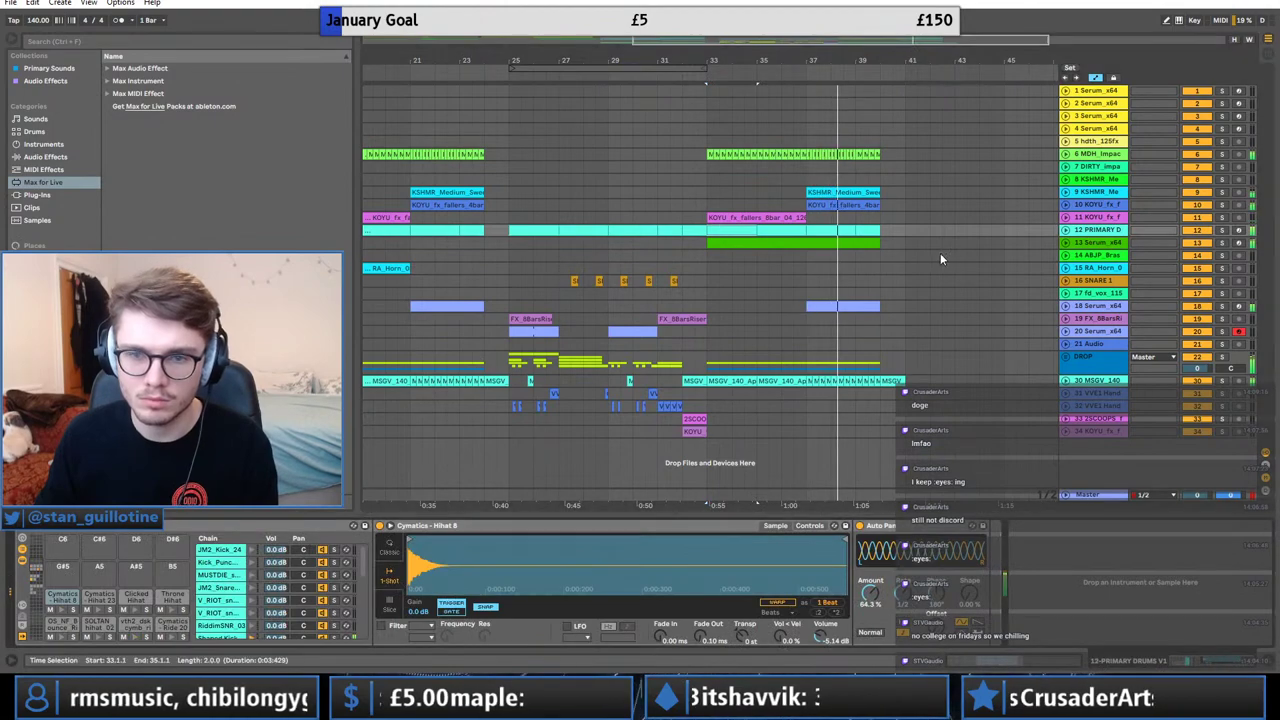
Unfold the track 13 Serum track and route Macro 2 to Mast.Tun in Serum's modulation matrix.
click(1065, 242)
click(797, 272)
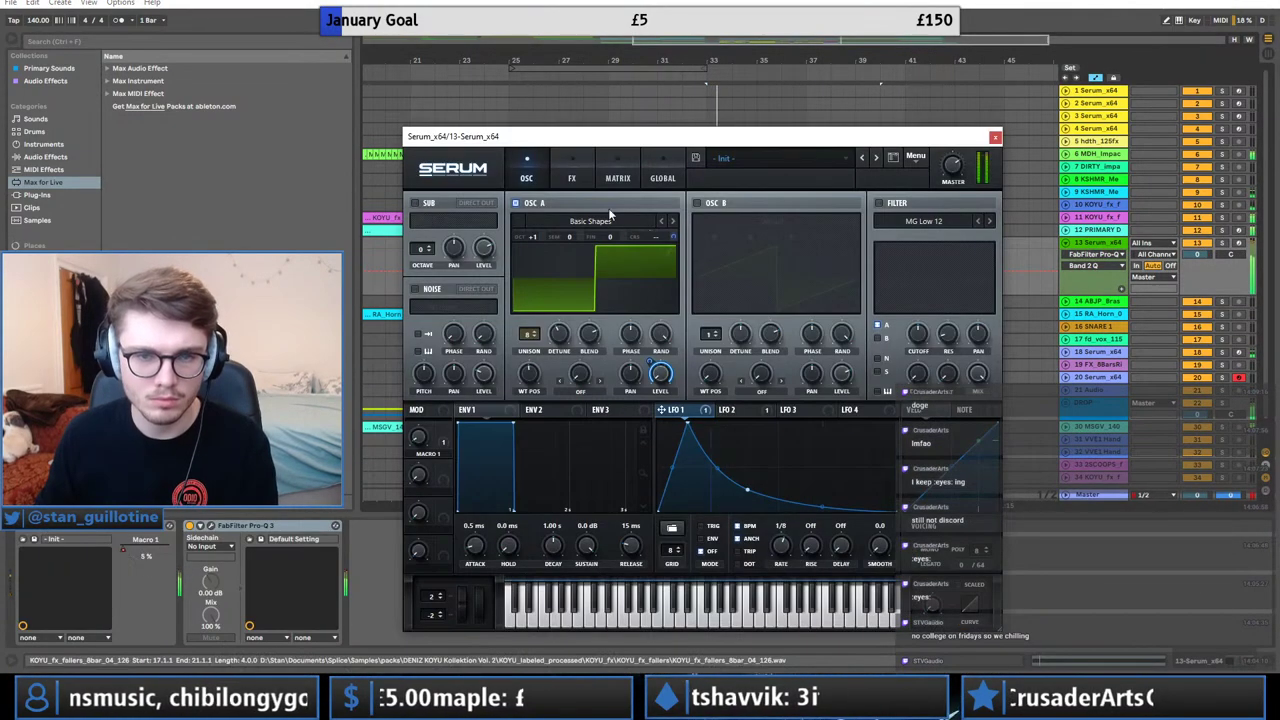
click(617, 178)
click(430, 298)
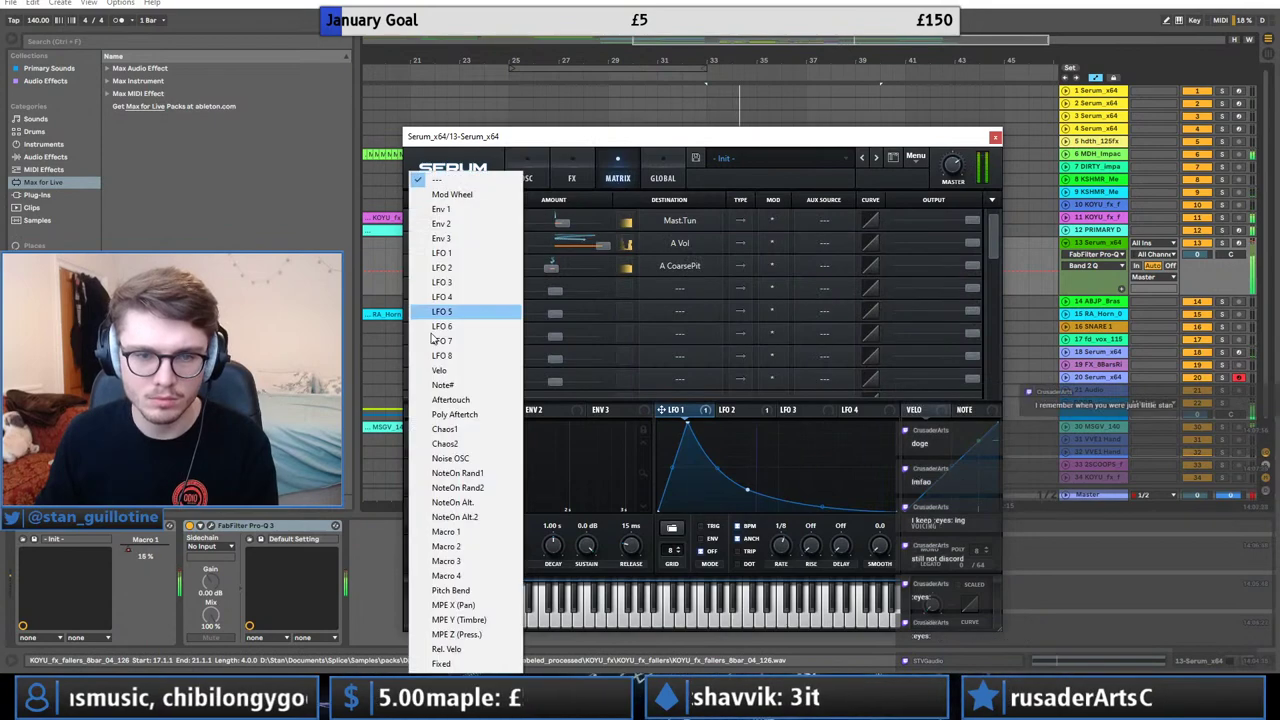
click(455, 560)
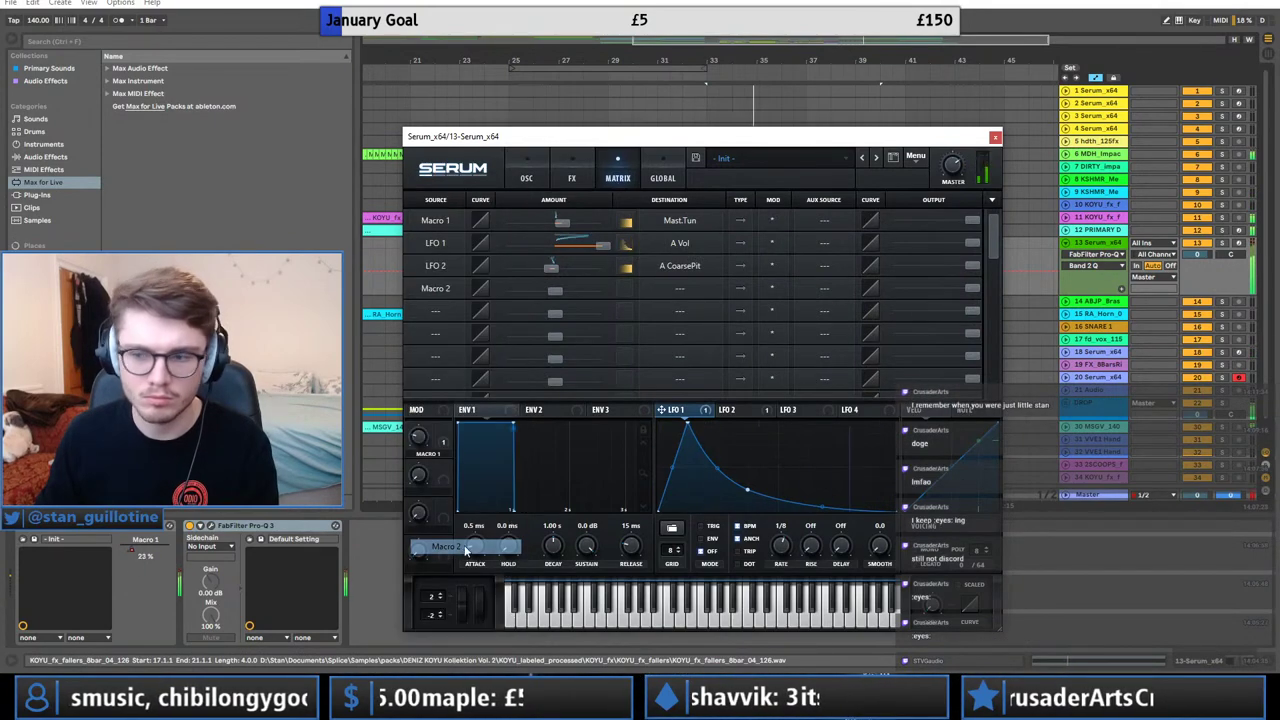
click(688, 288)
mouse_move(669, 406)
click(771, 406)
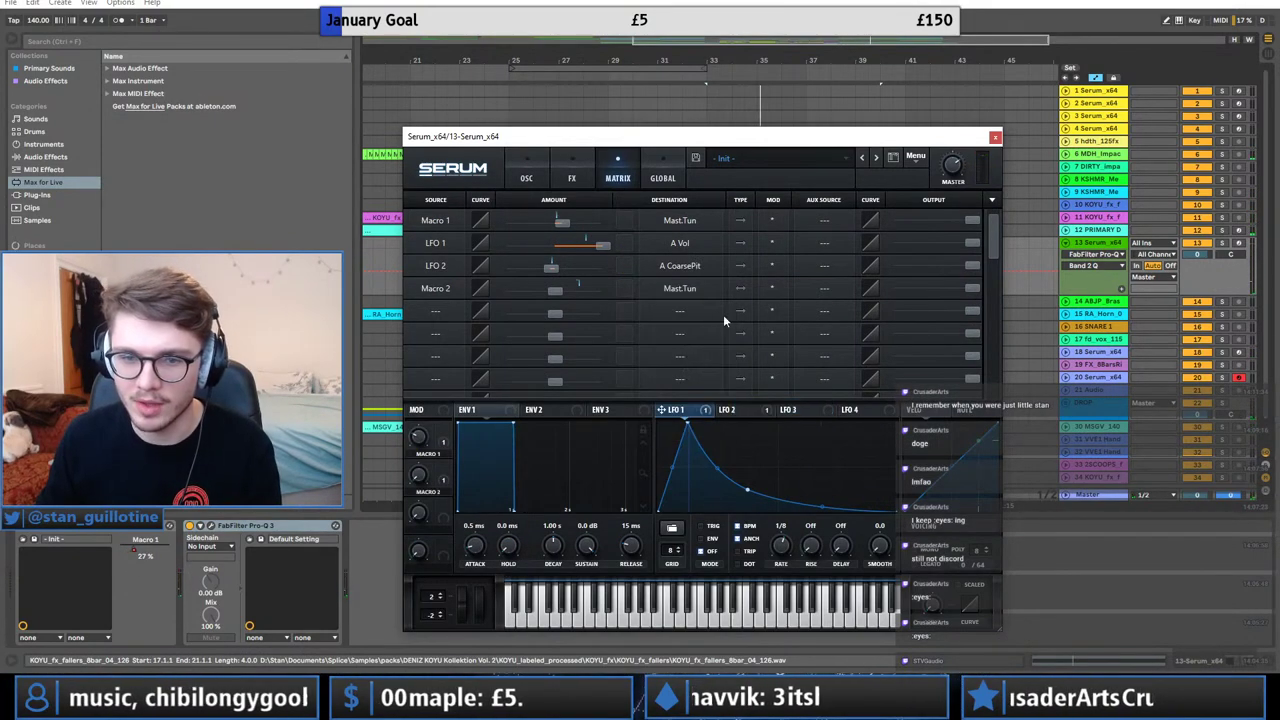
Clear the source and destination of the Macro 2 row in the modulation matrix.
click(686, 289)
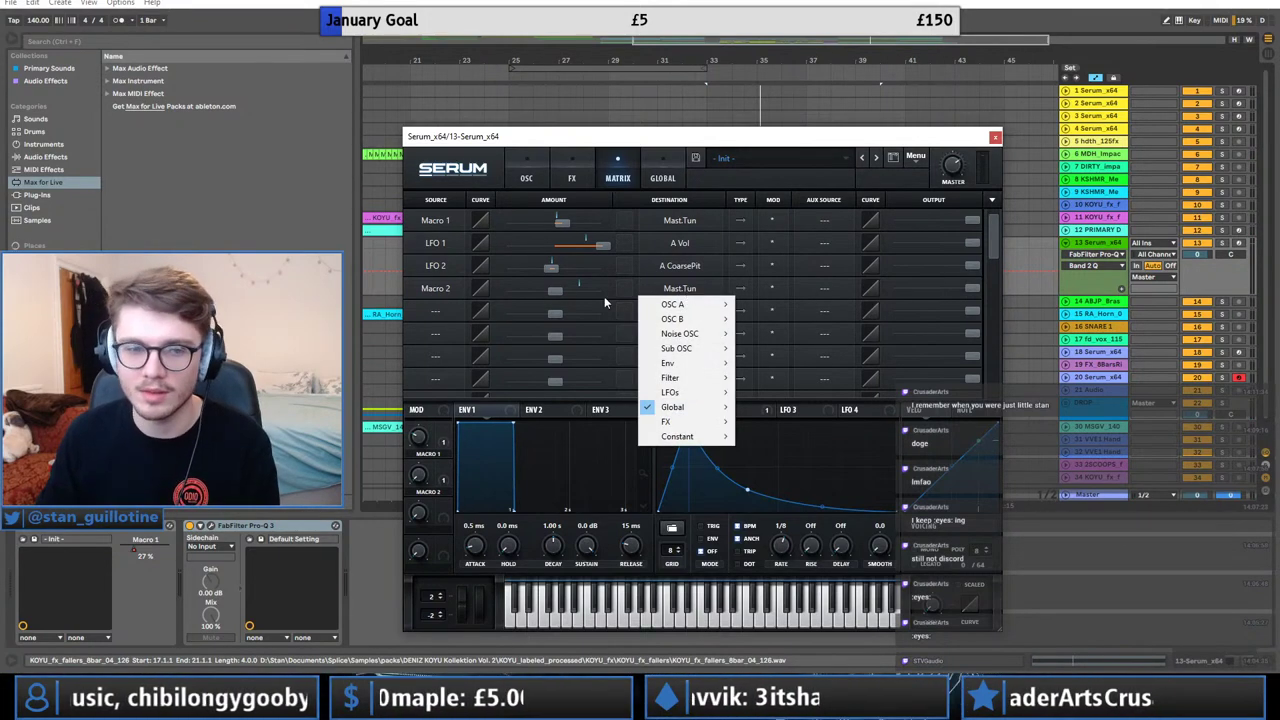
click(435, 288)
click(460, 182)
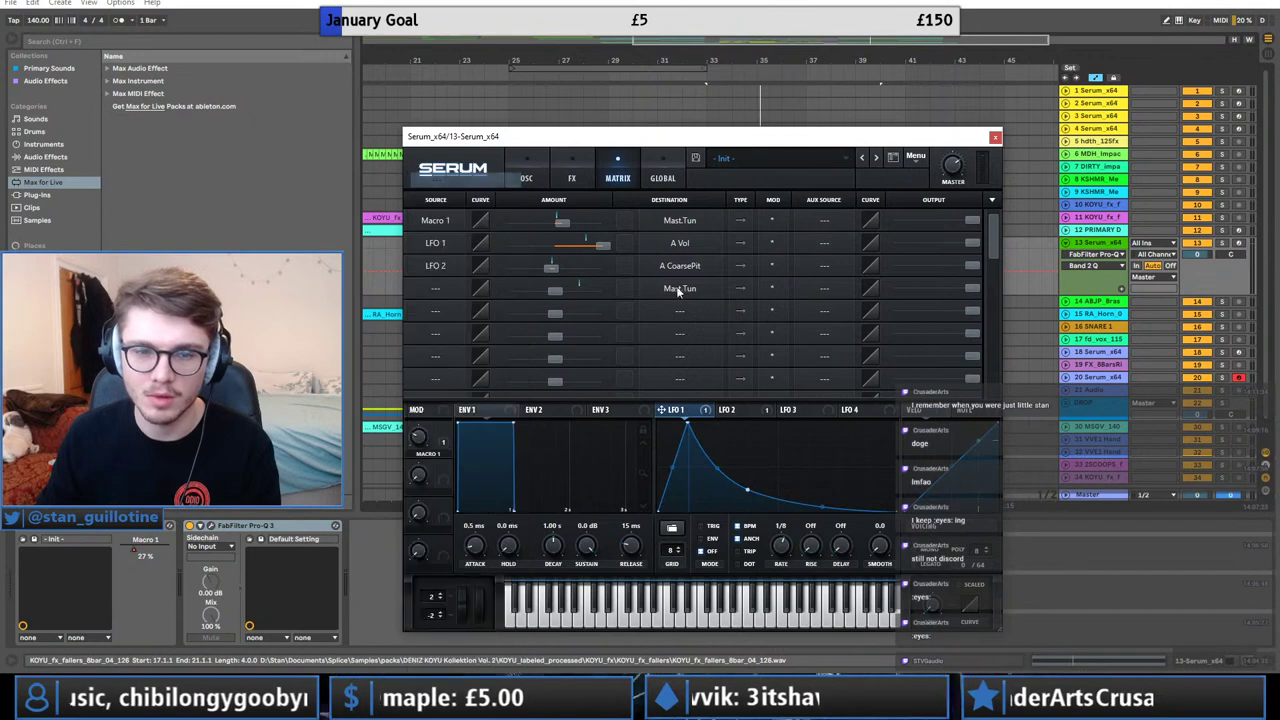
click(681, 289)
mouse_move(690, 436)
click(766, 437)
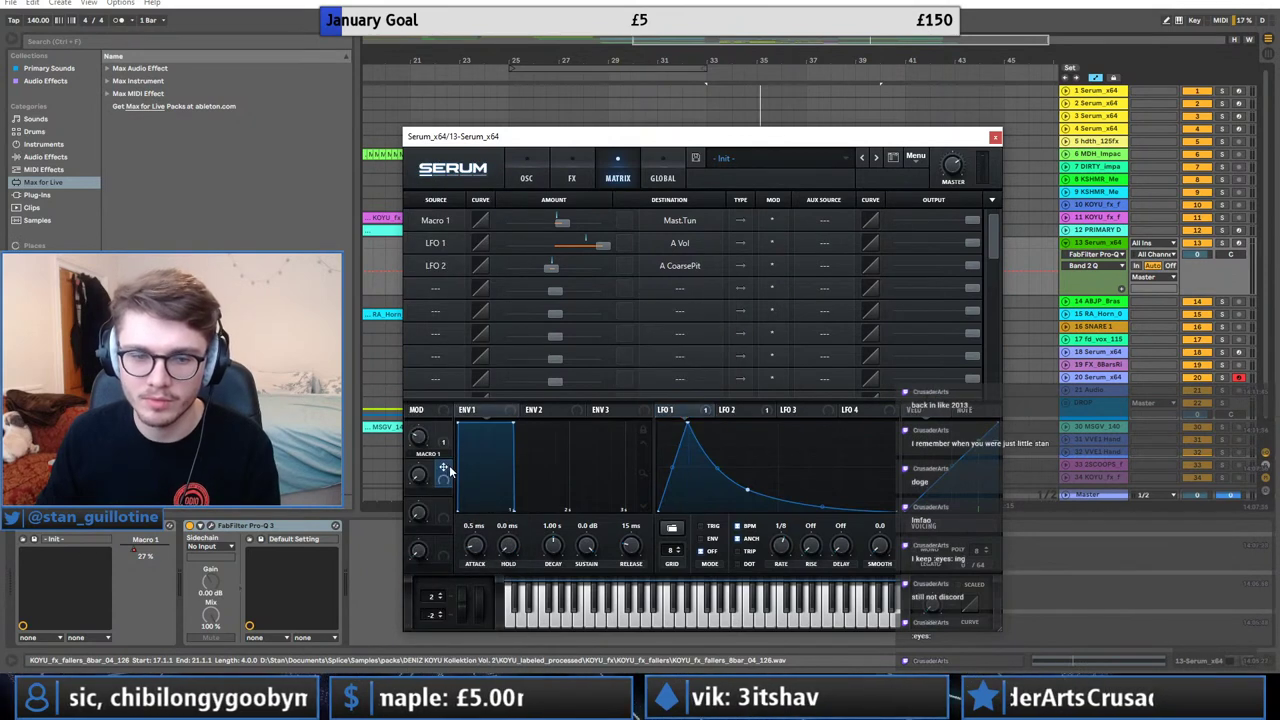
Assign Macro 2 to the LFO 1 rate, close Serum and show the Macro 2 automation on its track.
drag(796, 556, 781, 550)
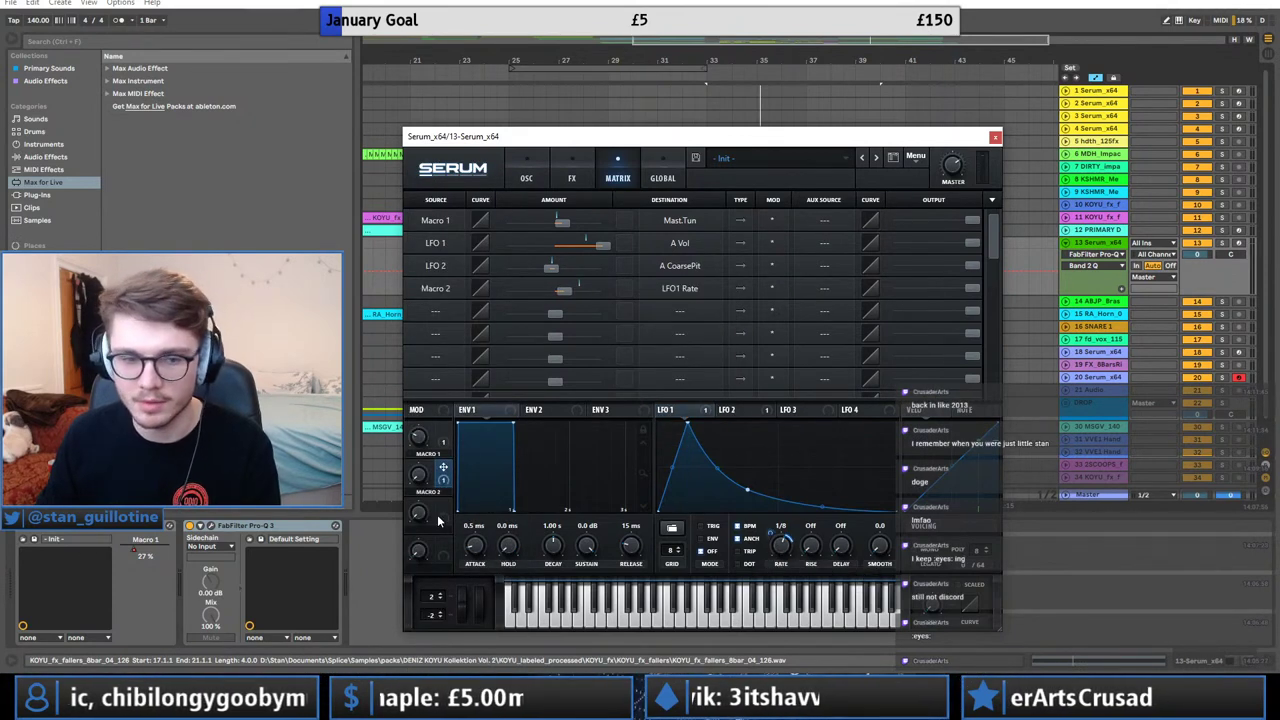
click(995, 139)
click(719, 294)
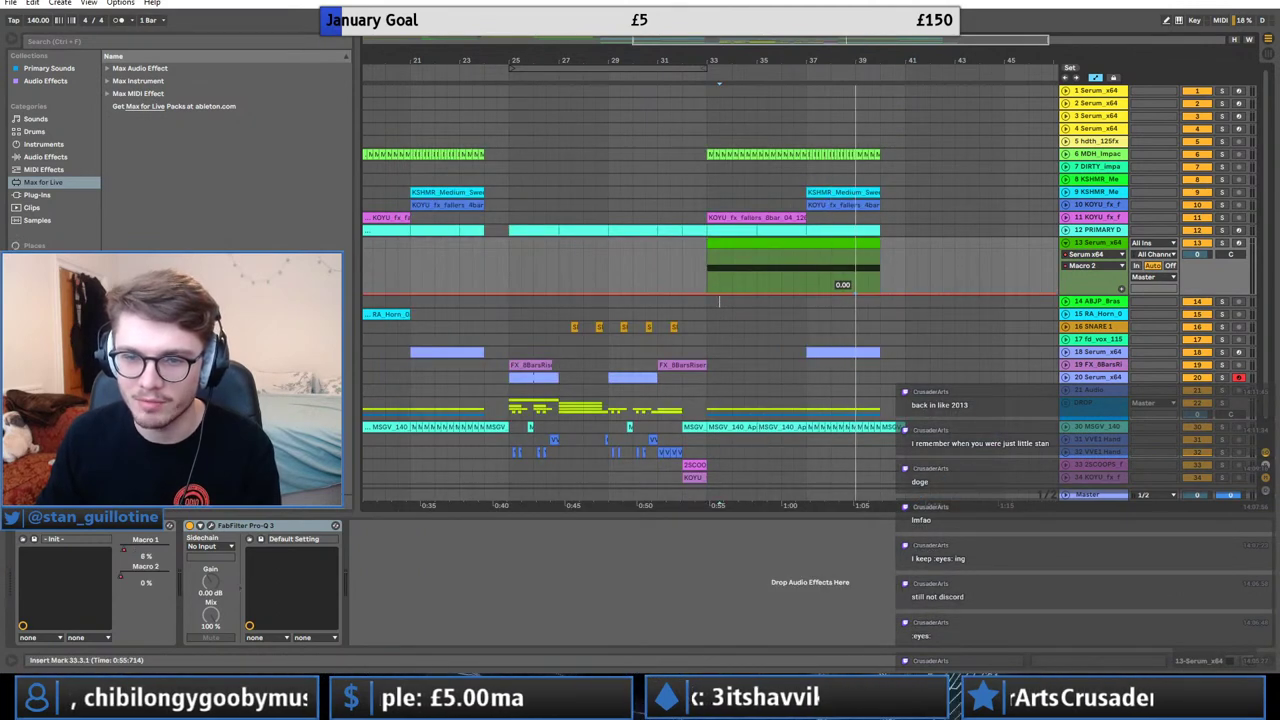
Automate Macro 2 to jump from 0.00 to 1.00 at bar 39 and play from there.
click(858, 280)
key(space)
key(space)
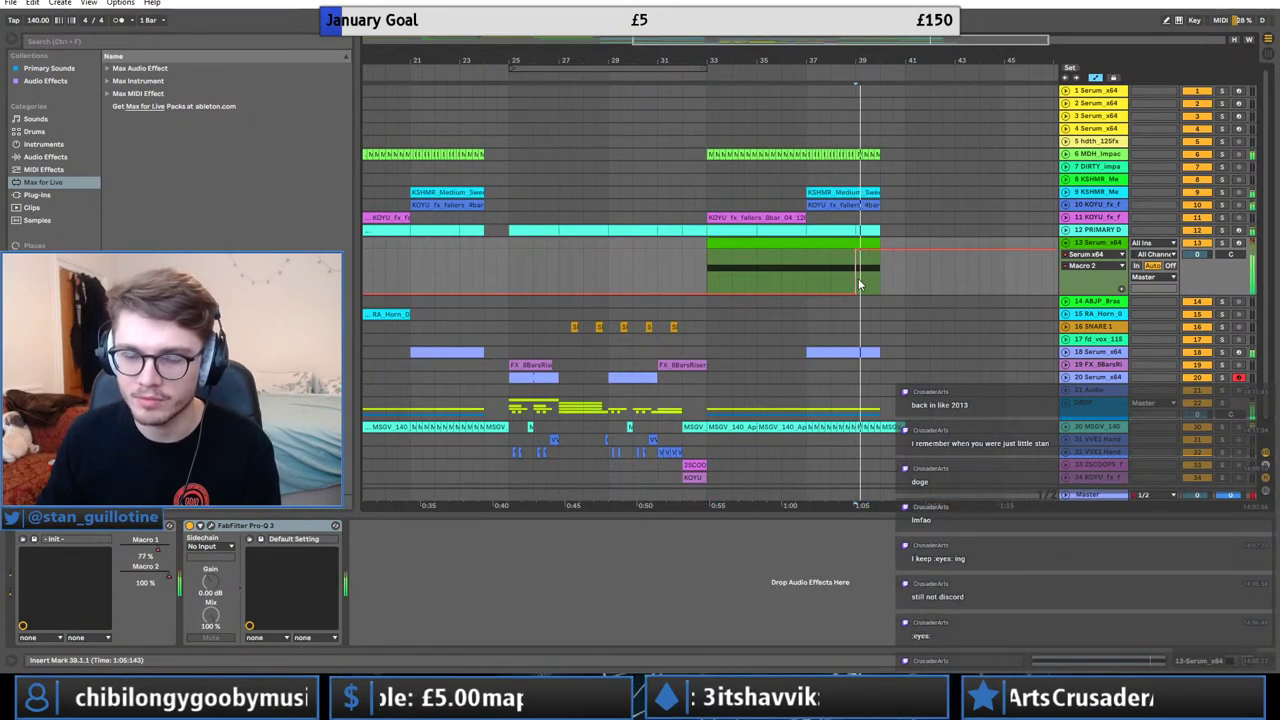
key(u)
Play the new section from bar 37 and from bar 33 to check the Macro 2 automation.
click(840, 256)
key(space)
click(811, 255)
key(space)
click(1066, 243)
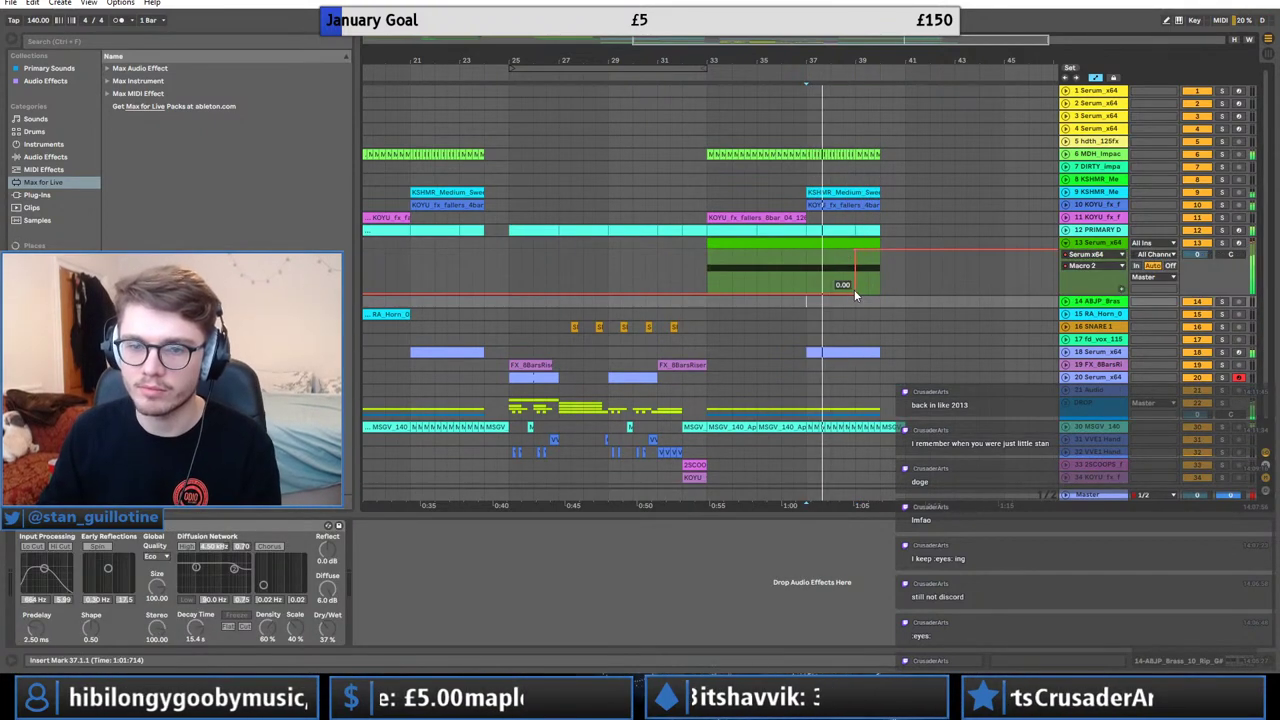
mouse_move(856, 291)
mouse_down()
mouse_move(829, 288)
mouse_move(857, 293)
mouse_up()
click(708, 270)
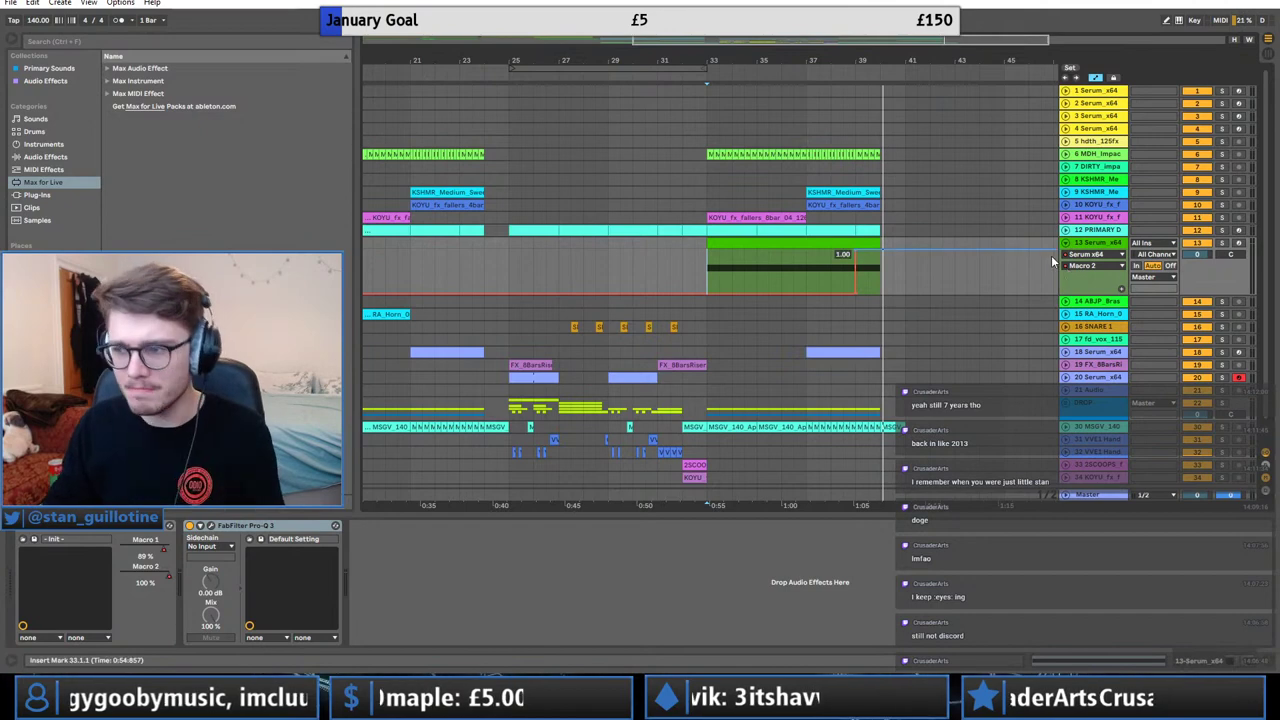
Place the insert mark at bar 25 and fold the track 13 Serum track.
click(498, 262)
mouse_move(532, 60)
mouse_down()
mouse_move(715, 32)
mouse_move(662, 32)
mouse_up()
click(1066, 244)
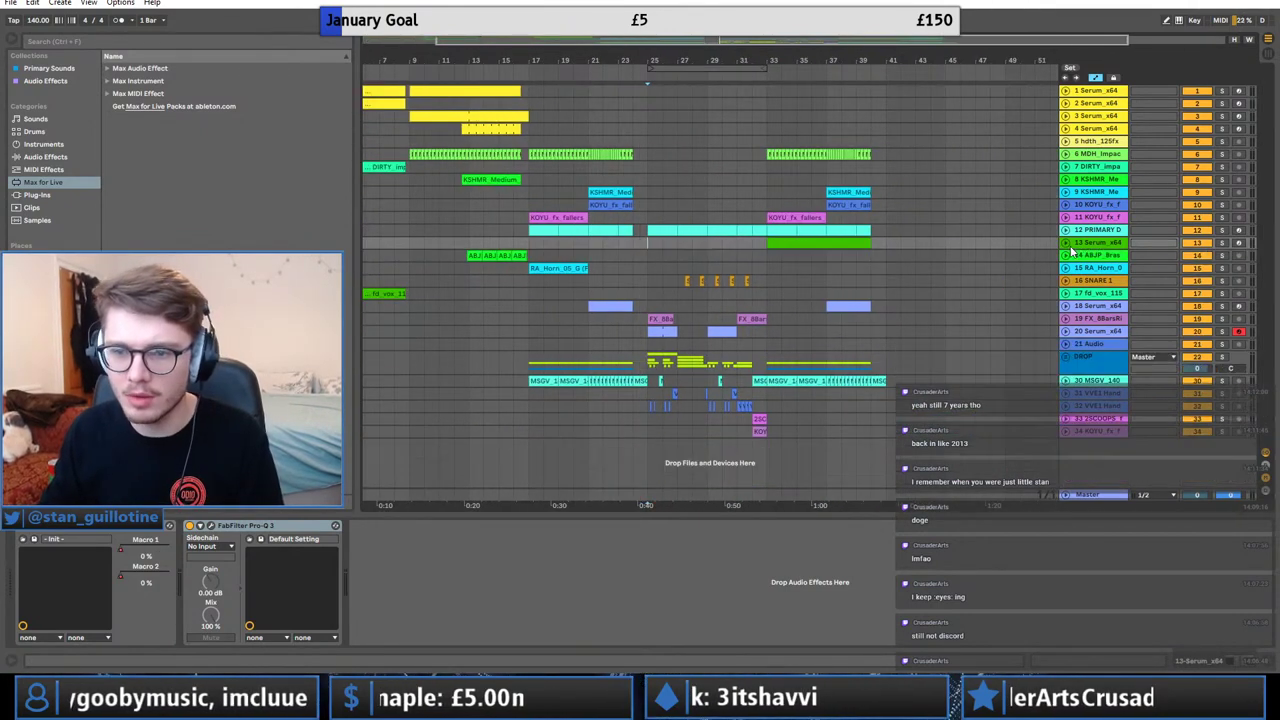
Group the MSGV_140 track and the two VVE1 tracks as VOX and fold the group.
click(1092, 380)
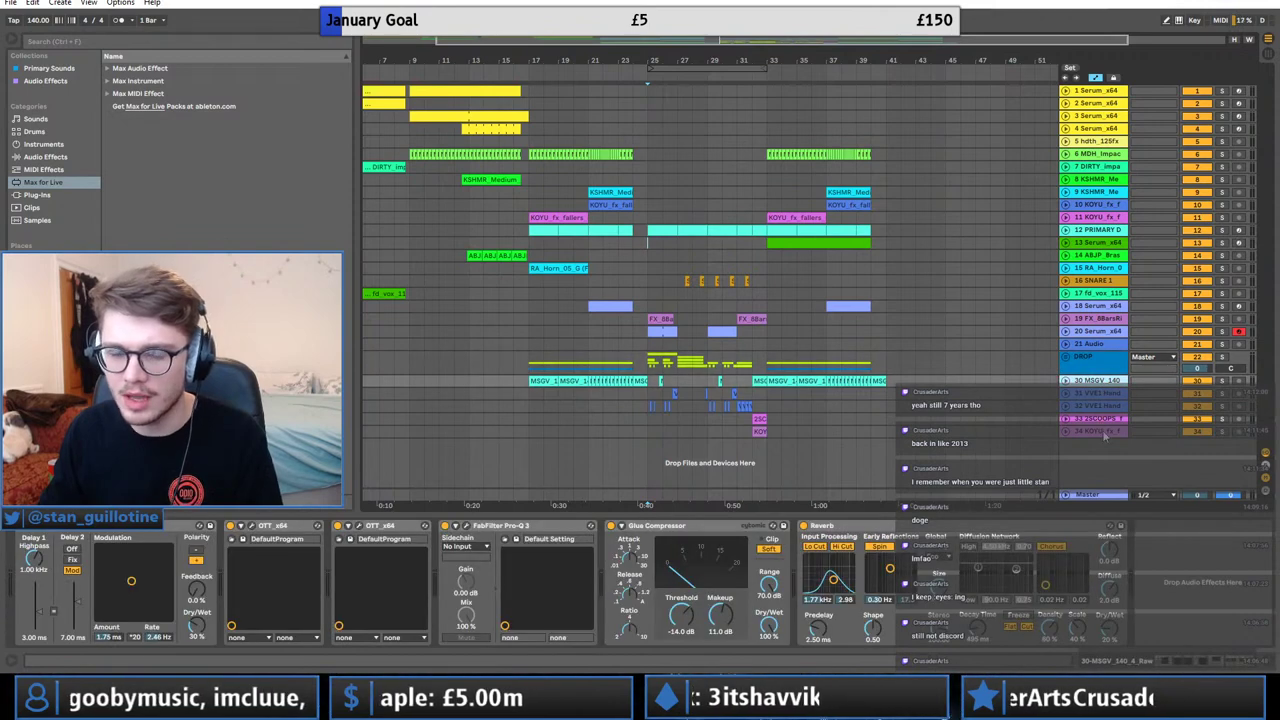
click(1102, 431)
click(1104, 394)
click(1104, 382)
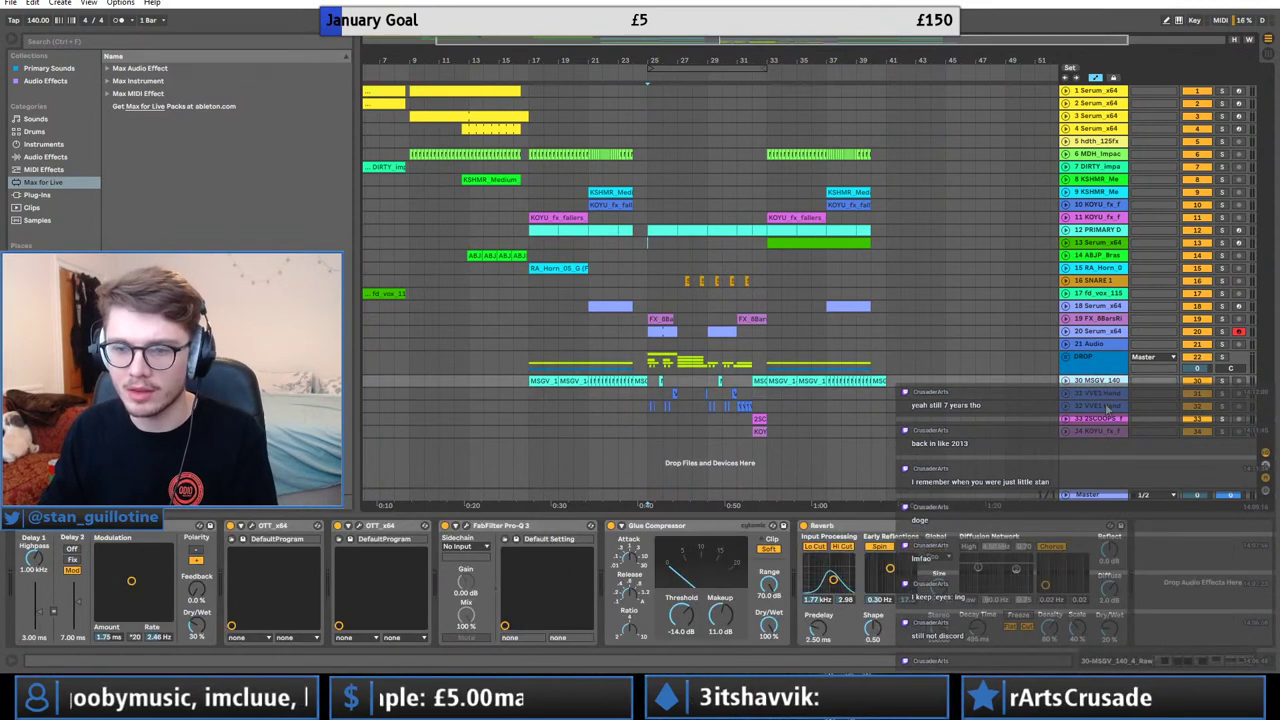
click(1108, 408)
click(1097, 382)
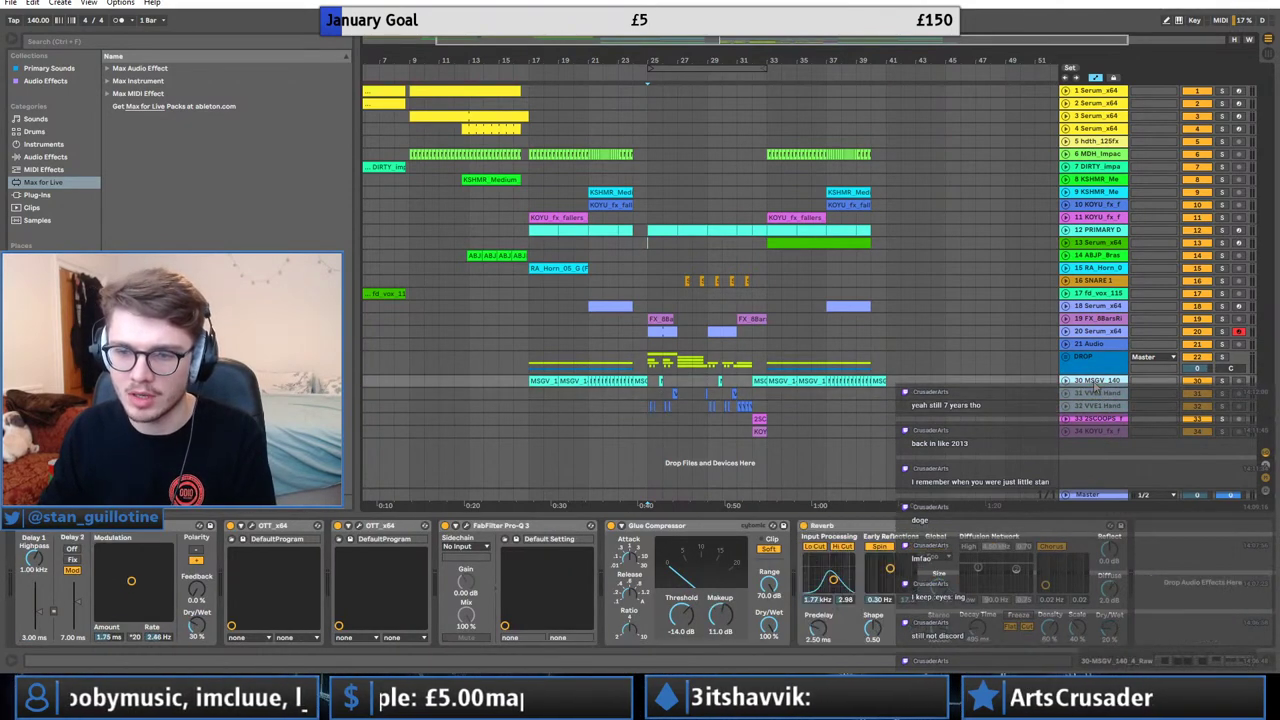
key(ctrl+g)
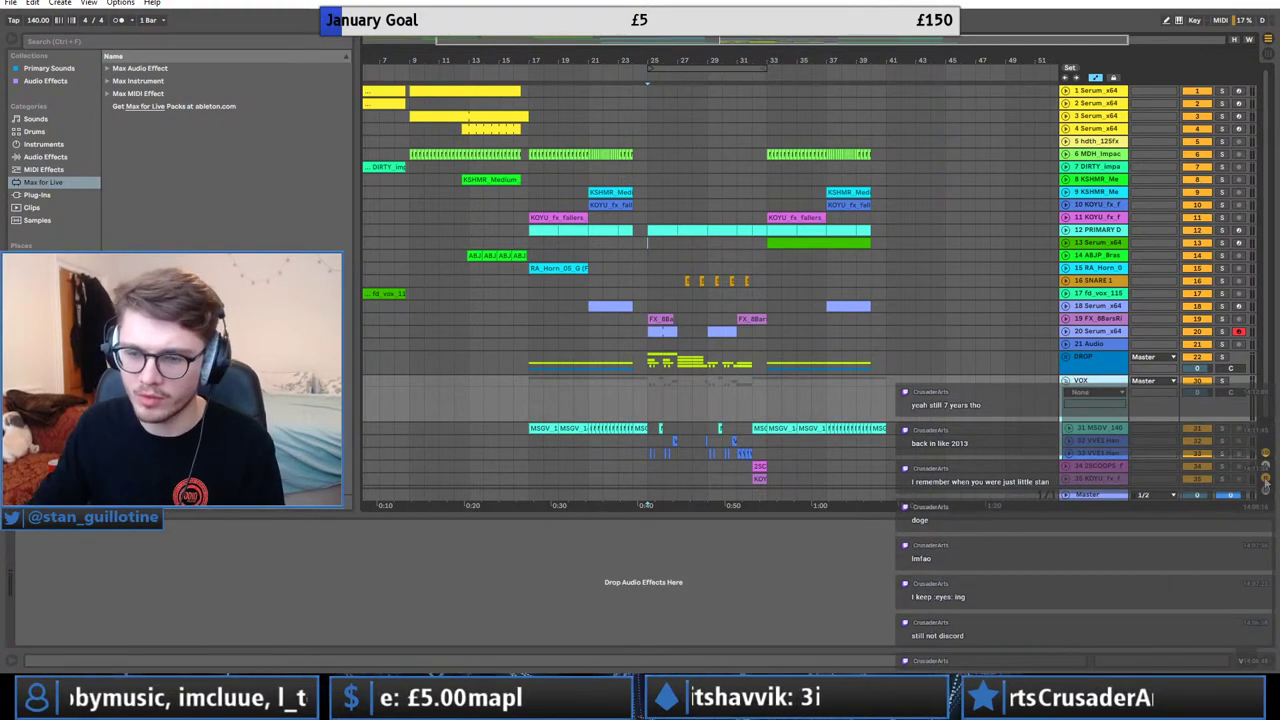
click(1066, 380)
Move the 2SCOOPS and KOYU effect tracks directly below the FX_8BarsRi track and fold them.
click(1106, 407)
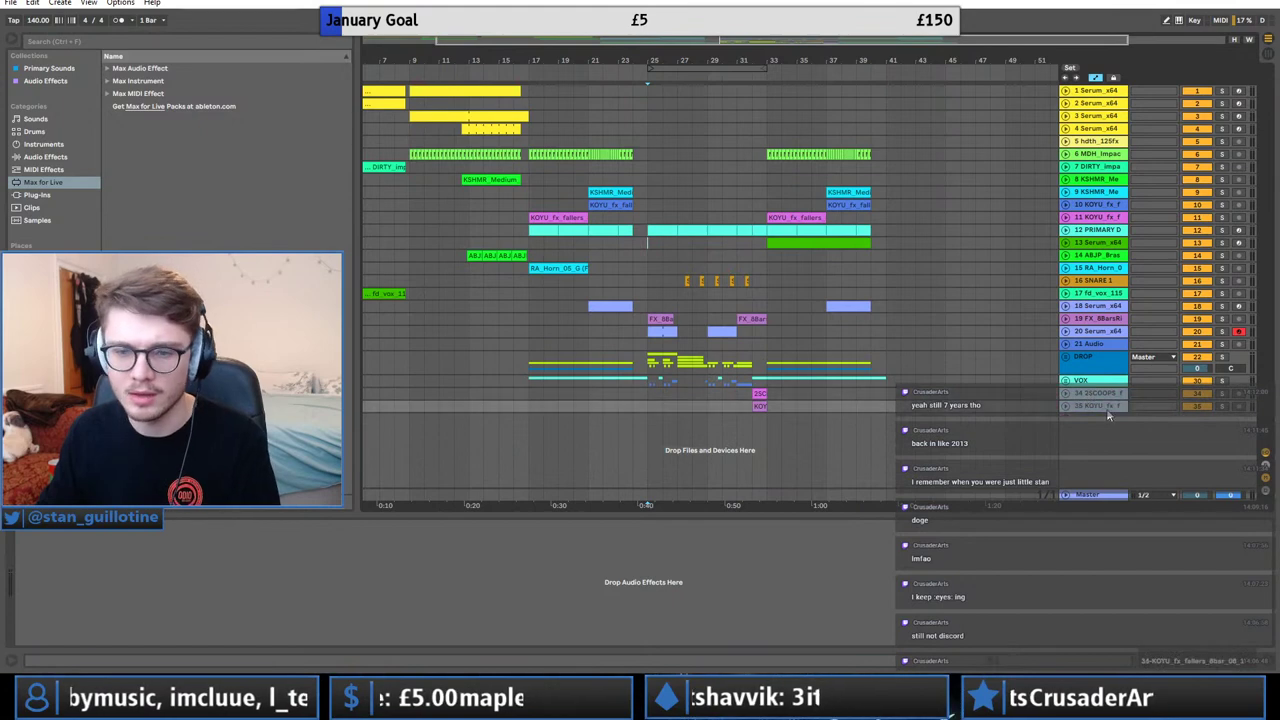
drag(1101, 395, 1068, 332)
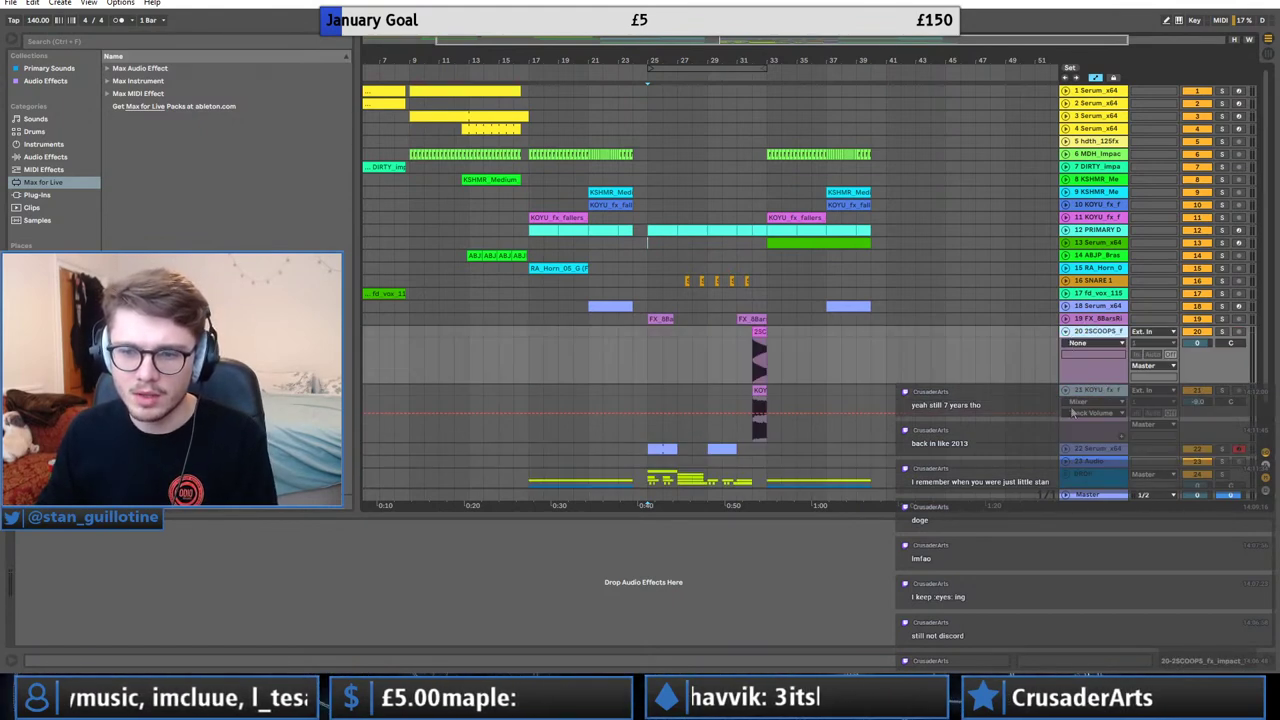
click(974, 356)
click(1067, 361)
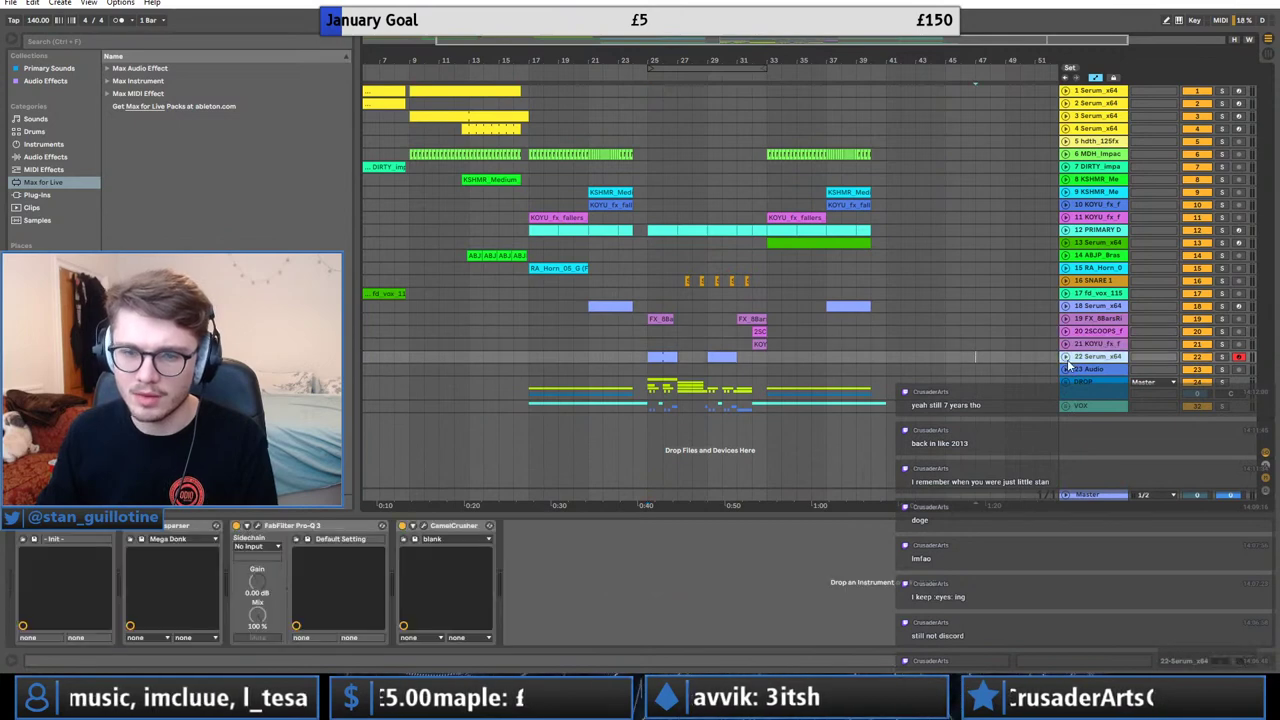
Solo the track 22 Serum track, play it from bar 25 and move it into the DROP group.
click(1066, 357)
click(662, 352)
key(space)
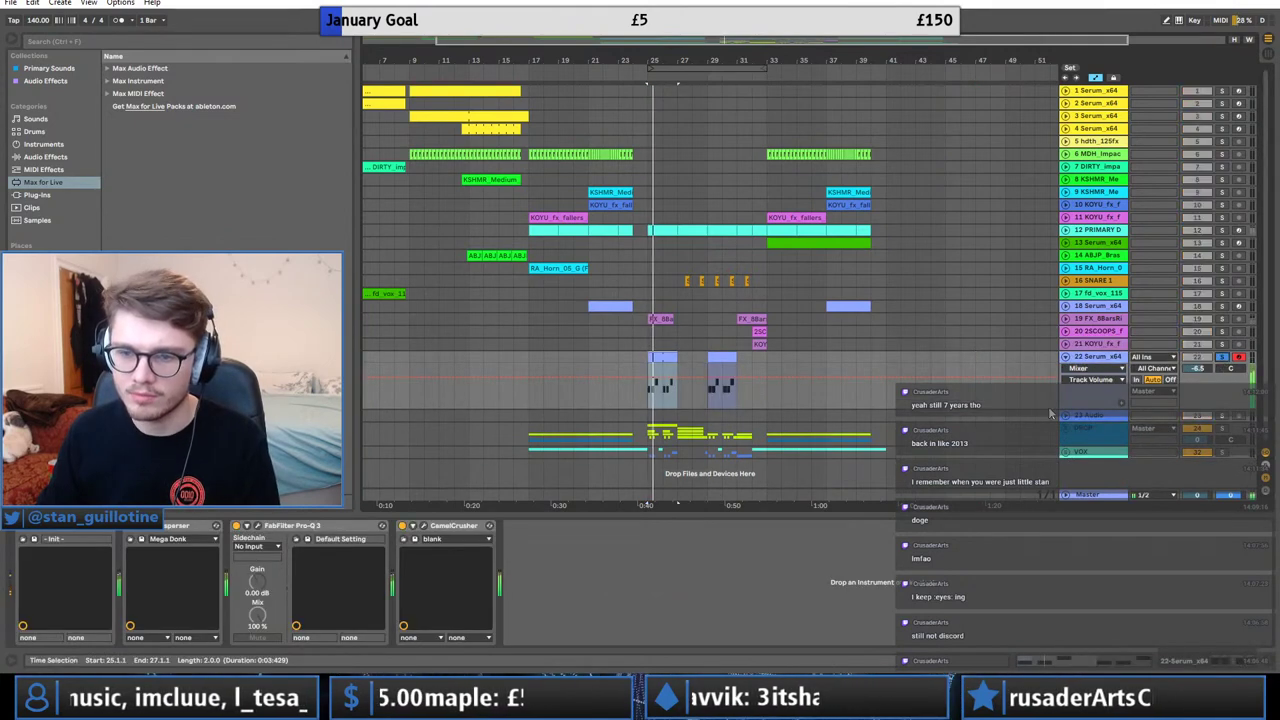
scroll(1095, 320, down, 2)
drag(1092, 318, 1150, 420)
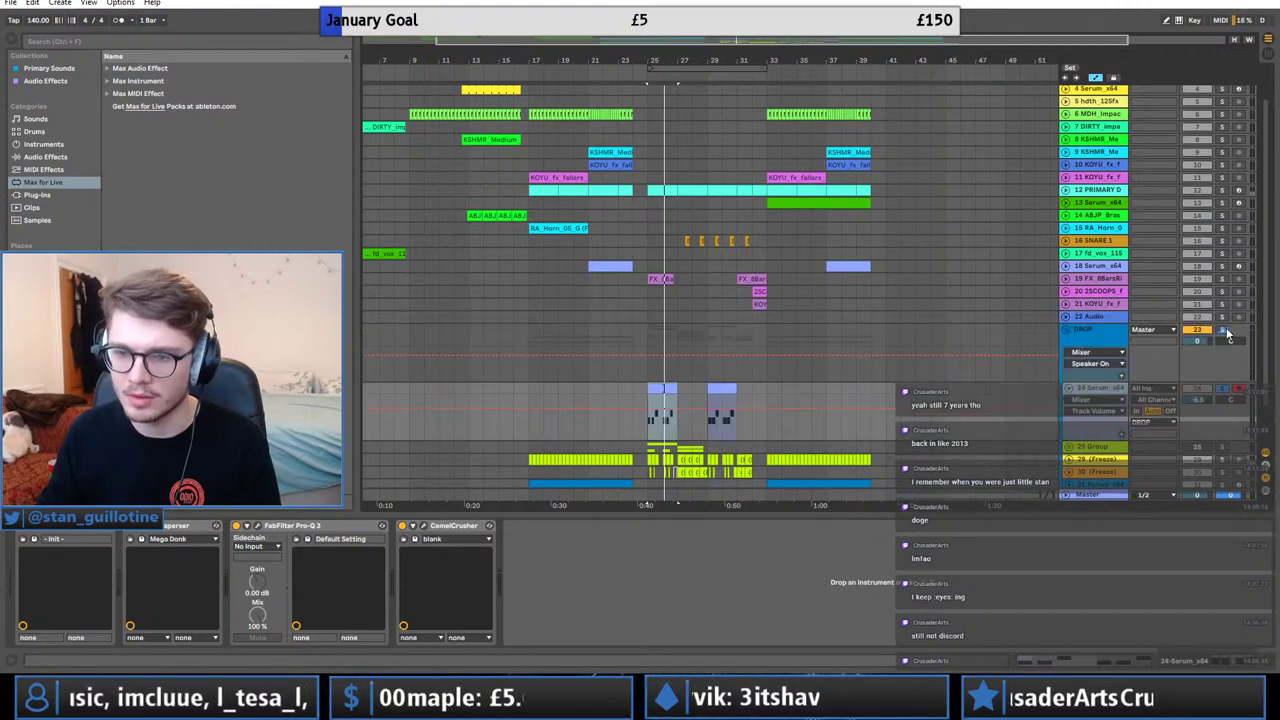
Solo the DROP group, fold the moved Serum track and the group, and play from bar 27.
key(space)
click(1066, 388)
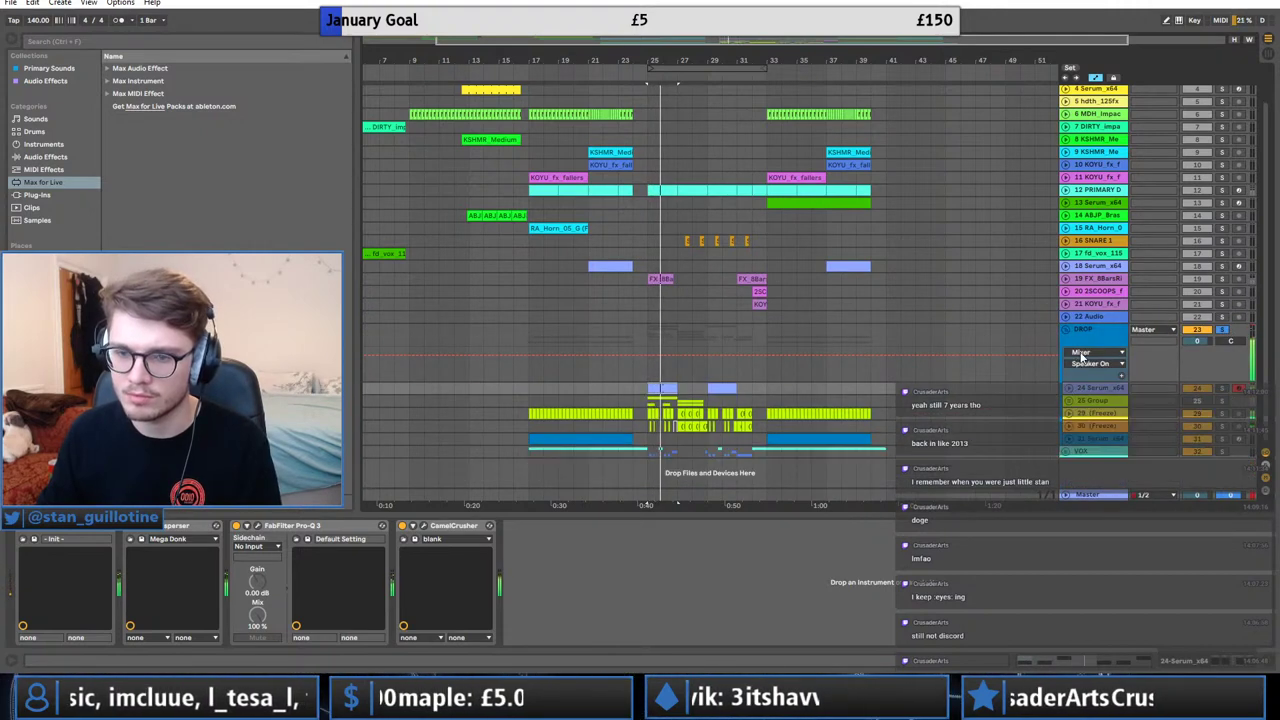
click(1066, 330)
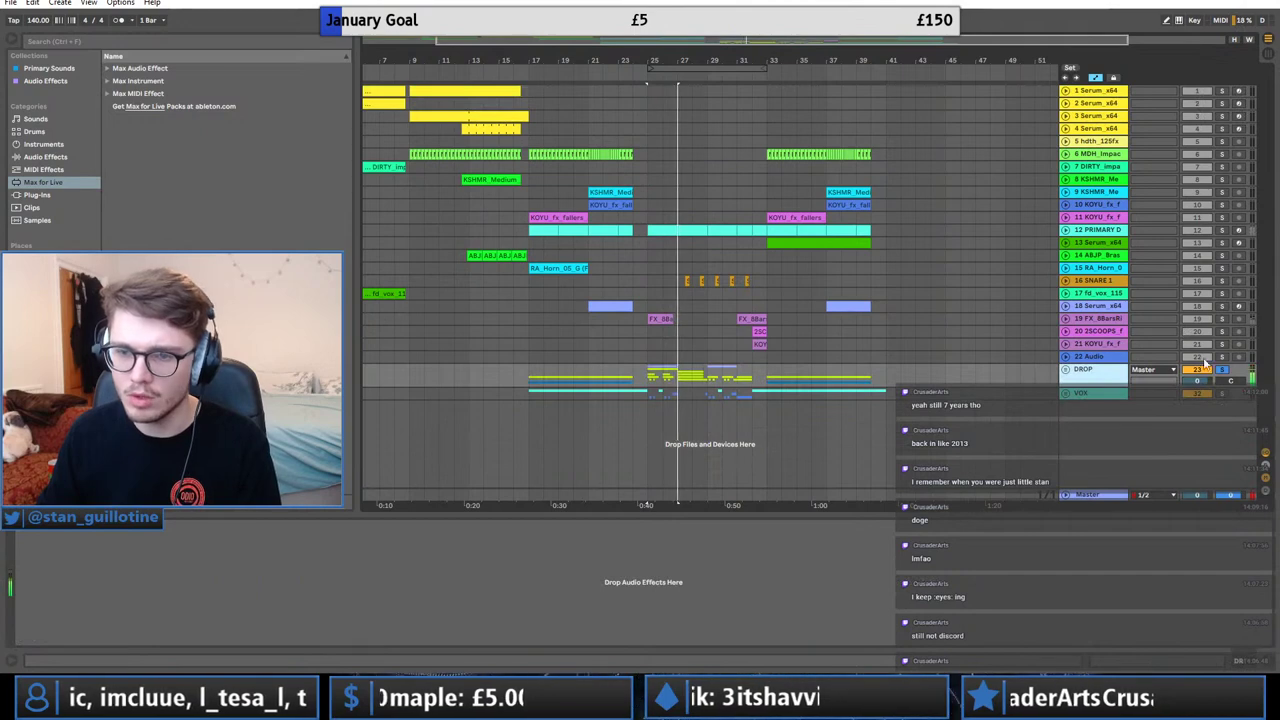
click(695, 379)
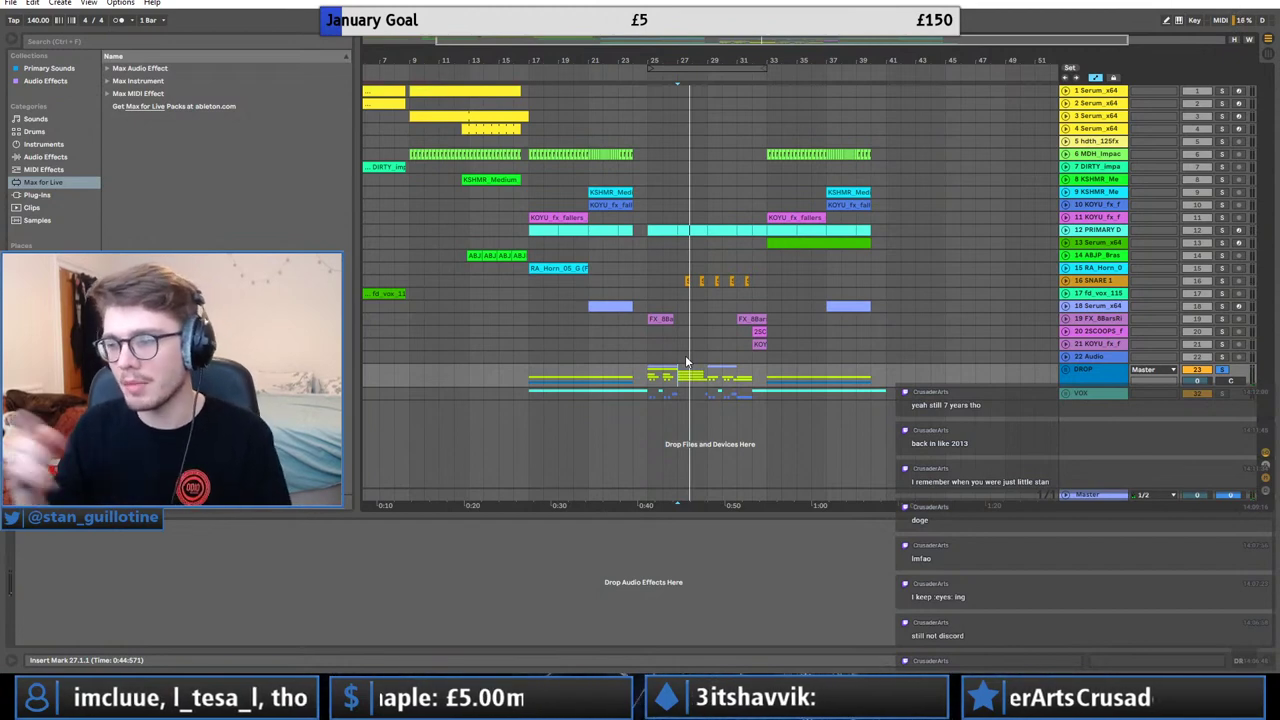
Unsolo the DROP group and delete the empty 22 Audio track.
click(1093, 358)
click(1221, 369)
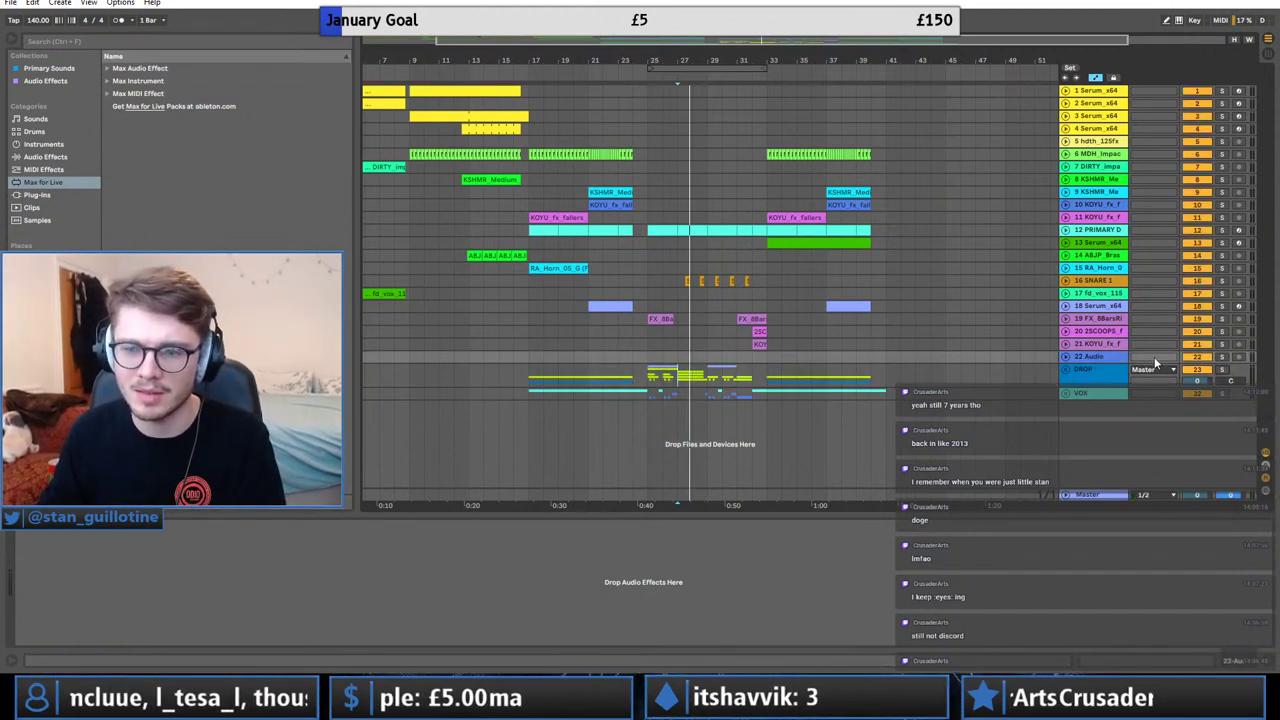
key(Delete)
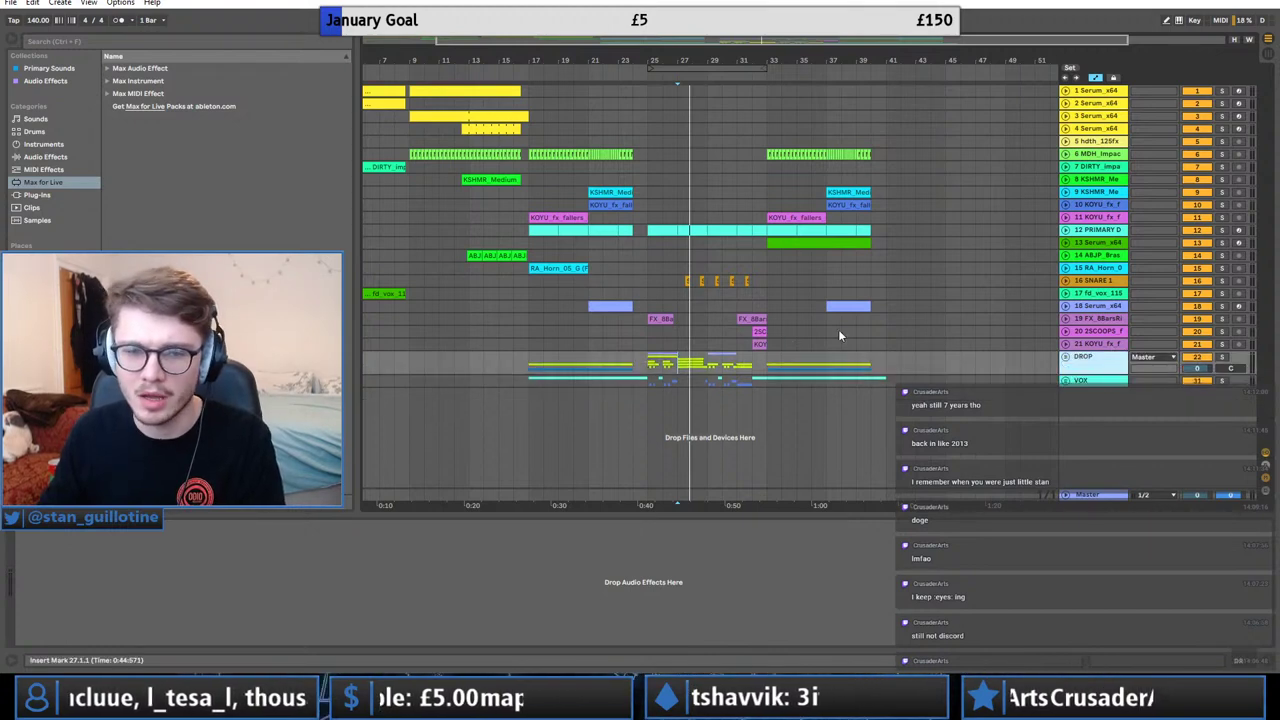
Move the two KSHMR tracks and the adjoining KOYU_fx_fall track directly above the FX_8BarsRi track.
click(840, 331)
click(809, 284)
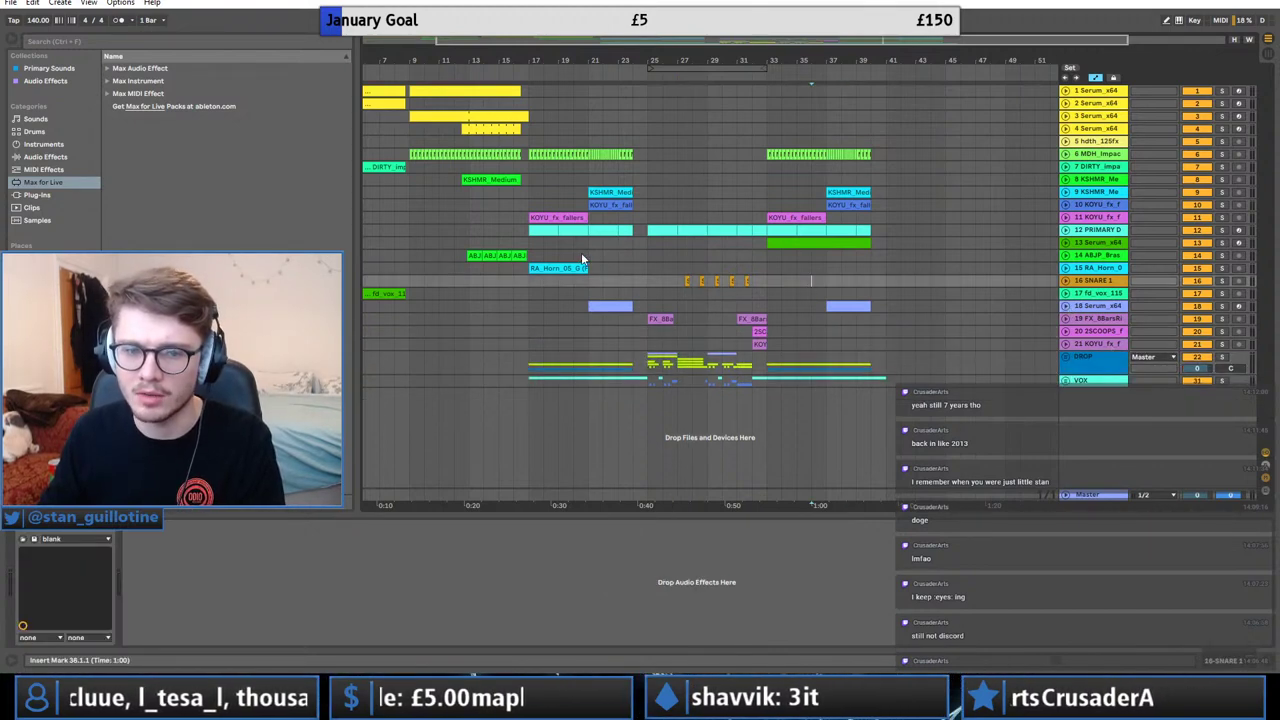
drag(1101, 177, 1121, 318)
Group the effect tracks from KSHMR_Medium down to the last KOYU track as FX, colour the group purple and fold it.
click(1120, 344)
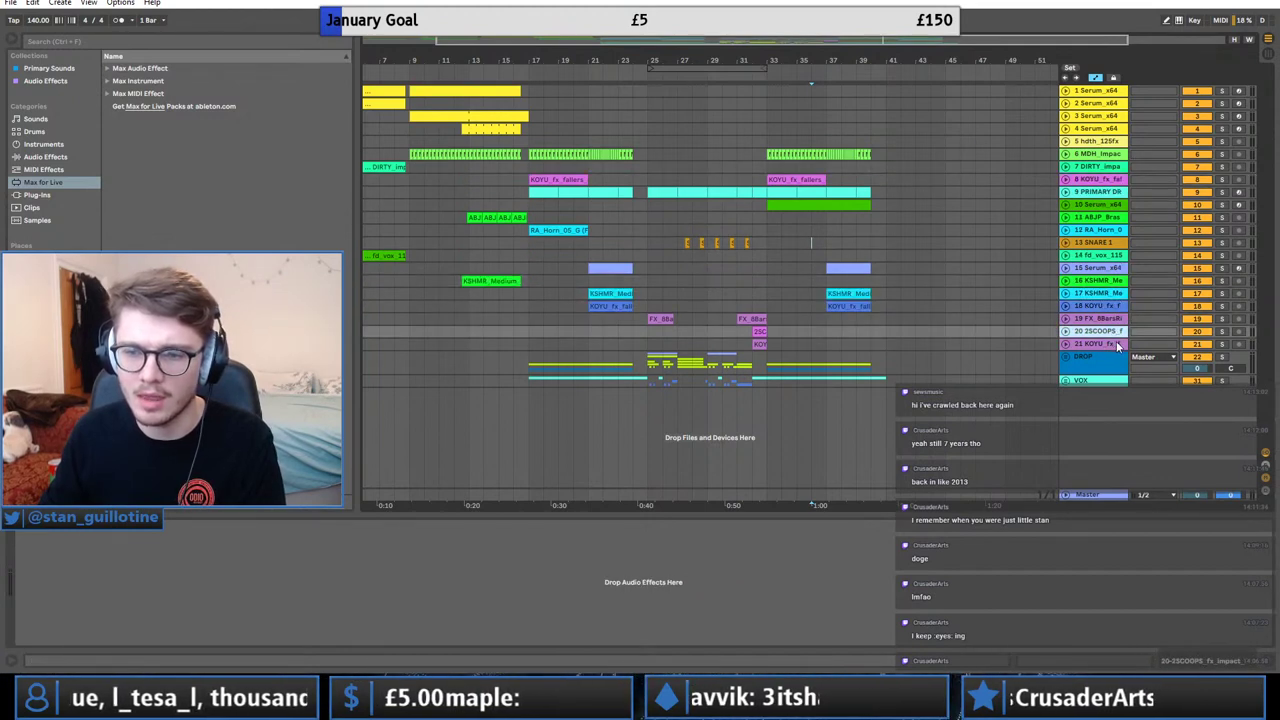
click(1115, 281)
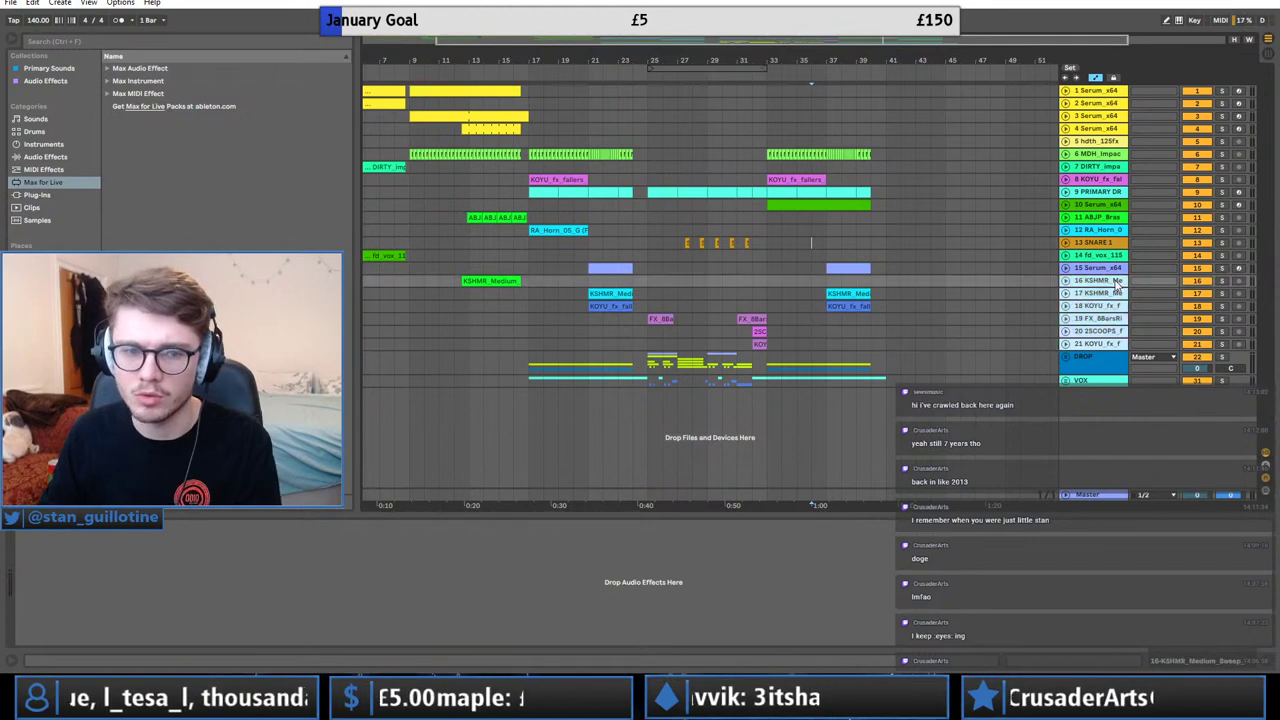
key(ctrl+g)
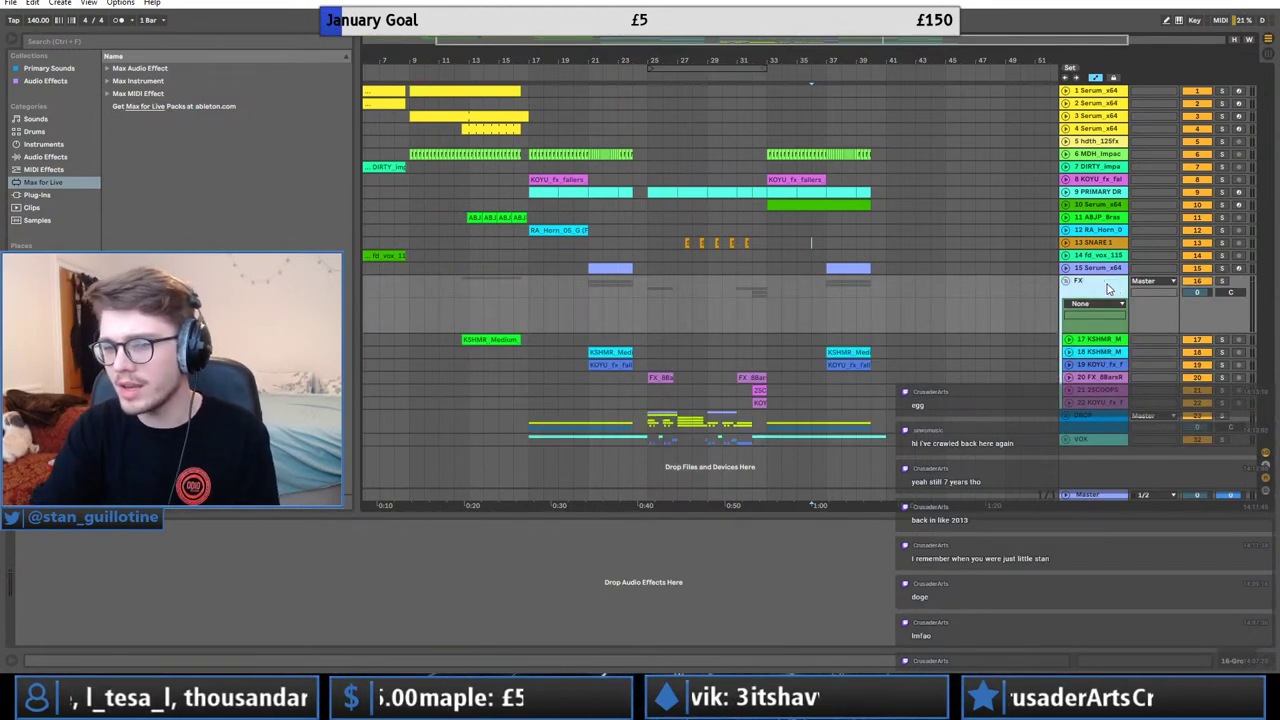
right_click(1103, 281)
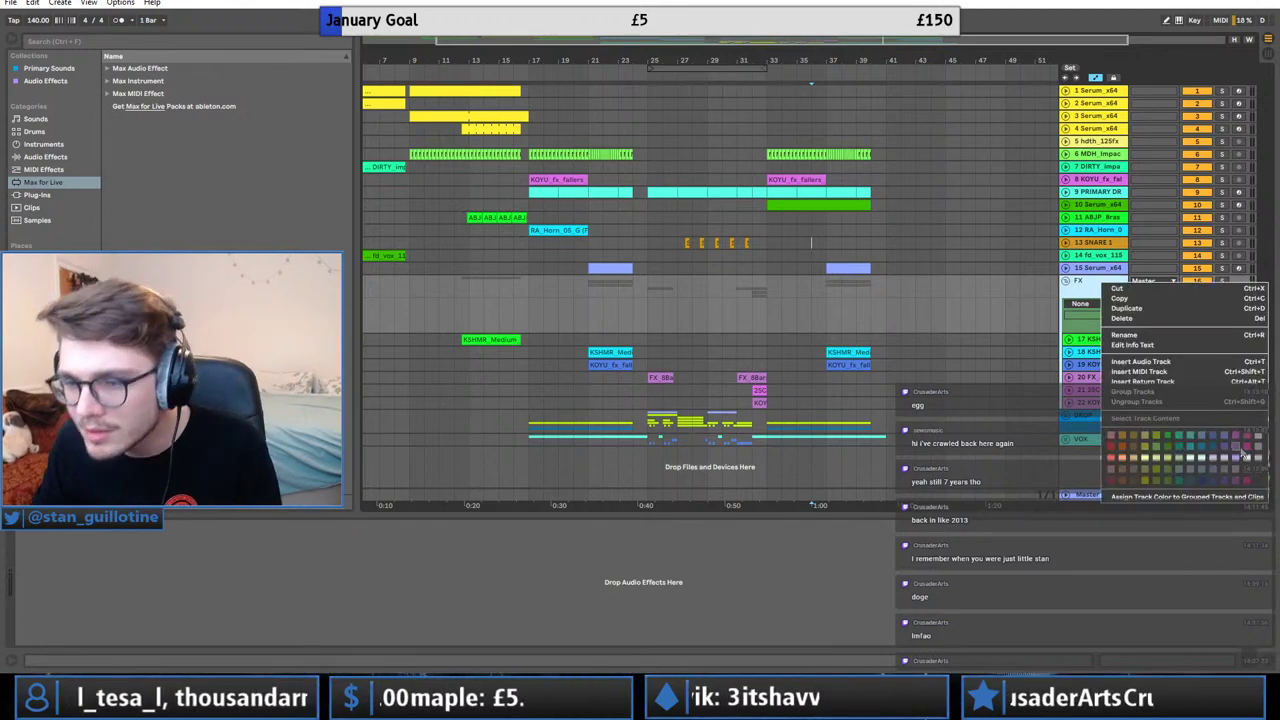
click(1236, 447)
click(1065, 282)
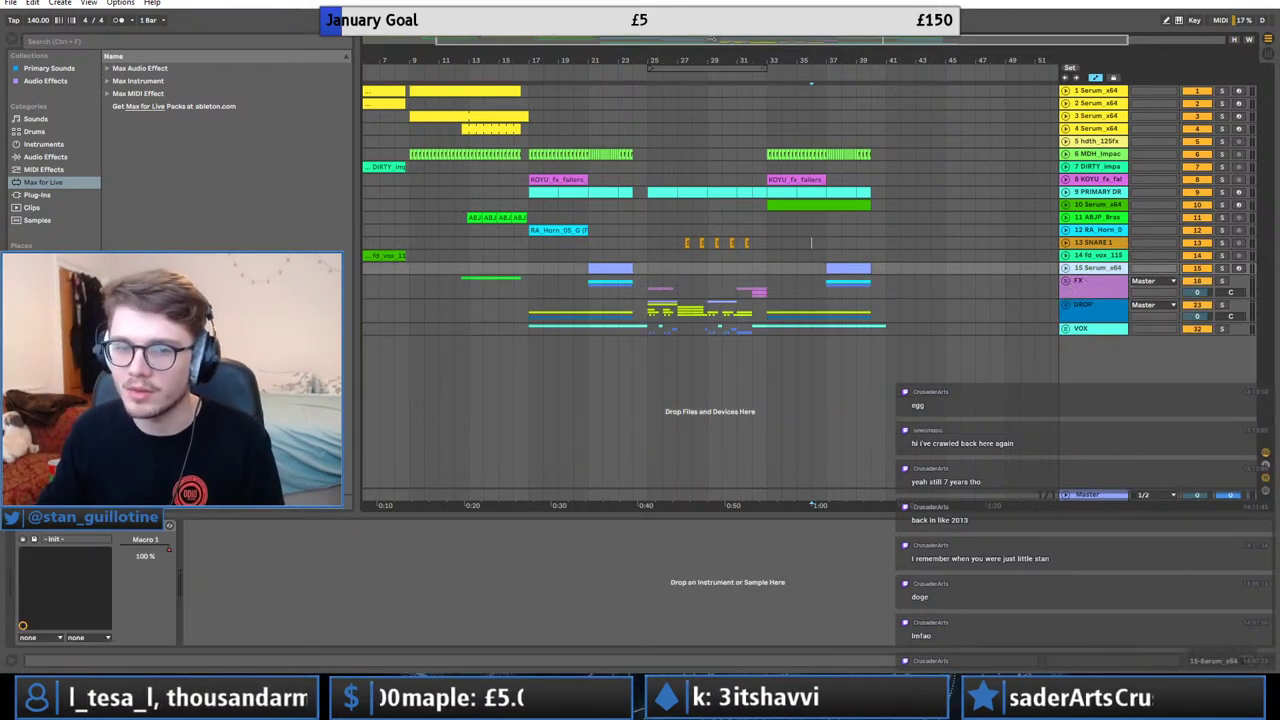
Move the SNARE 1 track directly below the PRIMARY DR track.
click(705, 38)
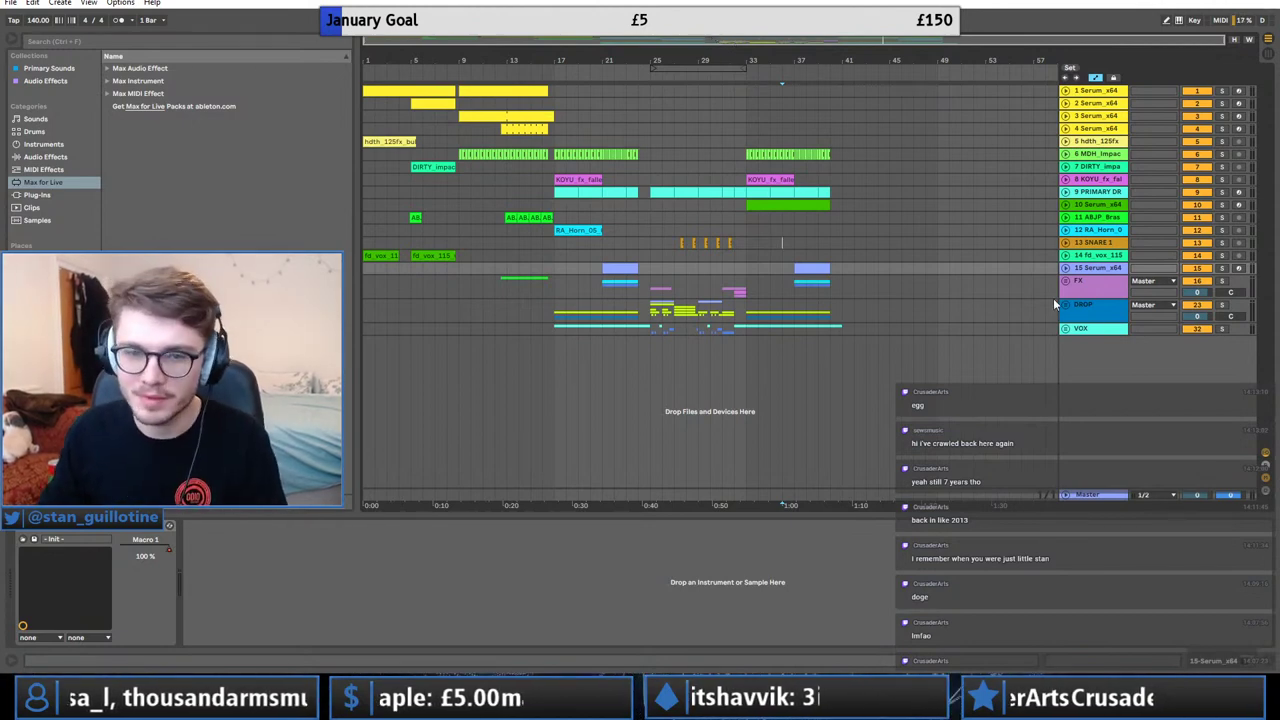
click(745, 256)
click(1094, 244)
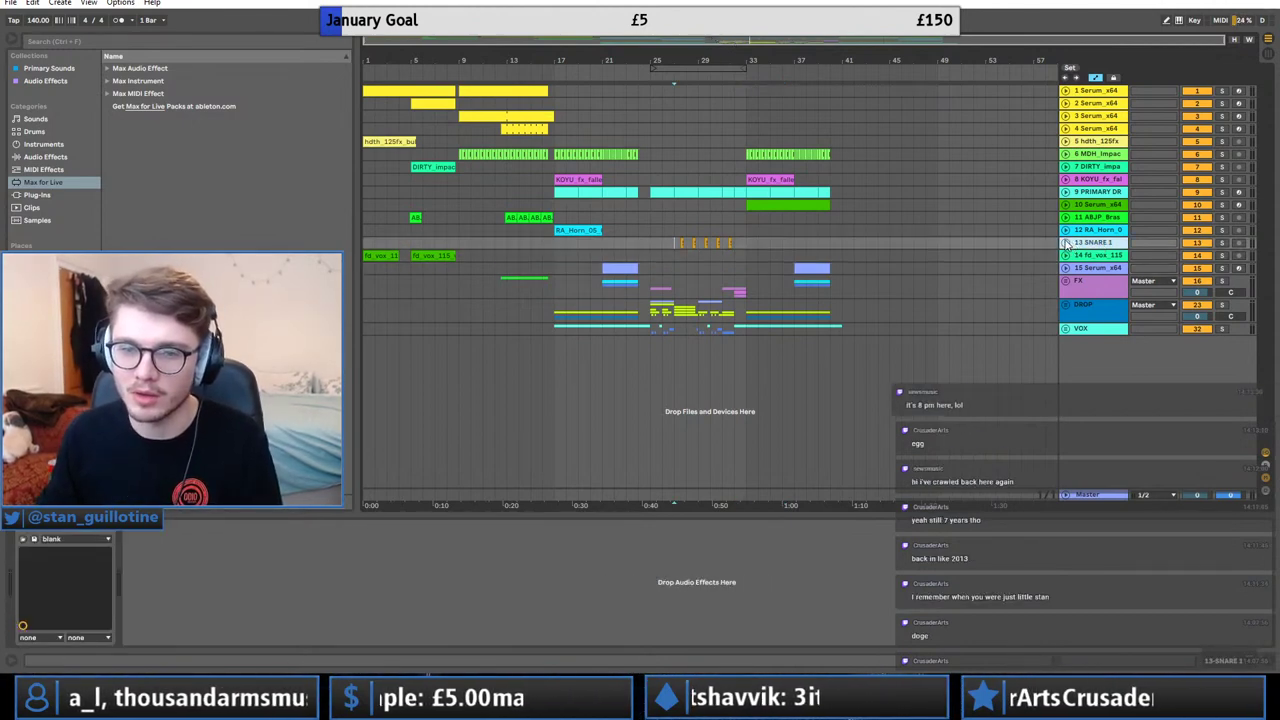
click(1066, 243)
click(1066, 243)
drag(1092, 245, 1099, 207)
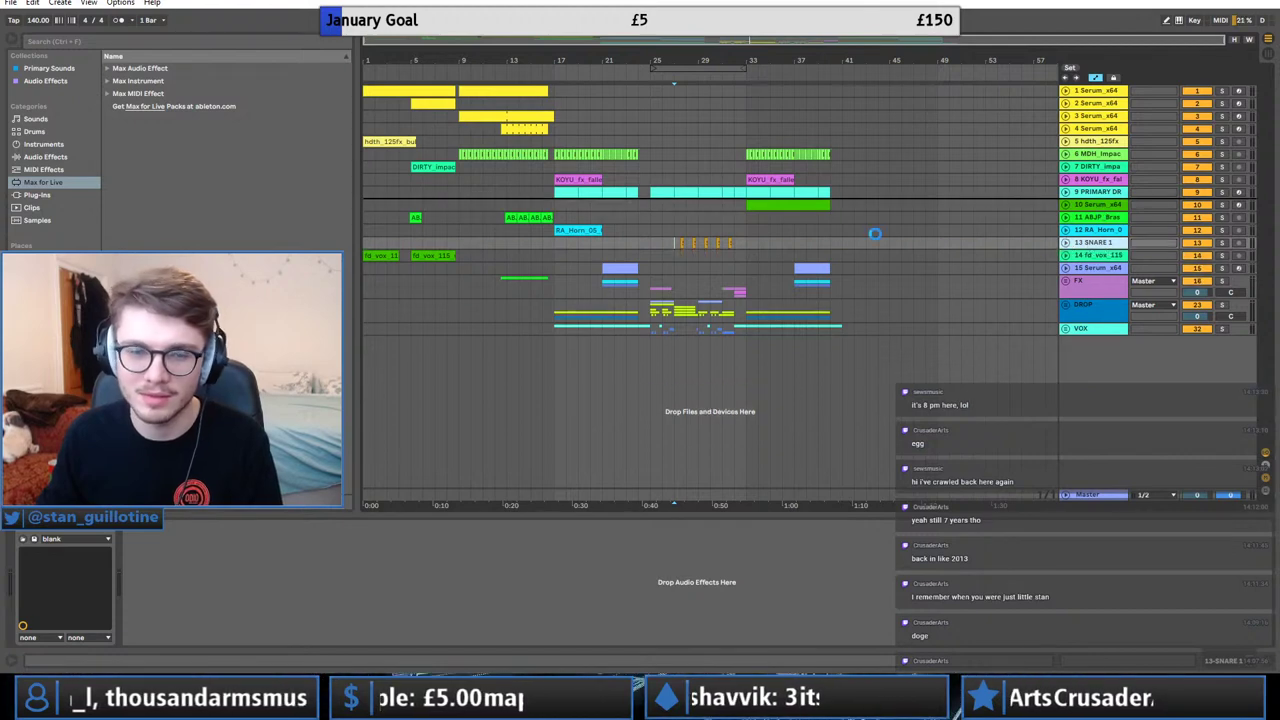
Unfold the green Serum track below SNARE 1, play it from bar 33 and move it into the FX group.
click(1066, 217)
click(797, 218)
key(space)
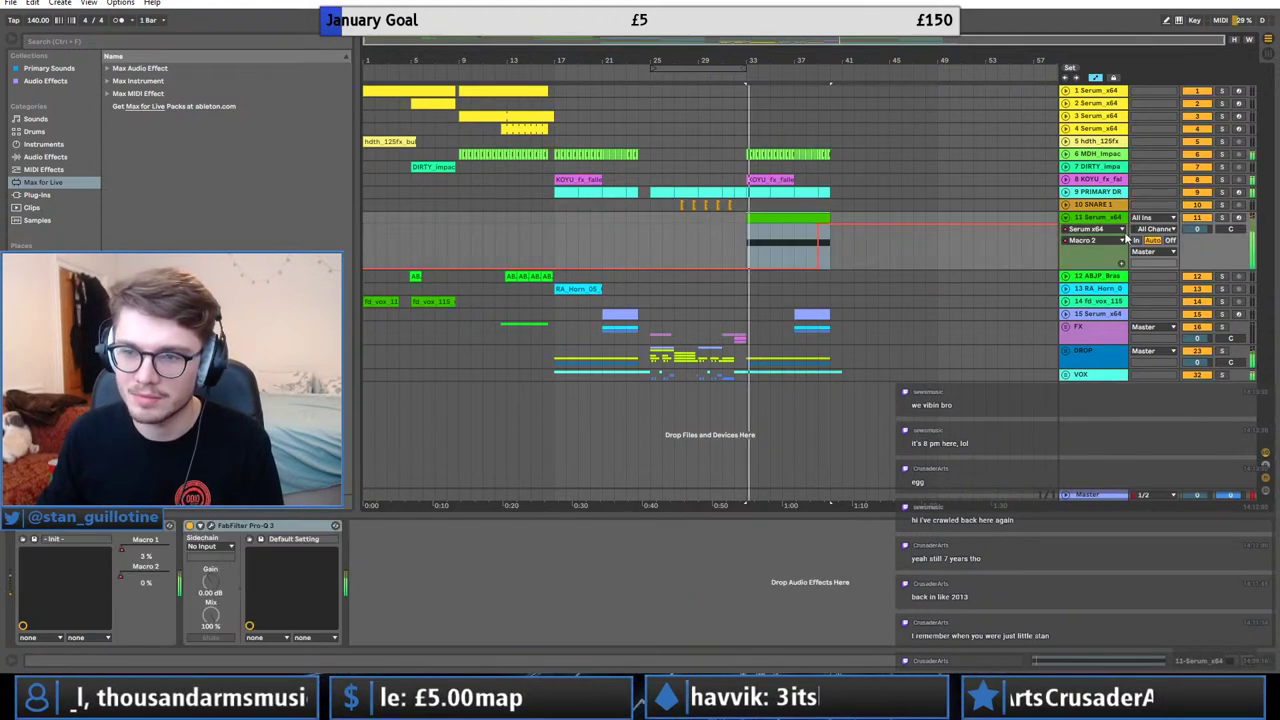
drag(1107, 222, 1094, 345)
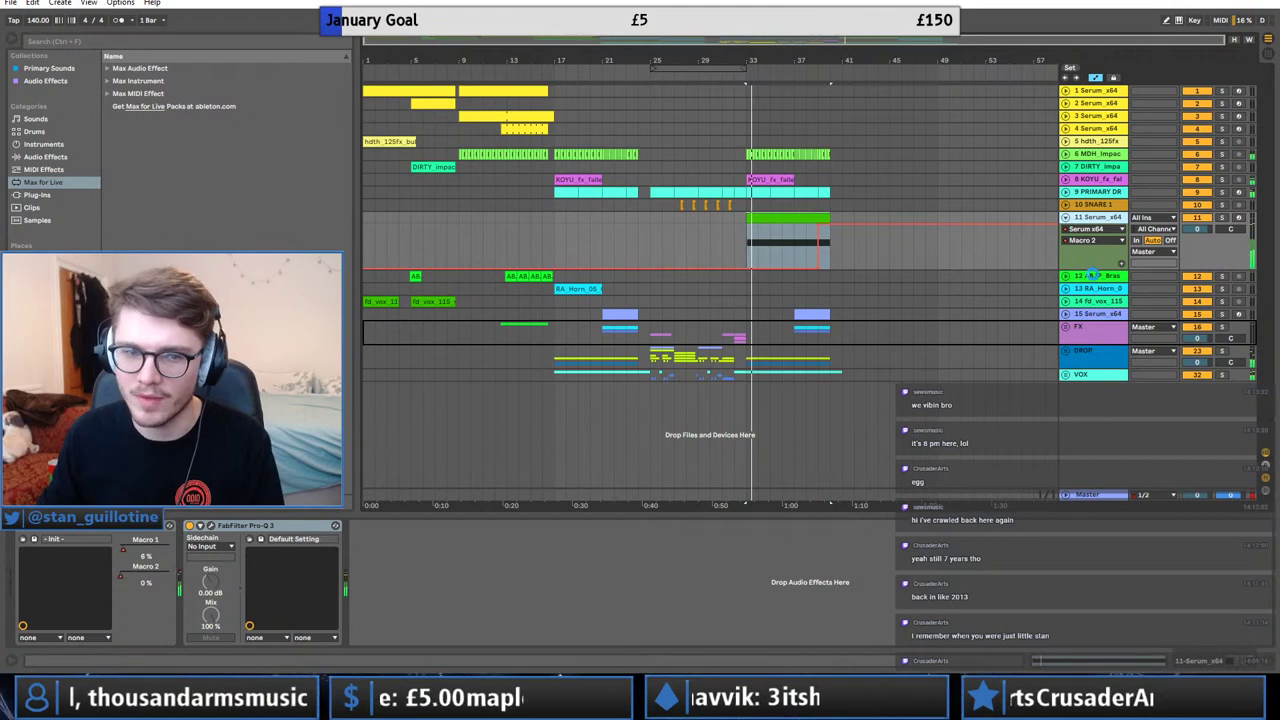
drag(1092, 274, 1091, 270)
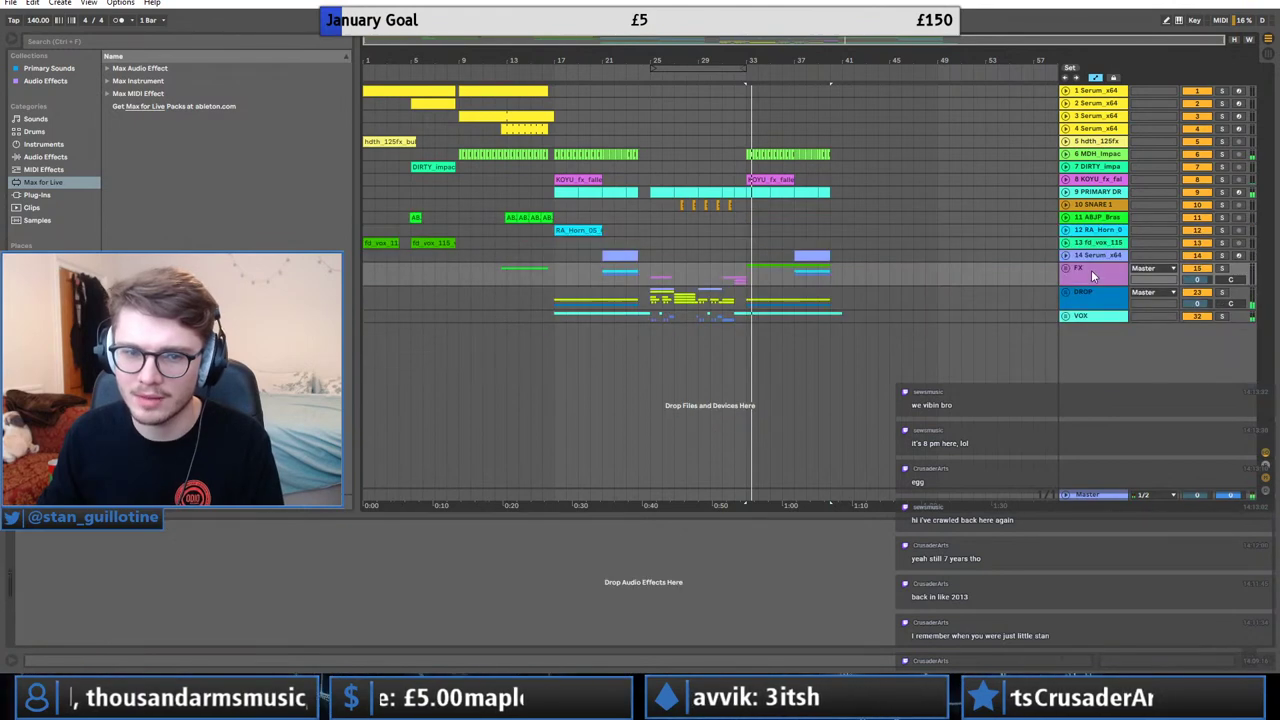
Move the PRIMARY DR and SNARE 1 tracks above all other tracks and the hdth_125fx track into the FX group.
click(1100, 192)
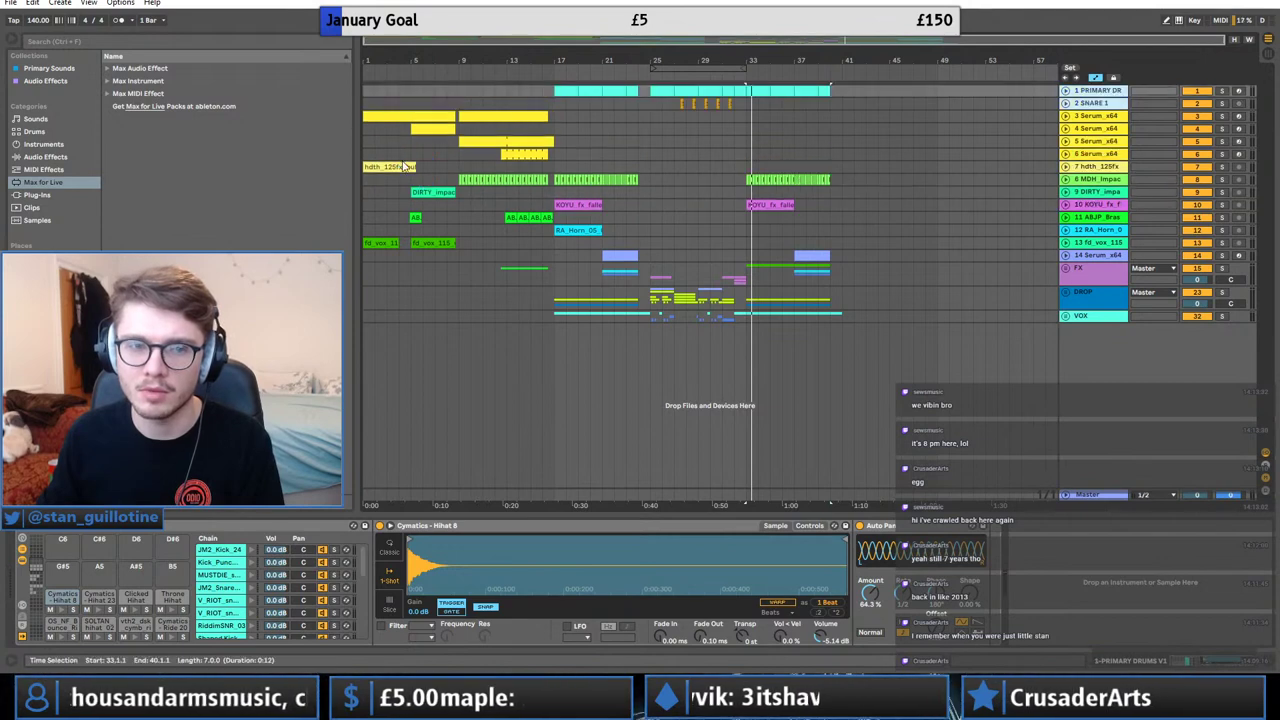
click(1090, 273)
drag(1086, 275, 1087, 273)
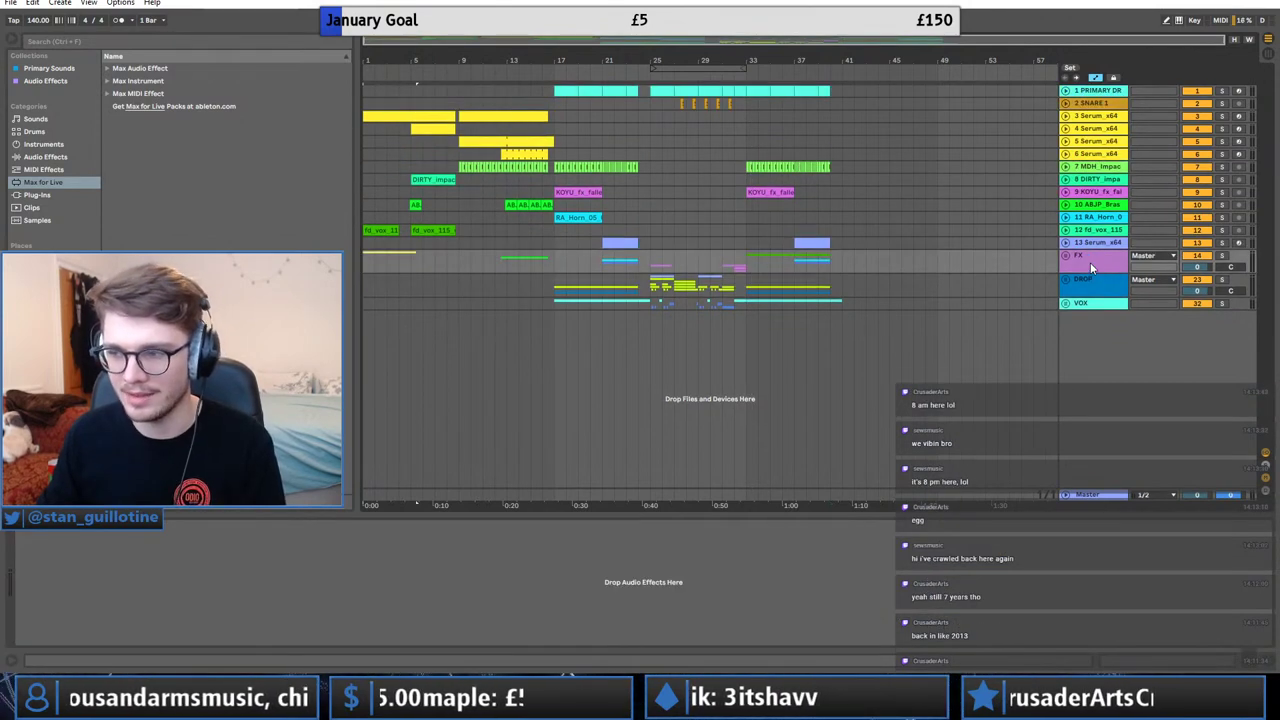
Move the DIRTY impact, MDH_Impac and KOYU_fx_fallers tracks into the FX group.
click(432, 178)
drag(1108, 185, 1106, 268)
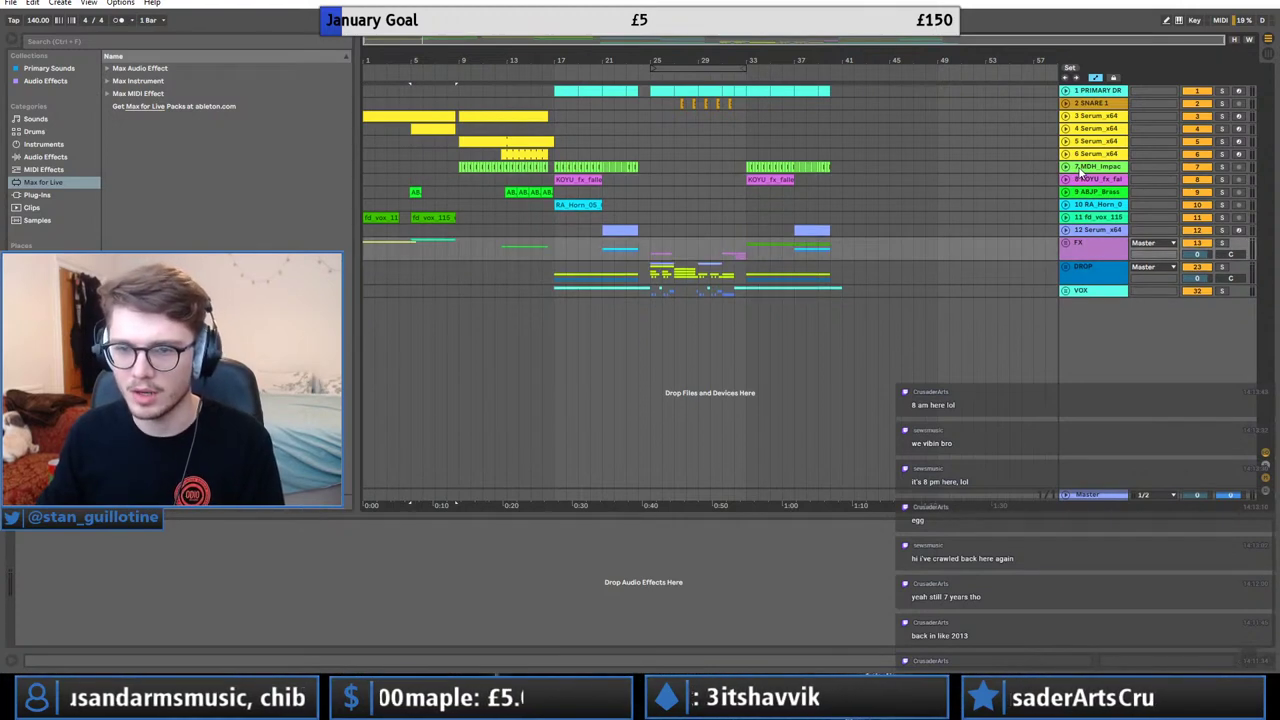
click(1085, 258)
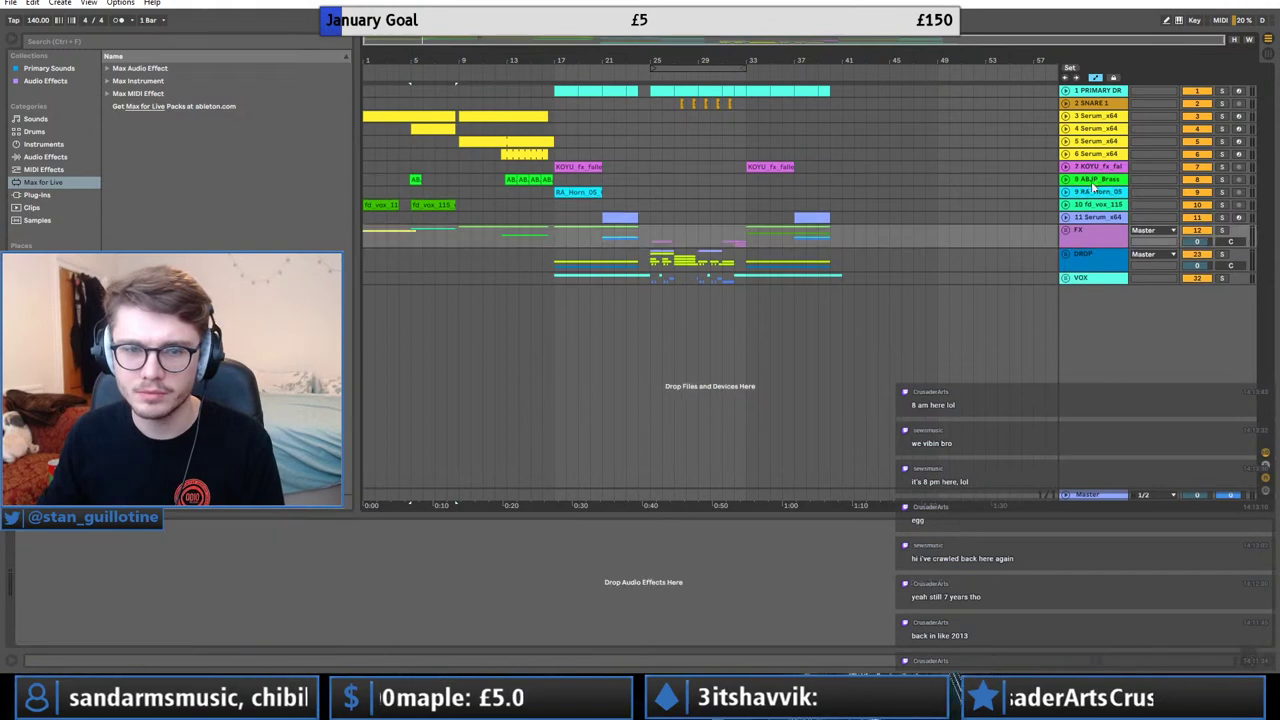
drag(1107, 168, 1081, 232)
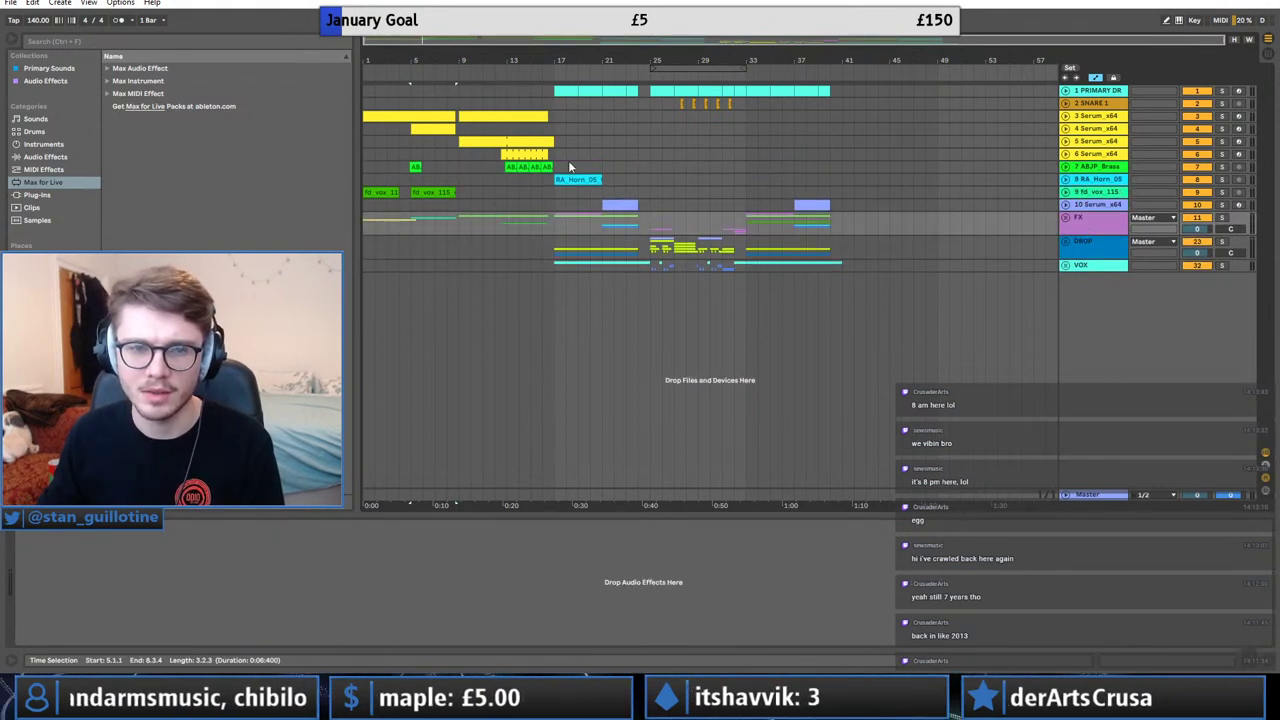
Group the ungrouped tracks from the 3 Serum track to the 10 Serum track and name the group MIDS.
click(1105, 205)
click(1107, 117)
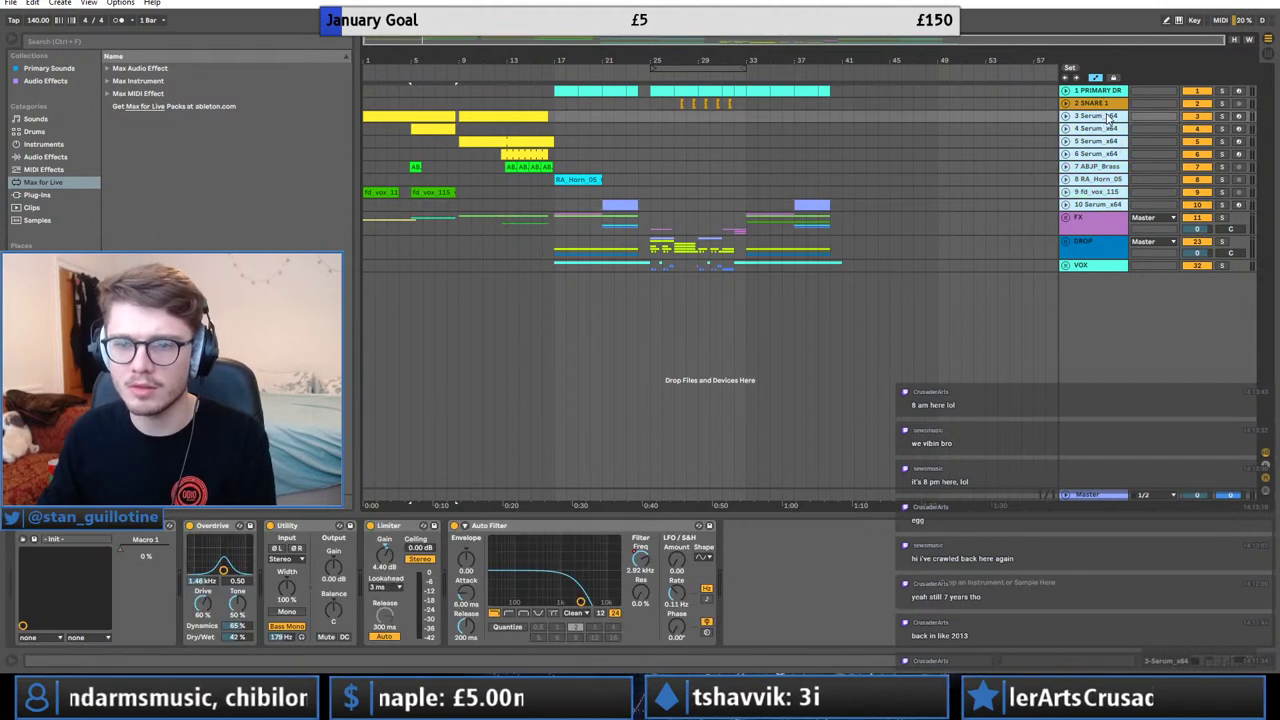
key(ctrl+g)
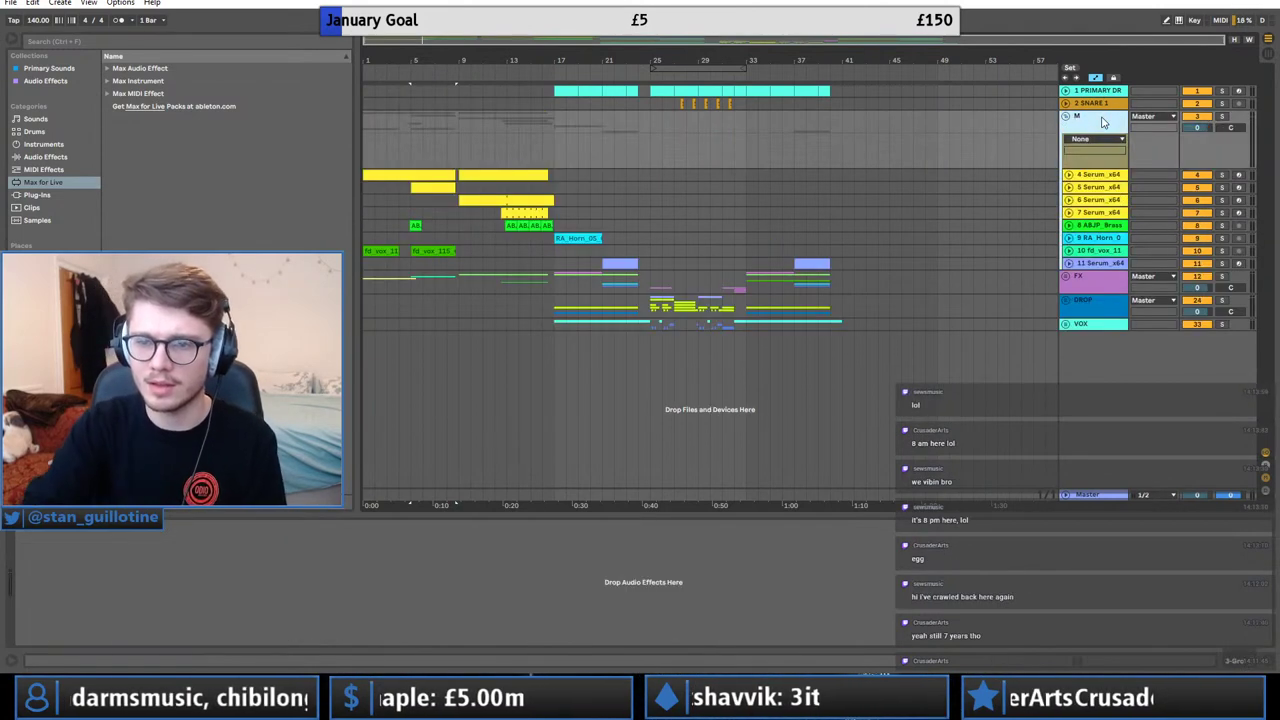
text(S)
Try several red and salmon shades as the MIDS group's track colour.
right_click(1103, 121)
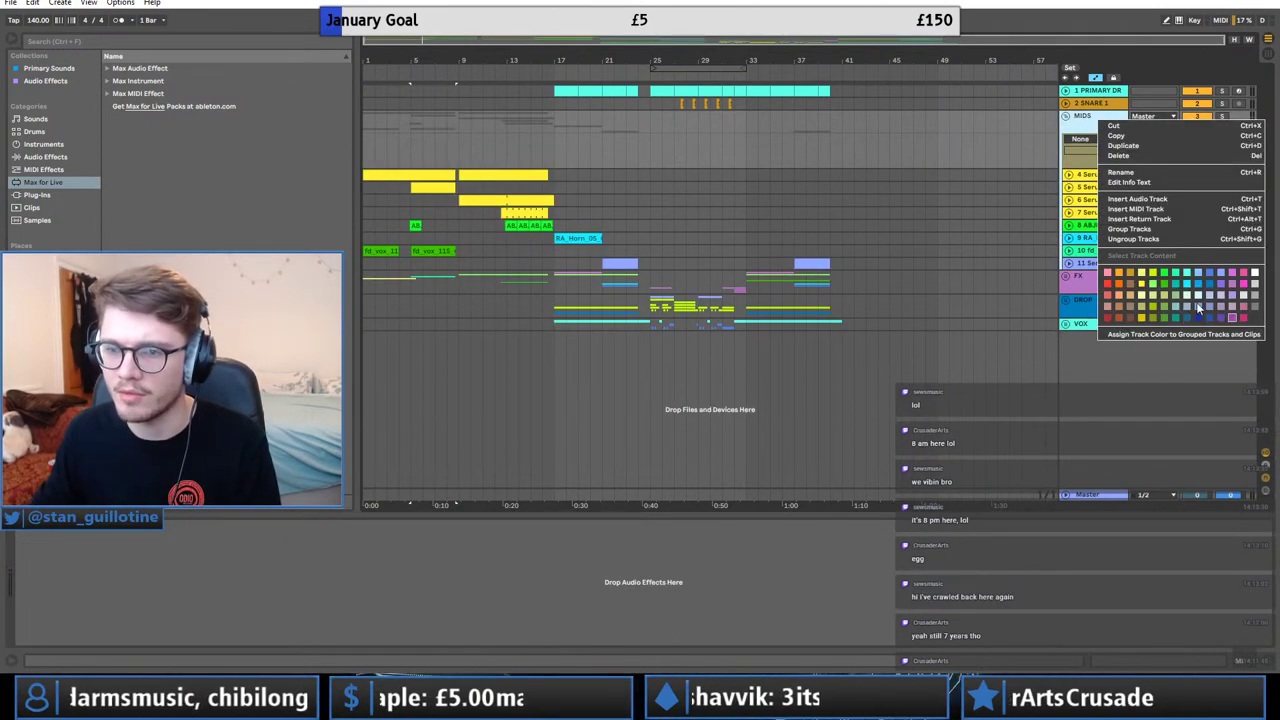
click(1109, 298)
right_click(1082, 127)
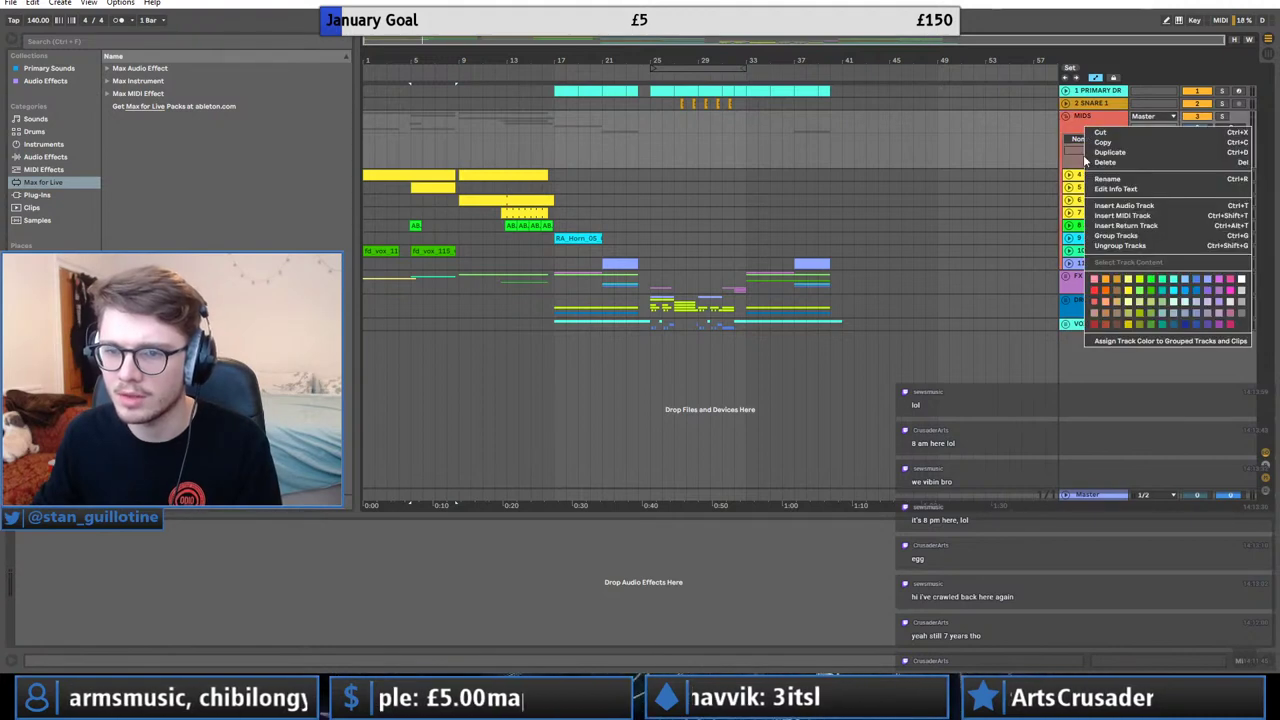
click(1091, 289)
right_click(1082, 126)
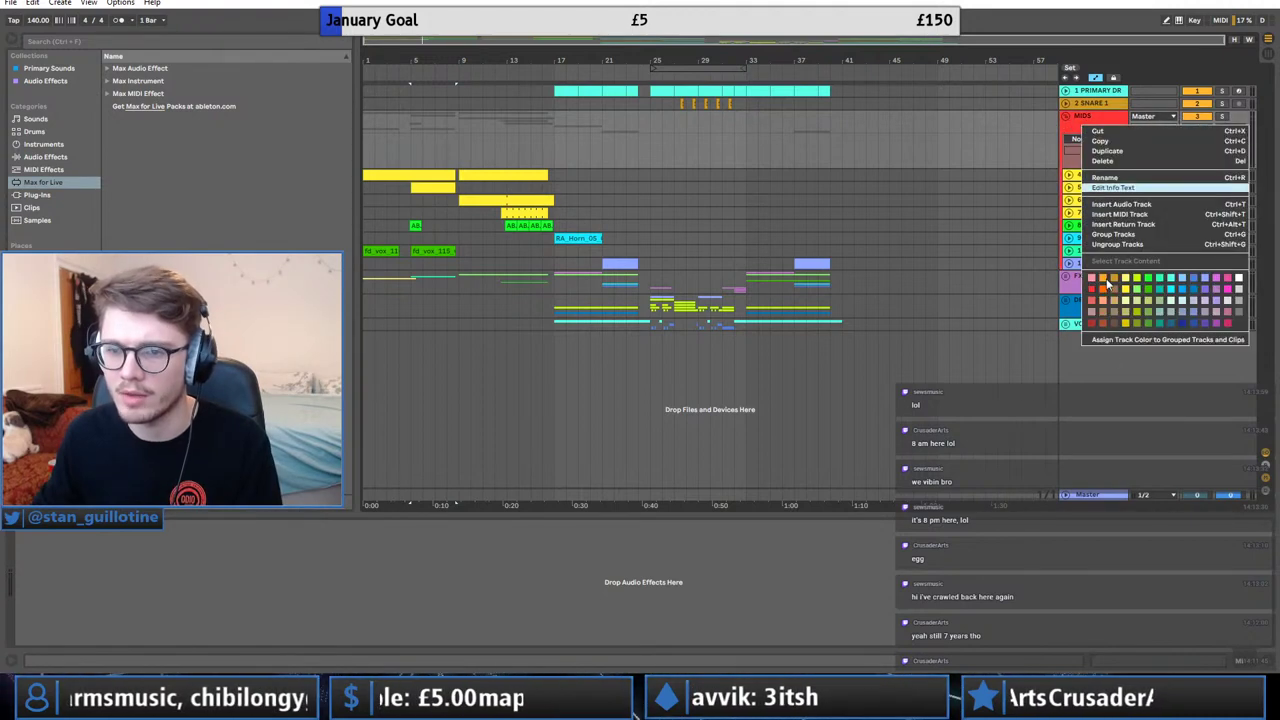
click(1091, 323)
right_click(1100, 119)
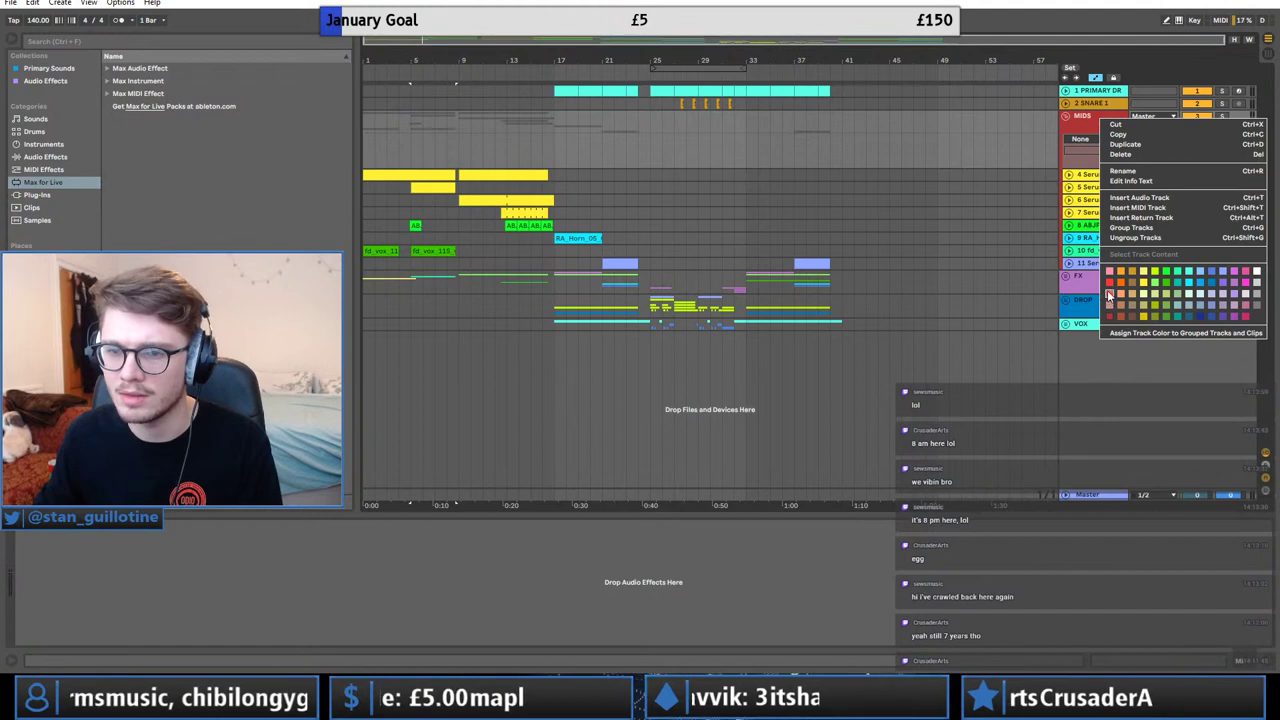
click(1108, 296)
right_click(1082, 120)
click(1099, 312)
Try blue, lavender and pink shades as the MIDS group's track colour.
right_click(1088, 129)
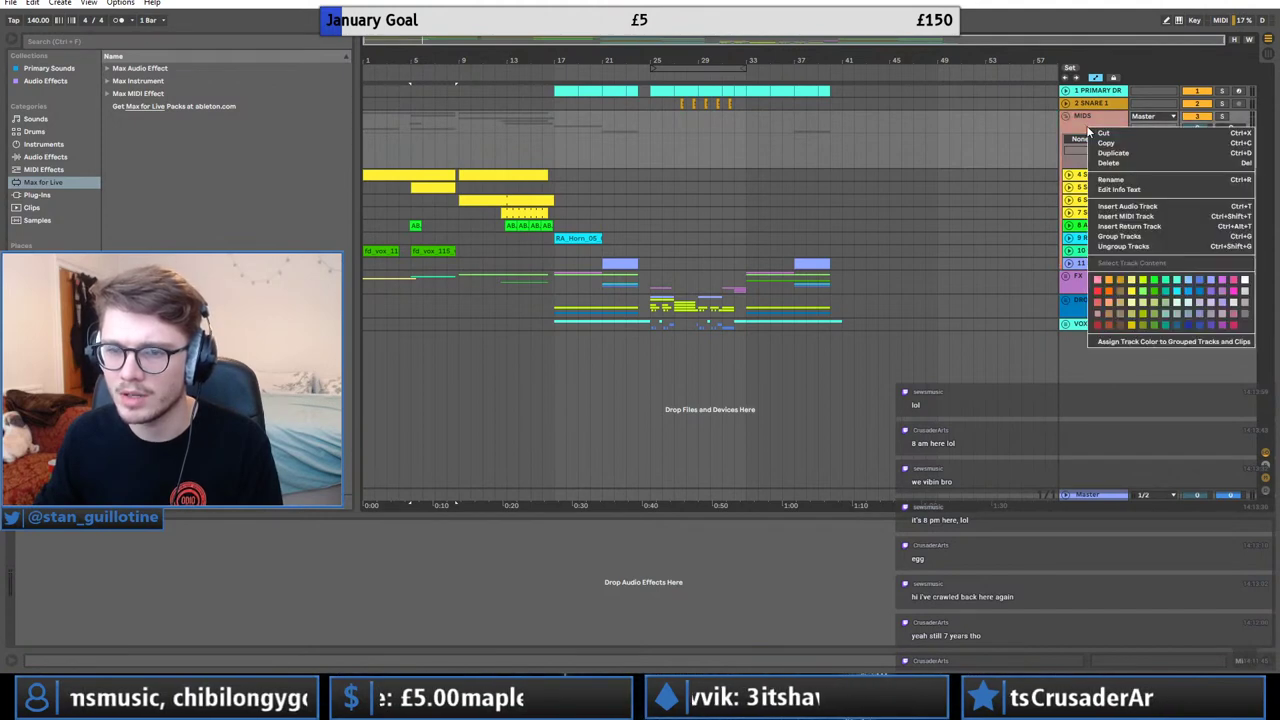
click(1189, 292)
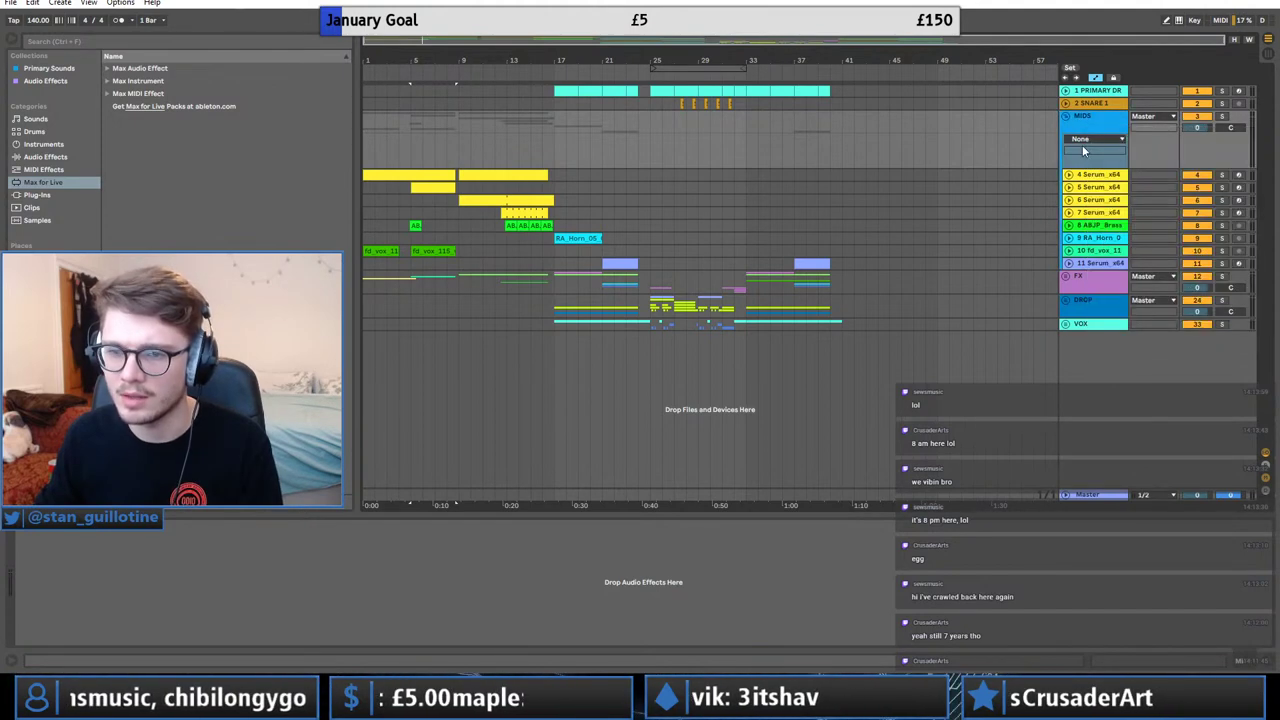
right_click(1090, 130)
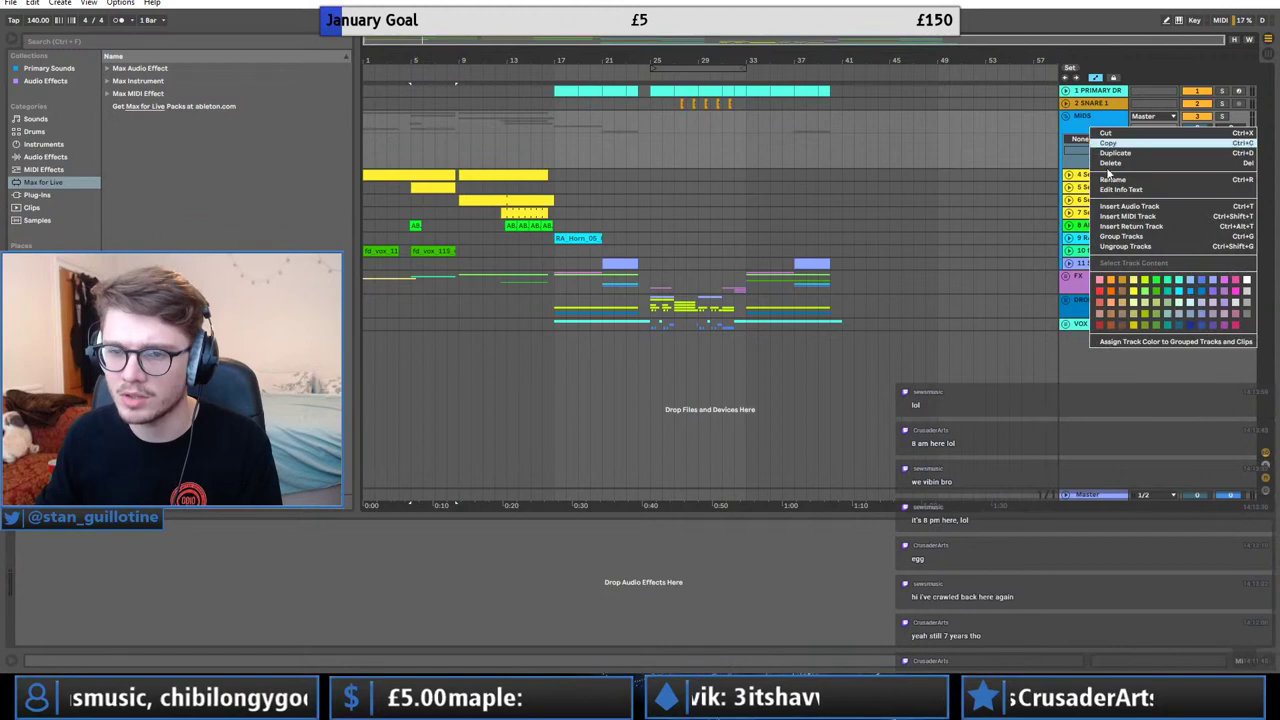
click(1204, 318)
right_click(1070, 121)
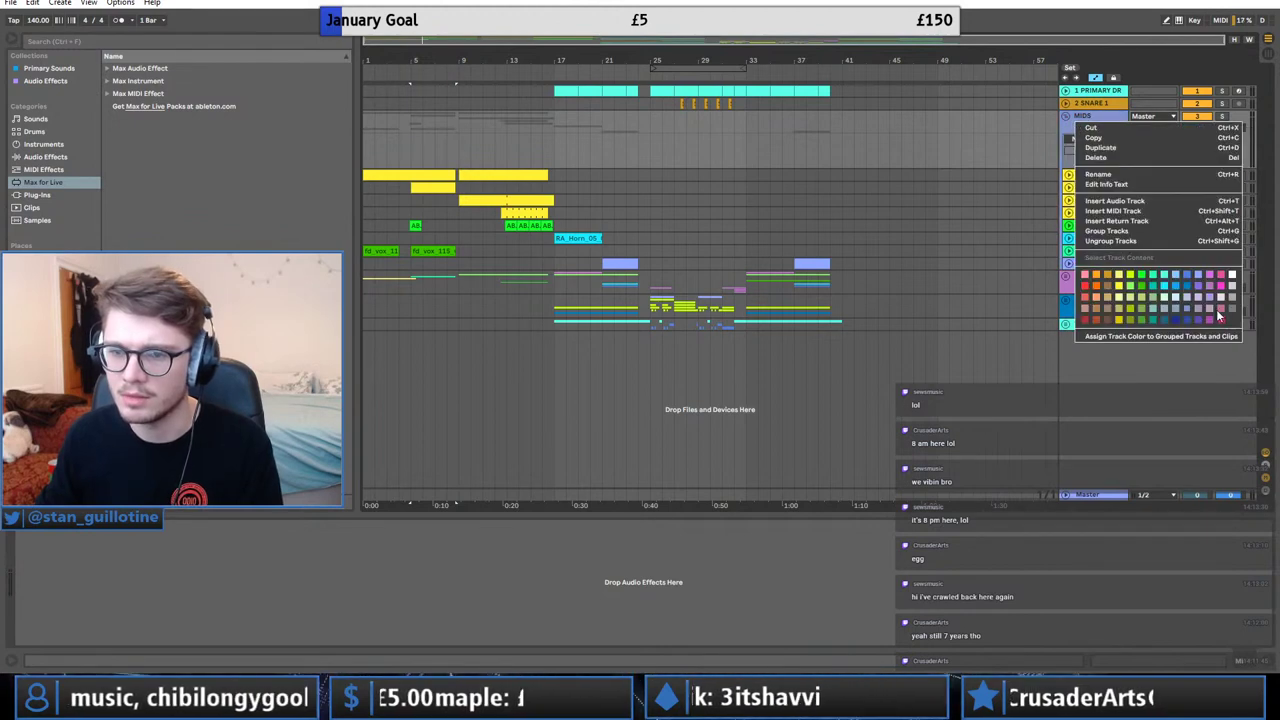
click(1218, 316)
right_click(1084, 120)
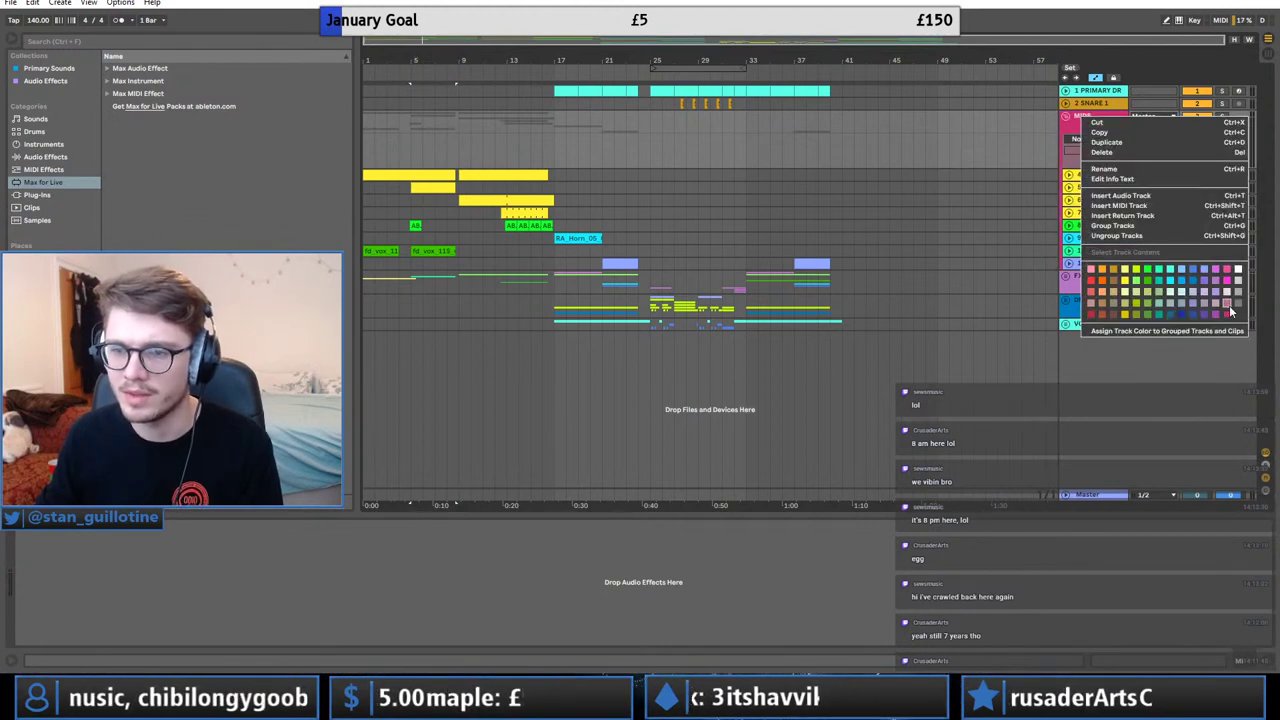
click(1229, 306)
right_click(1087, 123)
click(1231, 273)
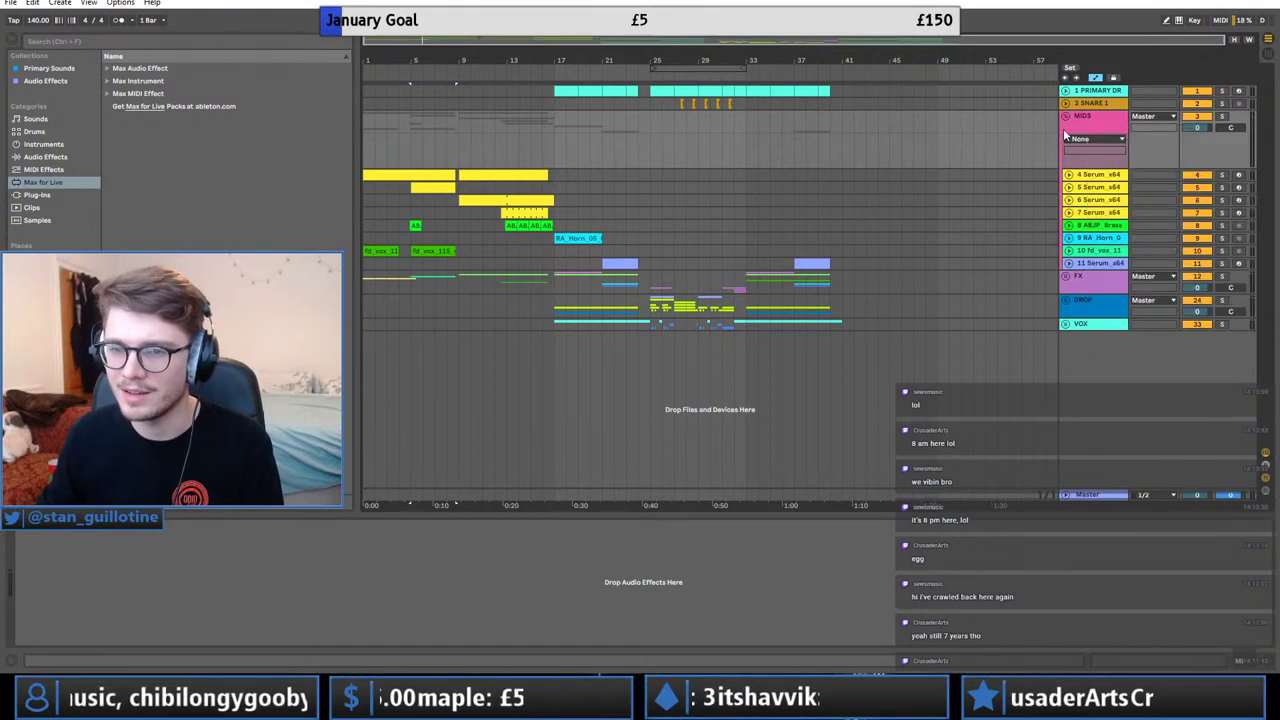
Fold the MIDS group and set its track colour to yellow.
click(1066, 116)
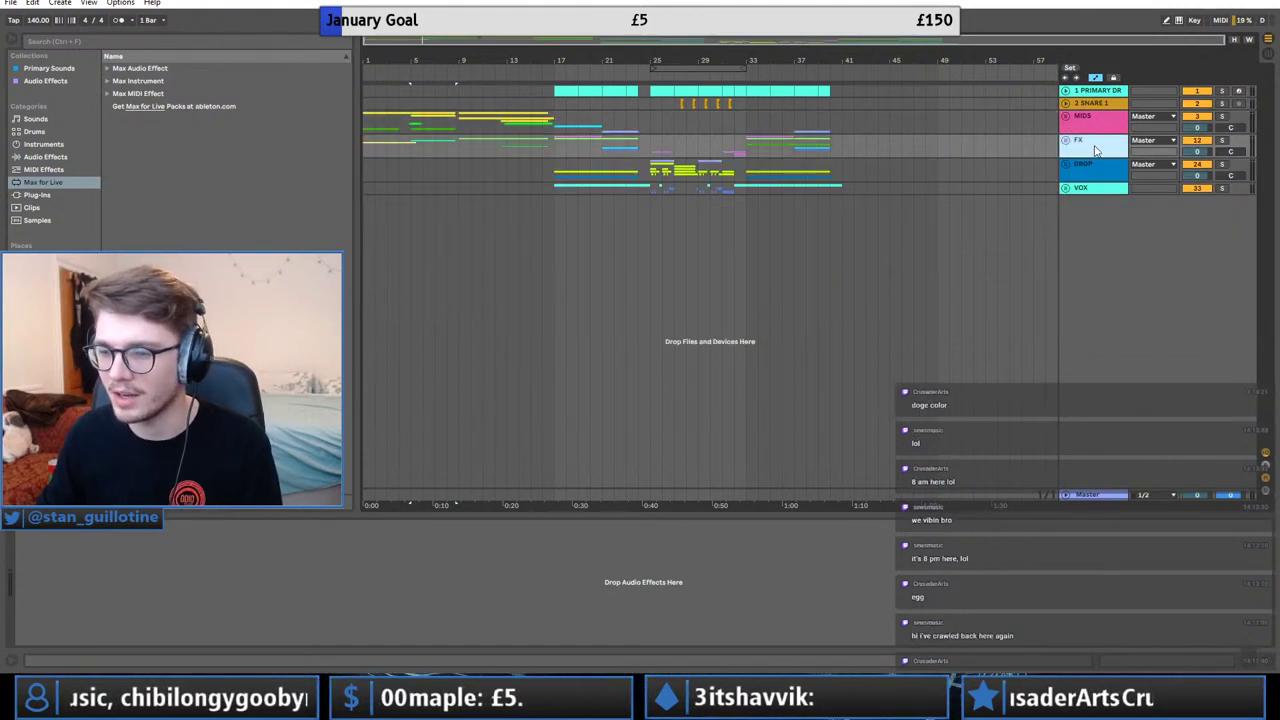
right_click(1099, 123)
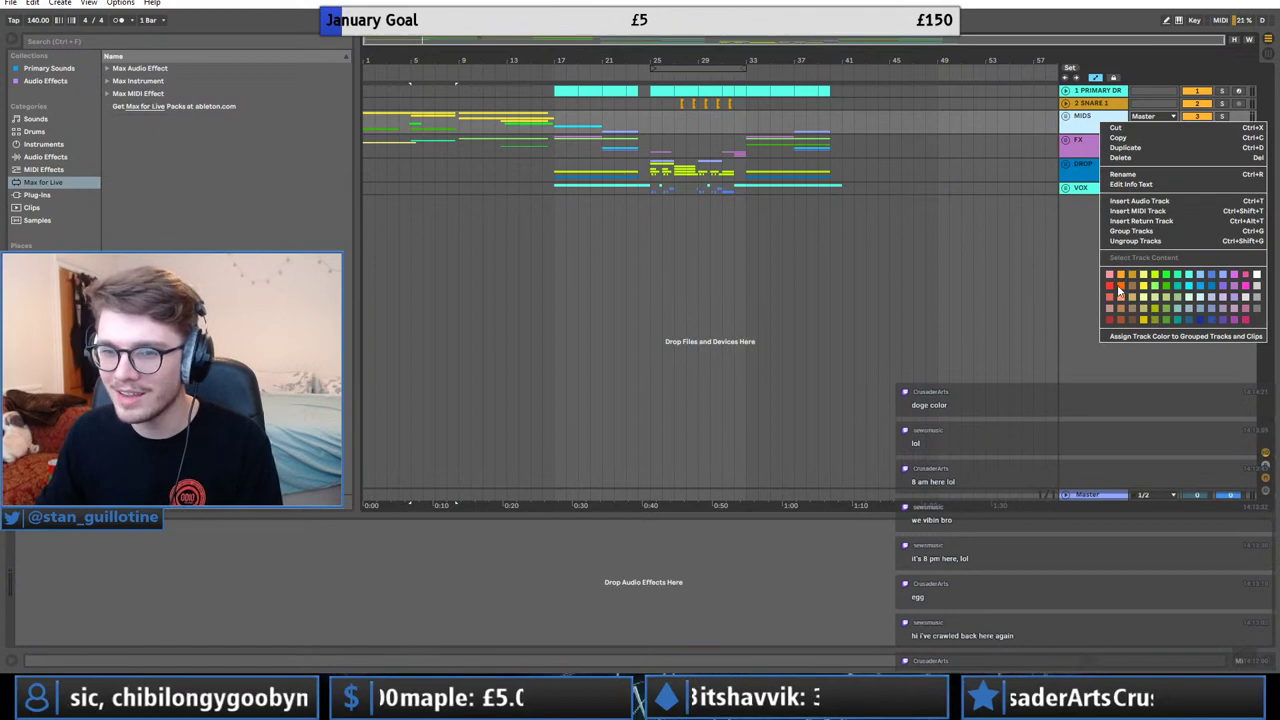
click(1136, 284)
right_click(1097, 134)
click(1150, 287)
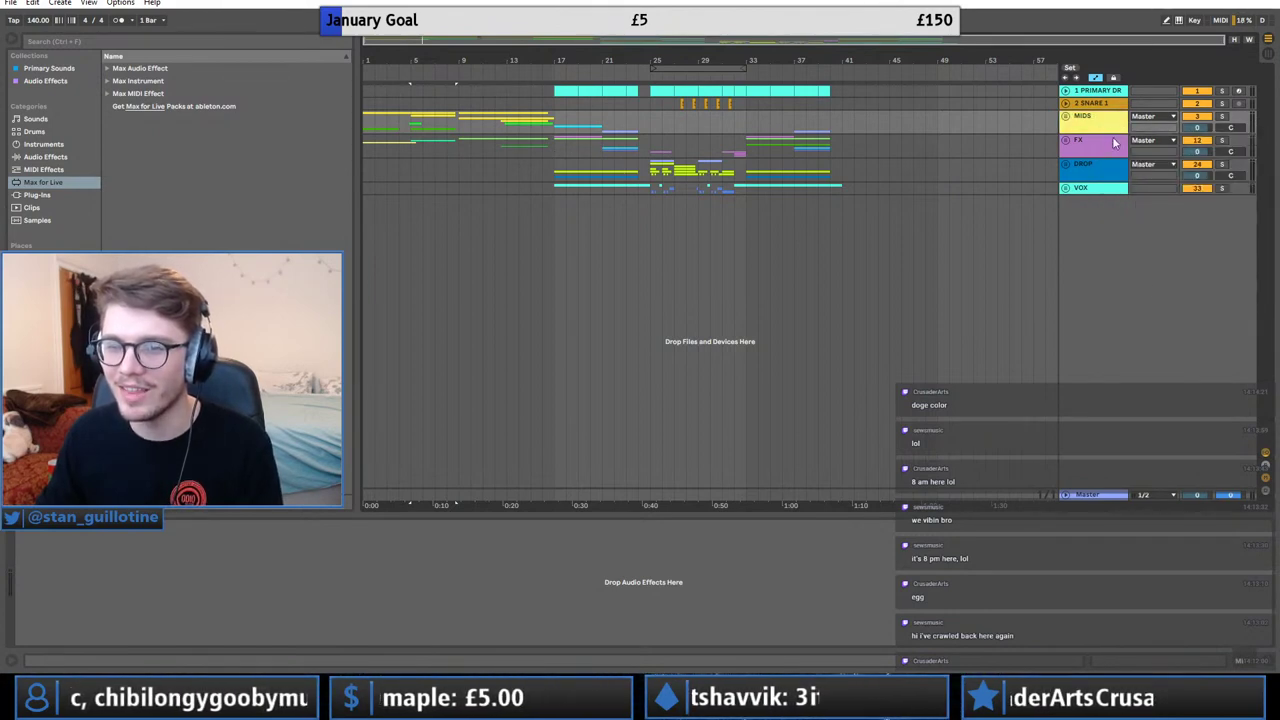
click(1092, 147)
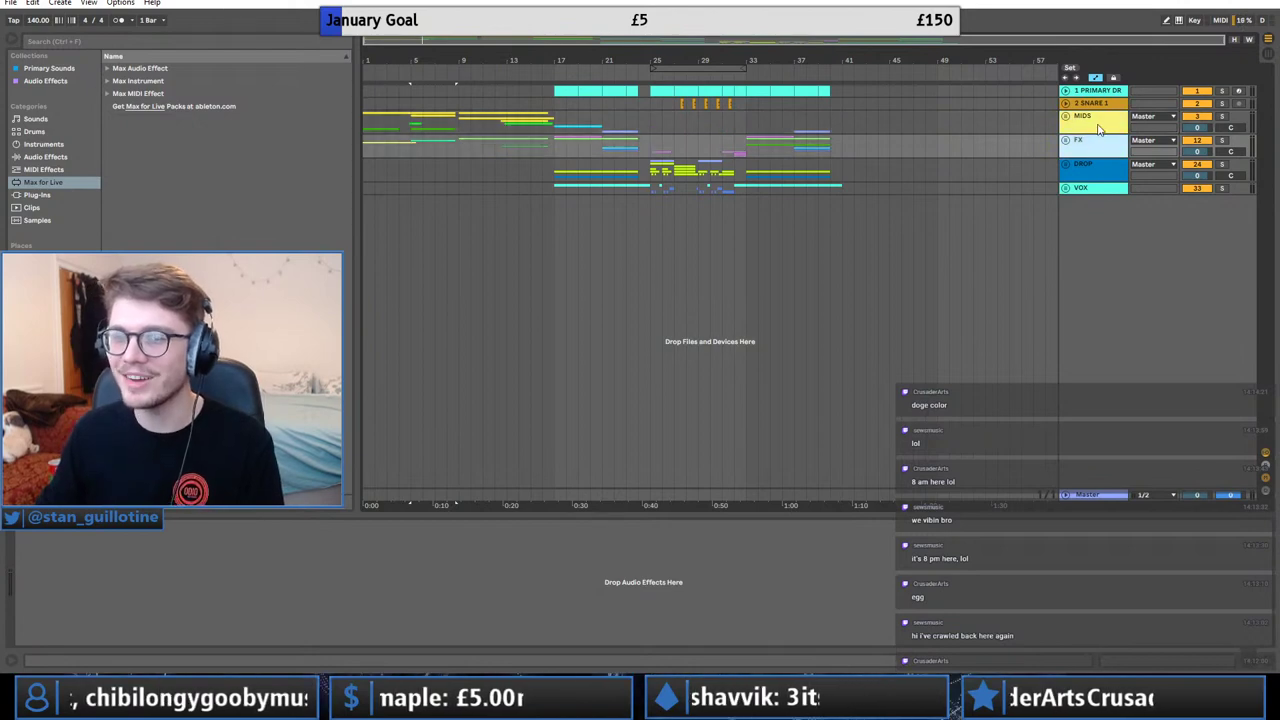
Set the track colour of all tracks inside the MIDS group, from 4 Serum to 11 Serum, to yellow and fold the group.
click(1066, 117)
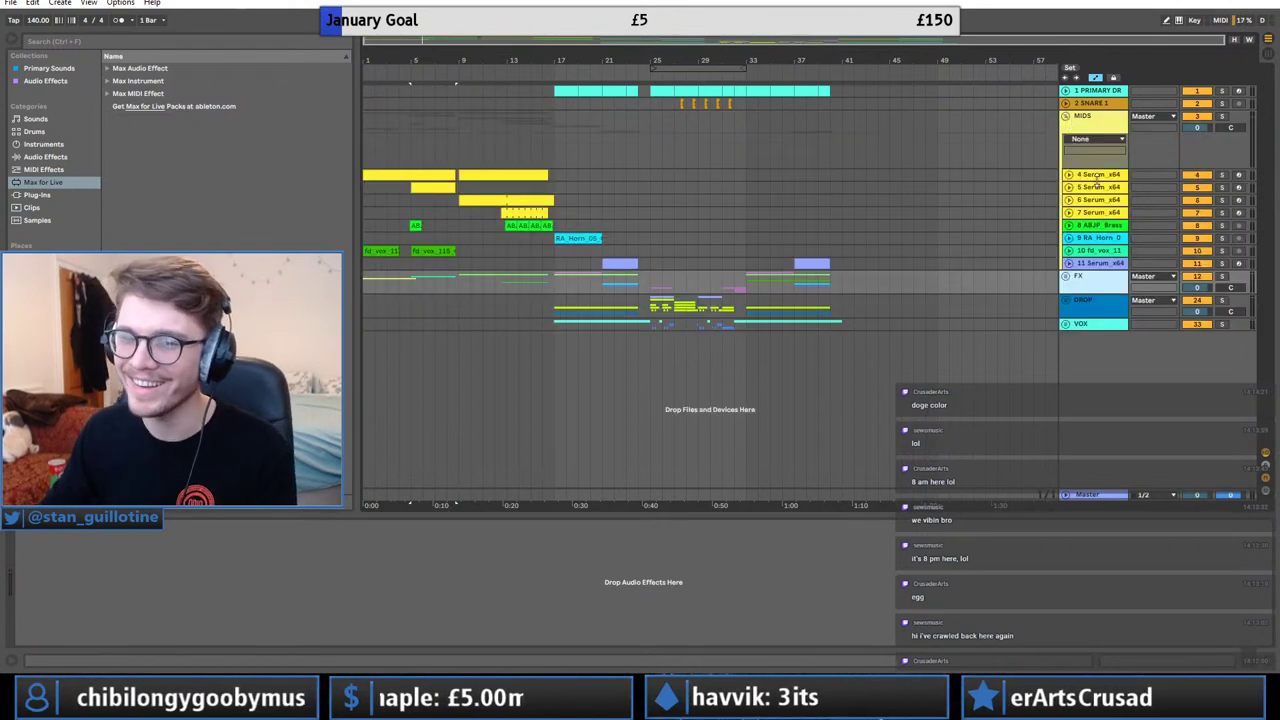
click(1098, 176)
shift+click(1109, 262)
right_click(1115, 261)
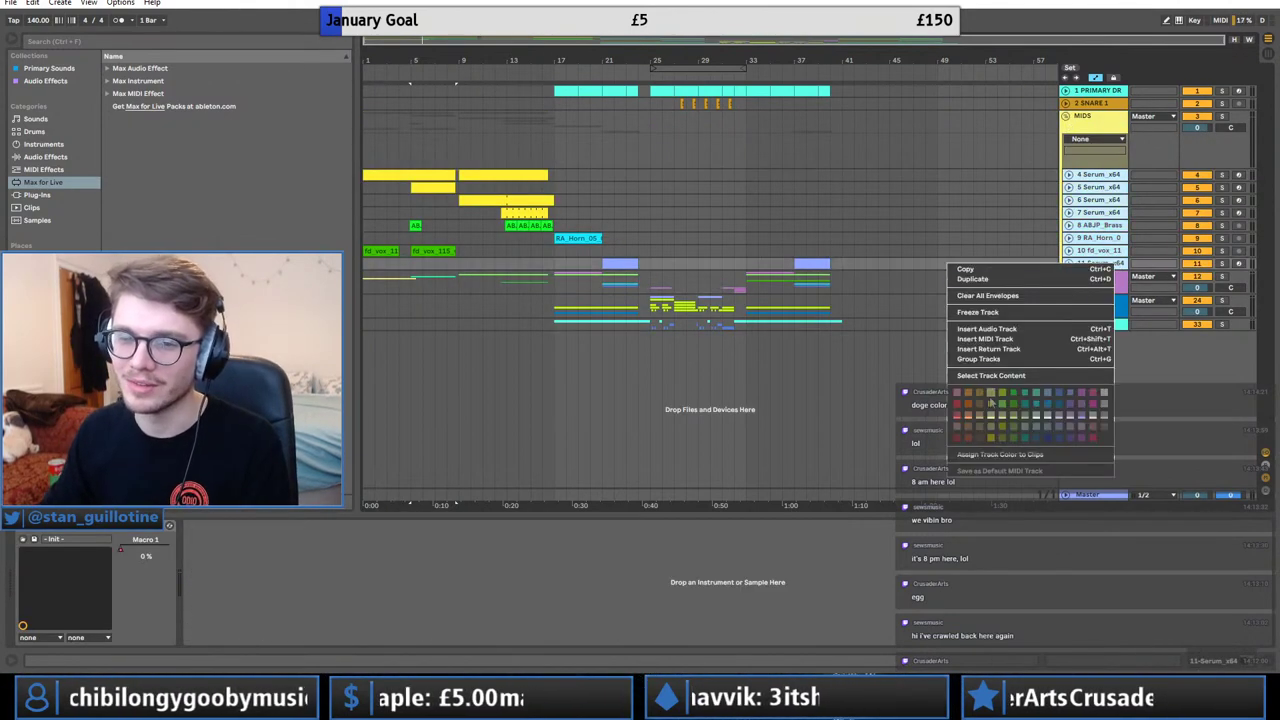
click(991, 396)
click(1109, 188)
click(1066, 117)
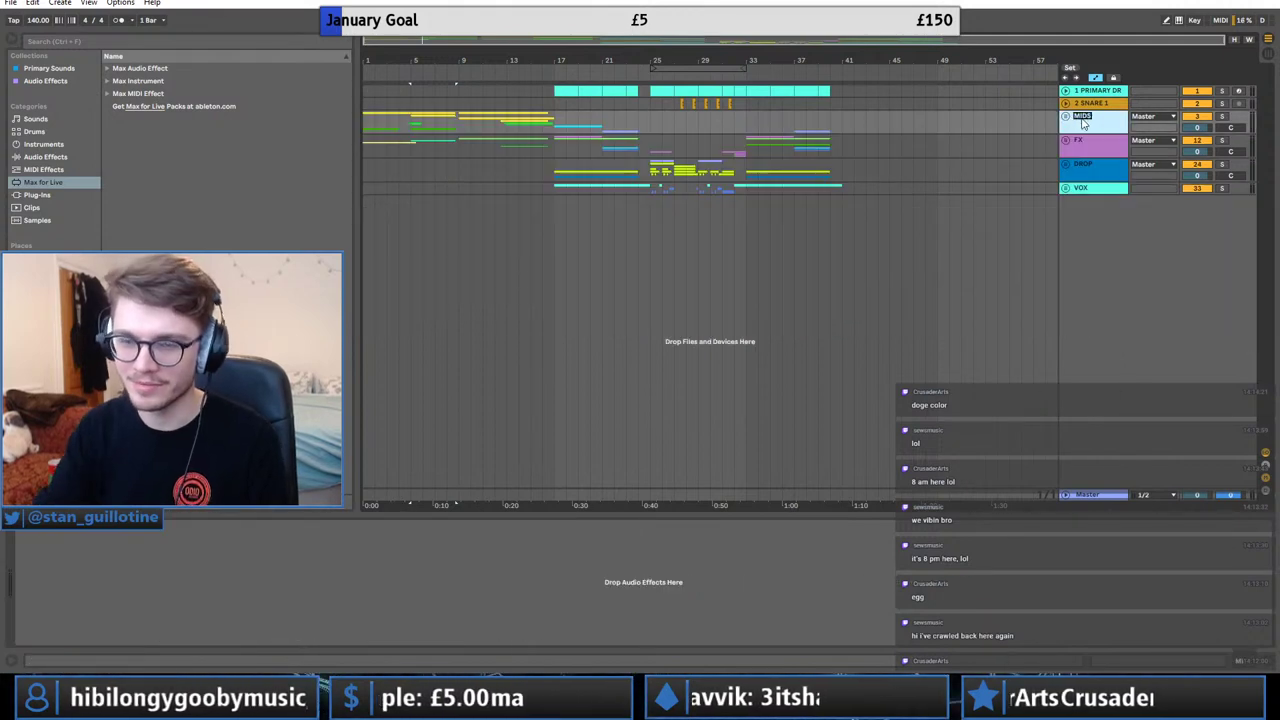
Rename the MIDS group as DOGE MIDS and save the project.
text(DOGE MIDS)
key(Return)
key(ctrl+s)
Solo the DOGE MIDS group and play it from bar 1 and bar 13, checking its unfolded tracks.
click(447, 122)
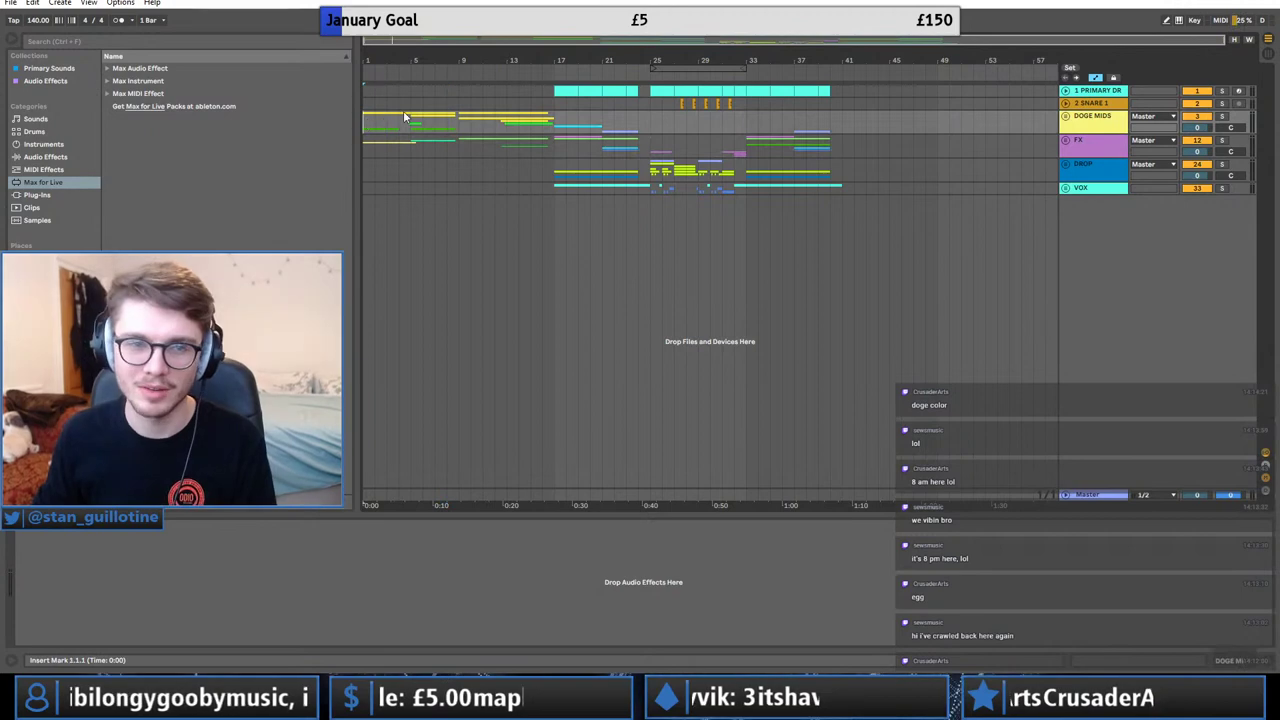
click(1222, 117)
key(space)
click(1057, 118)
click(1066, 117)
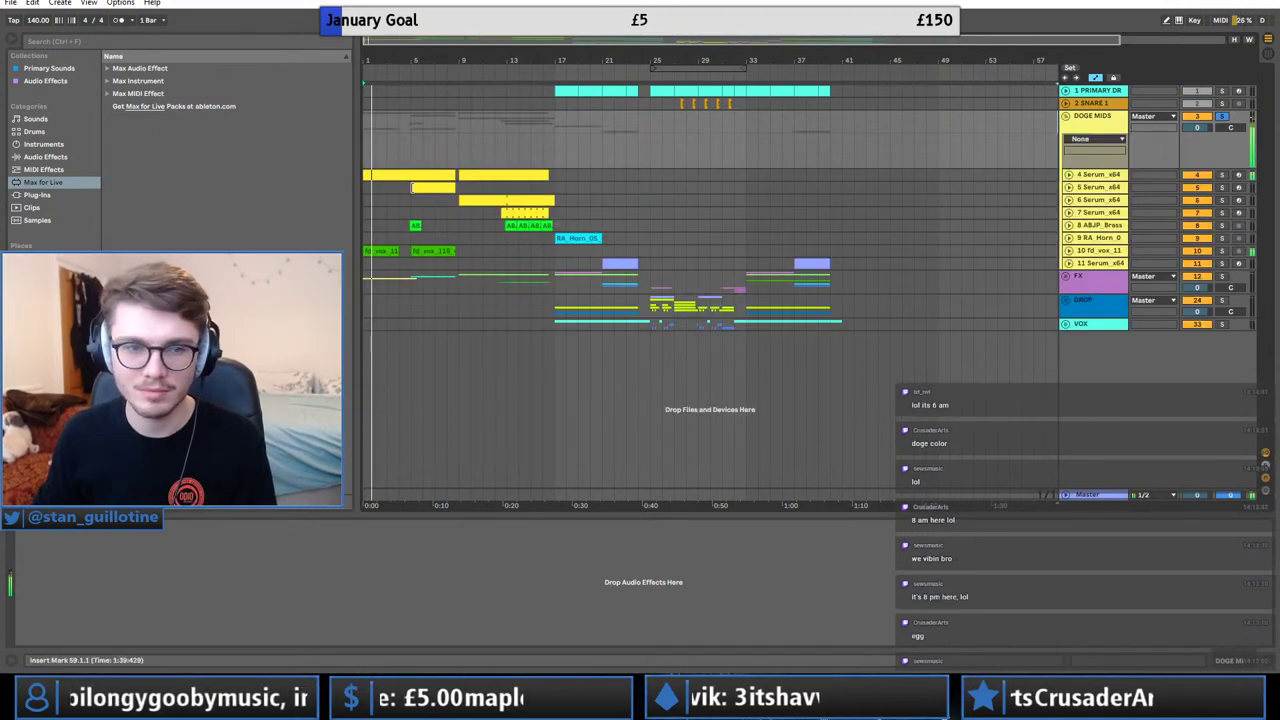
click(500, 226)
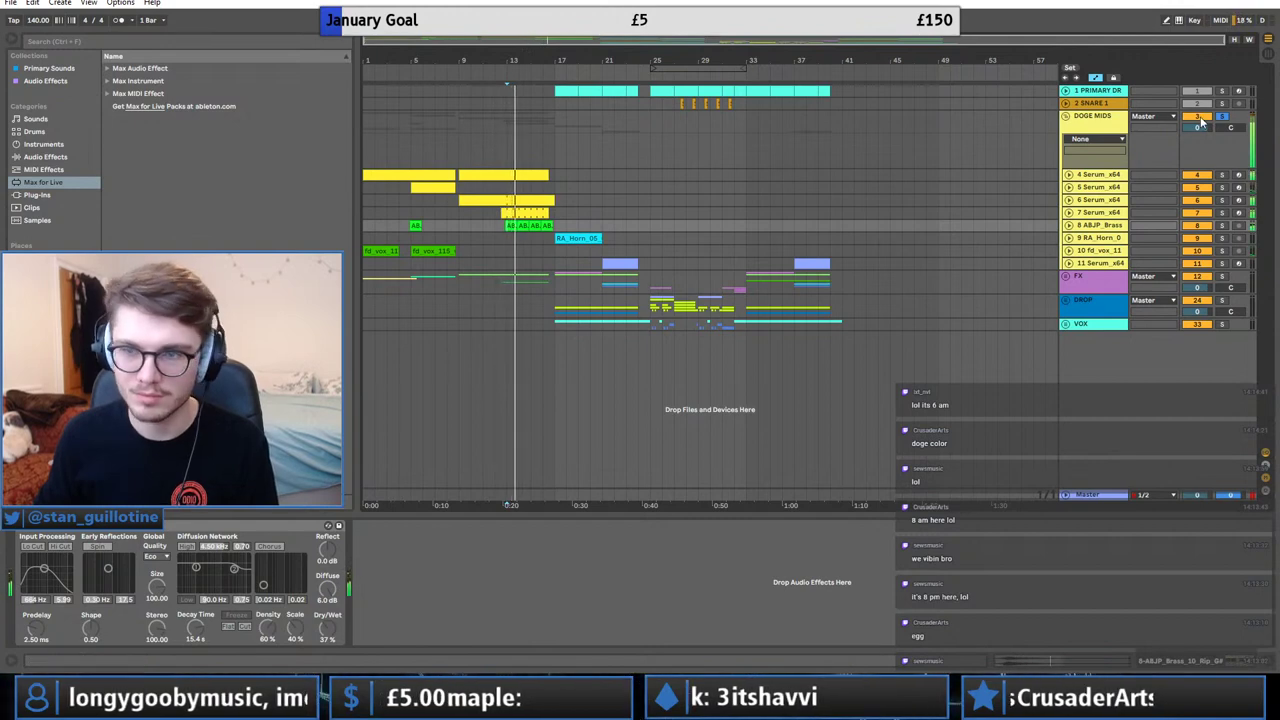
click(1222, 117)
click(1066, 117)
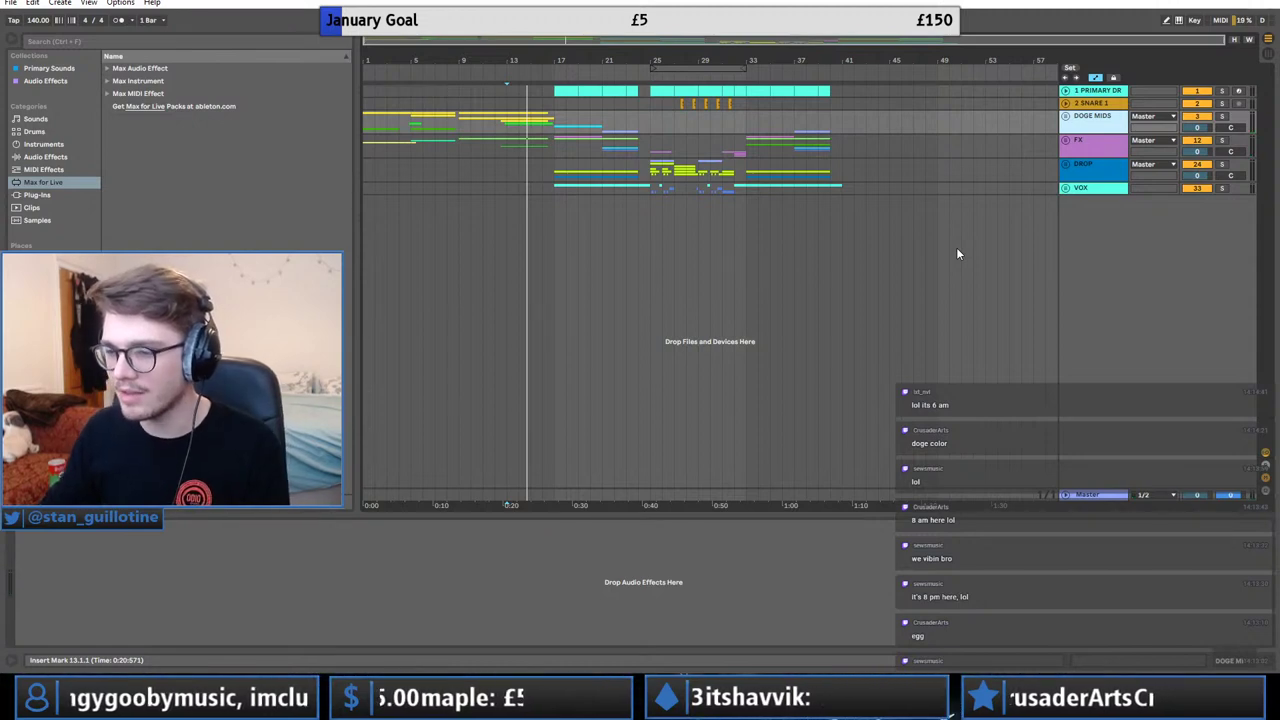
Play the full arrangement from bar 13 and from bar 9.
key(space)
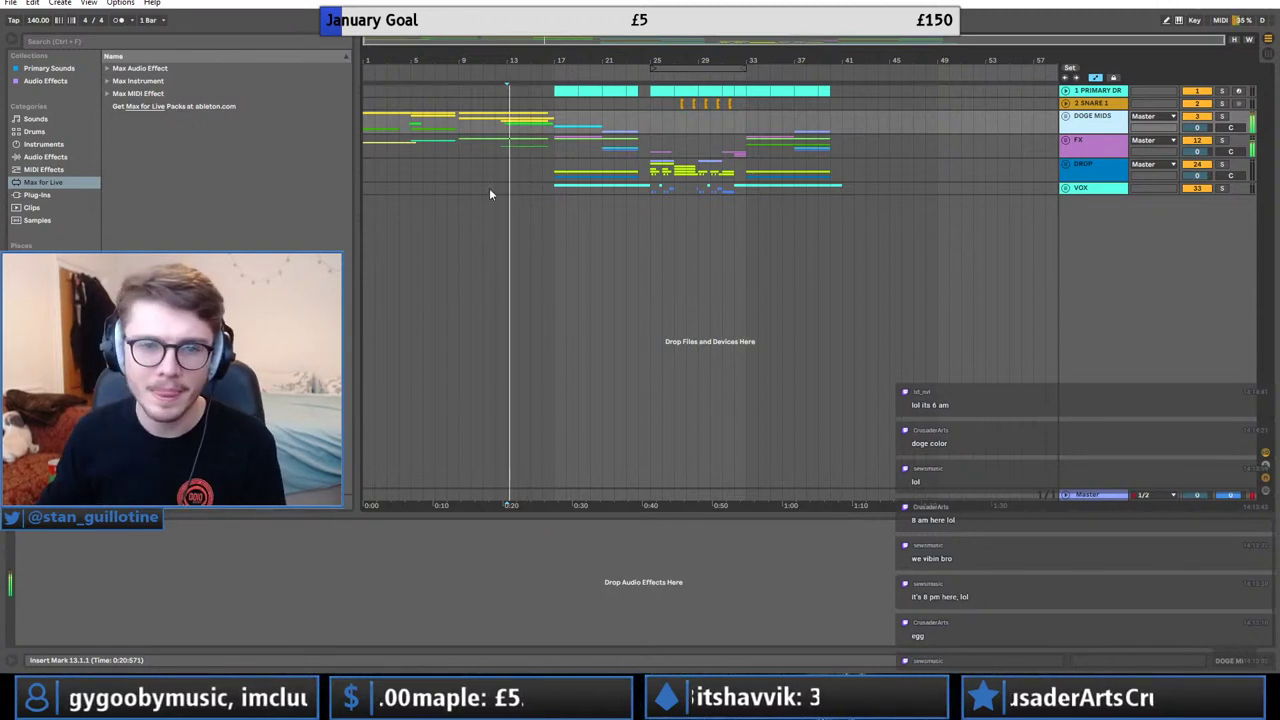
click(459, 146)
key(space)
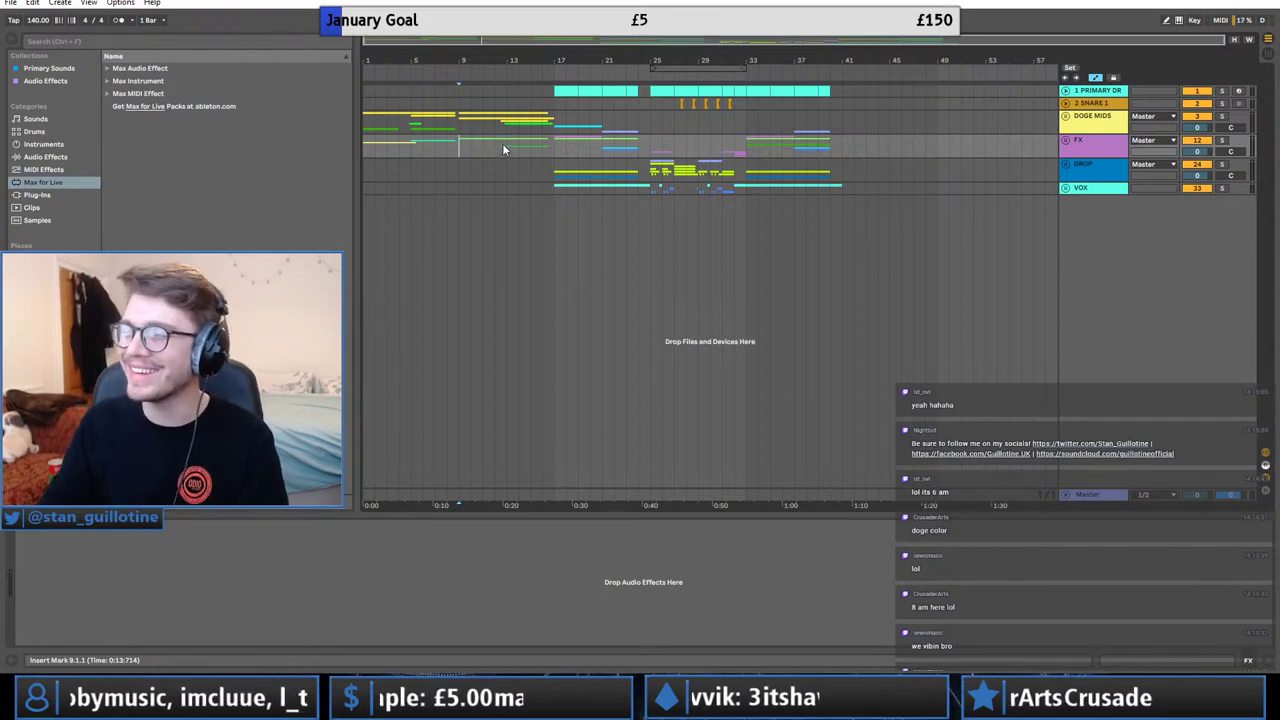
drag(458, 147, 449, 150)
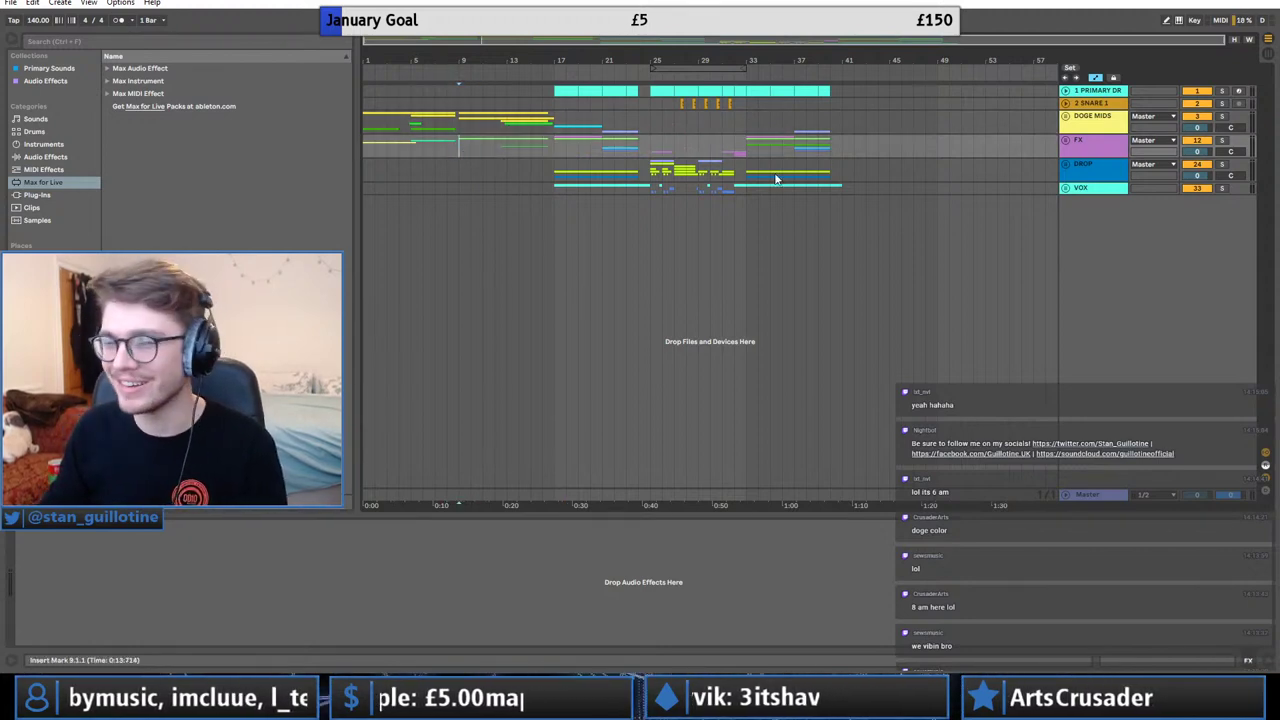
key(space)
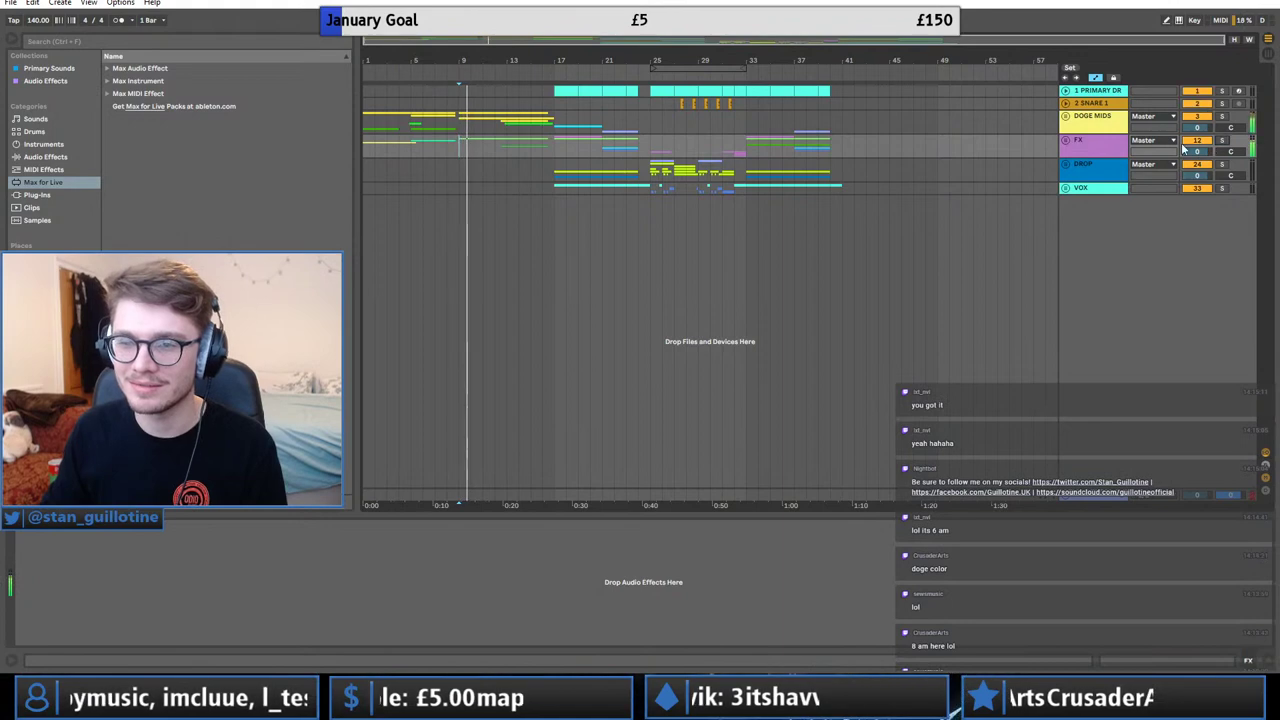
Play the transition into bar 17 and the section from about bar 23.
click(538, 147)
key(space)
key(space)
click(558, 148)
key(space)
key(space)
click(631, 149)
key(space)
key(space)
Unfold the PRIMARY DR track, play the drop from bar 25, and fold the track again.
click(1066, 91)
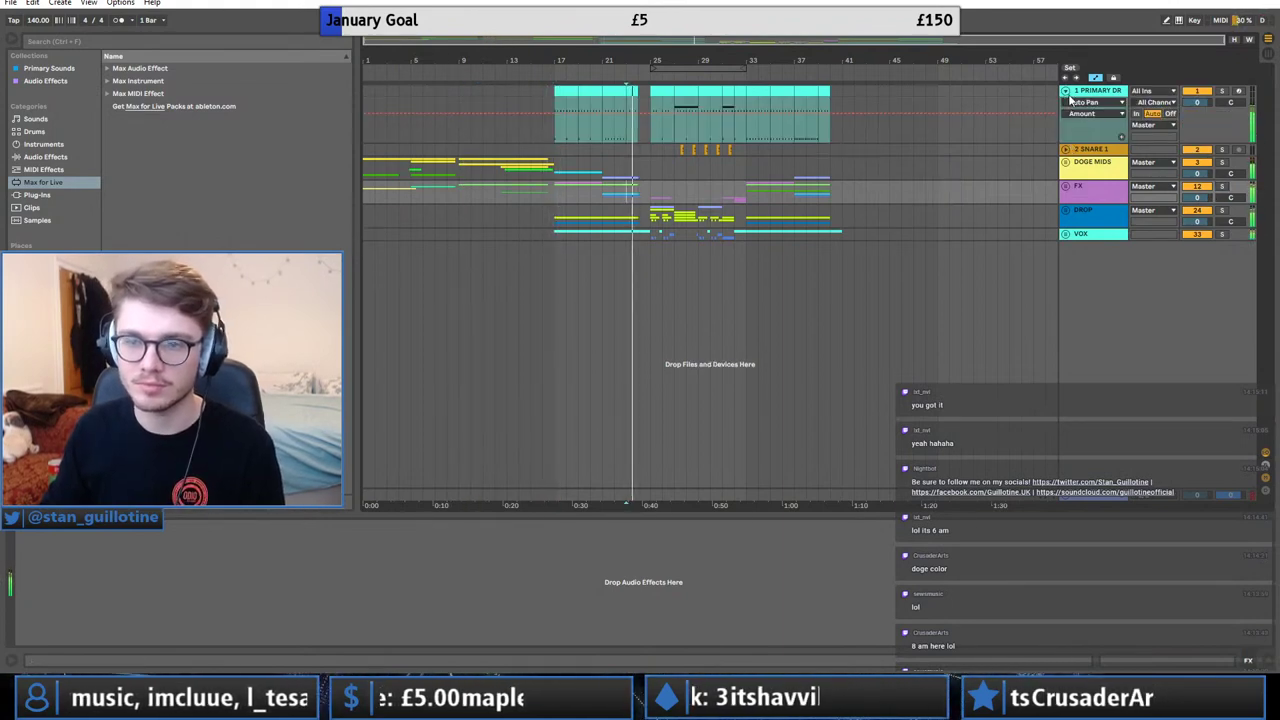
click(630, 167)
click(639, 150)
click(651, 148)
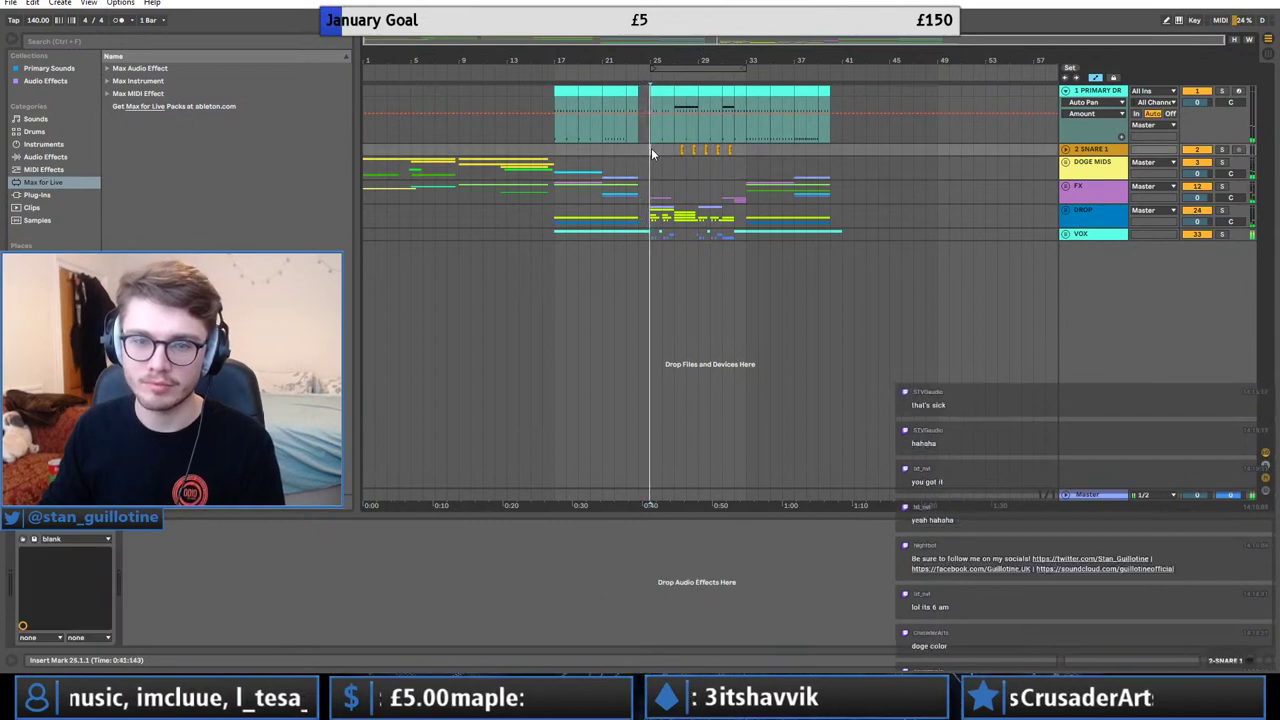
click(660, 217)
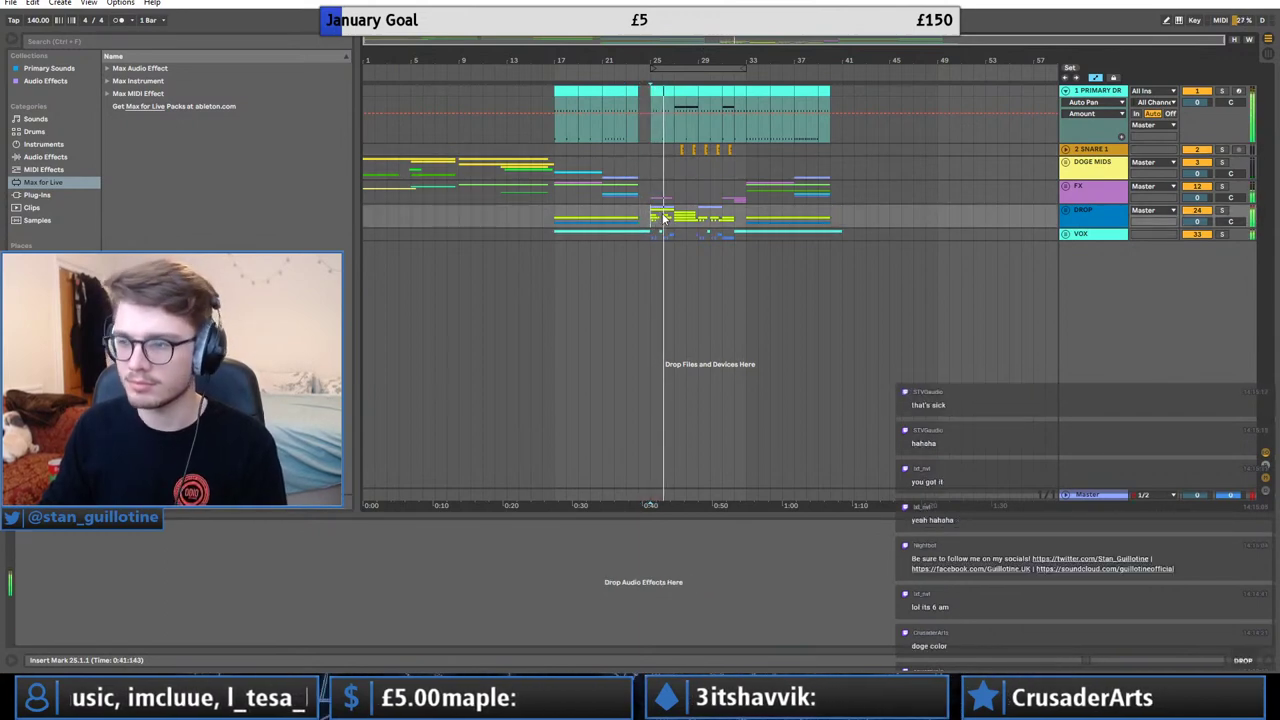
click(1066, 91)
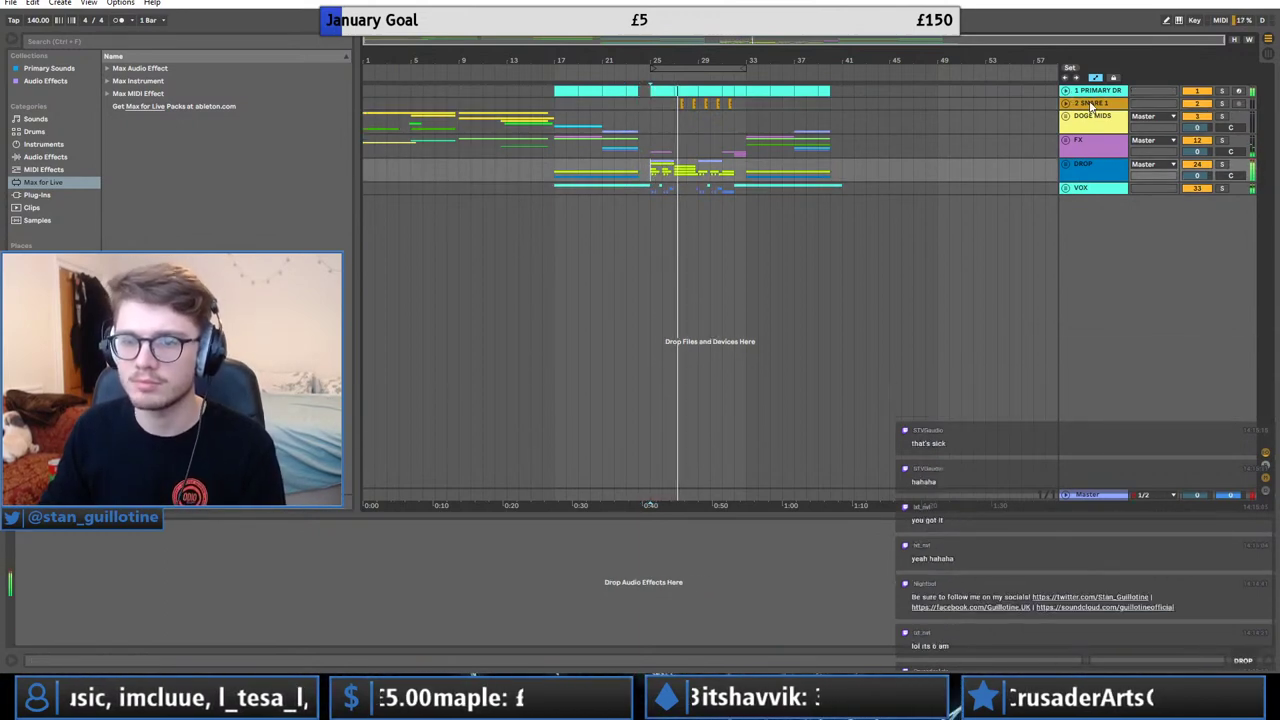
Group the tracks from DOGE MIDS to VOX, name the group SIDECHAIN and colour it red.
click(1100, 122)
shift+click(1110, 189)
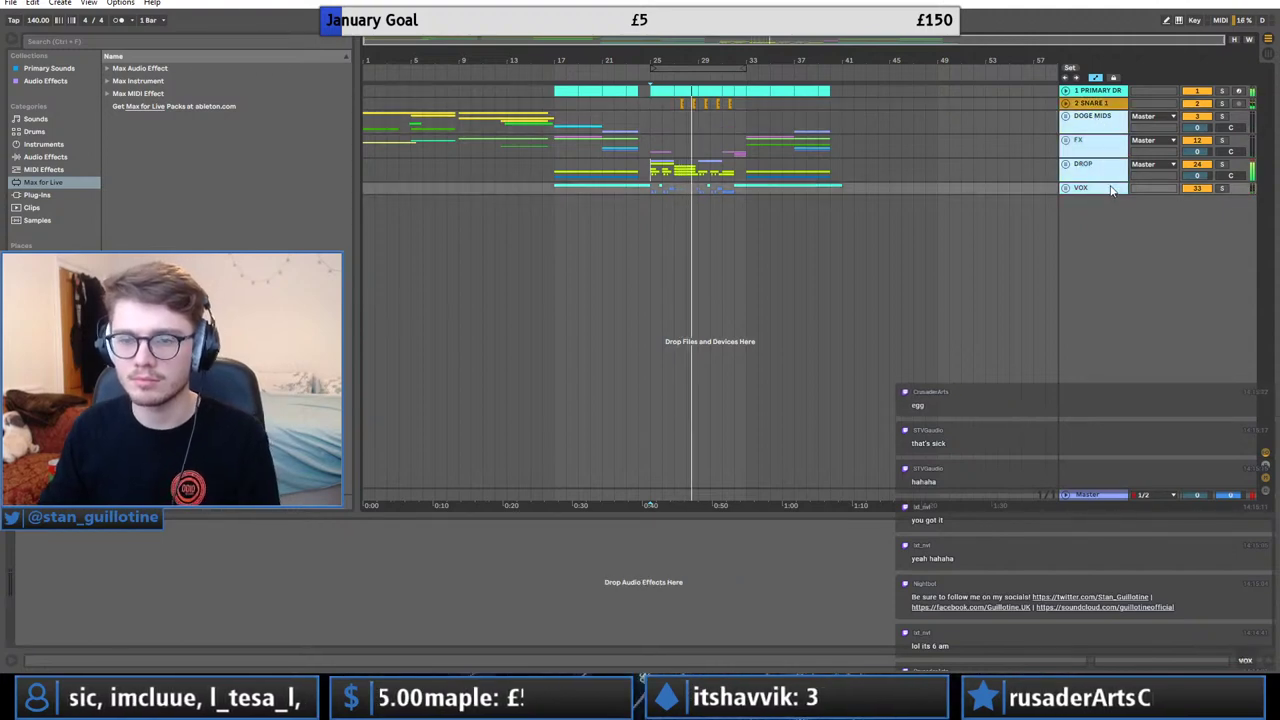
key(ctrl+g)
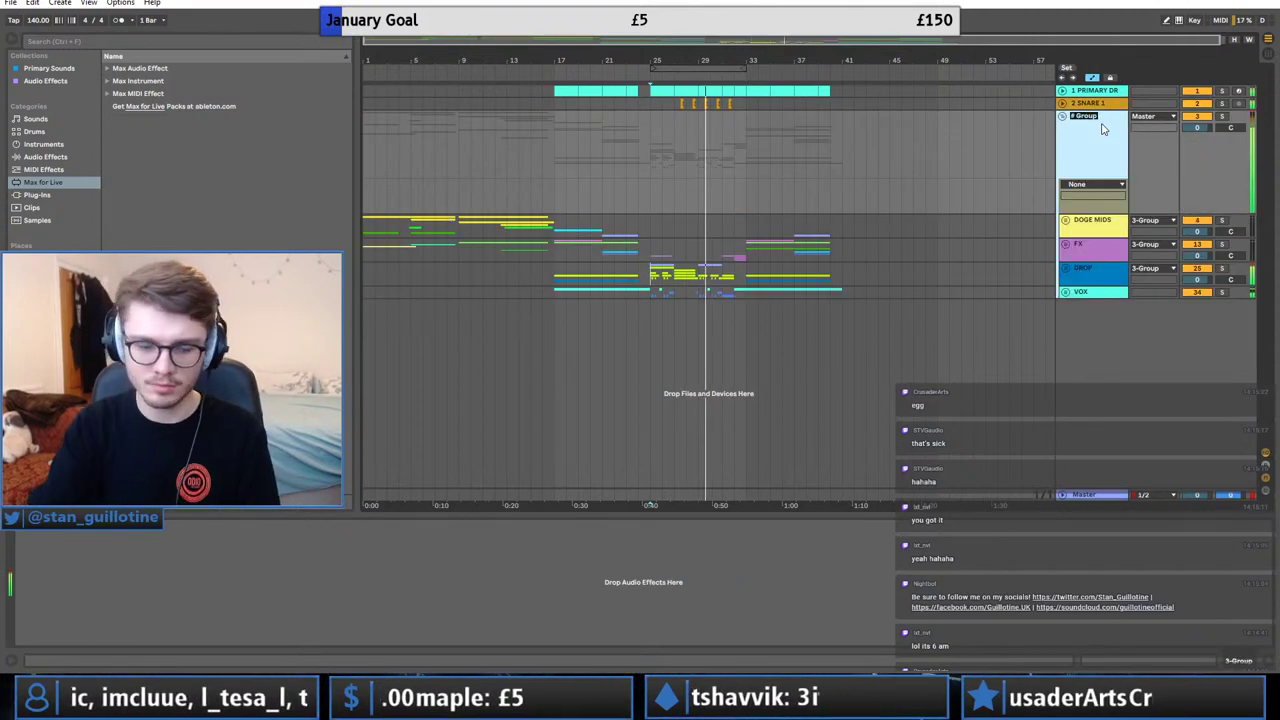
right_click(1103, 128)
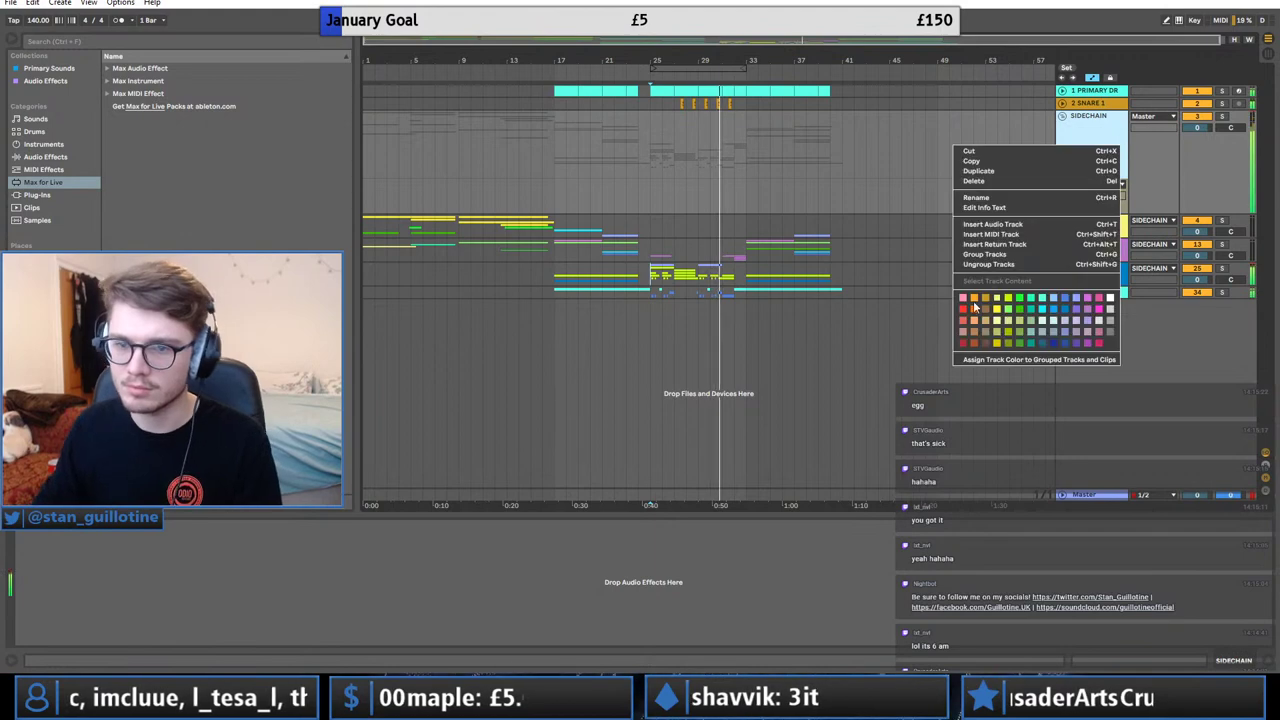
click(966, 300)
Insert a new MIDI track inside the SIDECHAIN group, above the DOGE MIDS group.
click(1062, 116)
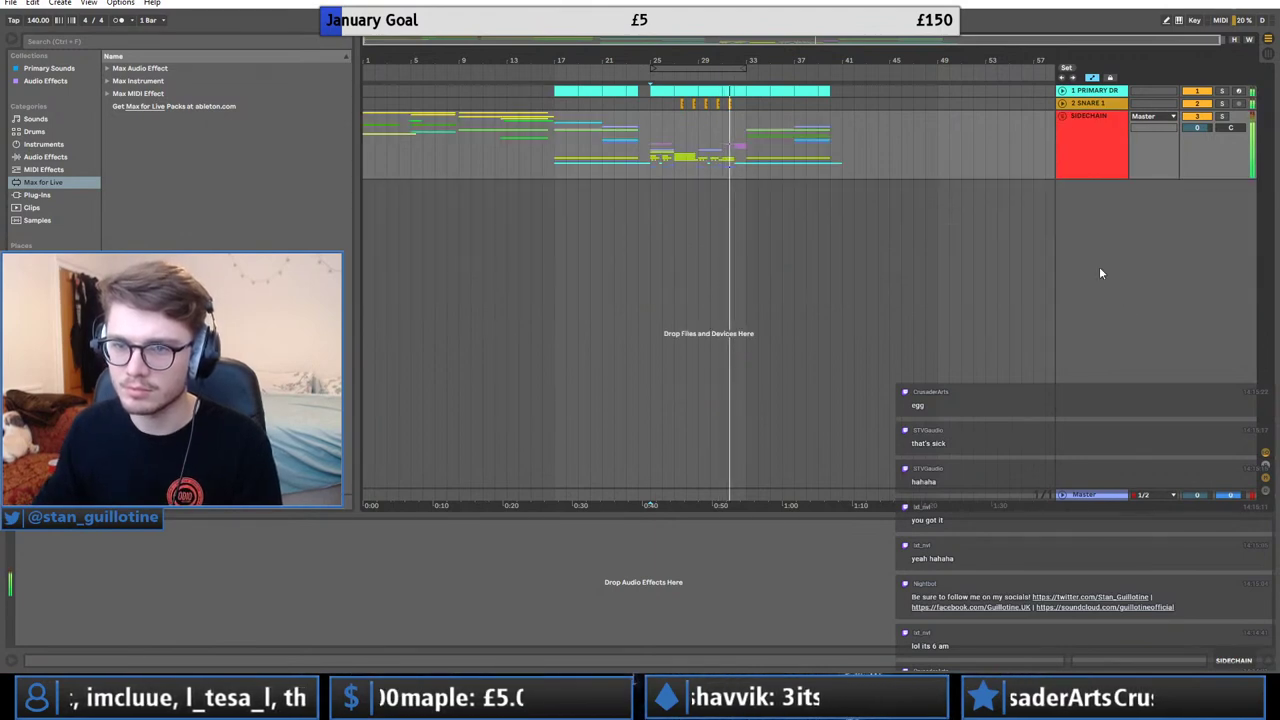
click(1064, 126)
click(1062, 116)
click(1105, 351)
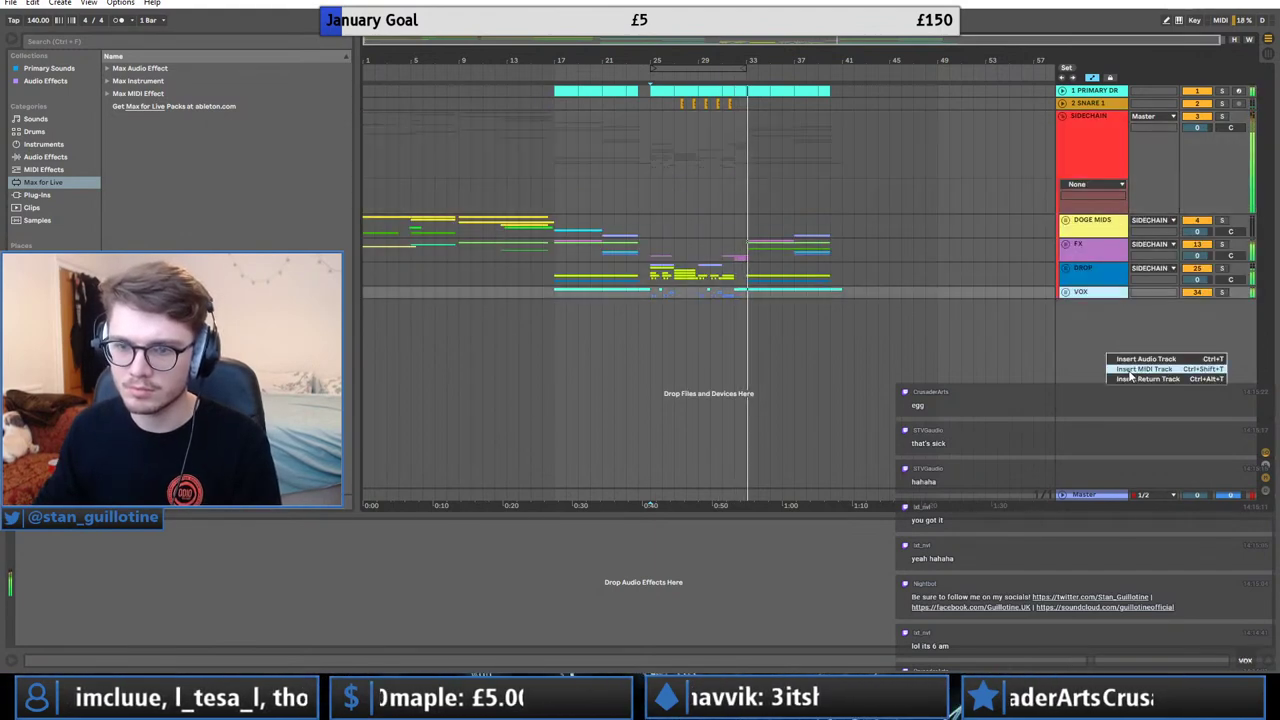
key(ctrl+shift+t)
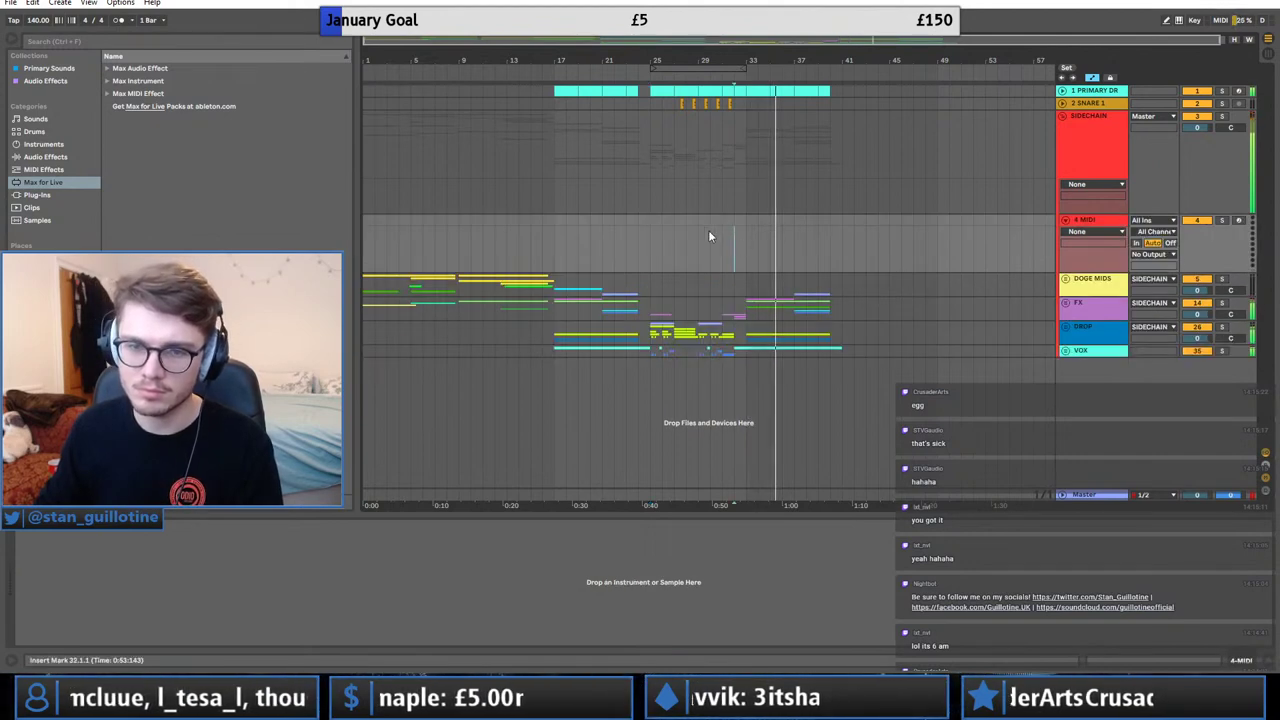
Play from bar 25 and bar 32, and unfold the VOX group to check its clips around bar 32.
click(657, 242)
key(Left)
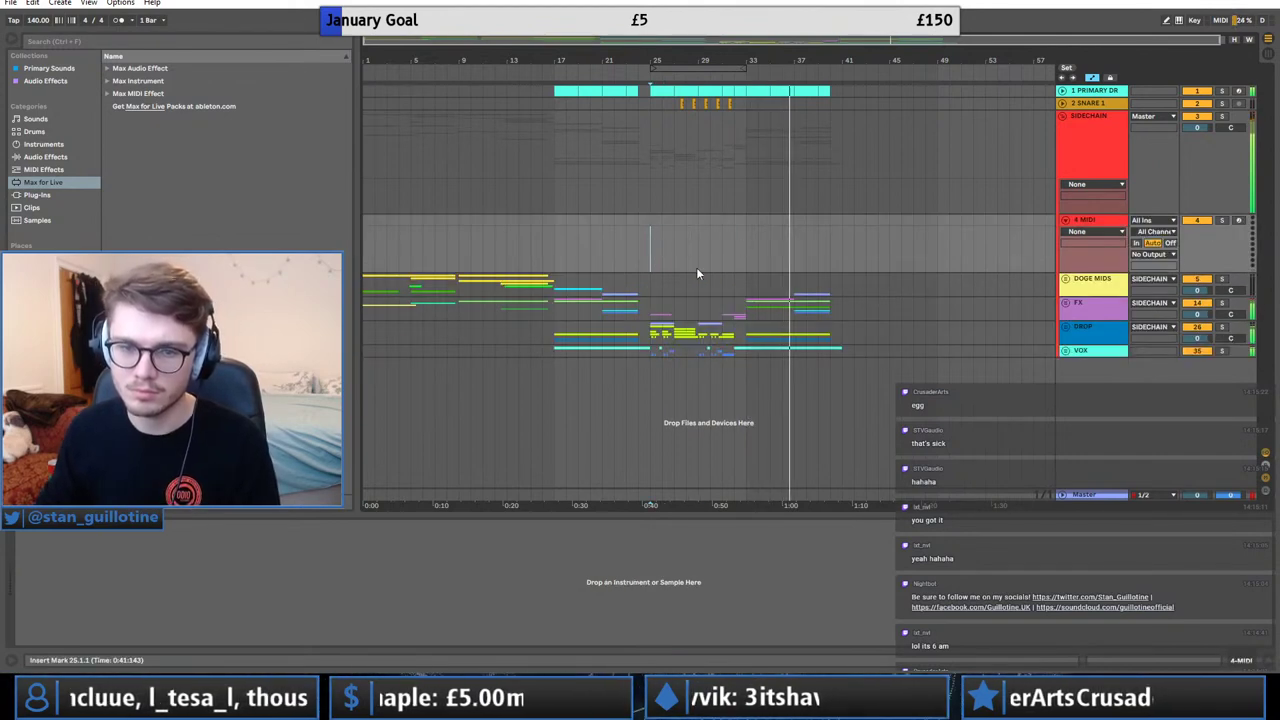
click(733, 349)
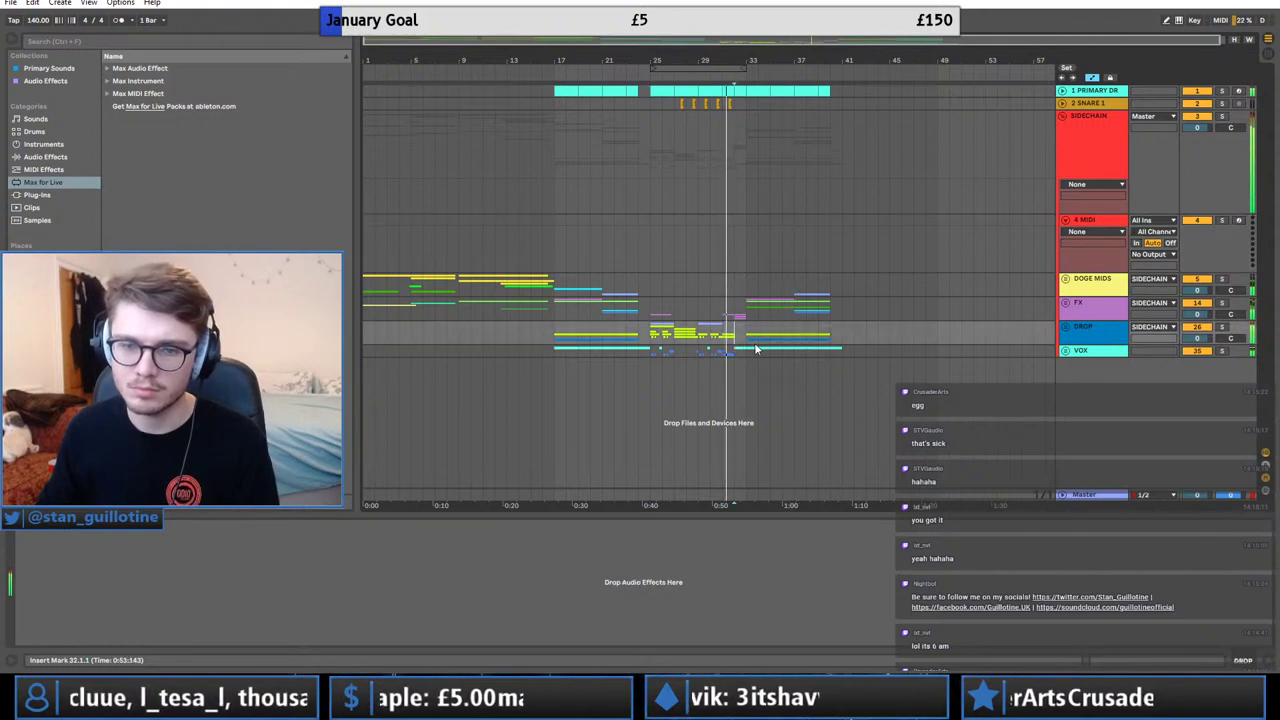
click(1065, 350)
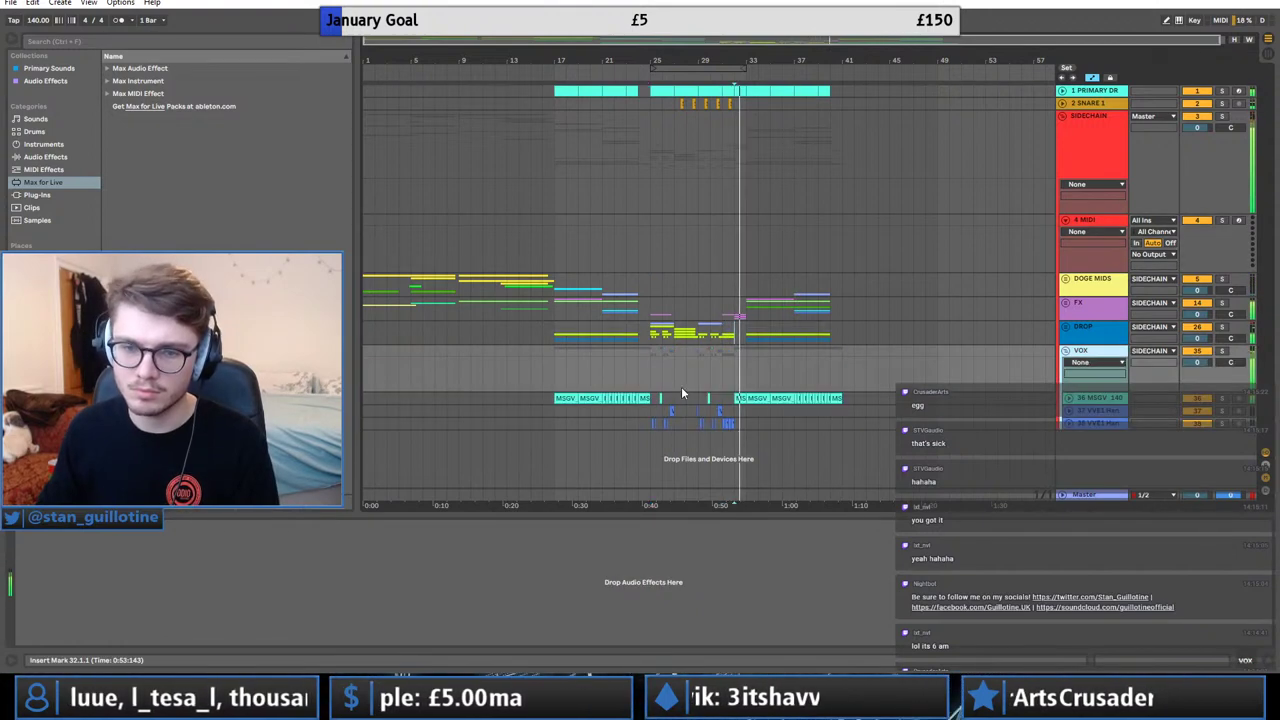
click(737, 399)
click(738, 362)
key(space)
key(space)
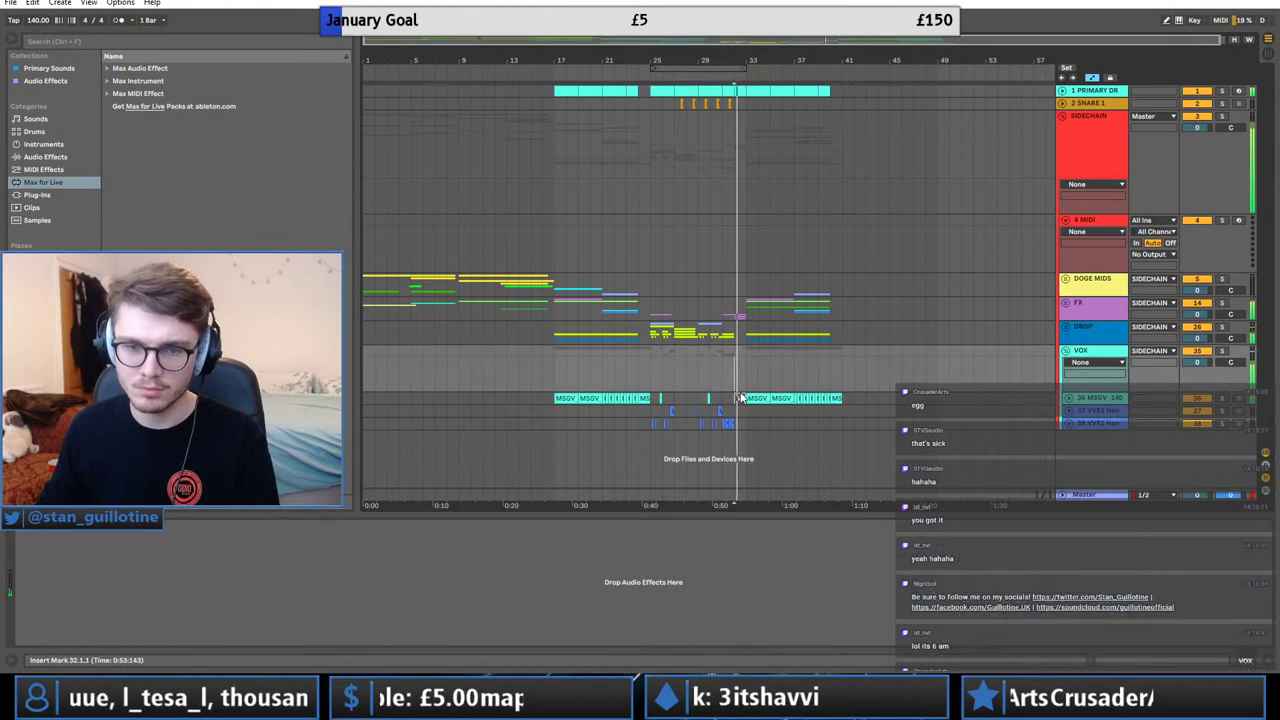
Delete the vocal audio between bars 32 and 33 on the 36 MSGV_140 track.
click(738, 398)
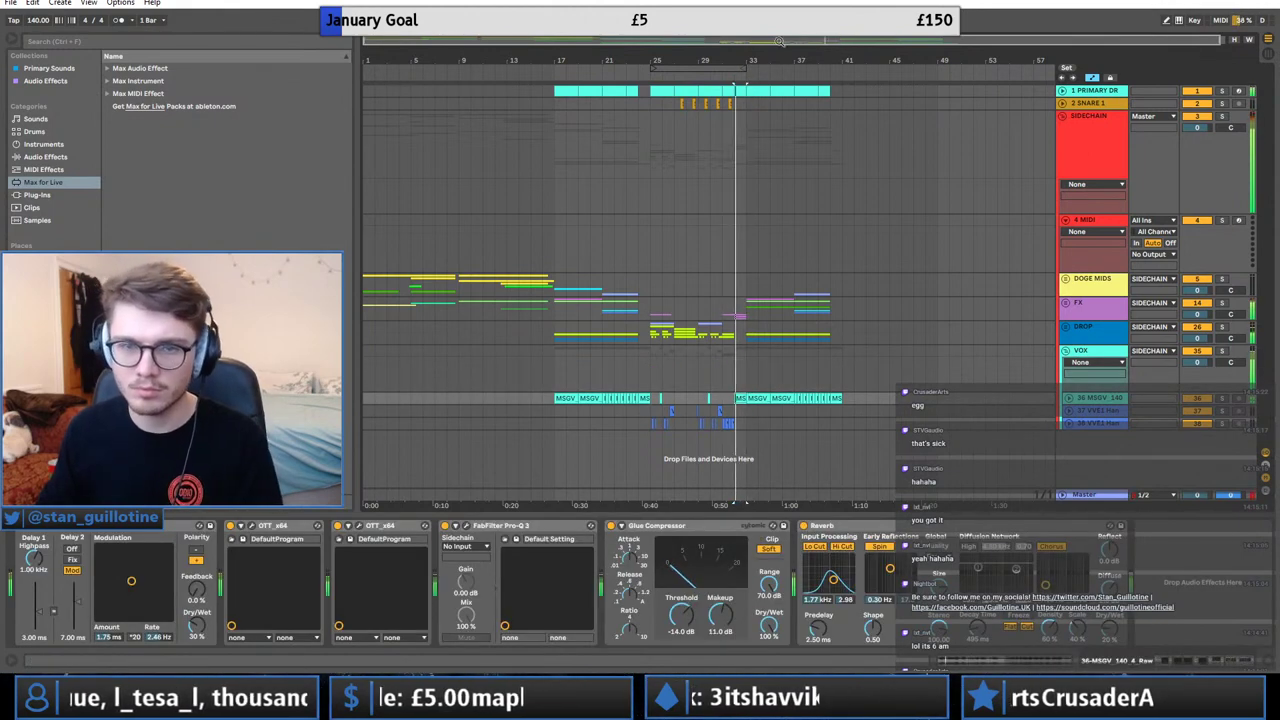
drag(781, 42, 783, 105)
click(1068, 398)
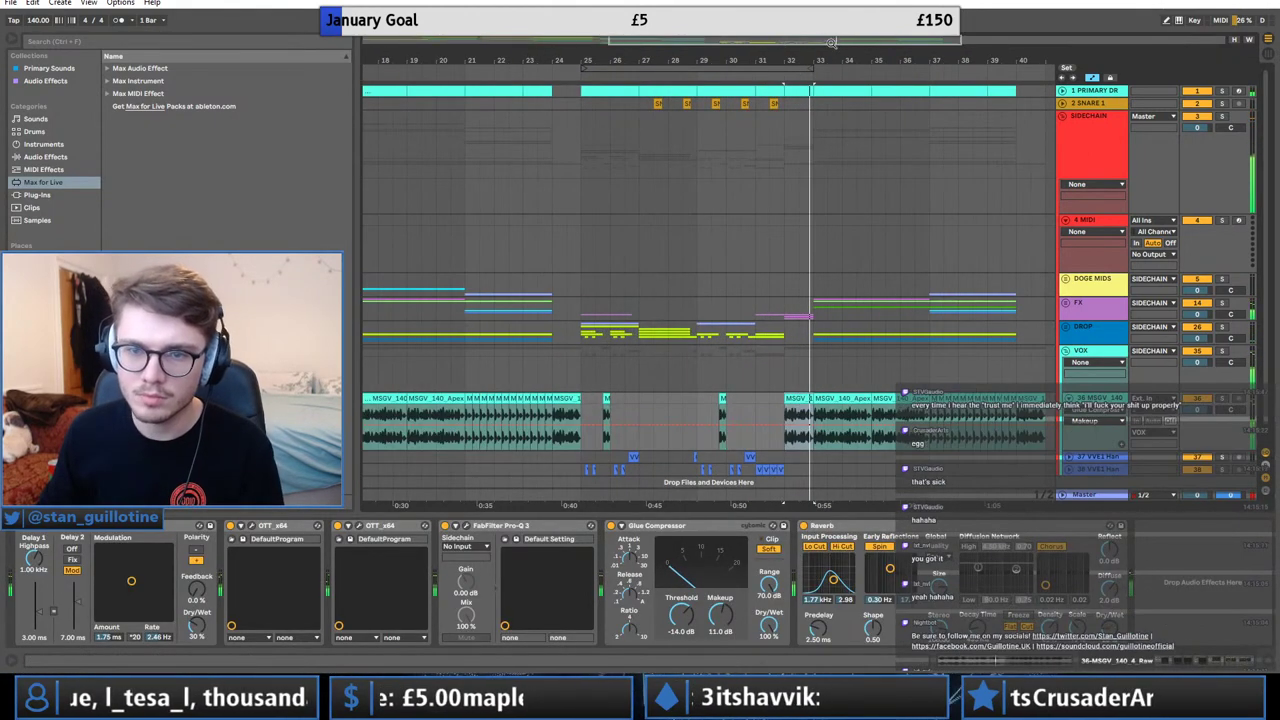
drag(829, 42, 828, 232)
key(Delete)
Copy the first two sixteenths of the vocal at bar 33, repeat the slice from 32.3.1 up to bar 33, and play it.
click(877, 412)
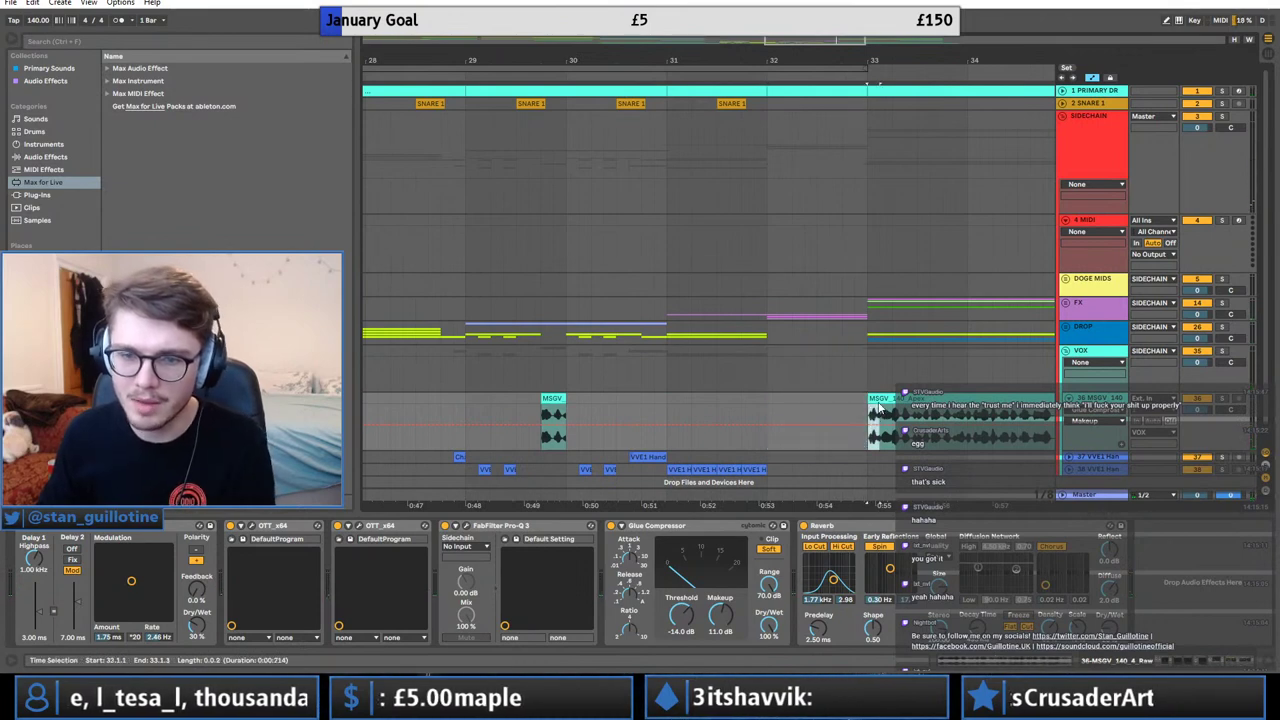
click(822, 401)
key(ctrl+v)
click(825, 398)
key(space)
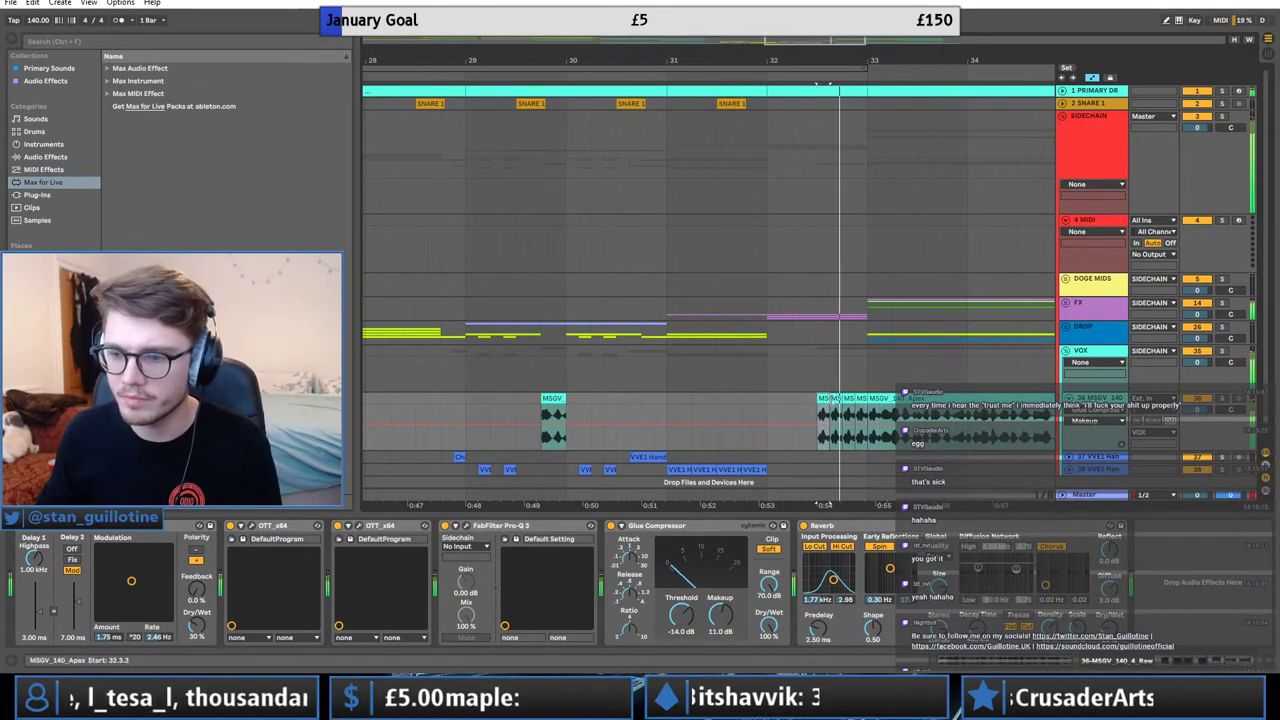
key(space)
key(space)
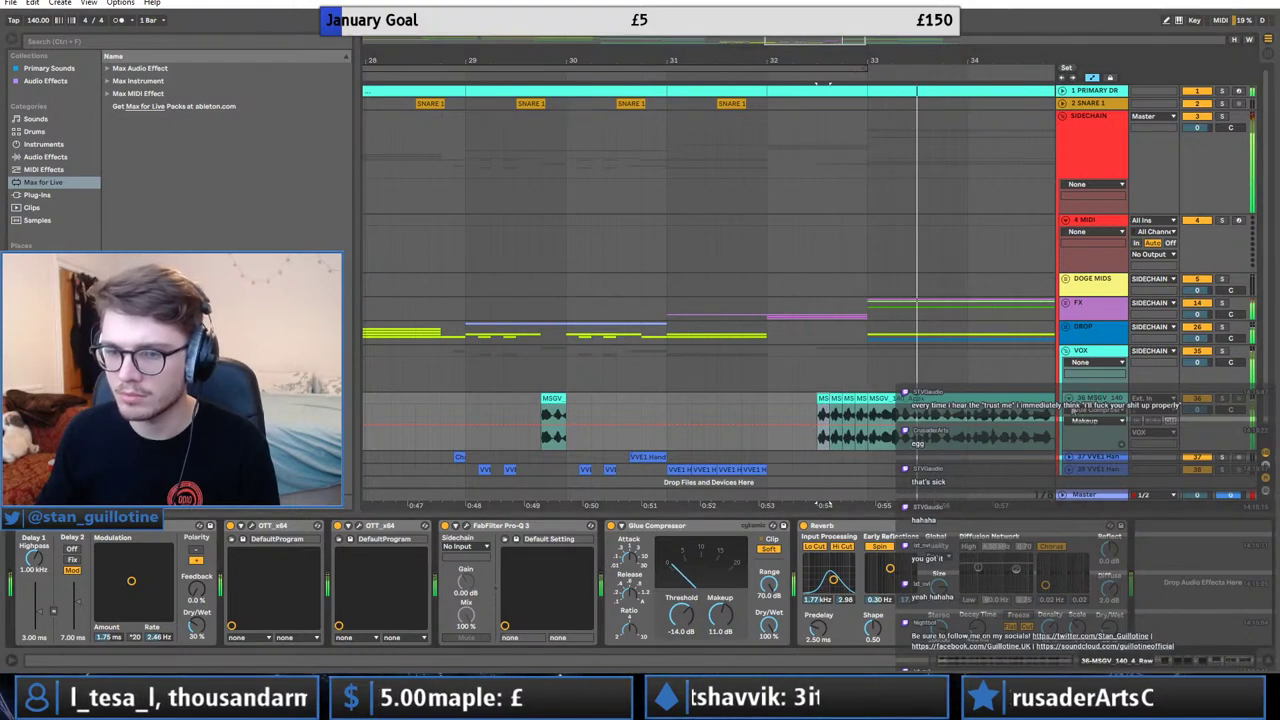
click(1066, 398)
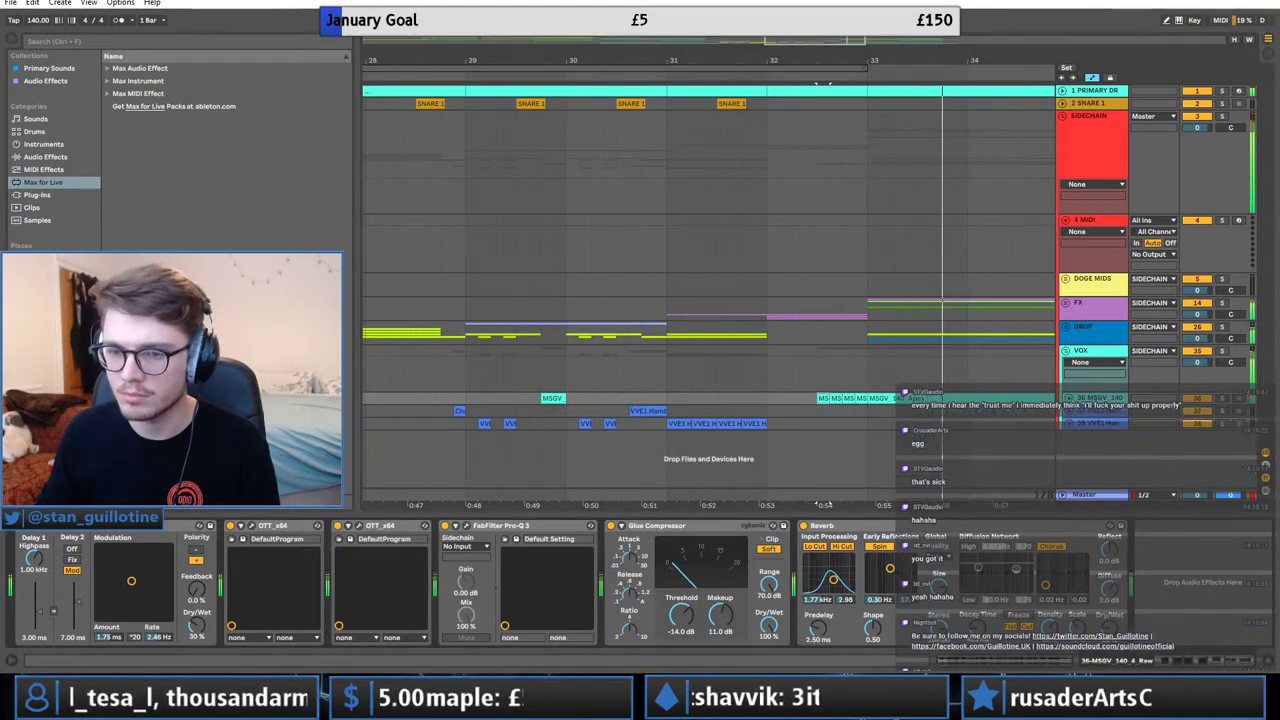
Add an Auto Filter before the Reverb on the 36 MSGV_140 track and automate its frequency rising from 32.3.1 to bar 33.
click(44, 157)
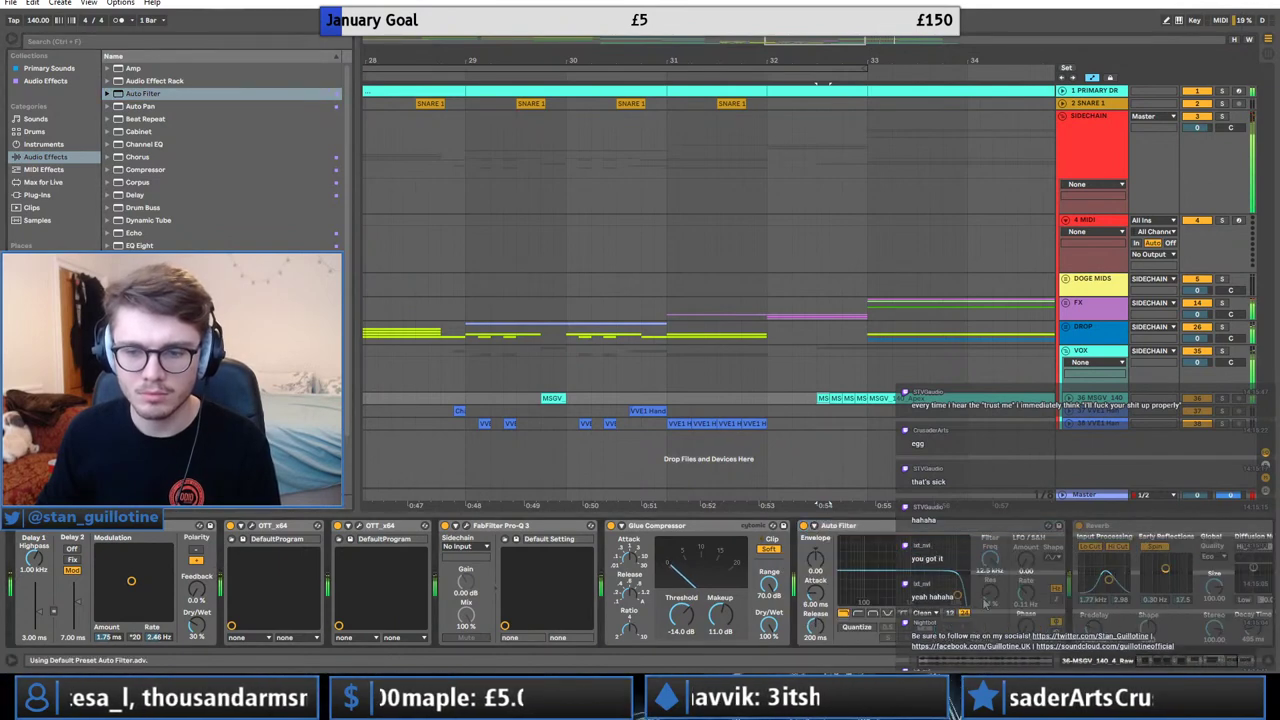
drag(984, 564, 983, 557)
right_click(983, 557)
click(1008, 564)
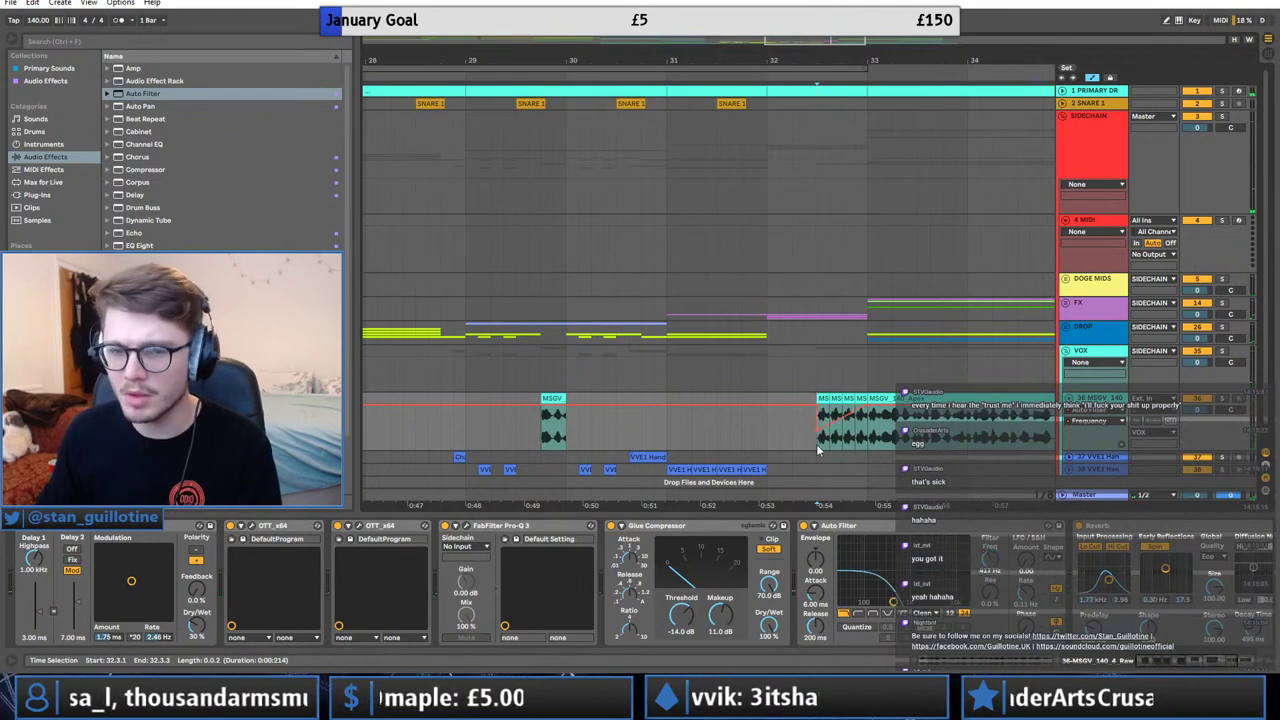
Play the transition from bar 32 and rename the MIDI track in the SIDECHAIN group as TRIGGER.
click(760, 325)
click(770, 326)
click(768, 310)
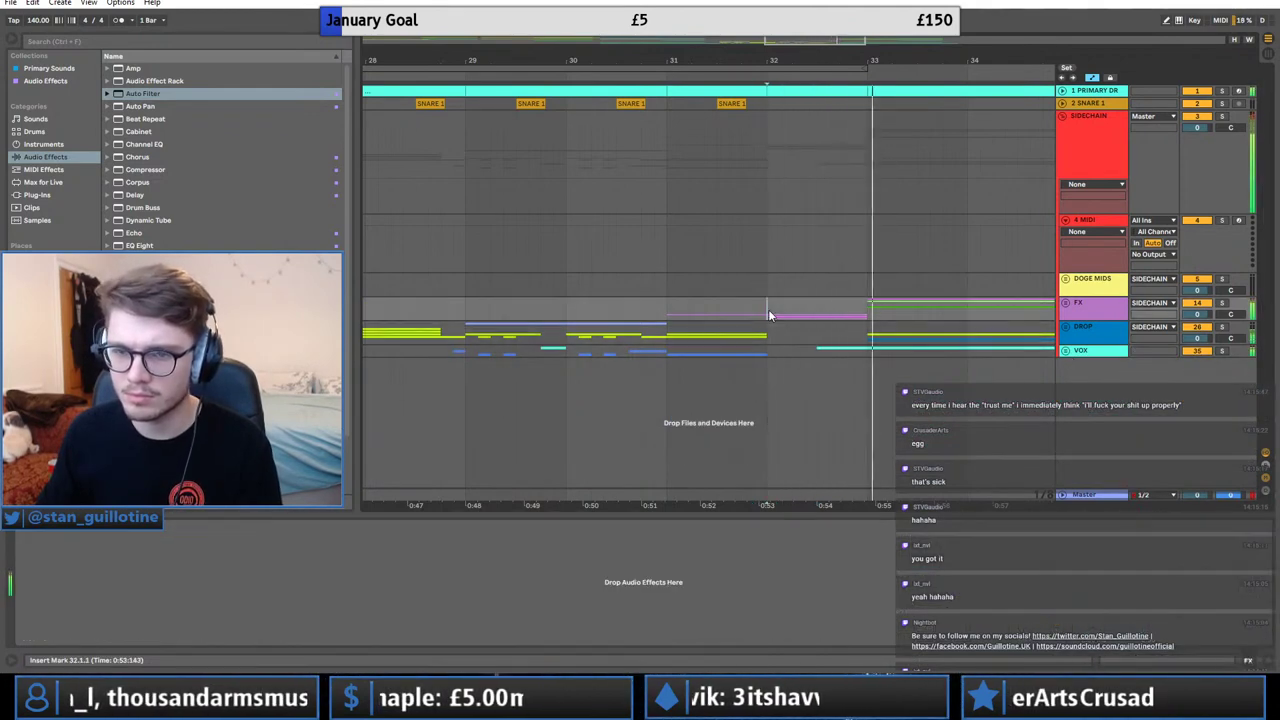
click(1092, 224)
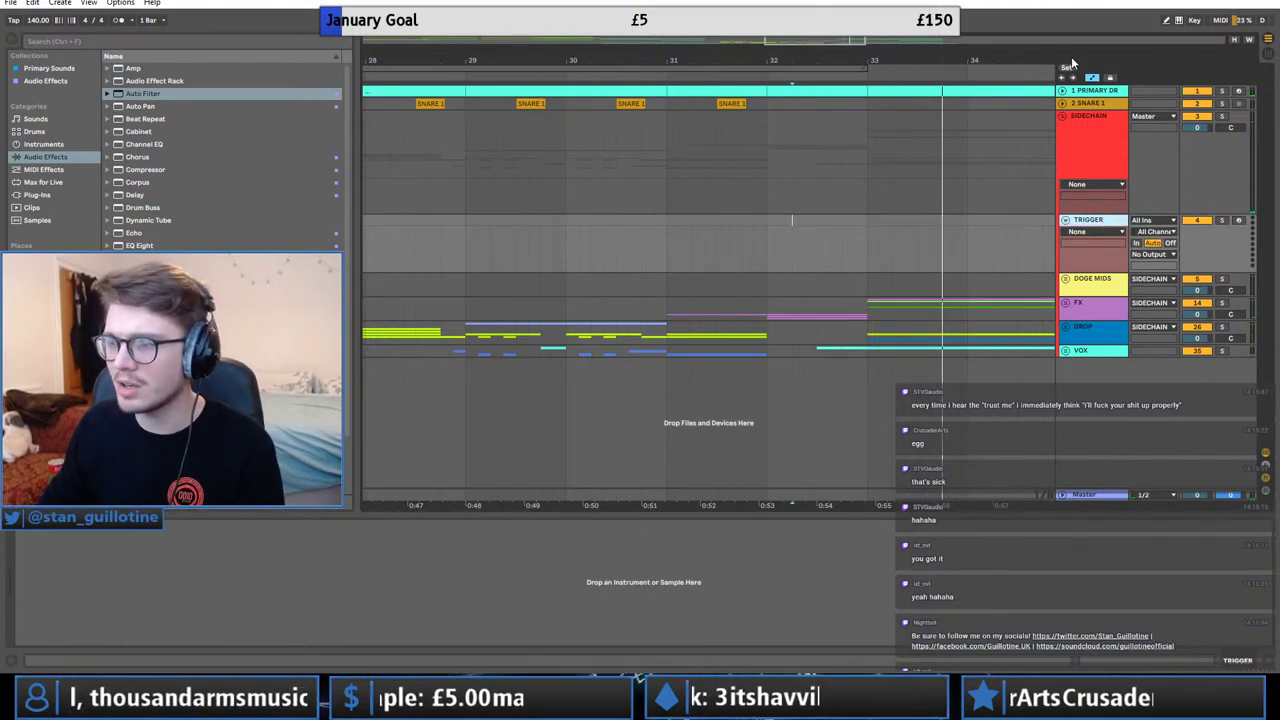
Insert an empty MIDI clip on the TRIGGER track from bar 25 to bar 29.
drag(846, 45, 840, 10)
click(1066, 91)
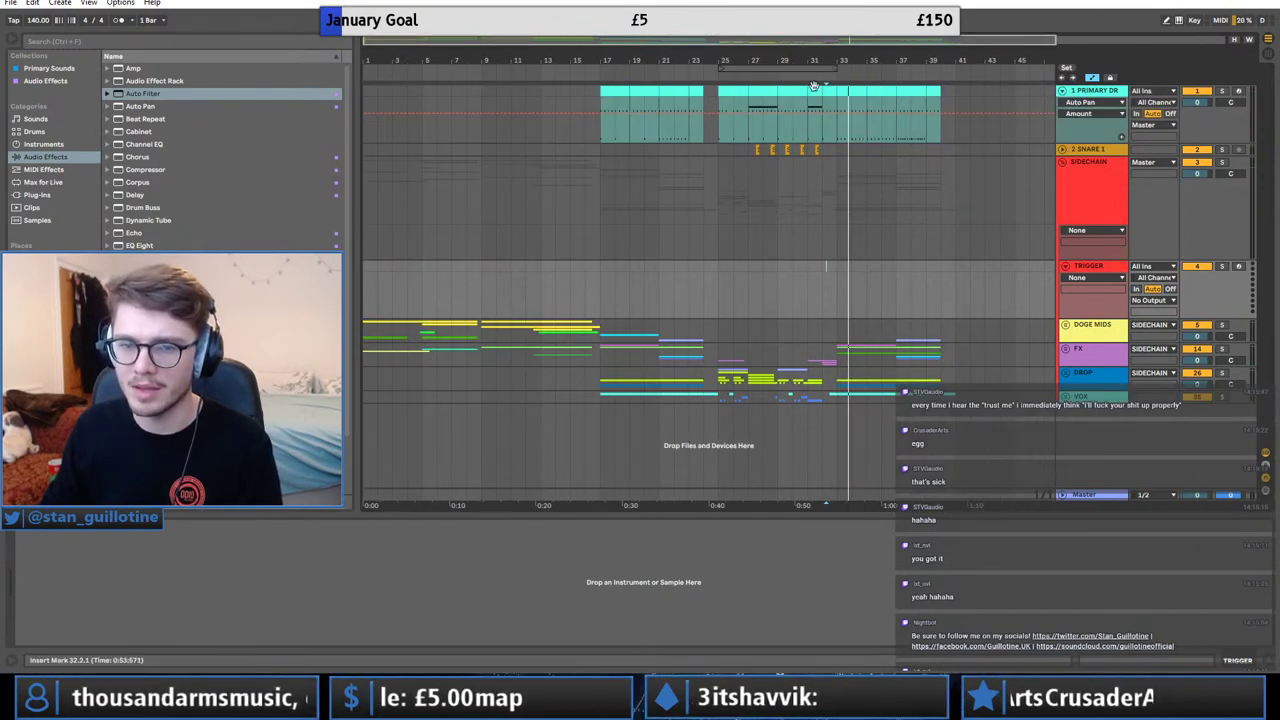
drag(762, 44, 818, 273)
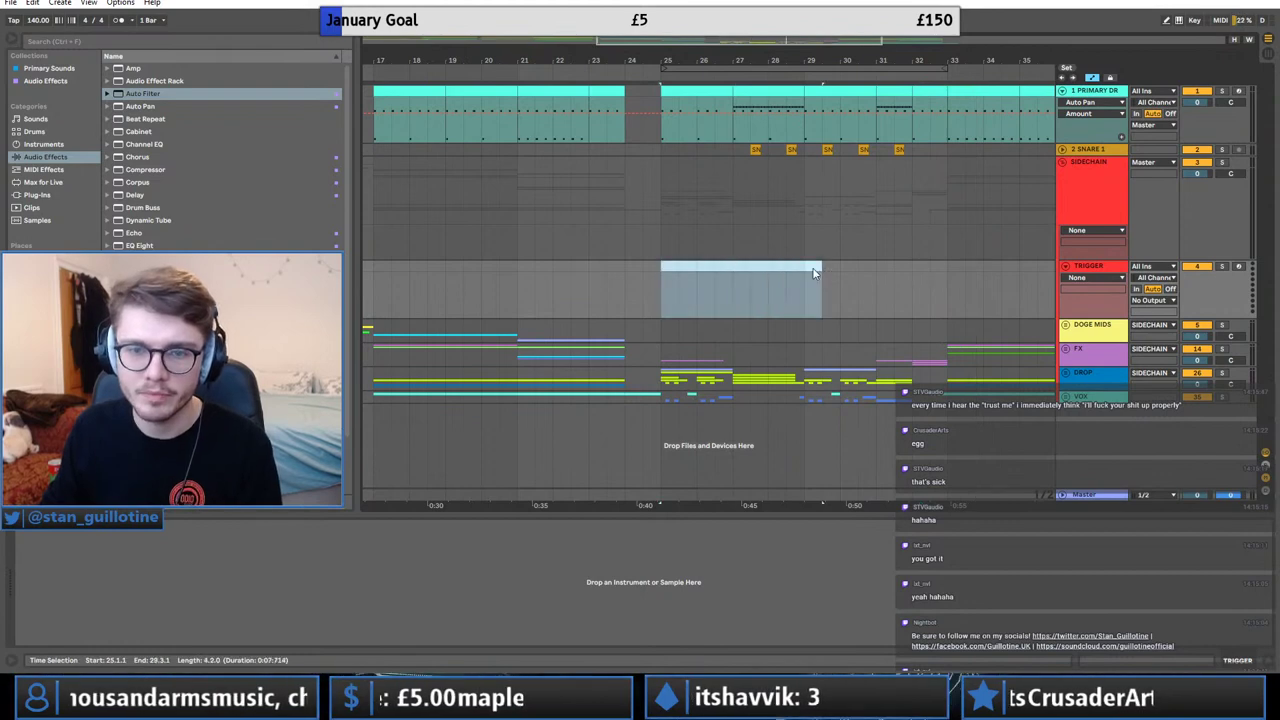
right_click(818, 273)
click(850, 420)
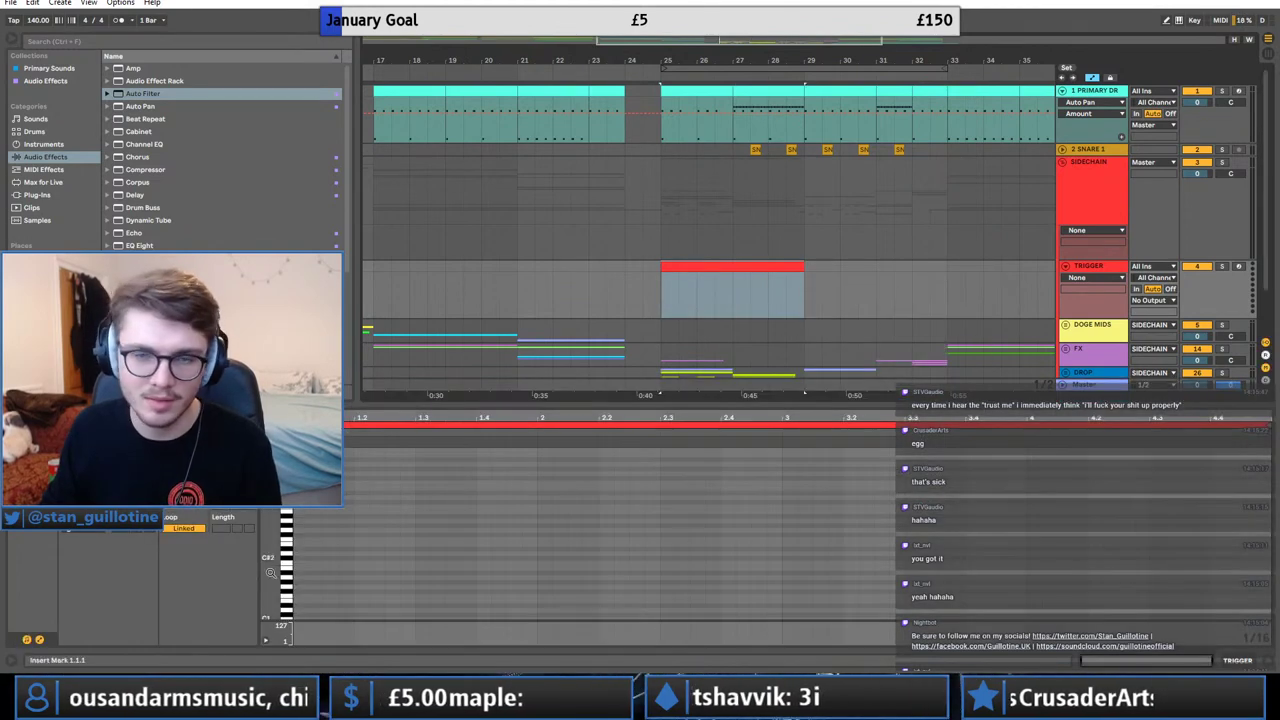
Add C3 notes every two beats throughout the trigger clip and extend the clip to bar 33.
click(308, 511)
click(422, 506)
click(544, 506)
click(667, 506)
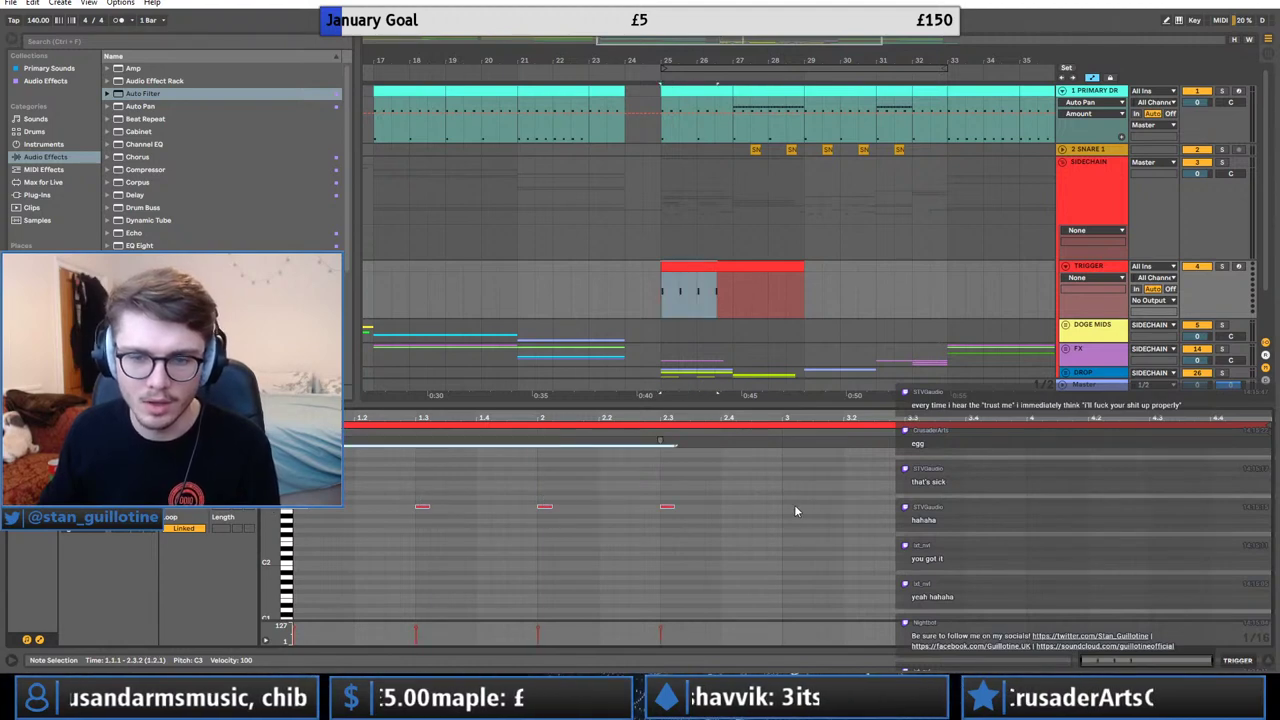
click(797, 506)
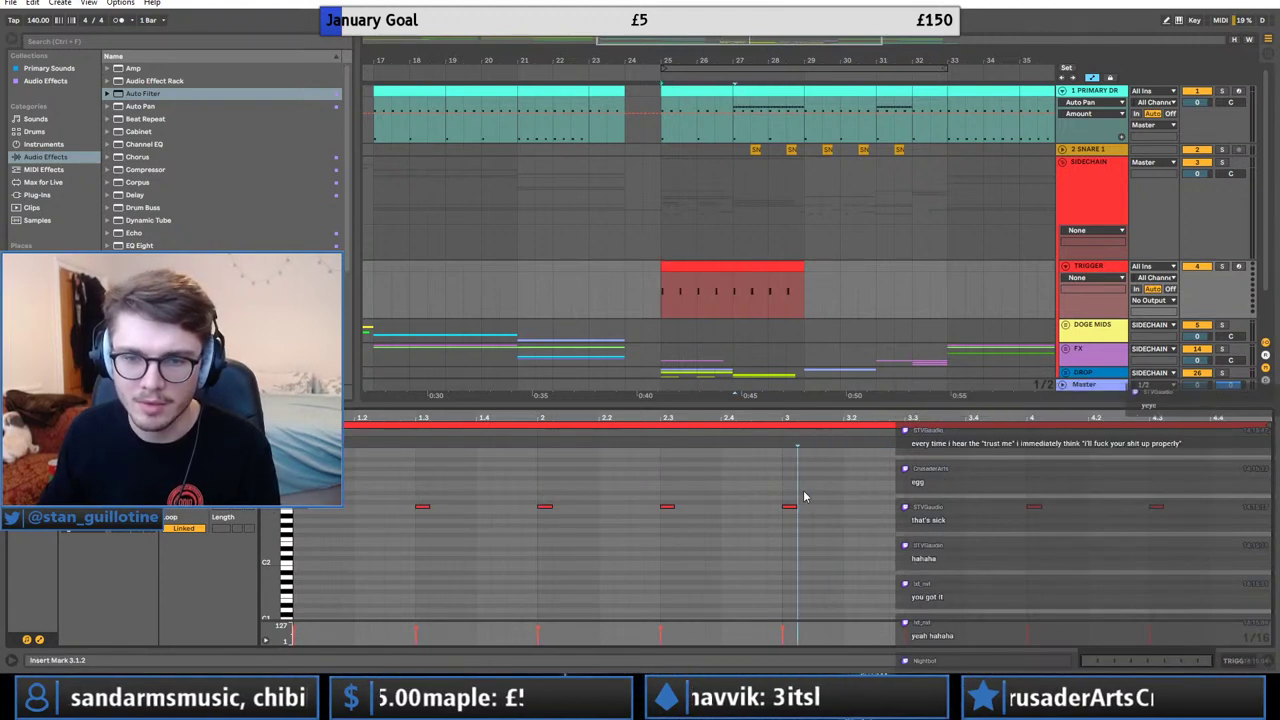
drag(800, 268, 944, 266)
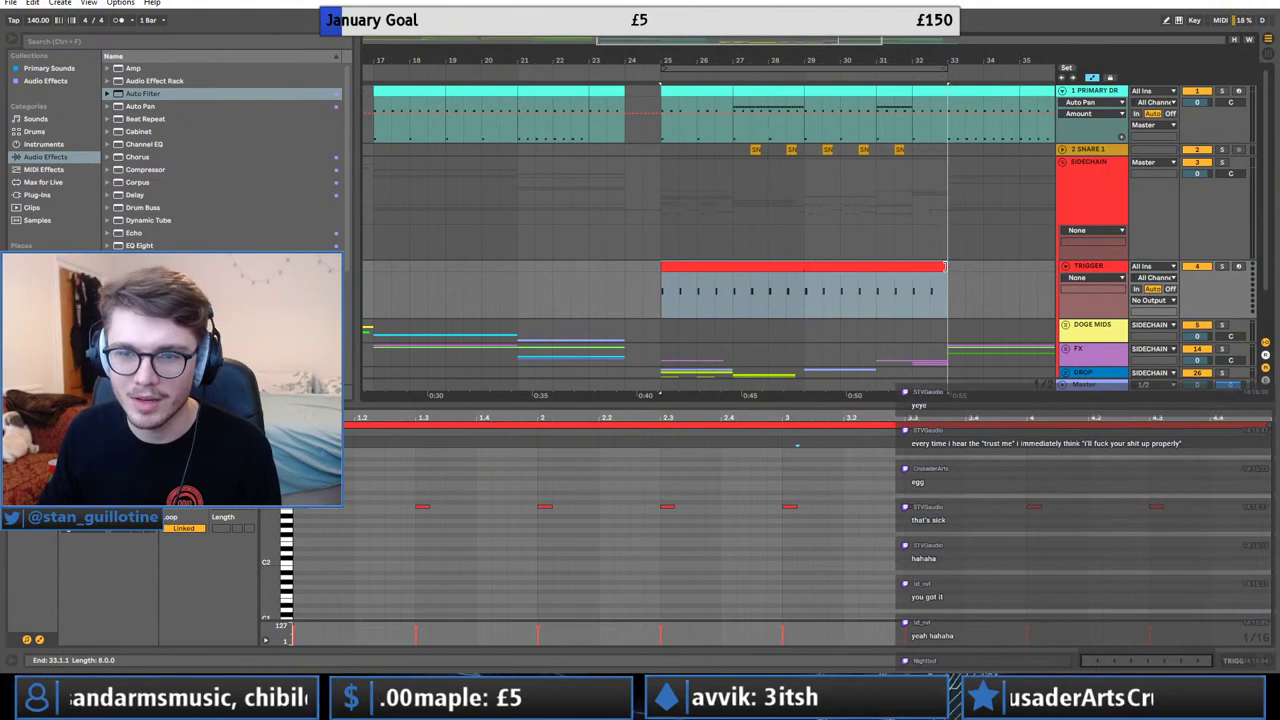
key(minus)
key(minus)
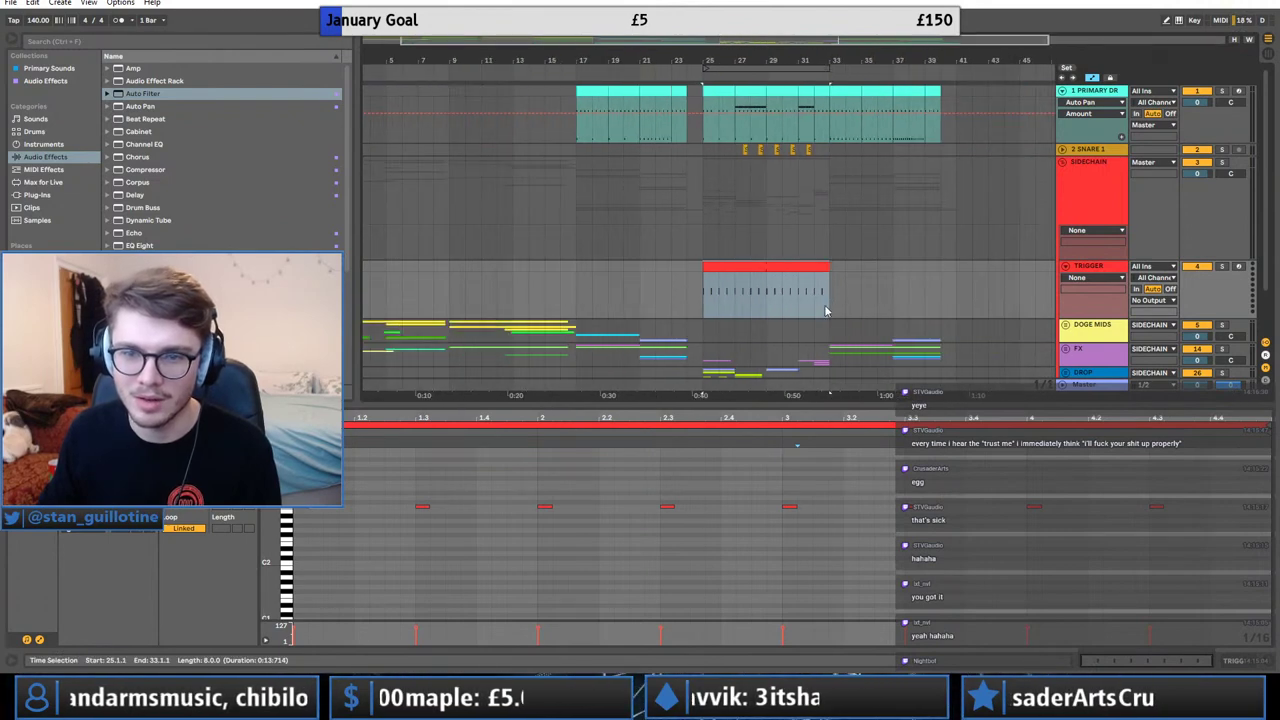
Delete the C3 notes at 1.3 and 2.3 in the trigger clip starting at bar 25.
click(1101, 268)
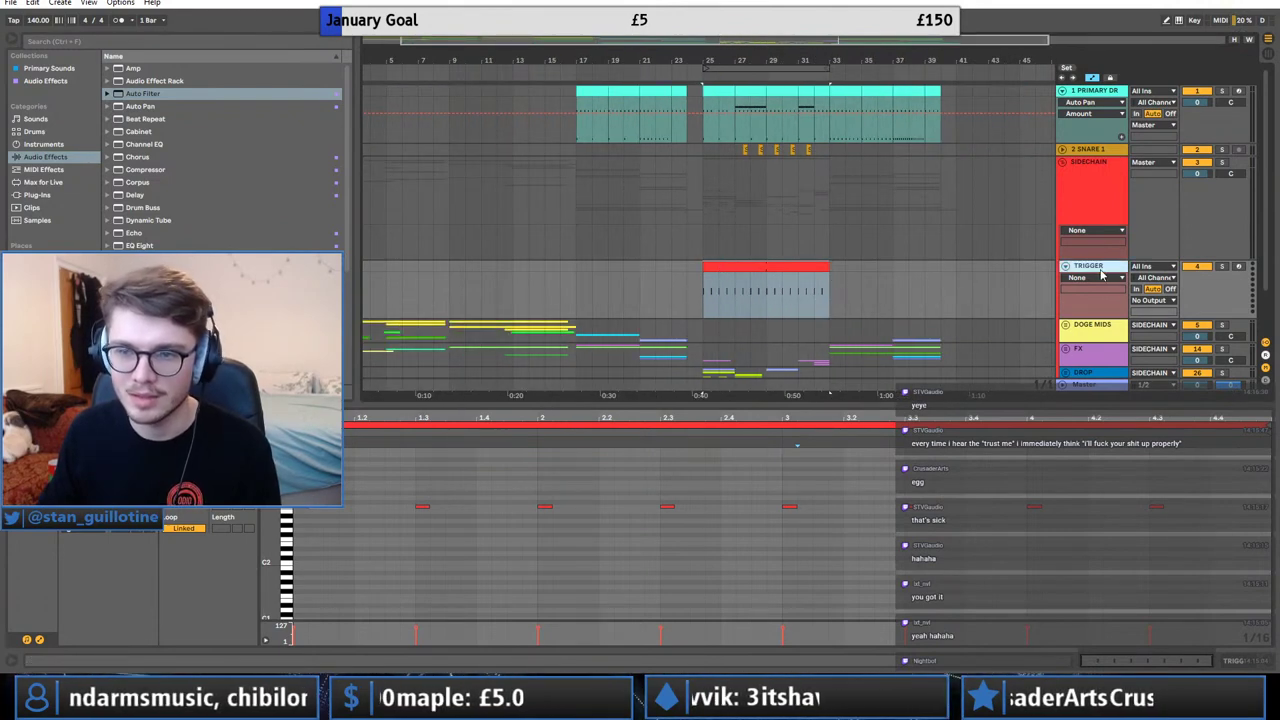
double_click(734, 266)
click(771, 318)
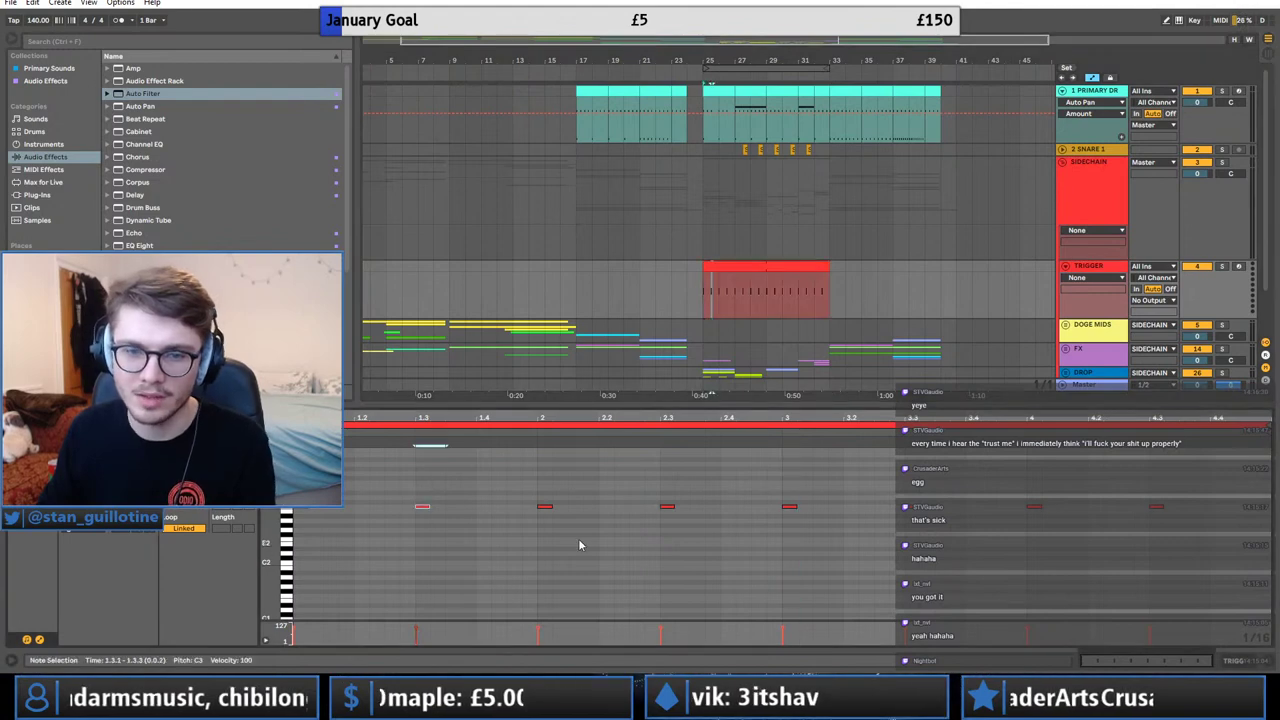
click(746, 265)
click(423, 507)
key(Delete)
click(666, 508)
click(702, 302)
Load the VolumeShaper4 plug-in on the SIDECHAIN group.
click(1117, 205)
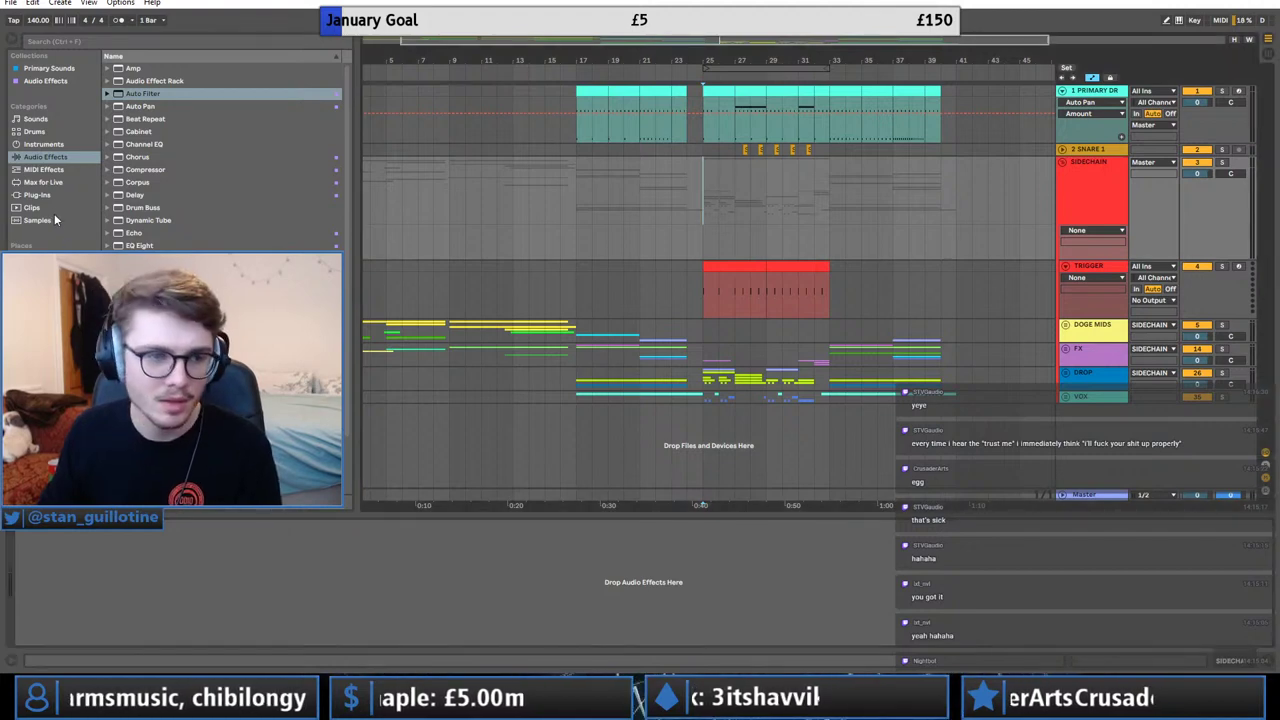
click(43, 182)
click(37, 194)
double_click(150, 347)
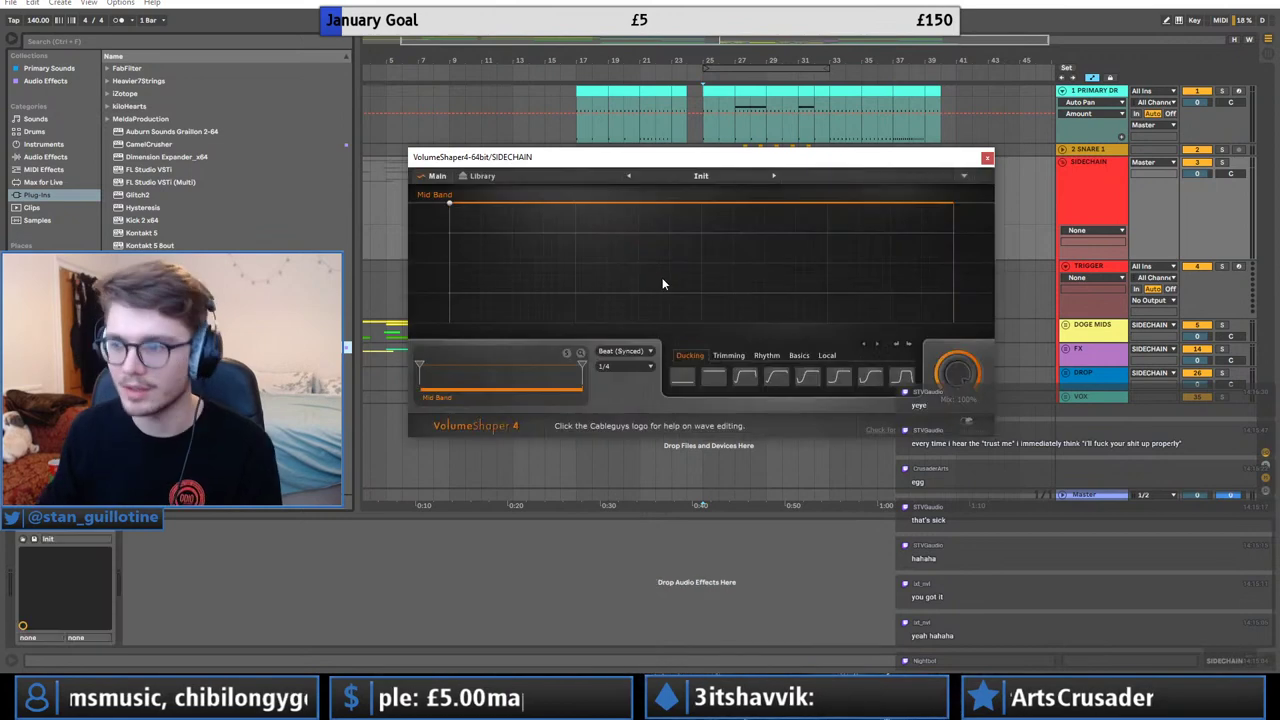
Shape the volume curve to hold at zero from the start, bend up to full level before the first quarter, and stay full.
click(576, 203)
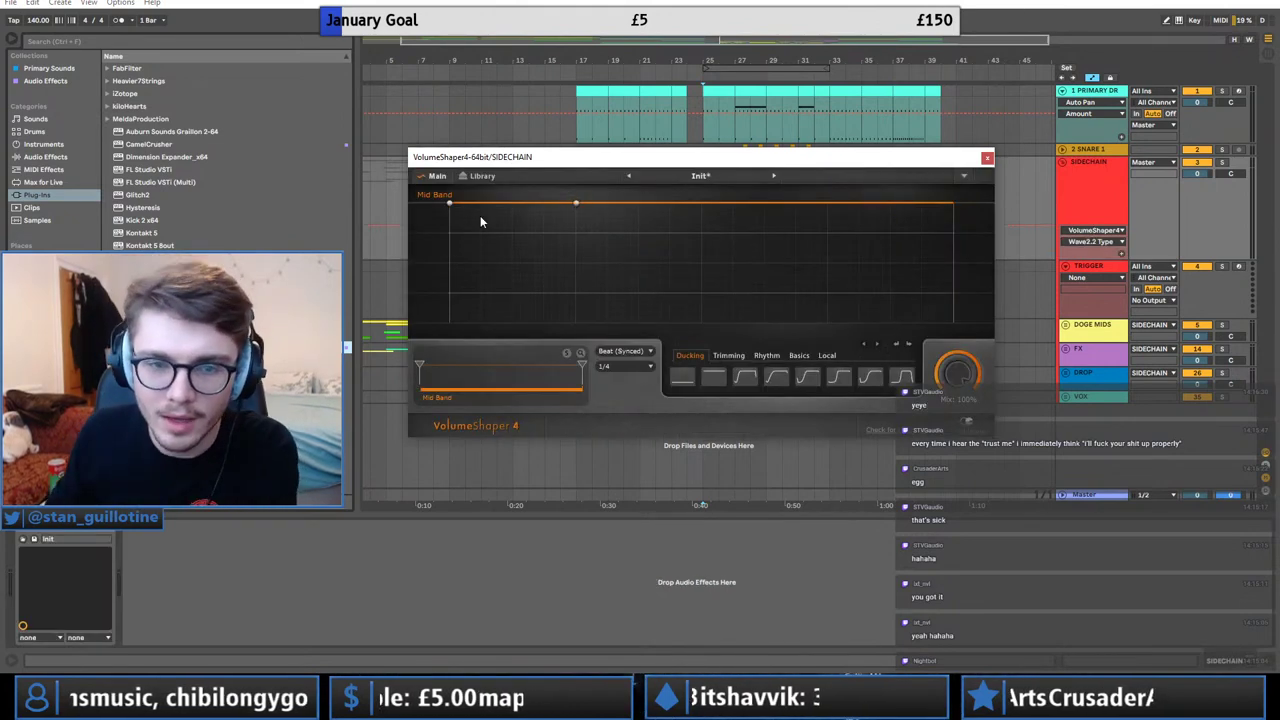
drag(449, 203, 494, 322)
click(484, 294)
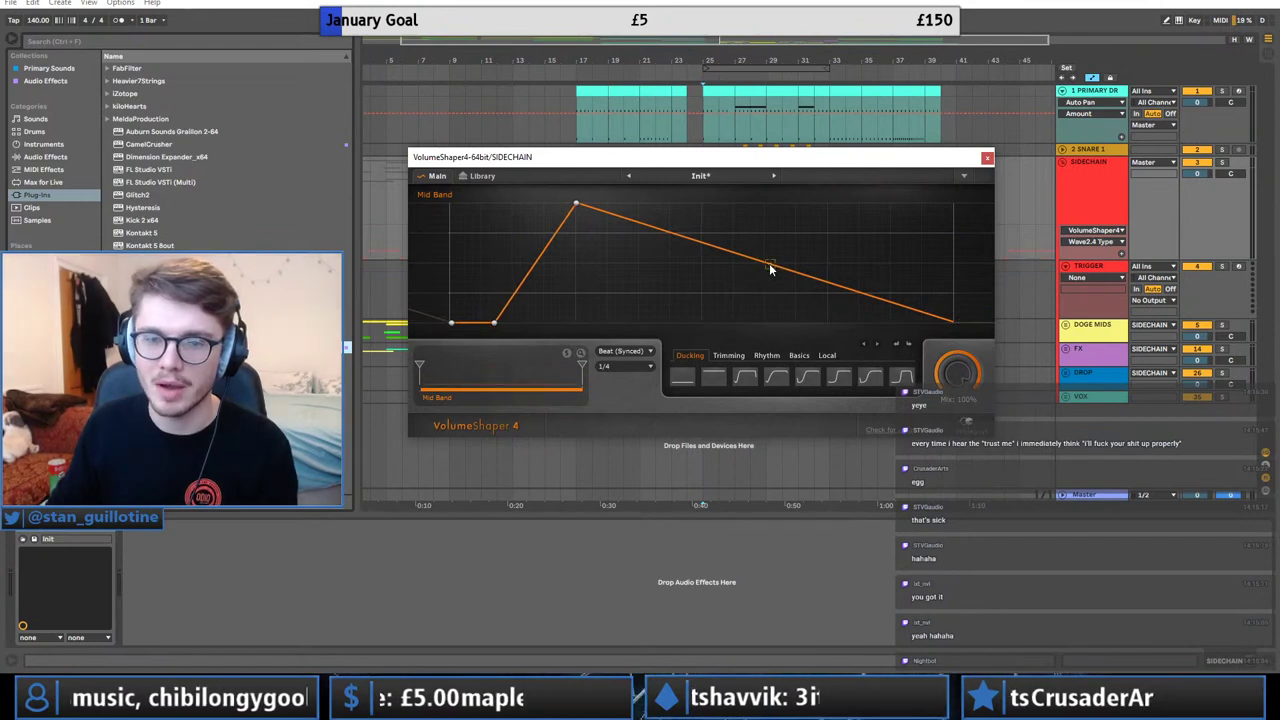
drag(769, 265, 953, 203)
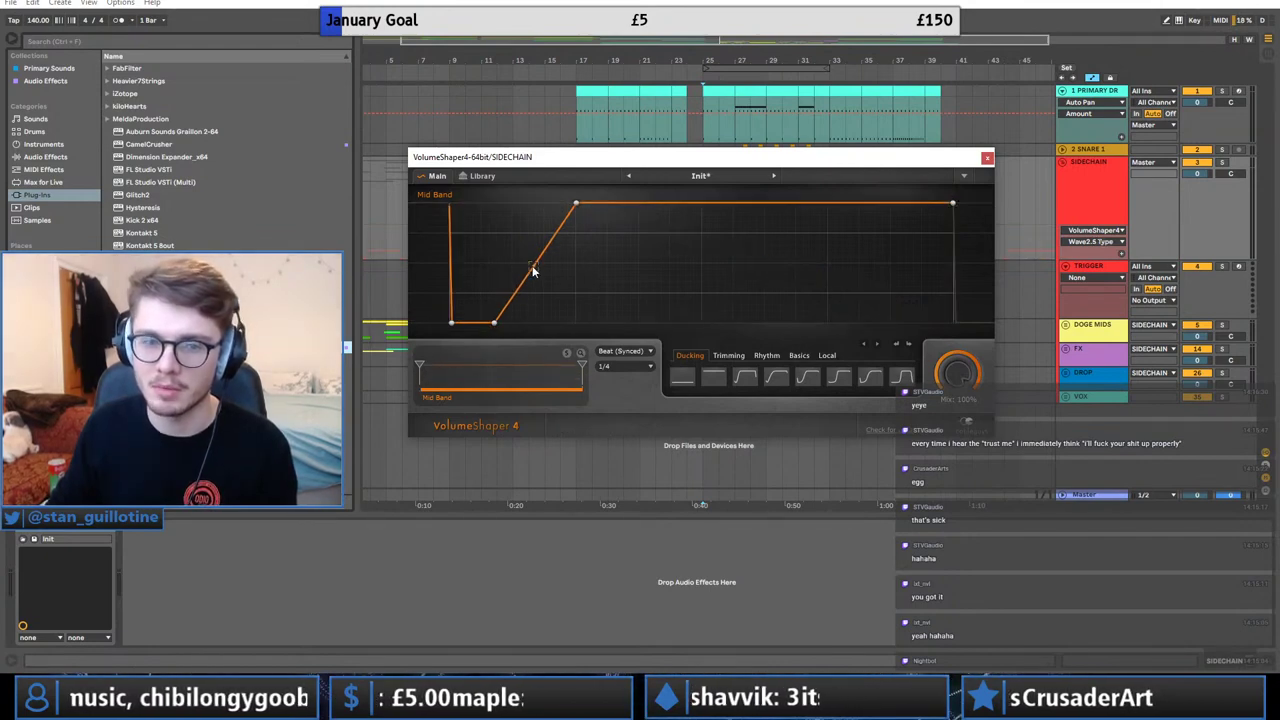
drag(535, 280, 531, 287)
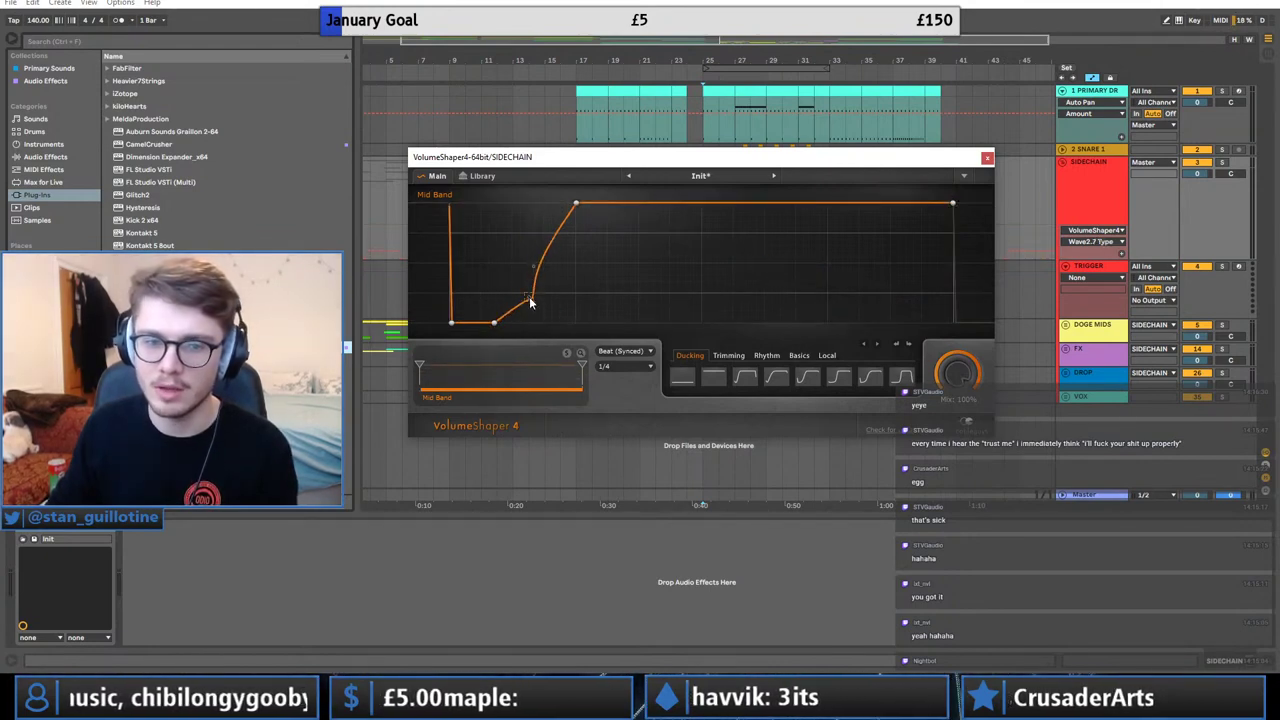
drag(534, 266, 552, 319)
drag(576, 204, 569, 203)
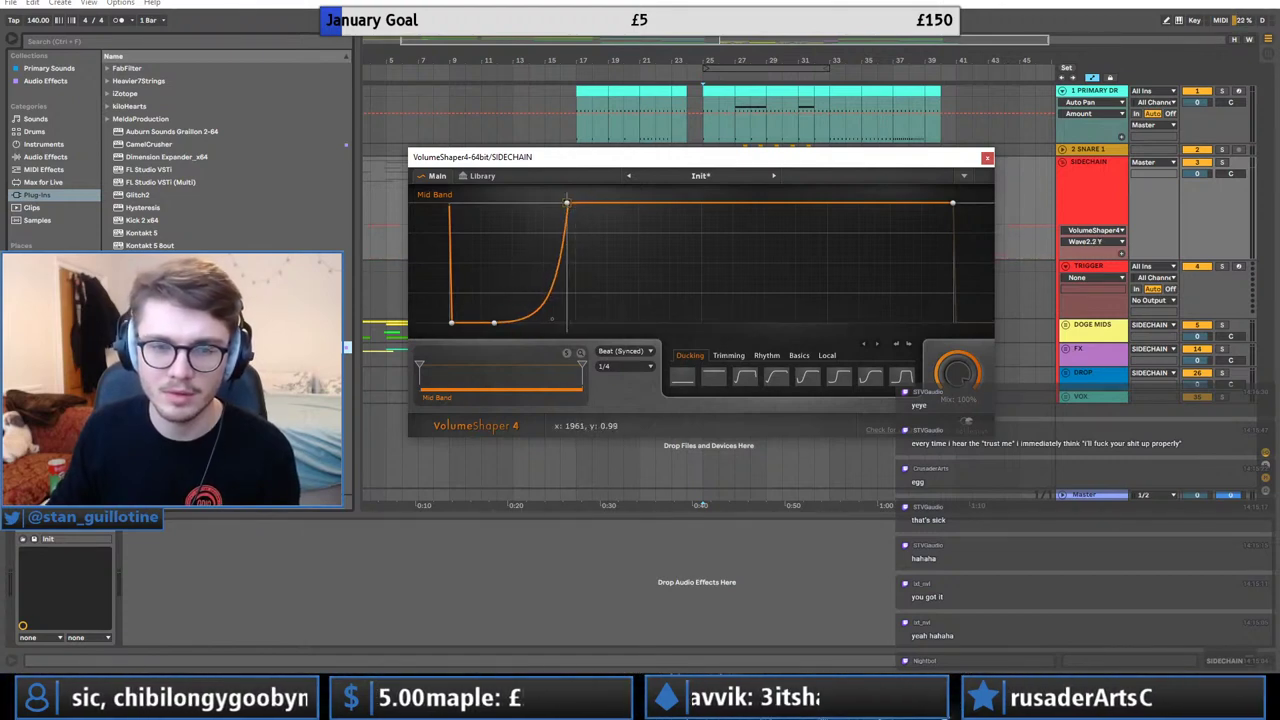
drag(451, 323, 449, 323)
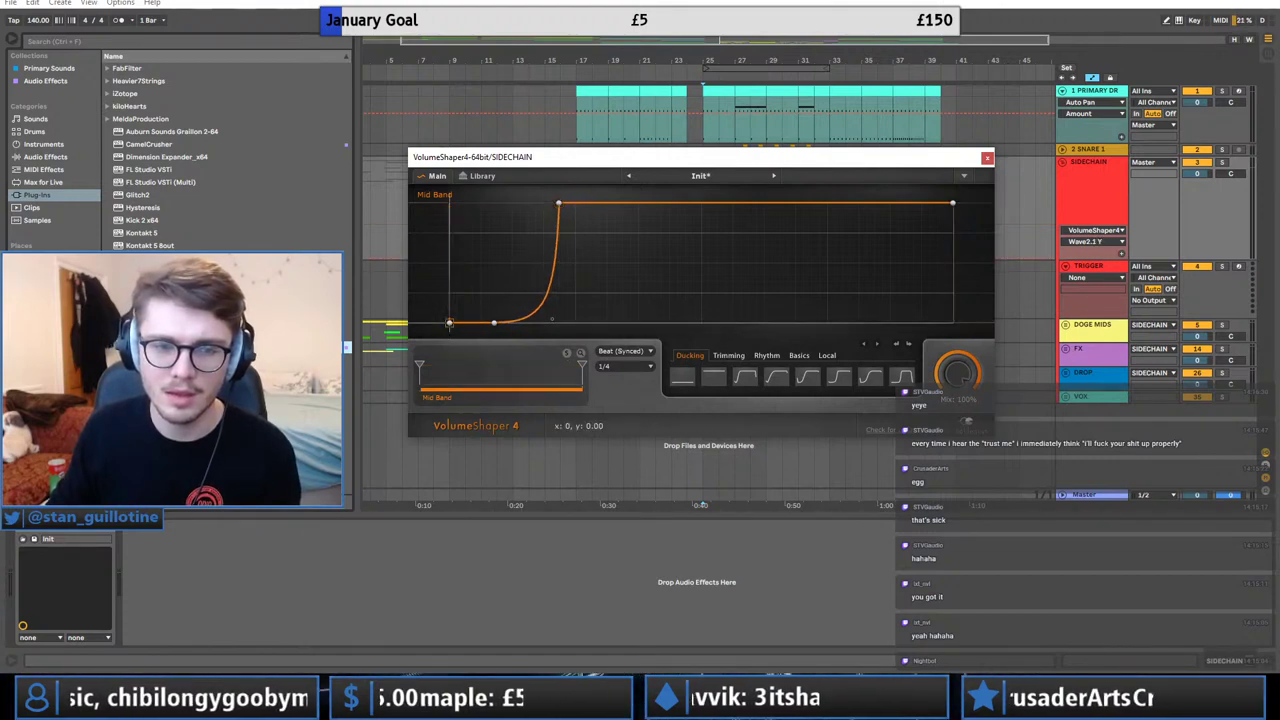
Set VolumeShaper to Beat (1-Shot) and route the TRIGGER track's MIDI output to VolumeShaper on the SIDECHAIN group.
click(621, 352)
click(630, 486)
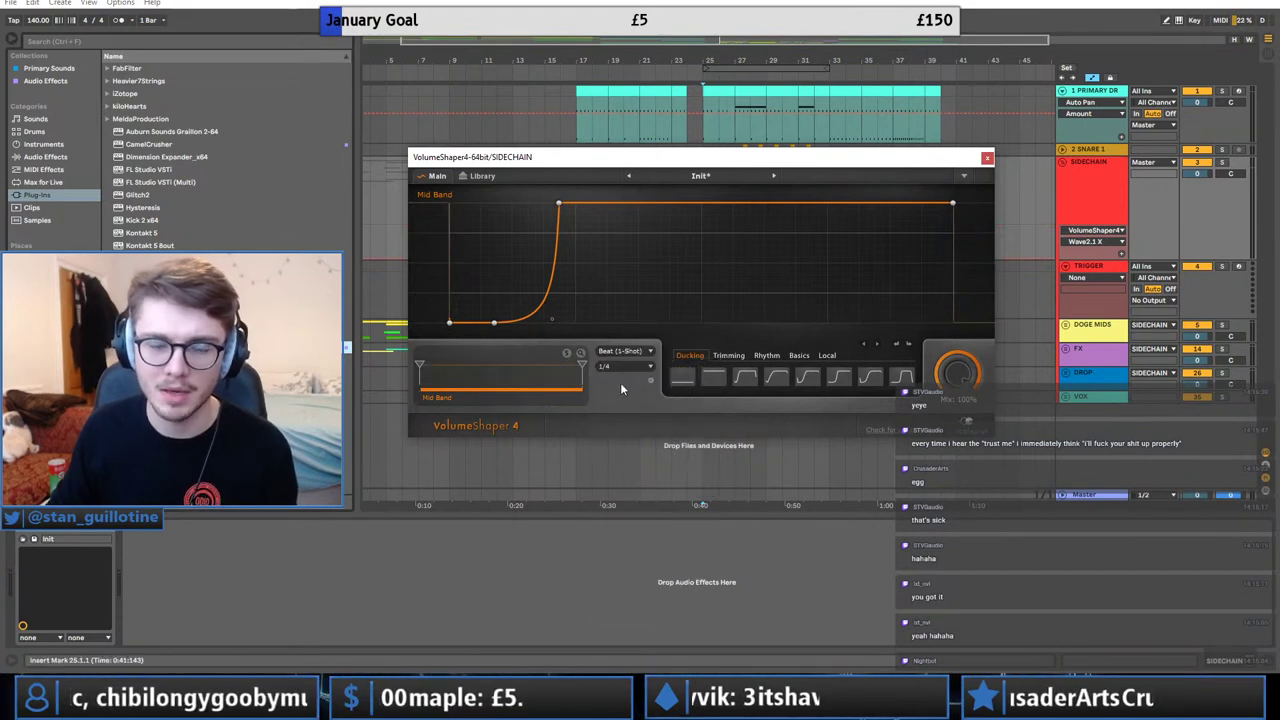
click(1153, 301)
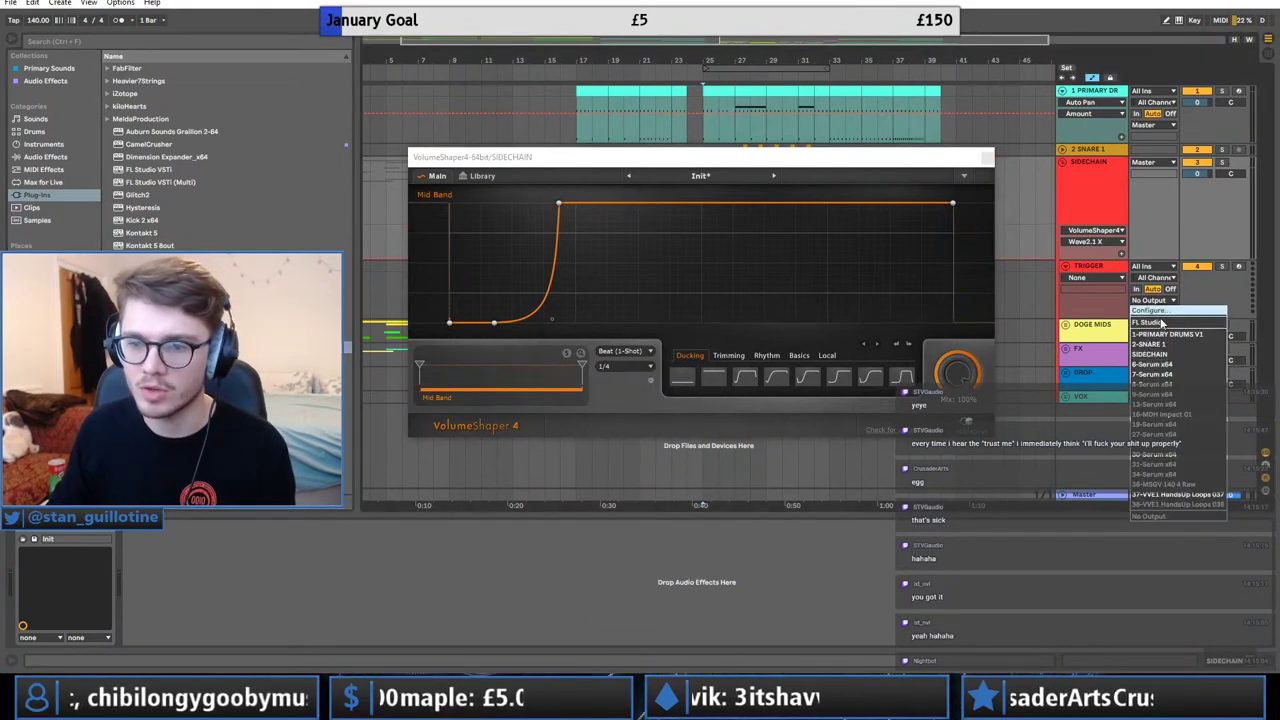
click(1112, 298)
click(987, 158)
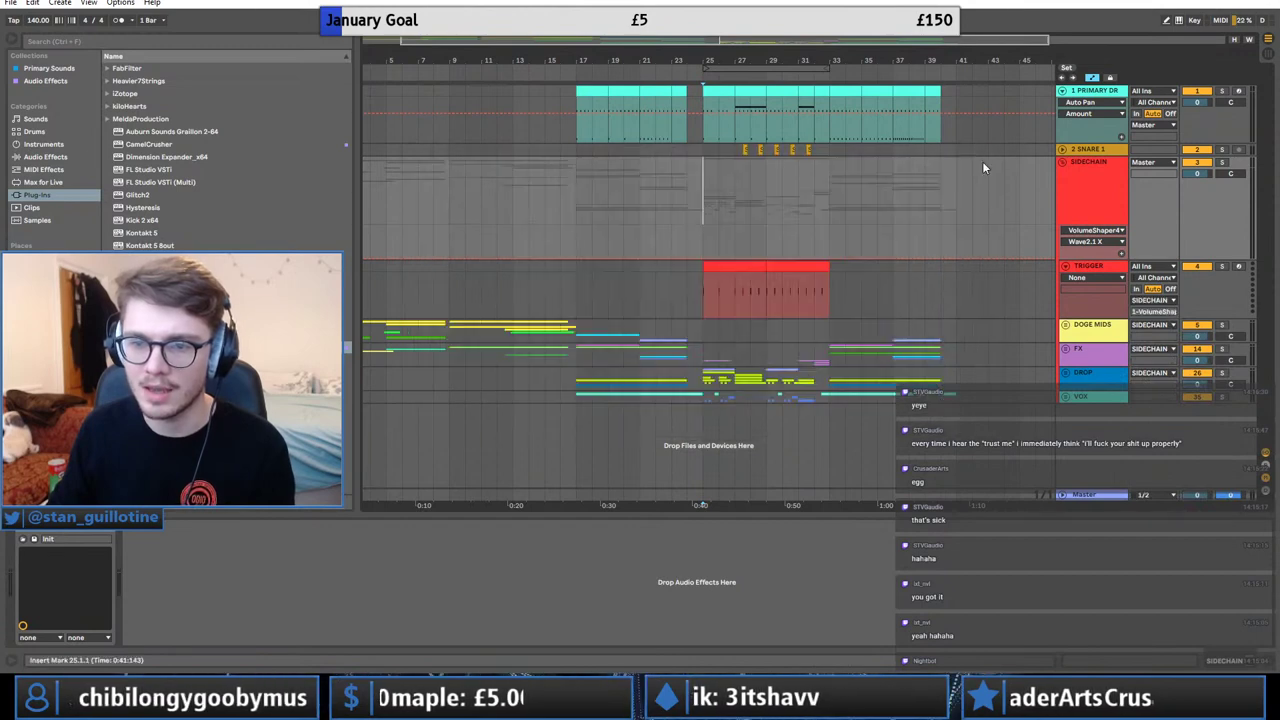
Play from bar 25 and move the curve's upper point earlier, to about x 1636, for a faster recovery.
key(space)
click(1062, 162)
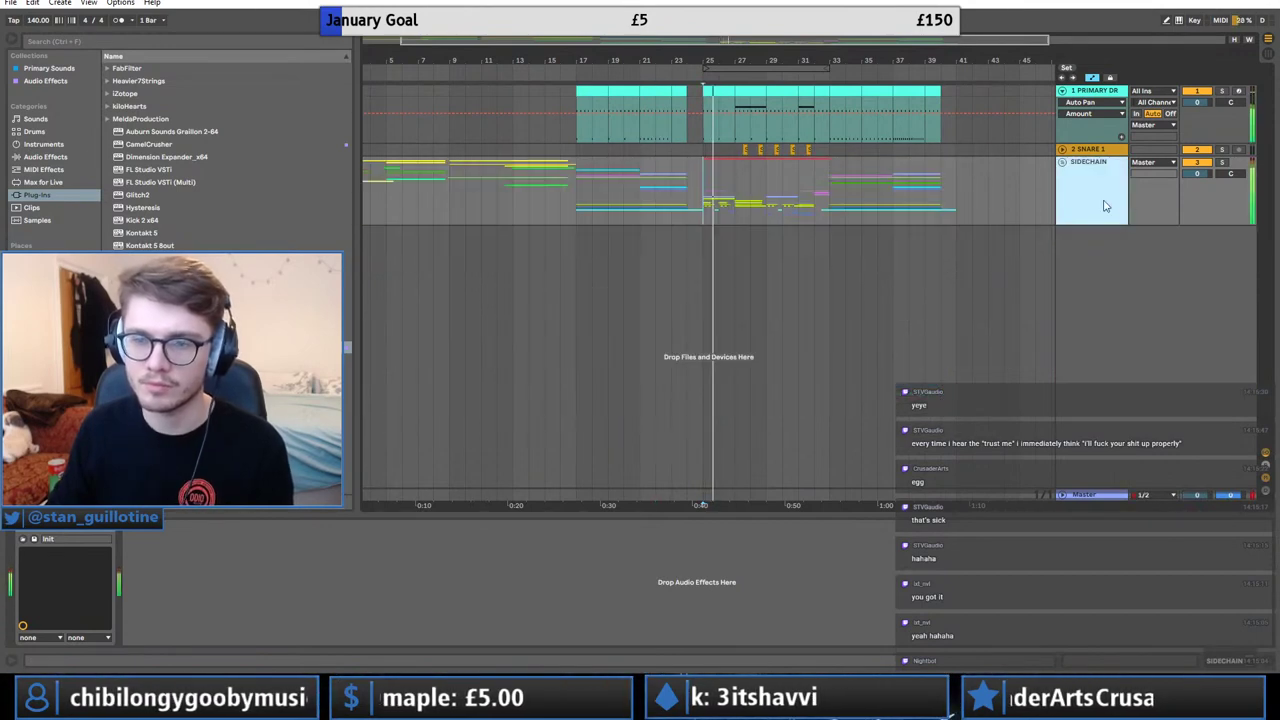
click(35, 538)
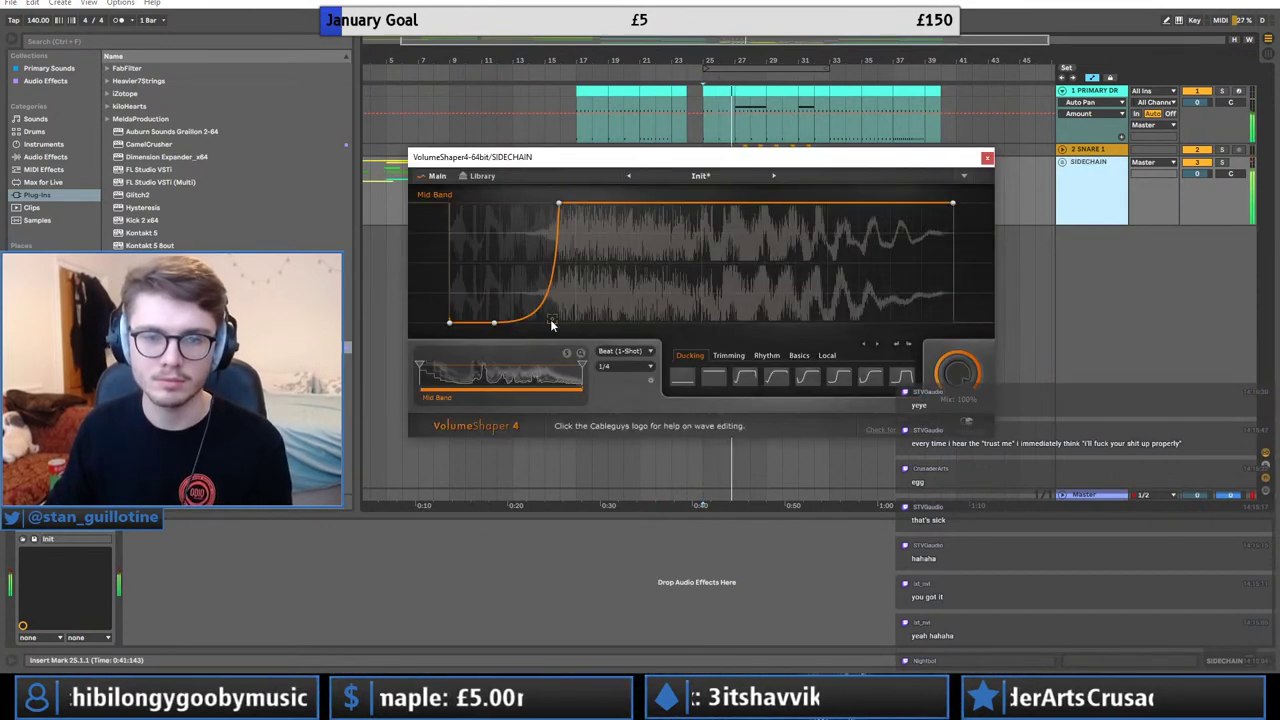
drag(558, 204, 549, 204)
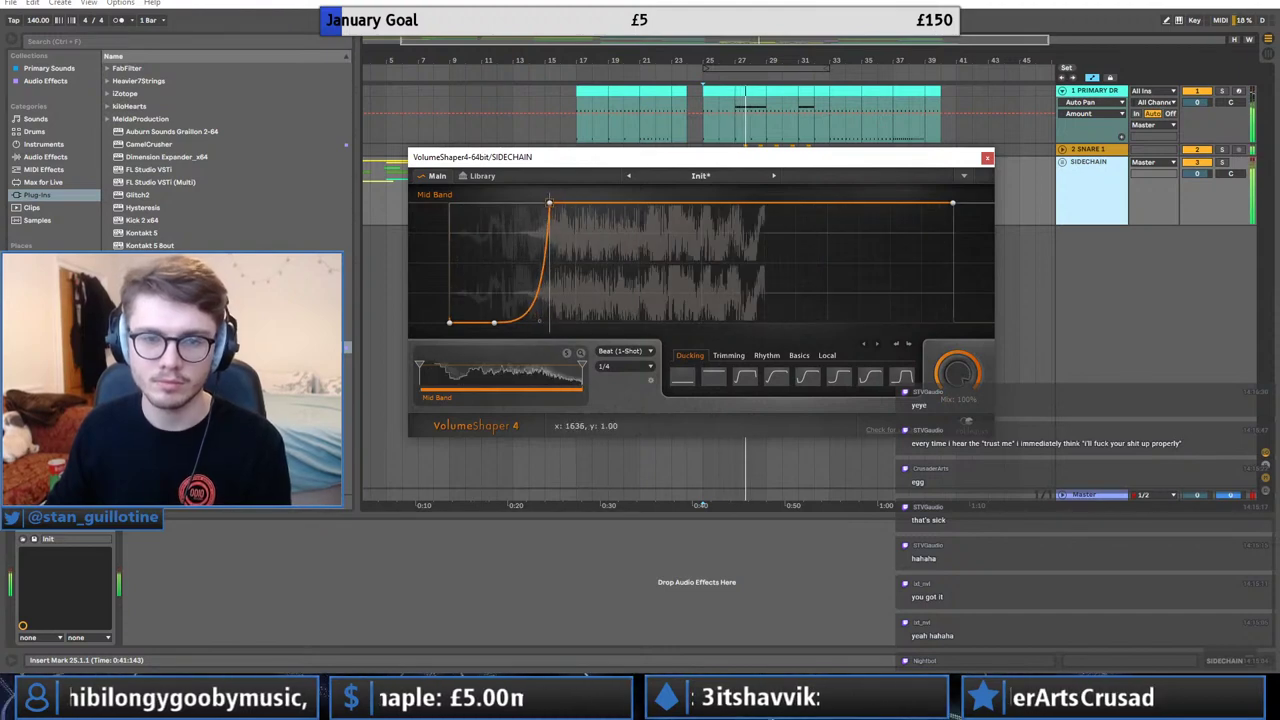
click(987, 158)
click(1074, 164)
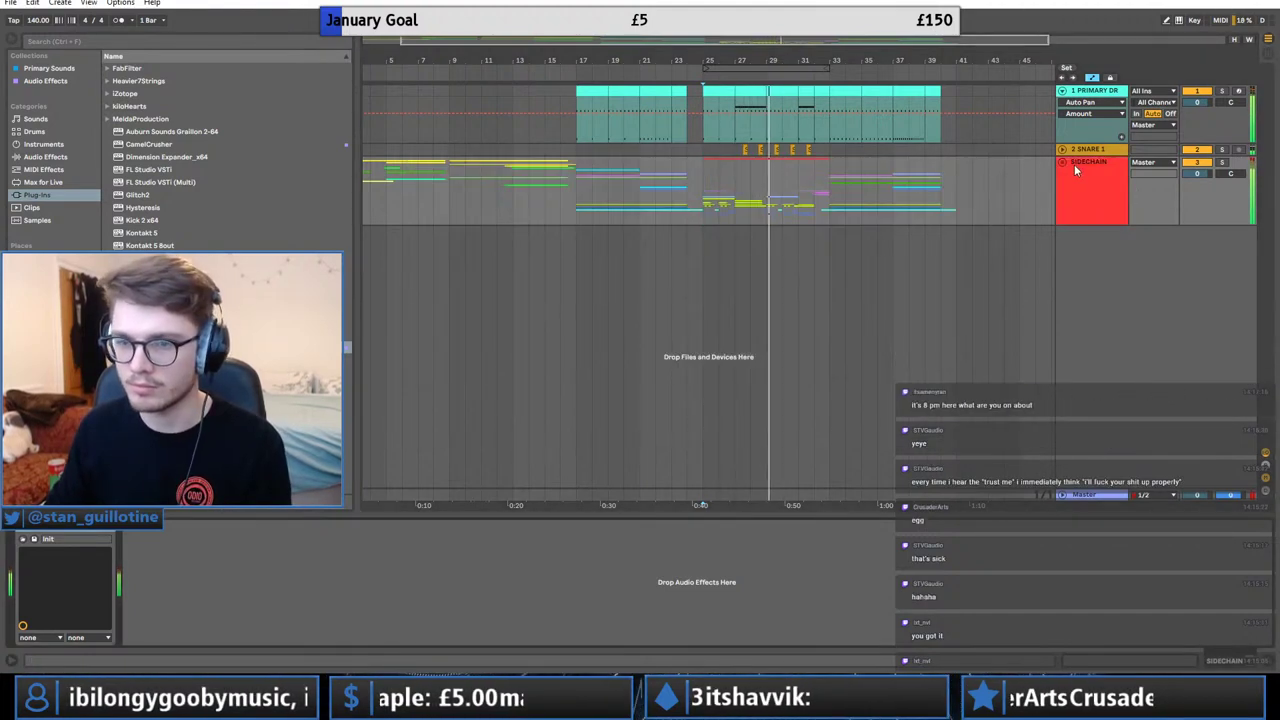
Collapse the PRIMARY DRUMS track, look through its drum rack and audition the drums in solo.
click(1062, 91)
click(766, 129)
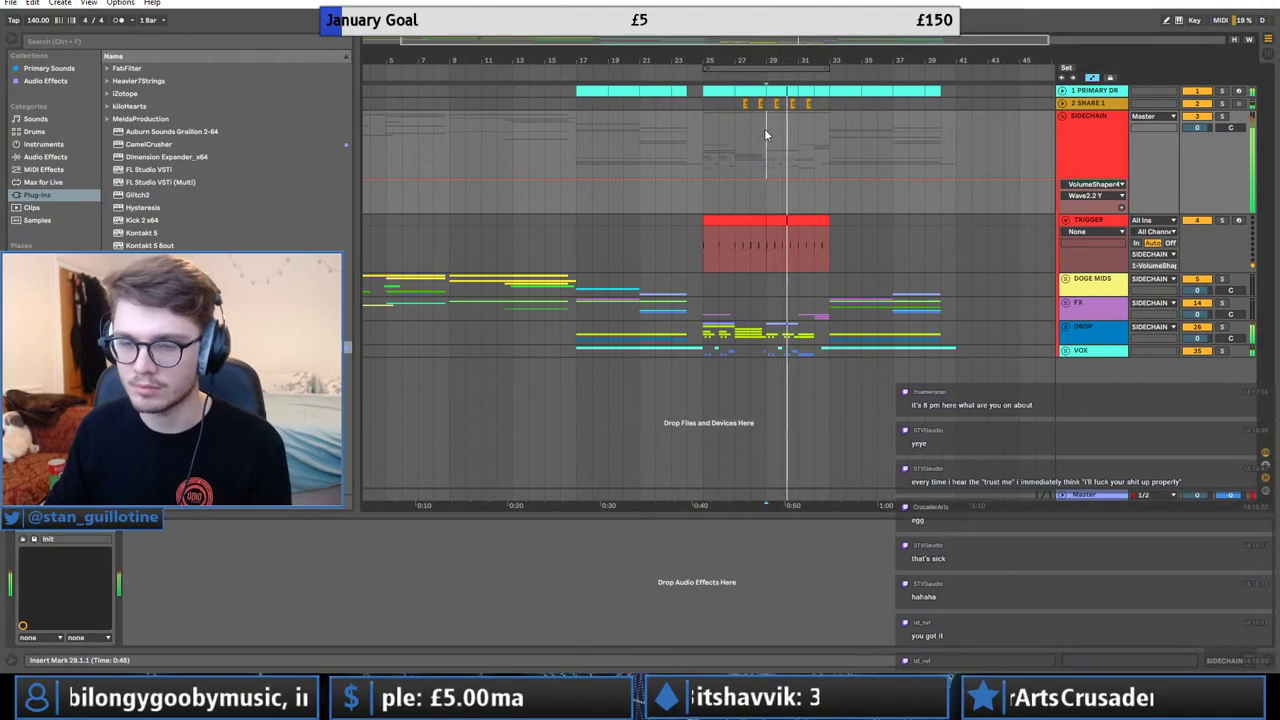
click(1100, 90)
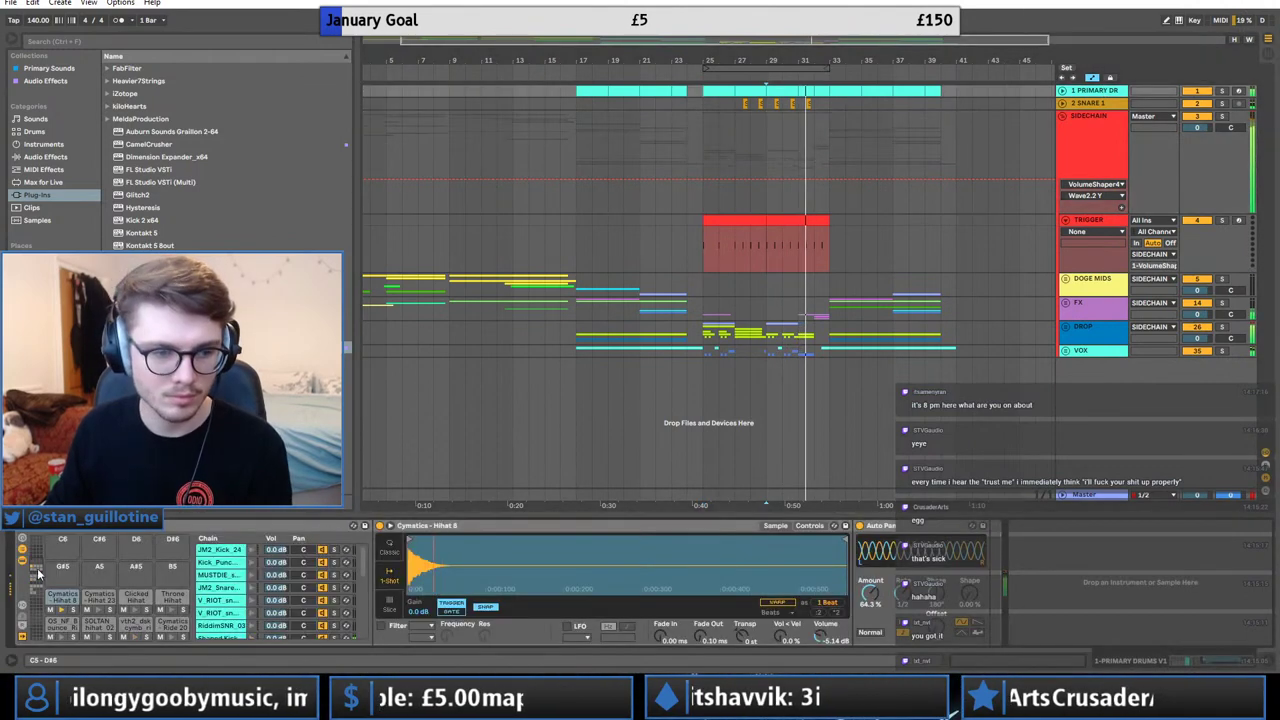
scroll(232, 580, down, 2)
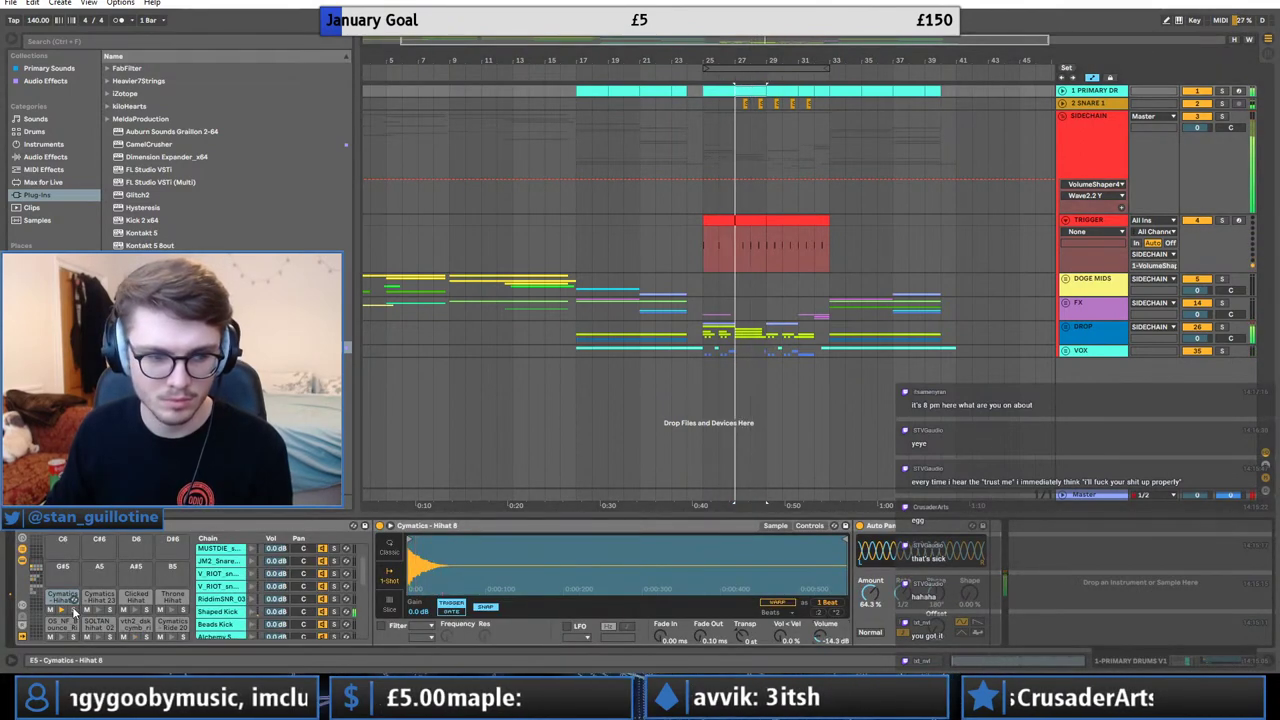
click(1221, 91)
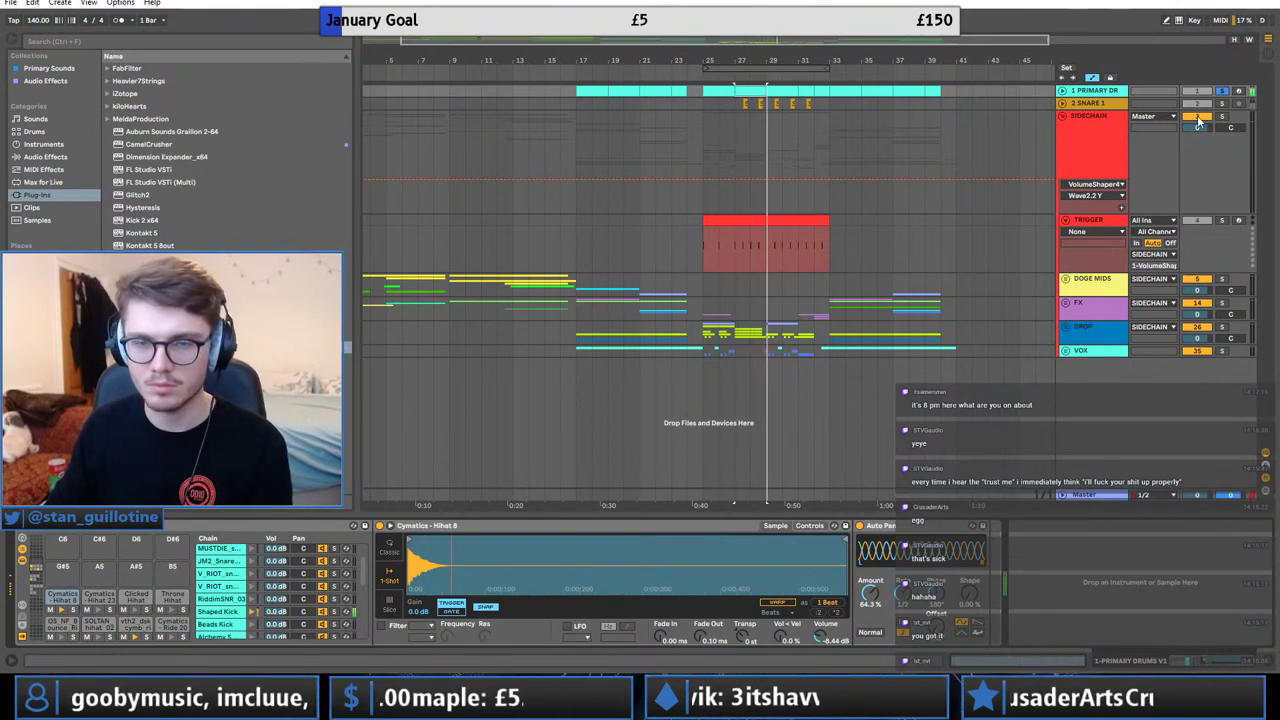
click(1078, 157)
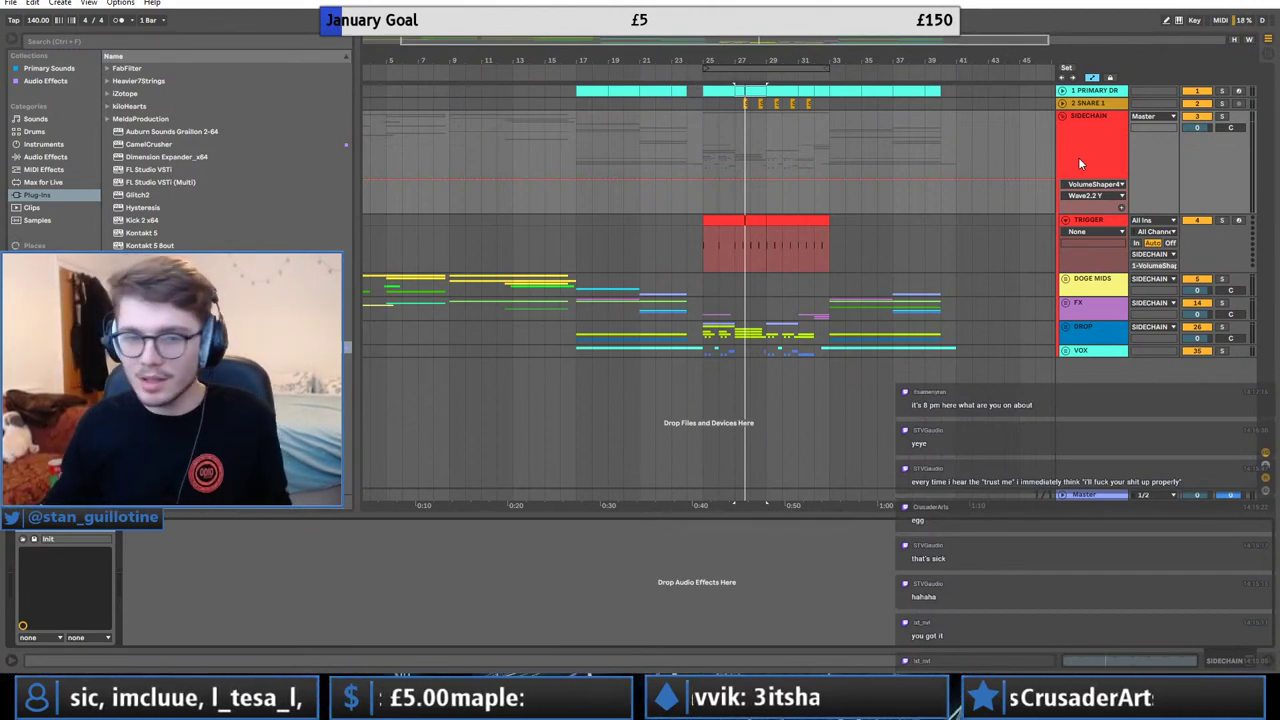
Copy the trigger clip from bar 25 to bar 17 and duplicate it on up to bar 23.
click(550, 230)
click(732, 221)
key(ctrl+c)
click(575, 222)
key(ctrl+v)
key(space)
key(space)
mouse_move(639, 218)
mouse_down()
mouse_move(608, 218)
mouse_move(638, 220)
mouse_up()
key(ctrl+d)
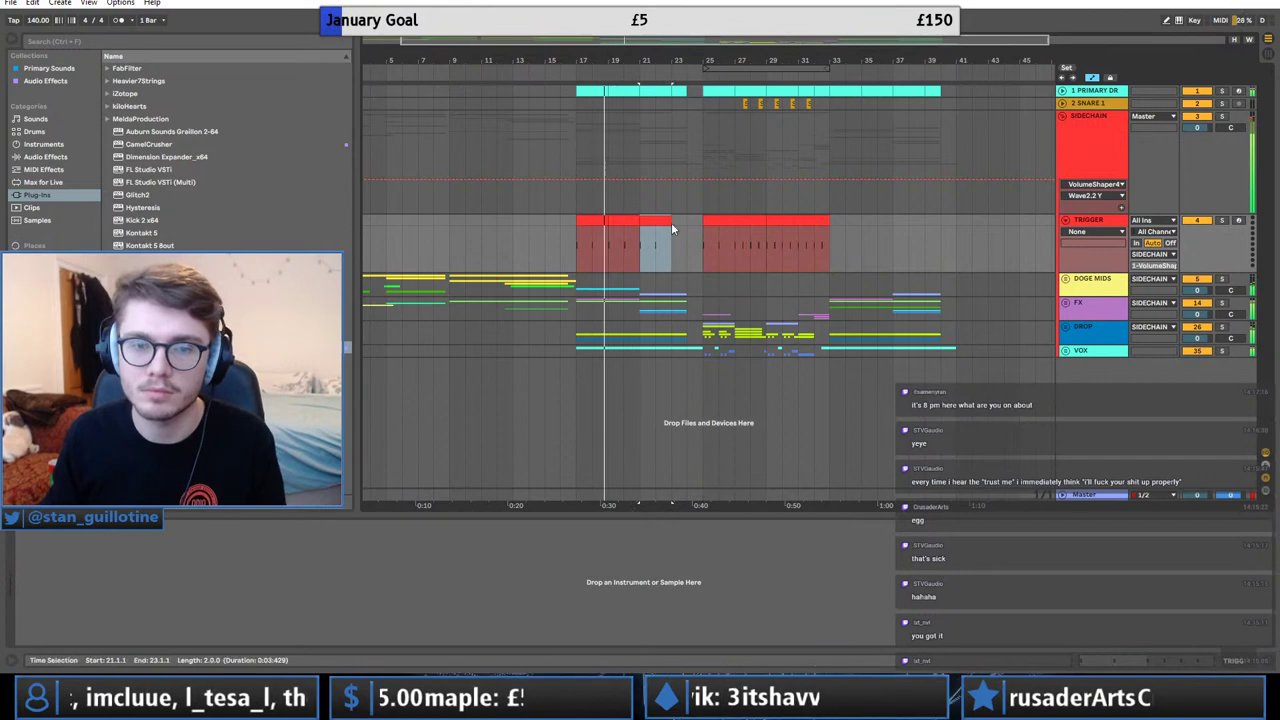
Add C3 notes to the trigger clip at bar 21 so that every beat is triggered.
double_click(652, 221)
drag(814, 548, 320, 503)
double_click(430, 506)
double_click(552, 506)
double_click(675, 506)
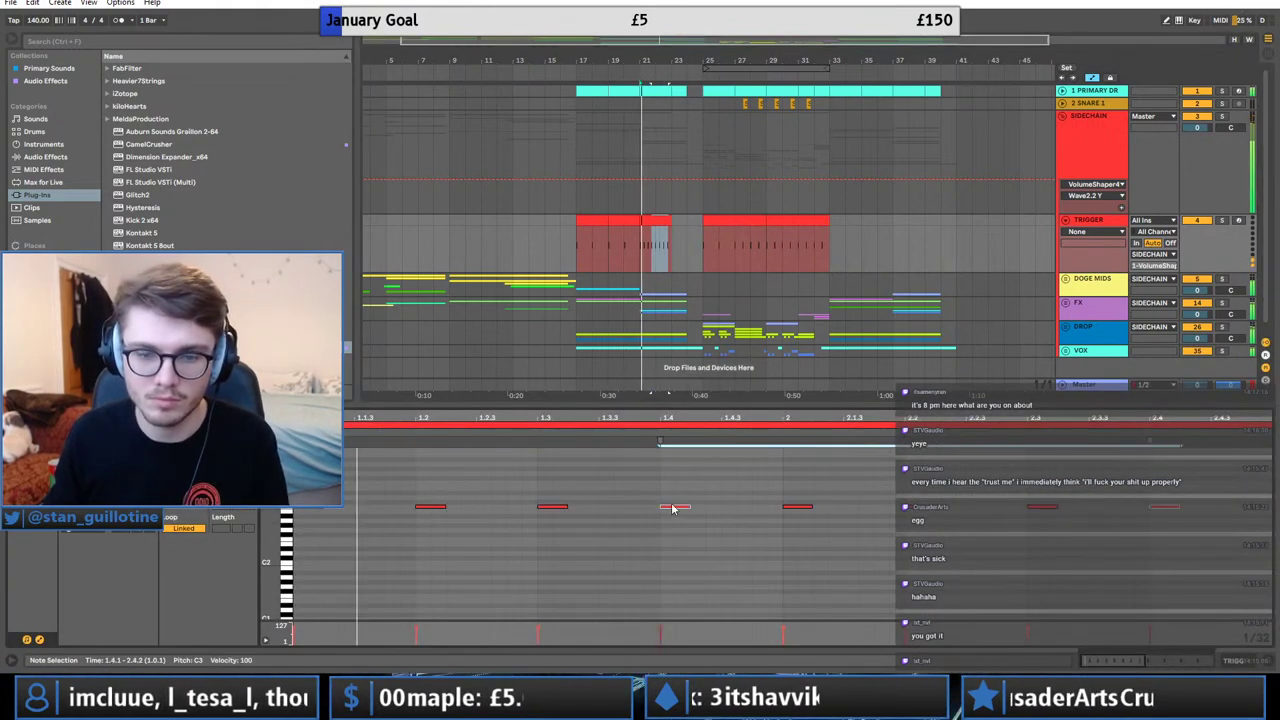
Duplicate the bar 21 trigger clip to bar 23, ending it at bar 24 with the drums.
click(665, 219)
key(ctrl+d)
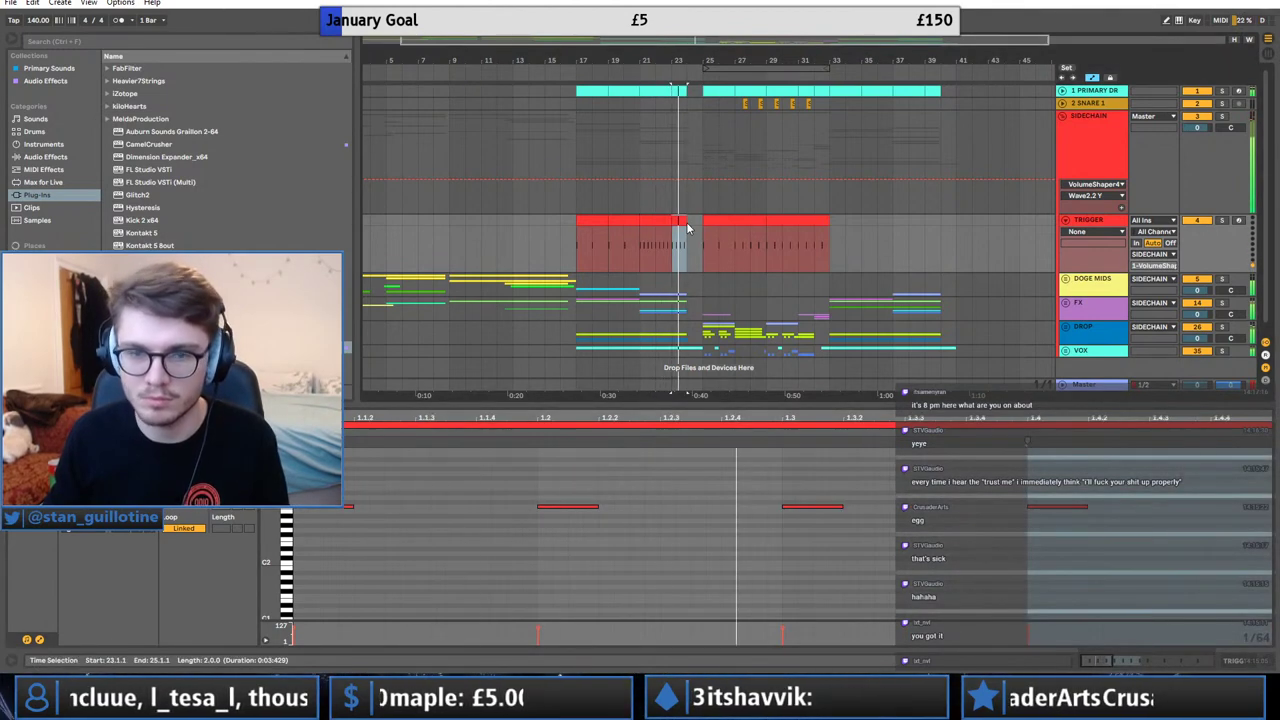
click(662, 91)
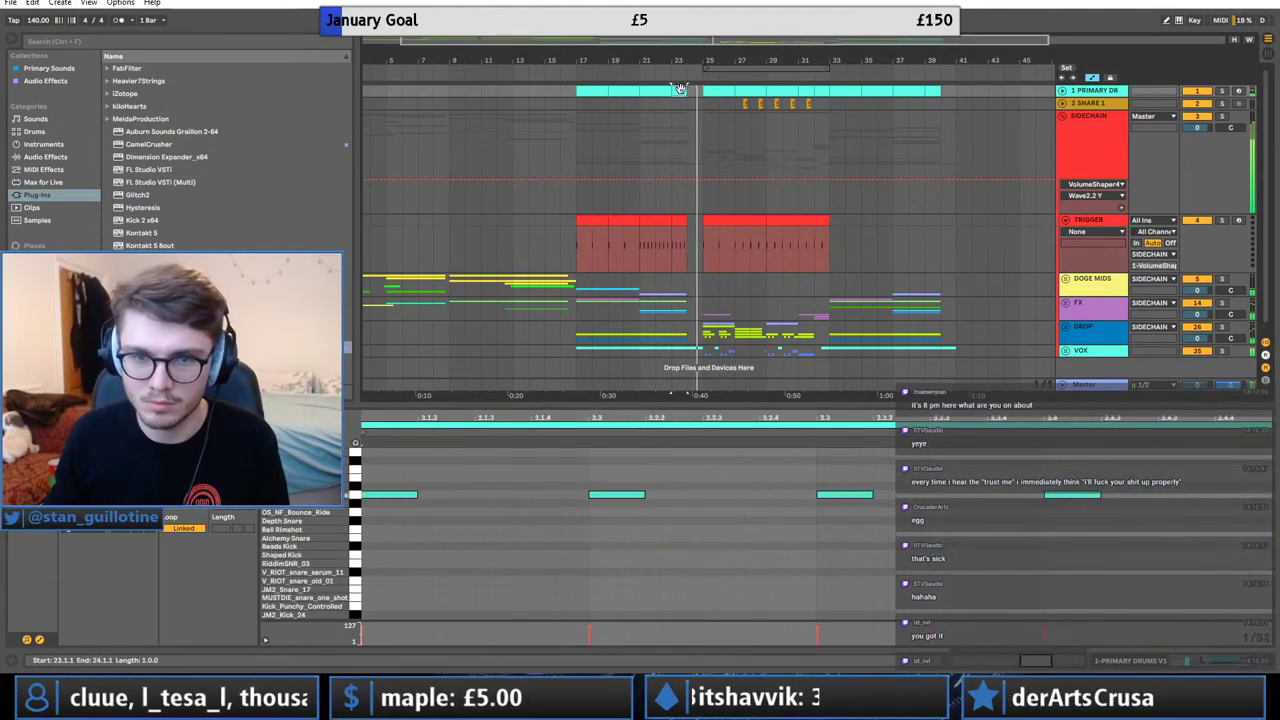
Copy the trigger clips from bars 17 to 24 and paste them at bar 33.
drag(688, 248, 577, 252)
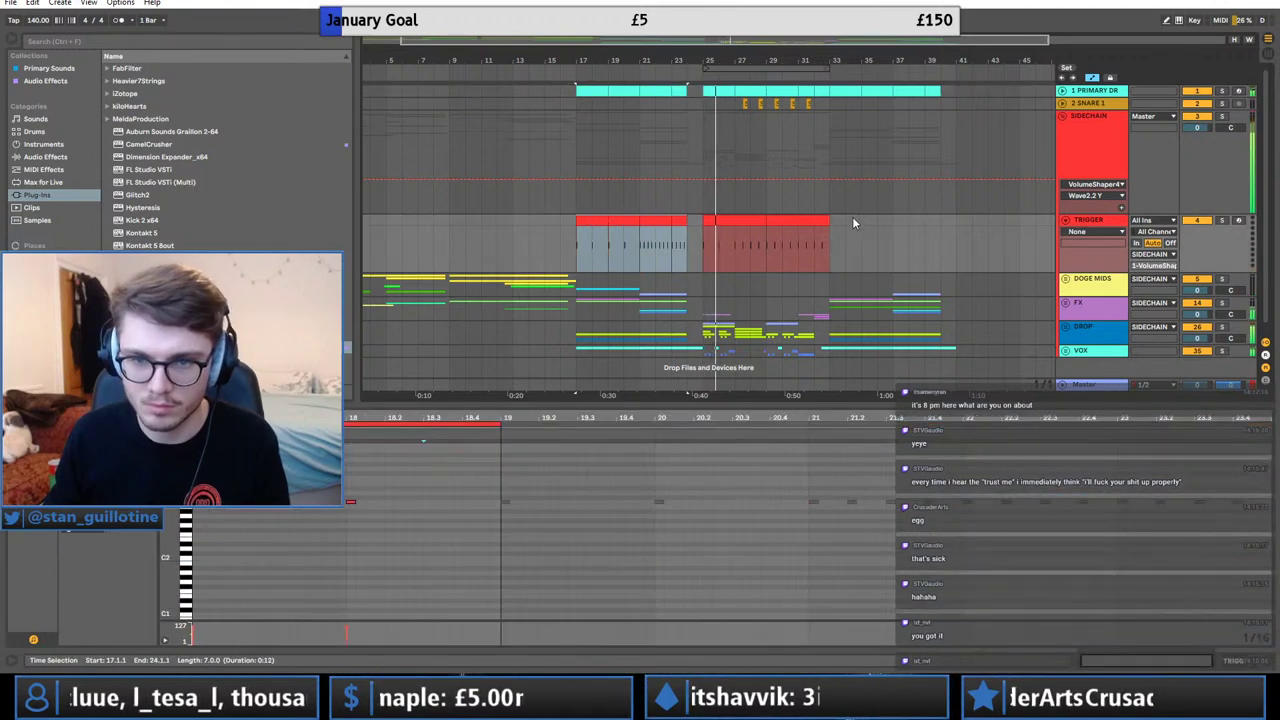
click(836, 222)
key(ctrl+v)
click(837, 218)
Paste extra C3 notes into the trigger clip at bar 33 so that every beat is triggered.
drag(489, 515, 306, 500)
key(space)
key(space)
key(ctrl+c)
click(402, 517)
key(ctrl+v)
key(space)
key(space)
key(ctrl+z)
click(412, 514)
key(ctrl+v)
click(540, 497)
key(ctrl+v)
click(659, 492)
key(ctrl+v)
Duplicate the bar 33 trigger clip to cover bars 35 to 37.
click(865, 221)
key(ctrl+d)
key(ctrl+z)
click(851, 221)
key(ctrl+d)
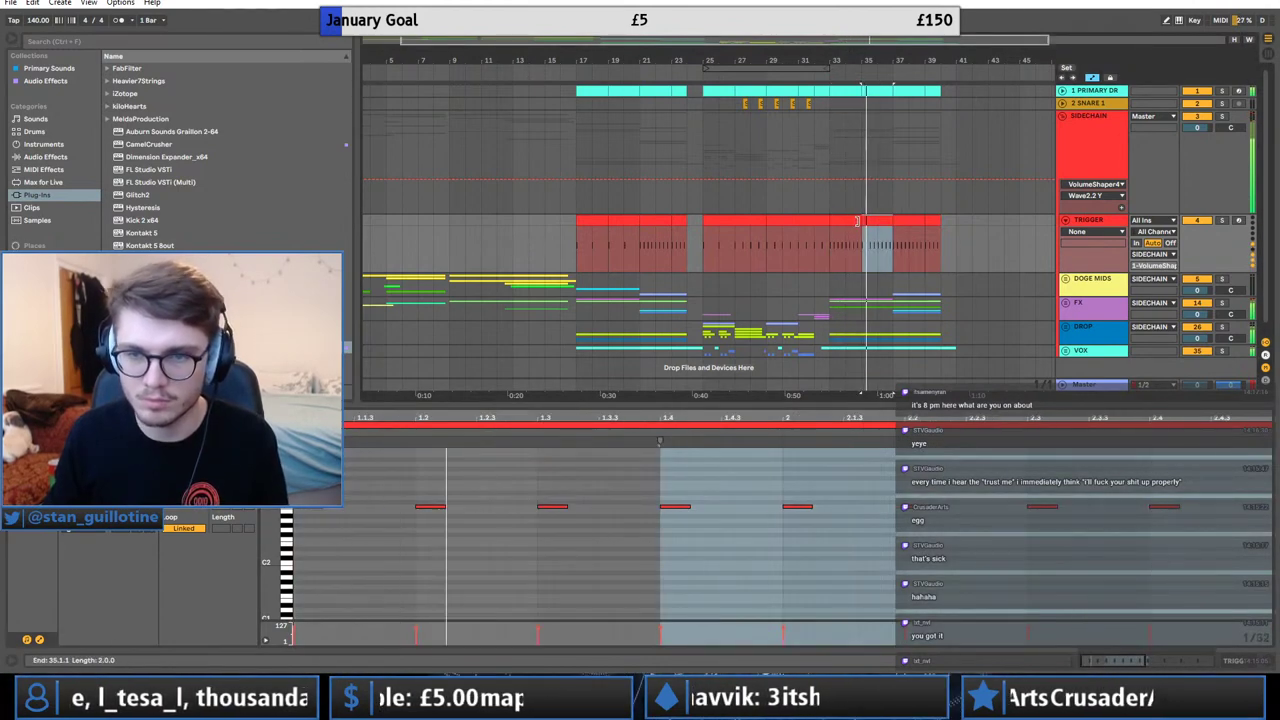
Duplicate the two-bar trigger clip from bar 37 through bar 40 so it ends with the drums, and fold the TRIGGER track.
key(ctrl+d)
key(ctrl+d)
key(Delete)
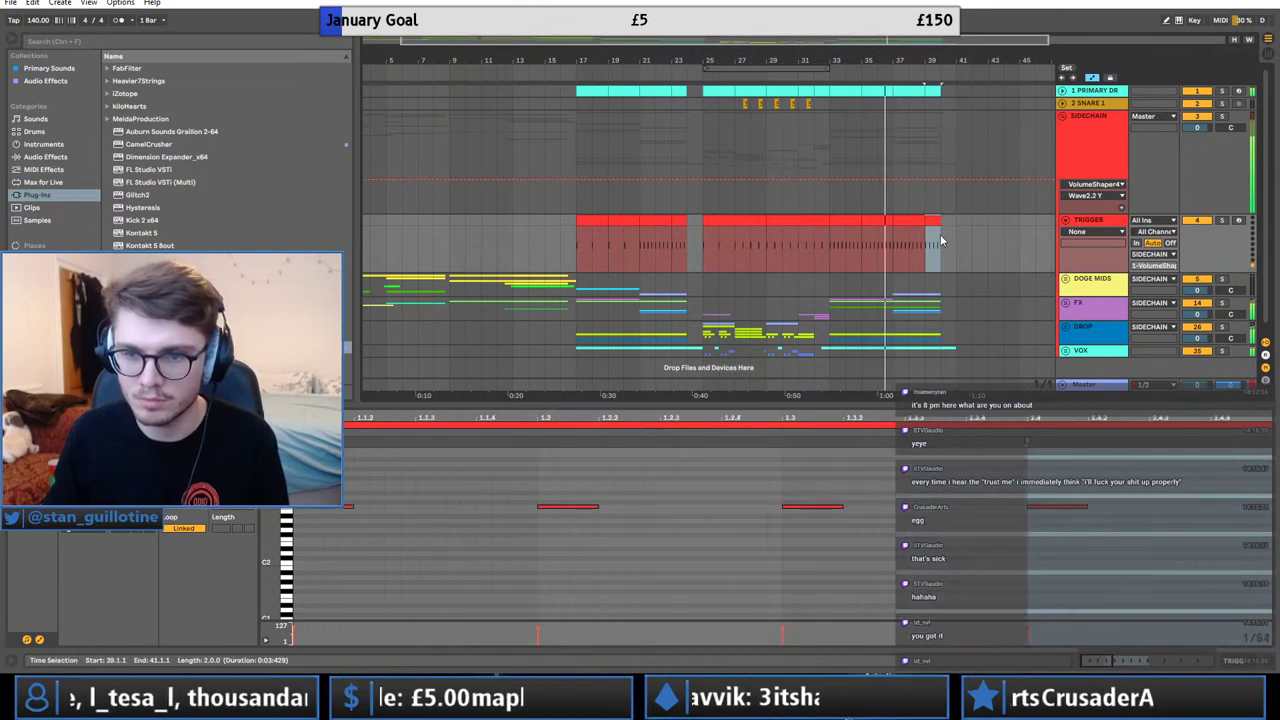
click(894, 243)
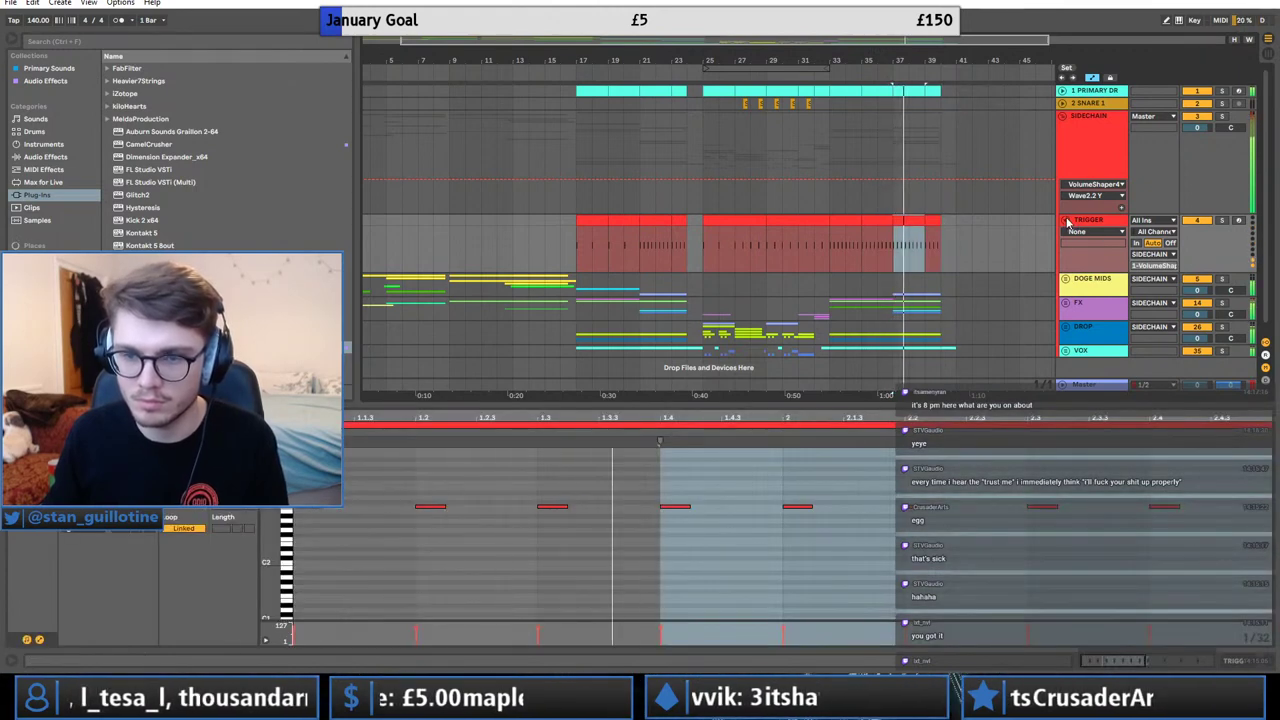
click(932, 221)
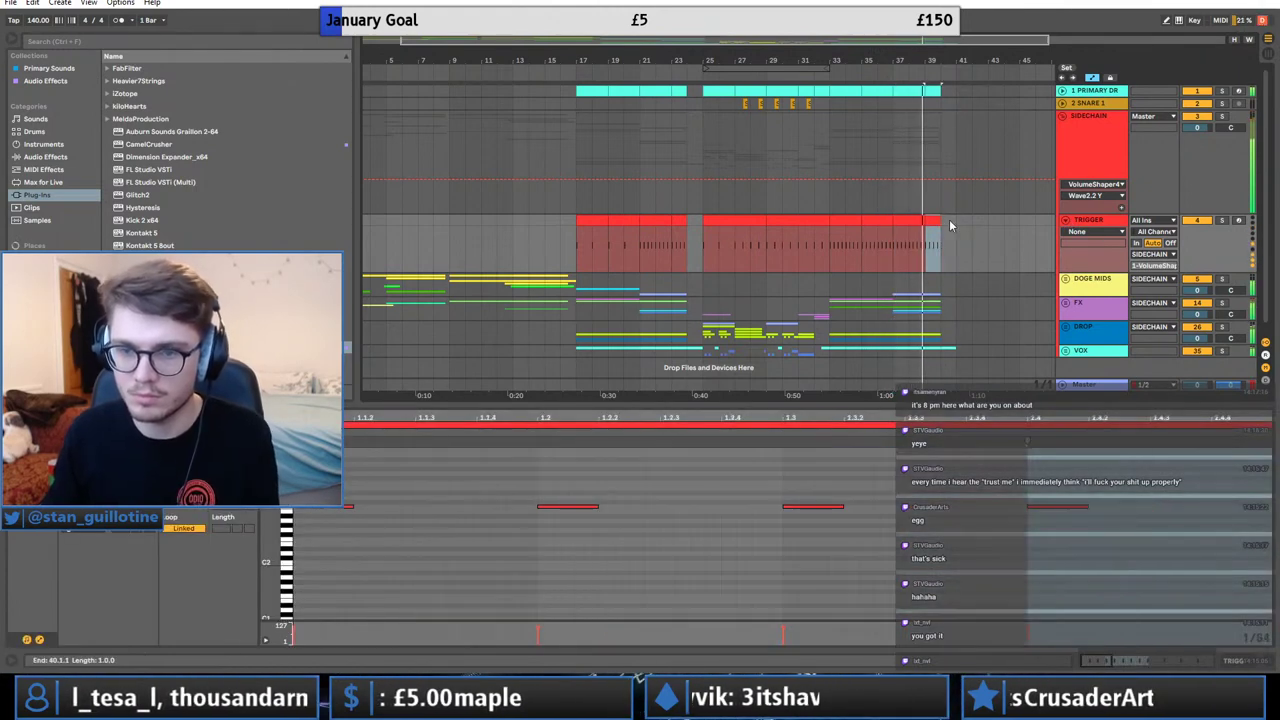
click(1065, 220)
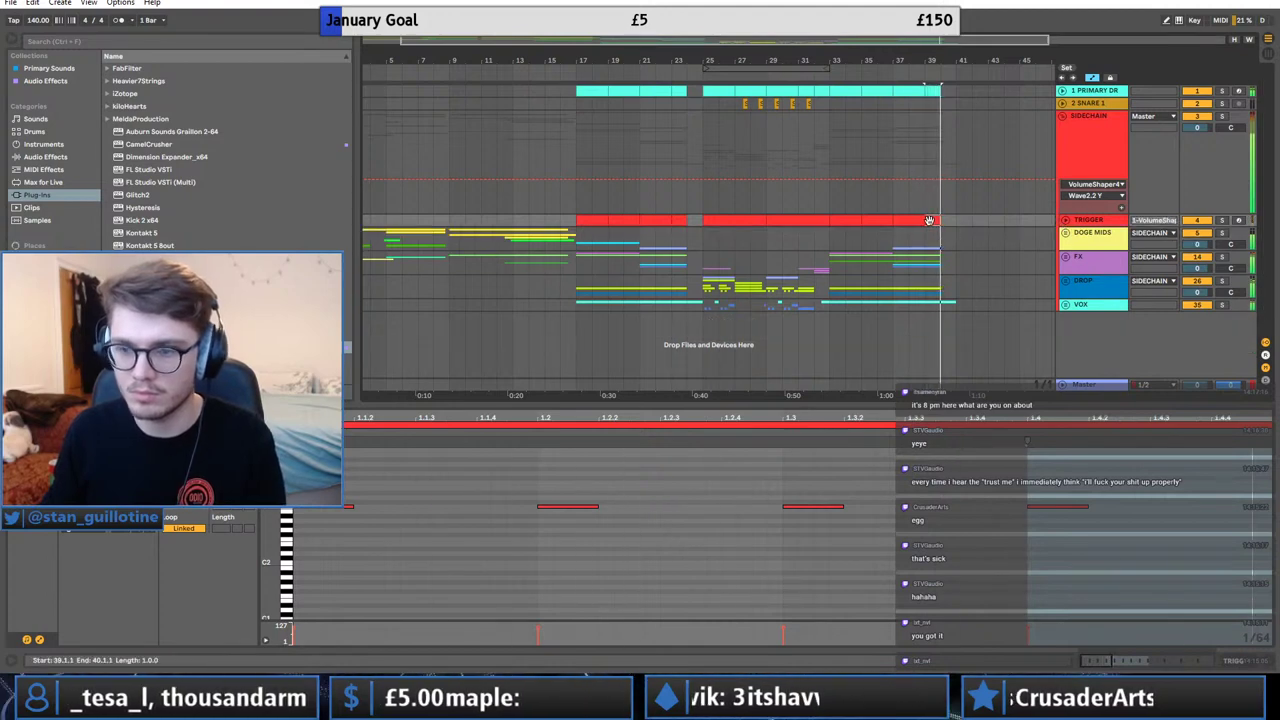
Save the set and play the arrangement from bar 25.
click(943, 262)
key(space)
click(750, 265)
click(689, 270)
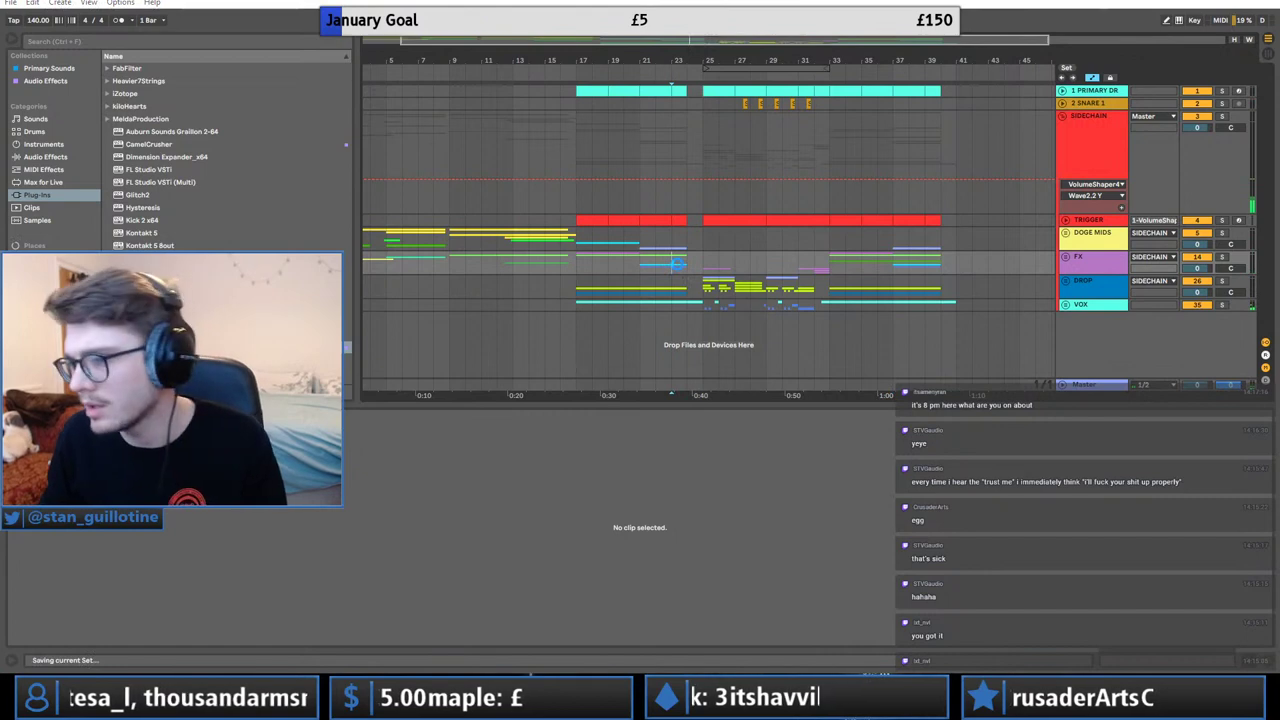
click(704, 294)
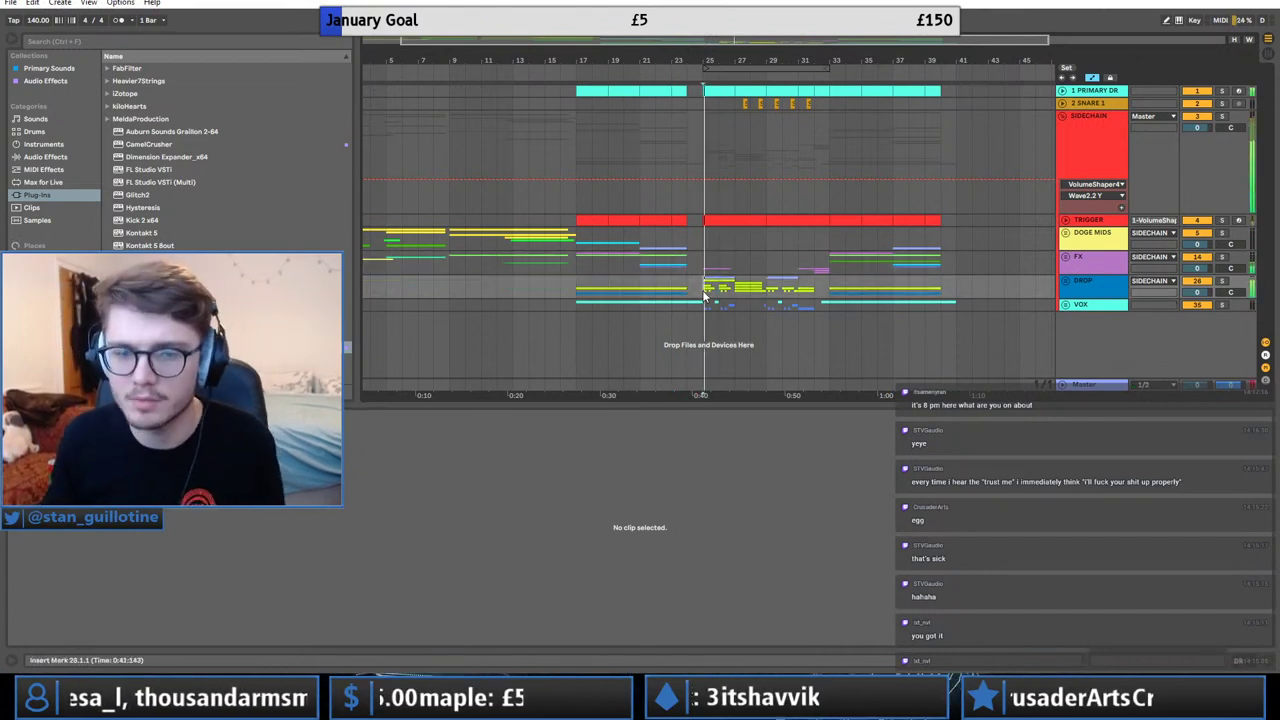
Unfold the DROP group and listen through its clips from bar 25 to judge the sidechained drop.
click(1108, 304)
double_click(1085, 281)
drag(708, 60, 570, 105)
click(1066, 281)
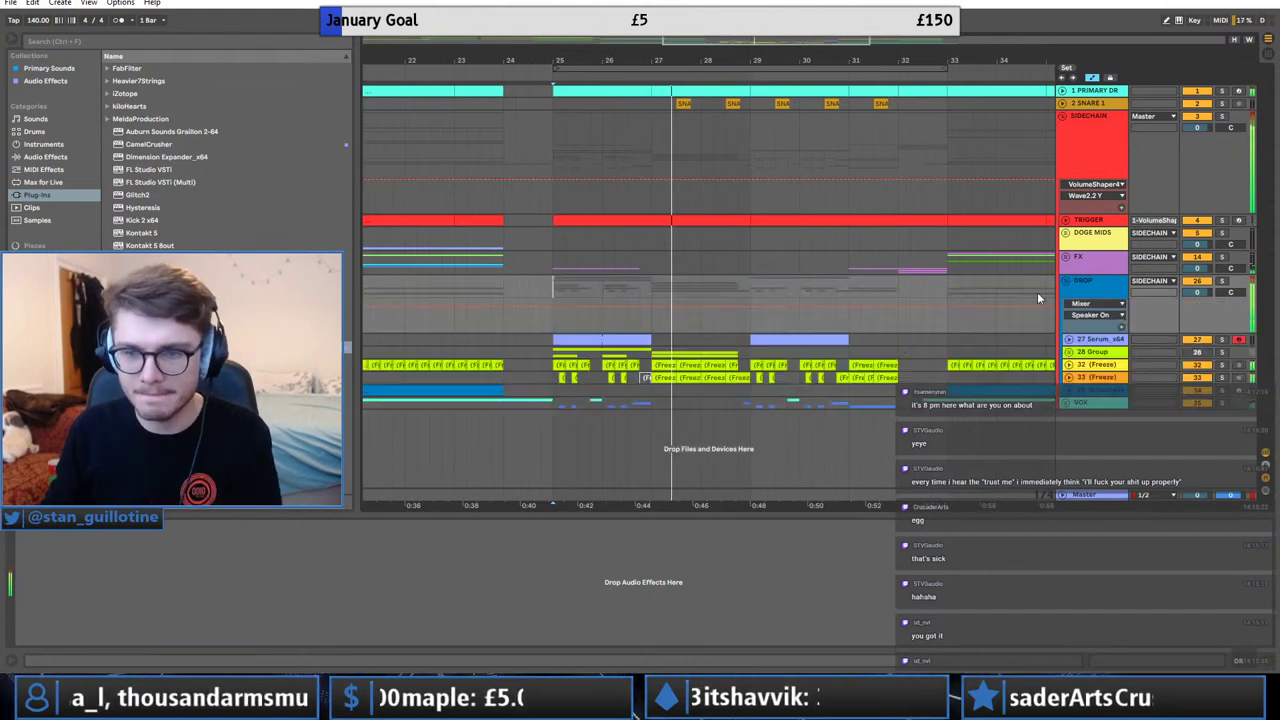
click(750, 287)
drag(811, 41, 812, 18)
click(716, 291)
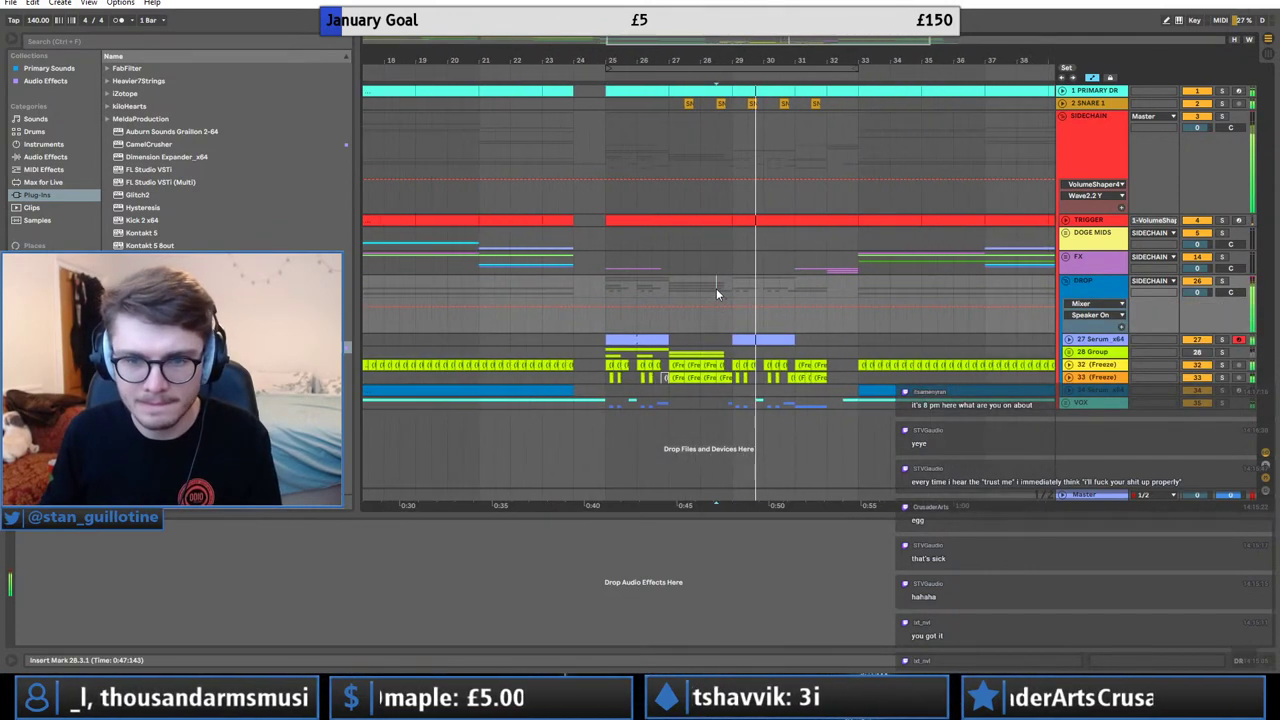
click(724, 401)
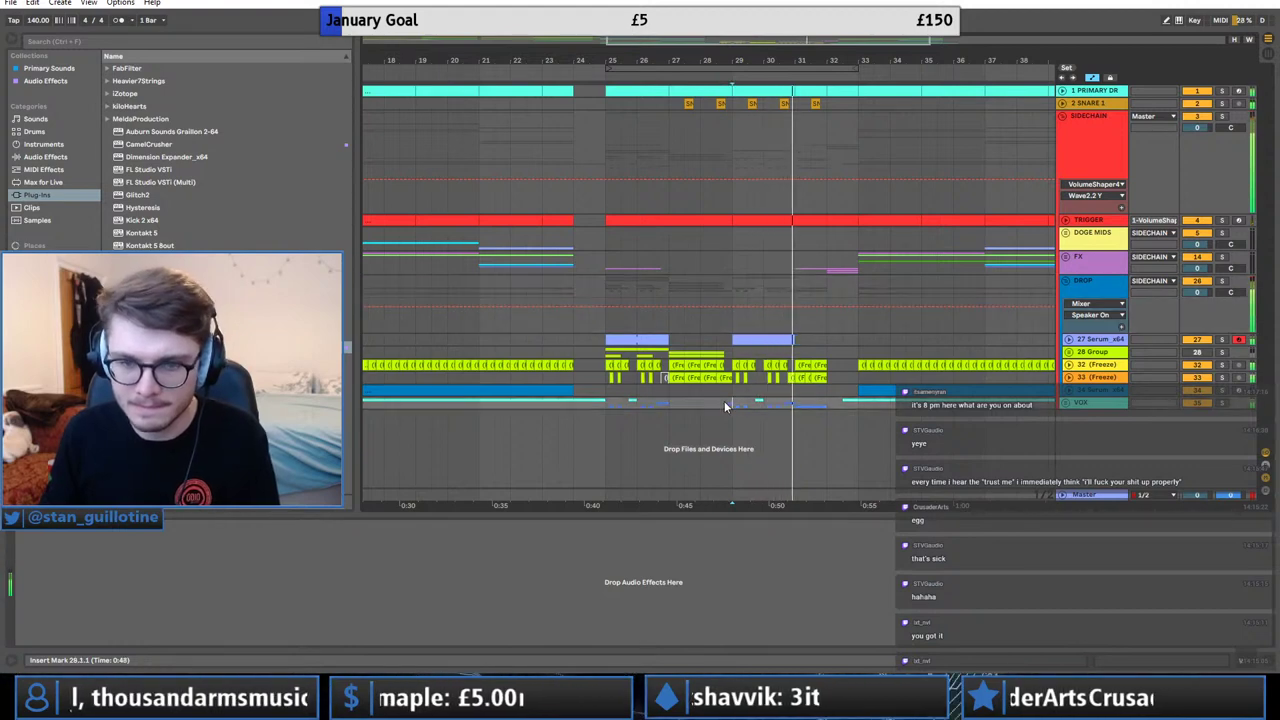
click(1065, 280)
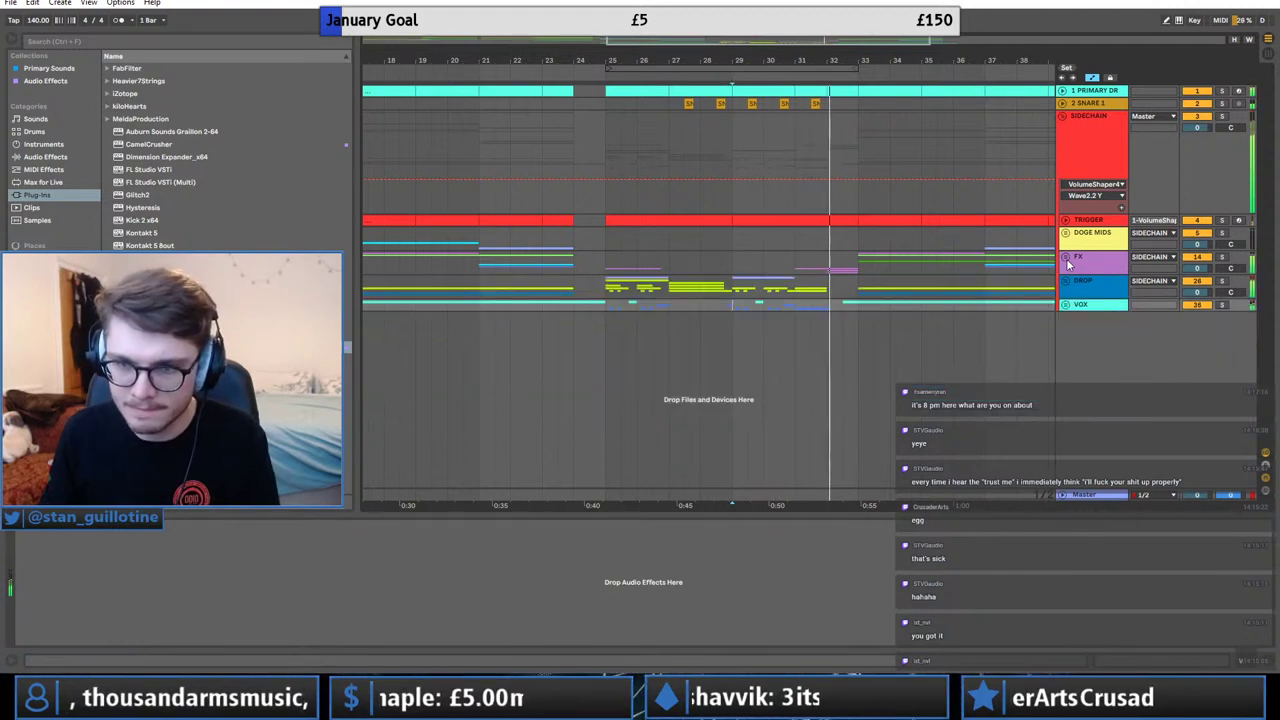
Move the section starting at bar 33 on all tracks so that it starts at bar 41.
click(1065, 257)
scroll(985, 272, down, 2)
drag(850, 61, 929, 58)
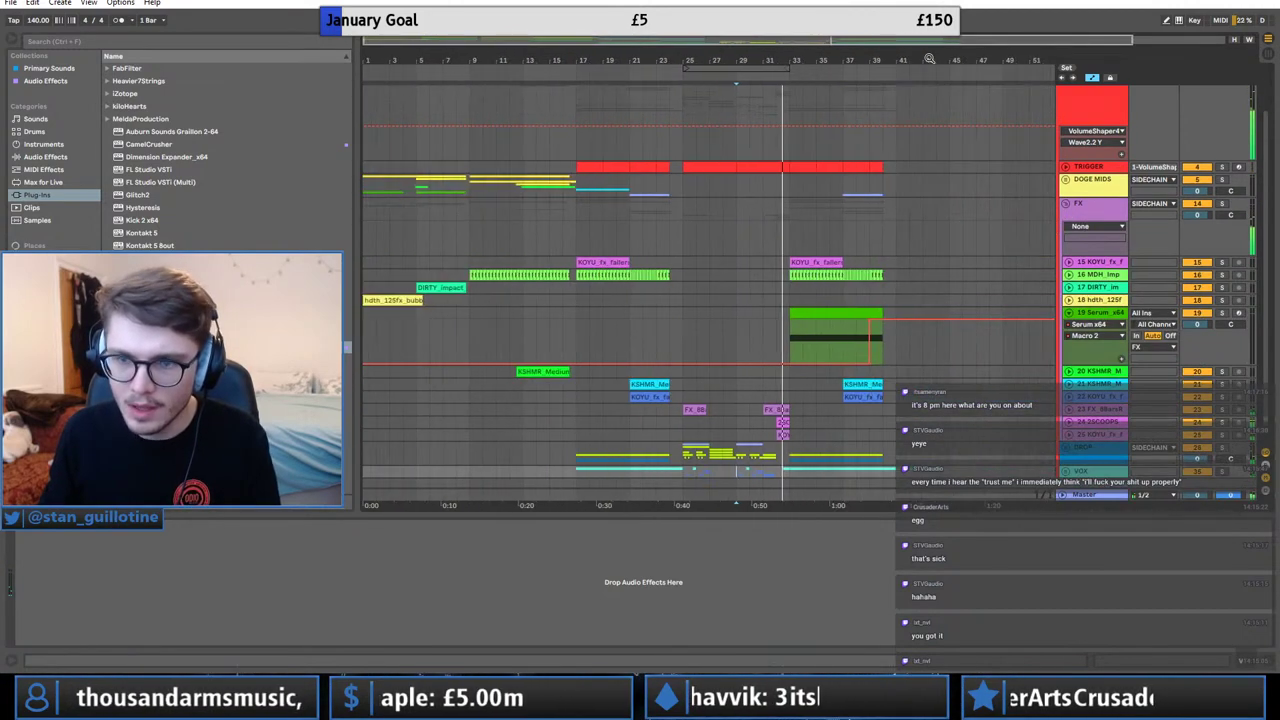
click(1065, 208)
click(1065, 204)
drag(906, 304, 903, 92)
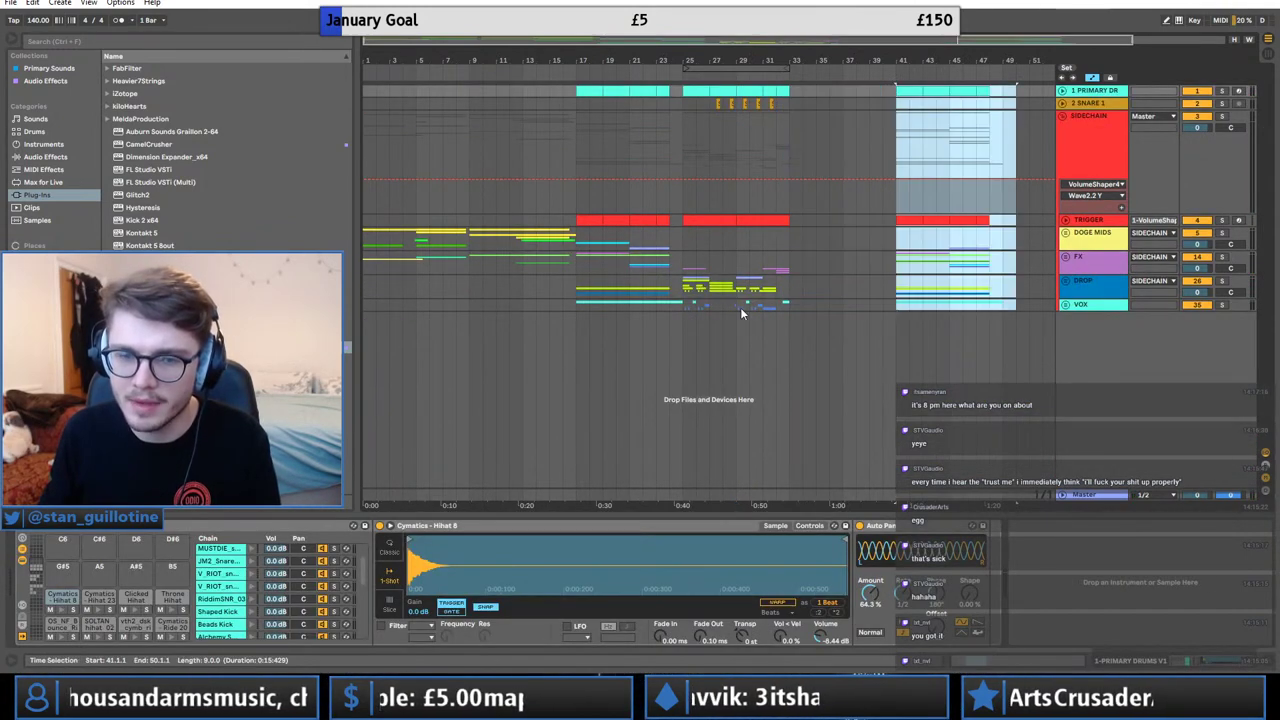
Duplicate bars 25 to 33 on all tracks into the gap at bar 33.
drag(683, 299, 797, 90)
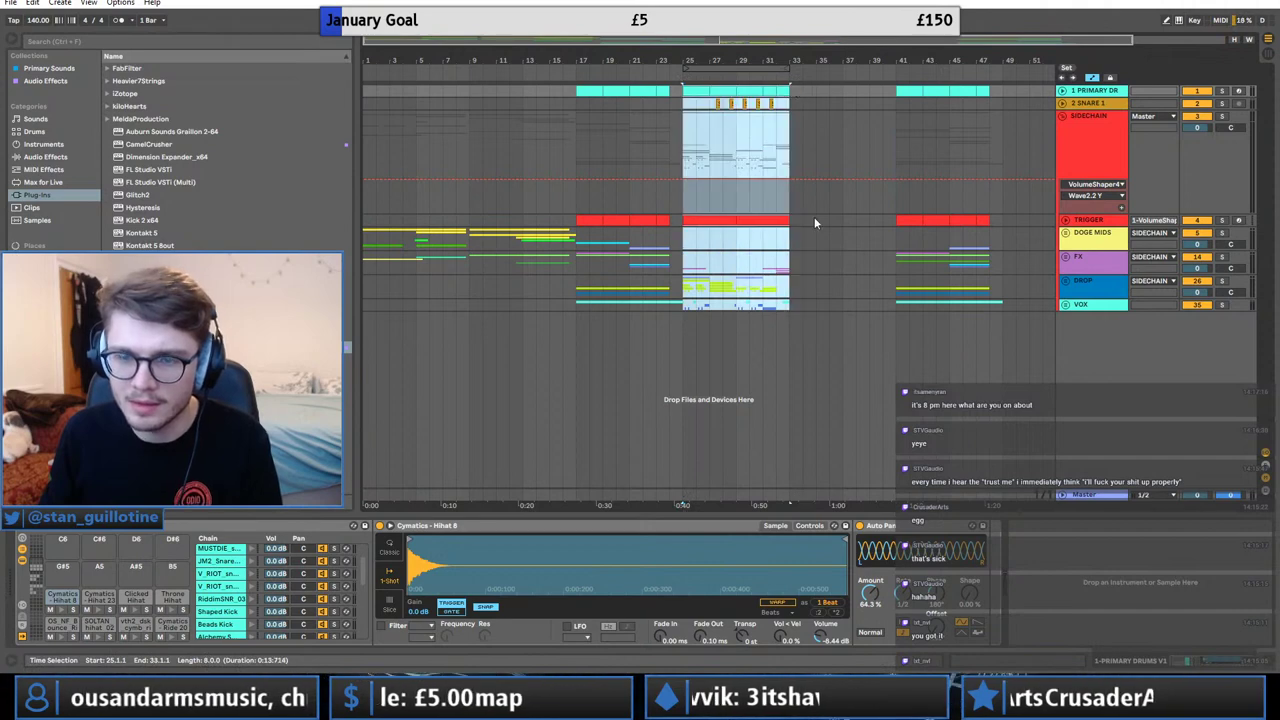
key(ctrl+d)
click(795, 287)
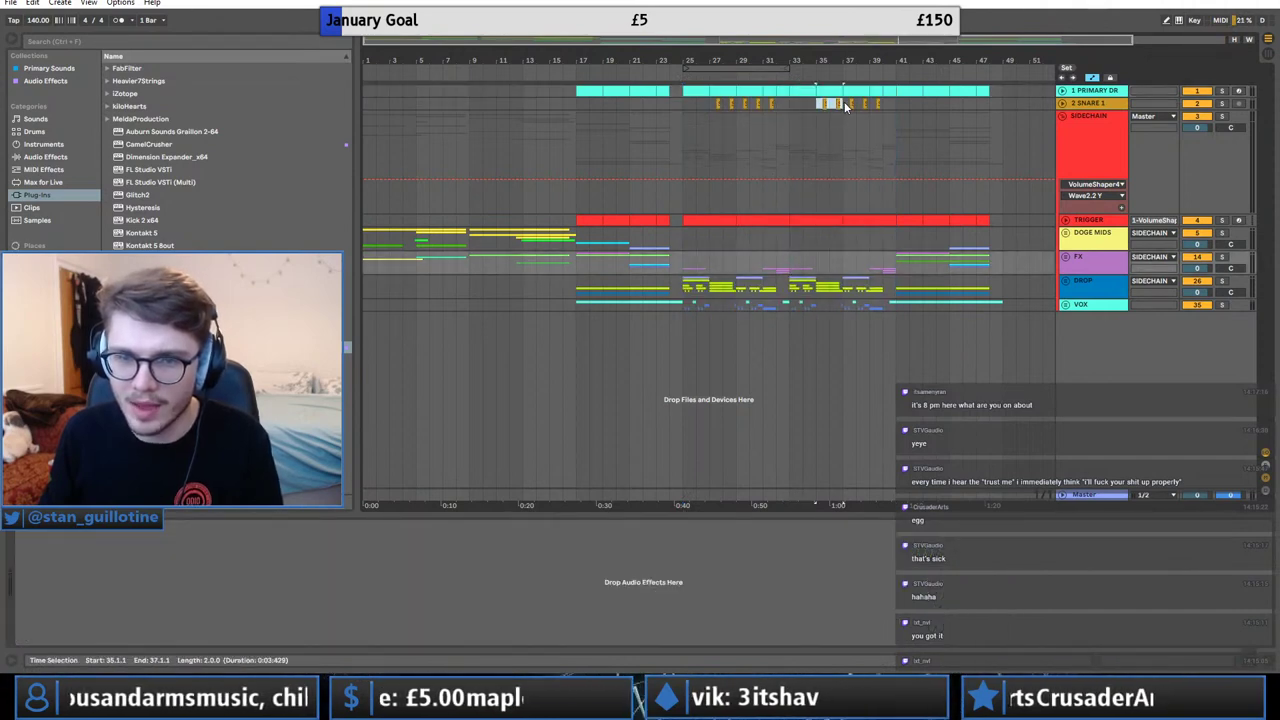
click(869, 290)
Unfold the DROP group and play its duplicated Serum and frozen clips from bar 33 to examine them.
click(1065, 283)
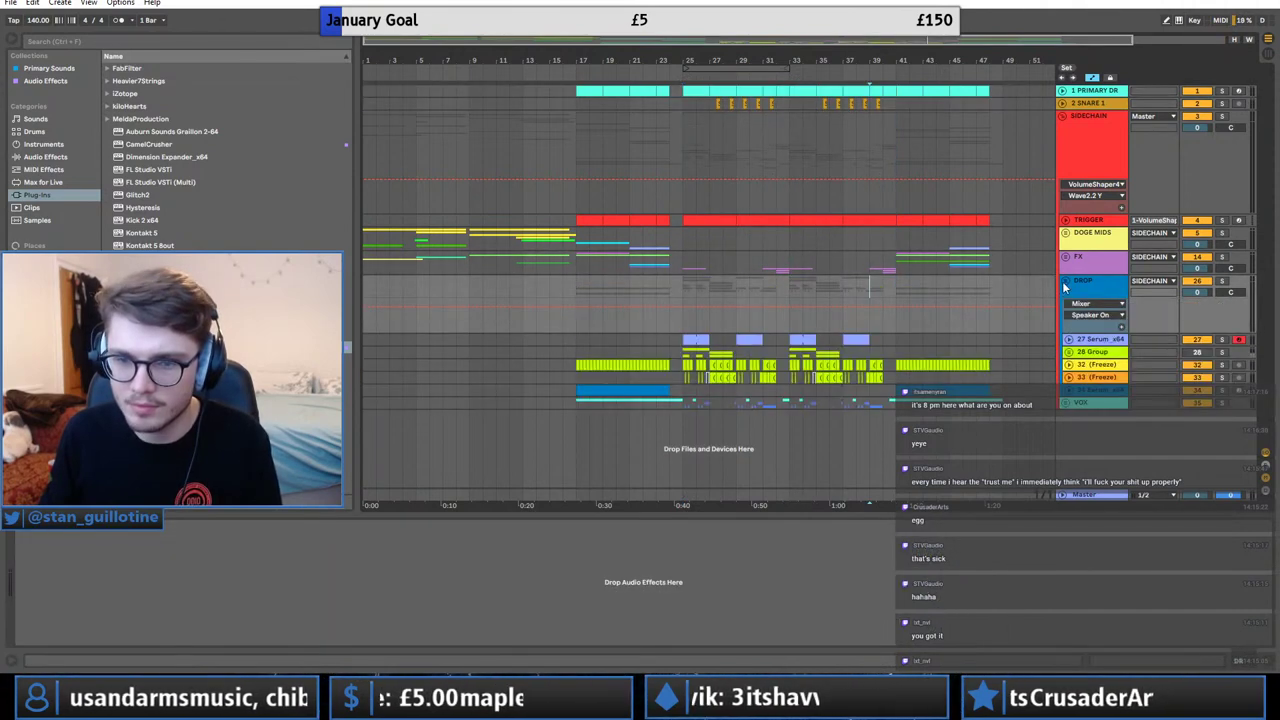
double_click(803, 340)
key(space)
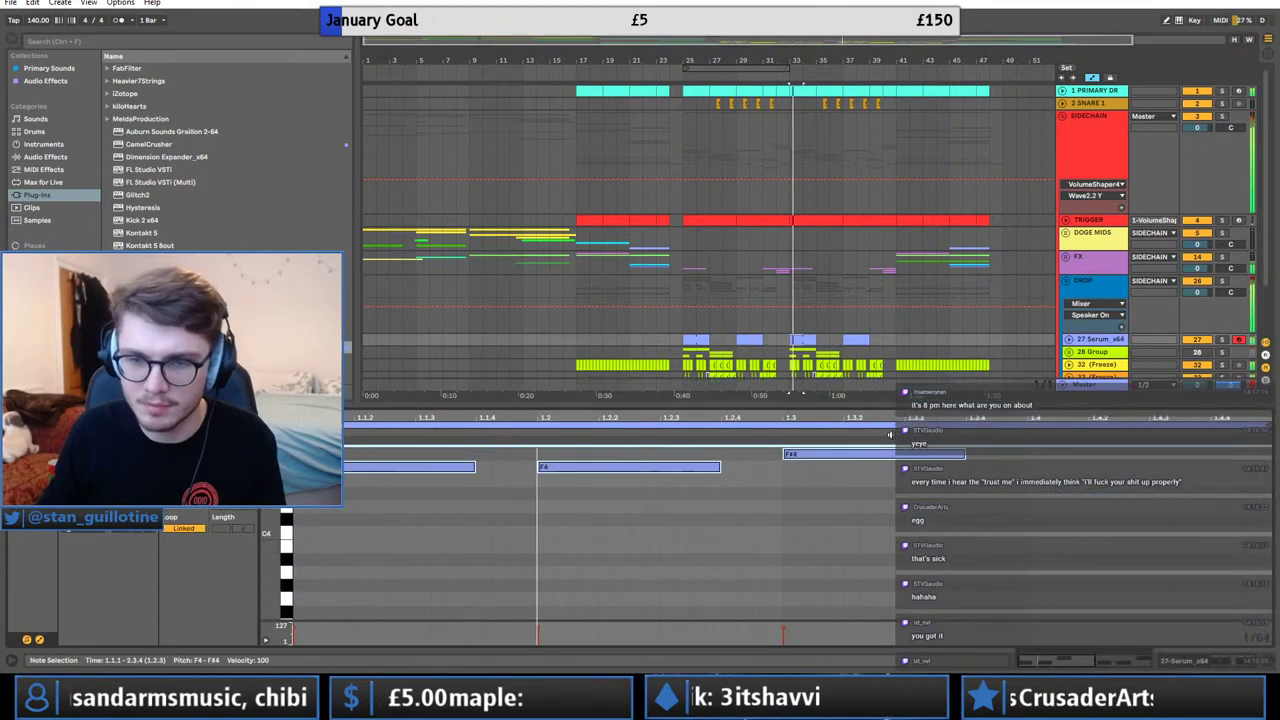
click(808, 340)
click(866, 341)
click(1106, 343)
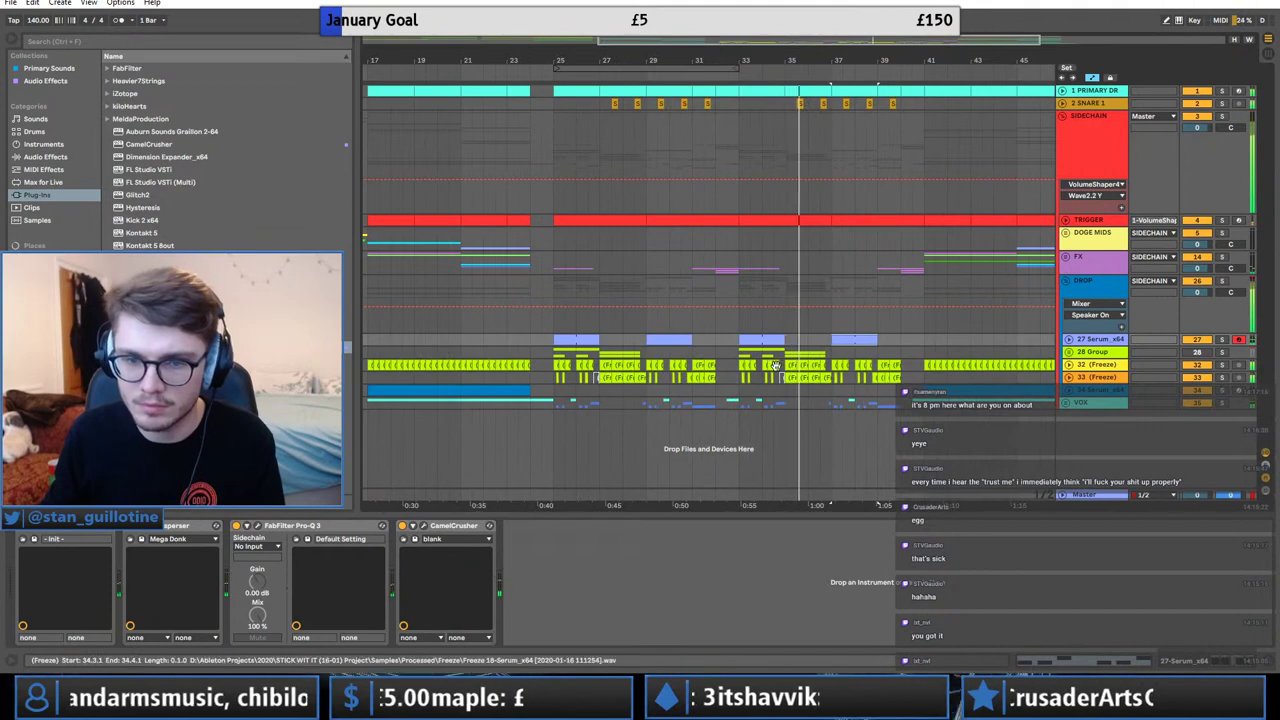
click(1137, 370)
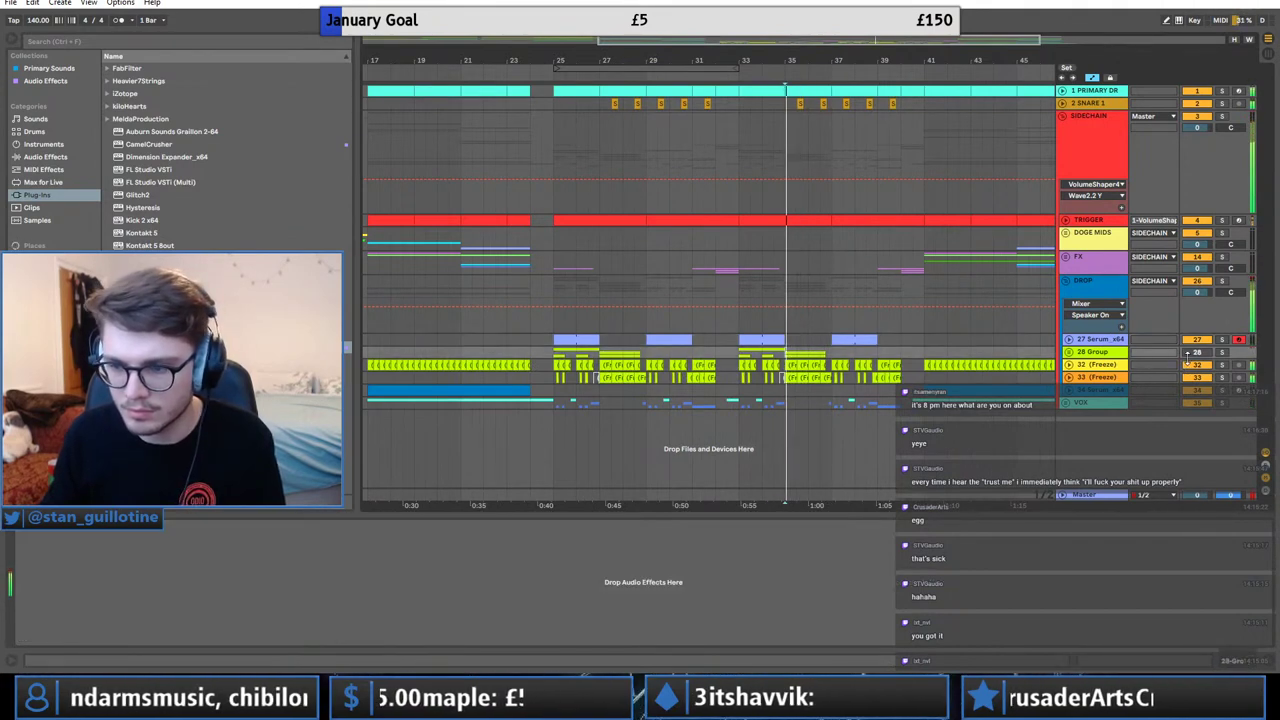
Delete the frozen clips on track 33 from bar 35 to the middle of bar 36, and play the change.
click(797, 379)
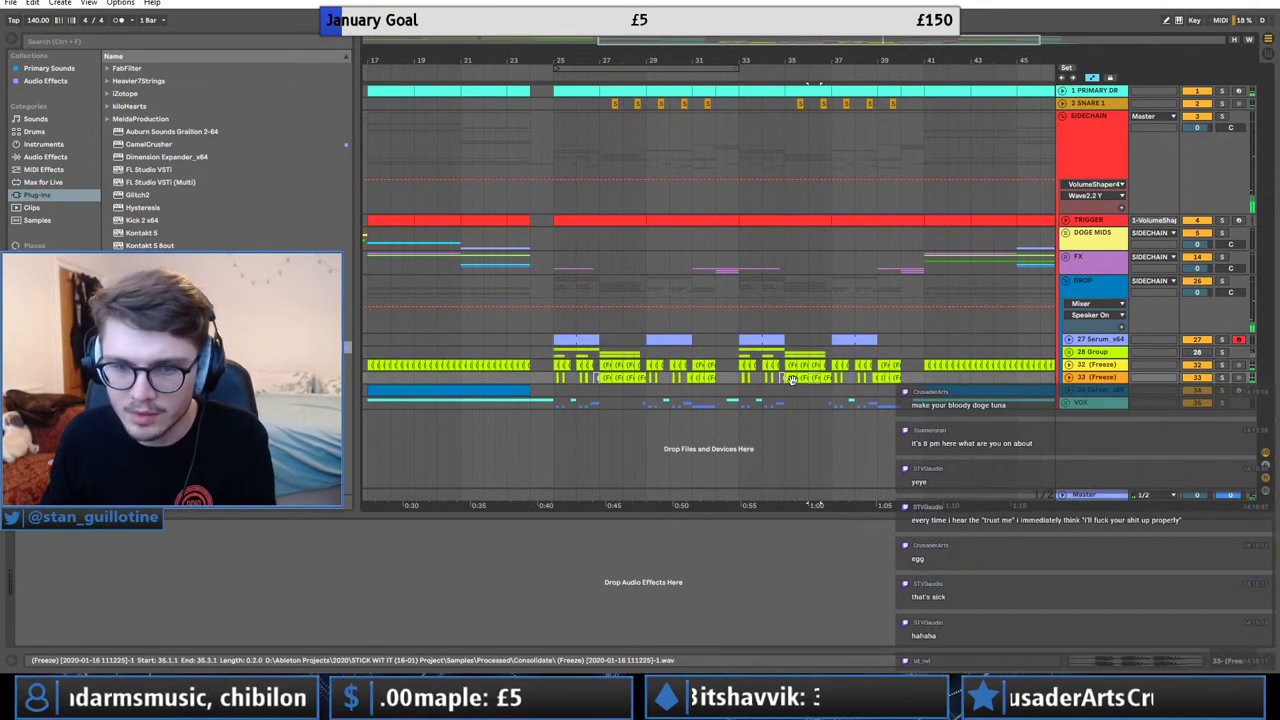
key(space)
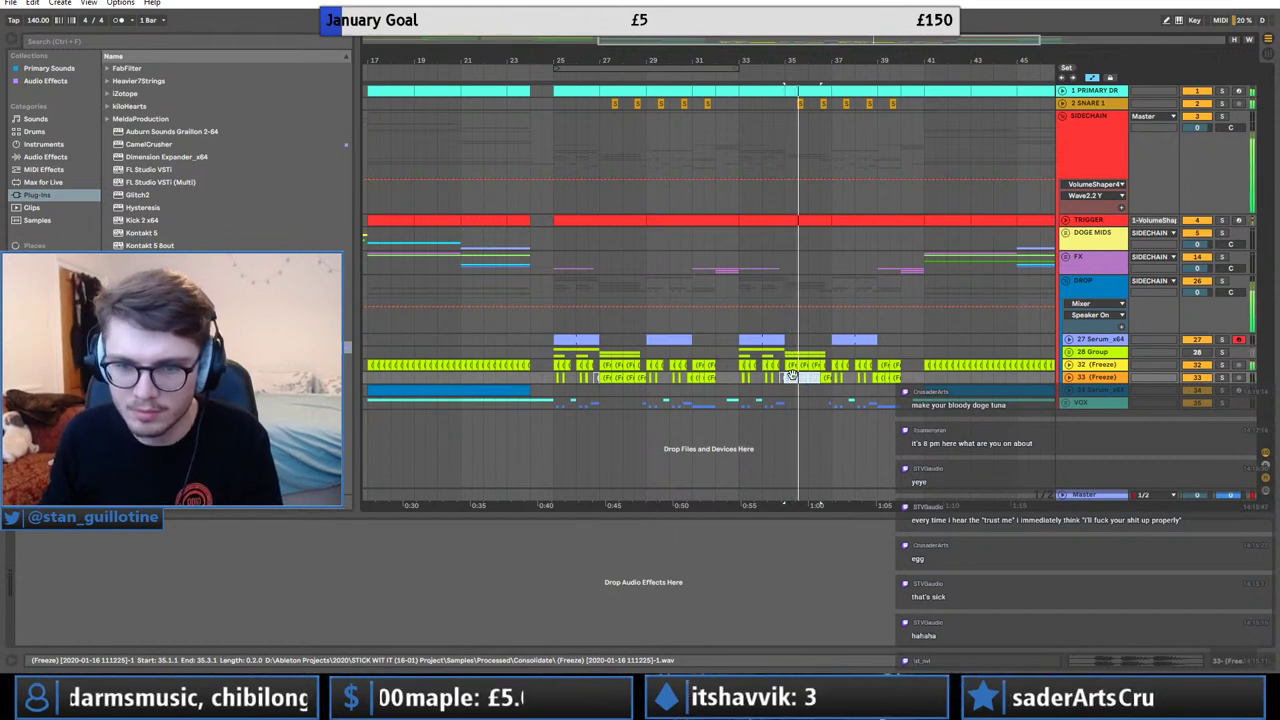
key(space)
key(space)
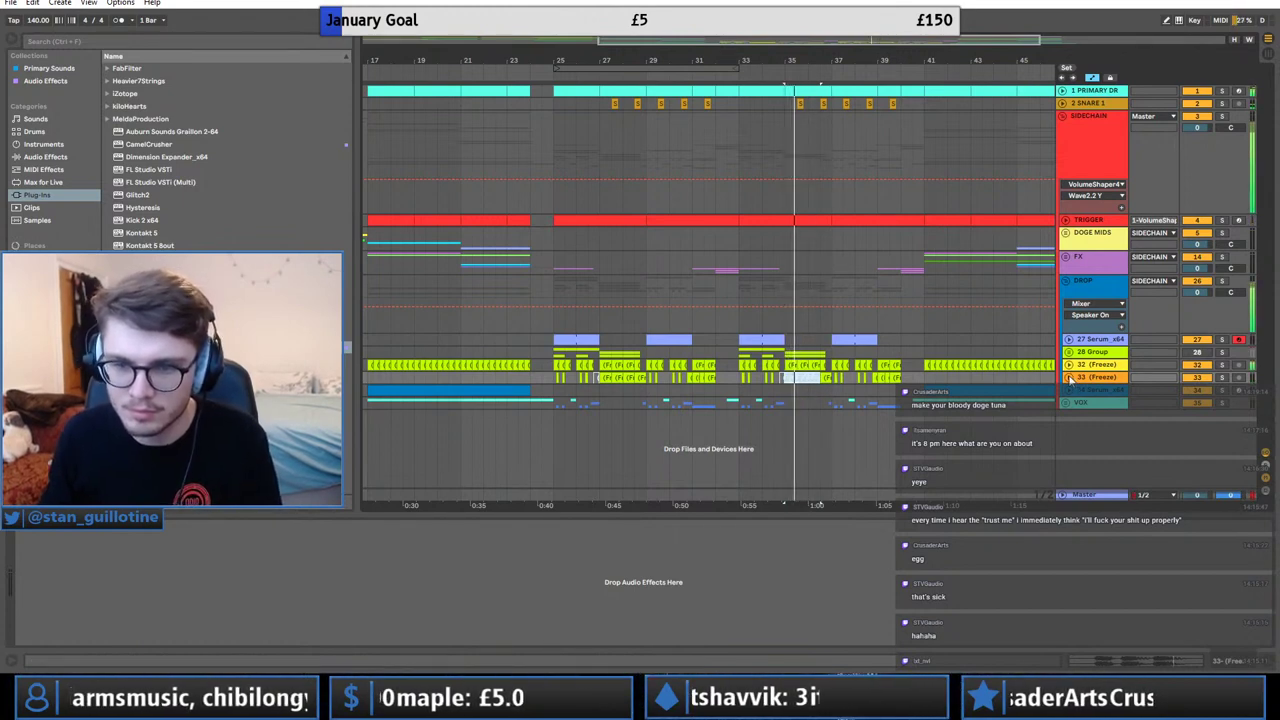
key(space)
key(space)
key(space)
key(space)
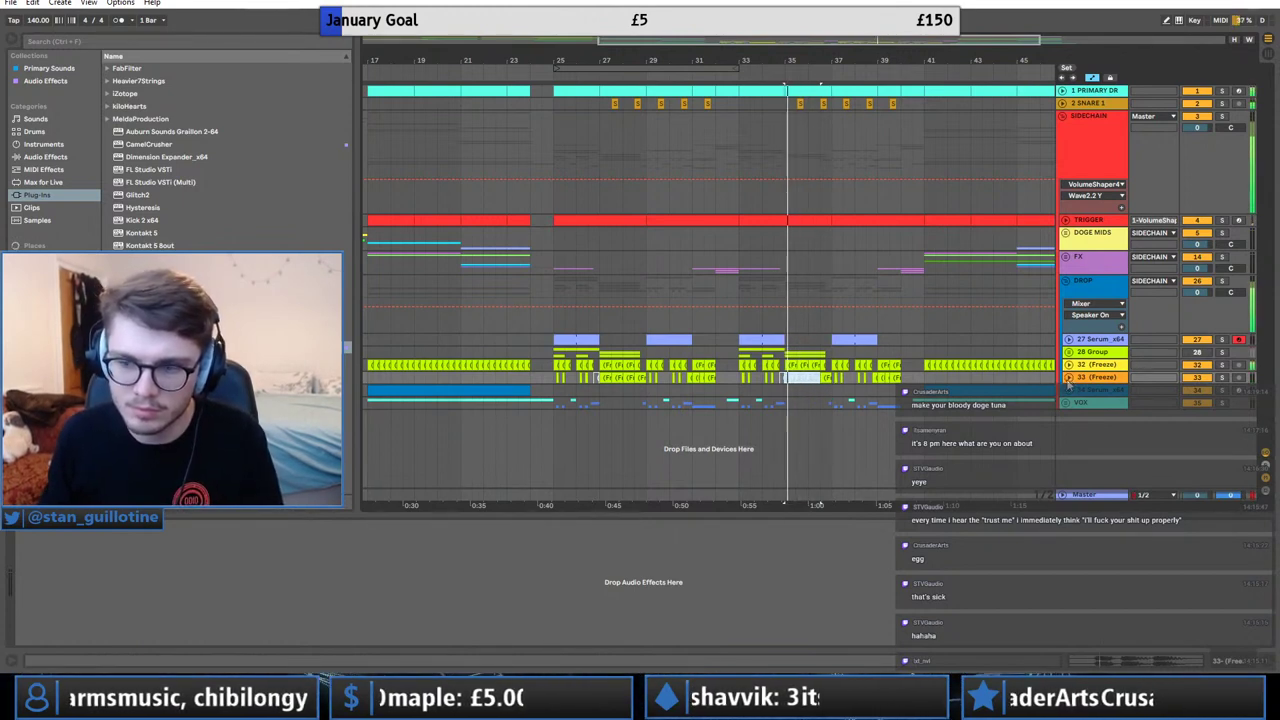
key(Delete)
click(825, 378)
key(space)
key(space)
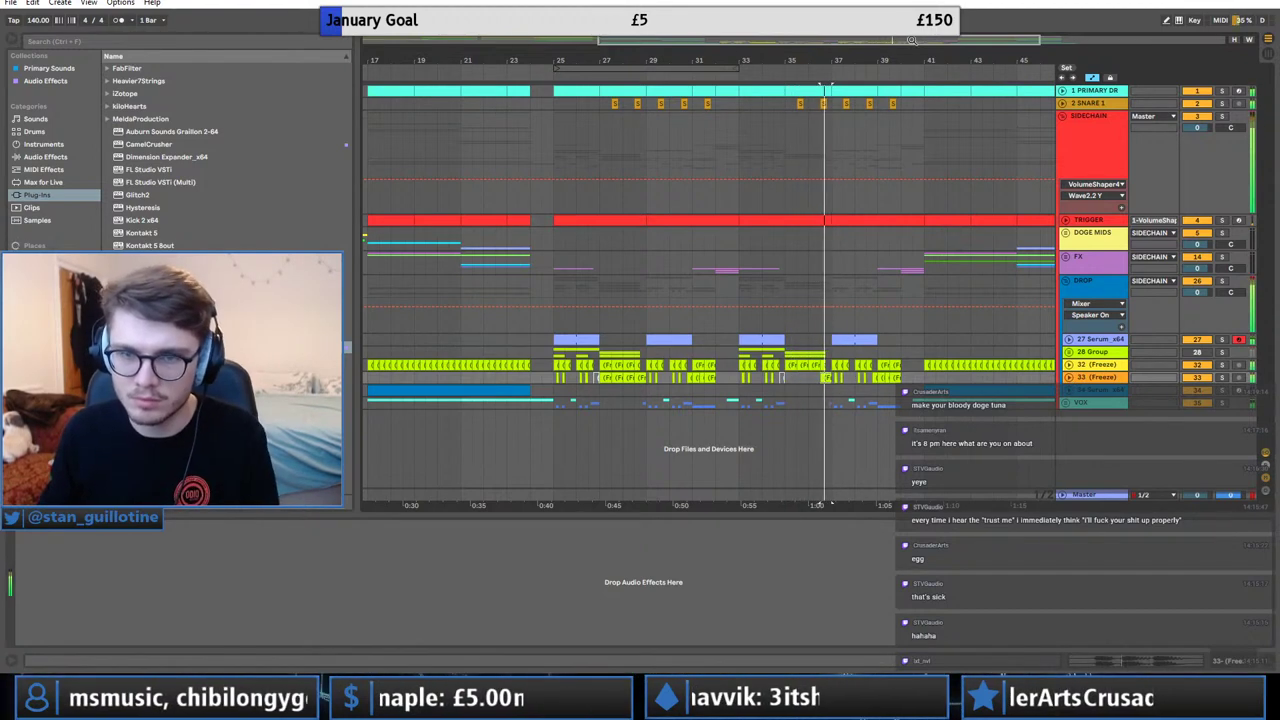
Insert a new MIDI track below frozen track 33 in the DROP group.
scroll(825, 378, up, 3)
key(space)
key(space)
click(694, 377)
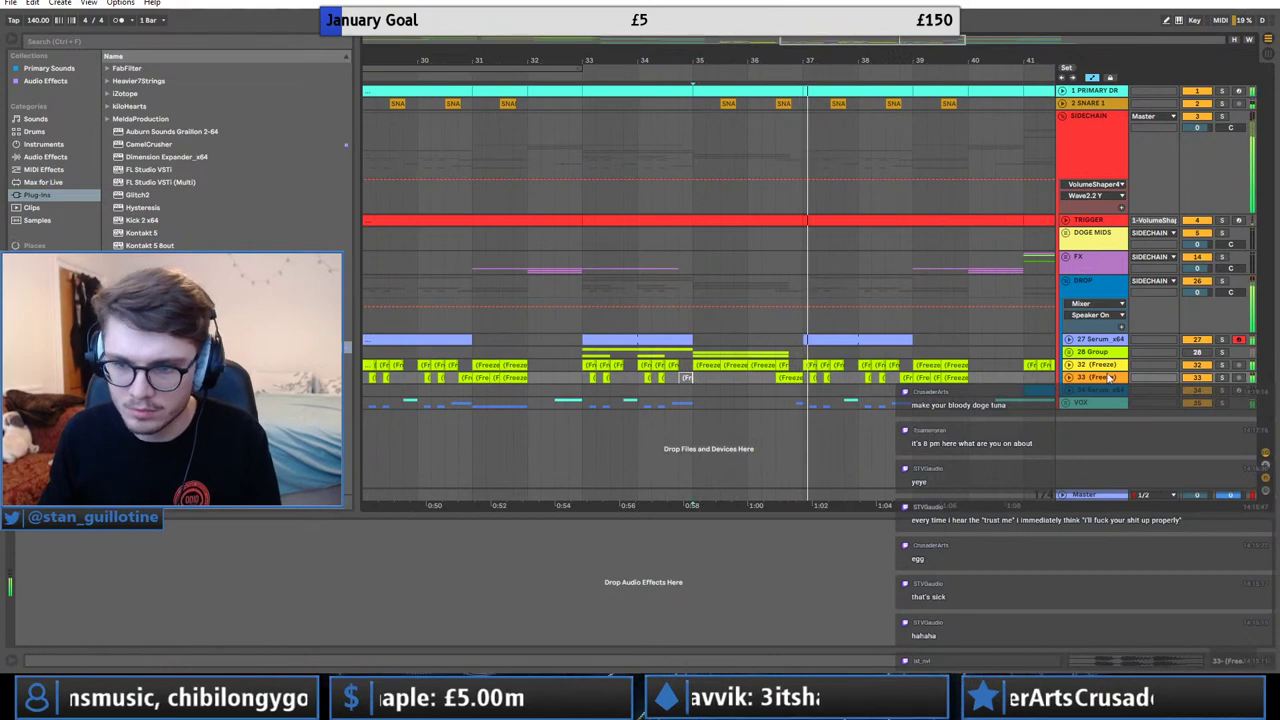
right_click(1112, 368)
click(1089, 379)
right_click(1089, 378)
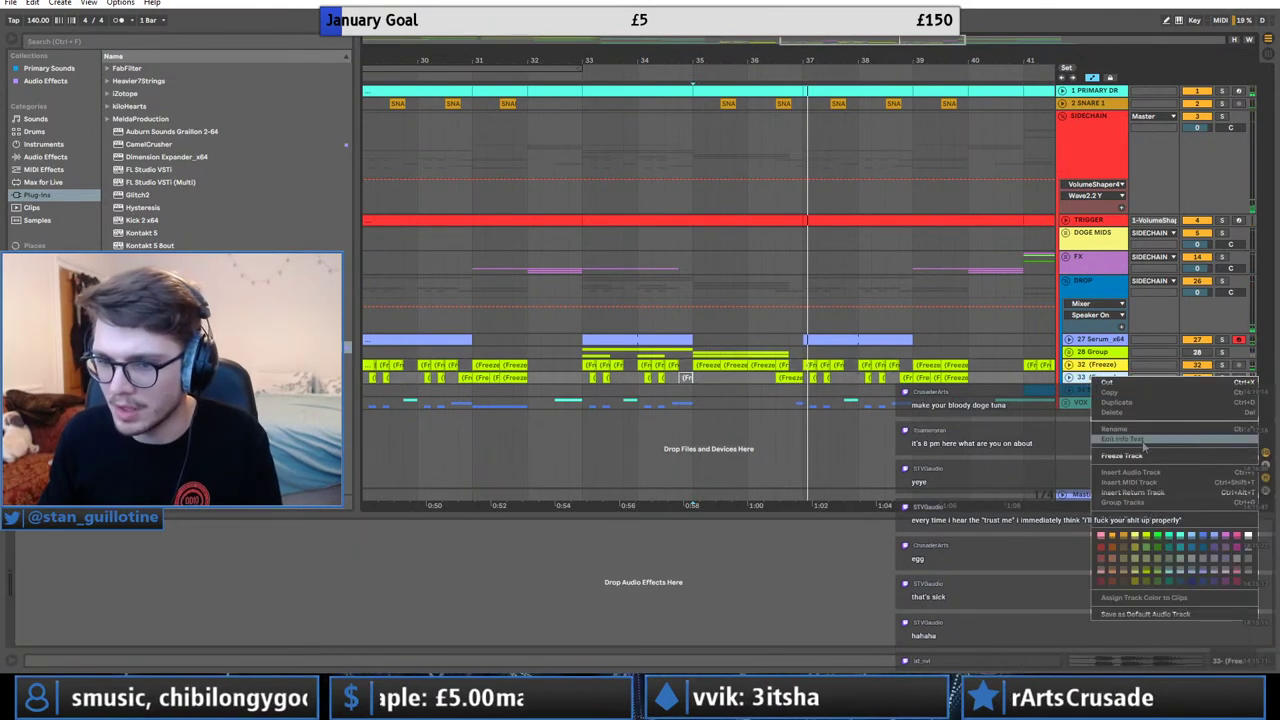
click(1158, 483)
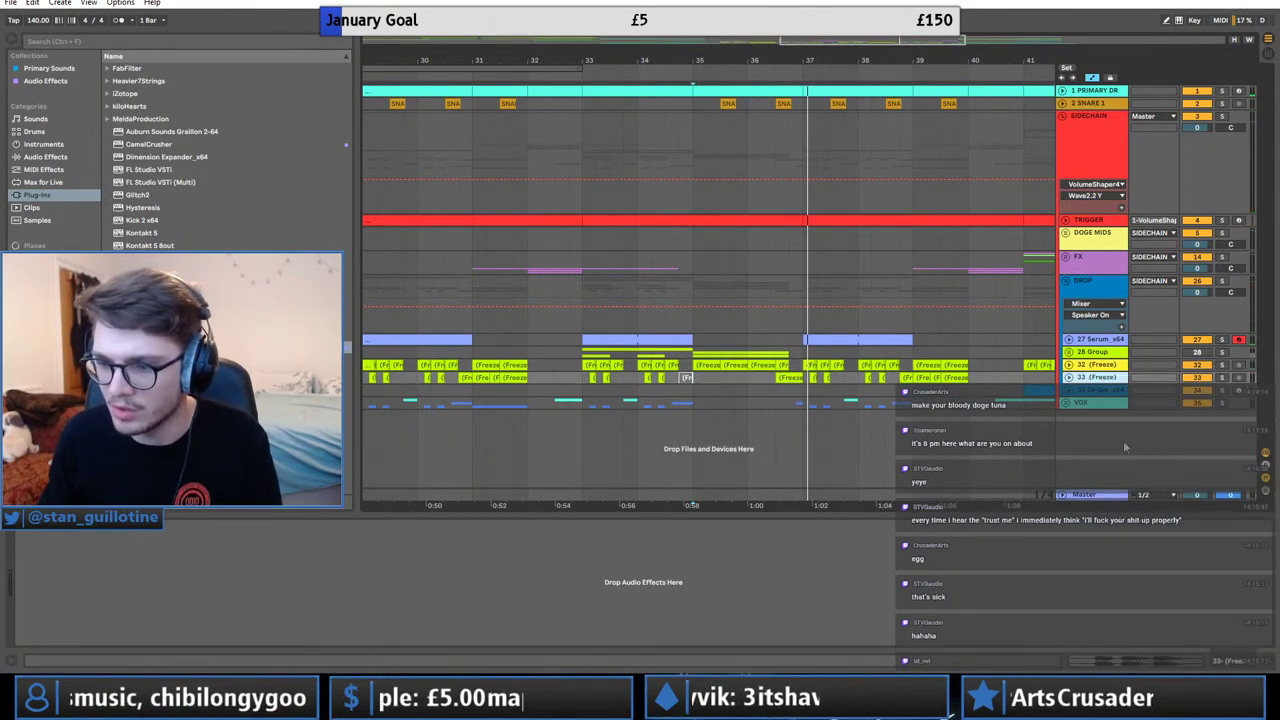
Insert an empty MIDI clip from 35.1.1 to 36.4.1 on the new track and load Serum_x64 on the track.
drag(697, 398, 779, 395)
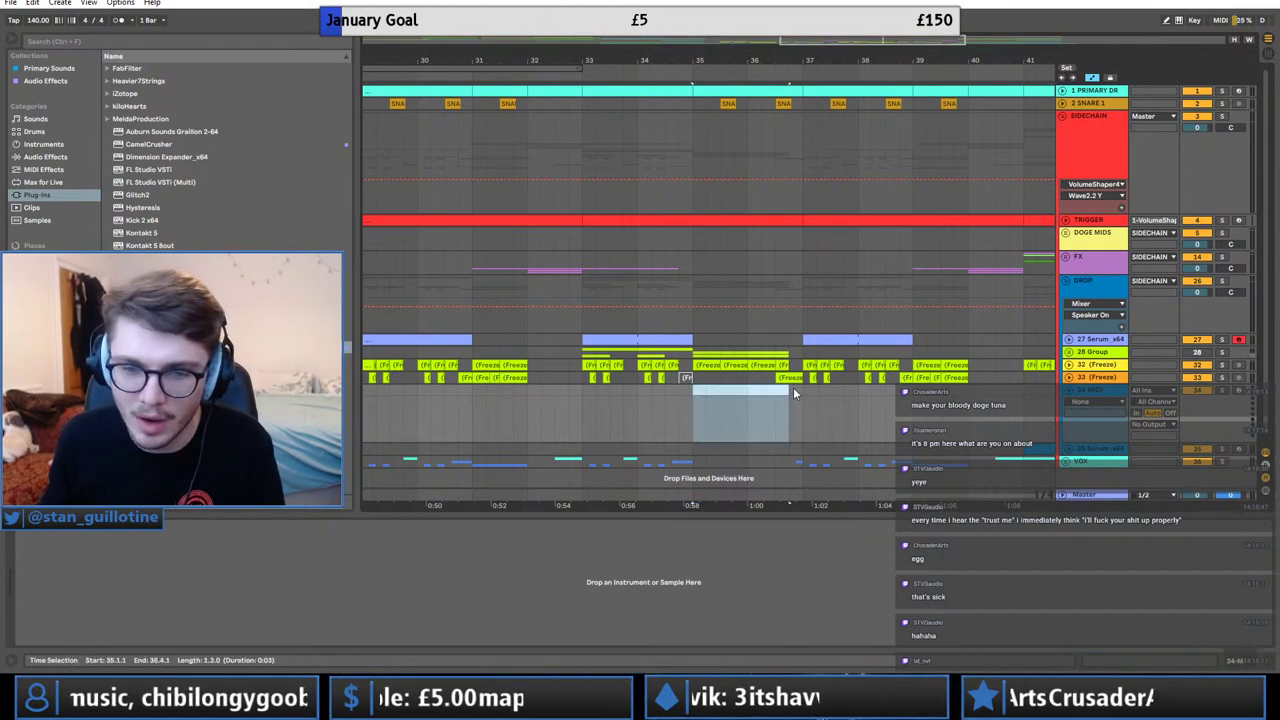
right_click(779, 395)
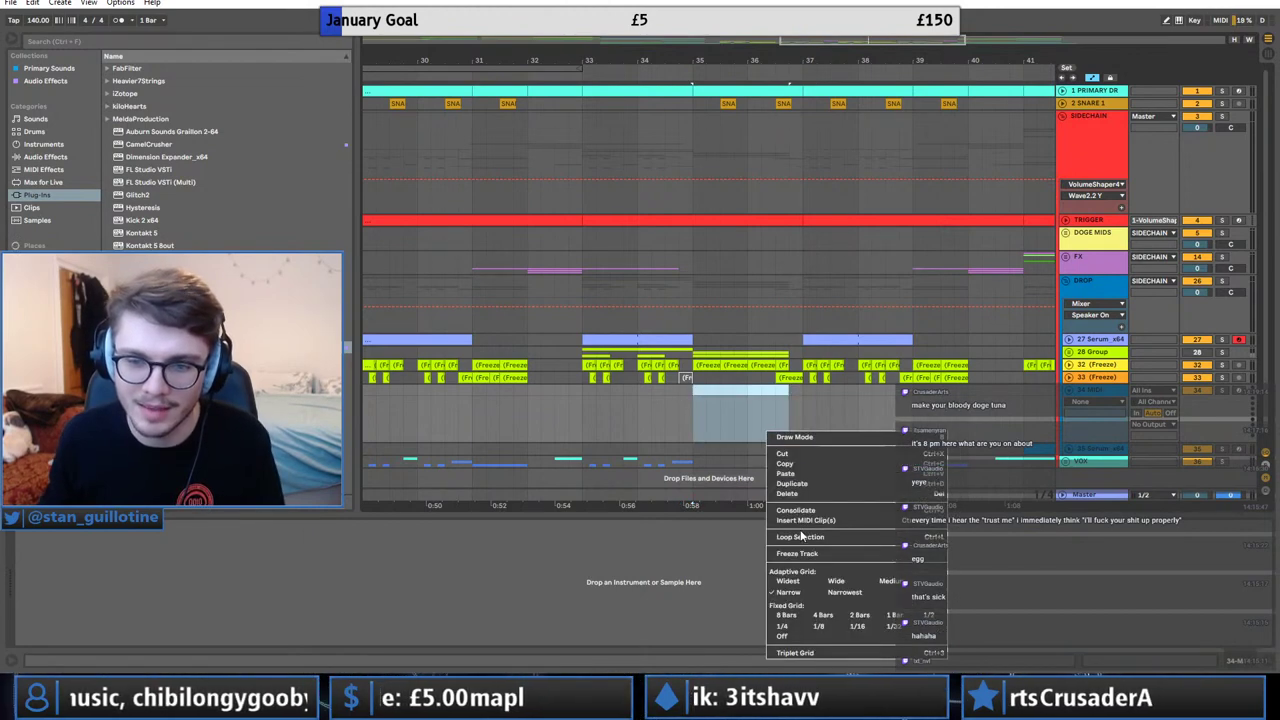
click(818, 500)
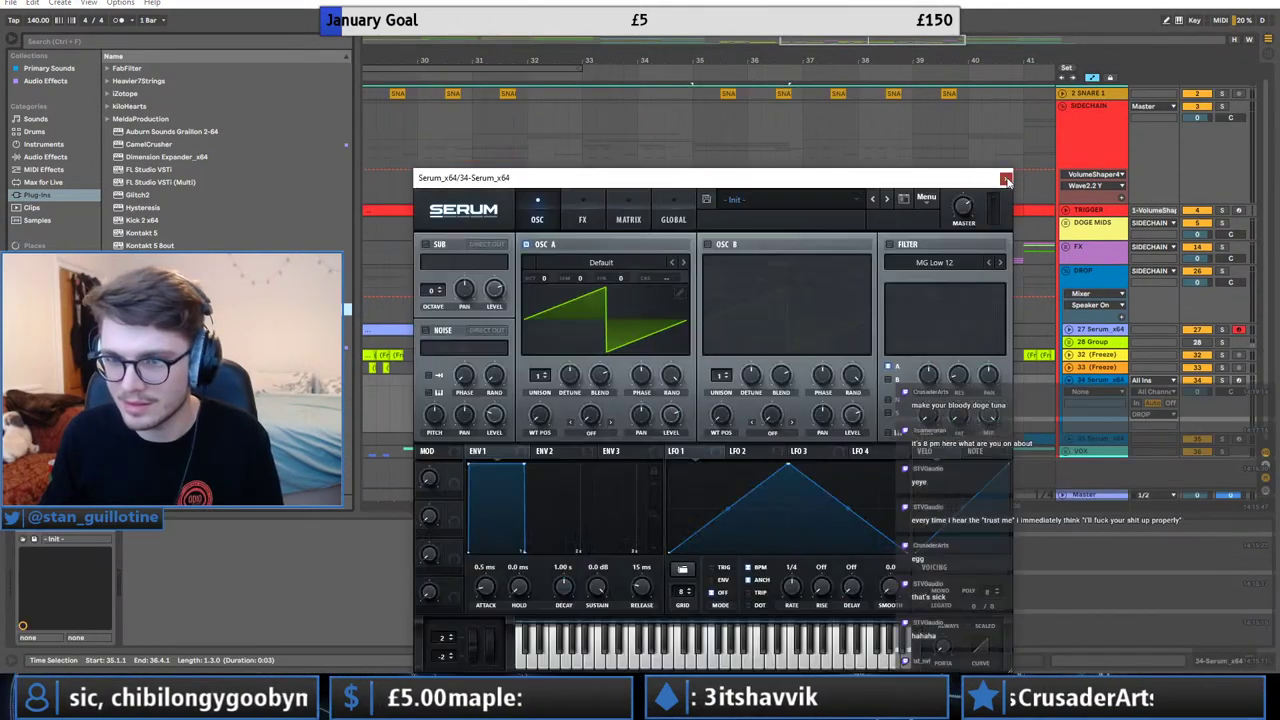
click(1005, 178)
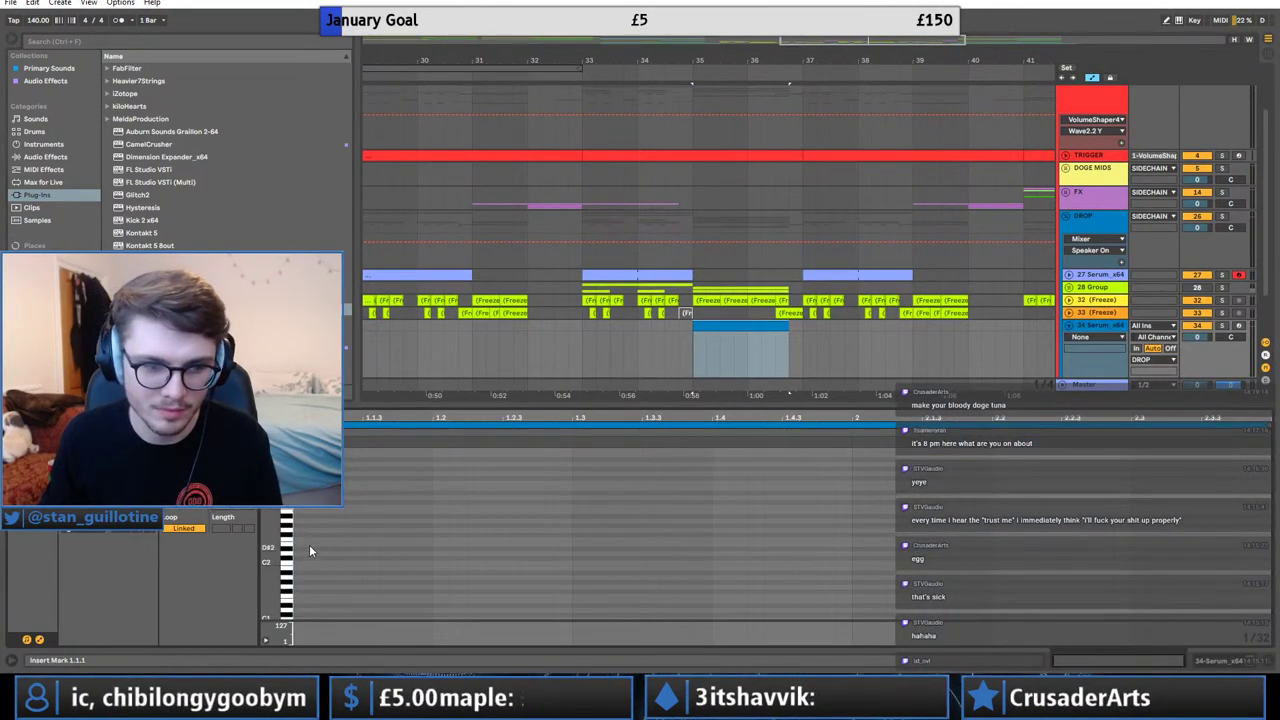
Draw one sustained note across the whole new Serum clip and play it.
double_click(304, 540)
drag(312, 541, 1274, 541)
key(space)
Route Macro 1 to Mast.Tun in the modulation matrix of the new track's Serum.
double_click(1107, 325)
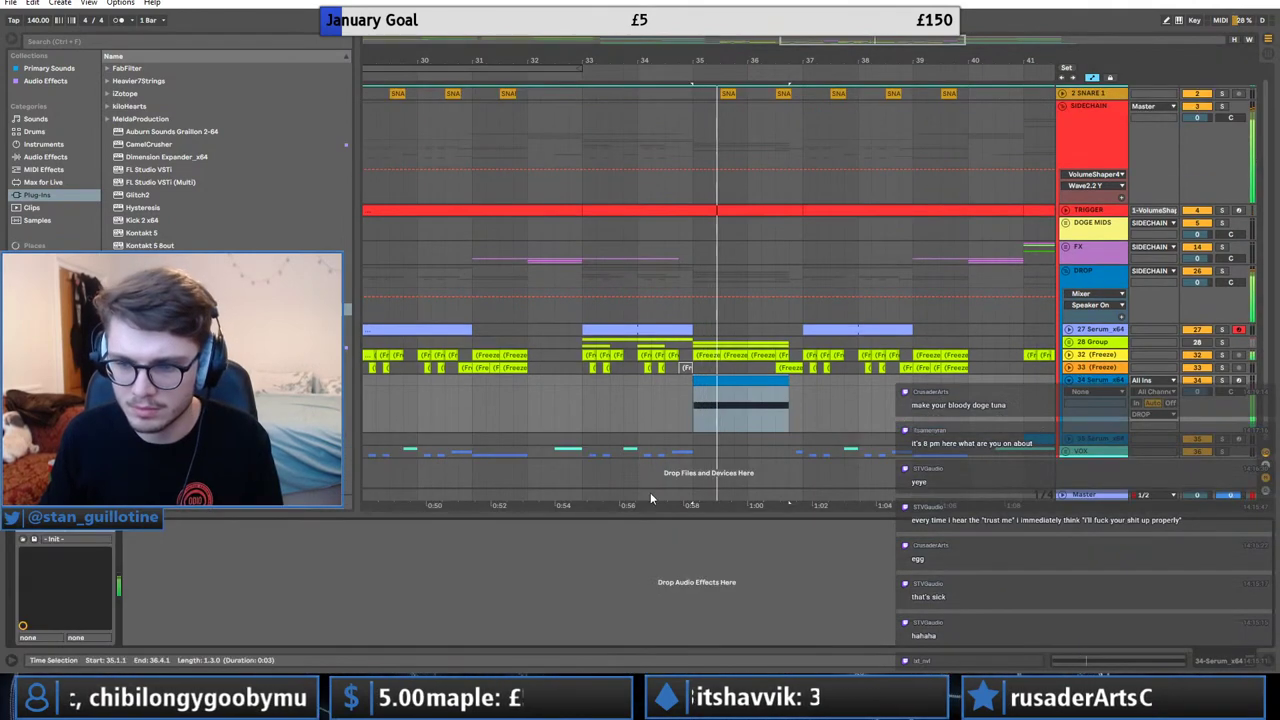
click(48, 527)
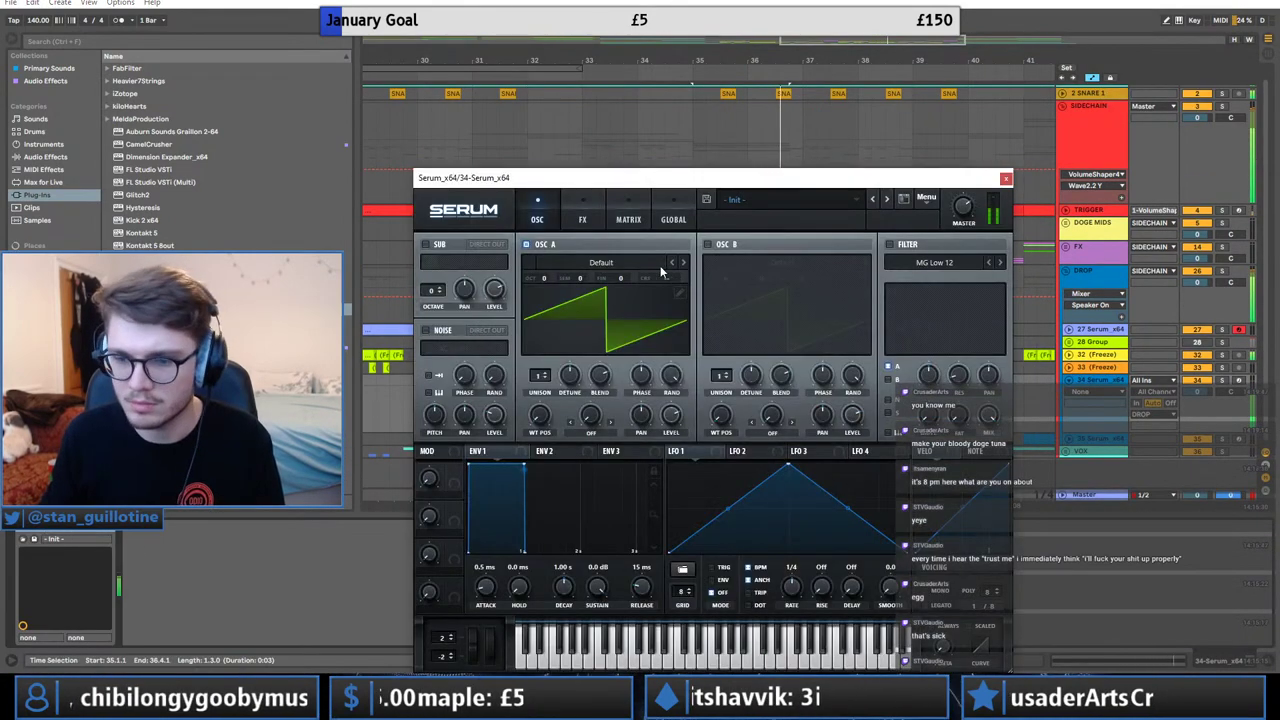
click(628, 215)
click(450, 263)
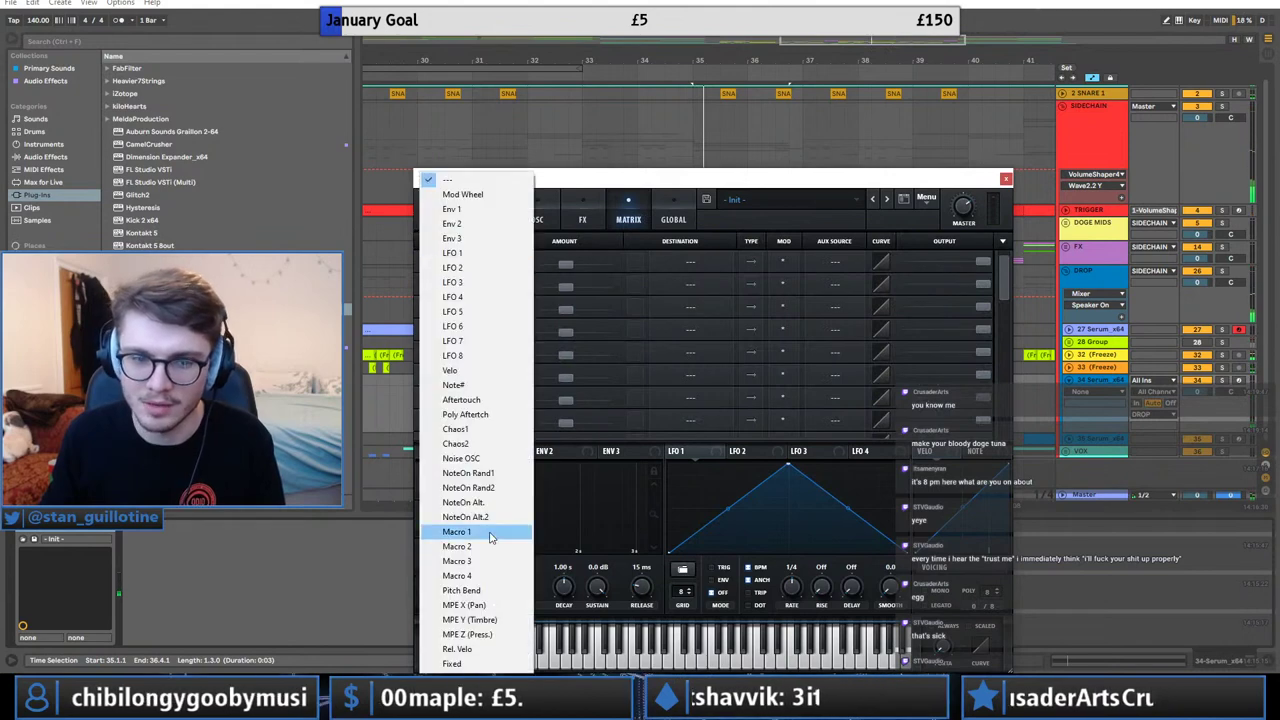
click(488, 536)
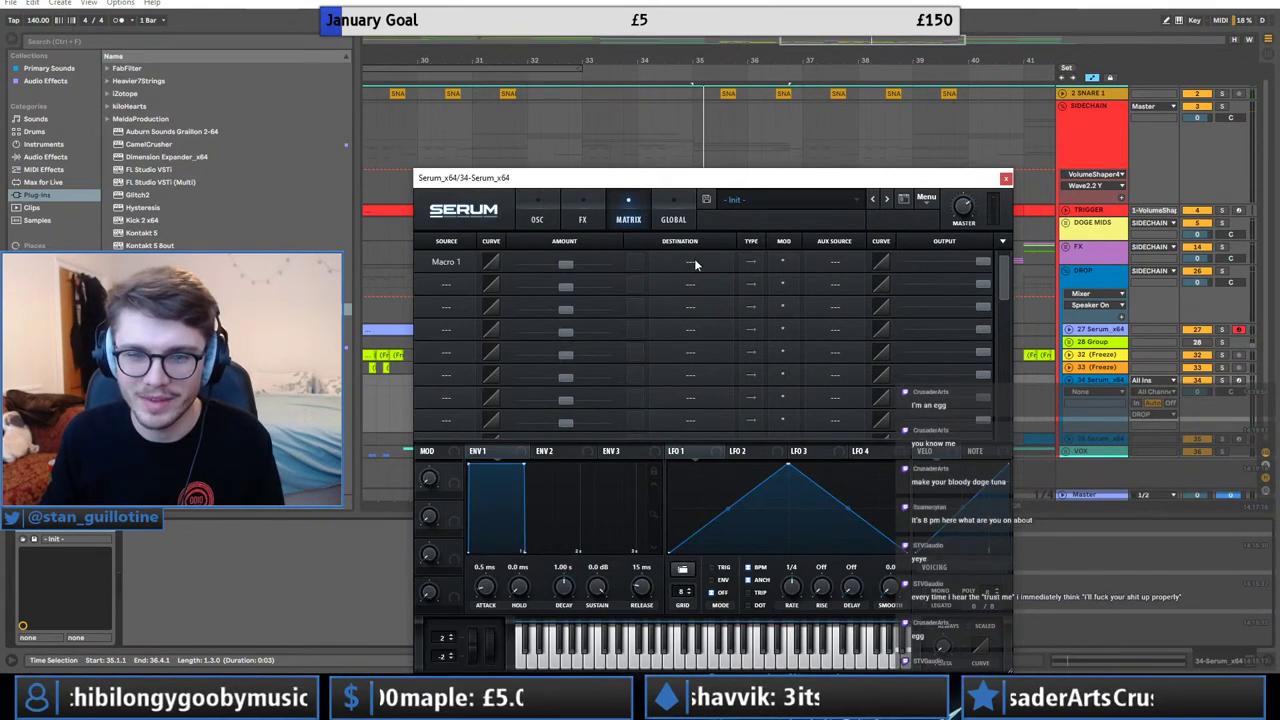
click(697, 261)
mouse_move(690, 380)
click(779, 381)
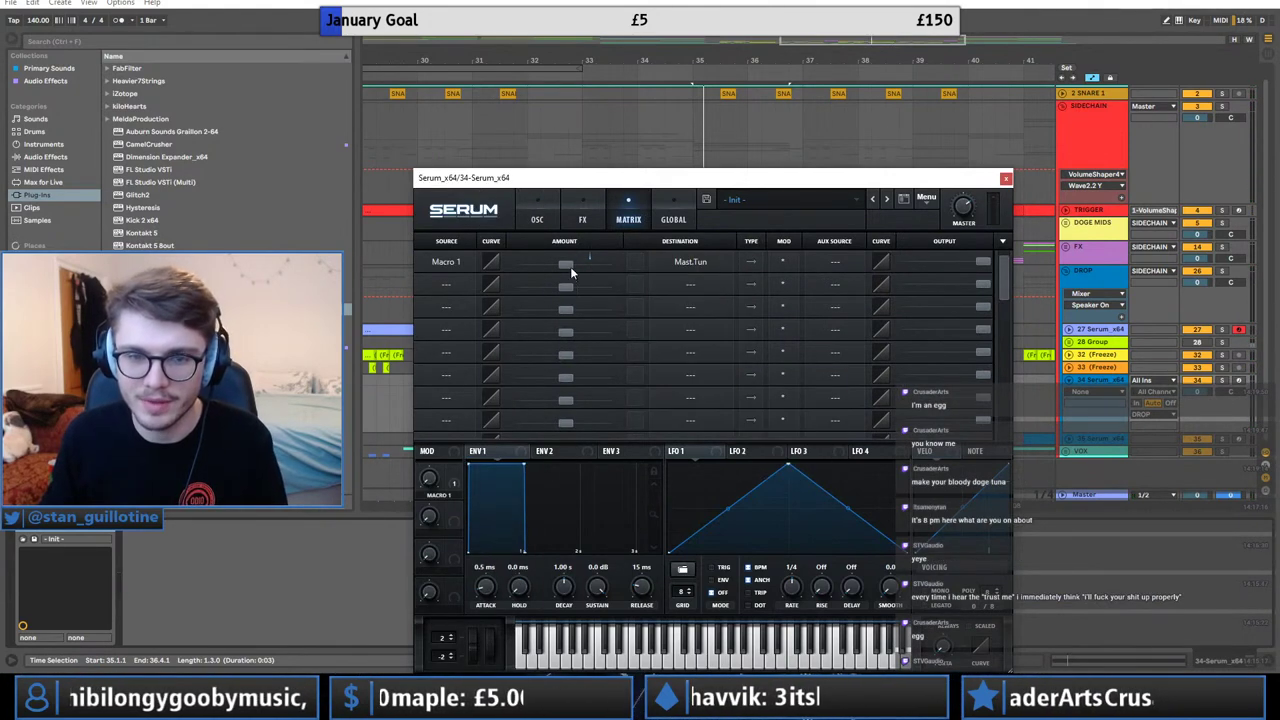
Automate Macro 1 on the new Serum track as a ramp rising to 1.00 across the clip and play it.
click(1006, 179)
click(693, 431)
drag(734, 431, 734, 402)
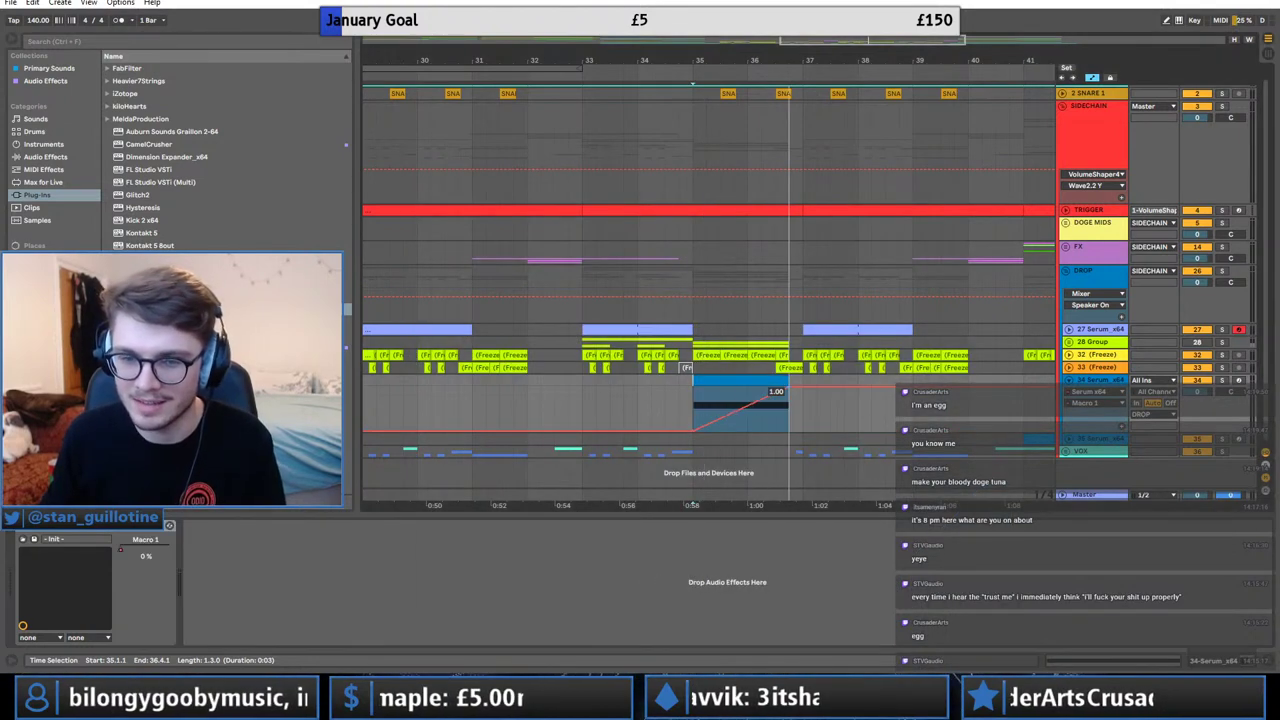
key(space)
Set Serum's oscillator A to octave -2 with FM from B at about 39%, and enable oscillator B at octave +2.
click(36, 539)
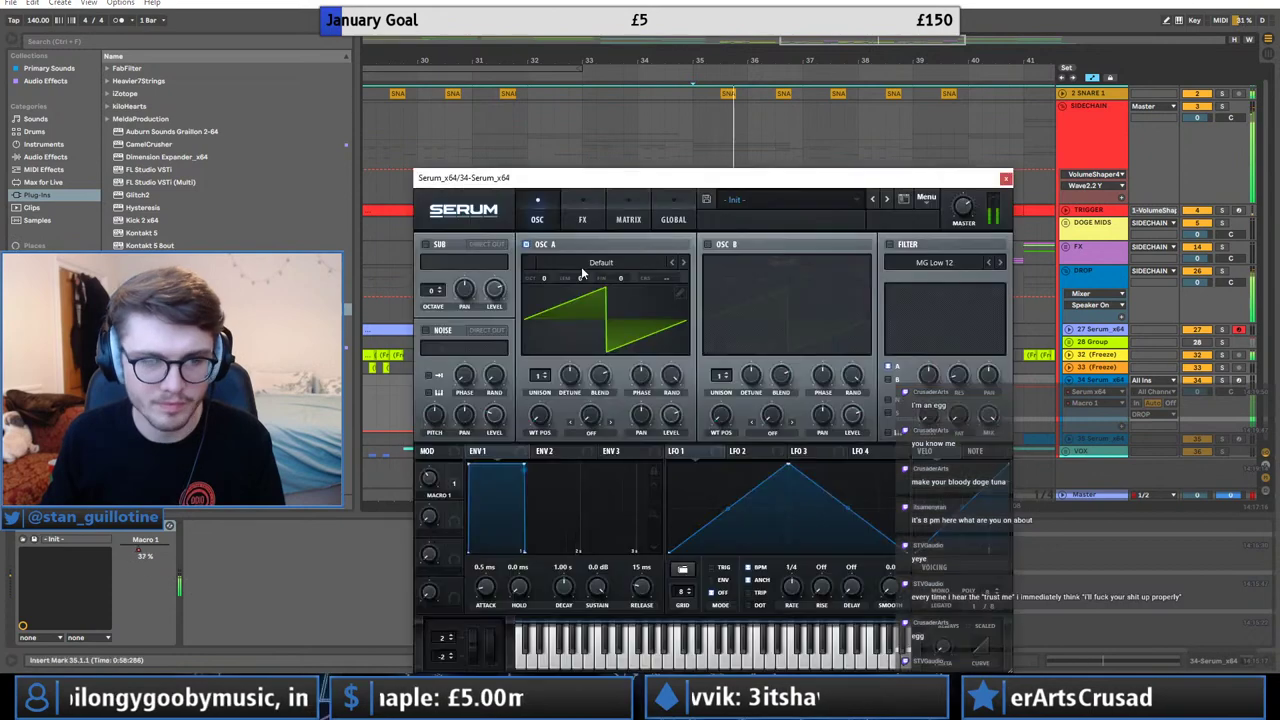
drag(551, 276, 546, 331)
click(707, 244)
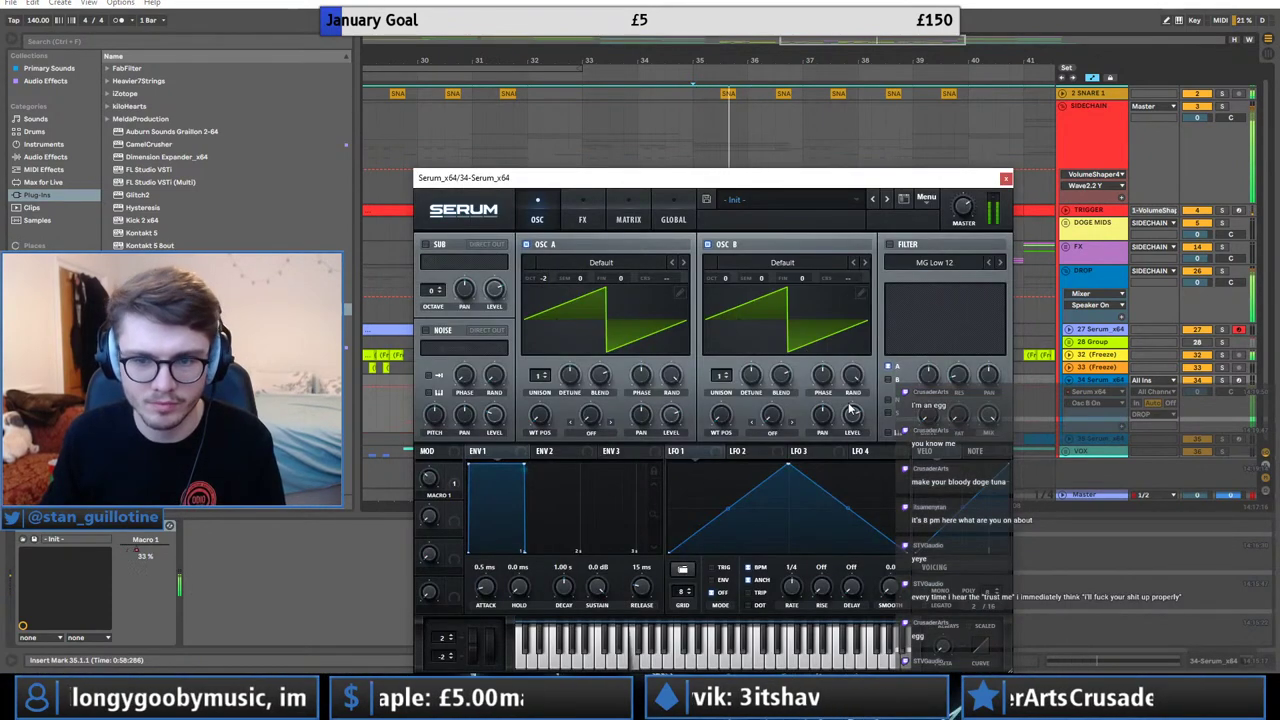
click(591, 432)
click(615, 400)
drag(615, 405, 615, 367)
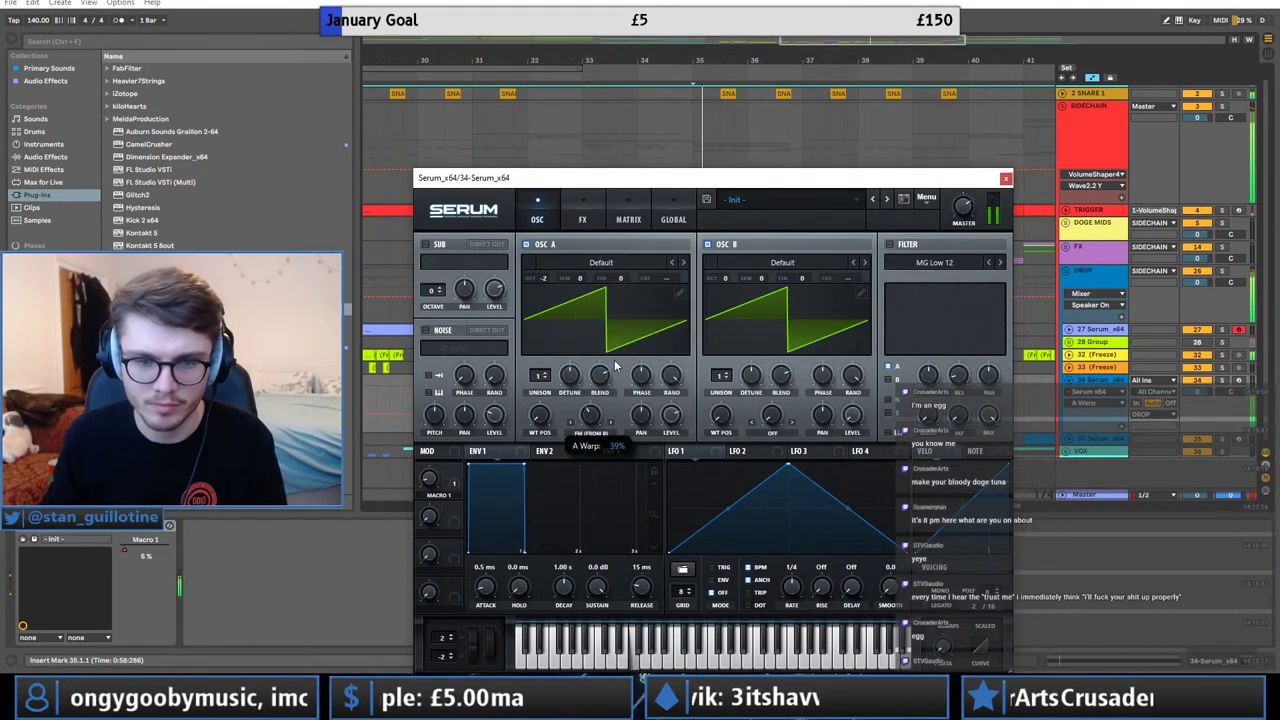
drag(726, 283, 726, 262)
Modulate oscillator A's level with LFO 1 at 100 and reshape the LFO, in trigger mode, into a flat-topped plateau with a curved fall.
drag(685, 452, 655, 563)
drag(661, 403, 688, 293)
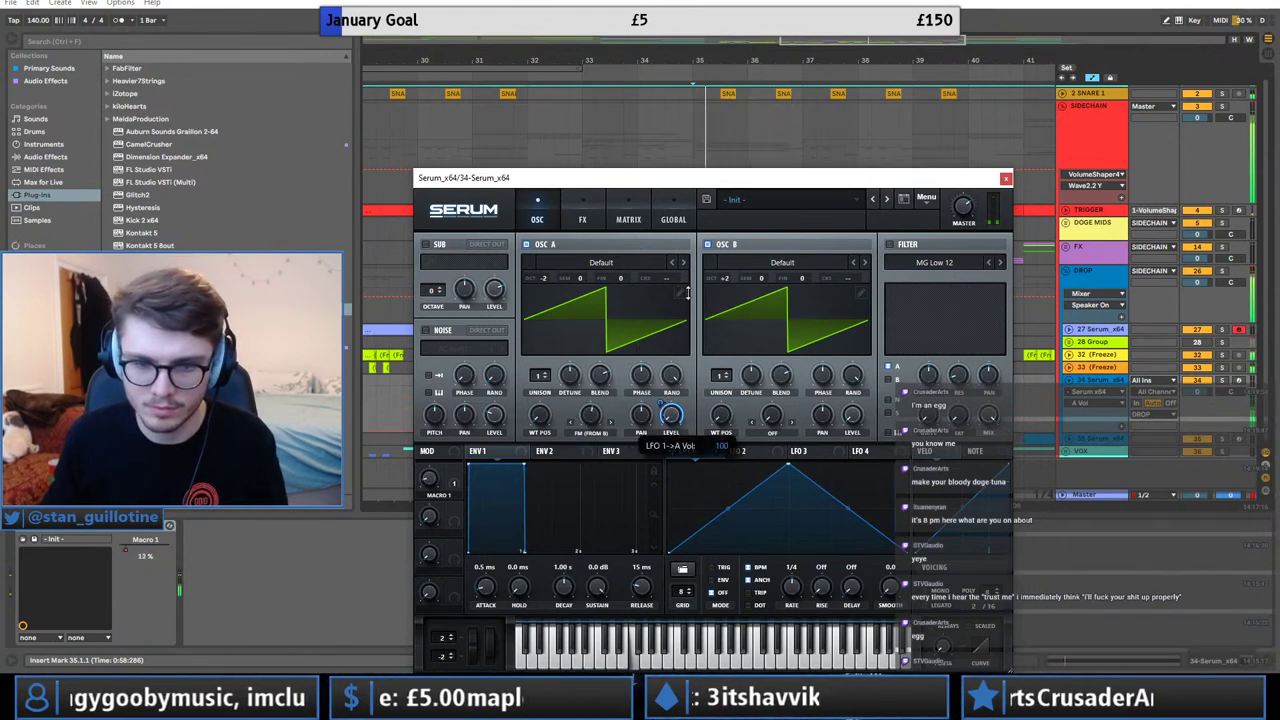
drag(789, 465, 700, 455)
double_click(788, 475)
drag(801, 469, 830, 460)
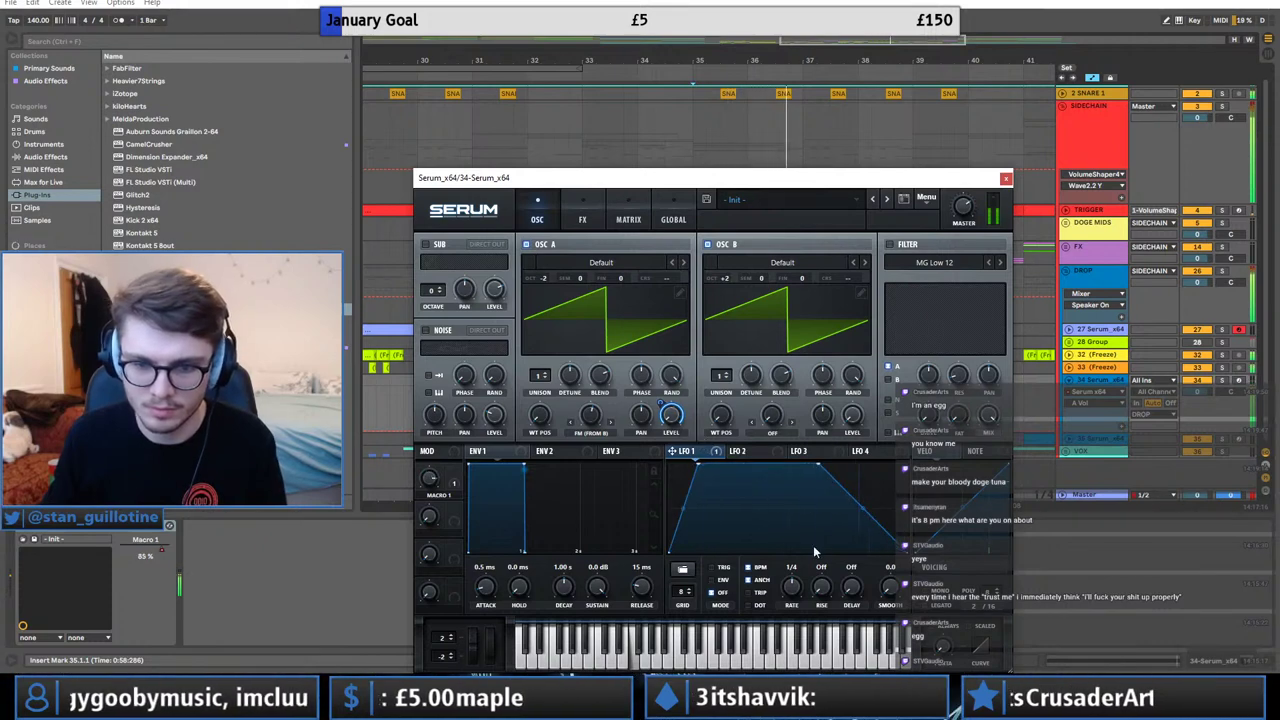
drag(862, 511, 718, 580)
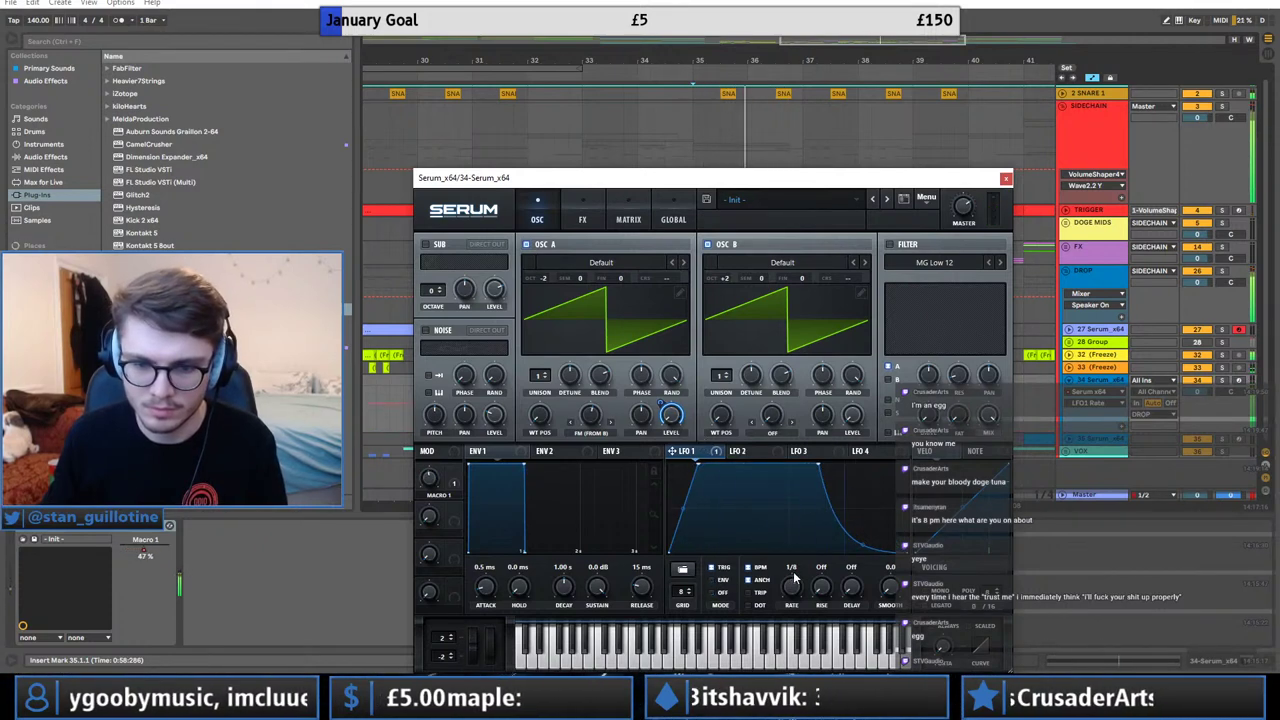
Set LFO 1's rate to 1/32 with triplets and raise oscillator B to octave +3.
key(space)
key(space)
drag(788, 592, 786, 592)
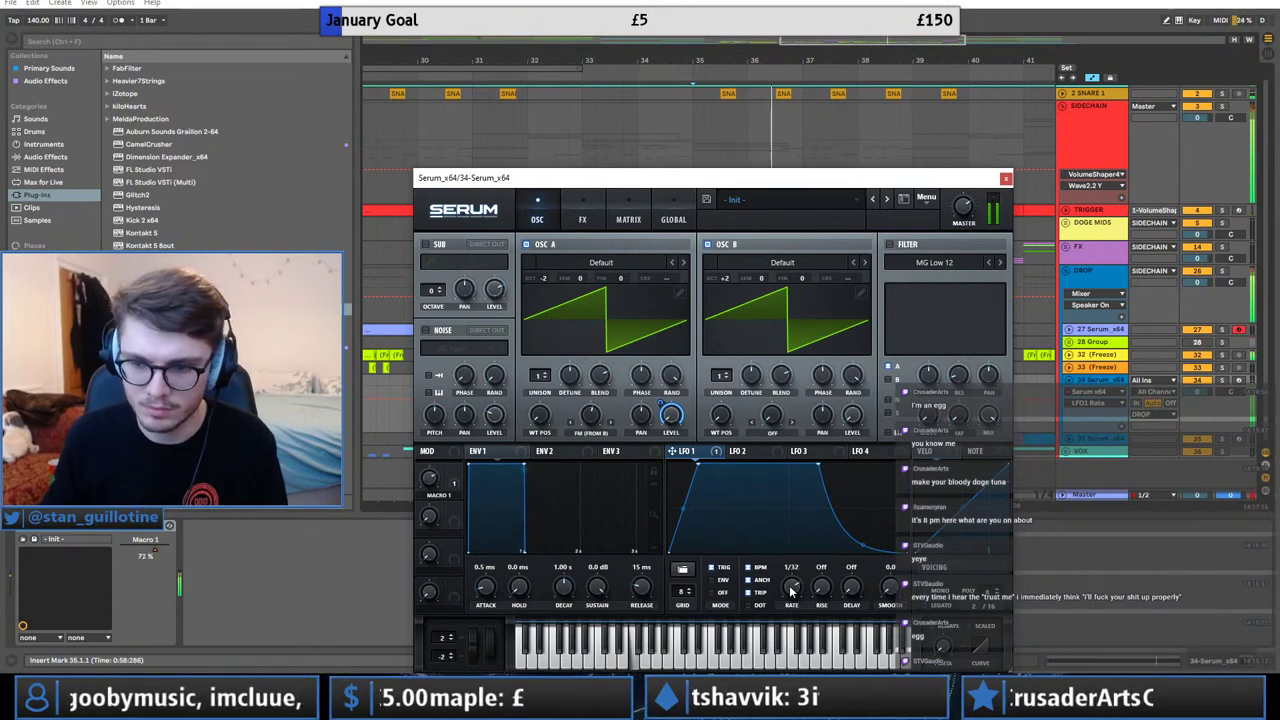
drag(711, 281, 730, 263)
click(628, 219)
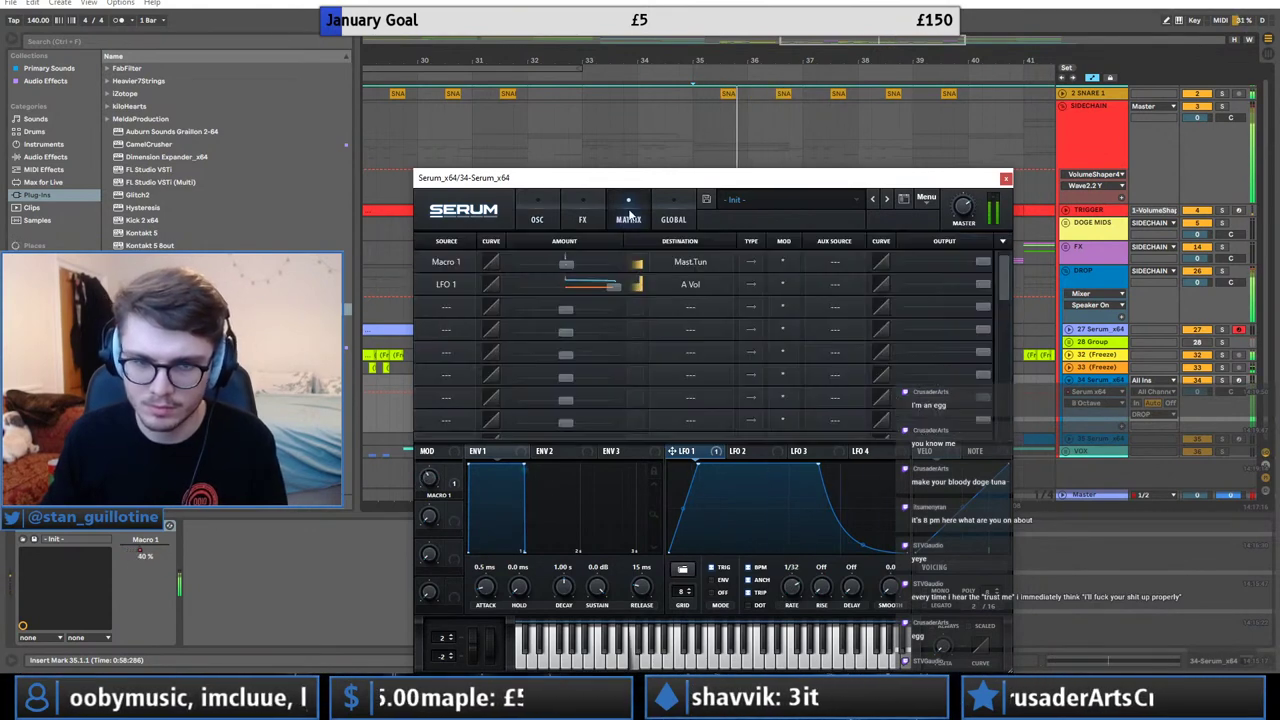
click(582, 219)
Show the Macro 1 automation again and reverse it so it falls from maximum at 35.1.1 to zero just past the clip's end.
click(1006, 179)
click(1090, 402)
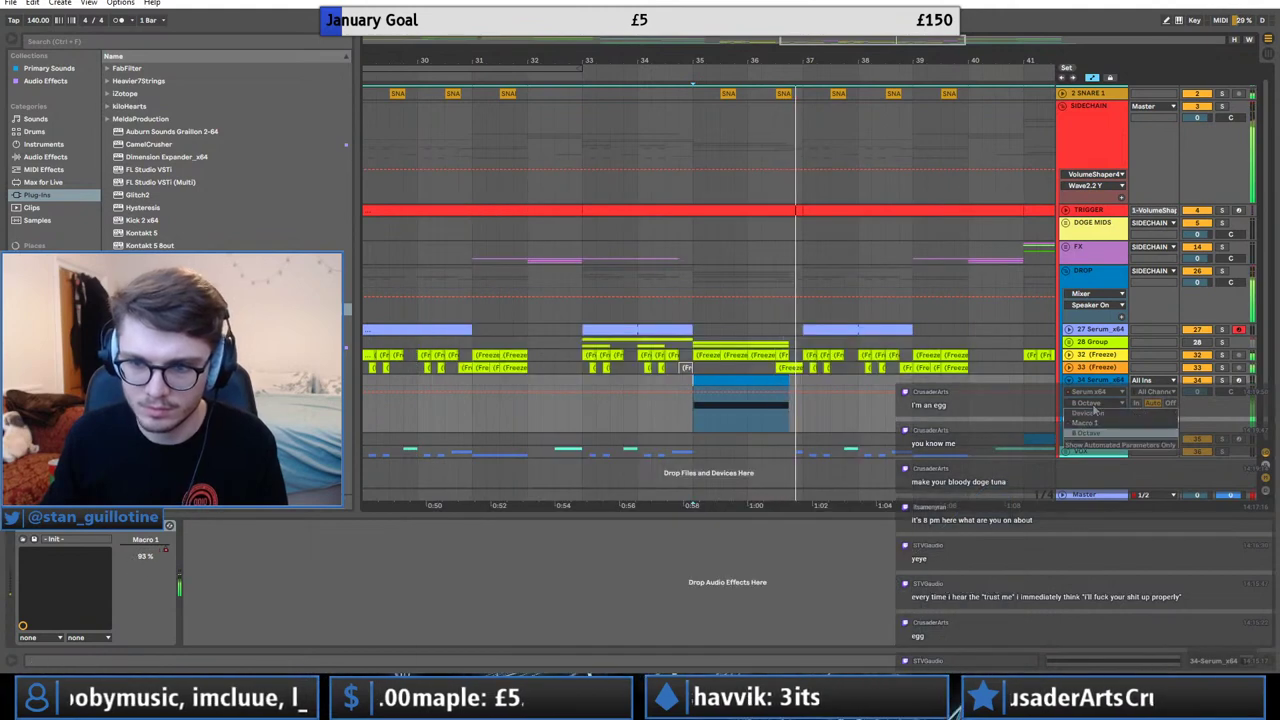
click(1102, 425)
key(space)
key(space)
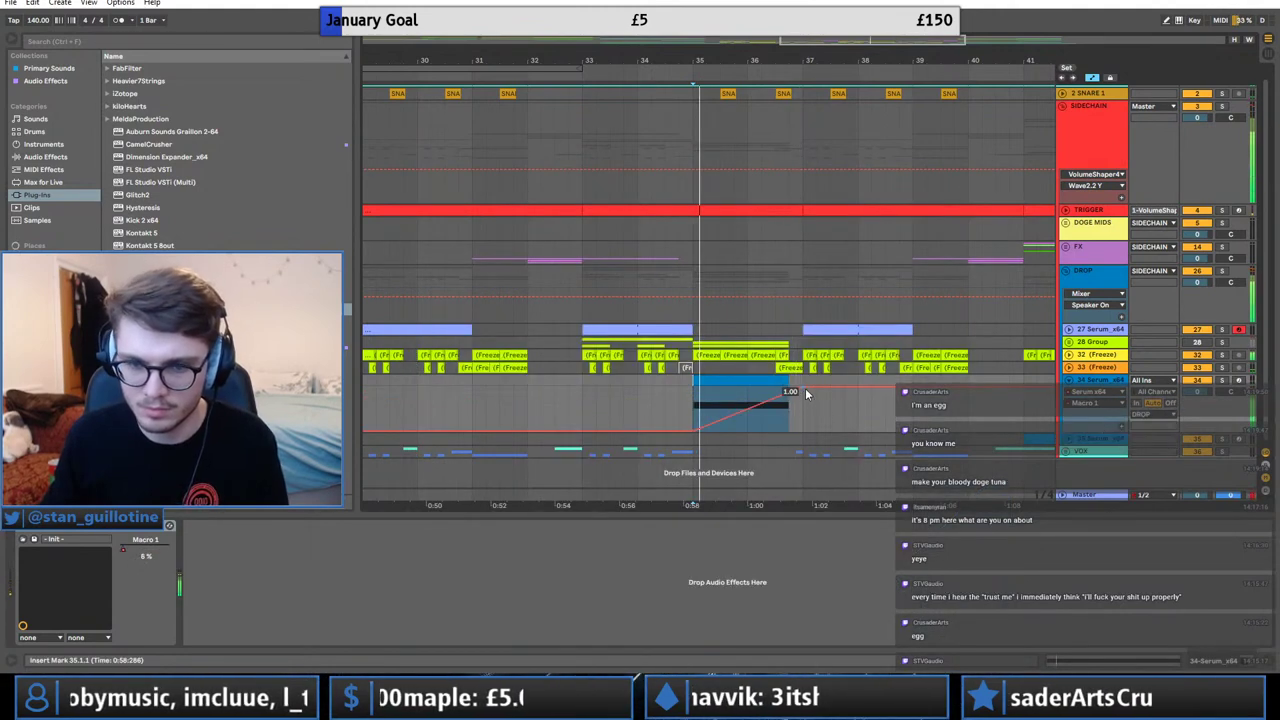
drag(696, 431, 696, 394)
drag(803, 388, 803, 431)
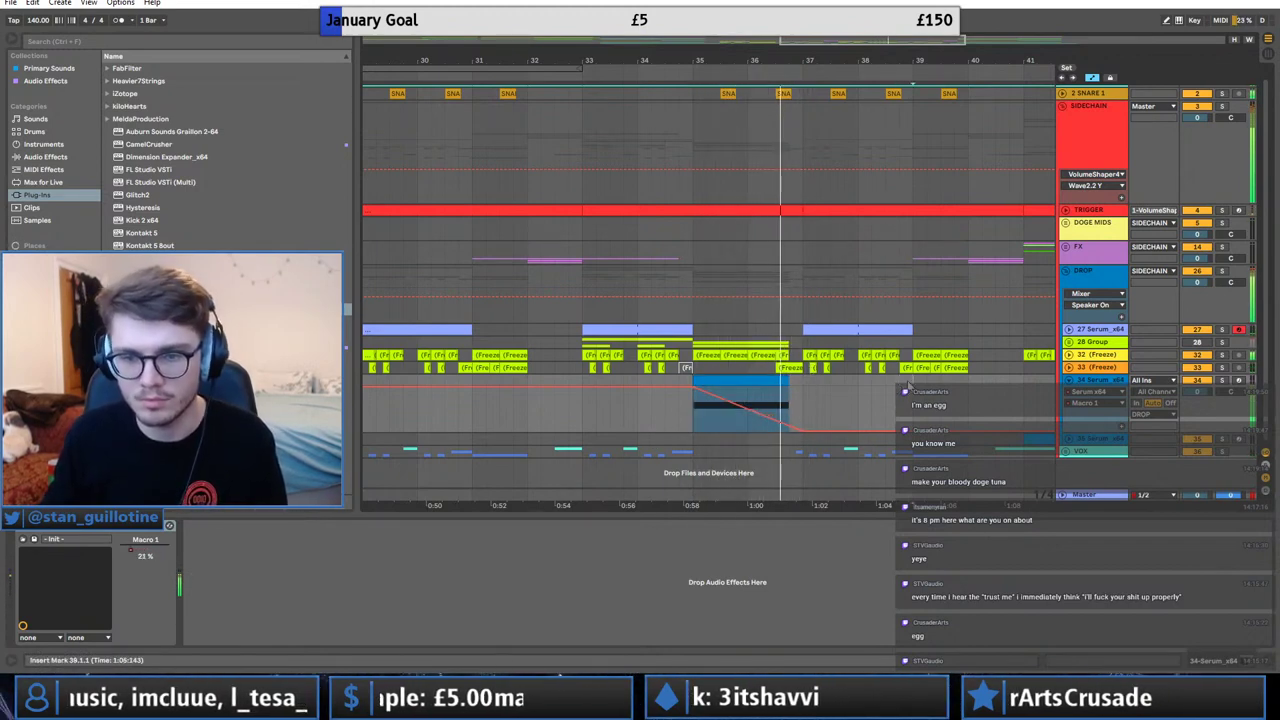
Place a one-bar copy of the Serum clip with its falling Macro 1 automation at bar 39.
click(1005, 381)
drag(1006, 384, 967, 383)
double_click(962, 381)
key(shift+Down)
drag(982, 301, 914, 312)
key(Delete)
double_click(1109, 328)
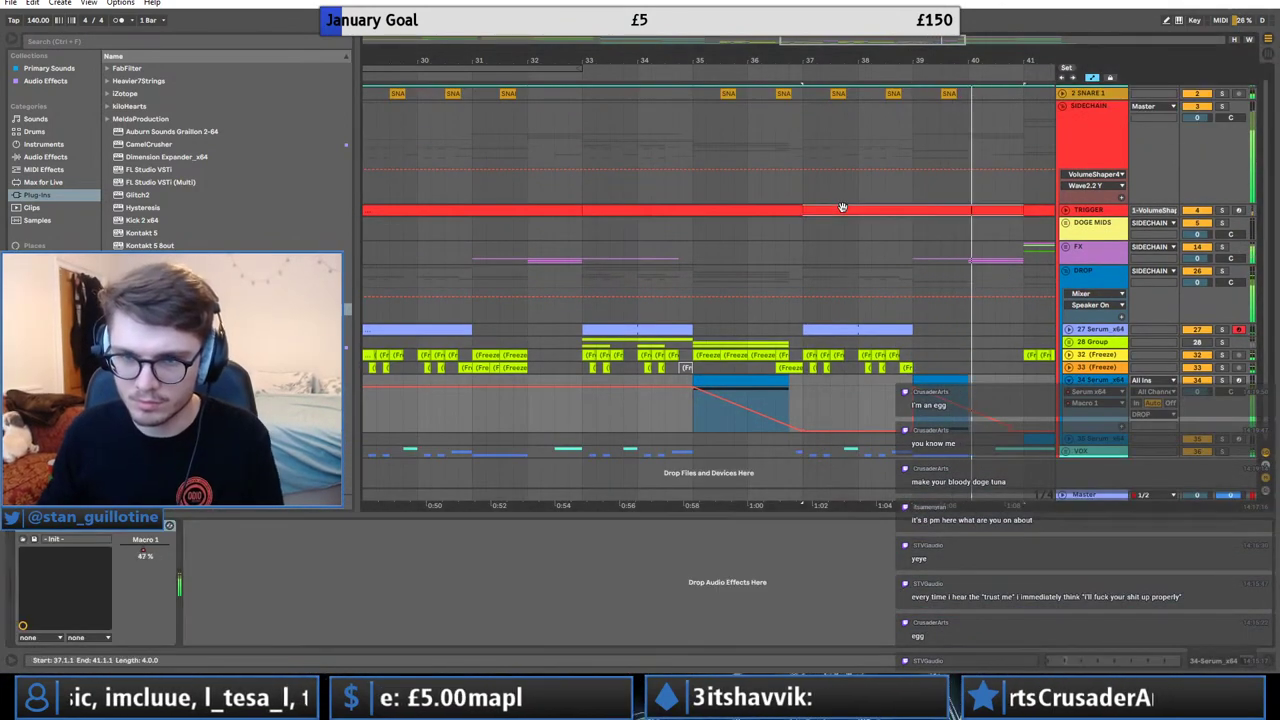
Play from bar 37 and delete the last snare clip, in bar 39.
click(805, 209)
key(space)
key(space)
scroll(860, 180, up, 1)
drag(966, 122, 930, 91)
key(Delete)
Unfold the primary drums track and duplicate its section 39.1.1 to 40.1.1 into bar 40.
click(1062, 91)
click(985, 93)
key(ctrl+d)
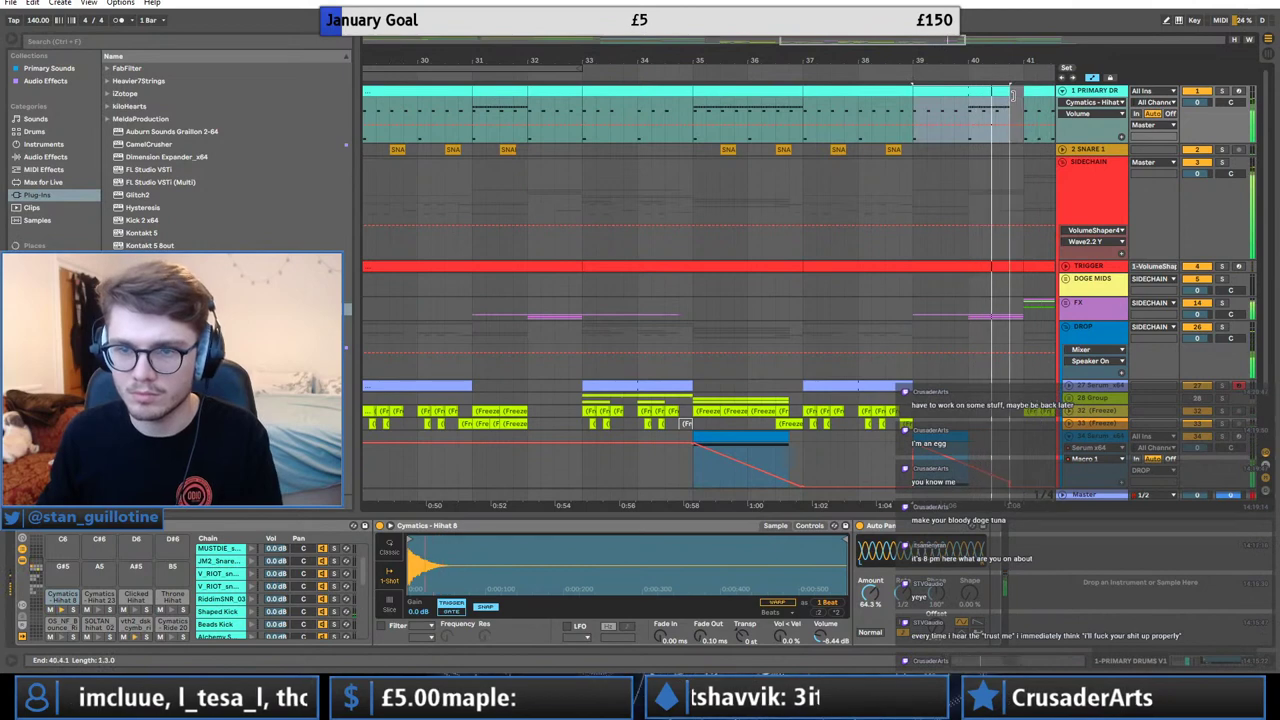
key(space)
key(ctrl+z)
key(space)
drag(872, 55, 824, 38)
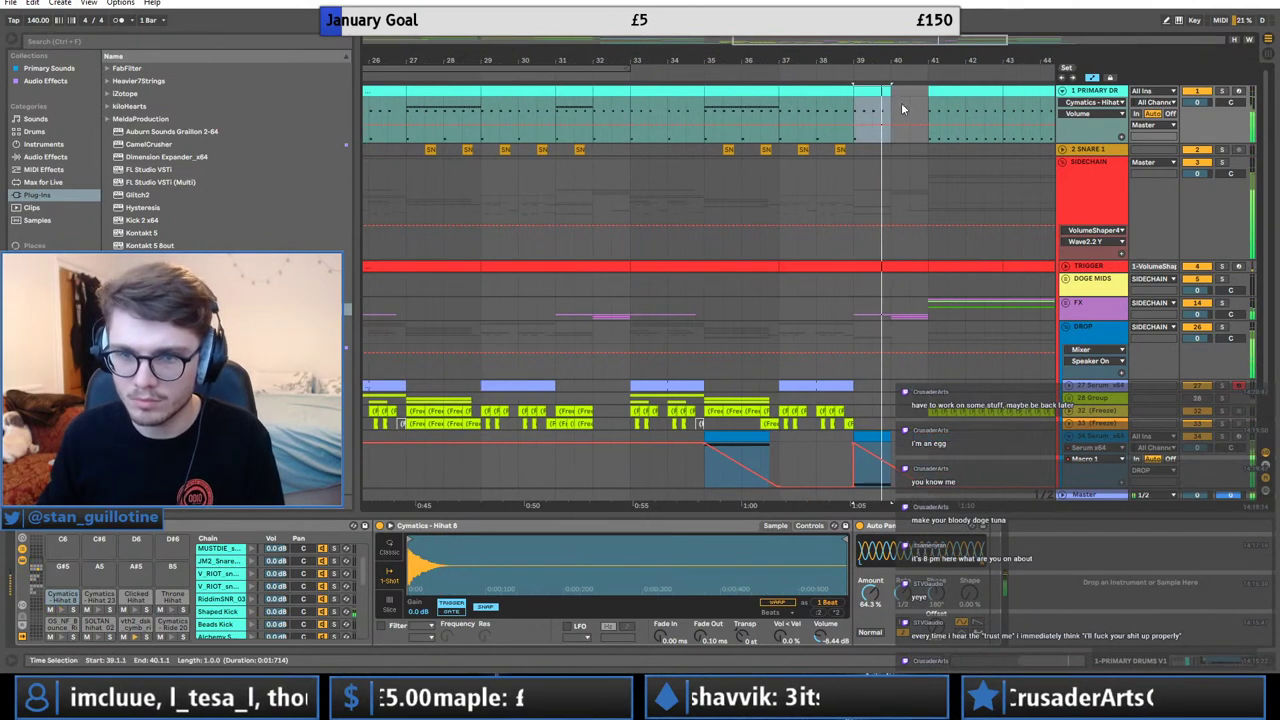
key(ctrl+d)
double_click(906, 91)
double_click(405, 556)
Unfold the FX group and delete the 2SCOOPS impact clip just before bar 33.
scroll(645, 272, down, 1)
click(581, 148)
scroll(594, 220, down, 2)
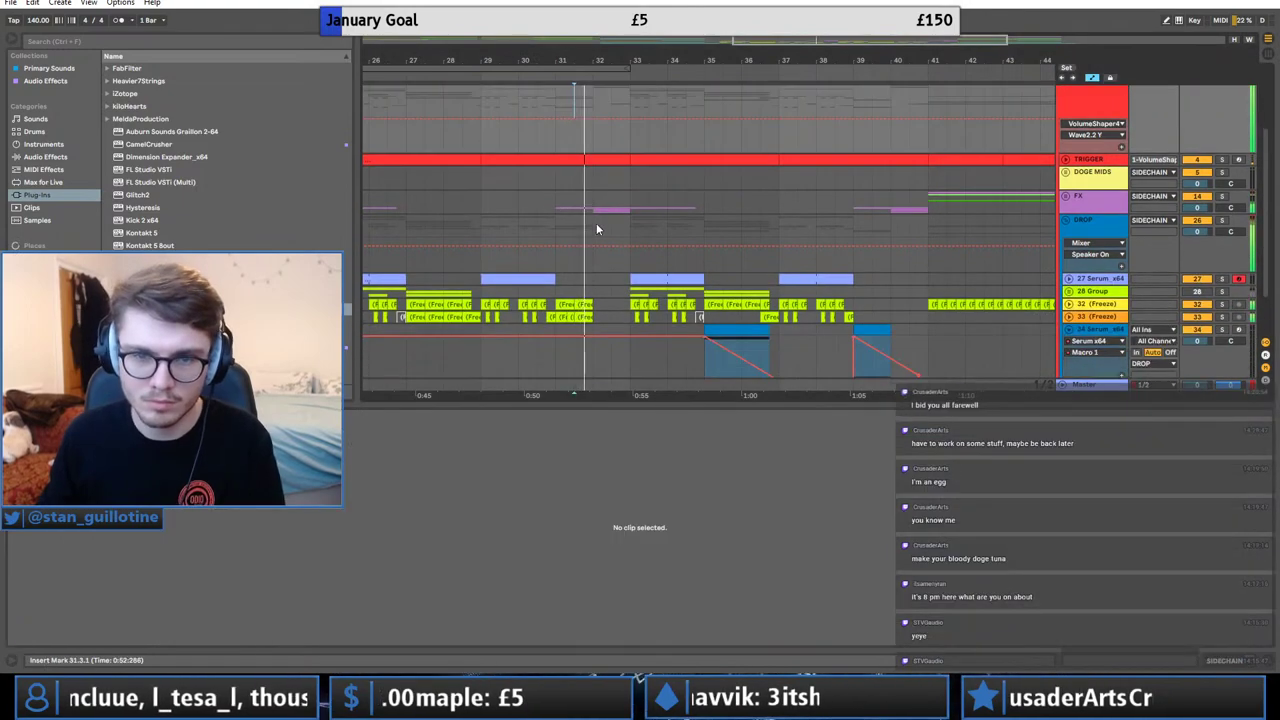
click(617, 342)
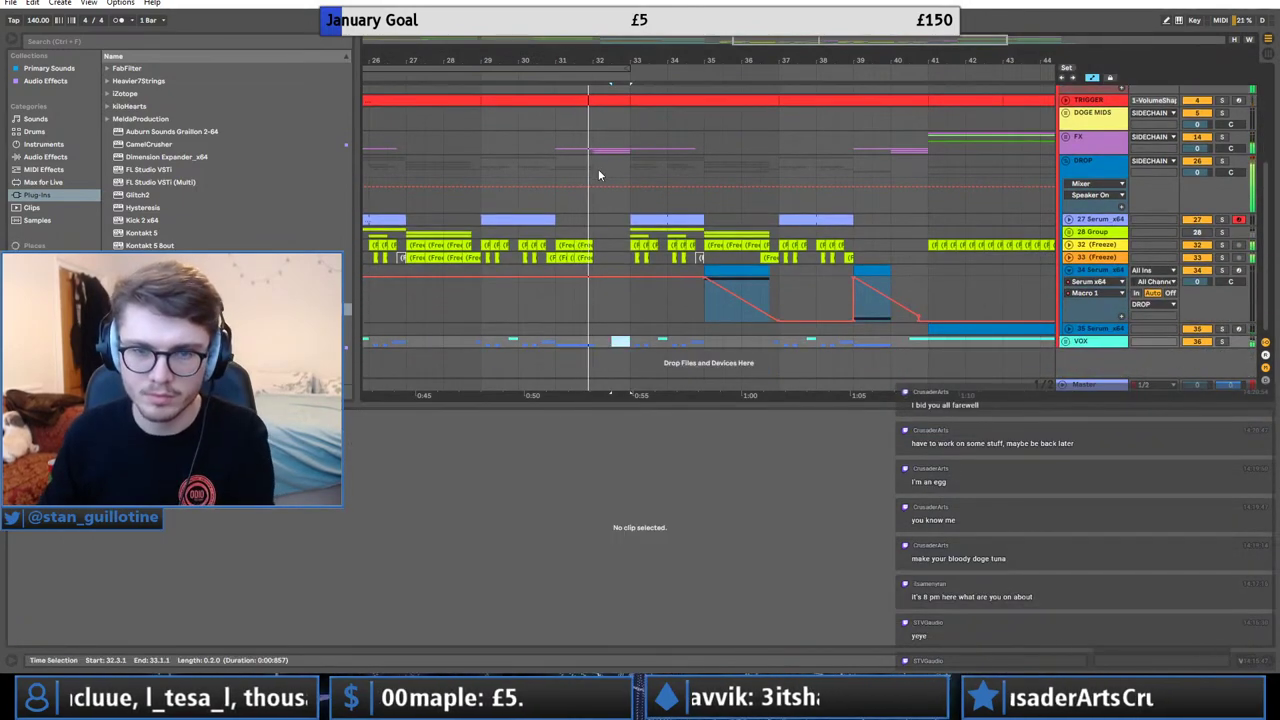
click(1066, 137)
scroll(615, 300, down, 1)
click(615, 302)
key(Delete)
click(638, 304)
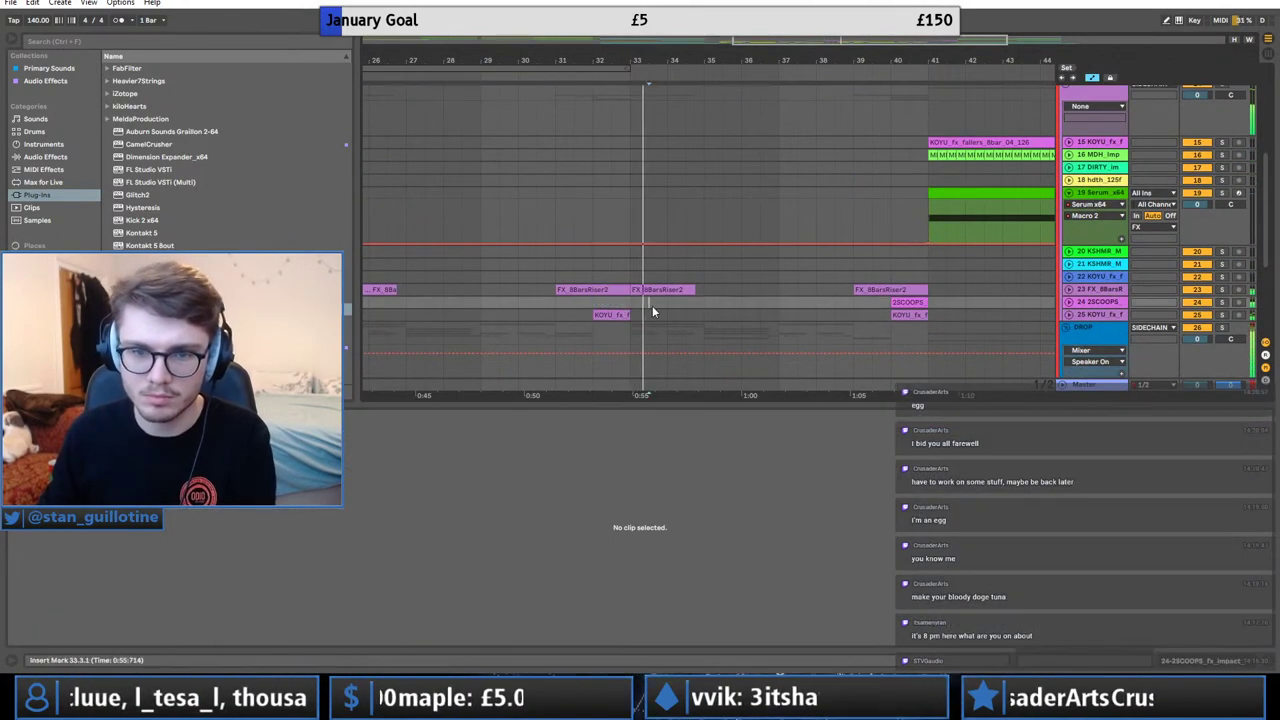
Collapse Serum track 19, check the FX group's device chain, and play the drop from 35.3.1.
click(1069, 193)
scroll(1075, 197, up, 3)
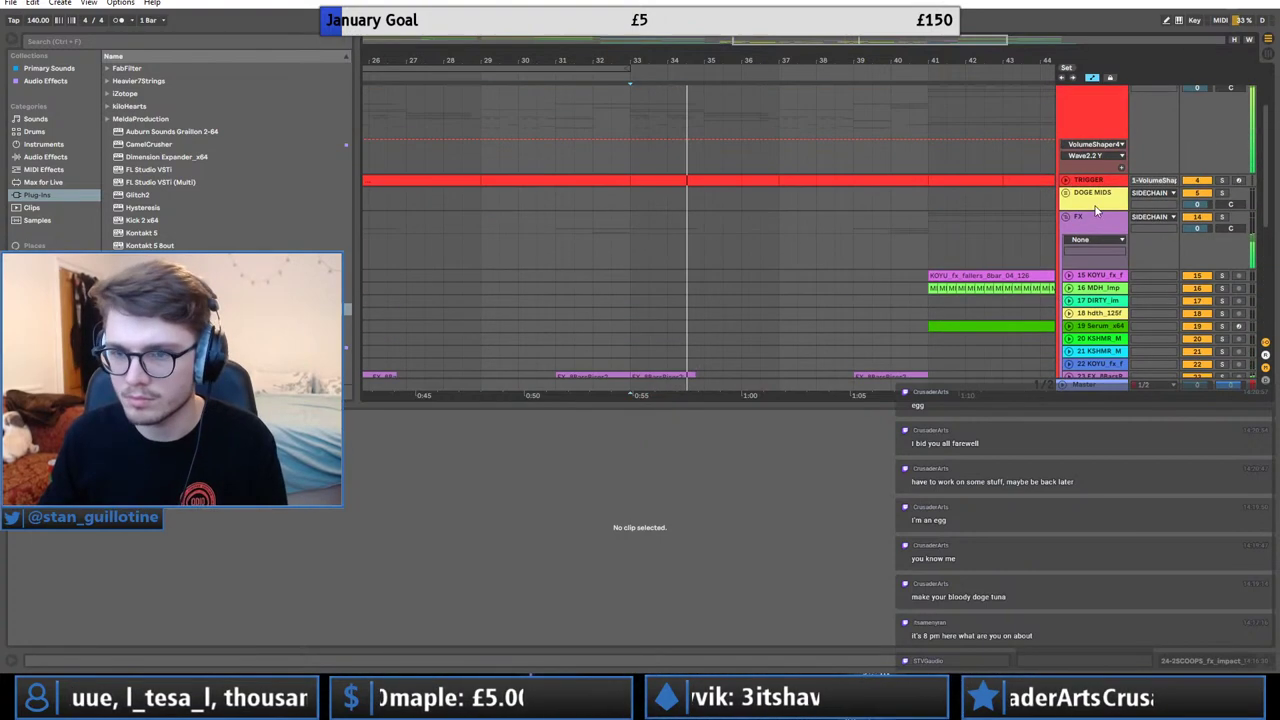
double_click(1090, 216)
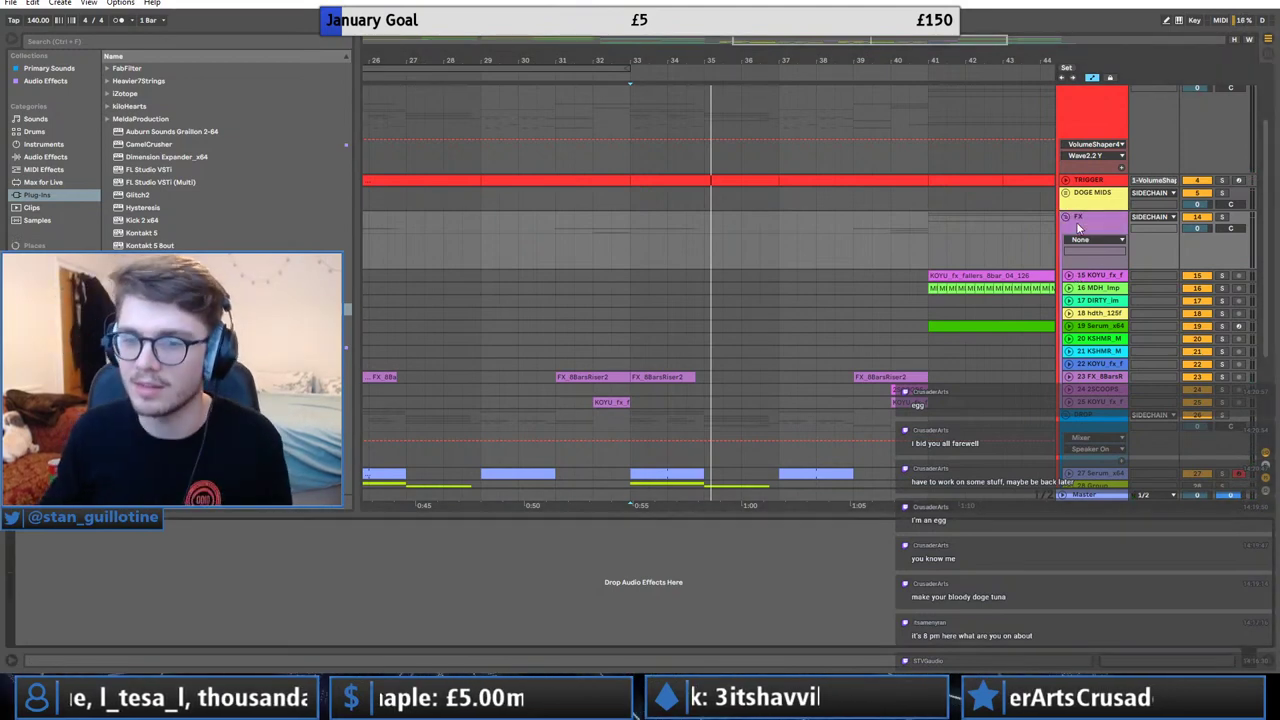
scroll(922, 328, up, 2)
key(space)
scroll(700, 245, up, 1)
click(725, 190)
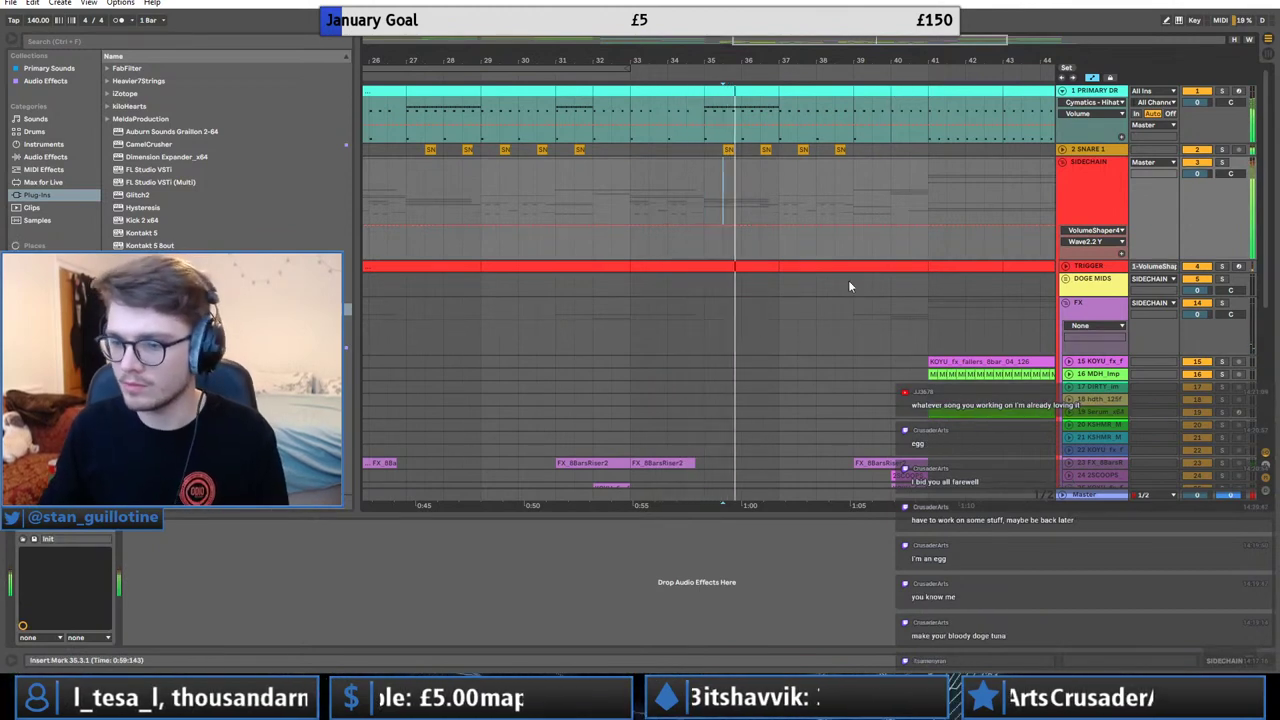
Solo Serum track 34 and play its clip from 35.1.1, with the audio effects listed in the browser.
scroll(846, 276, down, 6)
click(876, 396)
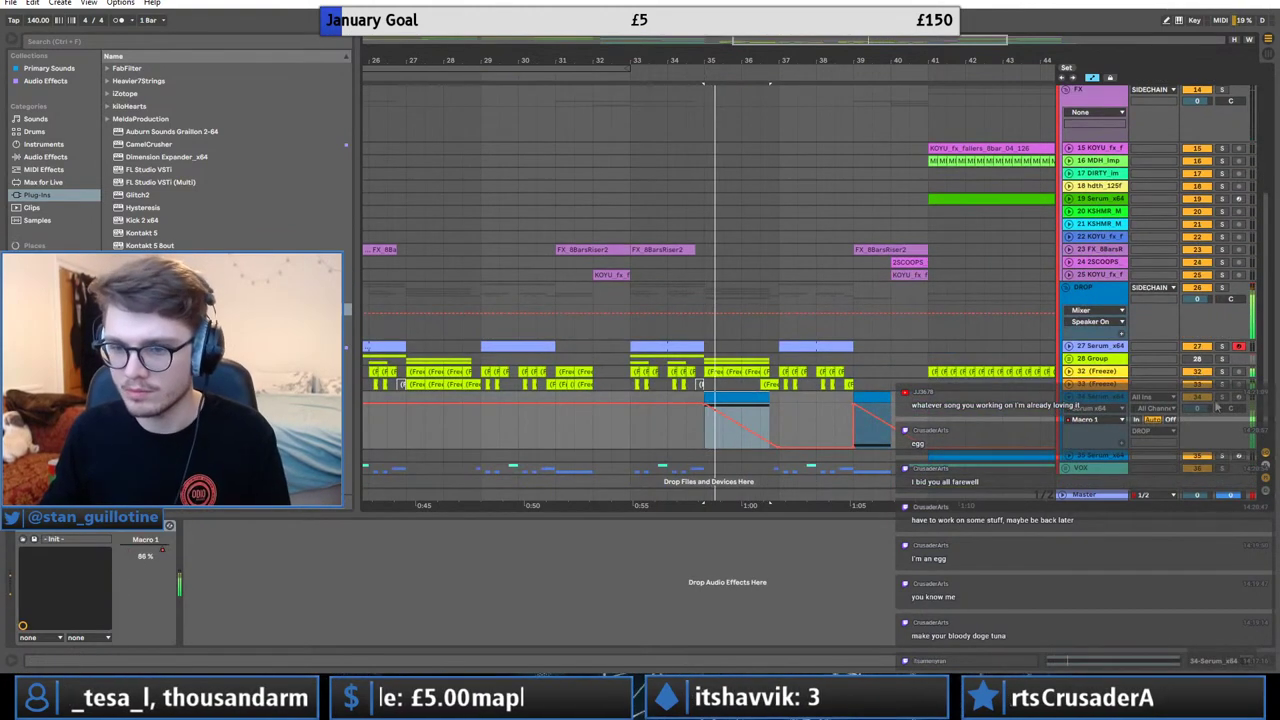
click(879, 394)
key(space)
key(space)
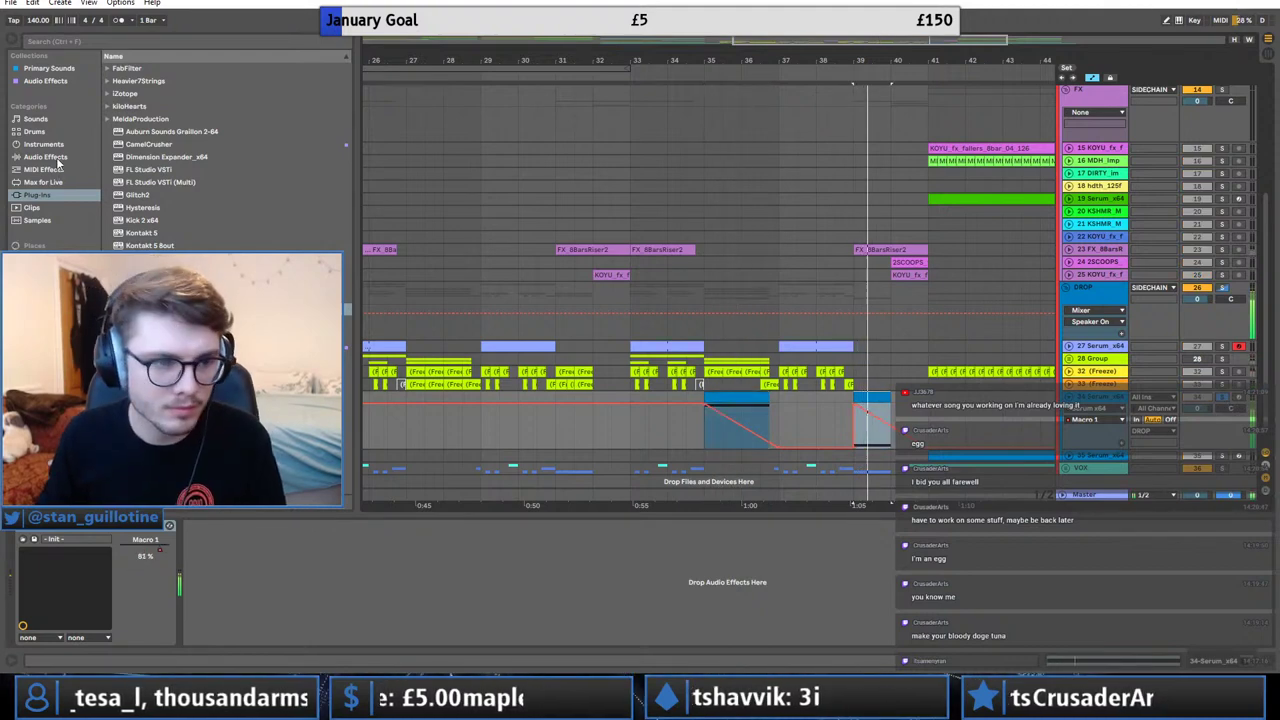
click(53, 159)
click(755, 396)
key(space)
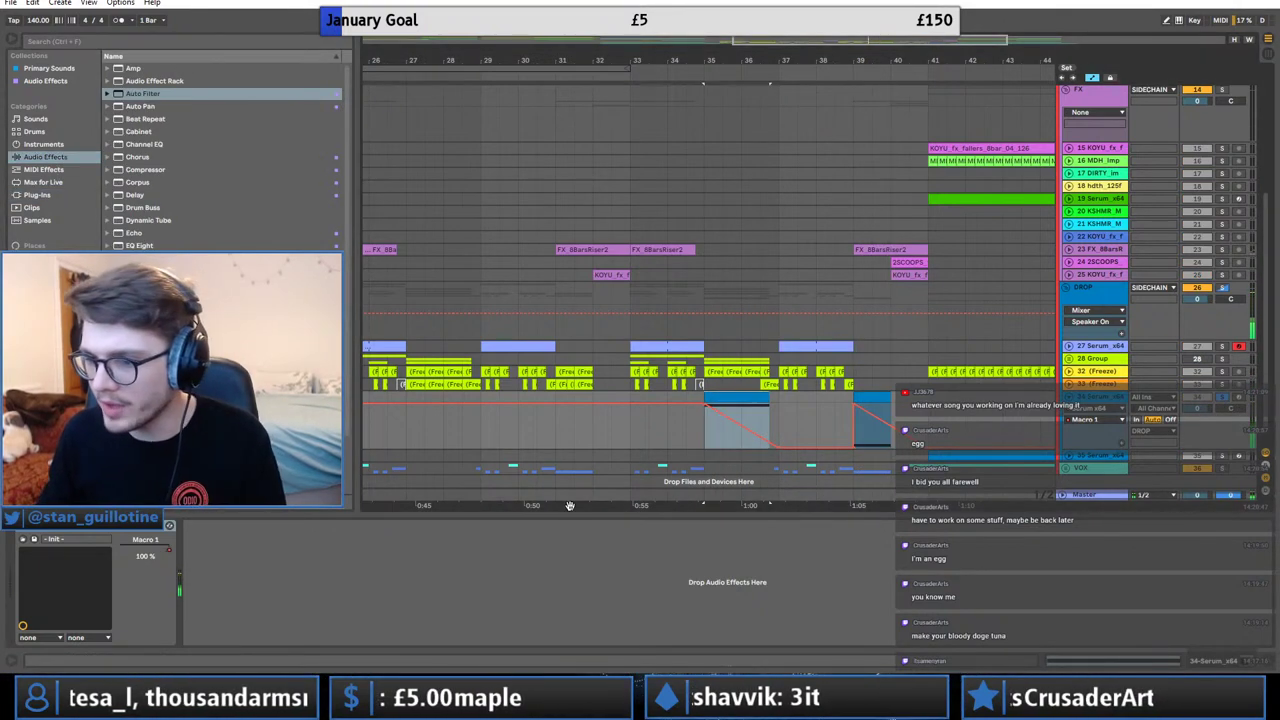
Enable Distortion in Serum's effects, set its type to Diode 2, and raise its drive with LFO 1 modulation.
click(34, 539)
drag(557, 177, 523, 150)
click(548, 191)
click(398, 242)
key(space)
drag(827, 224, 845, 154)
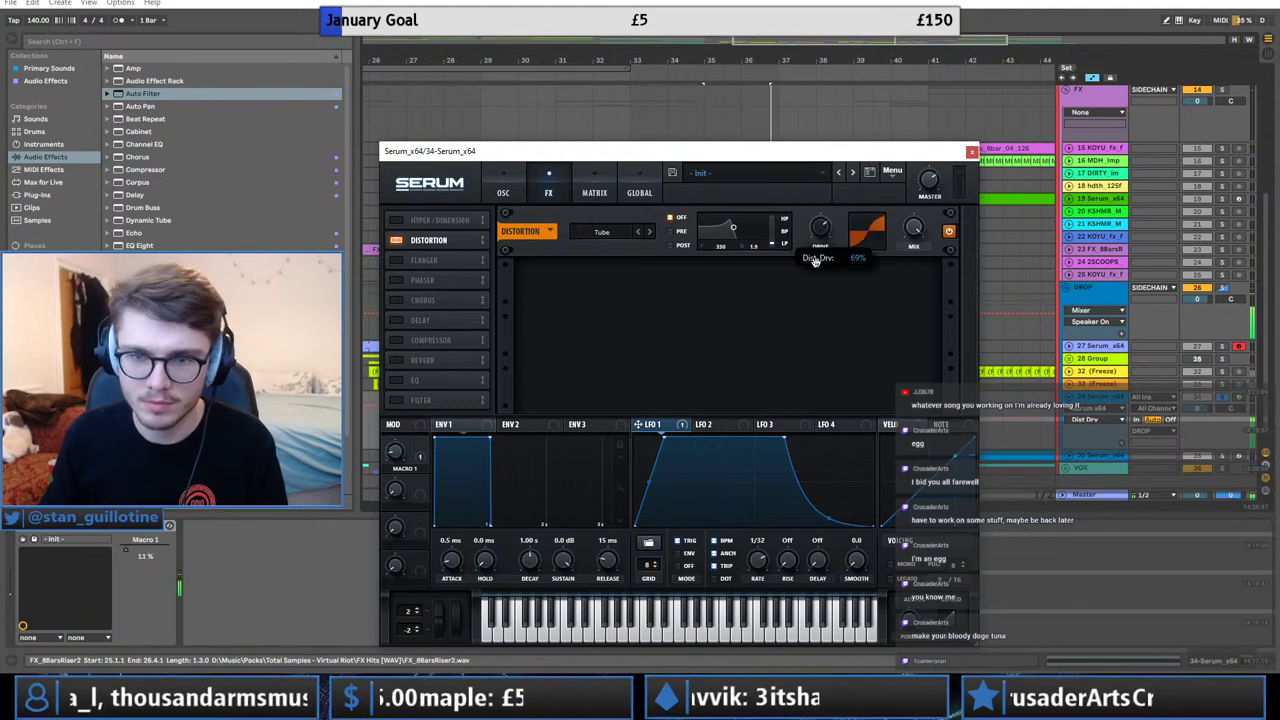
click(601, 231)
click(610, 306)
Enable Hyper/Dimension after Distortion in the effects chain and set the Dimension size to 7%.
mouse_move(418, 218)
mouse_down()
mouse_move(423, 261)
mouse_move(432, 238)
mouse_up()
click(398, 259)
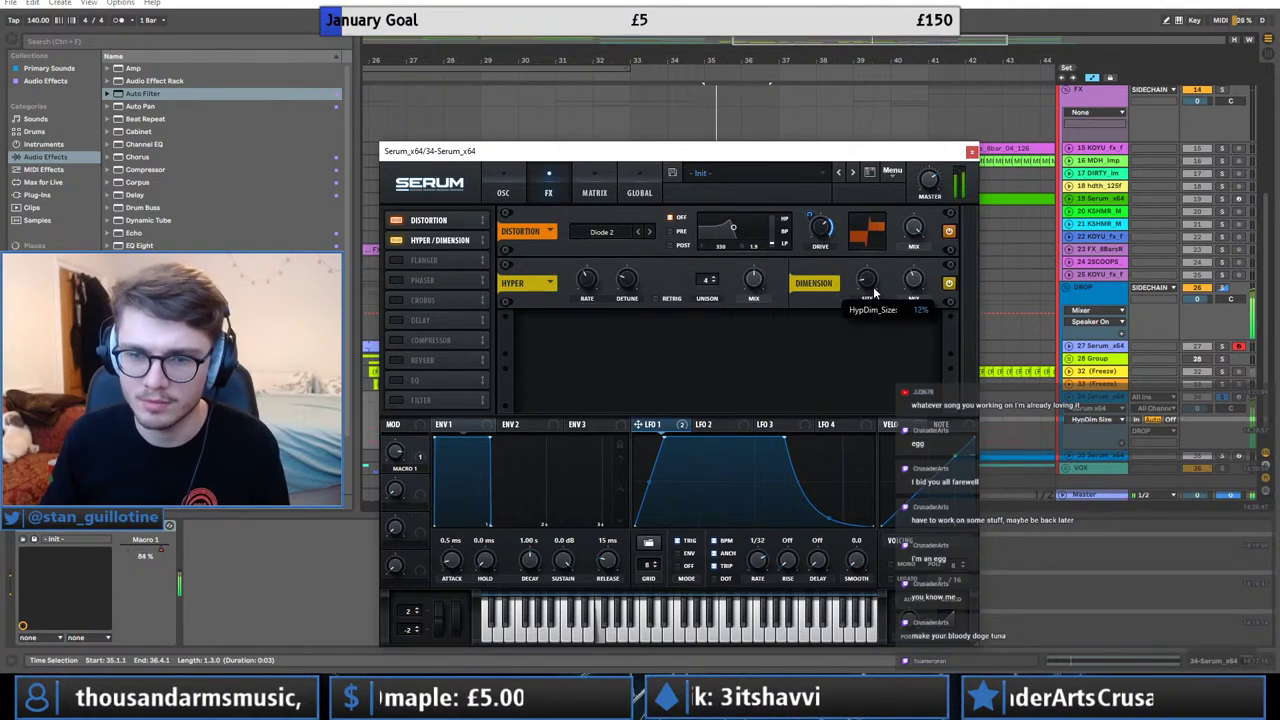
drag(910, 290, 926, 252)
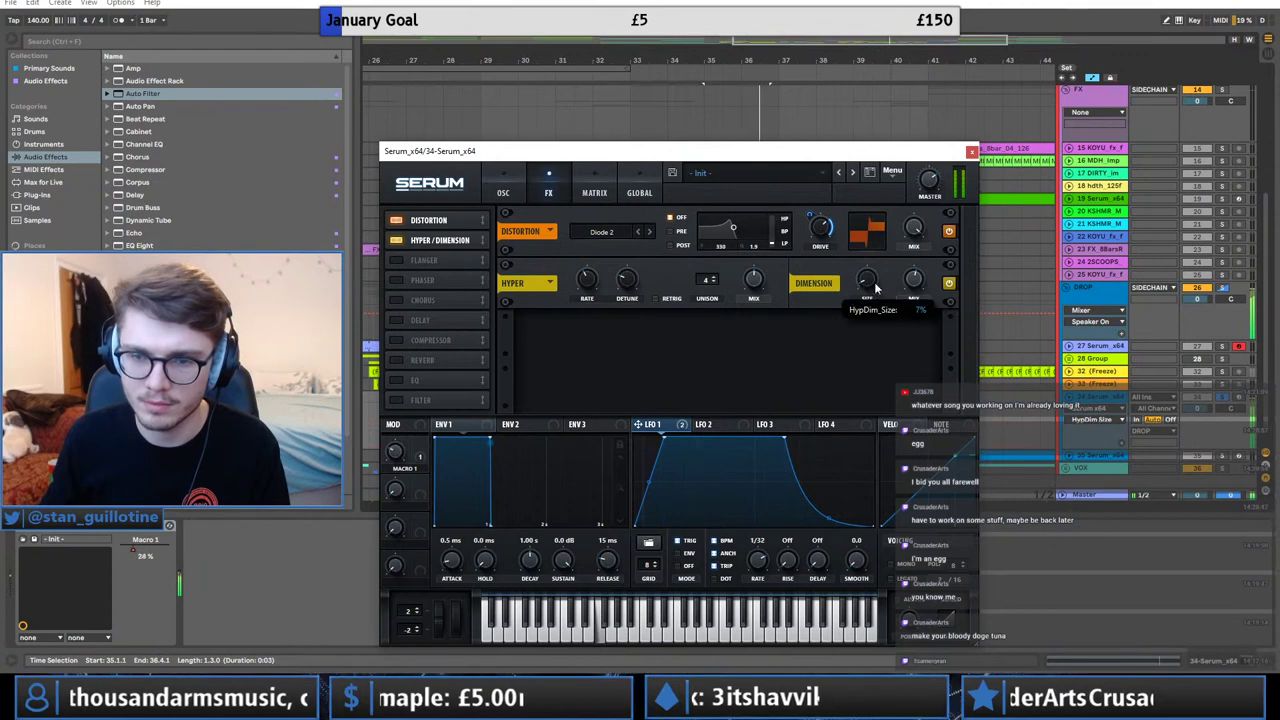
click(398, 340)
click(398, 340)
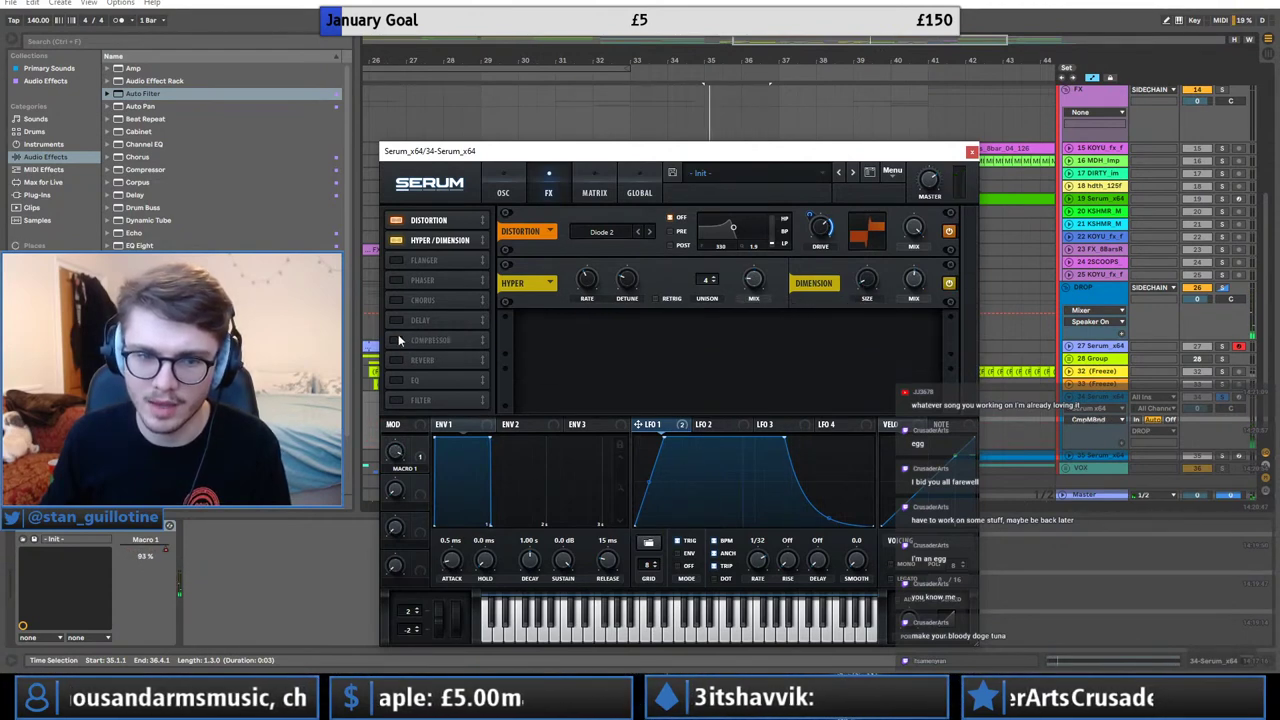
Enable the Filter effect, set its type to Reverb, and adjust its cutoff to about 133 Hz.
click(397, 399)
click(612, 338)
mouse_move(615, 395)
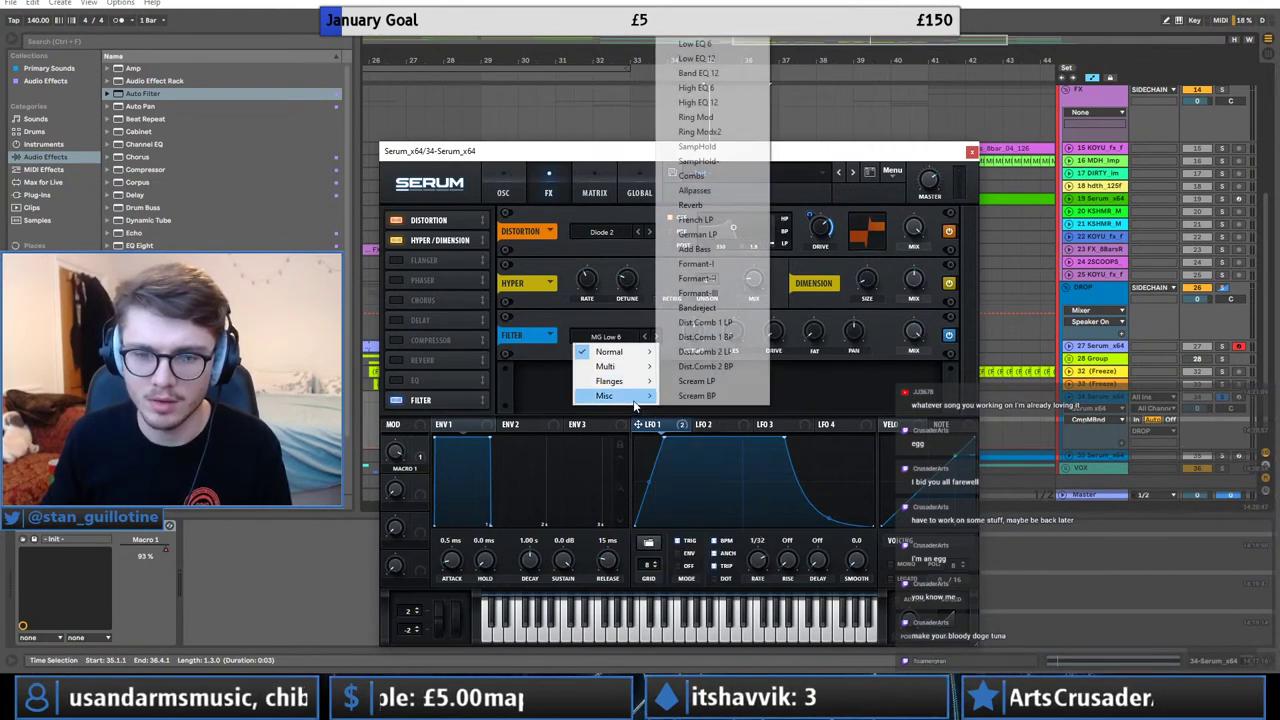
click(690, 205)
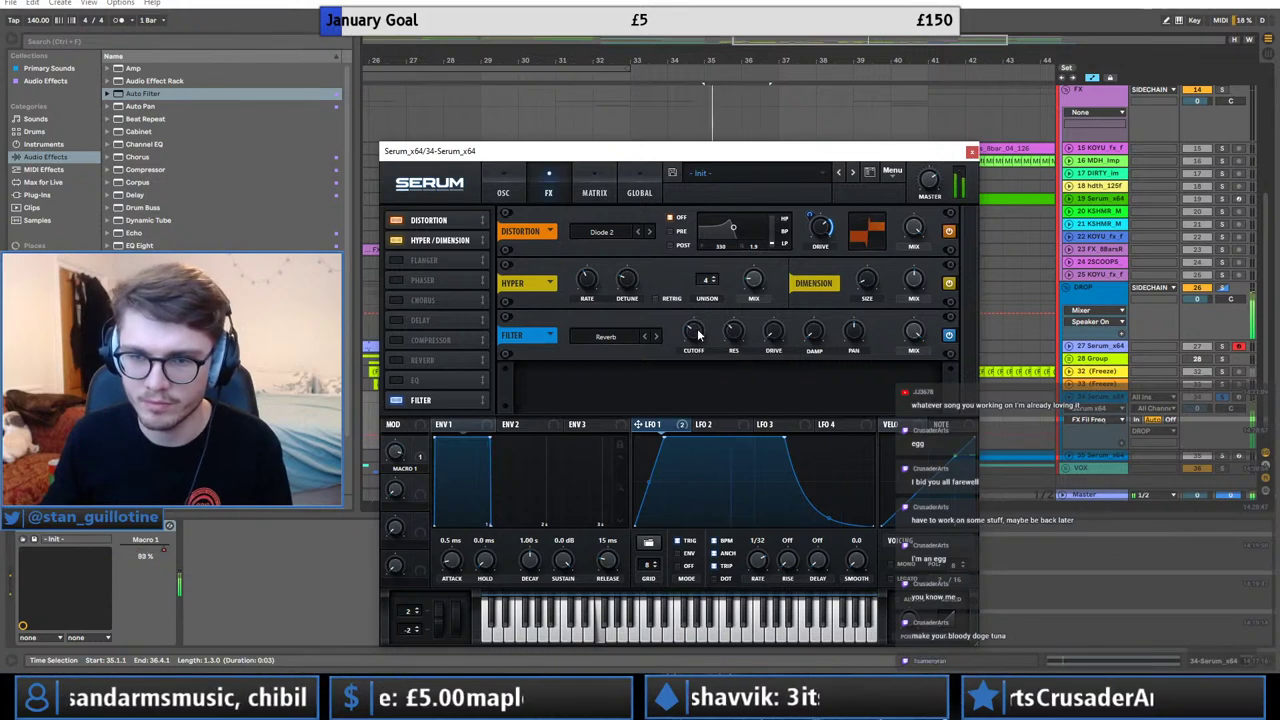
drag(698, 335, 692, 356)
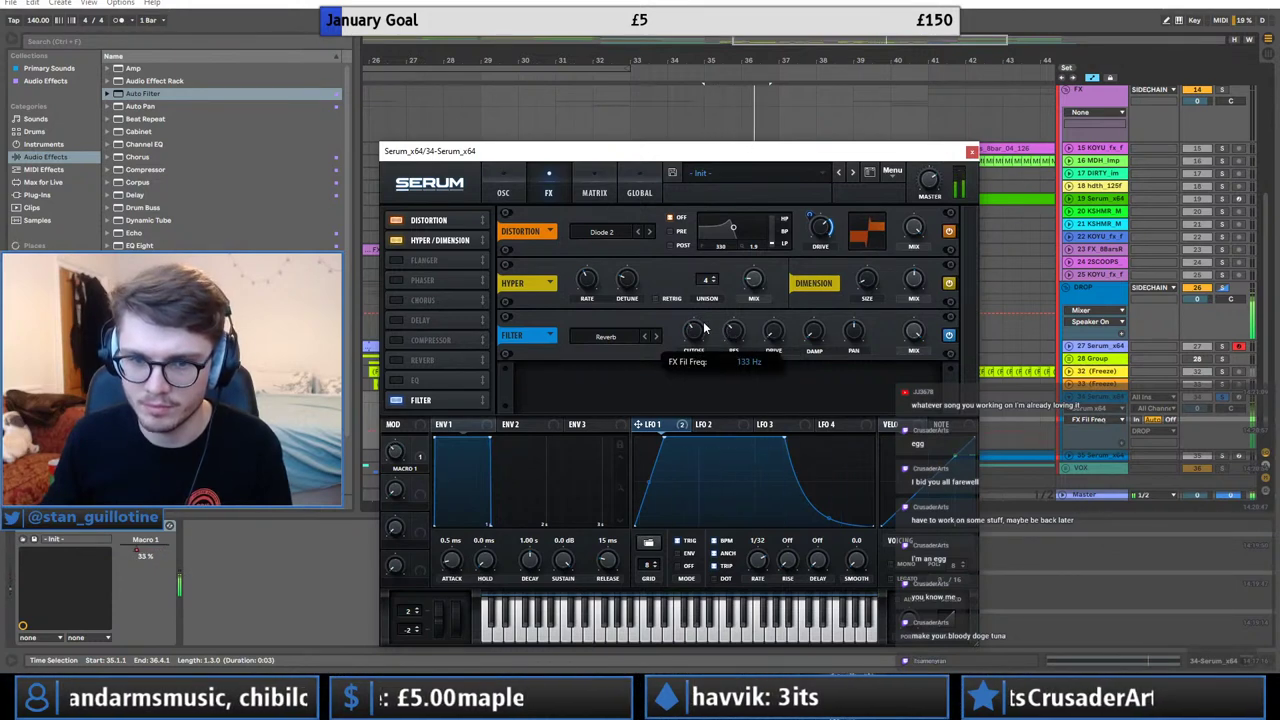
Unsolo track 34, assign Macro 2 to the effect filter's cutoff, and switch the filter off.
click(1223, 398)
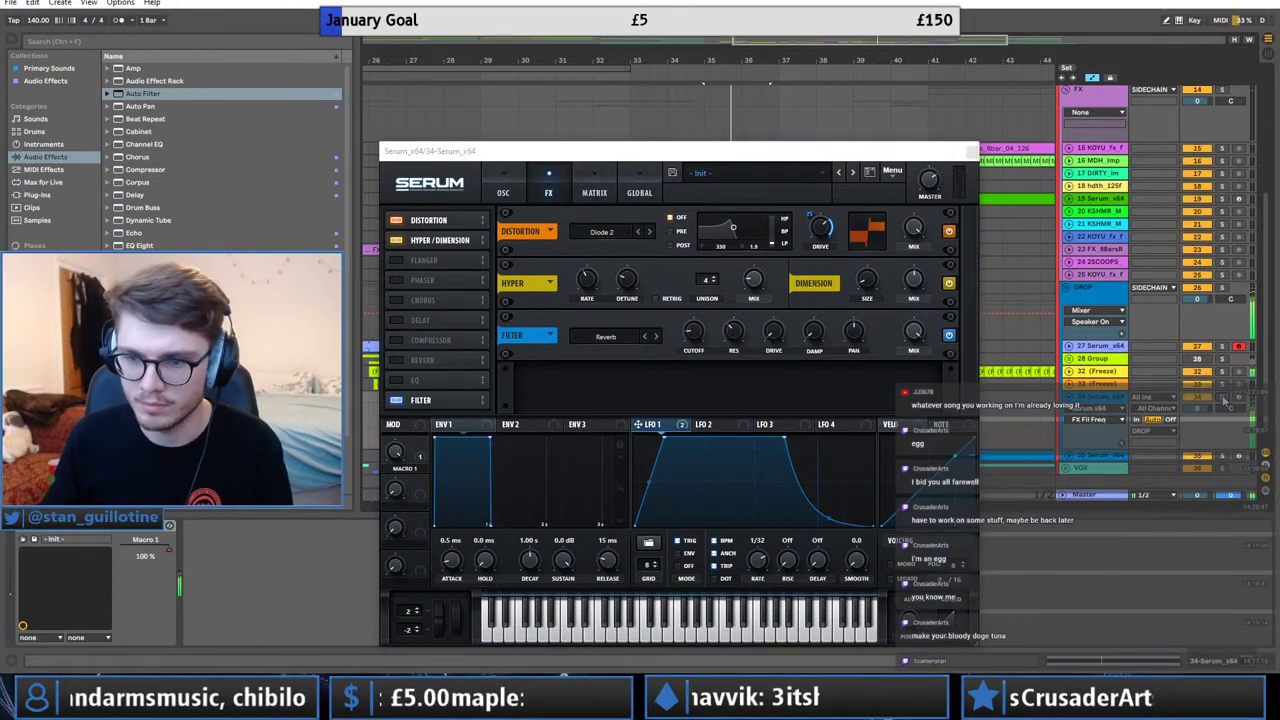
click(697, 337)
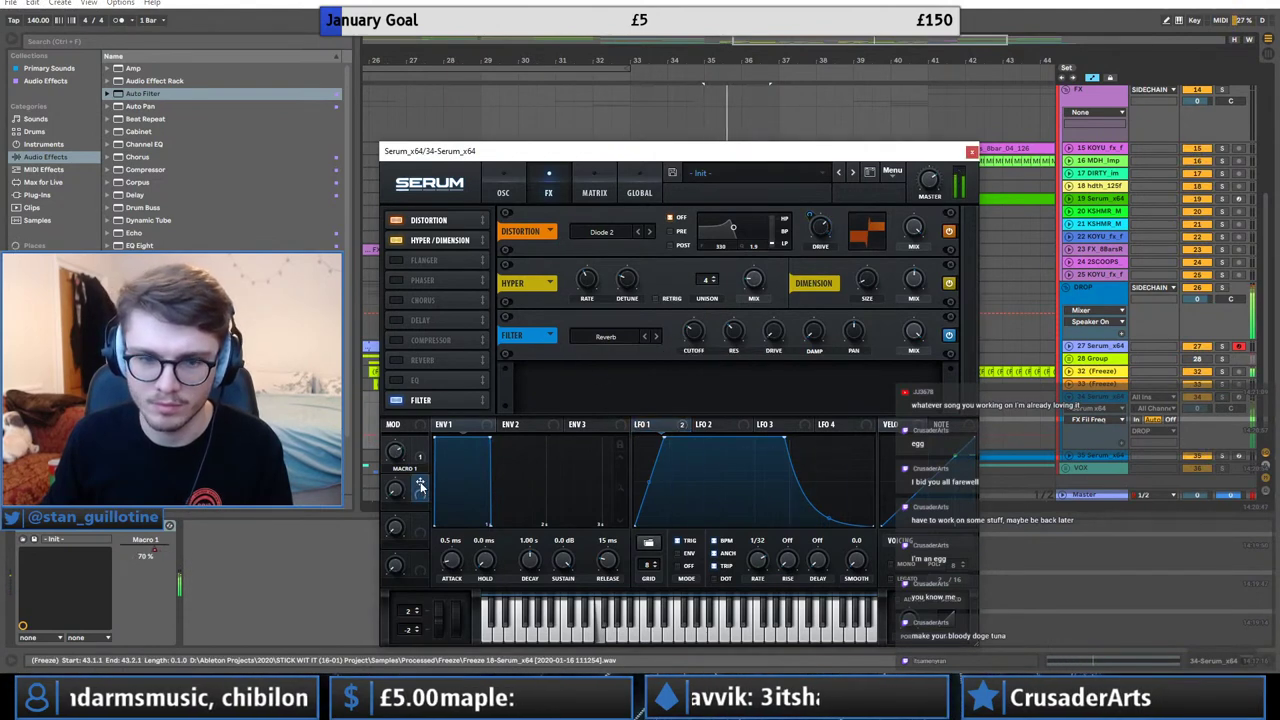
drag(677, 340, 685, 397)
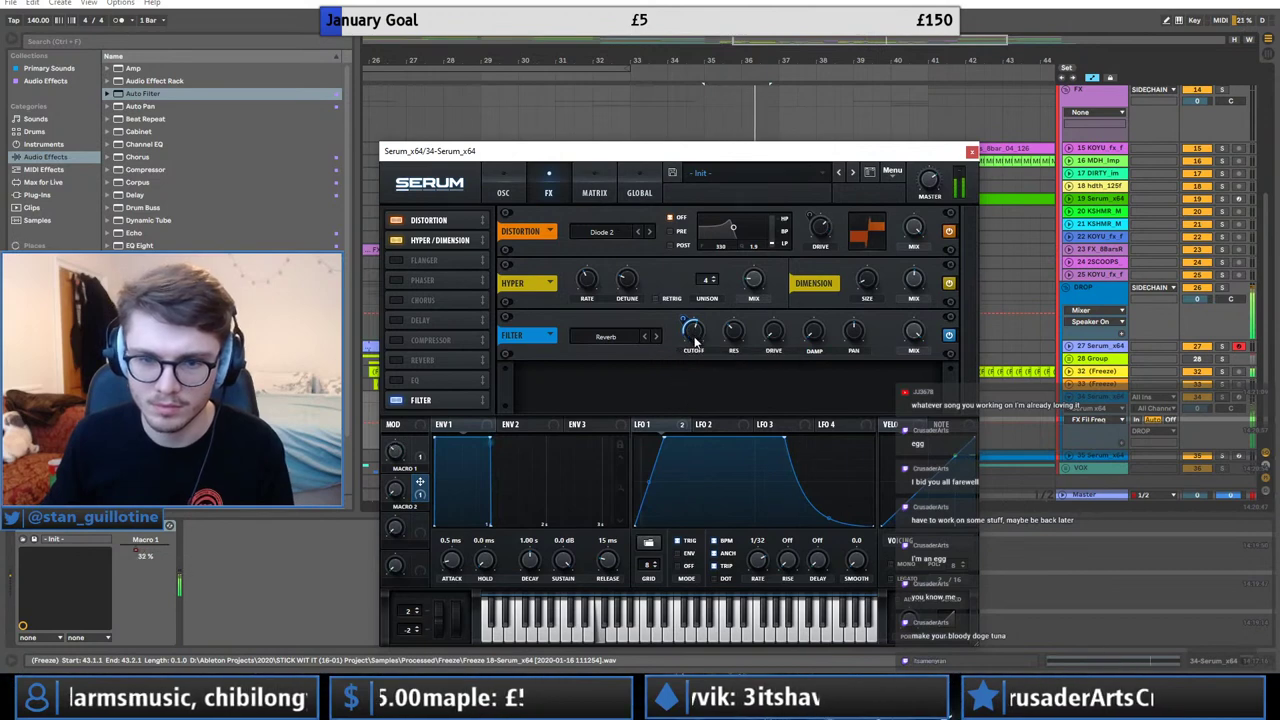
click(397, 401)
click(520, 190)
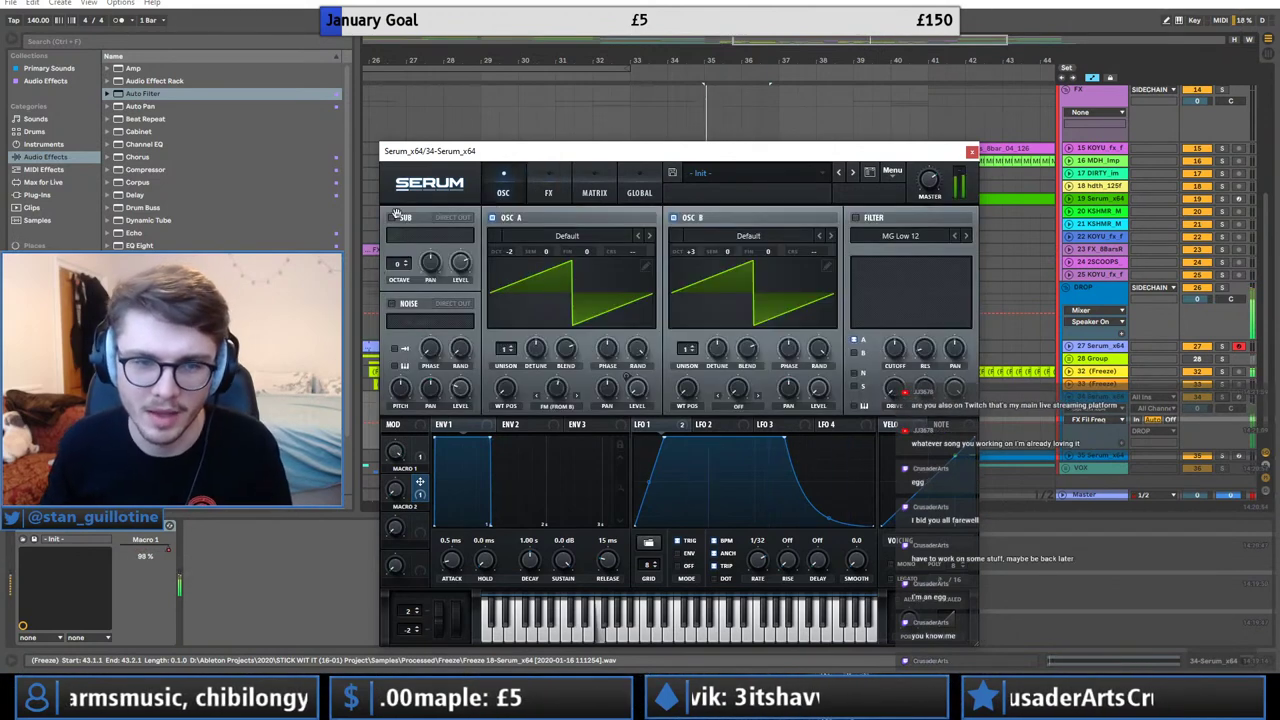
Enable Serum's sub oscillator, set its octave to -2 and level to 100%, and compare it with and without Direct Out.
click(406, 266)
click(406, 266)
mouse_move(460, 262)
mouse_down()
mouse_move(460, 226)
mouse_move(461, 266)
mouse_up()
click(461, 218)
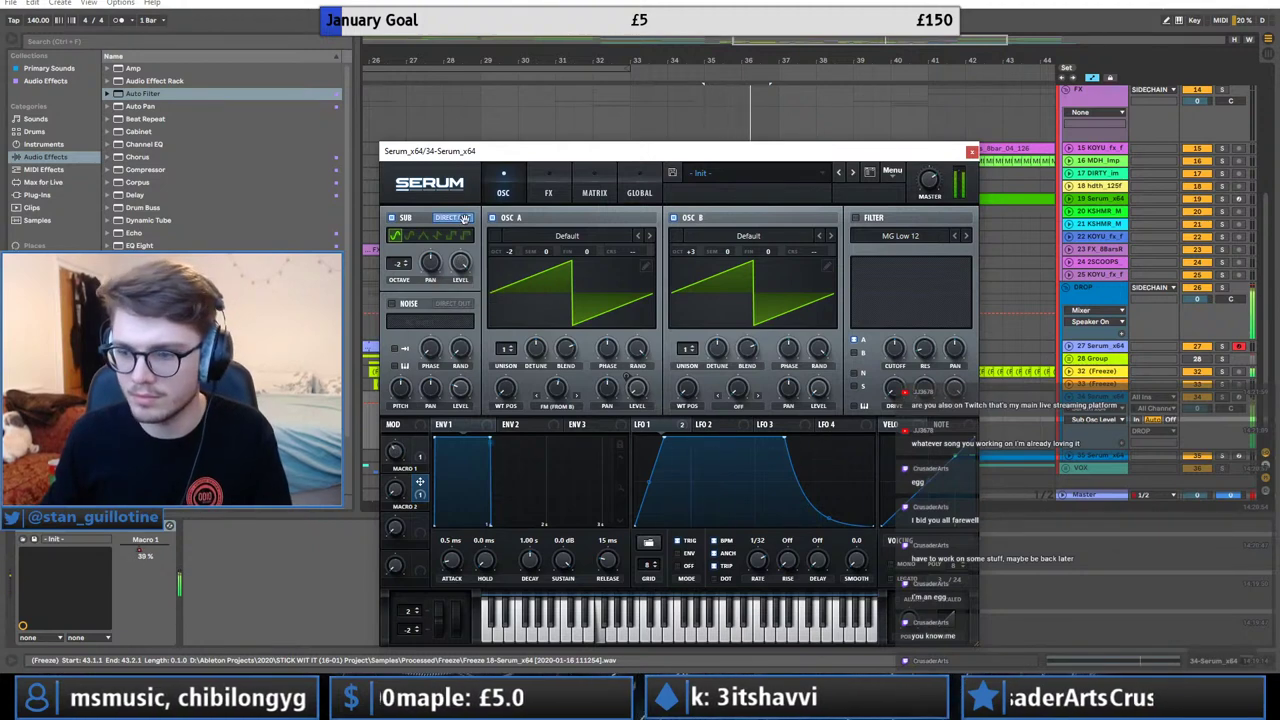
click(462, 217)
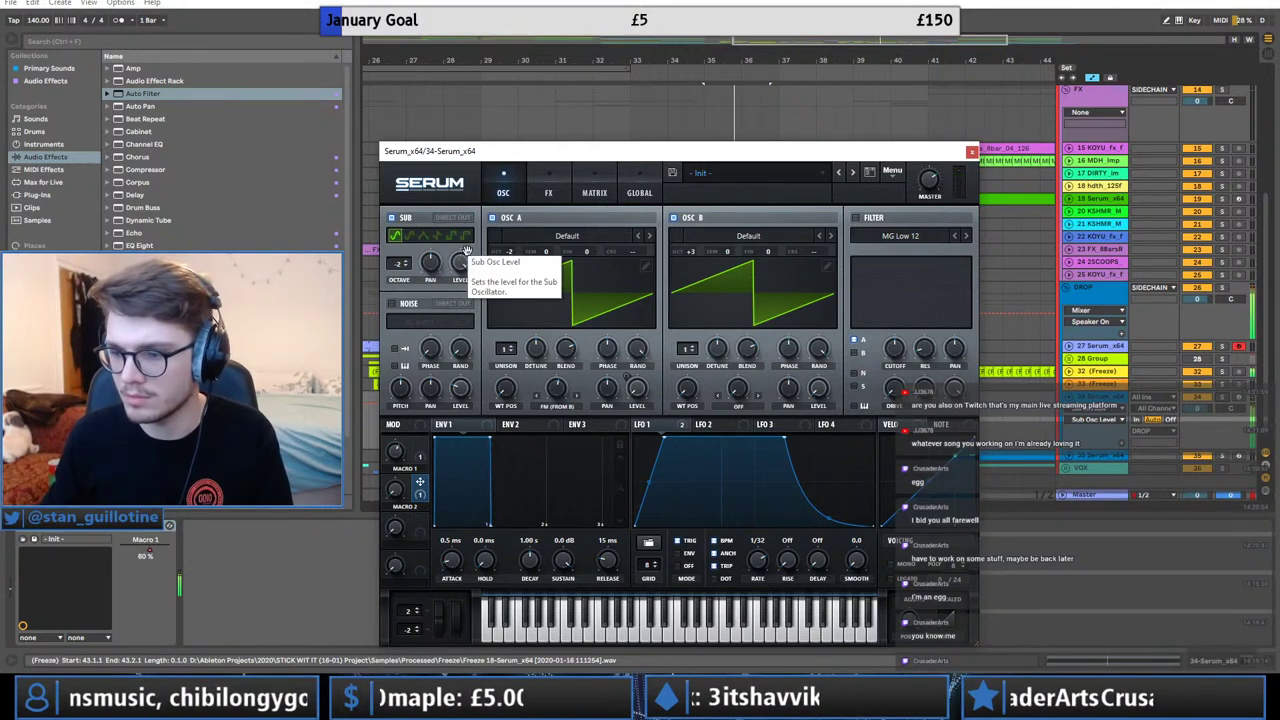
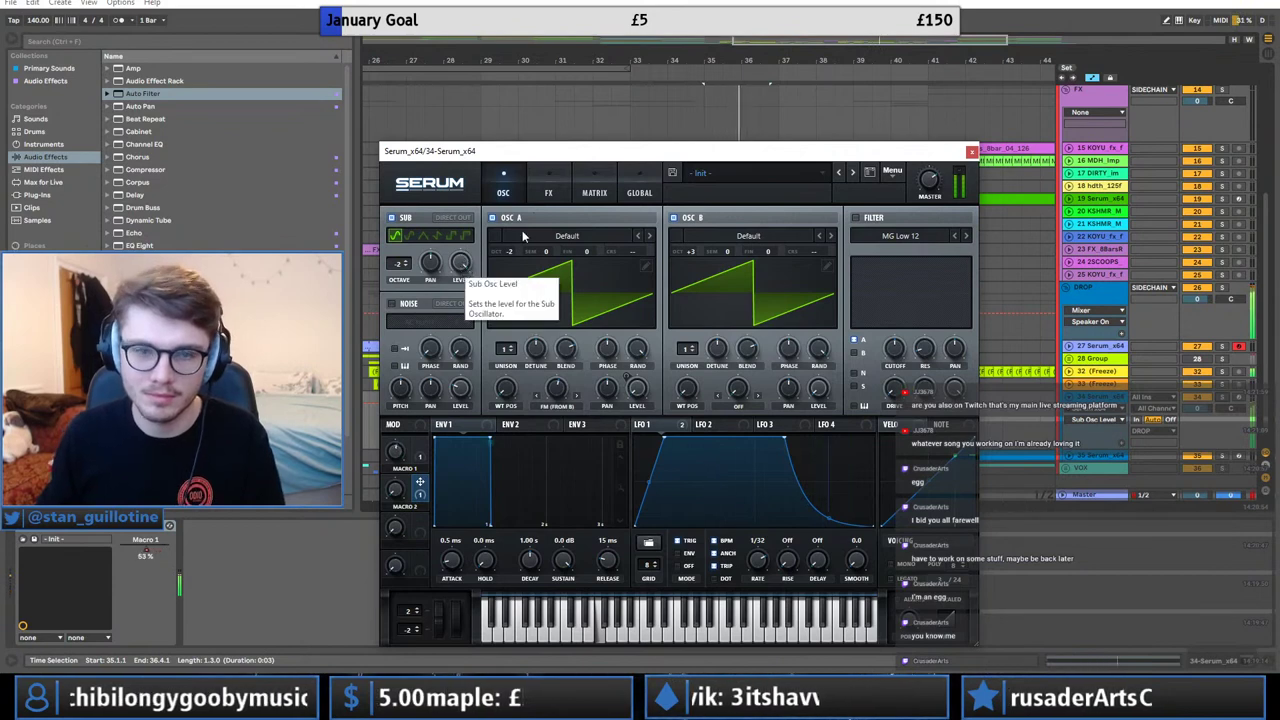
Route the sub oscillator through Direct Out, modulate its level with LFO 1, and close the Serum window.
click(541, 194)
click(512, 192)
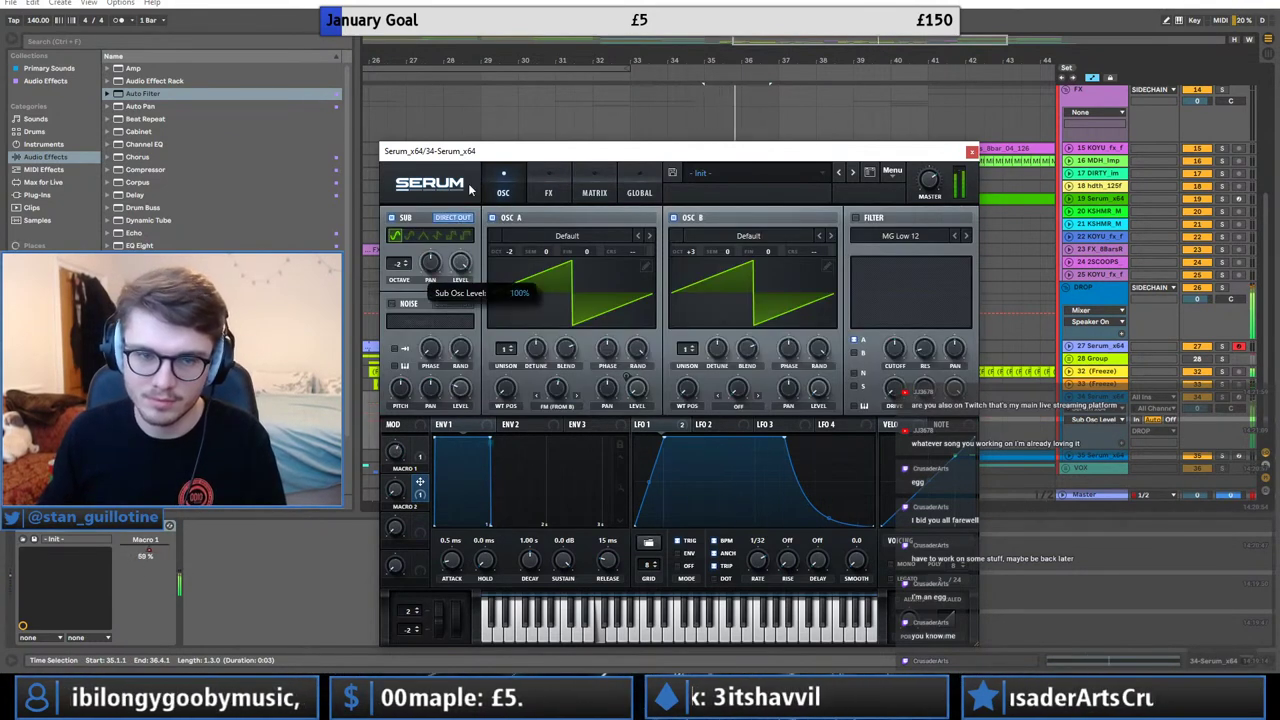
click(558, 192)
click(515, 189)
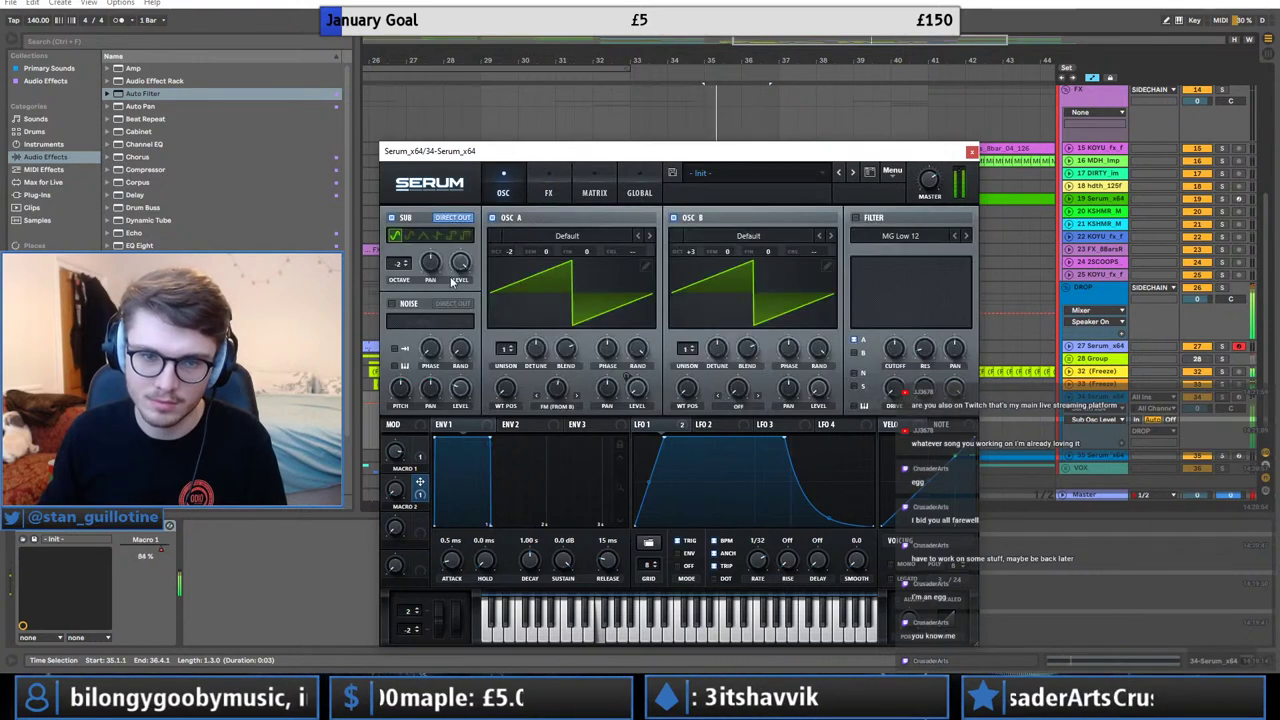
mouse_move(464, 270)
mouse_down()
mouse_move(459, 302)
mouse_move(462, 248)
mouse_up()
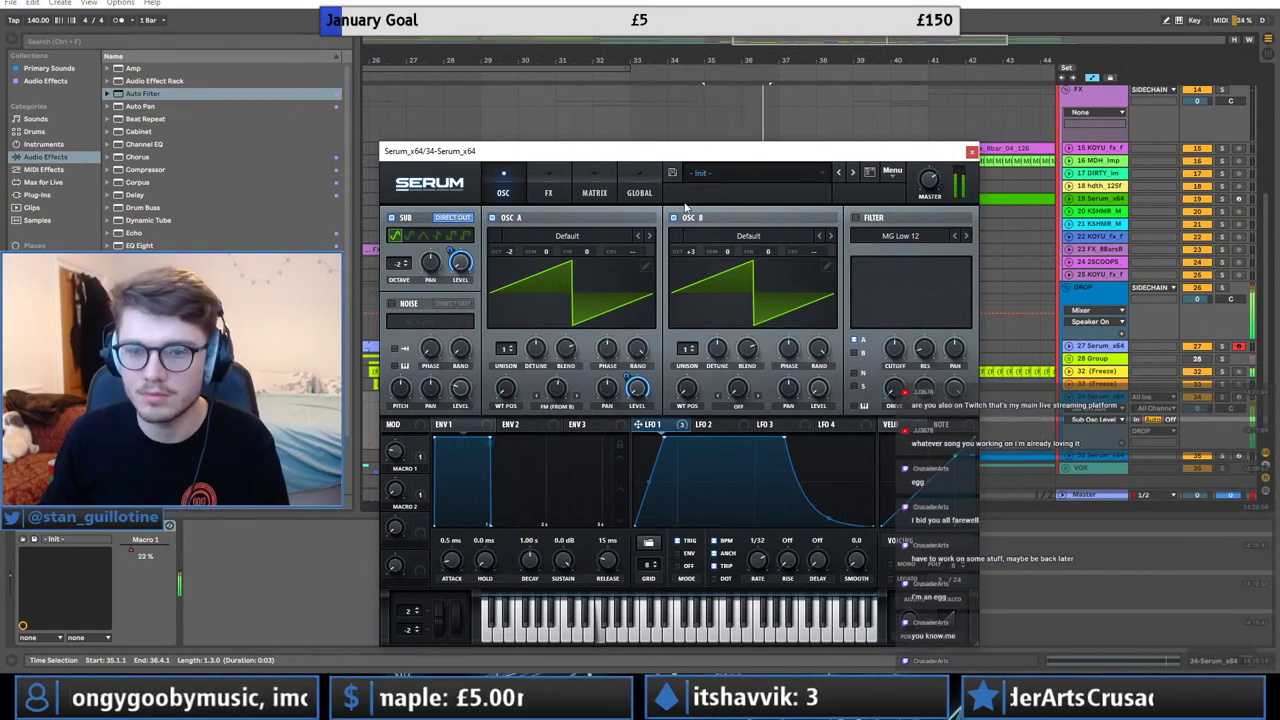
click(549, 193)
click(971, 152)
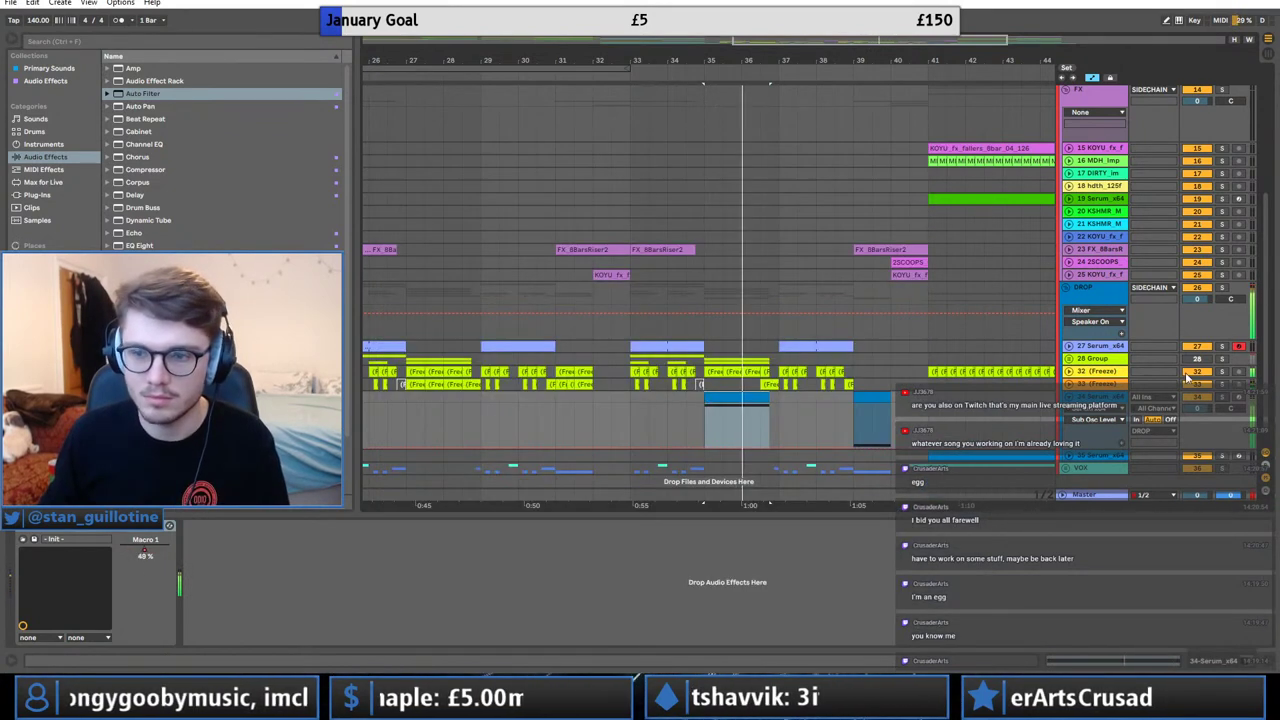
Reopen track 34's Serum and load the Basic Shapes wavetable into both Osc A and Osc B.
click(59, 196)
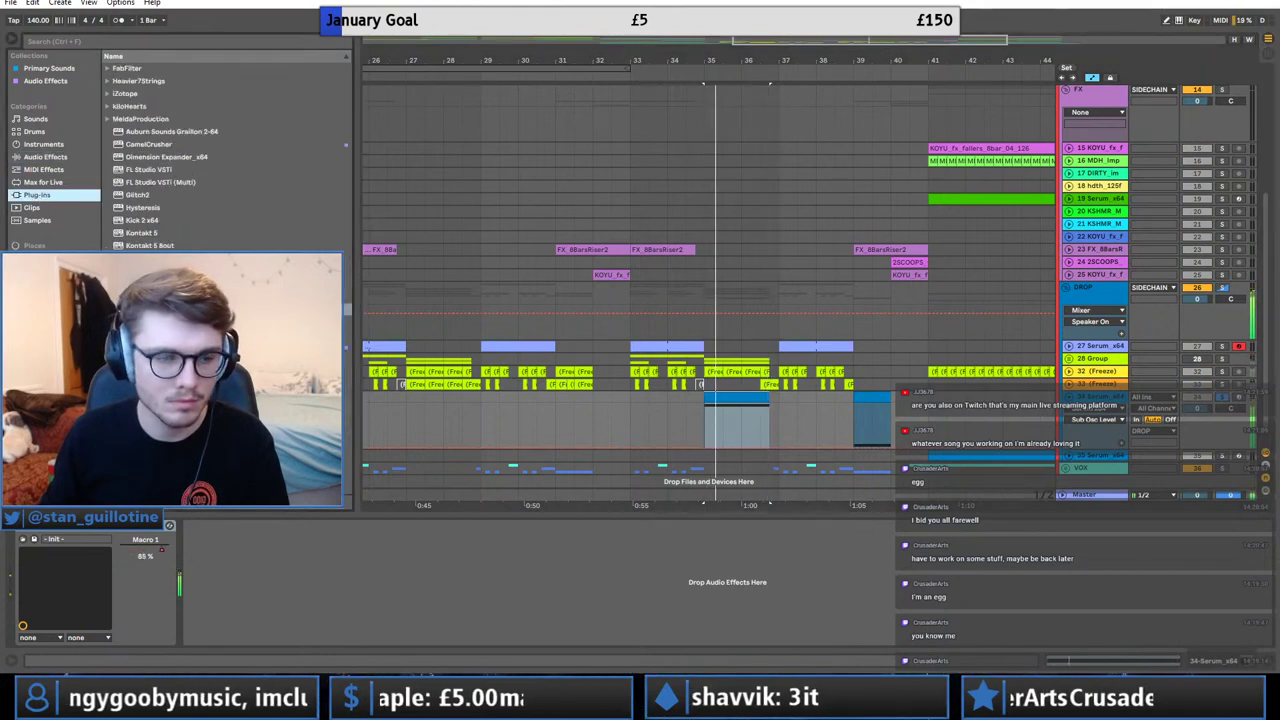
click(46, 528)
click(558, 404)
key(space)
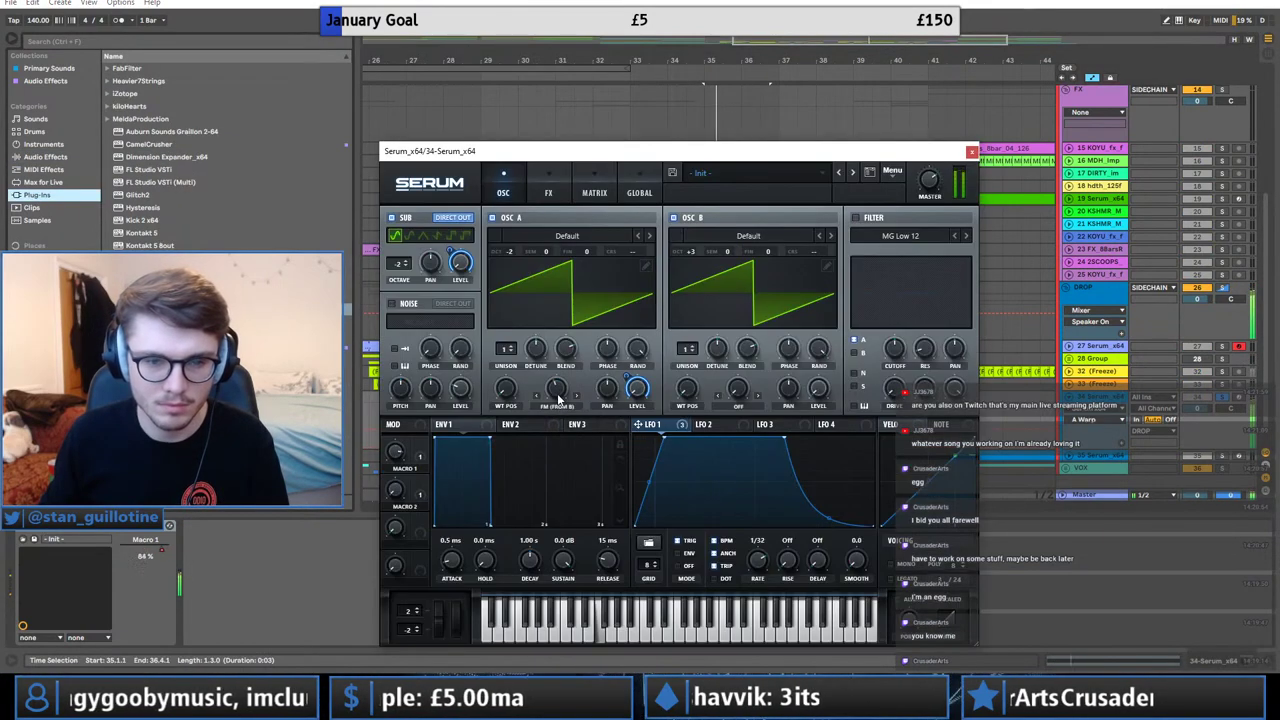
click(590, 236)
click(736, 316)
click(748, 236)
click(917, 318)
Set the wavetable positions of Osc A and Osc B to a sine wave and adjust Osc A's FM amount.
mouse_move(690, 389)
mouse_down()
mouse_move(712, 338)
mouse_move(694, 396)
mouse_up()
drag(508, 393, 533, 344)
drag(699, 357, 700, 378)
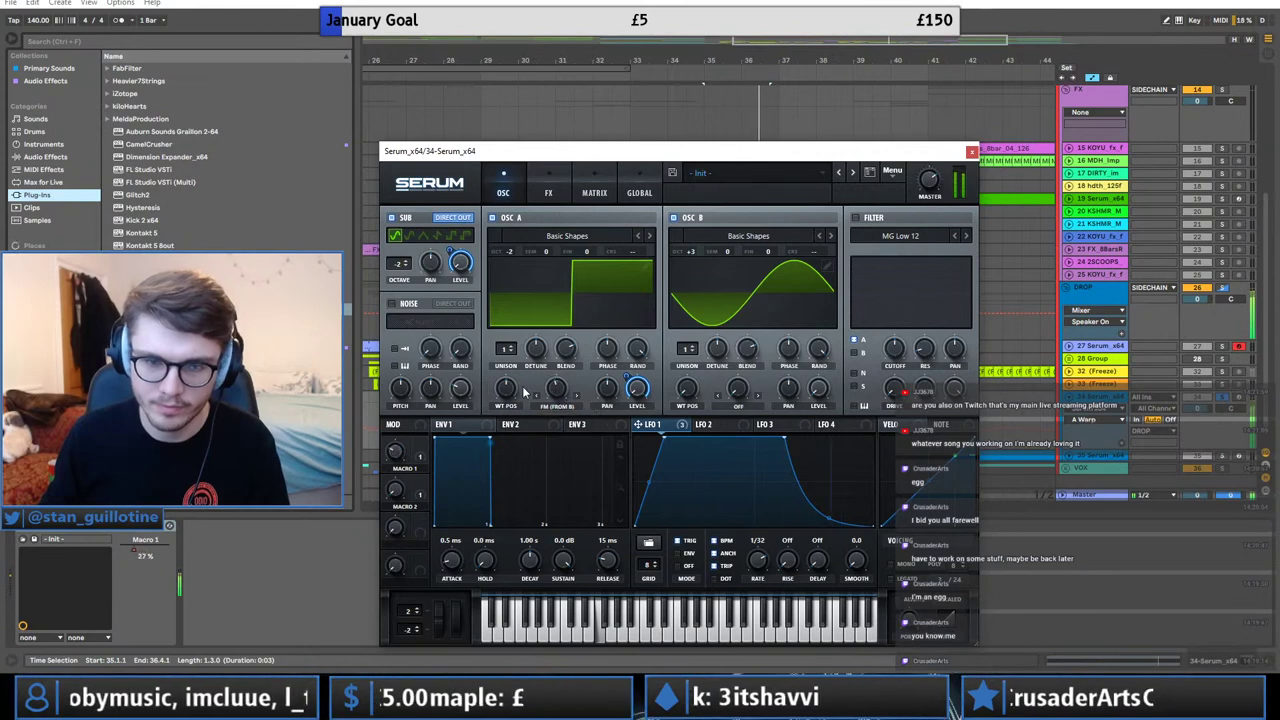
drag(508, 406, 514, 444)
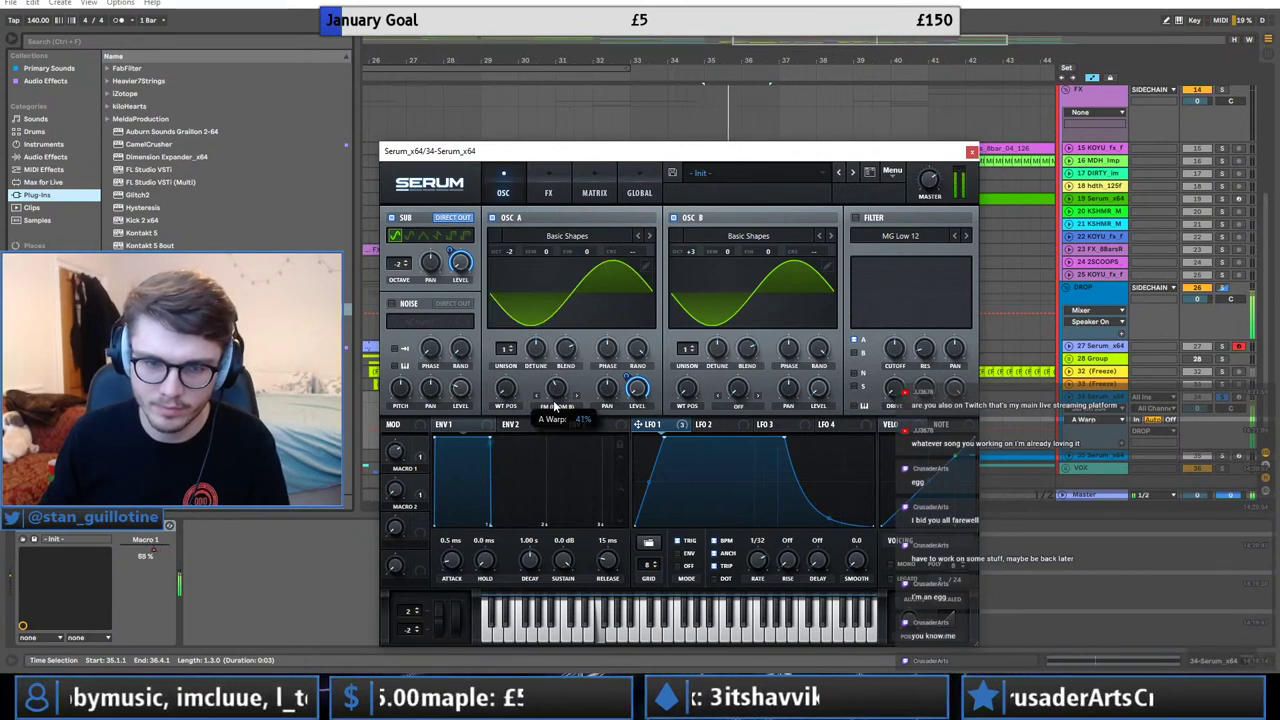
Close Serum and add two OTT compressors after it on track 34.
click(972, 154)
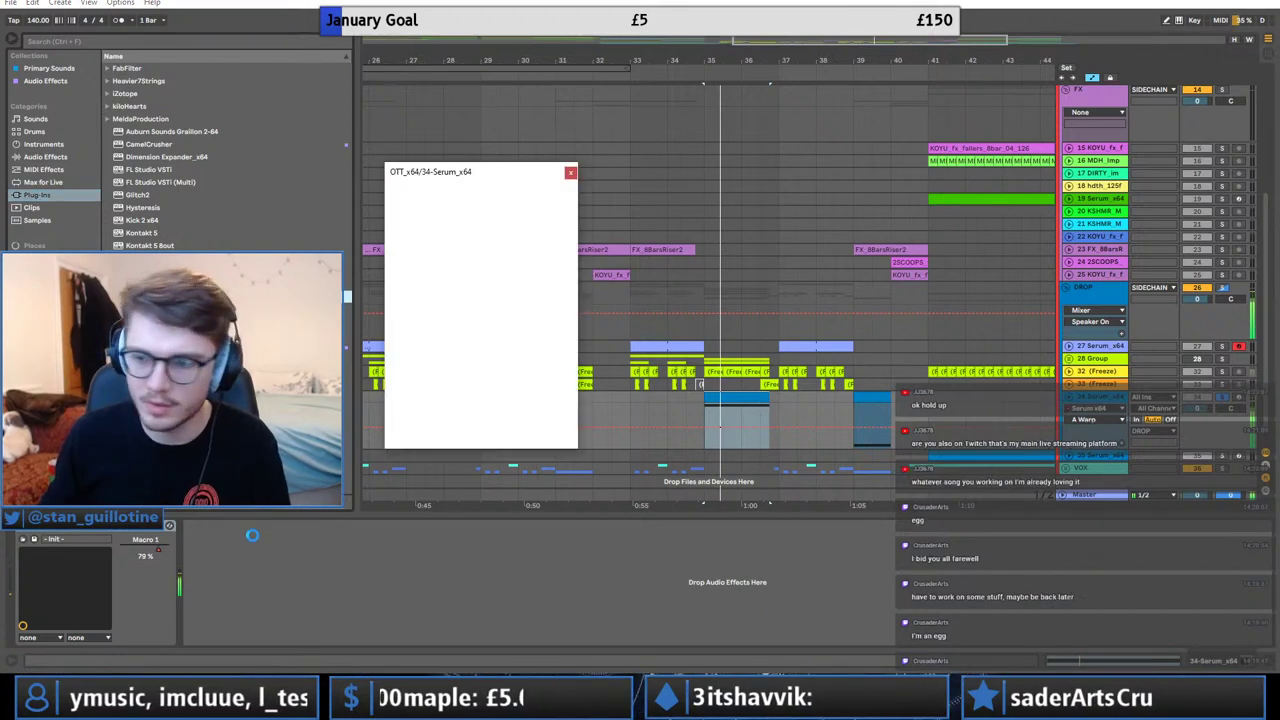
click(570, 173)
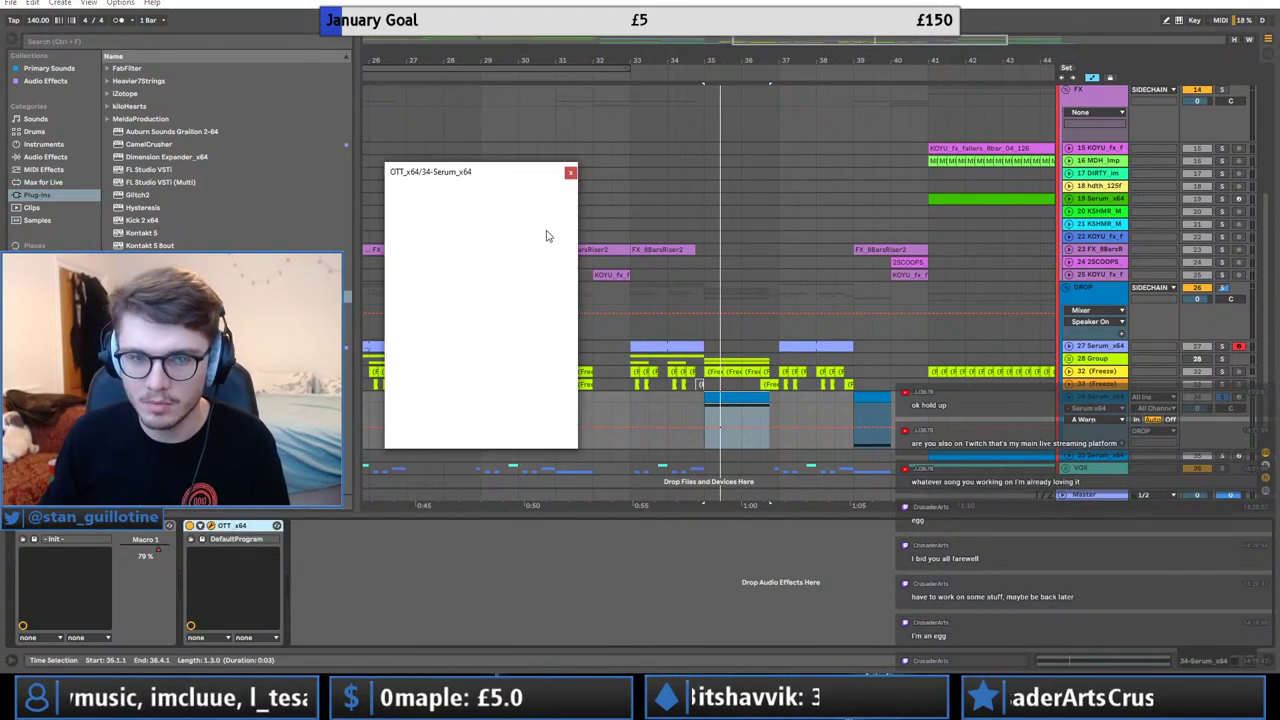
click(571, 174)
click(70, 158)
click(63, 196)
Add CamelCrusher after the OTTs, load its blank patch, and enable its Compressor section.
double_click(157, 144)
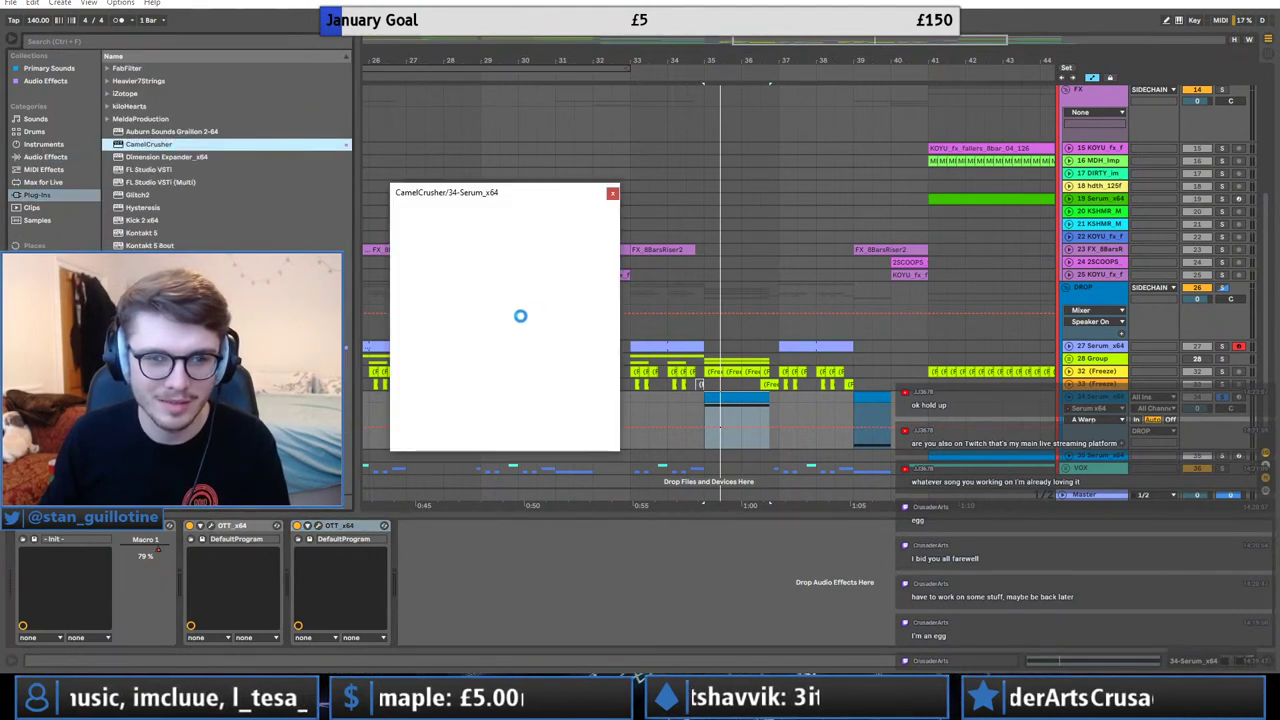
click(464, 289)
click(506, 332)
click(414, 389)
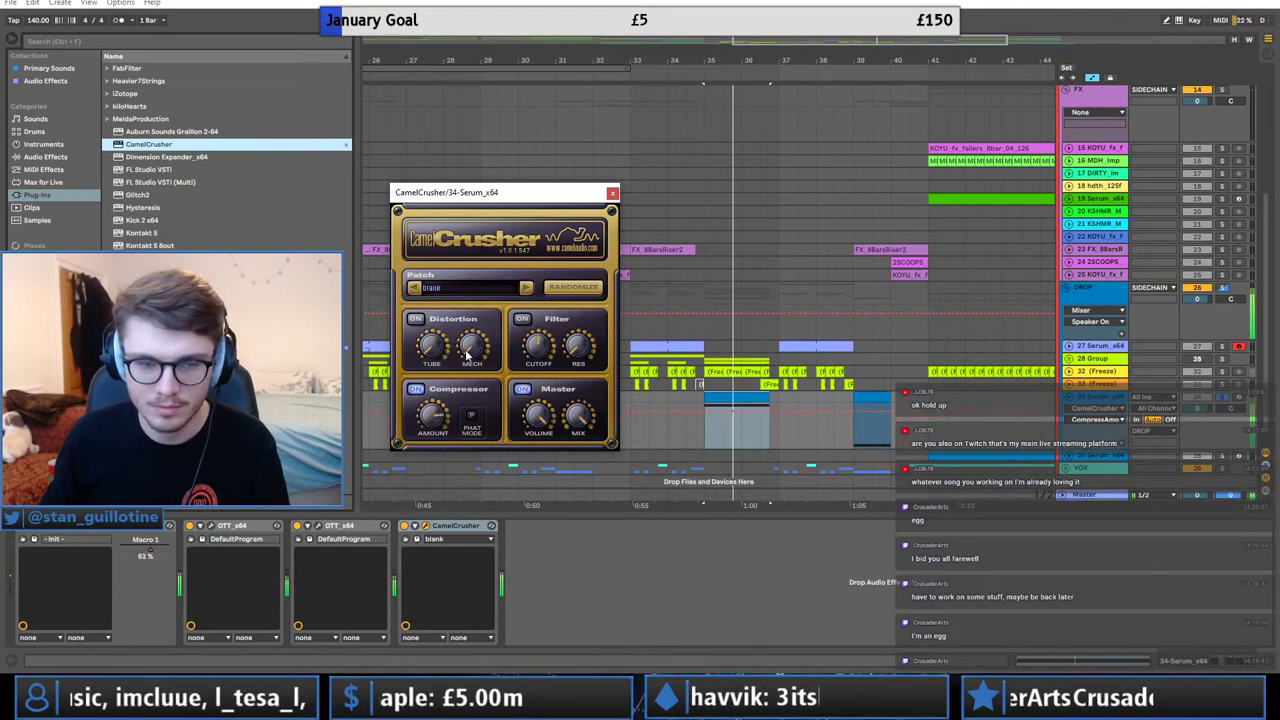
Set one OTT to 81% depth and 658% time and the other's time to 408%, and close the plug-in windows.
click(318, 526)
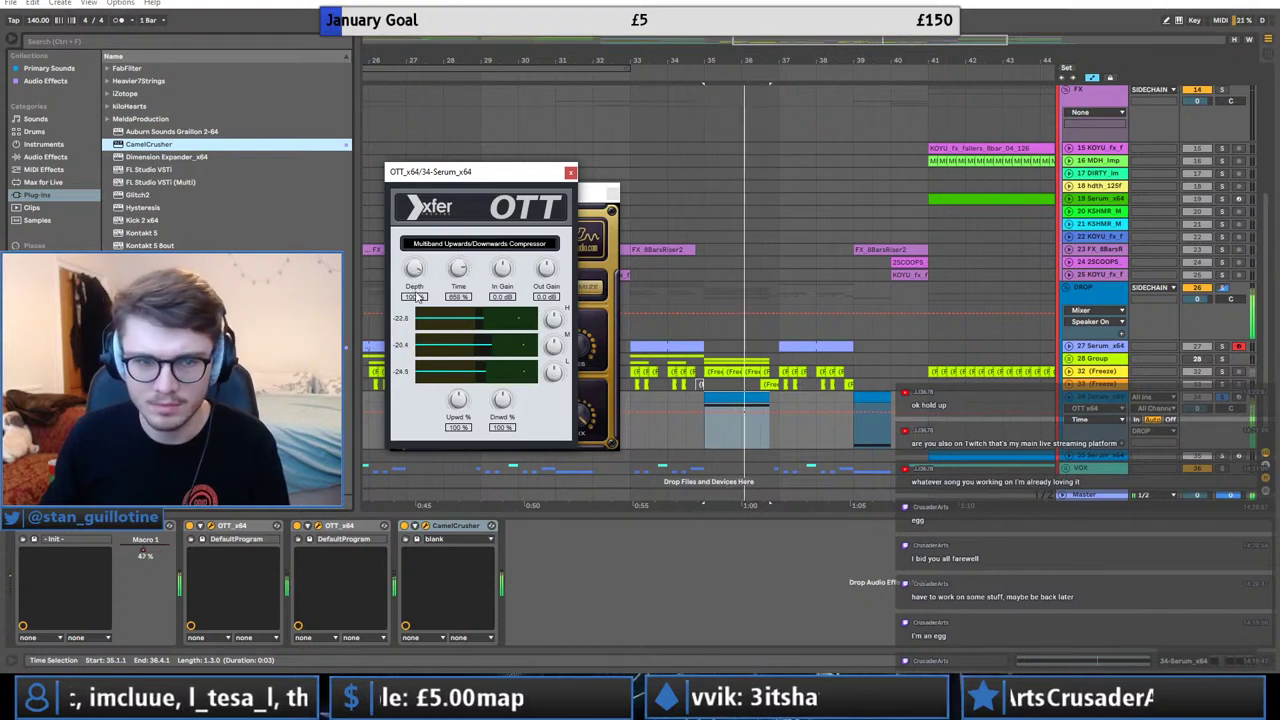
key(space)
key(space)
click(318, 526)
drag(466, 175, 617, 199)
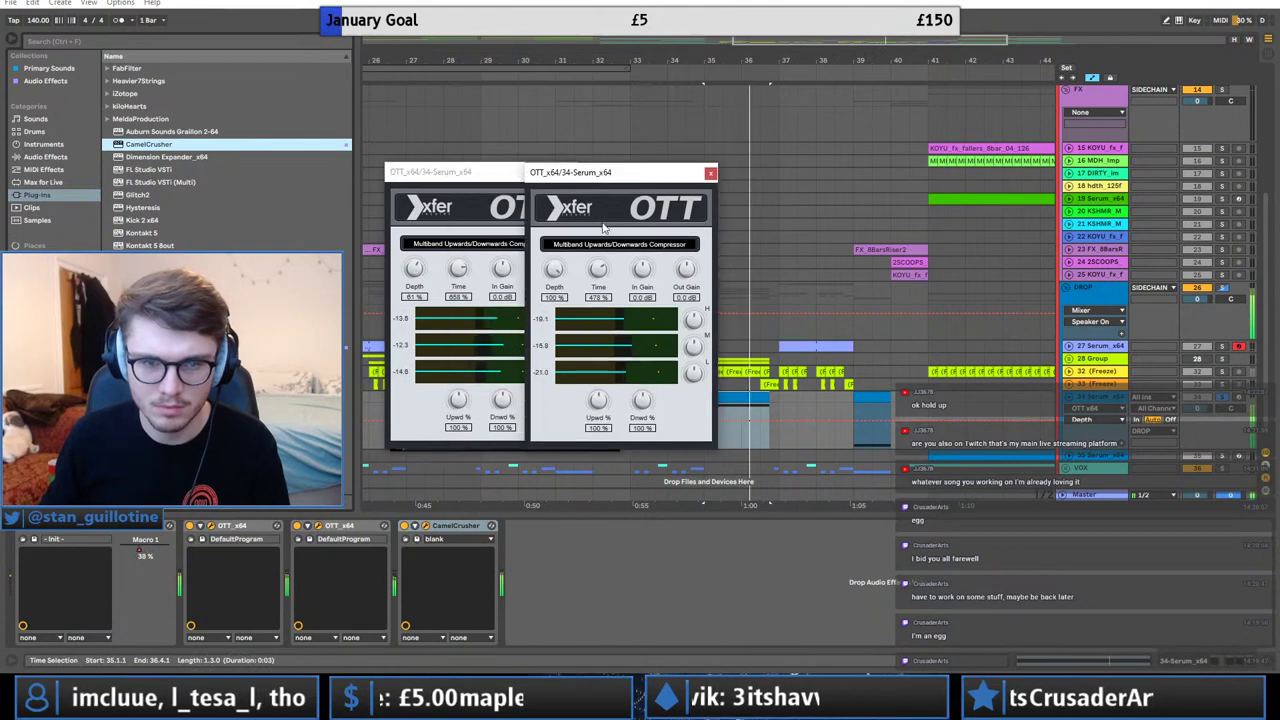
drag(556, 270, 559, 295)
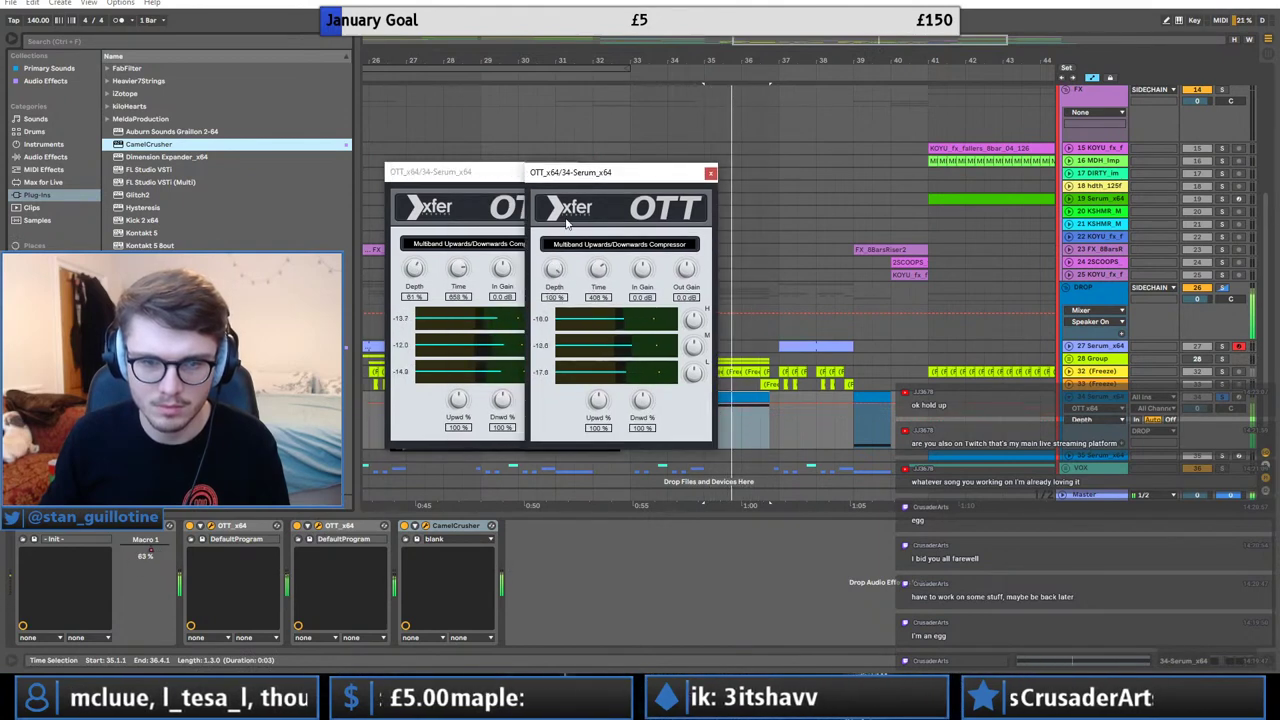
click(710, 173)
click(572, 173)
click(613, 193)
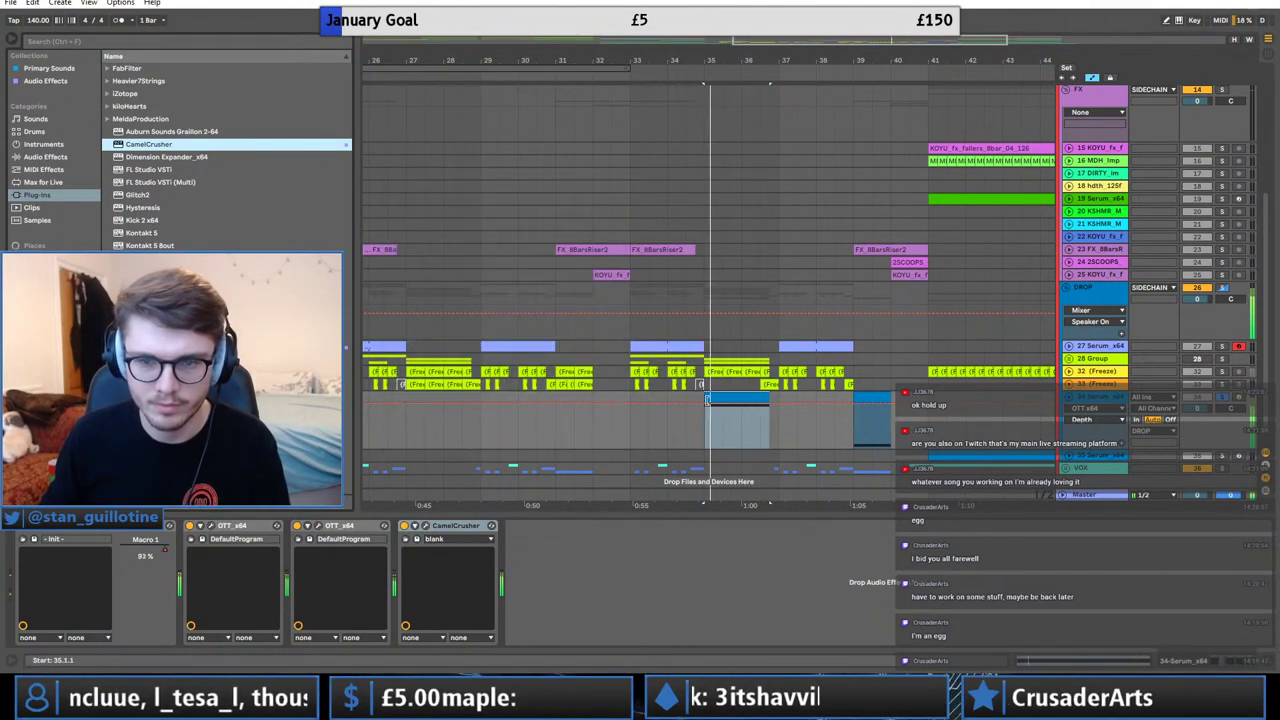
Add a Reverb after CamelCrusher and draw rising Dry/Wet automation over the end of the bar 39 clip.
click(40, 157)
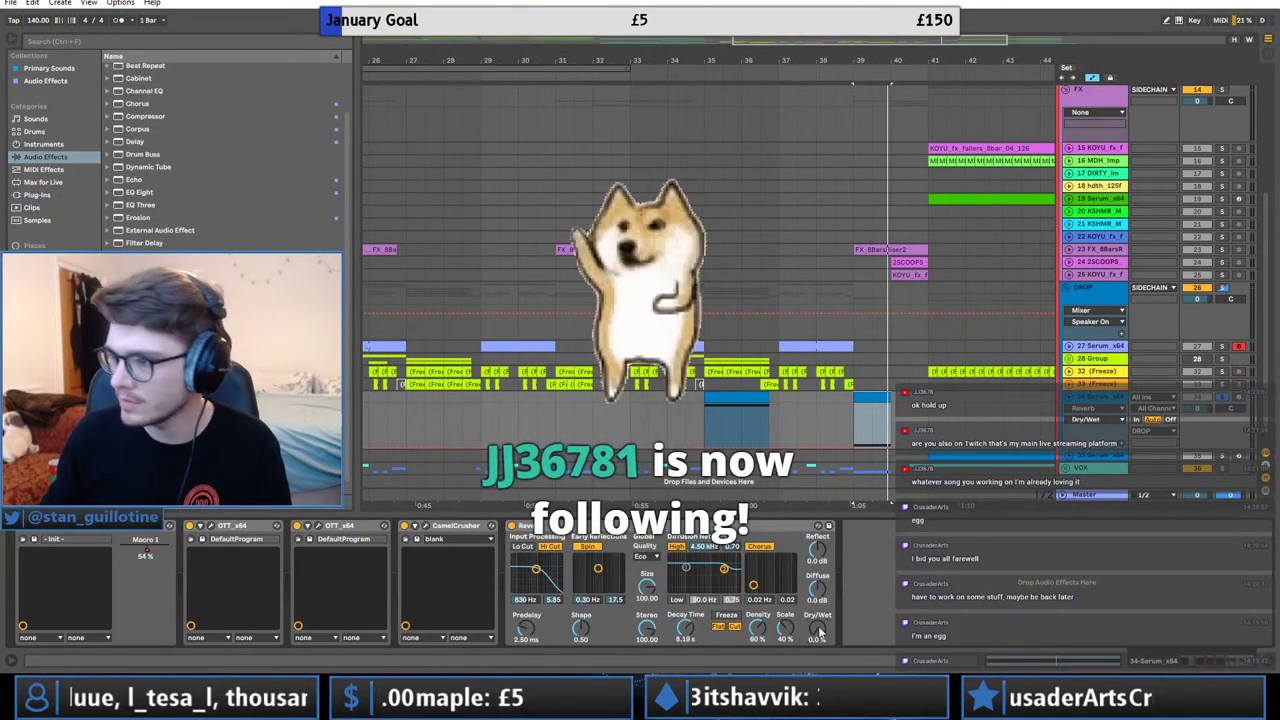
right_click(820, 630)
click(840, 574)
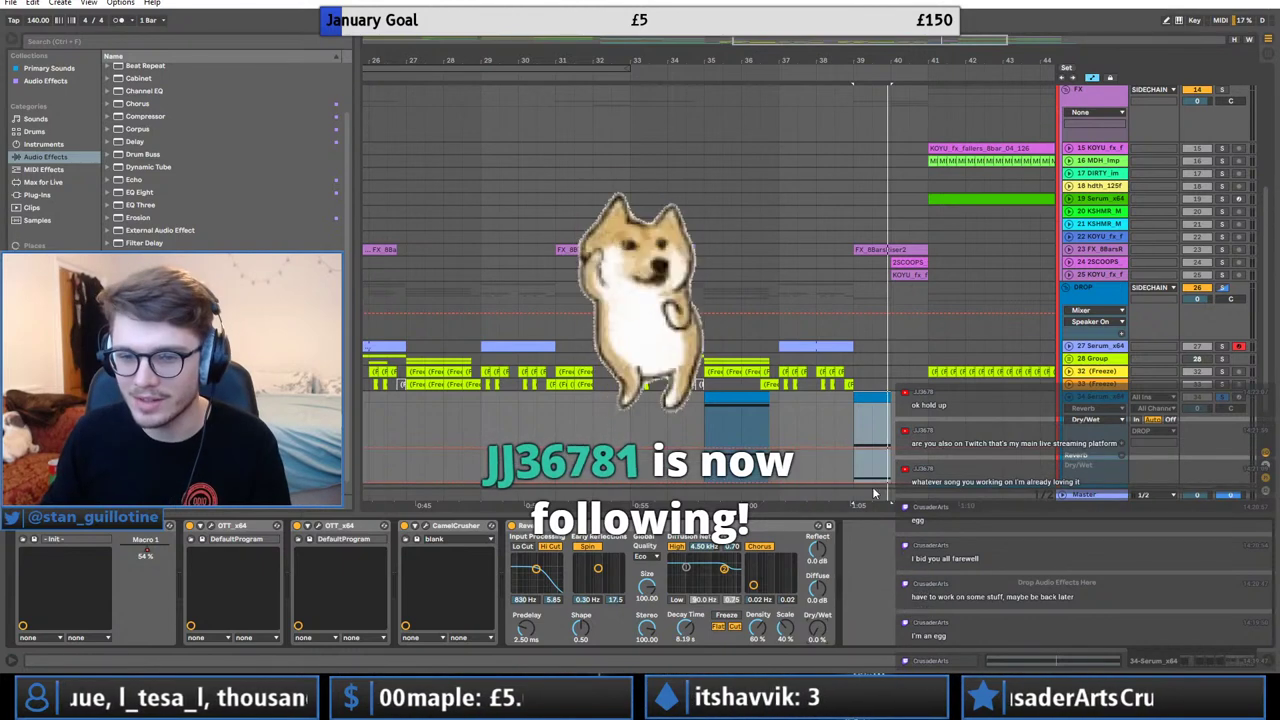
click(873, 448)
drag(911, 448, 911, 409)
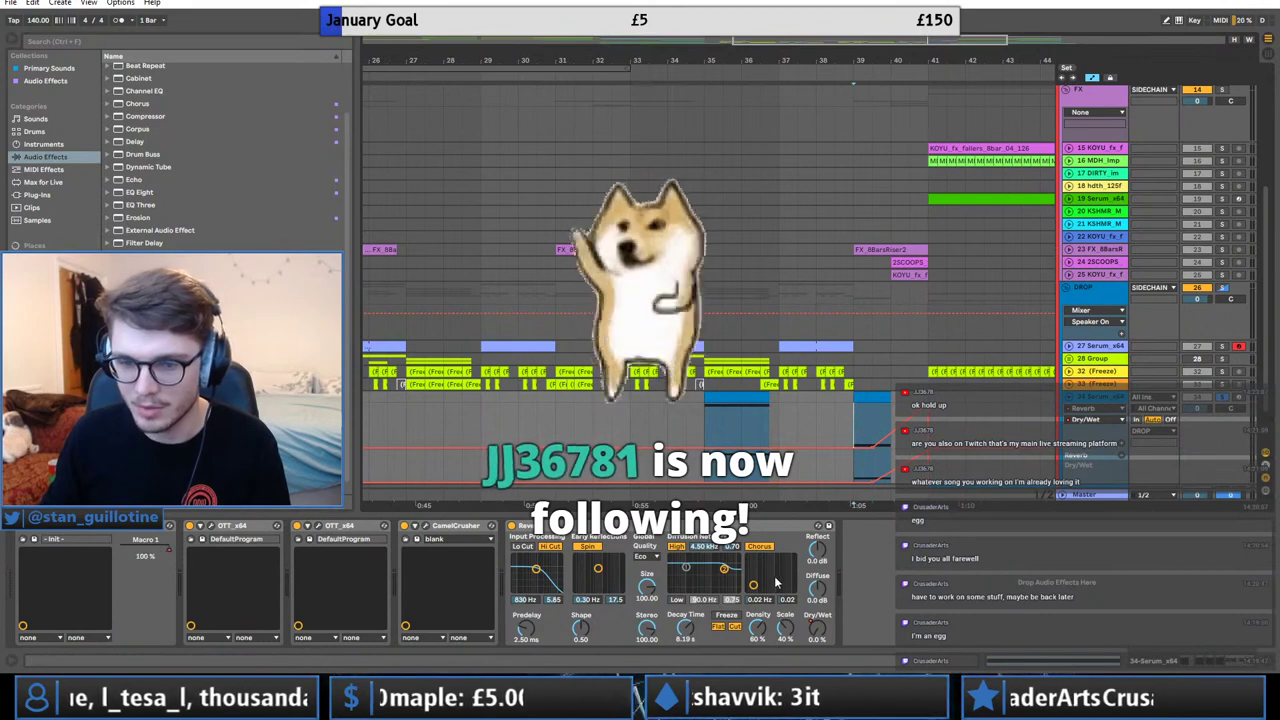
Set the Reverb's Diffuse level to 2.0 dB, audition it, and remove the extra automation lane.
click(817, 591)
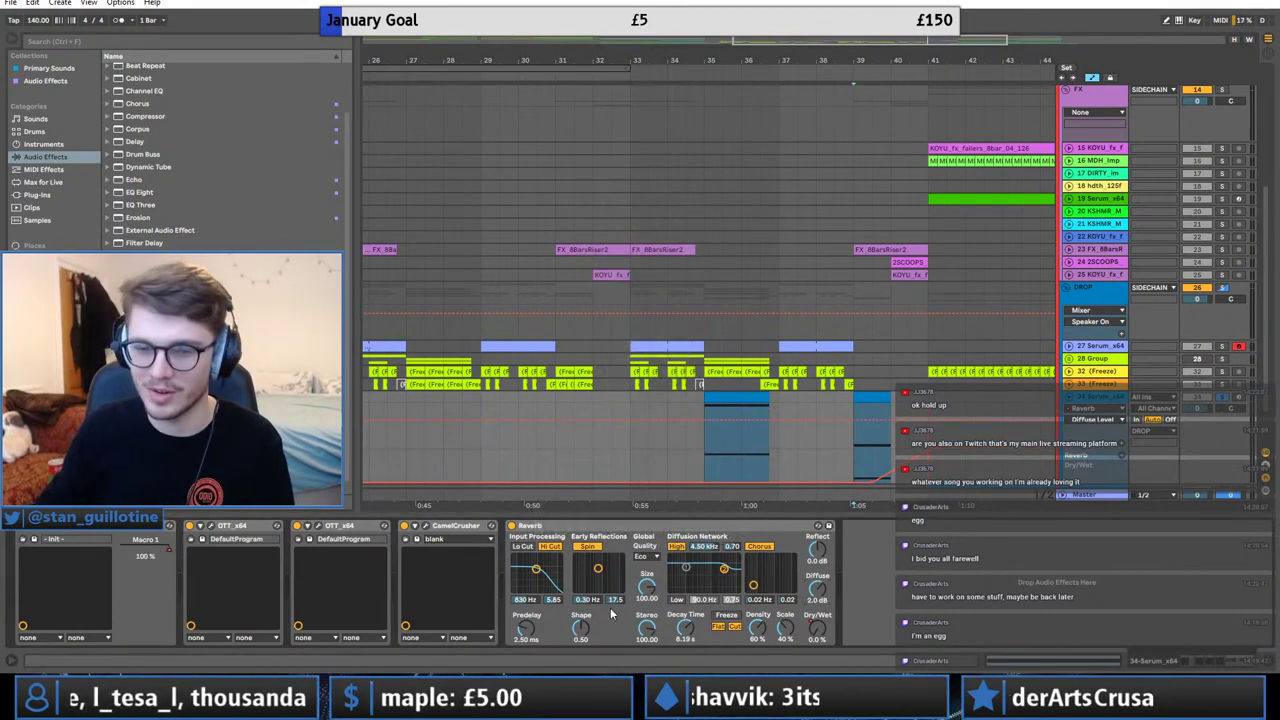
key(space)
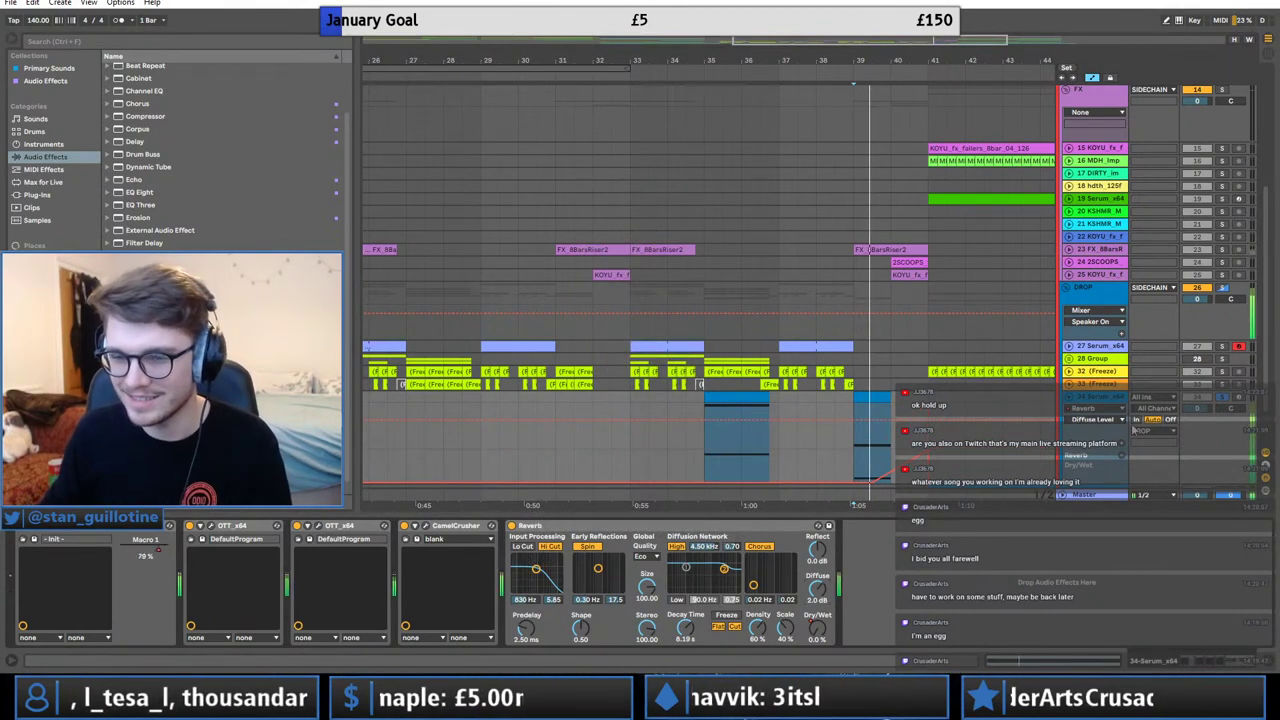
click(1124, 454)
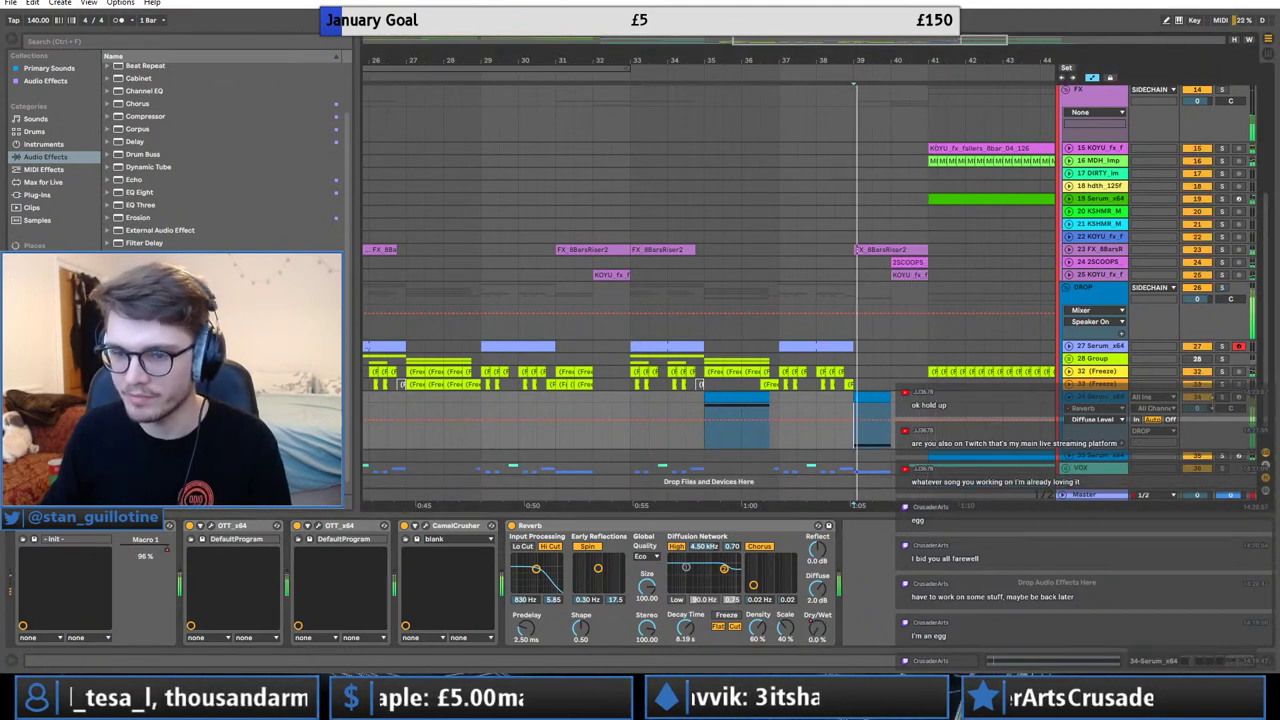
Clear the TRIGGER clip from about bar 39.3 to bar 41 and fold the track.
scroll(1055, 170, up, 4)
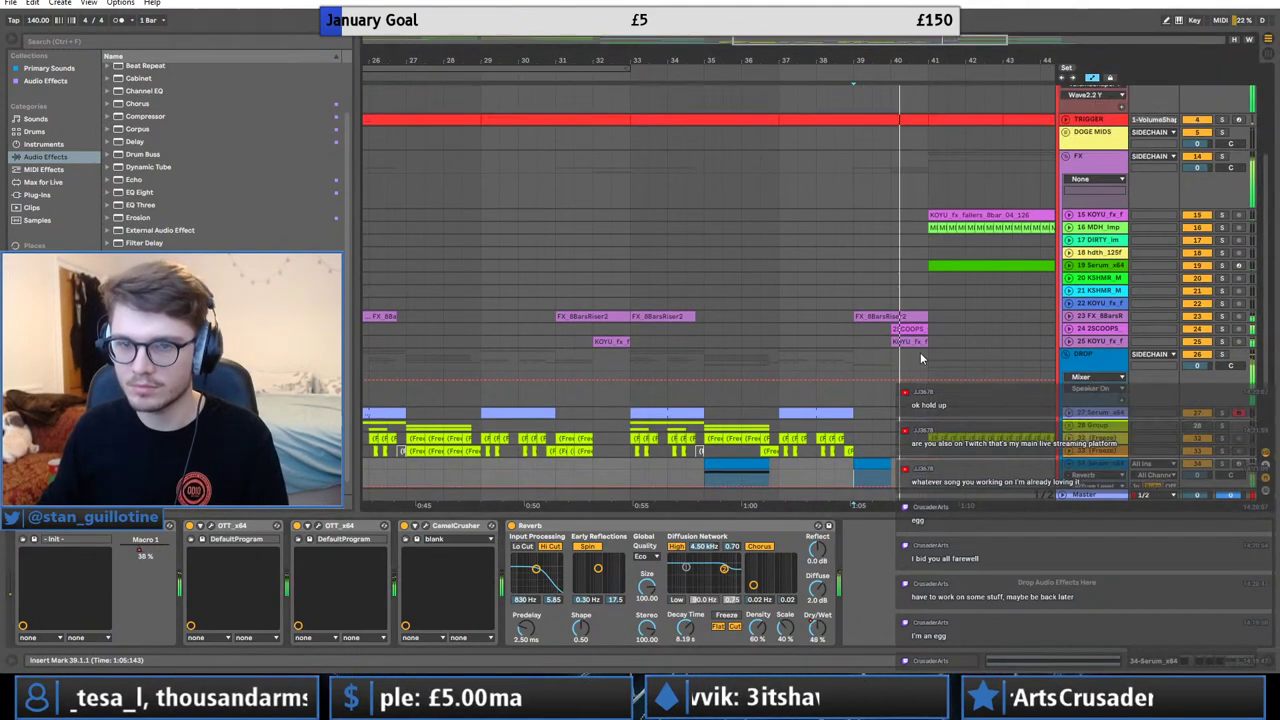
click(1067, 173)
click(861, 189)
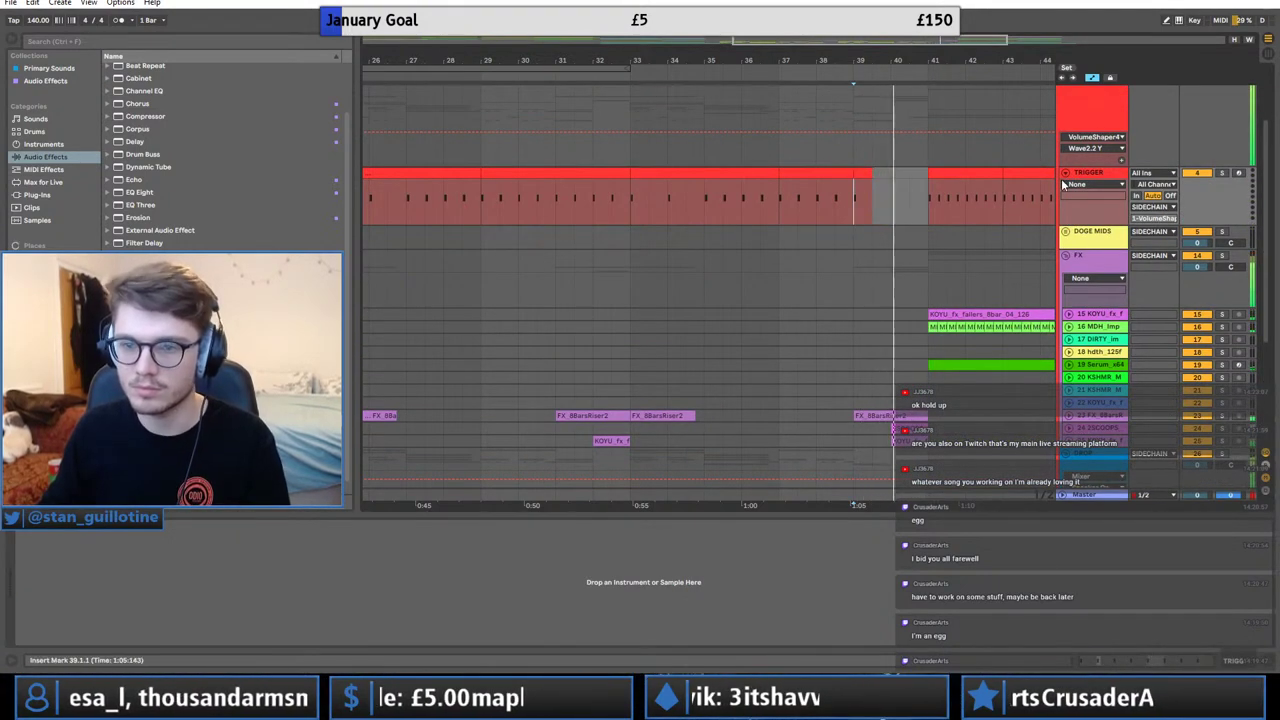
click(1067, 173)
Move the 2SCOOPS impact clip to bar 39, extend it to bar 41, and play the section.
scroll(1029, 323, down, 2)
scroll(1029, 323, down, 2)
drag(897, 252, 868, 250)
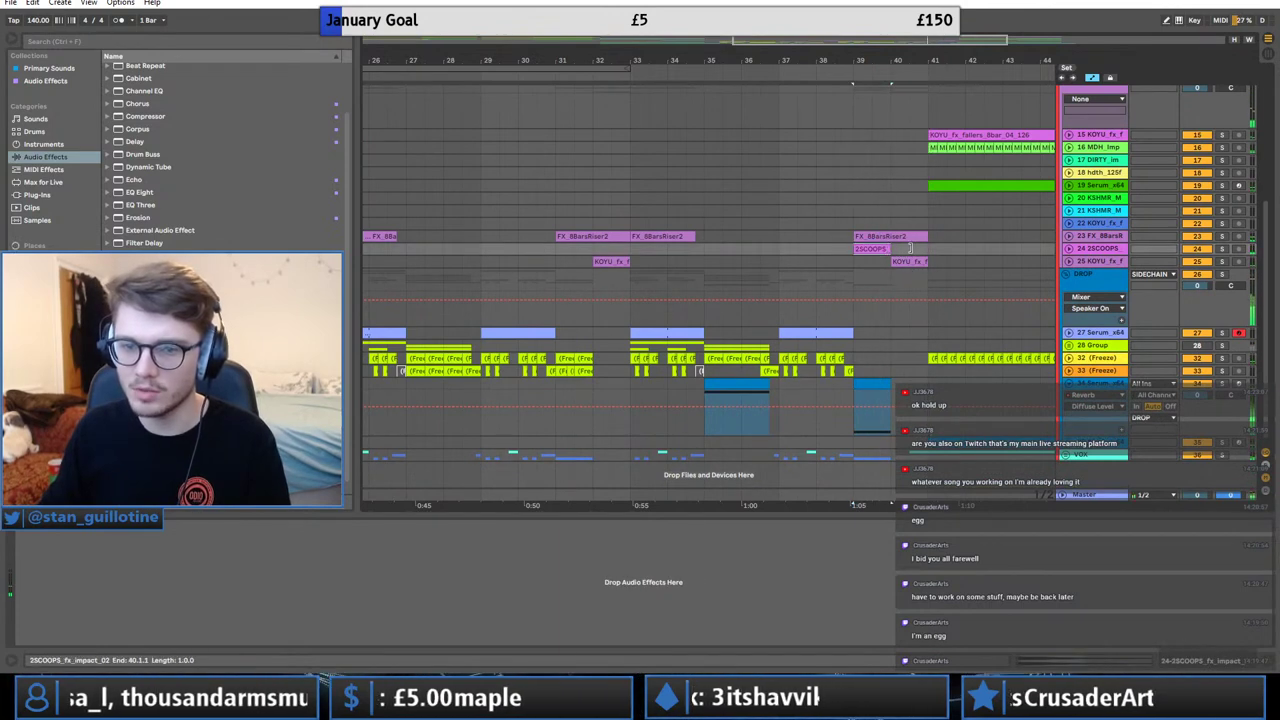
key(space)
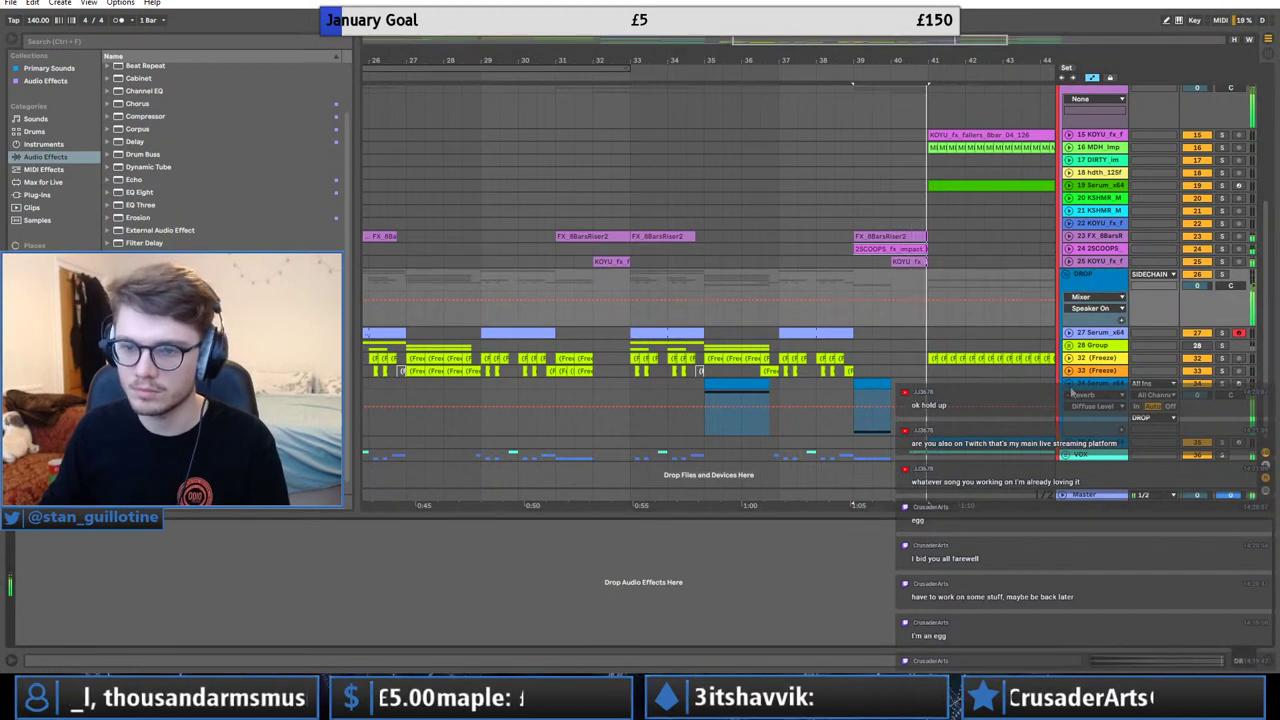
Audition the drop from bars 35 and 33, and solo track 34 with its bar 35 clip selected.
click(710, 397)
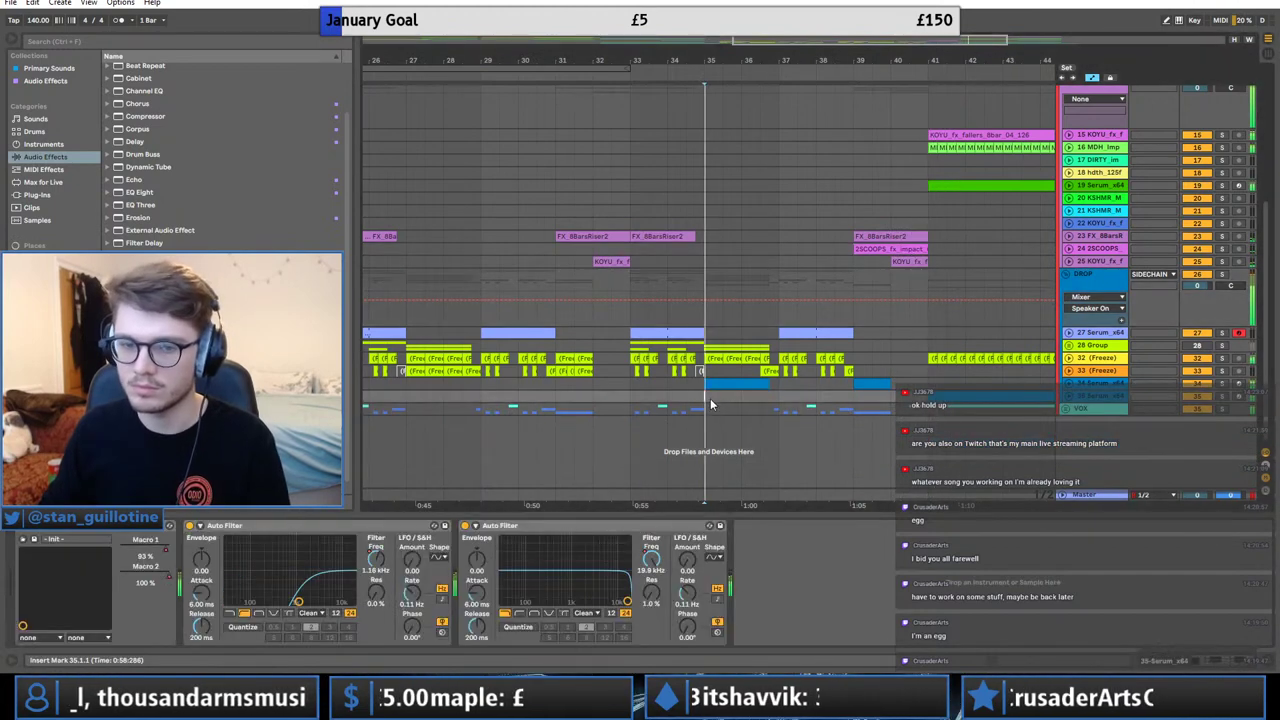
click(632, 394)
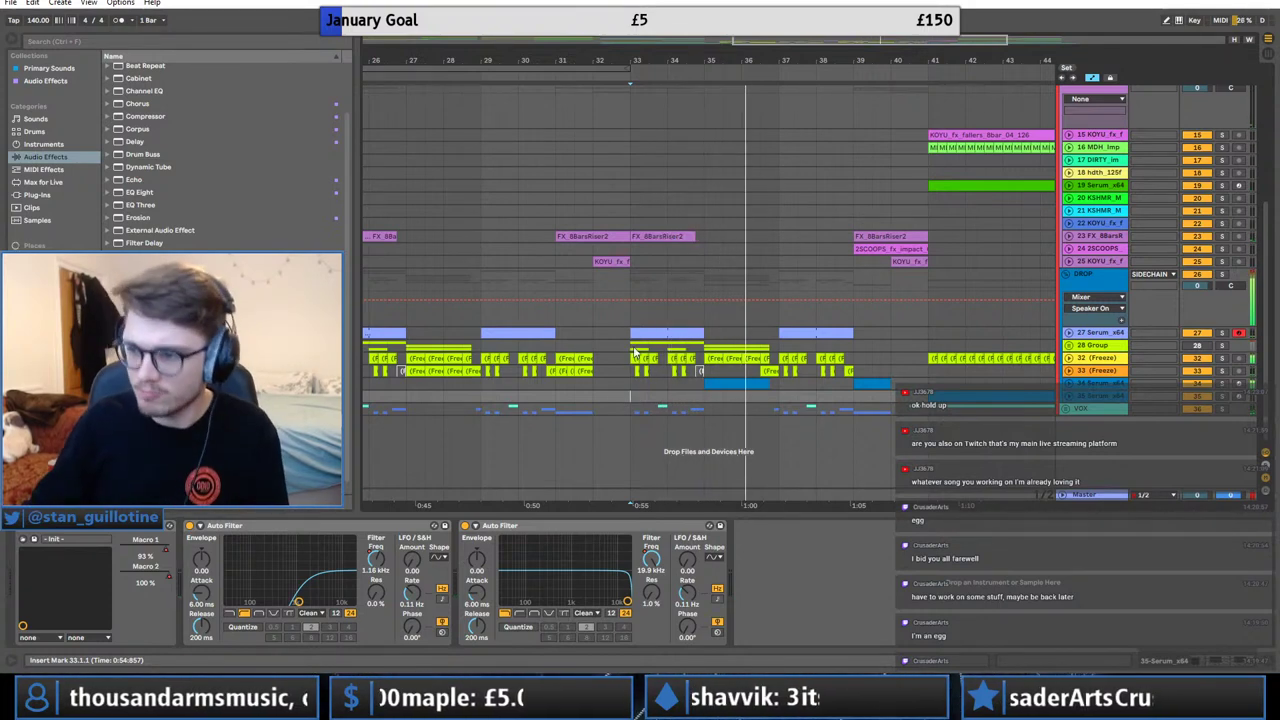
click(735, 383)
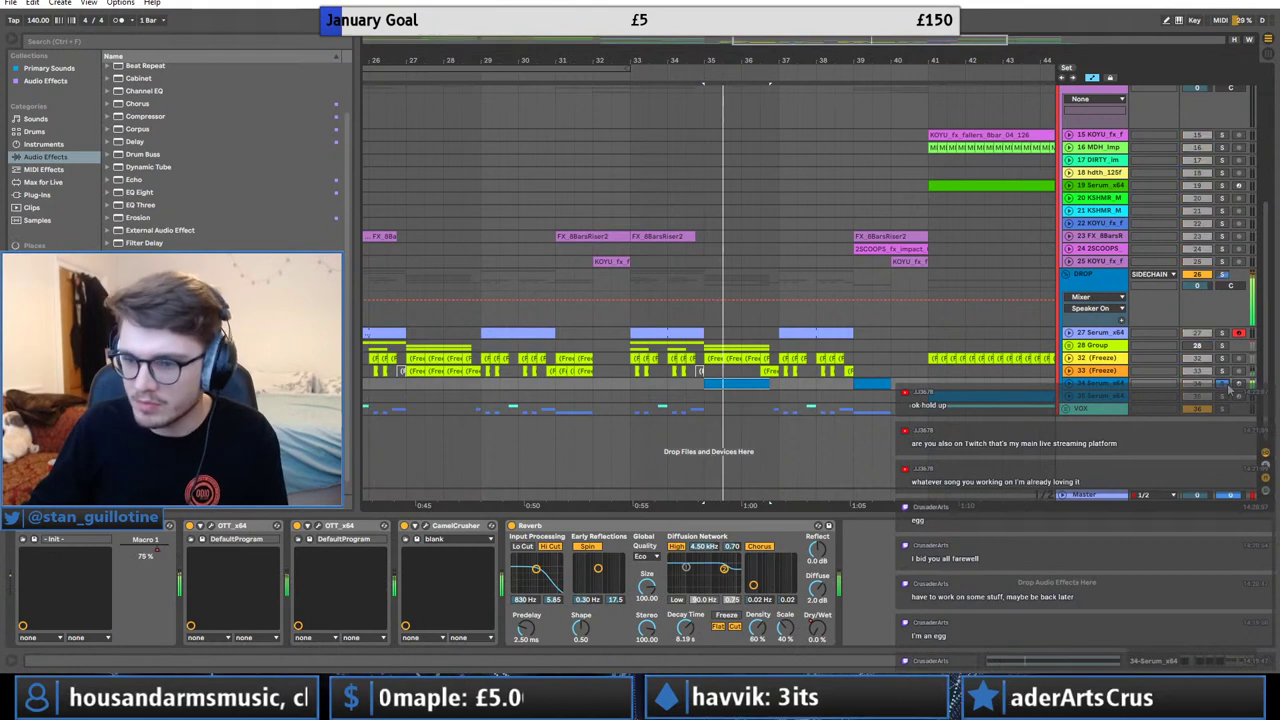
Open track 34's Serum and remove the LFO 1 modulation from the Distortion effect's drive.
click(45, 525)
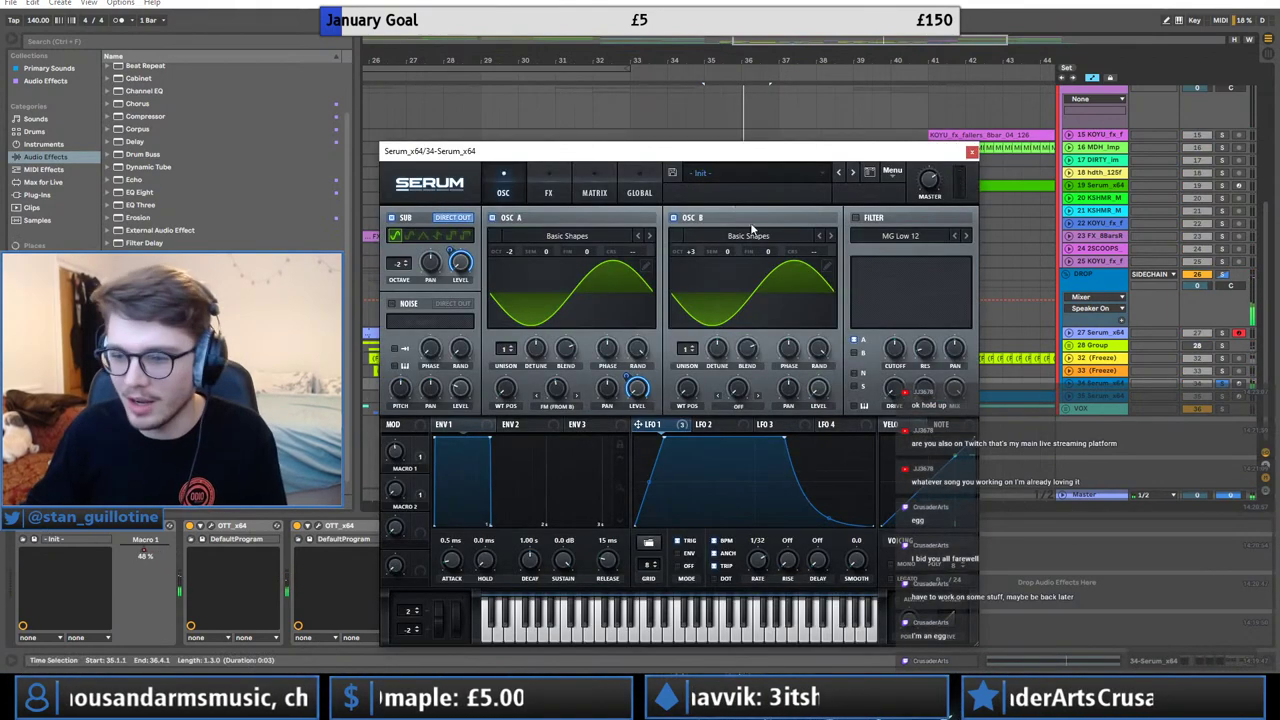
drag(691, 251, 686, 269)
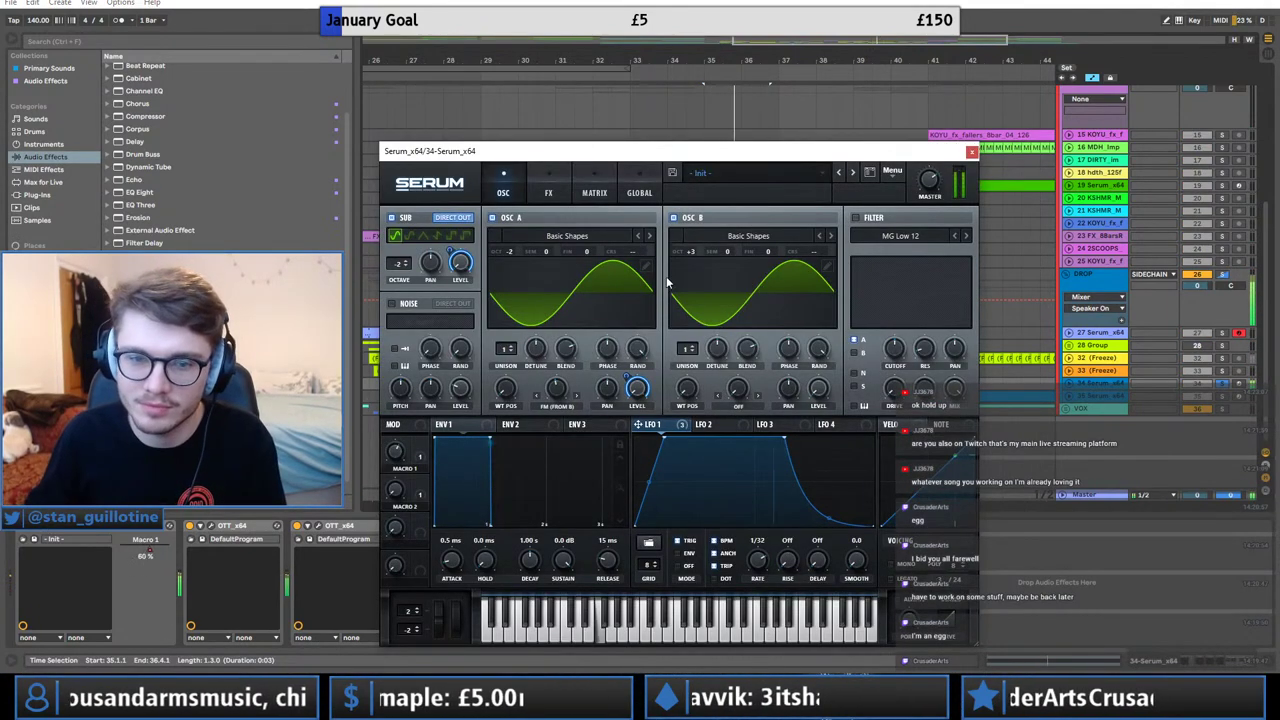
click(552, 195)
right_click(818, 221)
click(842, 278)
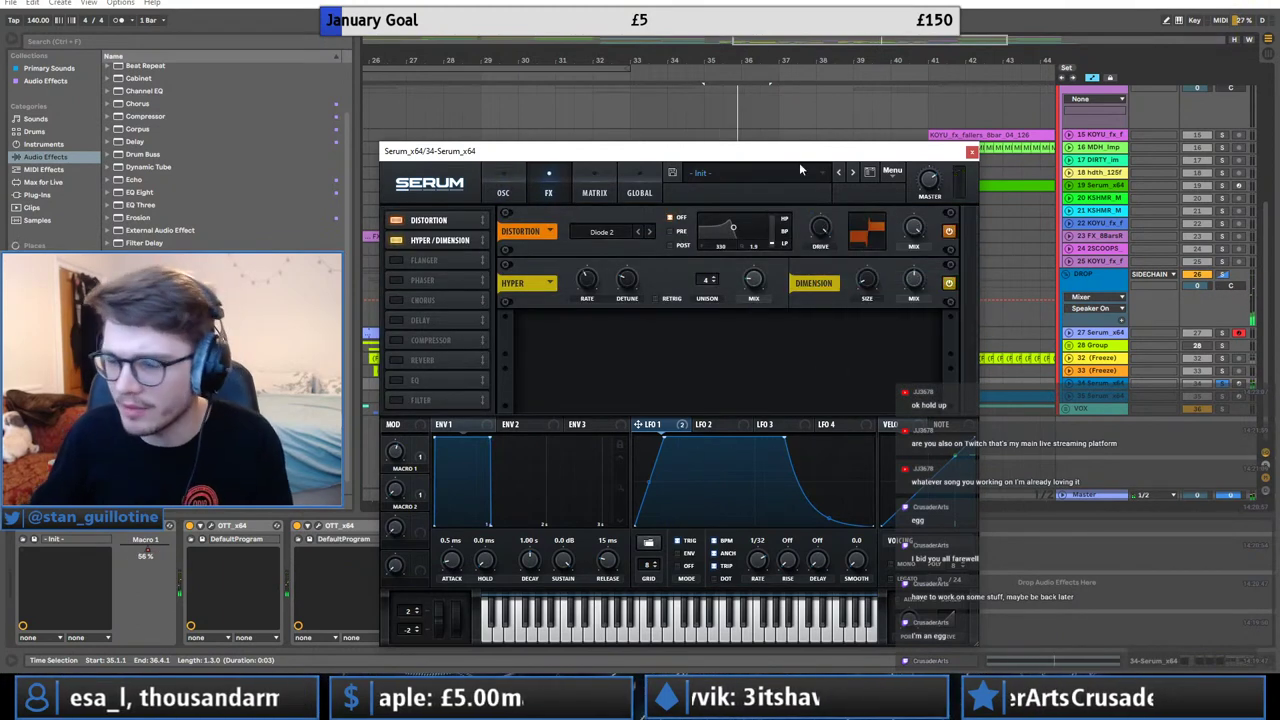
Change the Serum Distortion effect's type to Tube.
click(602, 231)
click(605, 247)
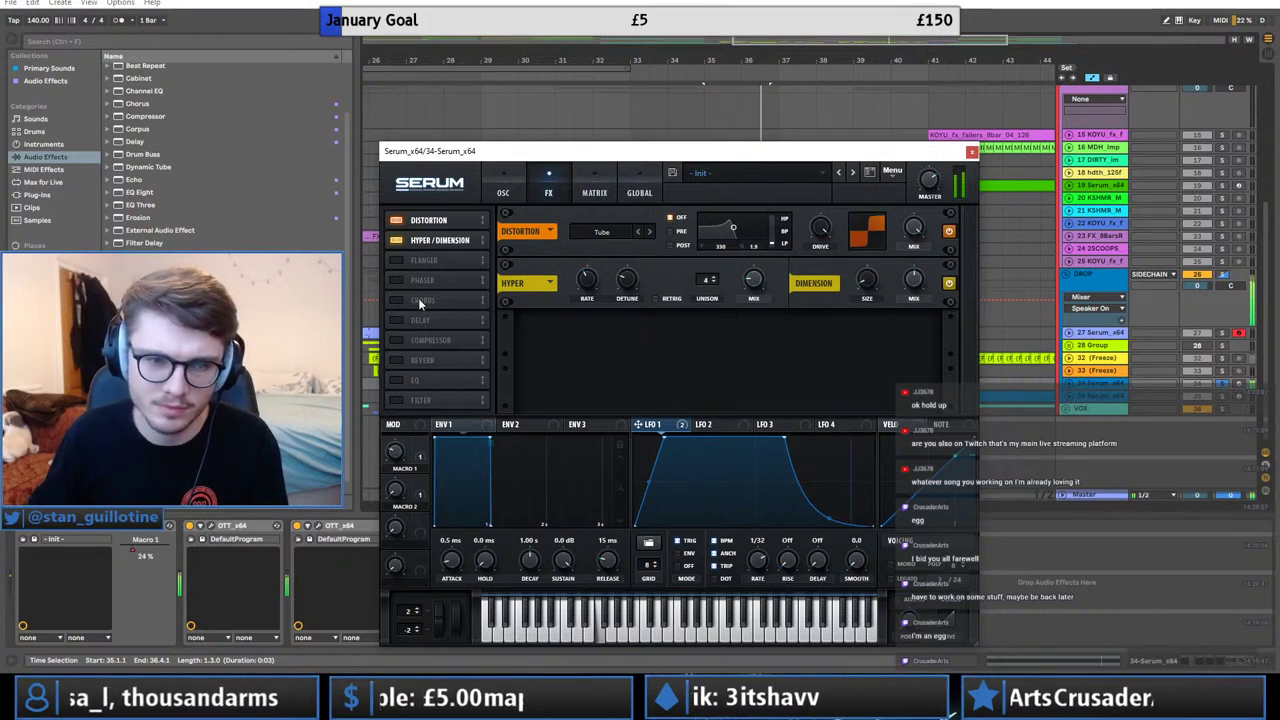
Try a Chorus effect on the bass with adjusted depth and low-pass and a mix of about 34%.
click(397, 300)
drag(912, 332, 925, 273)
drag(833, 332, 834, 268)
drag(756, 333, 762, 386)
drag(910, 333, 904, 394)
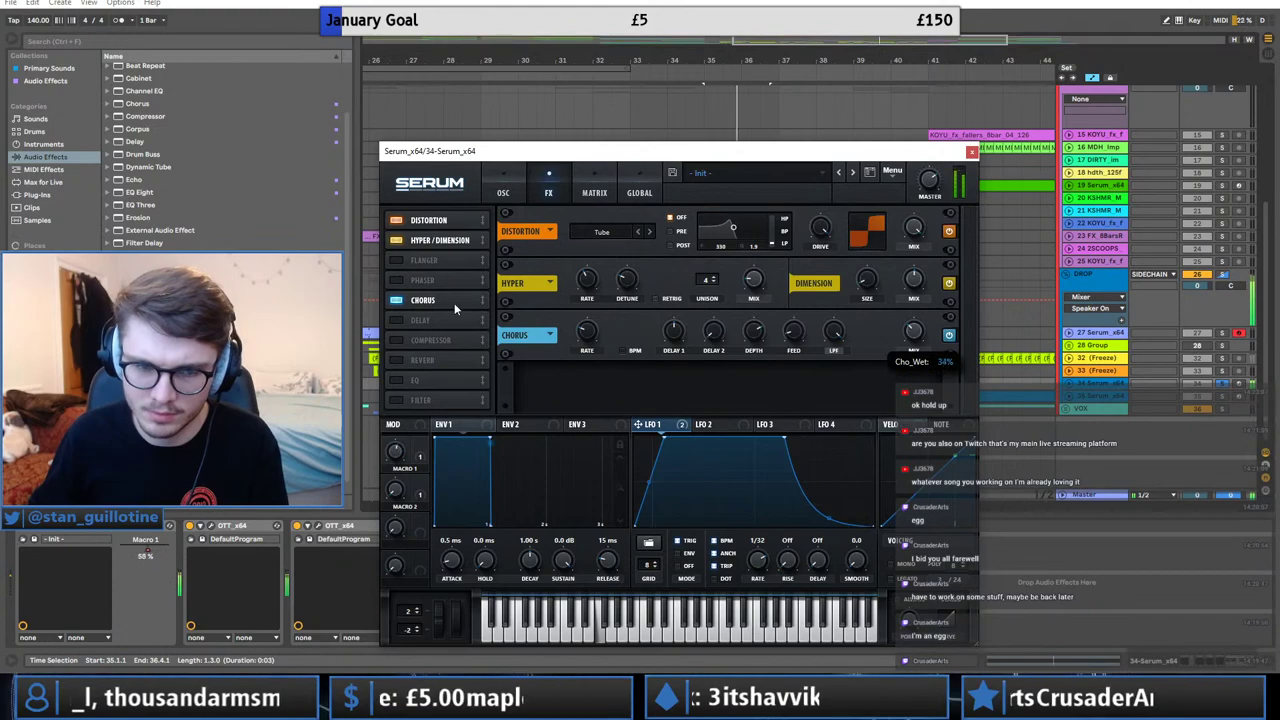
click(397, 300)
Close the Serum window and turn off the solo in the DROP group.
click(504, 192)
click(972, 152)
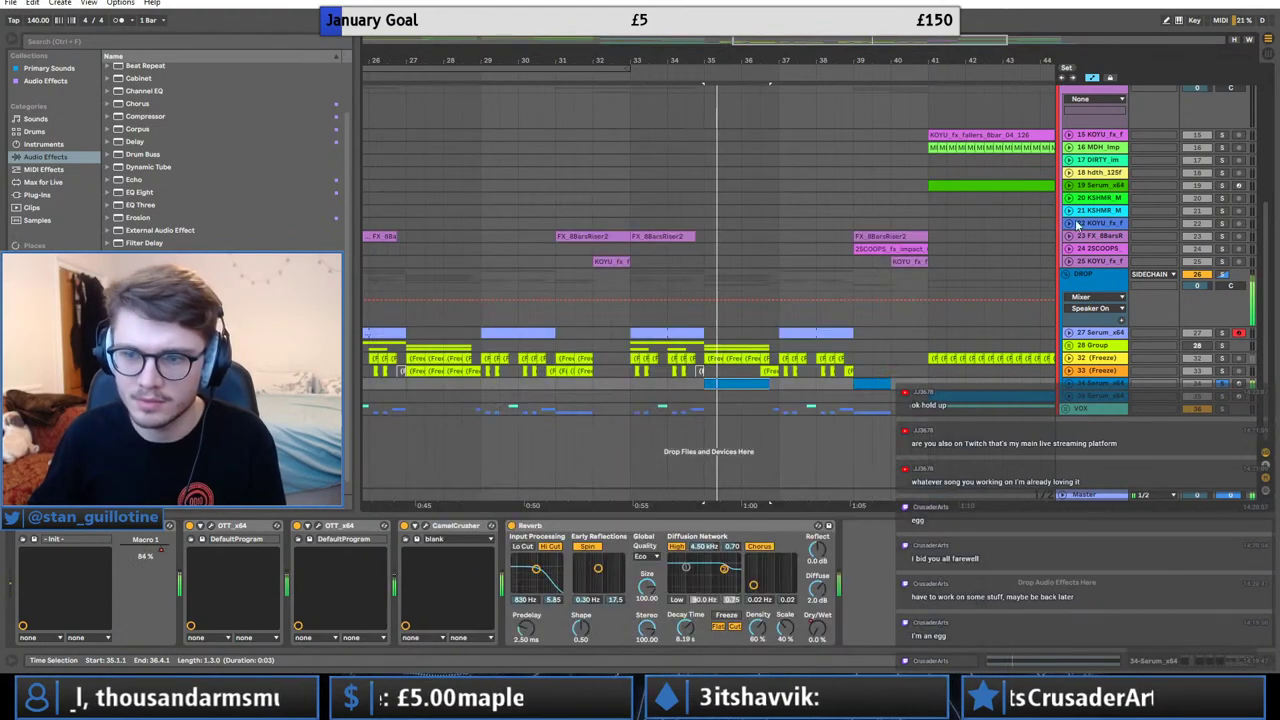
click(1221, 275)
Audition the full drop from bar 24 with all tracks playing.
scroll(778, 302, down, 3)
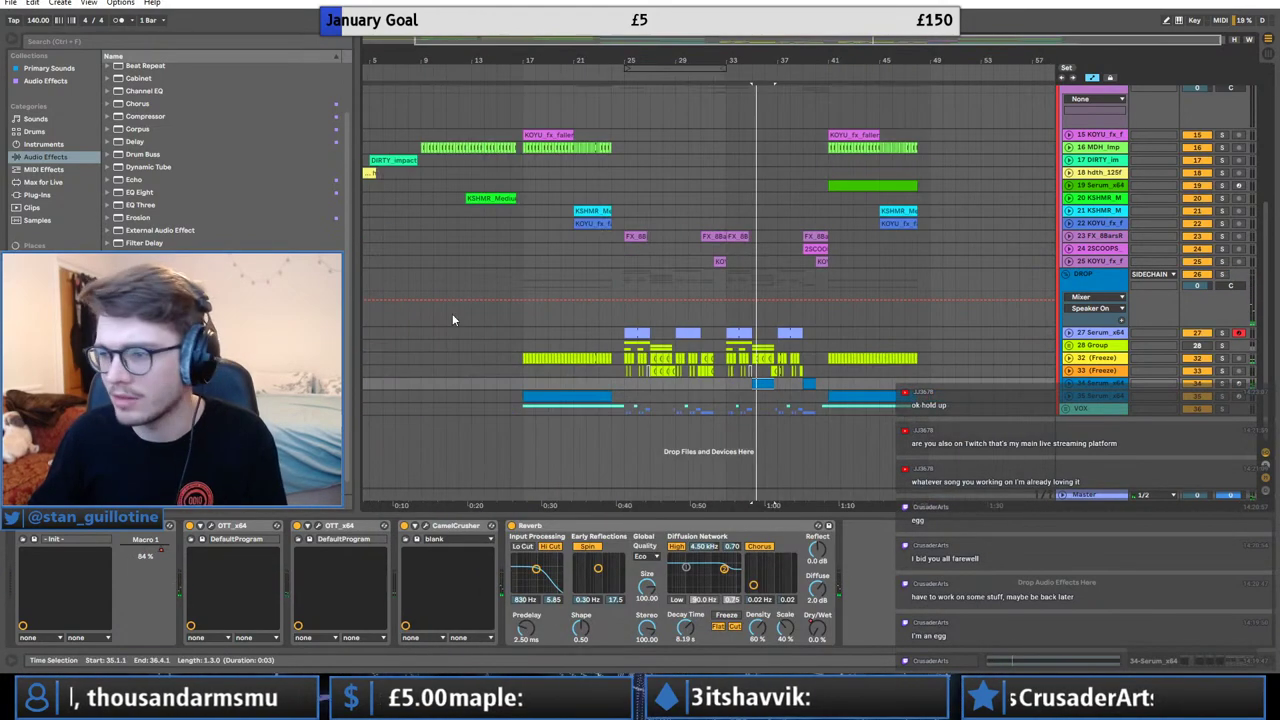
click(587, 284)
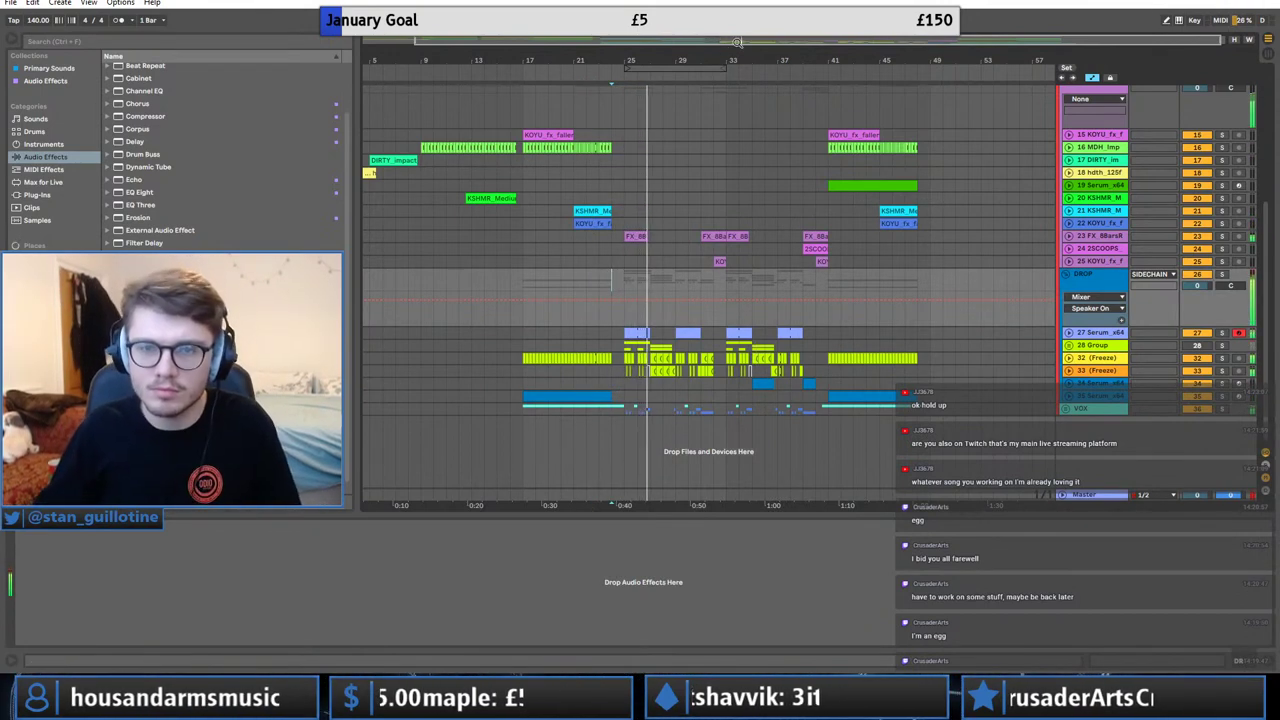
drag(737, 42, 737, 82)
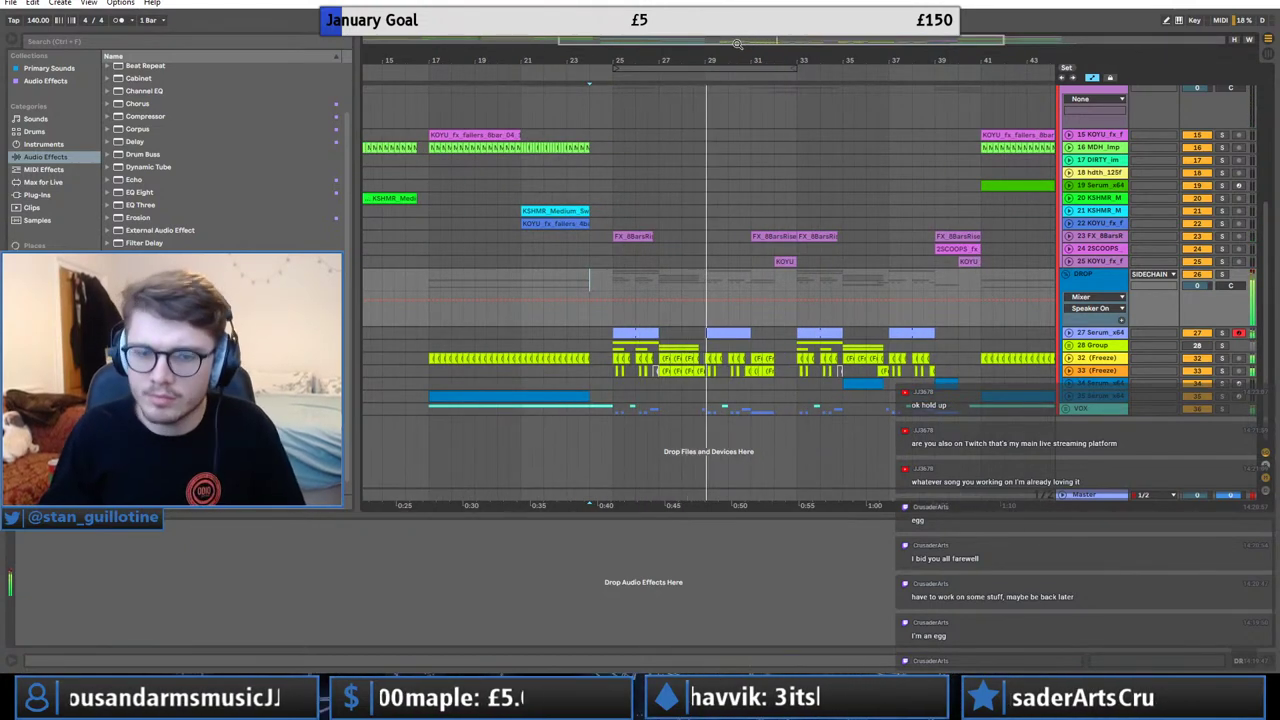
drag(737, 44, 775, 75)
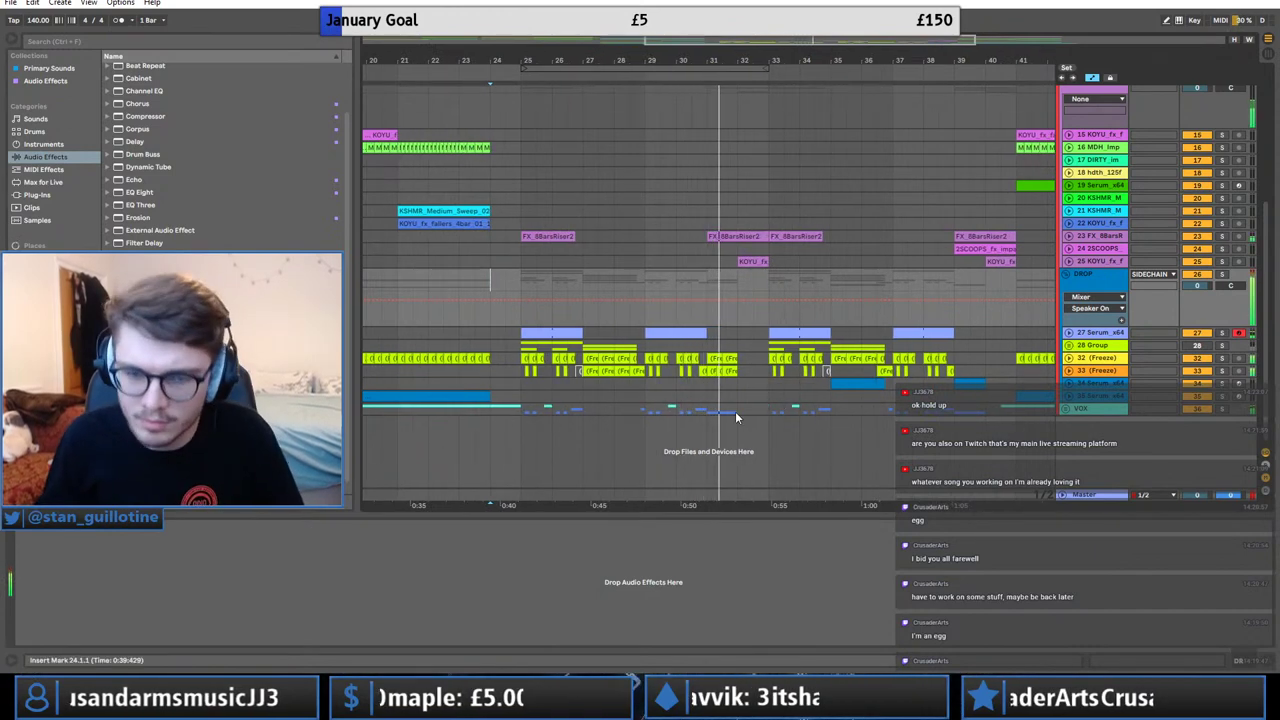
Duplicate the bar 31 clips on frozen tracks 32 and 33 into bar 32.
click(706, 403)
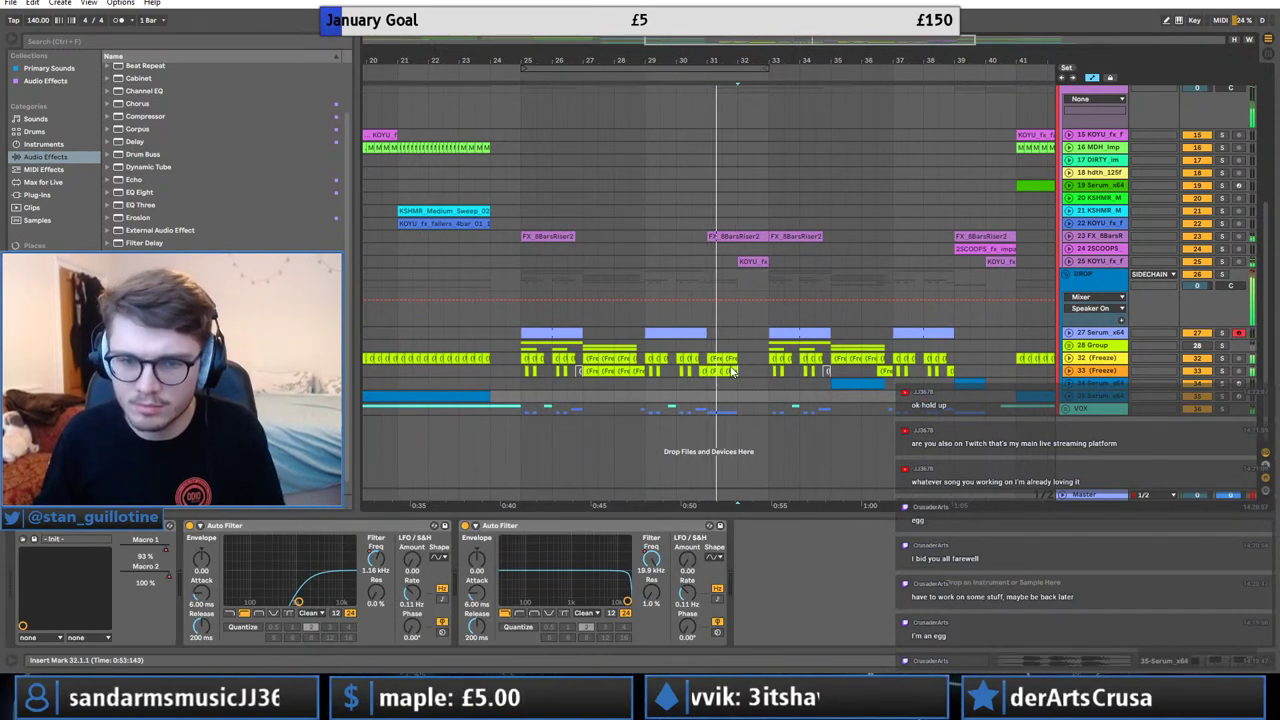
click(706, 357)
click(733, 350)
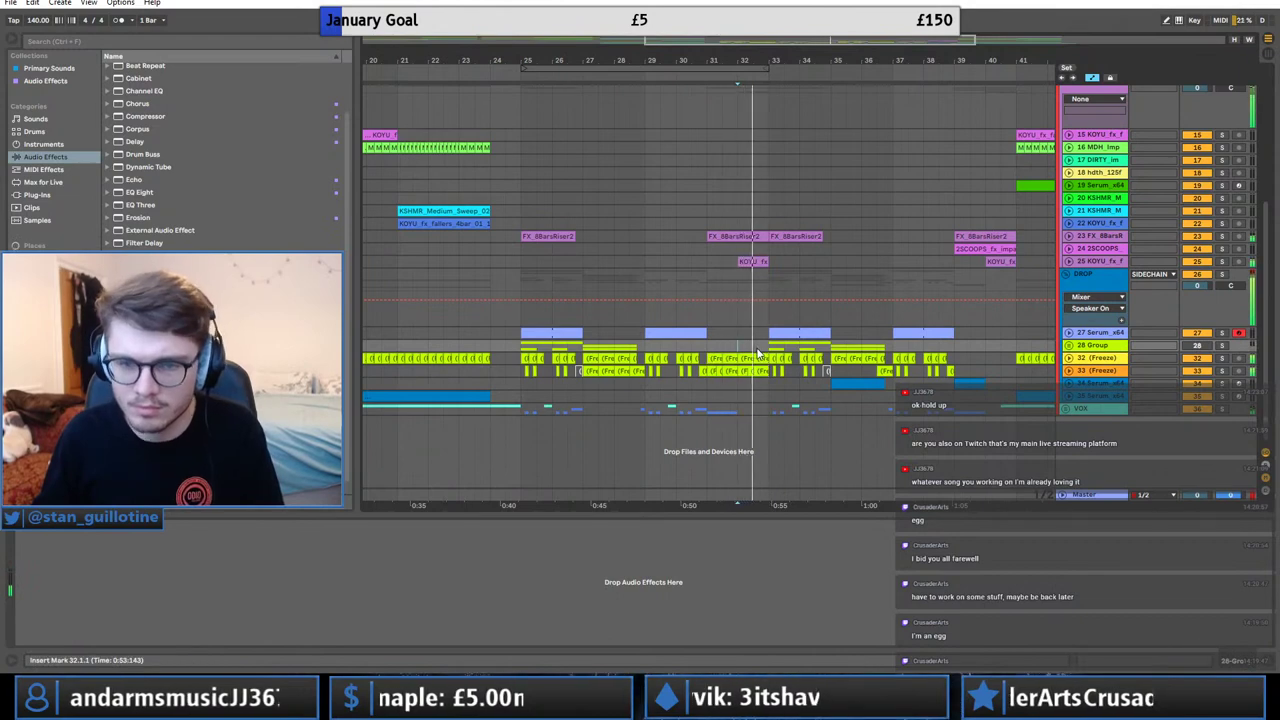
Check bars 27 to 29 on the bass tracks and audition the end of the first drop section around bar 31.
click(708, 388)
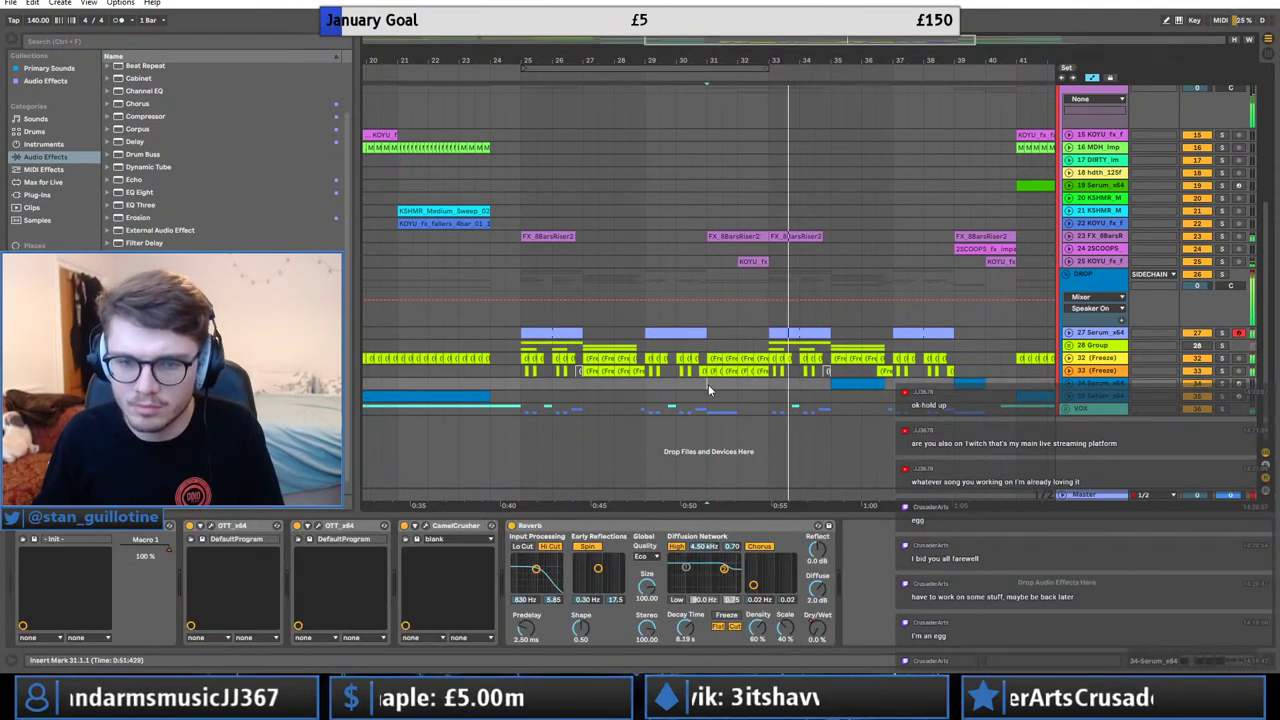
click(632, 383)
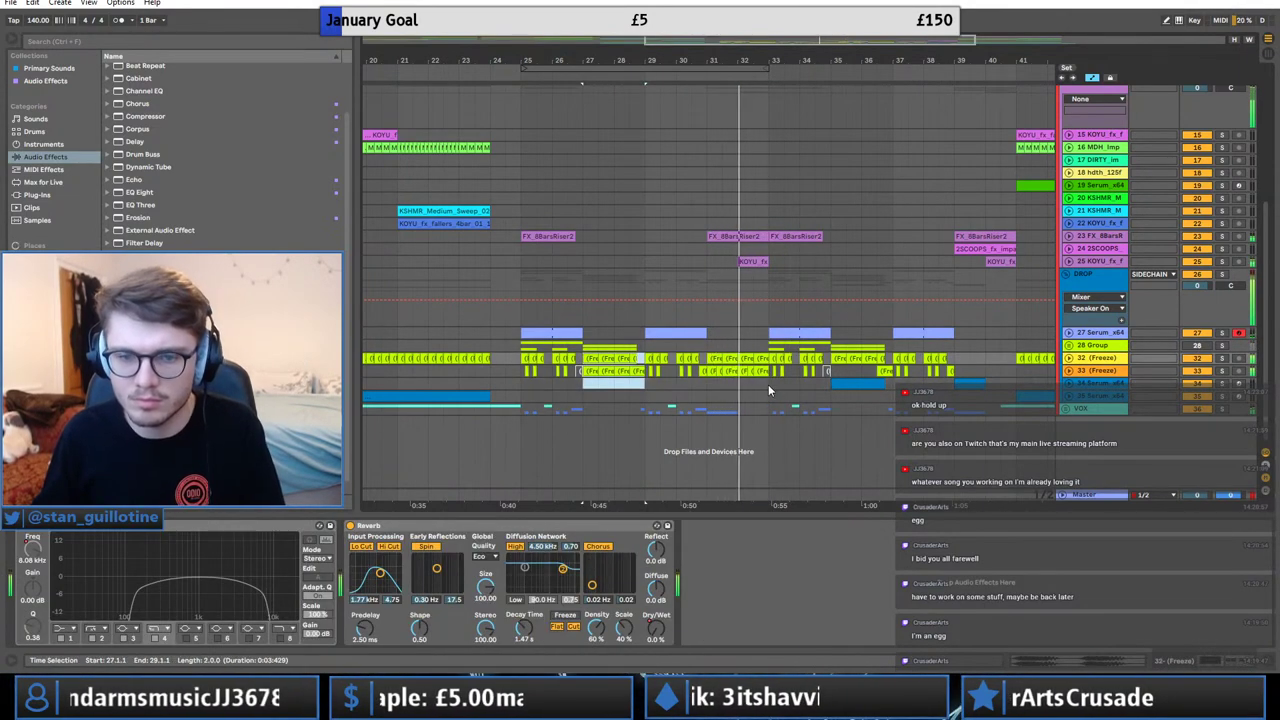
click(770, 391)
drag(770, 391, 770, 388)
click(708, 347)
click(692, 346)
key(space)
key(space)
Duplicate the SNARE 1 hits into bars 31 and 32, and select bar 31 on the PRIMARY DRUMS track.
scroll(671, 352, up, 2)
scroll(736, 220, up, 4)
click(712, 150)
click(750, 150)
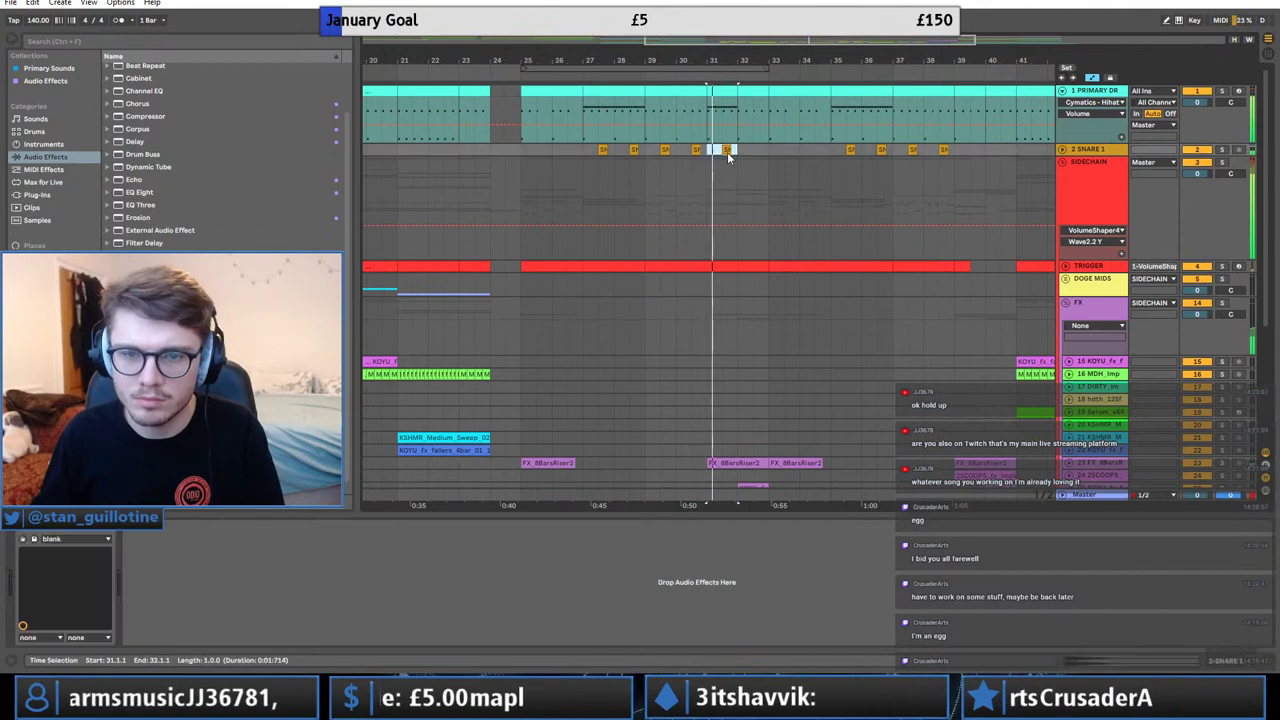
click(728, 92)
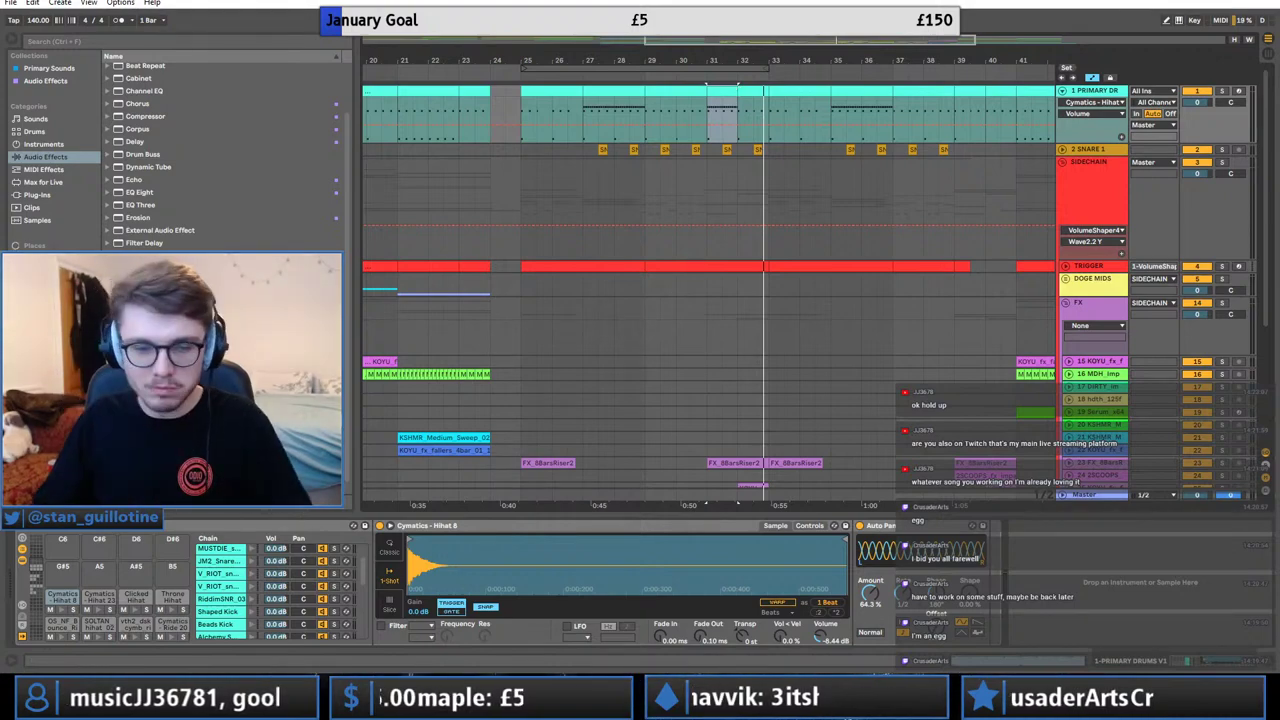
Switch to the Streamlabs stream labels window and move it out of view.
key(alt+Tab)
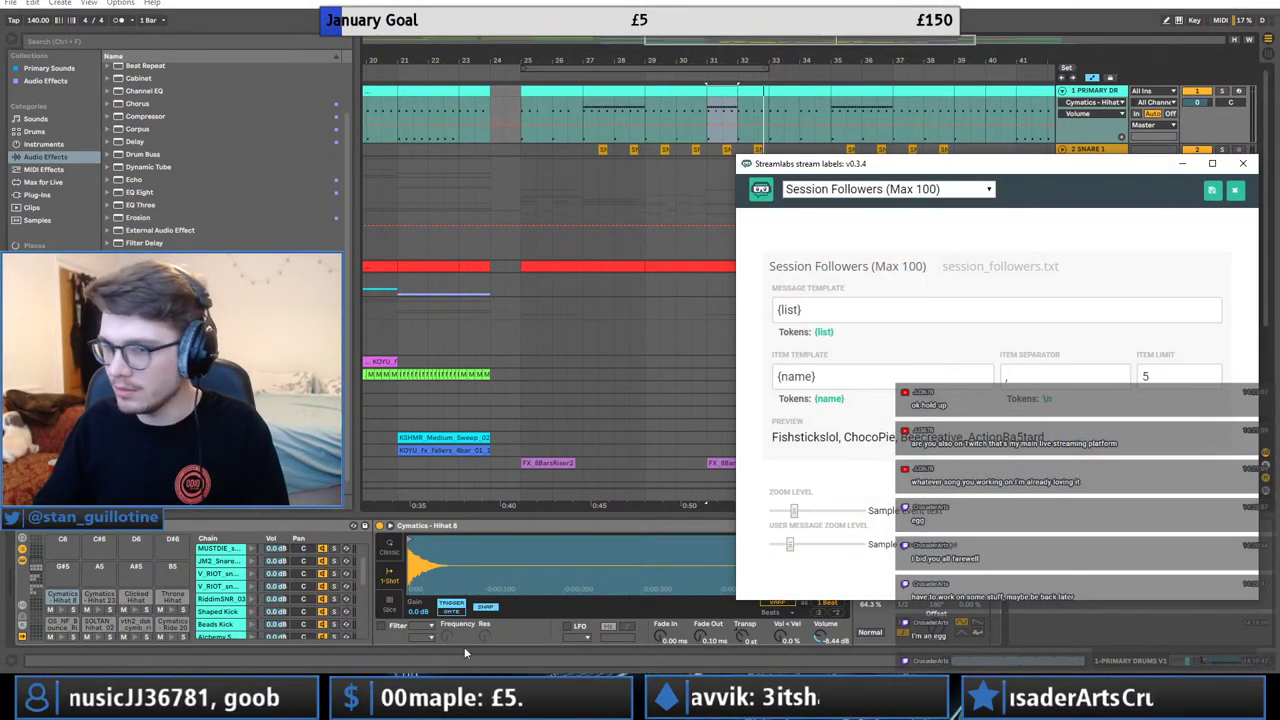
drag(1132, 165, 1279, 223)
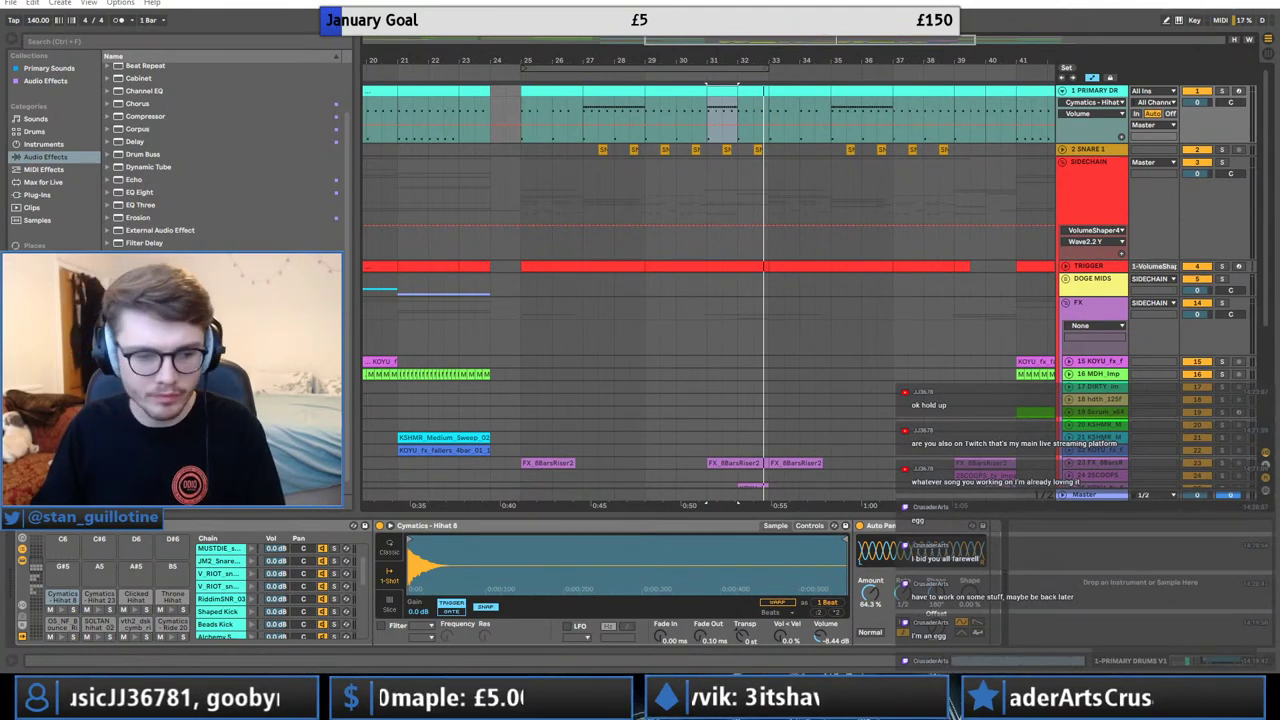
key(super)
text(str)
key(Return)
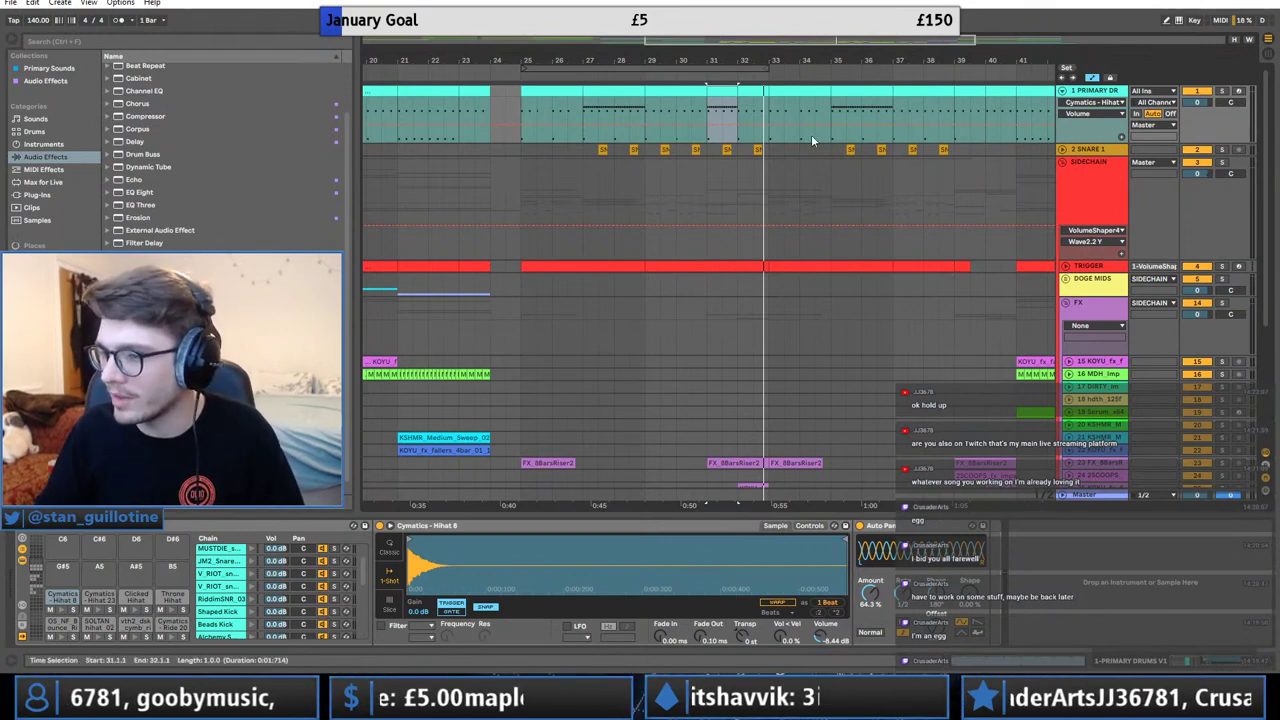
Play the primary drums section from bar 31 to bar 33 and collapse the FX group.
drag(733, 90, 759, 93)
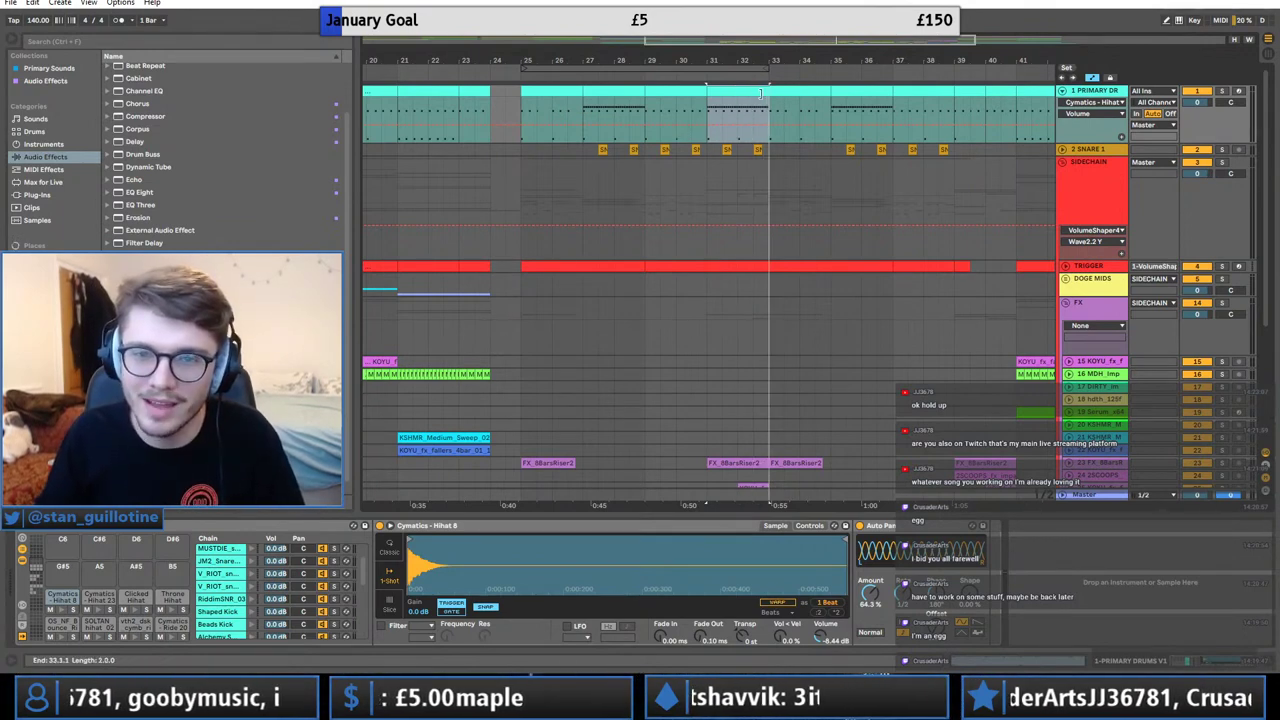
key(space)
key(space)
click(1082, 91)
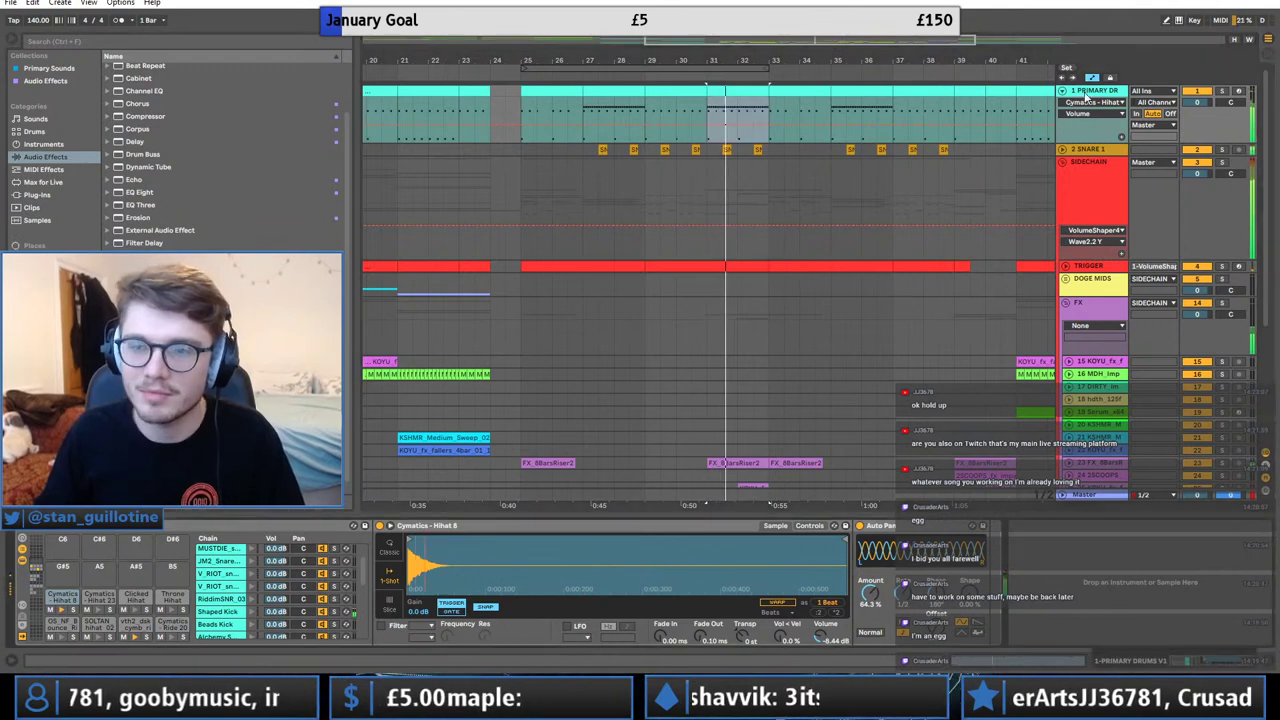
click(1094, 183)
click(1066, 303)
click(1082, 314)
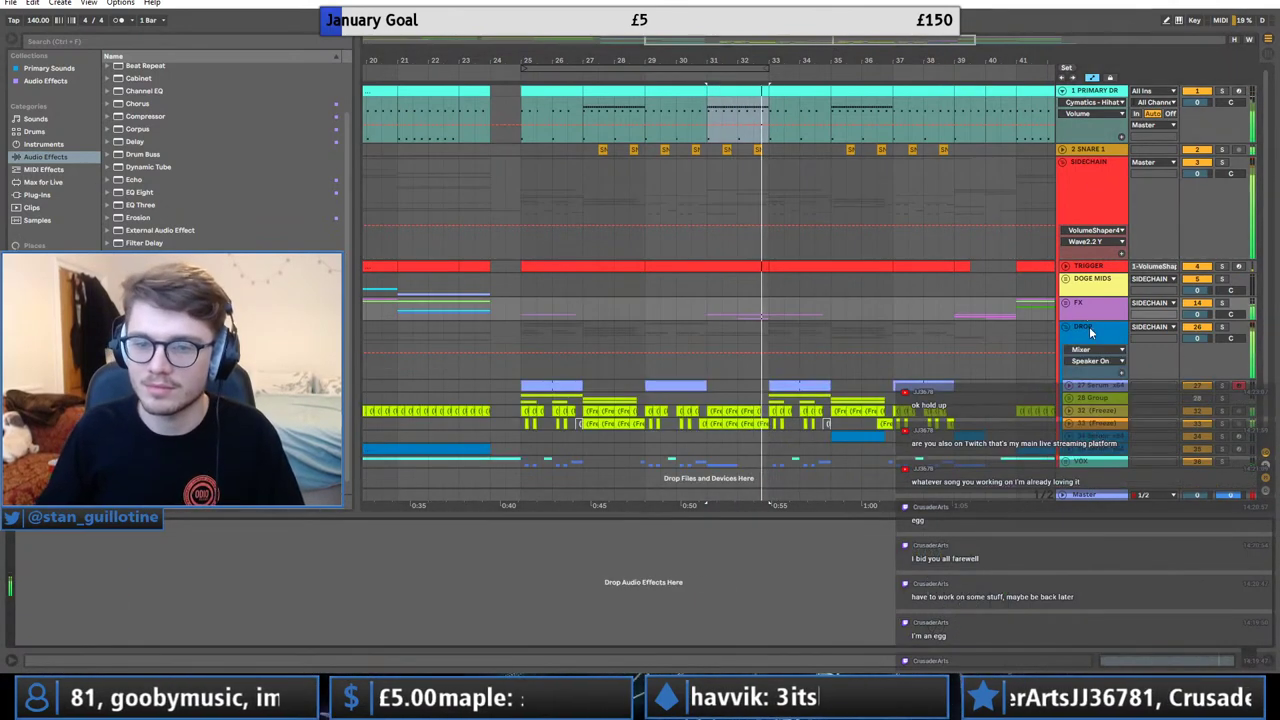
click(1088, 326)
key(space)
key(space)
click(707, 174)
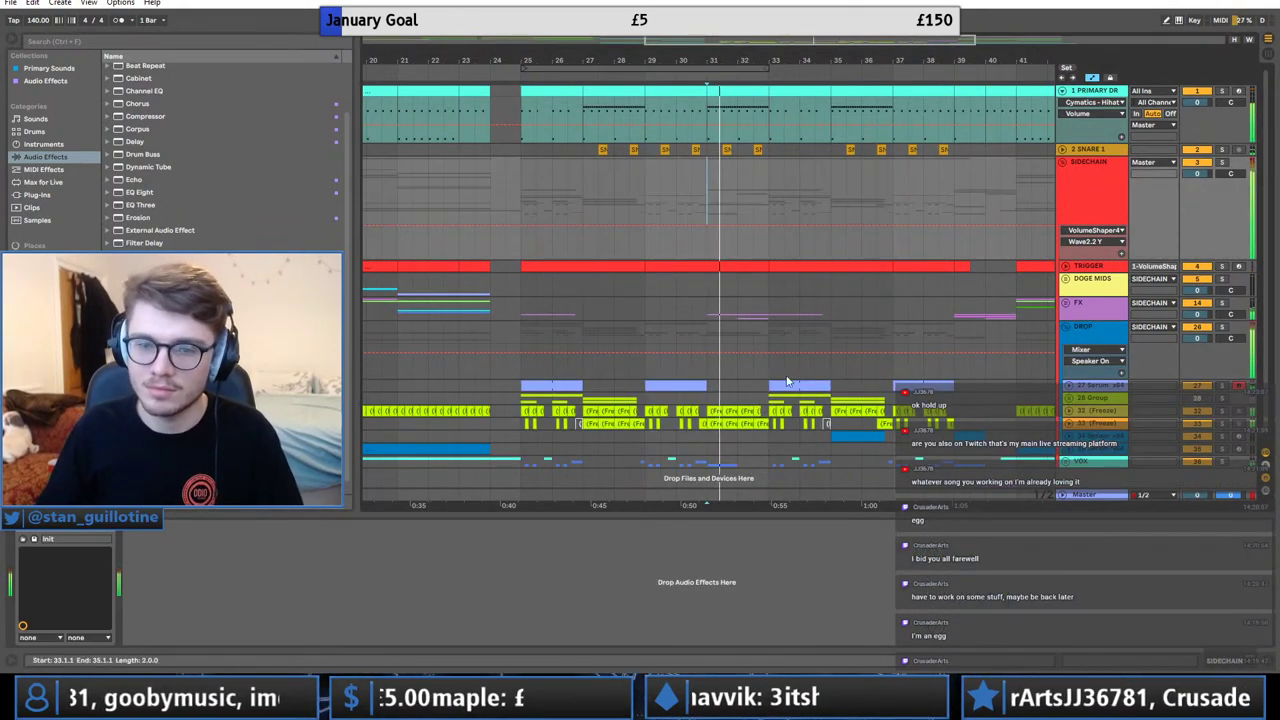
Expand the FX group to show its riser and faller tracks.
click(1066, 303)
key(space)
key(space)
scroll(753, 436, down, 1)
Try removing the faller clip at bar 32 on track 25 and the riser clip at bar 31 on track 23.
click(749, 432)
key(space)
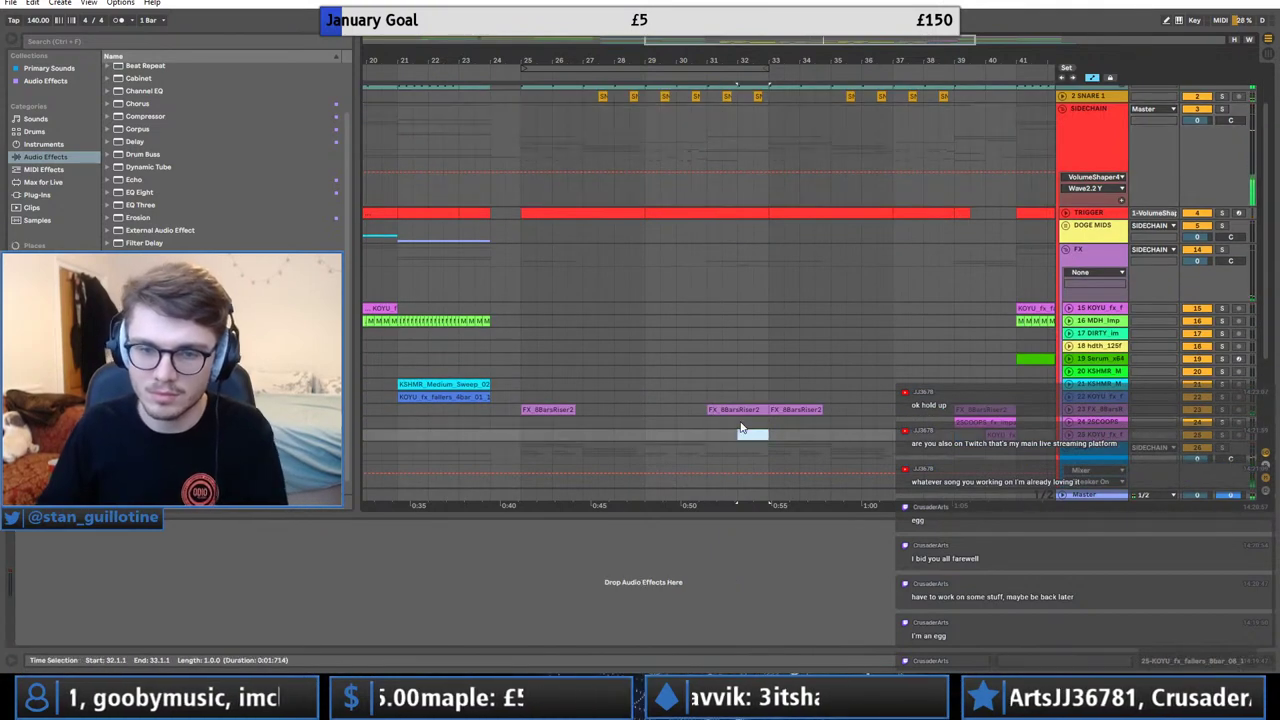
key(Delete)
click(741, 423)
key(space)
click(800, 408)
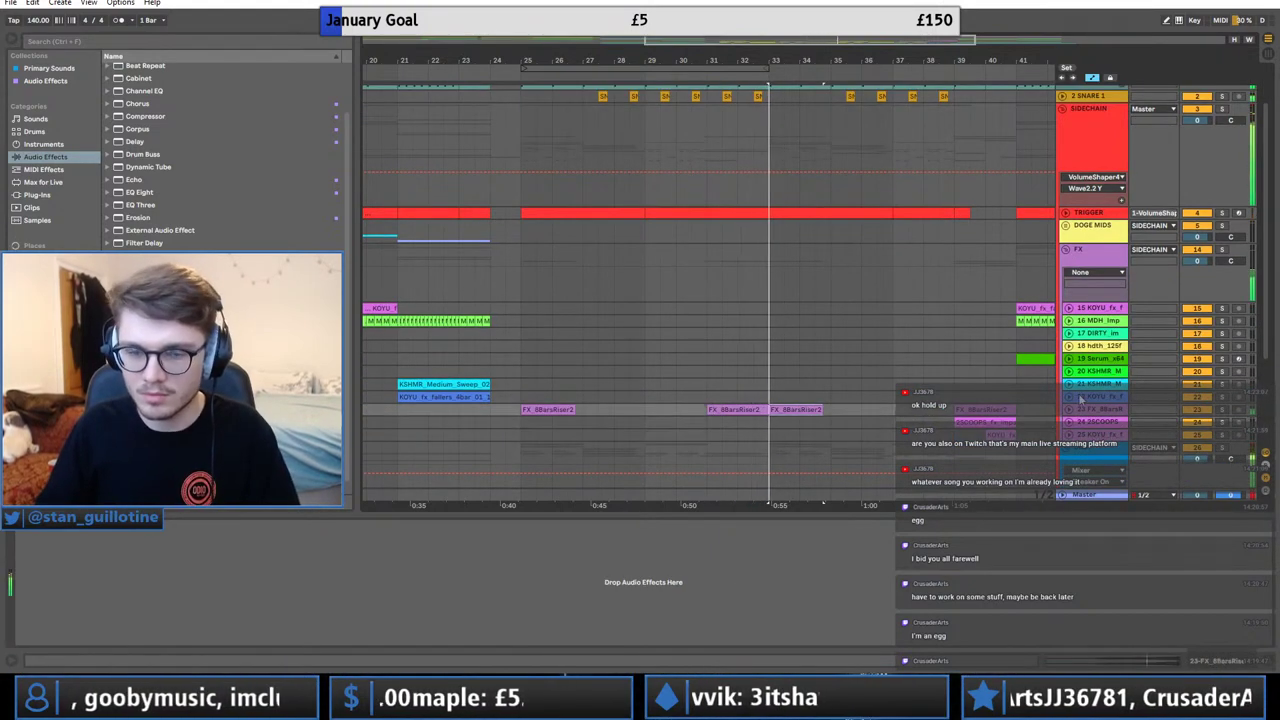
click(737, 409)
key(Delete)
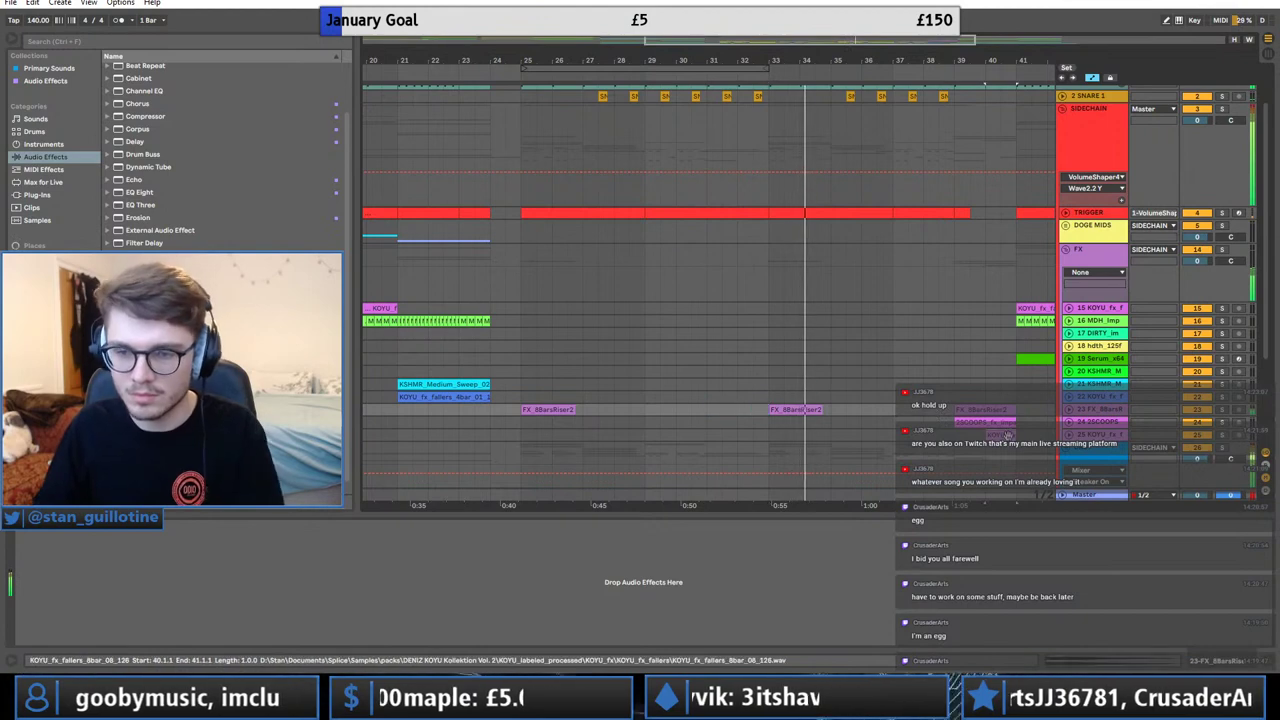
click(745, 433)
key(ctrl+z)
key(ctrl+z)
Extend the faller clip on track 25 to span bars 31 to 33 and delete the riser clip at bar 31.
drag(739, 434, 768, 431)
click(755, 410)
key(Delete)
Hide the automation lanes and inspect the extended faller clip's waveform on track 25.
double_click(752, 434)
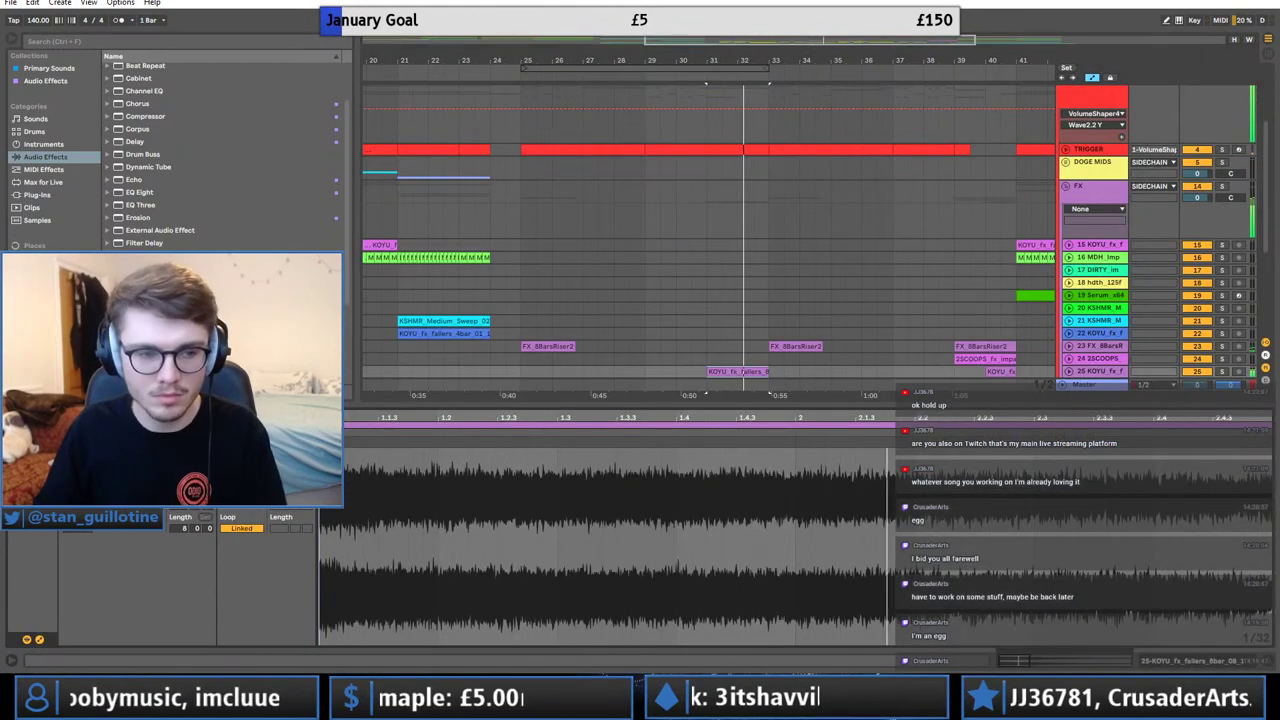
click(1112, 190)
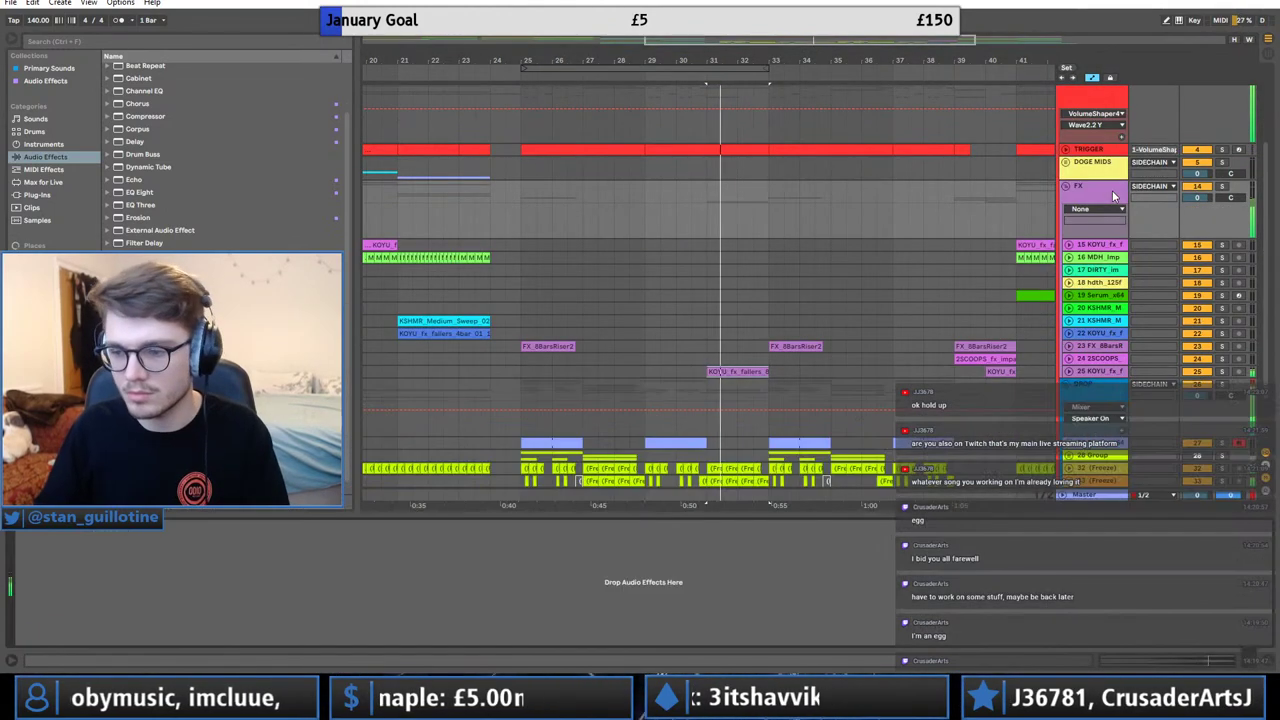
click(1066, 371)
key(a)
double_click(727, 372)
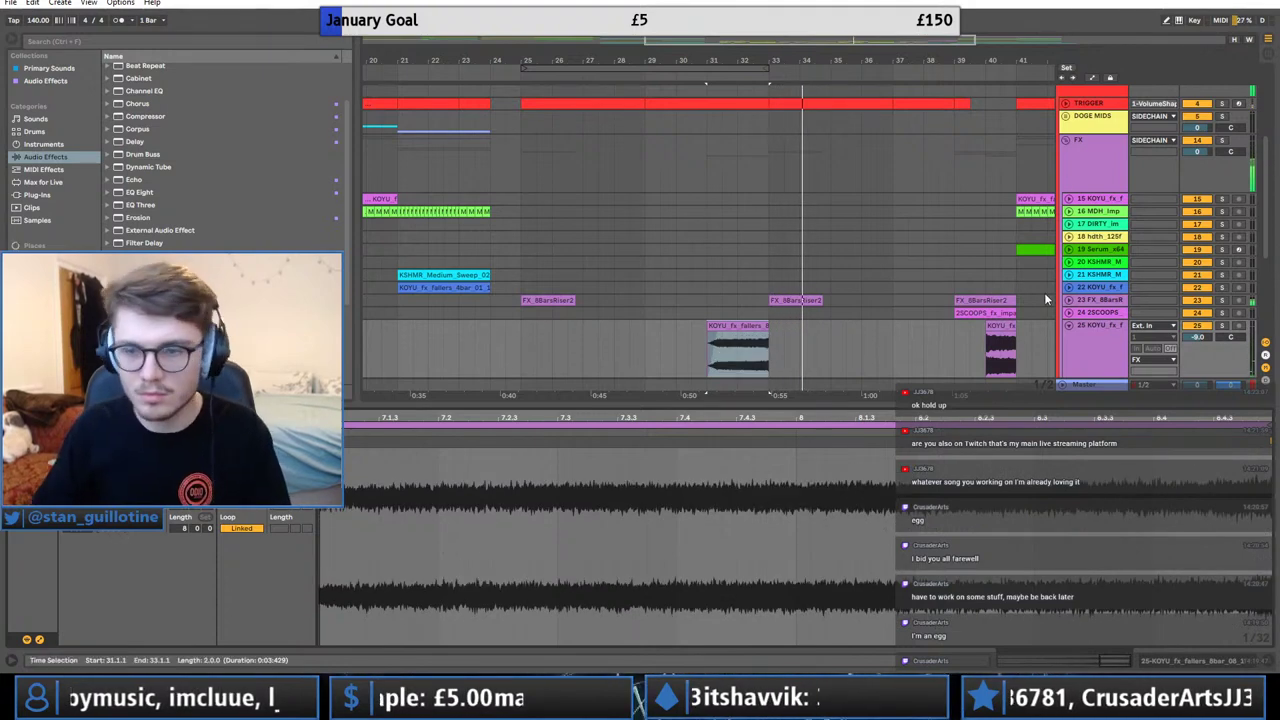
click(1092, 174)
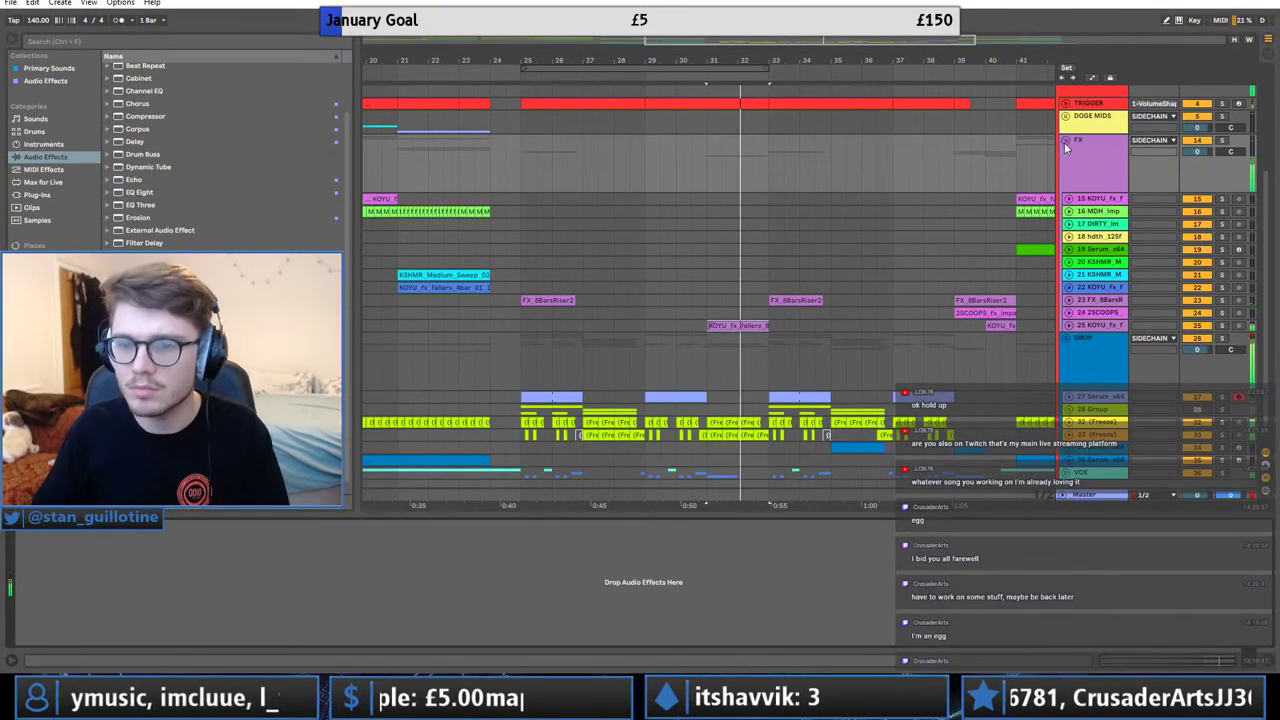
Collapse the FX group and audition the drop from bars 33 and 35.
click(1065, 142)
click(1088, 201)
click(834, 185)
click(1097, 175)
click(901, 187)
click(782, 184)
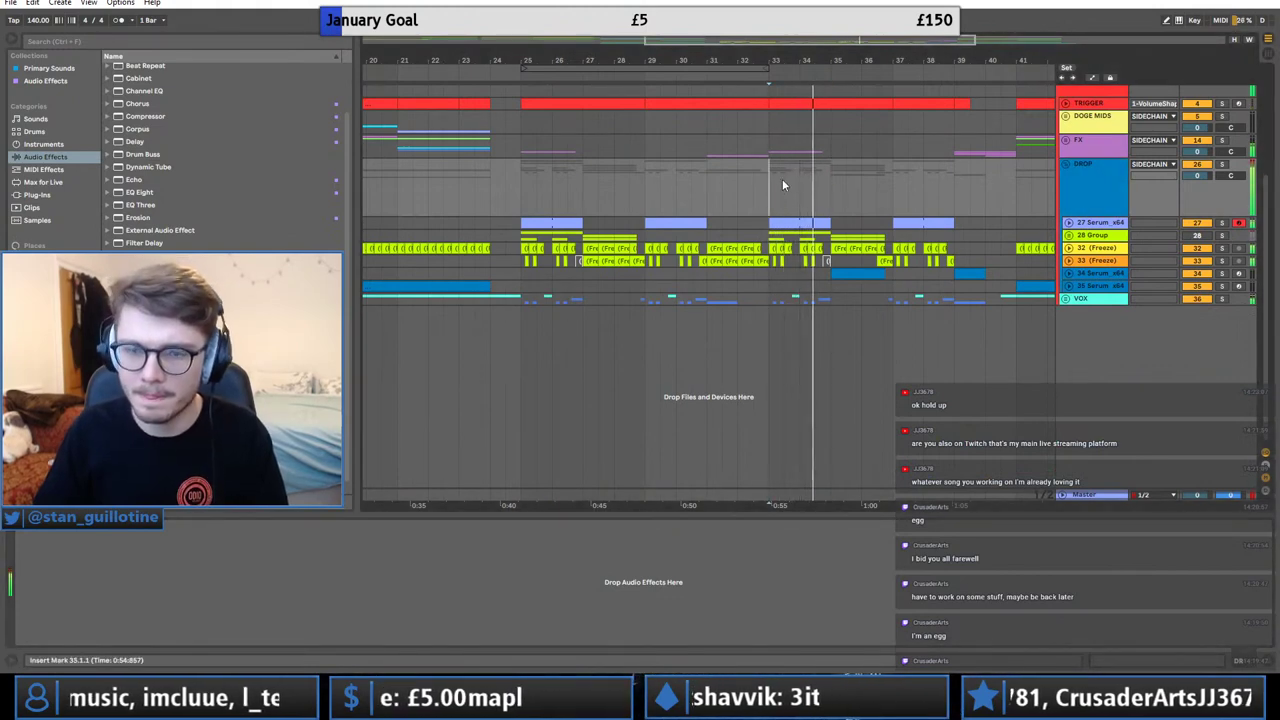
click(831, 181)
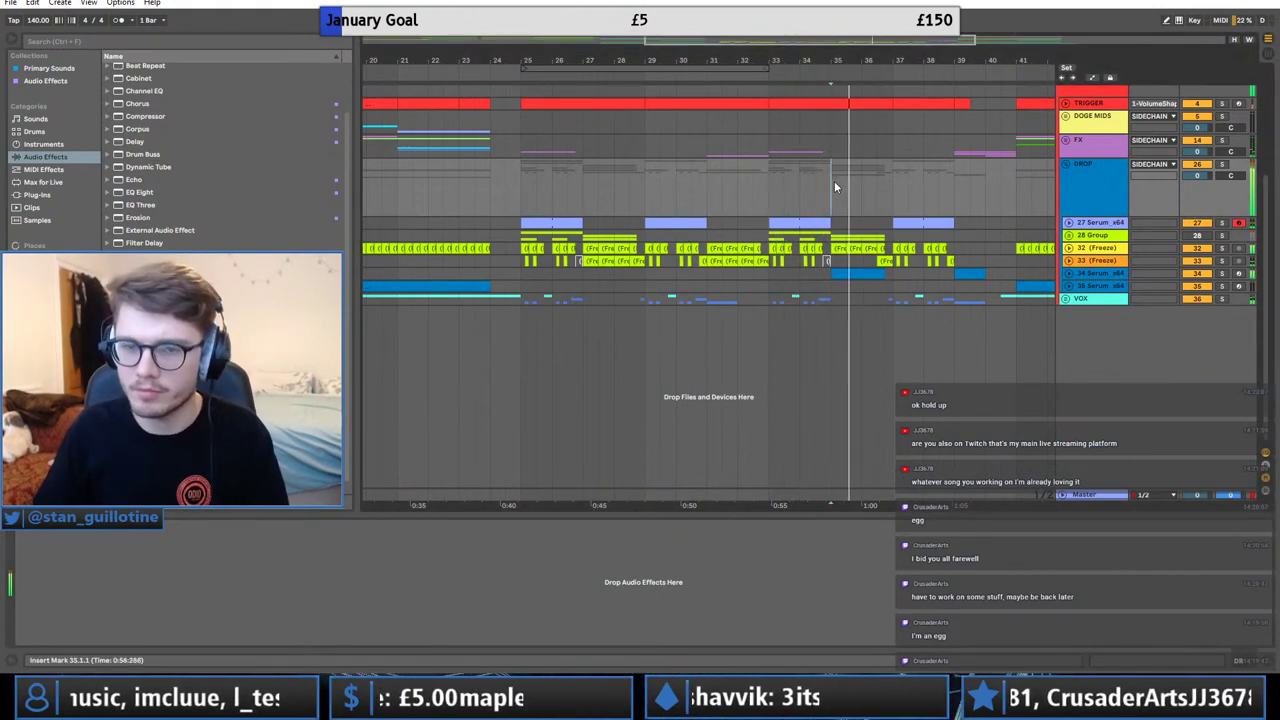
Solo Serum track 34 and insert FabFilter Pro-Q 3 between its second OTT and CamelCrusher.
click(1220, 274)
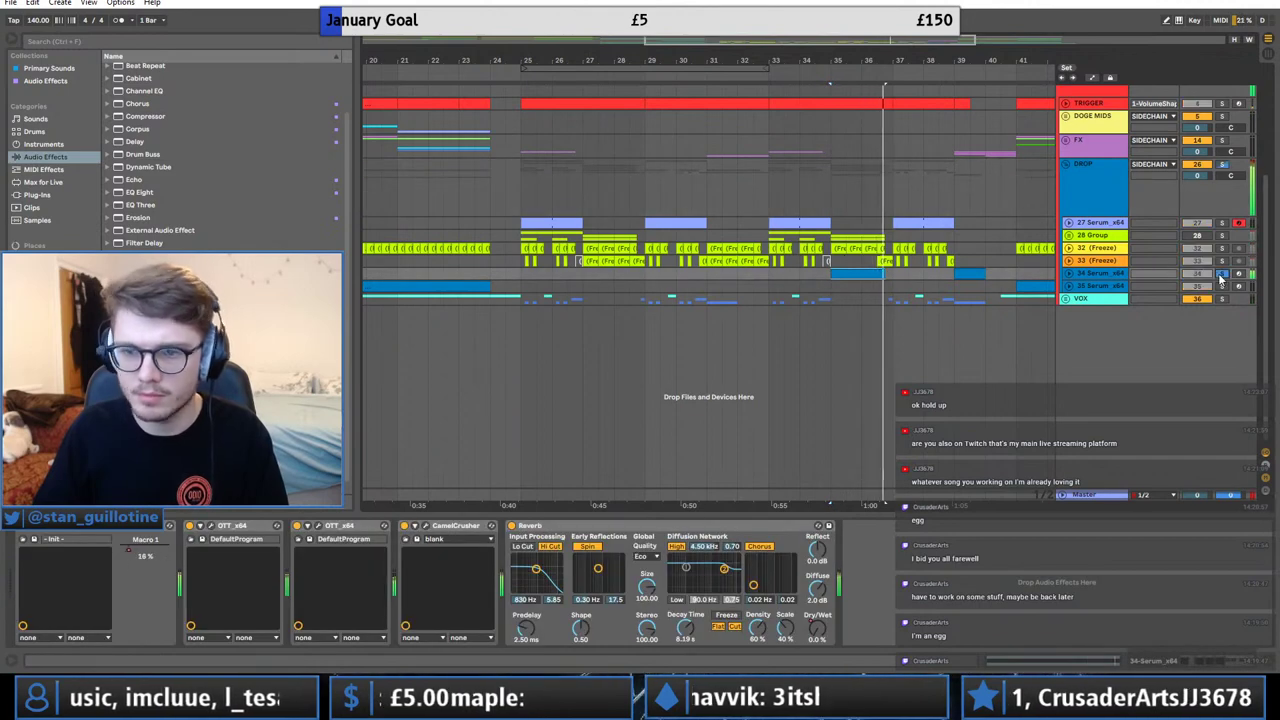
click(62, 82)
drag(145, 335, 407, 580)
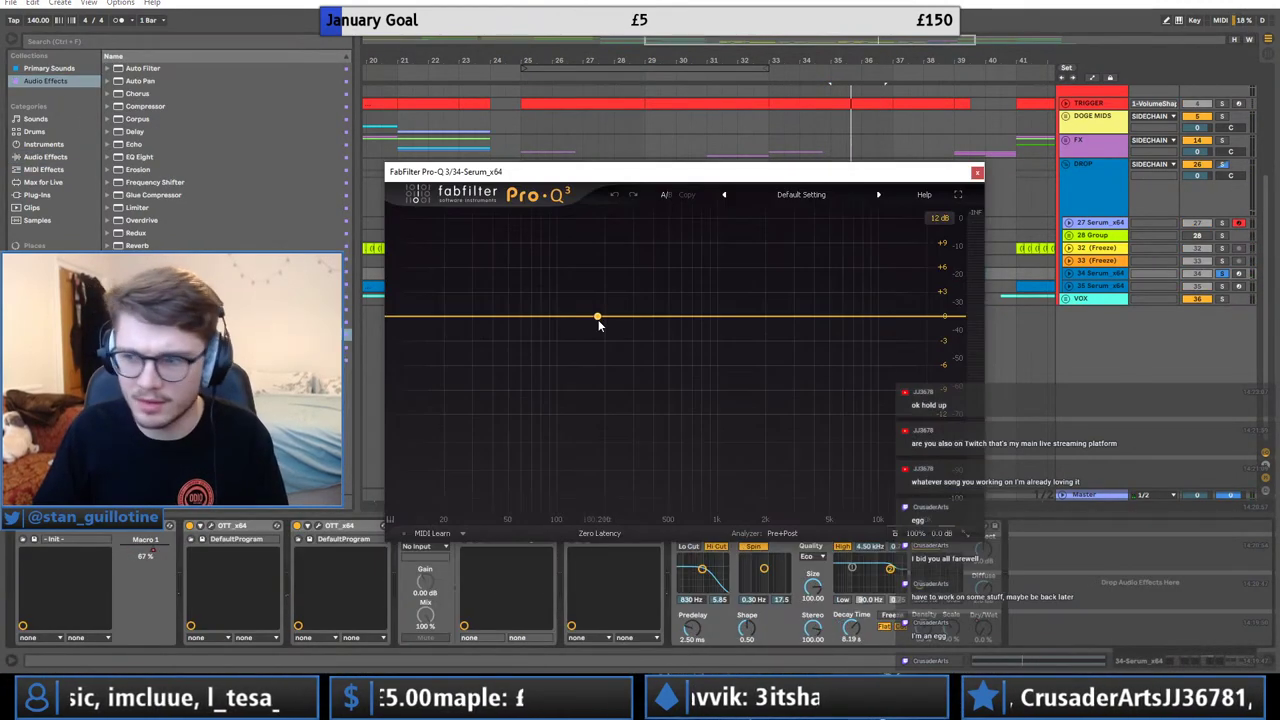
Add two low-mid bell cuts in Pro-Q 3, the upper one at about 302 Hz, -2.9 dB and Q 1.02.
drag(600, 318, 574, 357)
click(586, 386)
drag(658, 372, 632, 327)
drag(574, 356, 634, 341)
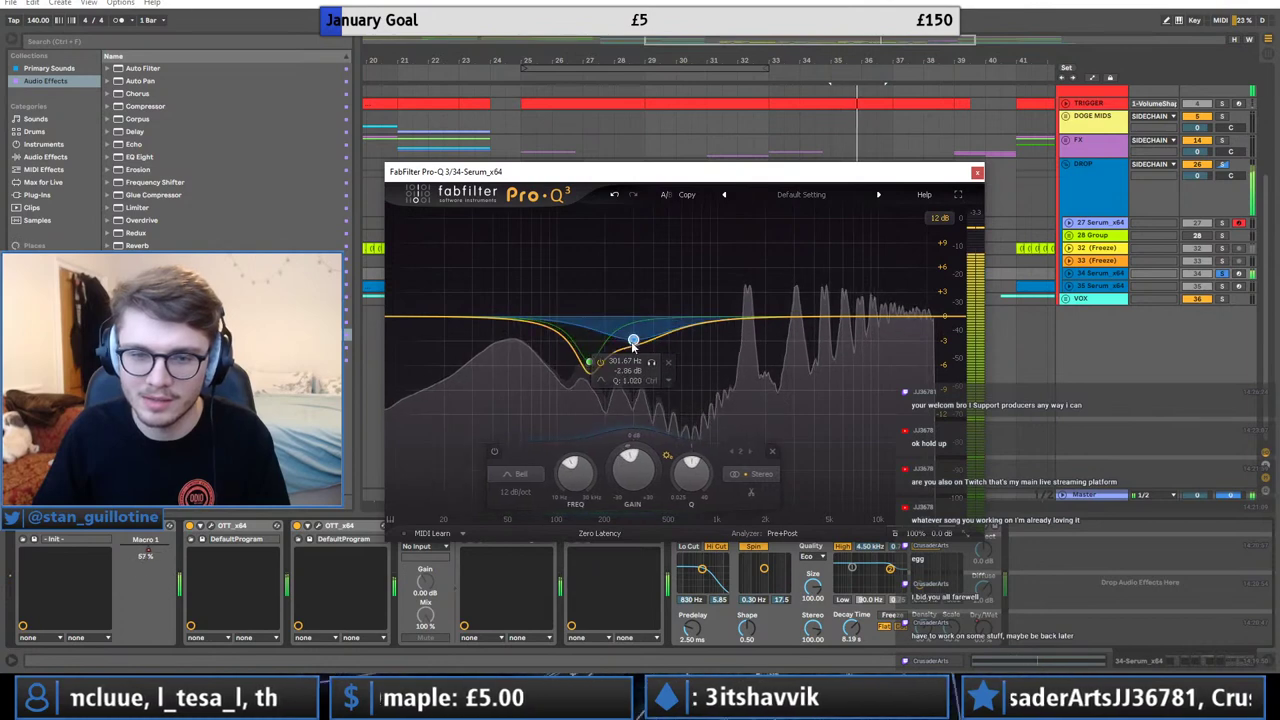
Add a dynamic bell cut at 3000 Hz with about -2.8 dB gain and Q 1.49 in Pro-Q 3.
drag(742, 320, 772, 382)
right_click(748, 335)
click(771, 371)
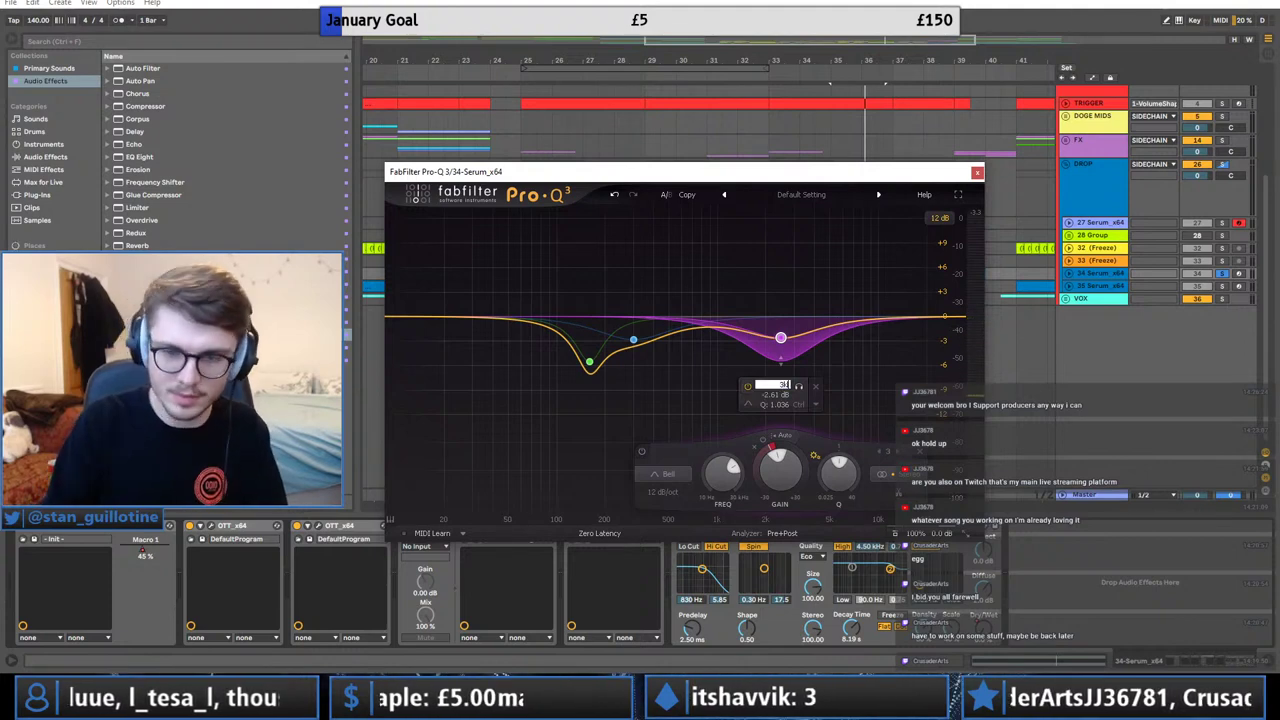
key(Return)
key(space)
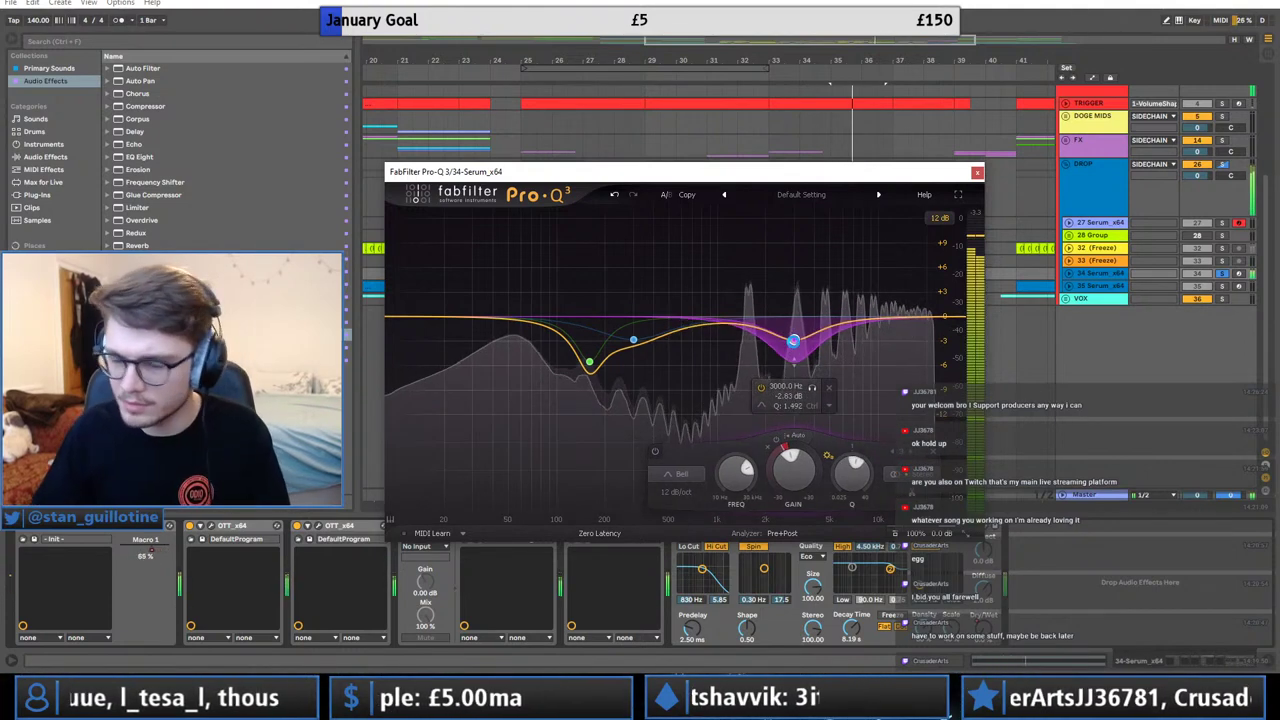
Close the Pro-Q 3 window and unsolo Serum track 34.
key(space)
key(space)
click(977, 173)
click(1222, 274)
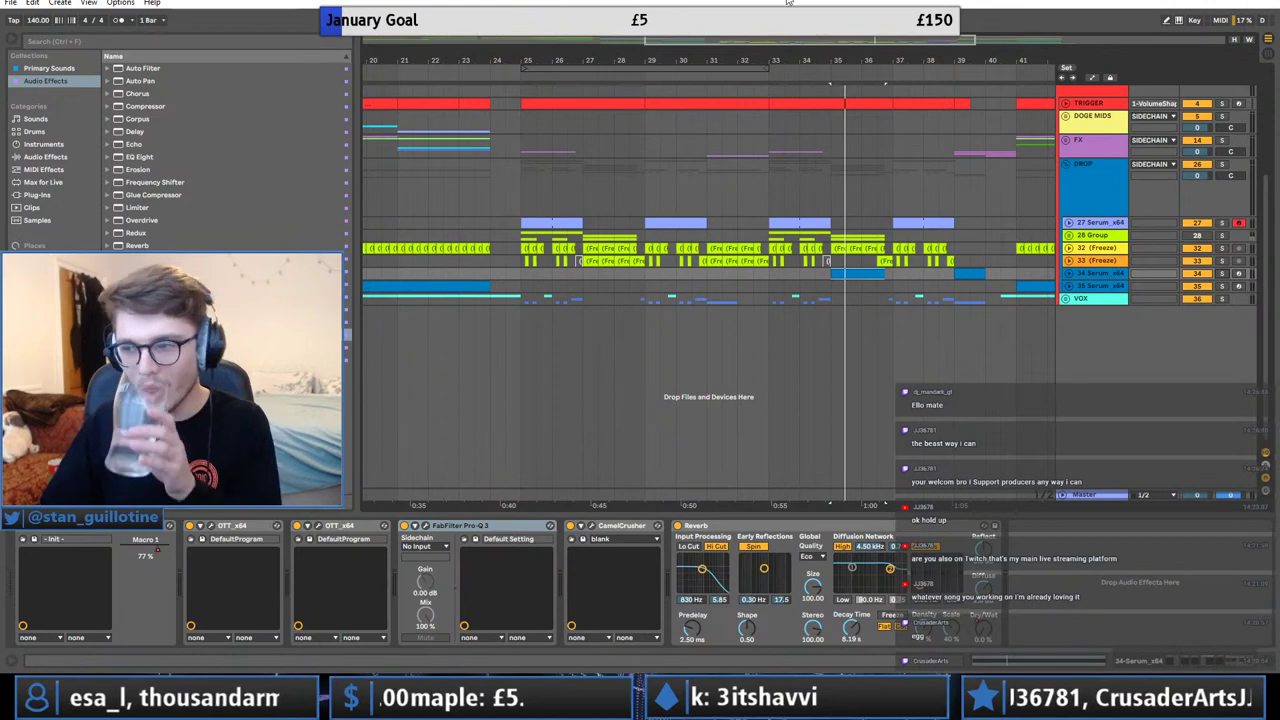
Play back the drop from bars 25 and 35 to hear the equalized Serum part in the mix.
click(530, 172)
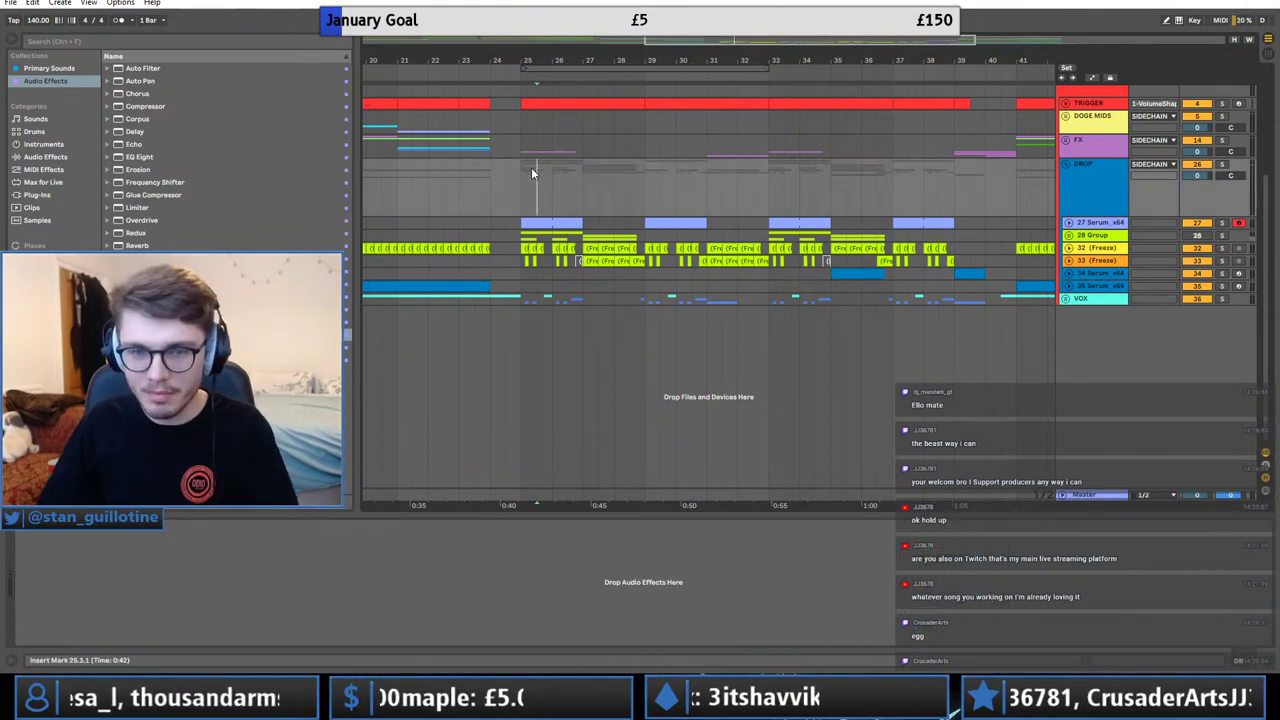
key(space)
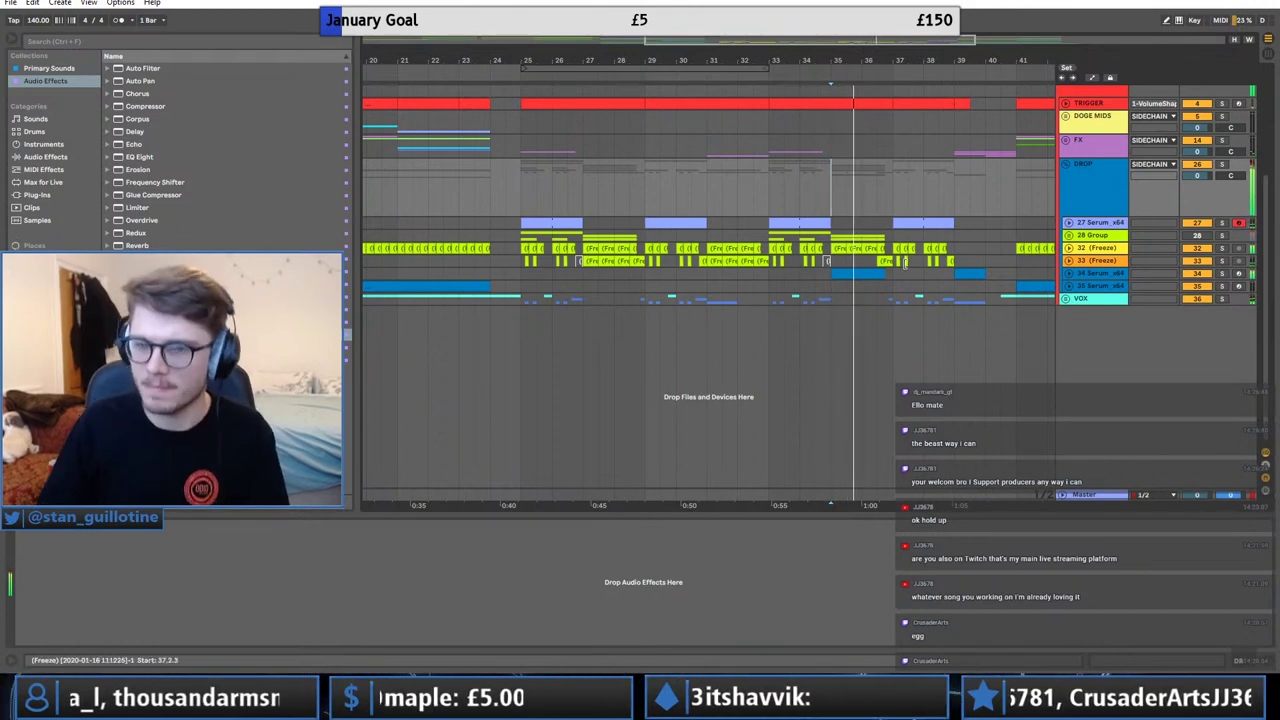
click(868, 272)
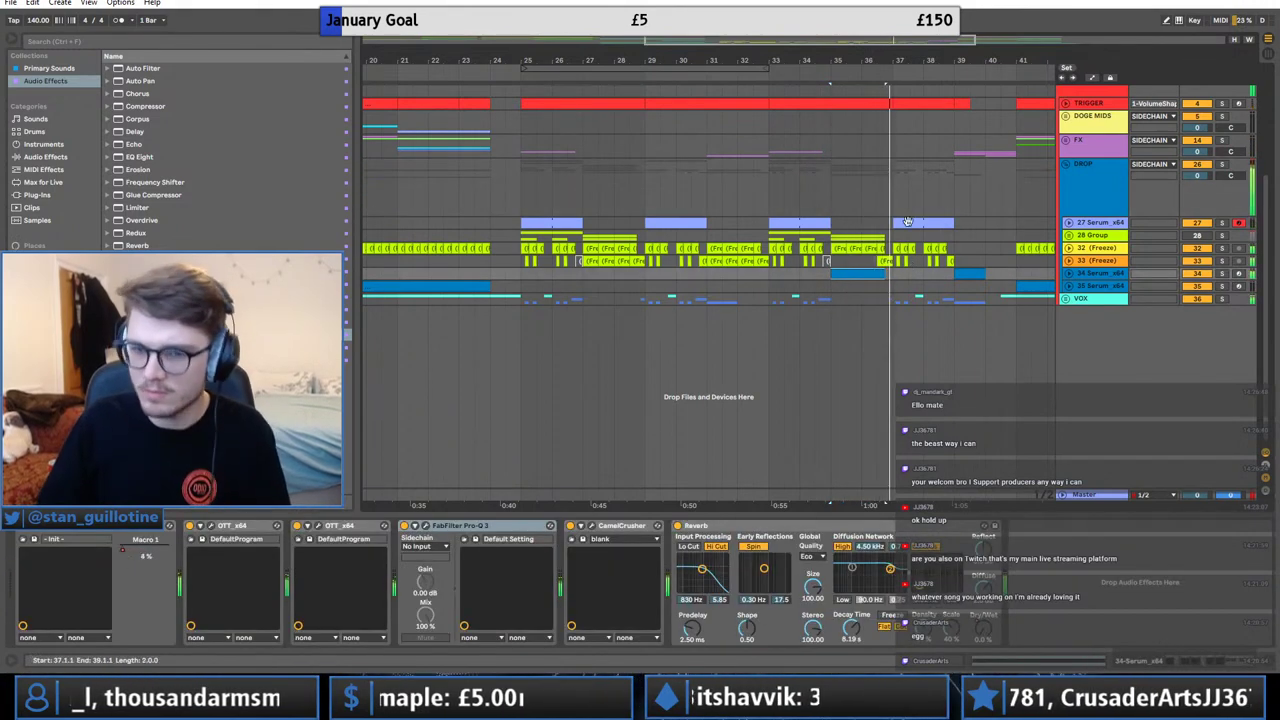
click(891, 190)
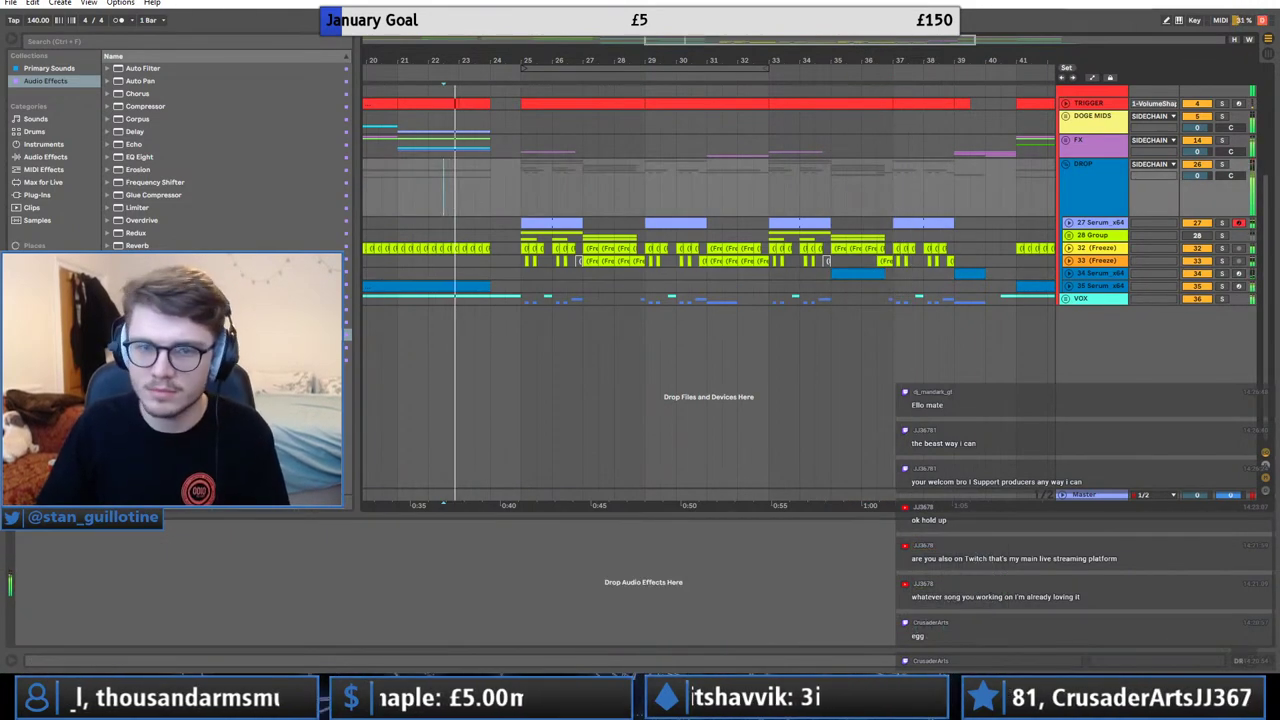
Play back the build-up leading into the drop from points between bars 17 and 23.
key(minus)
click(534, 195)
click(499, 173)
key(space)
key(space)
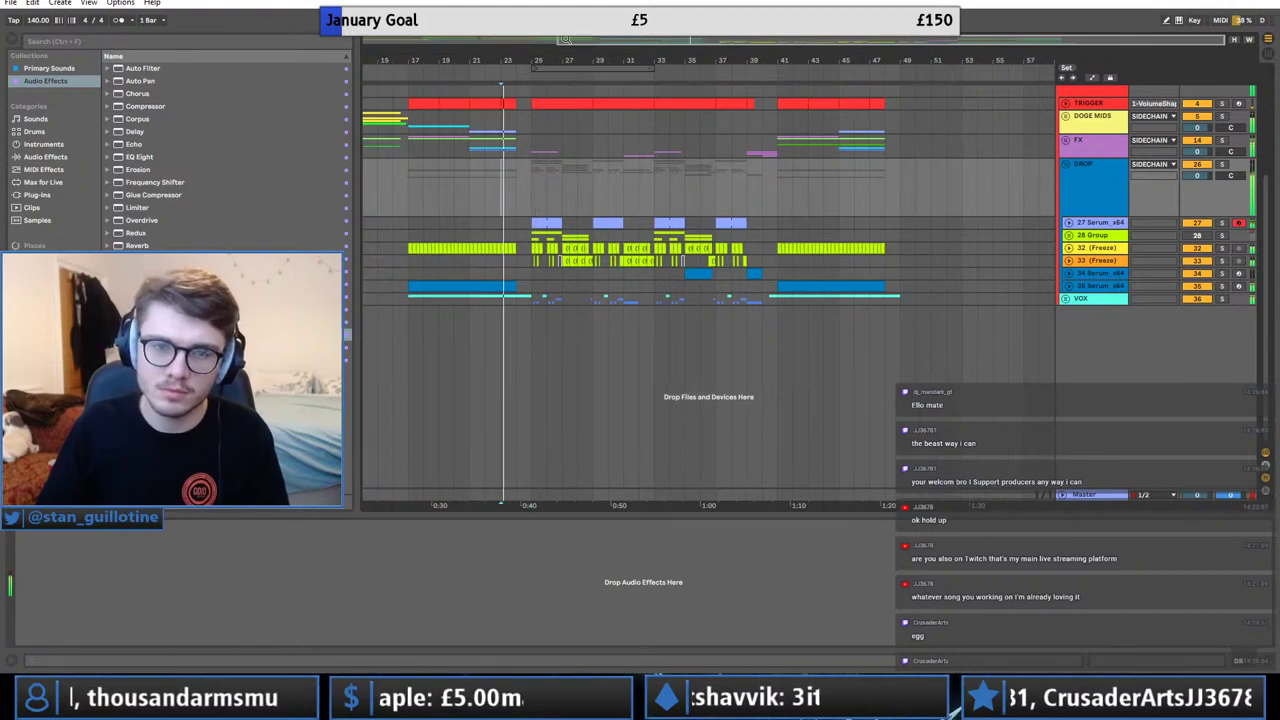
key(plus)
click(456, 112)
key(space)
key(space)
click(455, 104)
key(space)
key(space)
Unfold the TRIGGER track and examine the notes in its clips at bars 21 and 23.
double_click(558, 106)
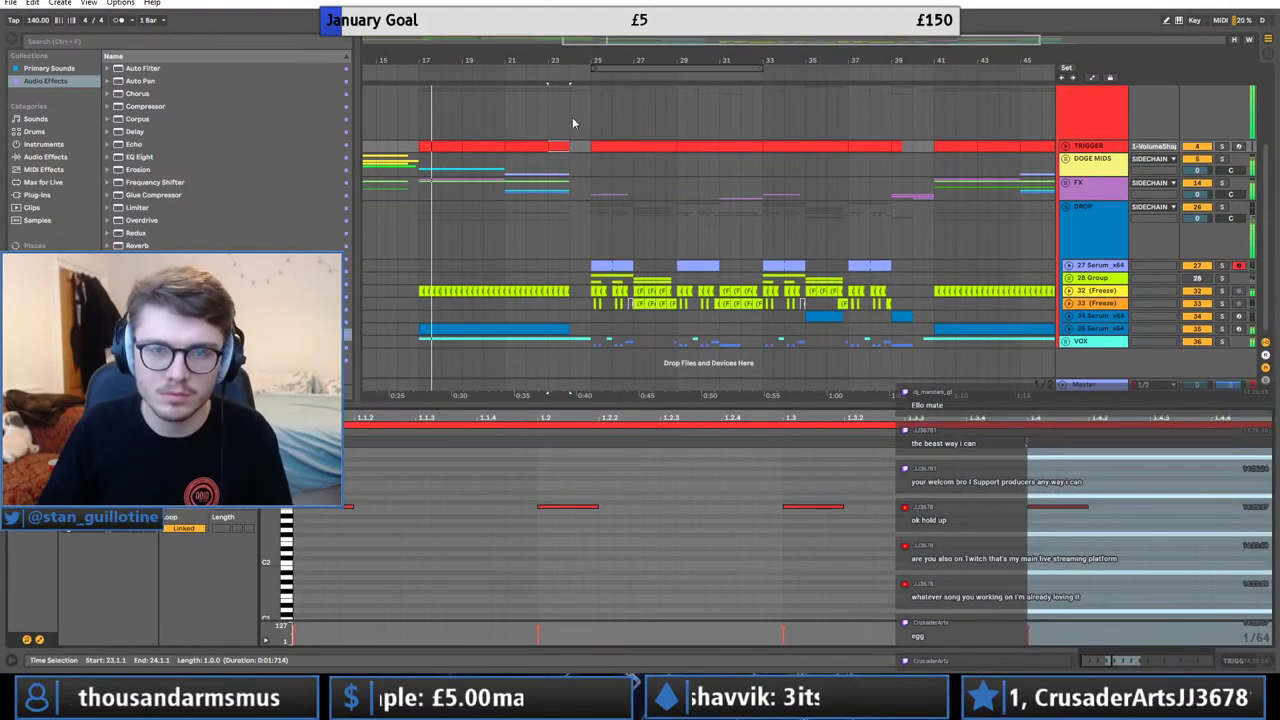
click(1066, 147)
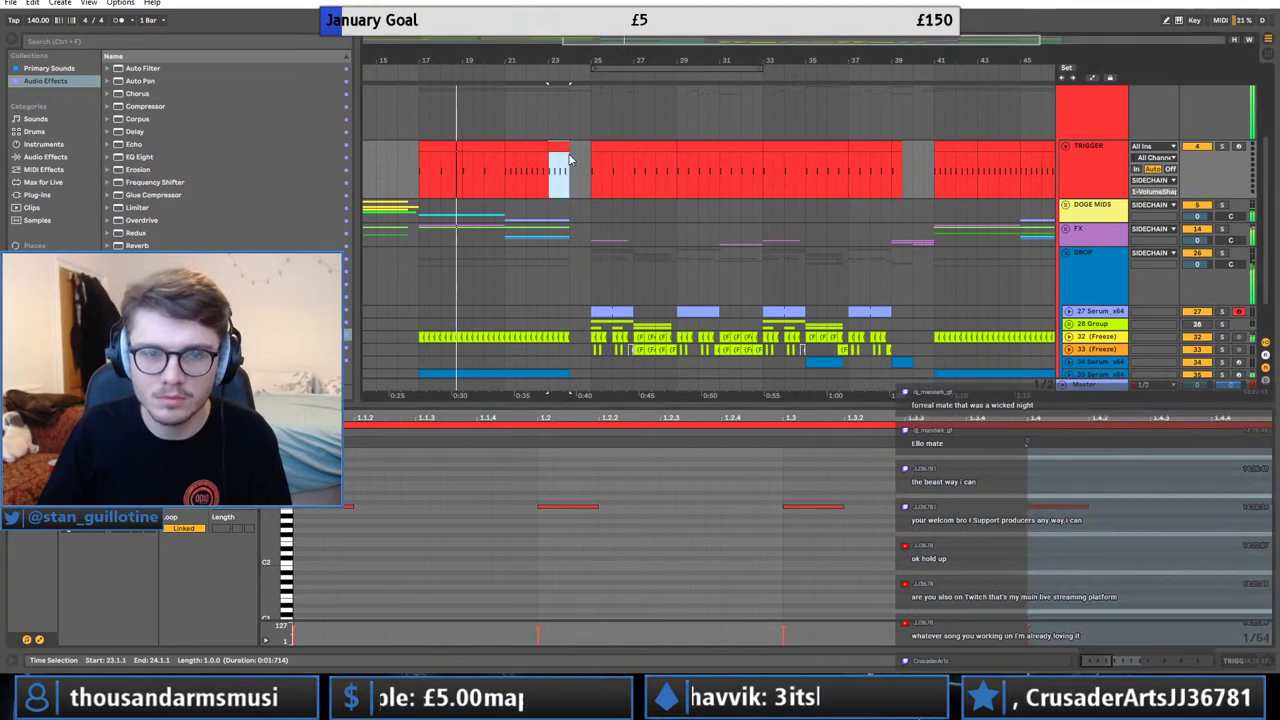
click(461, 511)
drag(423, 502, 336, 492)
key(ctrl+a)
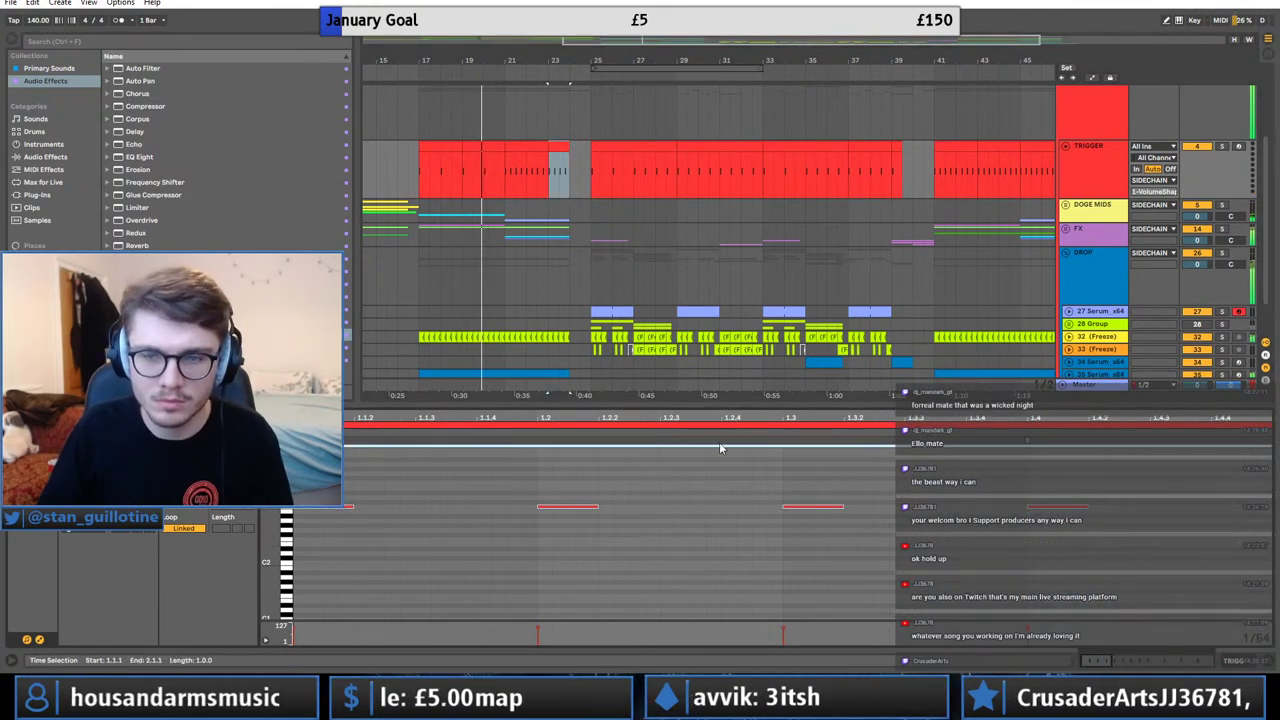
drag(842, 64, 816, 40)
drag(1118, 490, 332, 511)
click(605, 148)
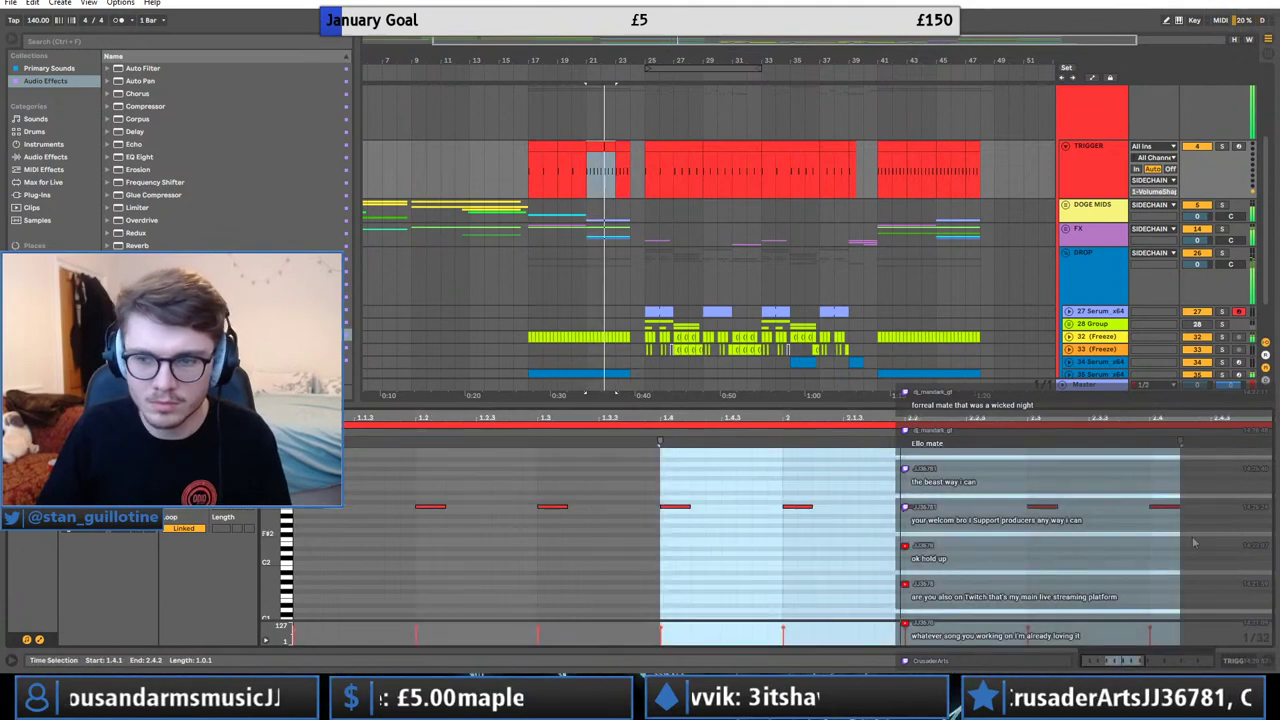
Copy the Shaped Kick notes from the primary drums clip at bar 21 into the clip at bar 23.
scroll(700, 207, up, 2)
scroll(700, 207, up, 2)
click(624, 89)
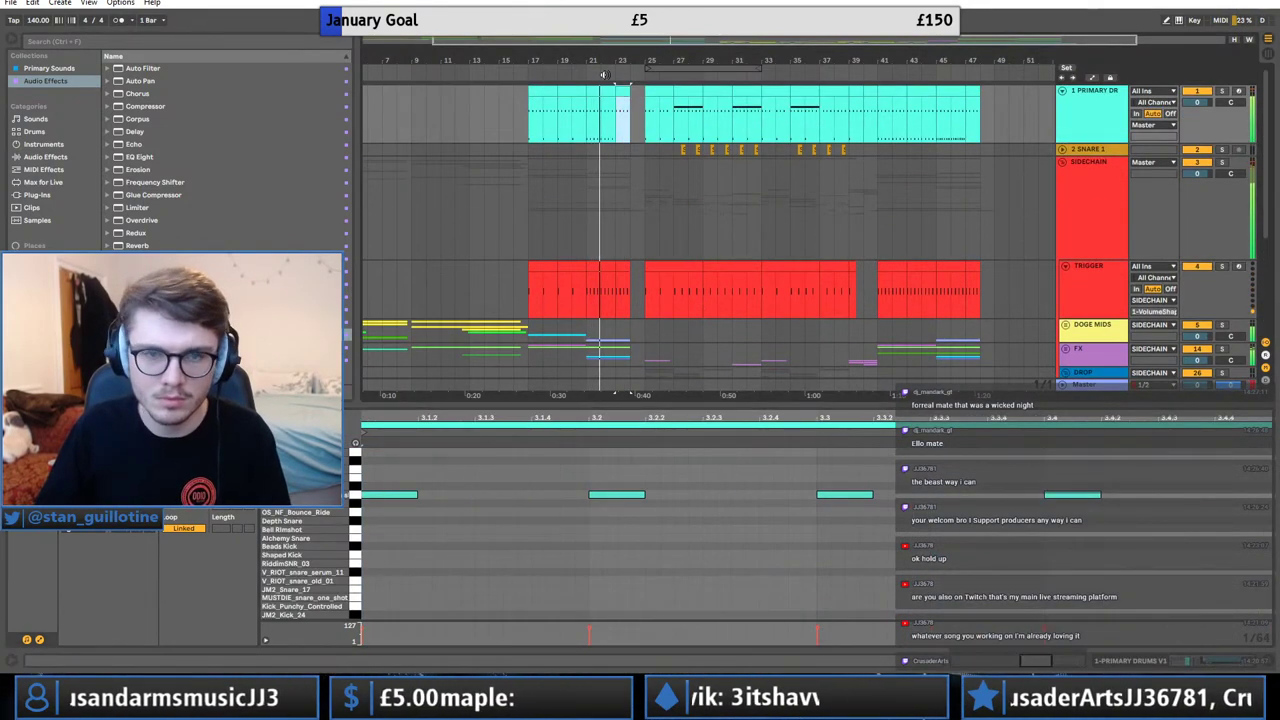
click(600, 95)
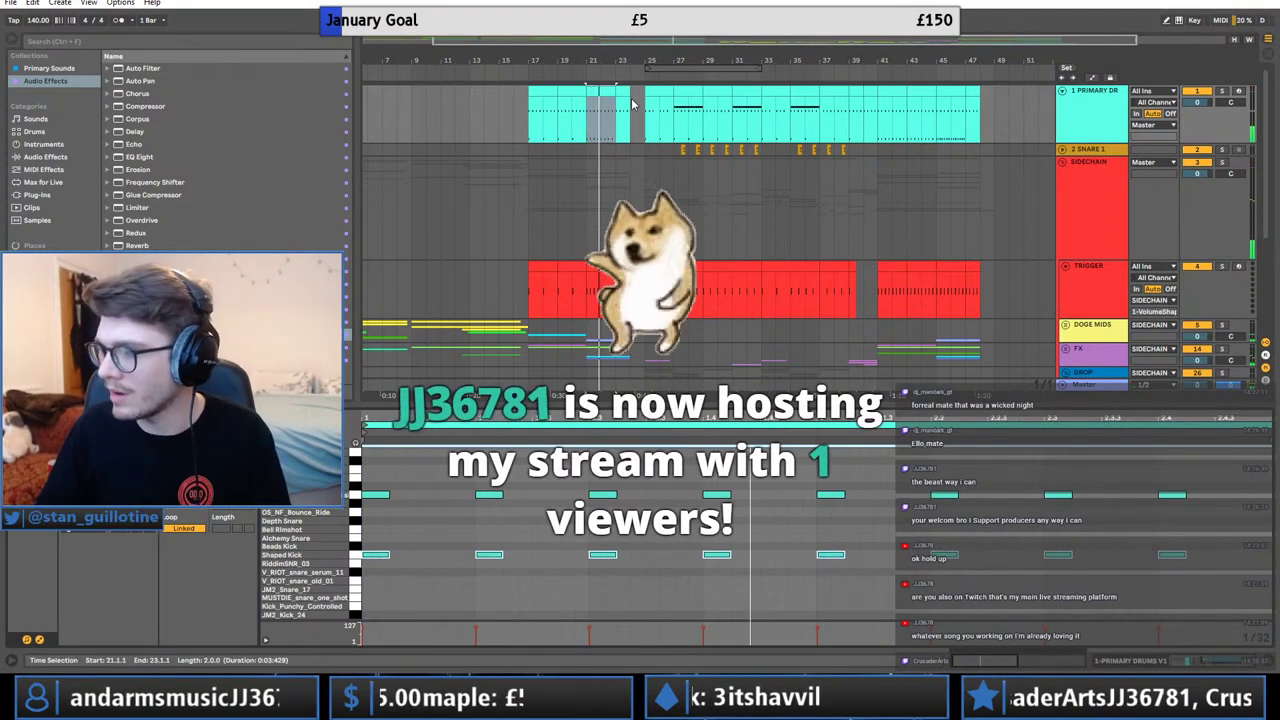
key(space)
click(634, 104)
double_click(624, 92)
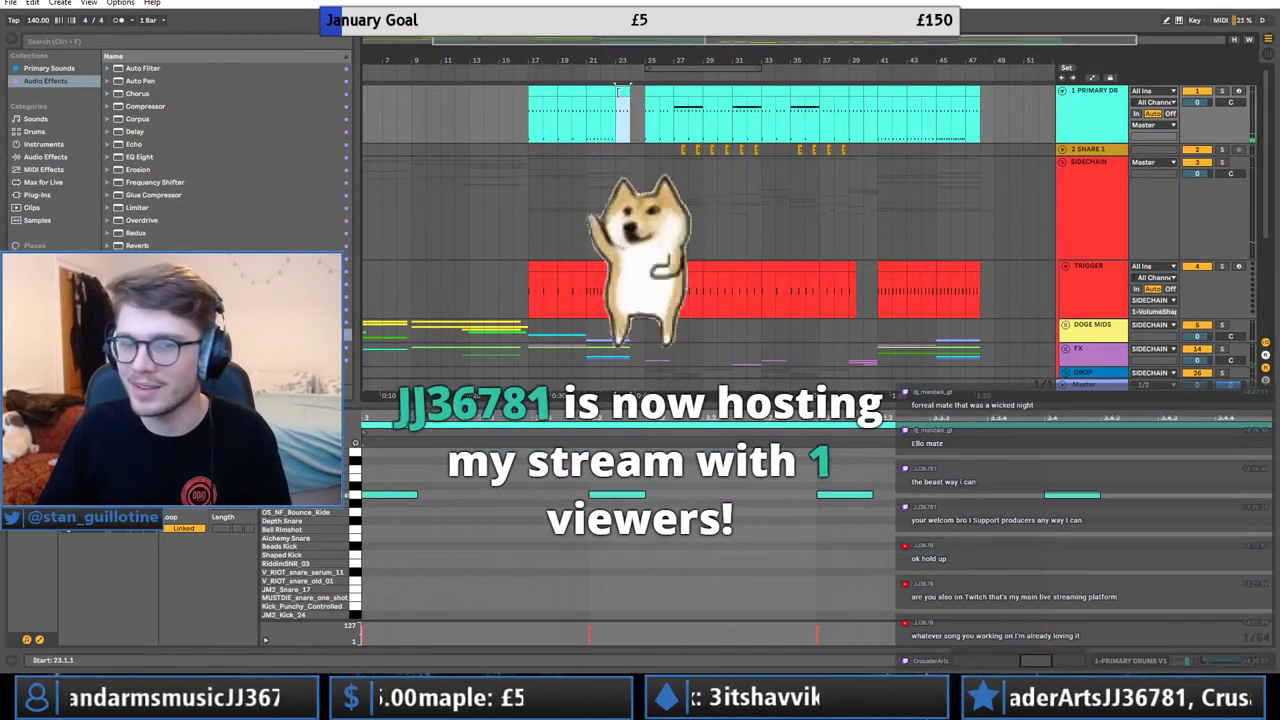
click(387, 517)
key(ctrl+v)
drag(400, 418, 400, 380)
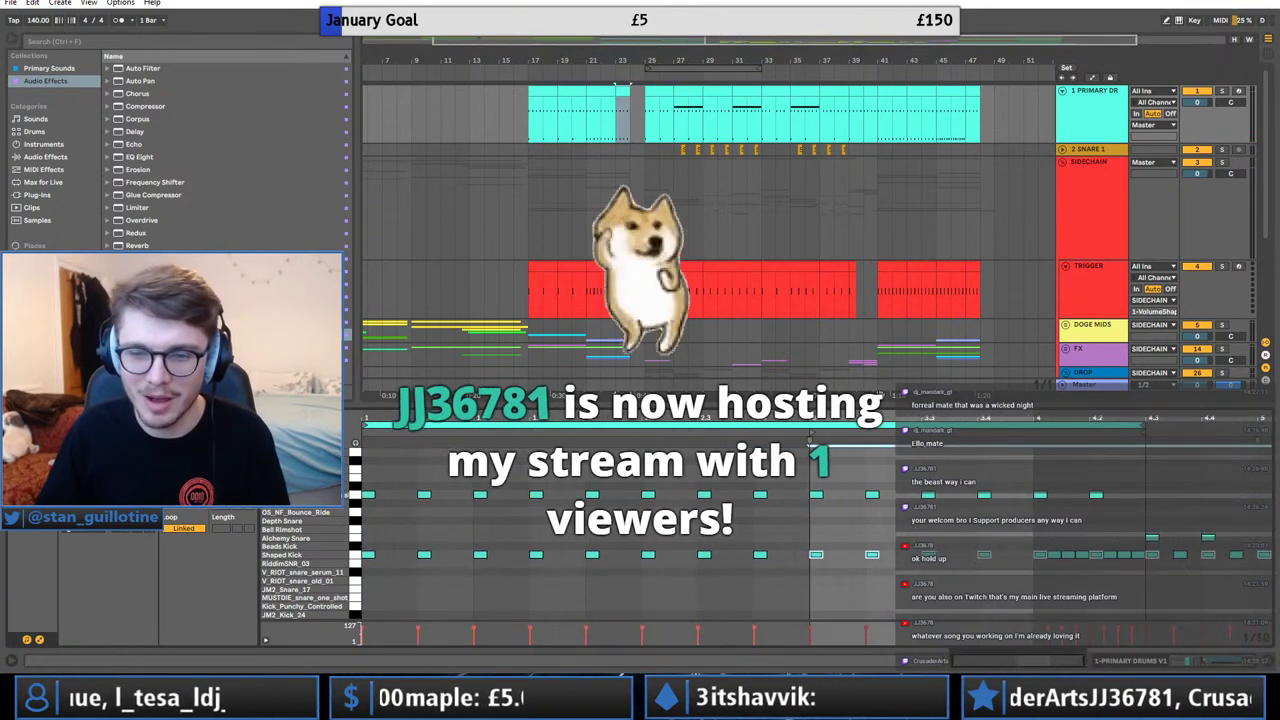
Delete the surplus notes before position 3 and the kicks from position 4 onward in the bar 23 drum clip.
drag(1268, 528, 1036, 566)
key(Delete)
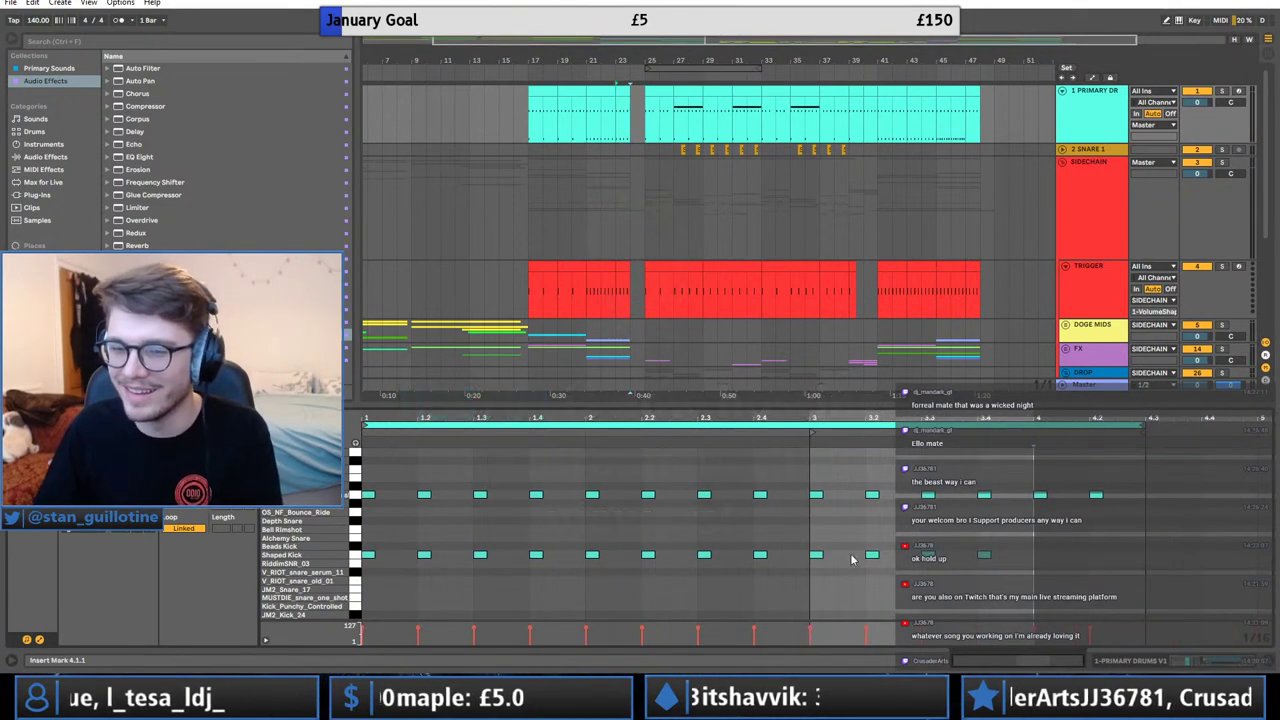
drag(714, 531, 366, 478)
key(Delete)
drag(1034, 582, 819, 537)
click(828, 543)
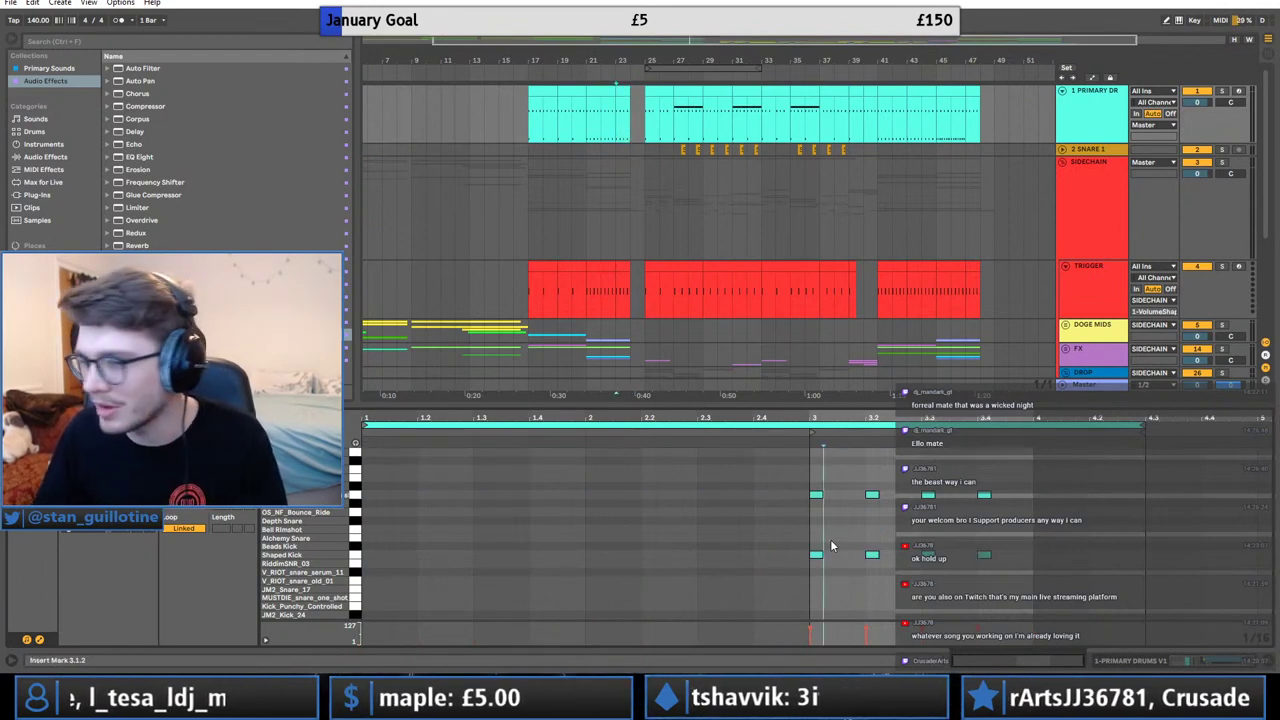
Add Shaped Kick notes on the off-beats from 3.1.3 onward in the bar 23 drum clip and play it back.
double_click(842, 545)
click(614, 121)
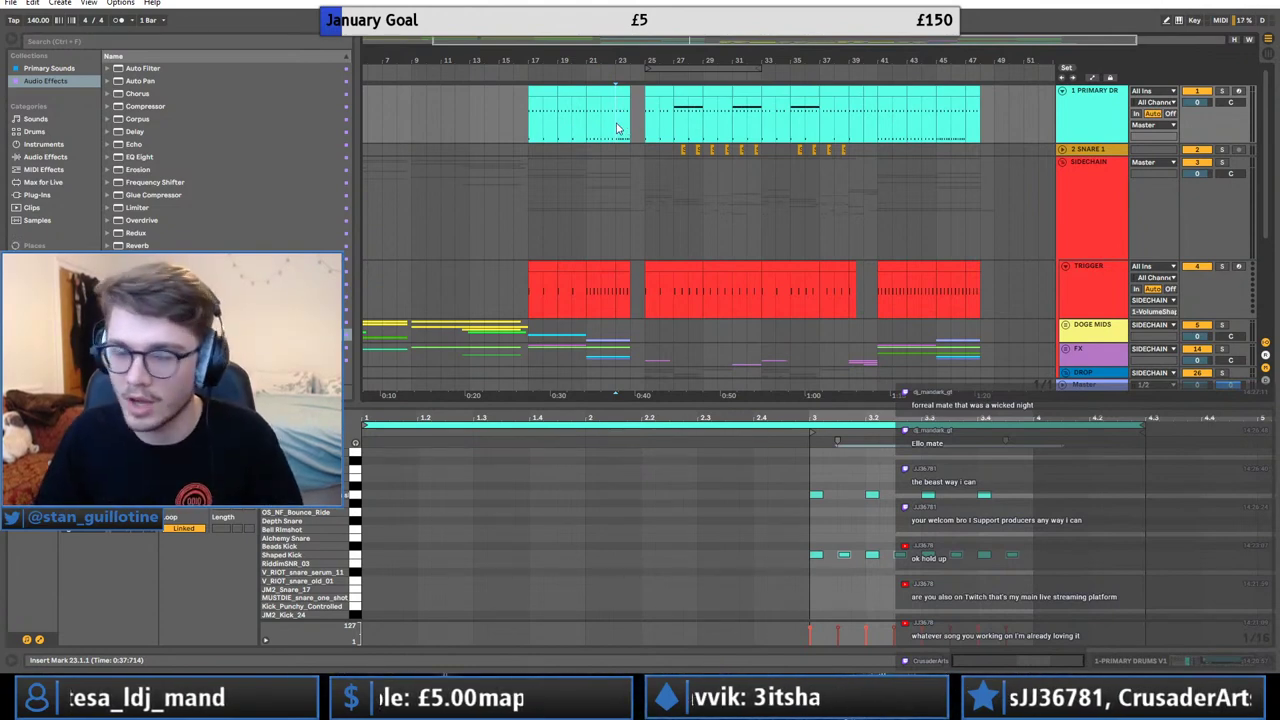
key(space)
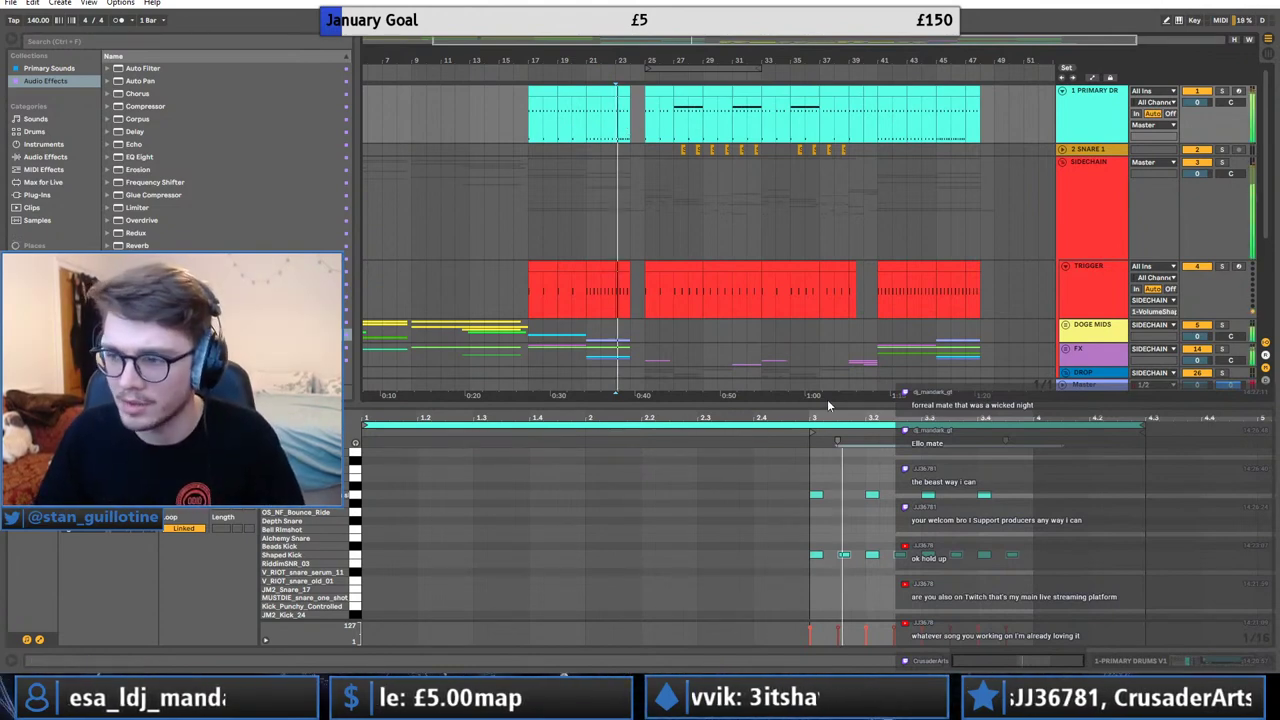
Copy the reworked bar 23 drum pattern over bar 47 on the primary drums track and check the pasted notes.
click(620, 91)
click(970, 126)
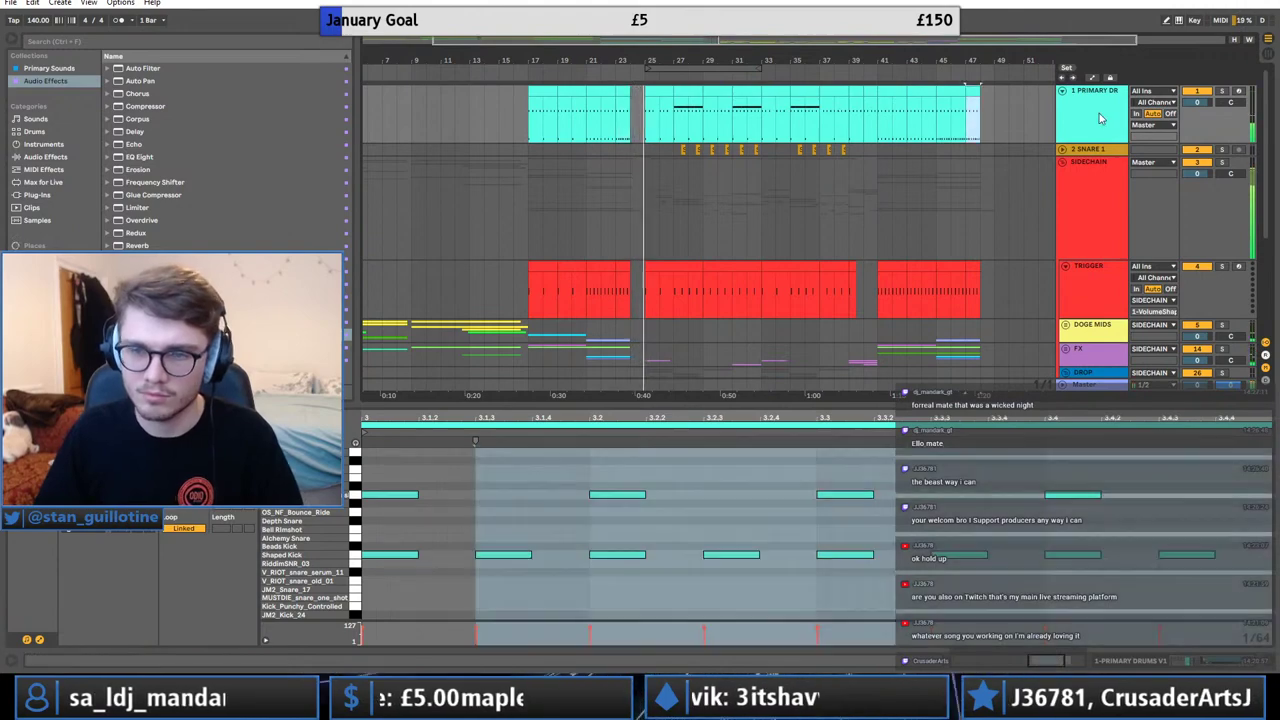
key(ctrl+v)
double_click(1099, 114)
click(1100, 186)
double_click(974, 92)
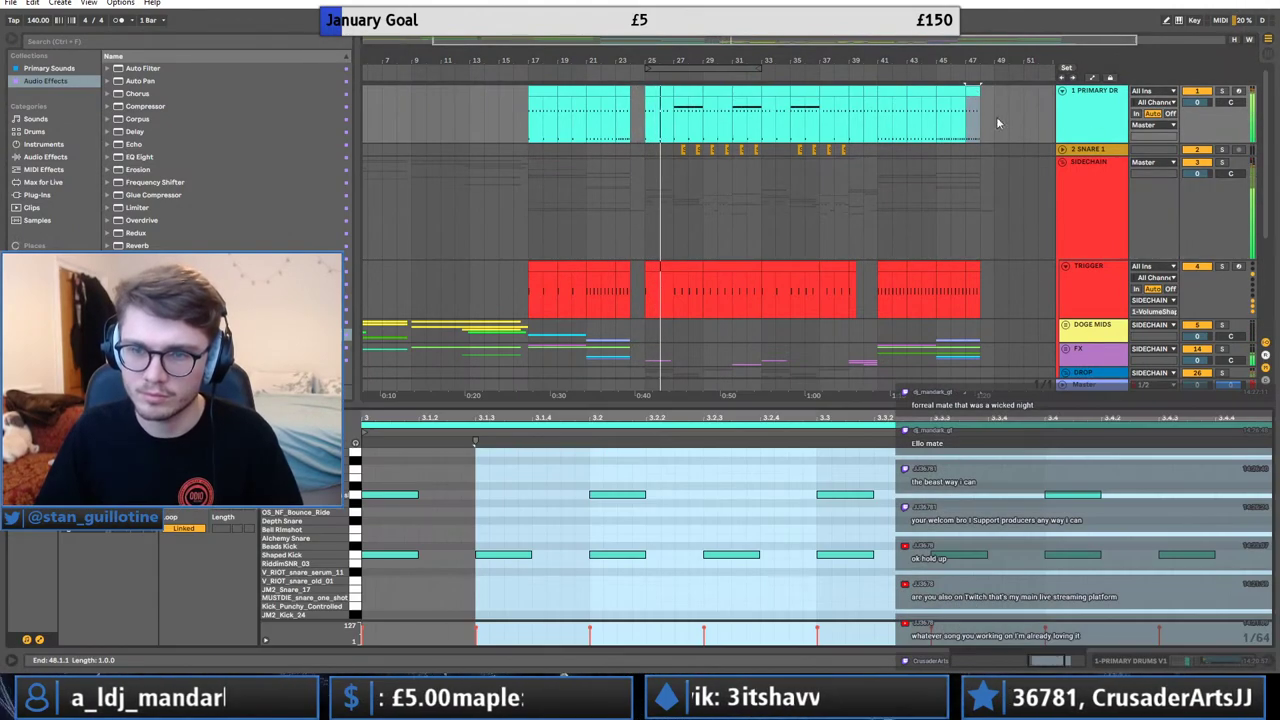
drag(1236, 581, 376, 542)
click(561, 559)
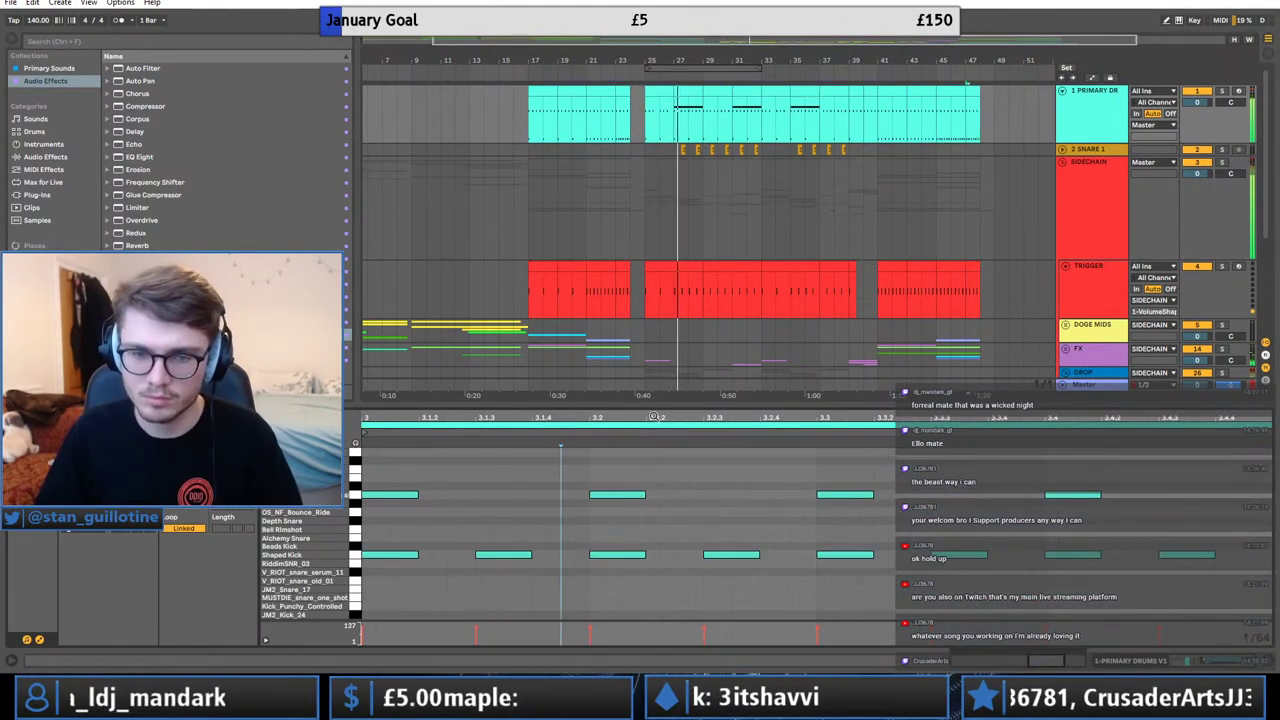
scroll(780, 510, down, 5)
drag(1182, 573, 886, 543)
Fold the primary drums and TRIGGER tracks in the arrangement.
double_click(1084, 119)
click(1063, 92)
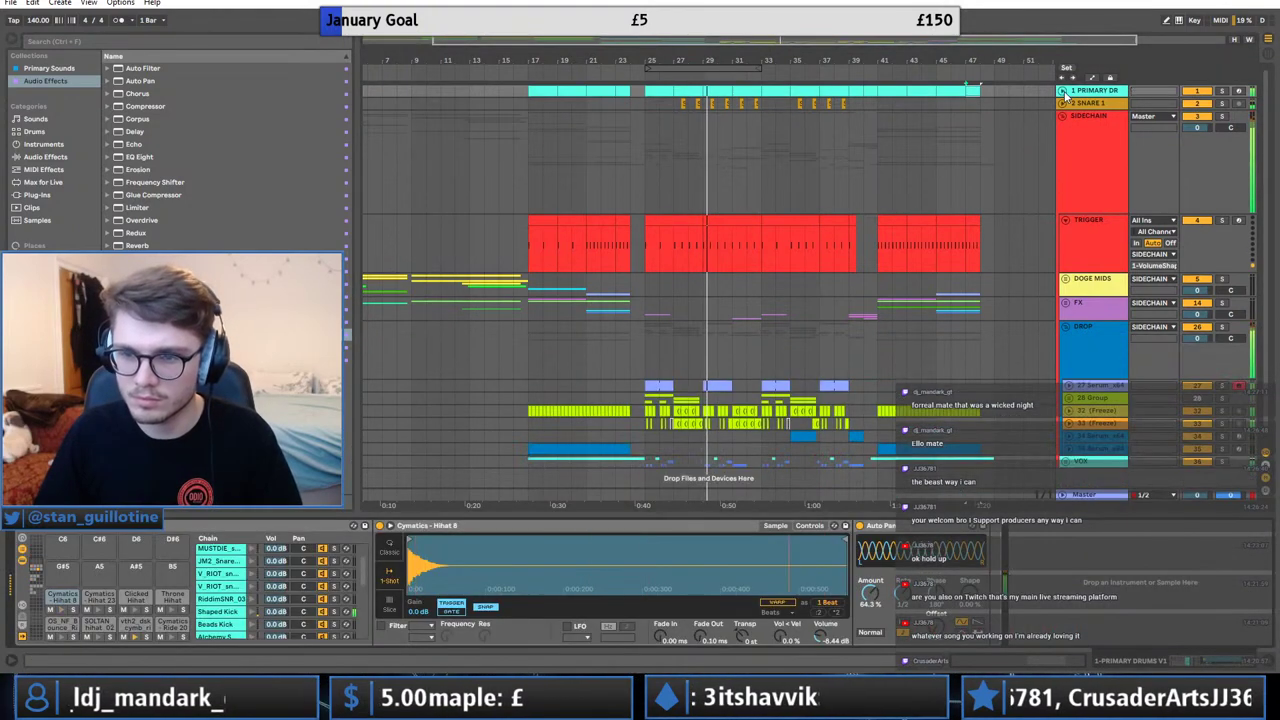
click(1066, 218)
click(642, 128)
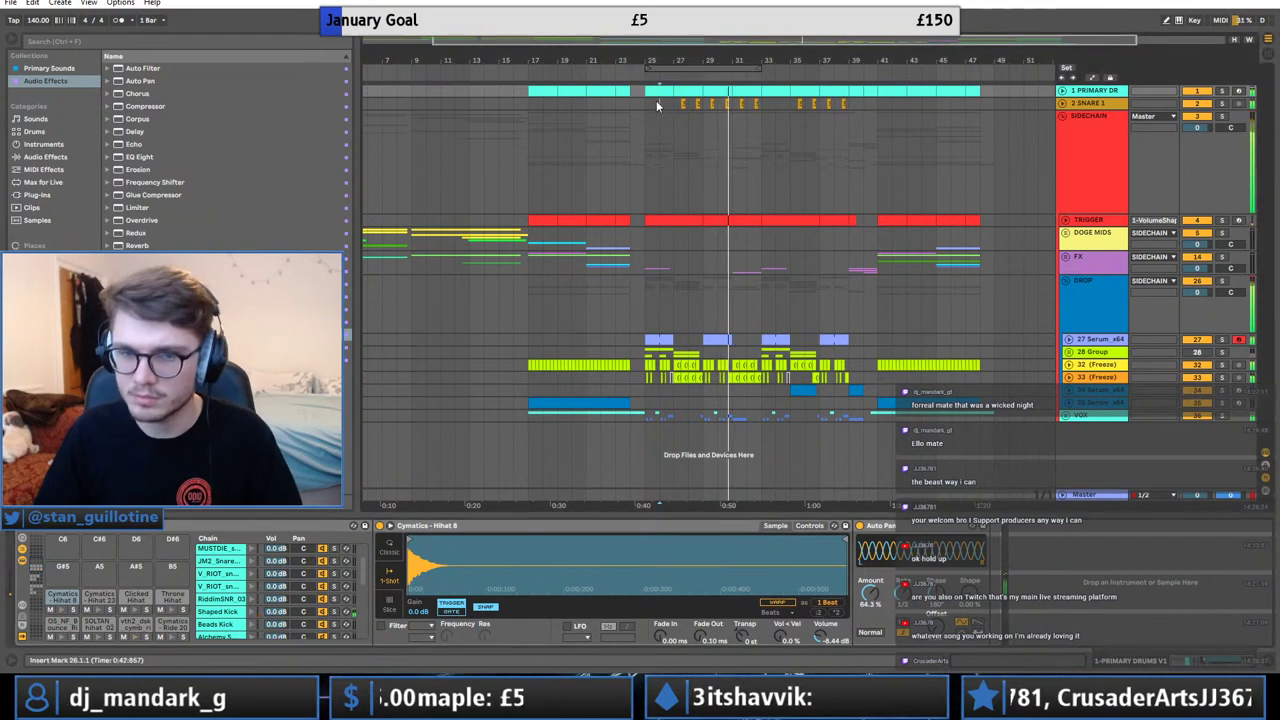
Group the primary drums and SNARE 1 tracks, name the group DRUMS and colour it green.
click(1118, 93)
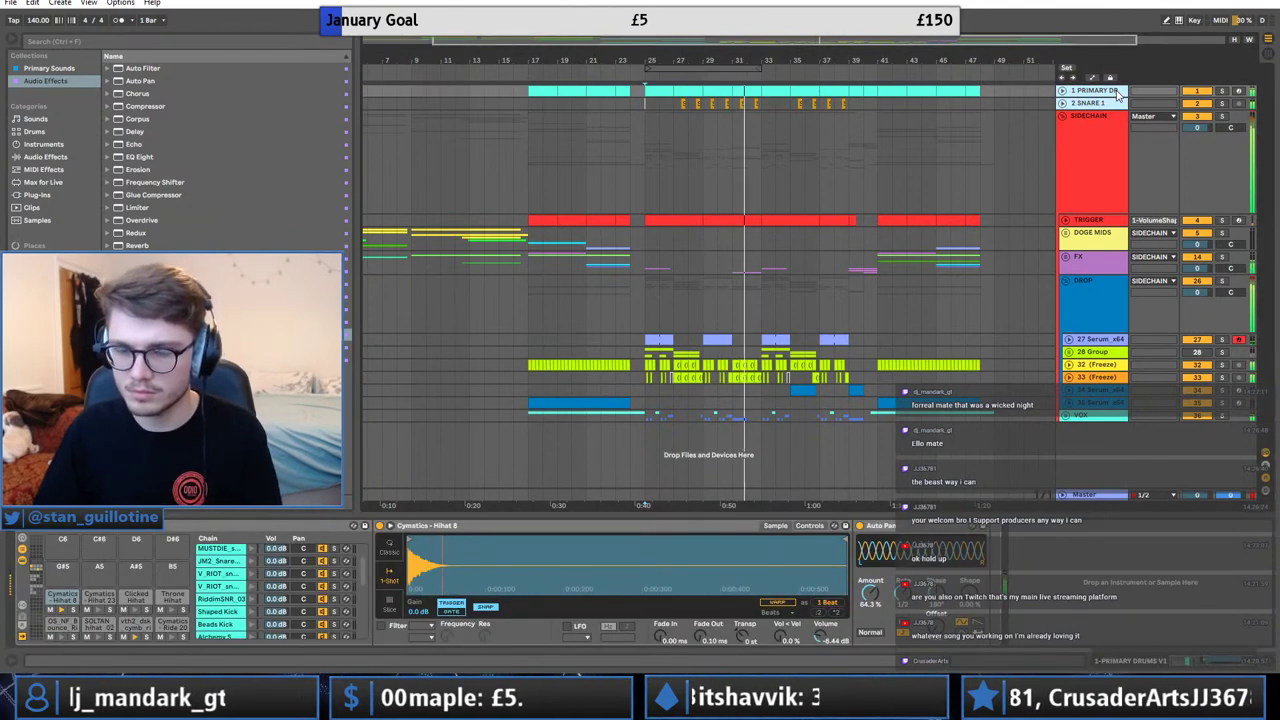
key(ctrl+g)
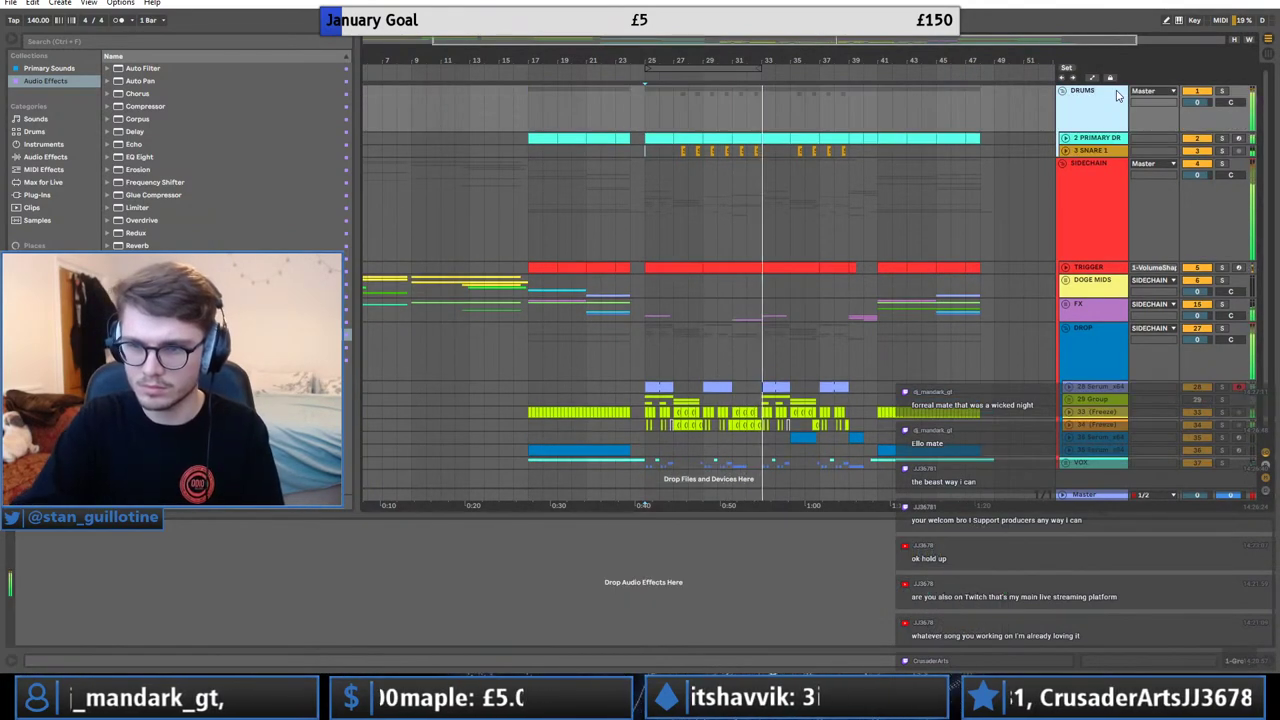
right_click(1117, 95)
click(1016, 267)
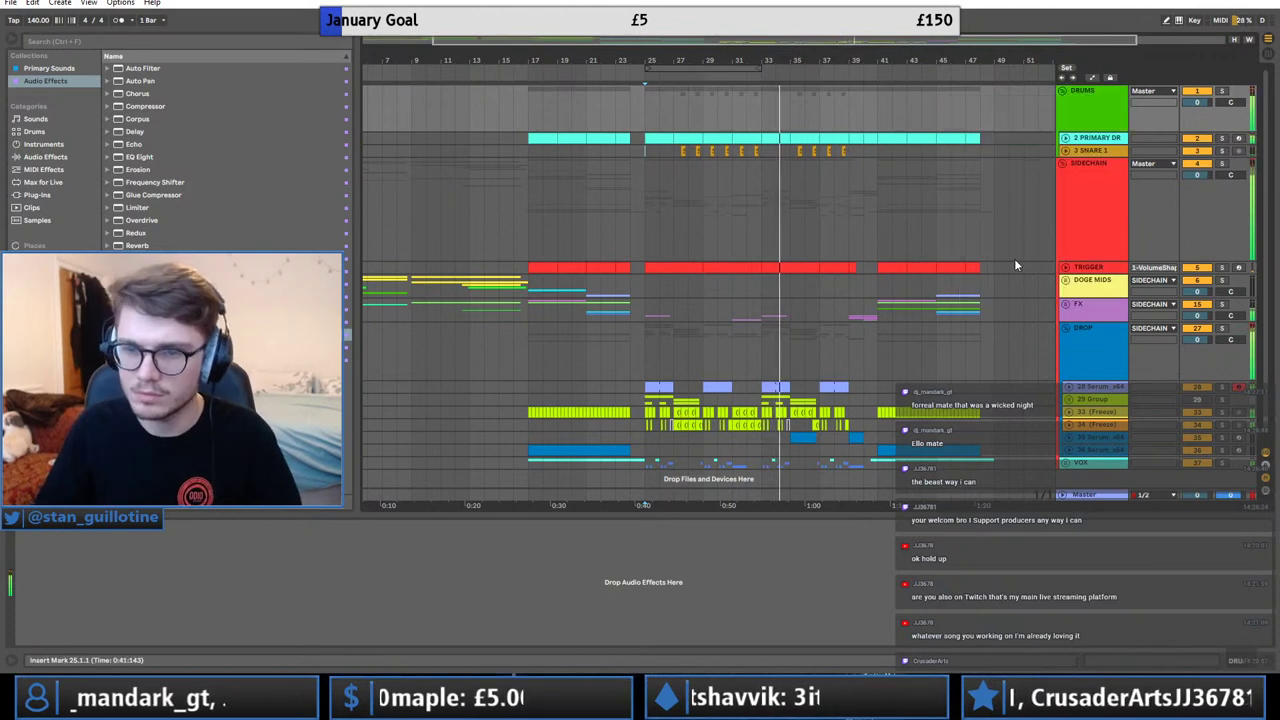
Listen through the second half of the drop while placing the insert marker at points between bars 35 and 41.
scroll(866, 340, down, 1)
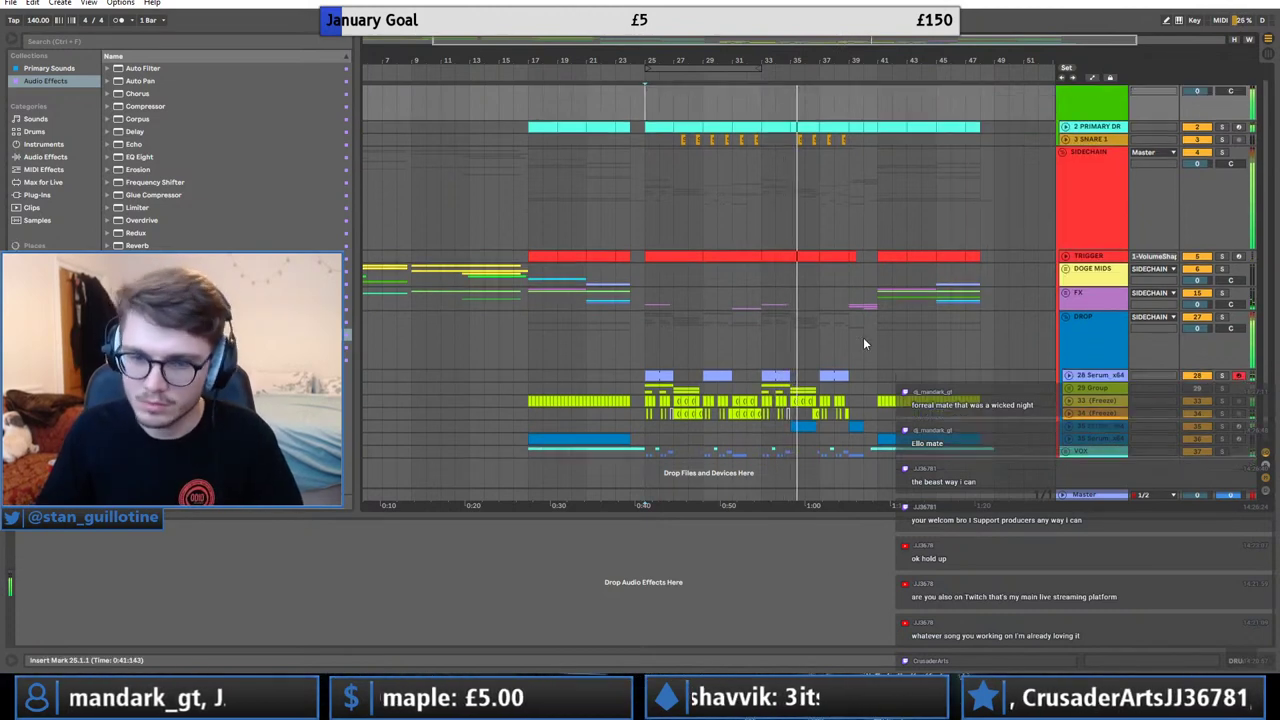
click(790, 328)
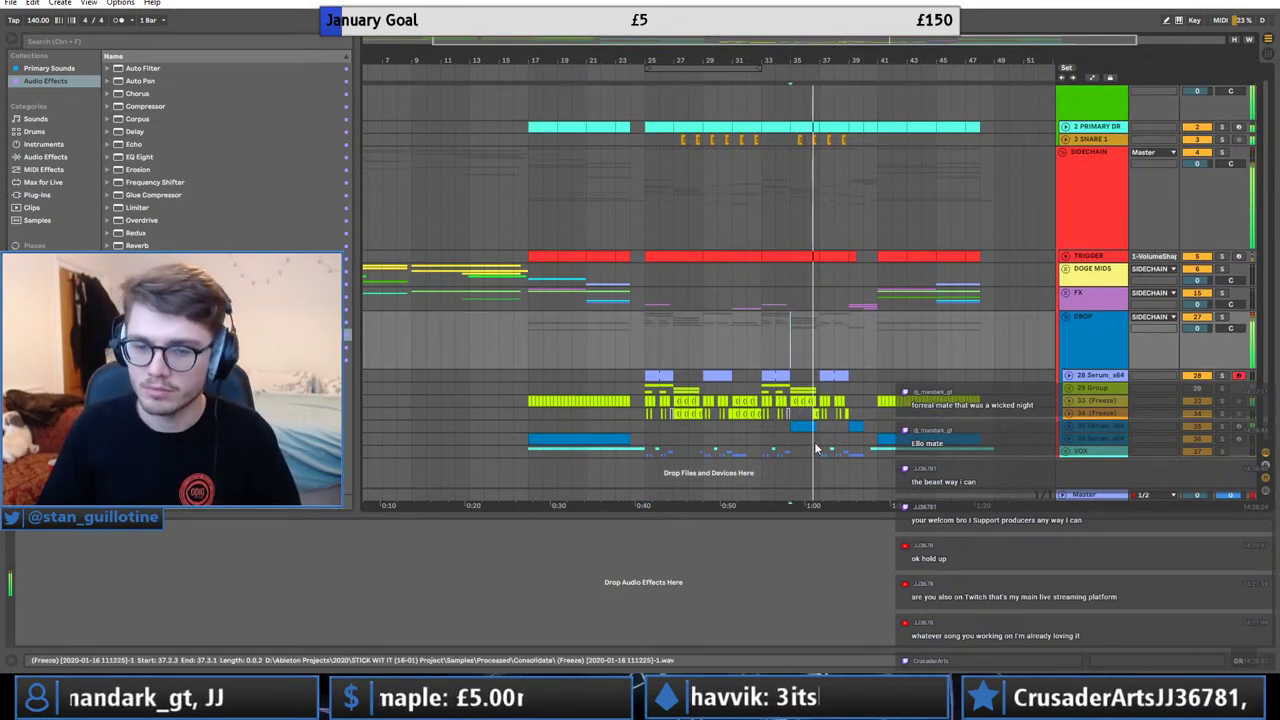
click(806, 373)
click(824, 346)
click(856, 344)
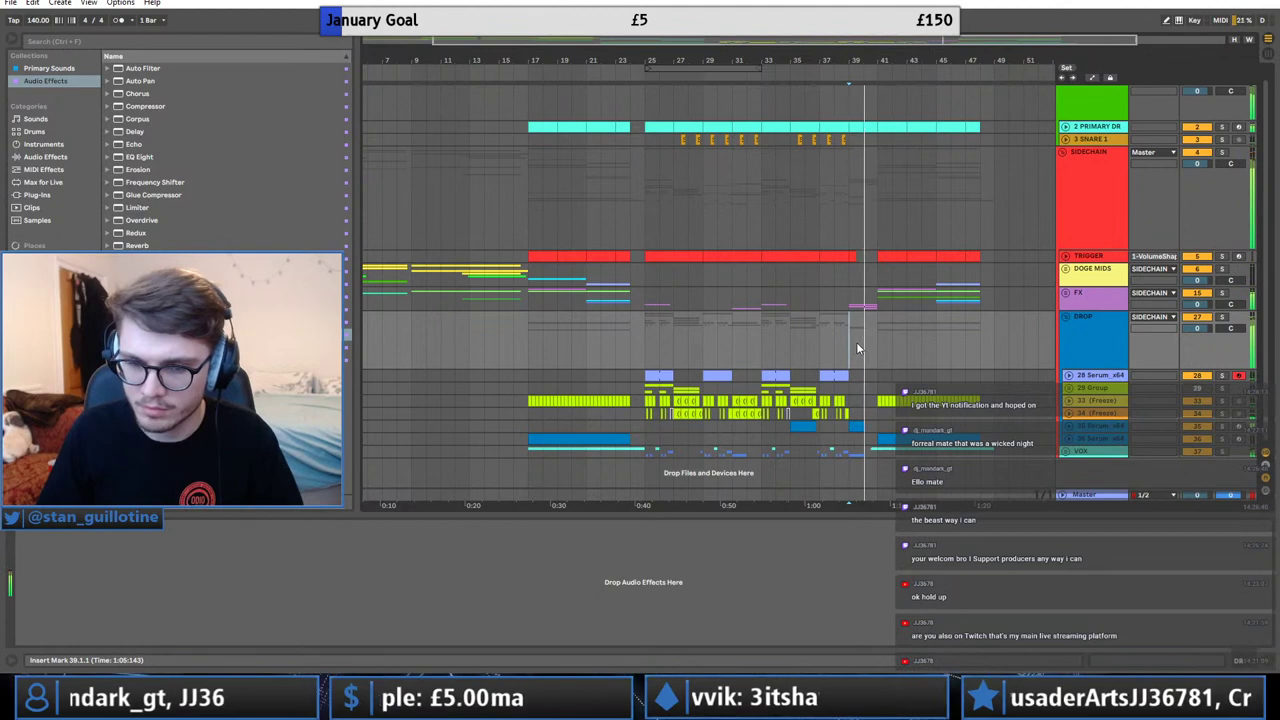
click(886, 342)
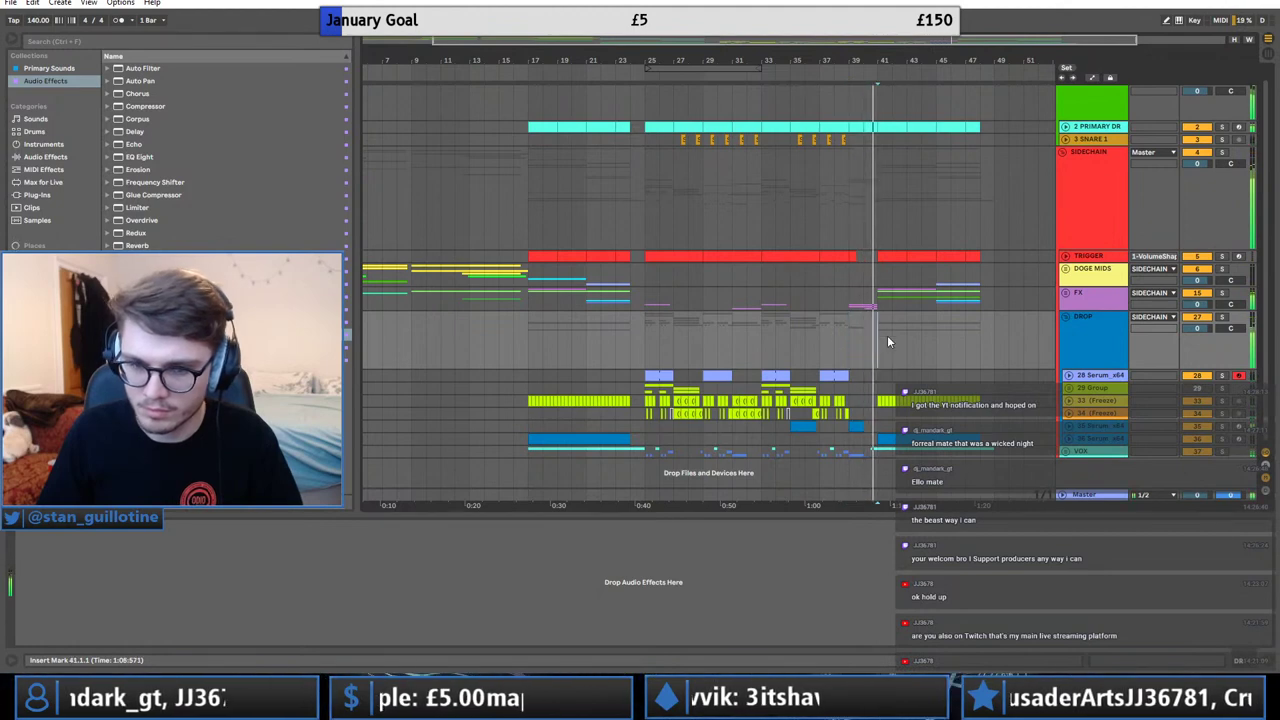
Fold the DROP group to tidy the arrangement, keeping the SIDECHAIN group unfolded.
click(1067, 317)
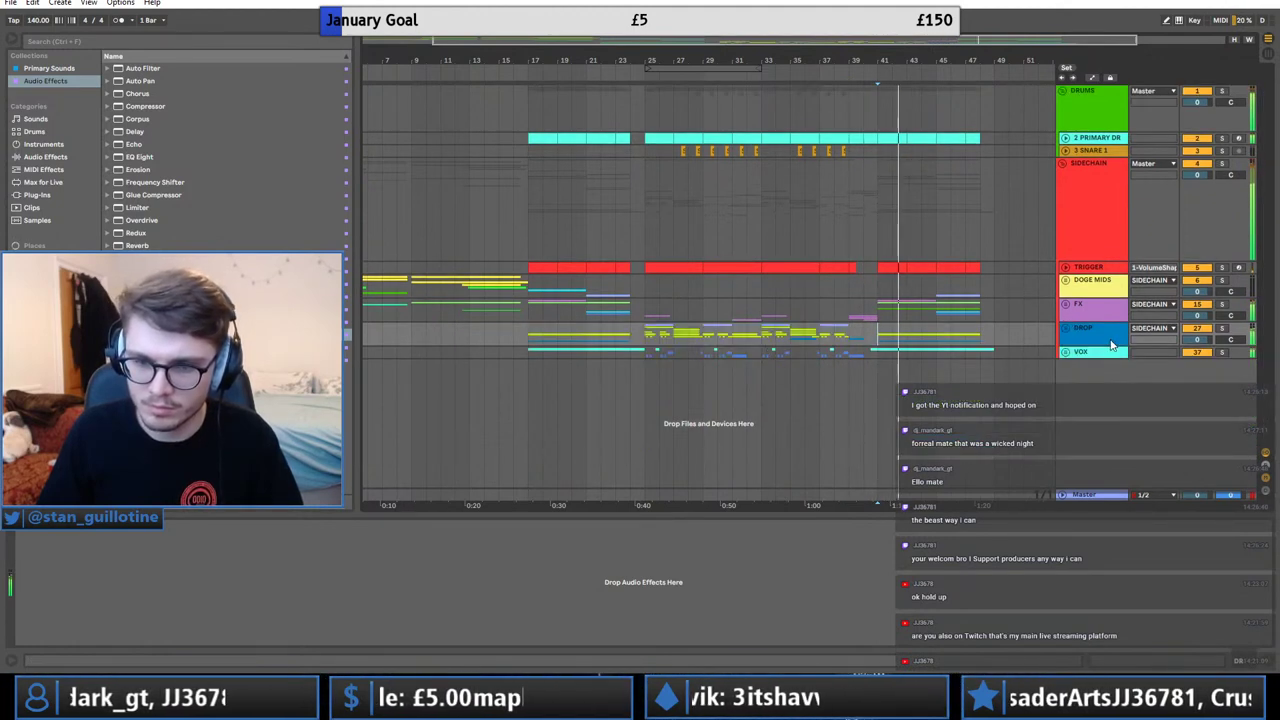
click(1064, 162)
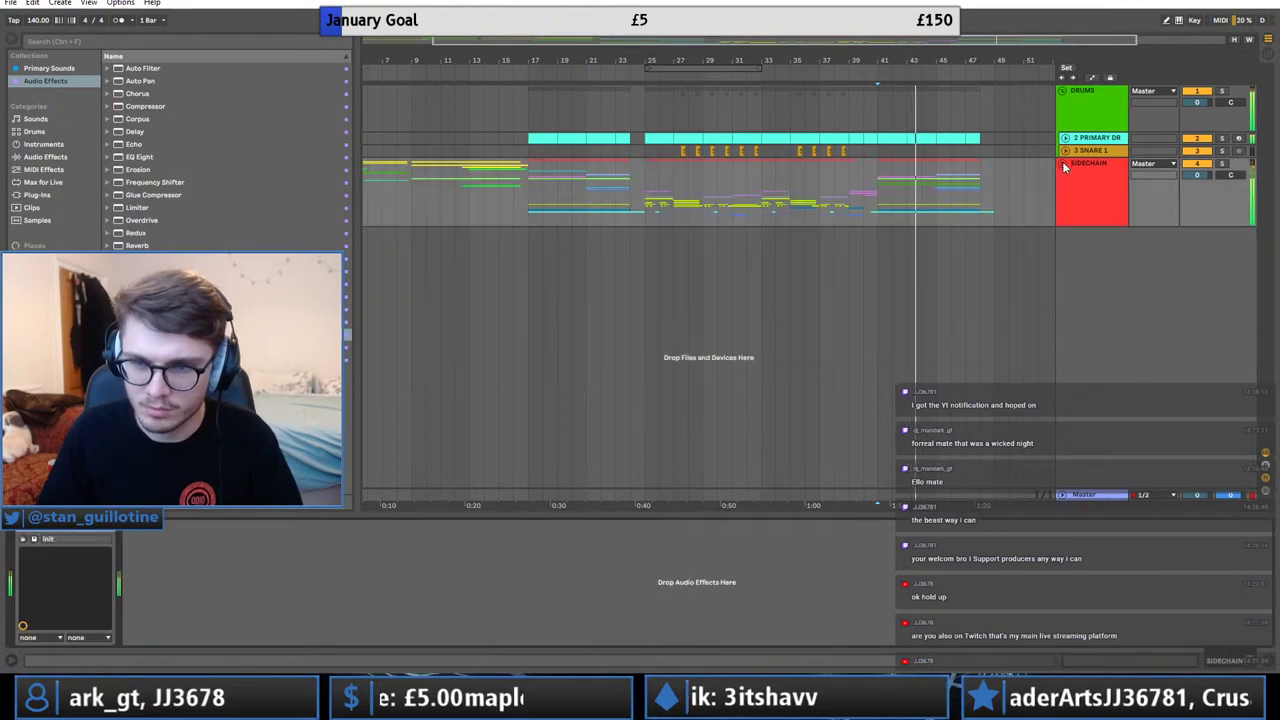
click(1063, 162)
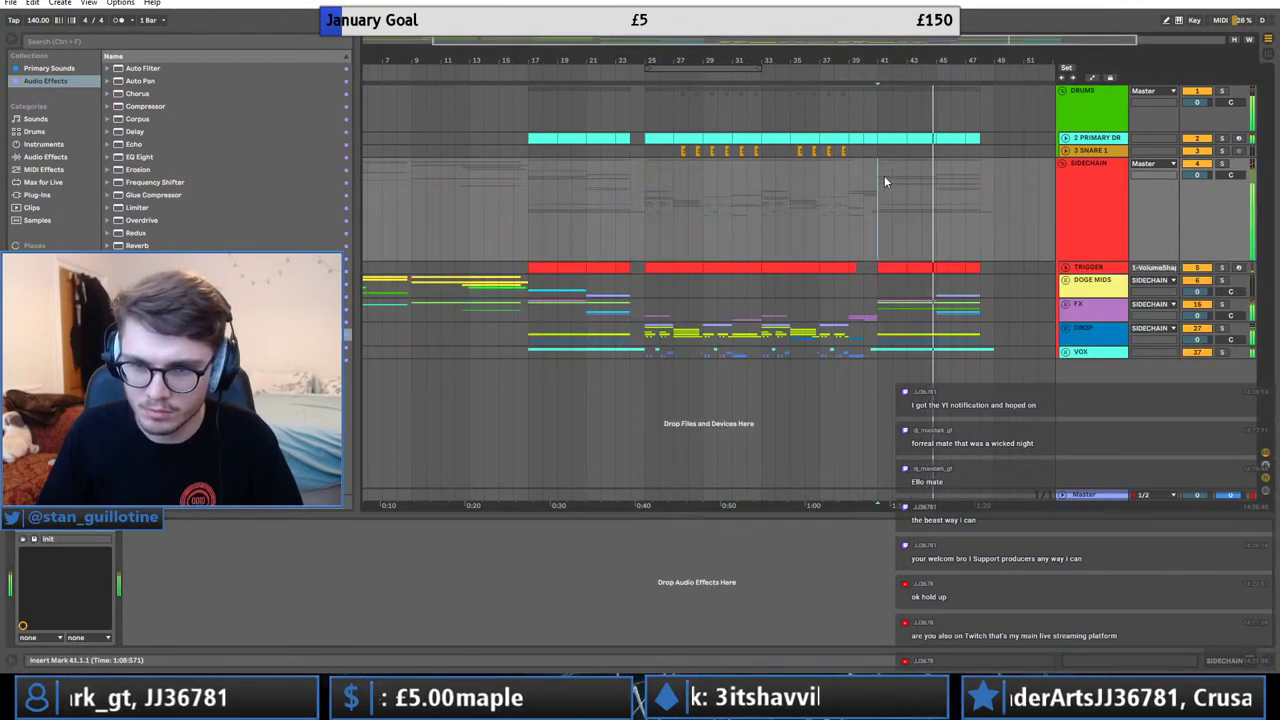
Place the insert marker at the start of the drop at bar 25 and save the project.
click(625, 343)
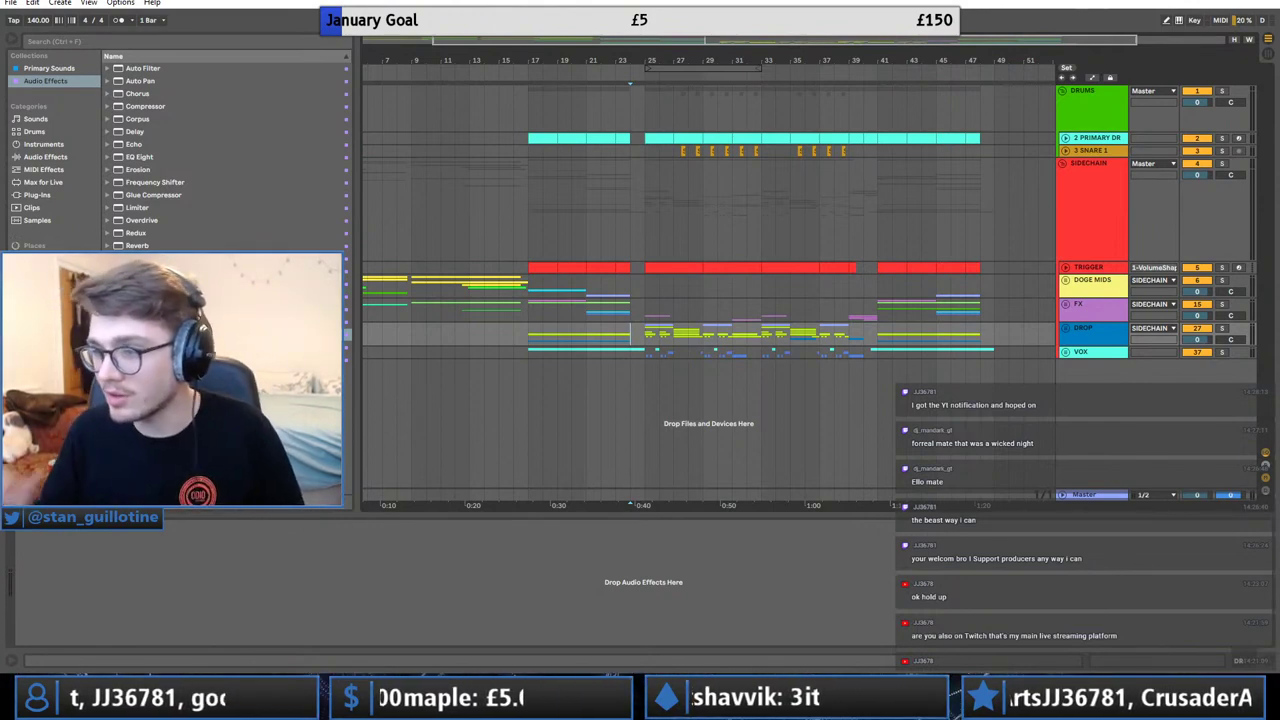
click(602, 182)
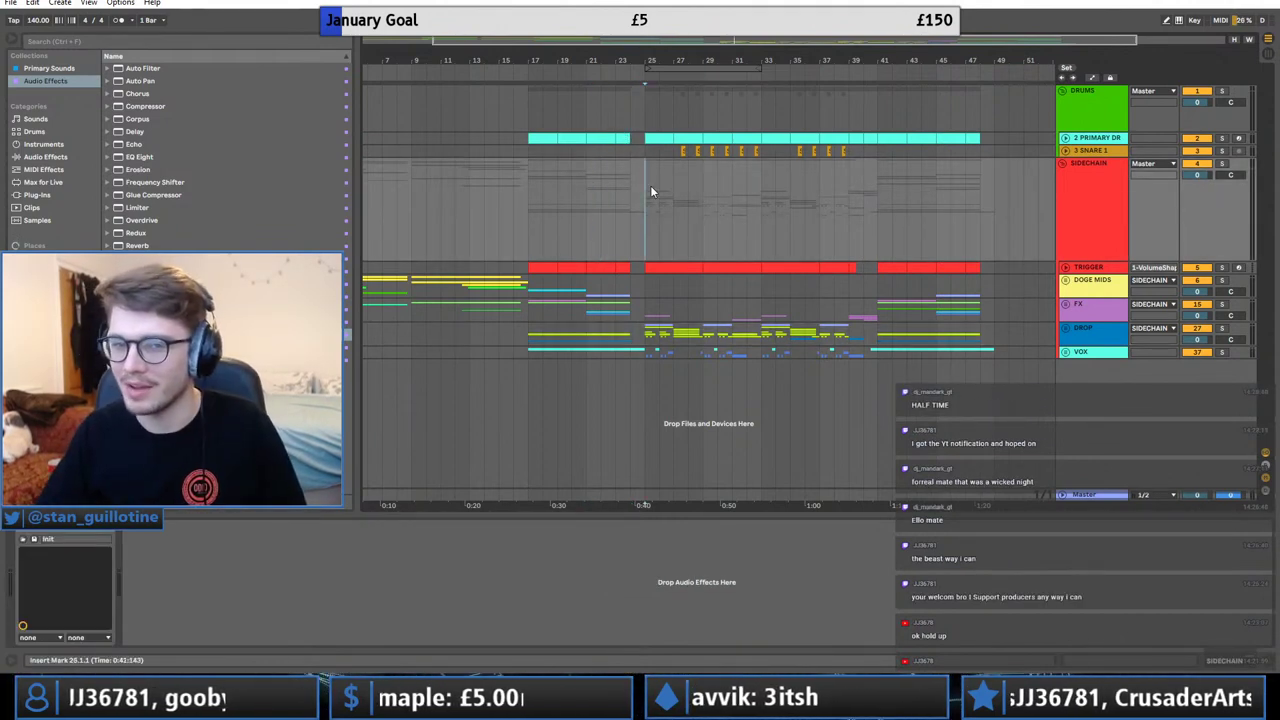
key(ctrl+s)
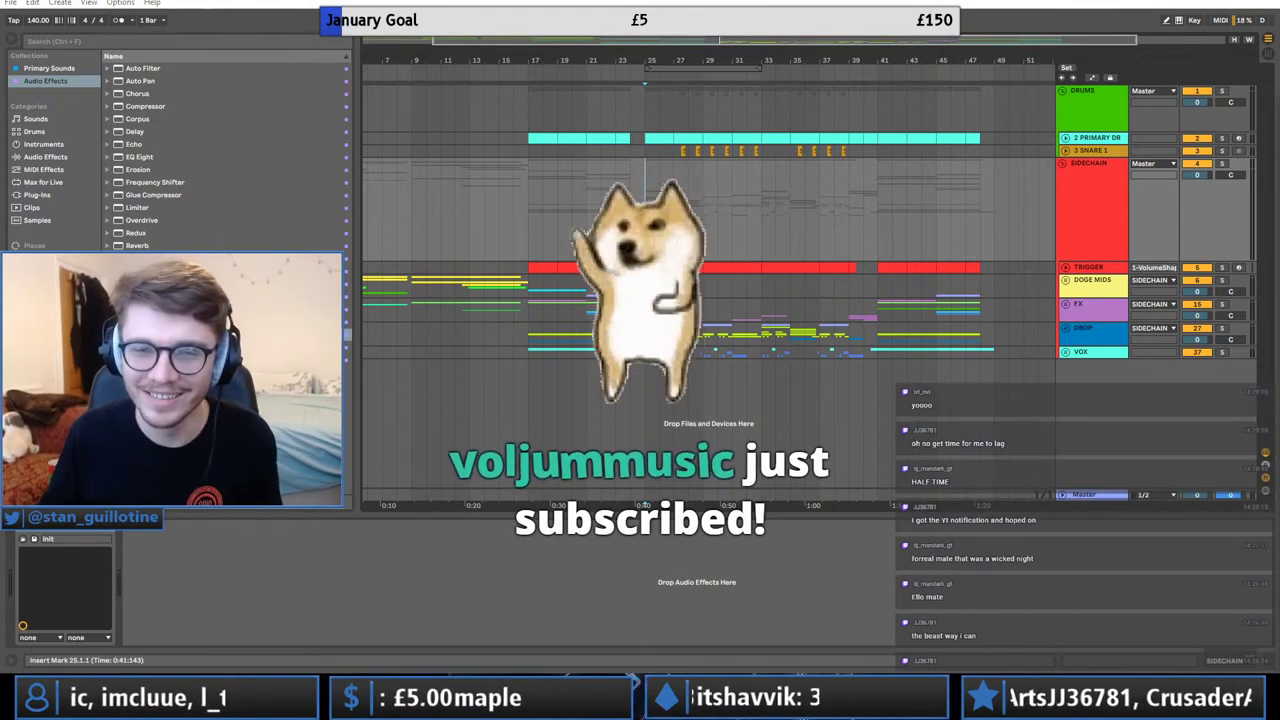
Open a new browser tab in Firefox.
click(629, 185)
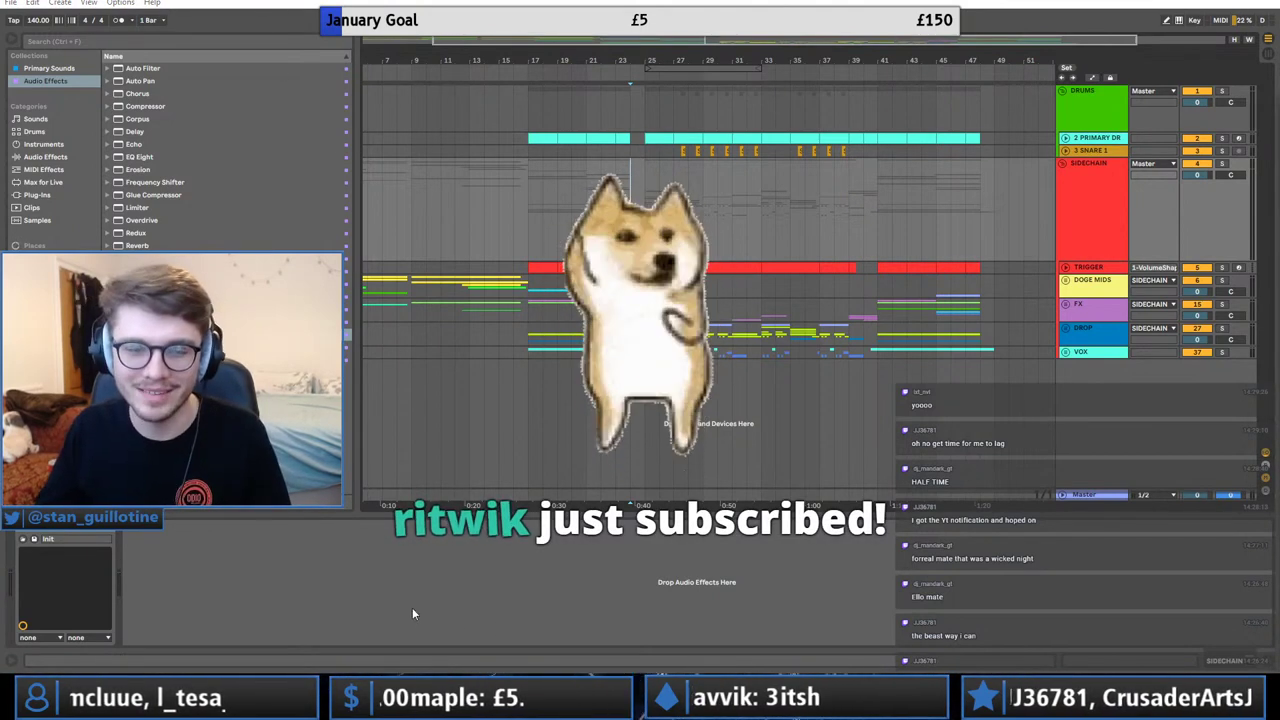
right_click(345, 695)
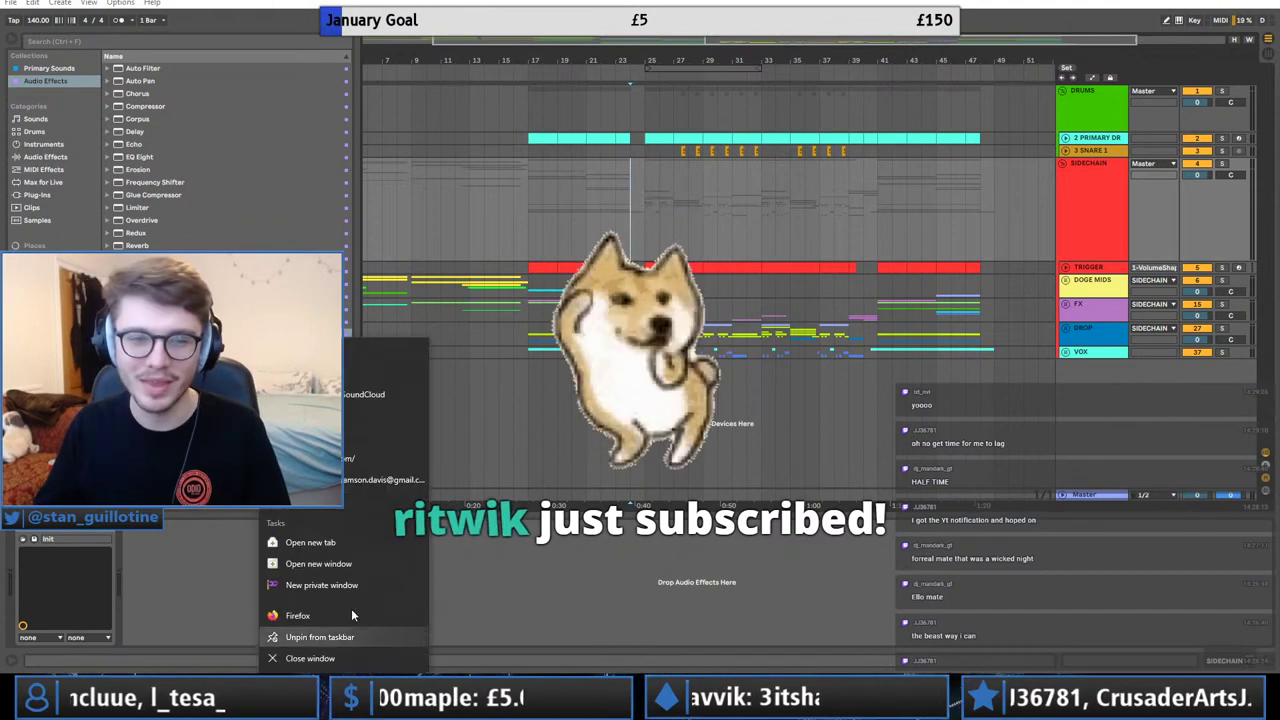
click(360, 546)
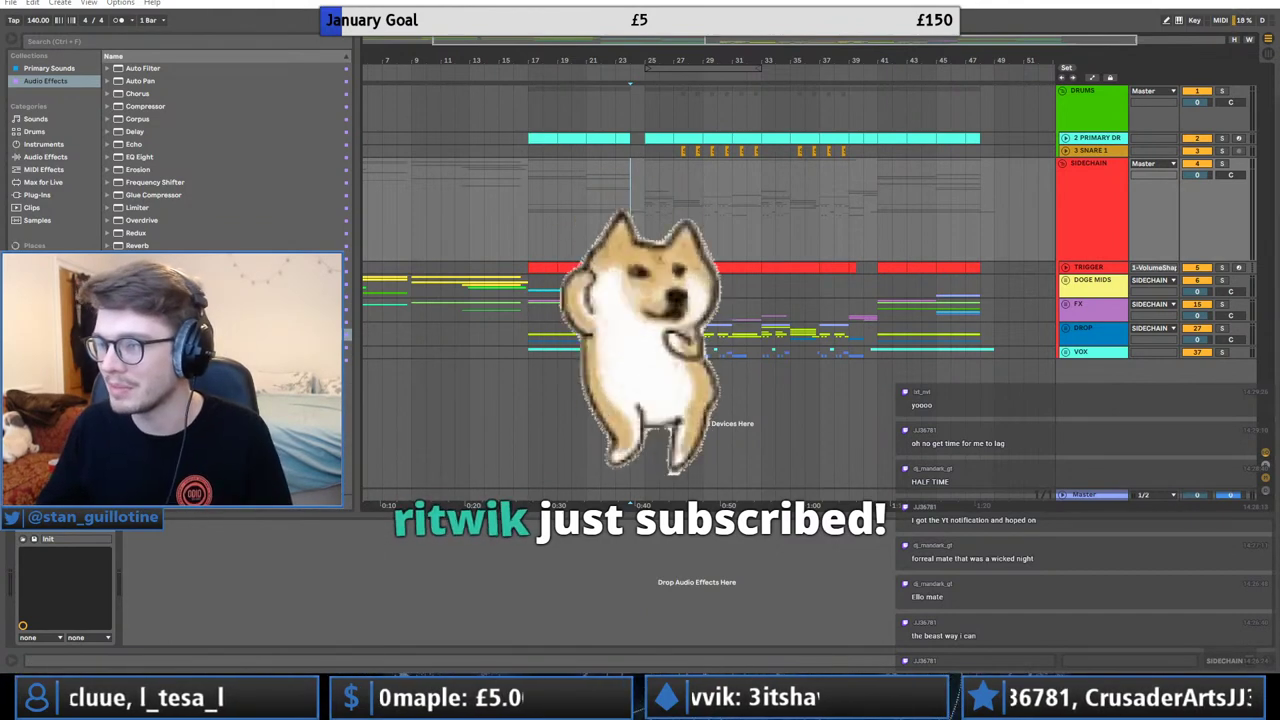
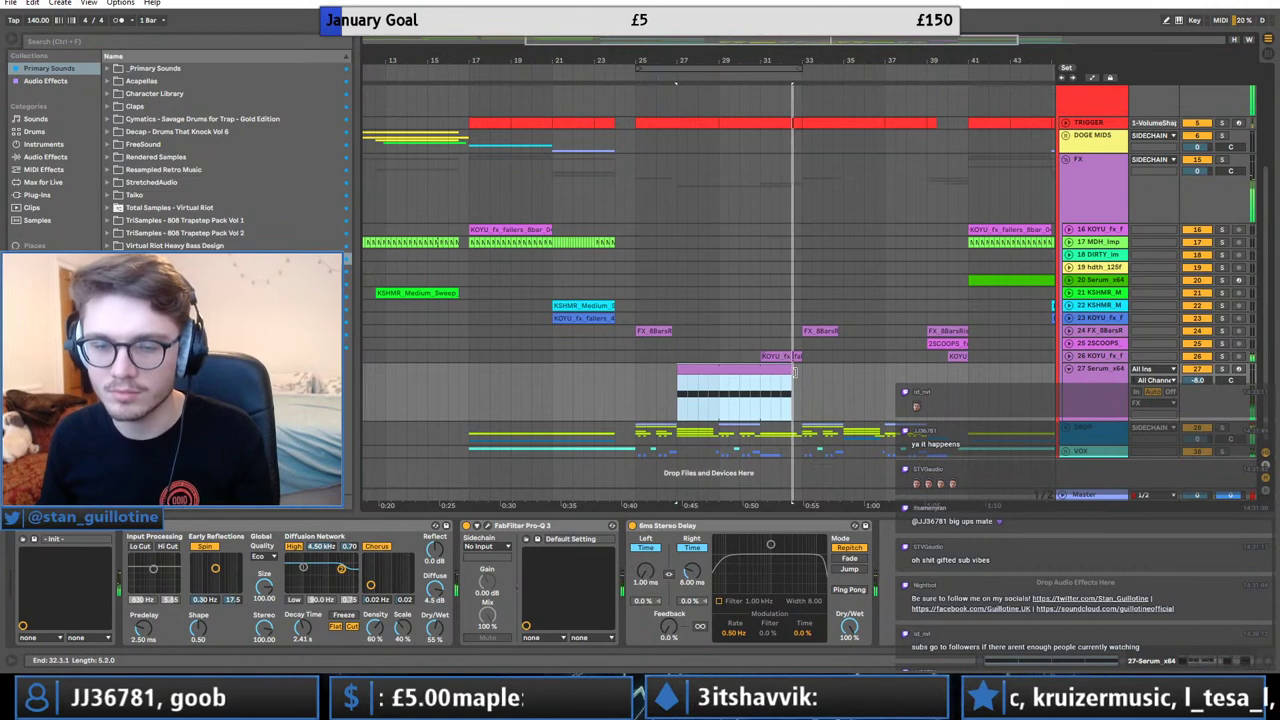
Paste a copy of the bar 27 Serum clip on its FX track so it spans bars 35 to 39.
click(804, 375)
key(ctrl+v)
key(ctrl+z)
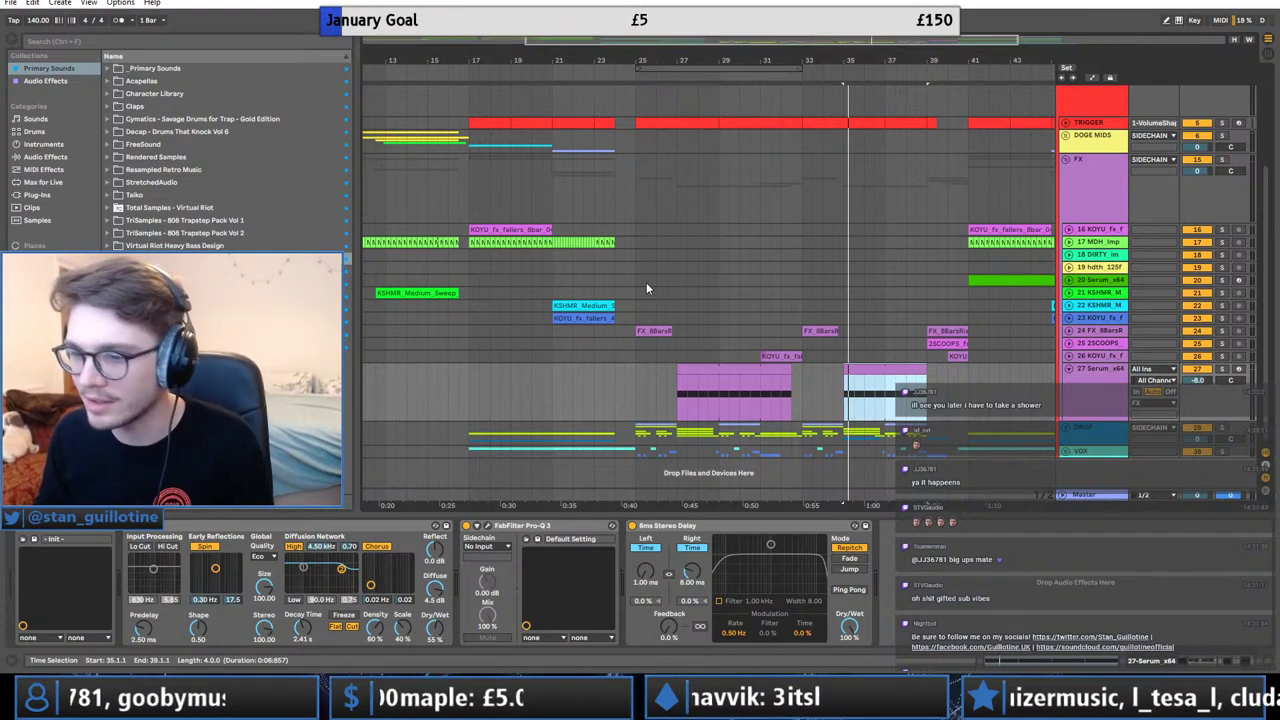
In the FX track's Serum, assign LFO 2 to oscillator A's fine pitch and detune, and set its unison to 12 voices.
click(738, 366)
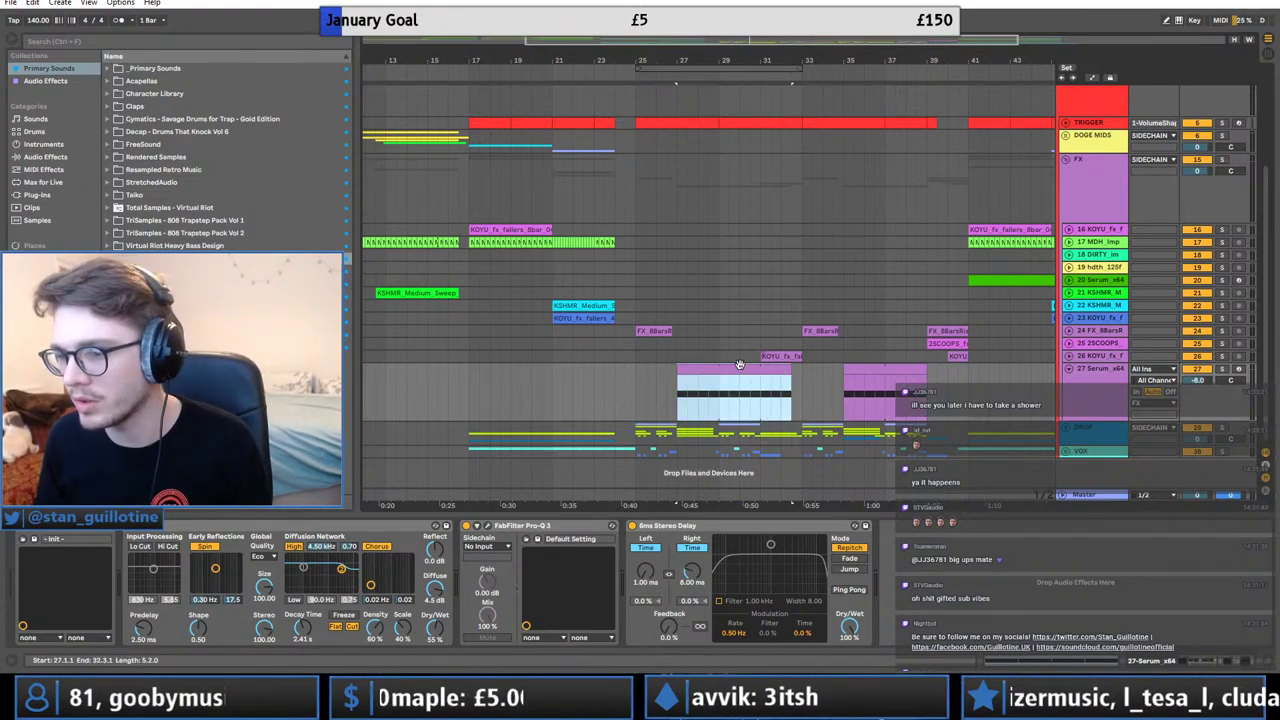
click(42, 536)
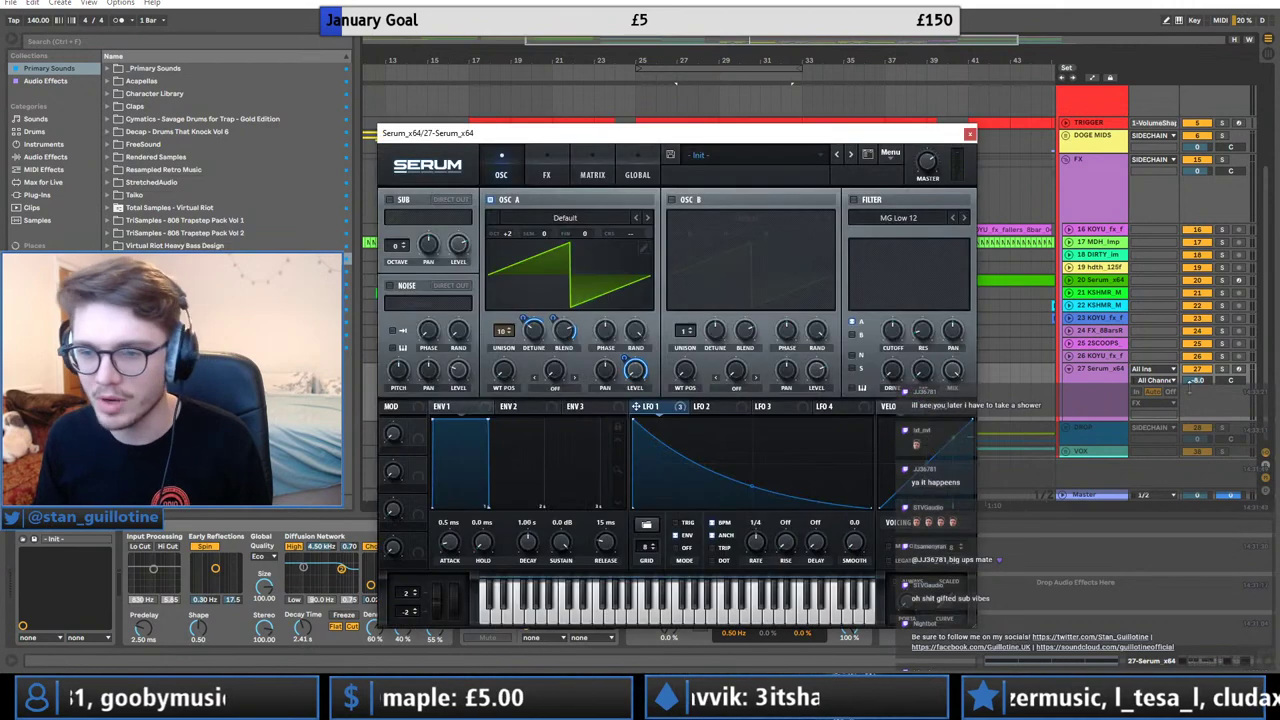
click(703, 406)
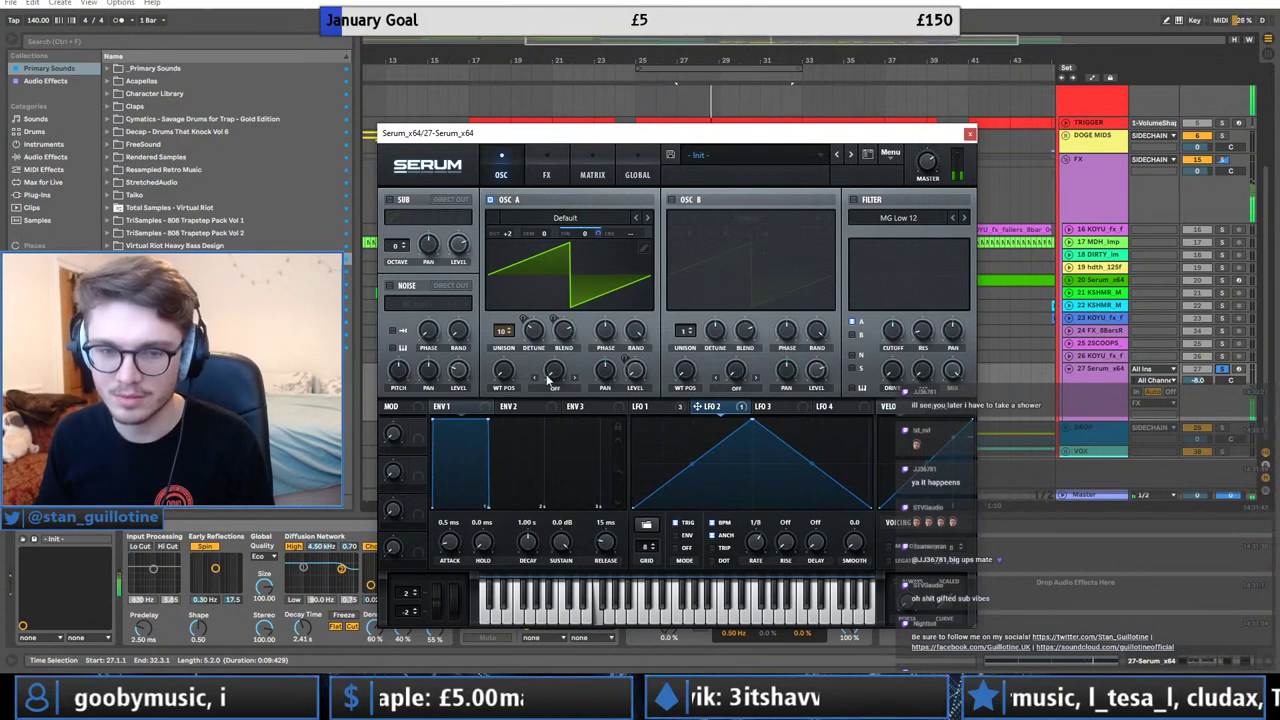
drag(511, 334, 513, 321)
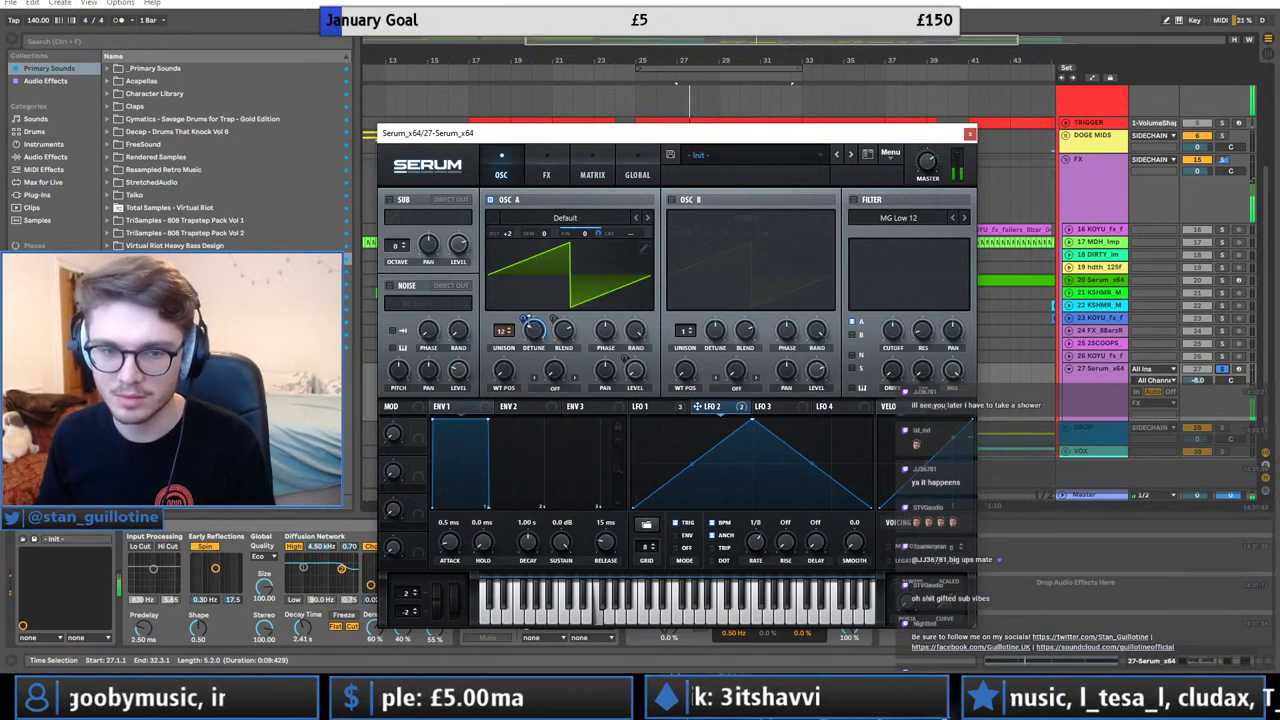
Enable the Hyper/Dimension and Chorus effects in Serum and adjust their settings.
click(545, 176)
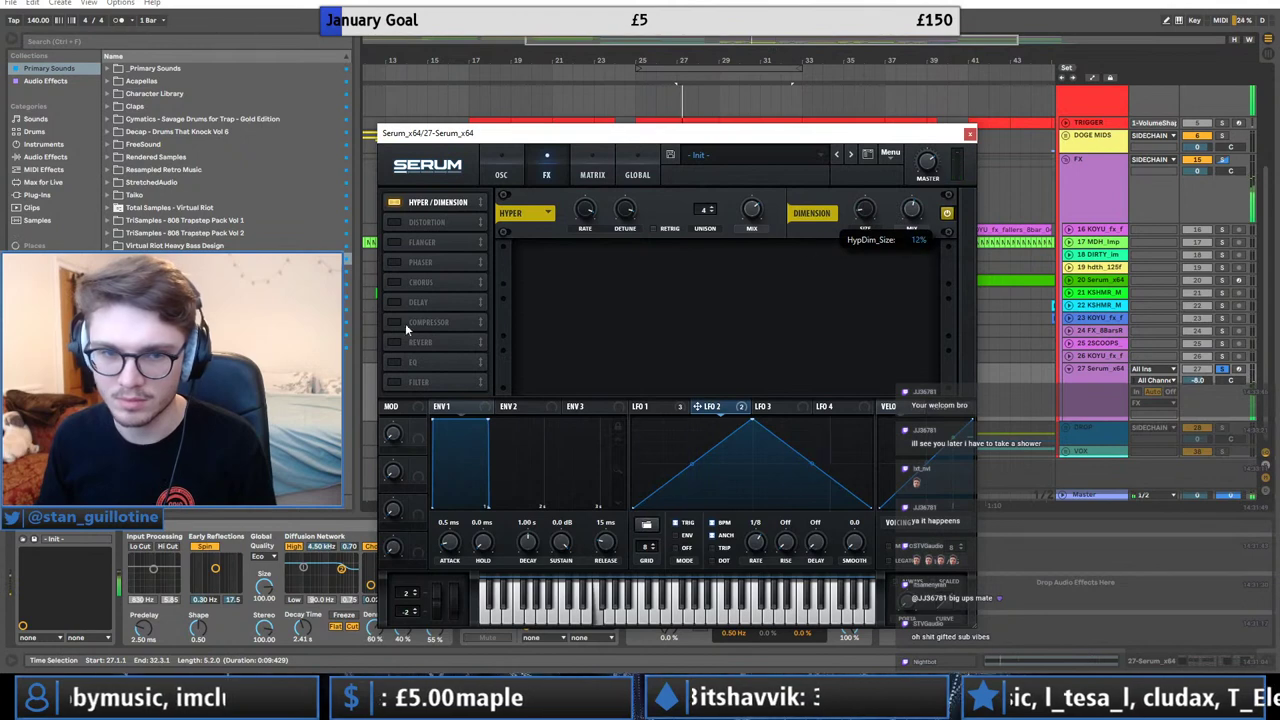
click(395, 282)
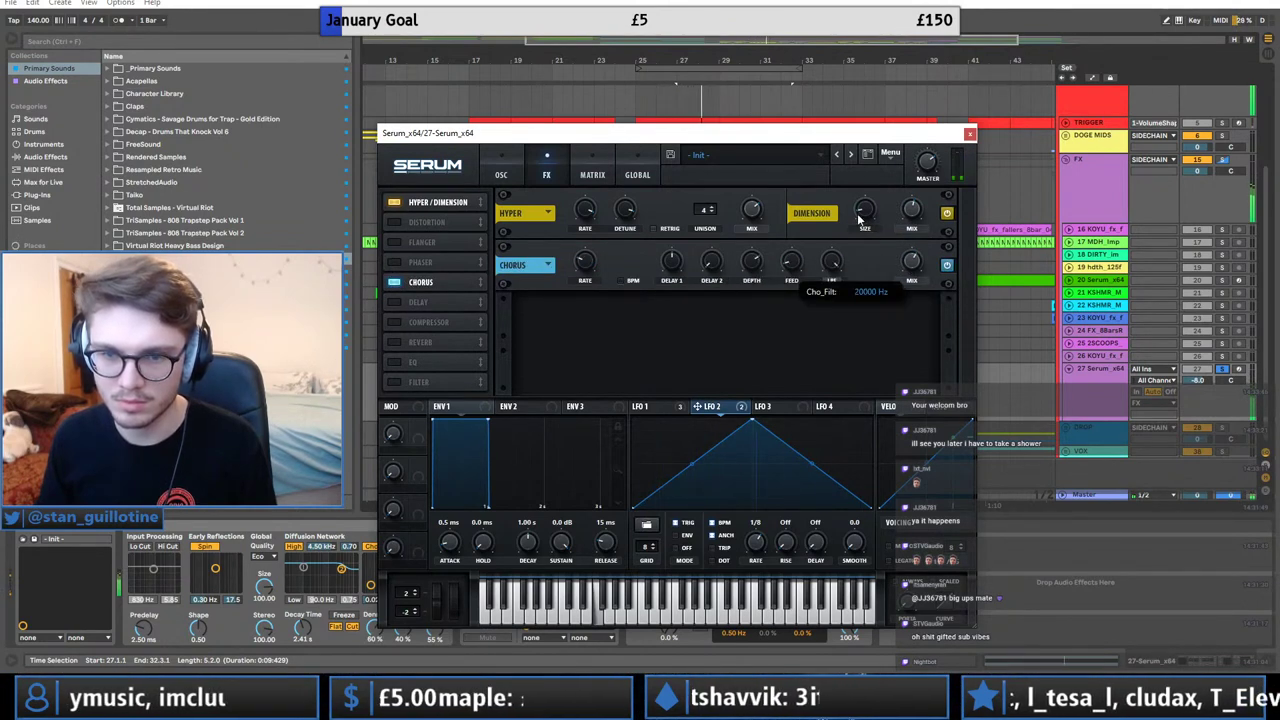
Close Serum, unsolo its FX track and set the track volume to -14.0 dB while playing the drop.
click(969, 133)
click(1222, 371)
key(space)
drag(1197, 380, 1197, 412)
click(728, 372)
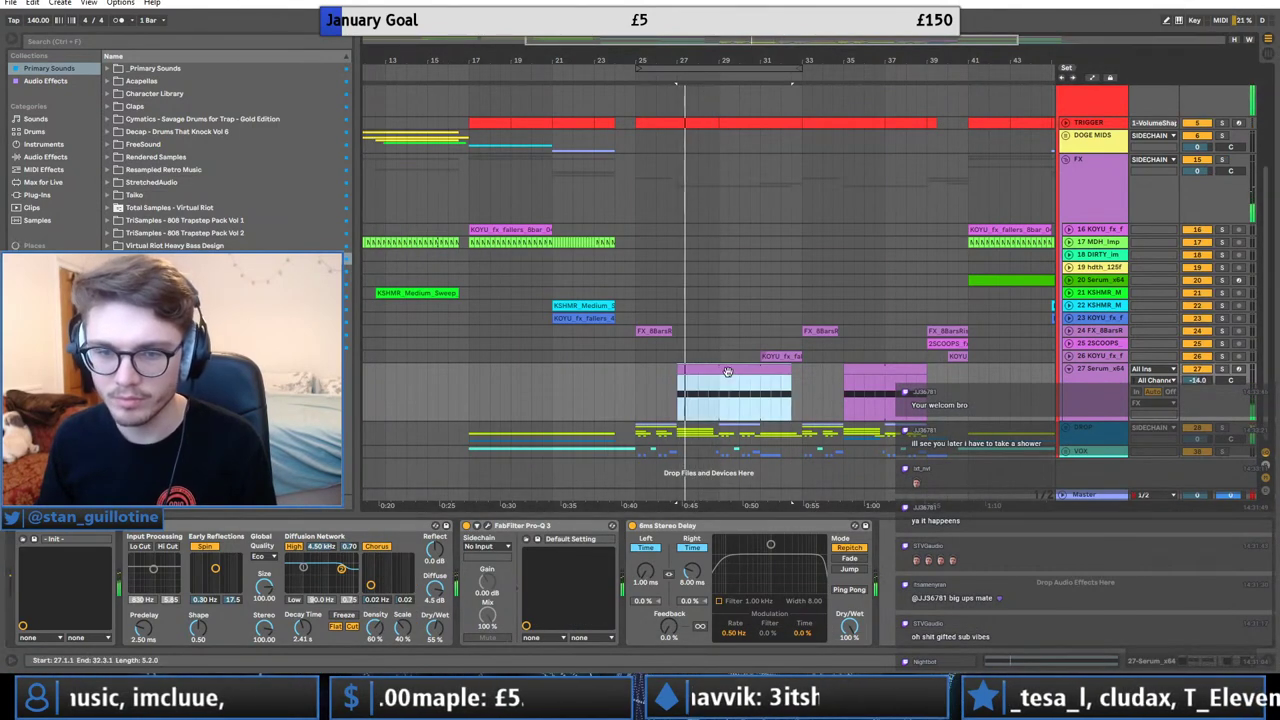
click(915, 373)
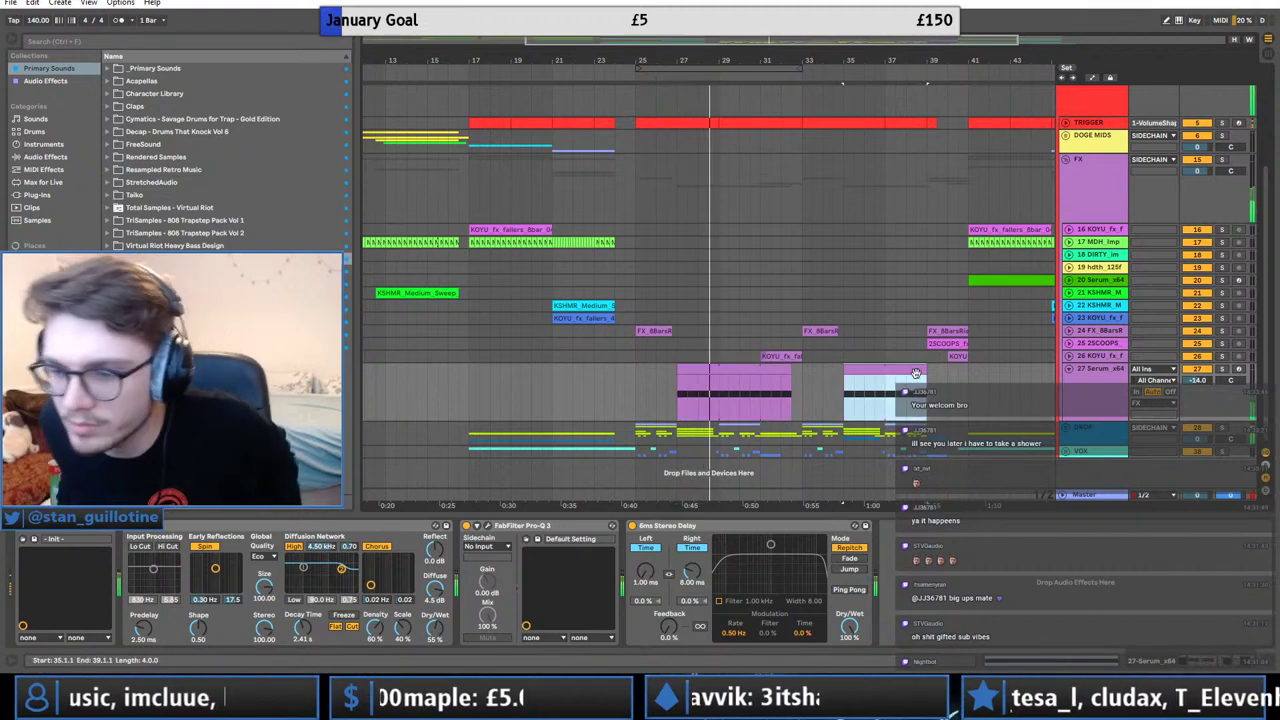
click(818, 330)
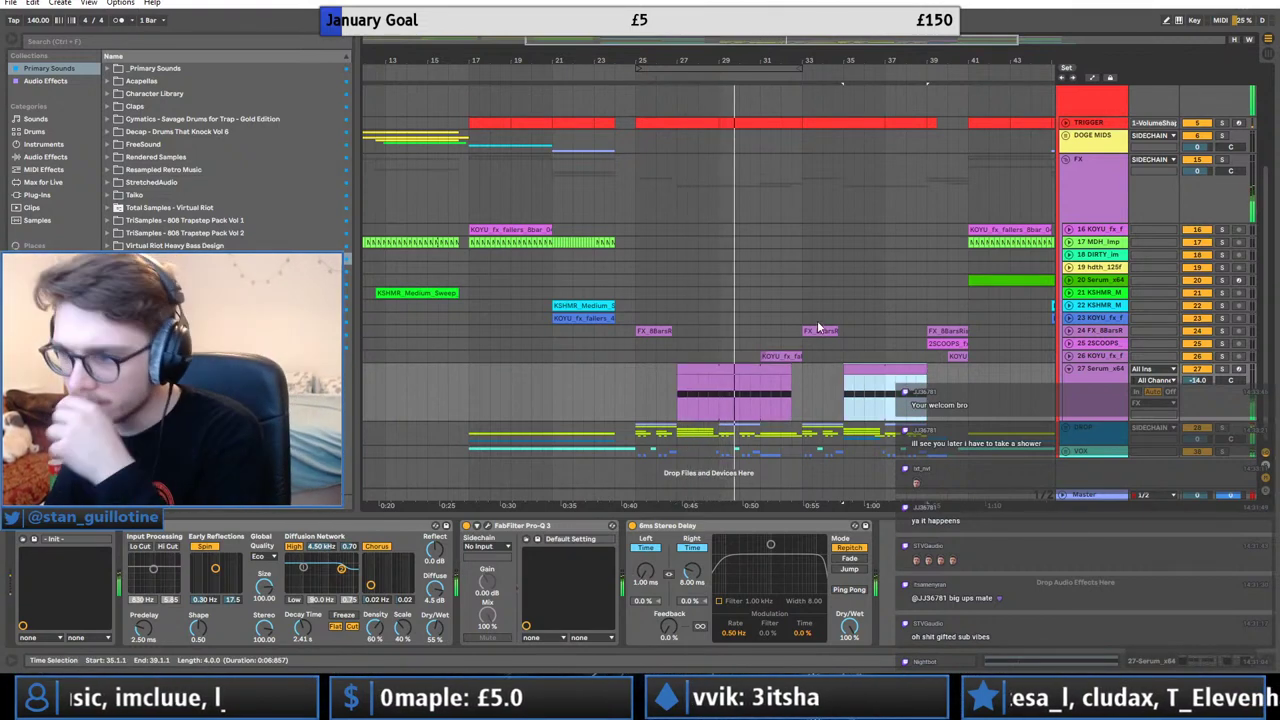
click(763, 390)
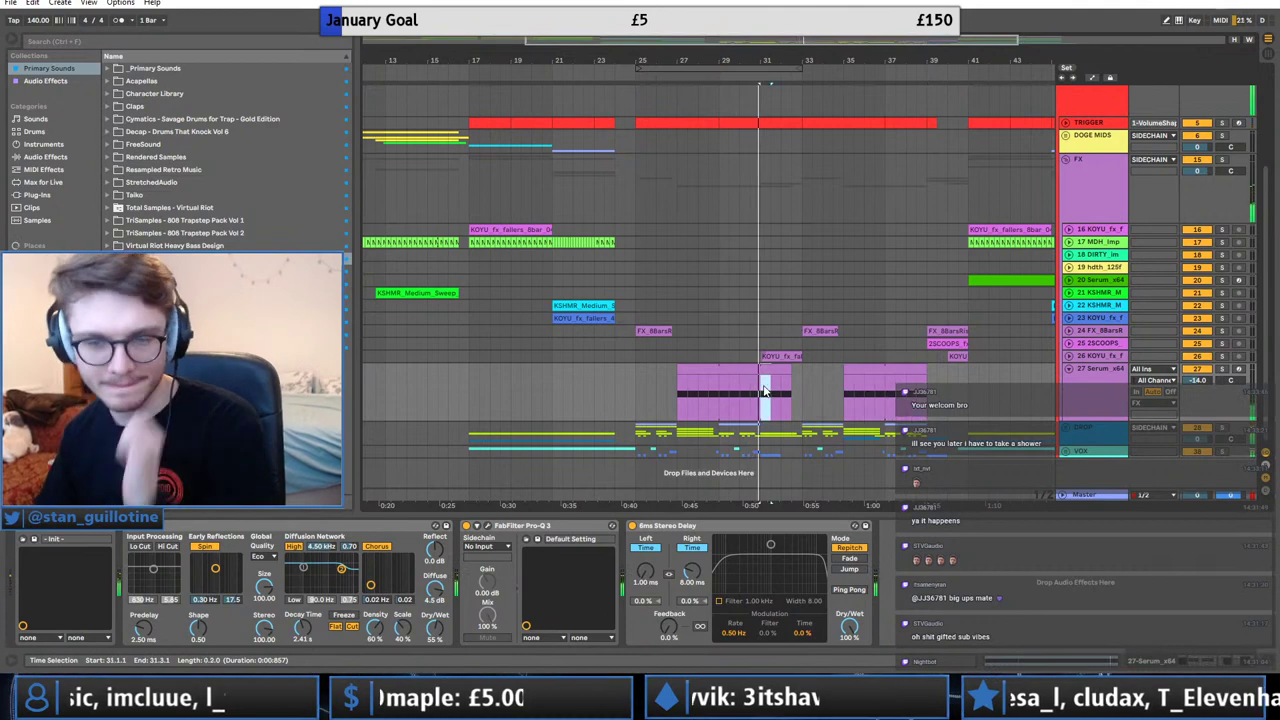
Insert a MIDI track below the Serum FX track and create an empty clip on it spanning bars 27 to 29.
right_click(1085, 384)
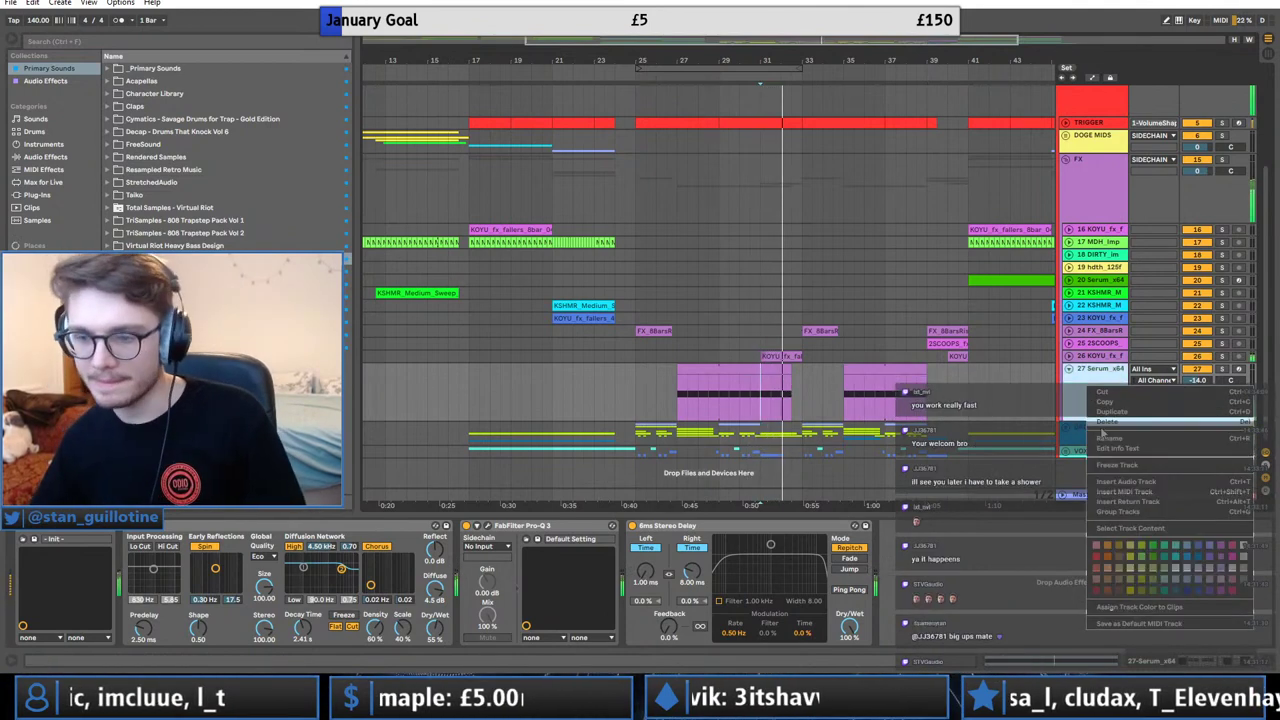
click(1124, 492)
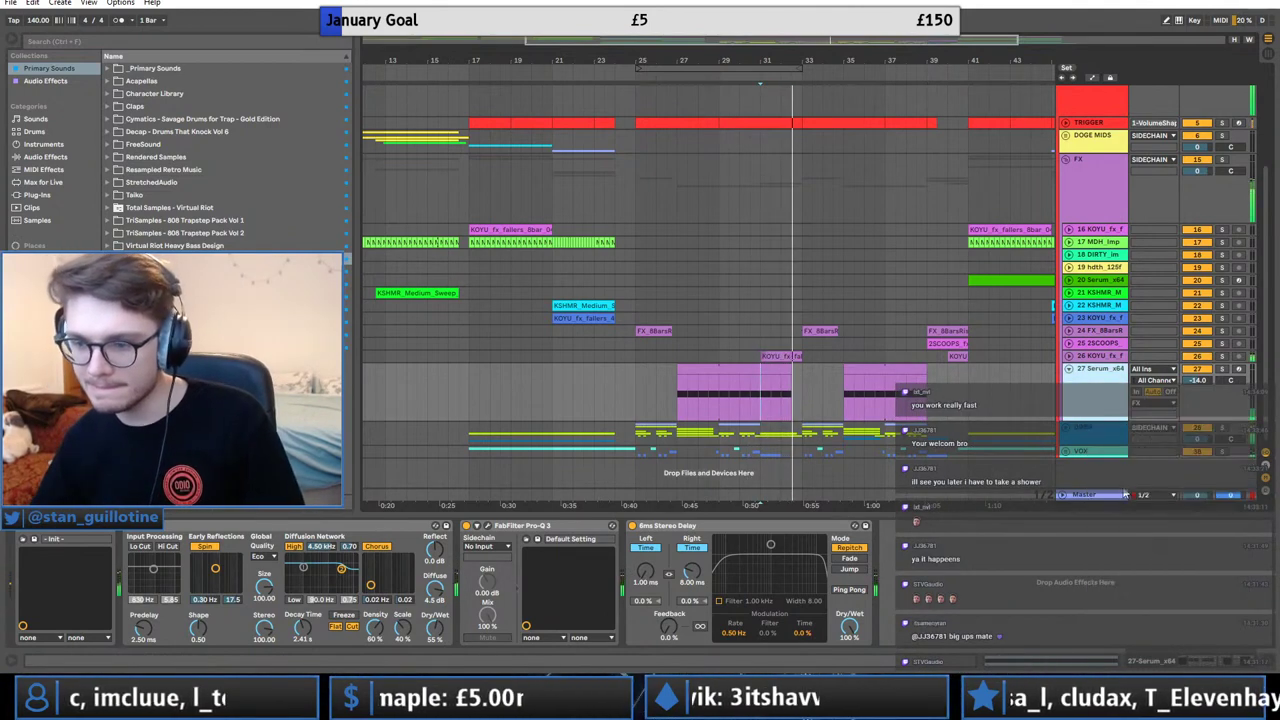
click(1071, 371)
drag(657, 400, 667, 400)
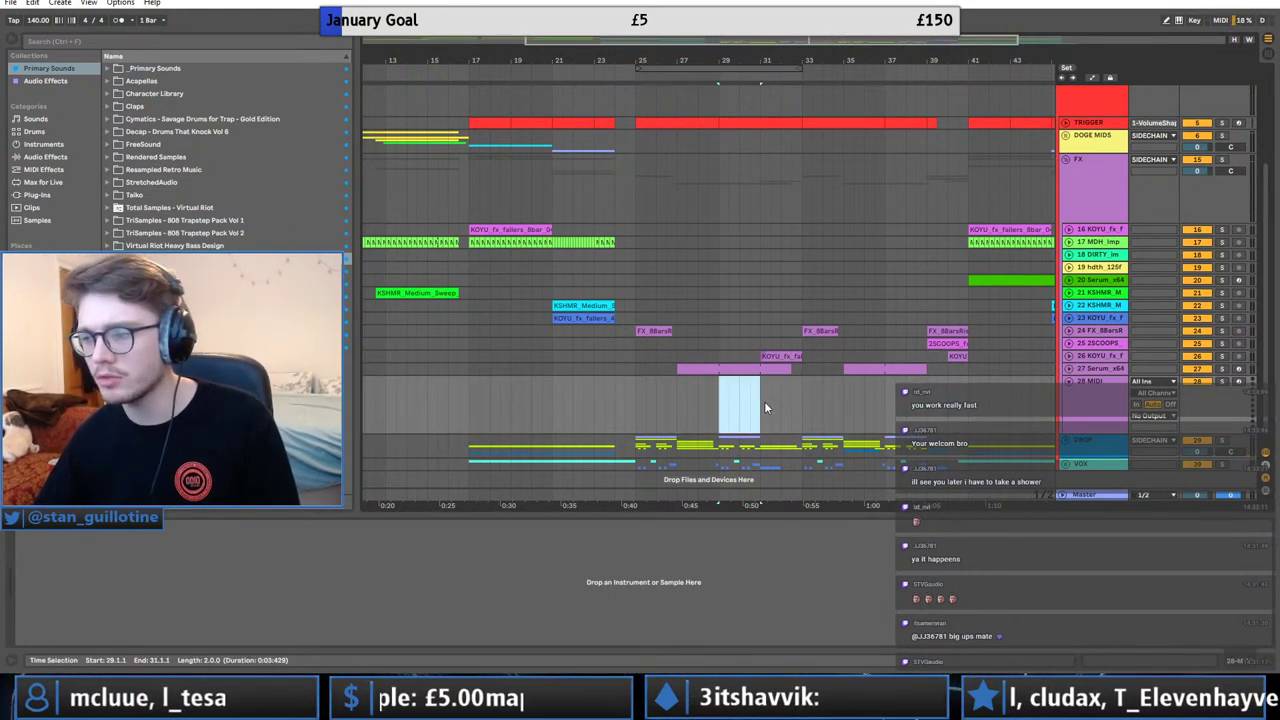
right_click(679, 406)
click(729, 516)
Switch to Splice, search the downloaded samples for "siren" and audition Police01_Tape1_PL.wav.
click(600, 708)
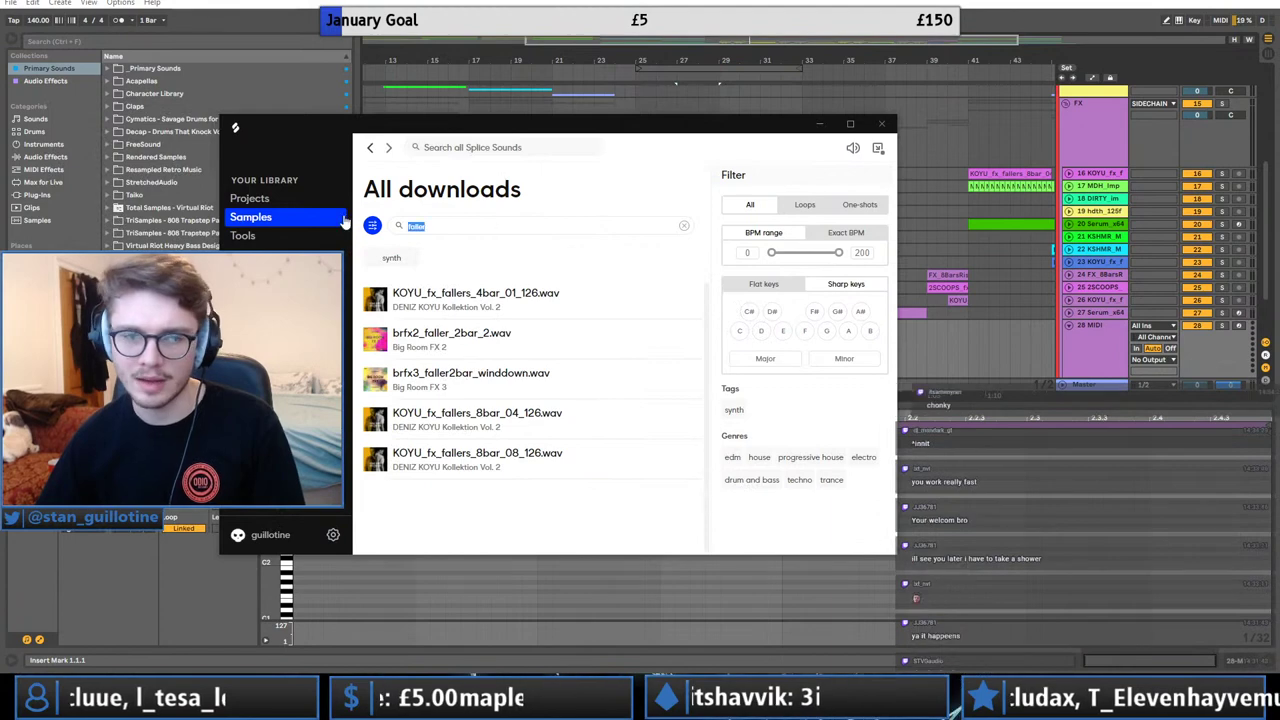
text(siren)
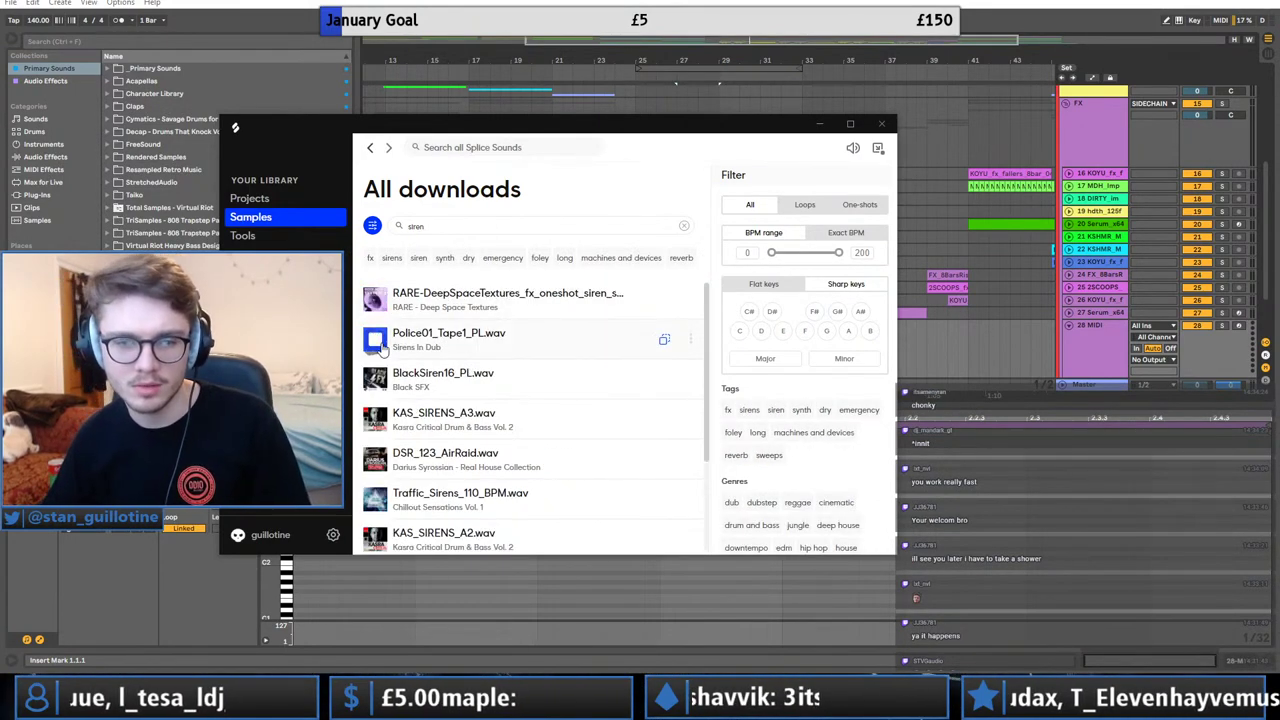
drag(426, 134, 450, 140)
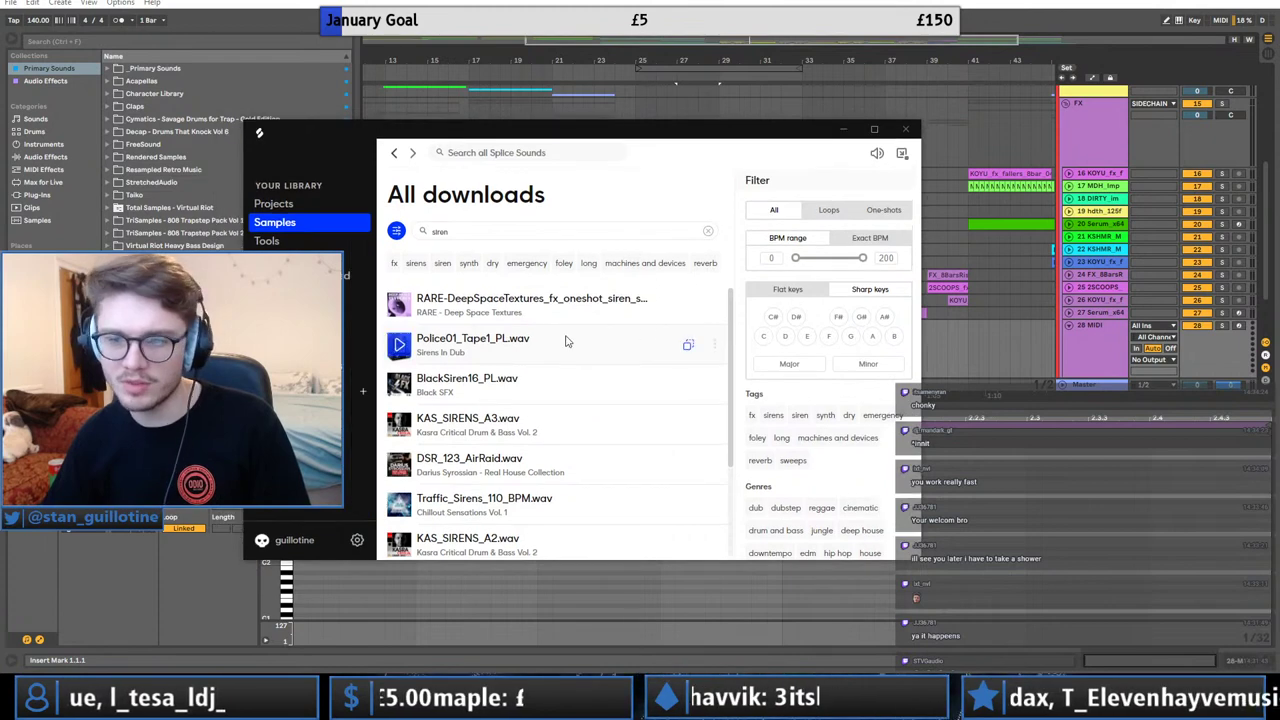
click(44, 144)
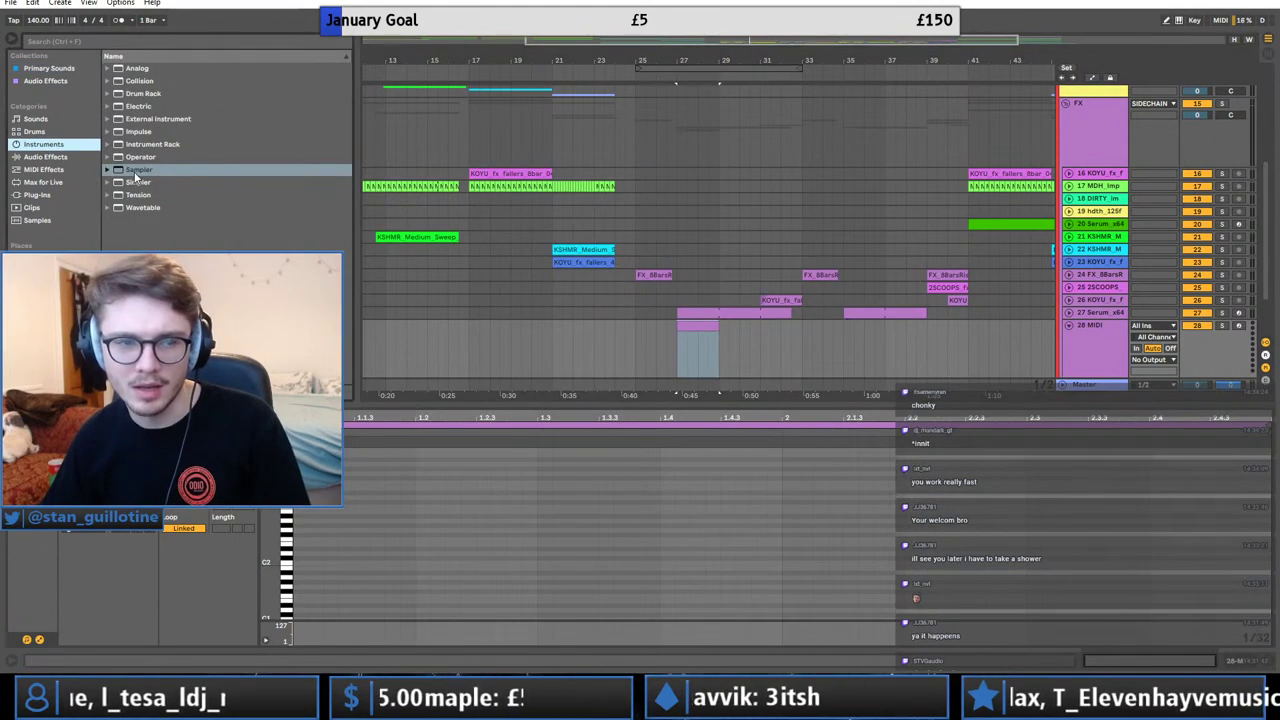
click(137, 172)
Insert an audio track at the end of the FX group and place Splice's Police01_Tape1_PL.wav on it at bar 27.
right_click(1083, 351)
click(1135, 453)
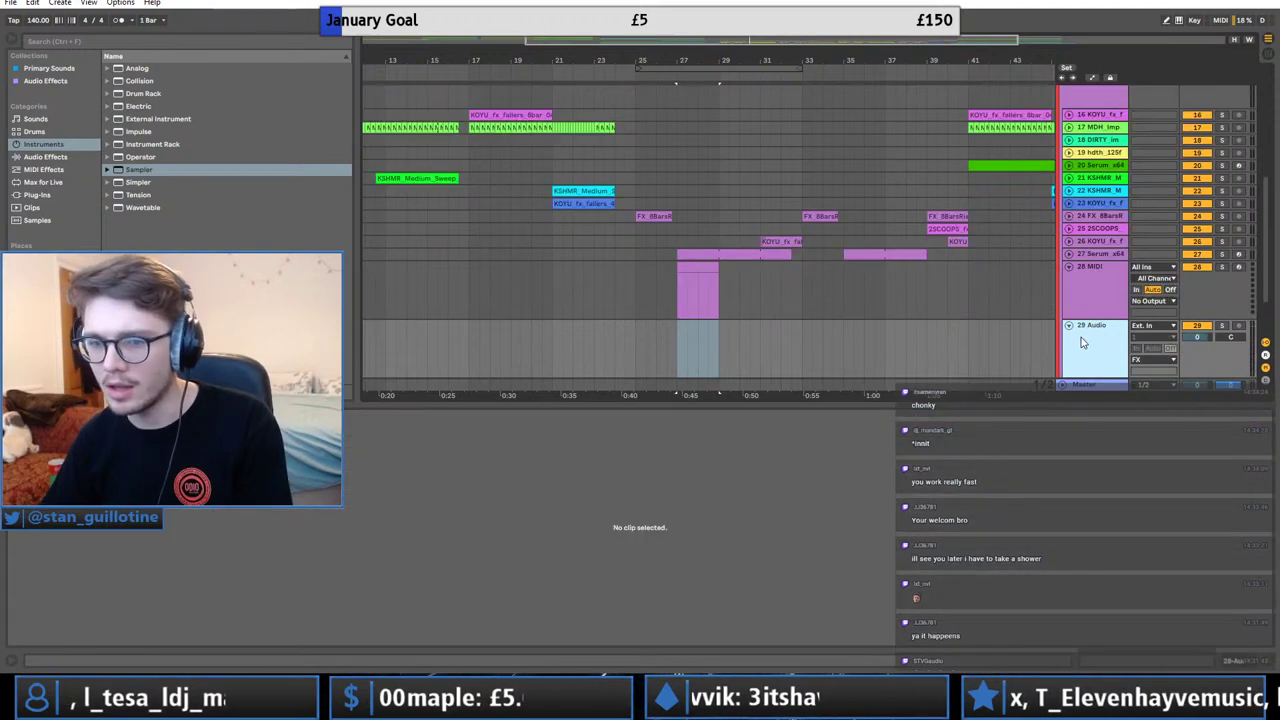
key(alt+Tab)
drag(555, 345, 697, 268)
Shorten the police siren to a half-bar clip, repeat it to fill bars 27 to 29 and delete the leftover audio.
drag(718, 36, 718, 46)
drag(757, 267, 793, 275)
key(ctrl+d)
key(ctrl+d)
scroll(871, 267, right, 10)
click(756, 264)
drag(482, 40, 735, 40)
click(696, 267)
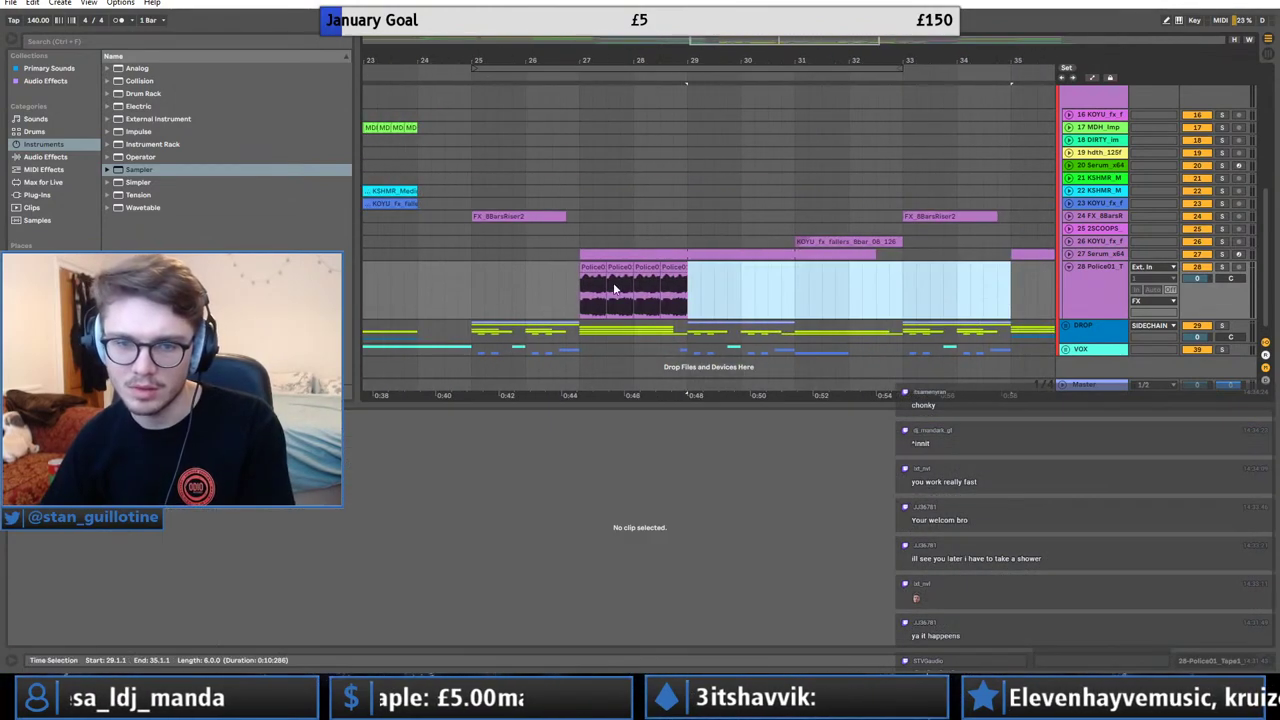
key(Delete)
Lower the siren track's volume, solo it, play the clips and show the track's device chain.
click(595, 267)
drag(1204, 288, 1204, 300)
click(1221, 267)
key(space)
double_click(1108, 294)
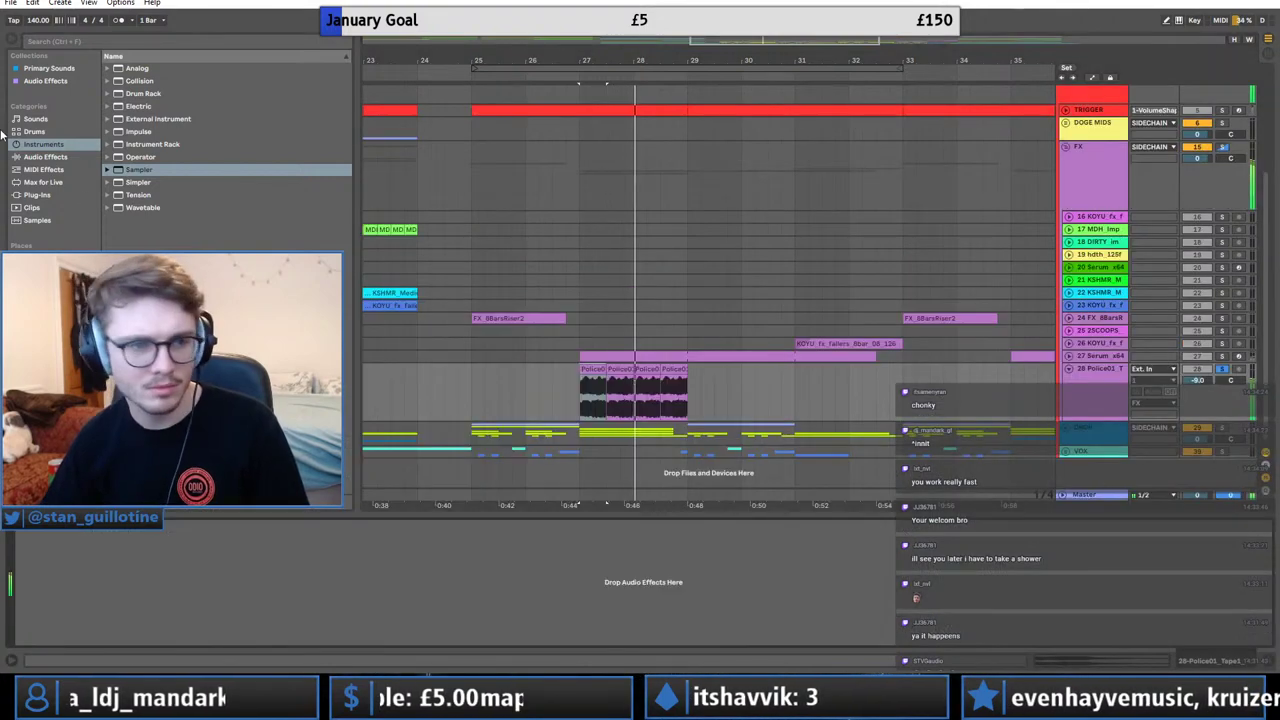
Tag Redux with the Orange collection colour and load FabFilter Pro-Q 3 onto the siren track.
click(37, 194)
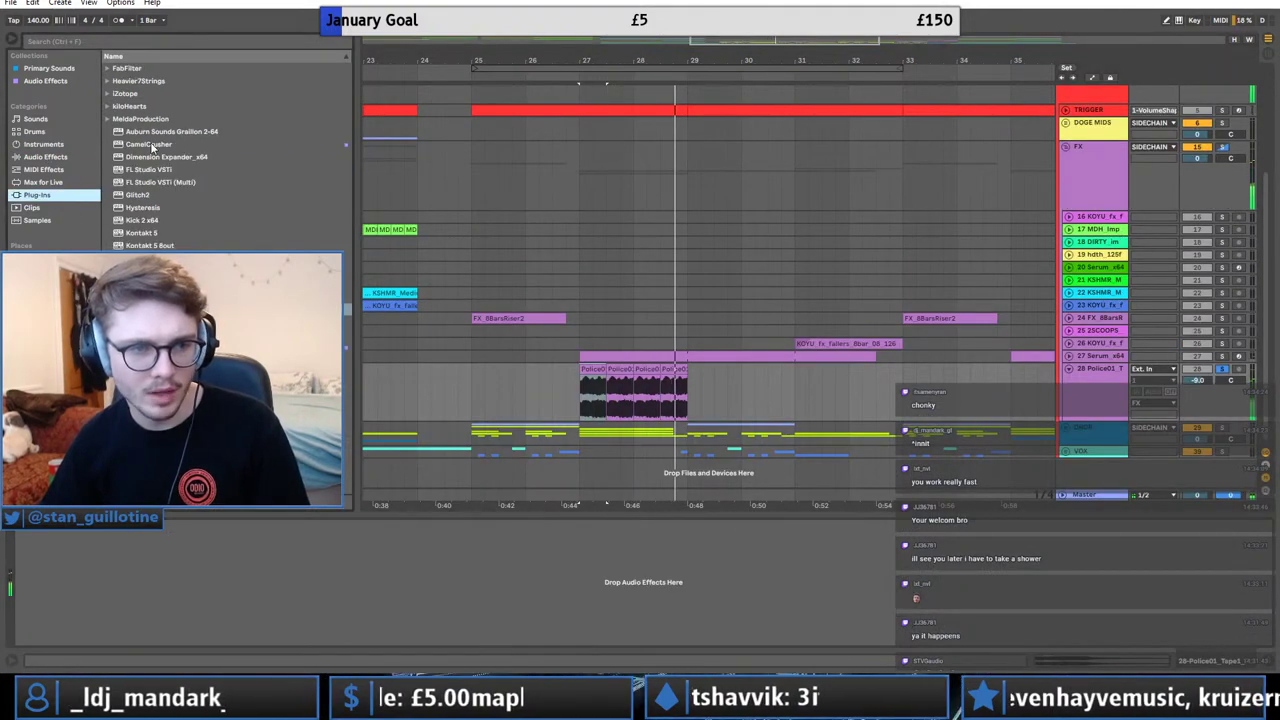
click(109, 93)
click(45, 81)
right_click(183, 236)
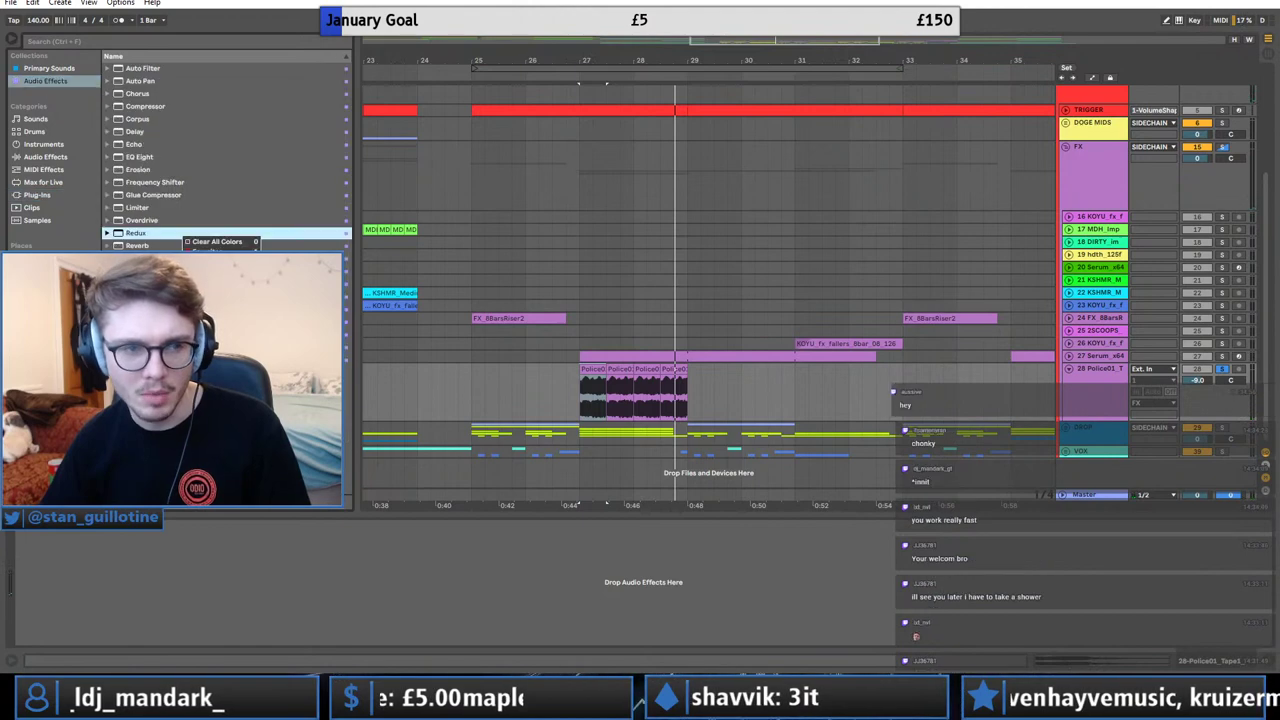
click(215, 262)
double_click(190, 334)
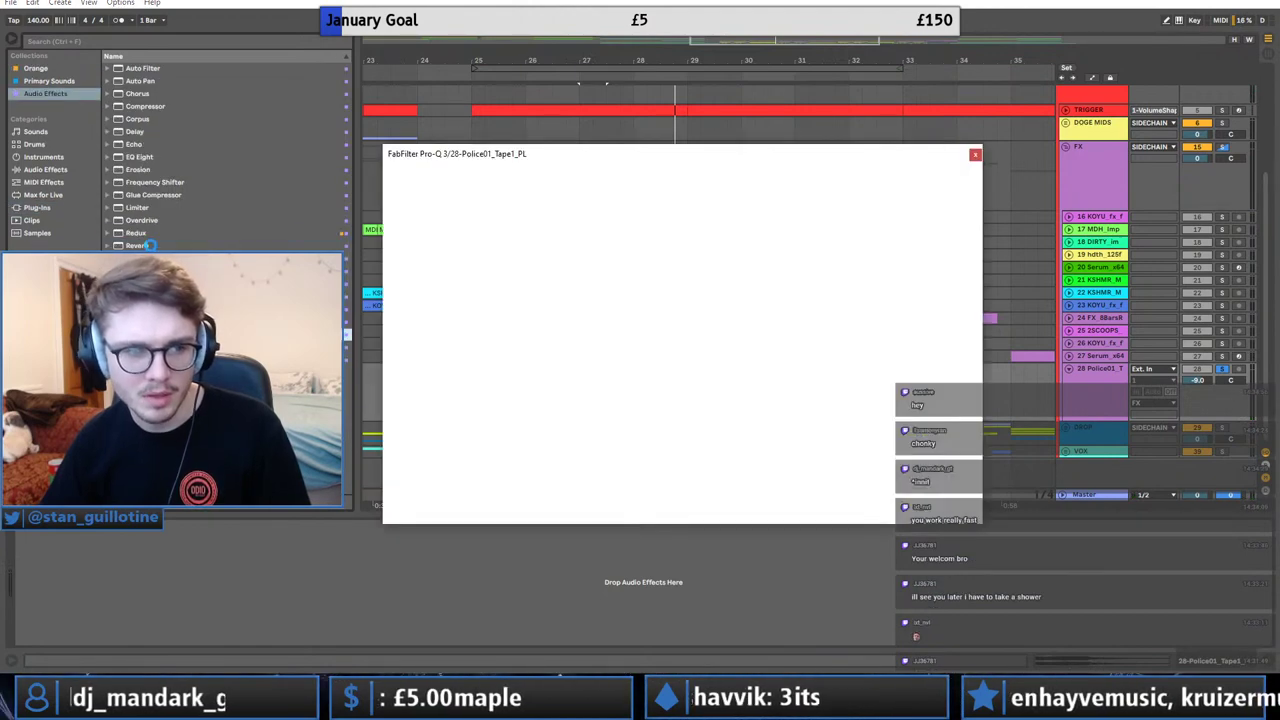
right_click(148, 236)
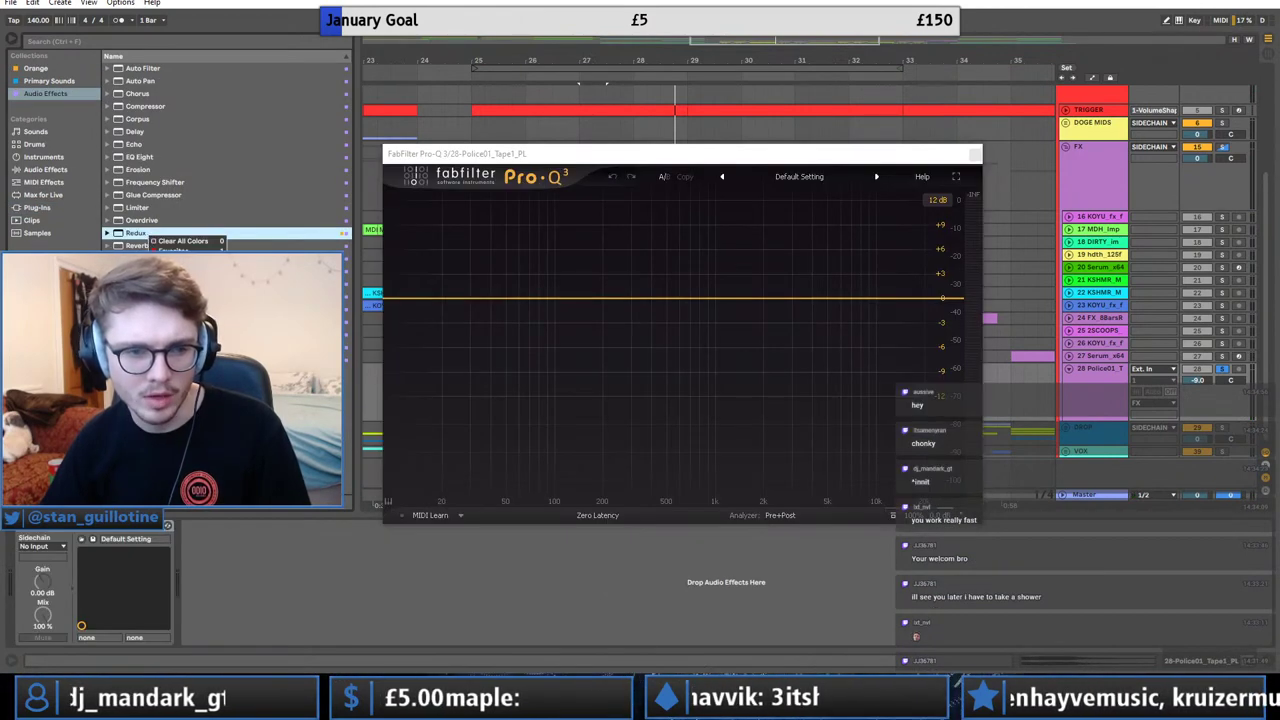
Add a low-cut band in Pro-Q 3 with a 36 dB/oct slope and move its cutoff above 266 Hz.
drag(410, 298, 622, 300)
click(624, 277)
click(628, 297)
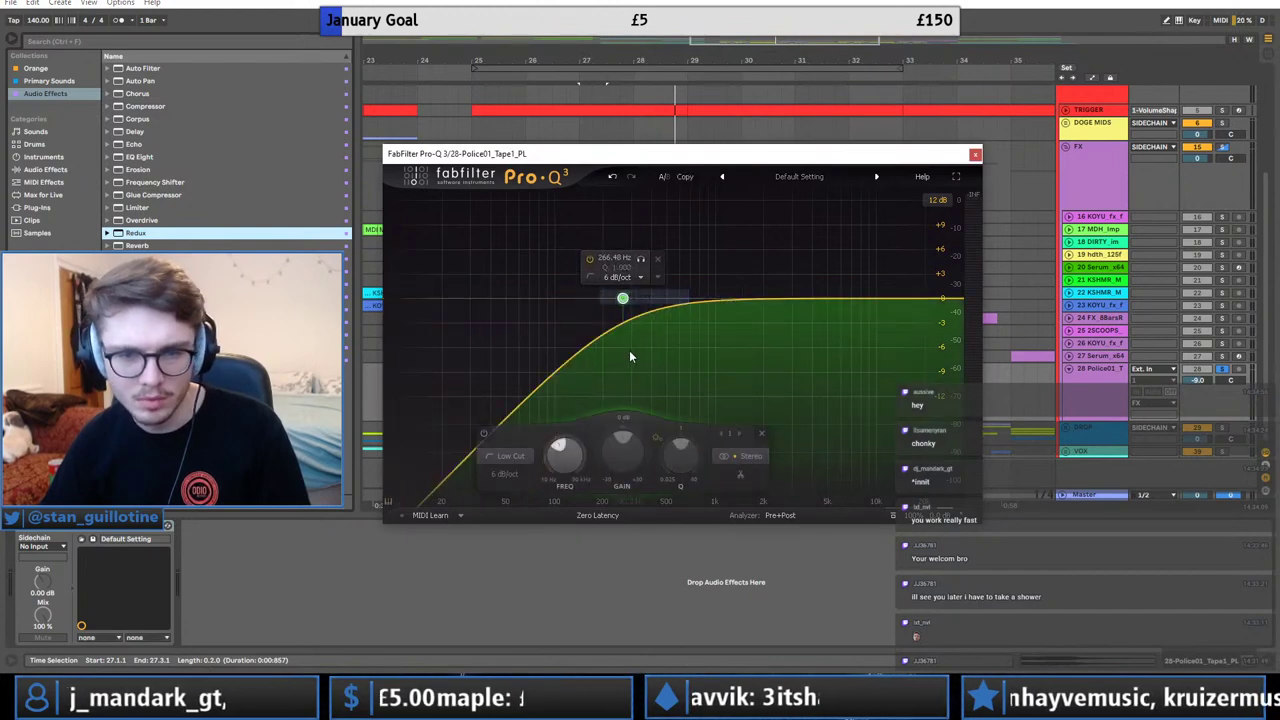
click(628, 278)
click(660, 368)
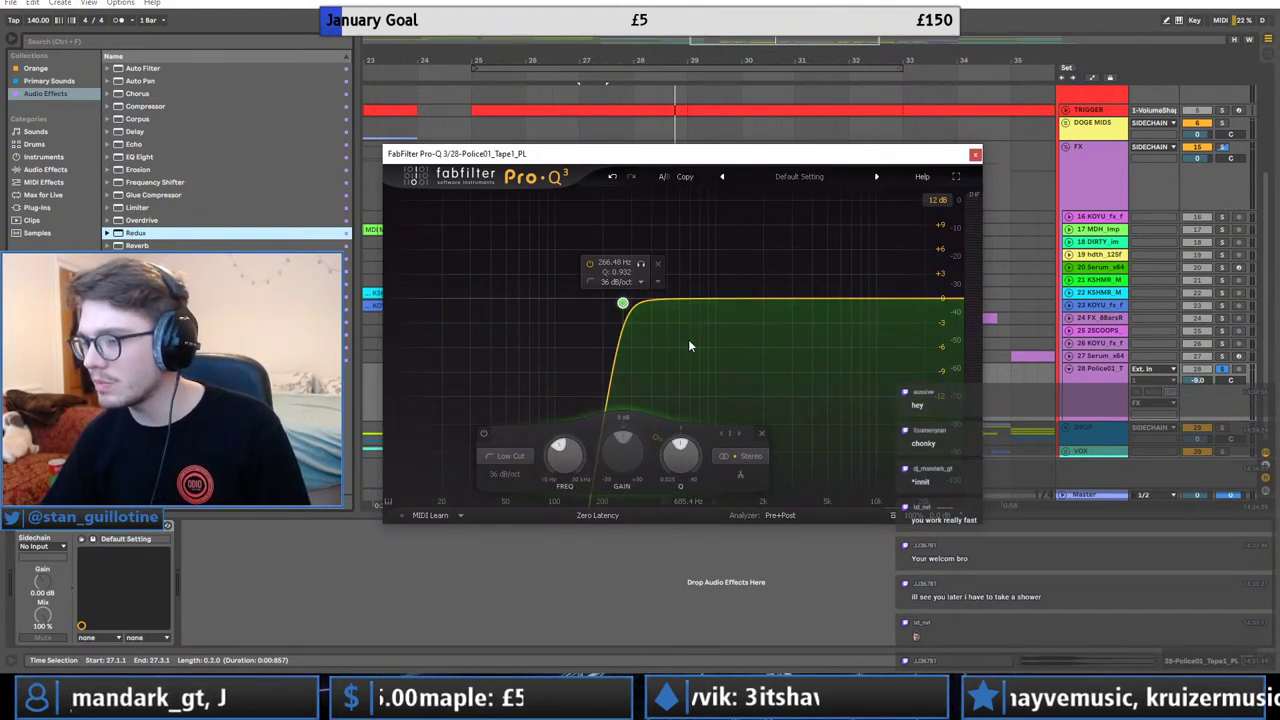
drag(622, 303, 664, 331)
Set the siren track volume to -10.9 dB while playing it and close Pro-Q 3.
drag(1199, 380, 1199, 385)
key(space)
click(975, 154)
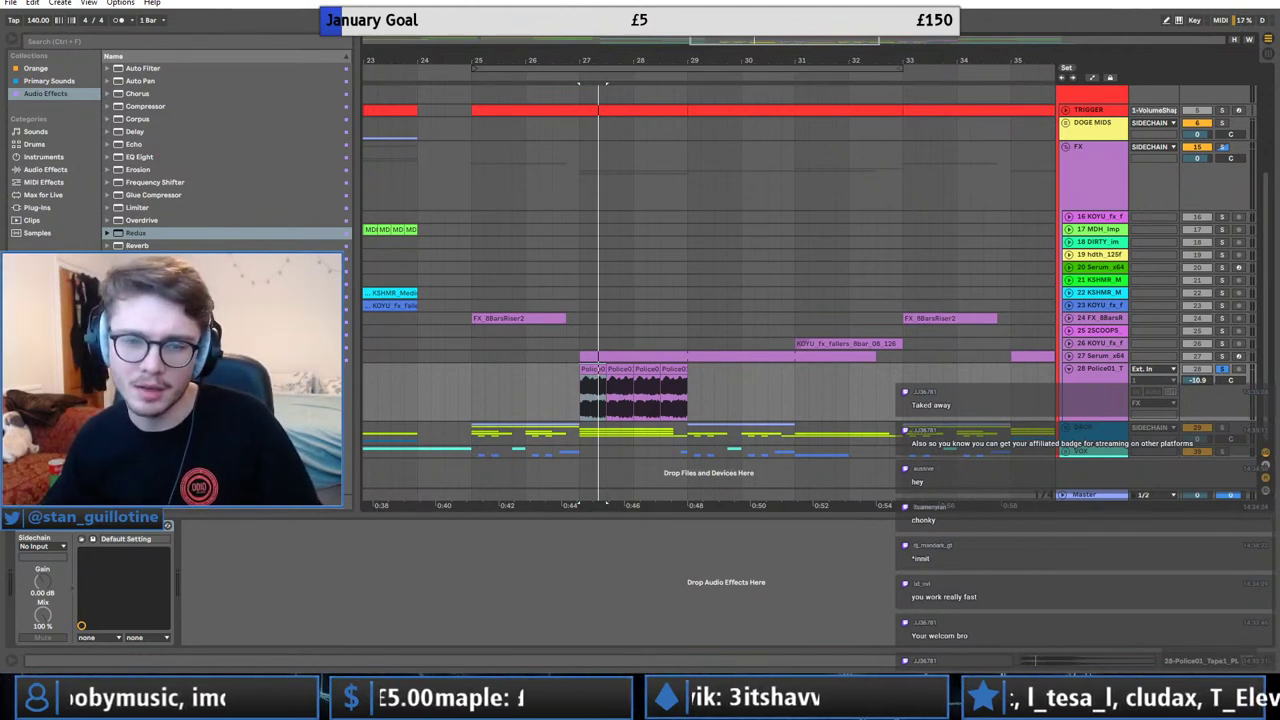
Load a Reverb after Pro-Q 3 on the siren track, set its decay time to 778 ms and enable its input low cut.
click(147, 245)
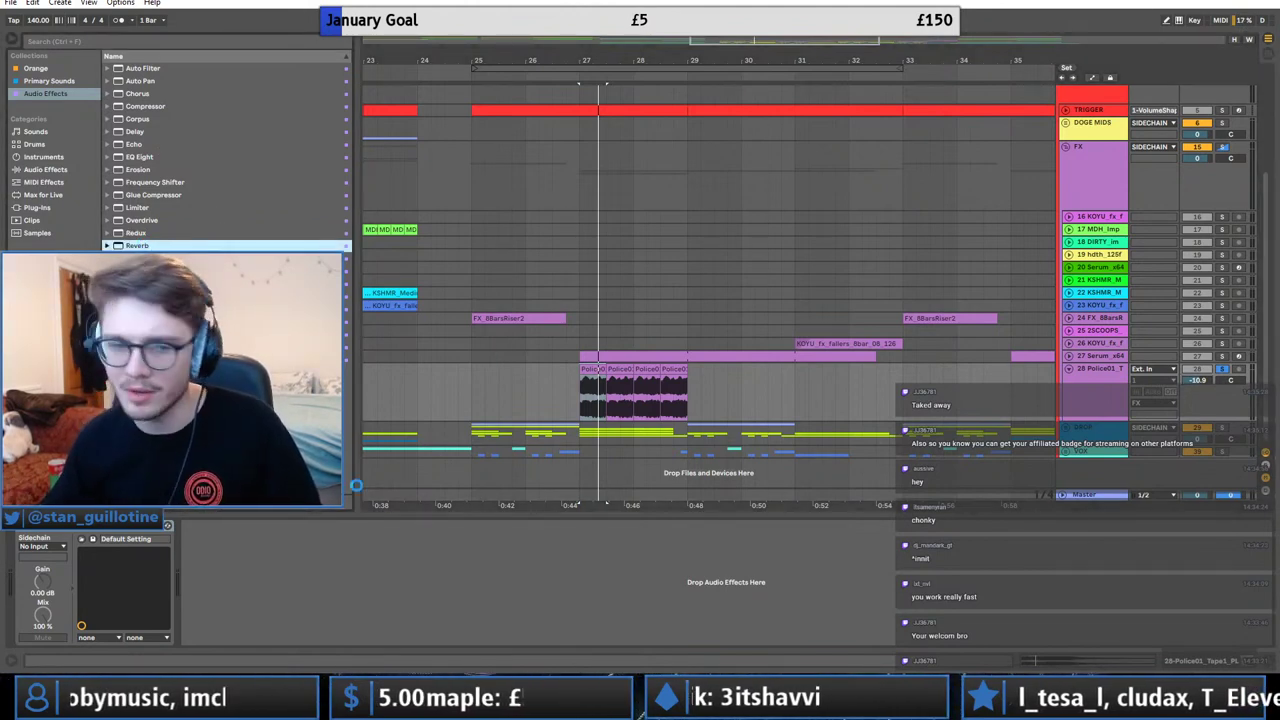
double_click(147, 245)
drag(354, 630, 354, 640)
click(203, 547)
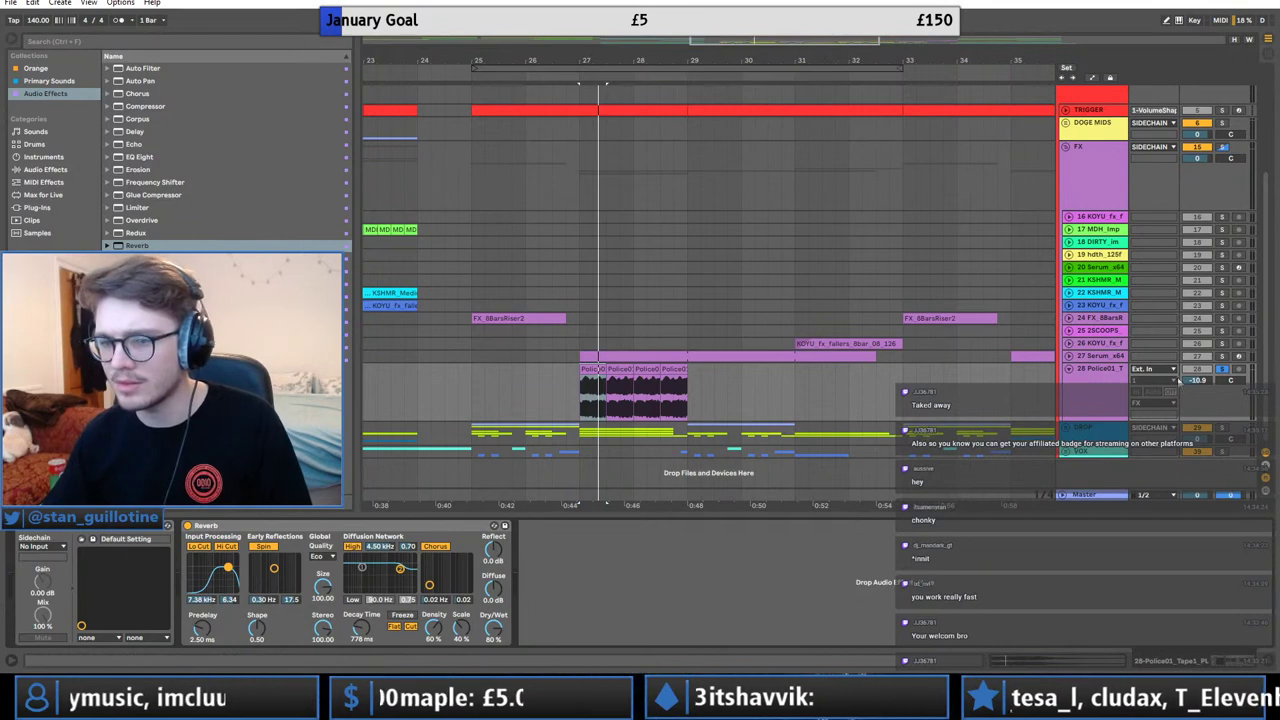
Trim the end of the last siren clip before bar 29 and play the siren from bar 27.
click(1123, 379)
drag(580, 398, 676, 389)
key(Delete)
click(596, 371)
key(space)
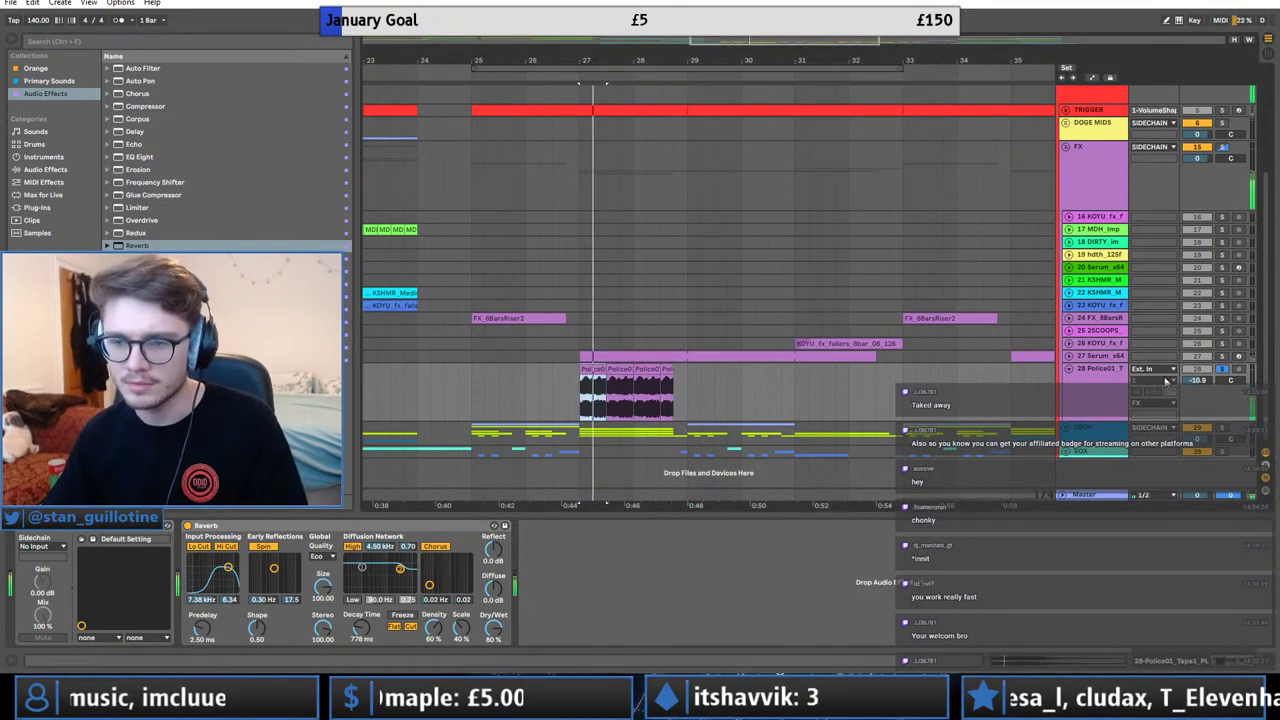
key(space)
Unsolo the siren track and set its volume to -17.5 dB while playing the drop.
click(1222, 369)
drag(1198, 380, 1198, 405)
key(space)
key(space)
key(space)
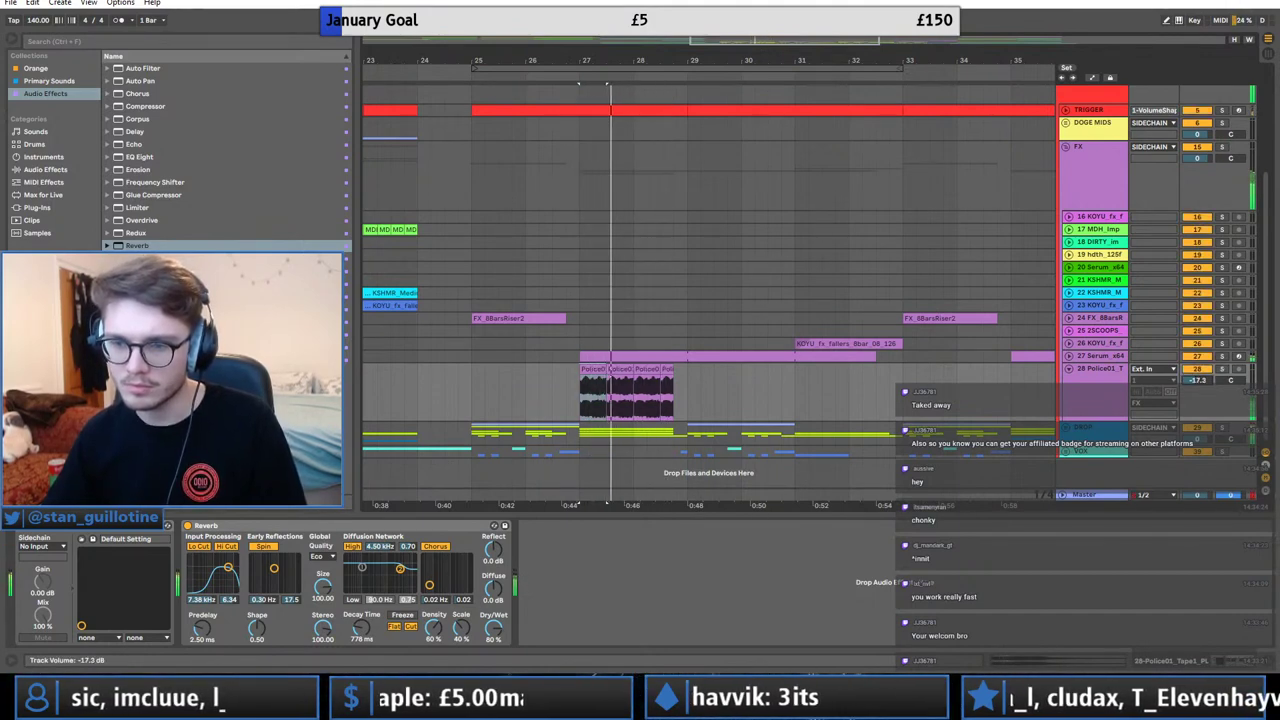
Restore the last siren clip to its full half bar and copy the bar 27 to 29 clips to bar 31.
drag(702, 385, 580, 385)
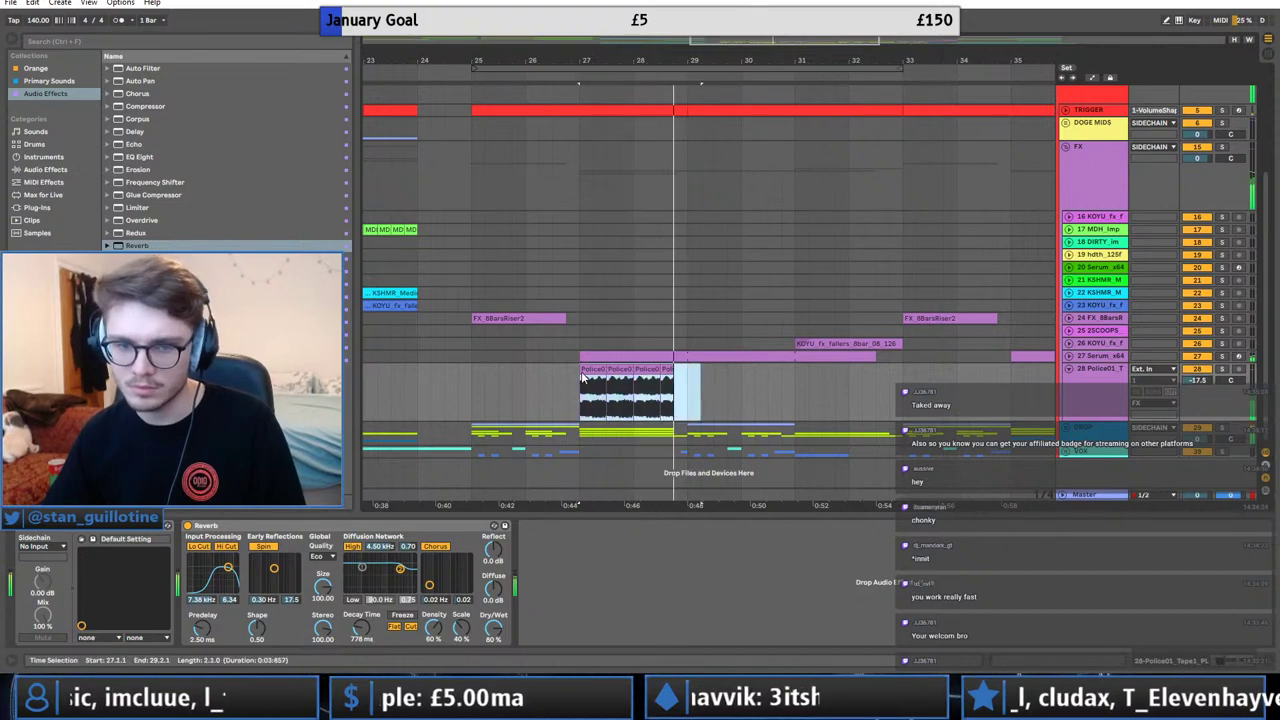
click(676, 372)
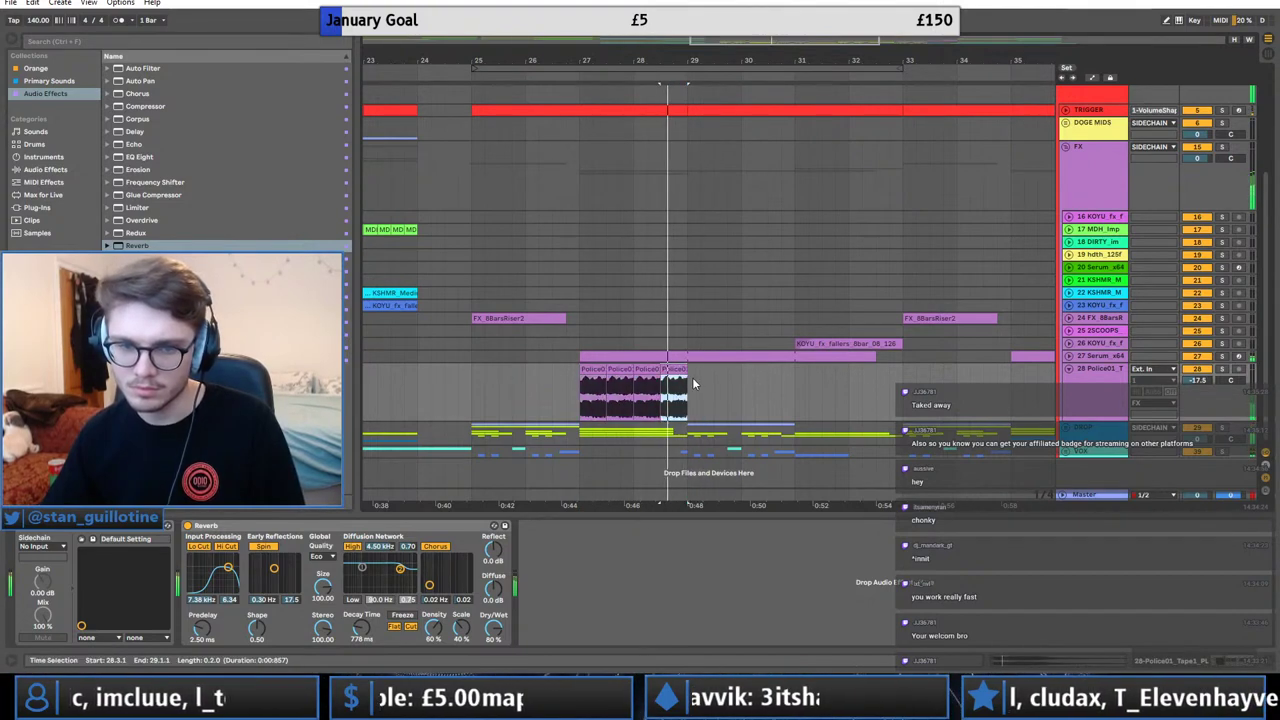
drag(691, 382, 582, 384)
key(ctrl+c)
click(799, 379)
key(ctrl+v)
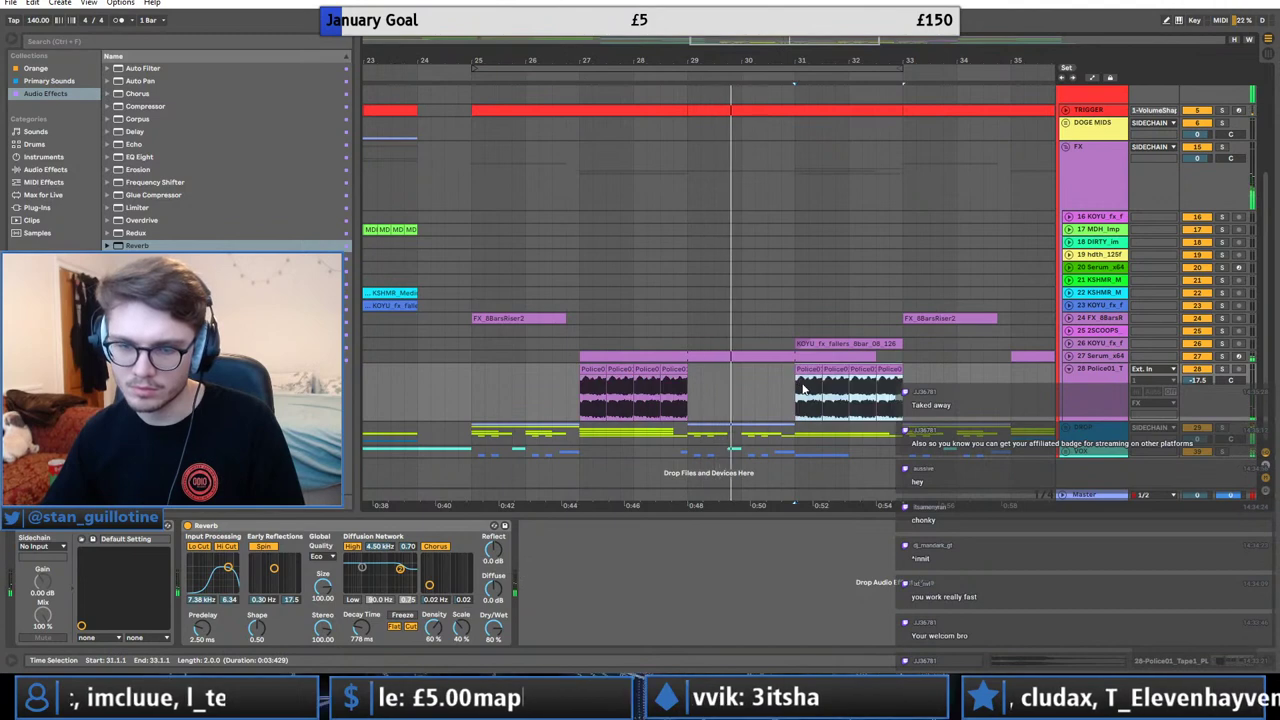
Cut the first bar 31 siren clip to one beat, duplicate it up to bar 33 and play the result.
double_click(803, 385)
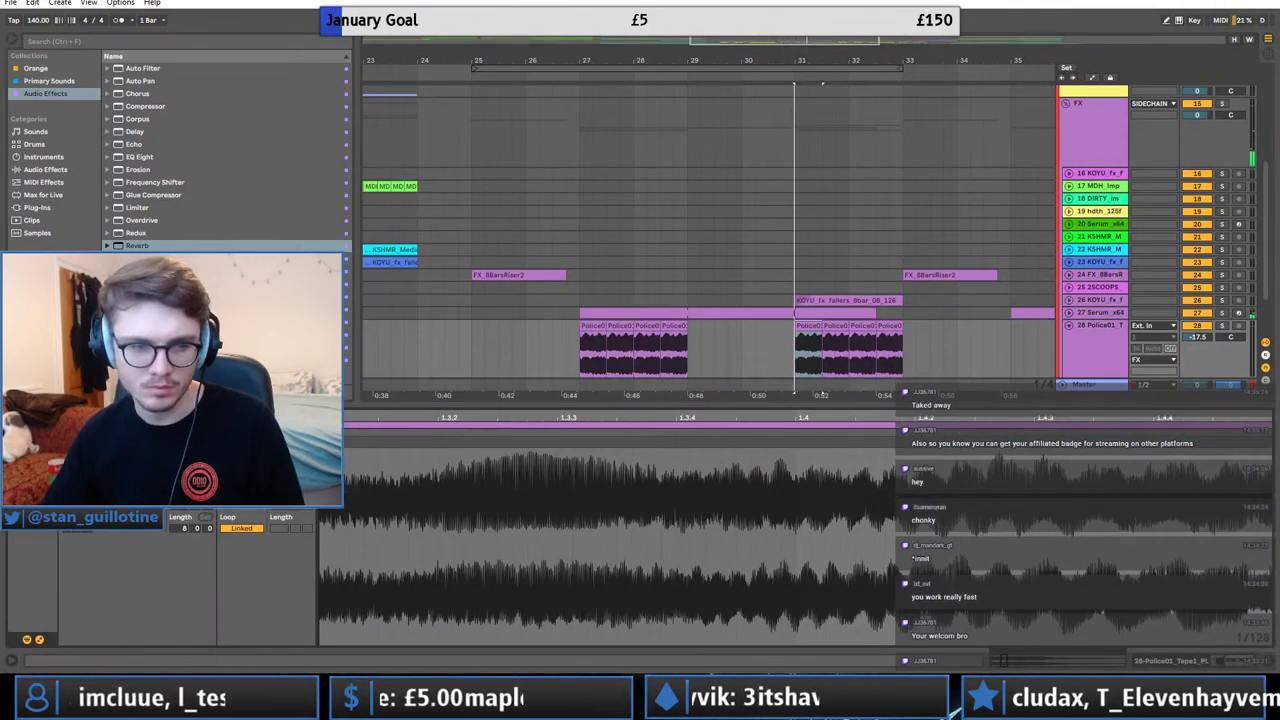
click(805, 342)
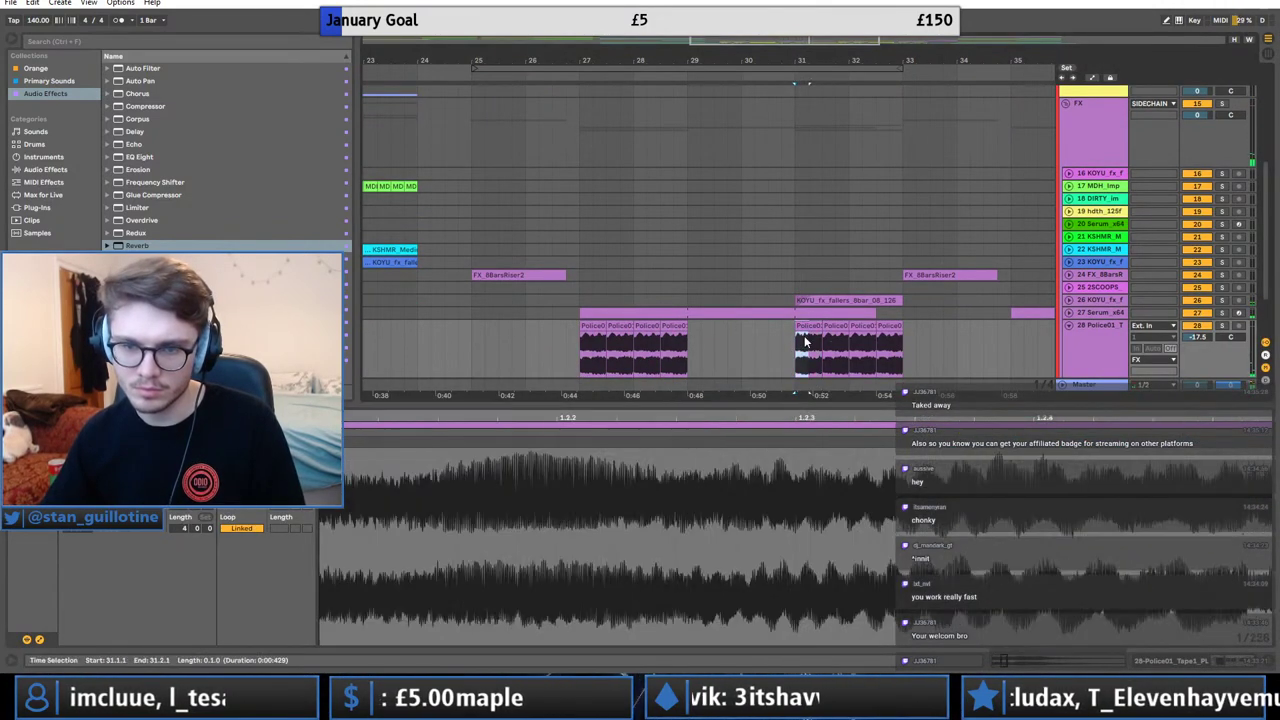
key(ctrl+d)
key(ctrl+d)
key(ctrl+d)
key(ctrl+d)
key(ctrl+d)
key(ctrl+d)
key(space)
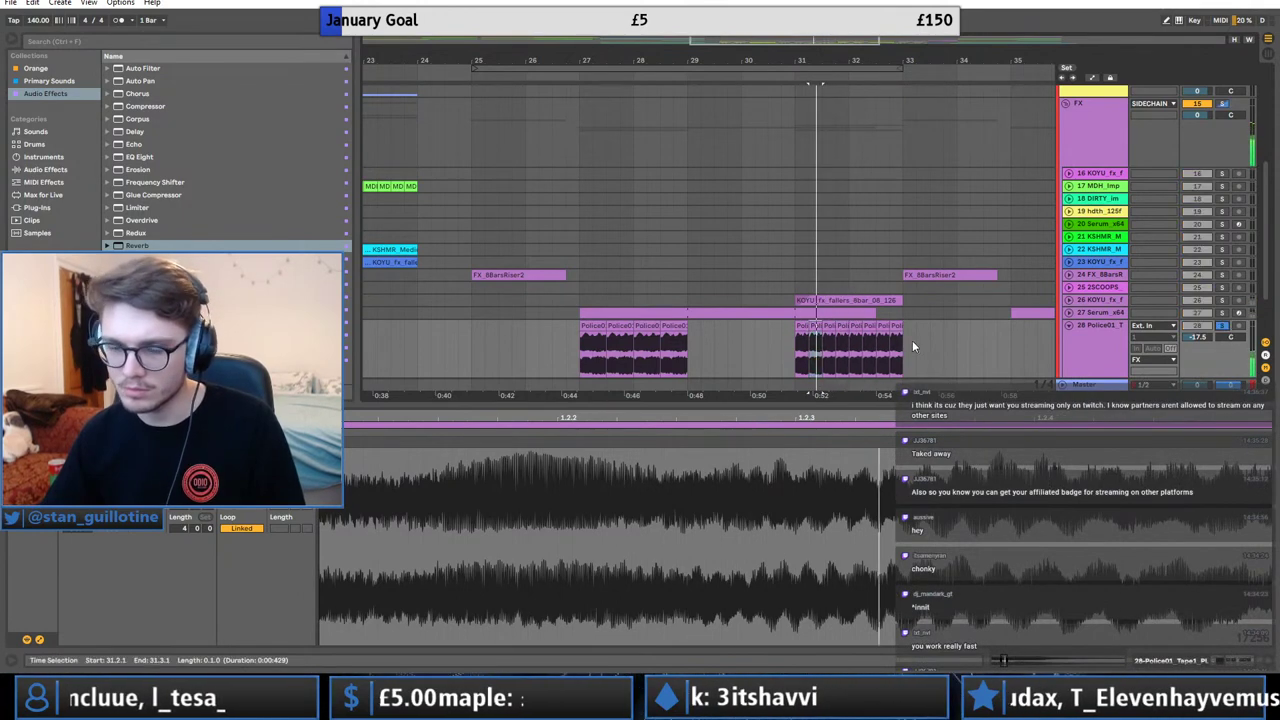
Replace the siren clips at bars 27 to 29 with a copy of the one-beat pattern from bars 31 to 33, and save the set.
click(904, 342)
drag(904, 347, 798, 345)
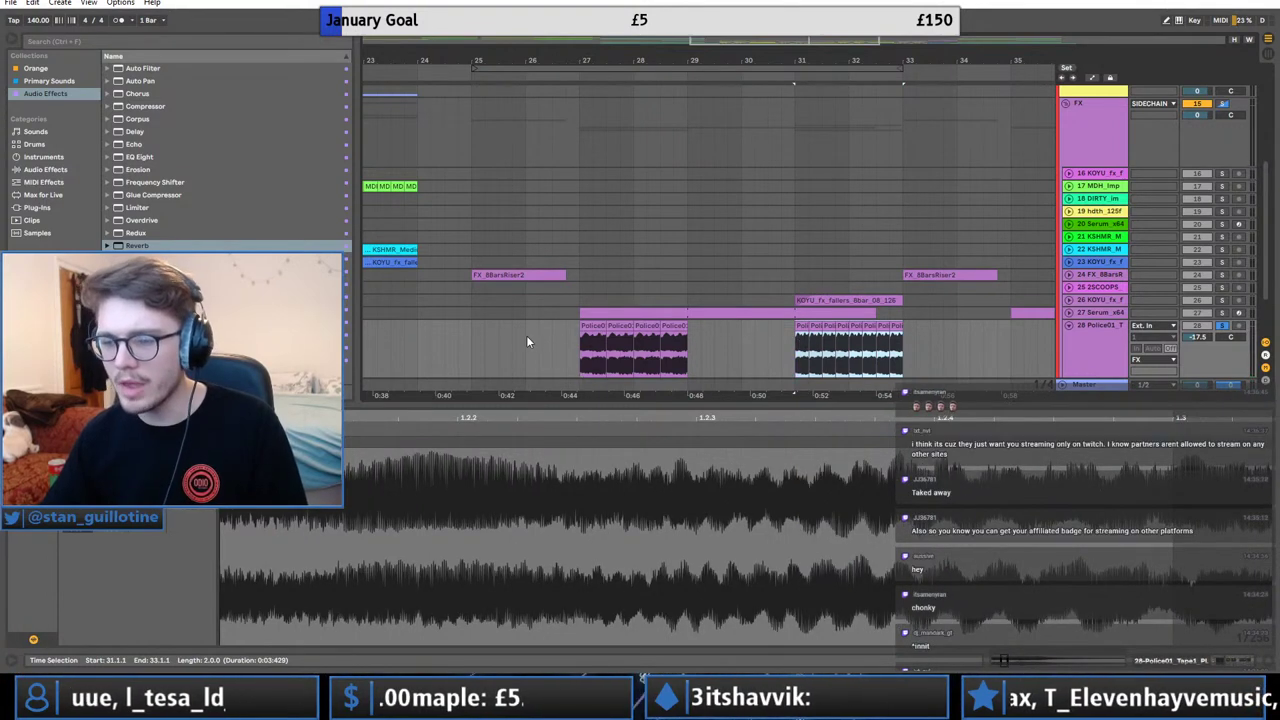
drag(687, 339, 581, 339)
key(Delete)
click(582, 337)
key(ctrl+v)
click(589, 349)
key(ctrl+s)
Add the 6ms Stereo Delay from the Primary Sounds collection between Pro-Q 3 and the Reverb on the siren track.
double_click(1089, 329)
click(589, 387)
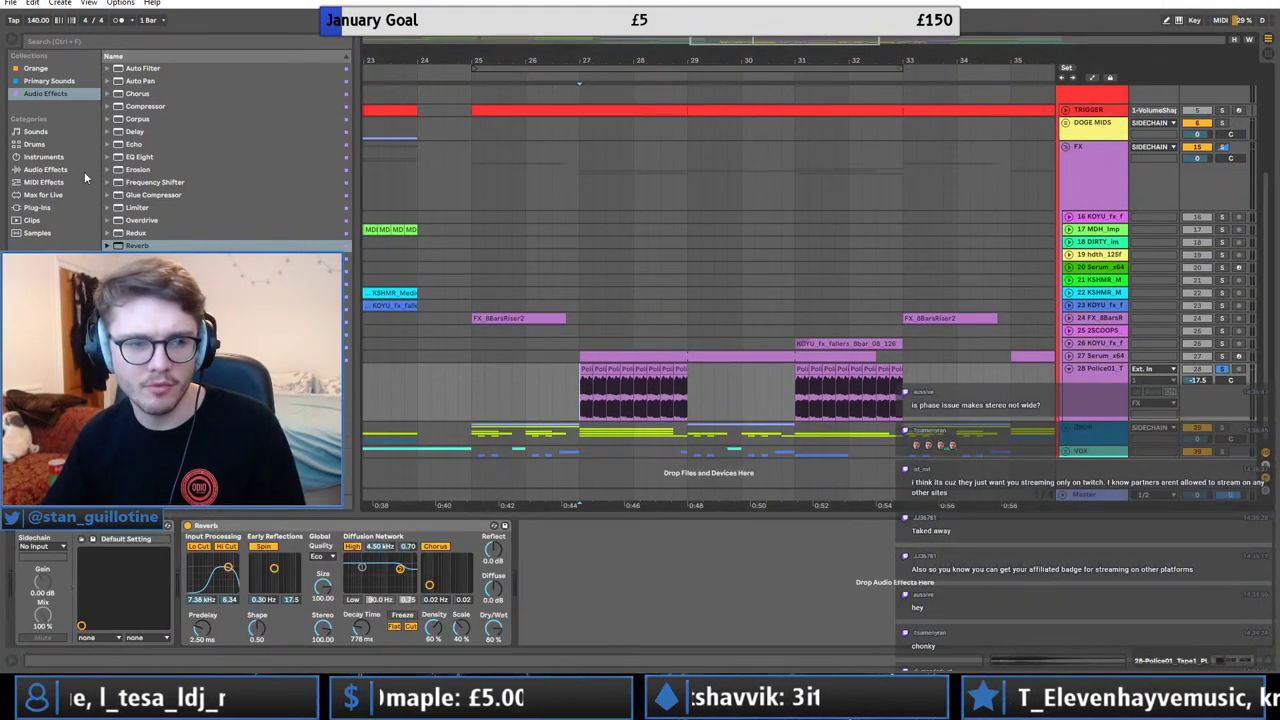
click(48, 80)
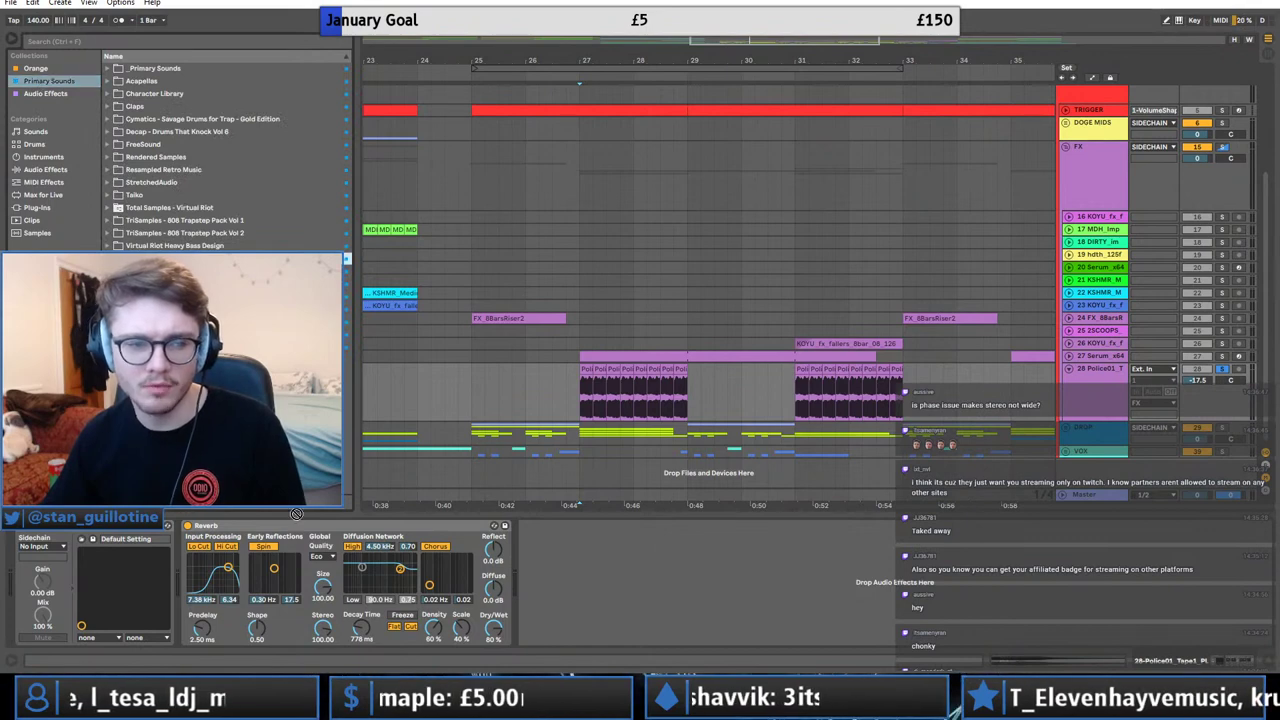
drag(170, 258, 285, 536)
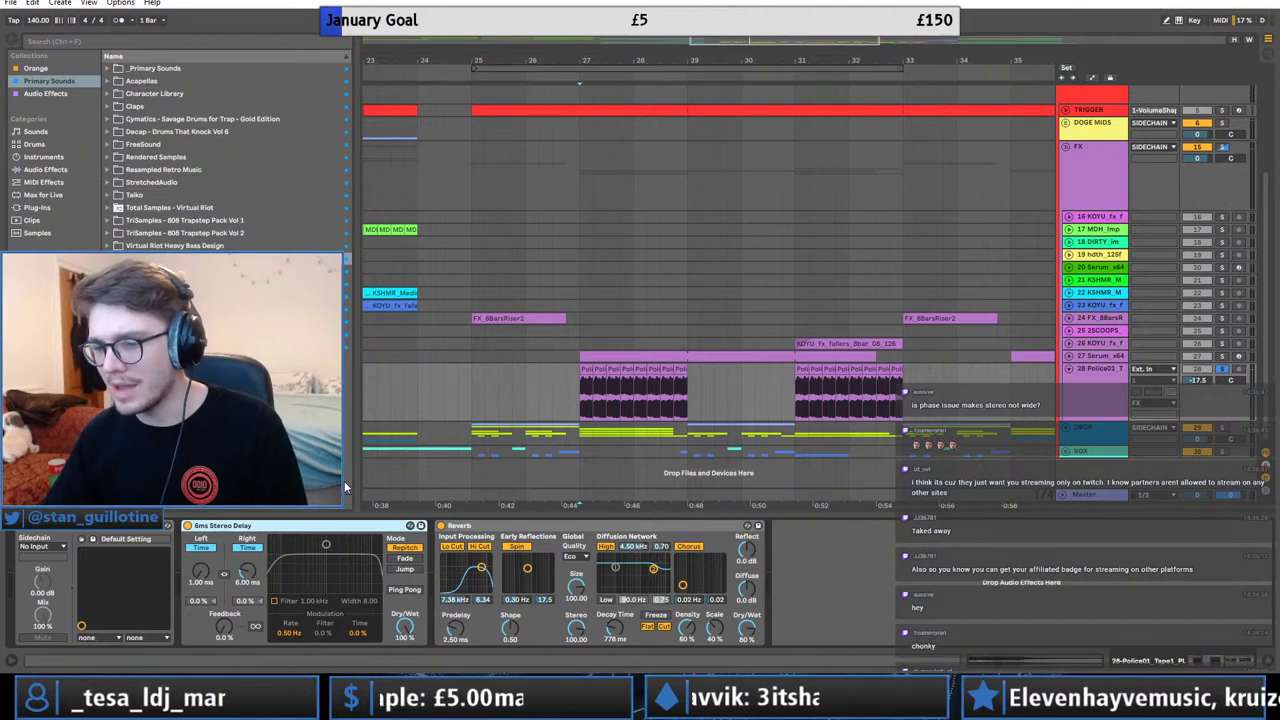
Raise the right delay time of the siren's 6ms Stereo Delay to 37.1 ms while auditioning the soloed siren.
drag(247, 571, 247, 563)
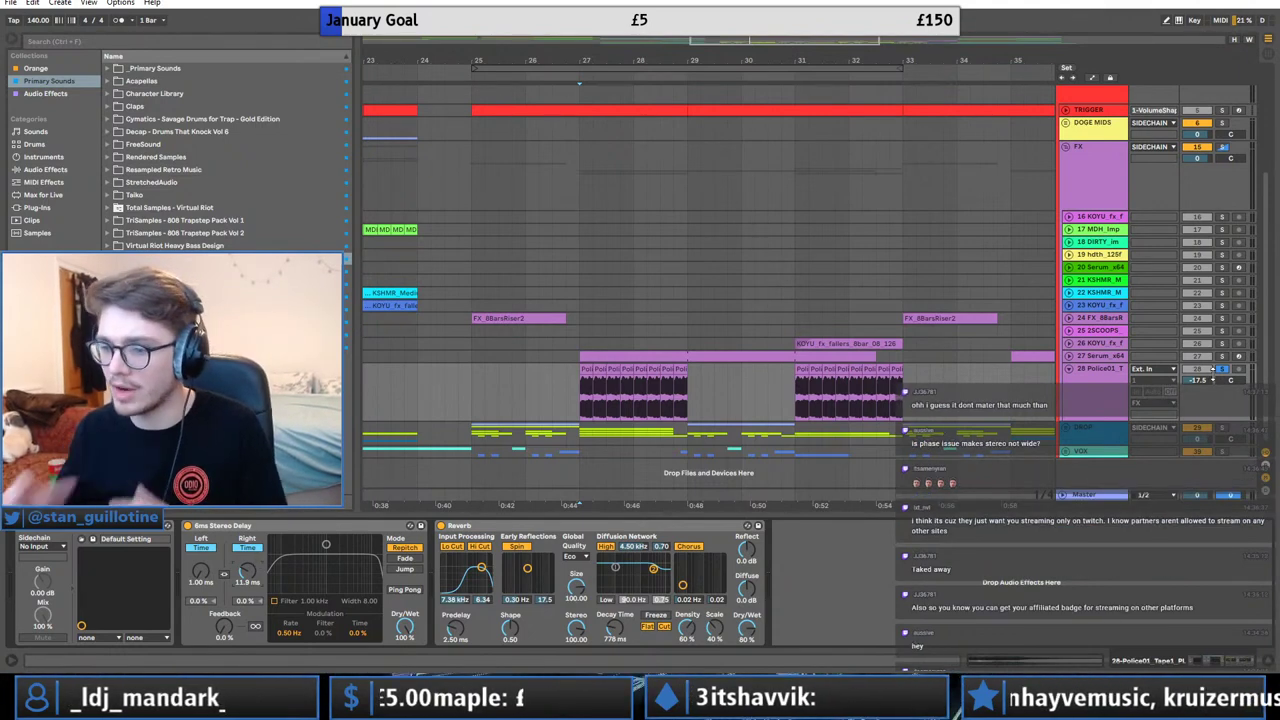
key(space)
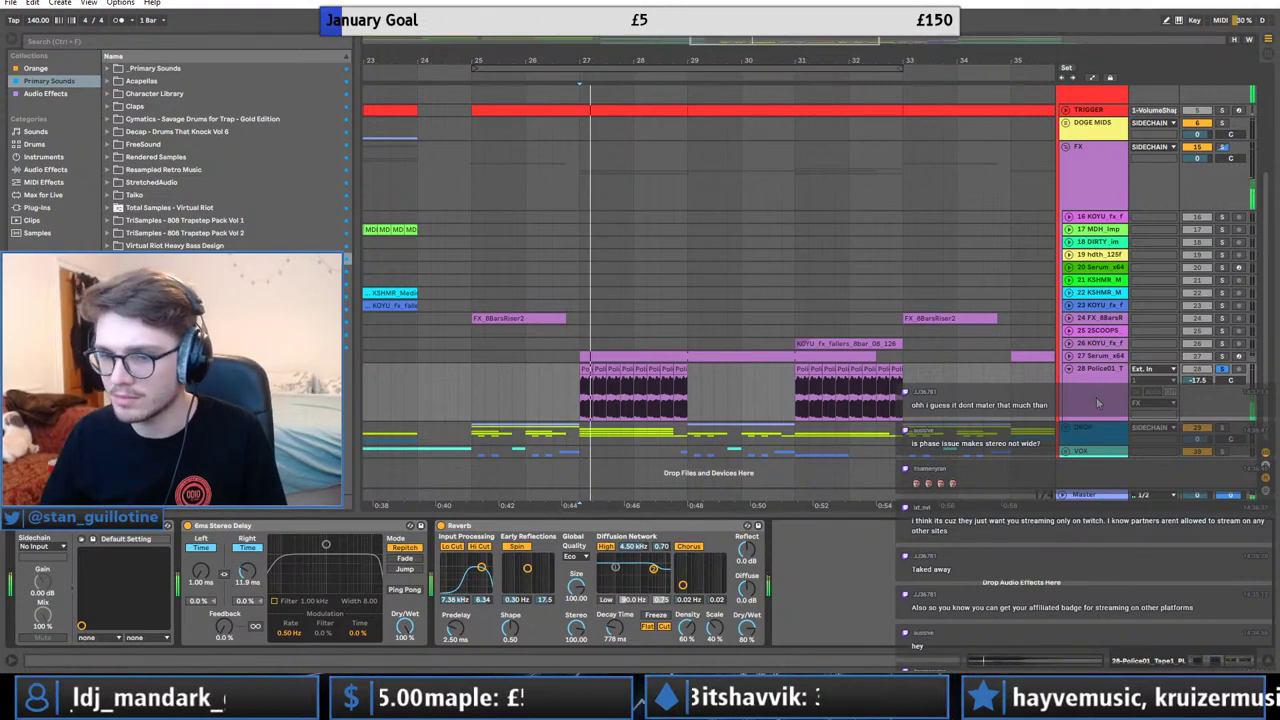
key(space)
key(space)
mouse_move(248, 572)
mouse_down()
mouse_move(248, 545)
mouse_move(247, 588)
mouse_move(247, 565)
mouse_up()
key(space)
key(space)
key(space)
key(space)
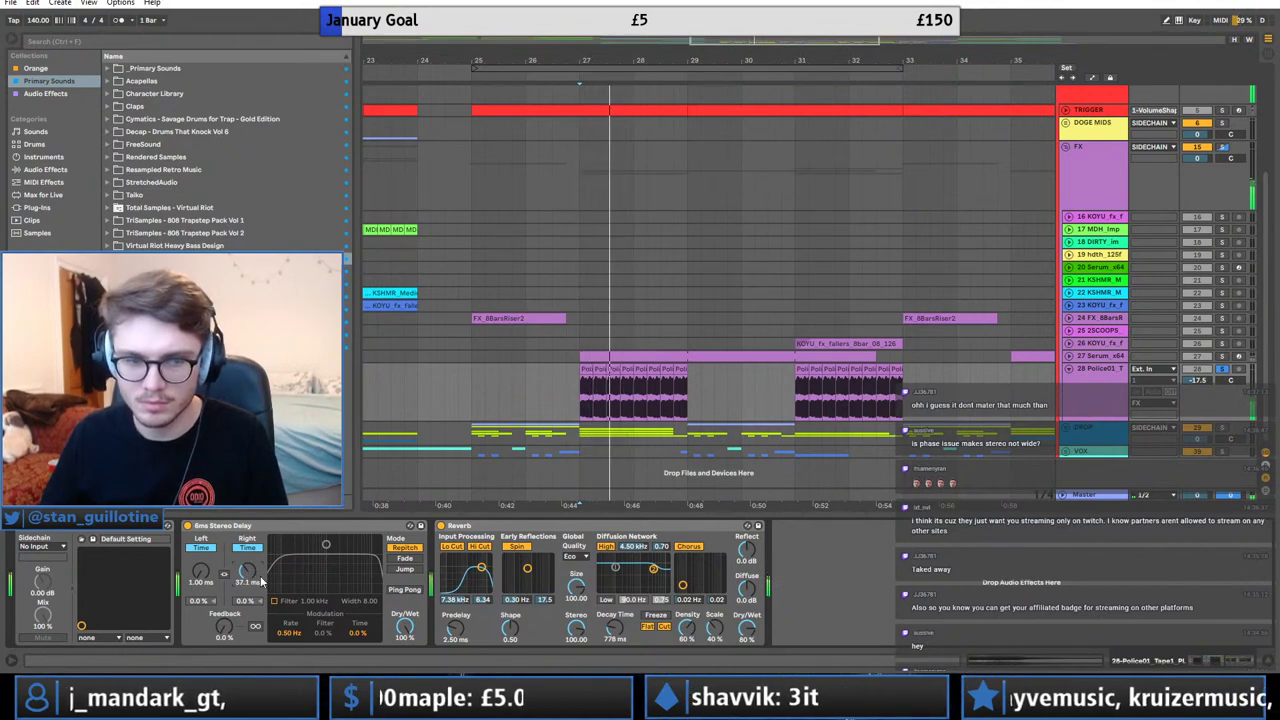
Unsolo the siren track, play it with the full mix and set its volume to -17.0 dB.
click(1223, 370)
key(space)
key(space)
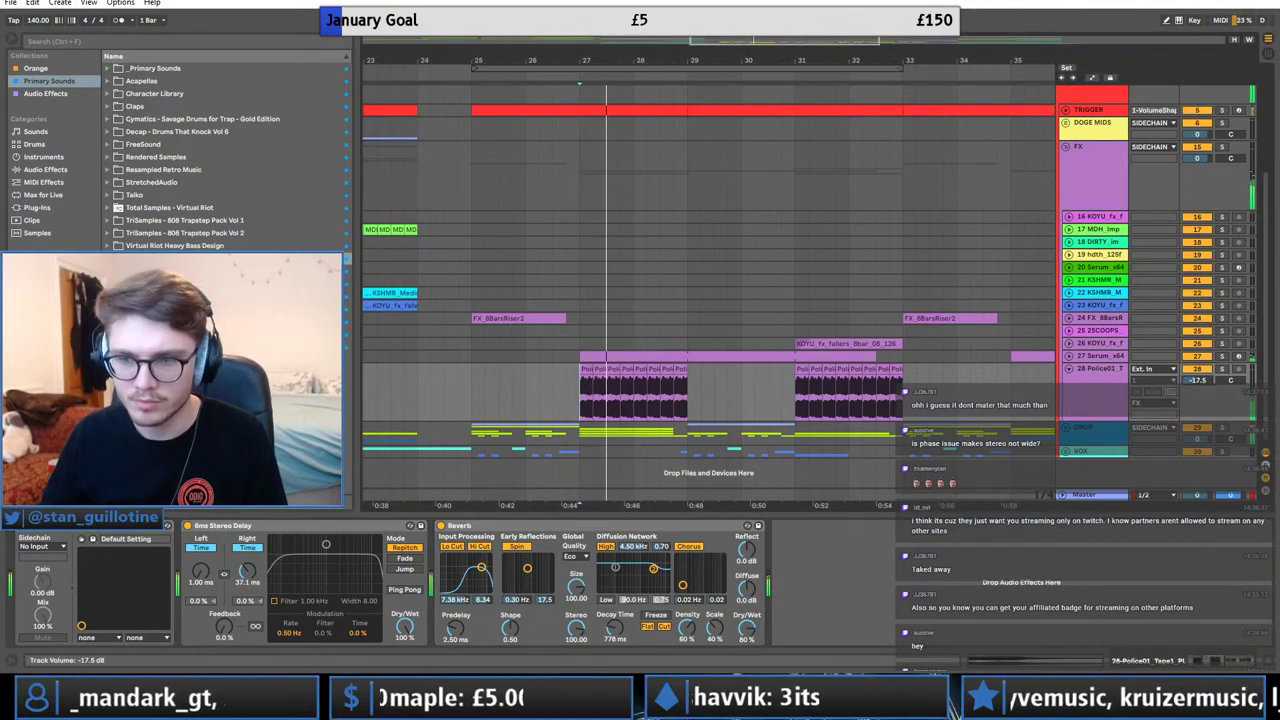
drag(1197, 380, 1197, 384)
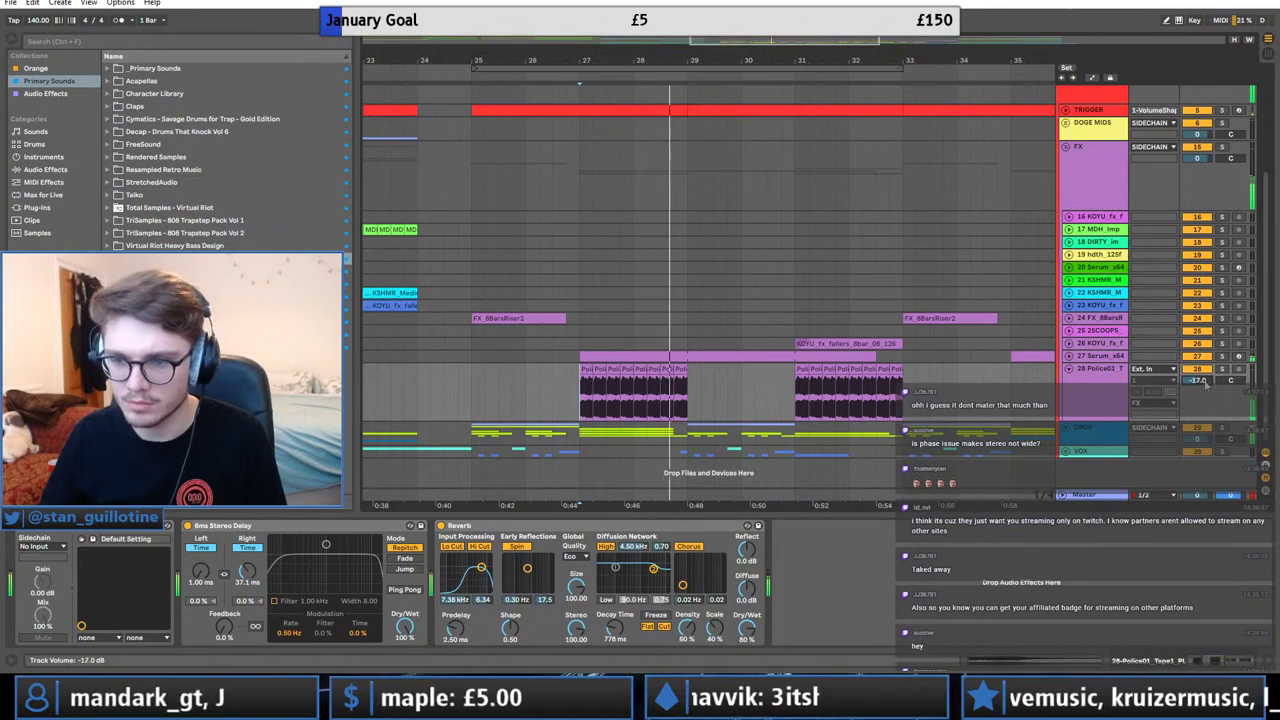
Fold the siren track and copy its clips into the second half of the drop, keeping only those at bars 35 to 37.
click(1068, 368)
drag(719, 37, 715, 8)
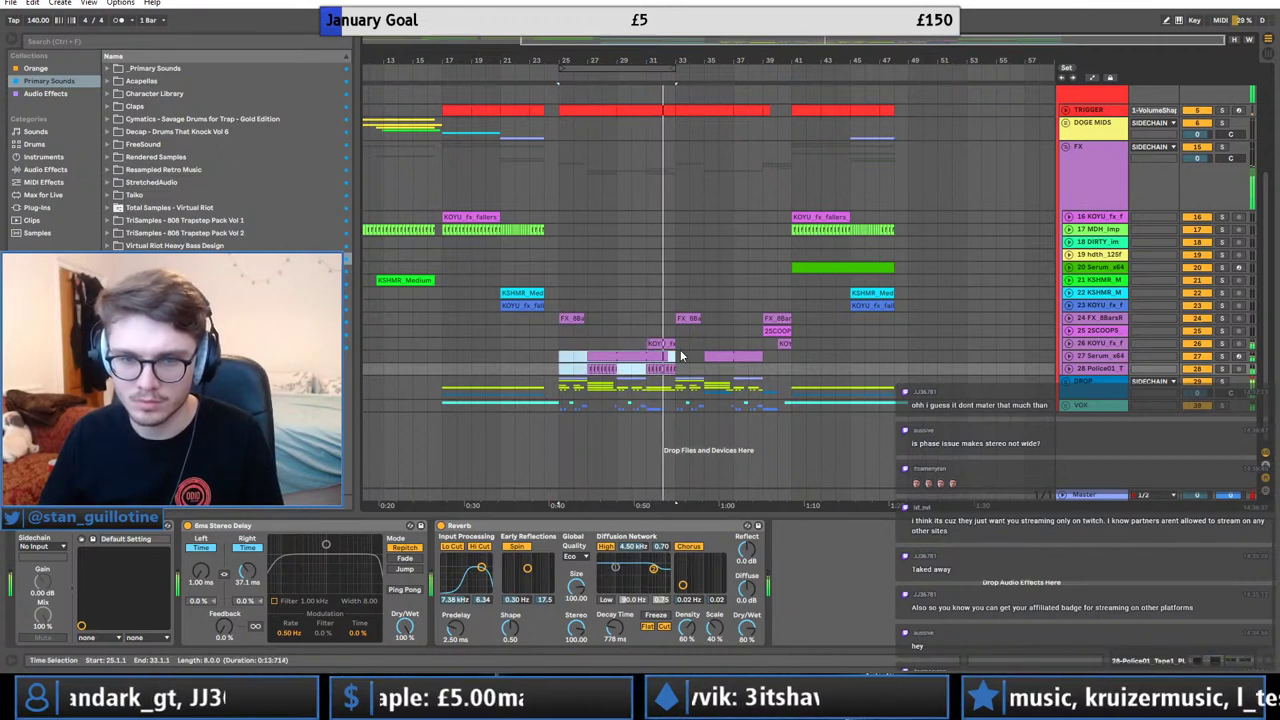
drag(673, 368, 759, 383)
click(778, 370)
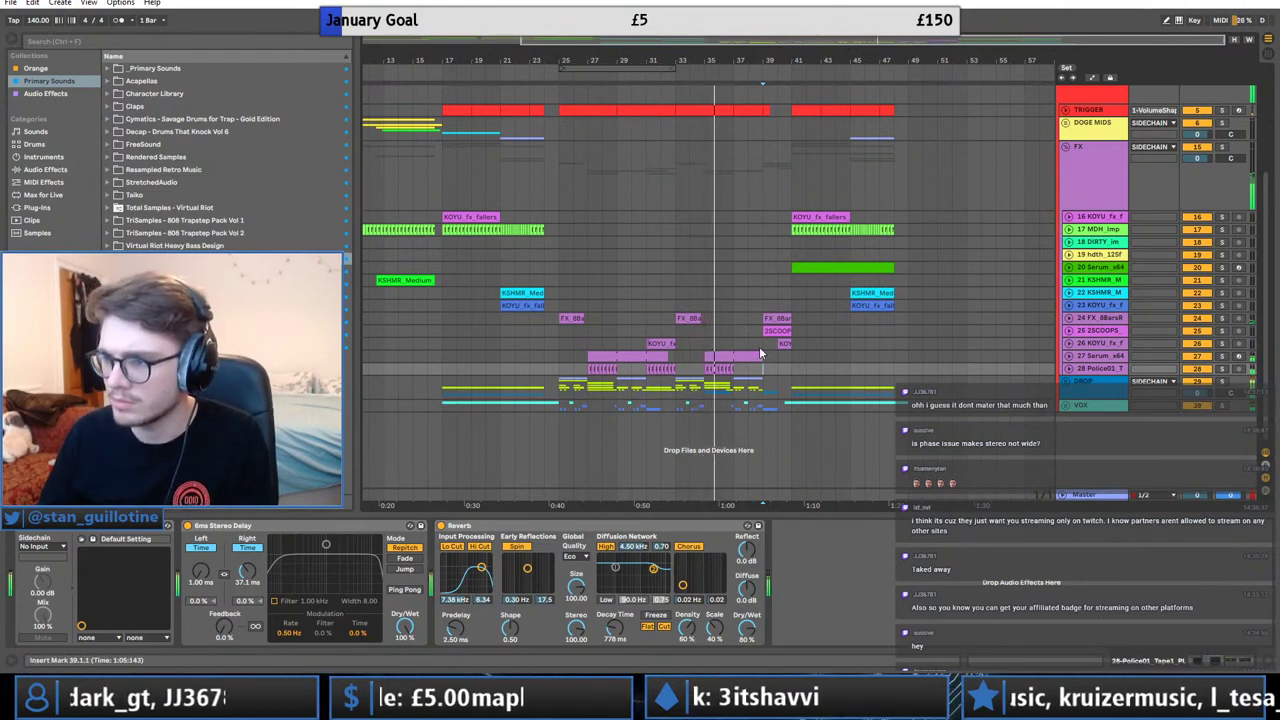
Play the drop from bar 35, collapse the FX group and save the set.
click(1078, 384)
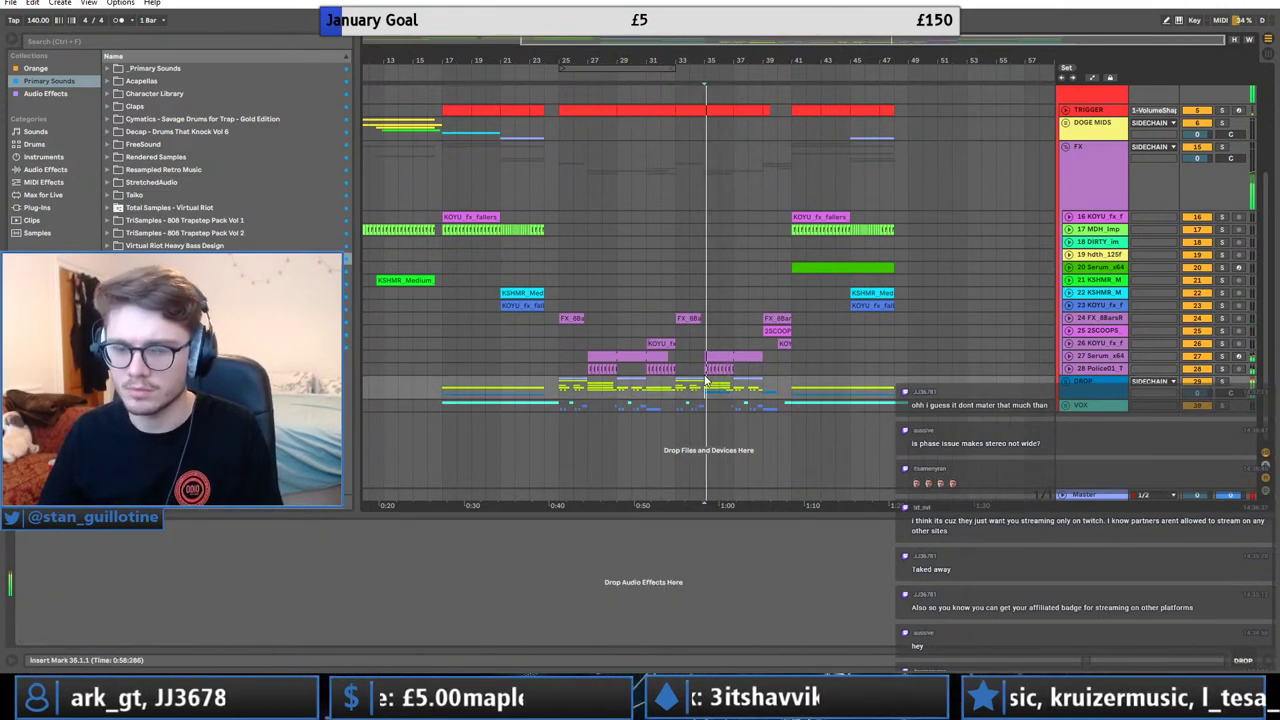
click(1066, 147)
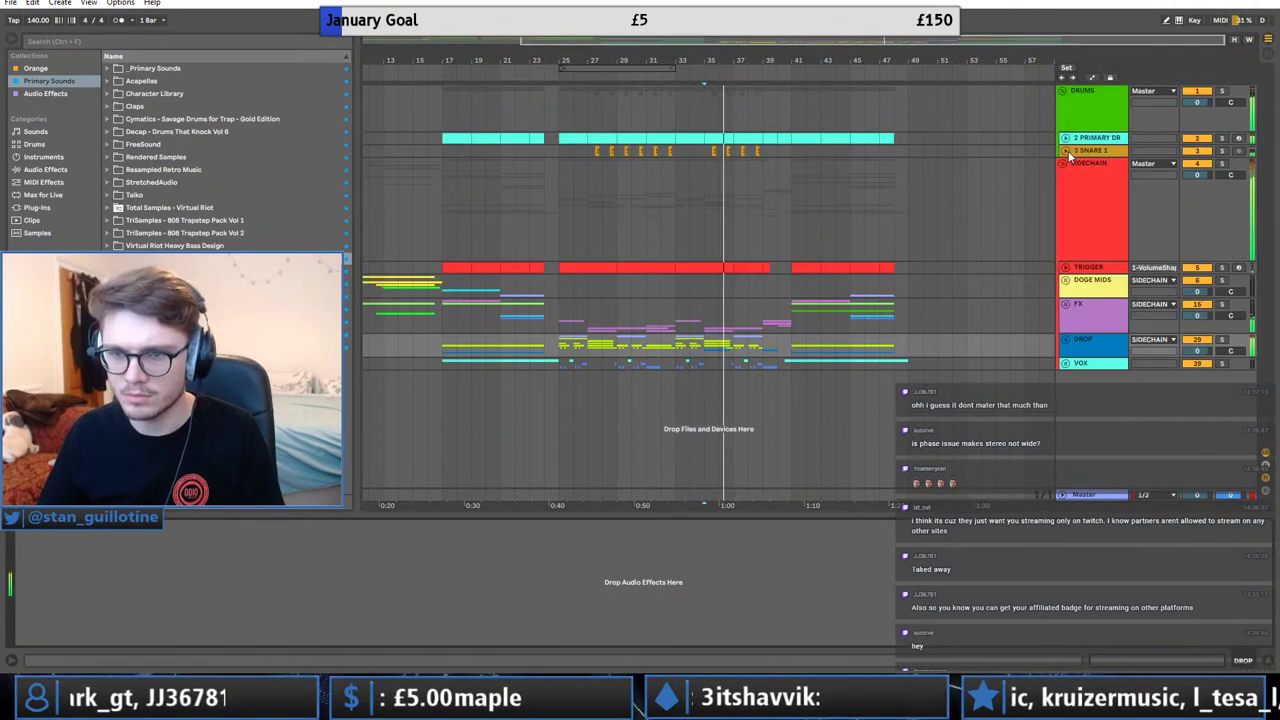
key(space)
click(776, 163)
click(763, 149)
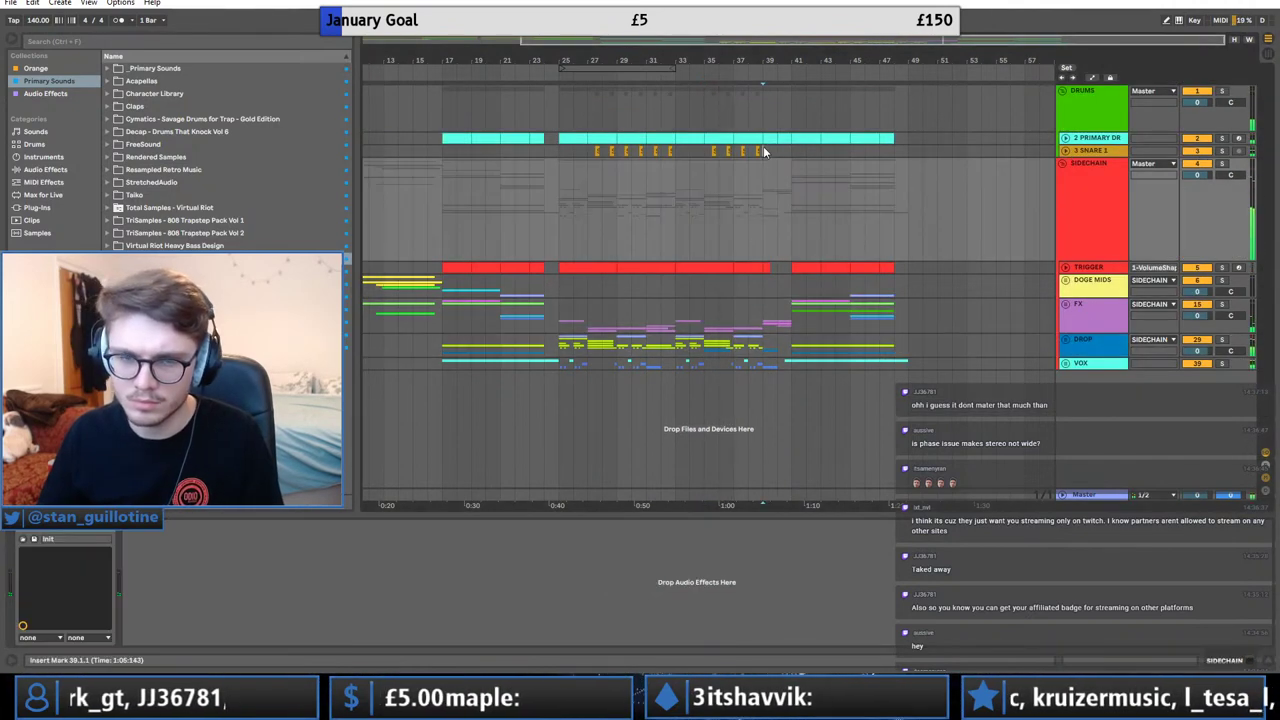
key(ctrl+s)
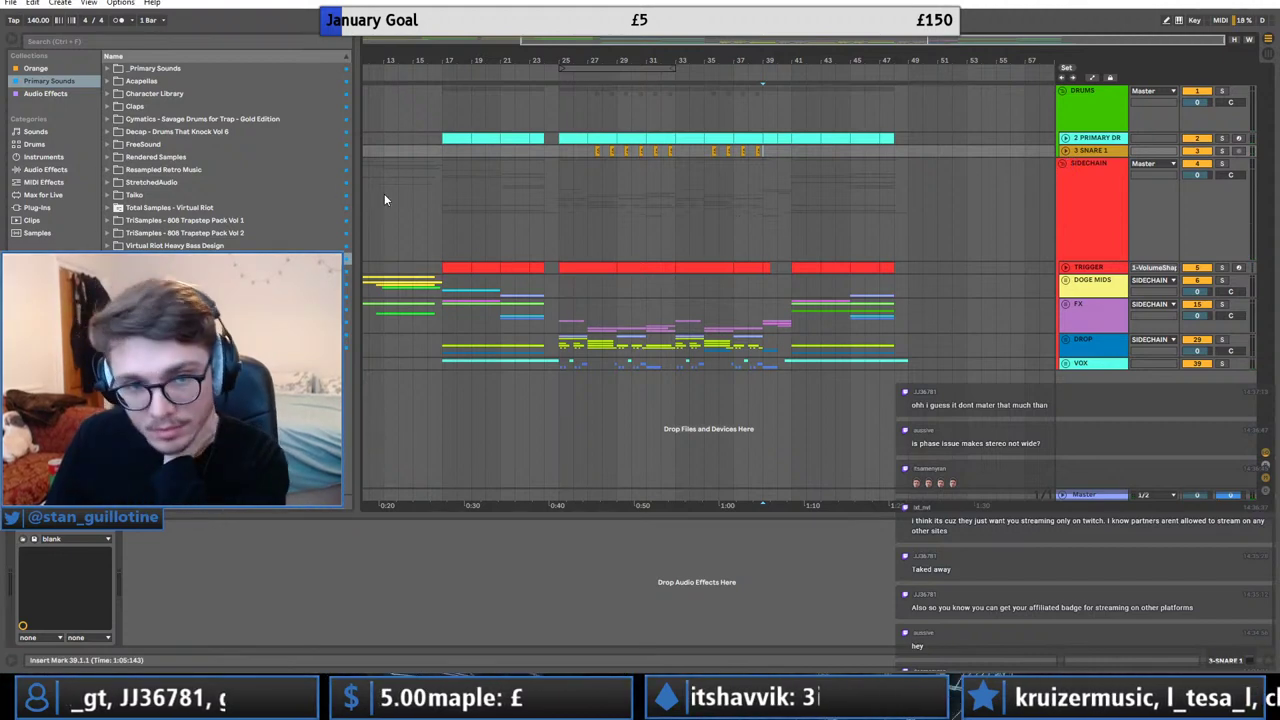
Expand the DROP group, solo its 37-Serum track and show the plug-in list with the iZotope folder collapsed.
drag(521, 41, 364, 43)
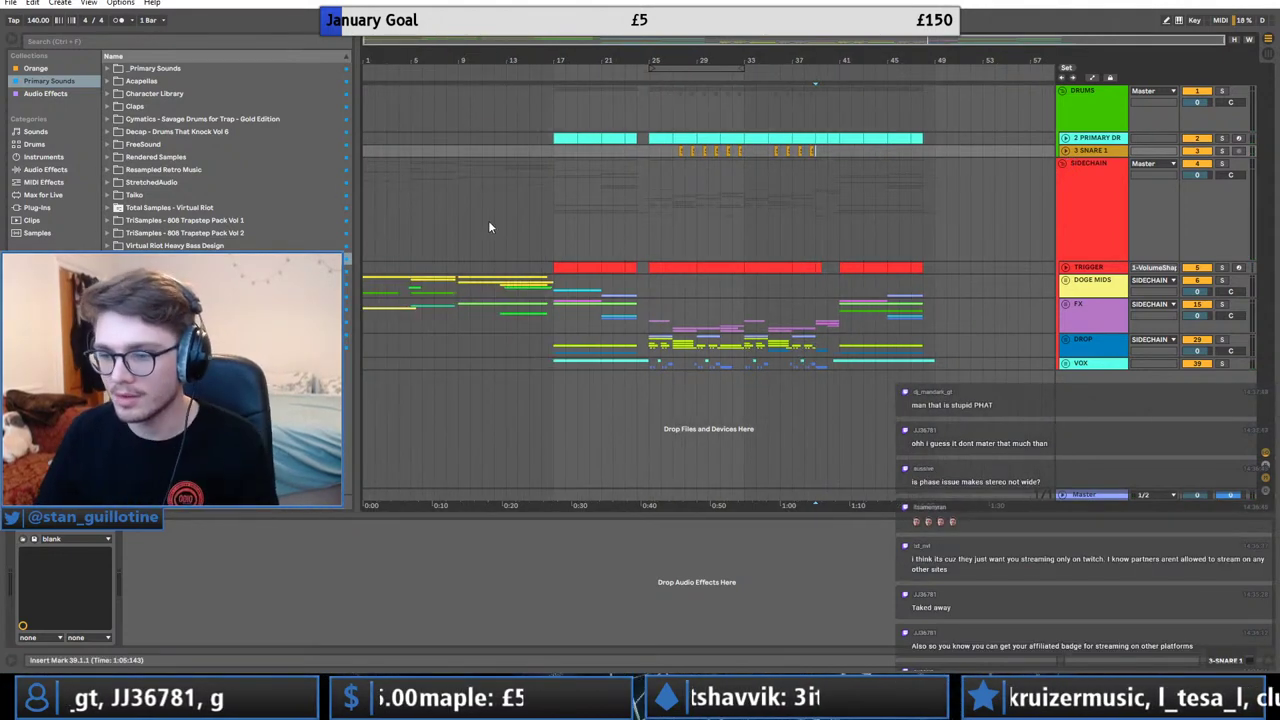
click(722, 345)
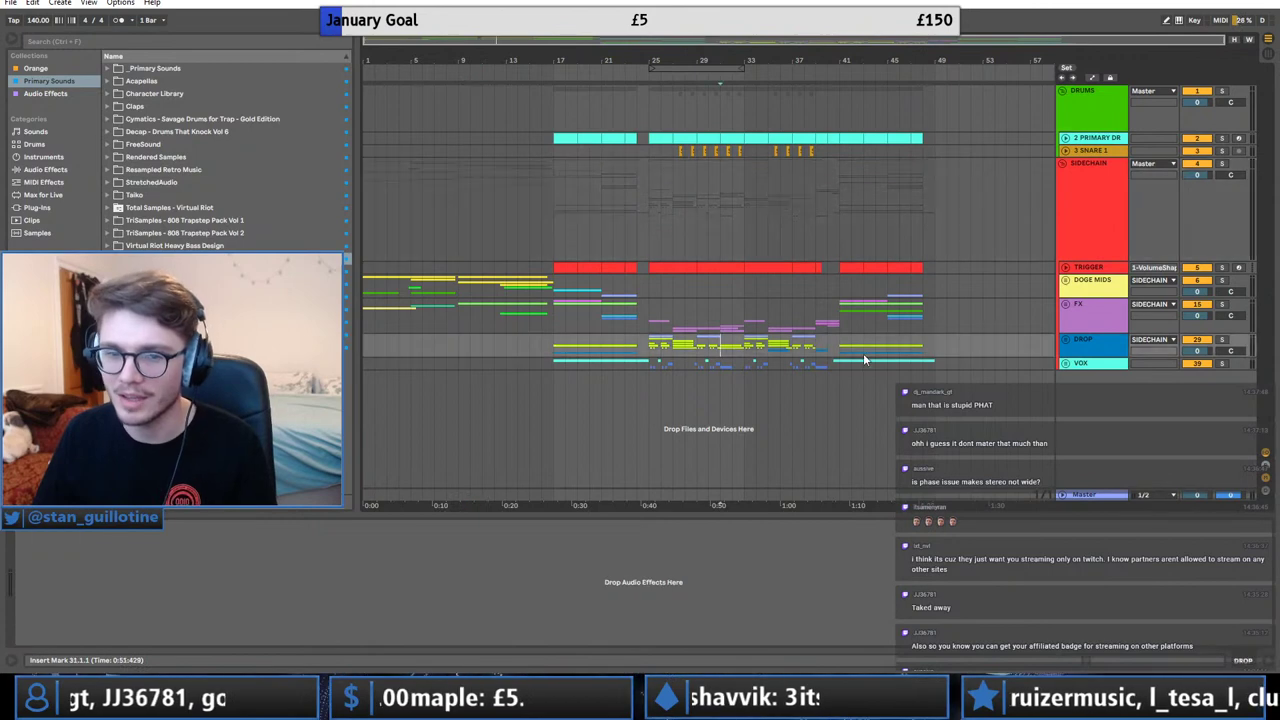
click(1067, 340)
click(777, 448)
click(1222, 449)
click(44, 206)
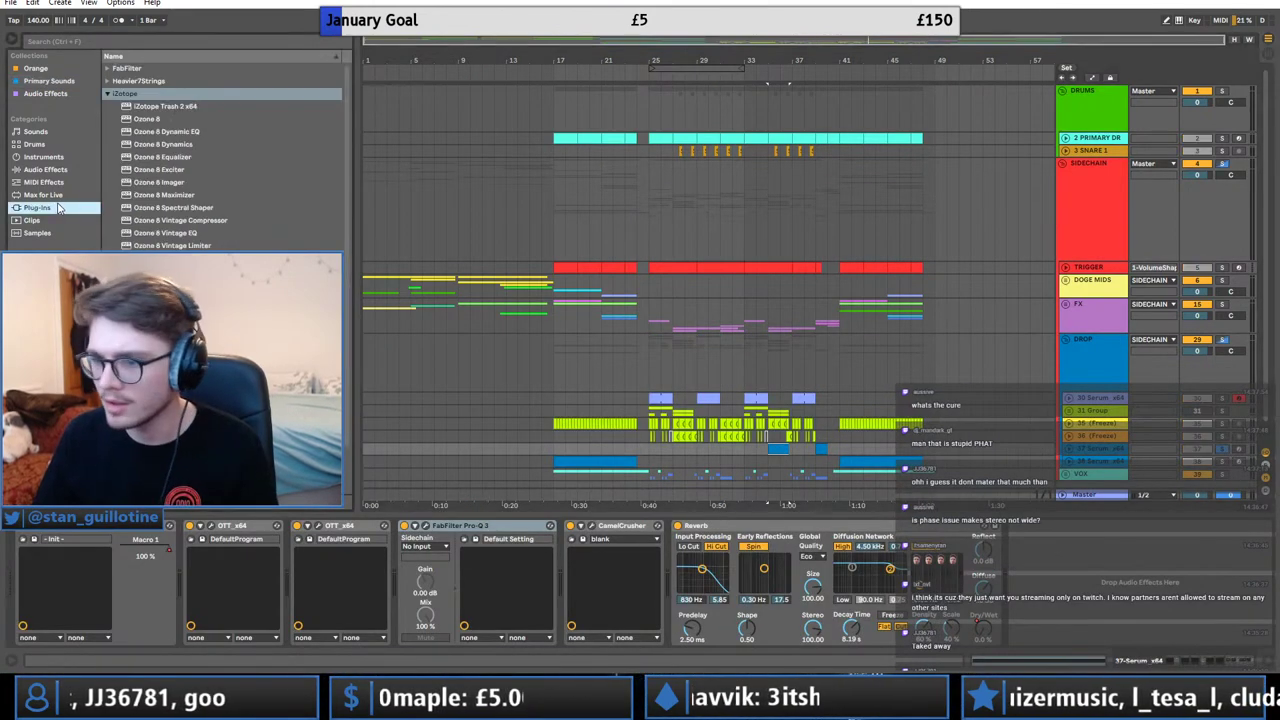
click(107, 94)
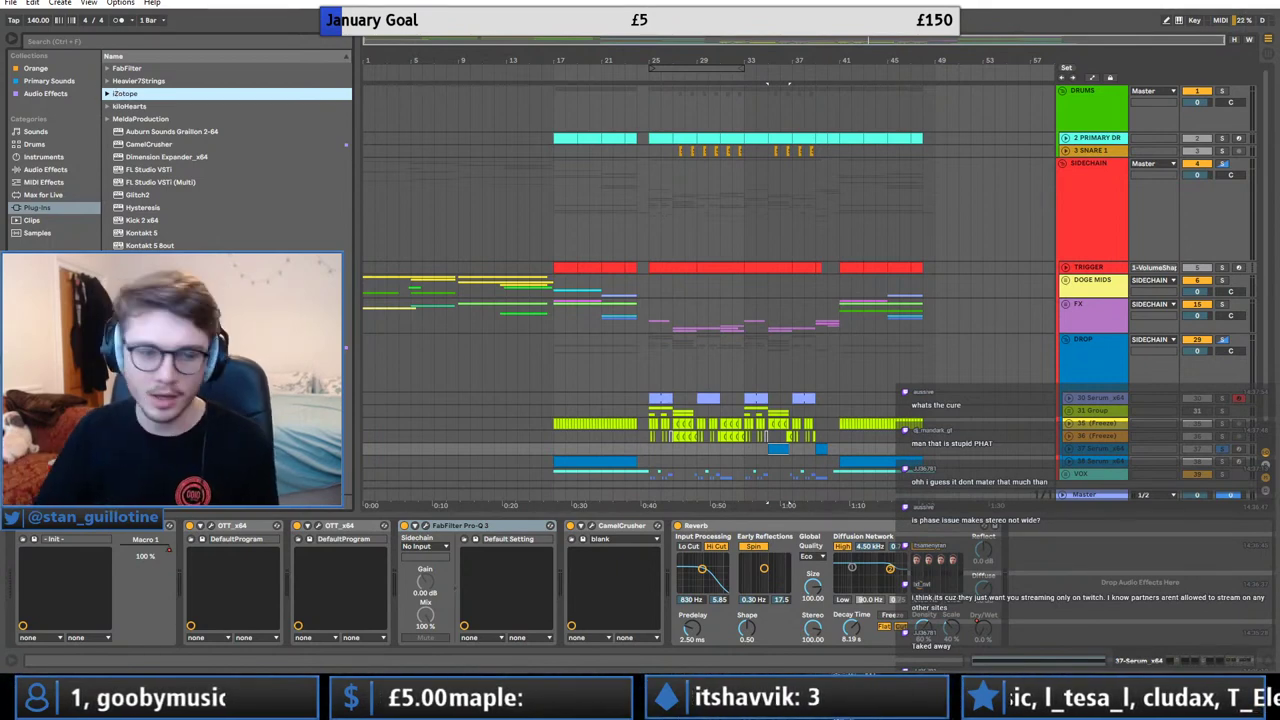
Switch to Paint, enlarge the canvas to 1076 × 572 px and shrink the window out of full screen.
key(super)
text(paint)
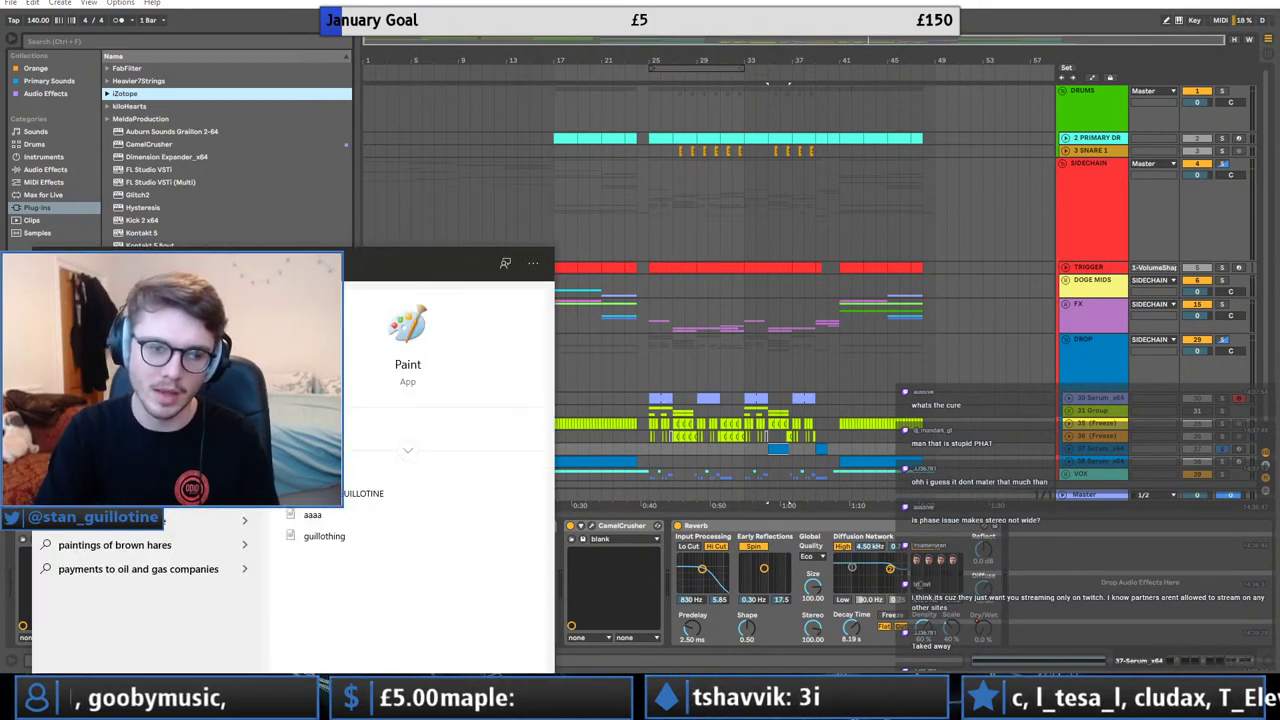
key(Return)
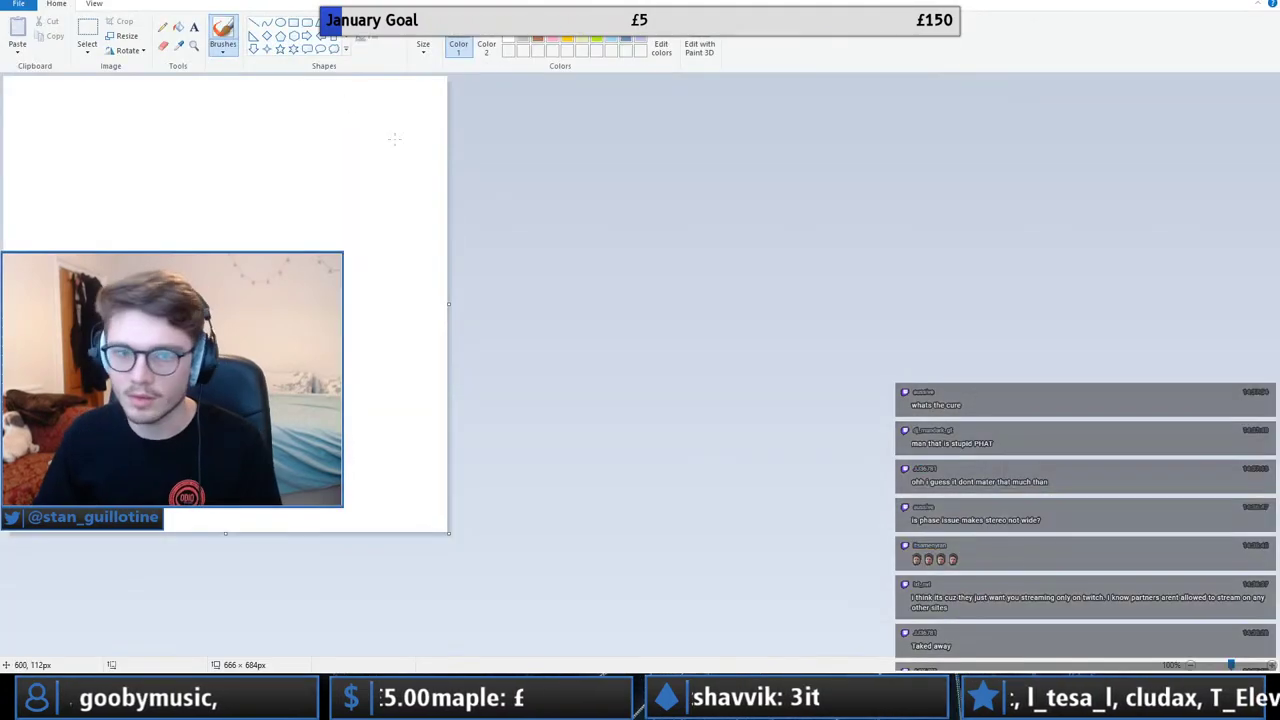
drag(452, 535, 721, 457)
mouse_move(725, 1)
mouse_down()
mouse_move(729, 43)
mouse_move(684, 51)
mouse_up()
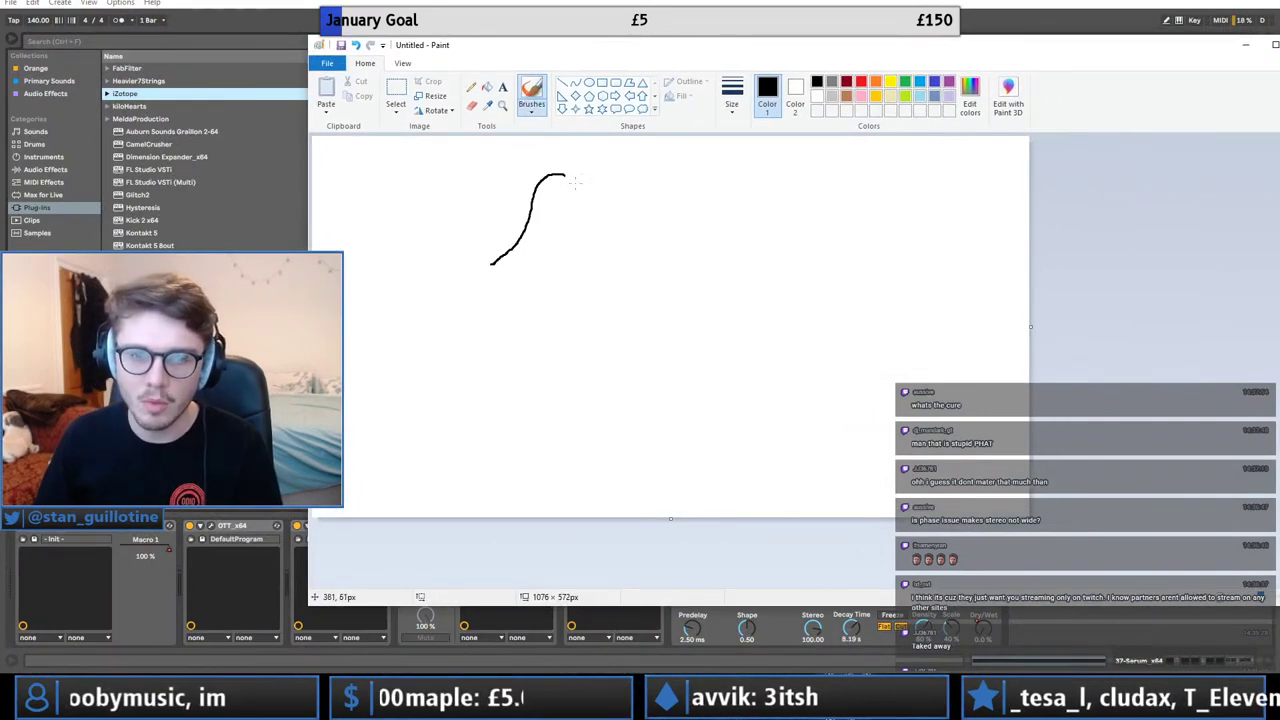
Undo a black test stroke and draw two blue wave curves, the lower one offset slightly to the right.
drag(798, 186, 884, 267)
key(ctrl+z)
click(921, 82)
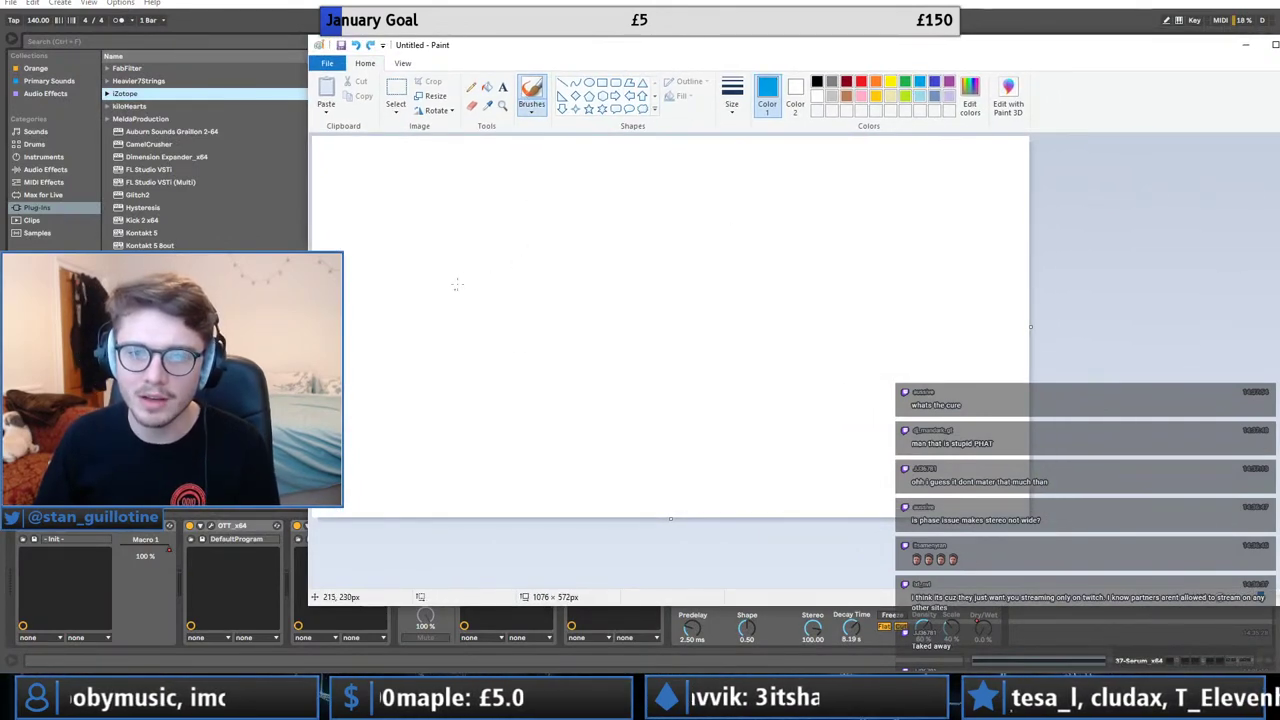
drag(533, 246, 632, 192)
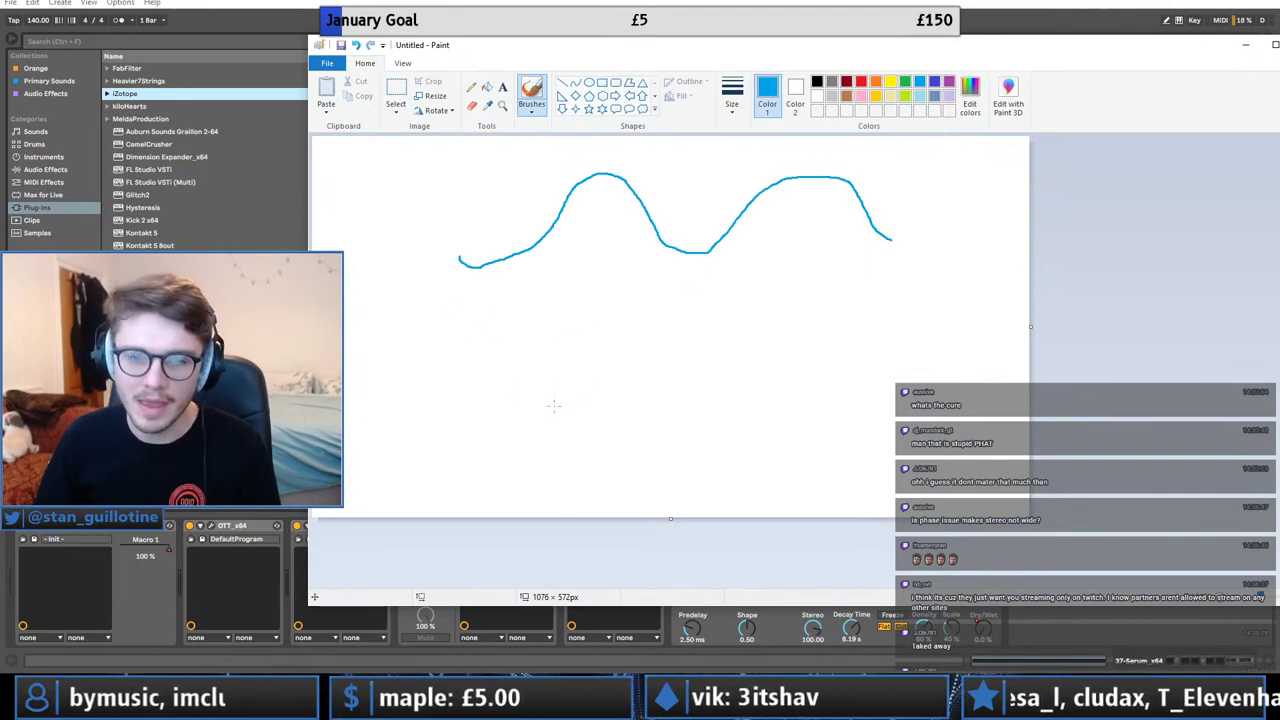
mouse_move(511, 415)
mouse_down()
mouse_move(553, 405)
mouse_move(644, 328)
mouse_up()
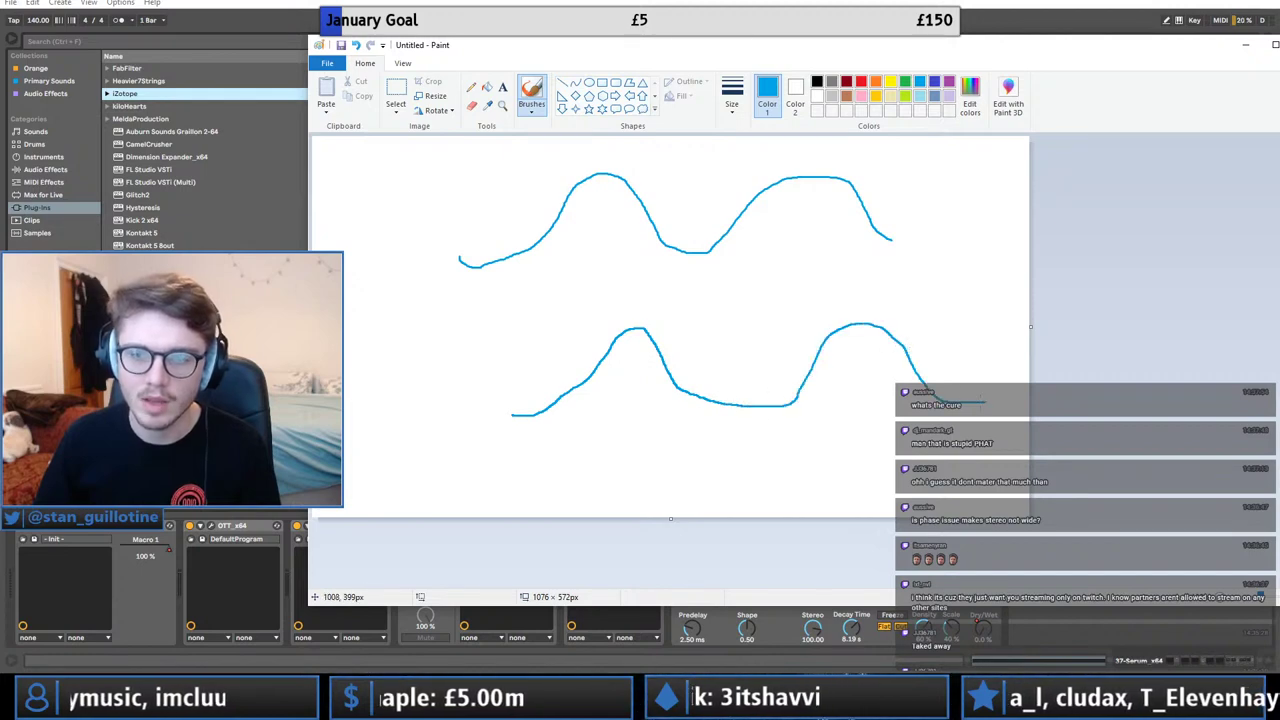
Draw two vertical comparison lines through both waves and undo them.
drag(745, 345, 741, 436)
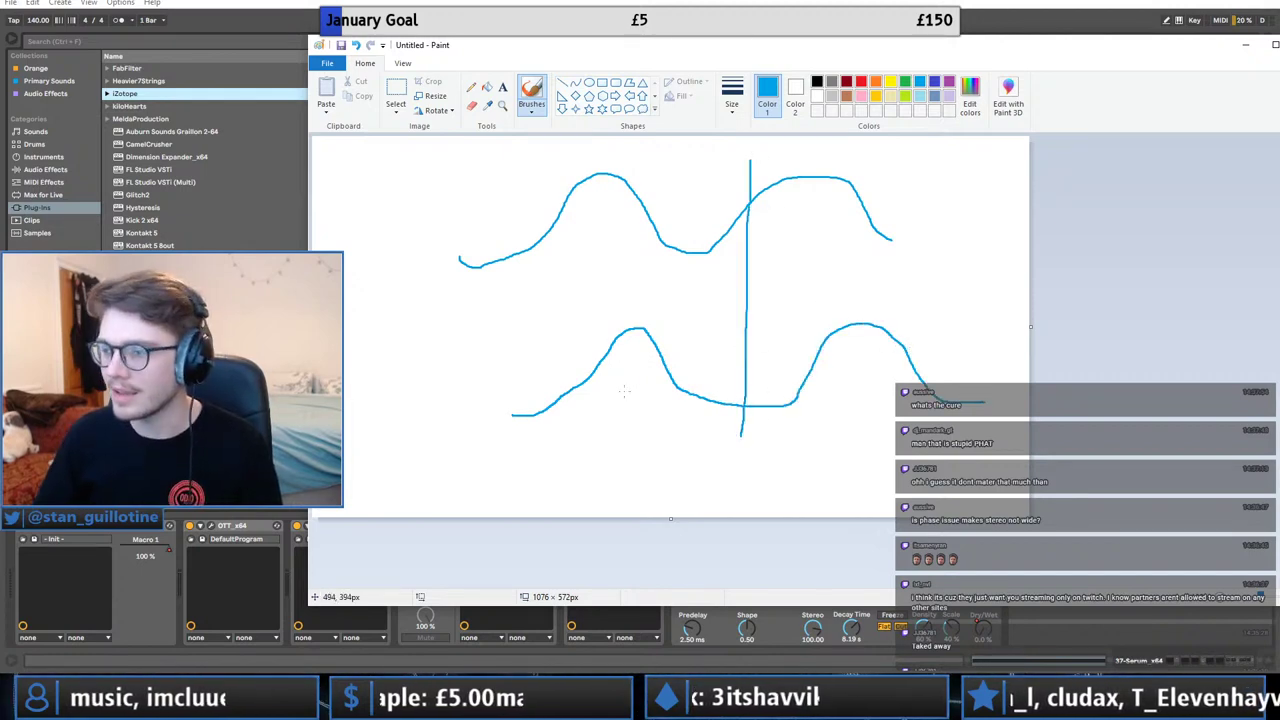
drag(589, 421, 581, 158)
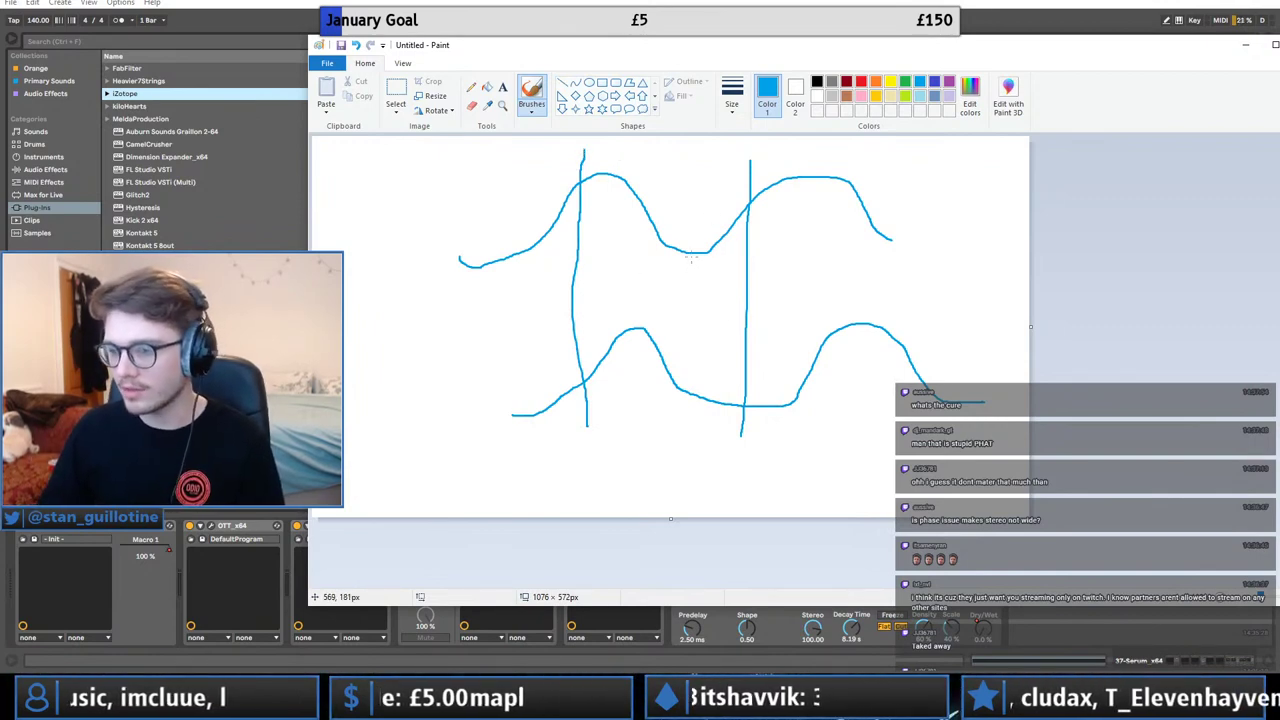
key(ctrl+z)
click(397, 90)
key(ctrl+z)
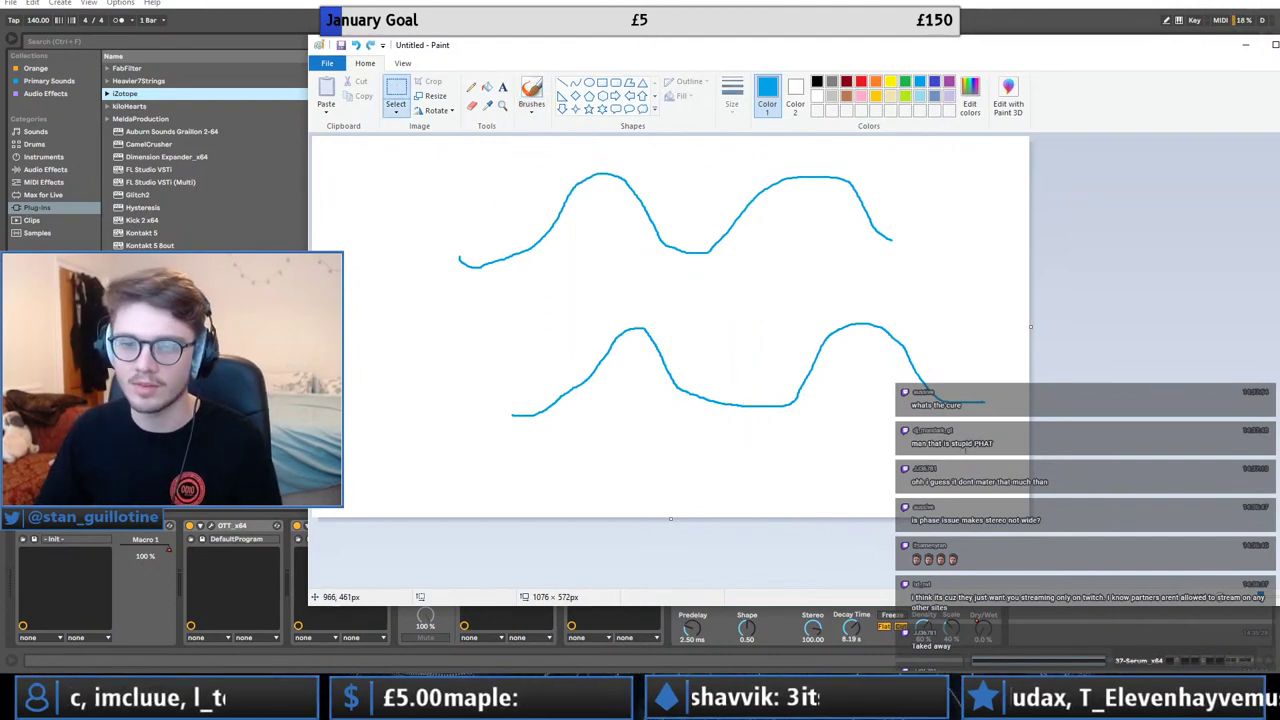
Delete the lower wave and place a copy of the upper wave aligned directly beneath it.
key(Delete)
mouse_move(640, 186)
mouse_down()
mouse_move(726, 383)
mouse_move(773, 364)
mouse_move(760, 363)
mouse_up()
drag(598, 310, 598, 262)
Draw a flat horizontal line beneath the two aligned waves and undo it.
click(531, 95)
drag(484, 439, 946, 434)
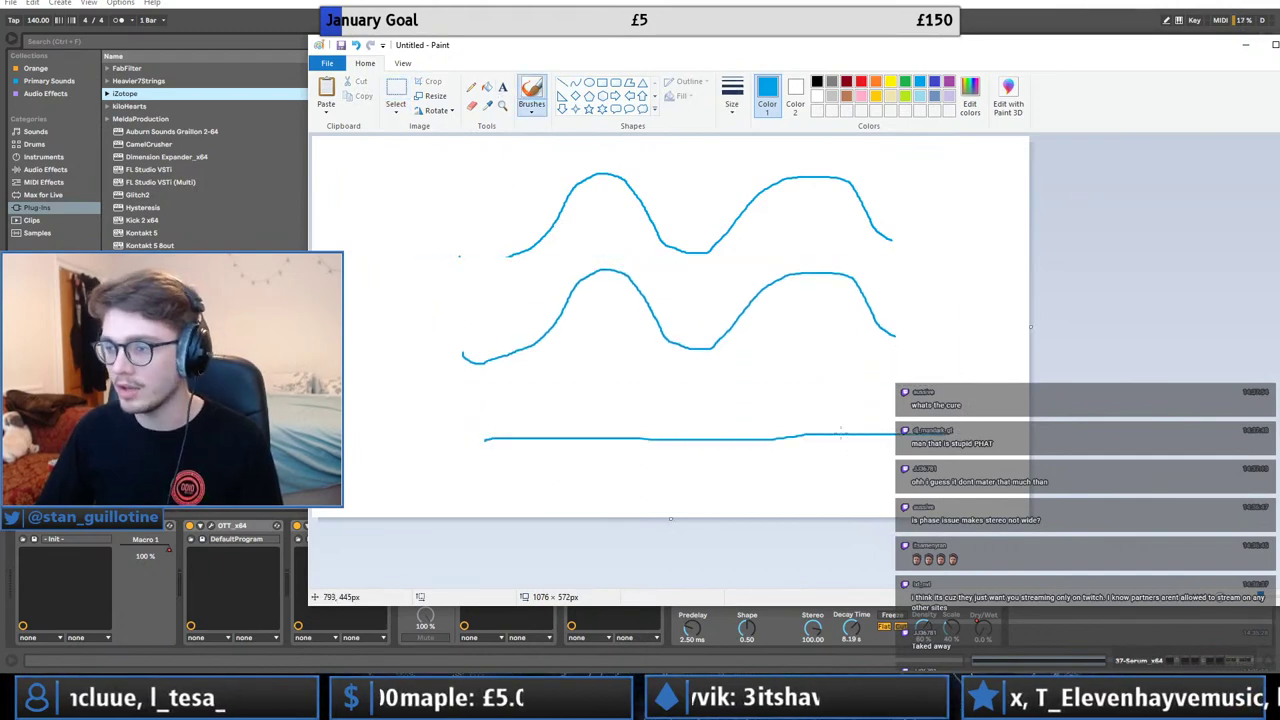
key(ctrl+z)
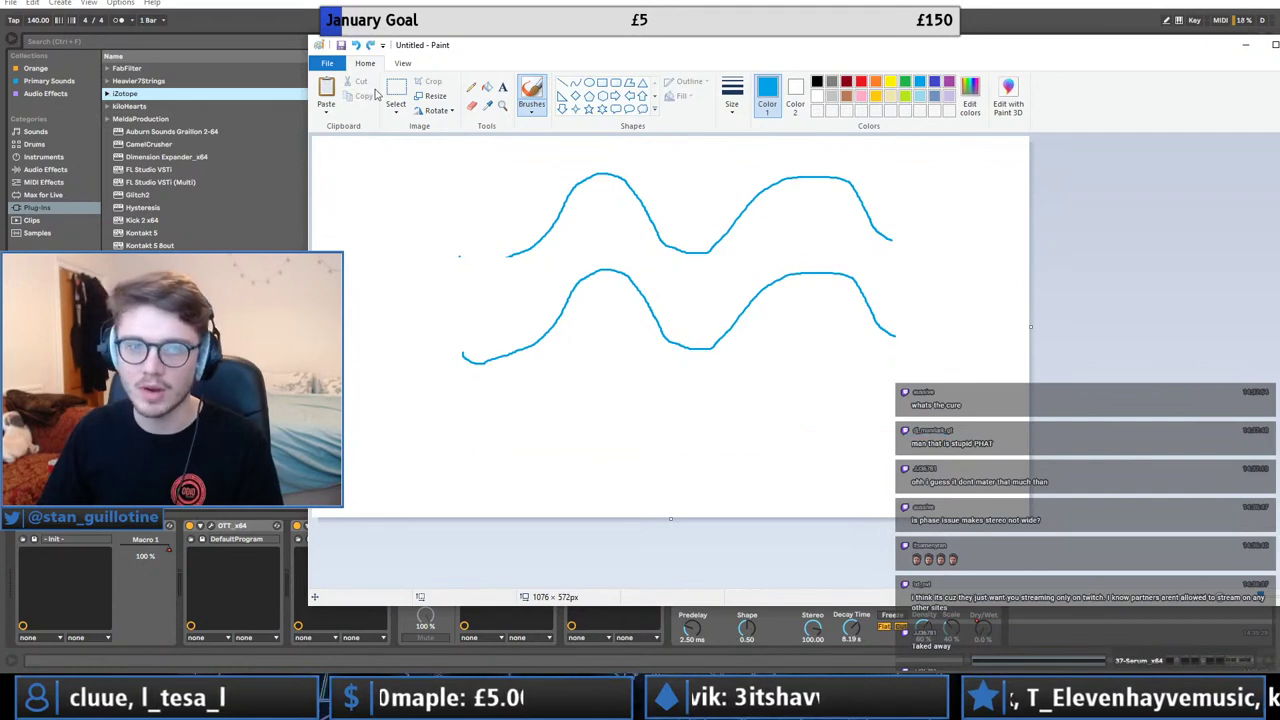
Select the lower wave and shift it to the right so it is out of phase with the upper wave.
click(397, 90)
drag(960, 445, 757, 429)
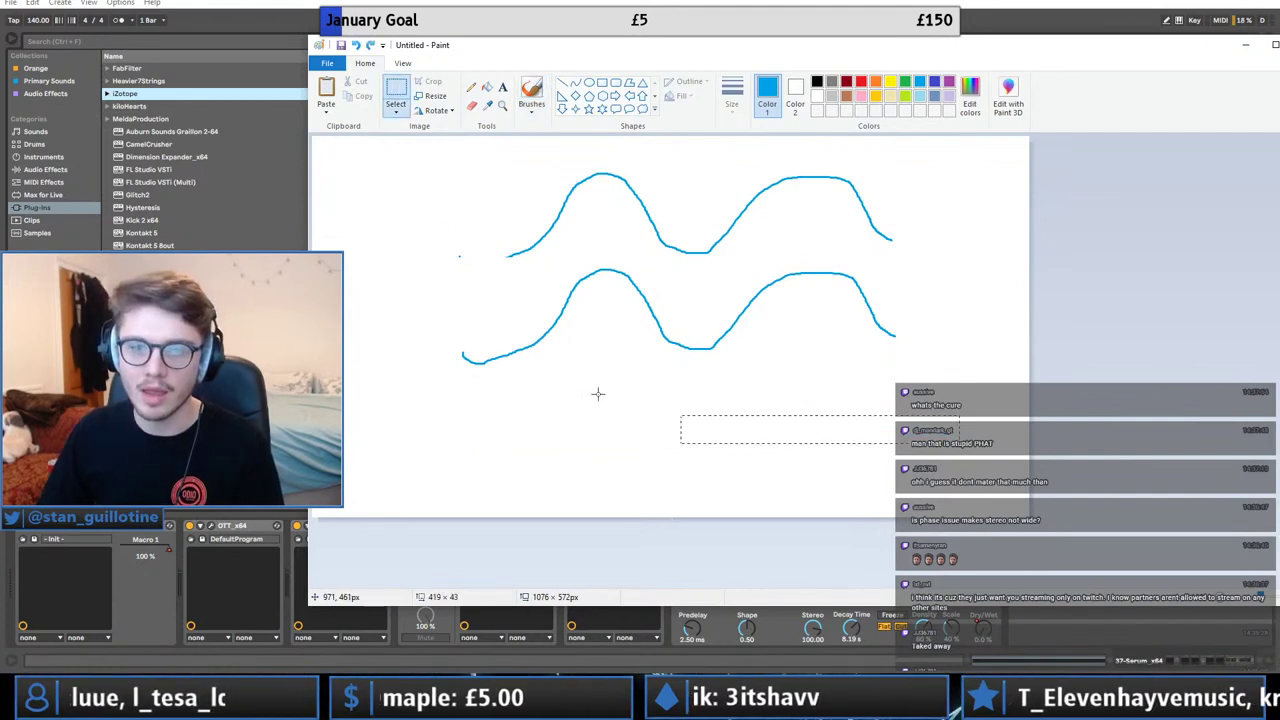
drag(384, 261, 384, 262)
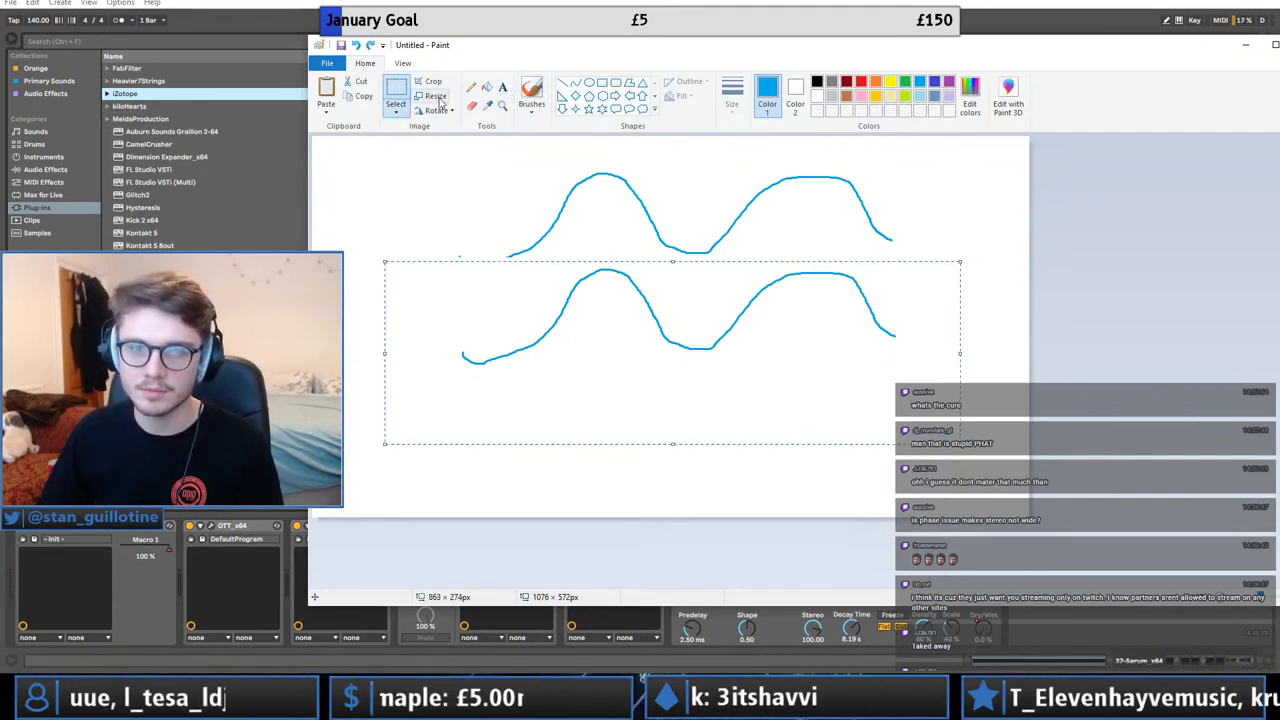
mouse_move(610, 323)
mouse_down()
mouse_move(700, 327)
mouse_move(752, 348)
mouse_up()
click(372, 205)
Draw a flat horizontal line beneath the out-of-phase waves and undo it.
click(531, 92)
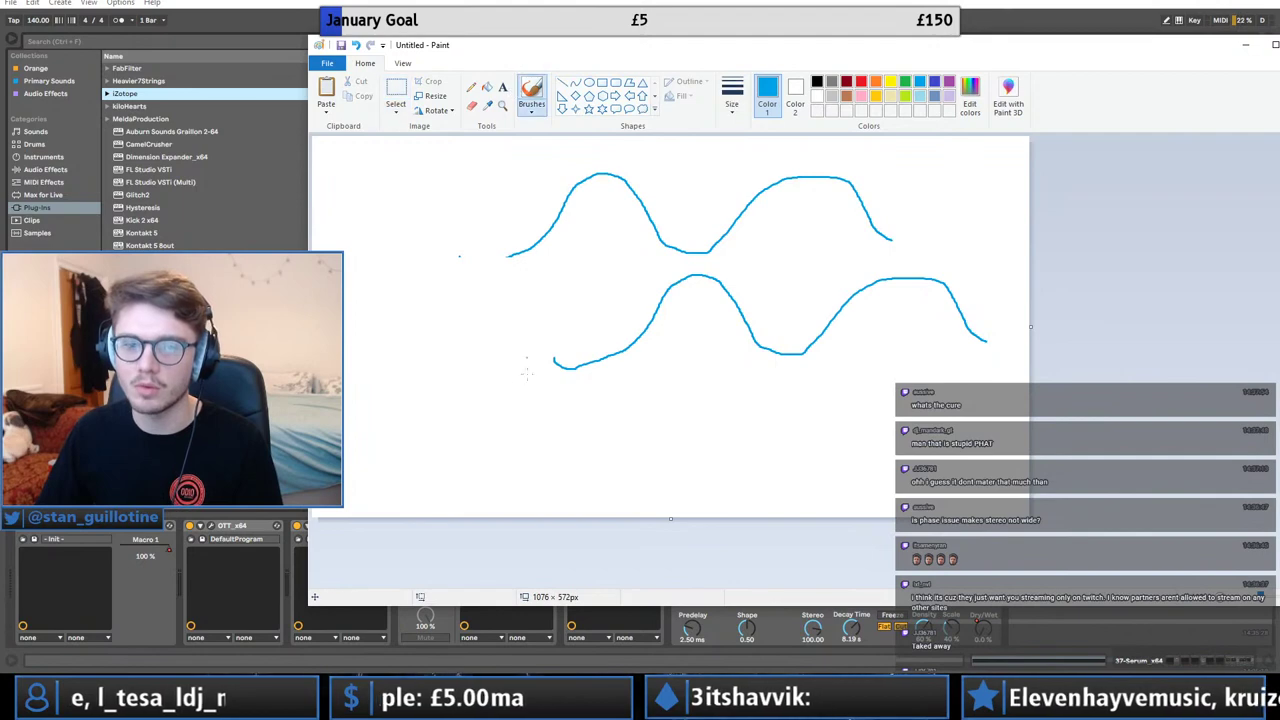
drag(484, 424, 982, 428)
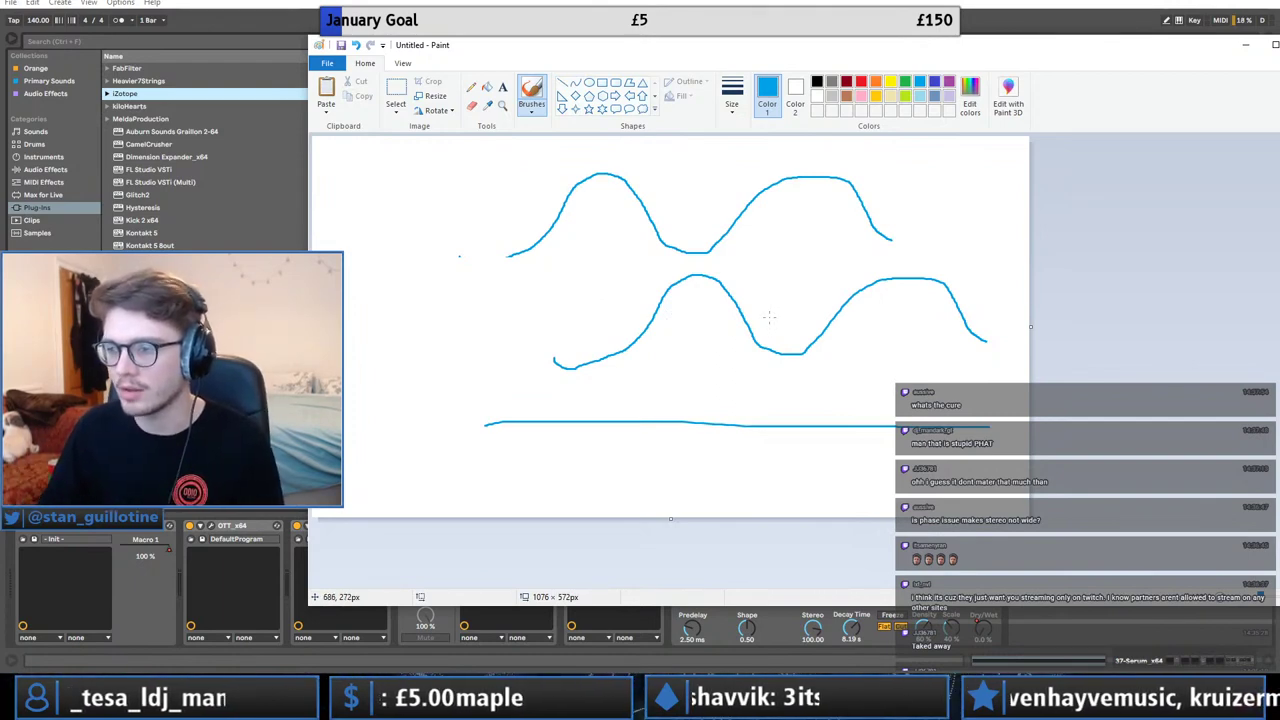
key(ctrl+z)
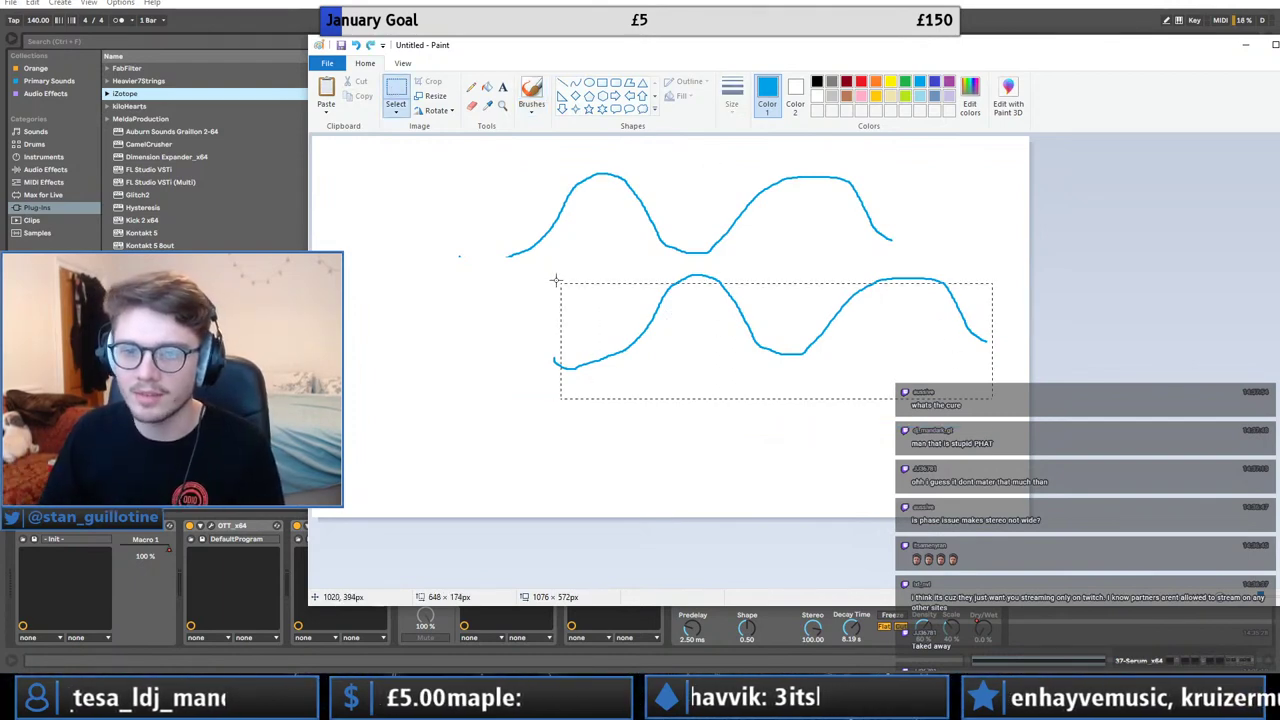
Move the lower wave back into alignment under the upper one and paste a third copy of it below.
drag(789, 301, 704, 317)
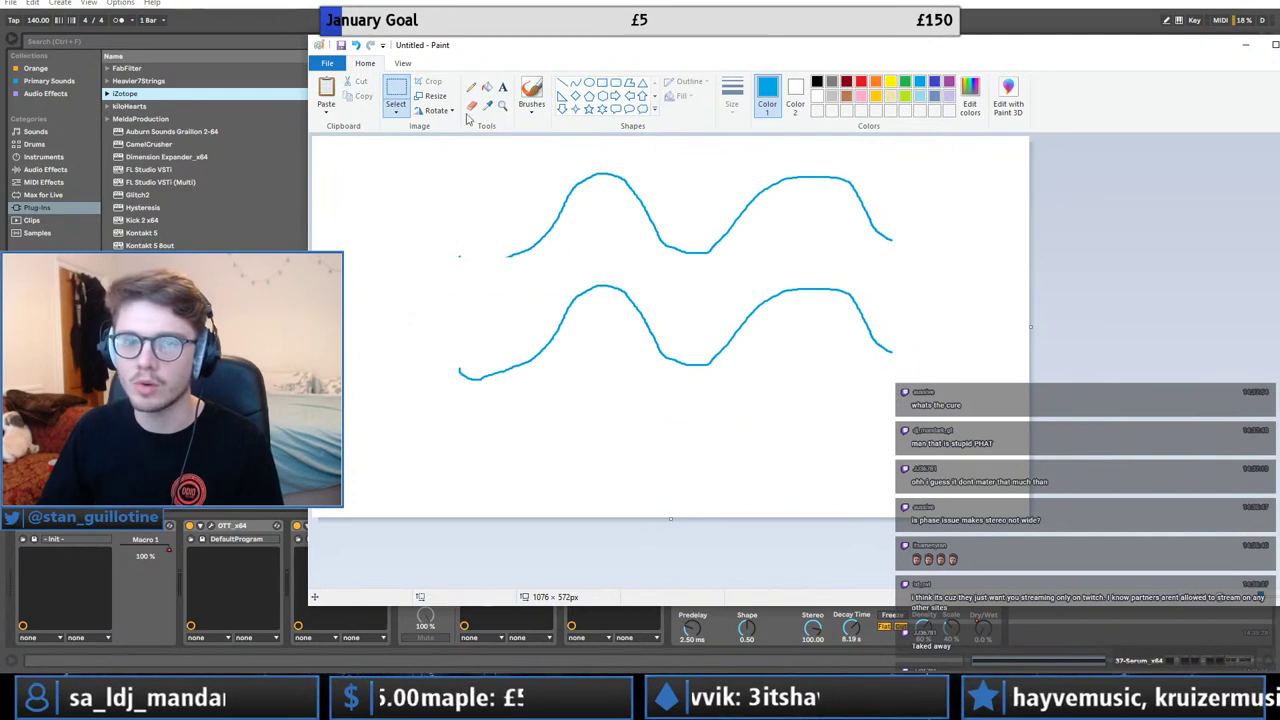
click(531, 97)
click(396, 97)
key(ctrl+v)
drag(656, 232, 754, 484)
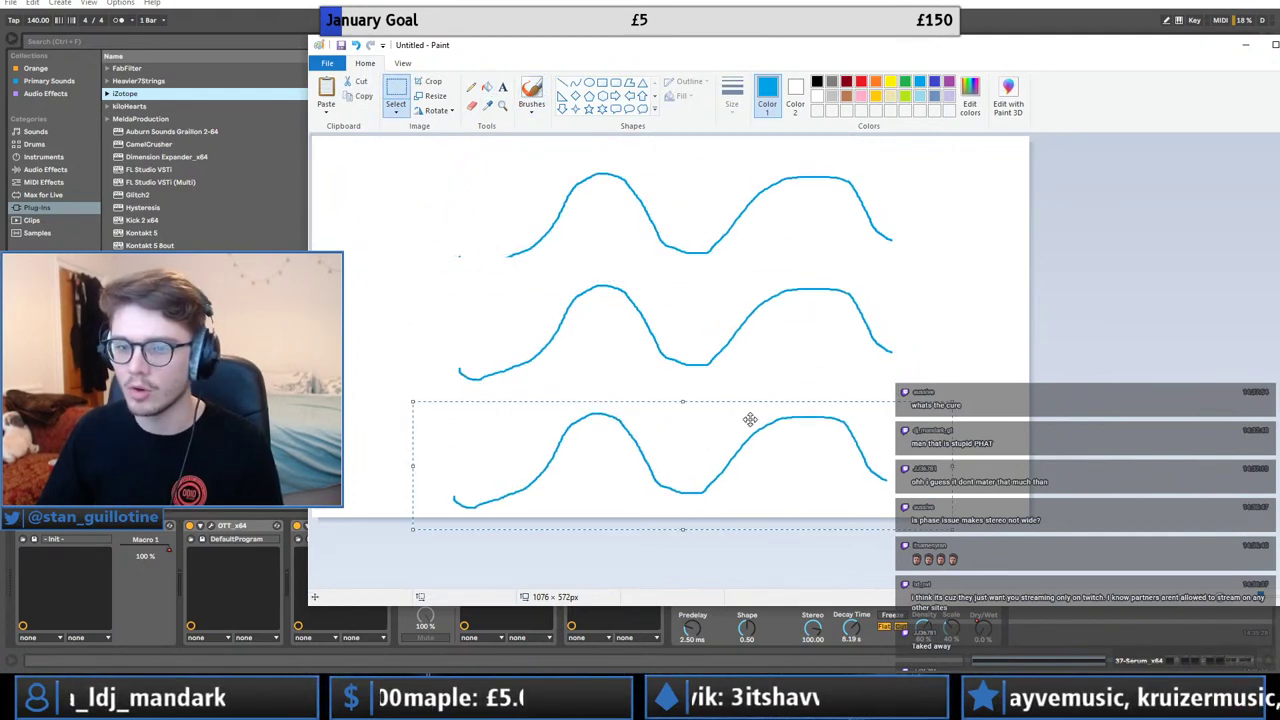
click(472, 163)
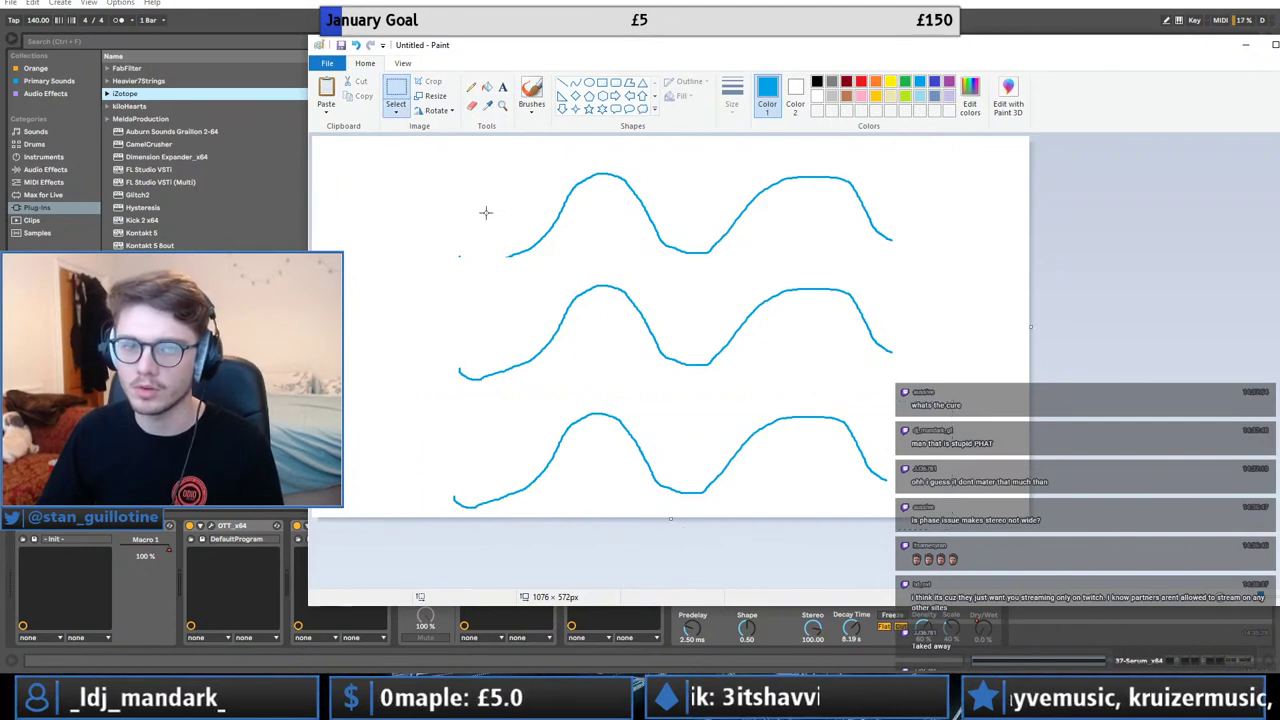
click(1000, 367)
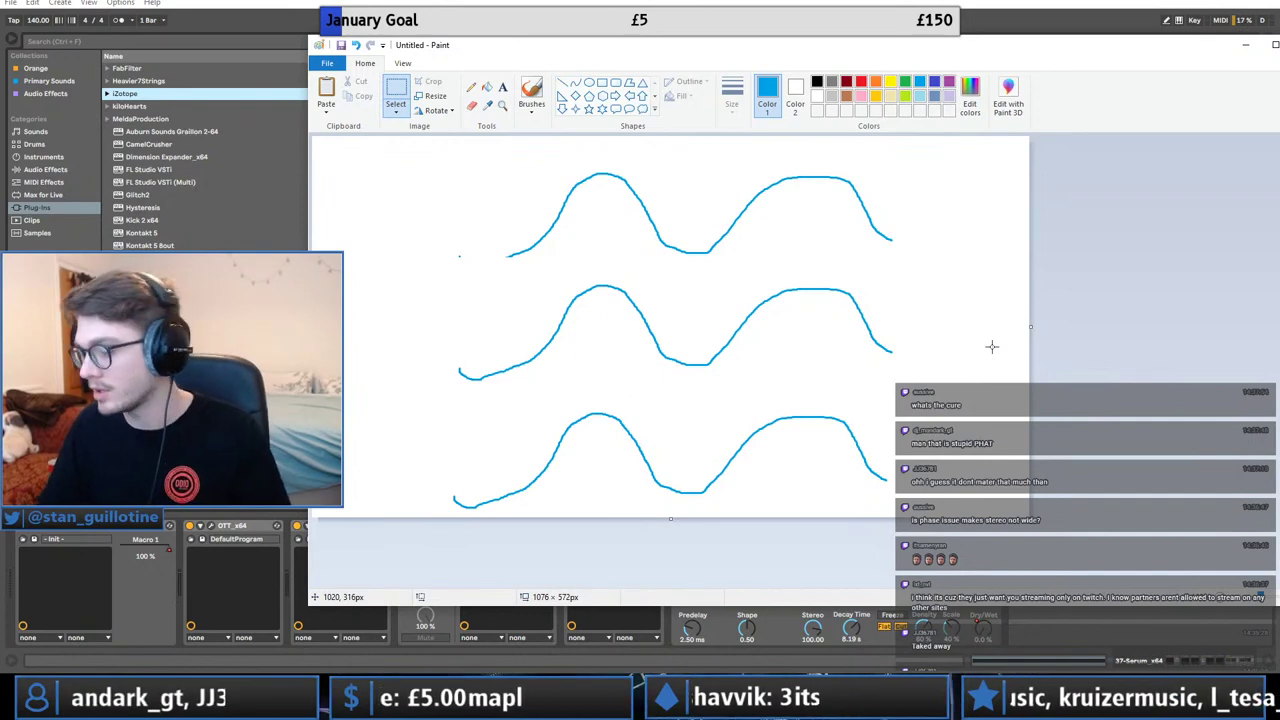
Undo the pasted third wave, then shift the lower wave right out of phase and move it back under the upper one.
key(ctrl+z)
mouse_move(1172, 51)
mouse_down()
mouse_move(1033, 56)
mouse_move(1148, 55)
mouse_move(983, 25)
mouse_up()
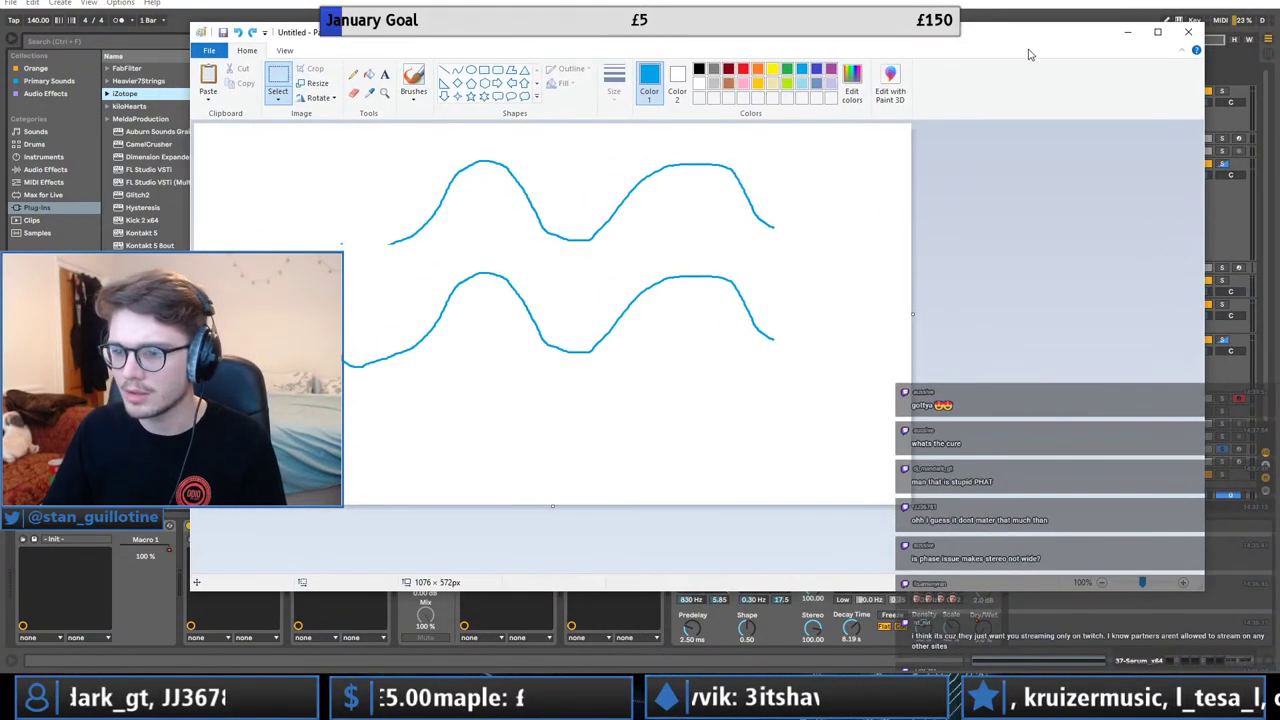
click(413, 78)
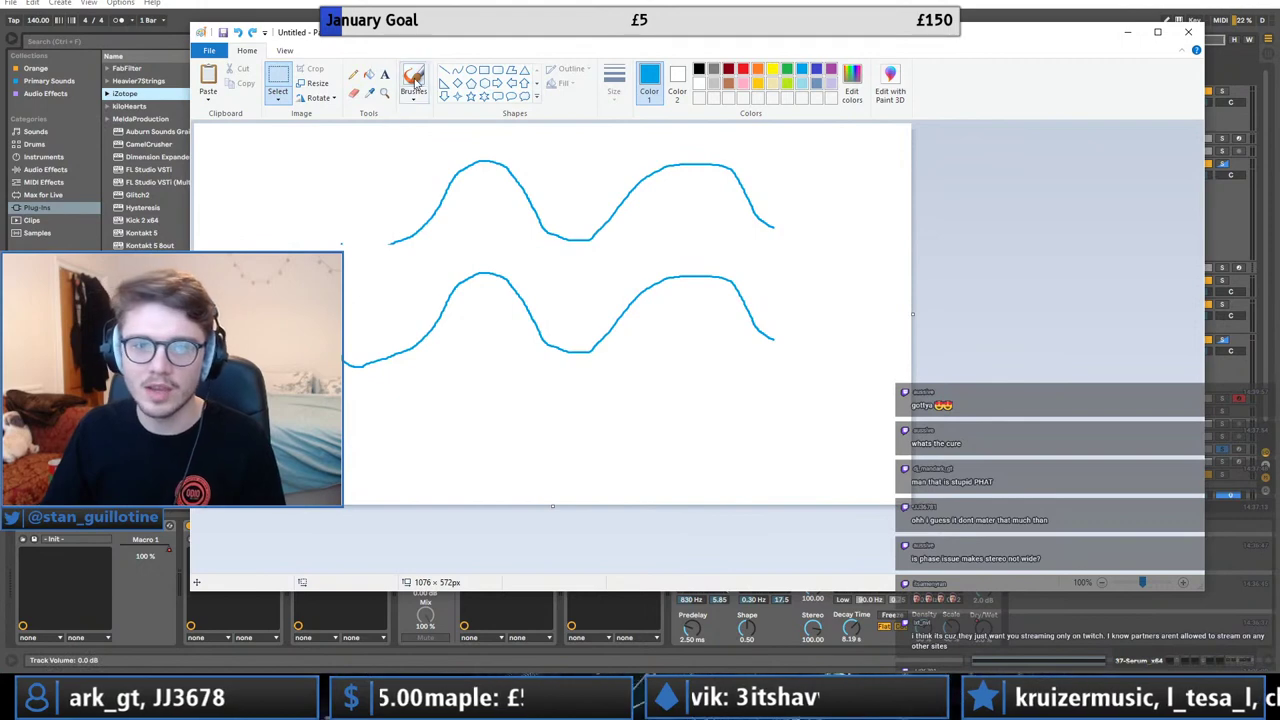
click(280, 78)
mouse_move(835, 430)
mouse_down()
mouse_move(674, 397)
mouse_move(305, 261)
mouse_up()
drag(515, 302, 602, 304)
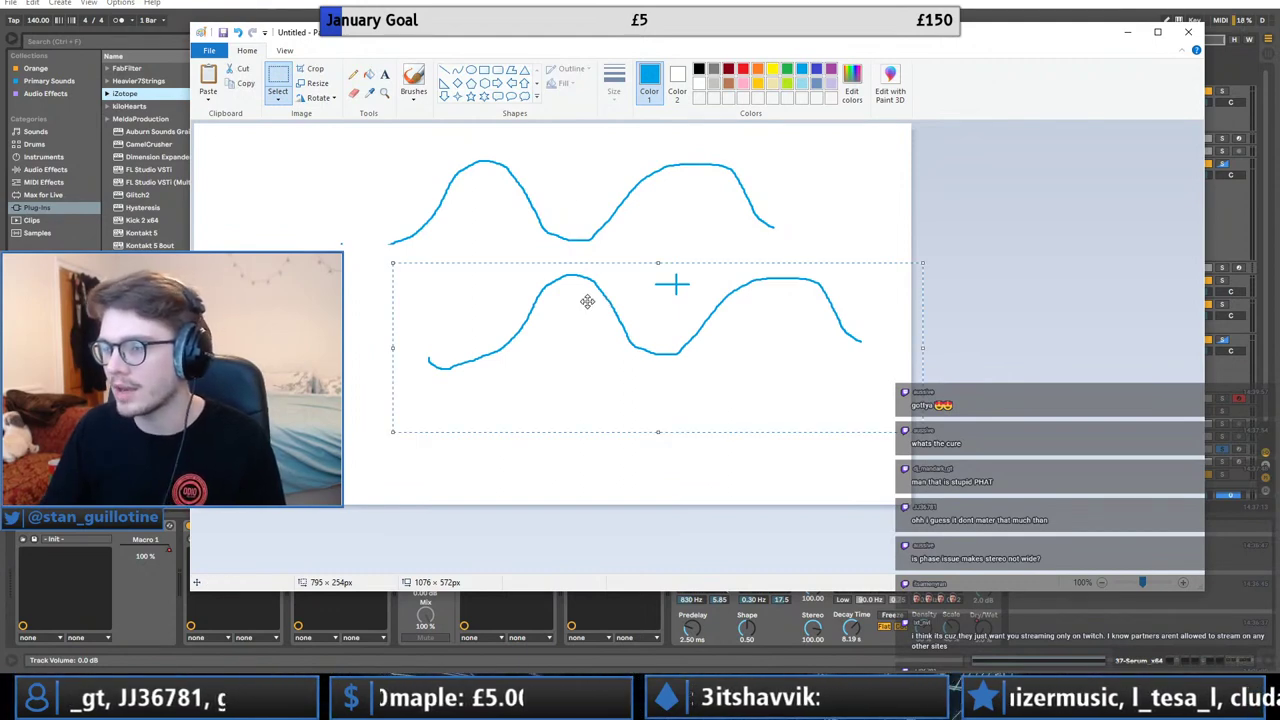
drag(587, 301, 500, 300)
Deselect the lower wave and close Paint without saving the drawing.
click(820, 169)
click(1188, 32)
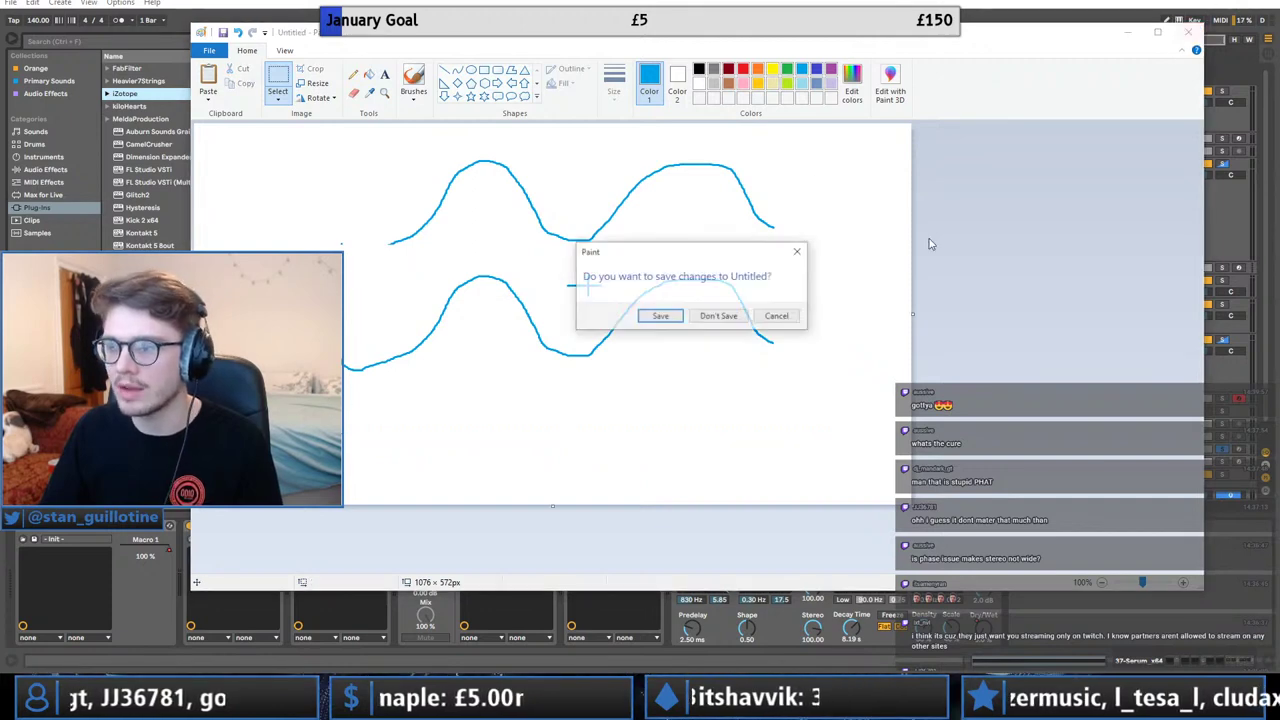
click(729, 321)
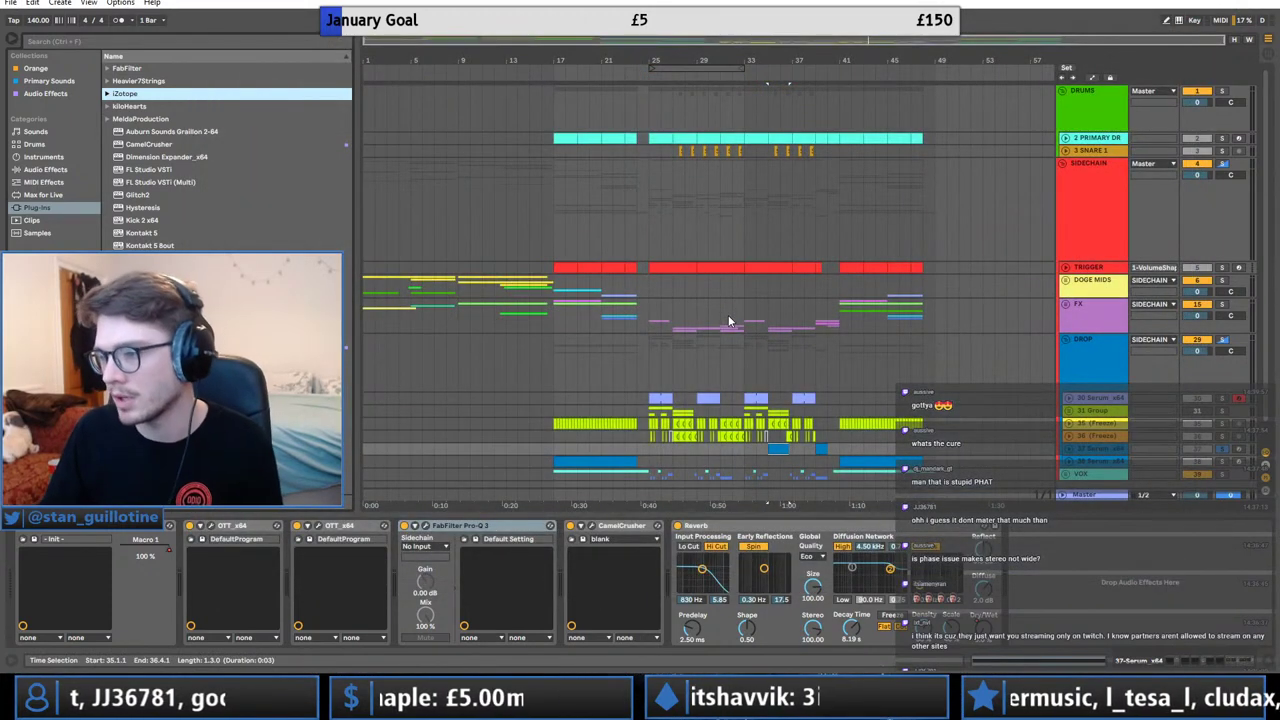
Select the SIDECHAIN group track in the arrangement and clear its solo so all tracks play.
right_click(577, 253)
click(1124, 184)
click(1093, 197)
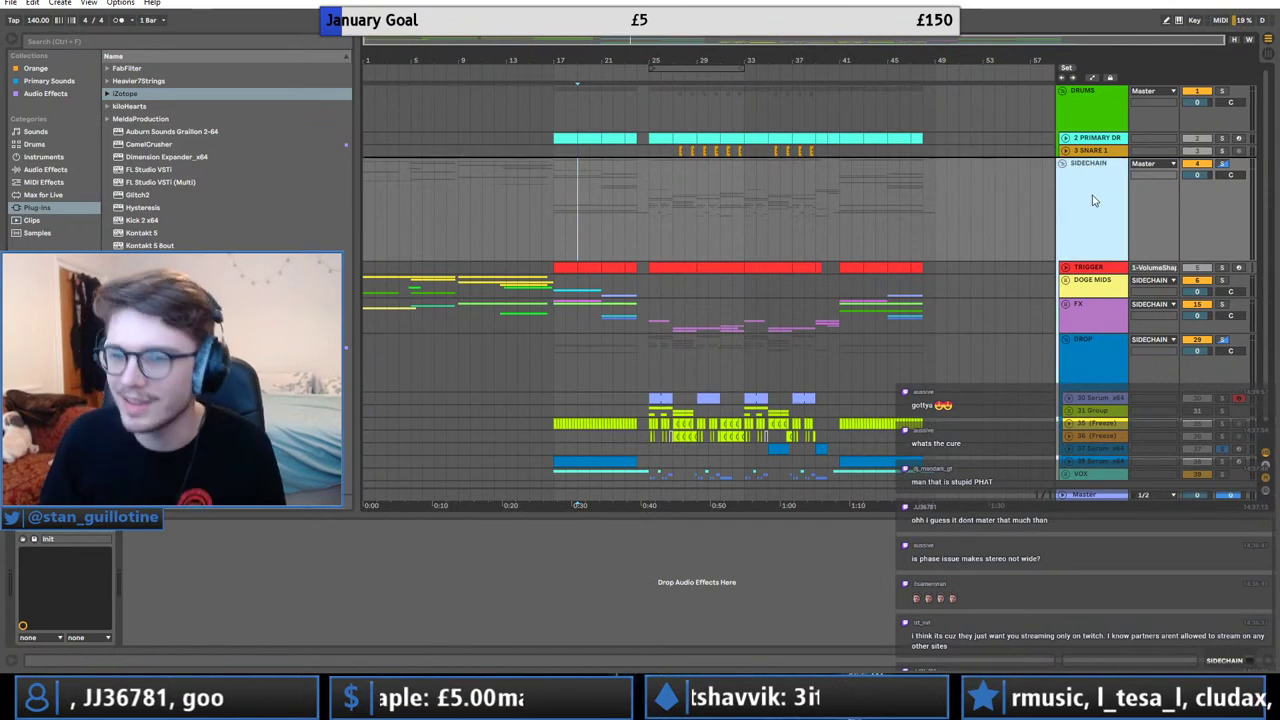
click(1223, 164)
click(1223, 164)
Play the arrangement from bar 1, placing the insert marker at bars 4 and 9 of the intro.
click(365, 226)
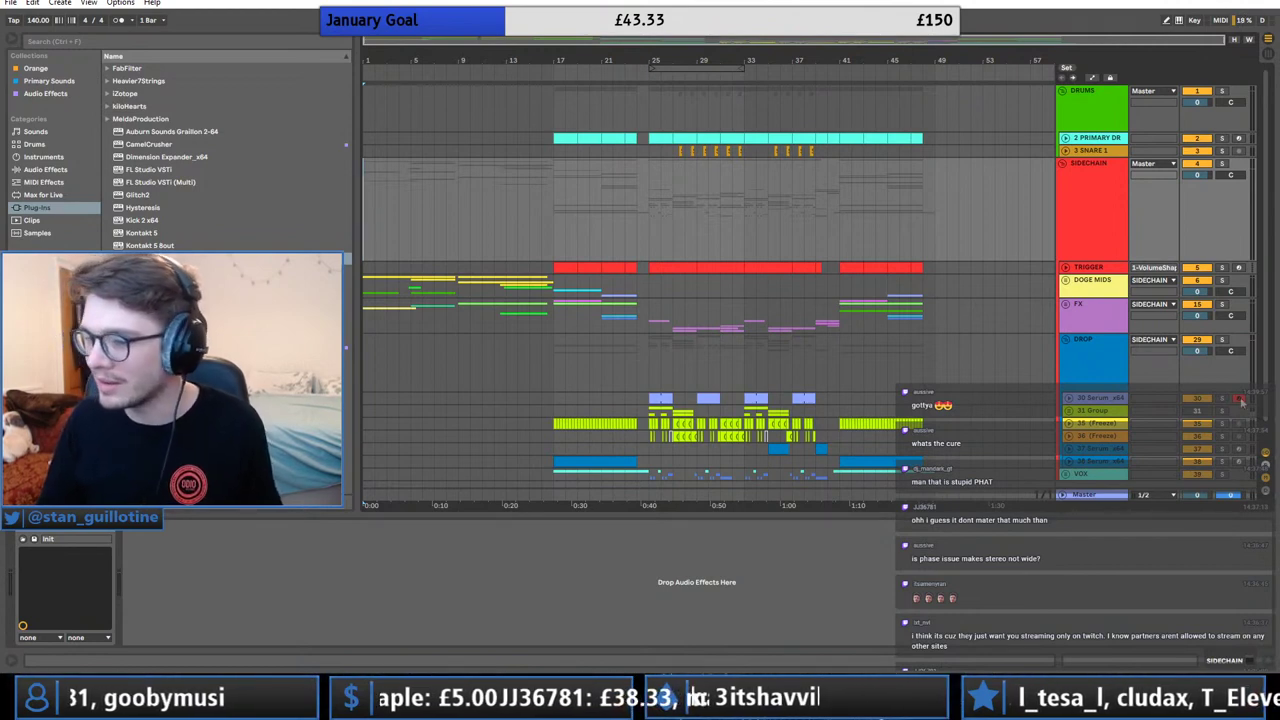
key(space)
click(397, 211)
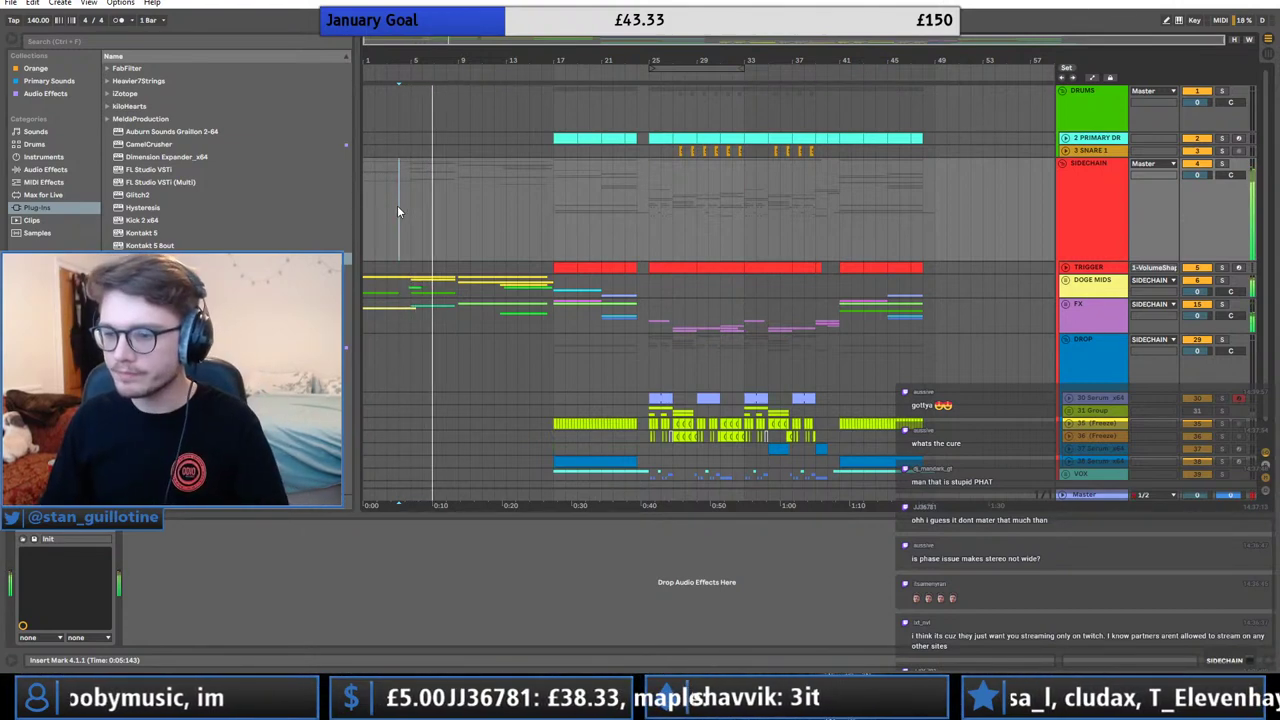
click(459, 200)
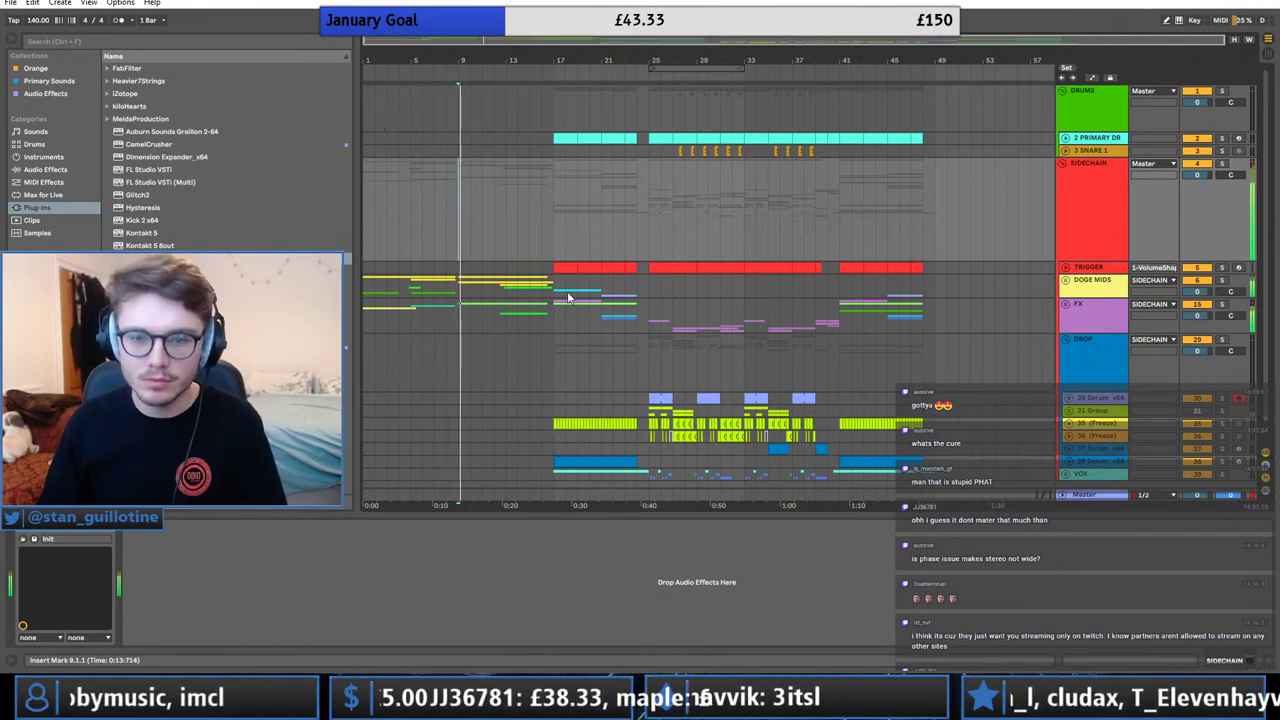
Select the bar from 8.1.1 to 9.1.1 on the VOX track and replay the intro from there.
scroll(516, 245, down, 1)
click(437, 455)
key(ctrl+v)
key(space)
key(space)
drag(461, 451, 448, 453)
key(space)
key(space)
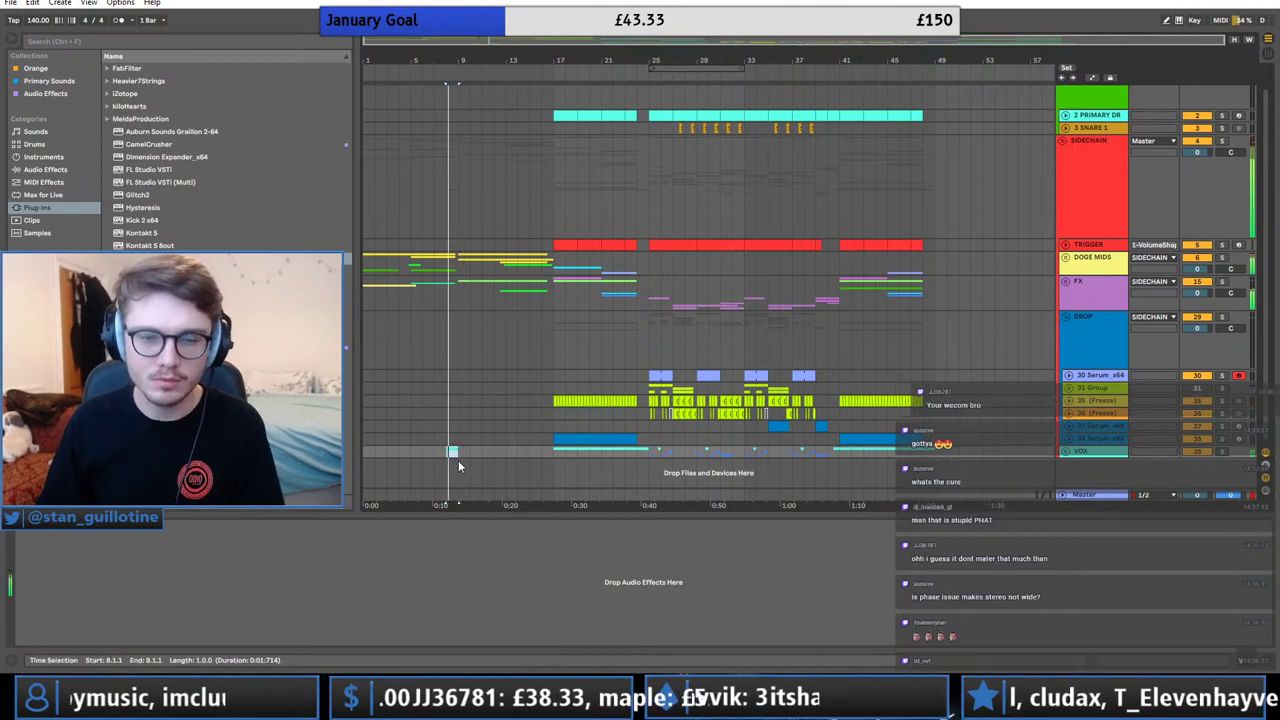
click(461, 452)
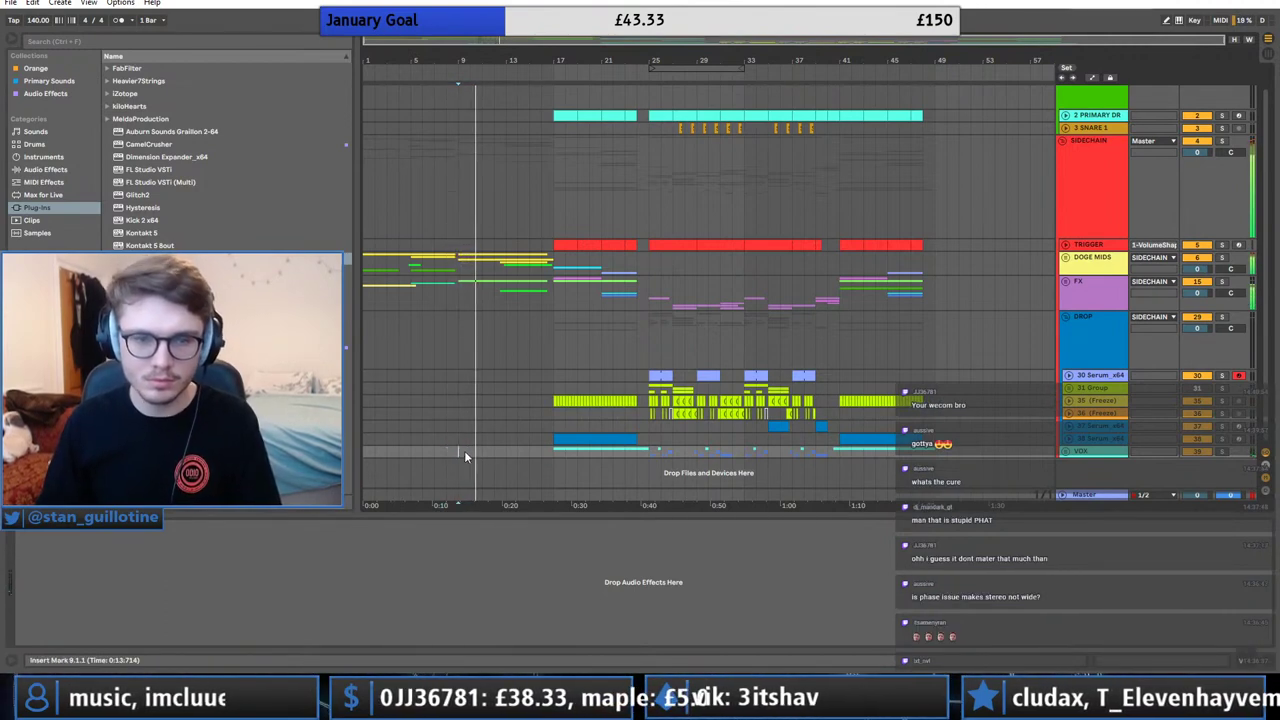
Copy the one-bar vocal section at bar 40 of the VOX track to bar 16 and replay from there.
click(559, 450)
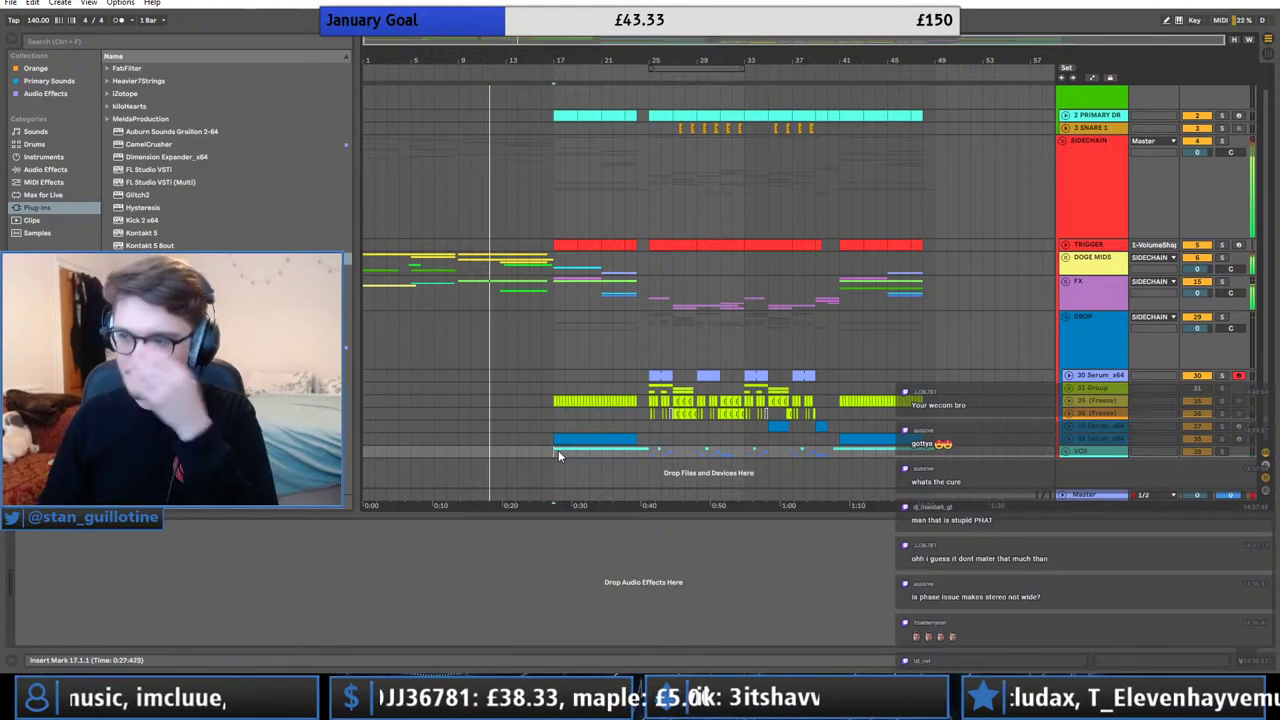
click(553, 430)
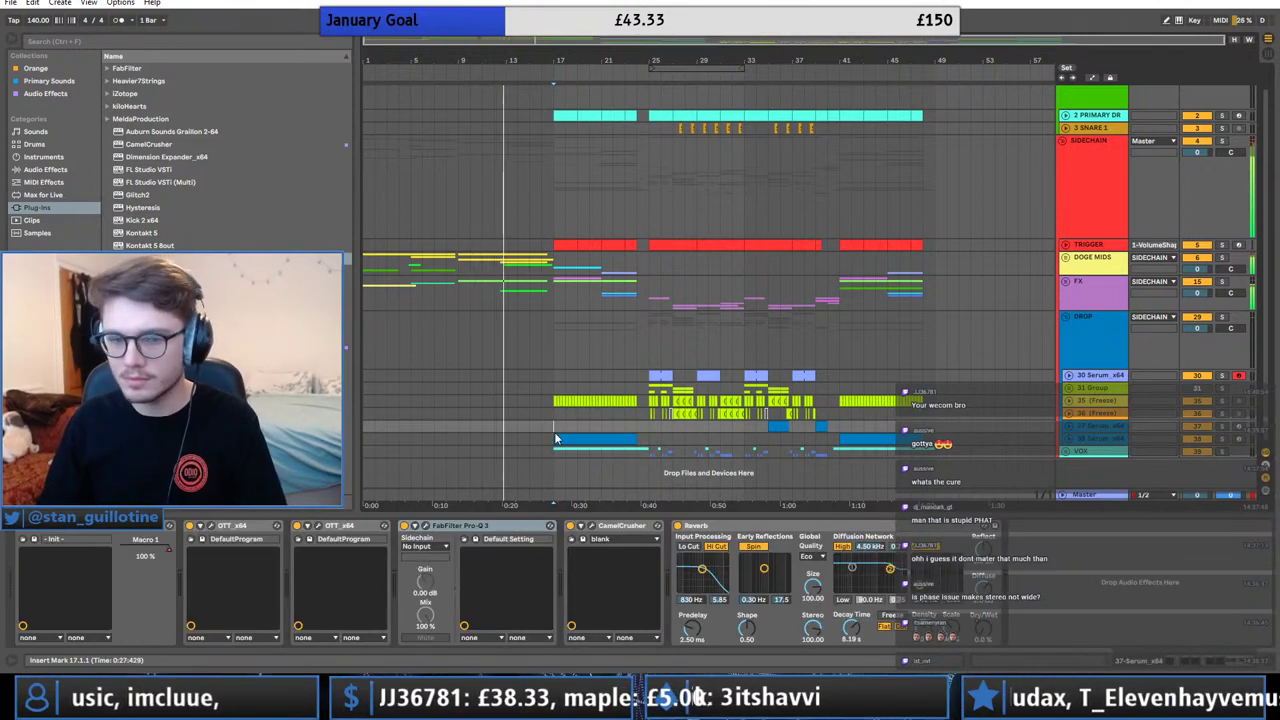
click(542, 295)
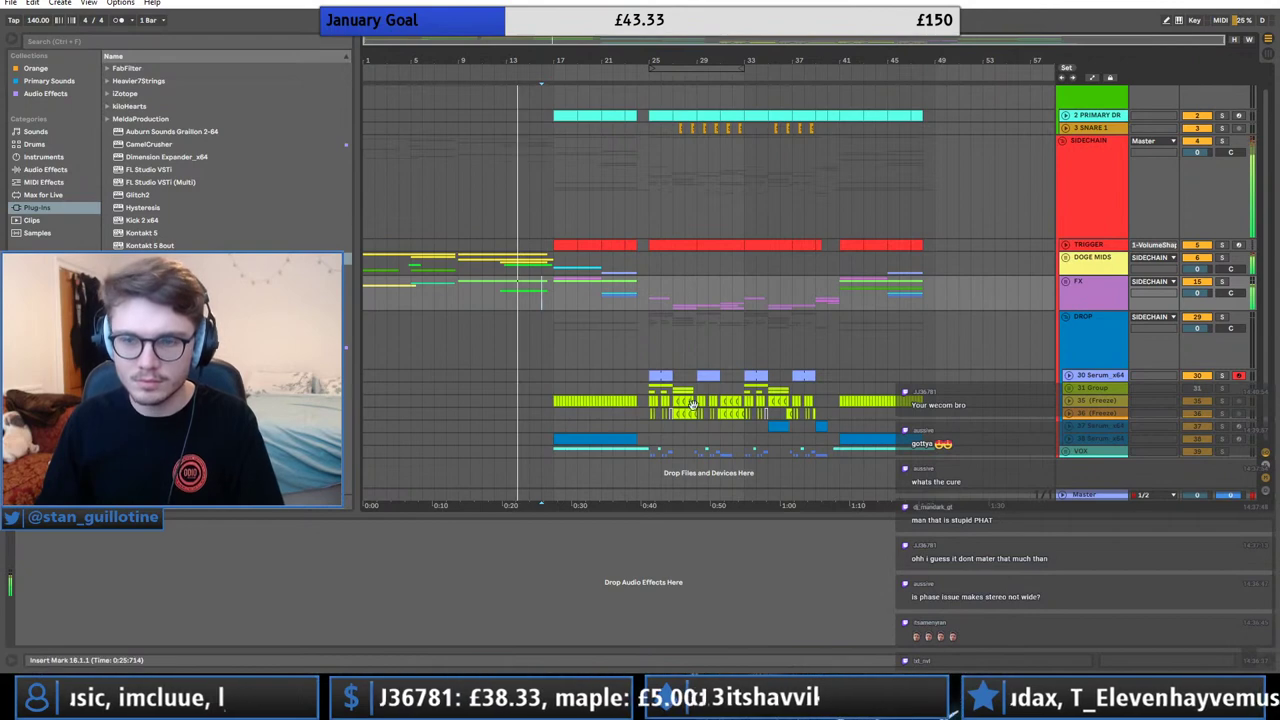
click(544, 453)
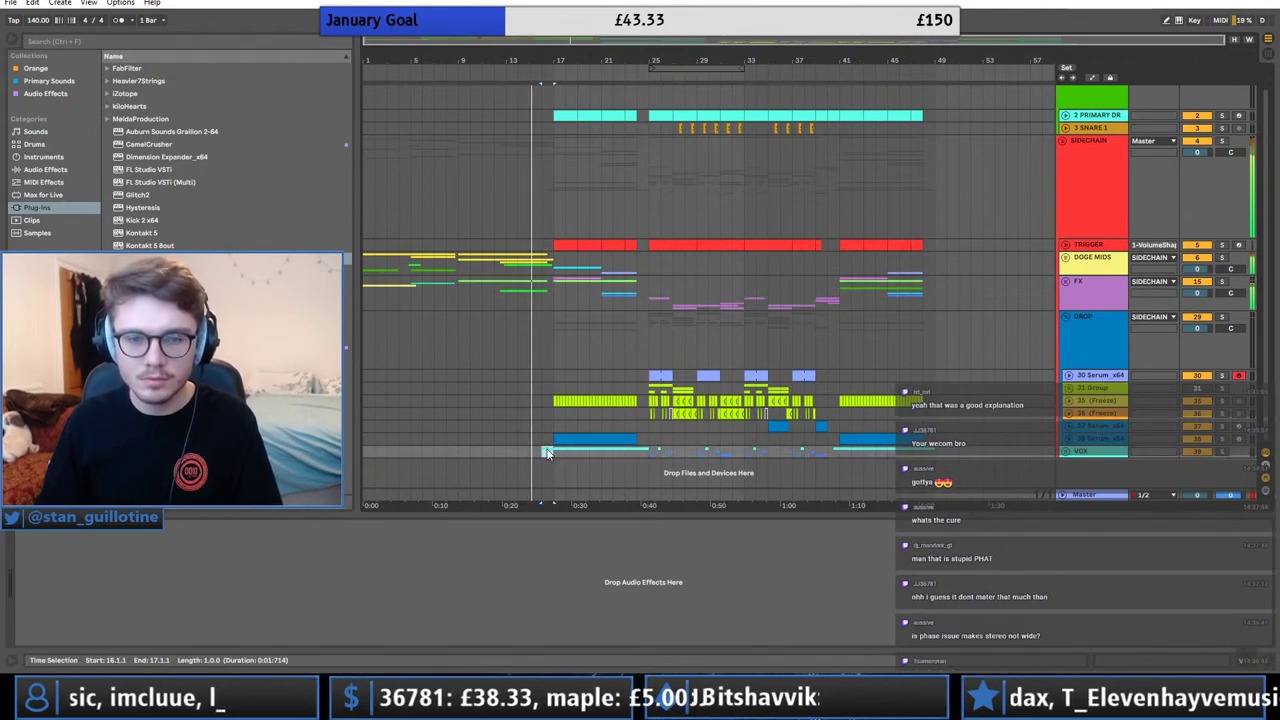
shift+click(833, 451)
drag(833, 451, 829, 456)
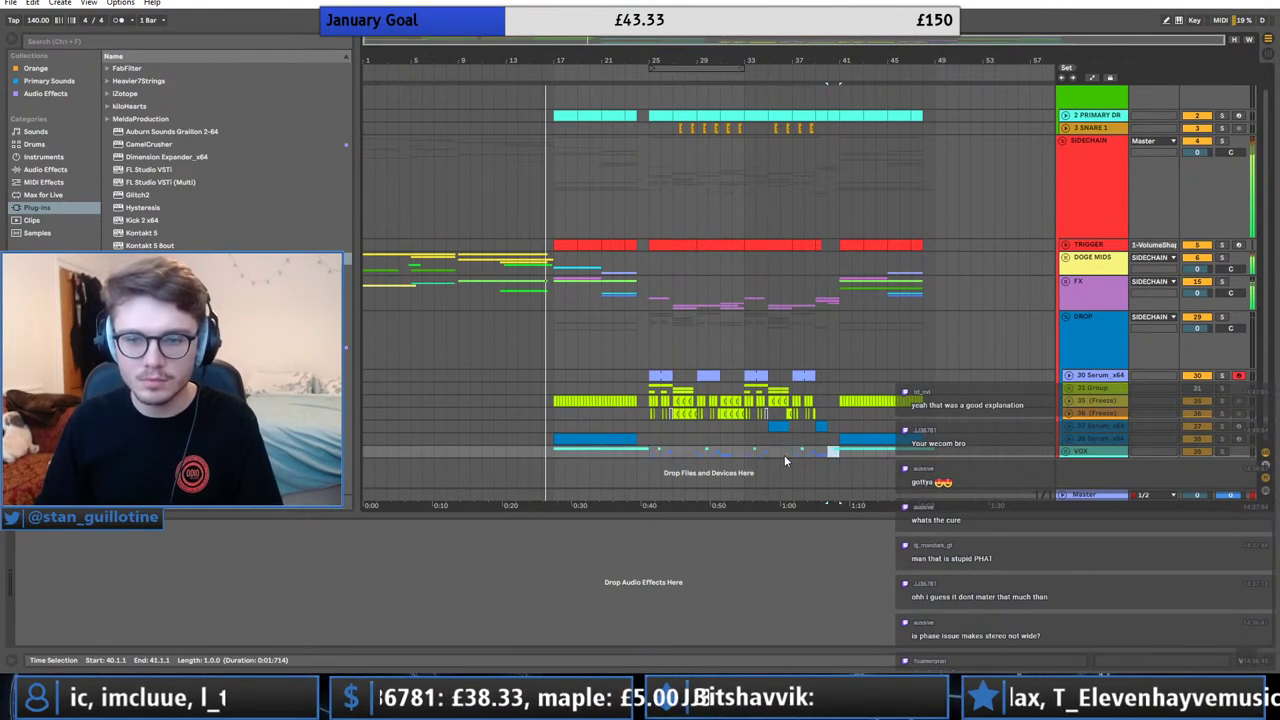
click(543, 452)
key(space)
key(space)
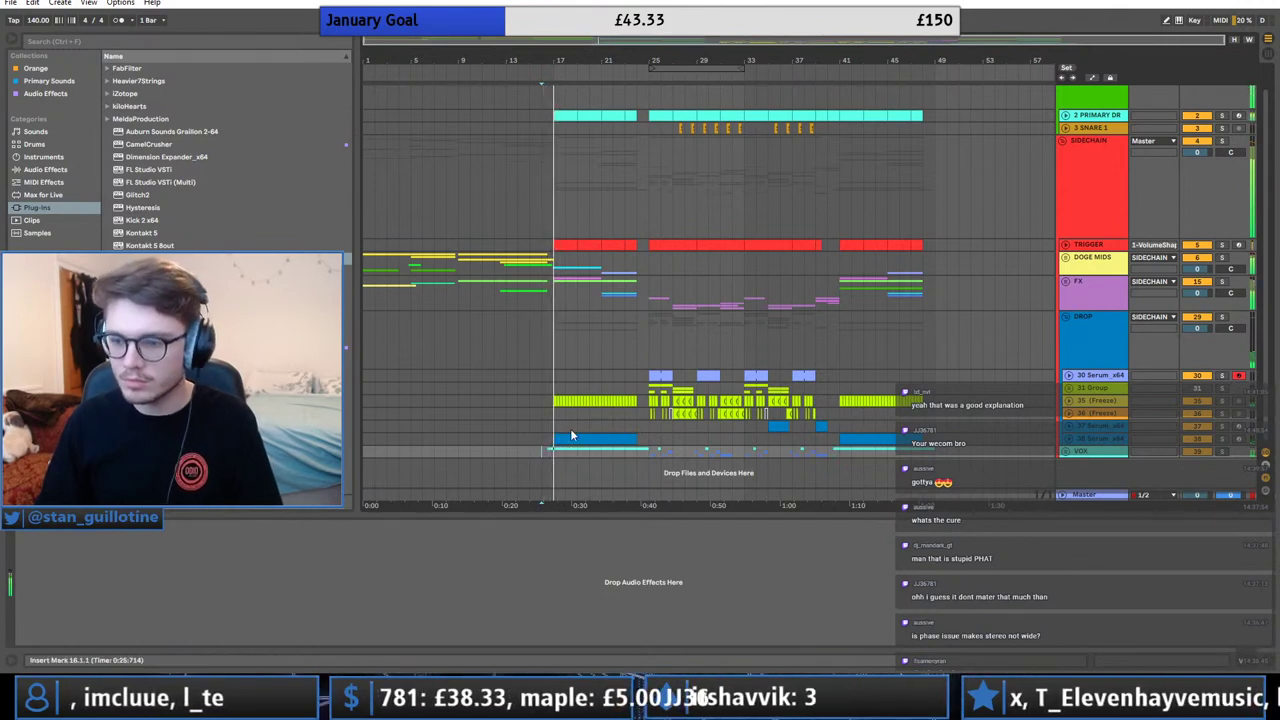
Listen through the build-up and drop, marking section starts between bars 17 and 40, and save the project.
click(556, 426)
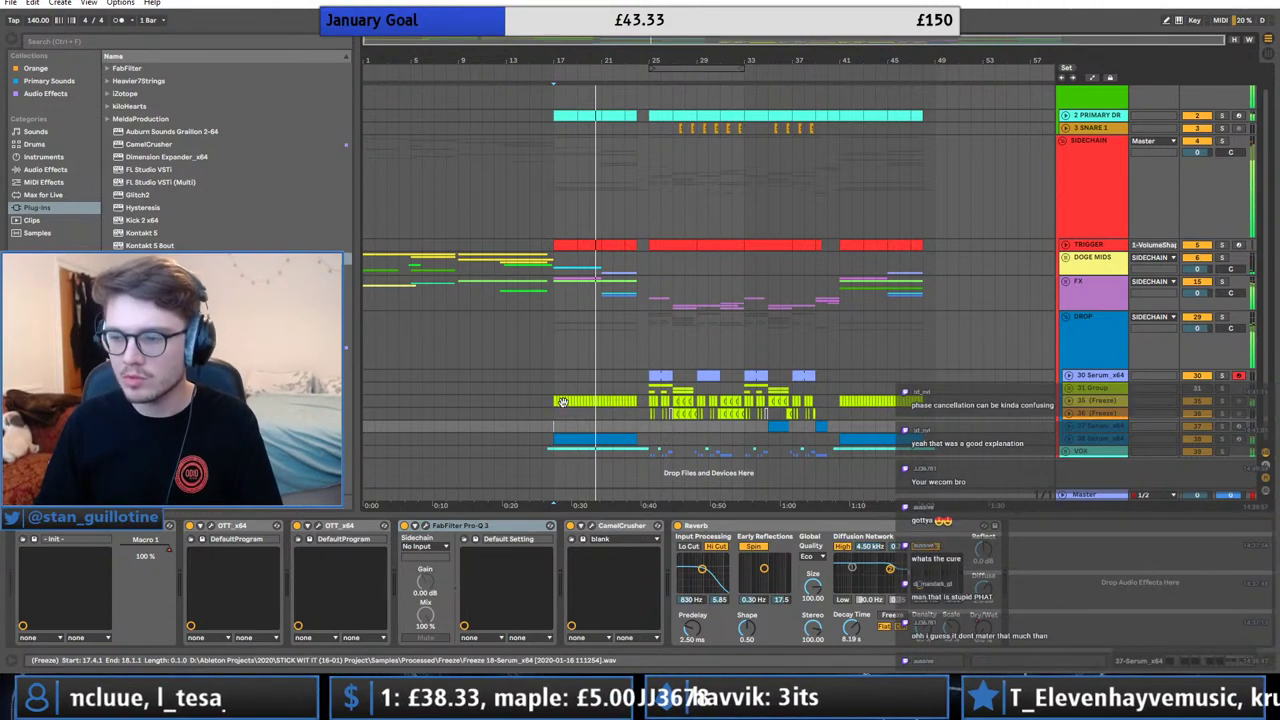
click(607, 336)
click(600, 333)
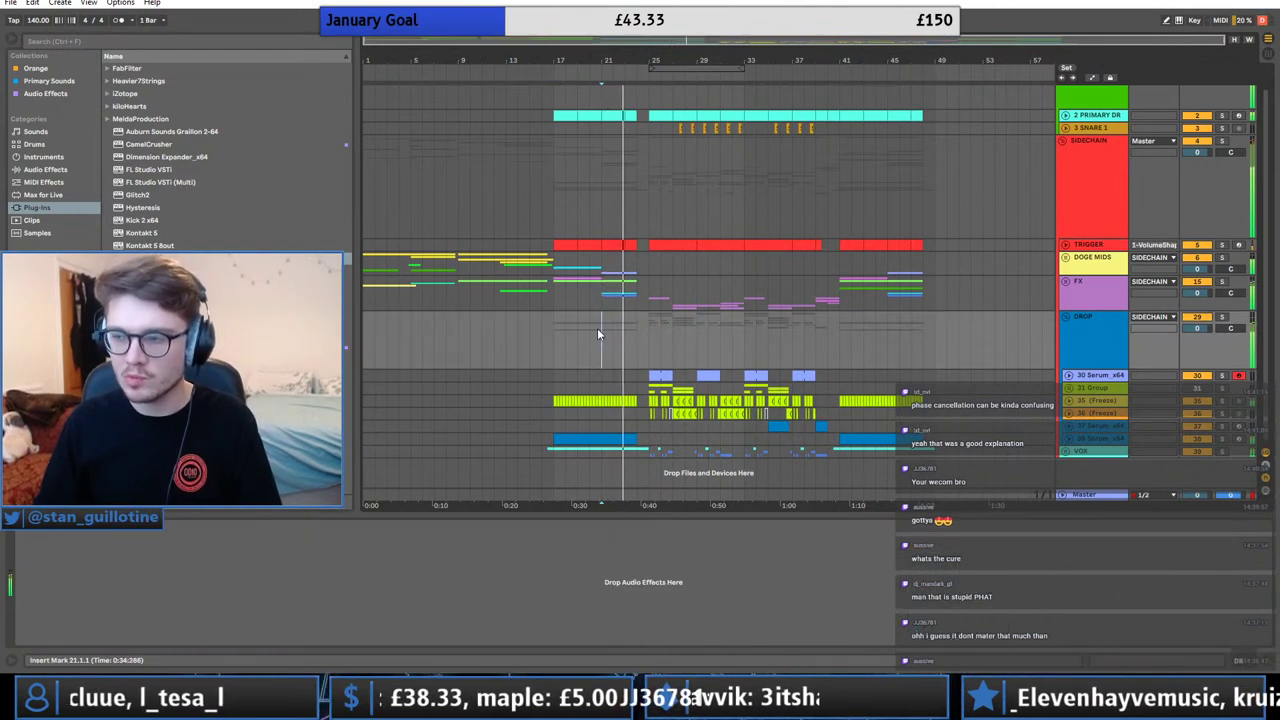
click(636, 343)
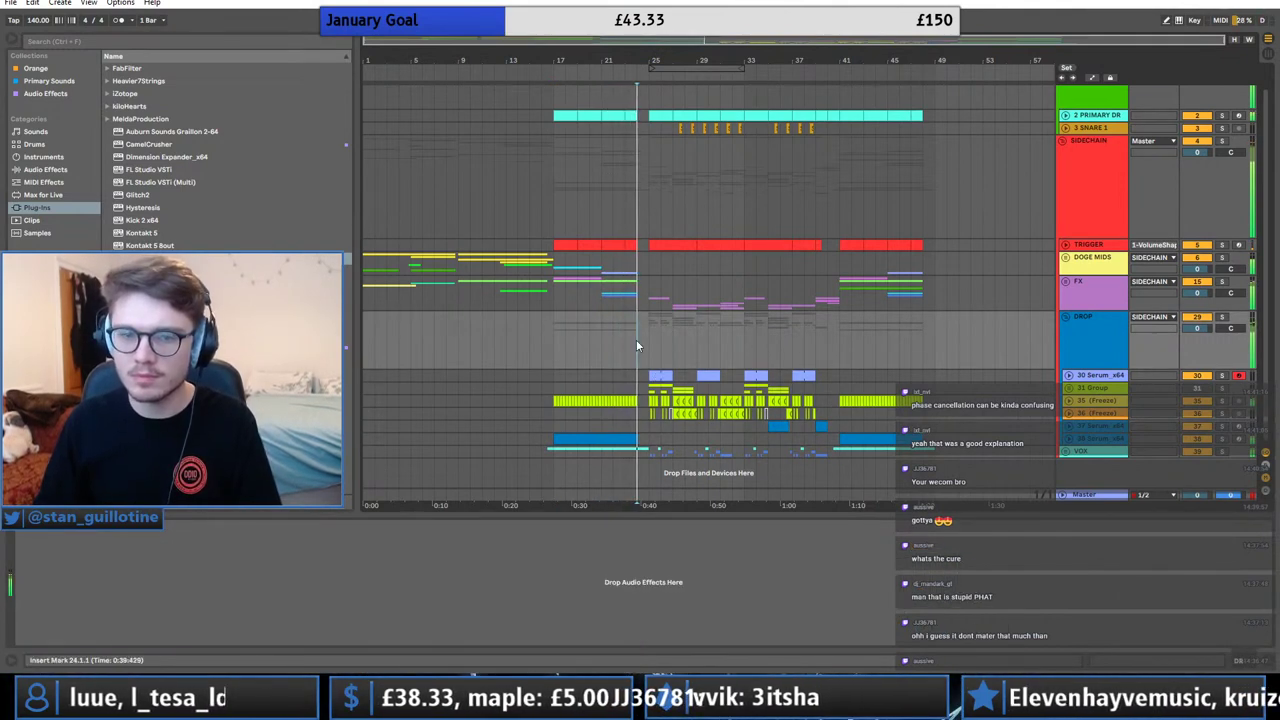
click(650, 344)
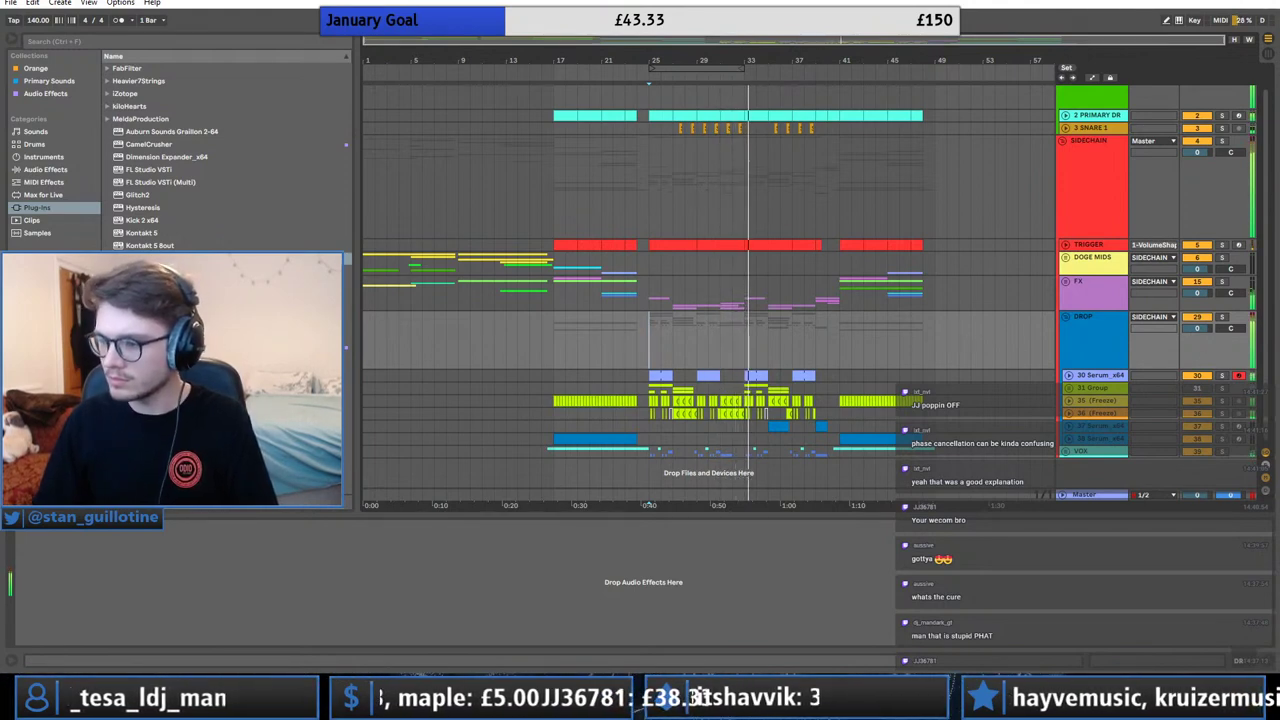
click(751, 321)
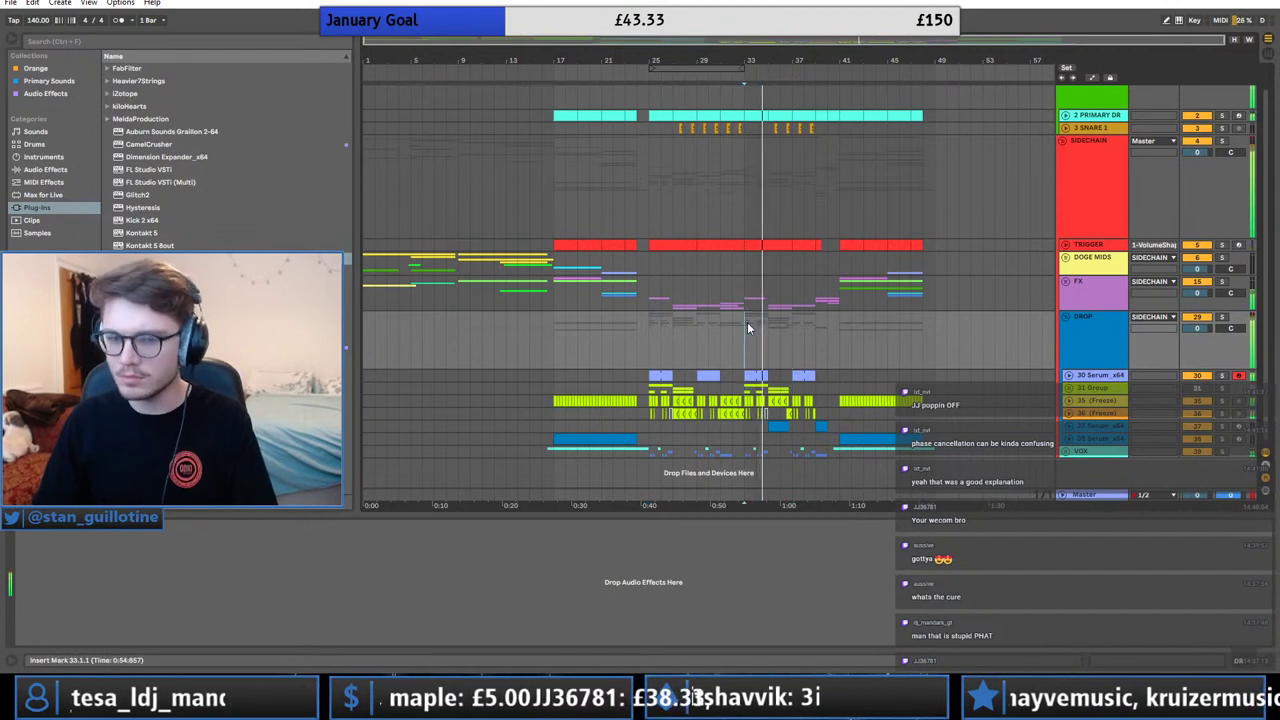
click(771, 322)
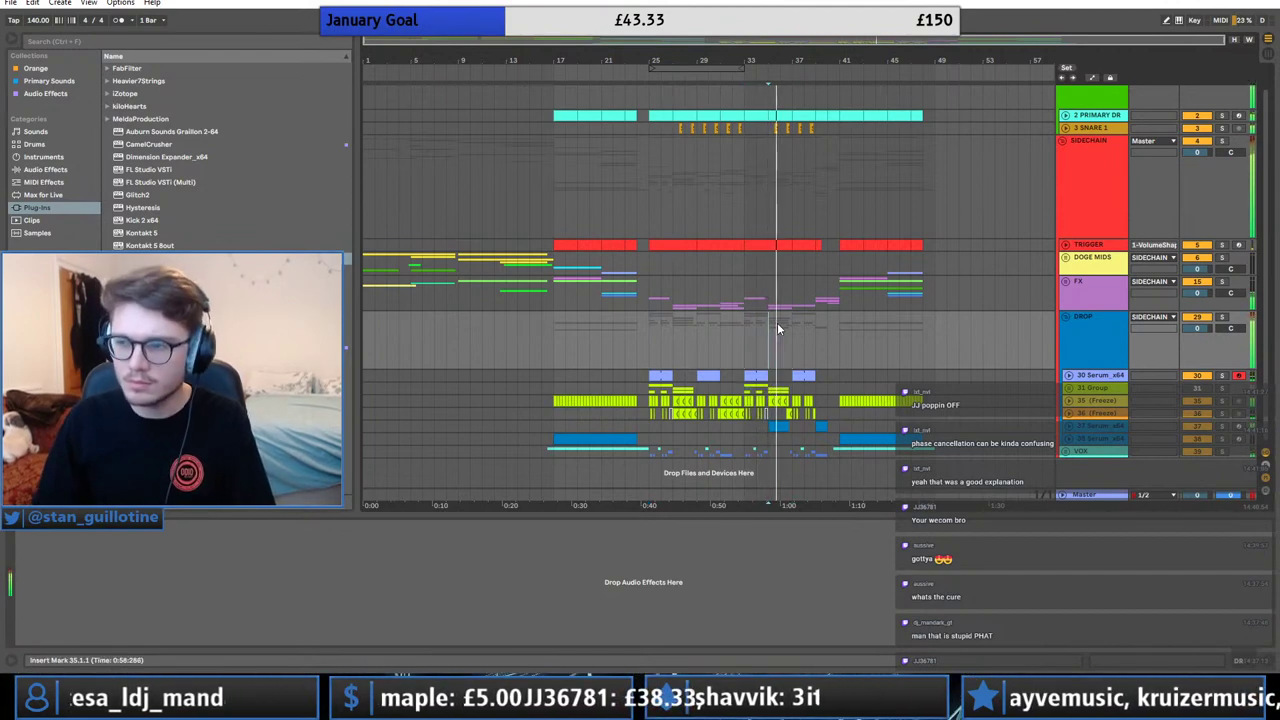
click(827, 331)
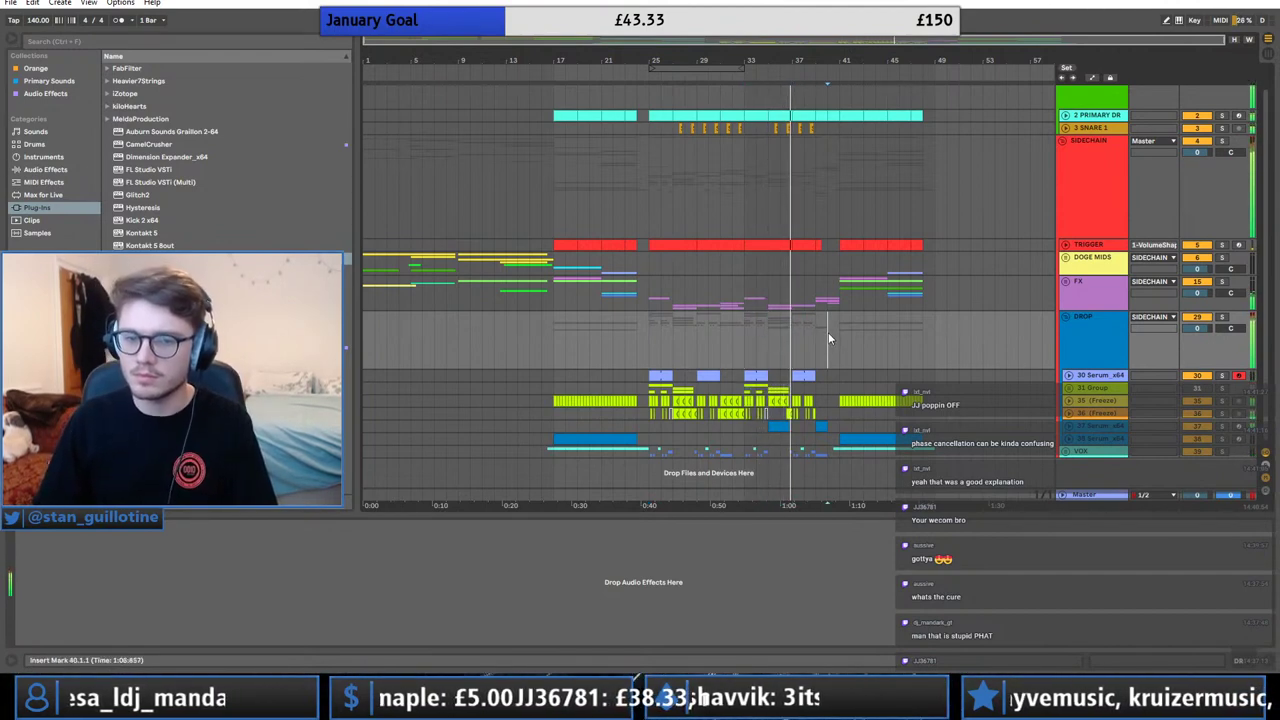
click(819, 328)
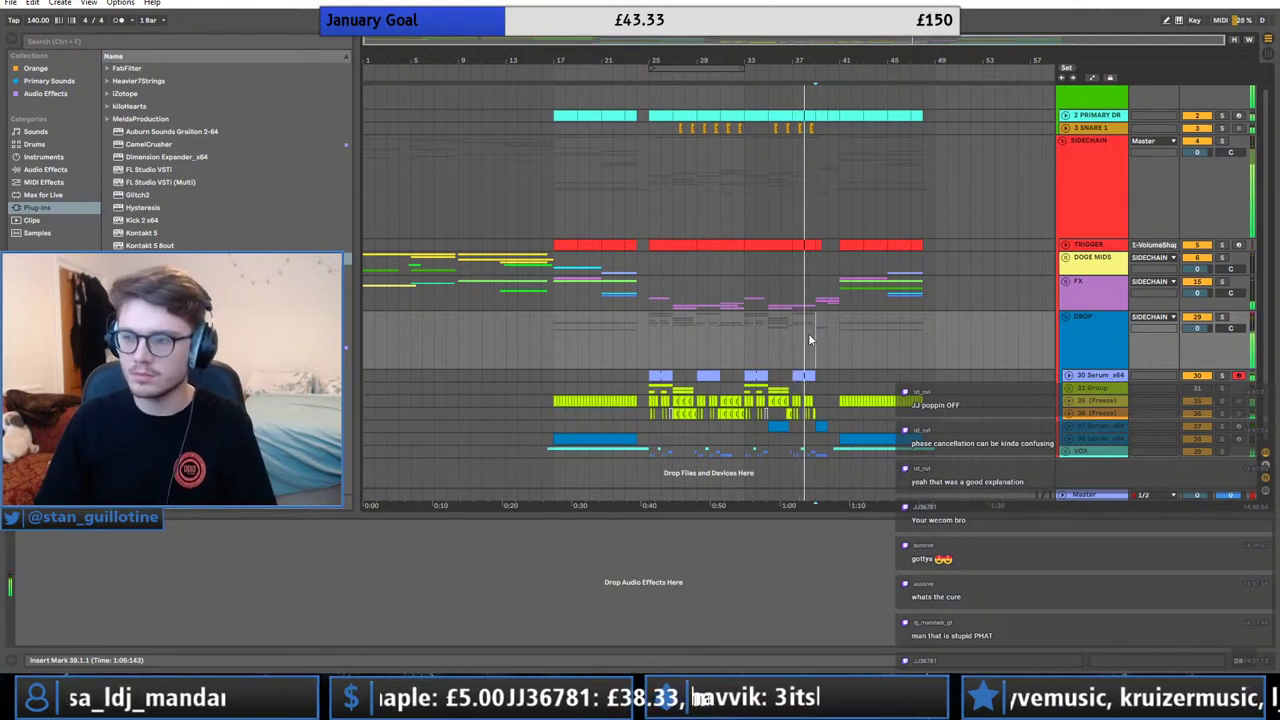
key(ctrl+s)
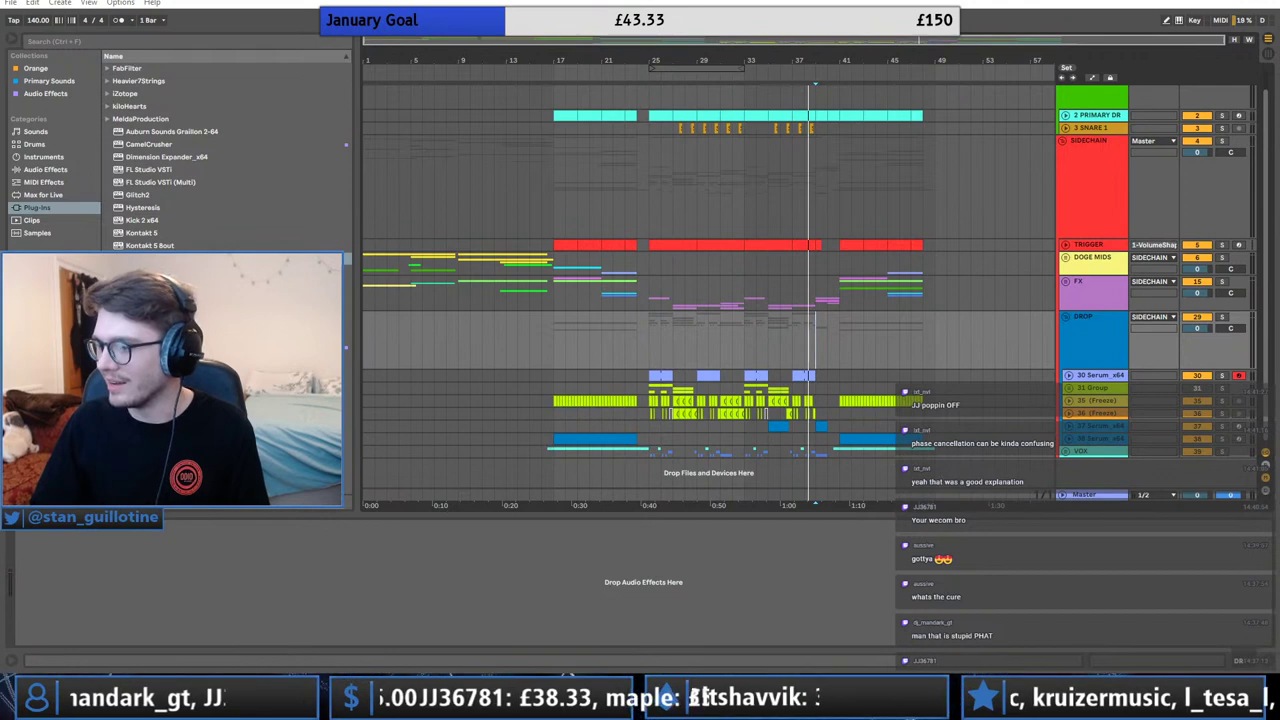
Bring the Latest Donators source filters window on screen to check its Crop/Pad settings and move it away again.
drag(1279, 132, 817, 90)
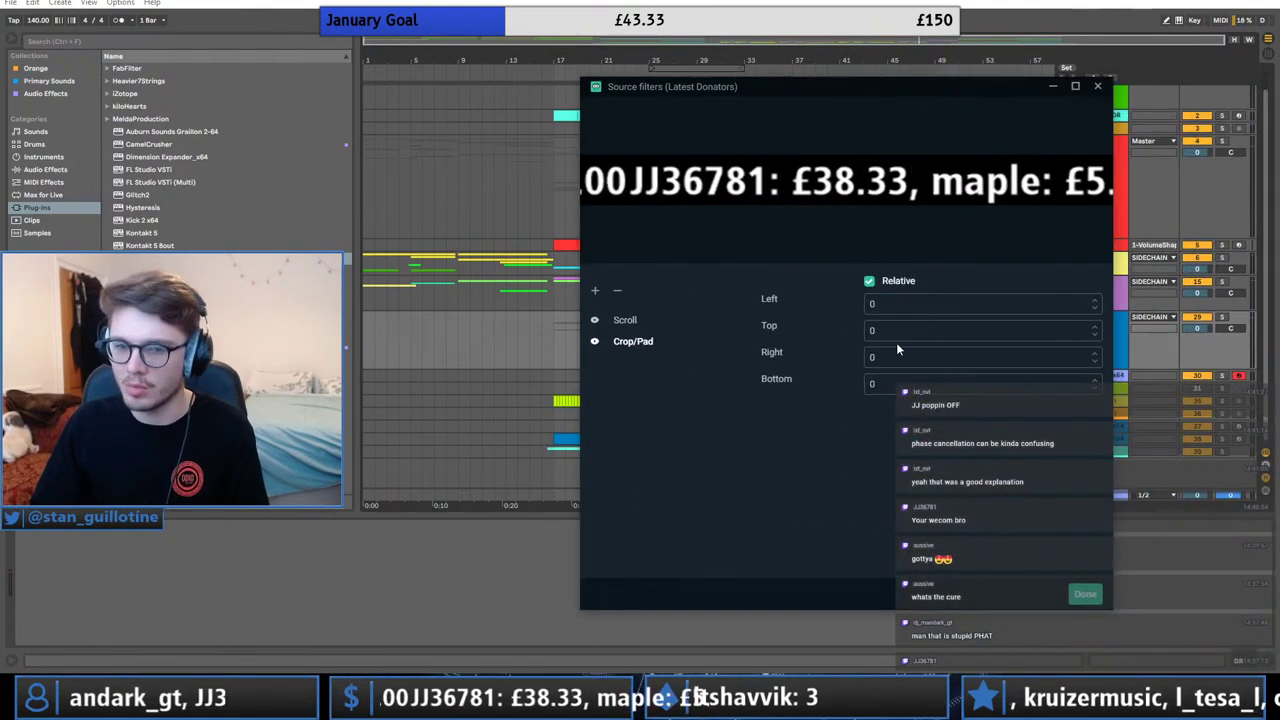
drag(901, 85, 1279, 90)
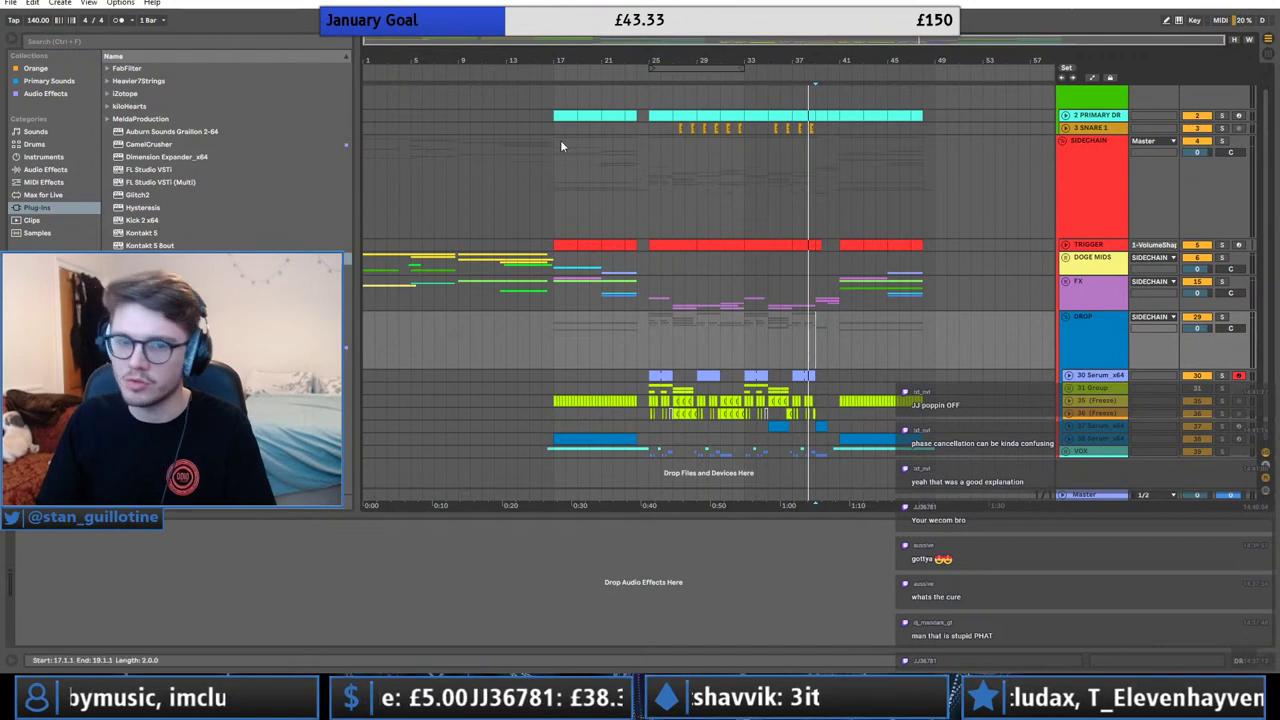
click(10, 3)
click(30, 19)
click(60, 3)
click(184, 331)
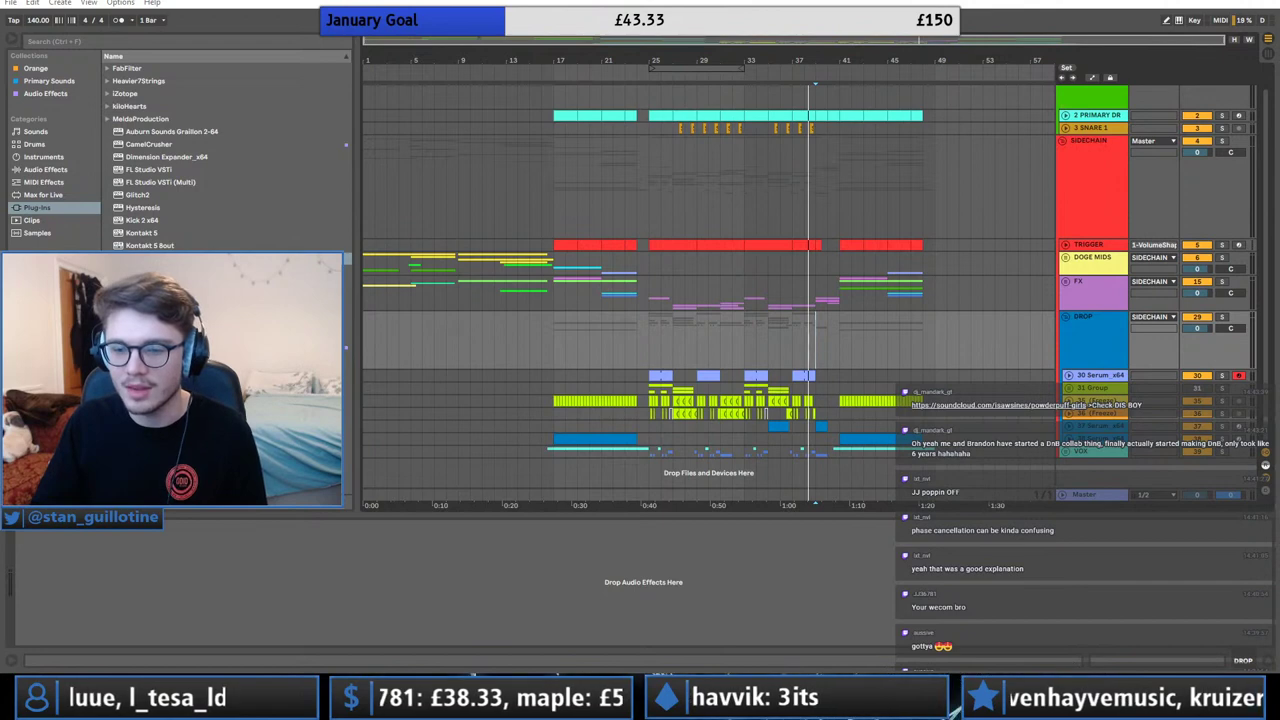
Switch to Discord, view the general channel of the Ödio Records server, and close the window.
key(alt+Tab)
click(430, 262)
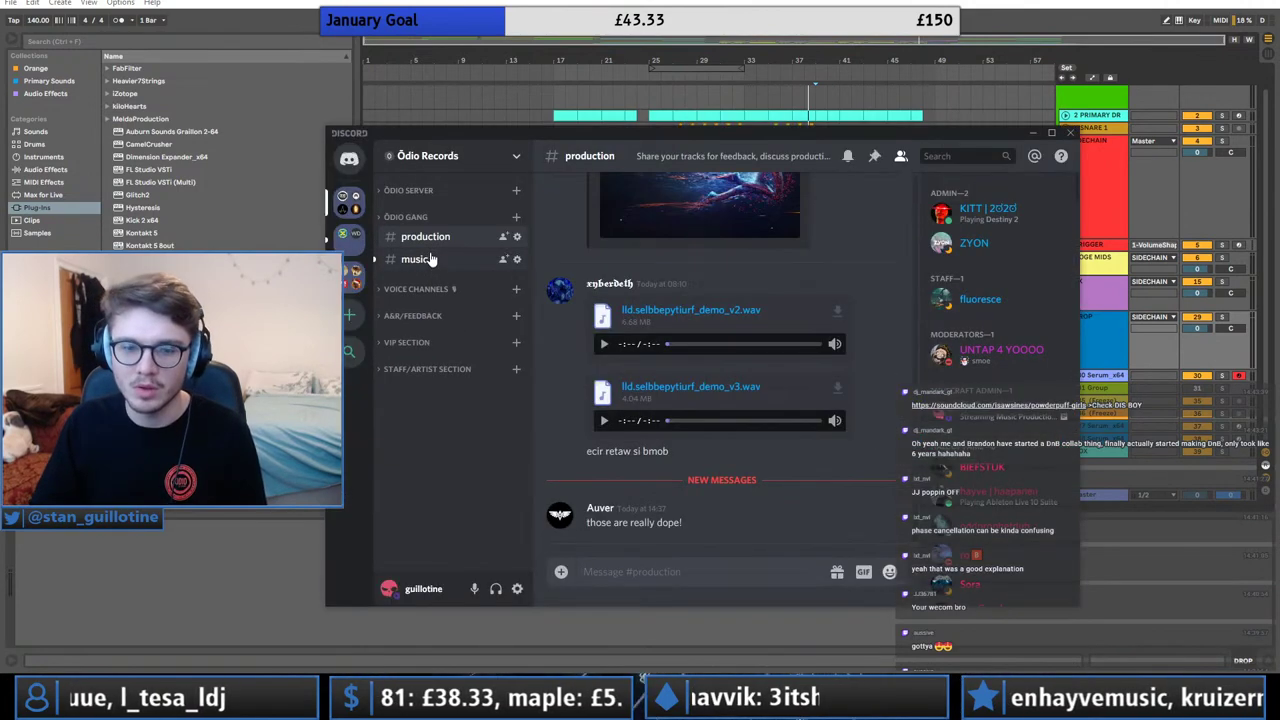
click(423, 220)
click(423, 237)
click(423, 218)
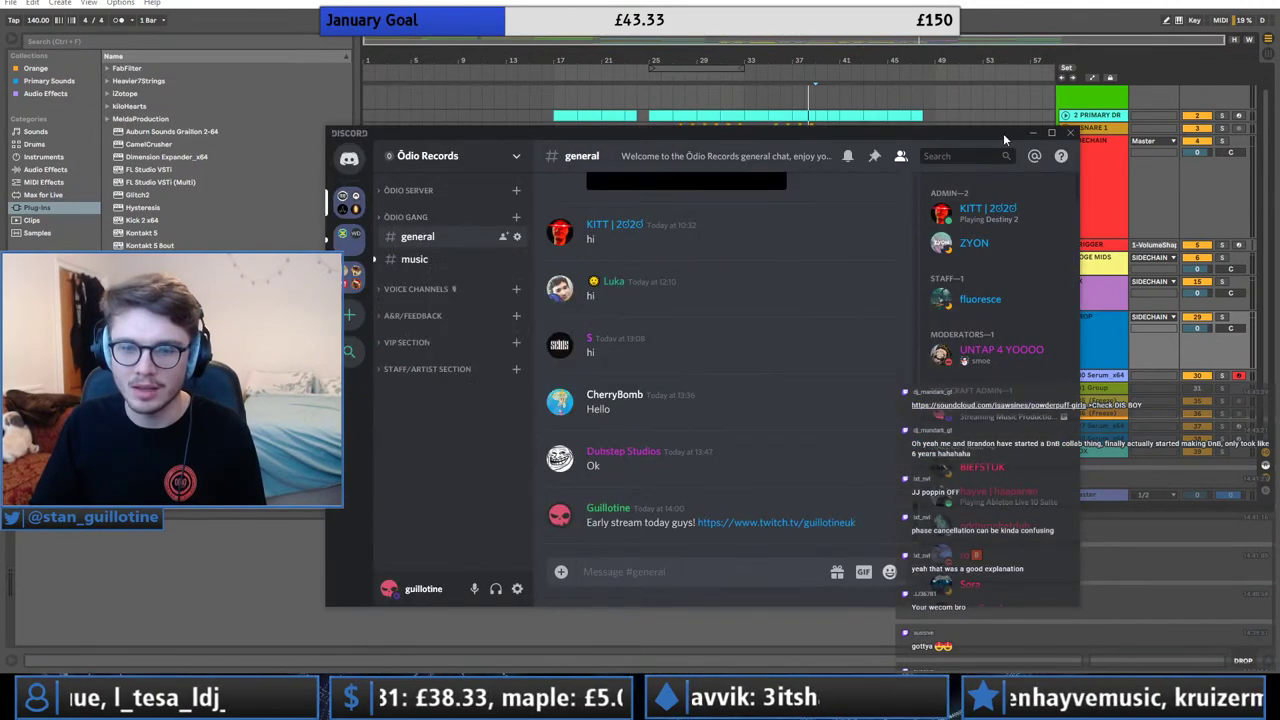
click(1071, 134)
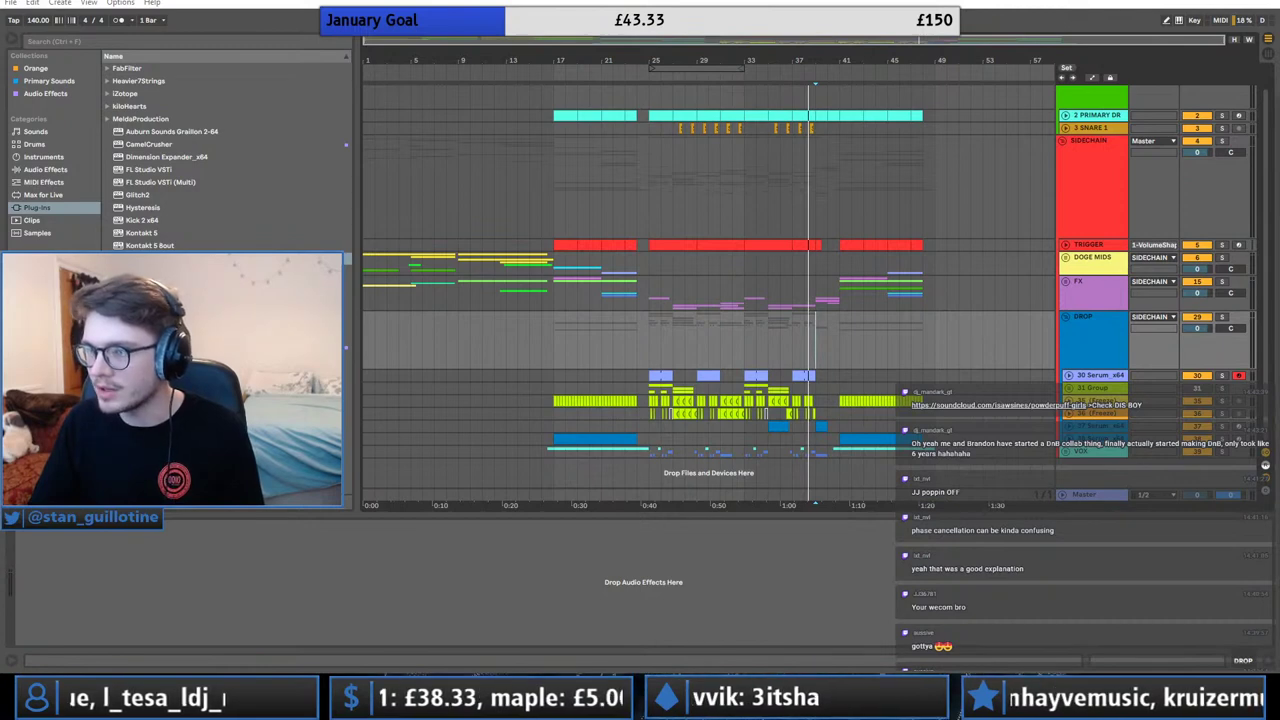
Bring the browser with the SoundCloud track "ISWAS X LØNK - Powderpuff Girls" on screen and enlarge and reposition its window.
drag(720, 317, 734, 316)
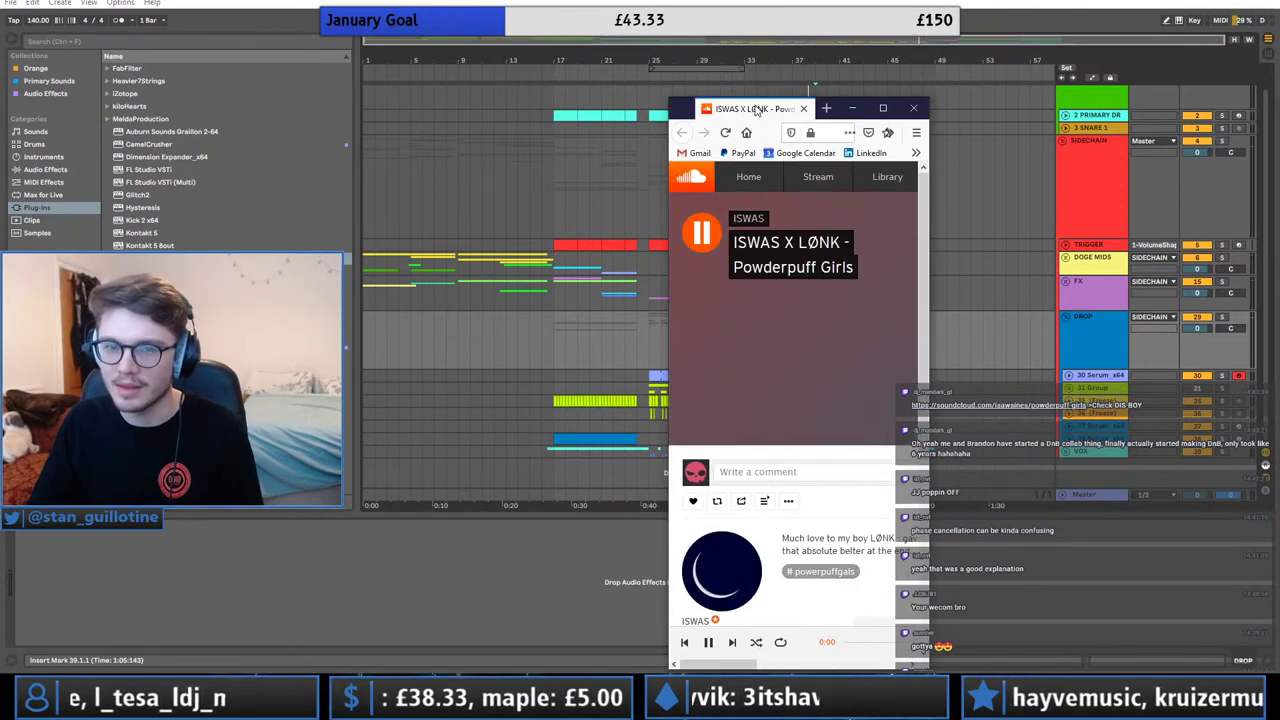
drag(669, 98, 265, 238)
drag(563, 247, 735, 122)
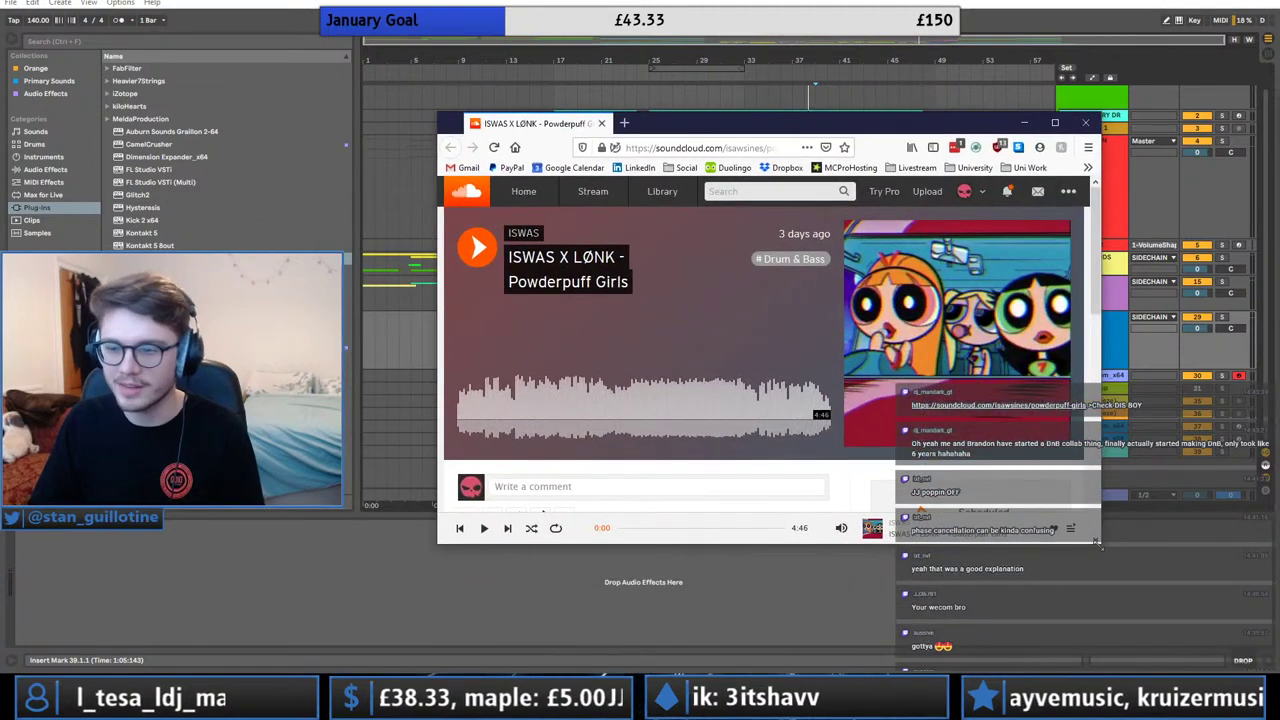
drag(1097, 542, 1270, 661)
drag(790, 123, 671, 72)
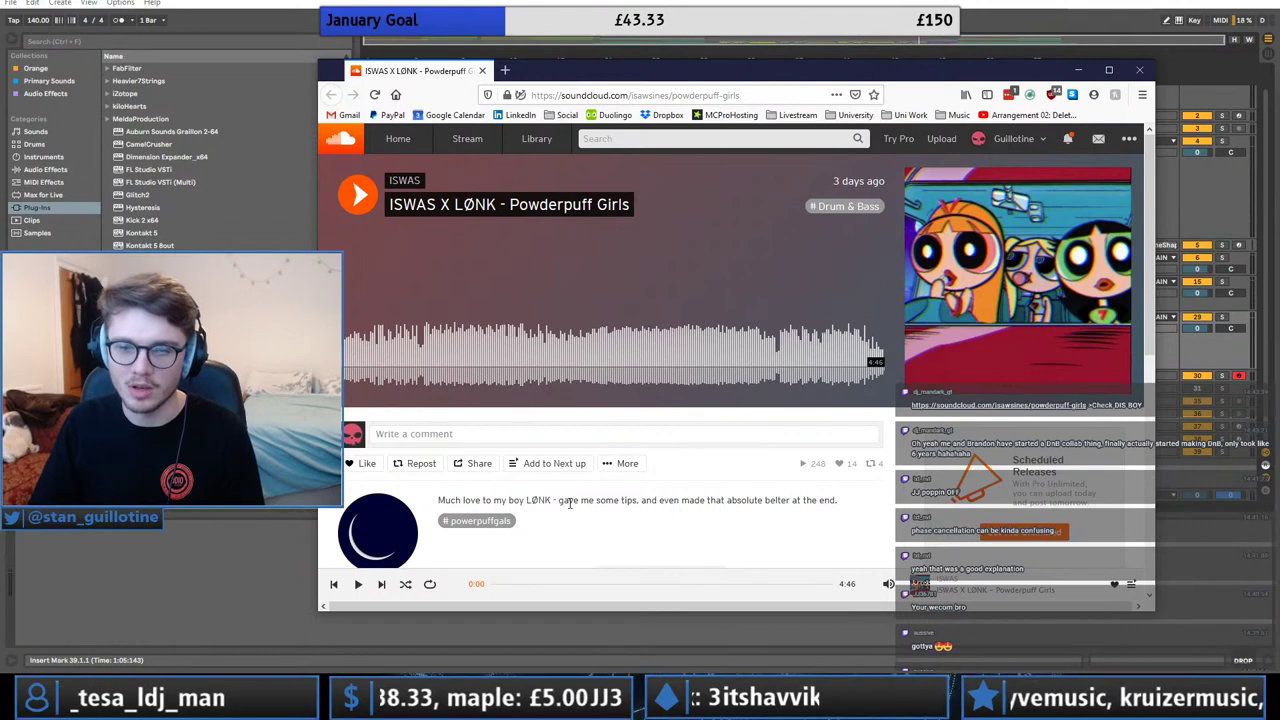
Look over the Powderpuff Girls track page and check the account's SoundCloud notifications.
scroll(569, 503, down, 2)
scroll(595, 440, up, 2)
click(362, 192)
click(362, 192)
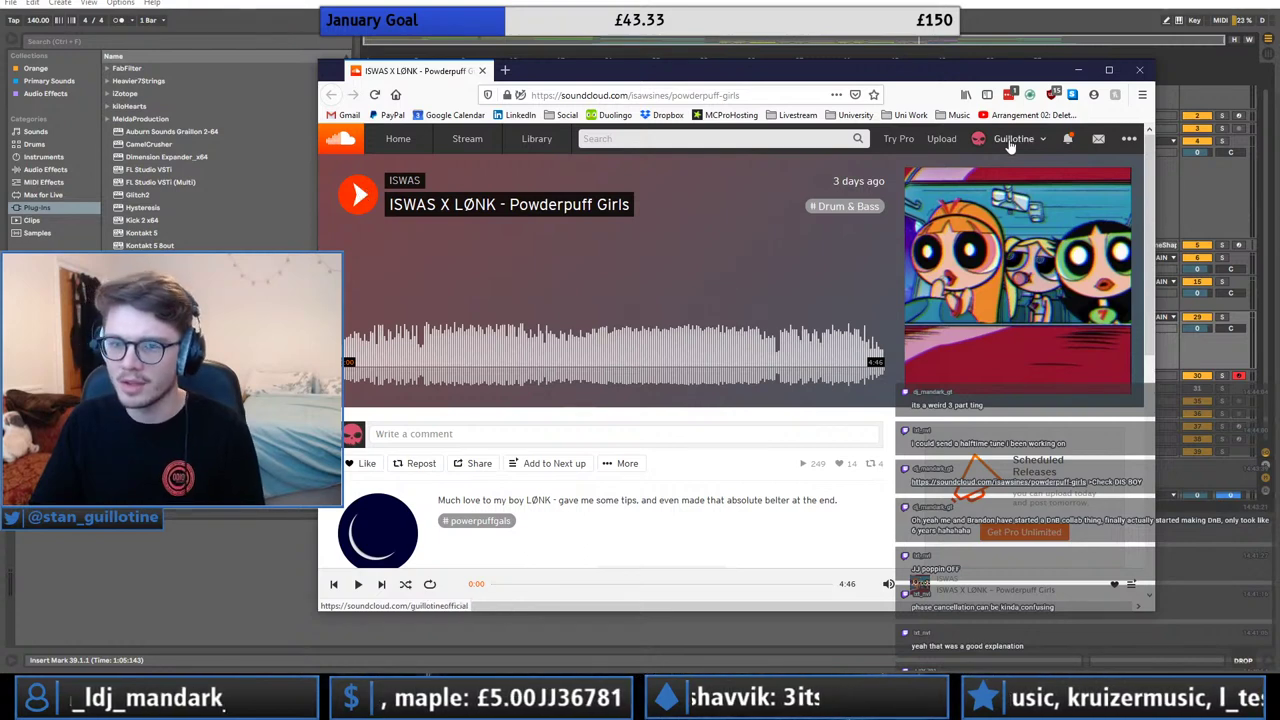
click(1066, 143)
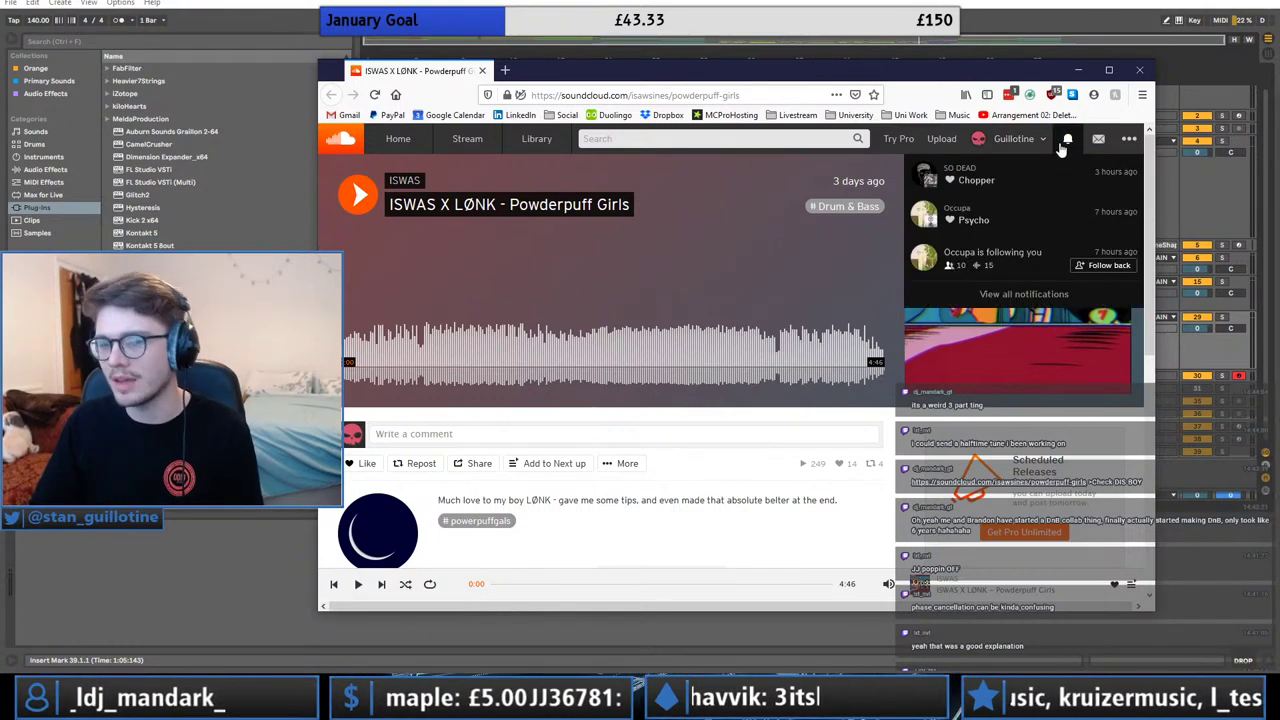
click(1068, 141)
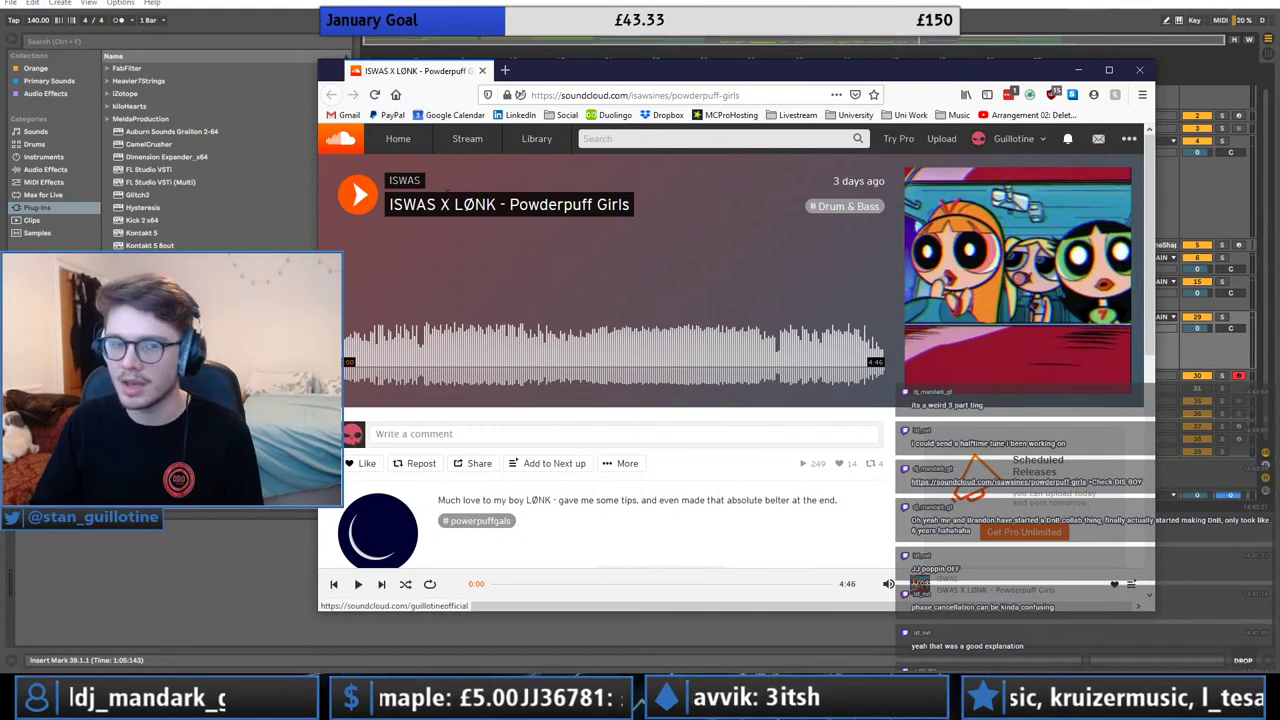
Play the Powderpuff Girls track in a maximized browser window, pause it, and cue playback back to about 0:46.
click(361, 196)
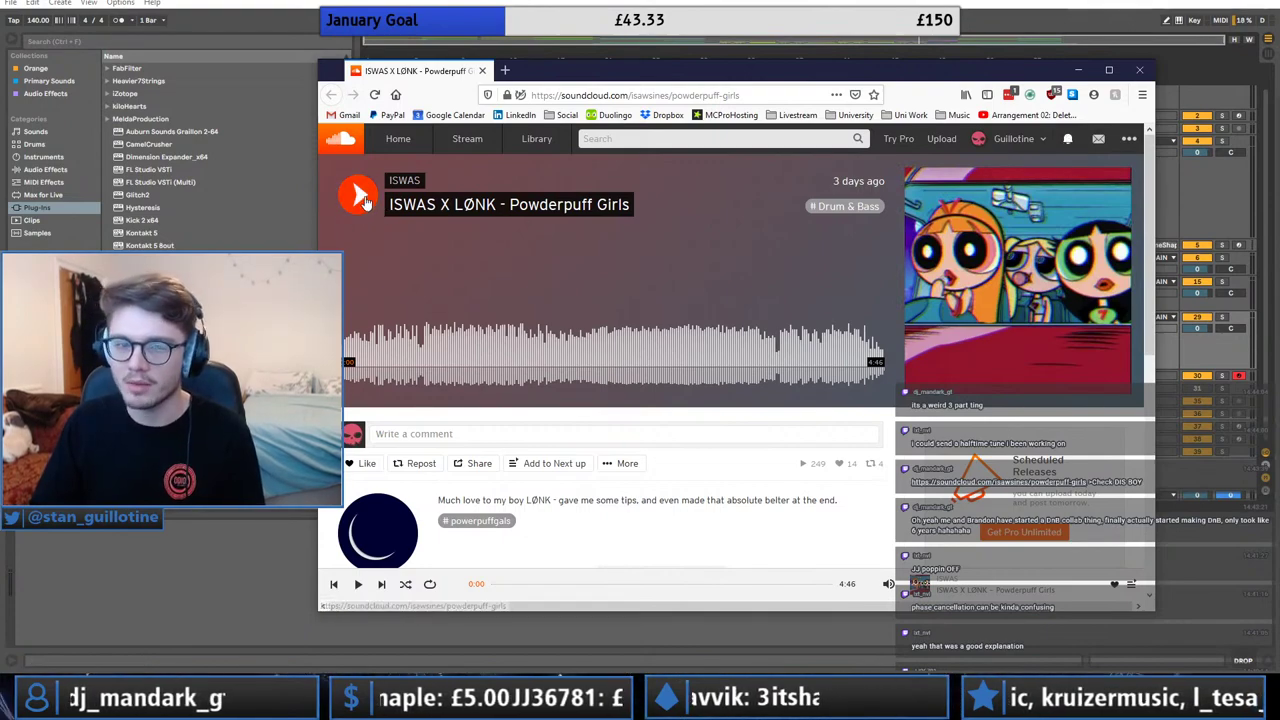
double_click(729, 74)
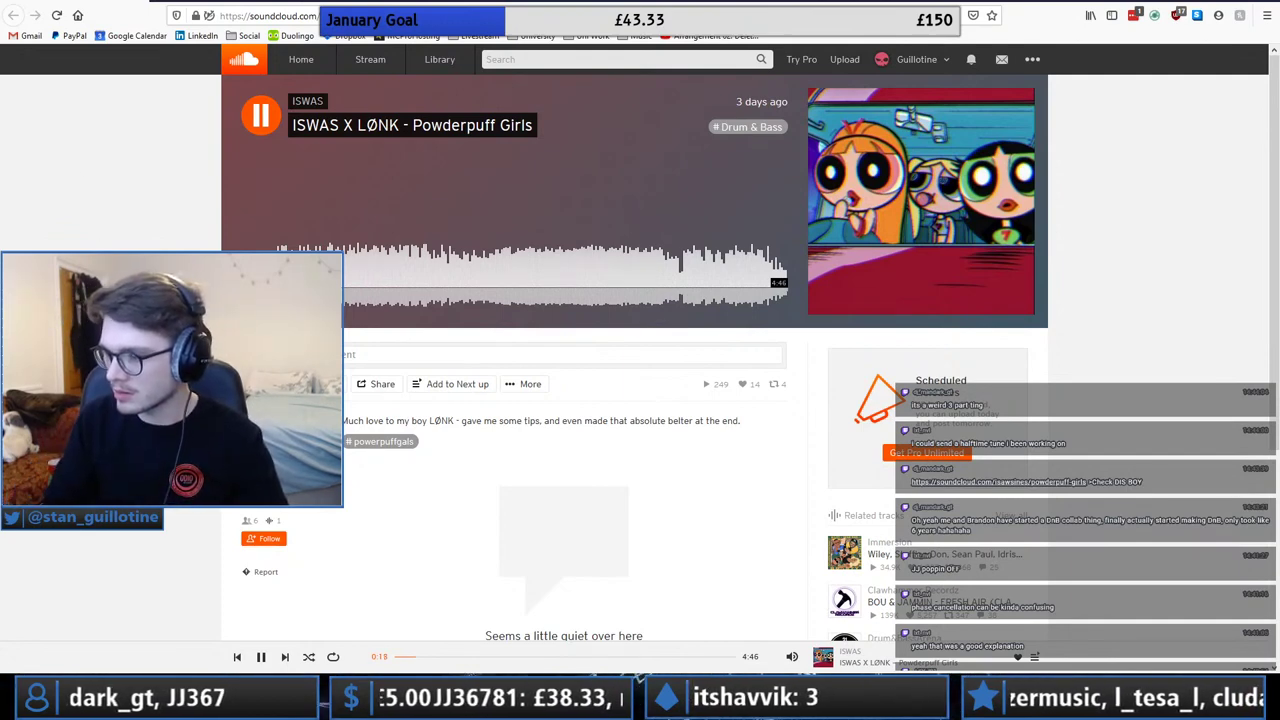
key(alt+Tab)
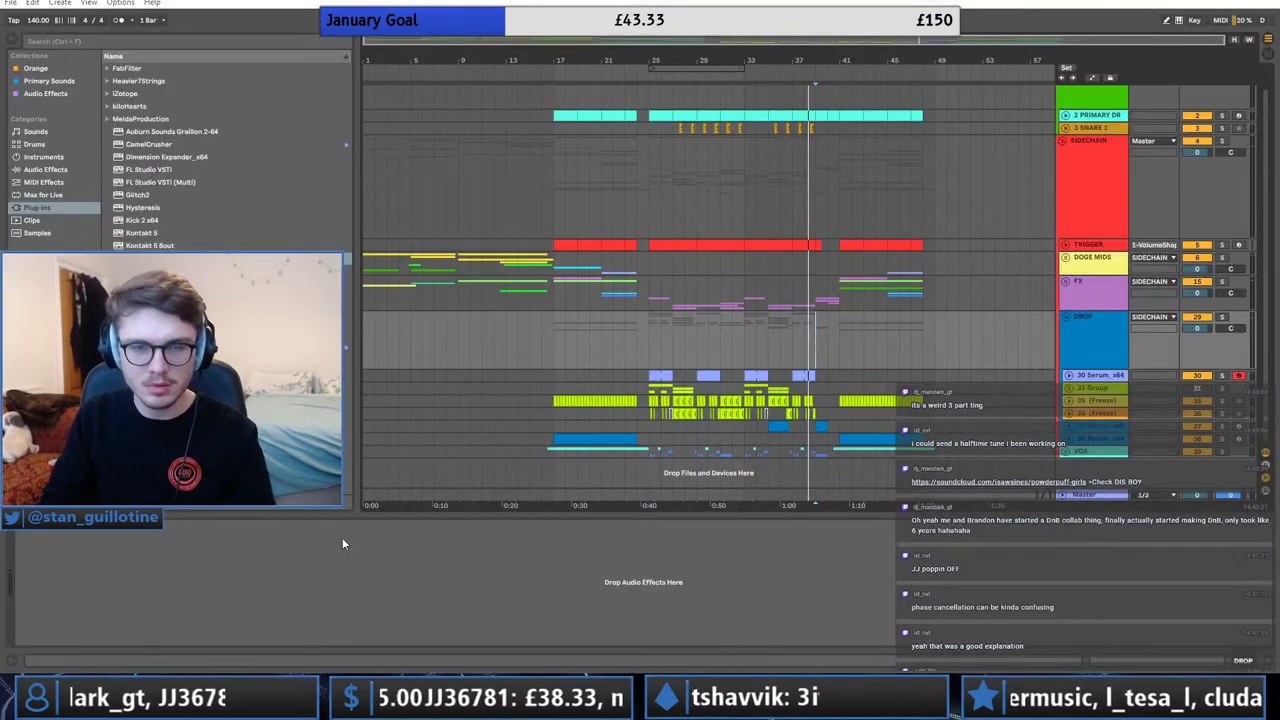
mouse_move(343, 697)
click(376, 625)
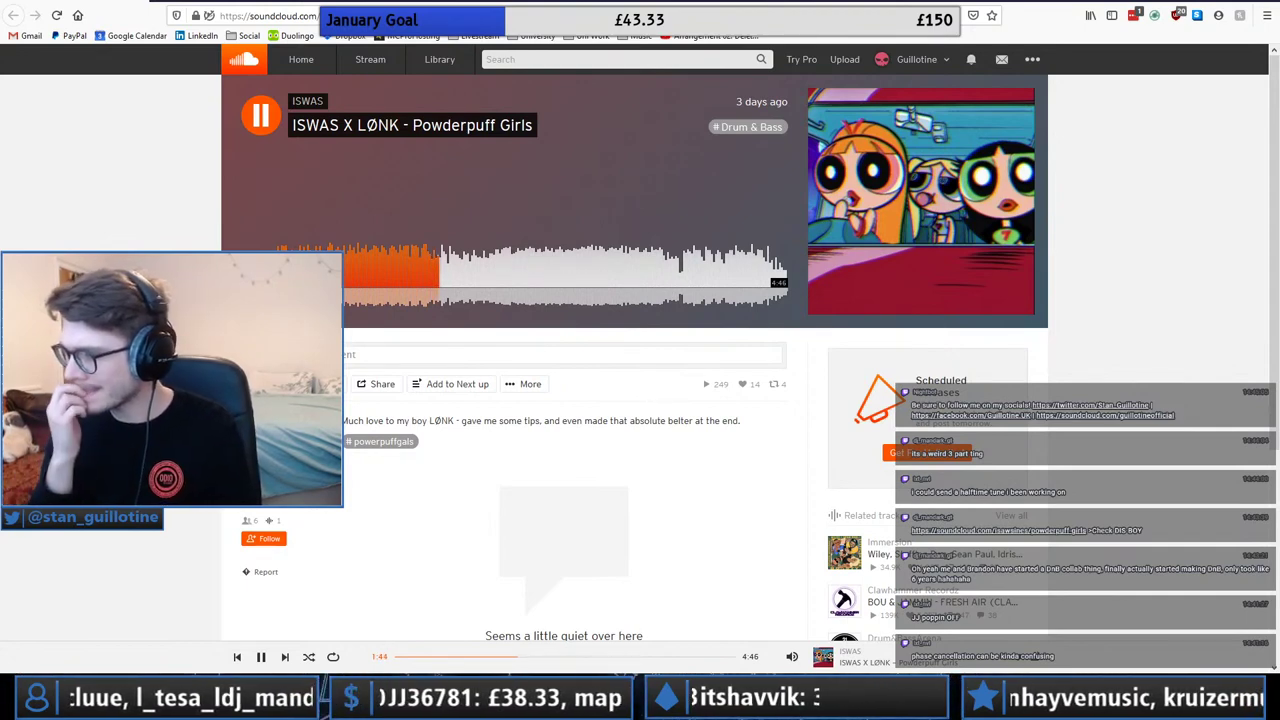
key(space)
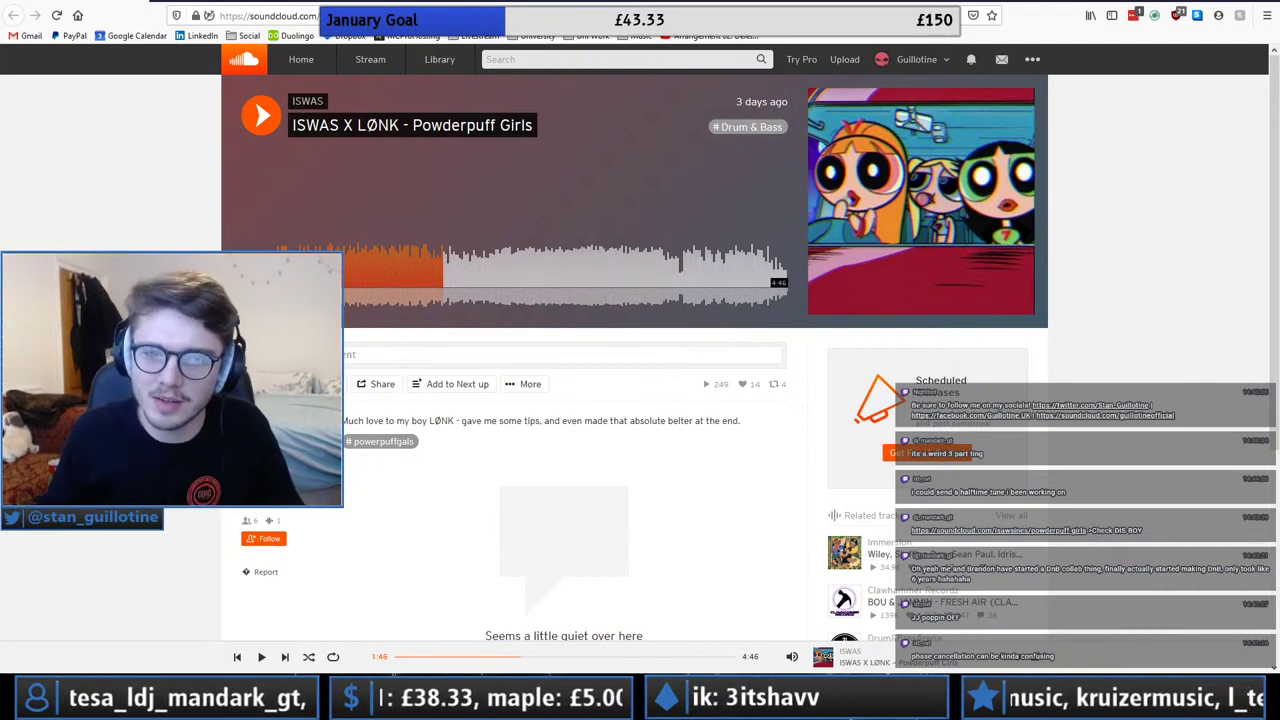
click(325, 271)
click(264, 118)
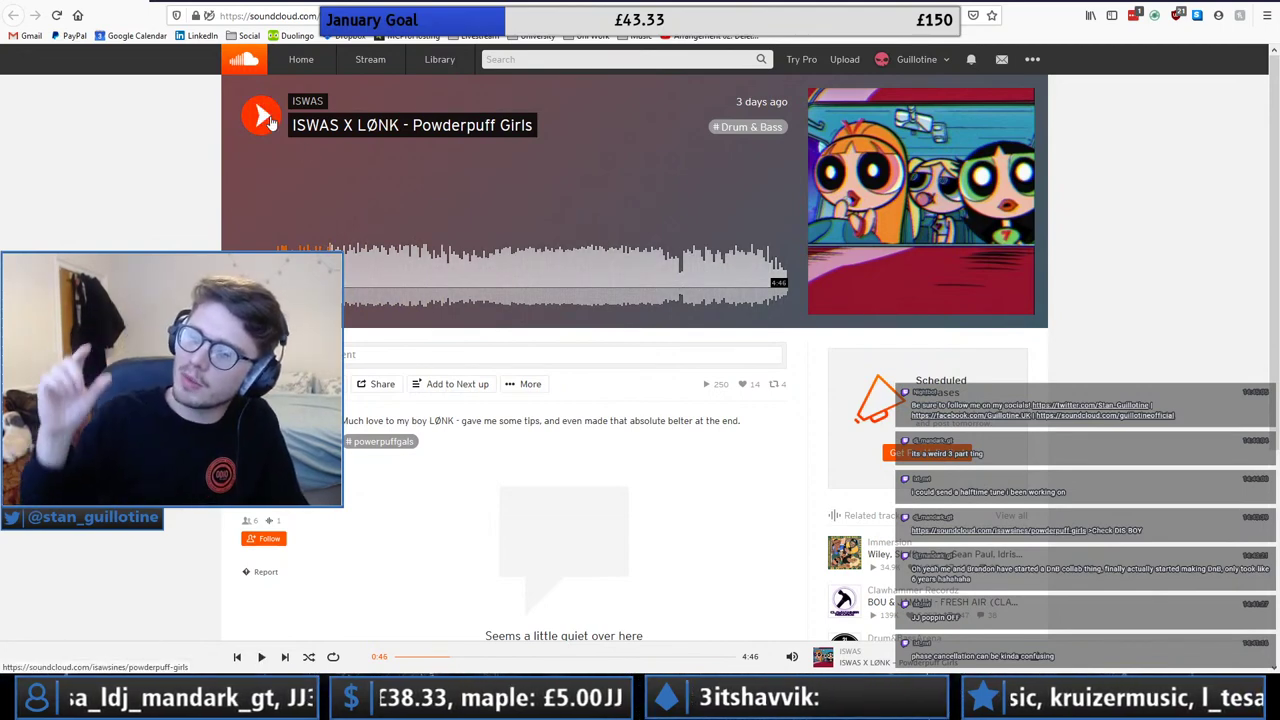
Switch to Ableton Live and insert a new MIDI track below the VOX group.
click(362, 702)
right_click(1132, 475)
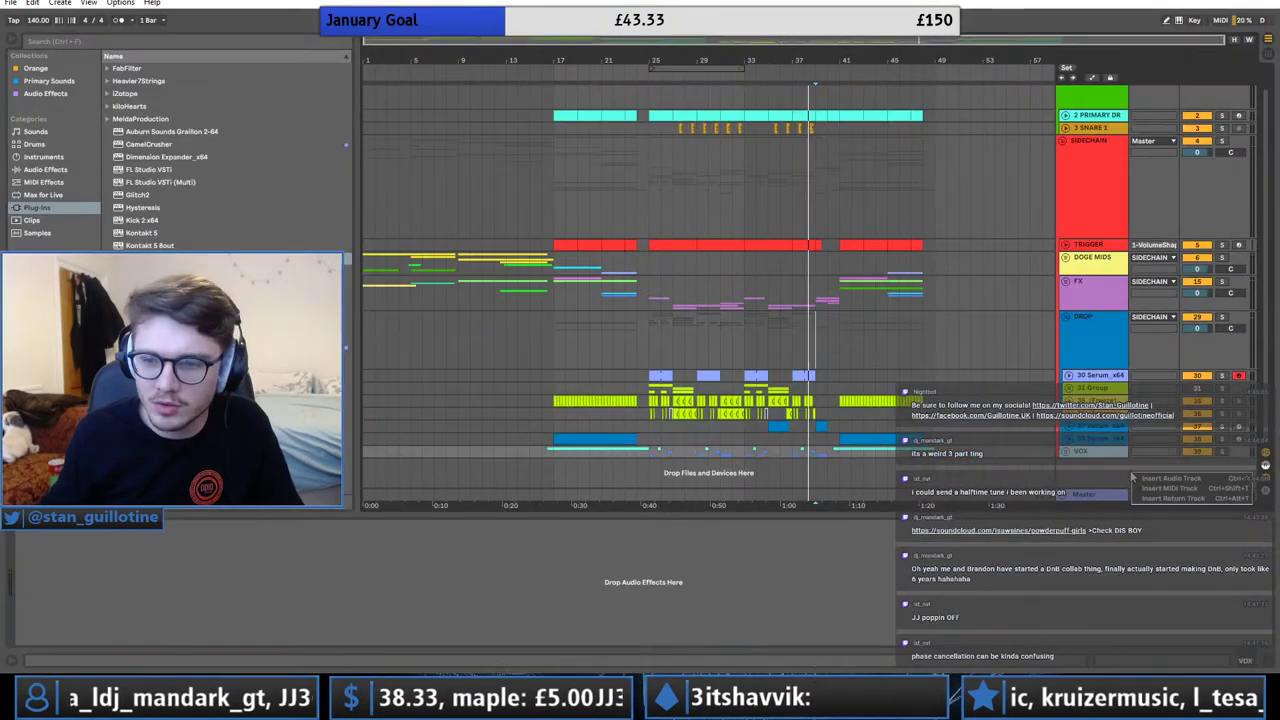
click(994, 471)
click(625, 432)
Demonstrate a bell boost of about 11 dB near 178 Hz with FabFilter Pro-Q 3 on the new MIDI track, and delete the equalizer.
click(76, 94)
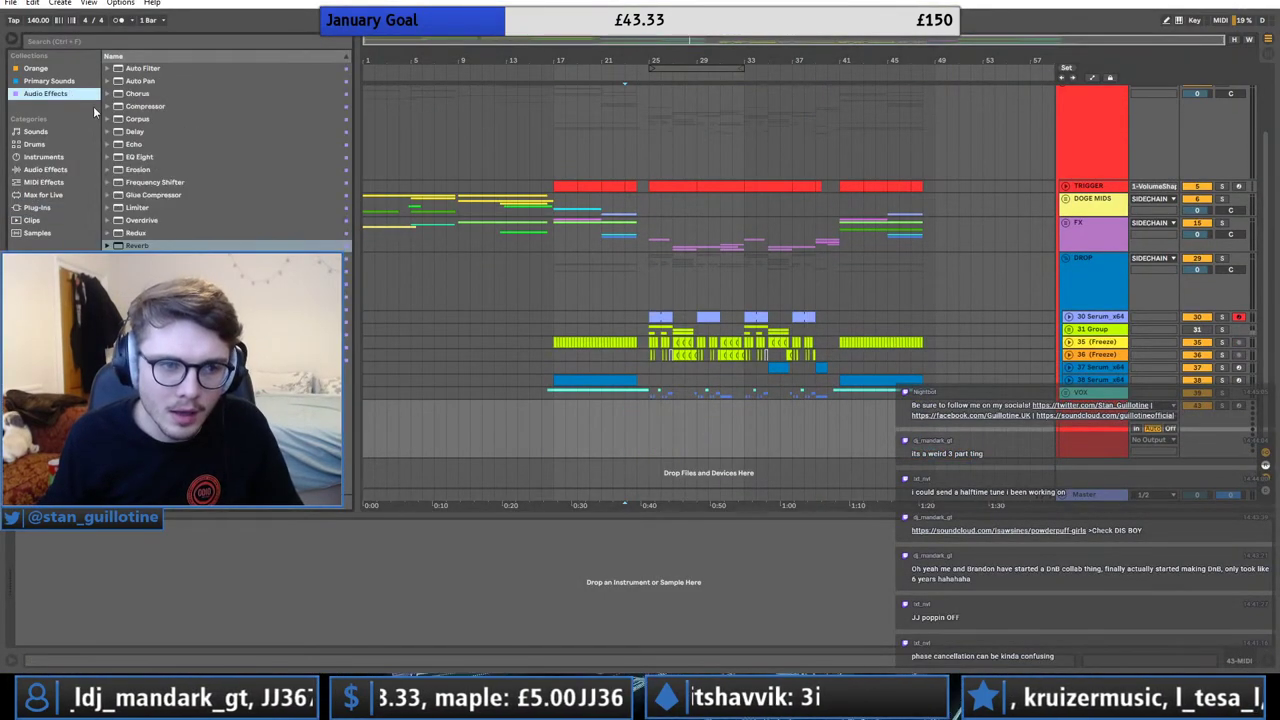
double_click(160, 334)
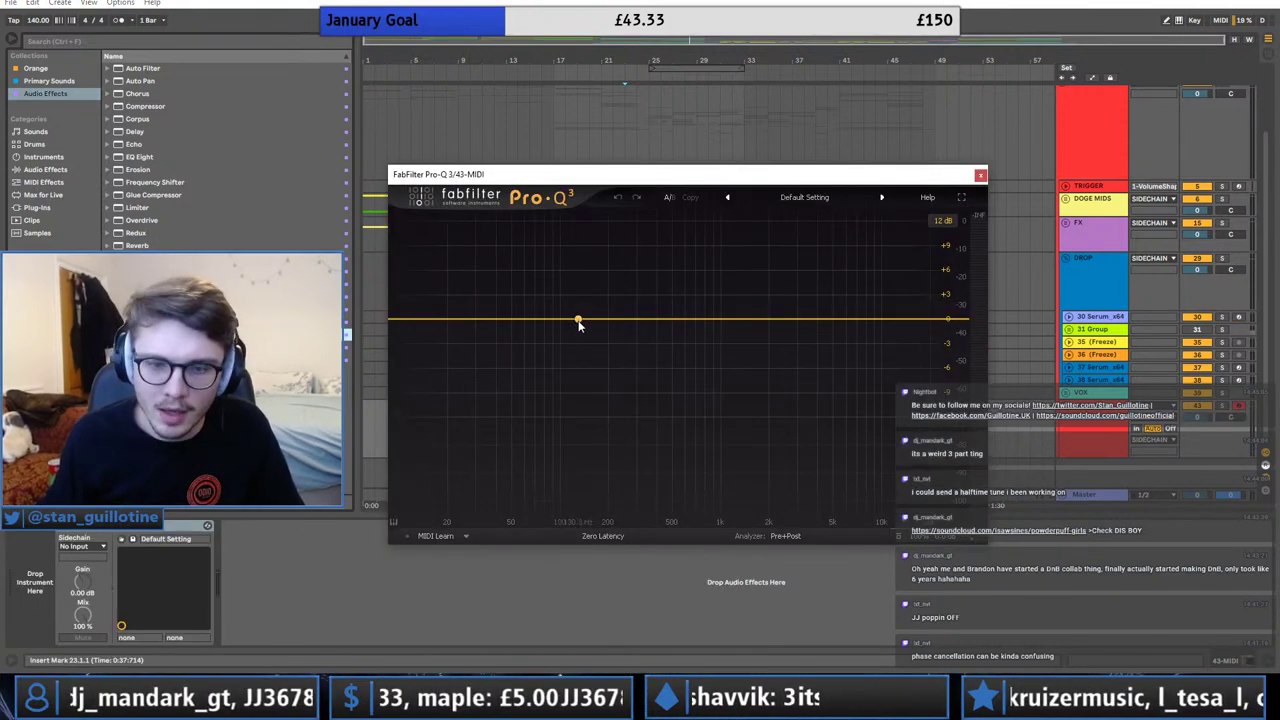
drag(580, 321, 617, 243)
drag(605, 245, 600, 228)
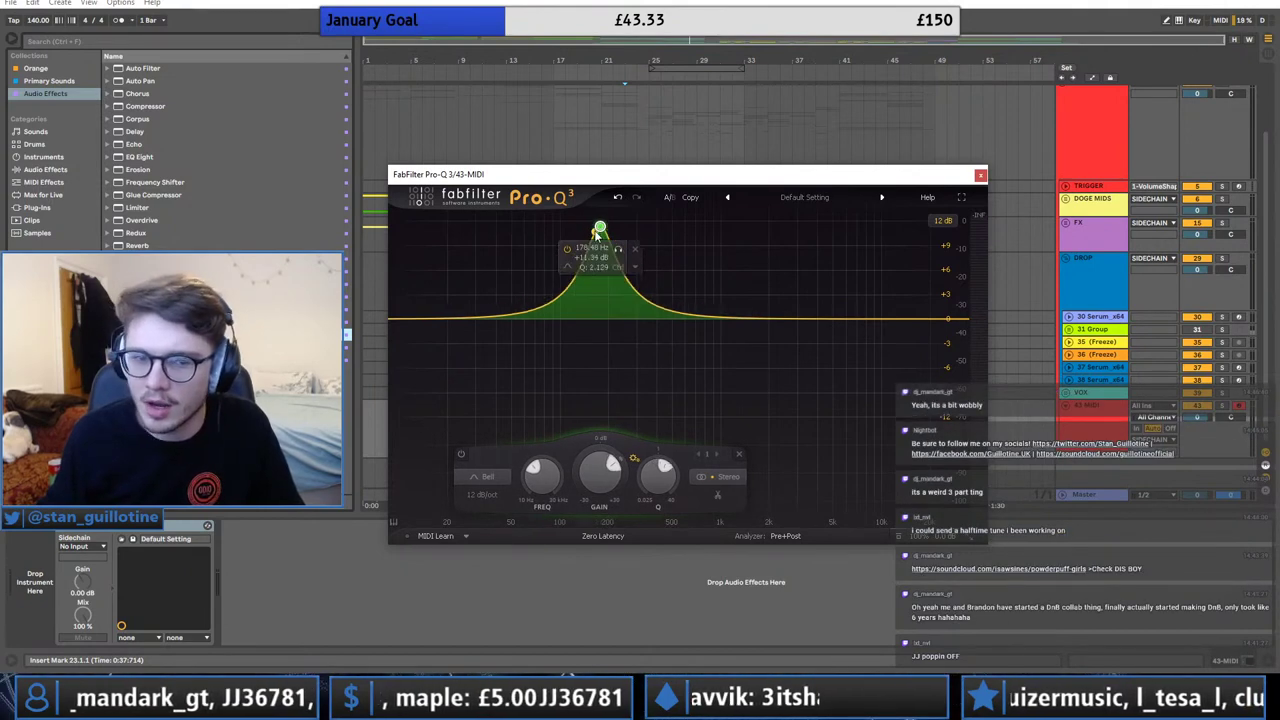
click(980, 175)
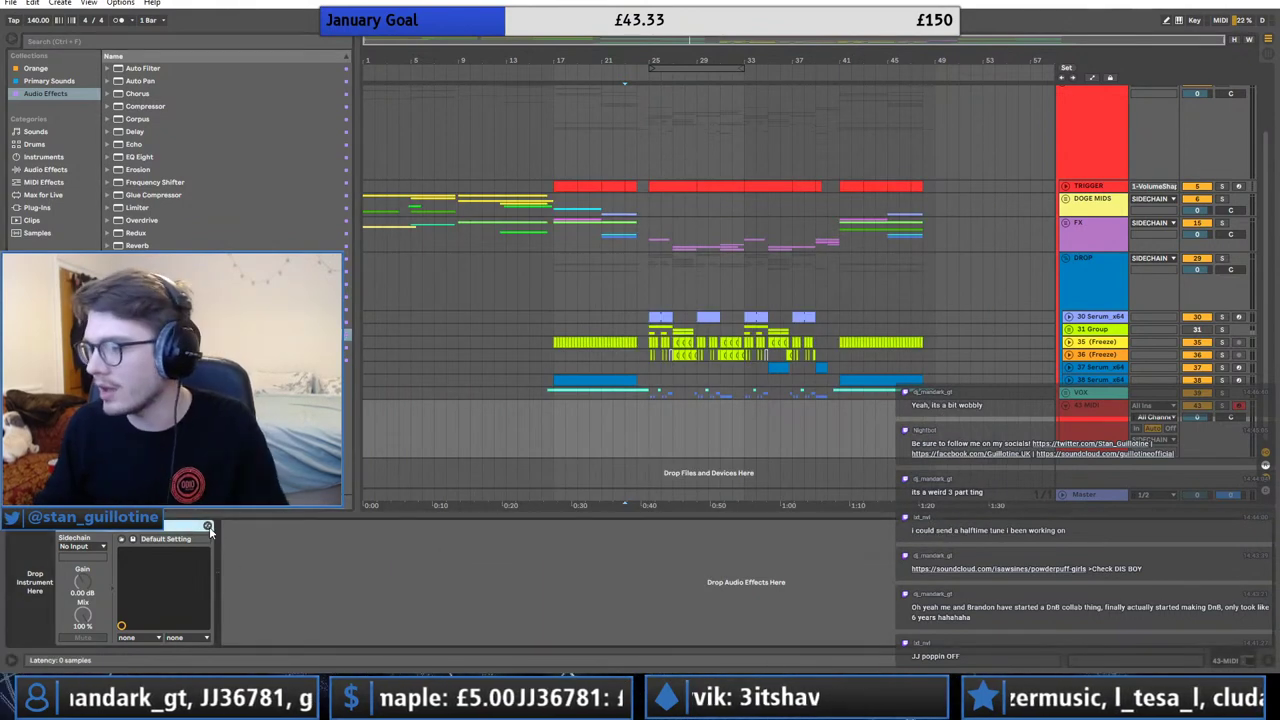
key(Delete)
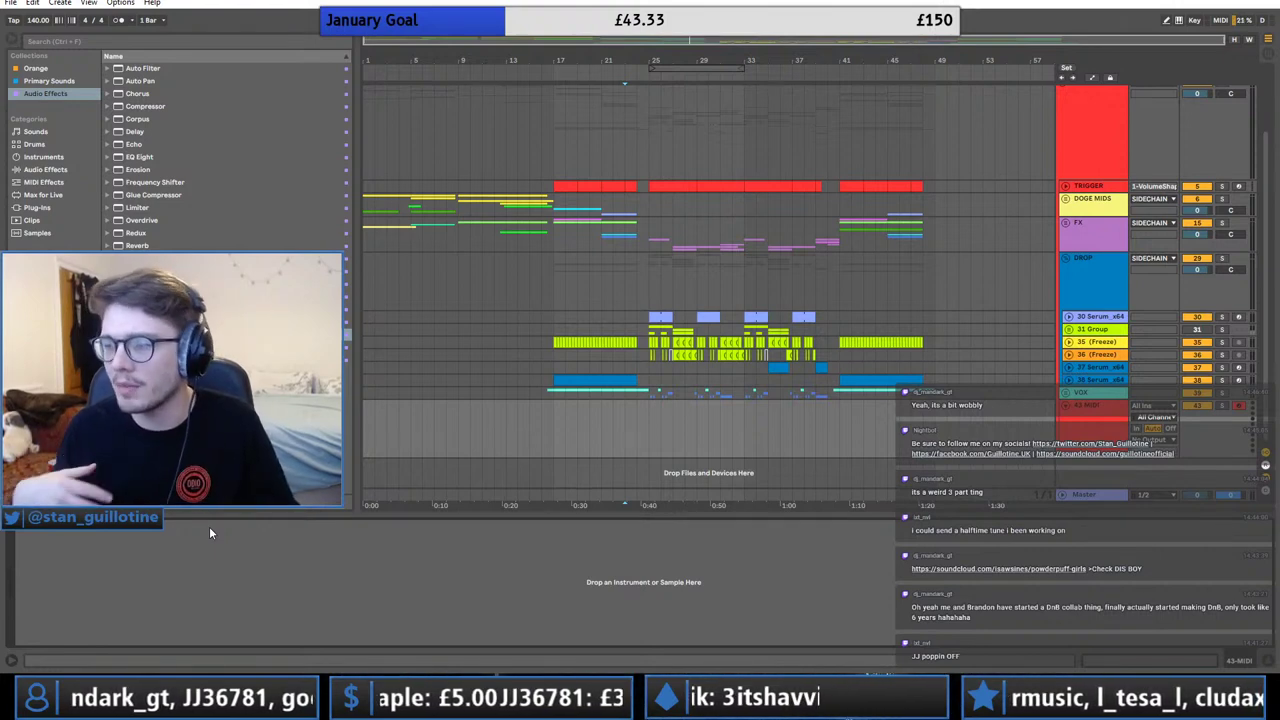
Return to the SoundCloud track in the browser and listen in short stretches from about 1:50, skipping ahead to around 2:00.
mouse_move(344, 705)
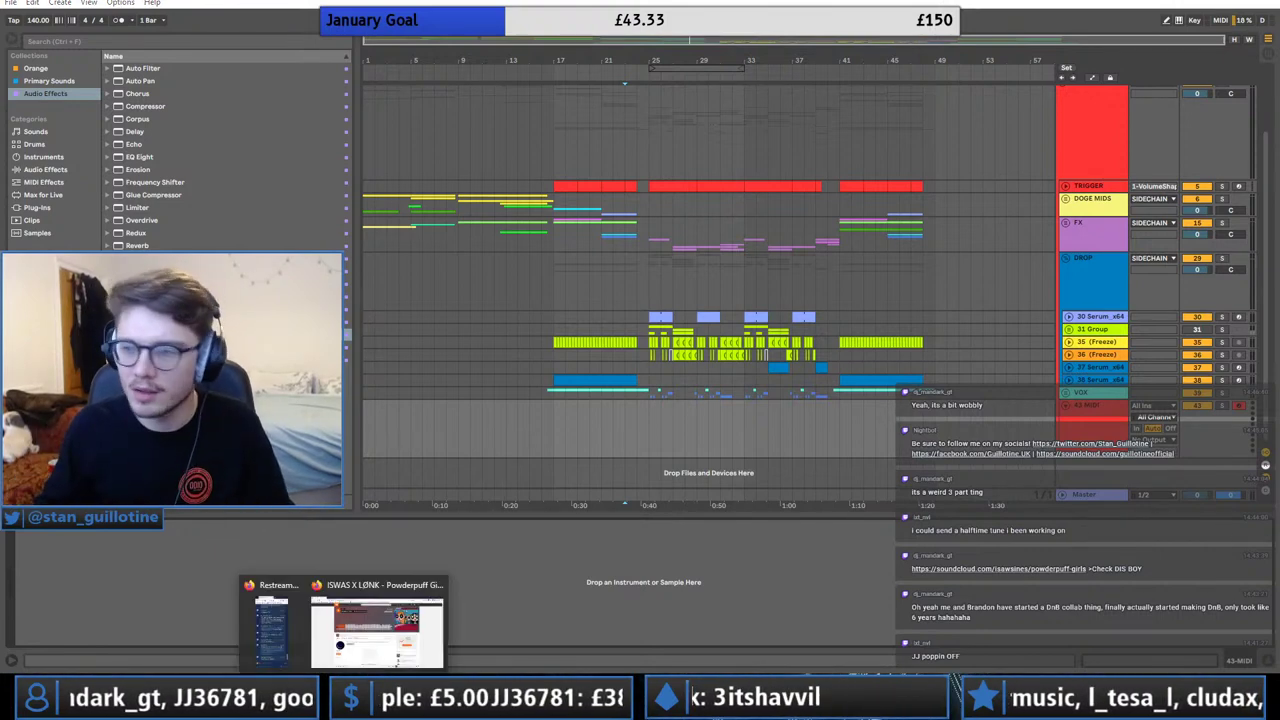
click(376, 628)
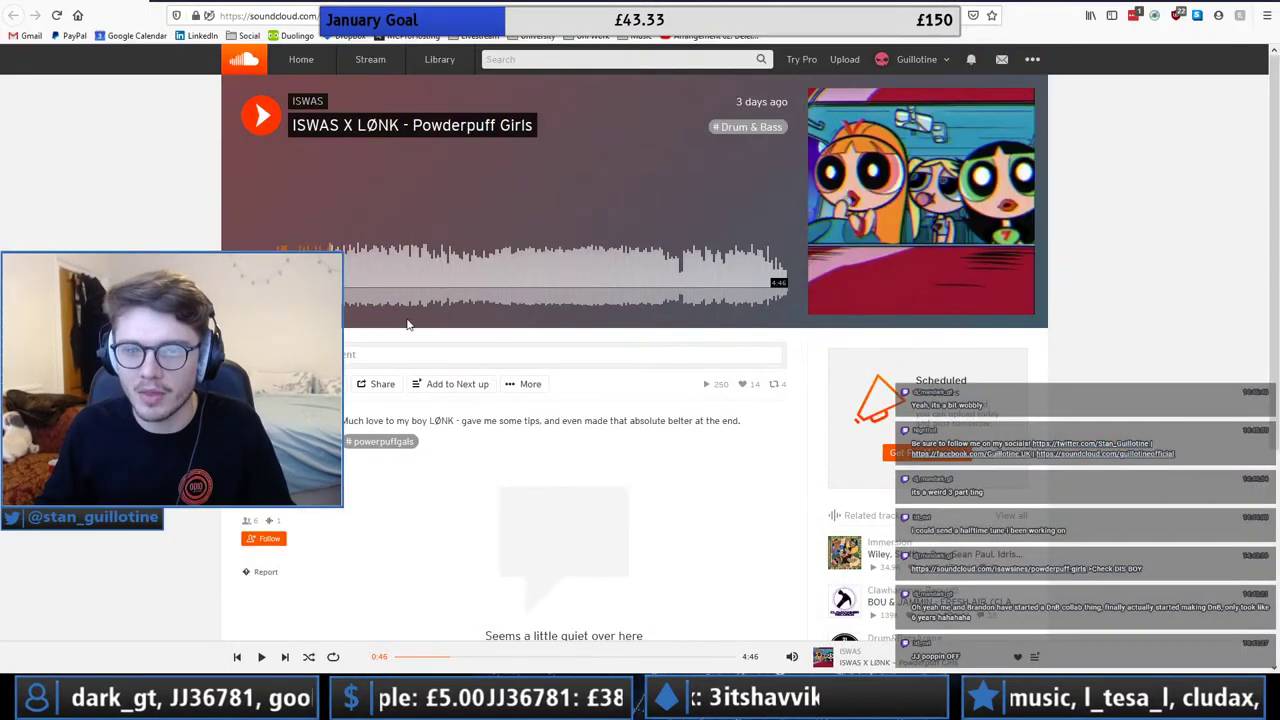
click(454, 268)
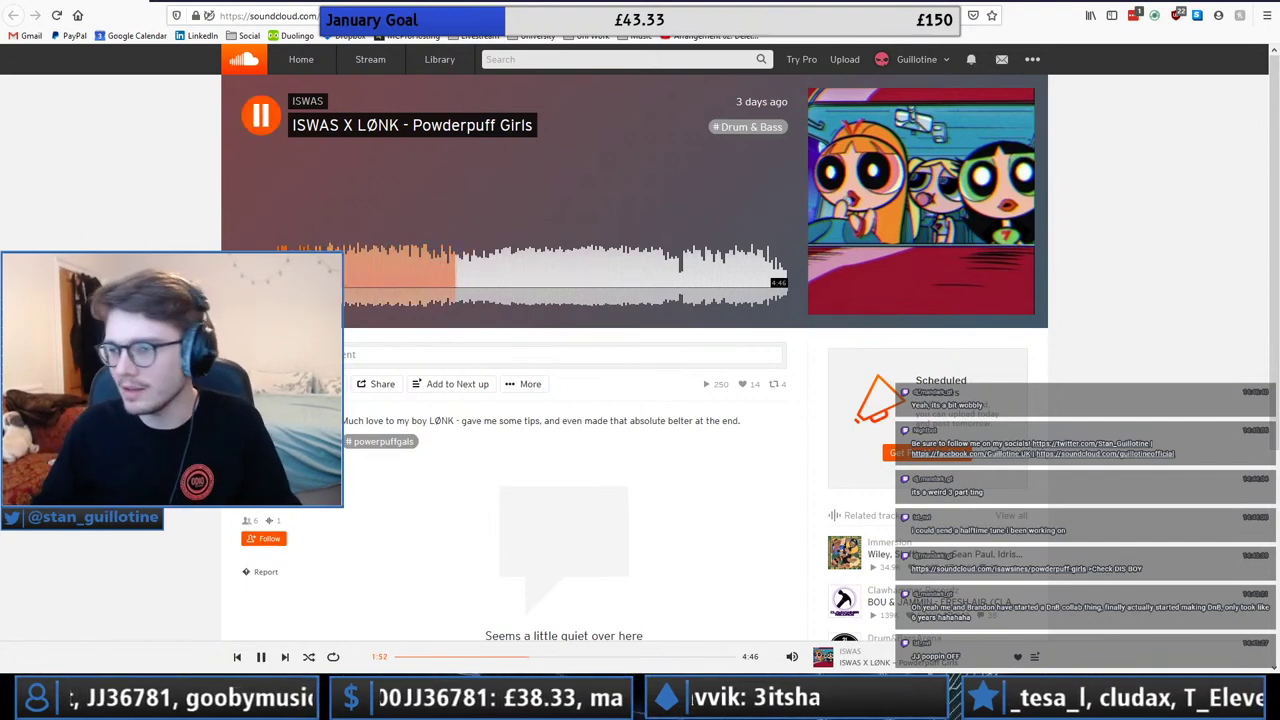
key(space)
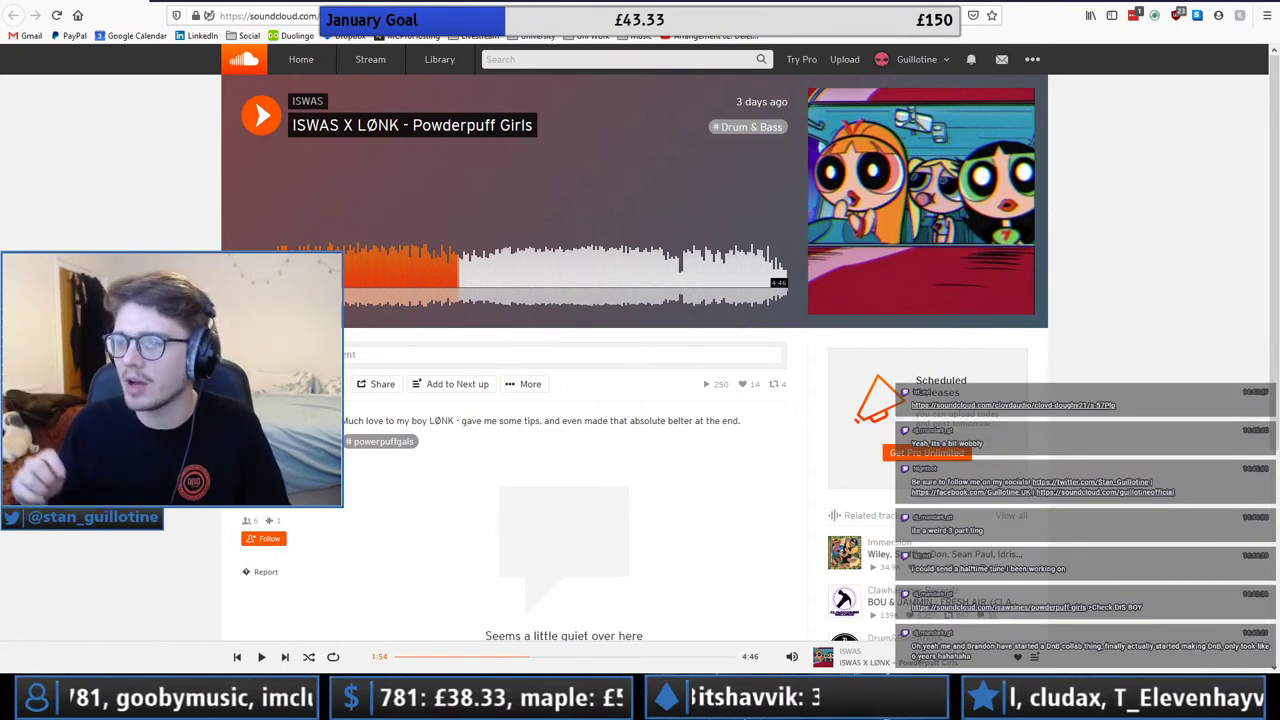
key(space)
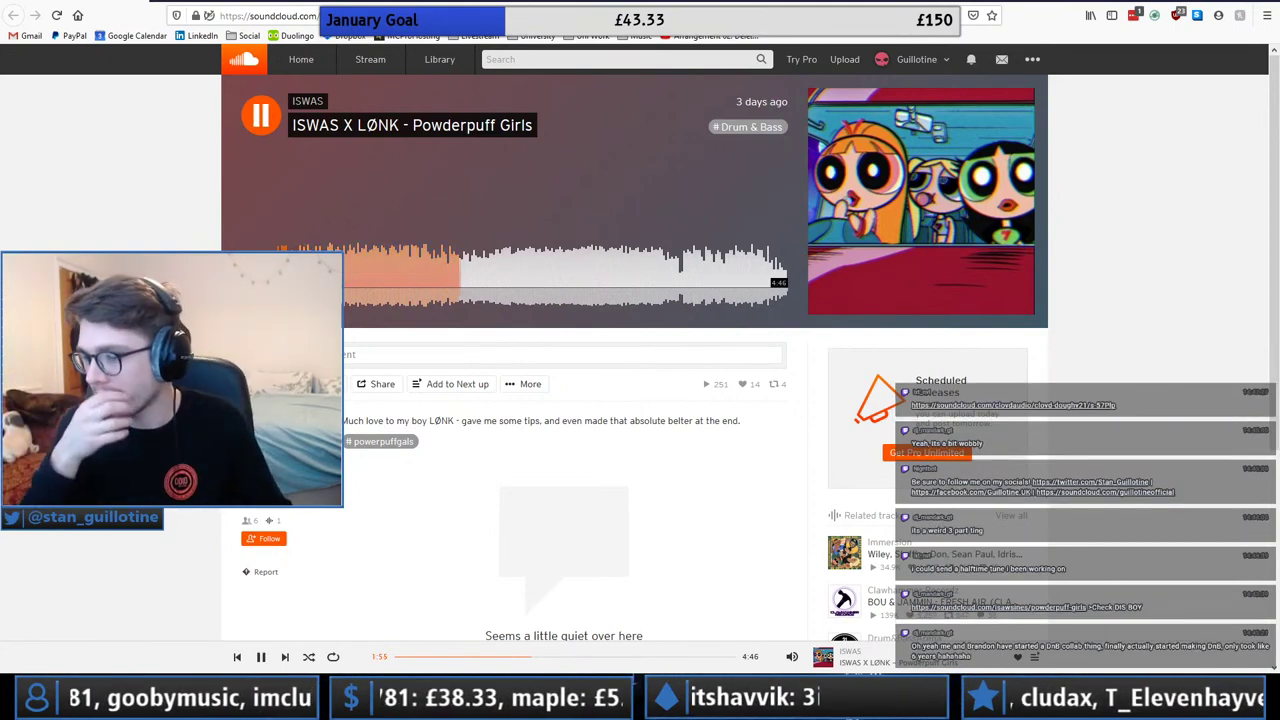
key(space)
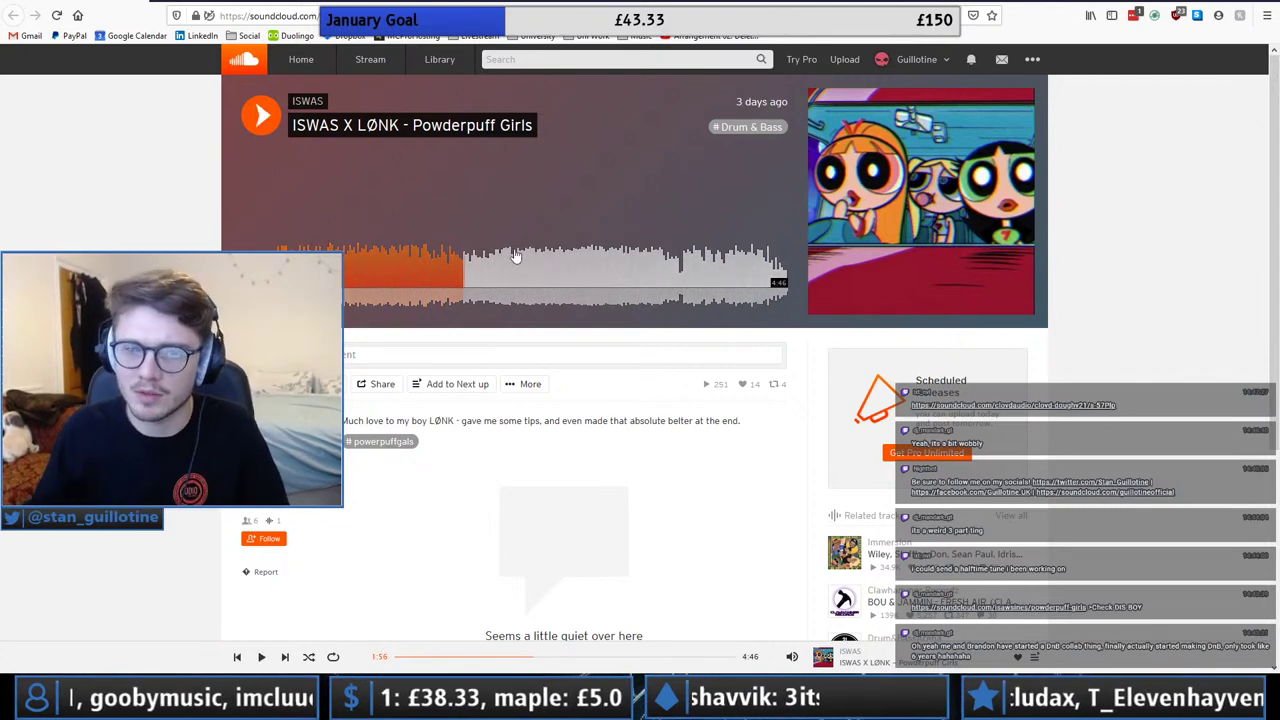
click(482, 269)
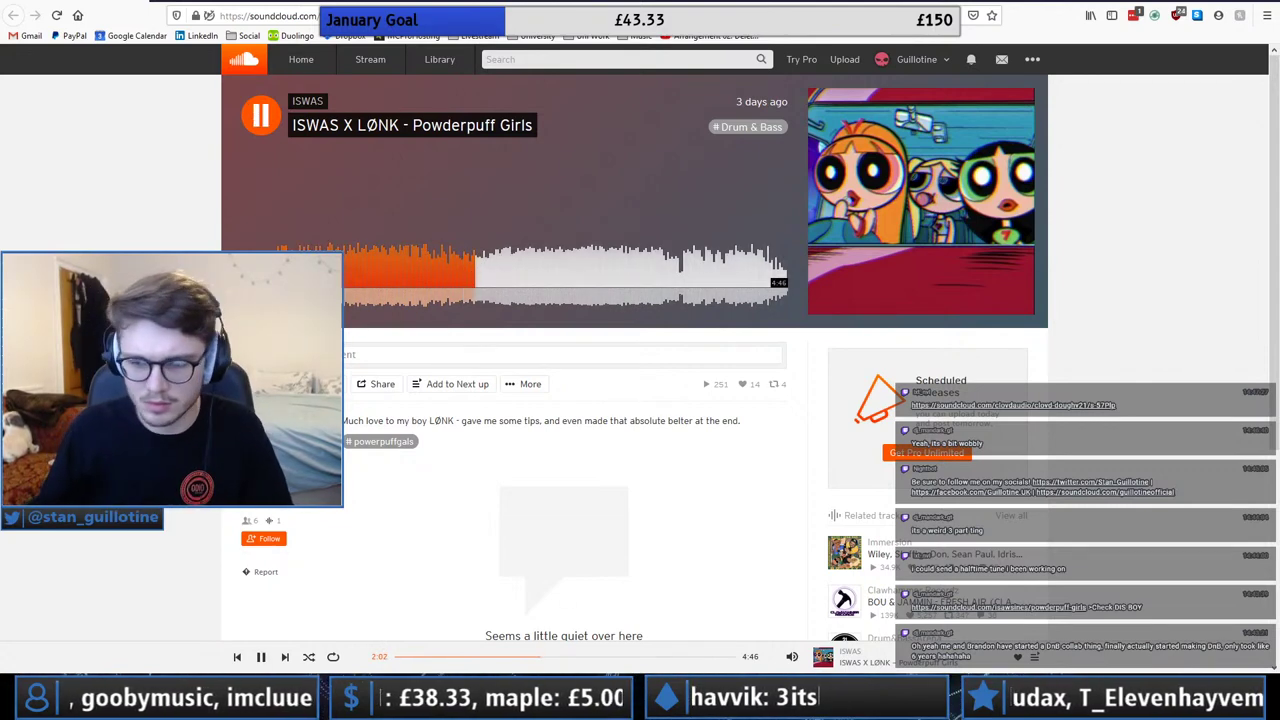
Switch to Discord to view the Ödio Records music channel, close its window, and pause the SoundCloud track at 3:00.
key(alt+Tab)
click(400, 257)
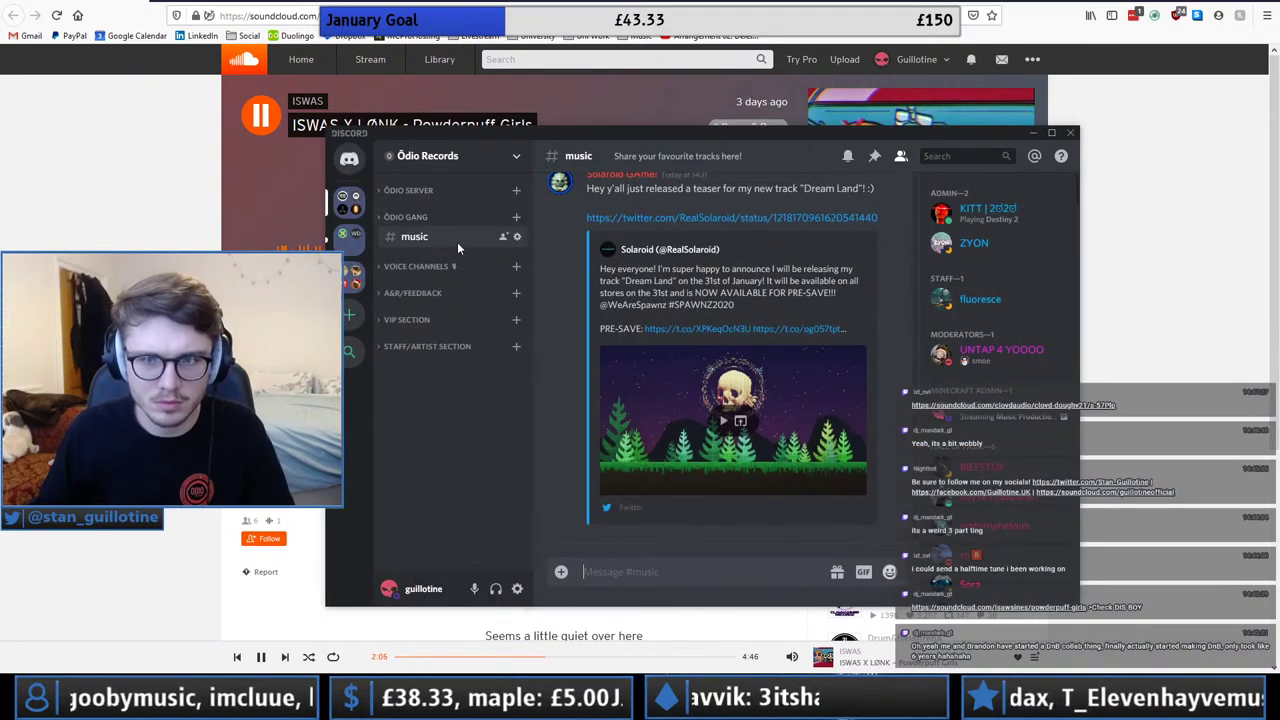
click(1069, 132)
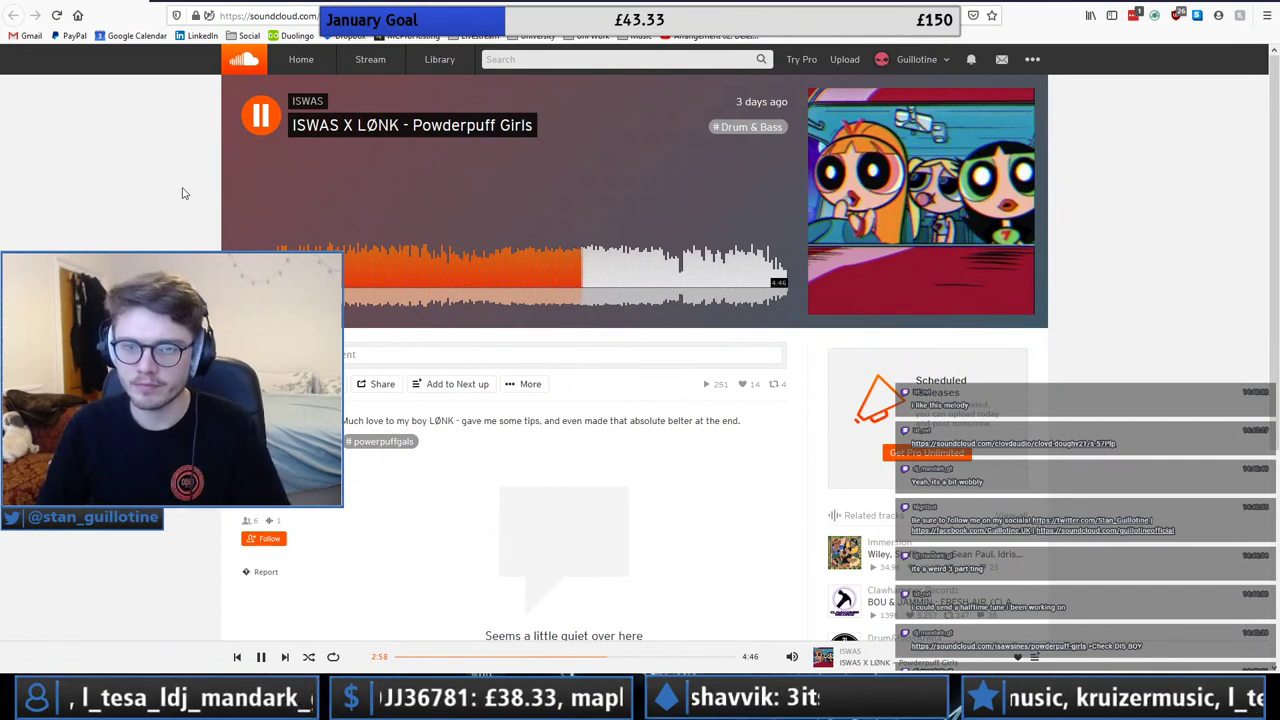
key(space)
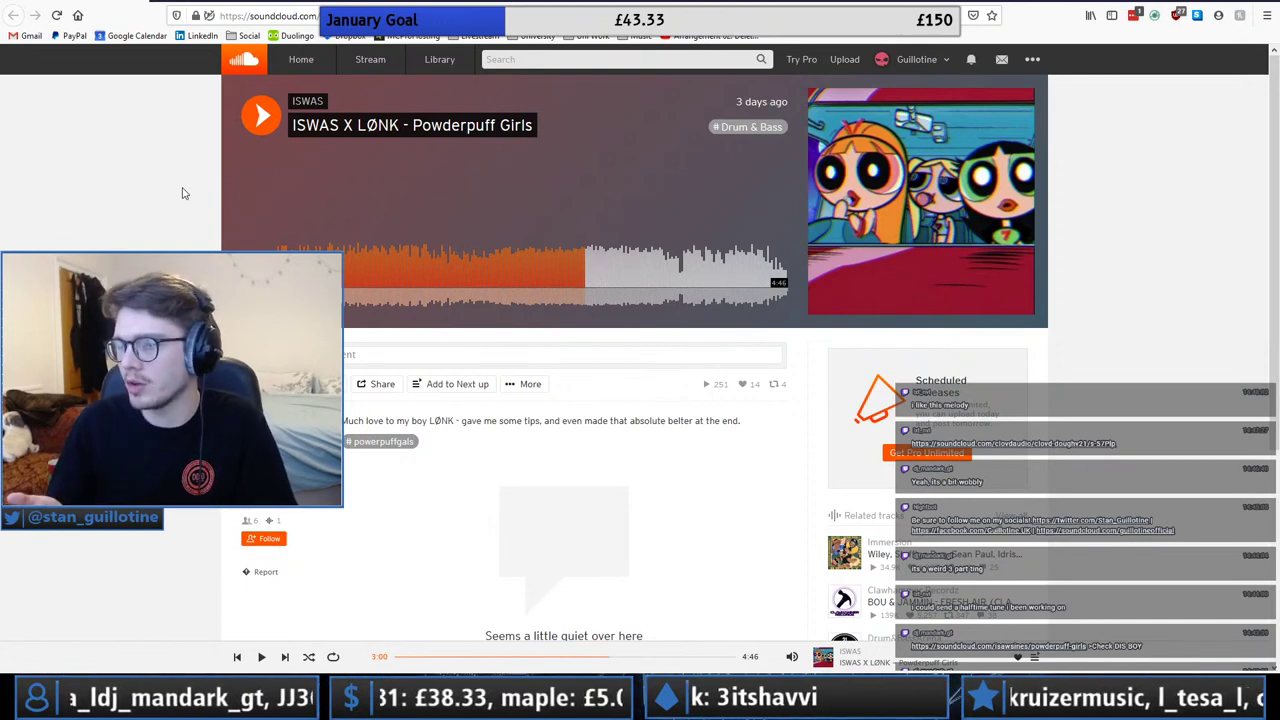
Switch to Ableton Live, unfold the TRIGGER track, and place the insert marker at bar 26.
key(alt+Tab)
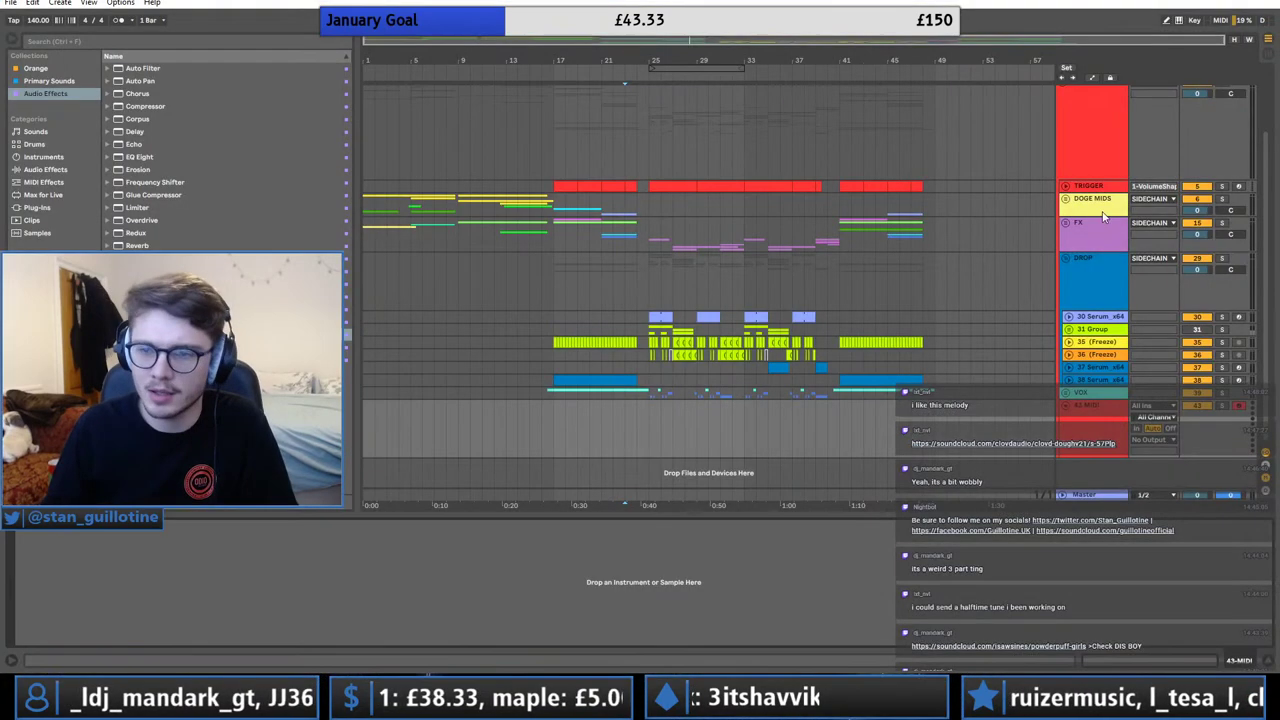
click(1067, 186)
click(1086, 187)
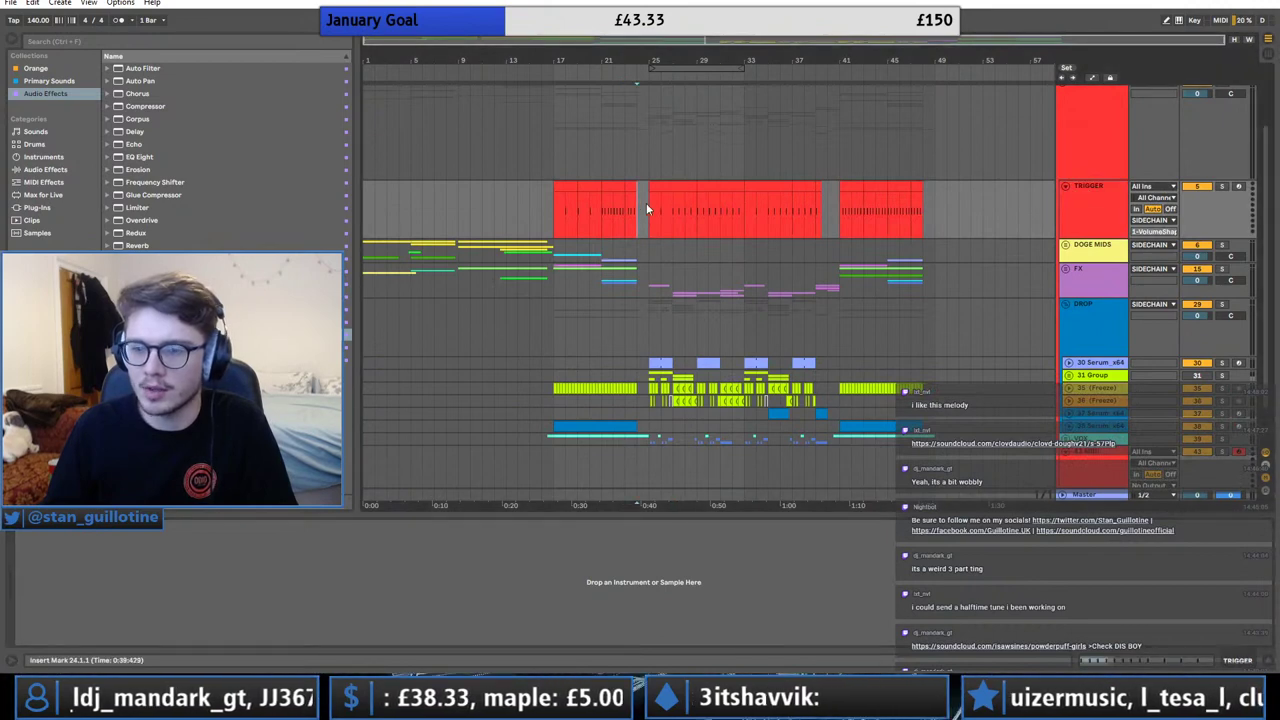
click(652, 158)
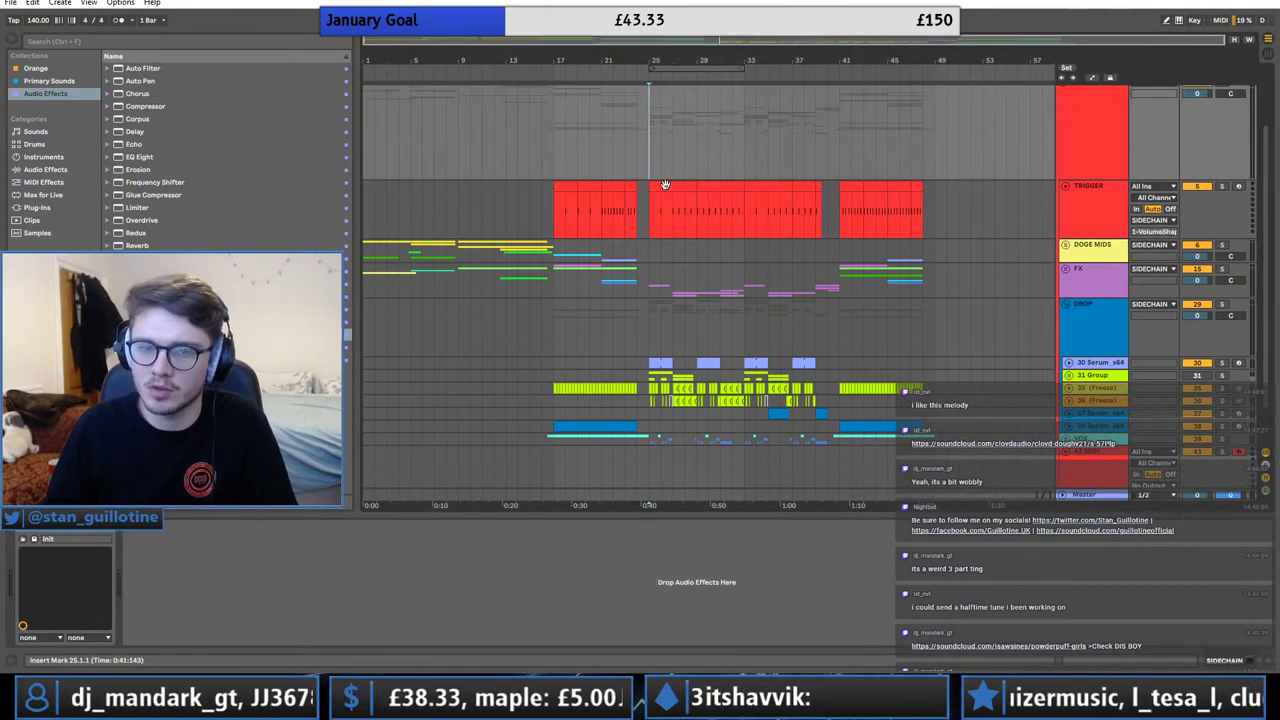
click(671, 187)
click(664, 213)
Solo the SIDECHAIN group, play the drop, and inspect the group's VolumeShaper 4 curve.
click(1221, 187)
key(space)
scroll(1227, 124, up, 1)
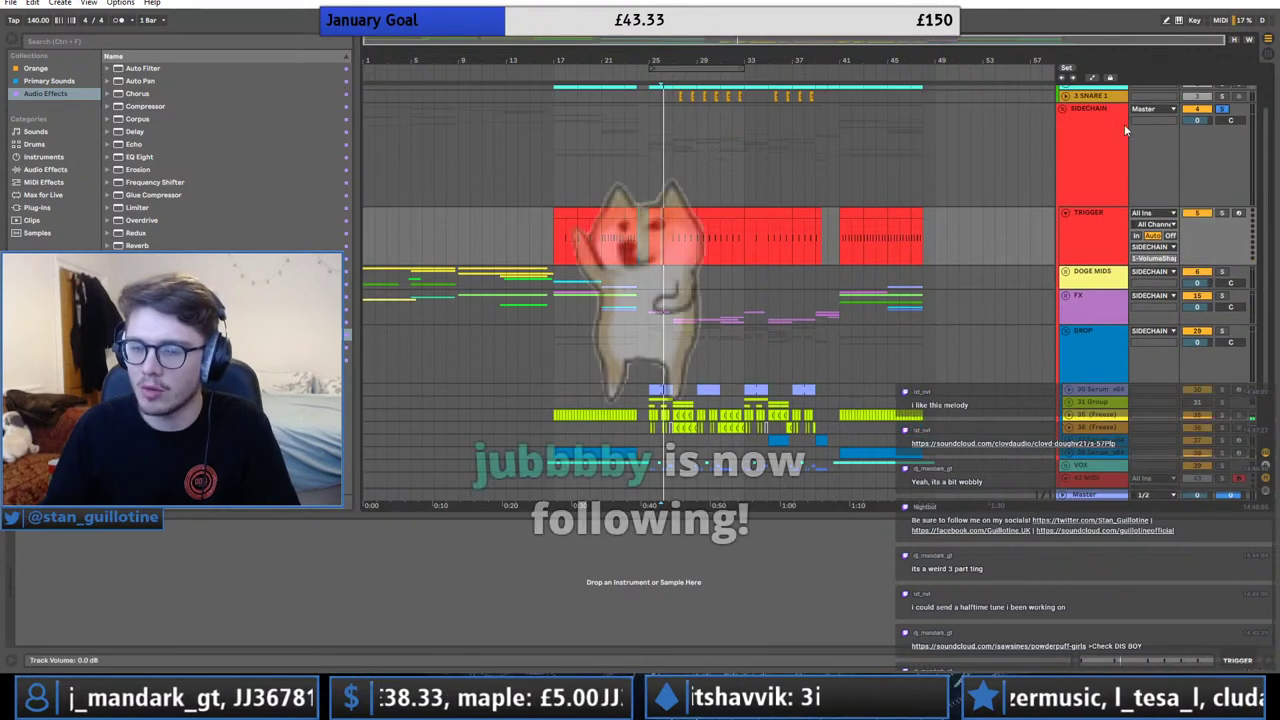
click(1227, 122)
click(44, 536)
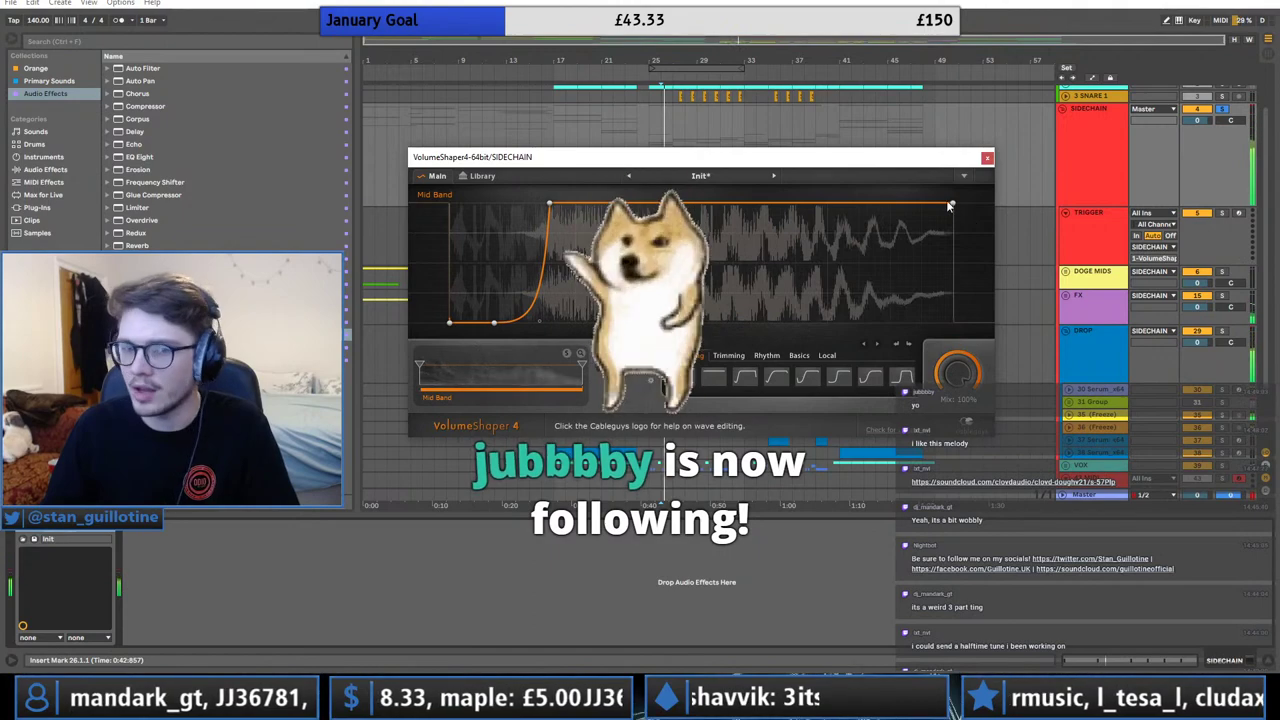
click(987, 157)
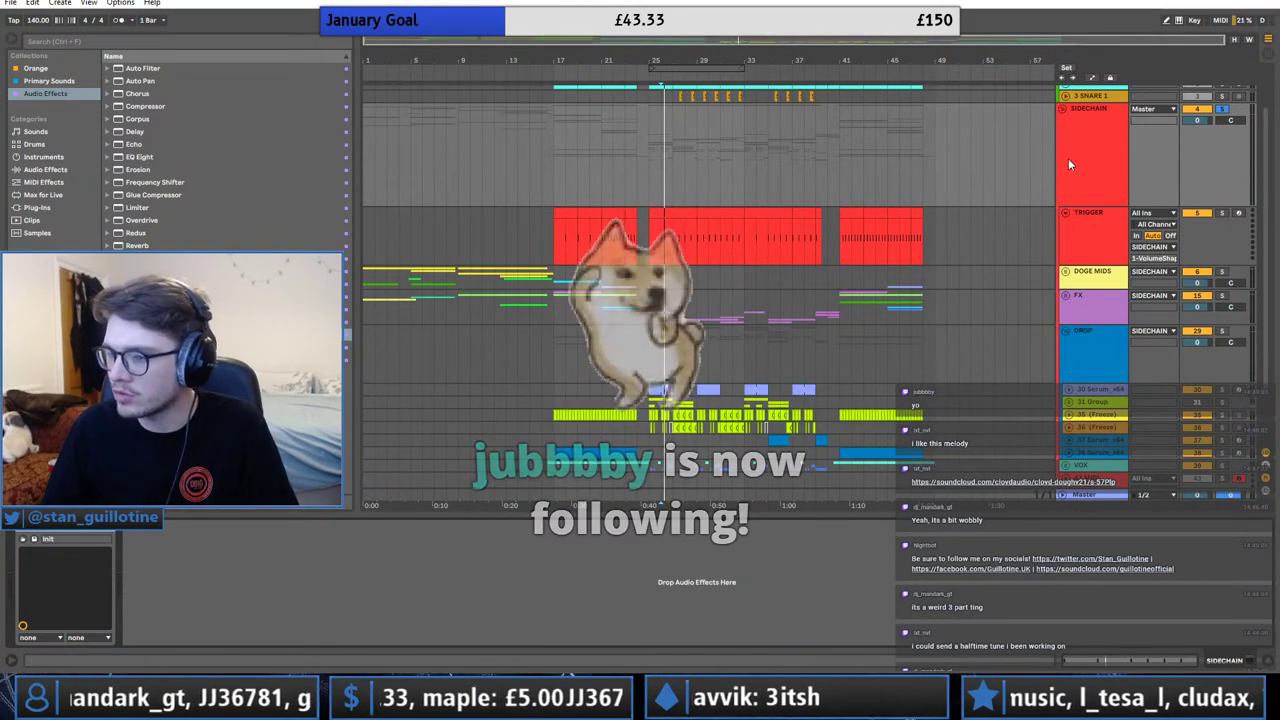
Switch to Firefox, open Twitter in a new tab, and view the account's notifications.
mouse_move(348, 700)
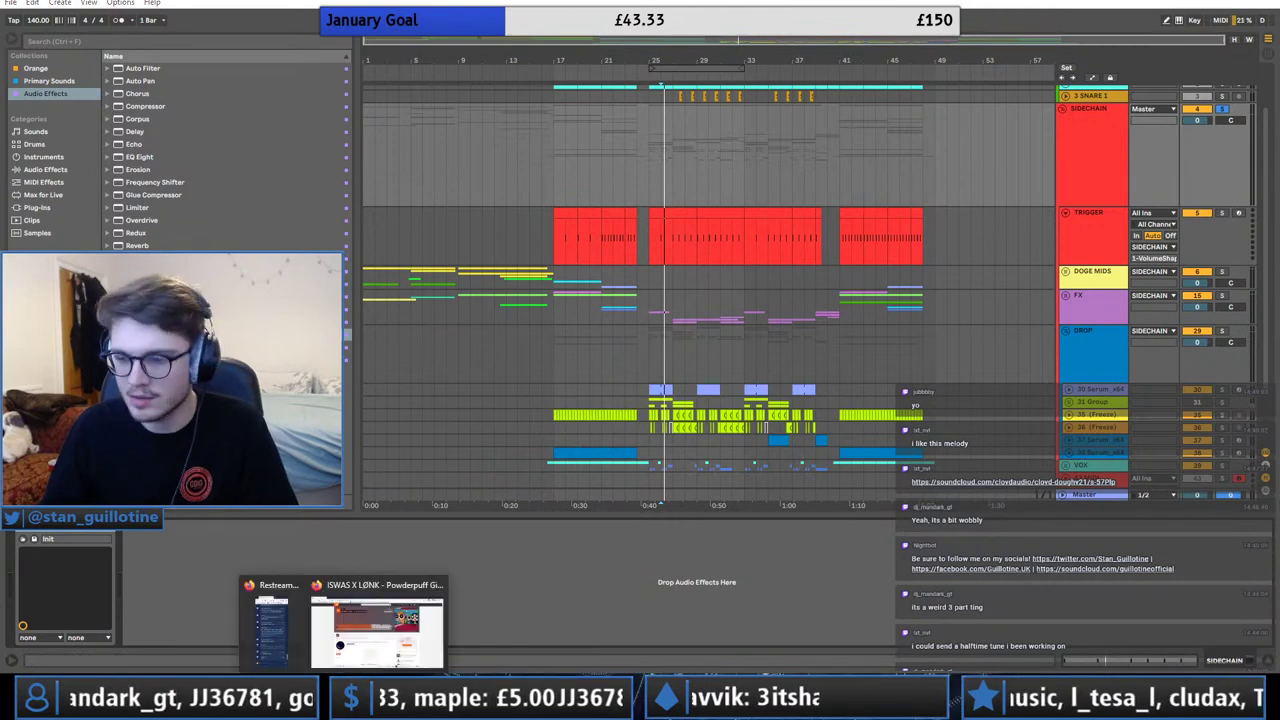
click(385, 628)
click(165, 2)
click(249, 35)
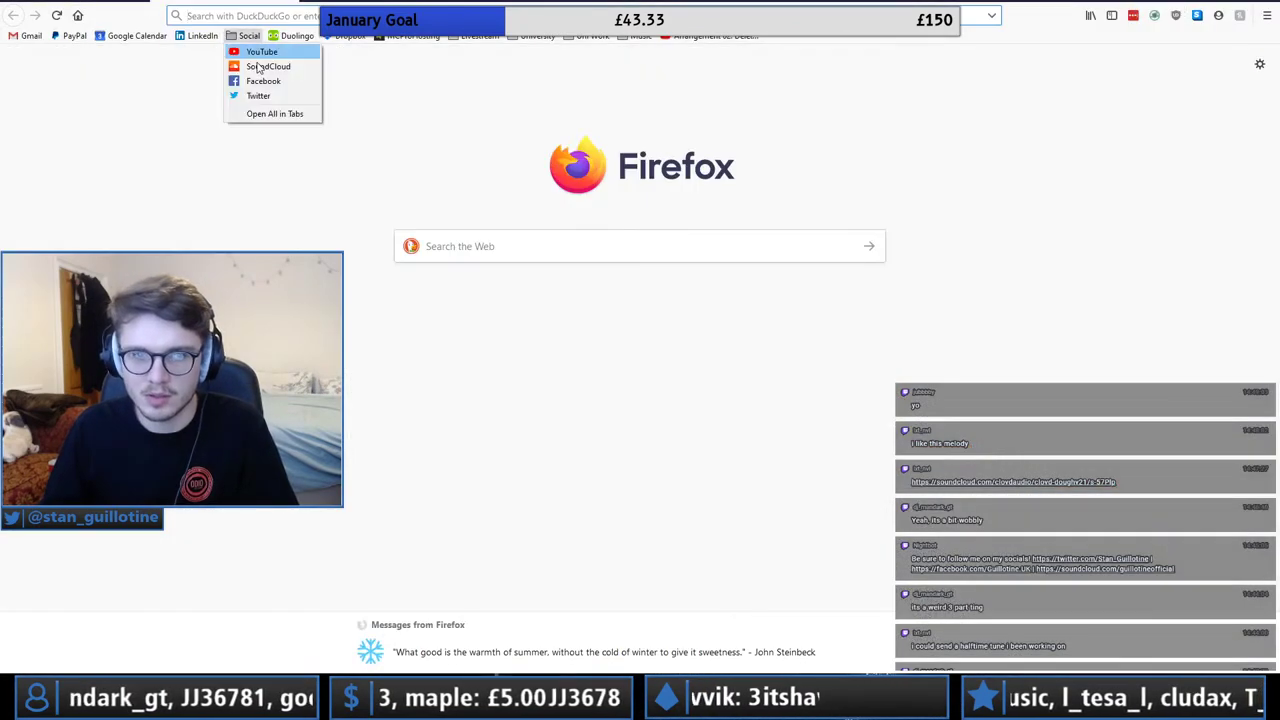
click(257, 92)
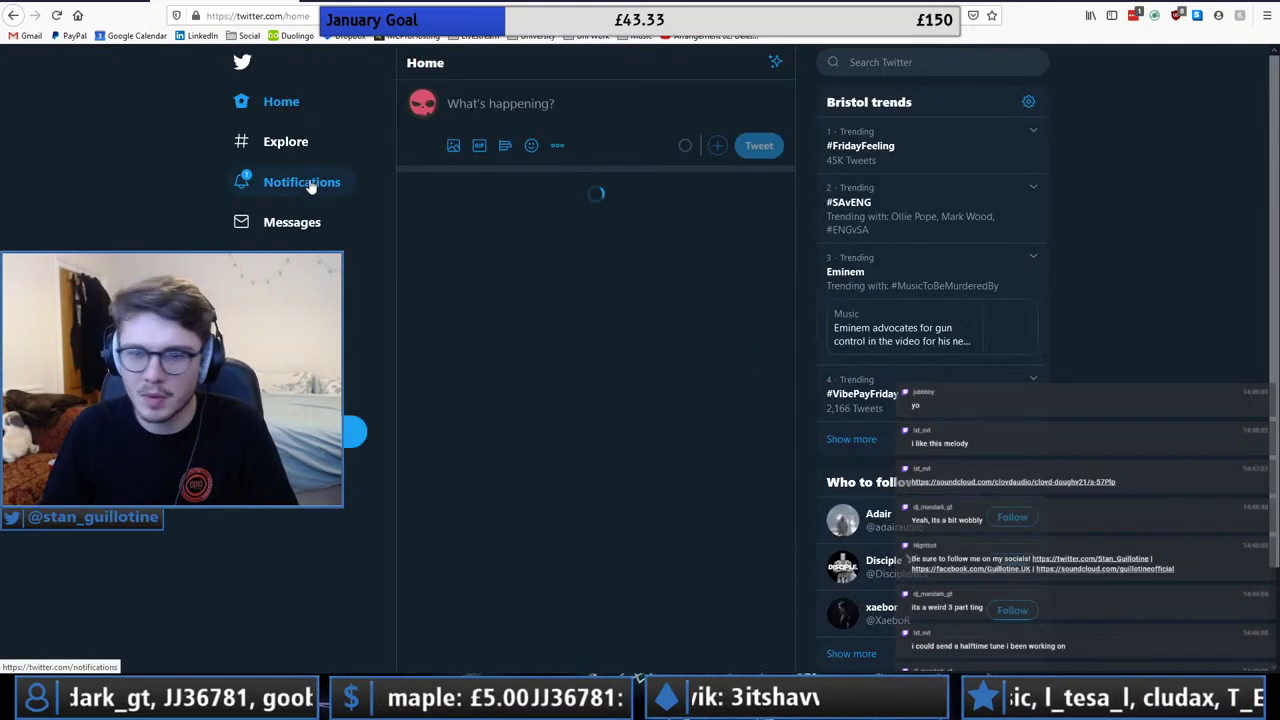
click(303, 188)
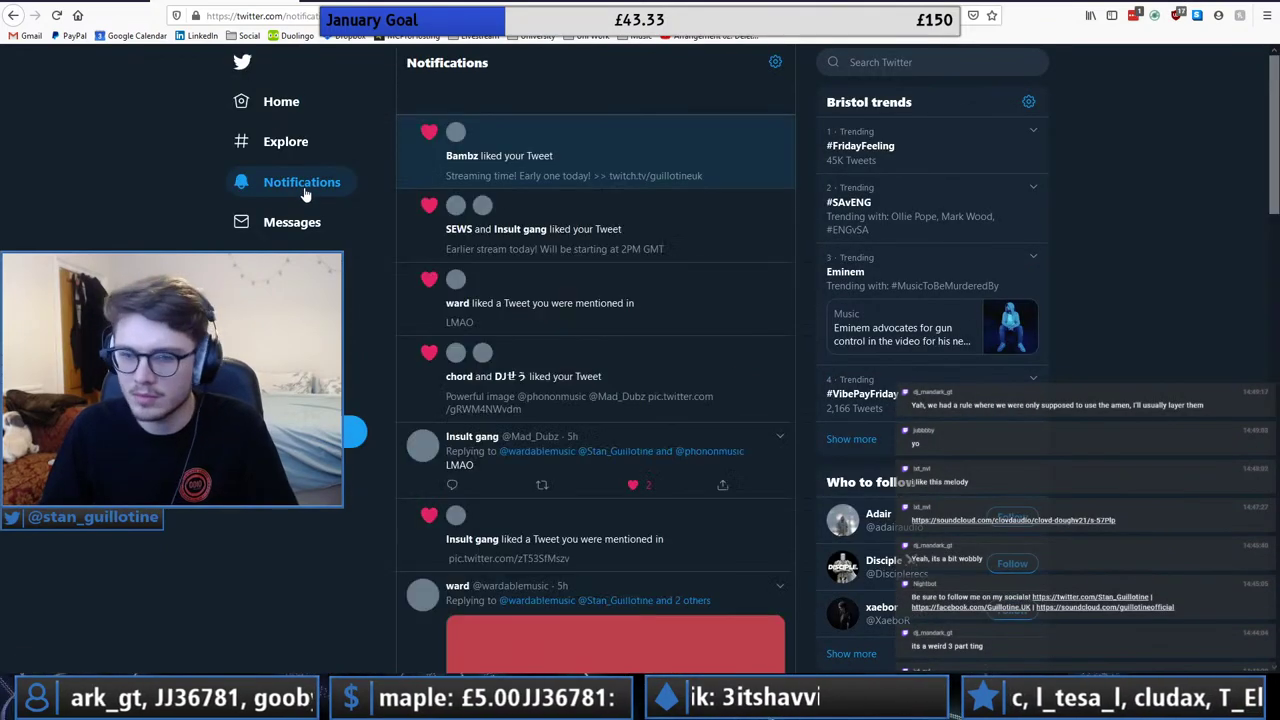
Return to SoundCloud's ISWAS X LØNK - Powderpuff Girls and play its late sections from 3:42, 4:09 and 3:57, pausing at 4:00.
click(298, 8)
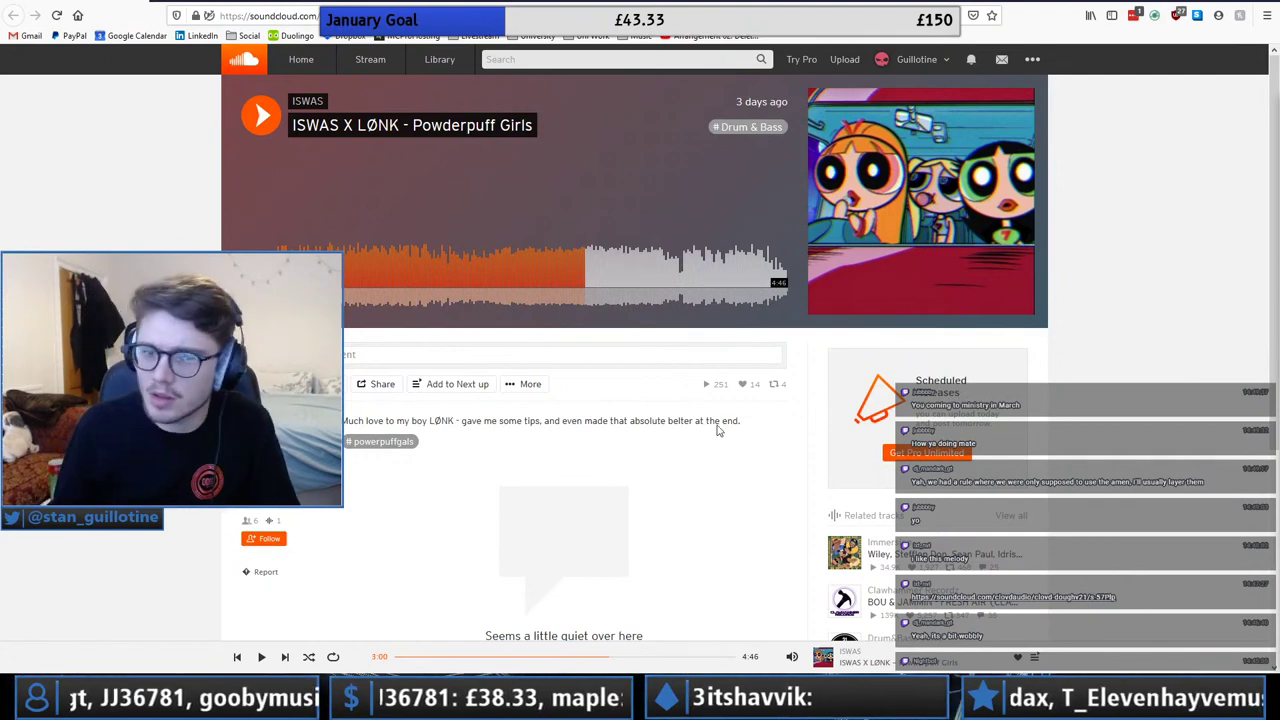
click(678, 280)
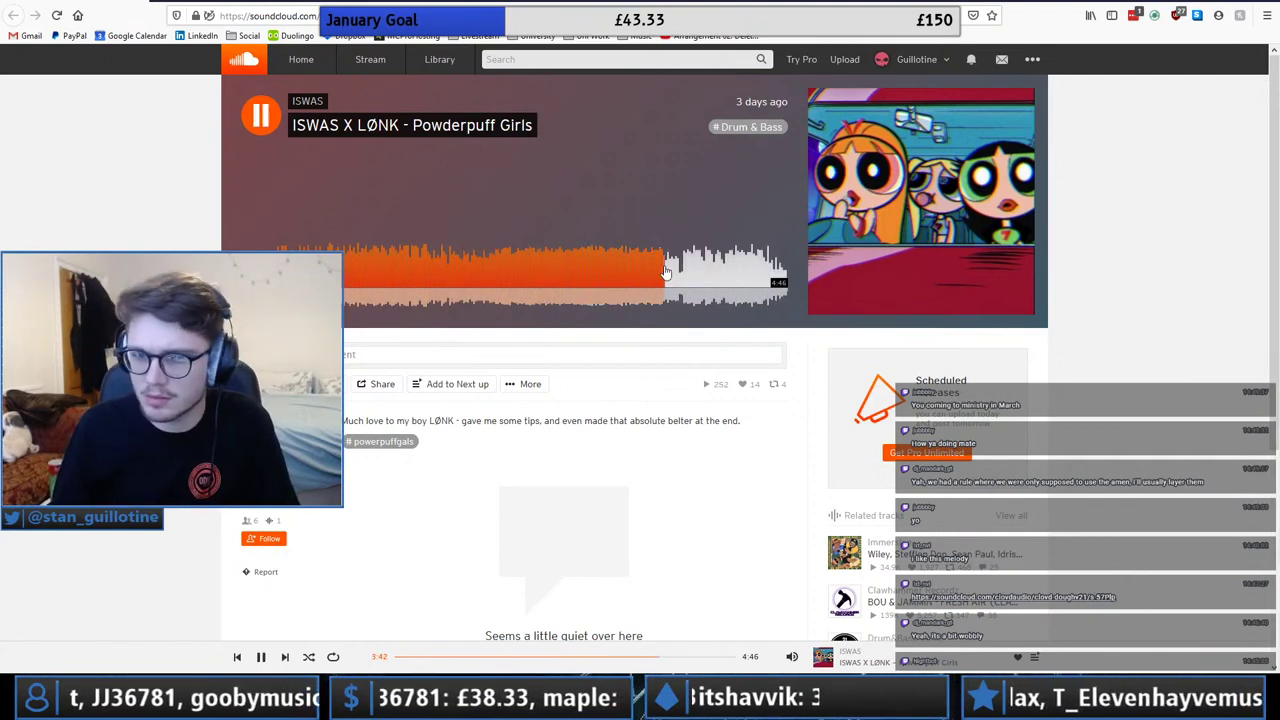
click(261, 119)
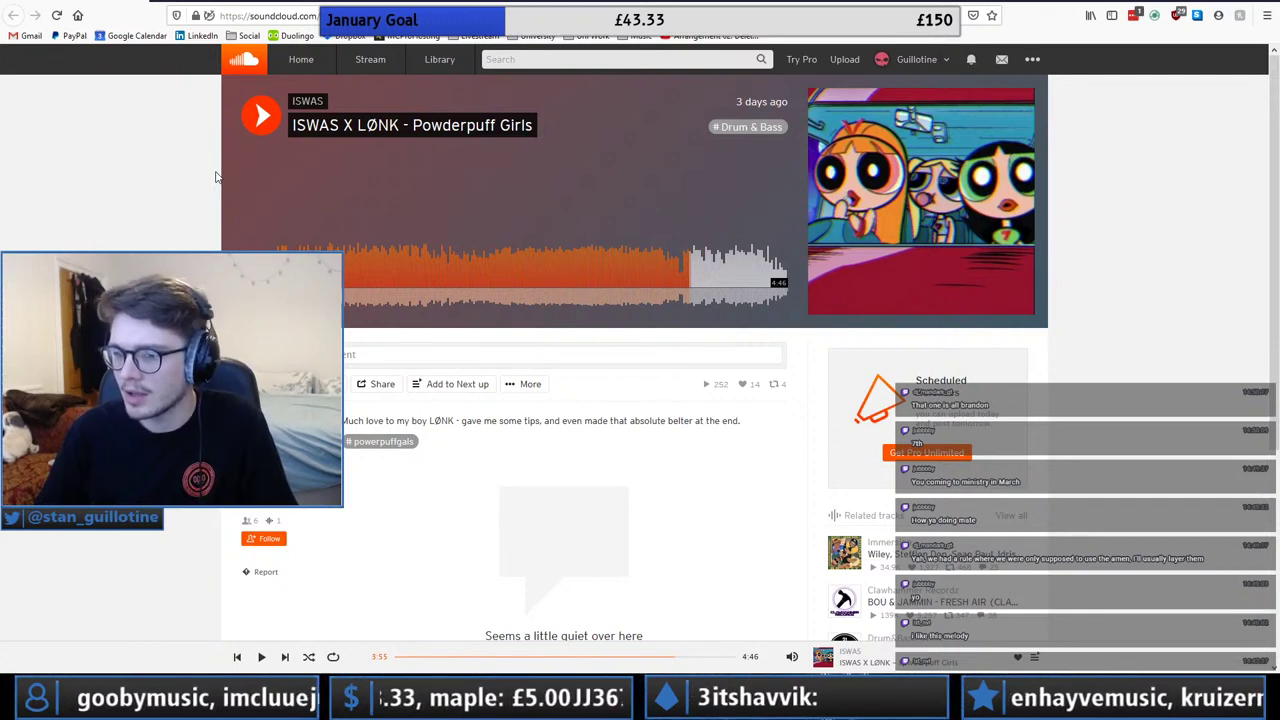
click(261, 115)
click(721, 274)
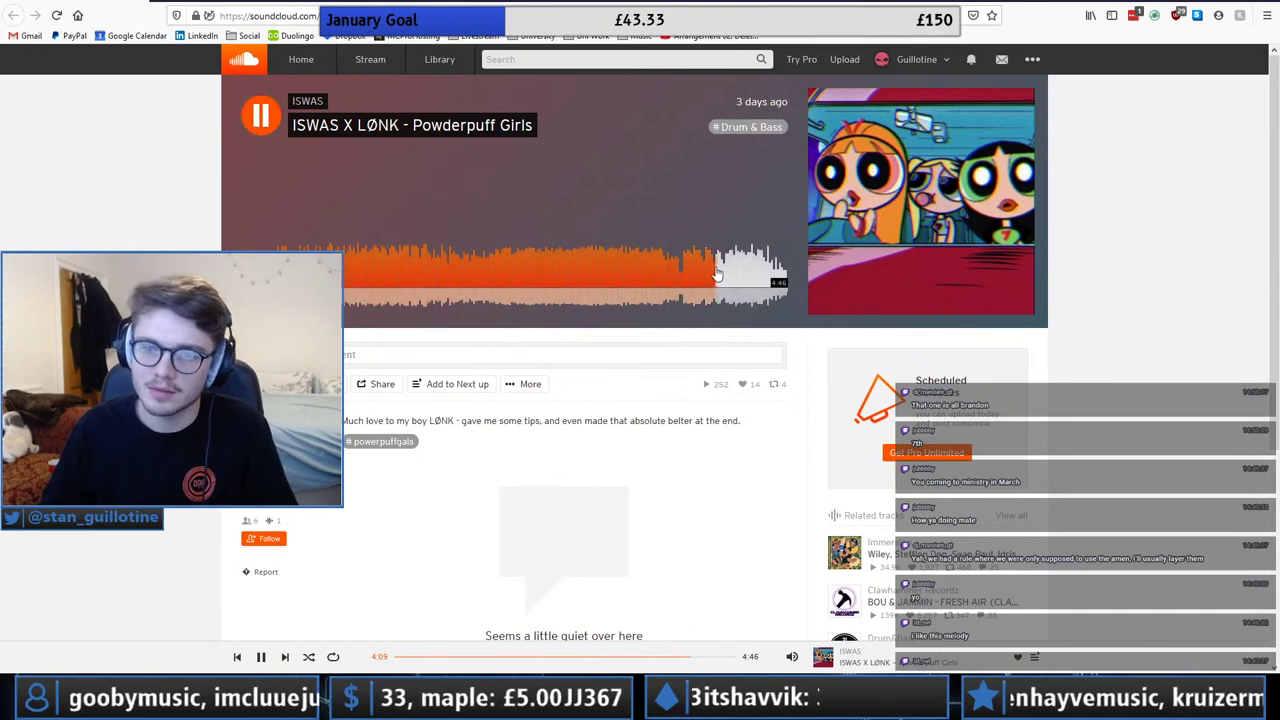
click(701, 274)
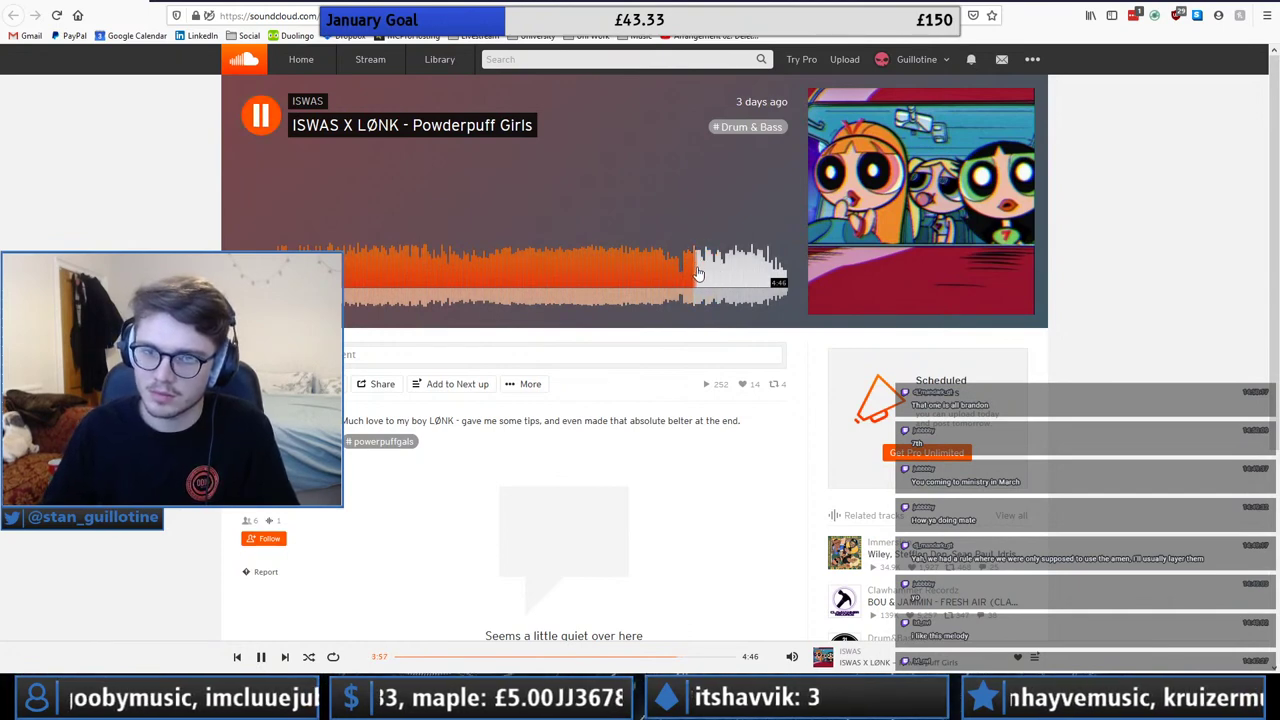
key(space)
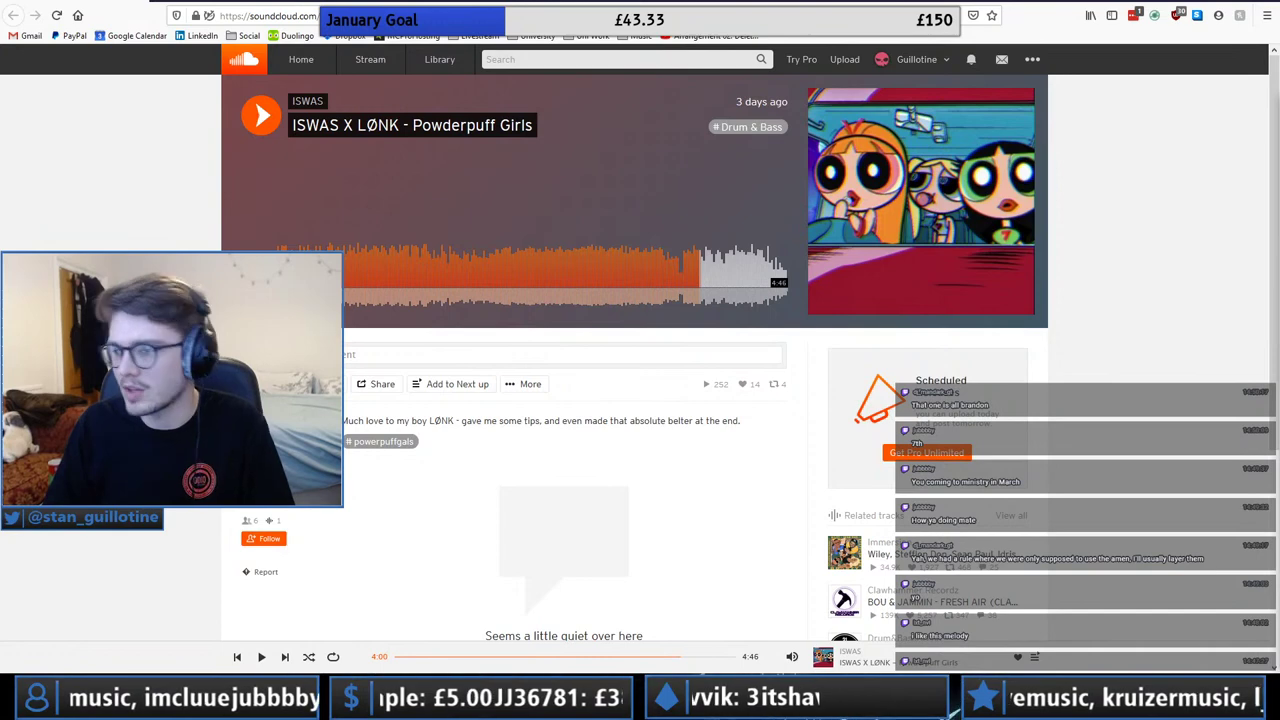
Switch to the SoundCloud page of CLOVD - DOUGHv2.1 and close the extra blank page.
drag(90, 1, 175, 16)
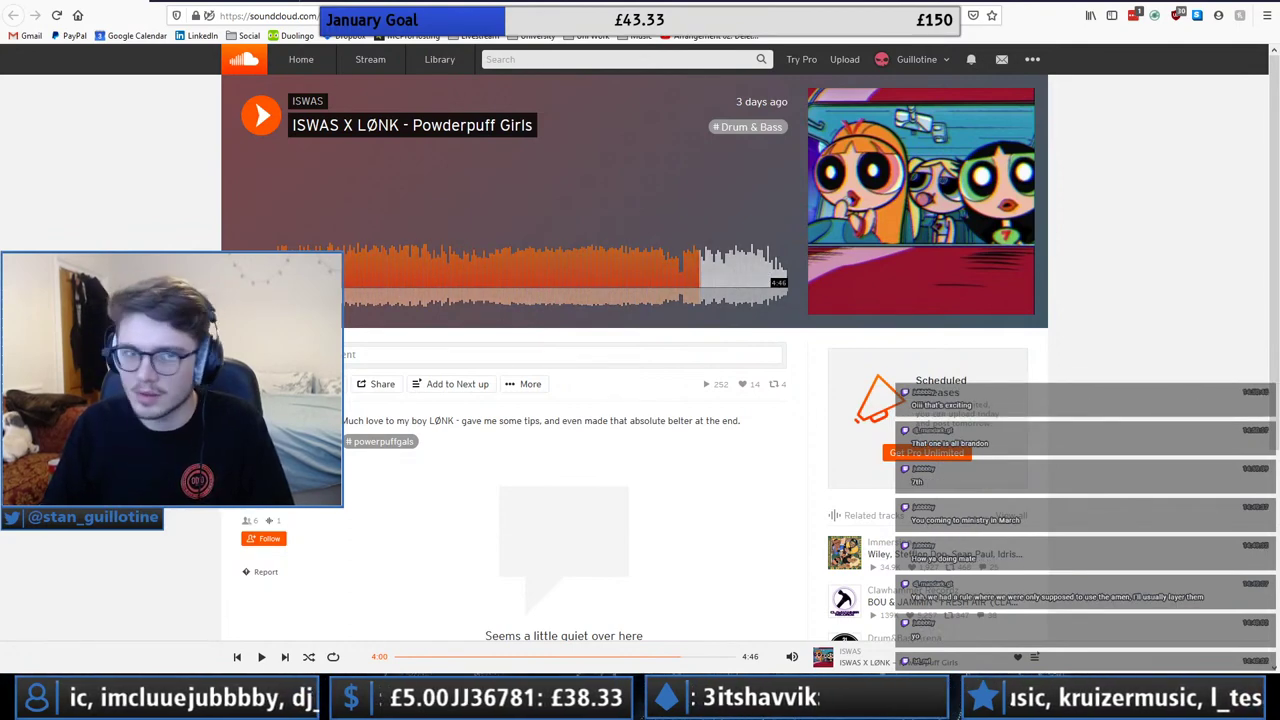
click(224, 1)
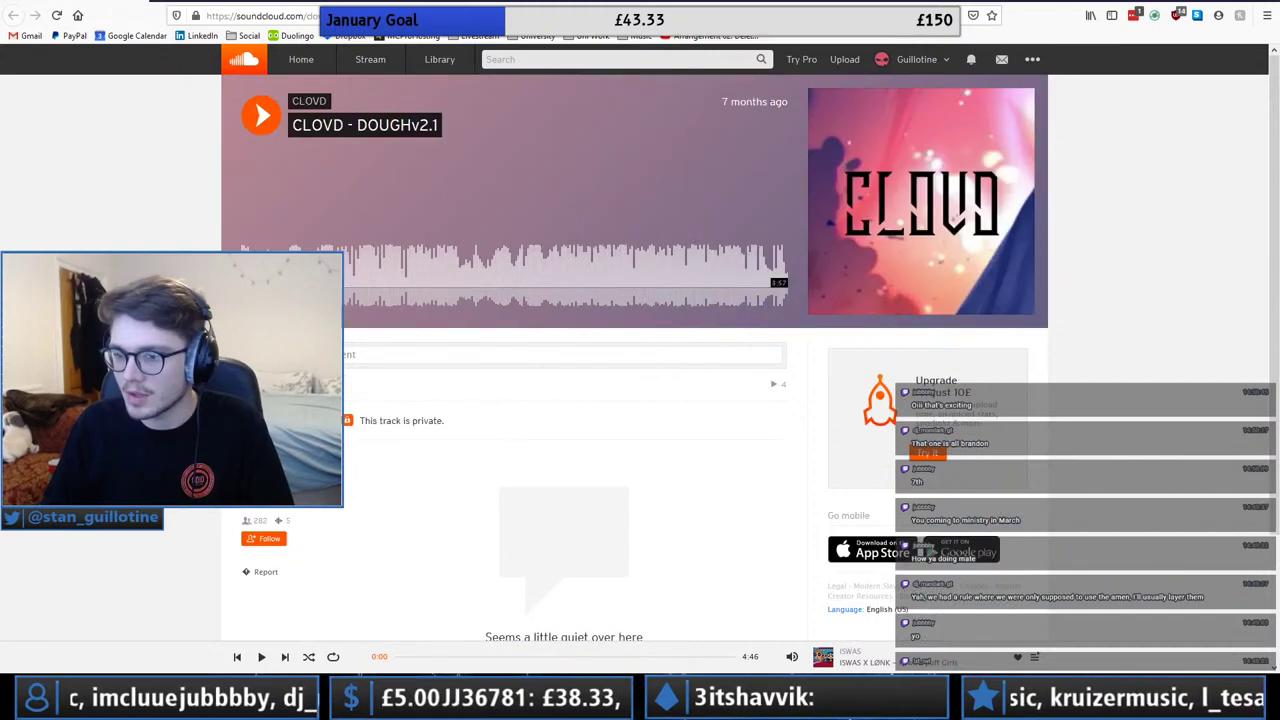
click(205, 1)
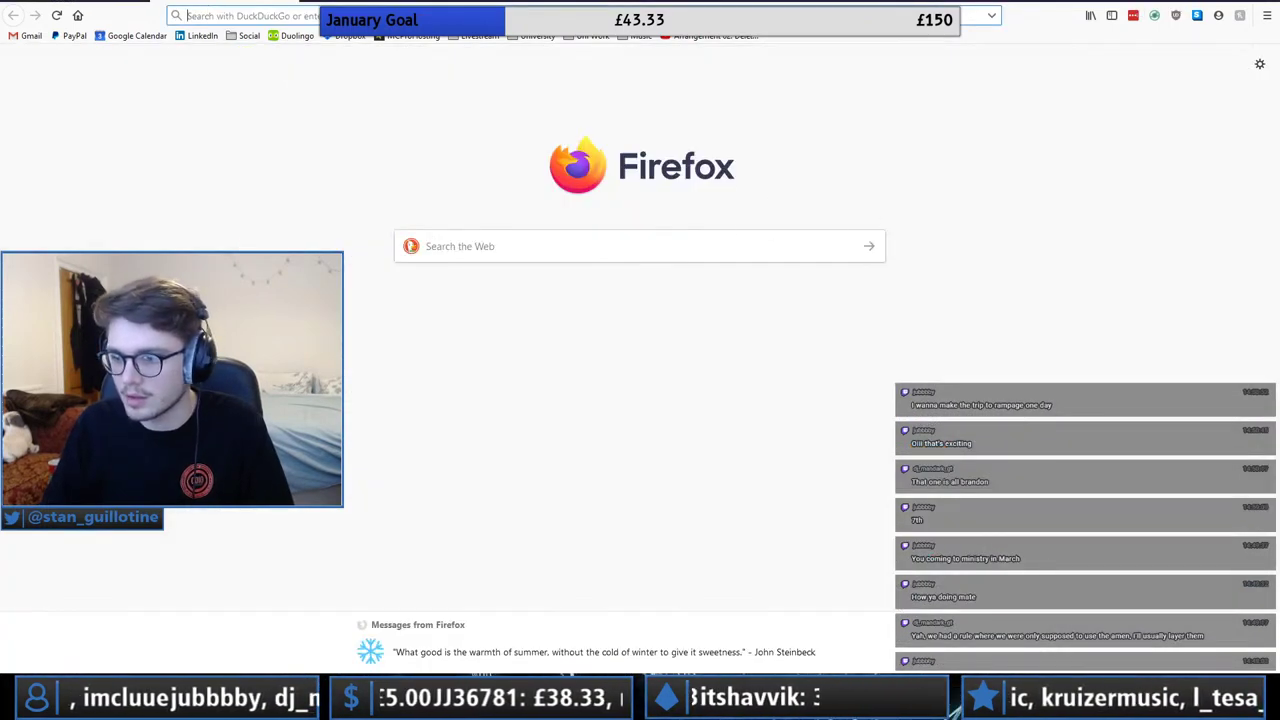
key(ctrl+w)
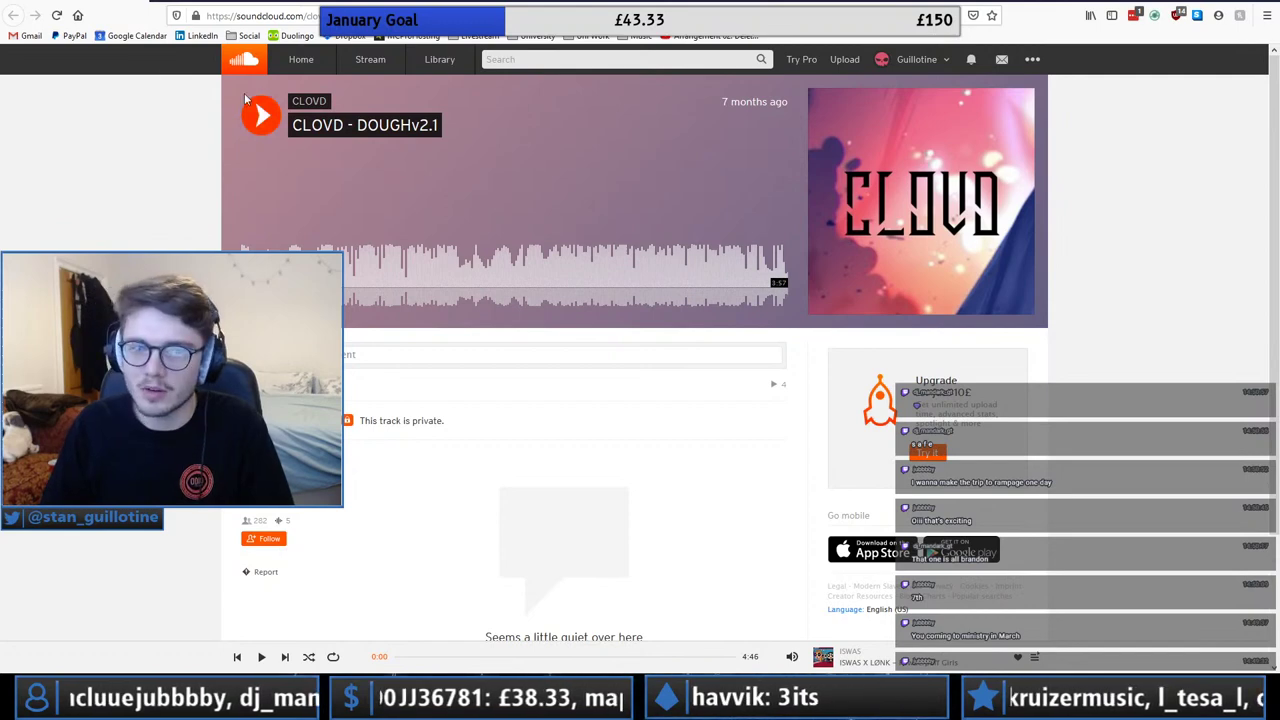
Open Facebook from the Social bookmarks in a new tab, and move that tab out of the browser window.
key(ctrl+t)
click(245, 35)
click(264, 81)
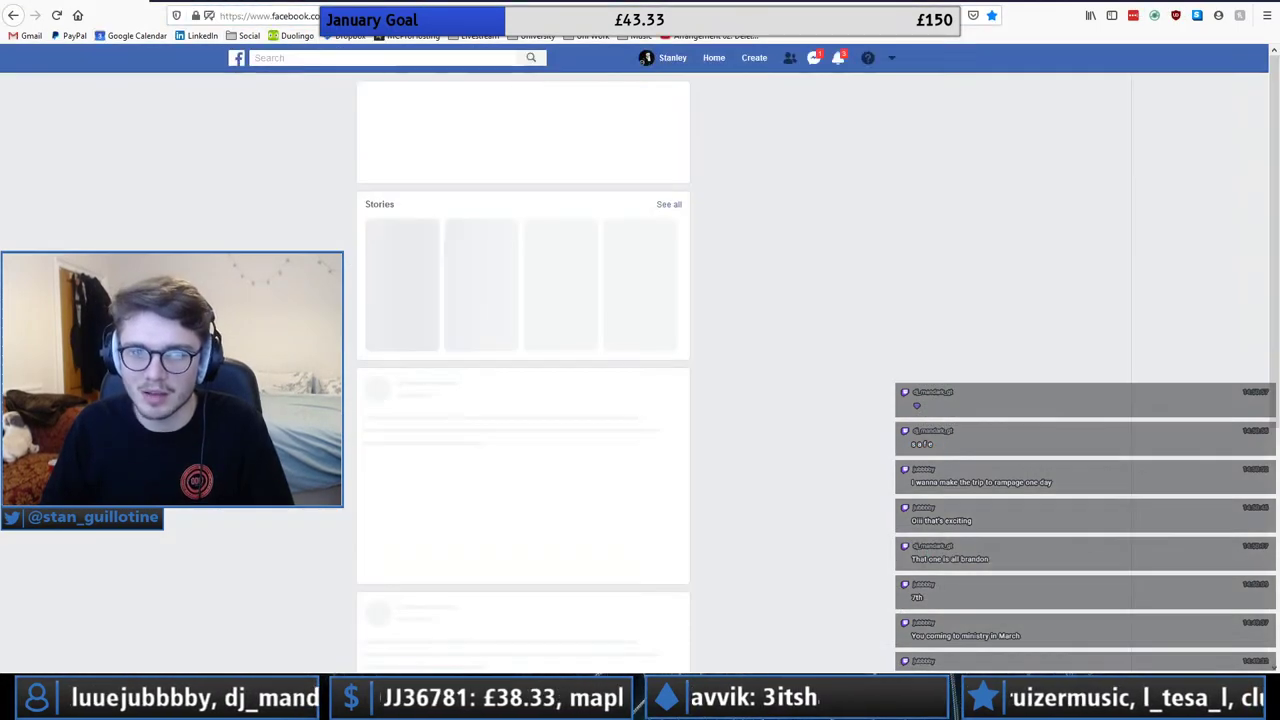
drag(420, 1, 1279, 120)
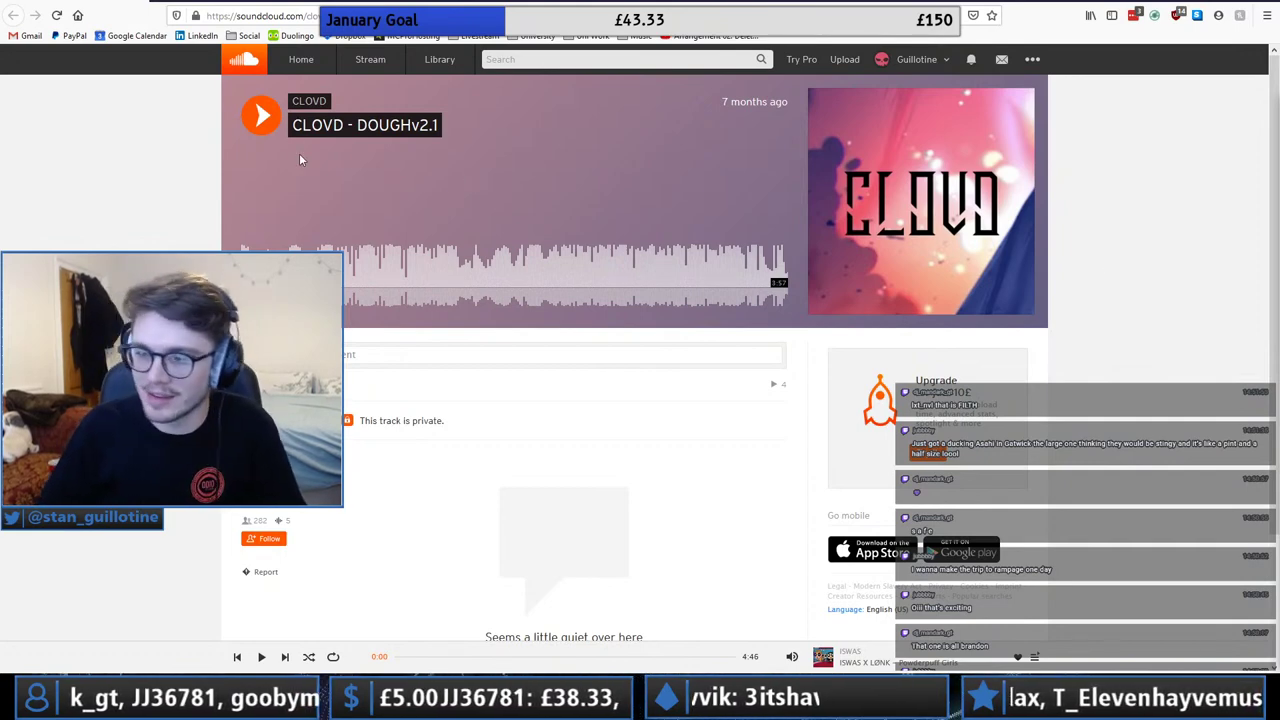
Play CLOVD - DOUGHv2.1 from the beginning, pausing at 0:24 and 1:31 for feedback before resuming.
click(260, 115)
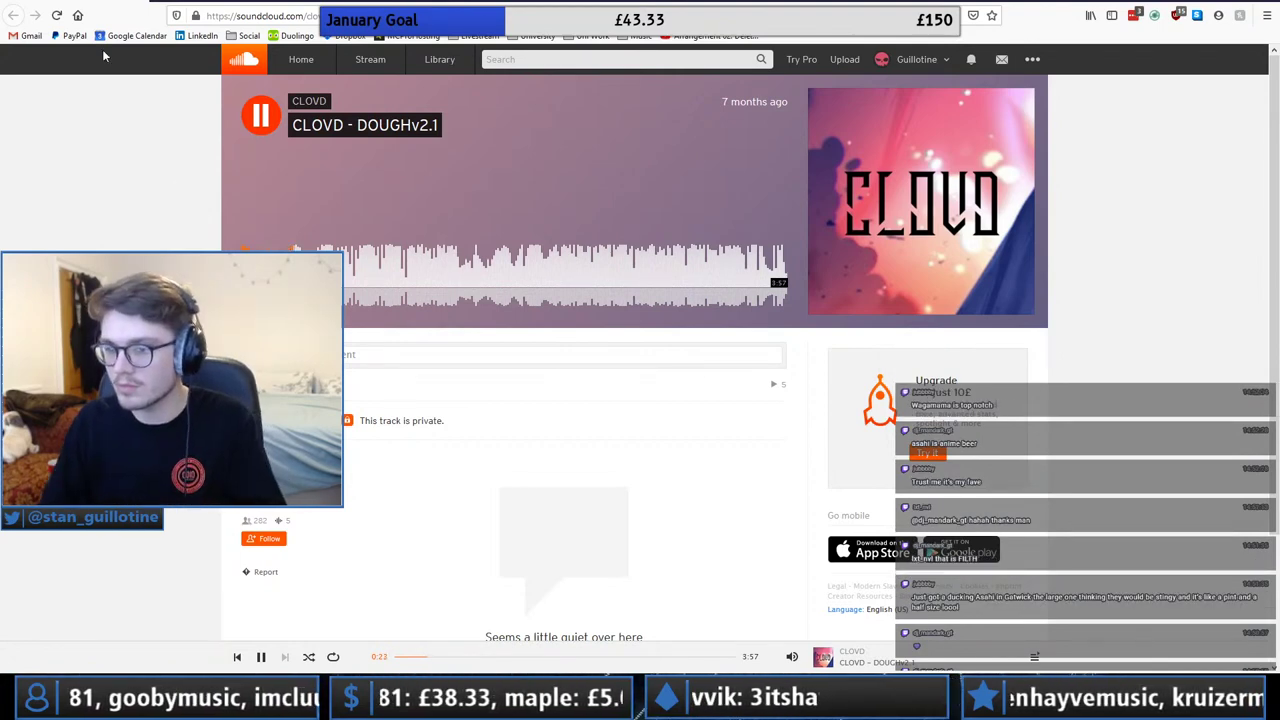
key(space)
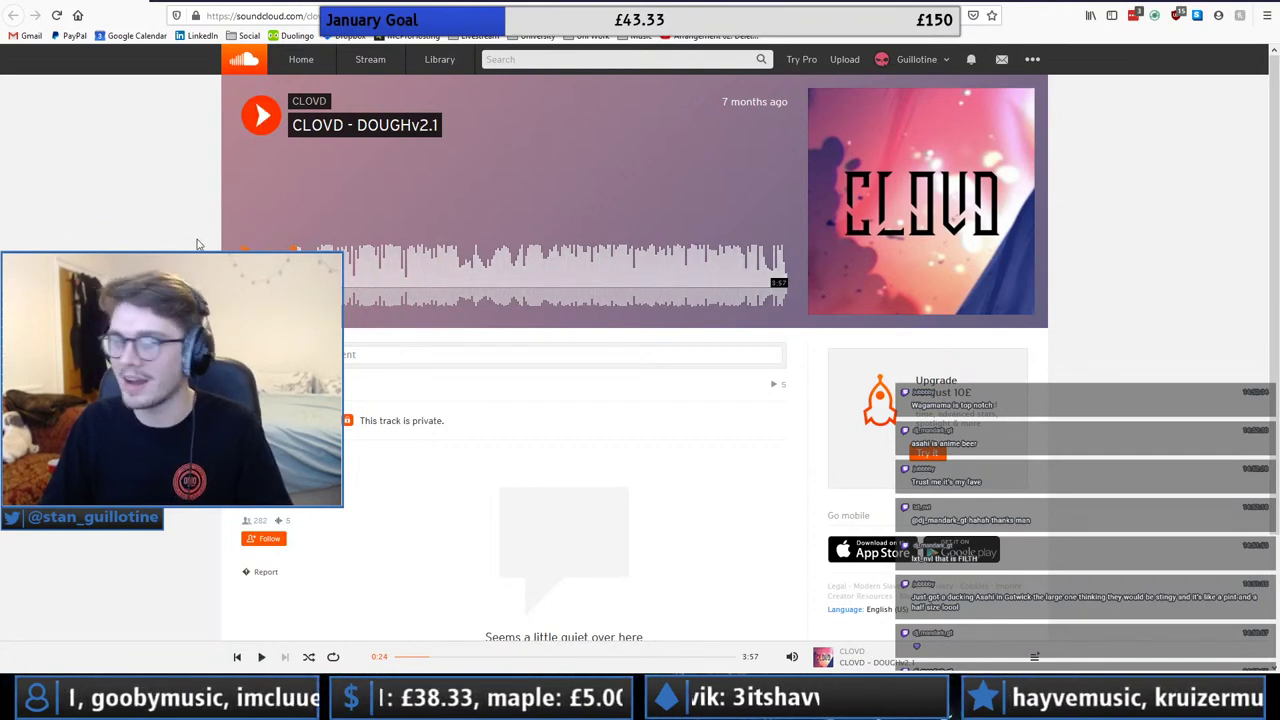
key(space)
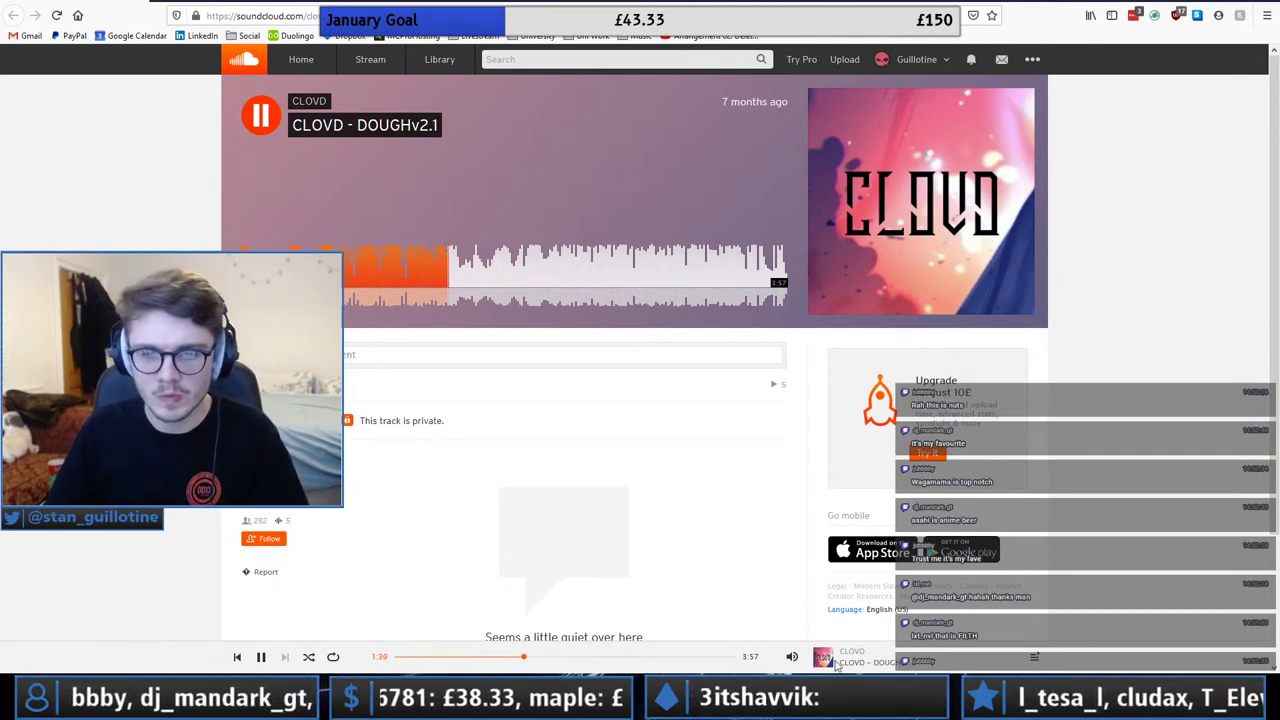
click(1120, 706)
click(1120, 706)
key(space)
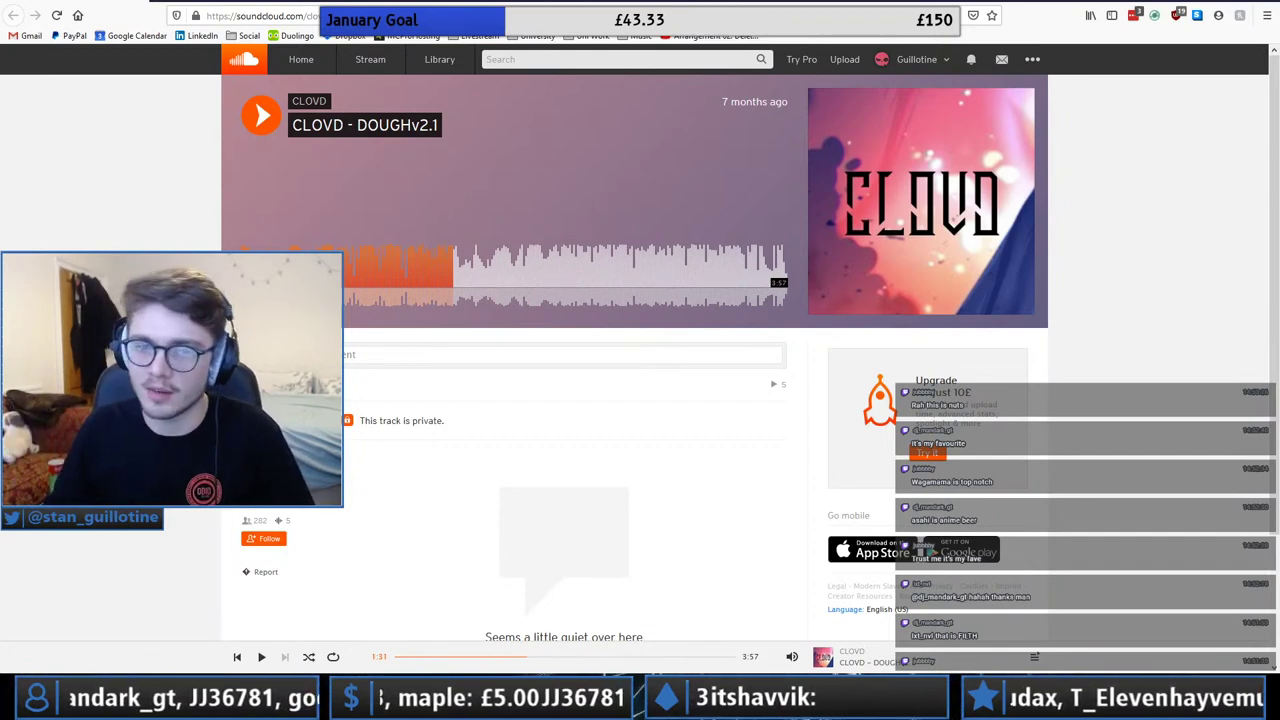
key(space)
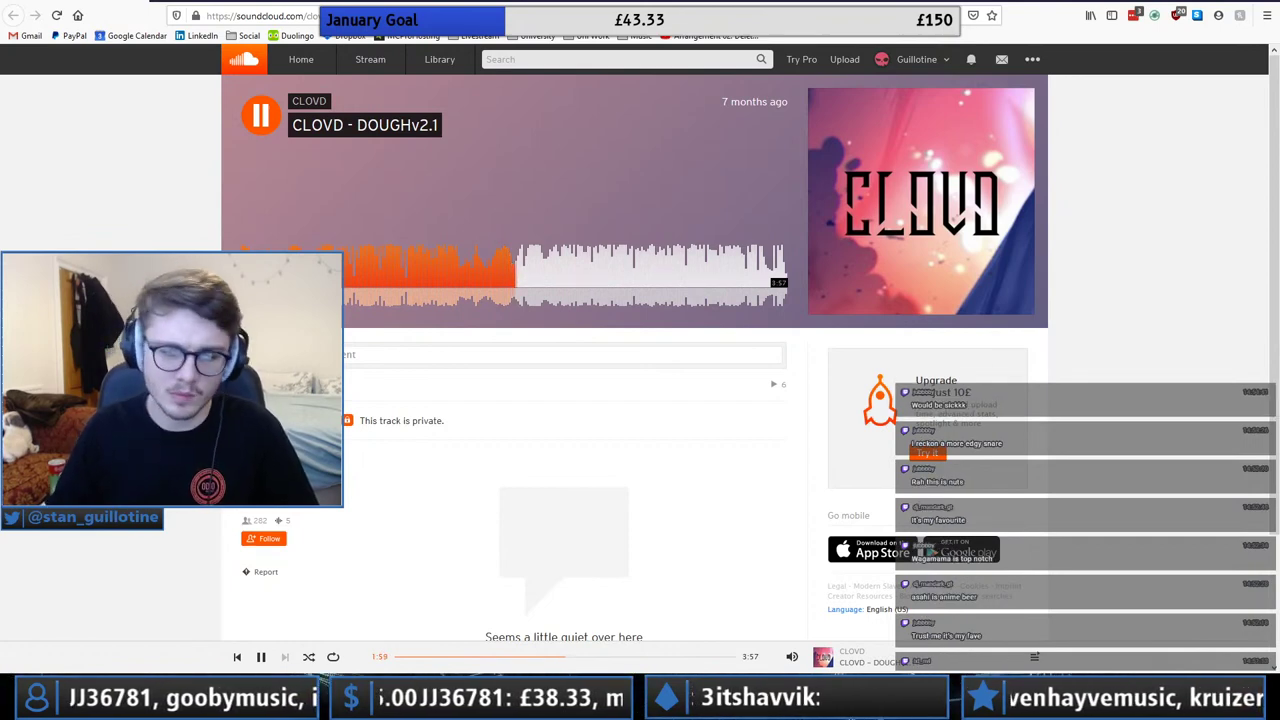
Switch to Ableton Live, save the current Live Set, and return to the SoundCloud track in Firefox.
click(490, 702)
click(520, 702)
click(10, 4)
click(36, 18)
click(720, 270)
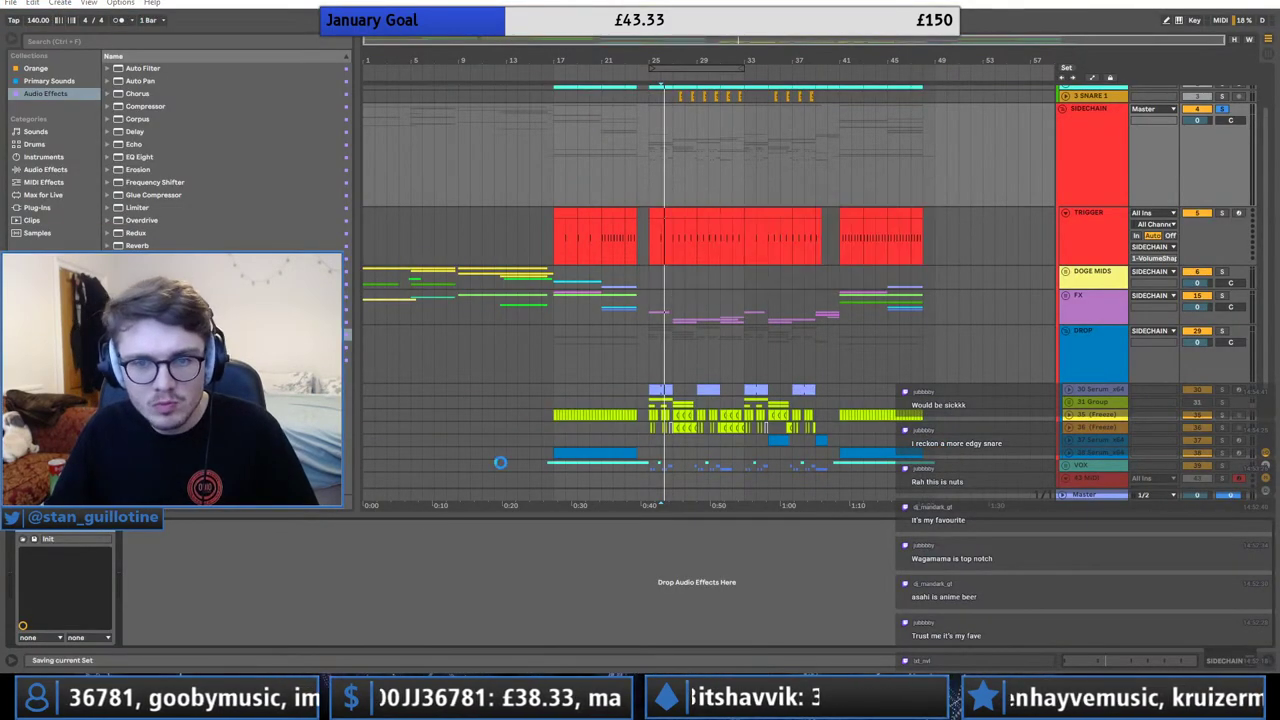
mouse_move(335, 700)
click(377, 632)
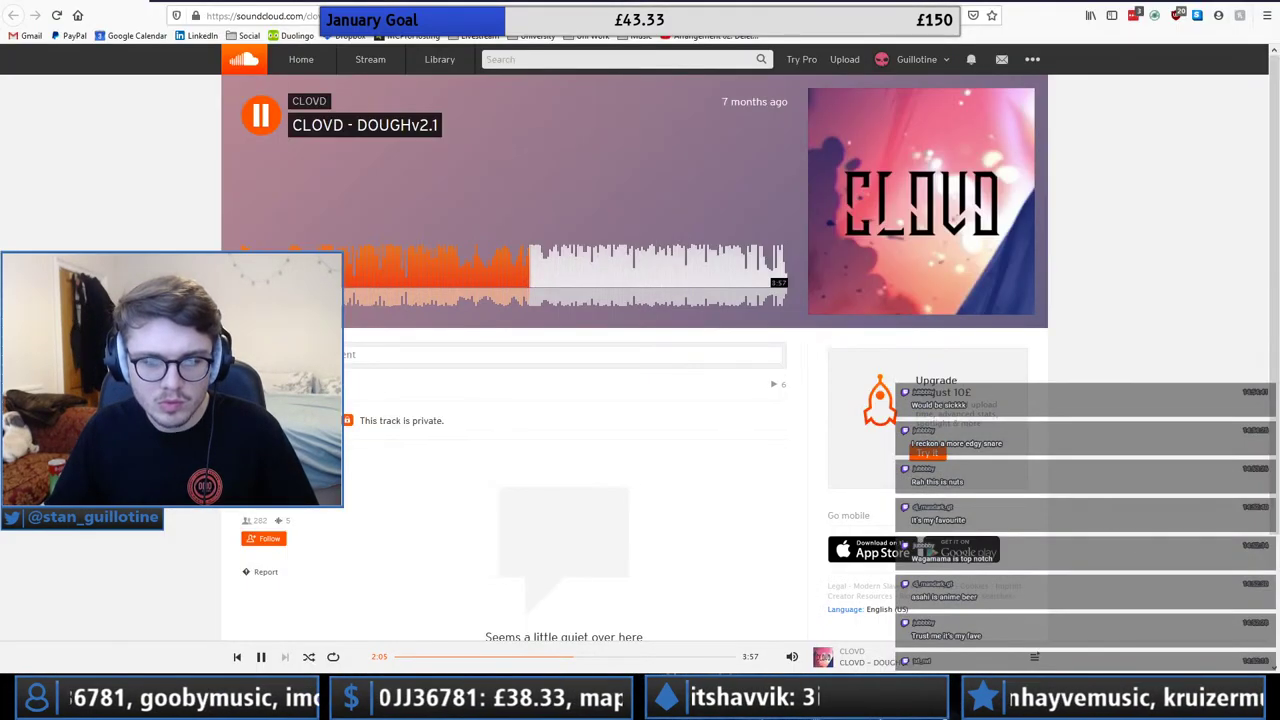
Switch to Splice, clear the "siren" search from All downloads, and close the Splice window.
click(490, 702)
click(708, 232)
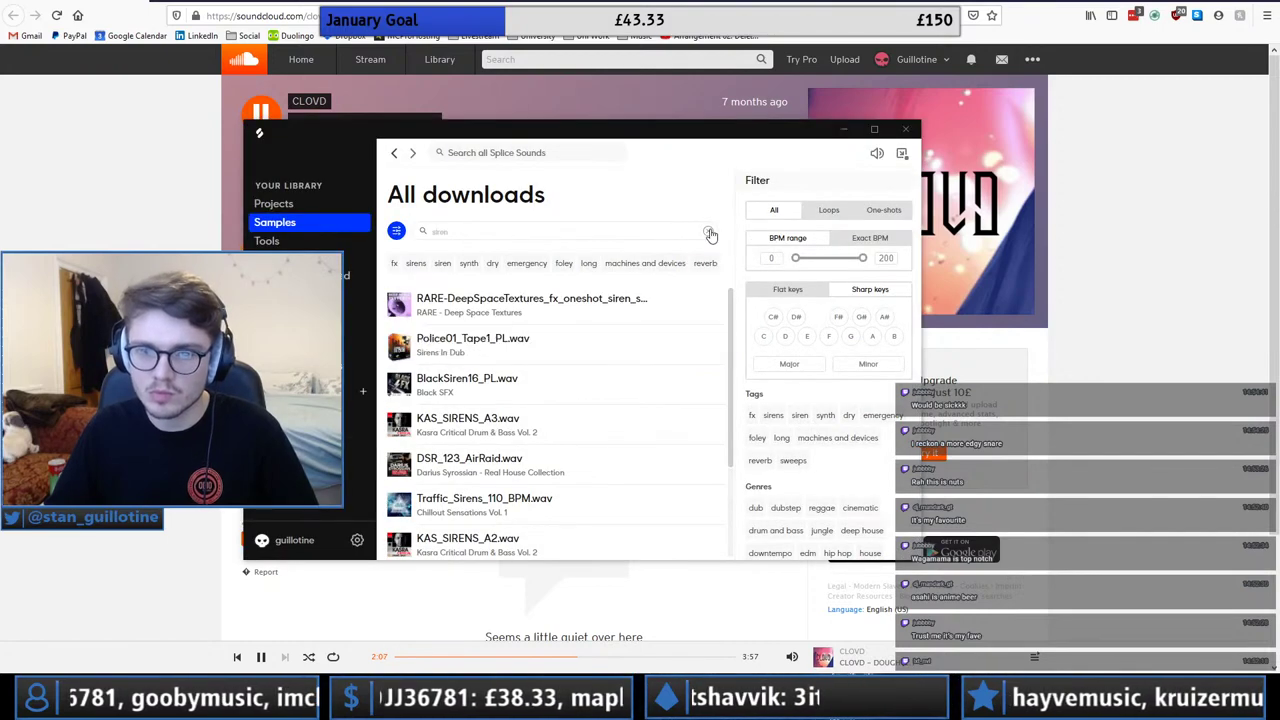
click(905, 132)
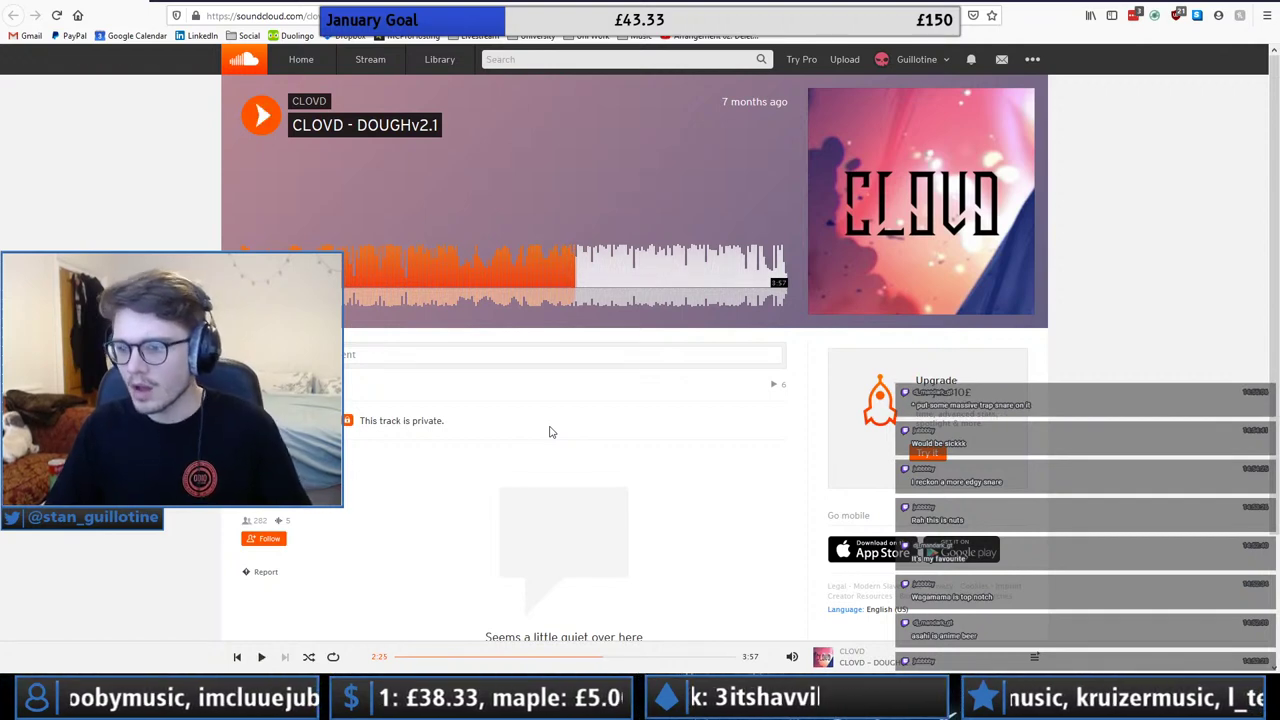
Continue CLOVD - DOUGHv2.1 from 2:25, pausing at 2:29 and 3:03 for feedback before resuming.
key(space)
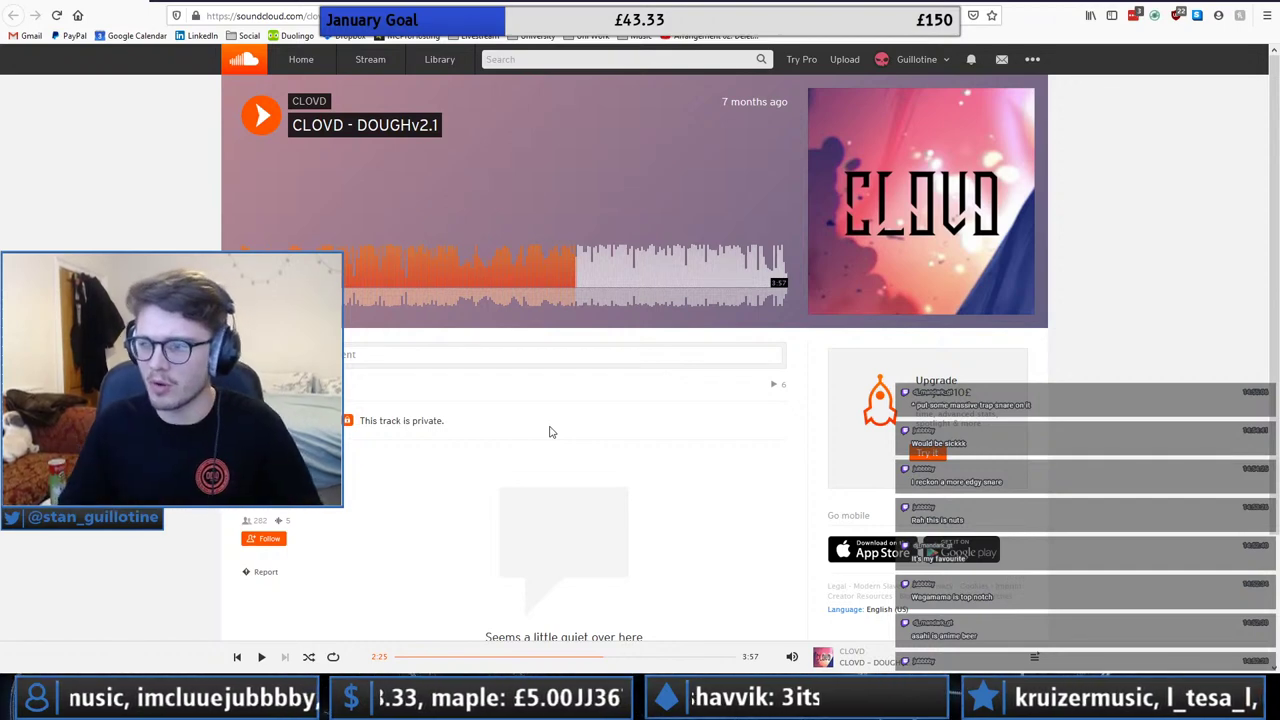
key(space)
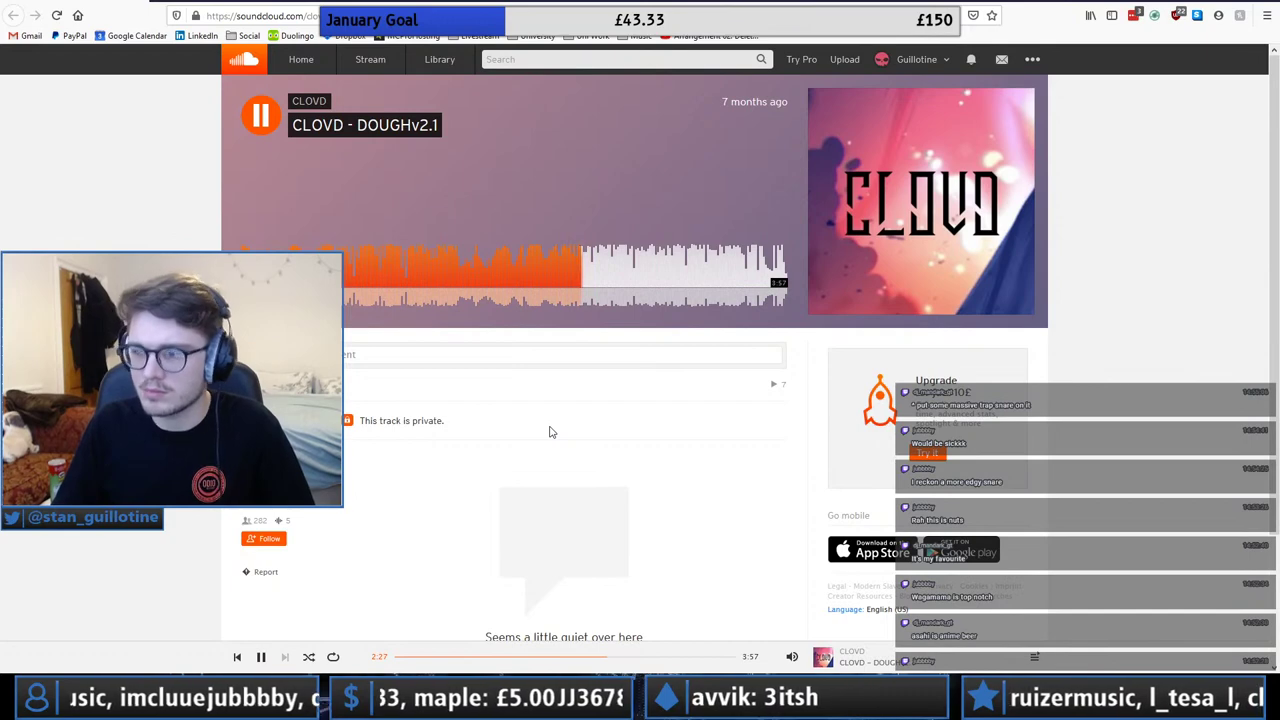
key(space)
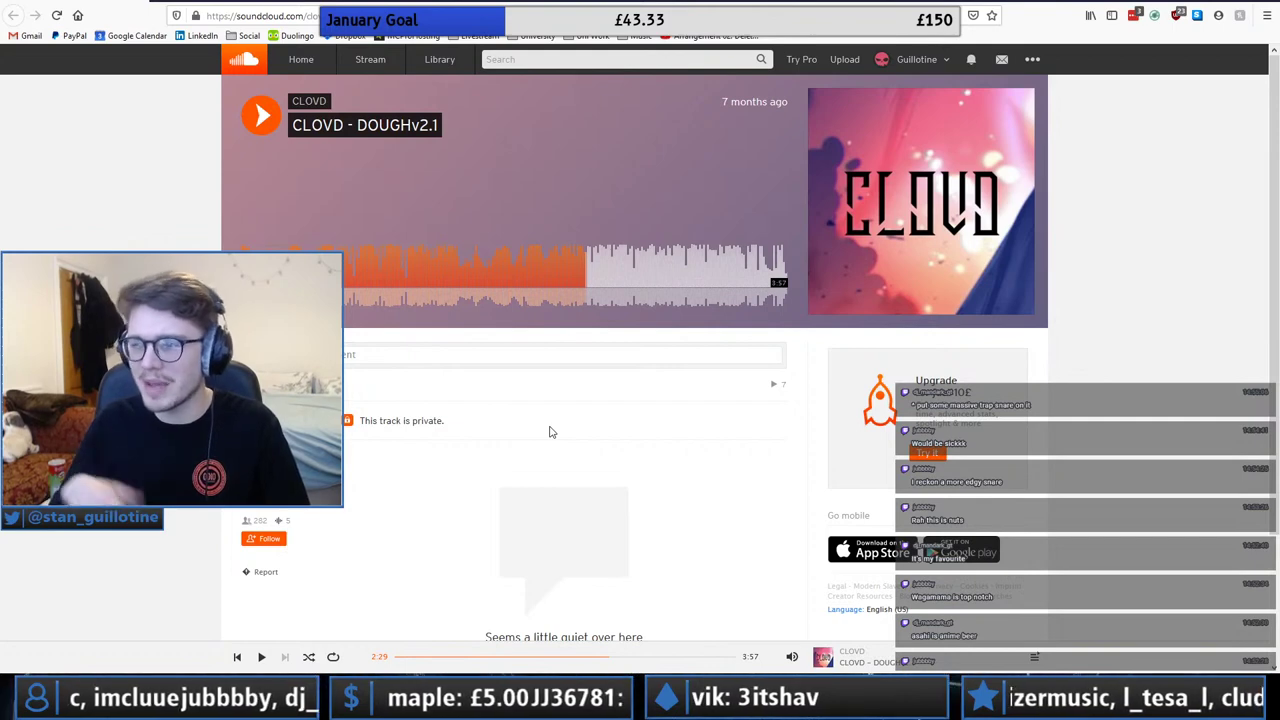
key(space)
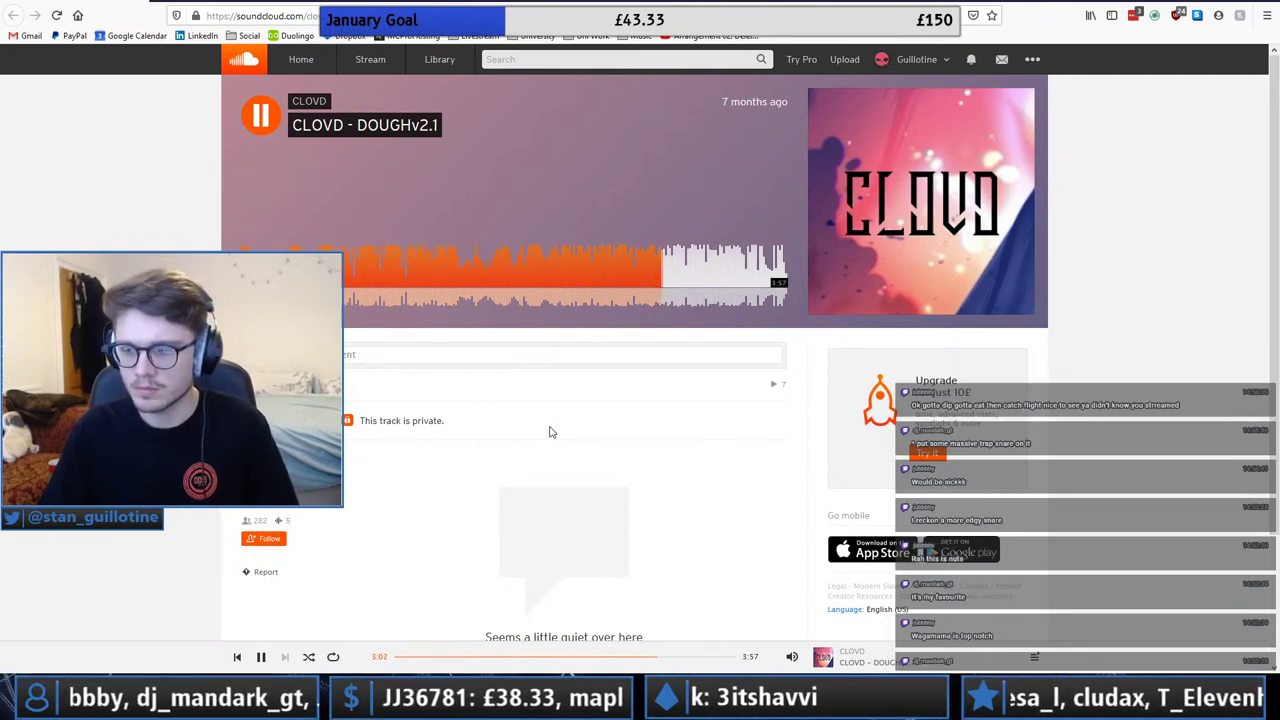
key(space)
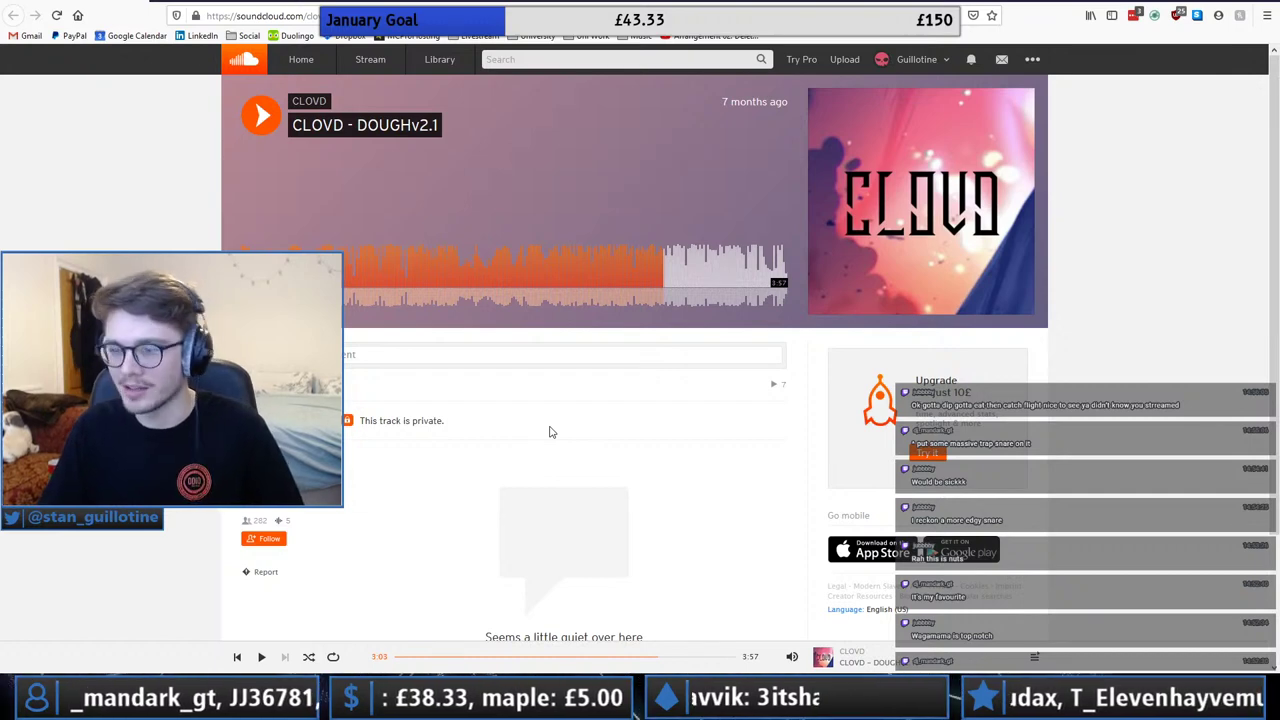
key(space)
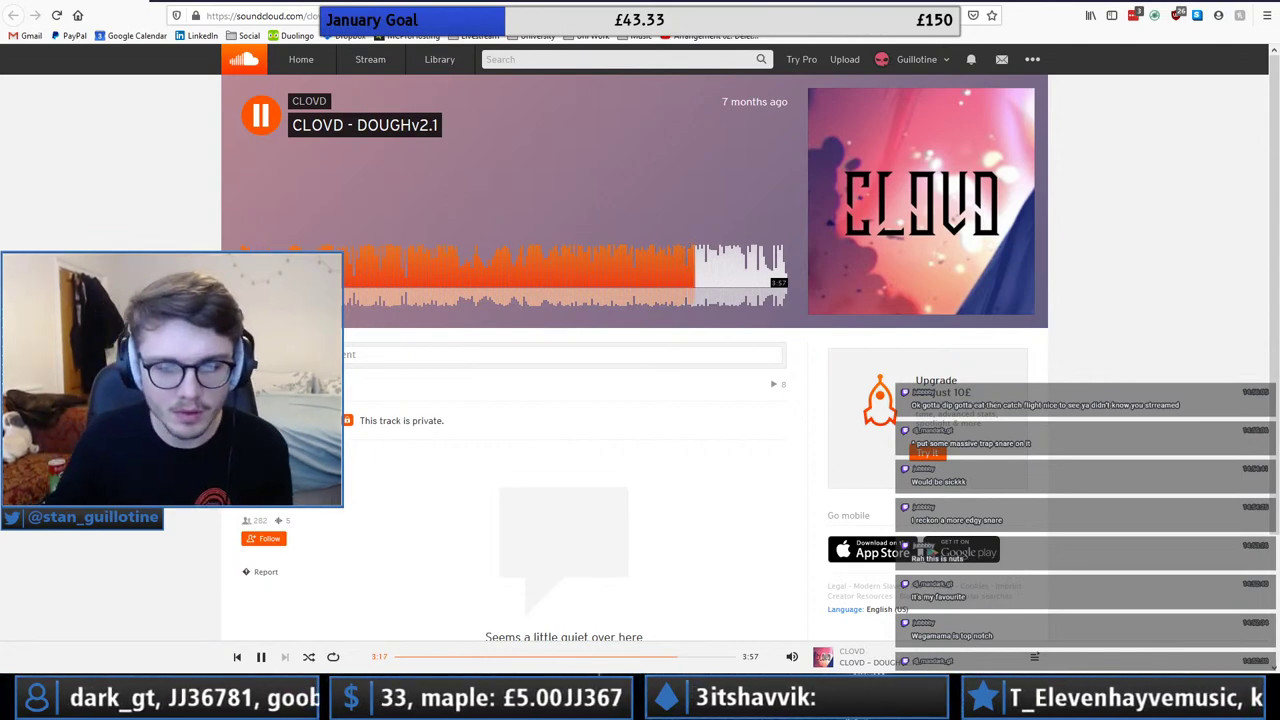
Glance at the Ödio Records music channel in Discord, then skip the SoundCloud track to 3:37 and pause at 3:38.
key(alt+Tab)
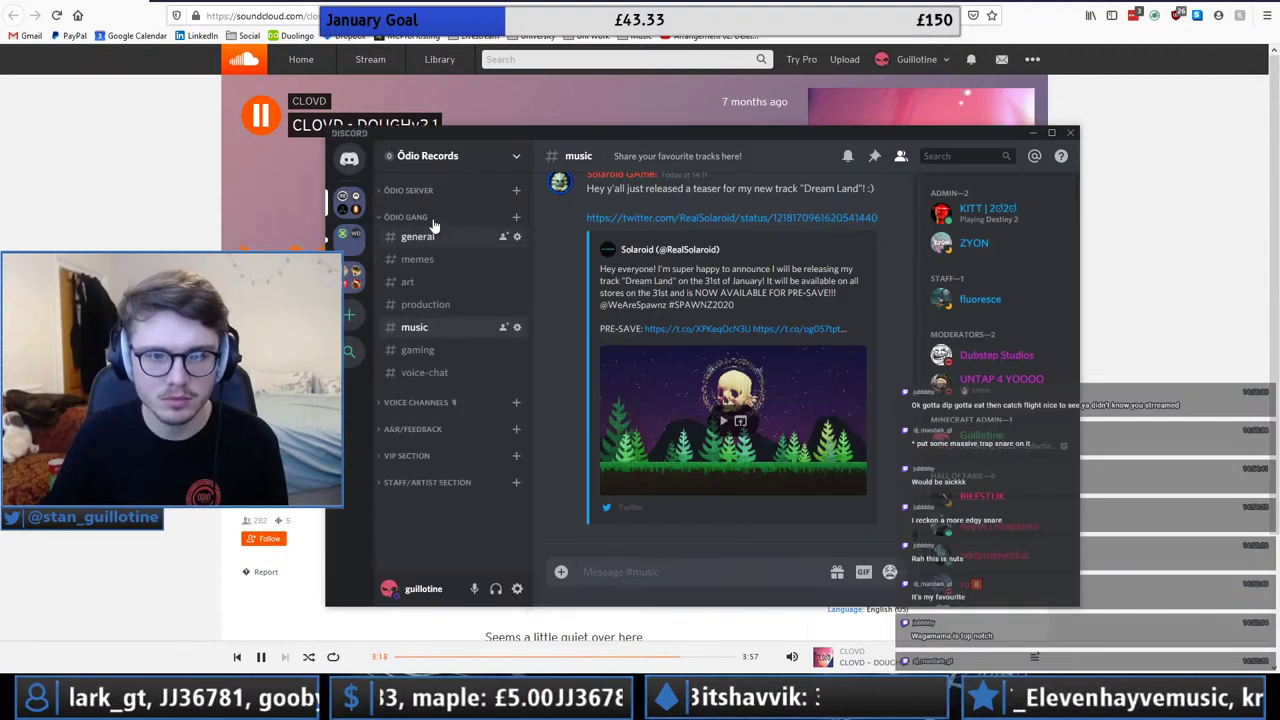
click(109, 227)
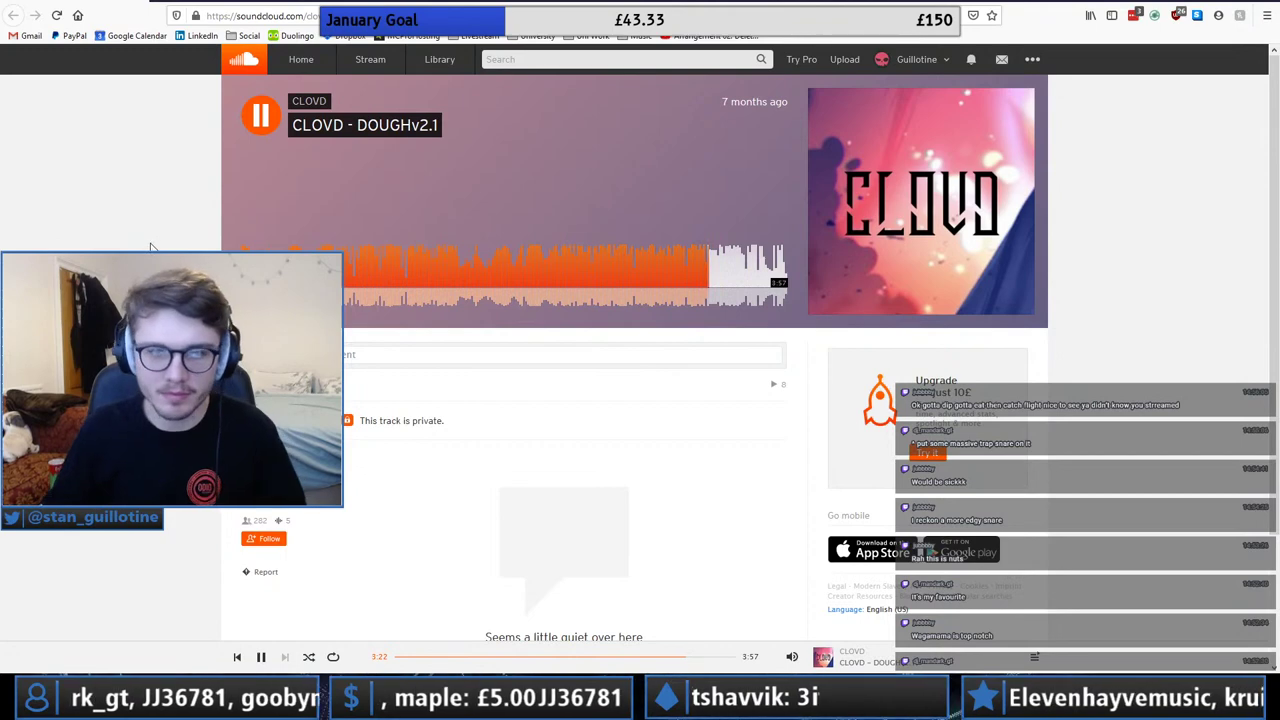
click(743, 265)
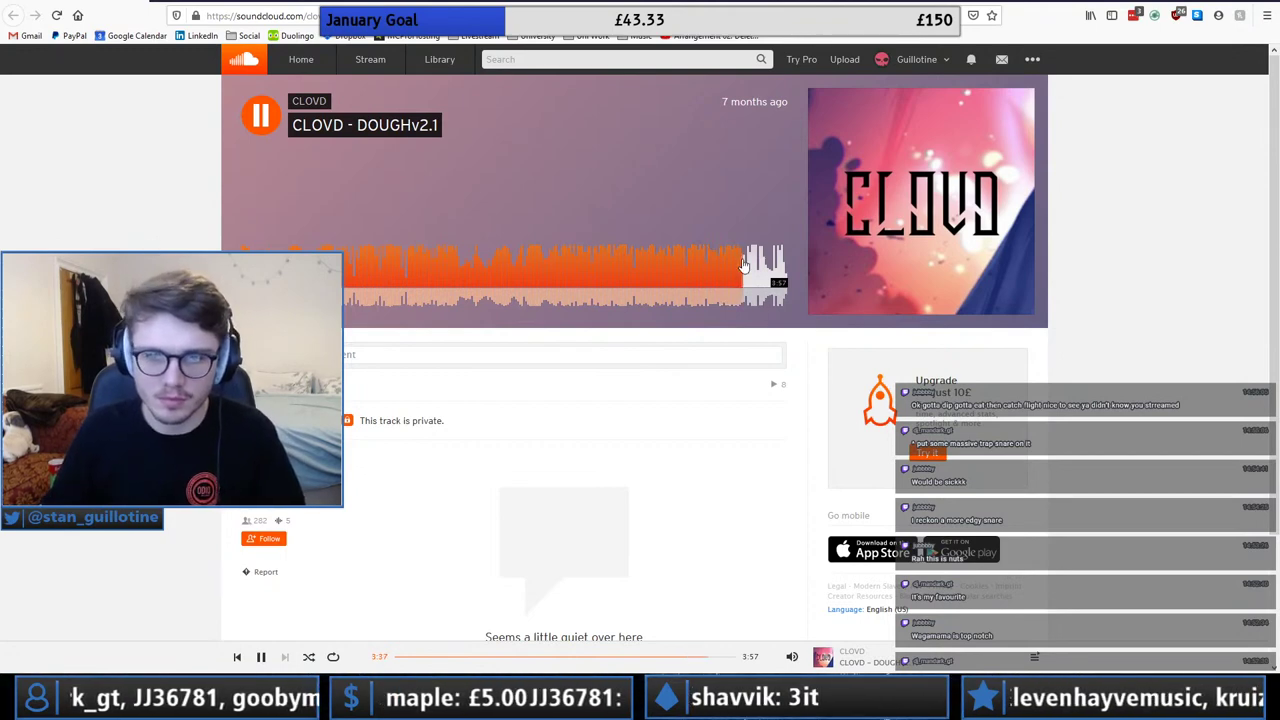
key(space)
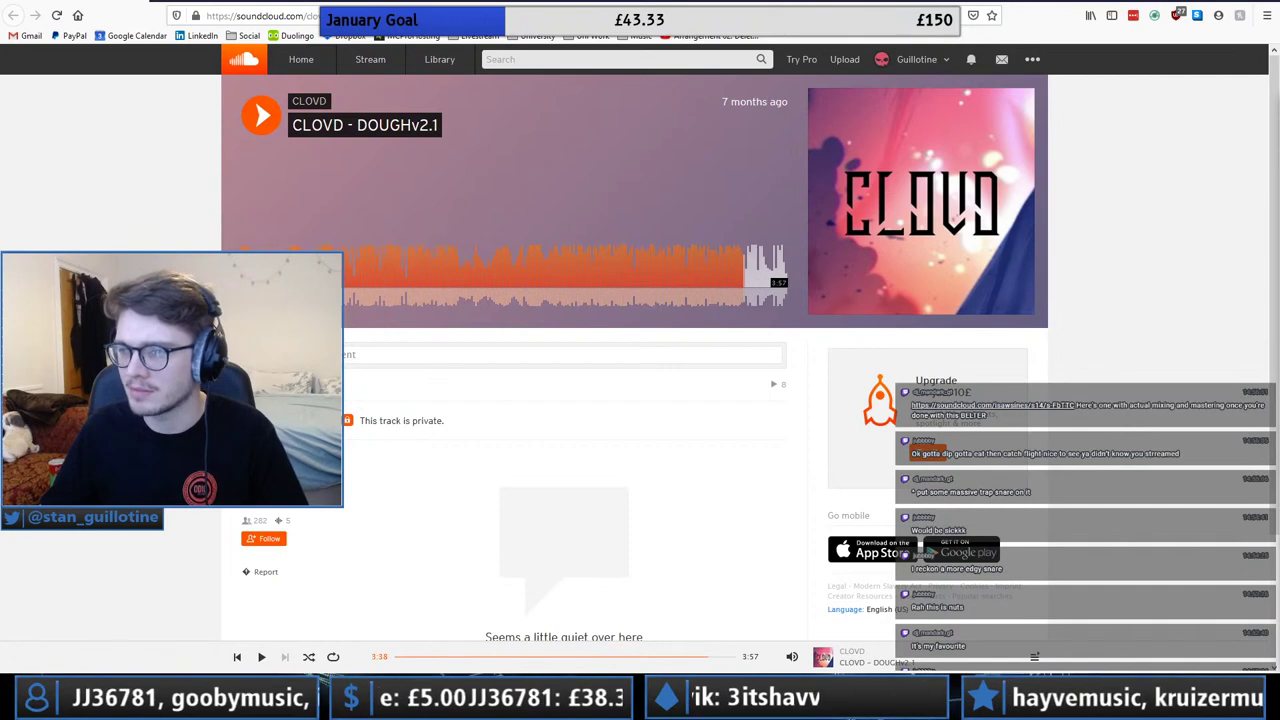
Open the ISWAS track S14 on SoundCloud, play it from the start, and pause at 1:31.
click(142, 2)
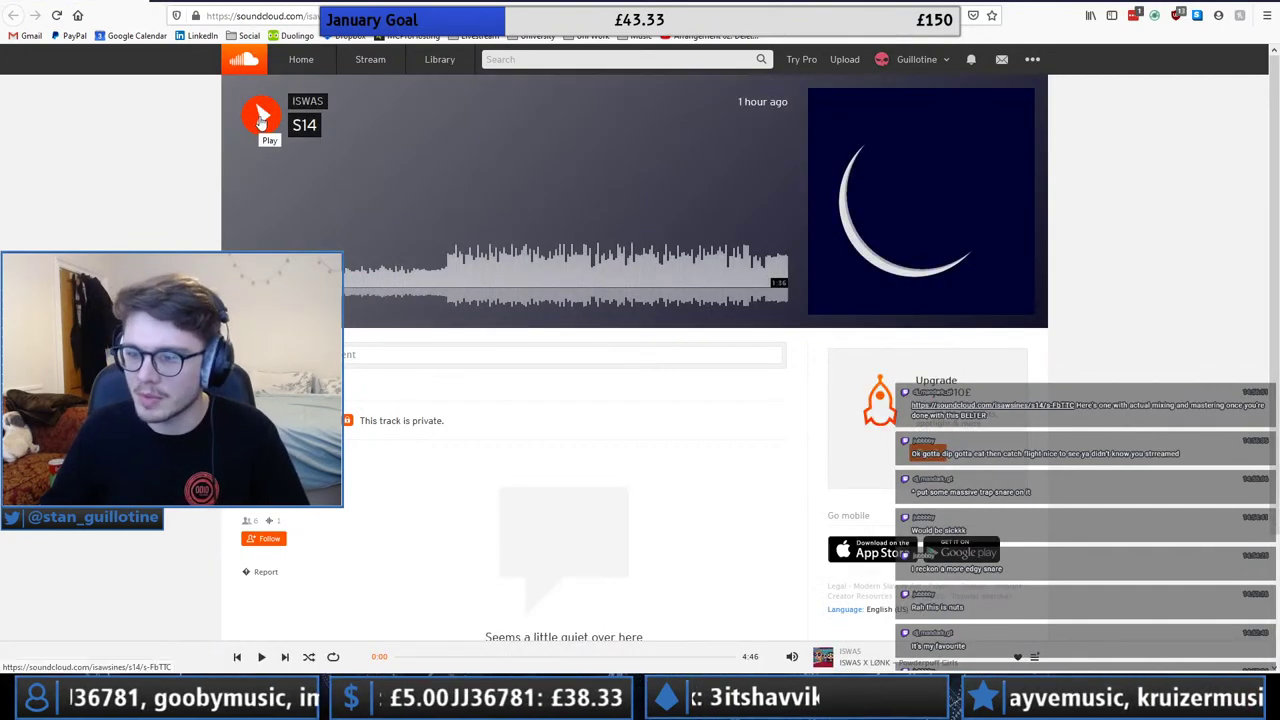
click(260, 118)
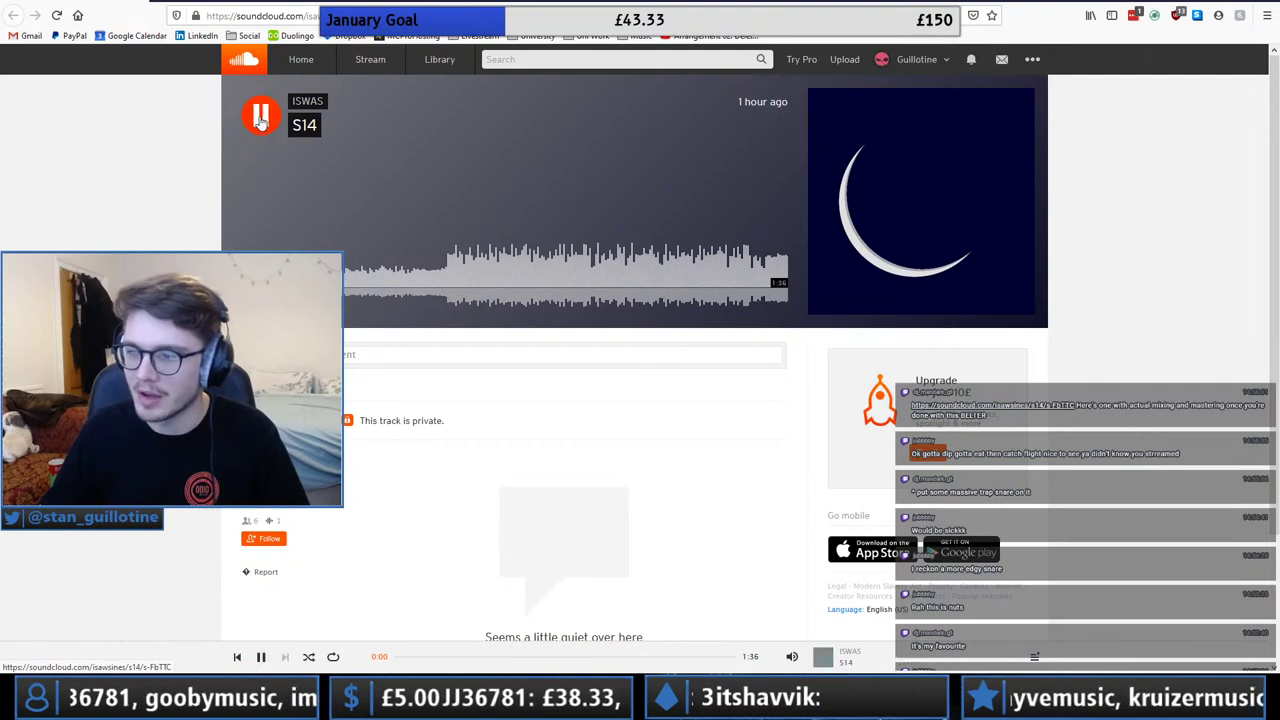
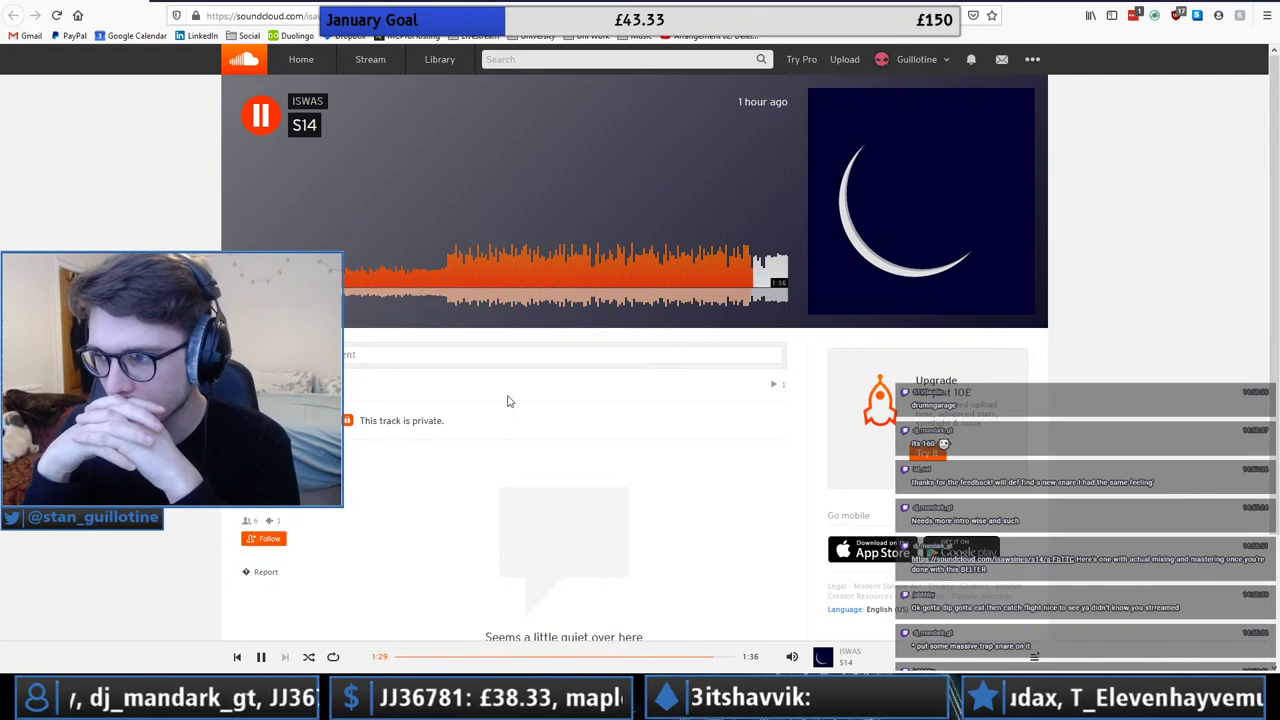
key(space)
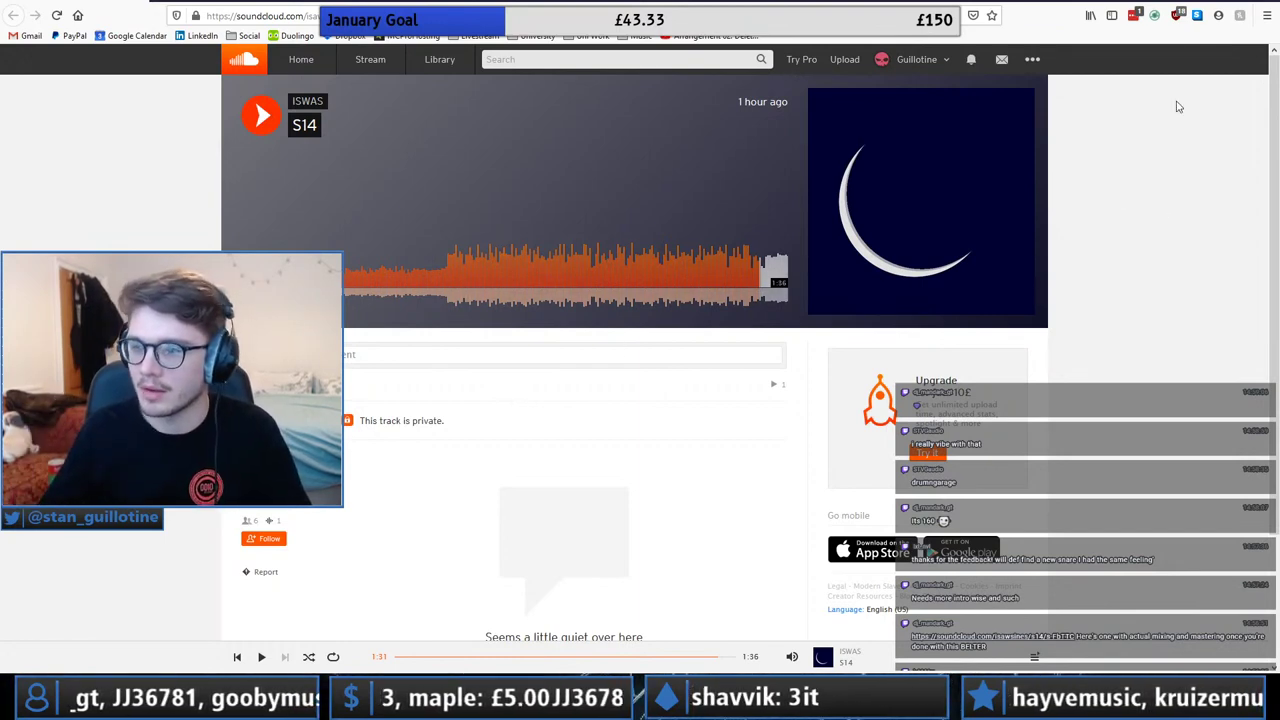
Switch to Ableton Live and replace the PRIMARY track with a new MIDI track loaded with Serum_x64.
click(1264, 1)
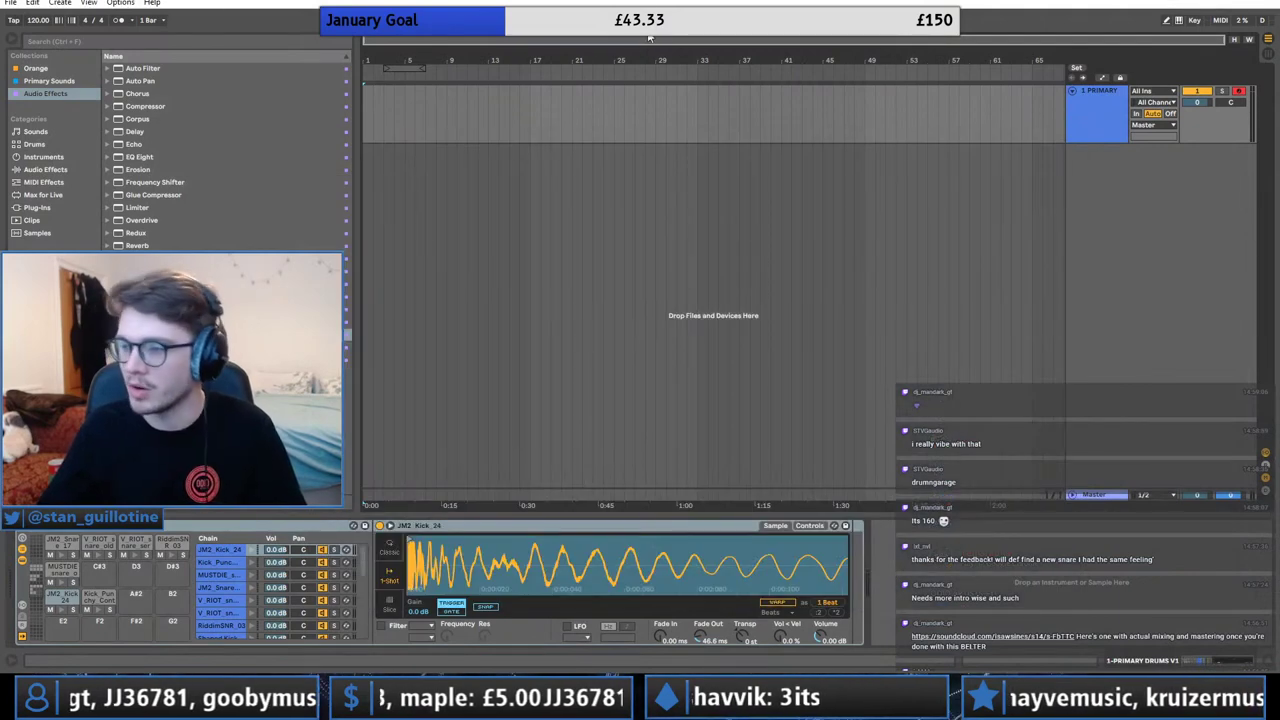
right_click(1101, 181)
click(1117, 198)
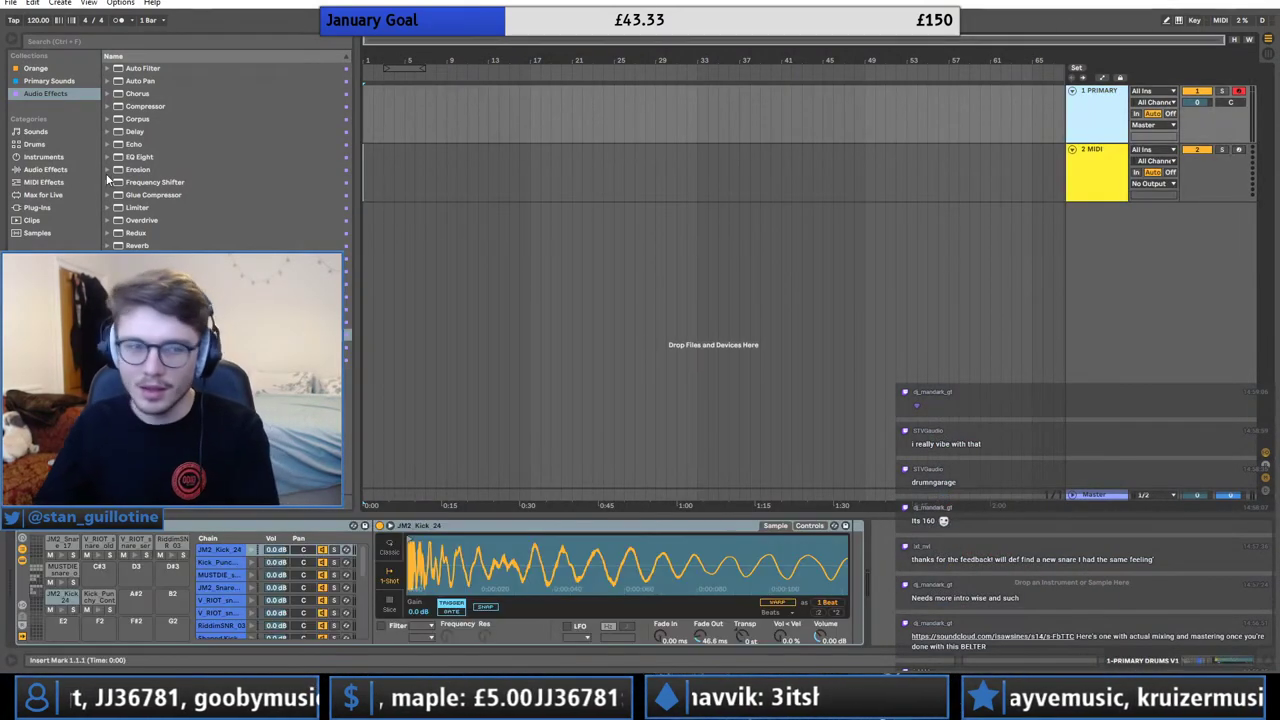
key(Delete)
click(55, 204)
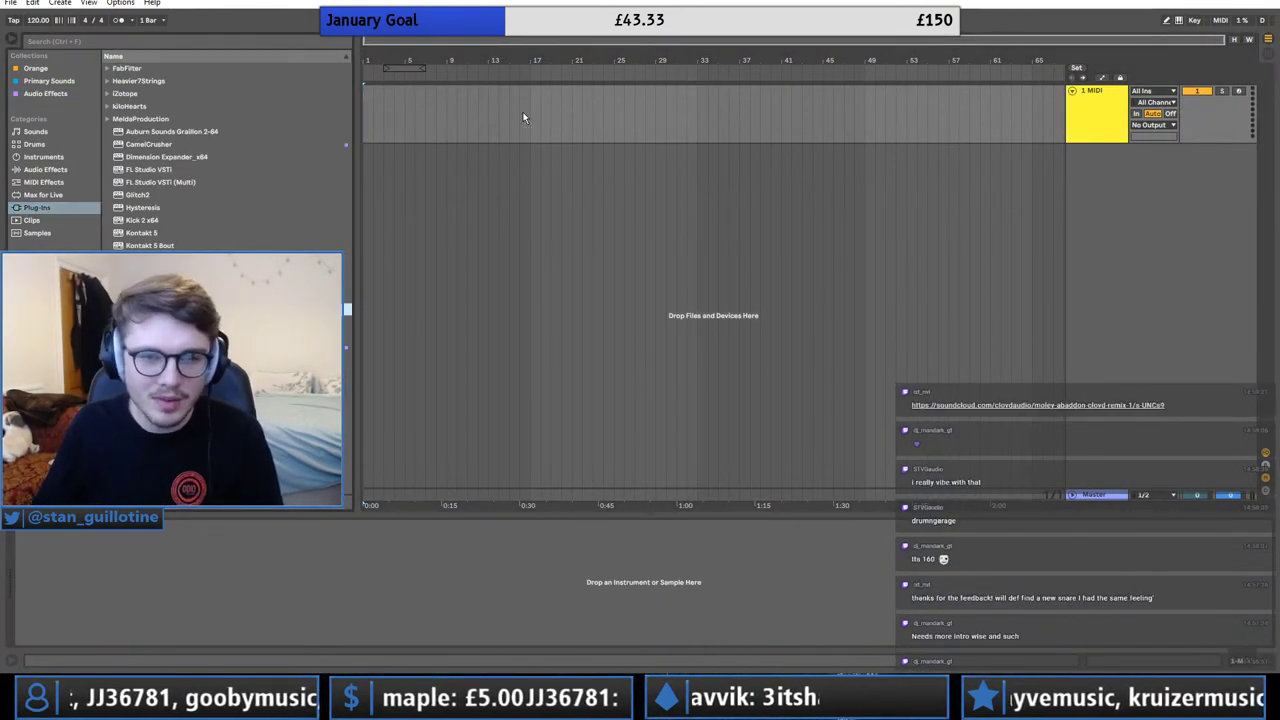
drag(533, 108, 517, 114)
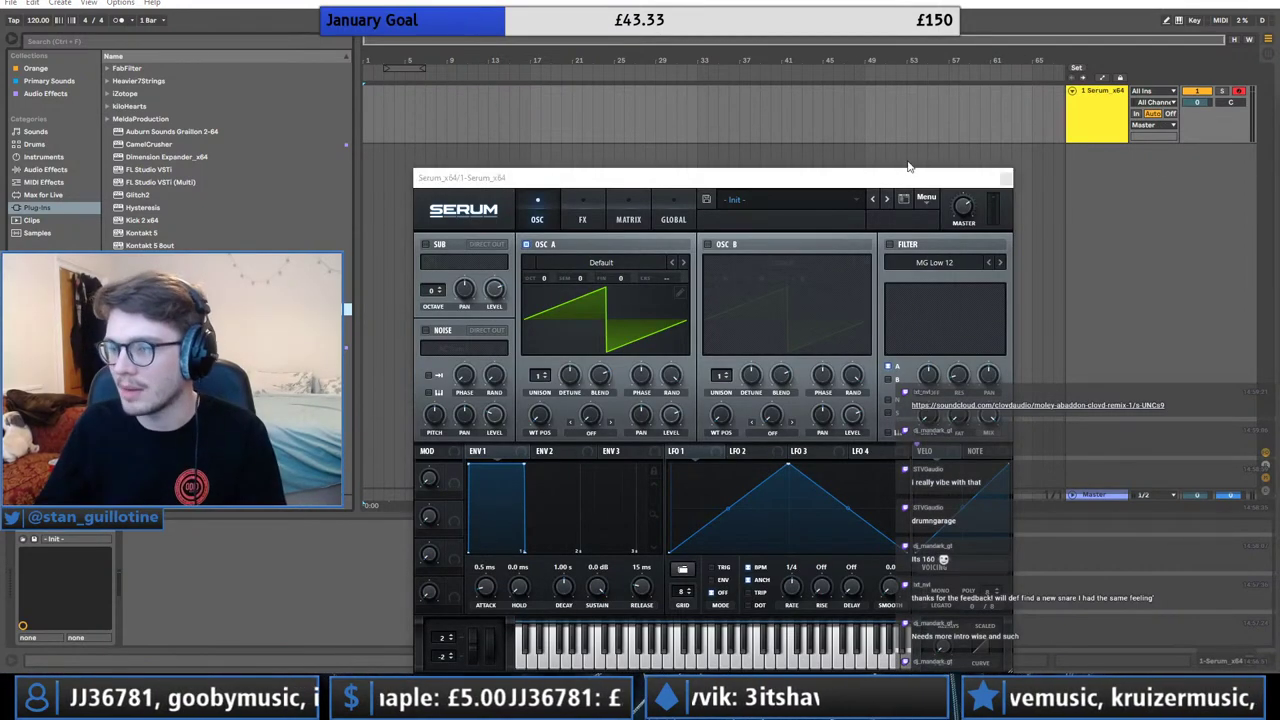
Open Moley - Abaddon (CLOVD REMIX) on SoundCloud, dismiss Discord, play the track from the start, and pause at 1:08.
click(490, 1)
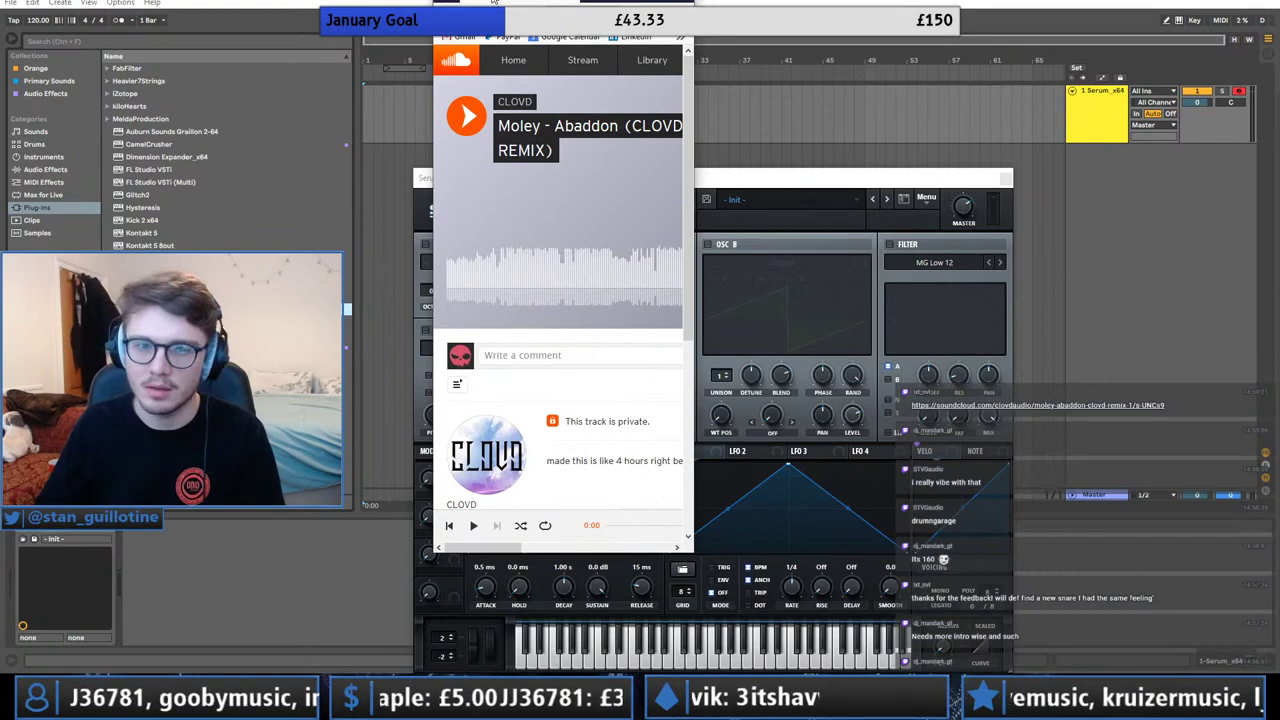
double_click(445, 4)
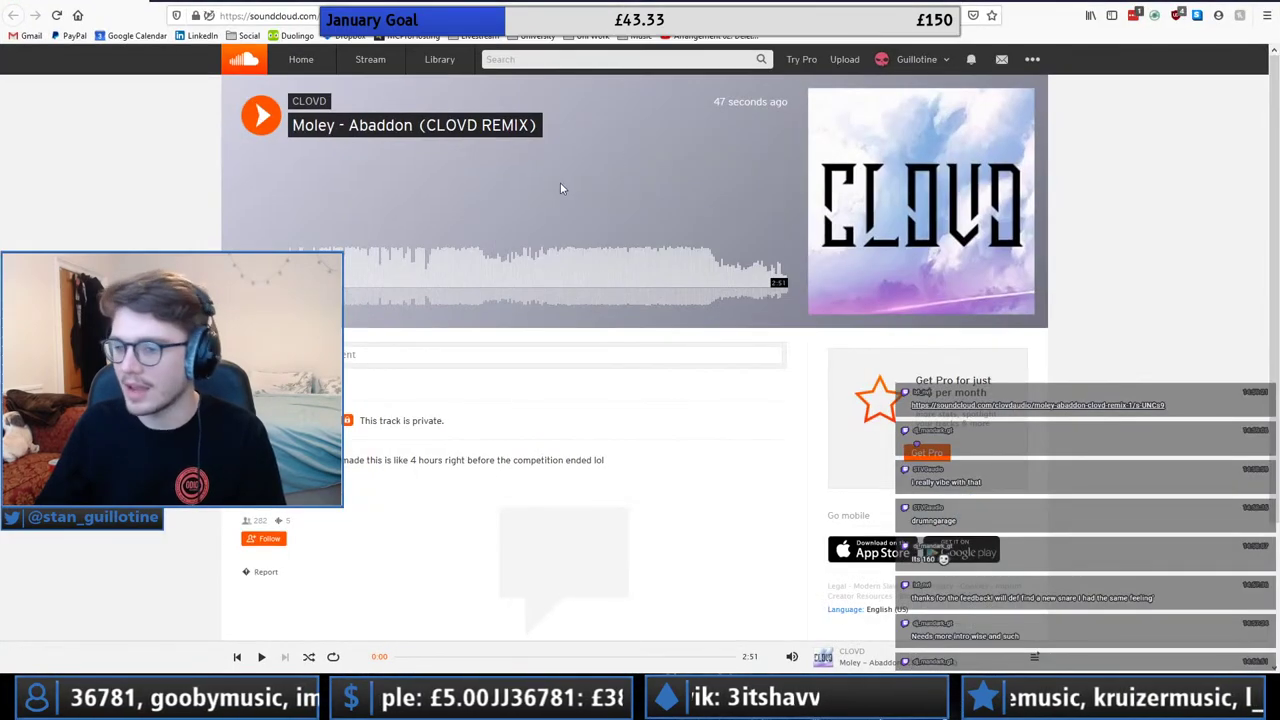
key(alt+Tab)
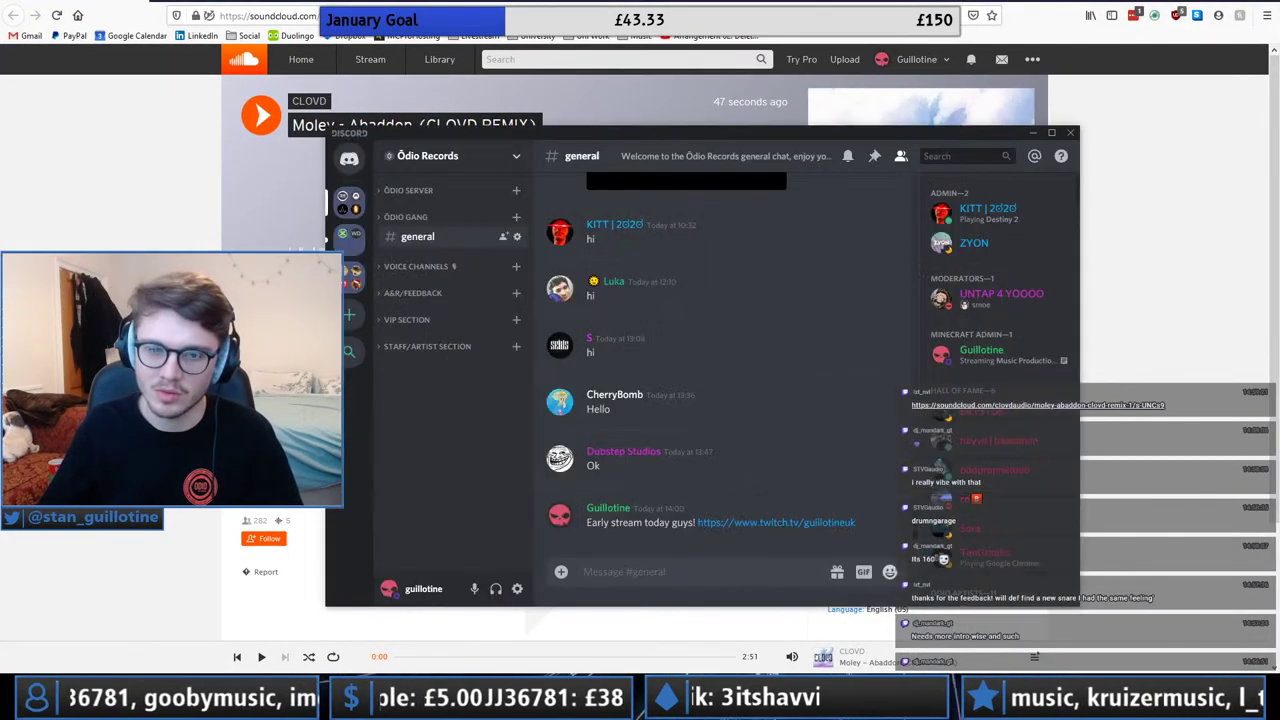
click(1071, 132)
key(space)
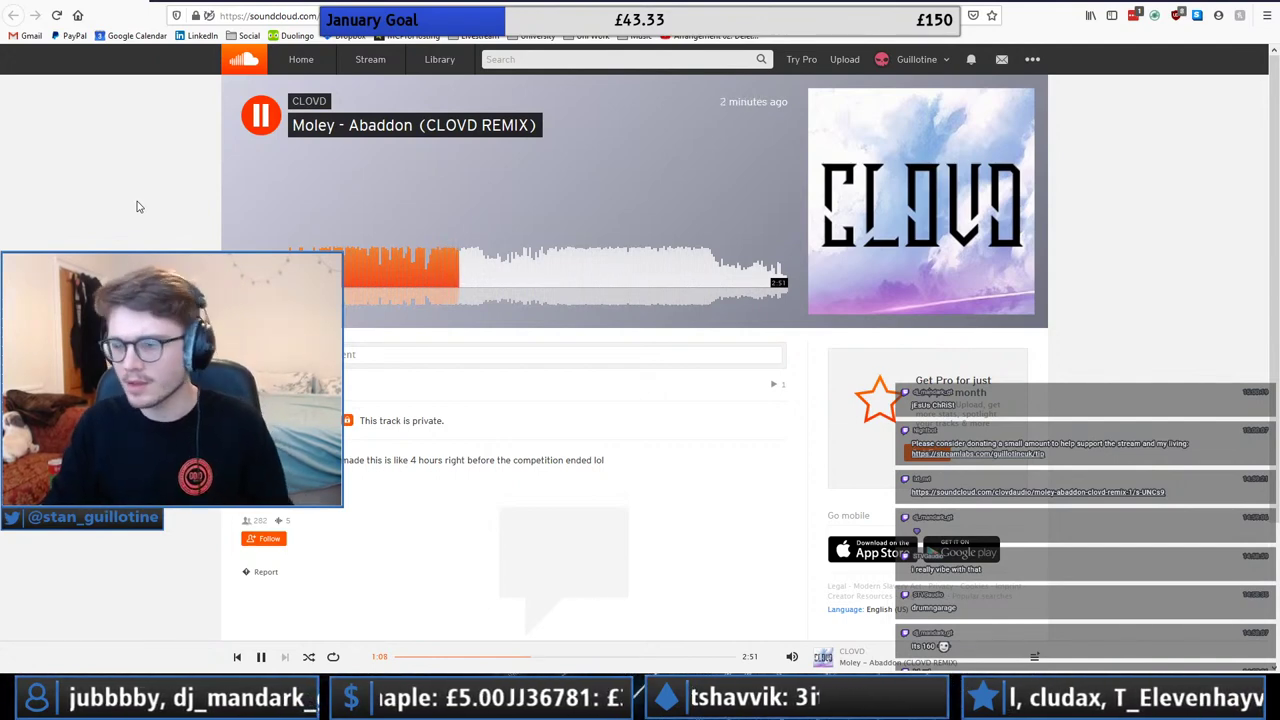
key(space)
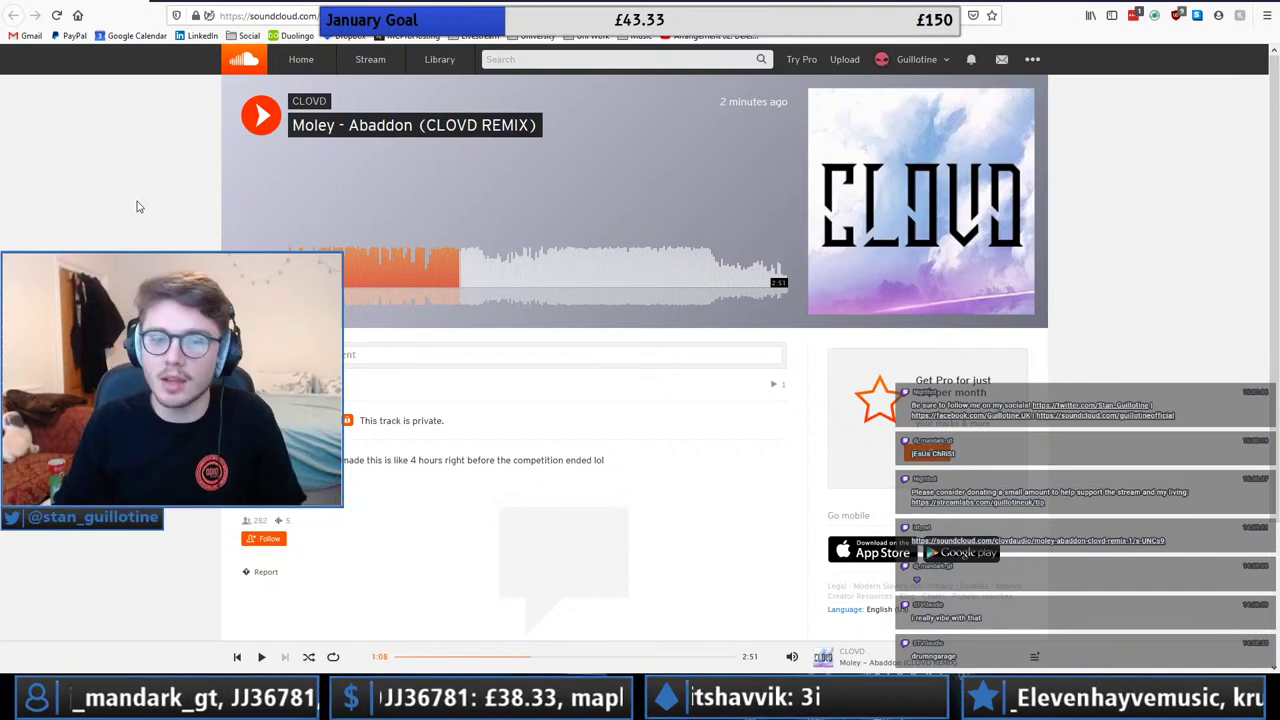
Skip through the CLOVD remix to about 1:15 and about 1:34, and pause it at 2:25.
click(481, 268)
click(472, 275)
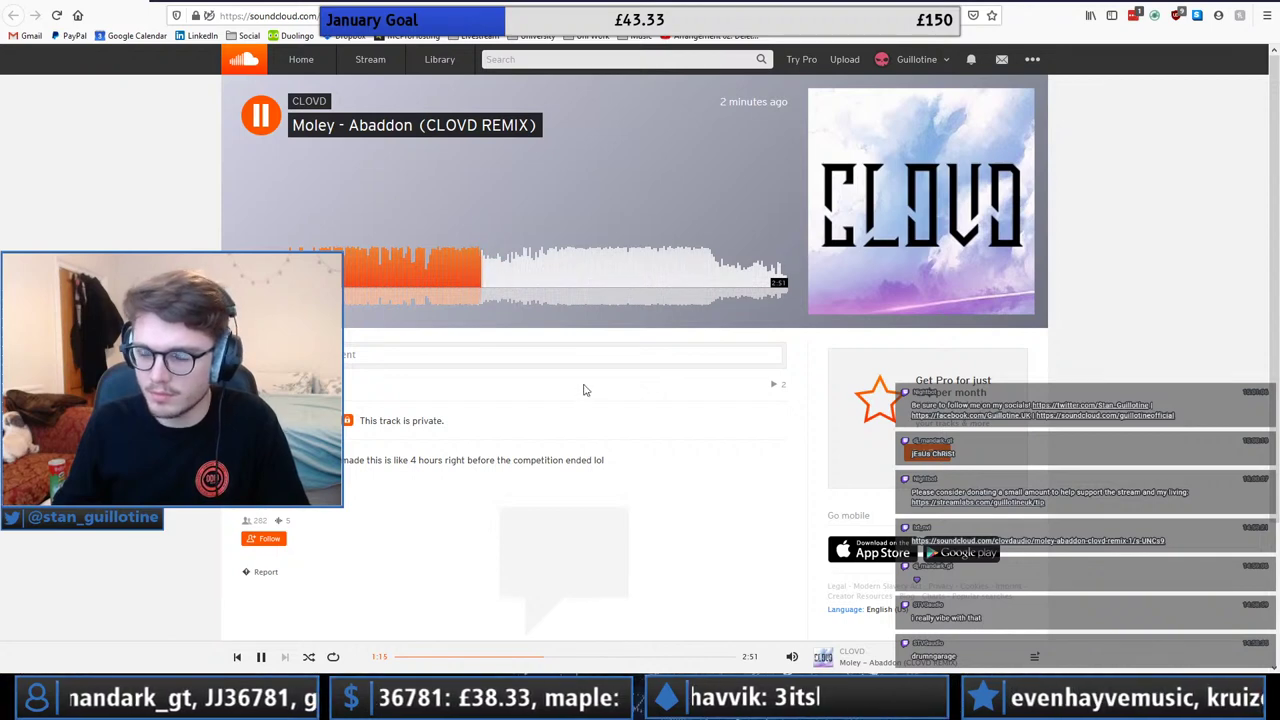
click(548, 272)
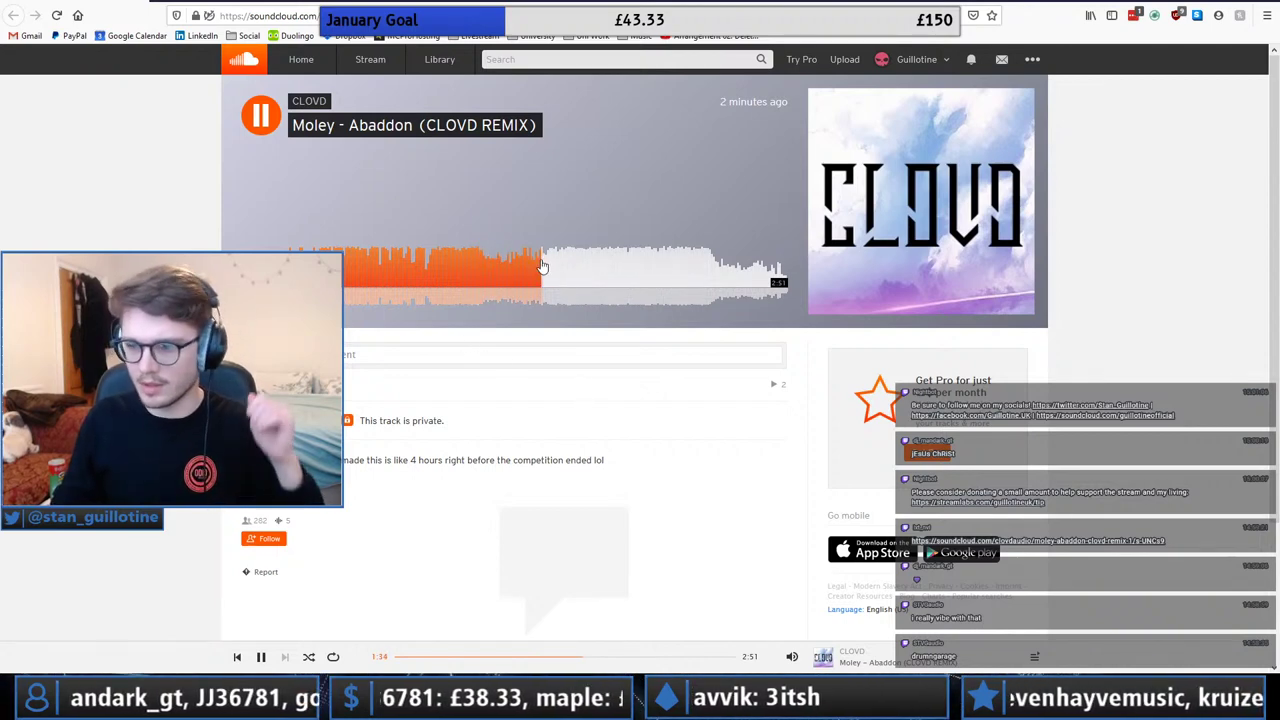
click(535, 271)
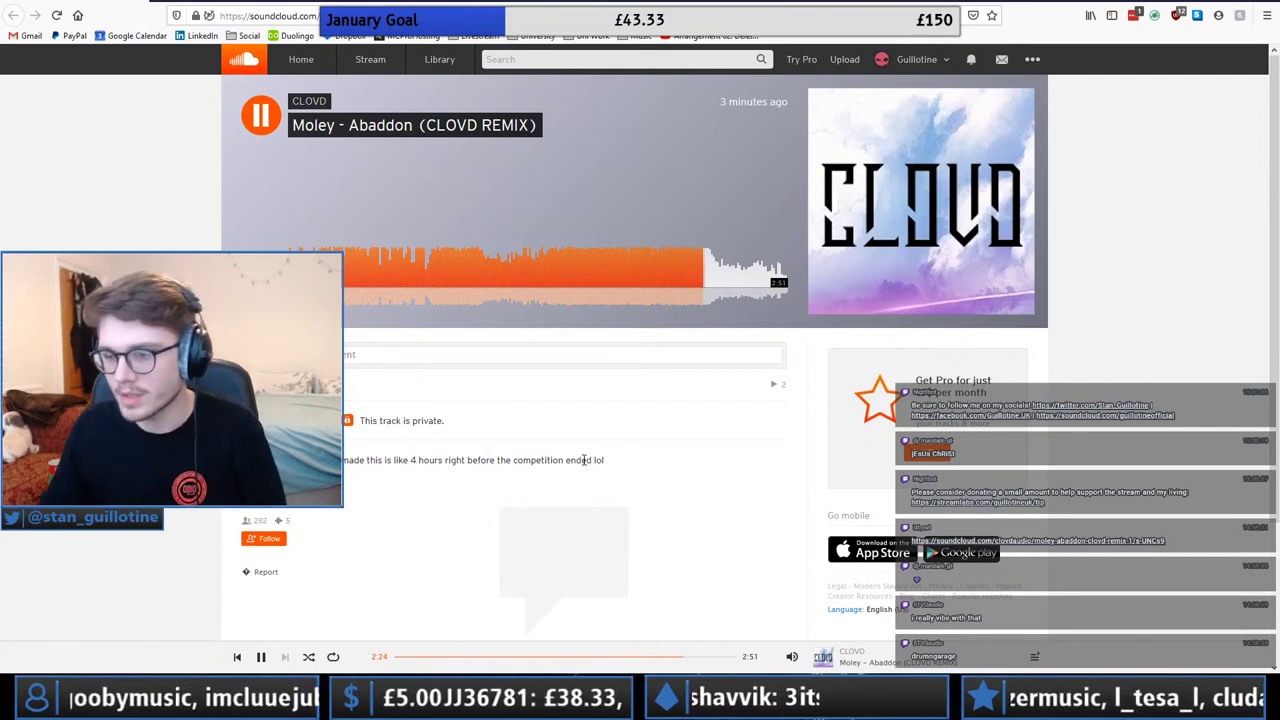
key(space)
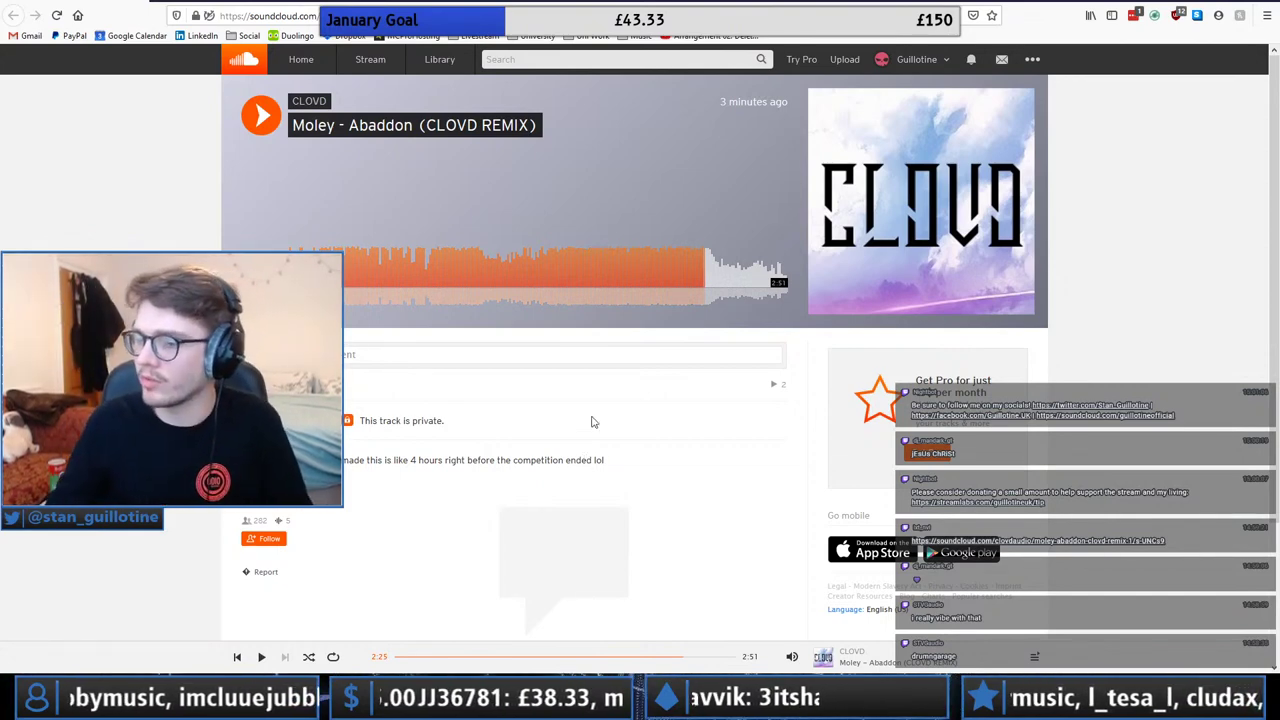
Go to the bookmarked YouTube home page and keep its browser window filling the screen.
click(247, 37)
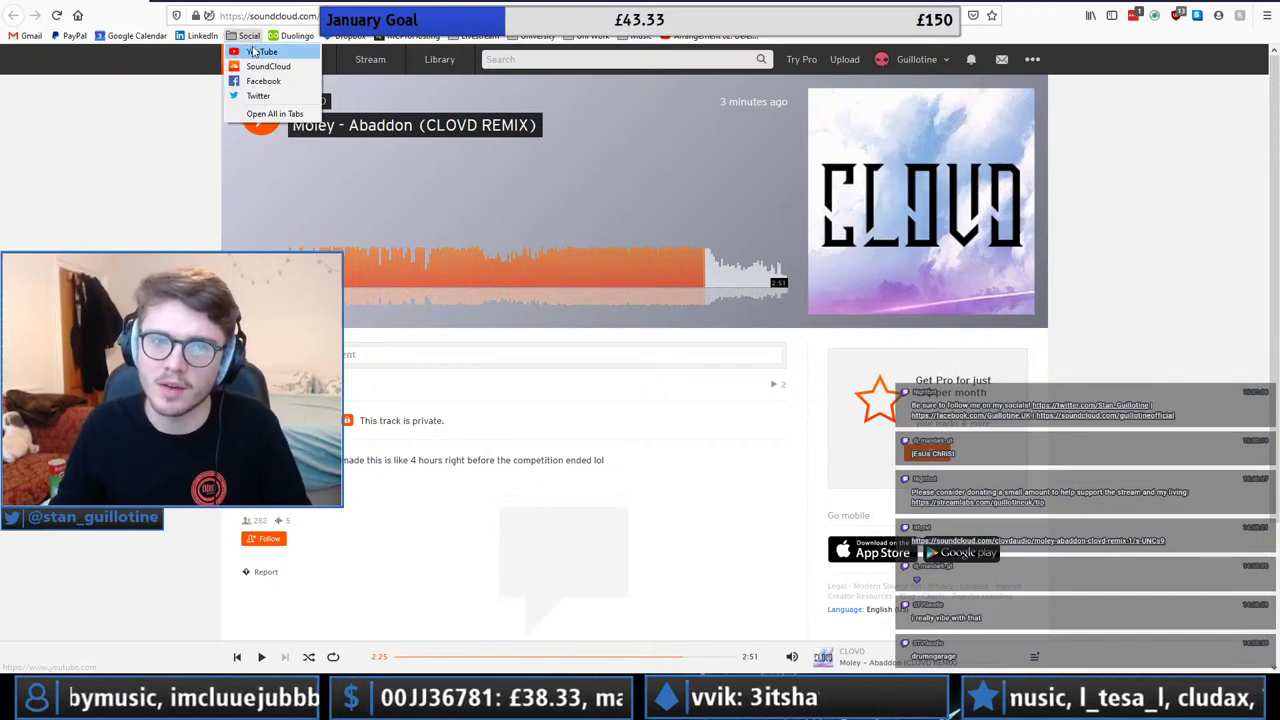
click(247, 38)
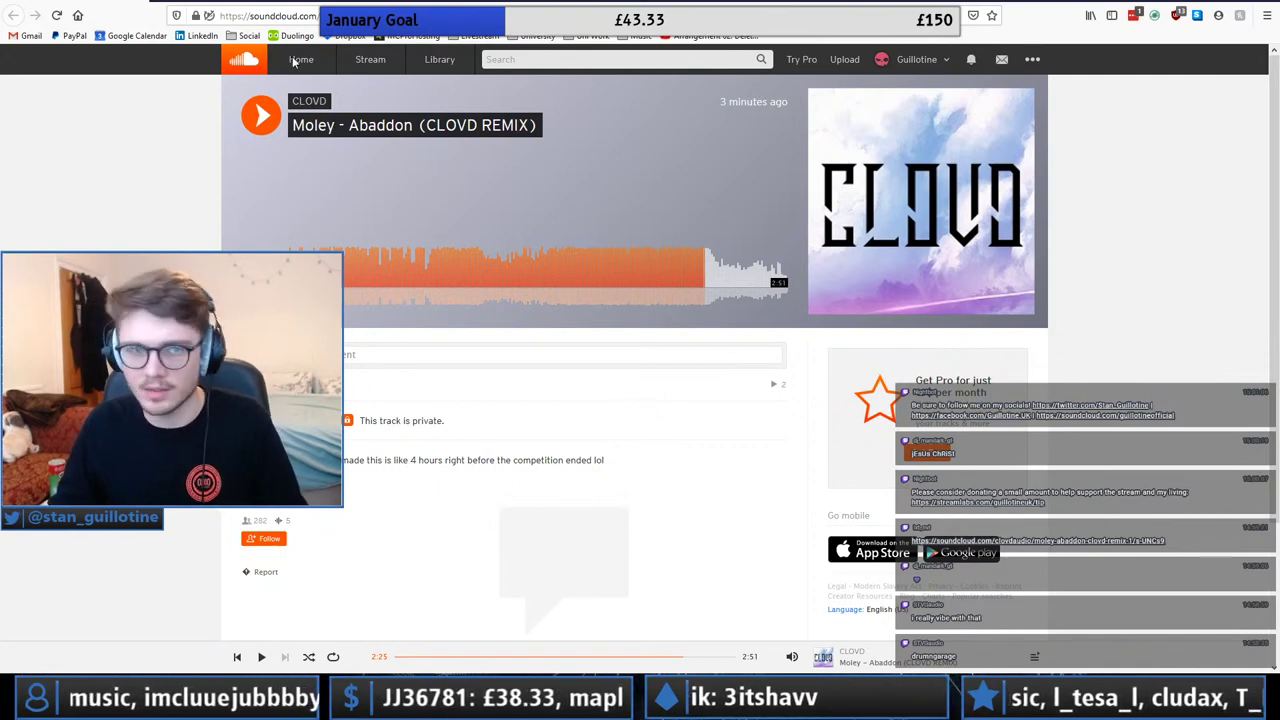
click(249, 36)
click(257, 51)
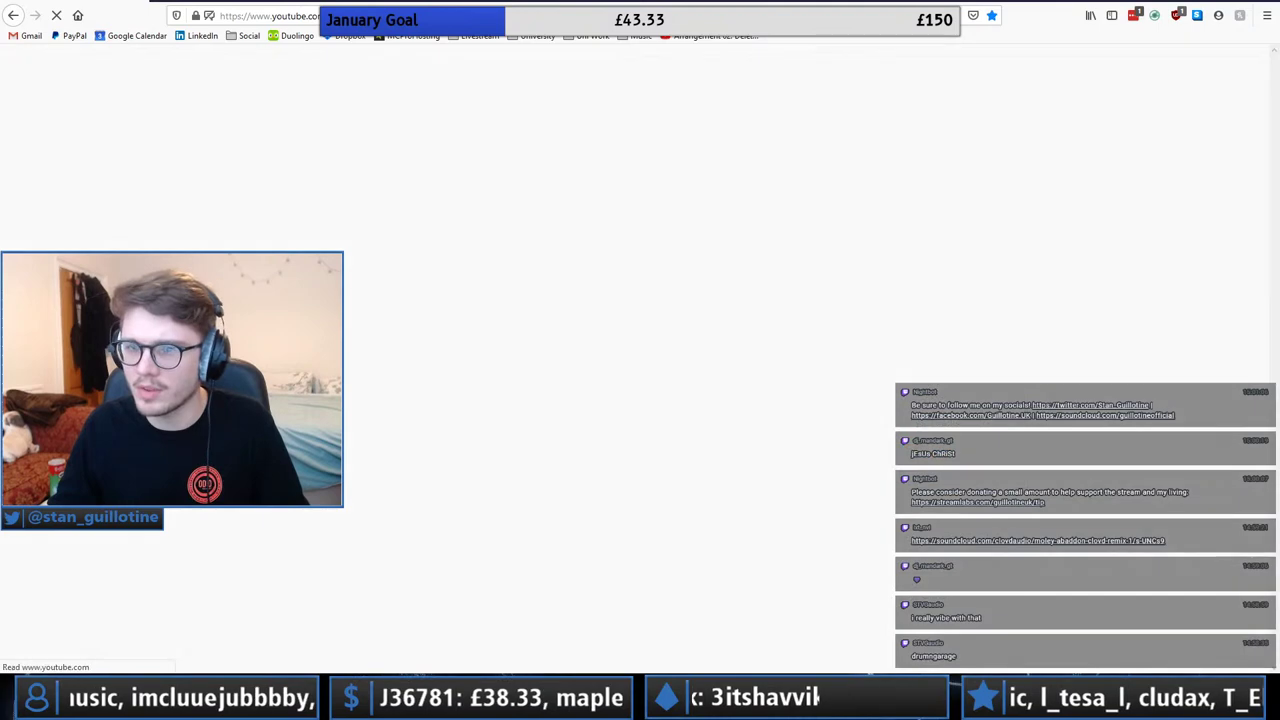
click(1234, 1)
drag(1194, 1, 752, 82)
drag(655, 87, 595, 0)
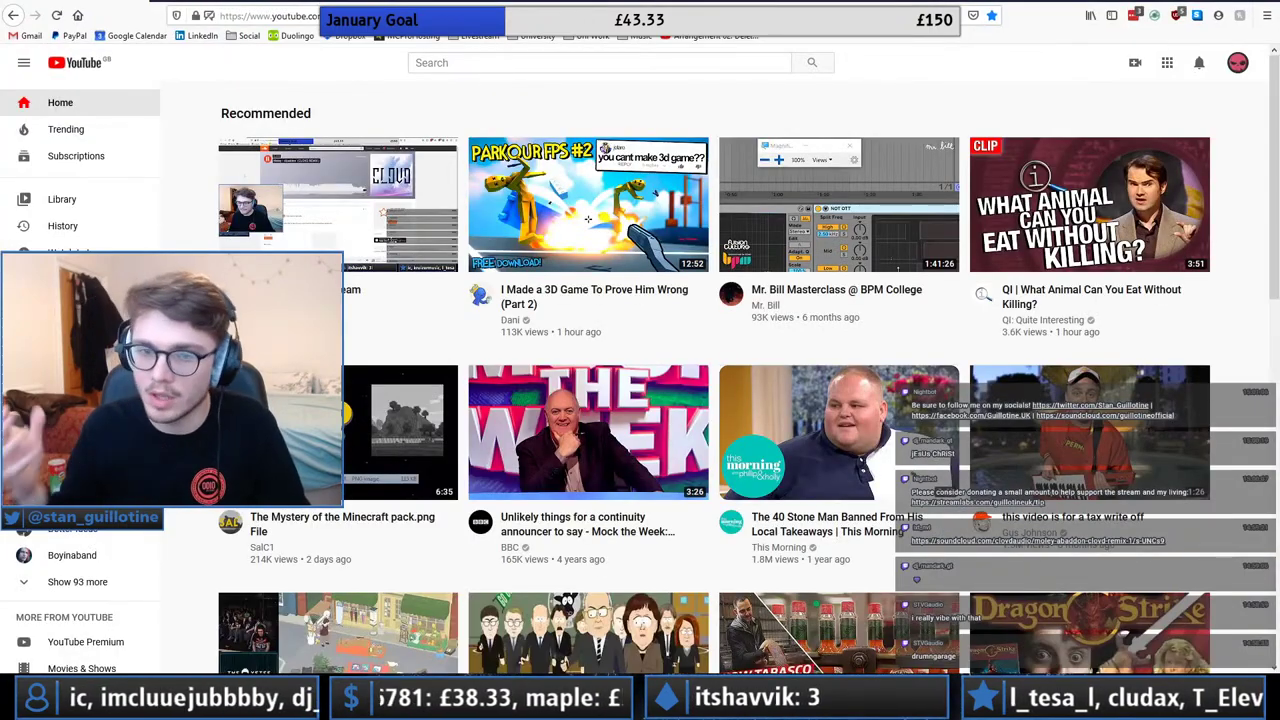
click(490, 60)
text(bpm tapp)
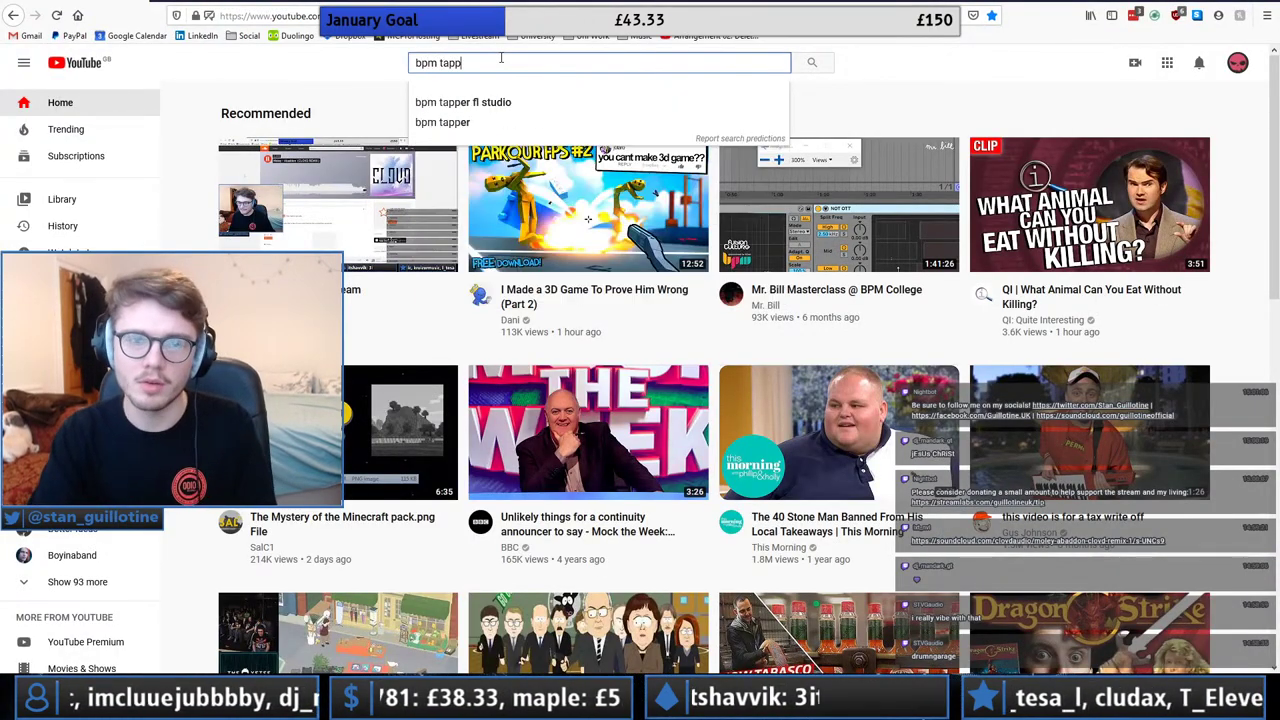
key(ctrl+a)
key(BackSpace)
Search YouTube for "dr ozi hive bounce remix" and open the DrOziOfficial upload of Leotrix - Hive Bounce (Dr. Ozi Remix).
text(dr ozi)
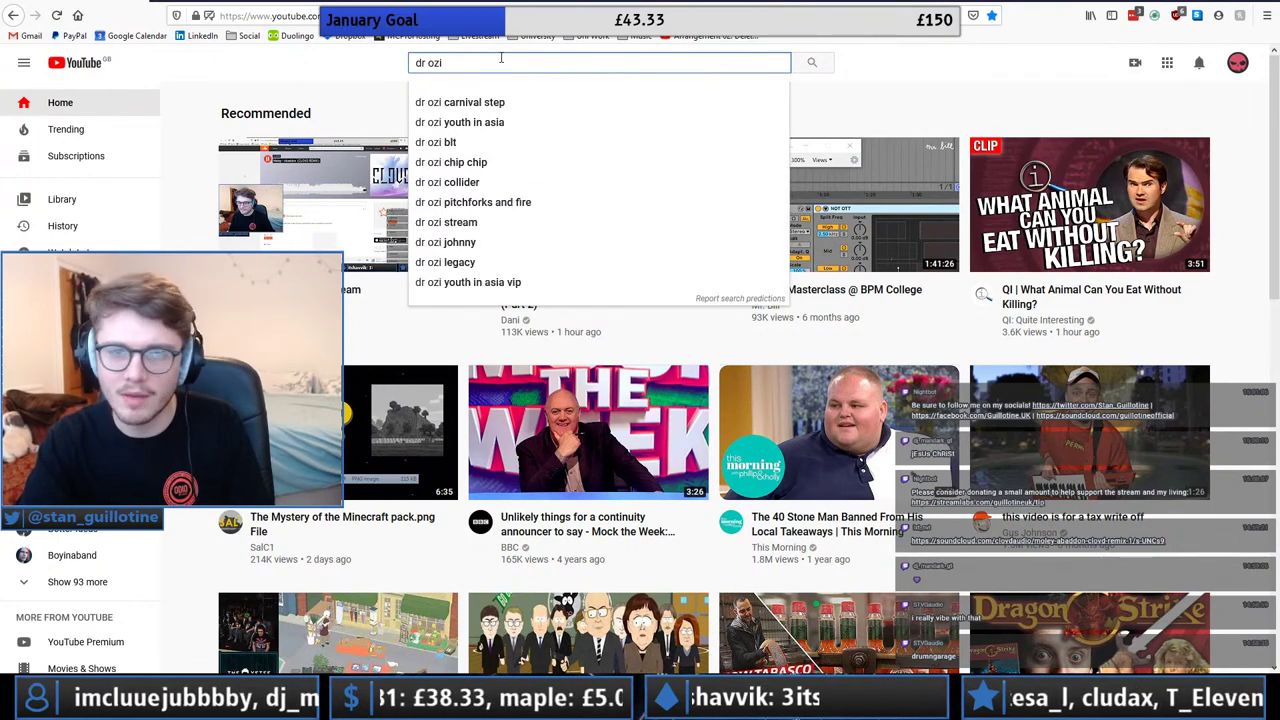
text( hive bounce)
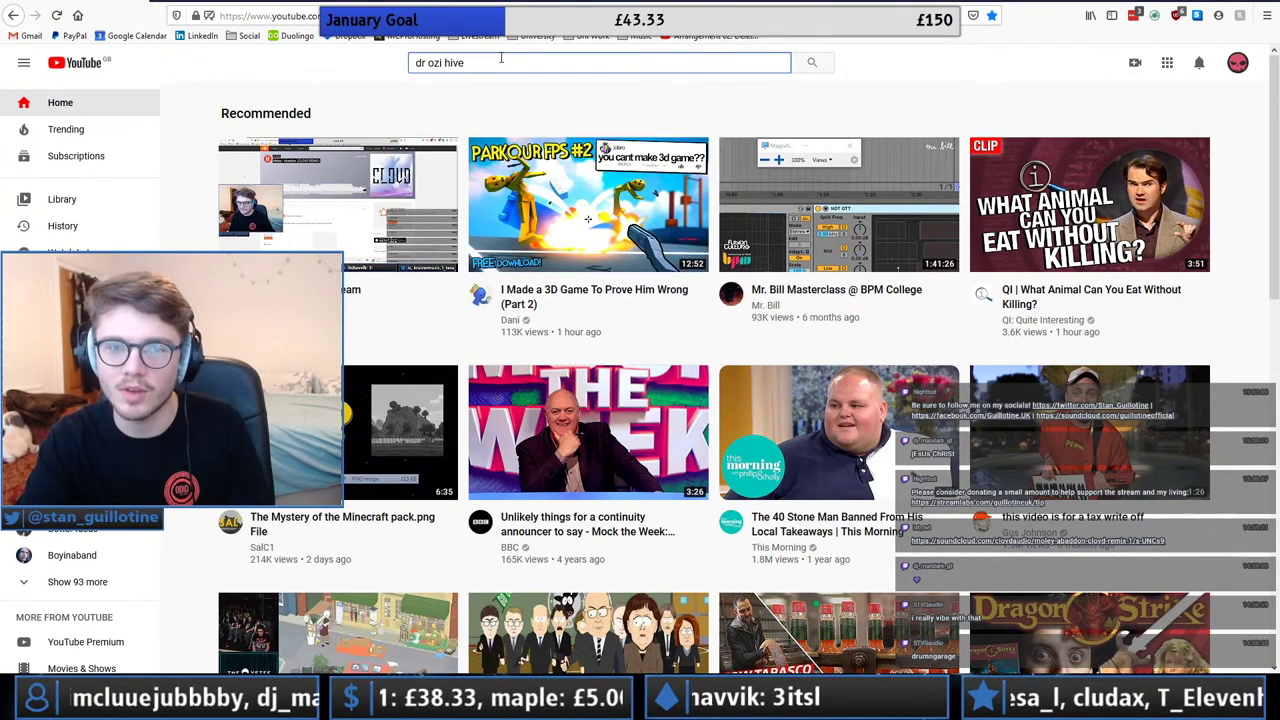
text( remix)
key(Return)
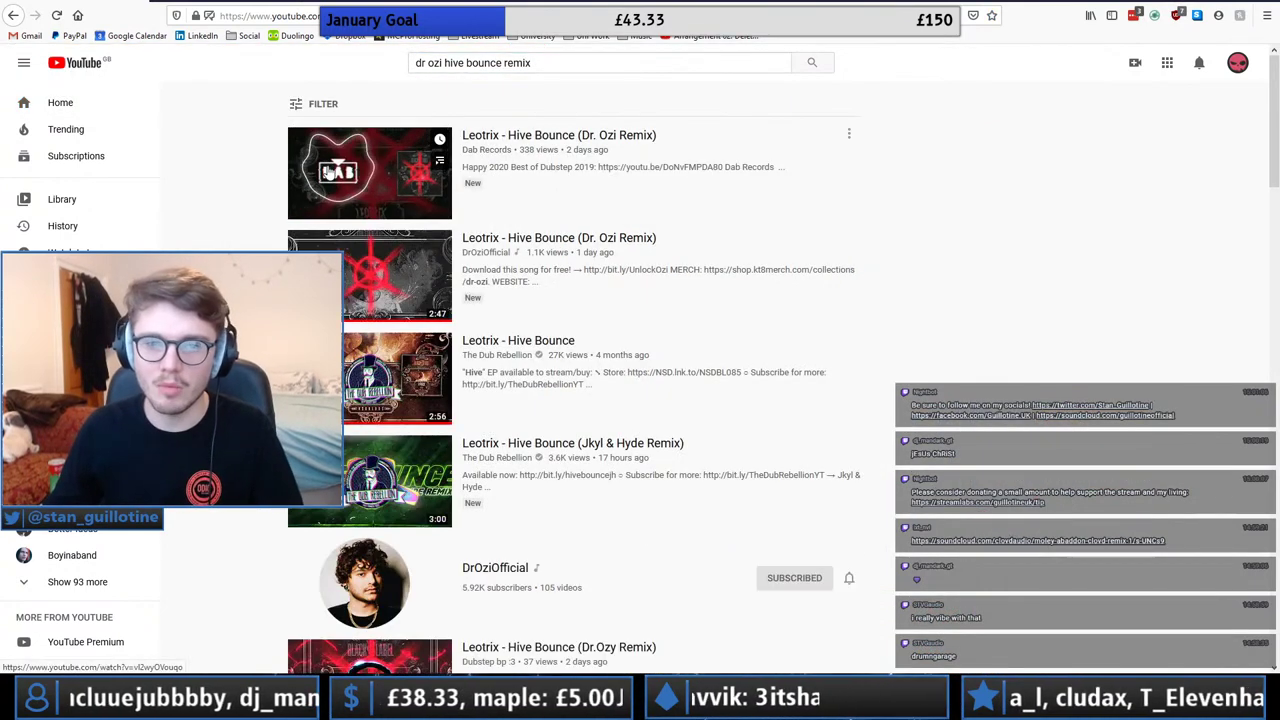
click(362, 283)
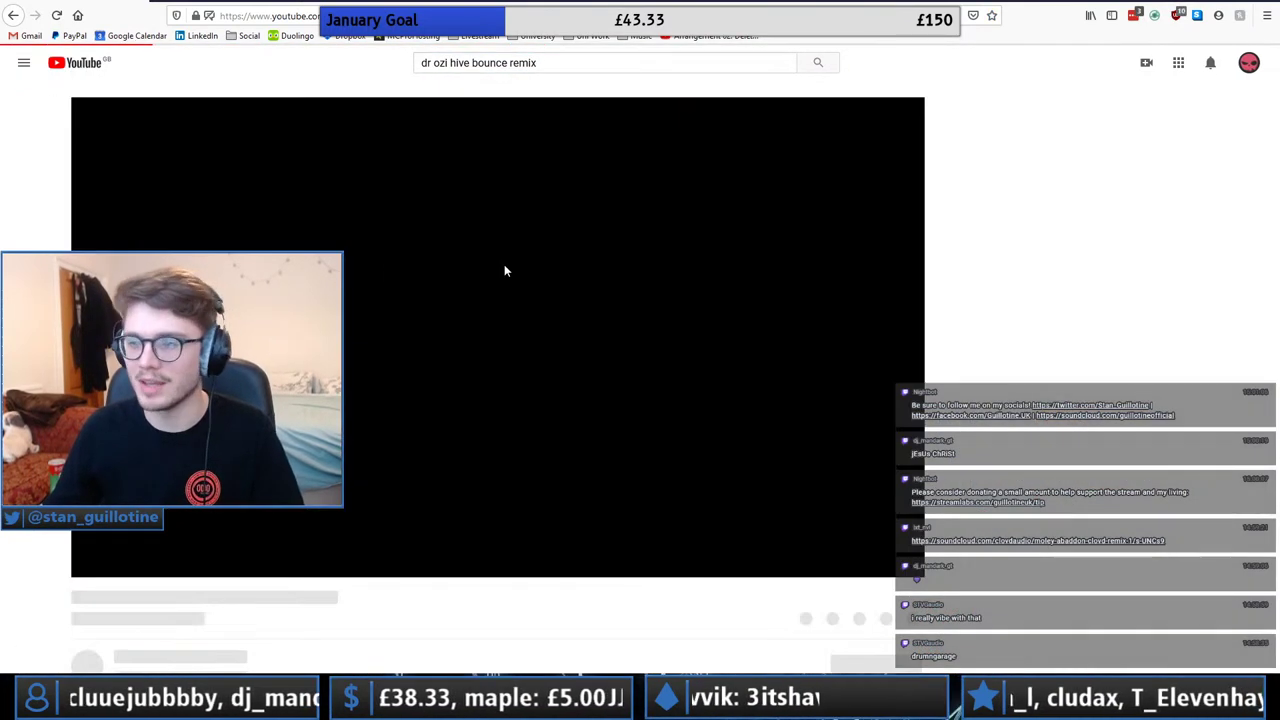
Skip into the Hive Bounce remix's intro, glance over the comments, and resume playback from 0:24.
click(168, 552)
click(144, 552)
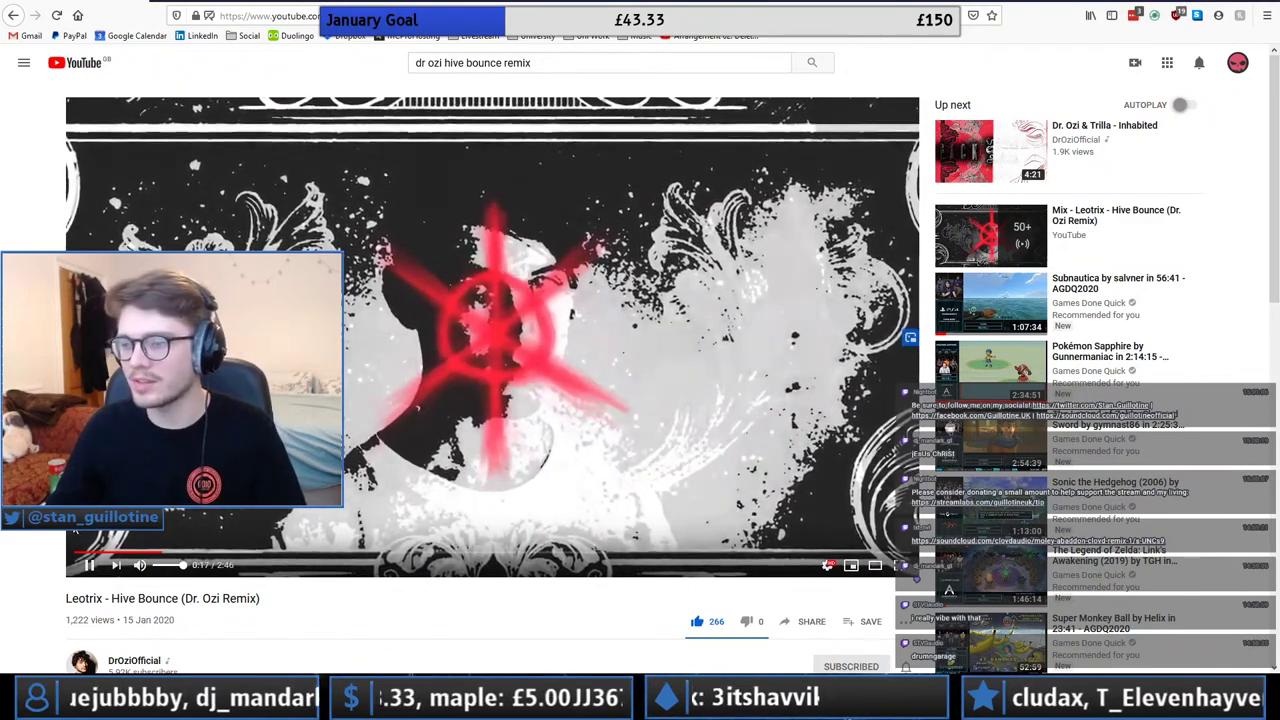
scroll(490, 350, down, 5)
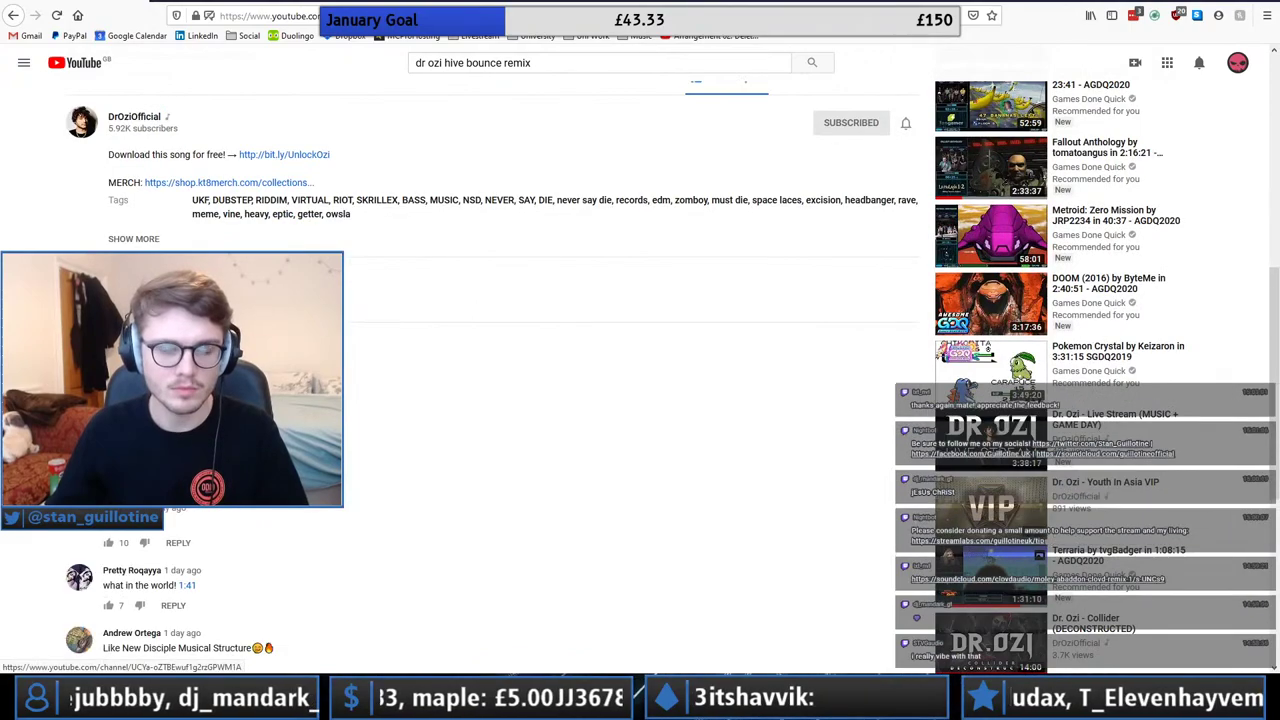
scroll(490, 350, up, 5)
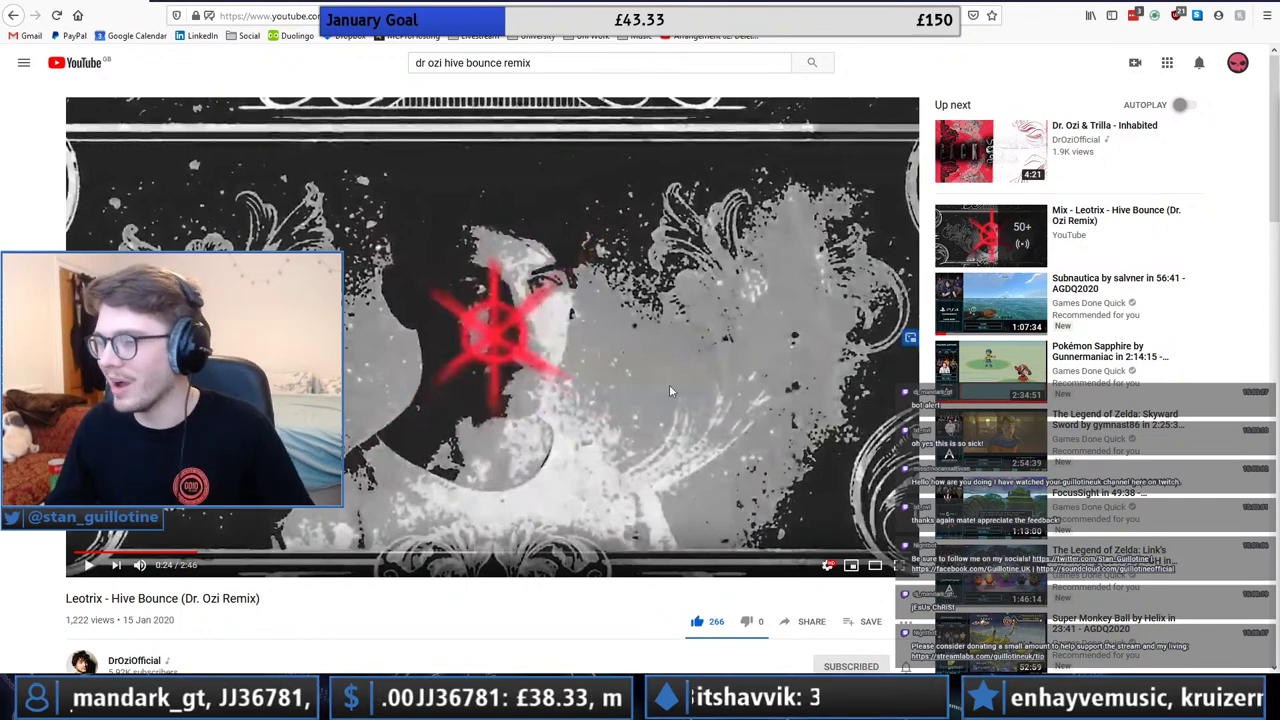
click(540, 336)
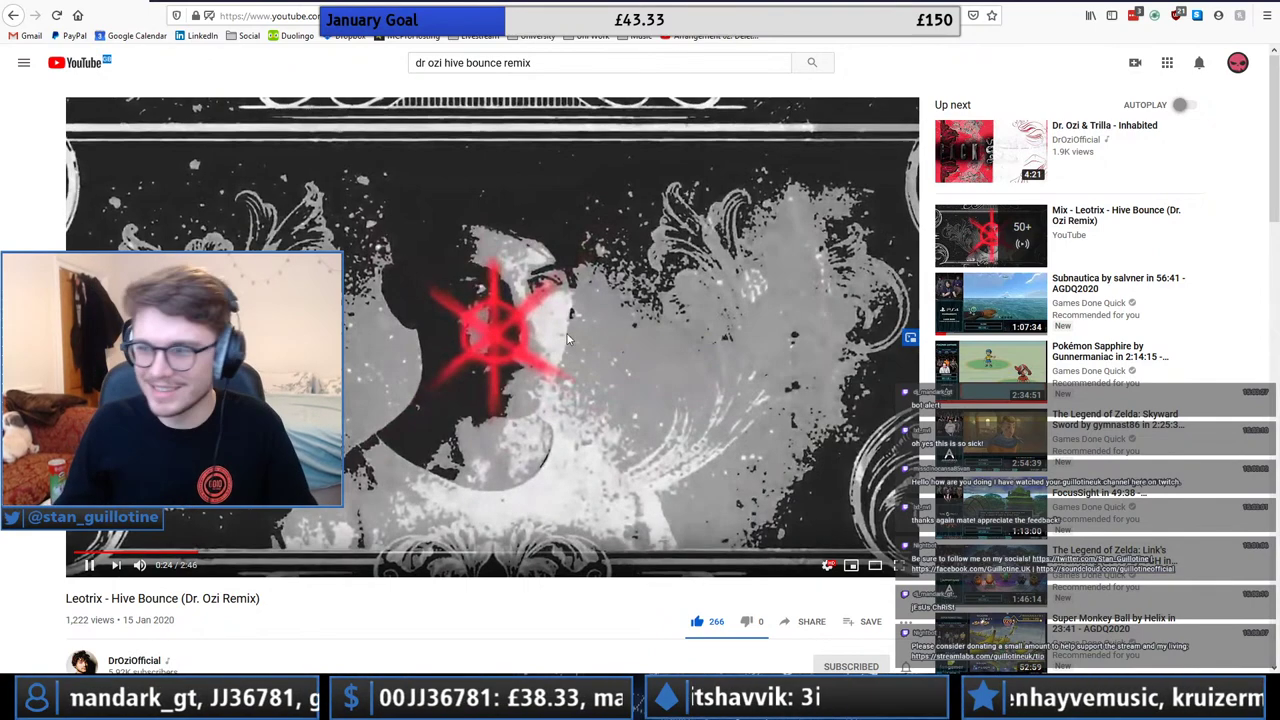
Load twitch.tv in a new browser tab, return to the Hive Bounce remix, and pause the video at 0:51.
key(ctrl+t)
text(twitch.t)
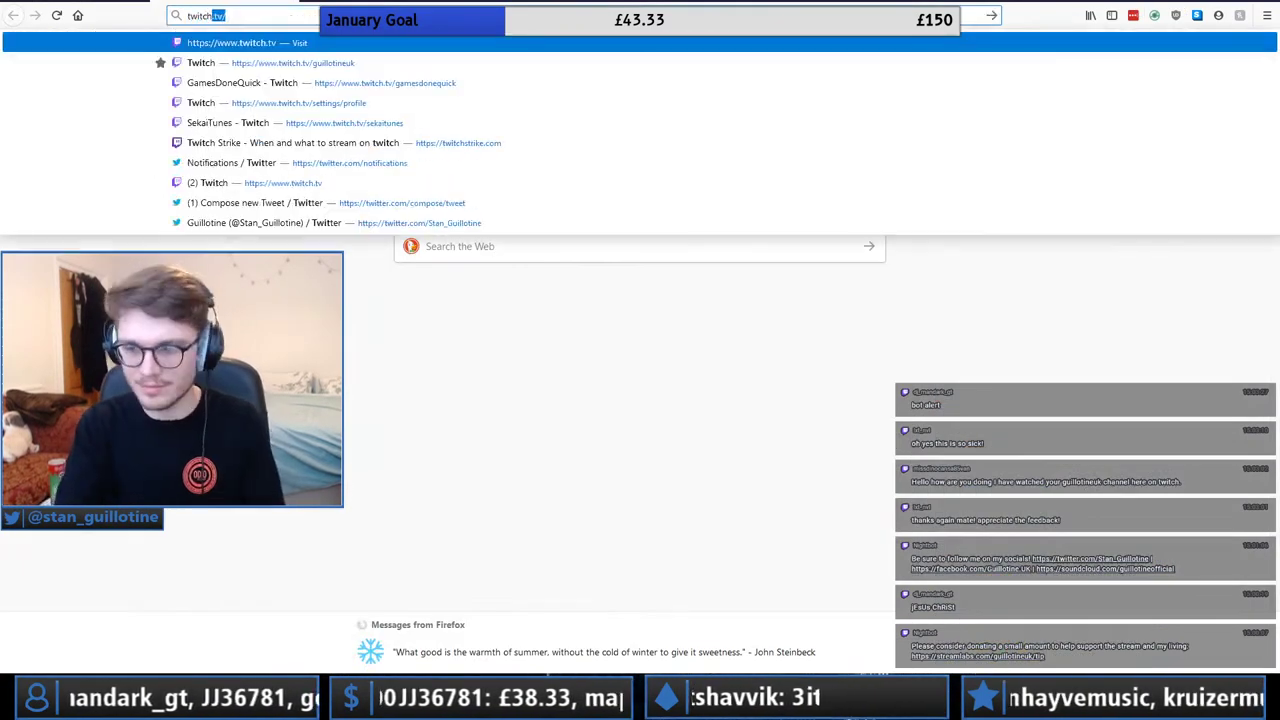
text(v)
key(Return)
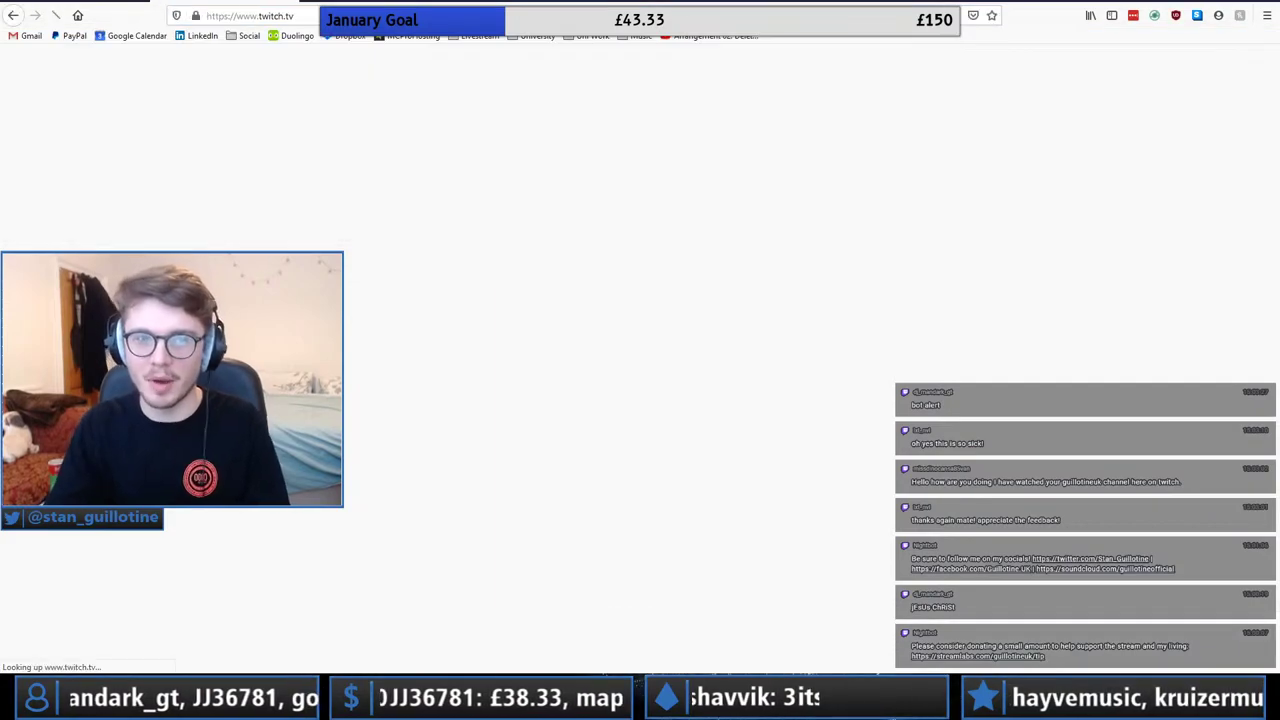
key(ctrl+Tab)
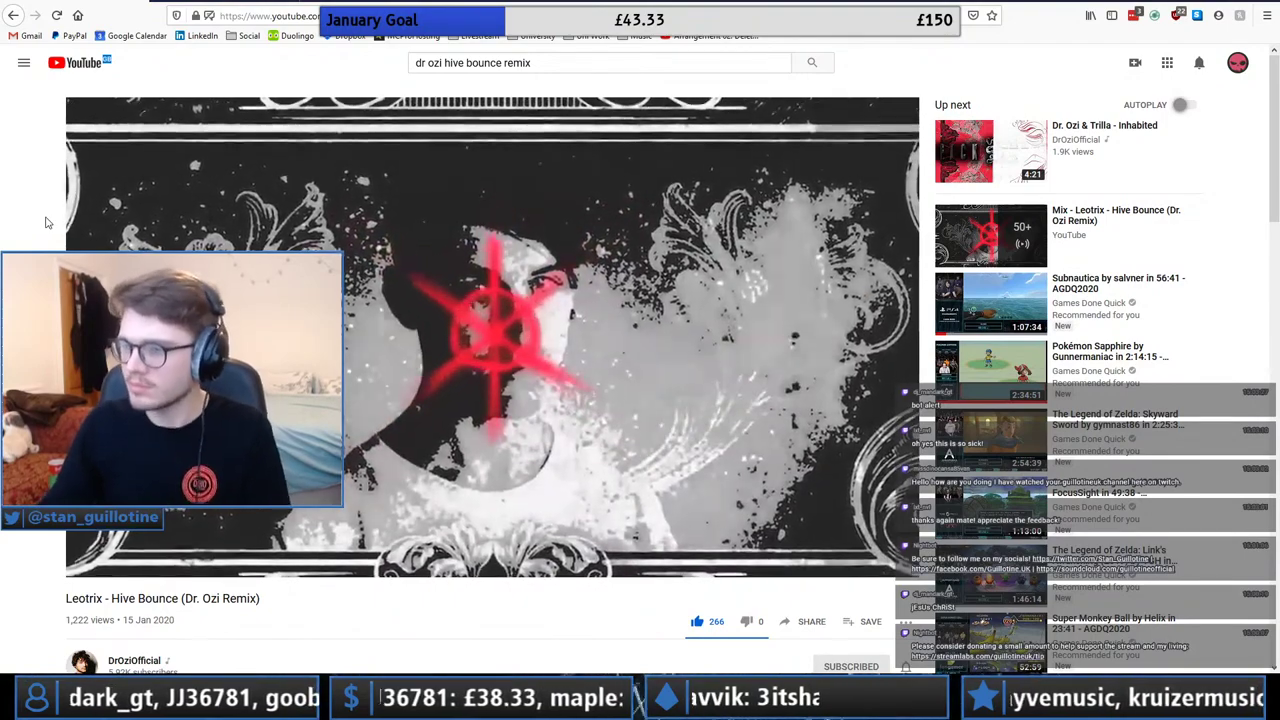
mouse_move(146, 570)
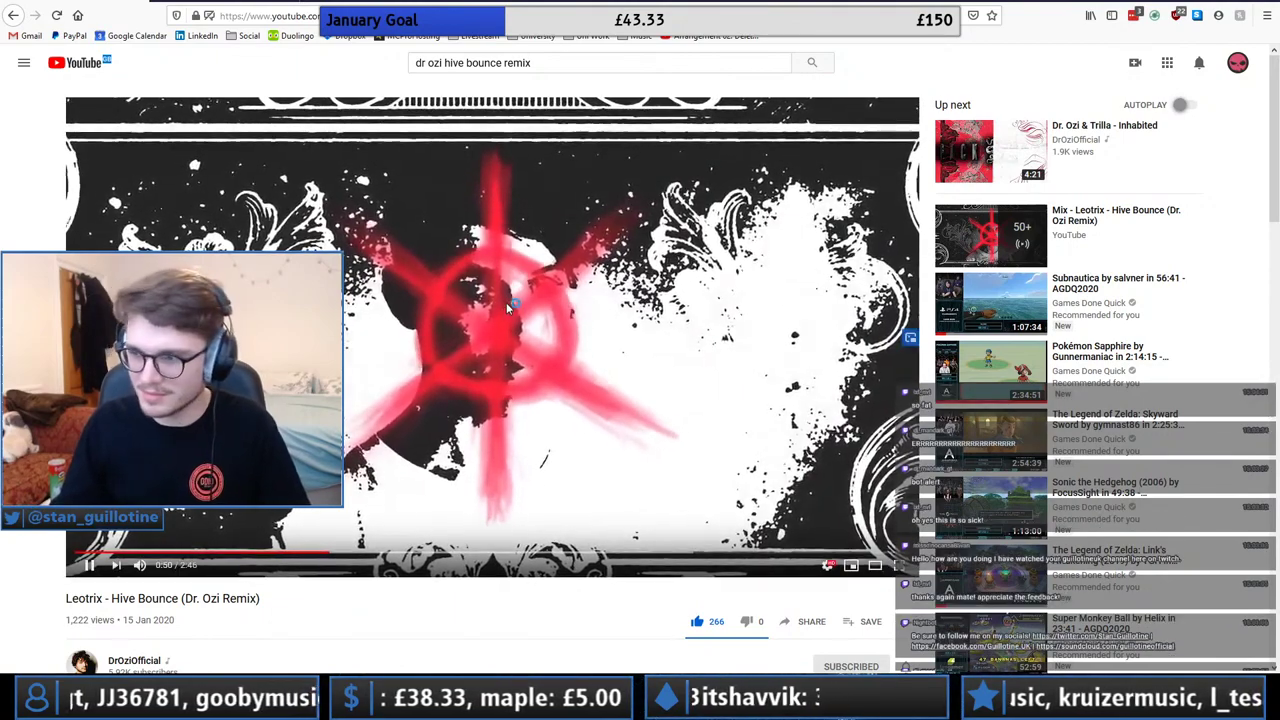
click(444, 323)
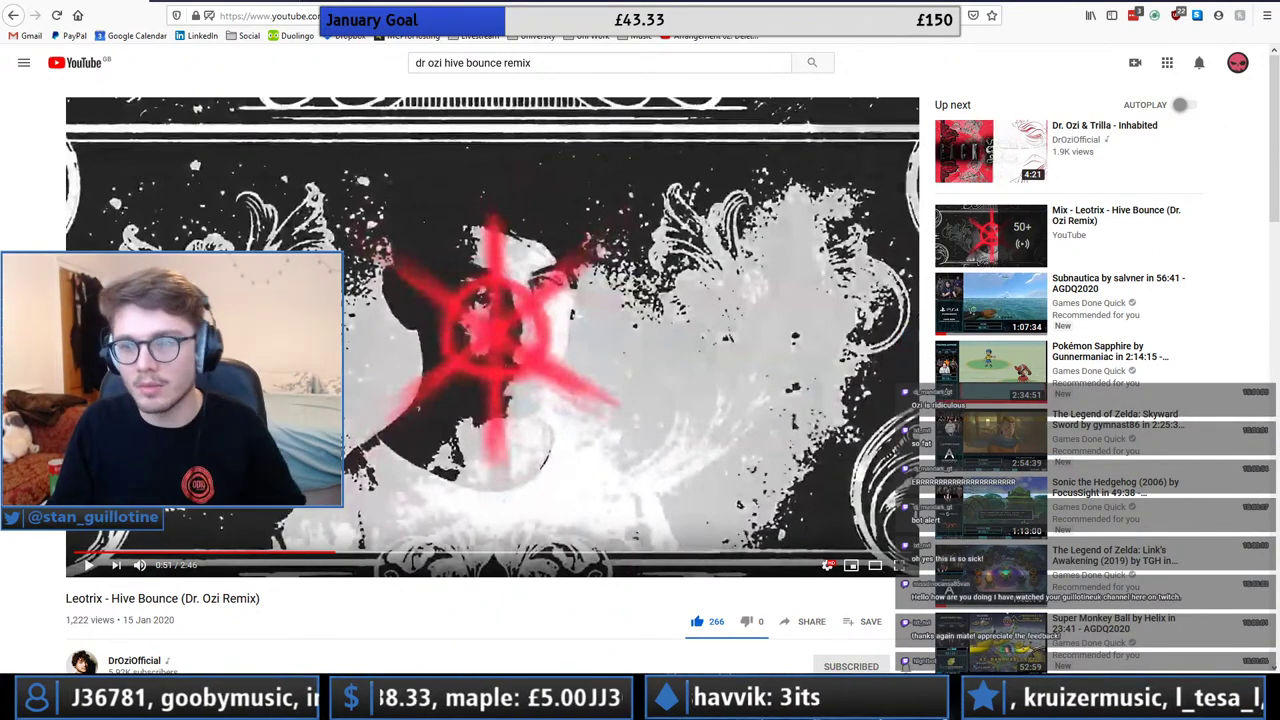
Open the Twitch account's Settings page, and move the browser away to return to Serum in Ableton Live.
click(198, 4)
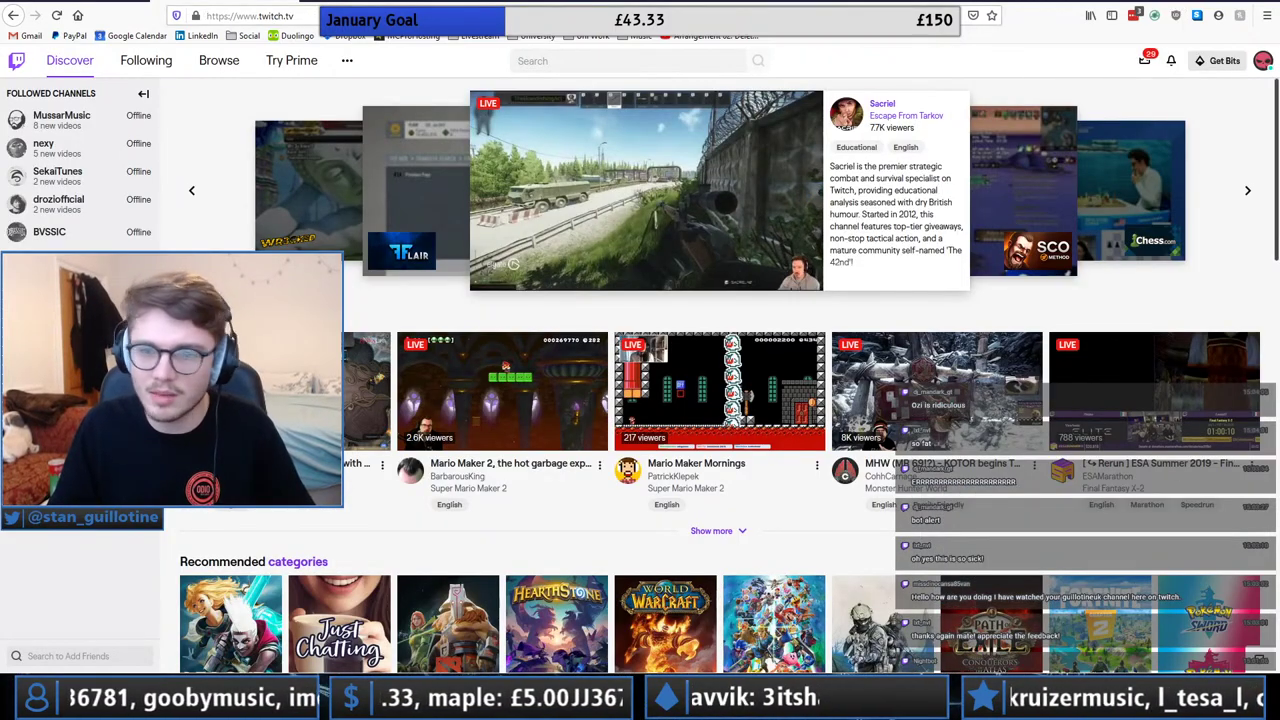
click(1263, 60)
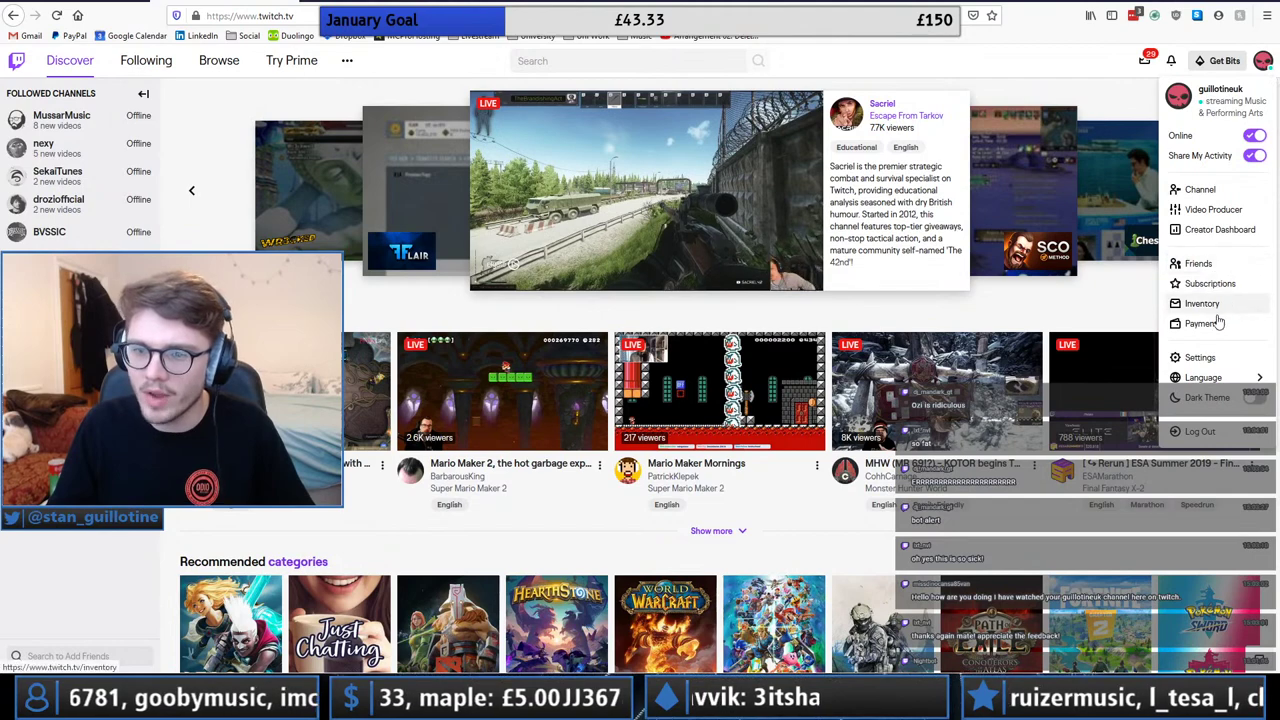
click(1217, 360)
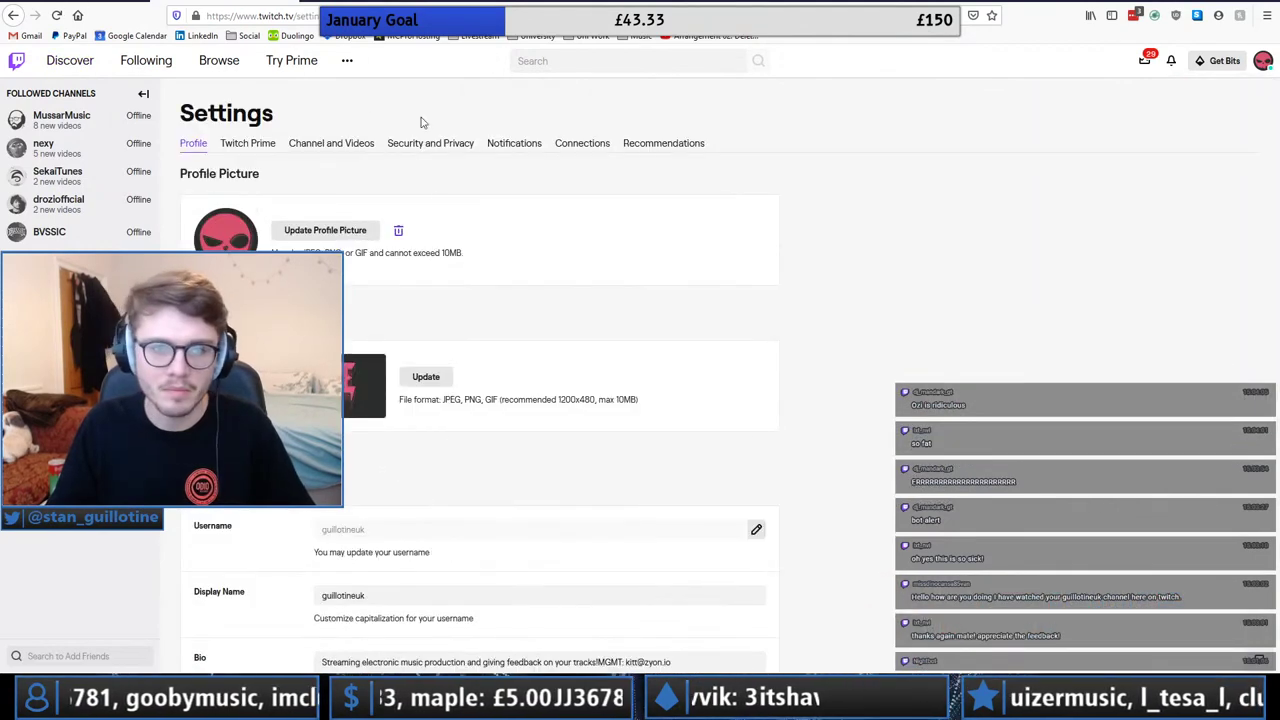
drag(800, 3, 2, 100)
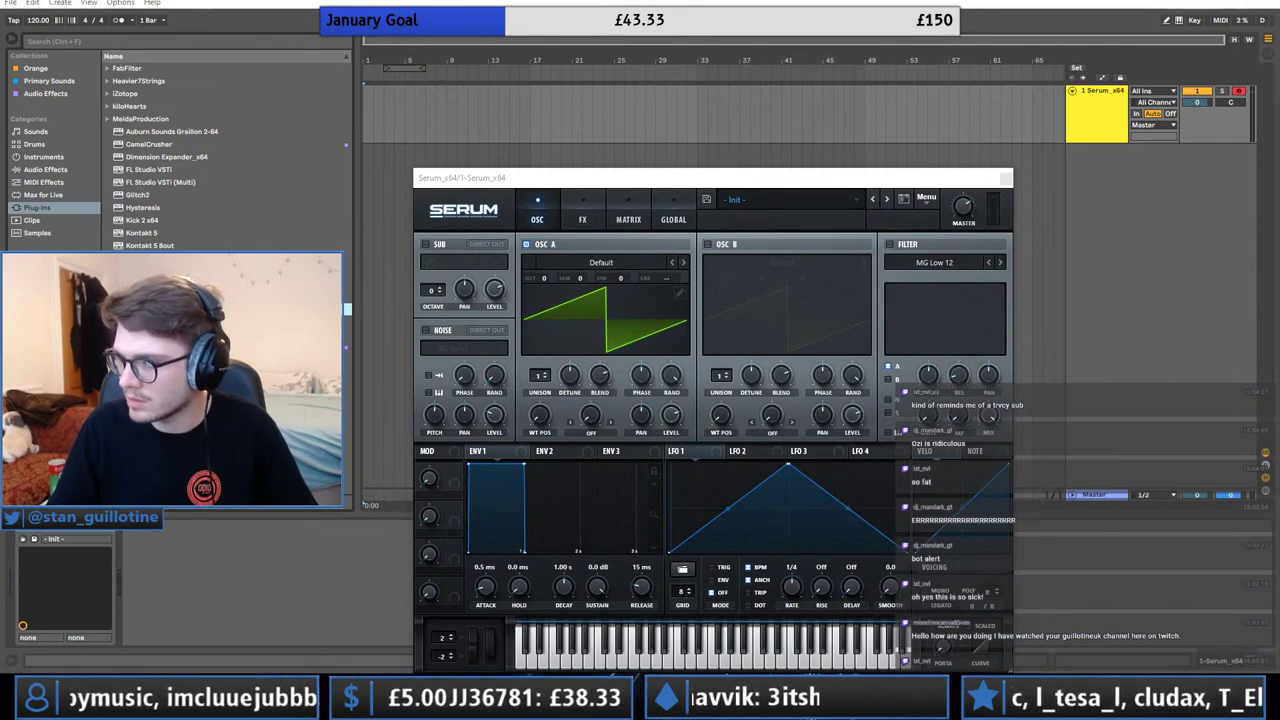
Switch to the browser, resume the Hive Bounce remix from 0:51, and return to Ableton Live.
drag(1279, 70, 700, 1)
click(378, 282)
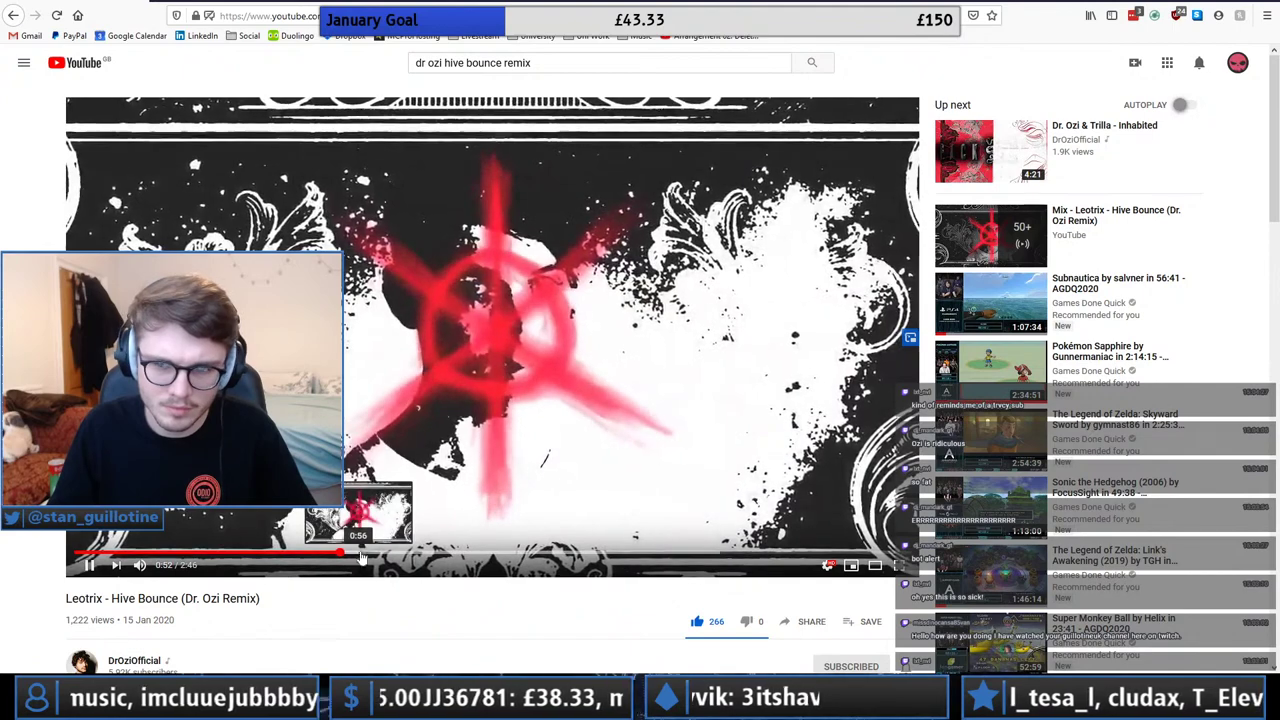
drag(700, 1, 1279, 50)
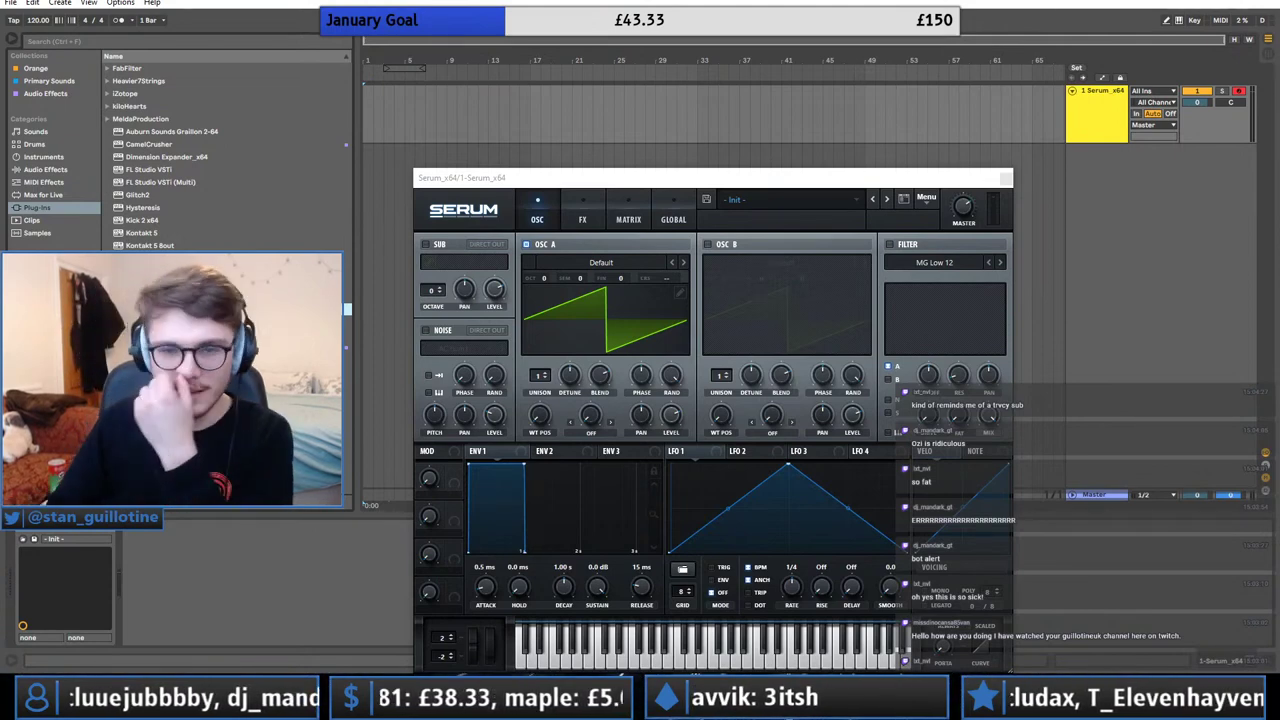
Close the Serum window and insert an audio track below the Serum track.
click(1007, 179)
right_click(1140, 182)
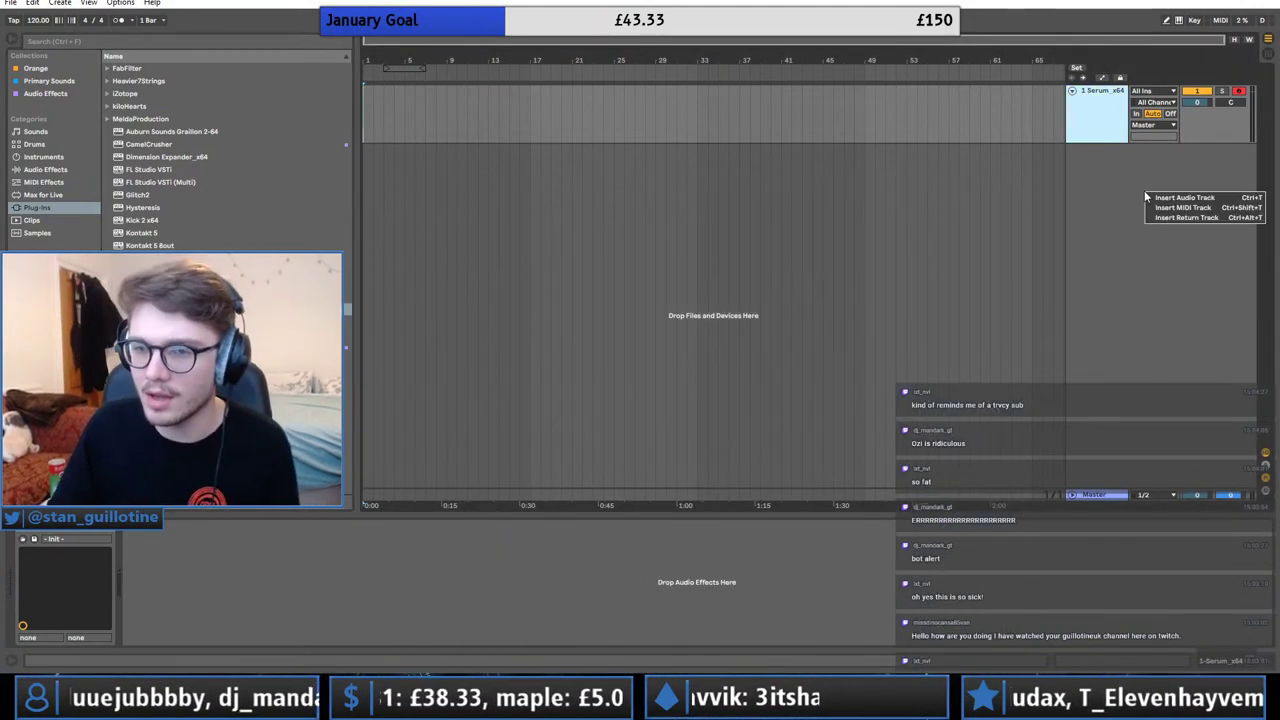
click(1152, 201)
drag(614, 61, 1, 213)
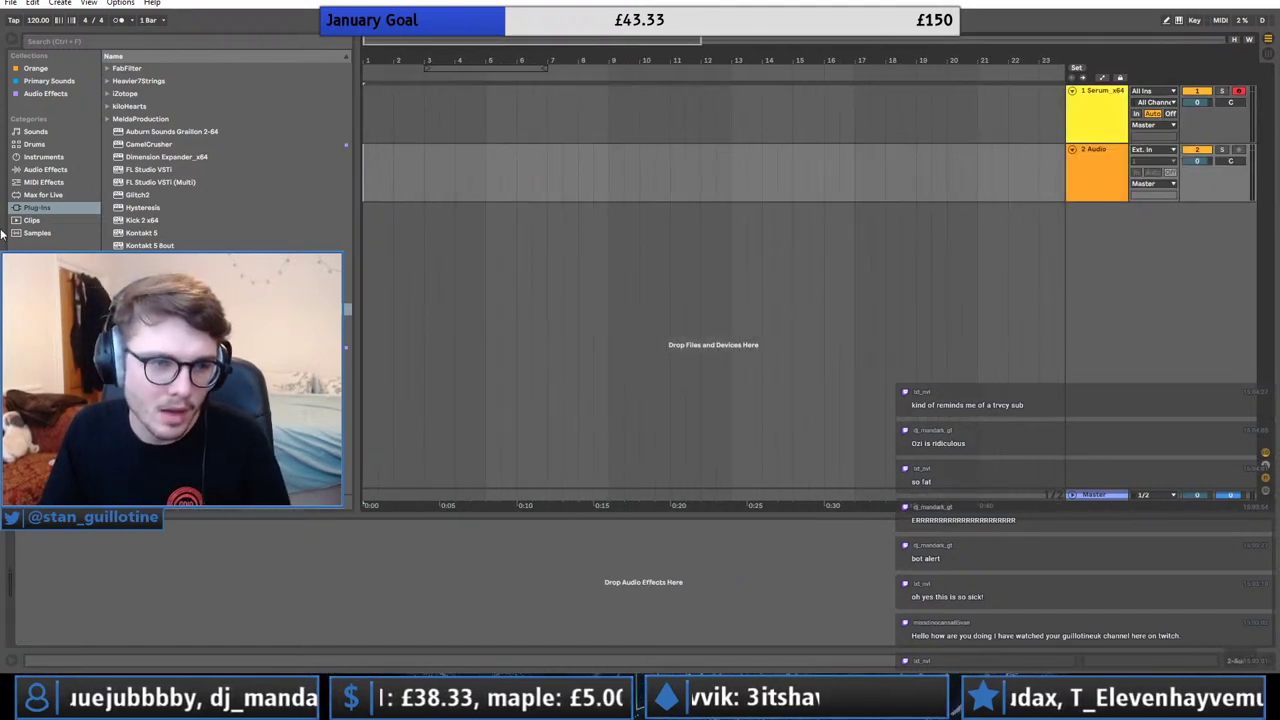
Browse the Primary Sounds collection to the Kicks in Cymatics - Savage Drums for Trap - Gold Edition's Drum One Shots.
click(42, 81)
click(108, 132)
click(108, 119)
click(116, 170)
click(124, 196)
click(124, 208)
click(127, 221)
click(124, 208)
click(124, 220)
click(165, 270)
scroll(165, 270, down, 2)
click(165, 268)
scroll(165, 268, down, 5)
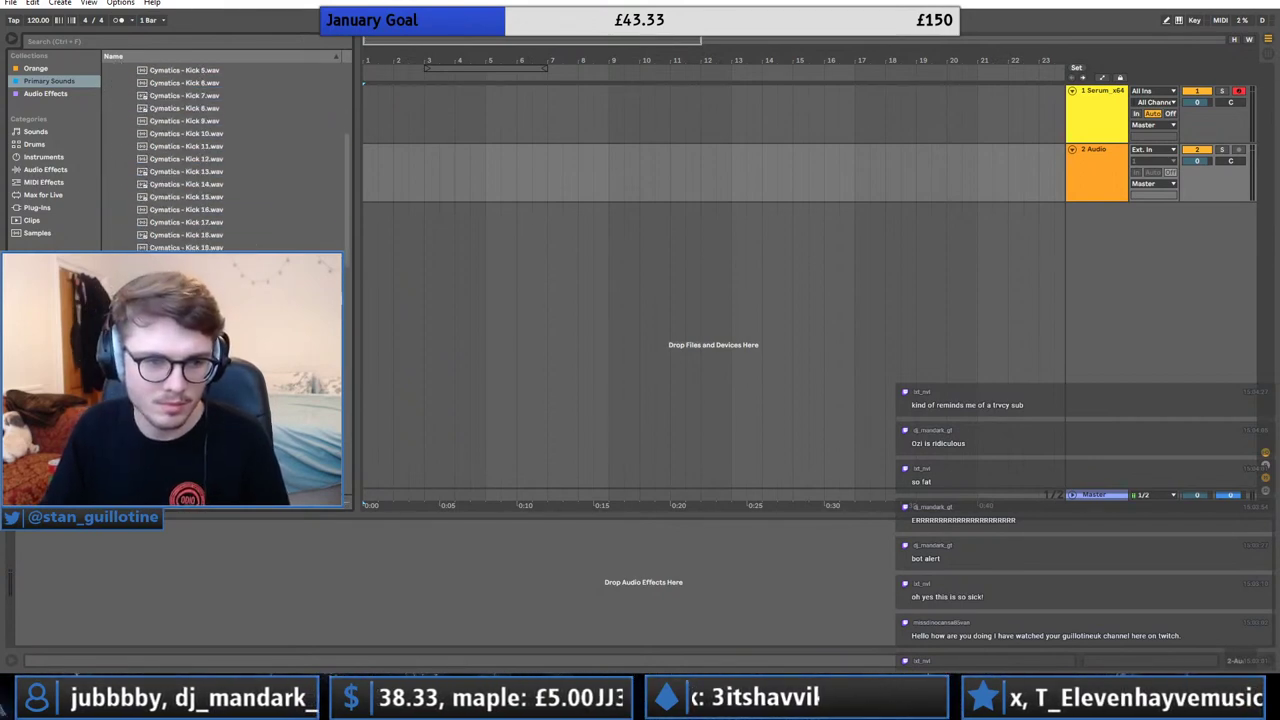
Audition several Cymatics kick samples, including Kick 13 and Kick 10, and collapse the Savage Drums for Trap pack.
click(168, 247)
click(205, 234)
click(205, 209)
click(204, 172)
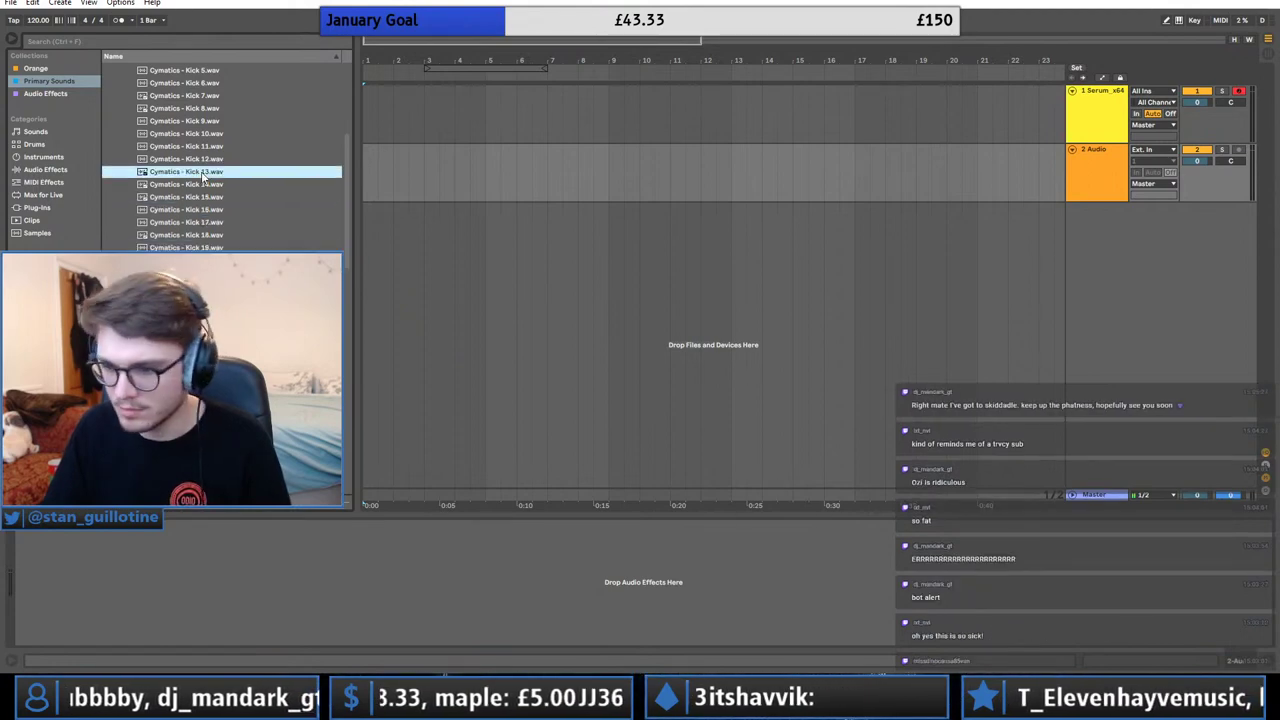
click(211, 134)
drag(347, 248, 348, 85)
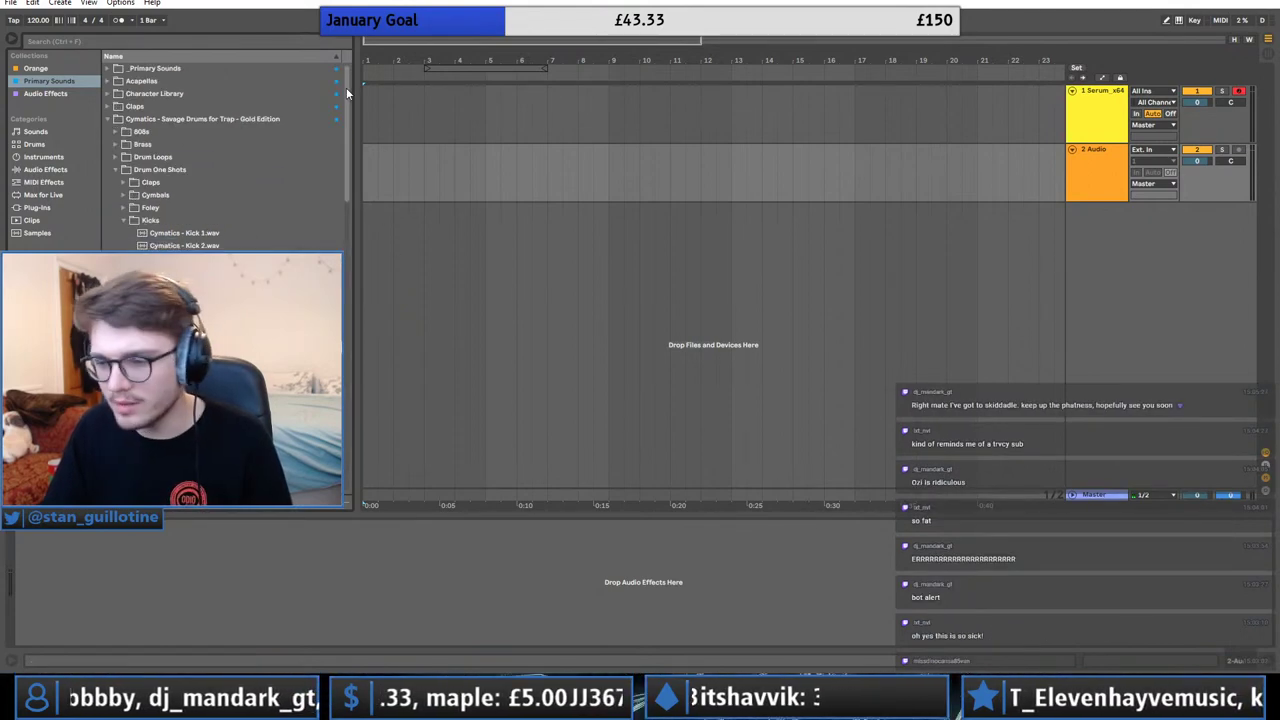
click(108, 119)
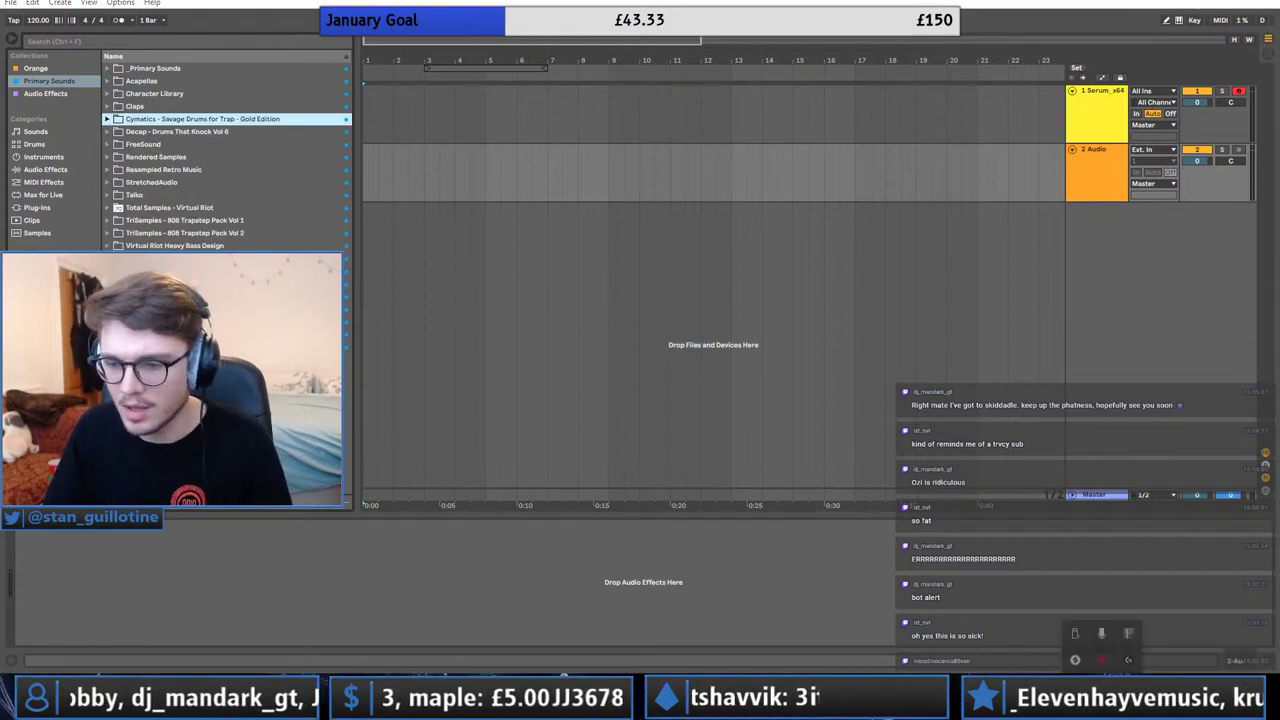
Open Splice and filter the downloaded samples by "kick".
click(1080, 661)
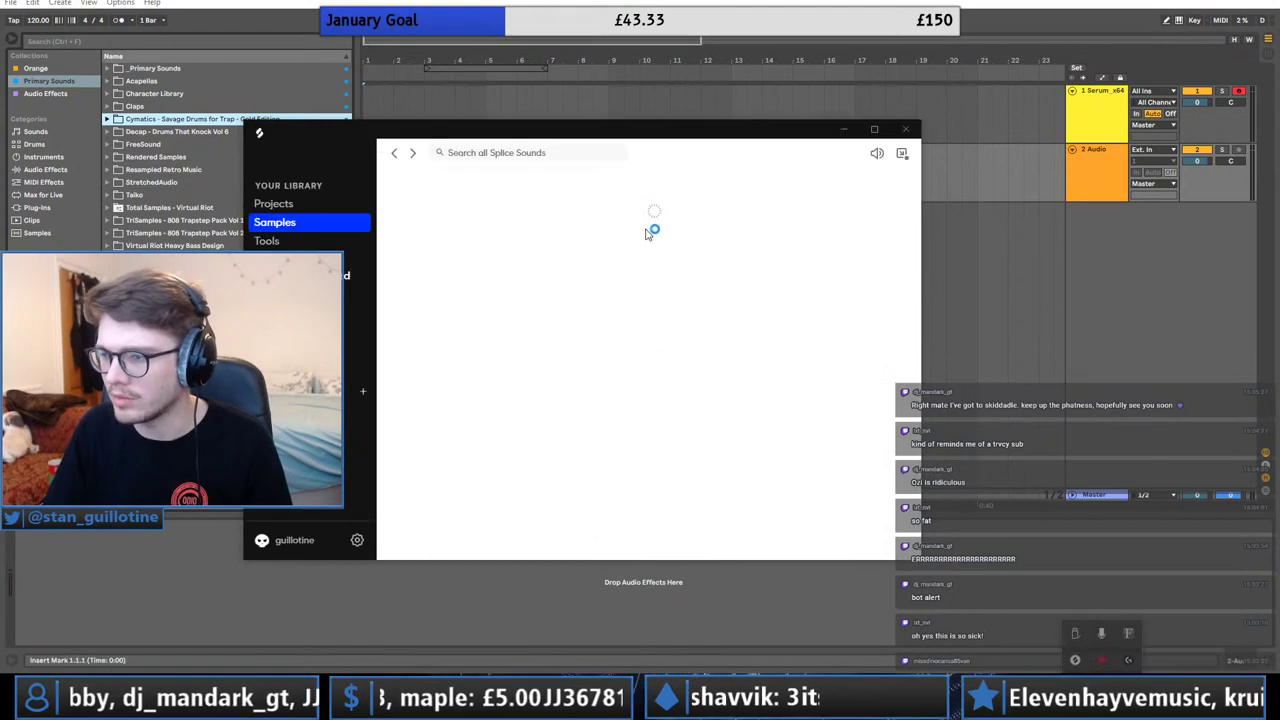
click(548, 229)
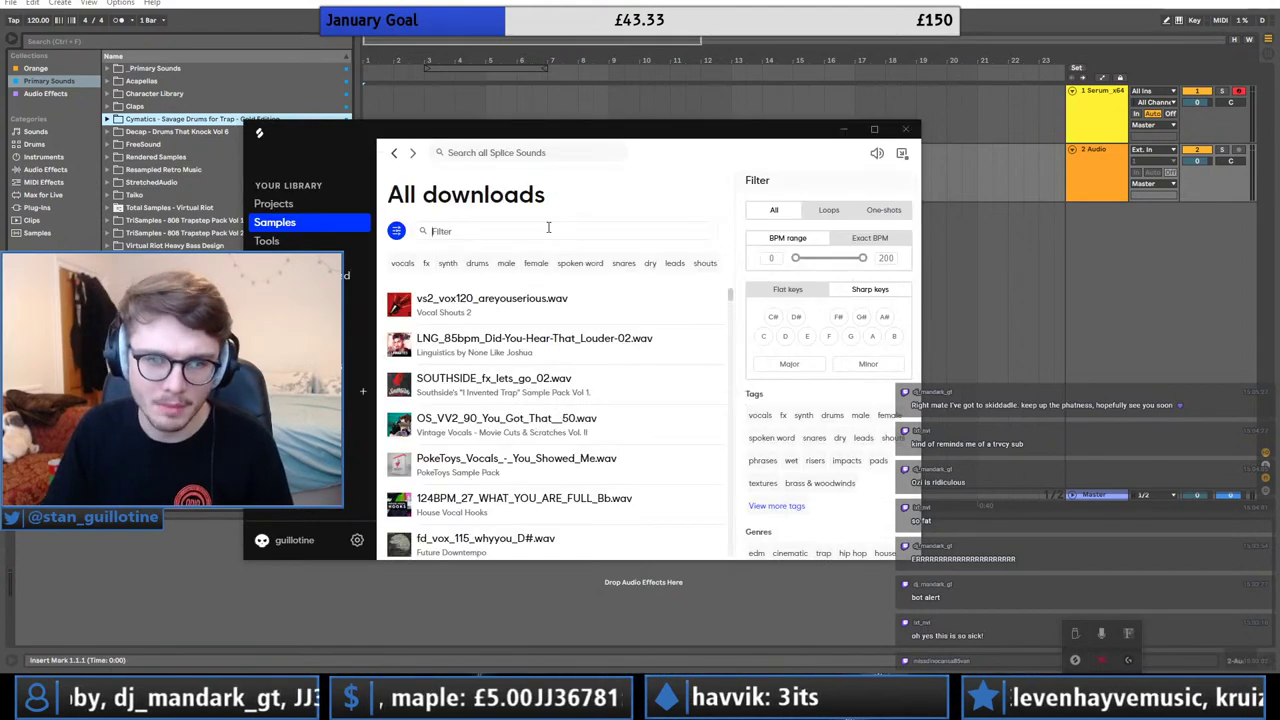
text(kick)
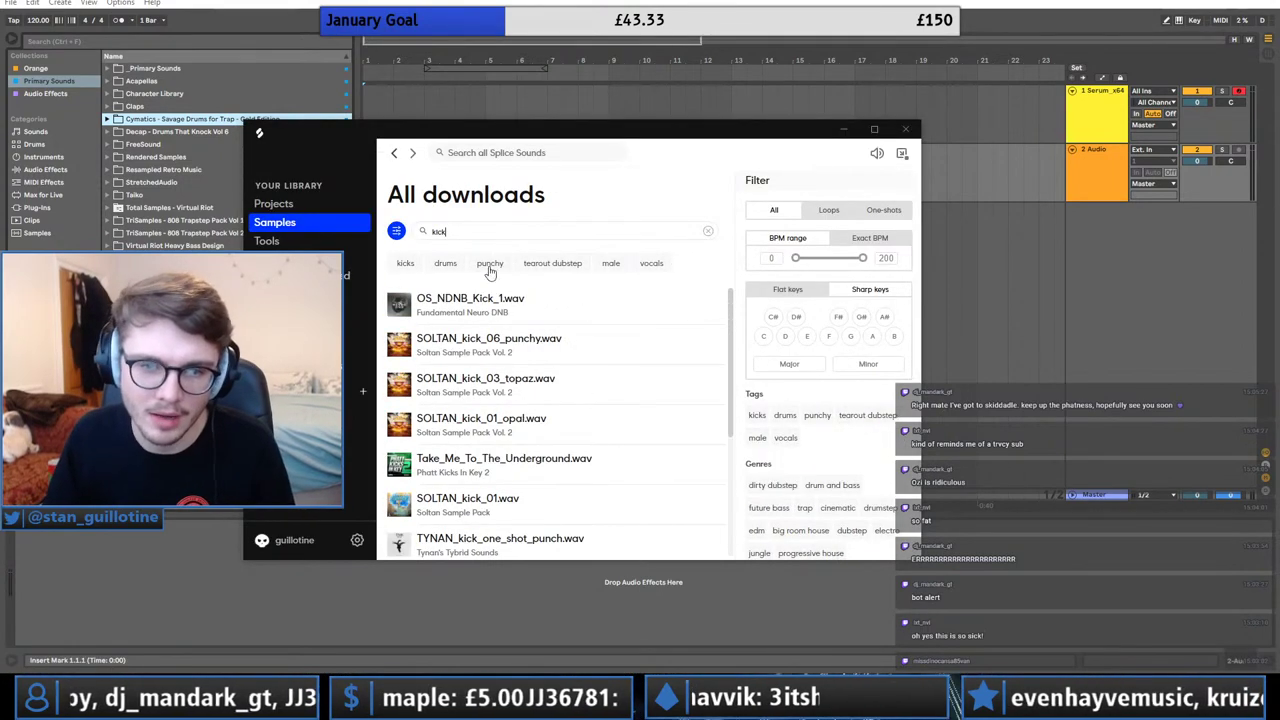
Audition the downloaded kicks, comparing the SOLTAN samples with OS_NDNB_Kick_1.wav.
click(402, 345)
click(401, 313)
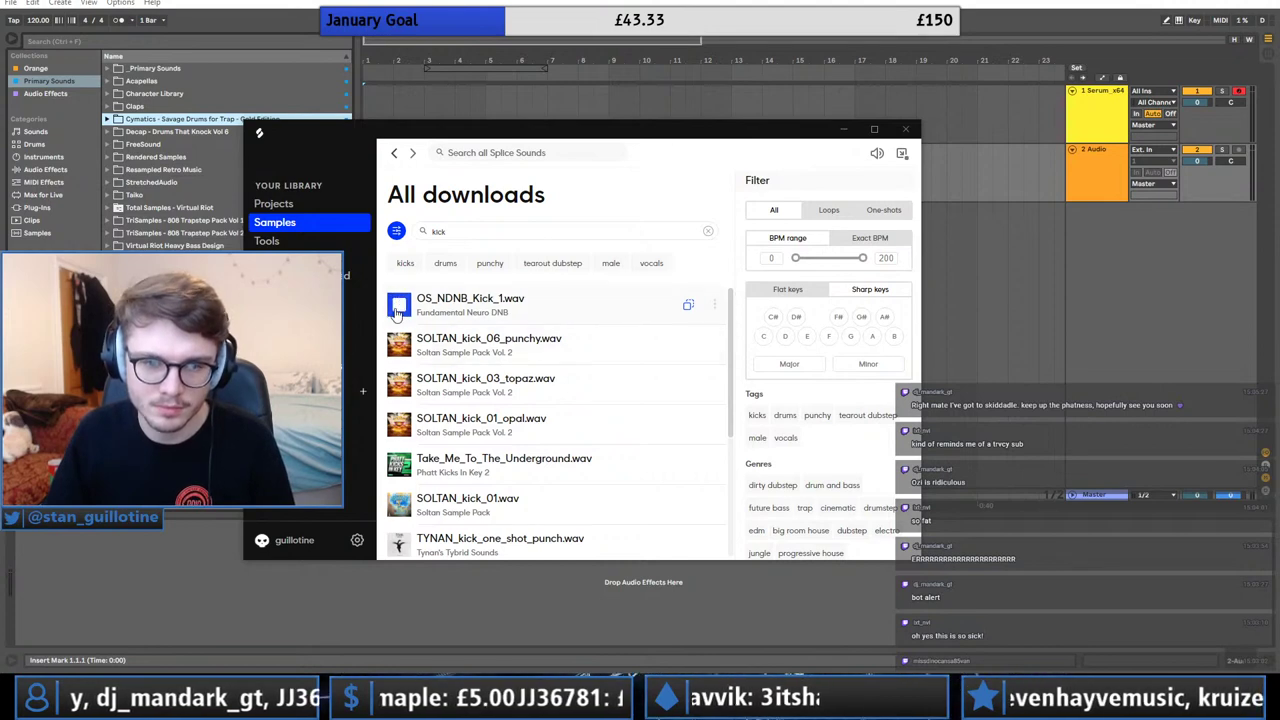
click(402, 348)
click(404, 389)
click(404, 431)
click(405, 470)
click(401, 420)
click(400, 388)
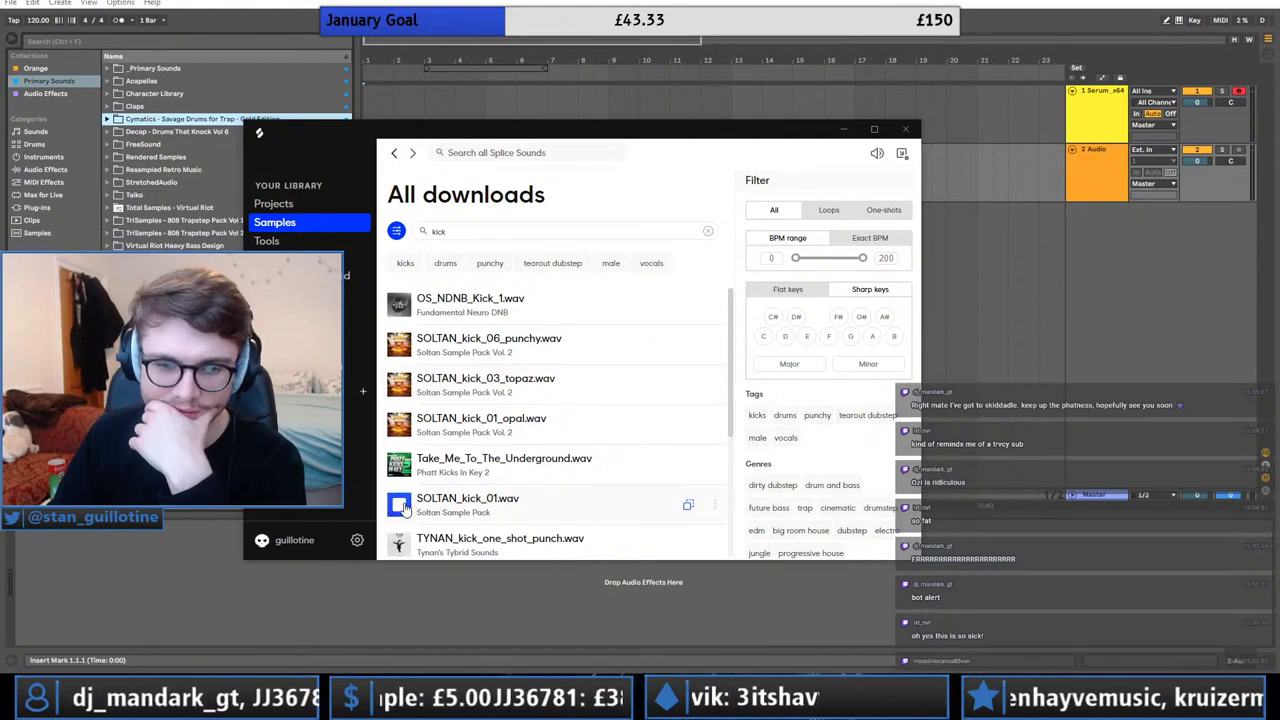
click(400, 344)
click(400, 304)
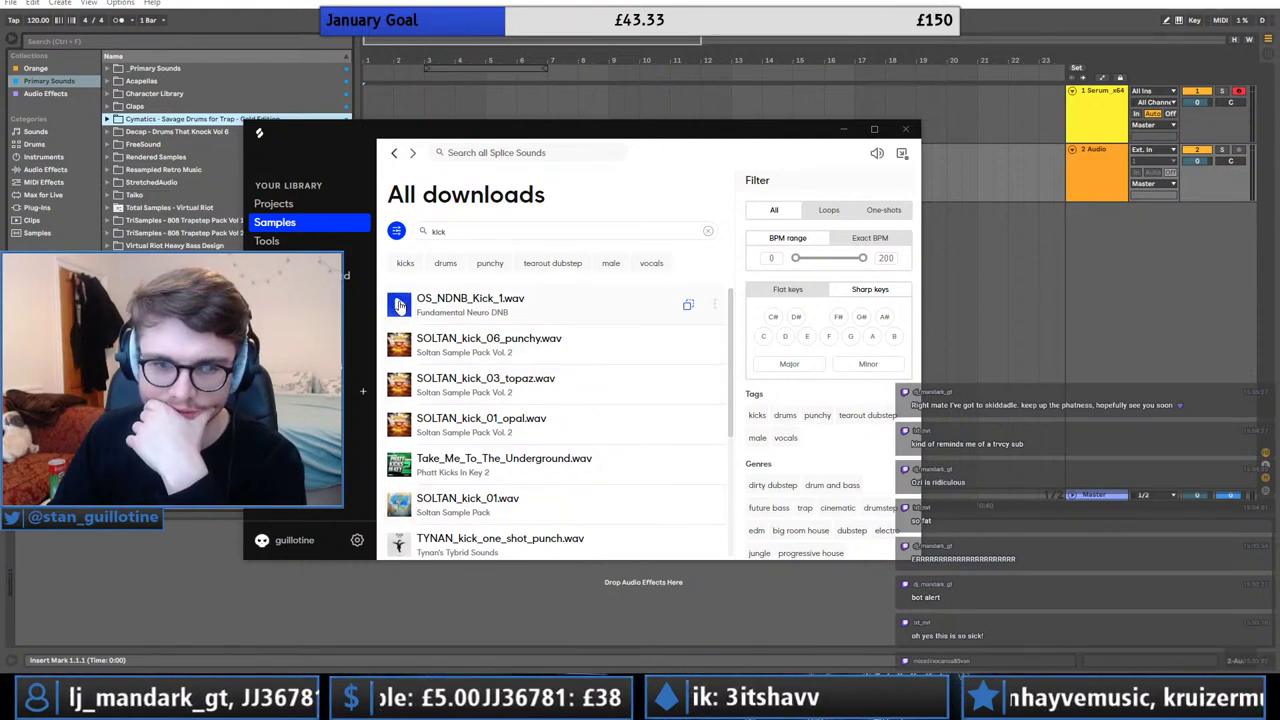
Place OS_NDNB_Kick_1.wav from Splice at bar 5 on the audio track and shorten the clip to end at 5.1.3.
drag(577, 293, 436, 92)
click(785, 287)
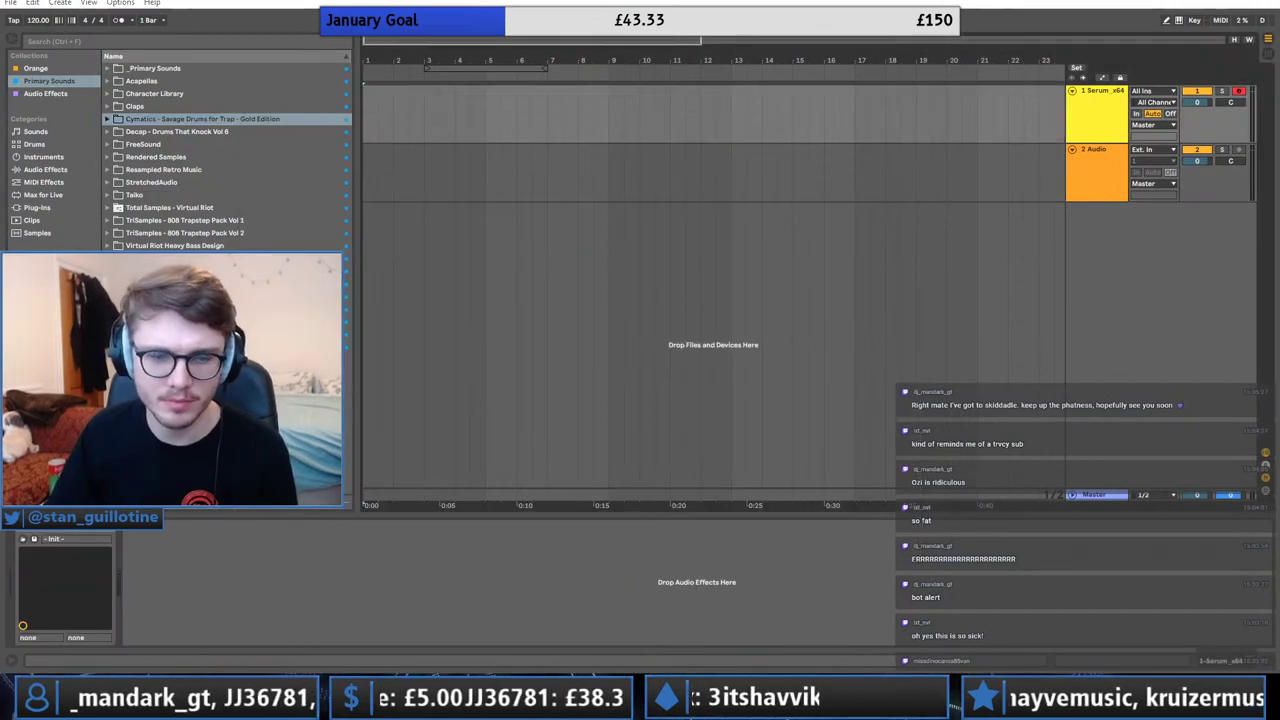
key(alt+Tab)
drag(571, 307, 487, 149)
key(space)
drag(514, 61, 798, 126)
key(space)
key(space)
drag(664, 150, 641, 158)
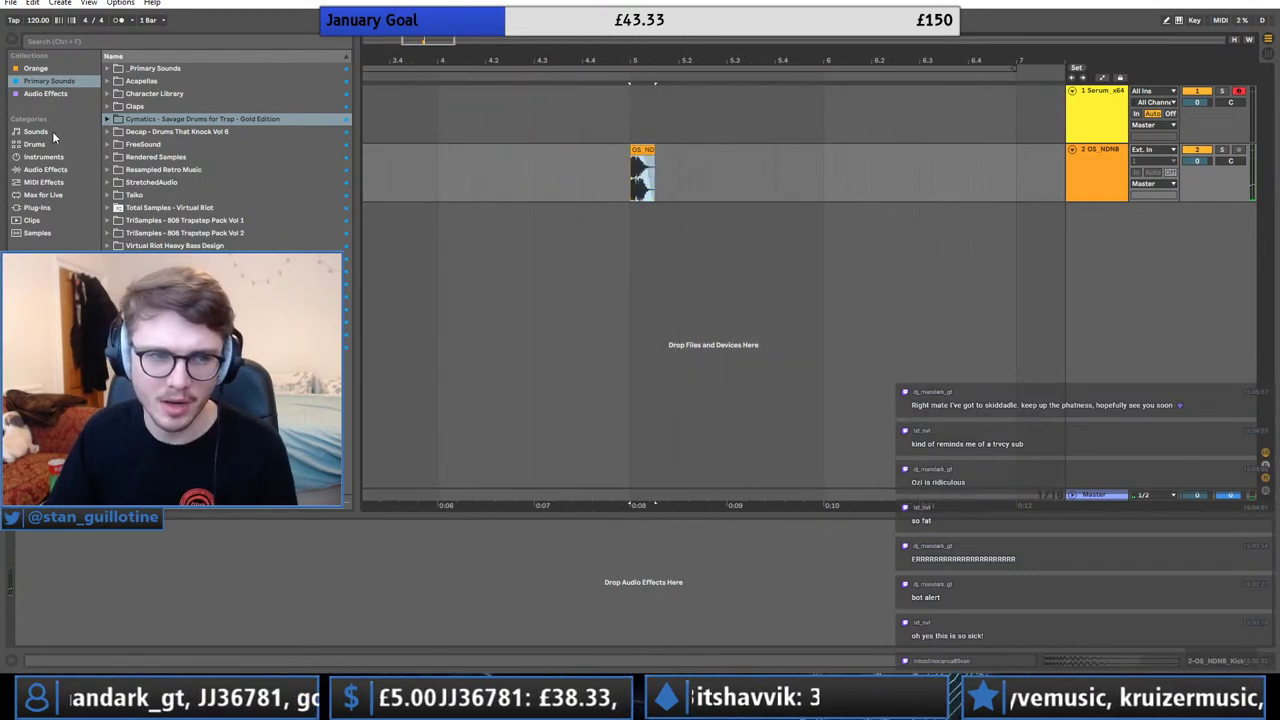
Add Utility to the kick track with Bass Mono enabled at 500 Hz, and play the kick.
click(58, 168)
double_click(138, 471)
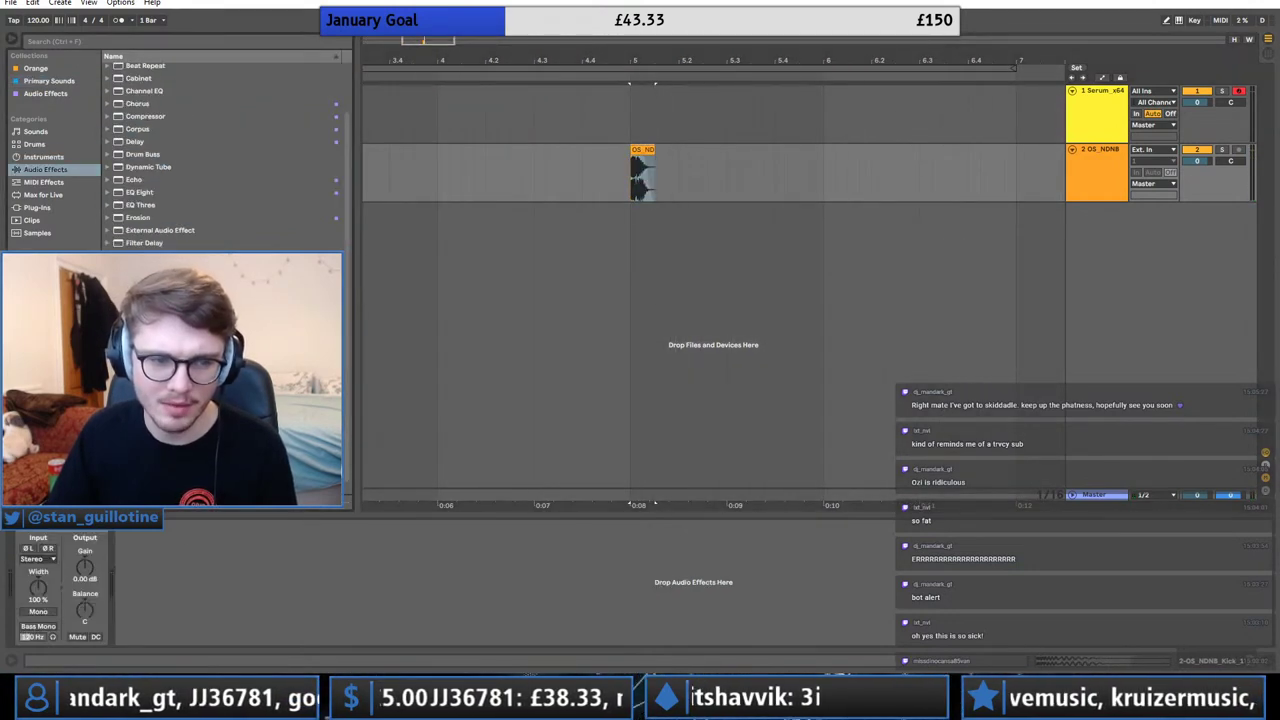
click(37, 625)
key(space)
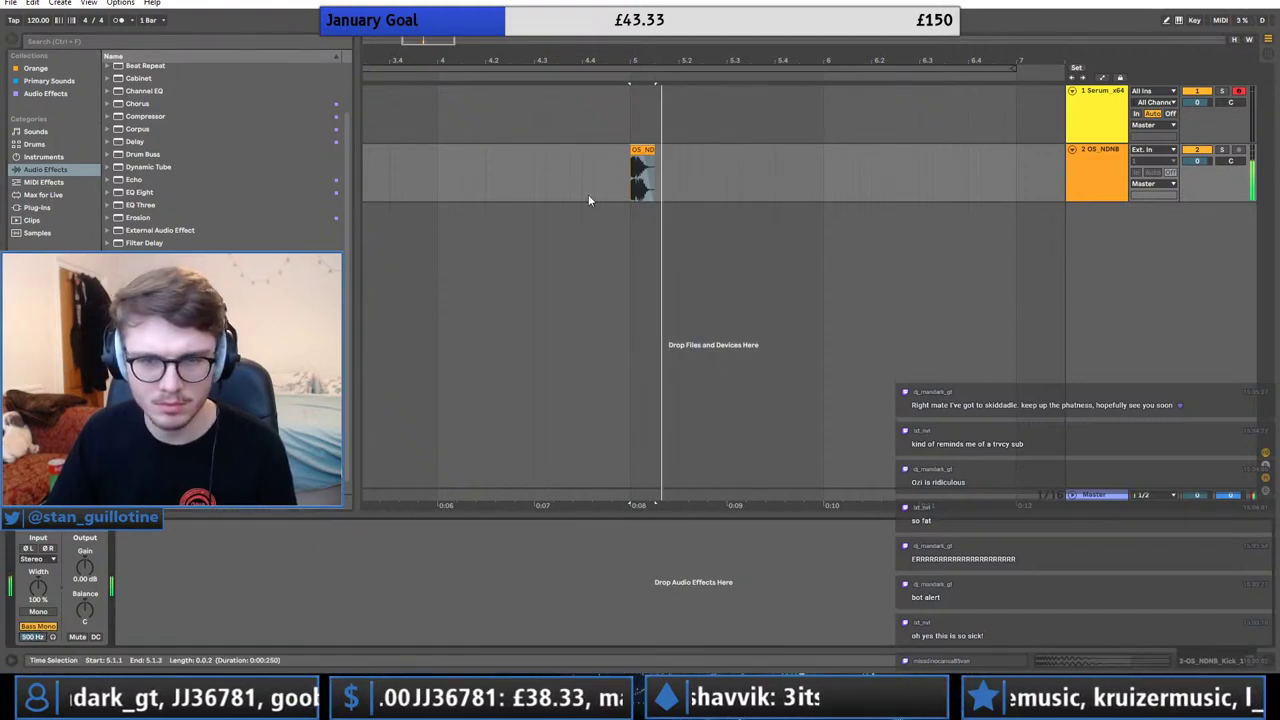
Consolidate the trimmed kick clip and paste a copy at bar 6.
click(645, 151)
key(ctrl+j)
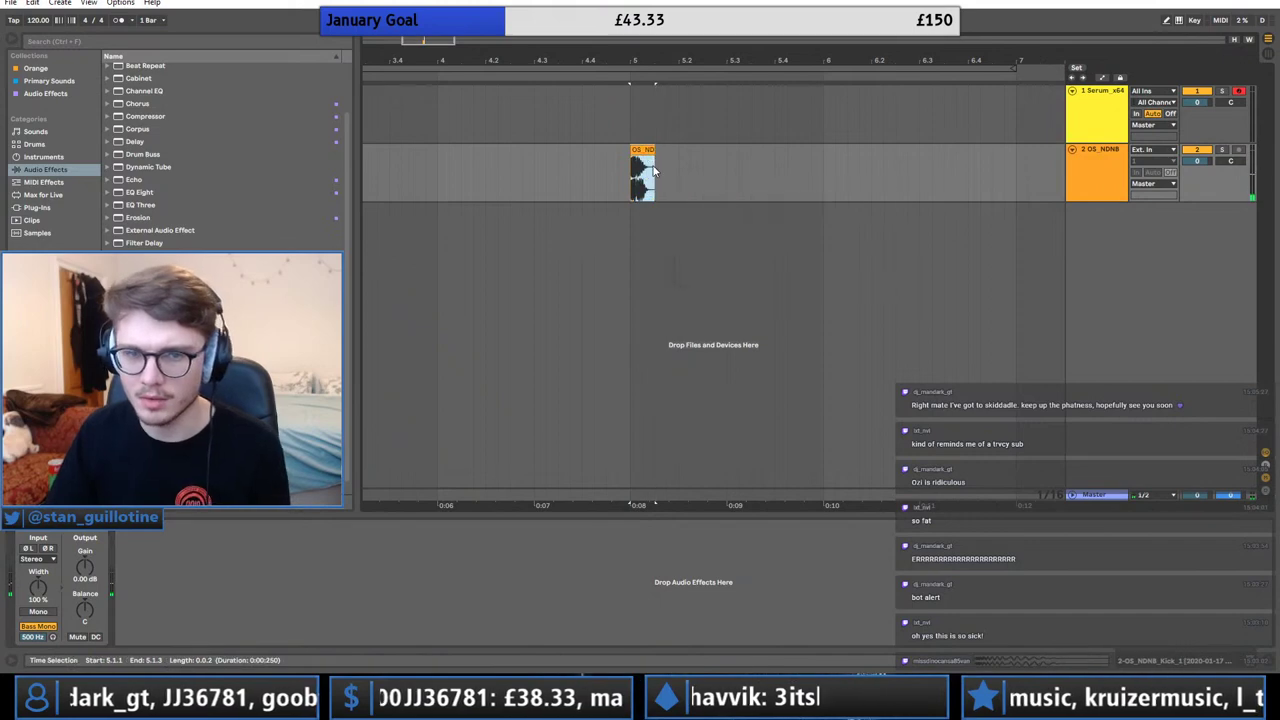
click(824, 174)
key(ctrl+v)
right_click(1136, 292)
click(1147, 298)
key(ctrl+z)
Copy both kicks onto a new audio track starting at 5.3, and set that track's volume to -6.2 dB.
drag(628, 120, 1046, 137)
drag(882, 176, 632, 176)
key(ctrl+c)
click(727, 180)
key(ctrl+v)
key(ctrl+z)
right_click(1084, 263)
click(1100, 269)
click(731, 226)
key(ctrl+v)
drag(1197, 220, 1197, 238)
Insert another audio track below the copied kicks.
right_click(1178, 328)
click(1168, 330)
right_click(1159, 331)
click(1171, 337)
Browse the sample folders into the Cymatics Terror Drums for Dubstep pack and expand its claps.
click(60, 82)
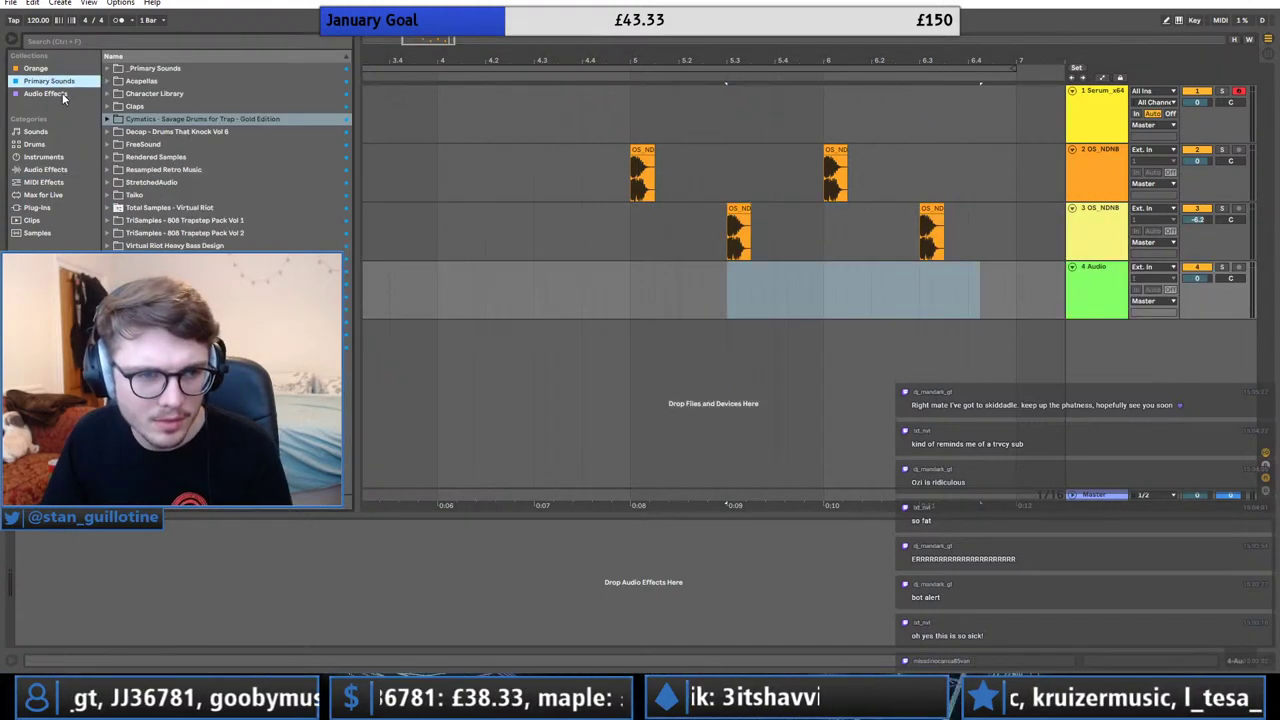
click(46, 309)
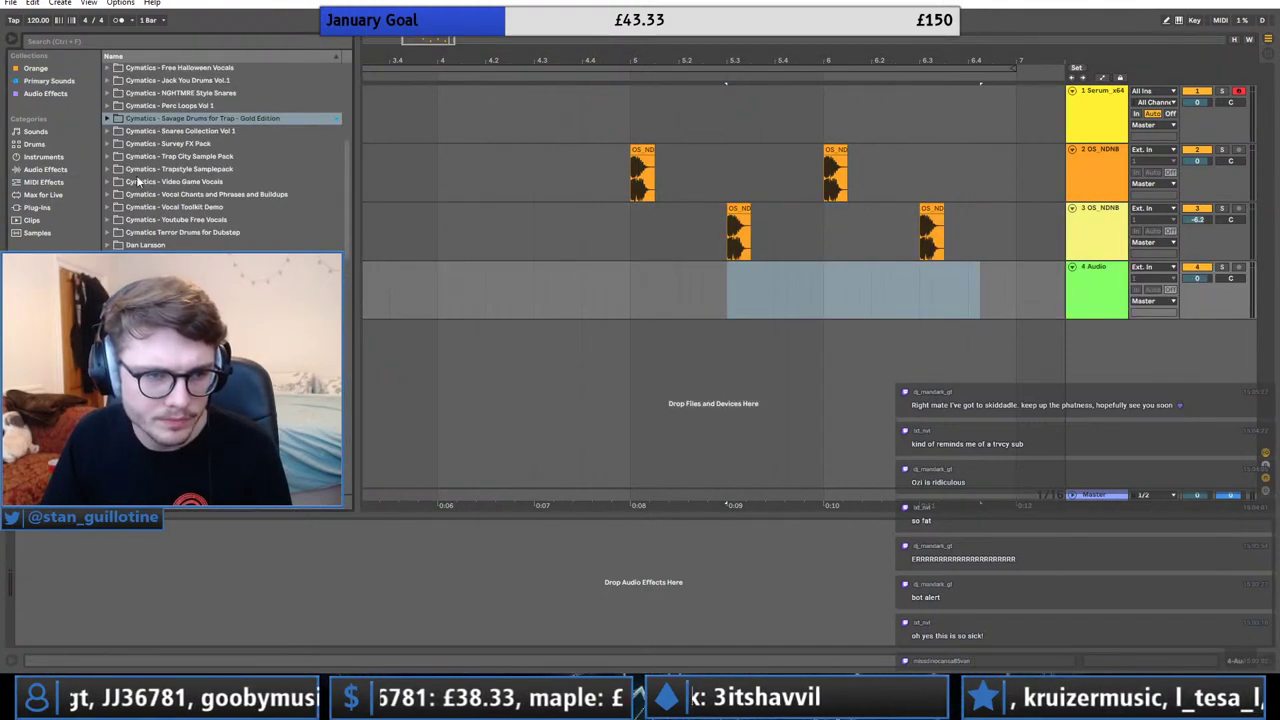
click(108, 232)
click(116, 245)
click(124, 258)
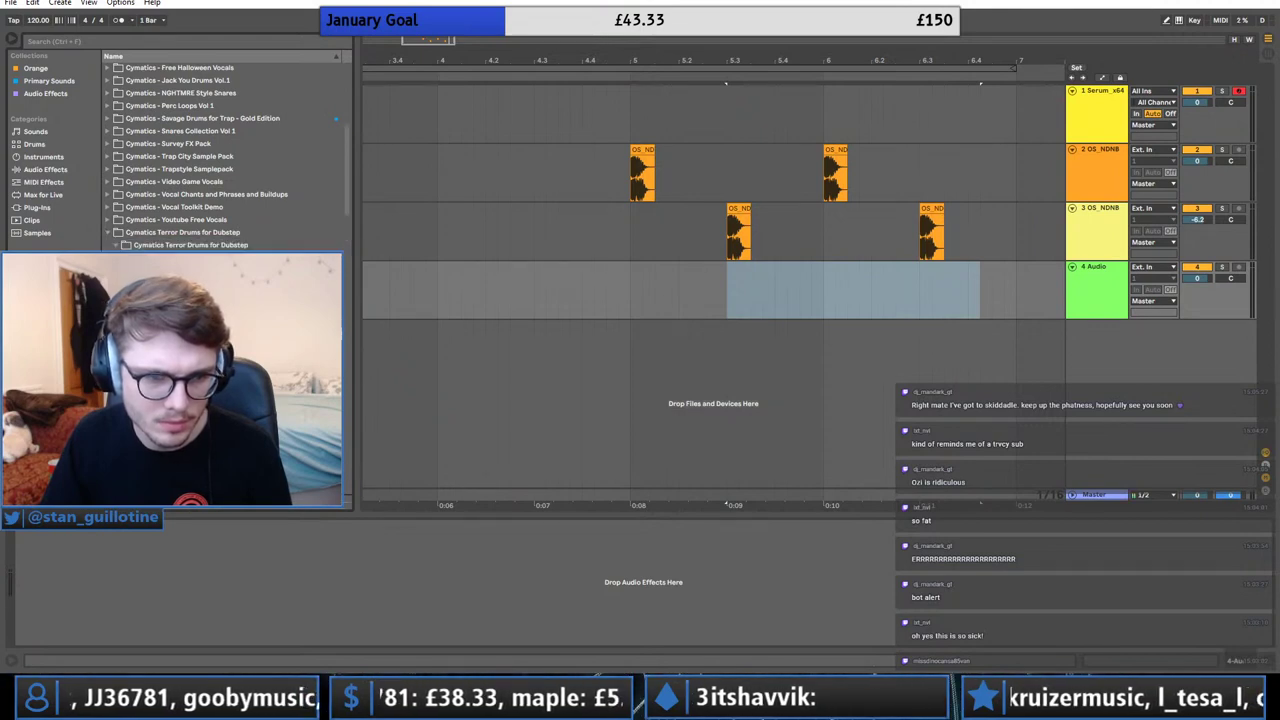
Try a Terror Drums sample at 5.3 on the fourth track with playback, and undo its placement.
drag(190, 310, 730, 284)
key(space)
key(space)
key(space)
key(ctrl+z)
Place Cymatics - Terror Clap 025.wav at 5.3 on the fourth track and duplicate it to 6.3.
click(714, 305)
key(space)
scroll(349, 353, down, 8)
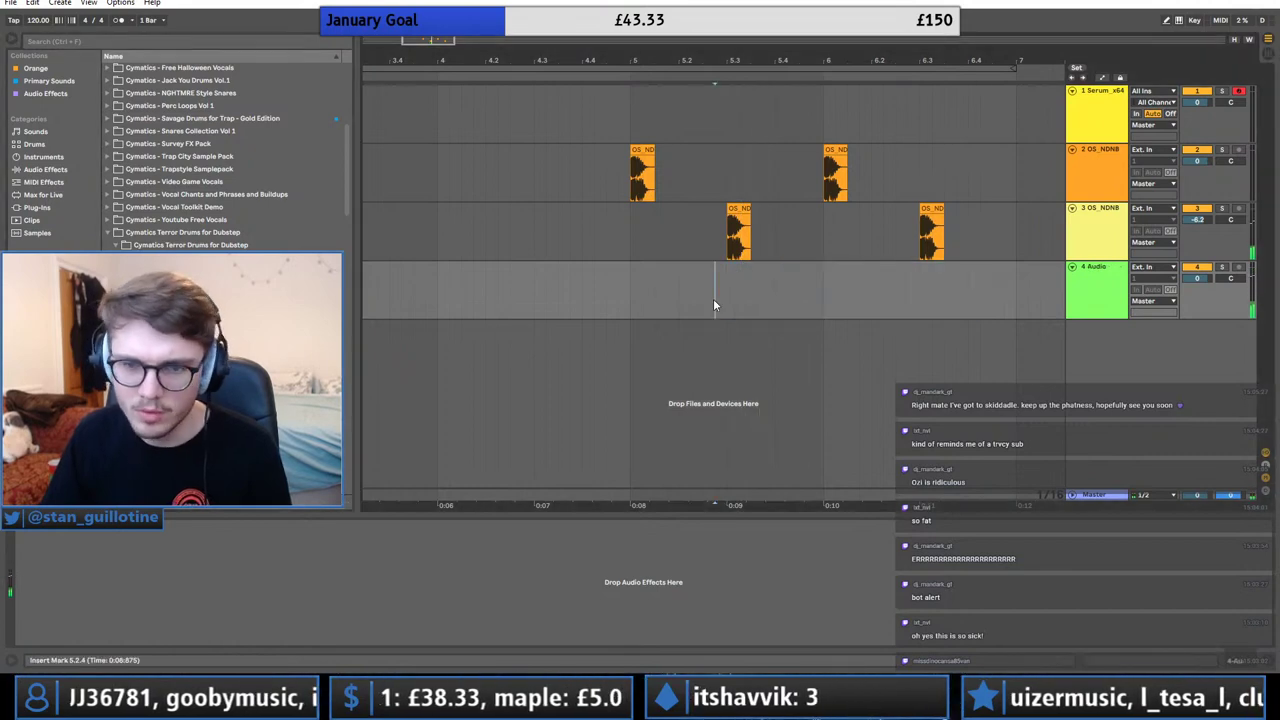
click(228, 156)
scroll(229, 158, up, 1)
click(230, 160)
drag(225, 210, 836, 293)
key(ctrl+d)
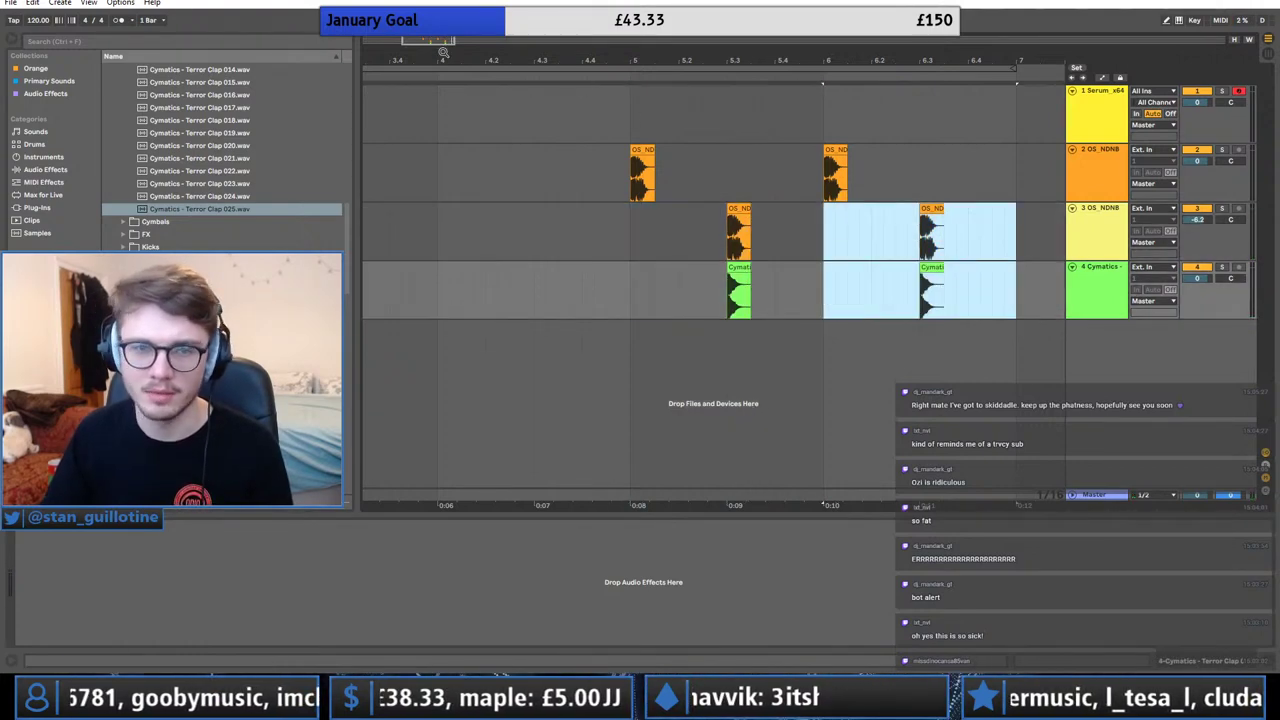
Insert an empty two-bar MIDI clip from 5.1.1 to 7.1.1 on the Serum track.
drag(447, 54, 481, 24)
drag(505, 70, 921, 121)
right_click(875, 120)
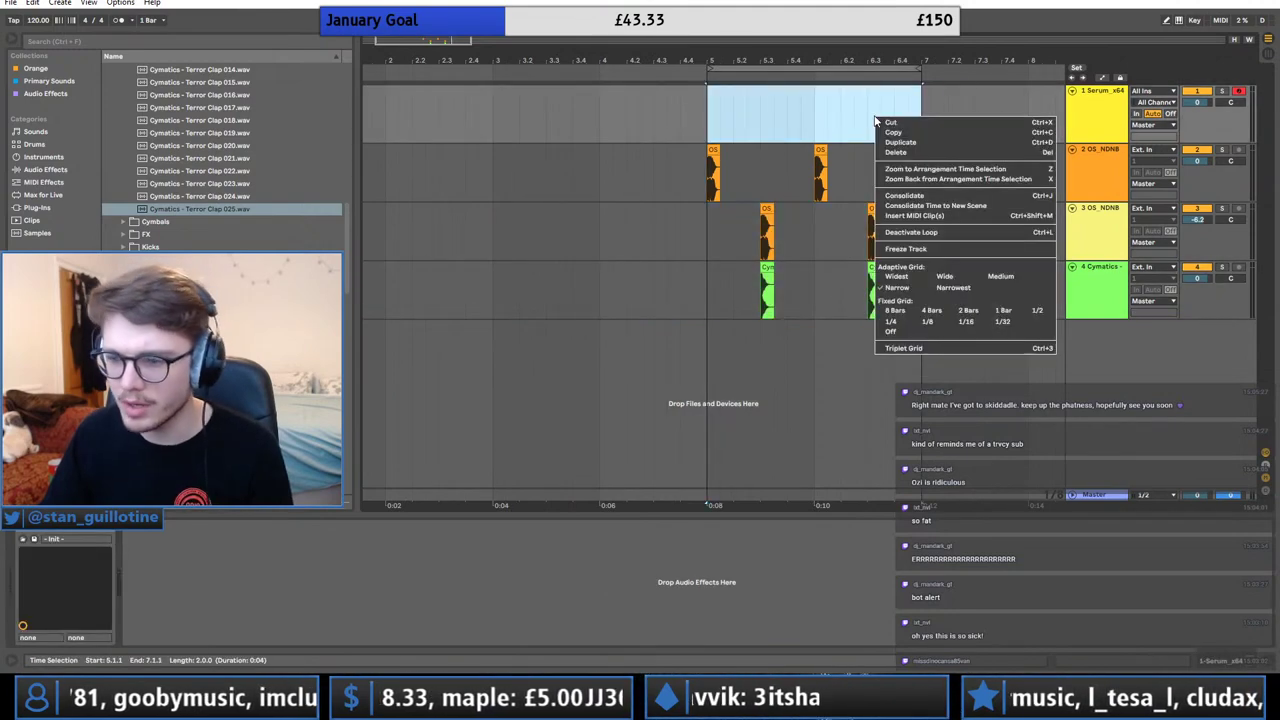
click(912, 215)
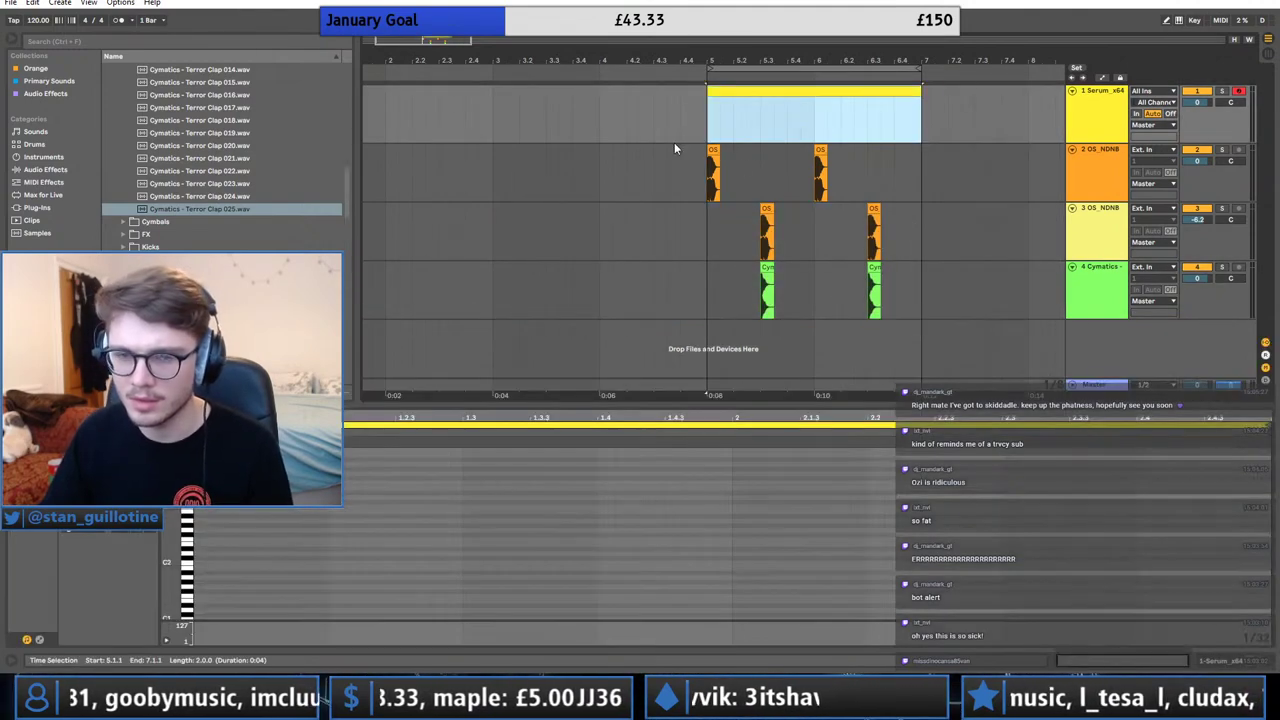
Draw a half-bar D#2 note at the start of the MIDI clip and duplicate it directly after.
click(1091, 119)
click(212, 575)
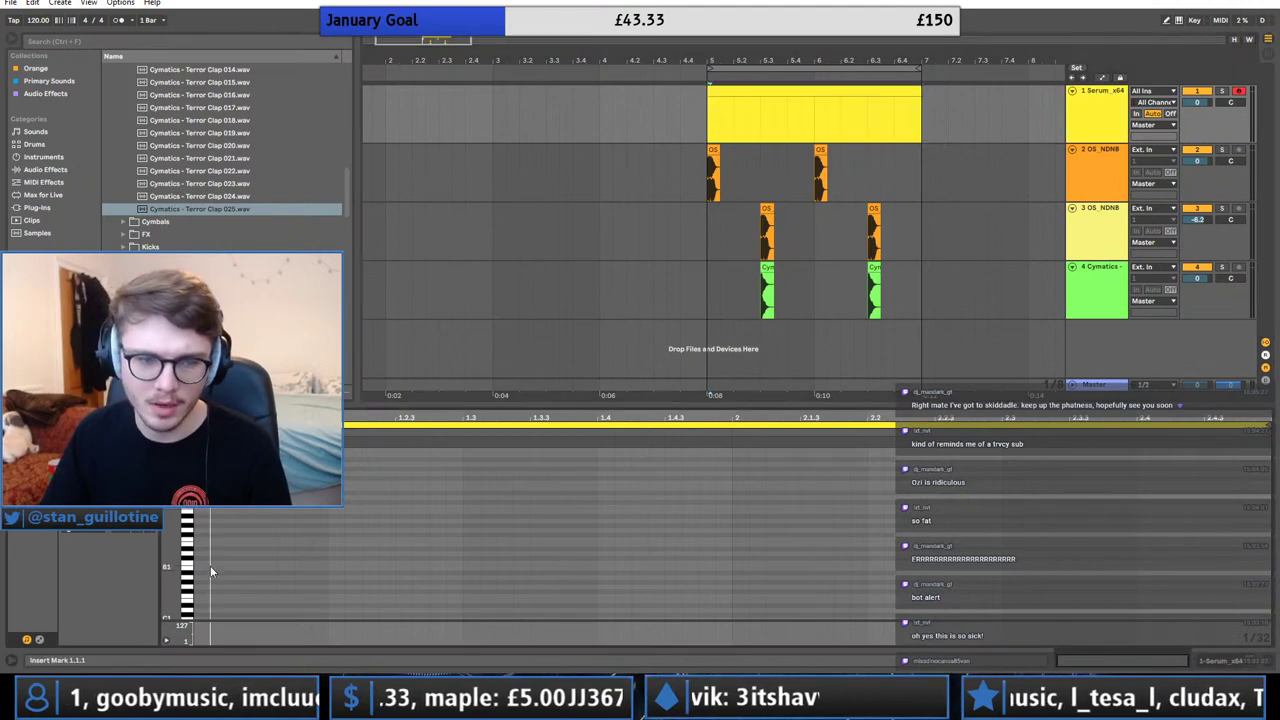
drag(216, 556, 470, 545)
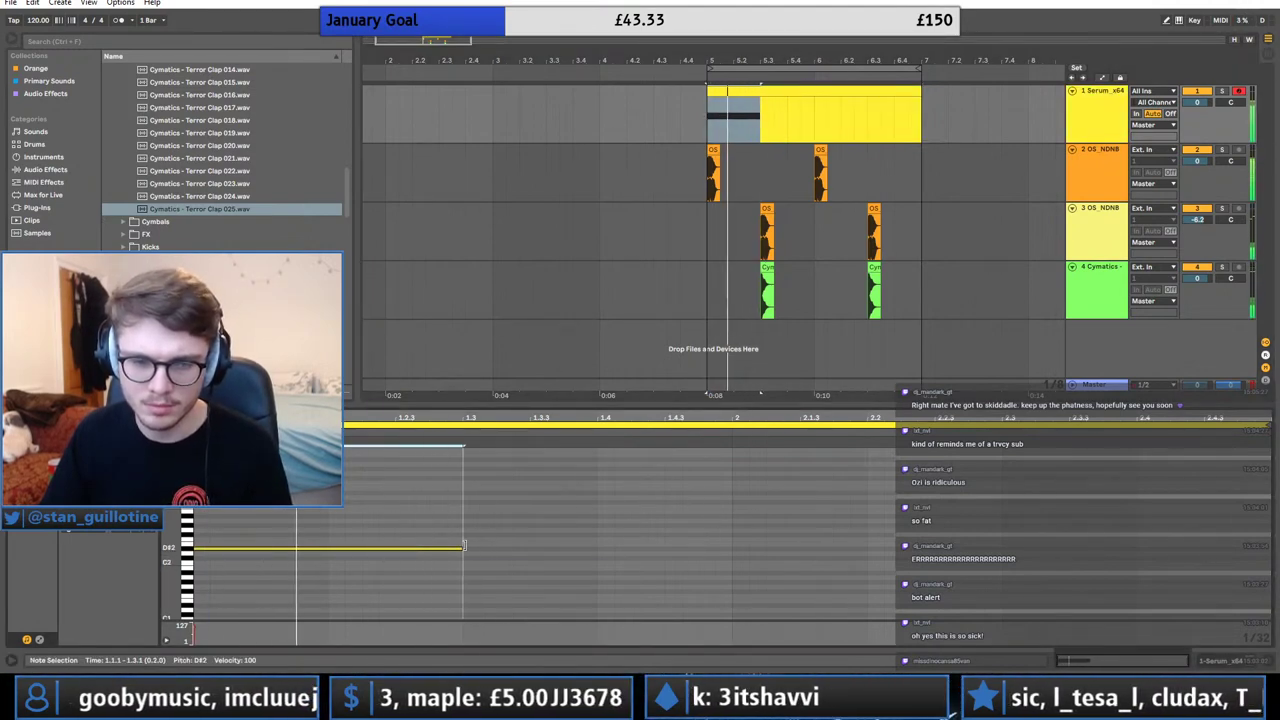
key(ctrl+d)
Set the project tempo to 145 BPM.
click(34, 22)
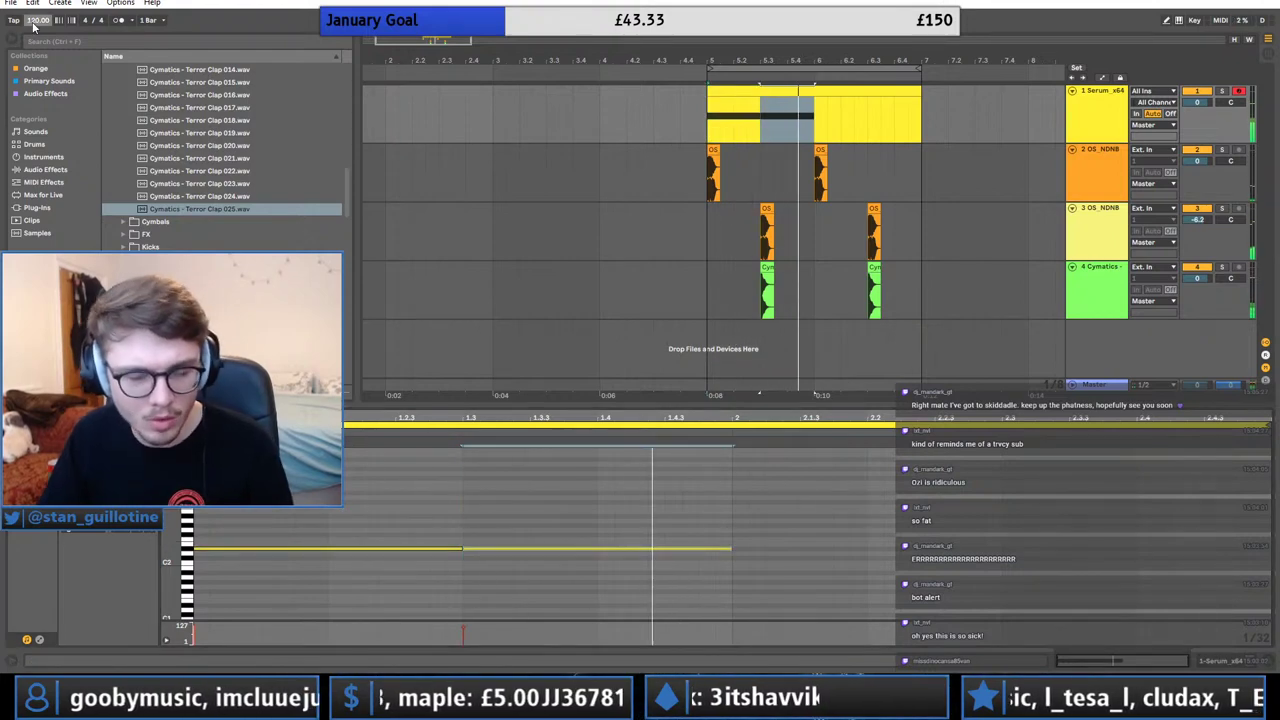
text(145)
key(Return)
Duplicate all the D#2 notes to fill the second bar of the MIDI clip.
click(806, 476)
key(ctrl+a)
key(ctrl+d)
click(780, 478)
Open Serum, set oscillator A's octave to -2, and modulate its level from 0% with LFO 1.
double_click(1086, 118)
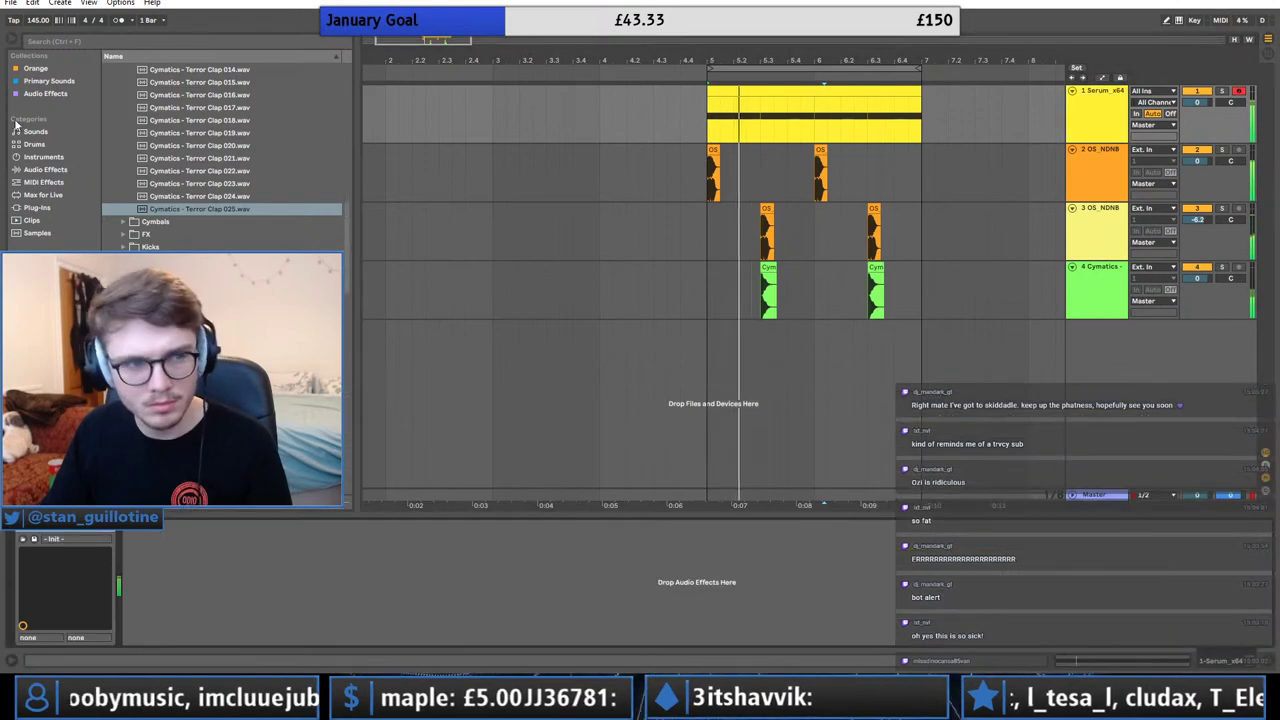
click(33, 528)
click(43, 528)
click(33, 528)
drag(543, 279, 545, 318)
key(space)
drag(678, 428, 673, 418)
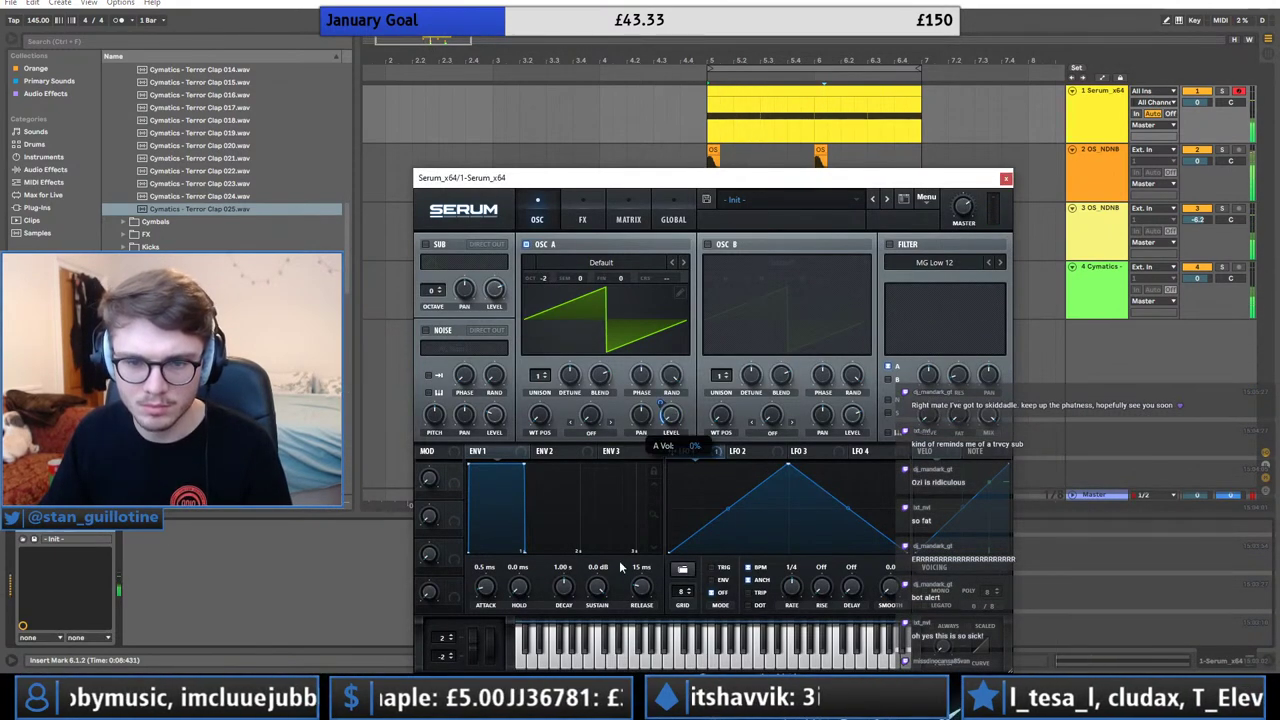
Set LFO 1's rate to one bar and shape its curve into a rhythm of several unevenly spaced peaks.
drag(735, 511, 698, 466)
drag(906, 552, 728, 555)
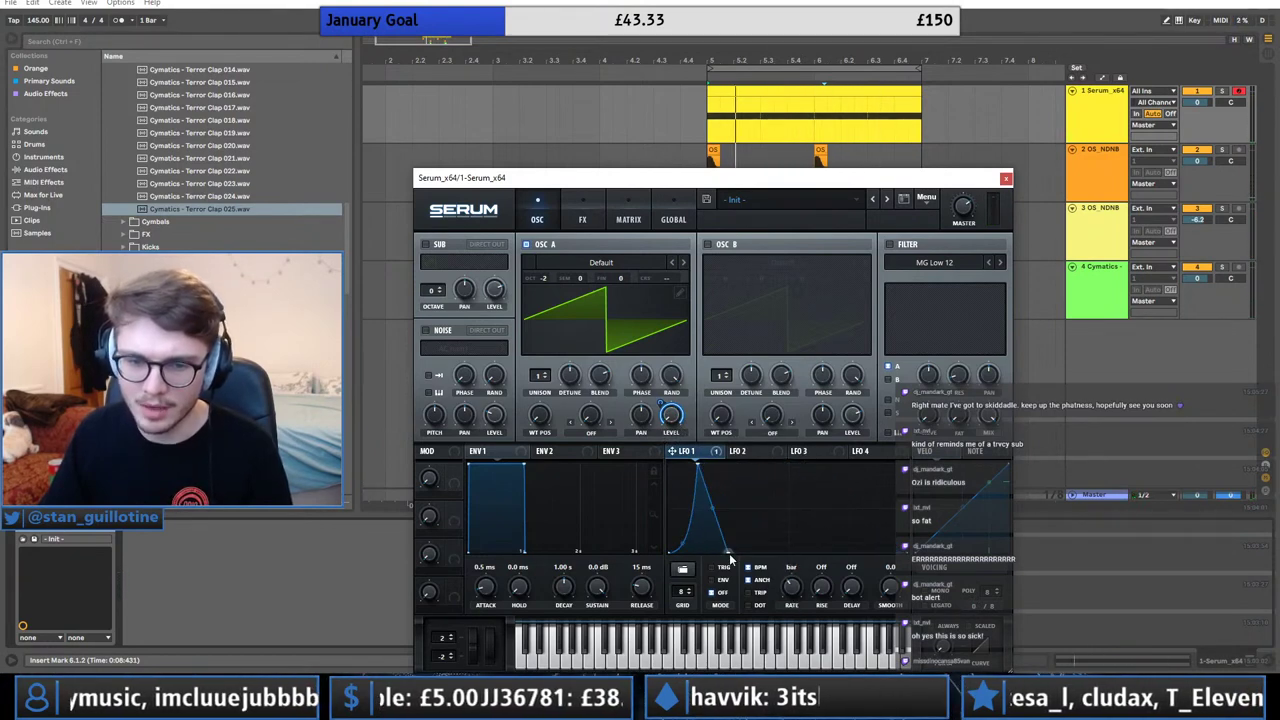
drag(761, 512, 805, 457)
drag(875, 480, 836, 577)
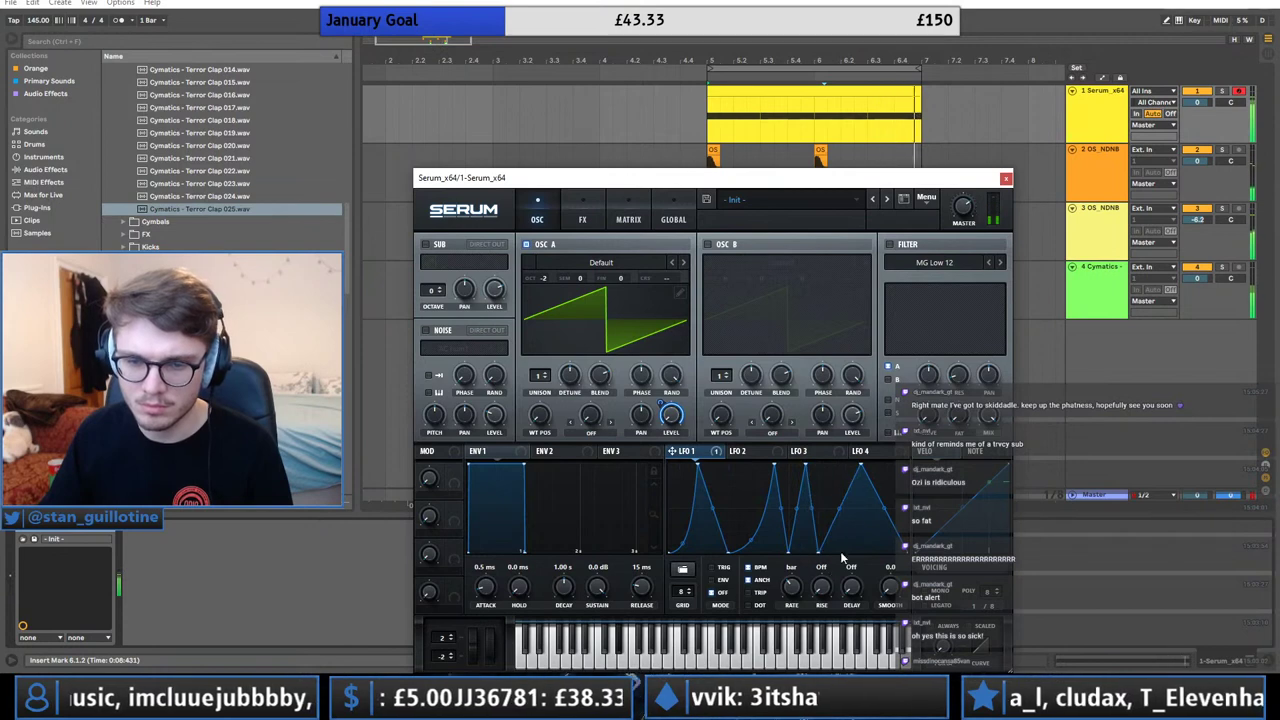
drag(779, 473, 850, 458)
drag(876, 527, 883, 441)
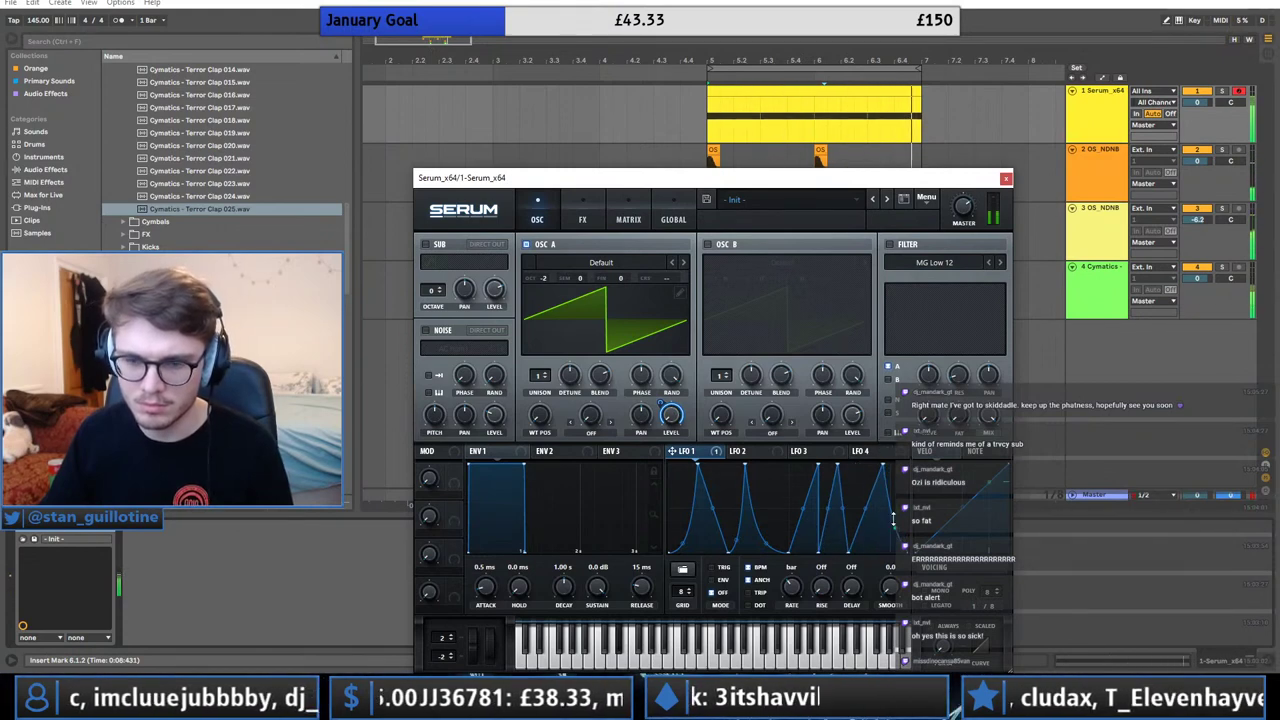
Enable Serum's sub oscillator with direct output at octave -2, and modulate its level with LFO 1.
click(591, 263)
click(425, 244)
click(425, 244)
drag(493, 292, 495, 258)
drag(505, 311, 498, 309)
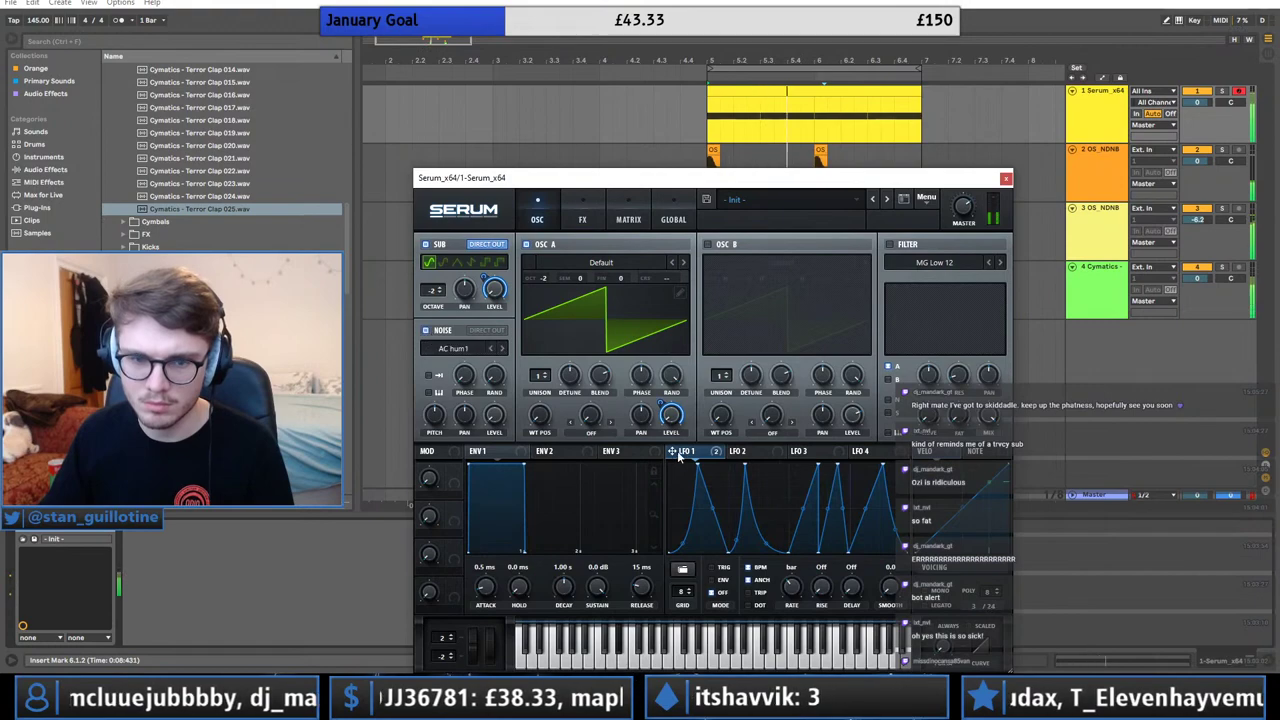
Load the E_Yeah wavetable into oscillator A, and modulate its wavetable position and Bend +/- warp with LFO 1.
drag(502, 418, 494, 416)
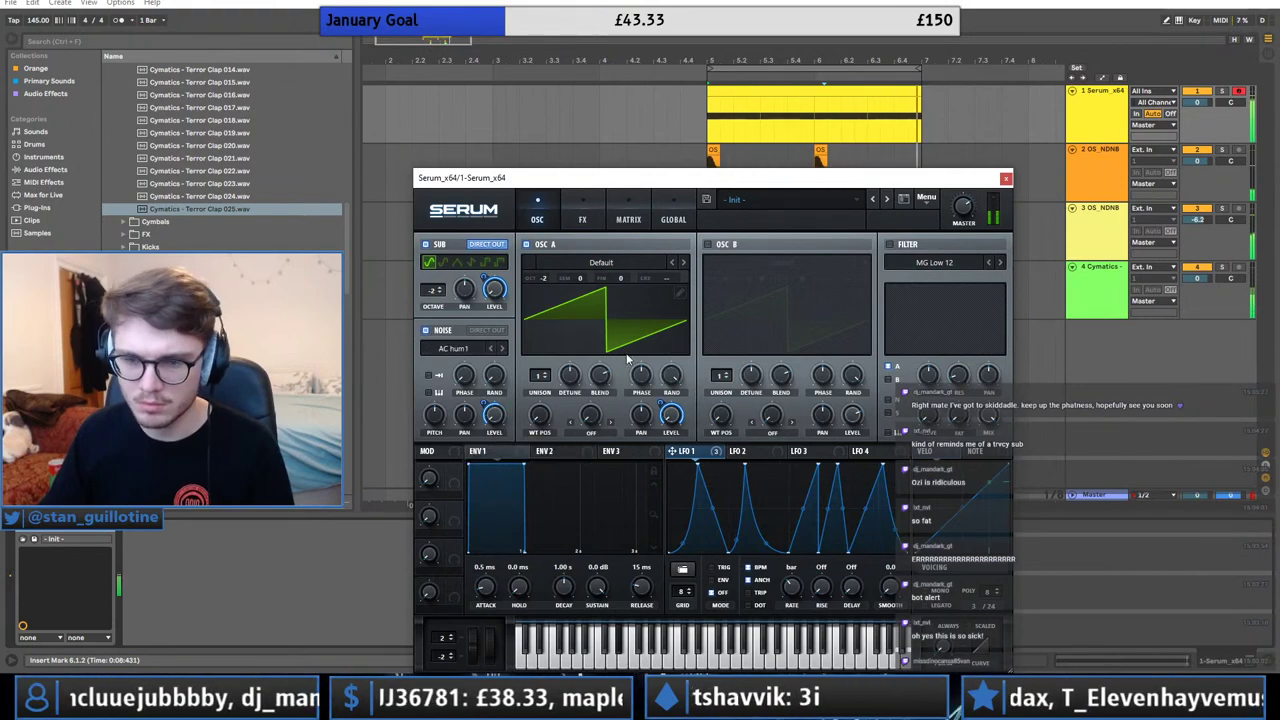
click(619, 262)
mouse_move(640, 394)
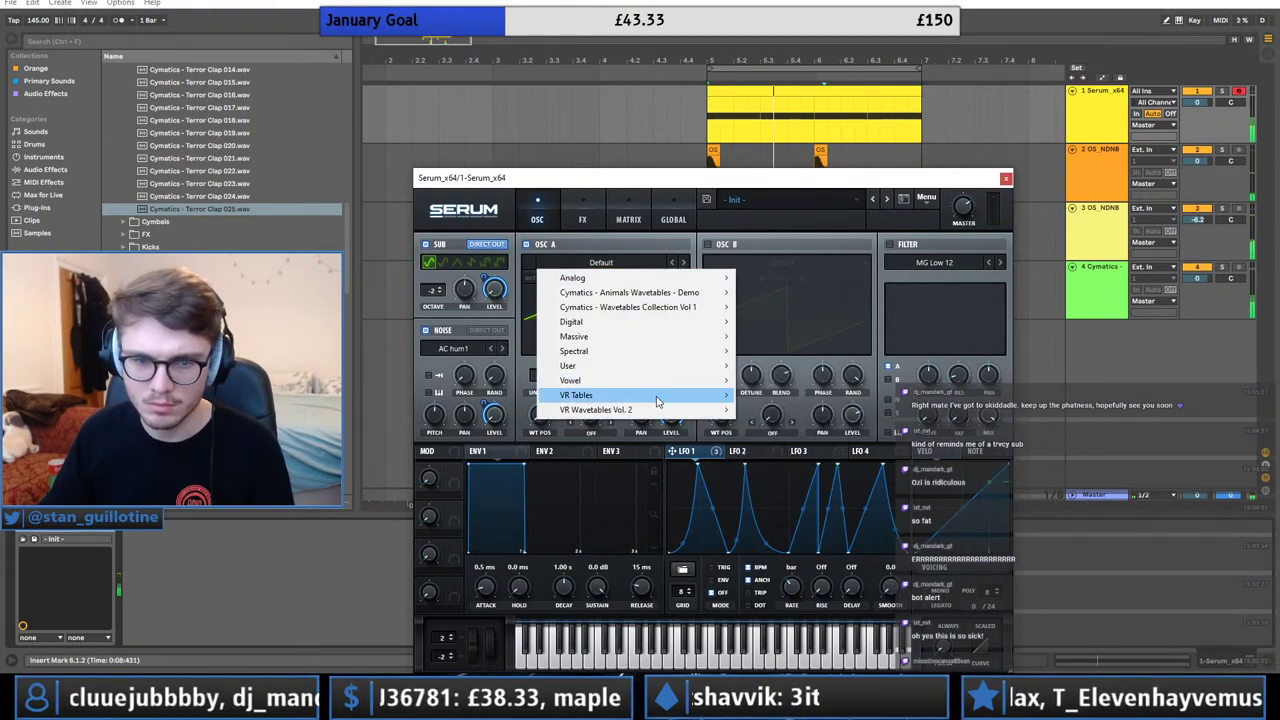
click(775, 430)
drag(686, 451, 538, 418)
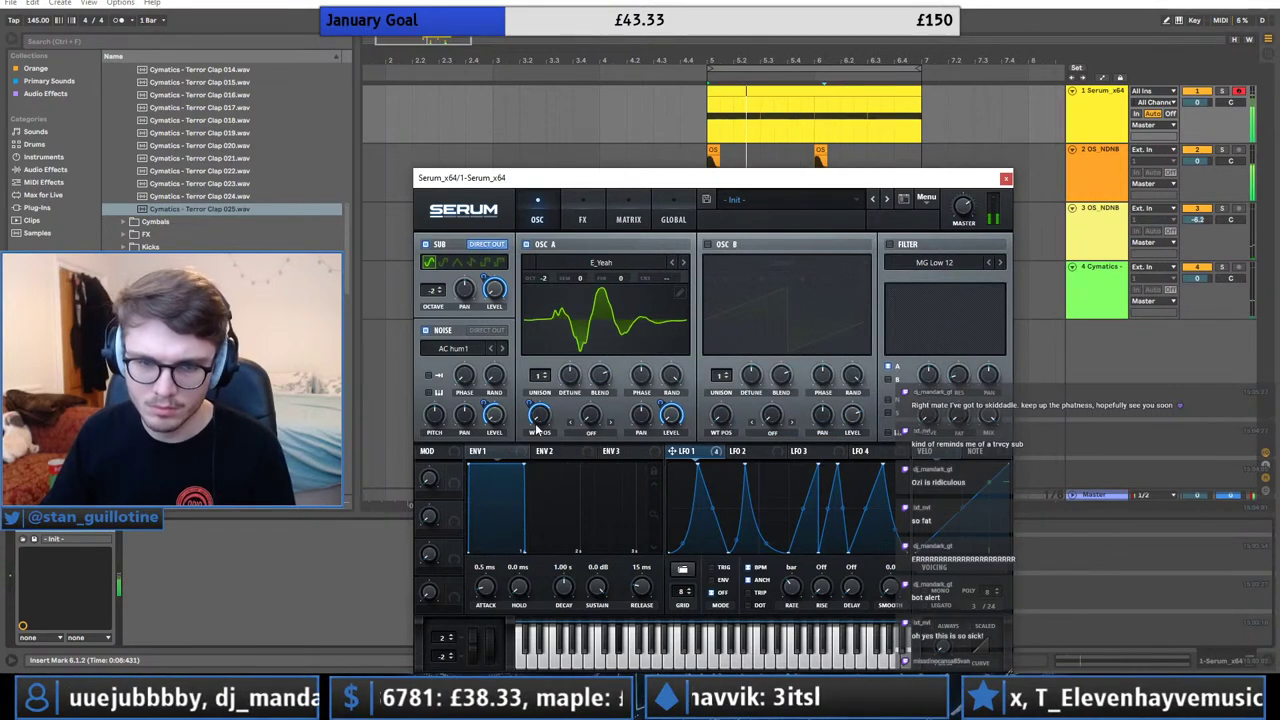
click(664, 277)
click(603, 194)
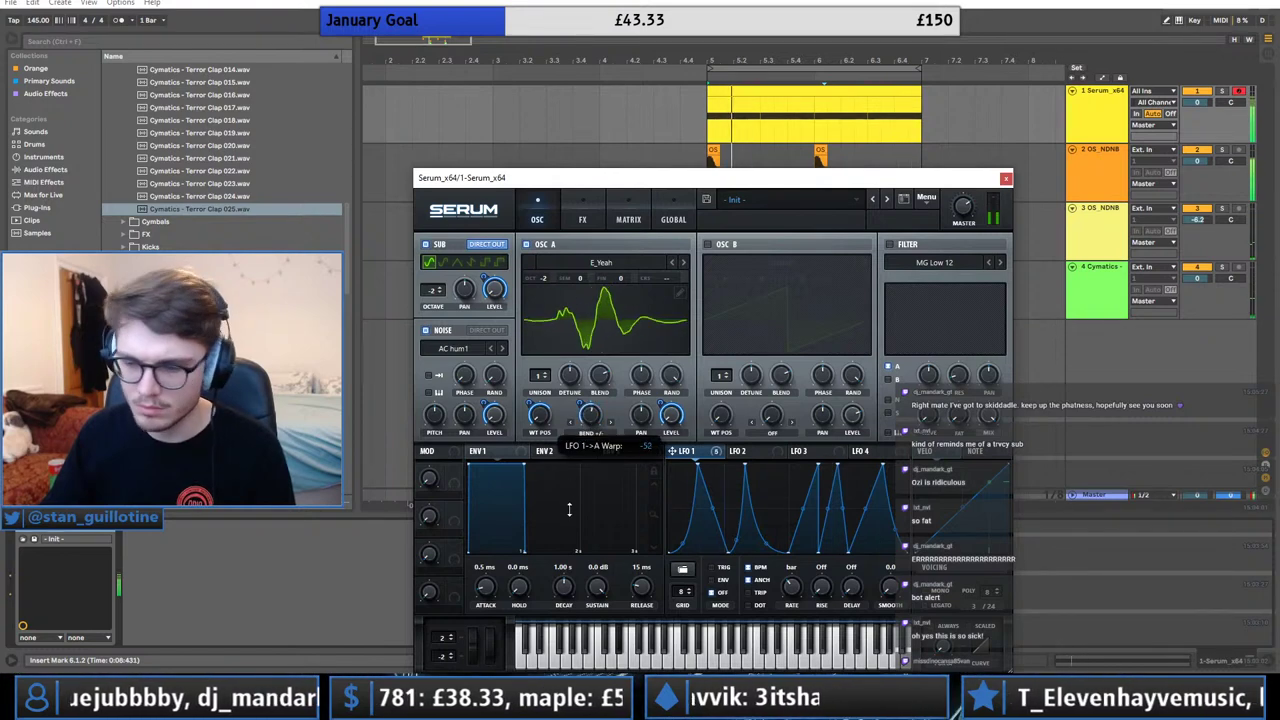
Enable oscillator B at octave -2 and modulate its level with LFO 1.
click(708, 245)
drag(724, 279, 722, 318)
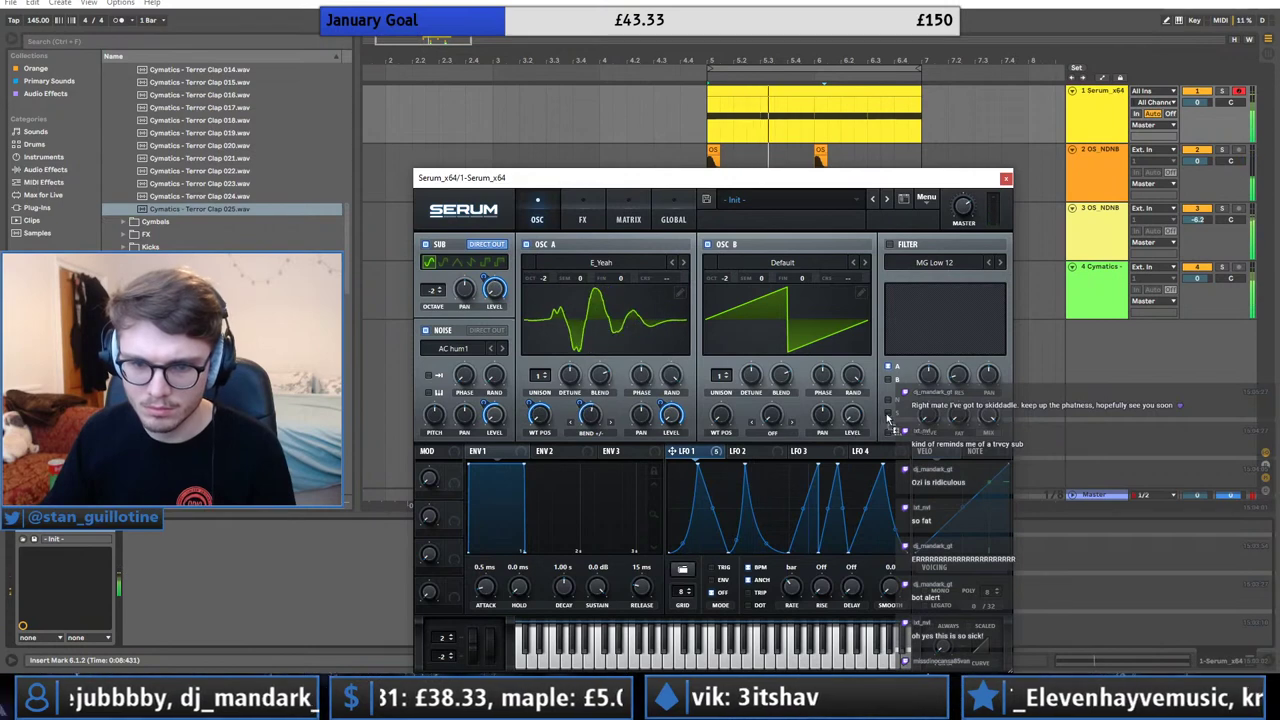
drag(686, 451, 853, 417)
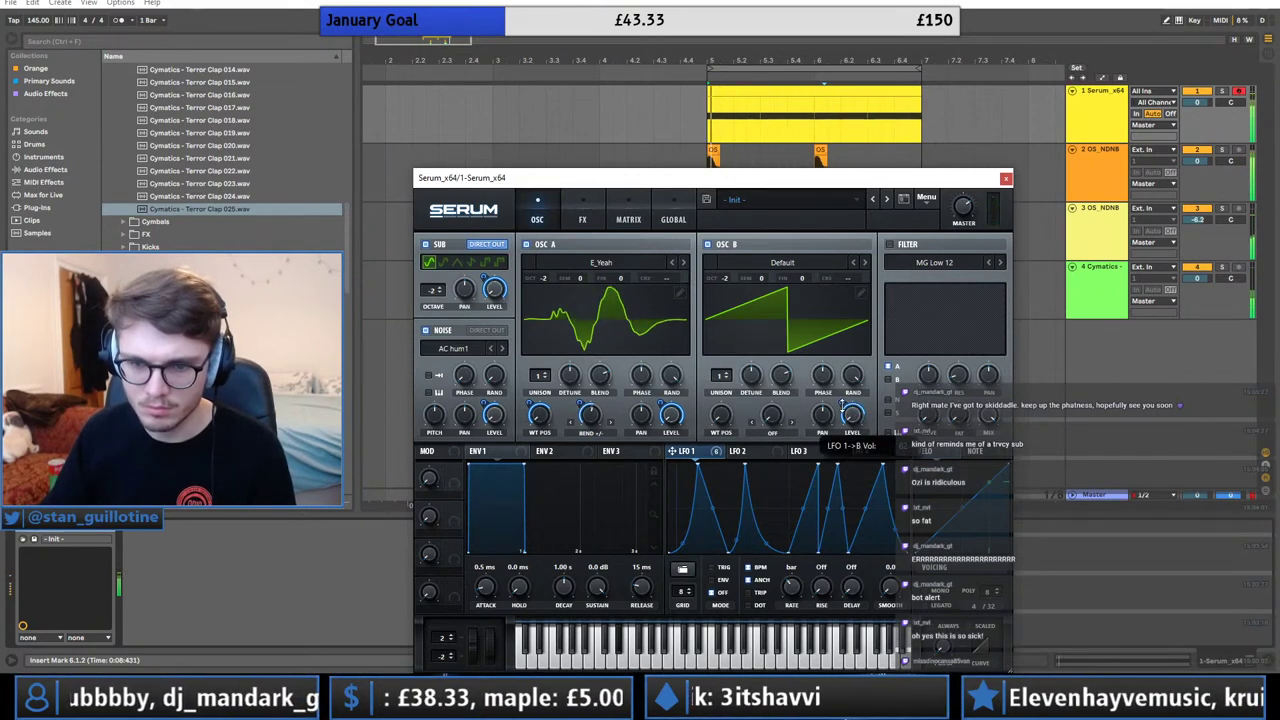
Enable the filter, set its type to Phs 36+, and modulate its cutoff with LFO 1.
click(889, 245)
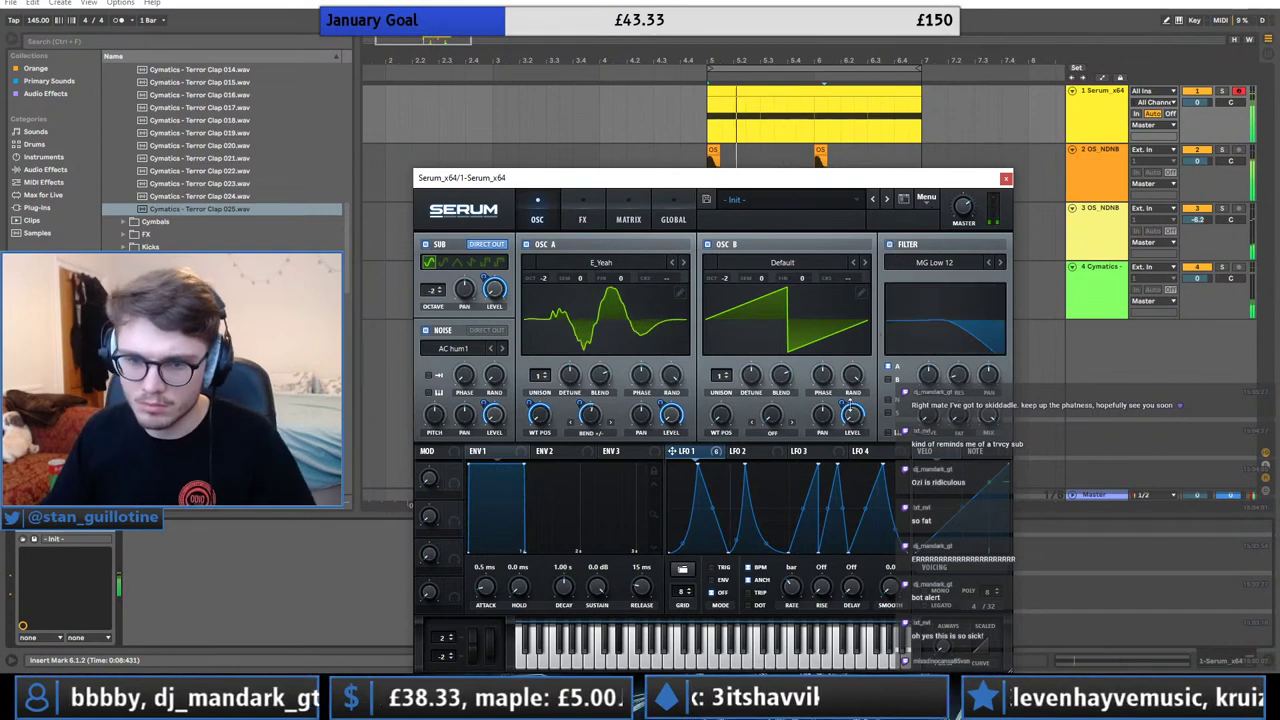
click(934, 262)
mouse_move(935, 307)
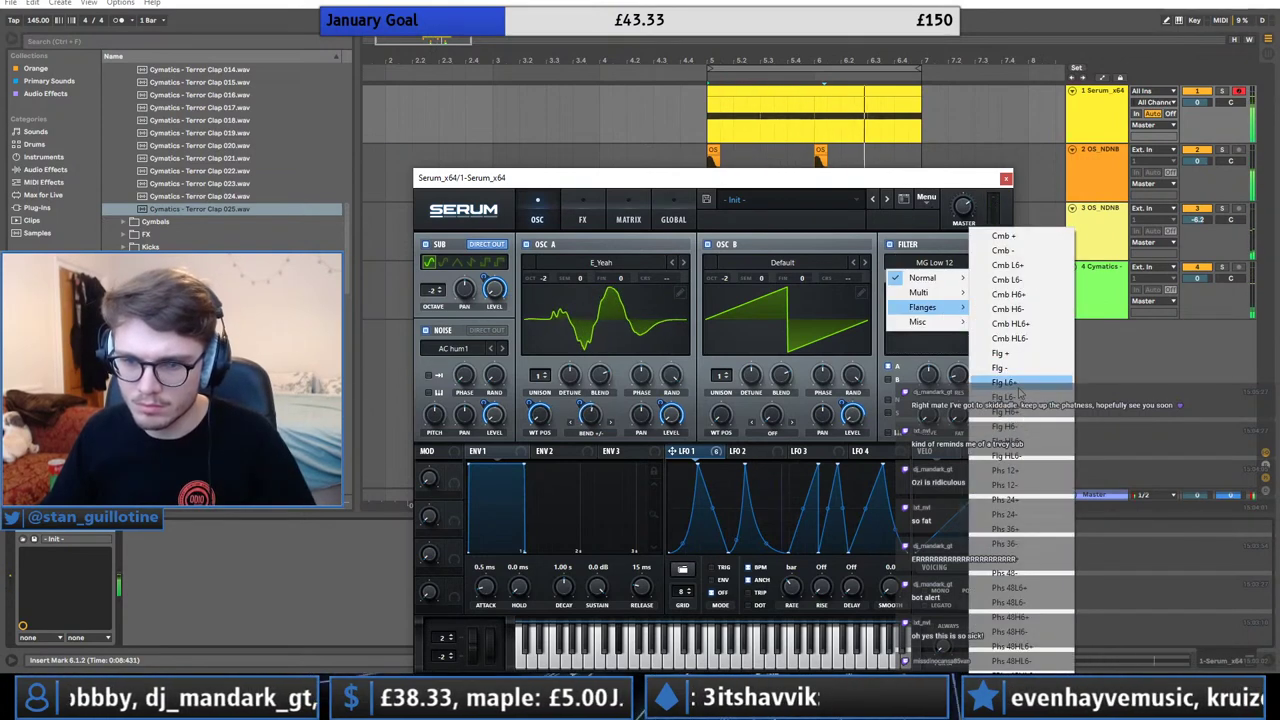
click(1010, 529)
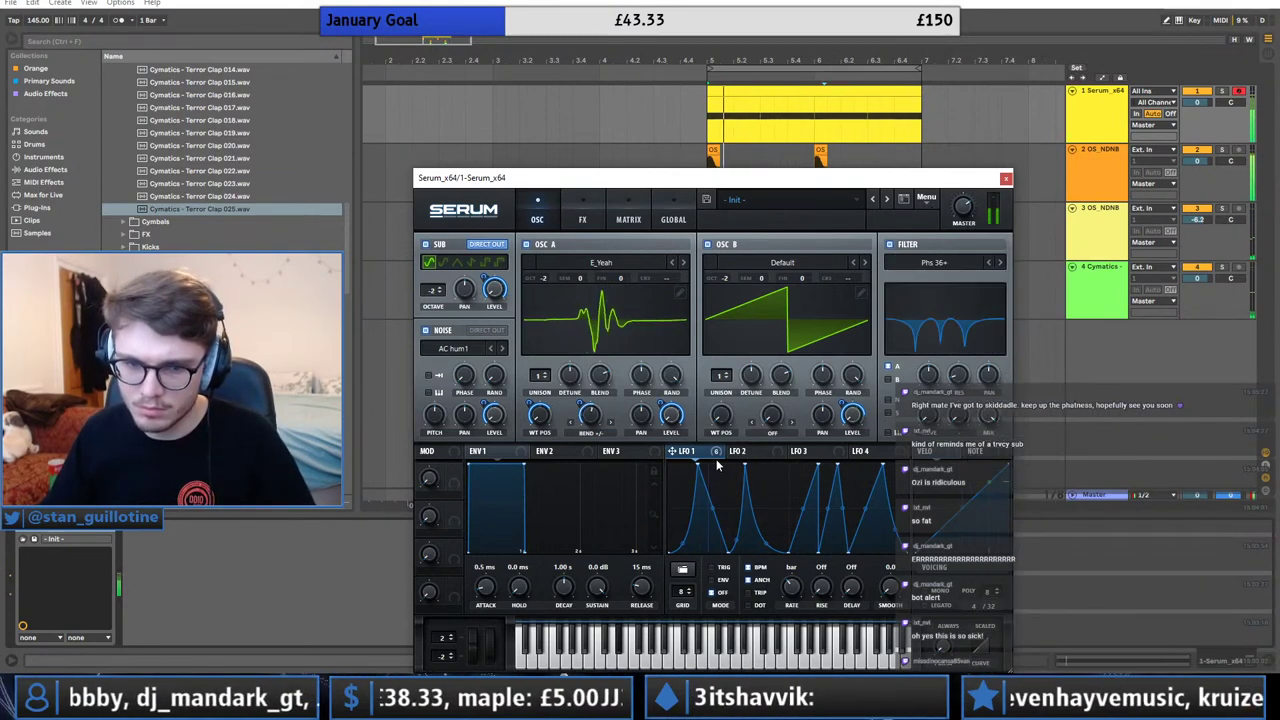
drag(933, 370, 931, 373)
drag(918, 364, 928, 402)
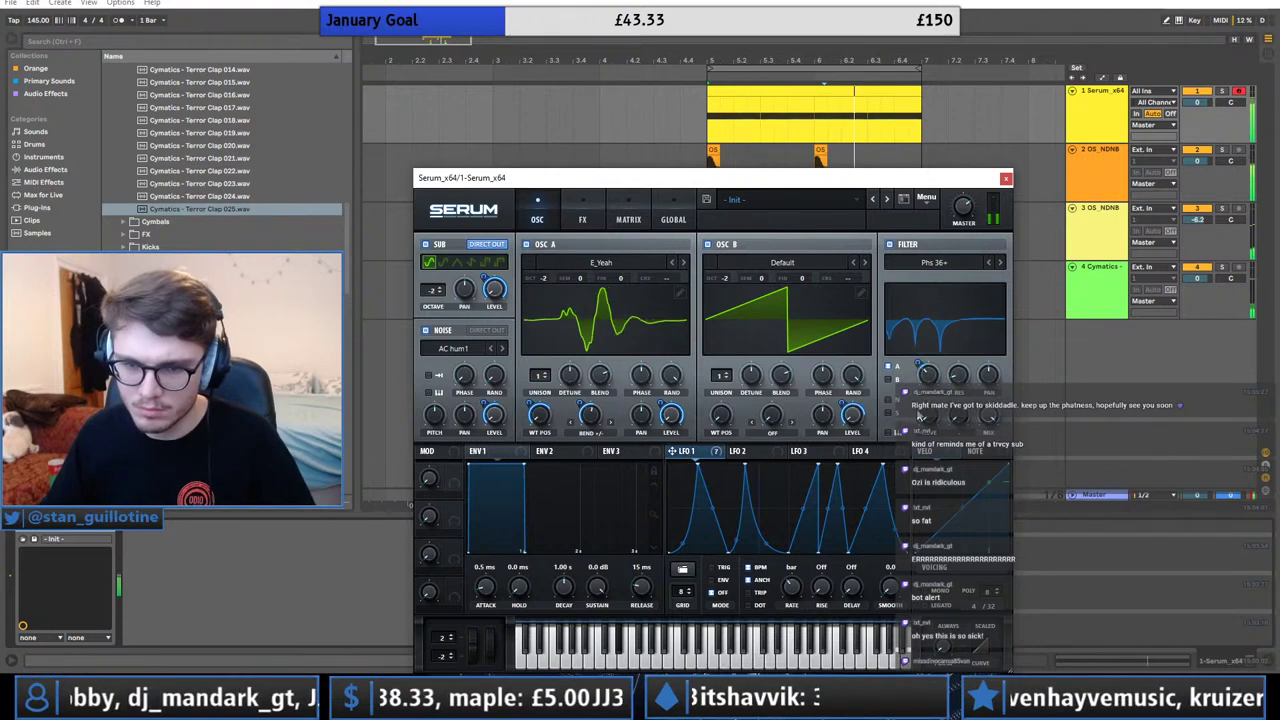
Review the modulation matrix, compare the Phs 24+ and Phs 36+ filter types, and route oscillator B through the filter.
click(628, 215)
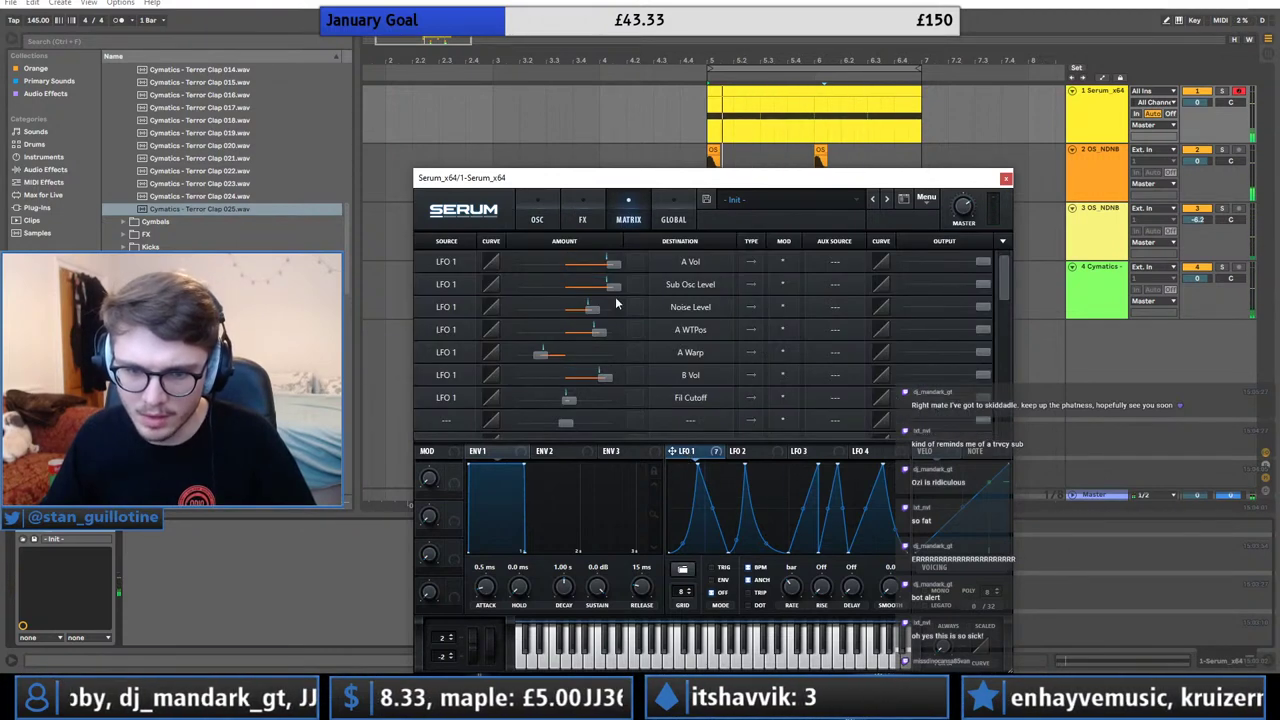
click(534, 220)
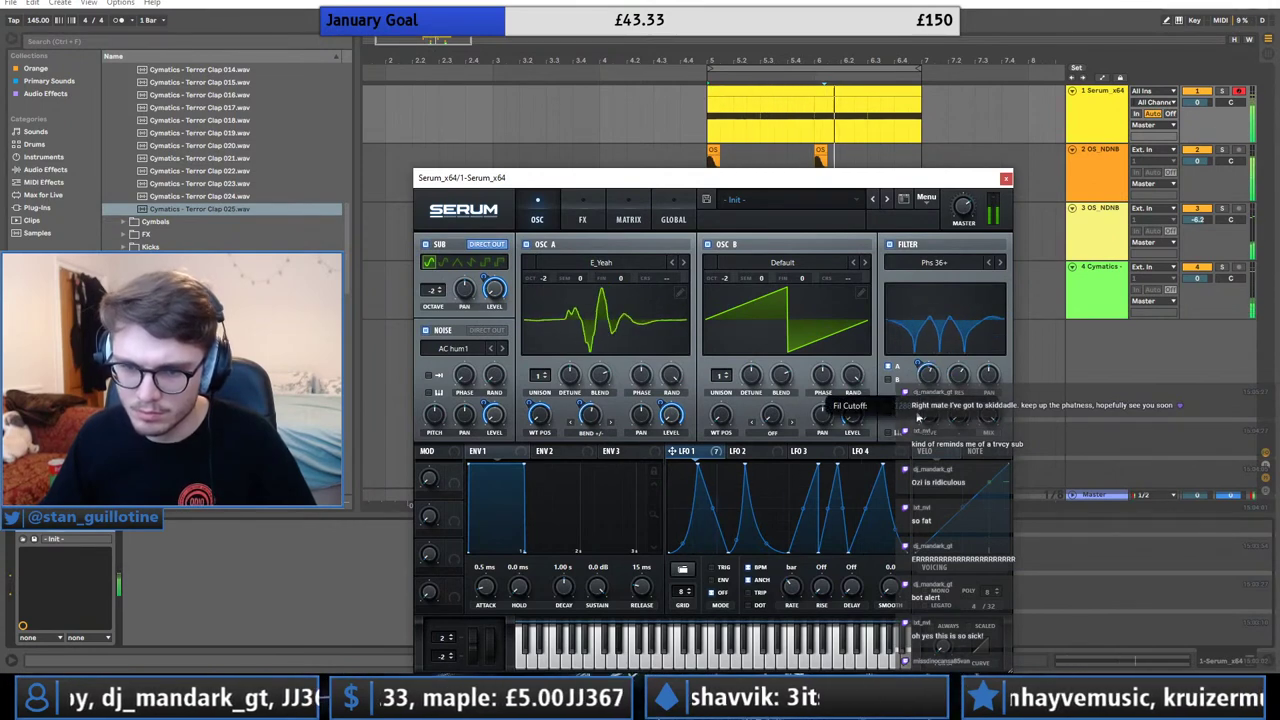
click(989, 263)
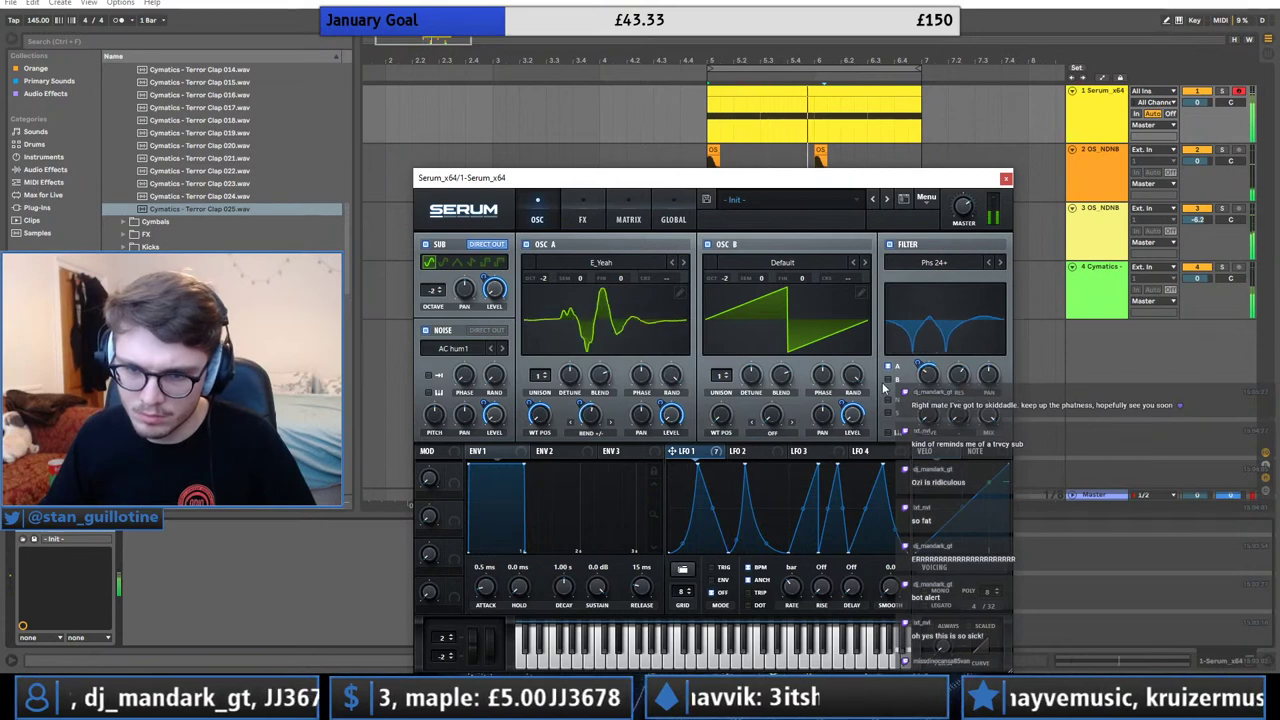
click(898, 380)
click(1001, 263)
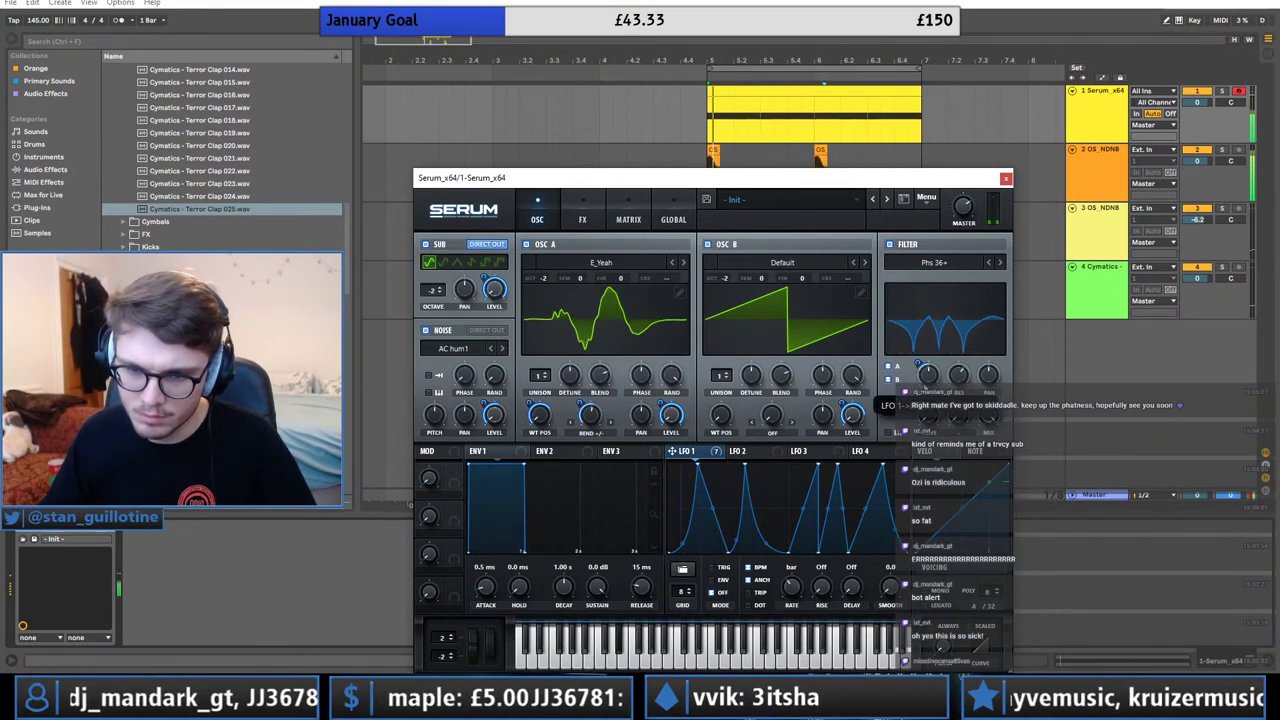
Modulate the filter cutoff with LFO 2 at a one-bar rate, shaped flat for the first half and rising steeply to a high plateau.
click(745, 451)
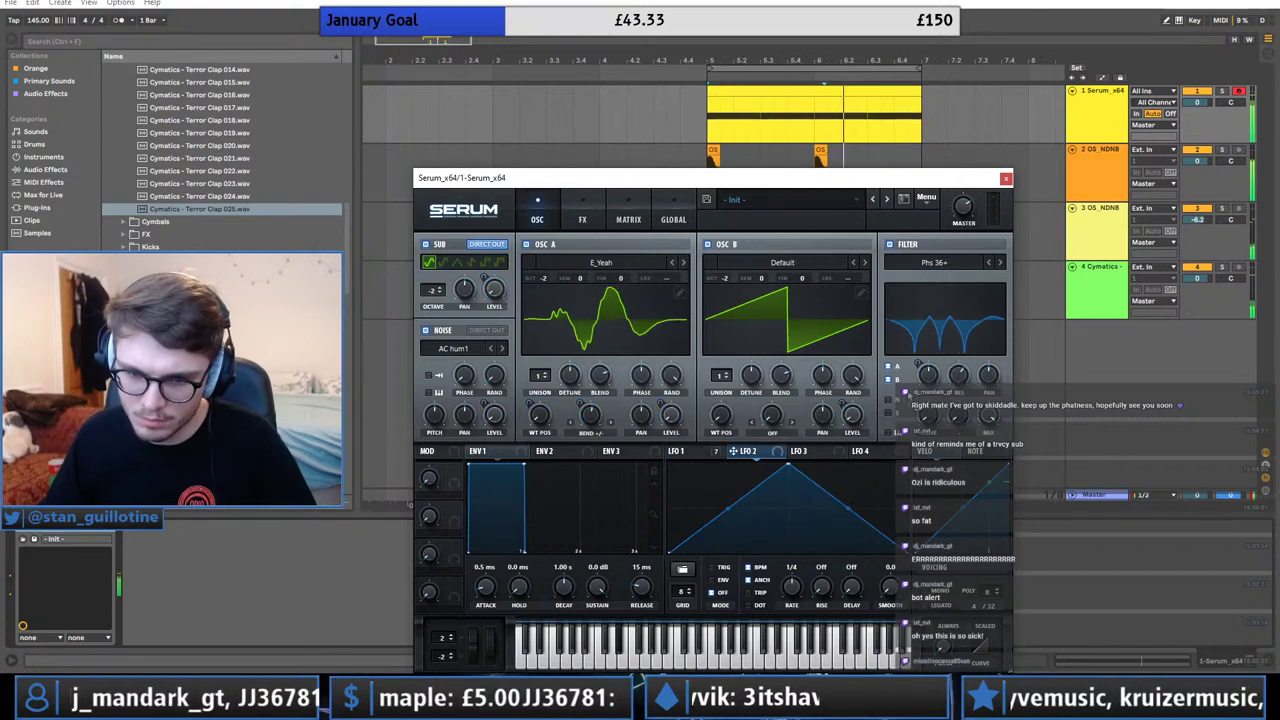
click(628, 219)
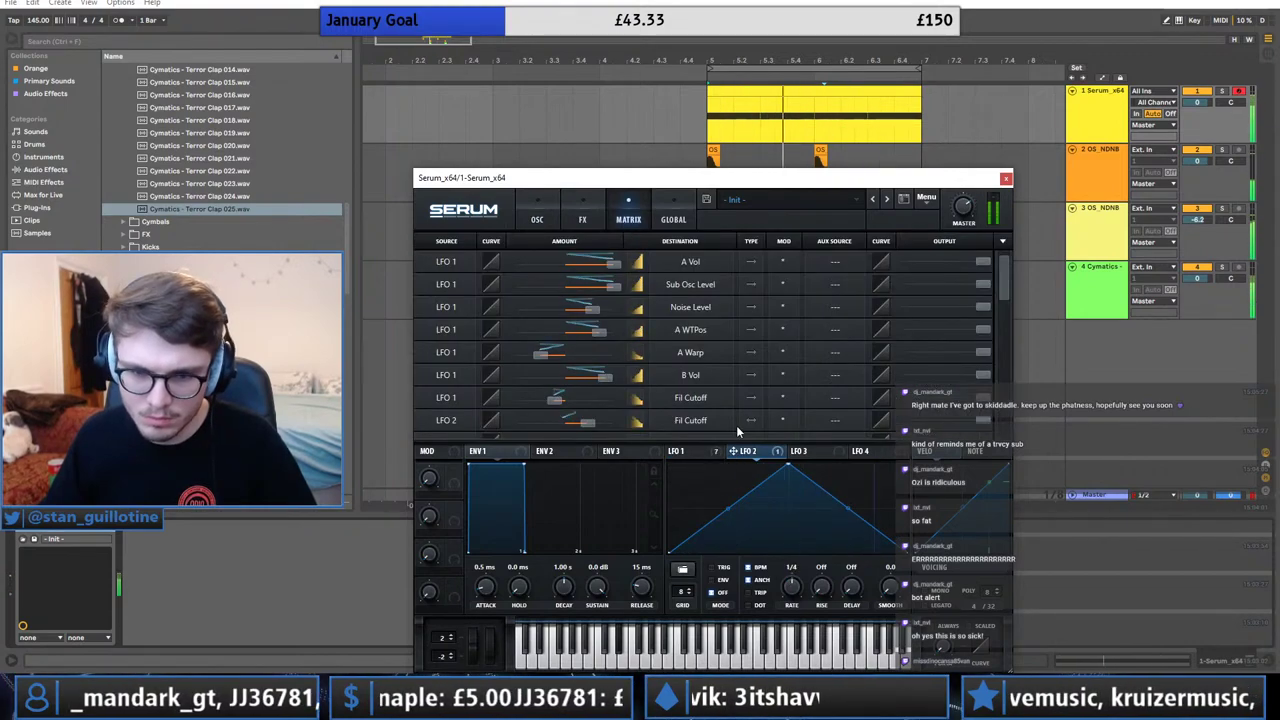
click(537, 219)
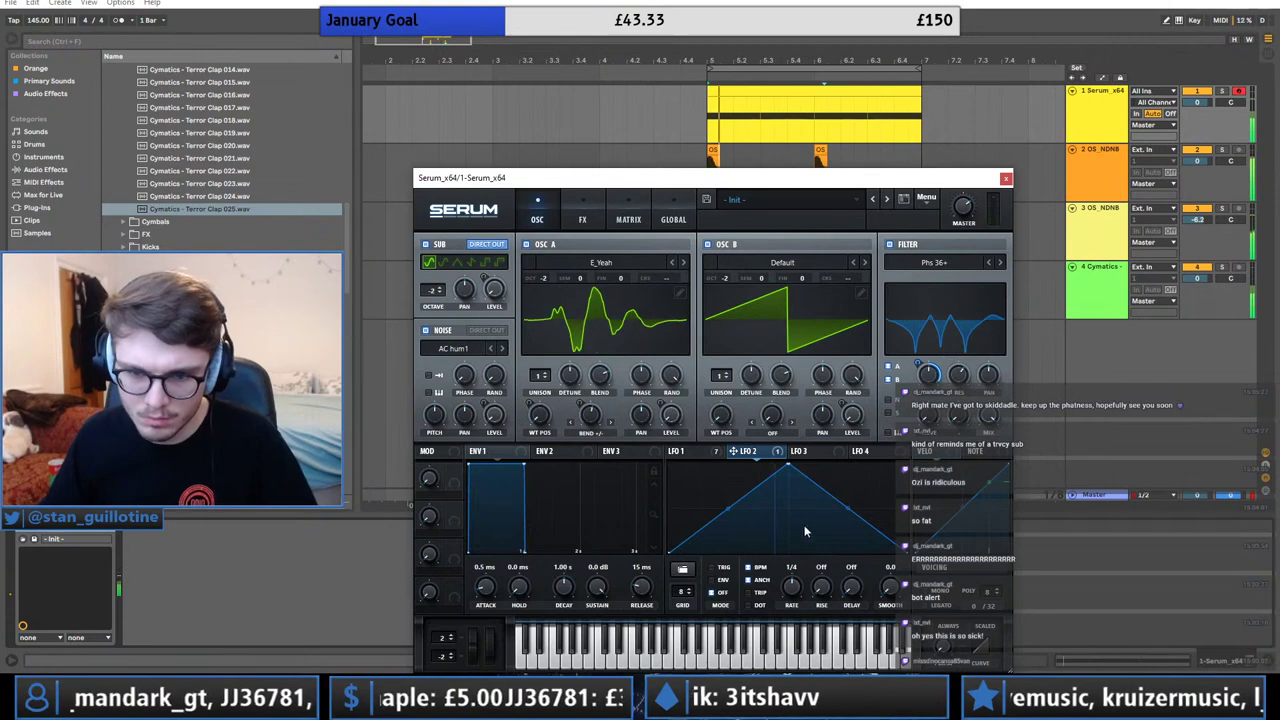
drag(792, 575, 793, 591)
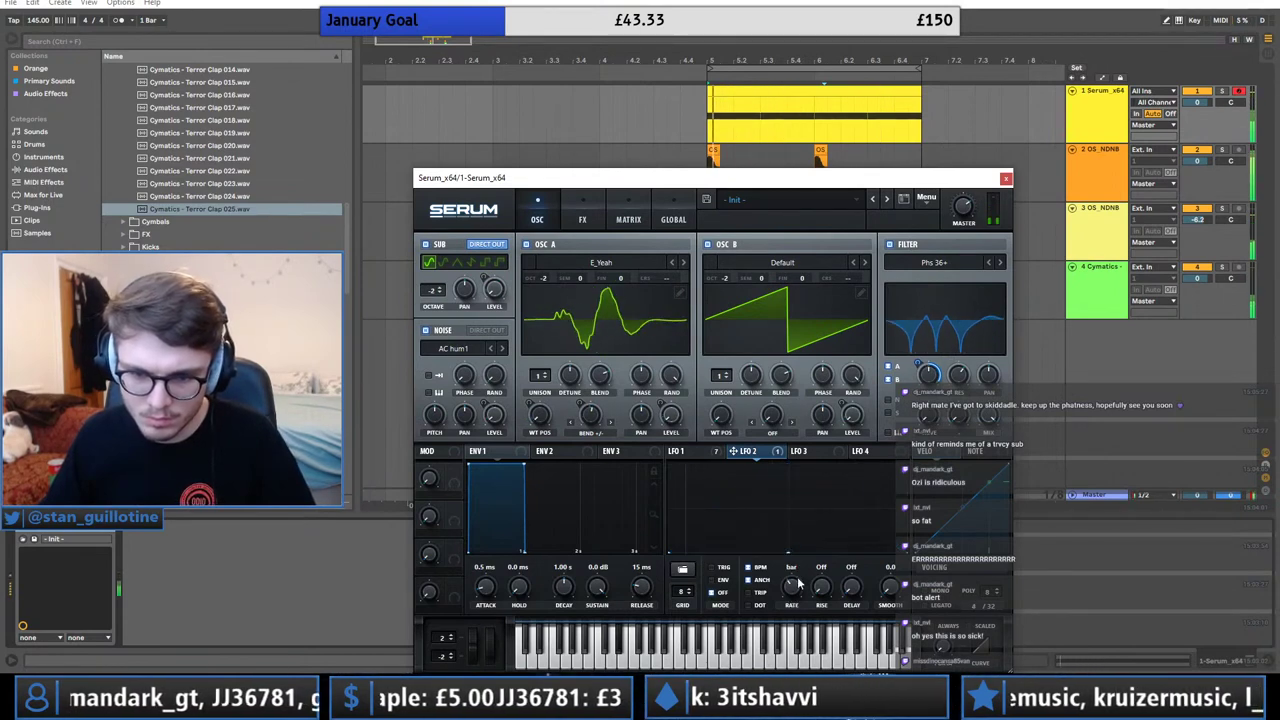
drag(873, 504, 920, 377)
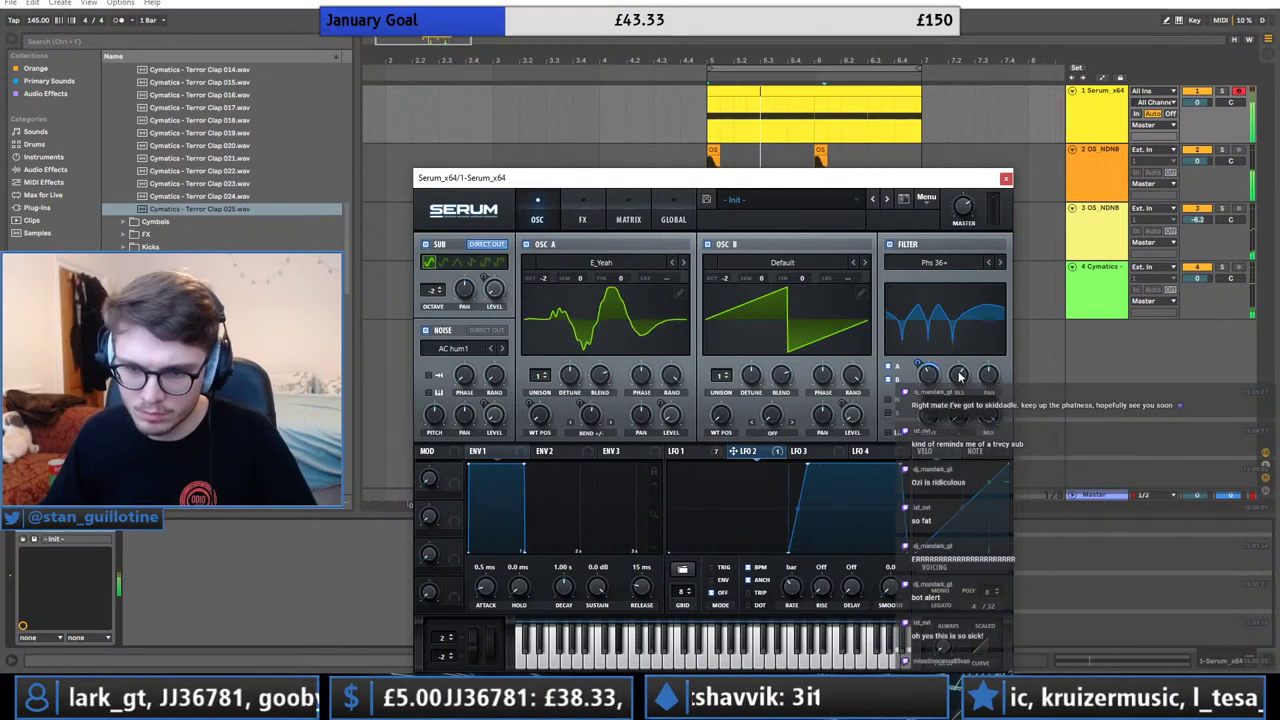
Enable the Filter effect, move it to the start of the effects chain, and open its filter type choices.
click(582, 219)
click(431, 427)
drag(480, 427, 497, 182)
click(653, 264)
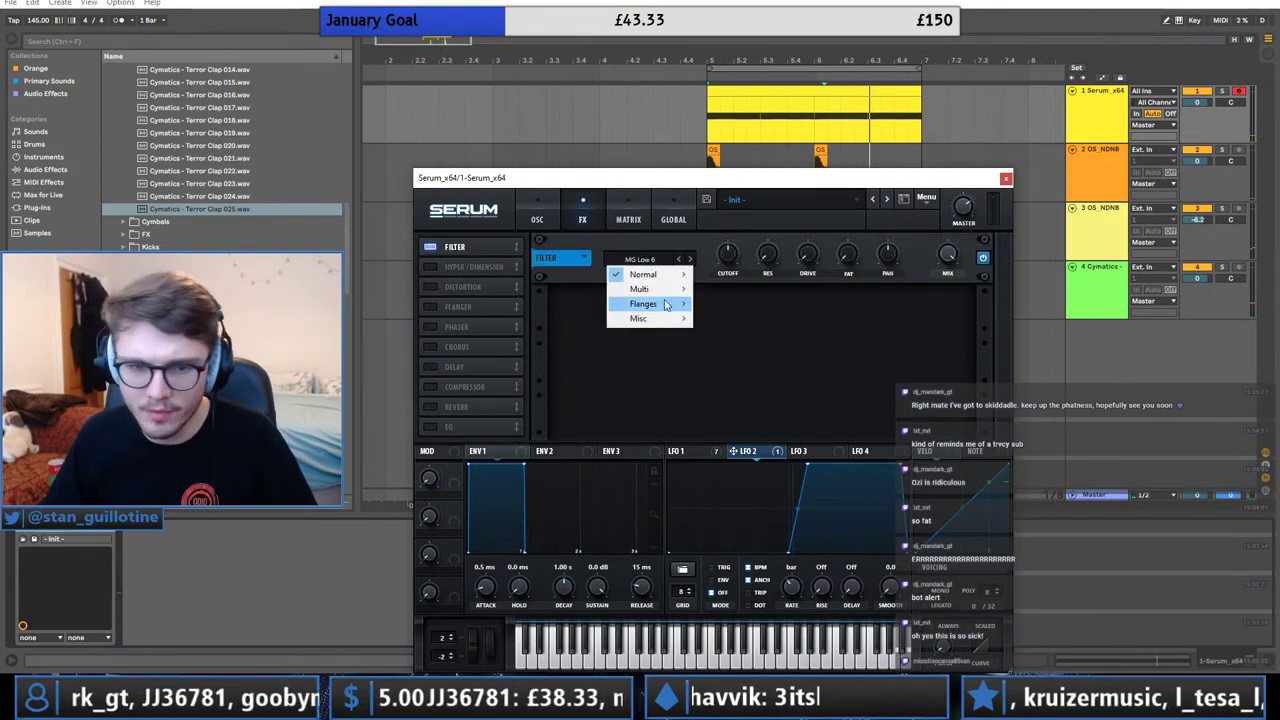
Set the FX filter type to Flg + from the Flanges category.
mouse_move(660, 303)
click(745, 367)
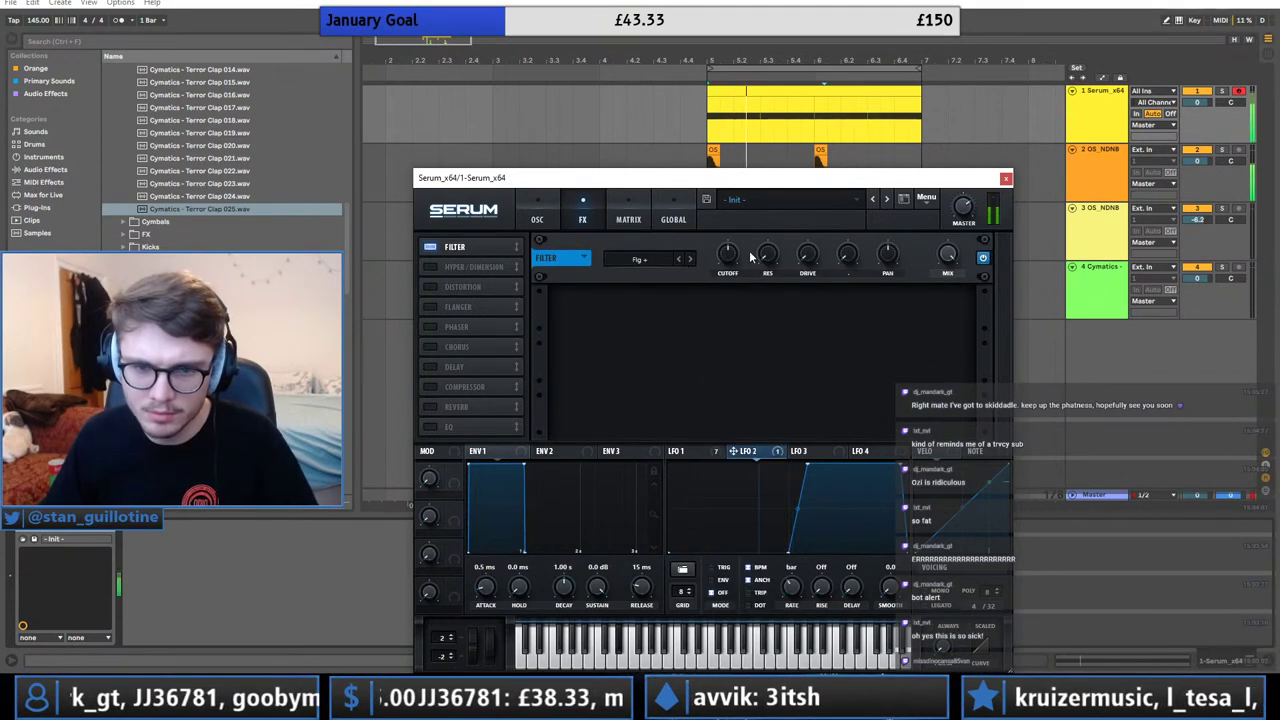
Try modulating the FX filter's cutoff with LFO 1 and with LFO 2, removing each assignment.
click(695, 453)
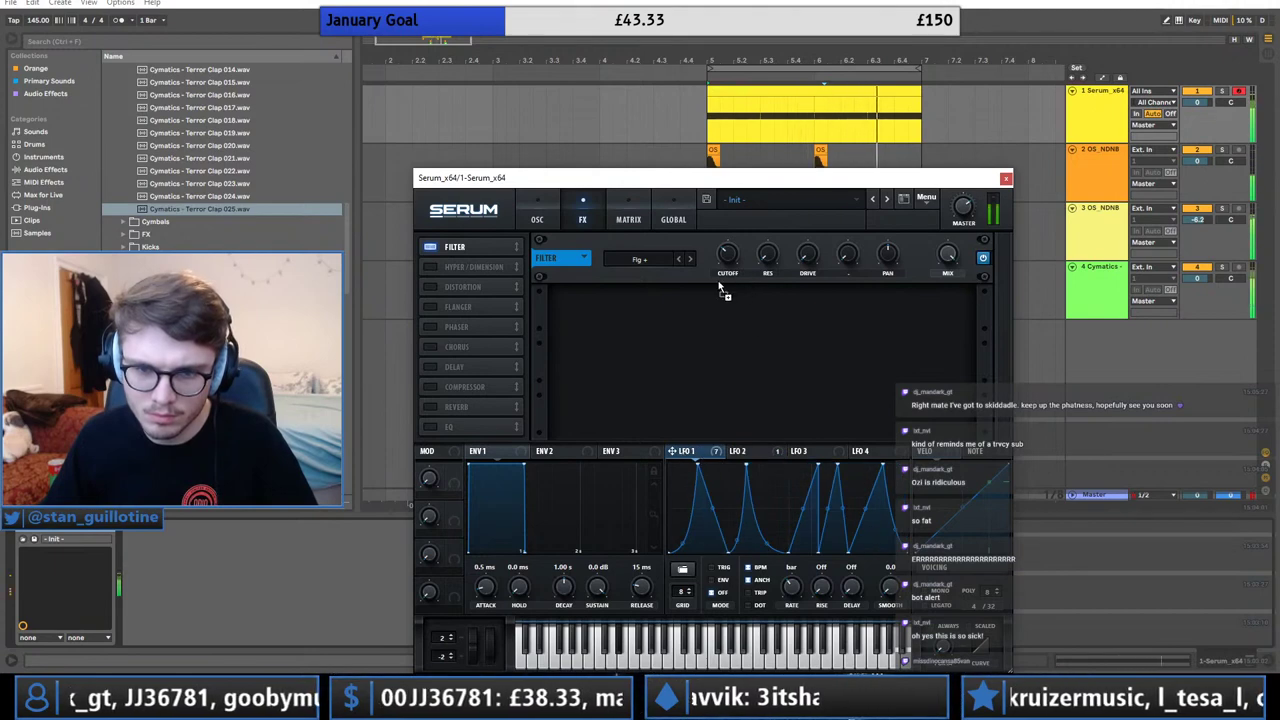
drag(728, 257, 728, 258)
right_click(728, 247)
click(748, 302)
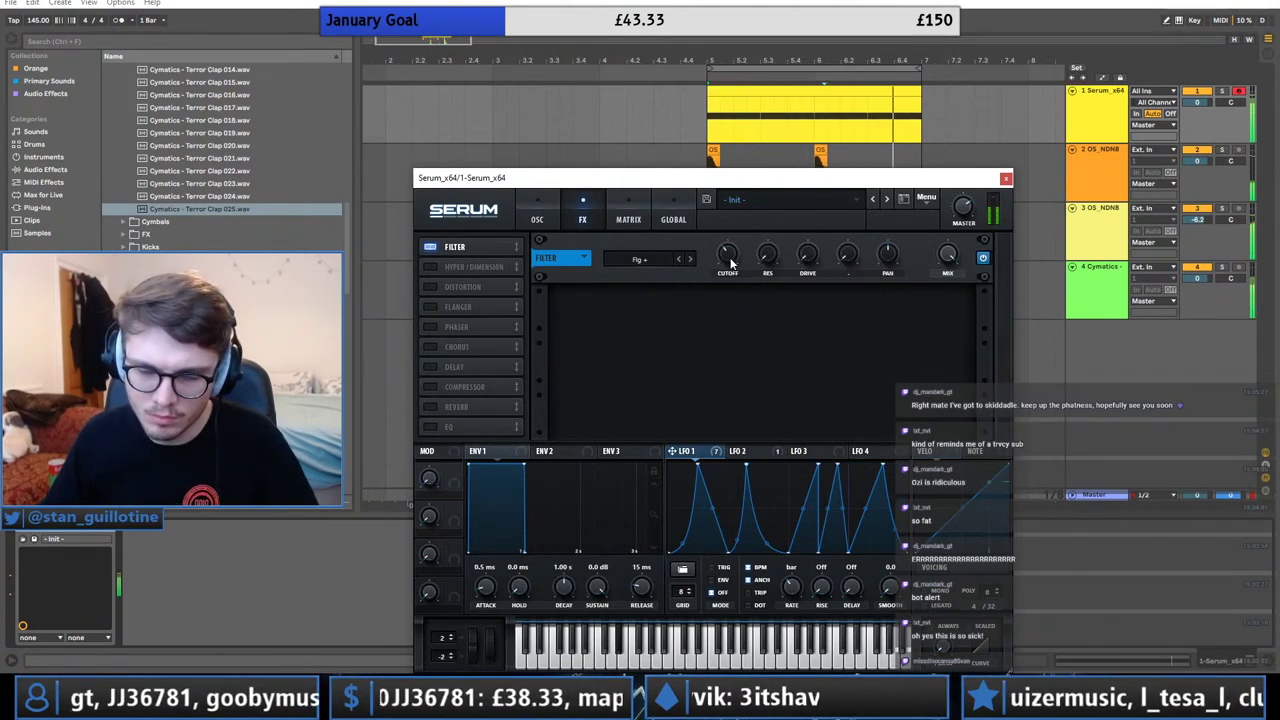
click(737, 451)
drag(733, 451, 718, 286)
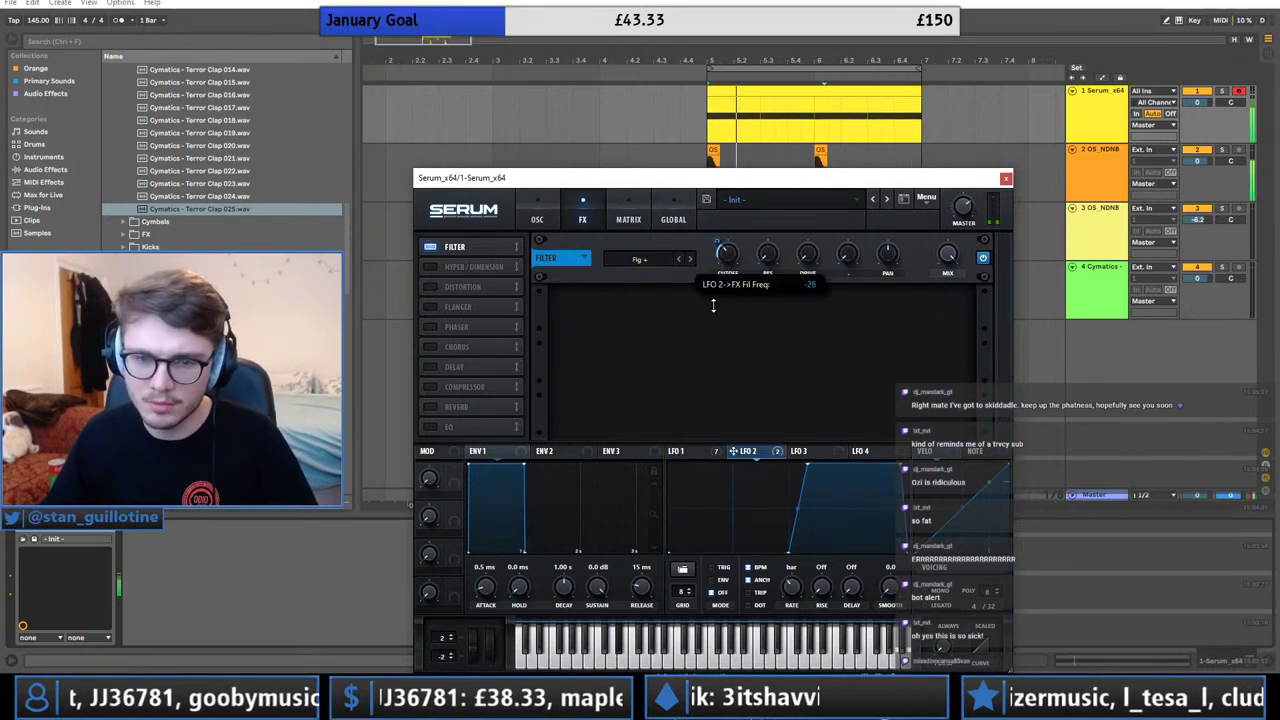
right_click(731, 258)
click(760, 275)
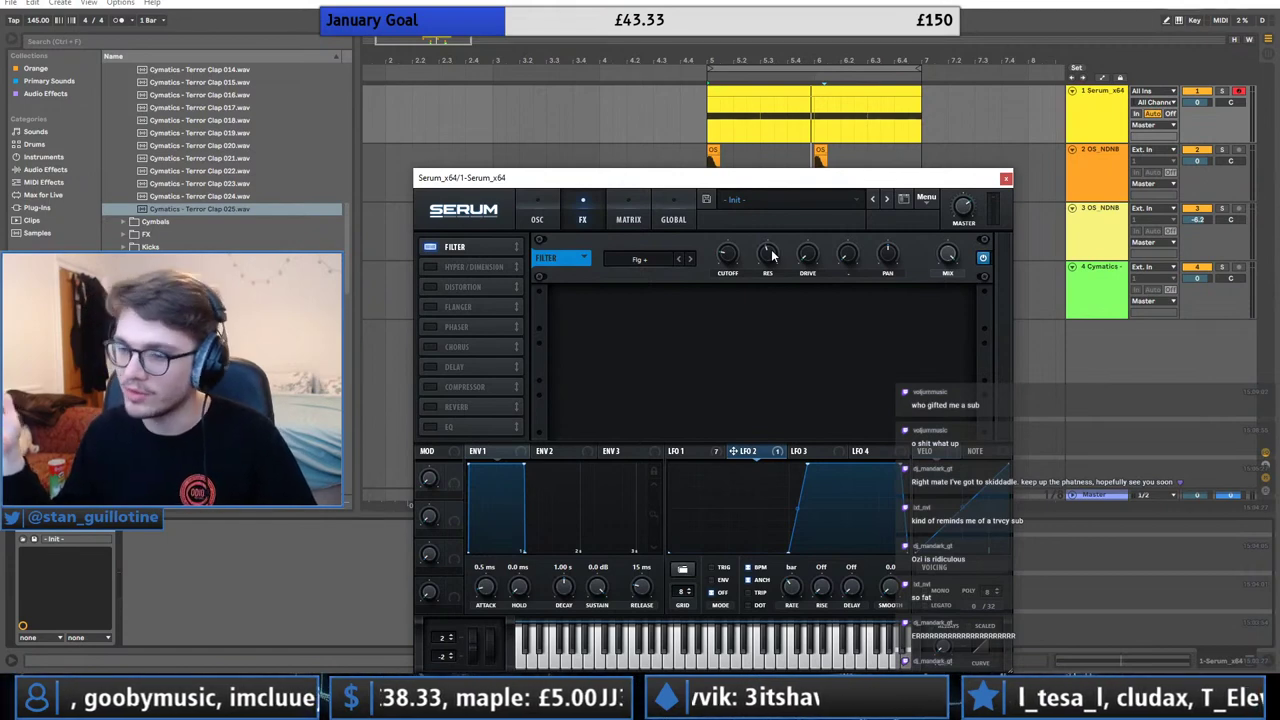
During playback, modulate the FX filter's cutoff with LFO 2 at an amount of 15, and assign LFO 2 to its resonance.
key(space)
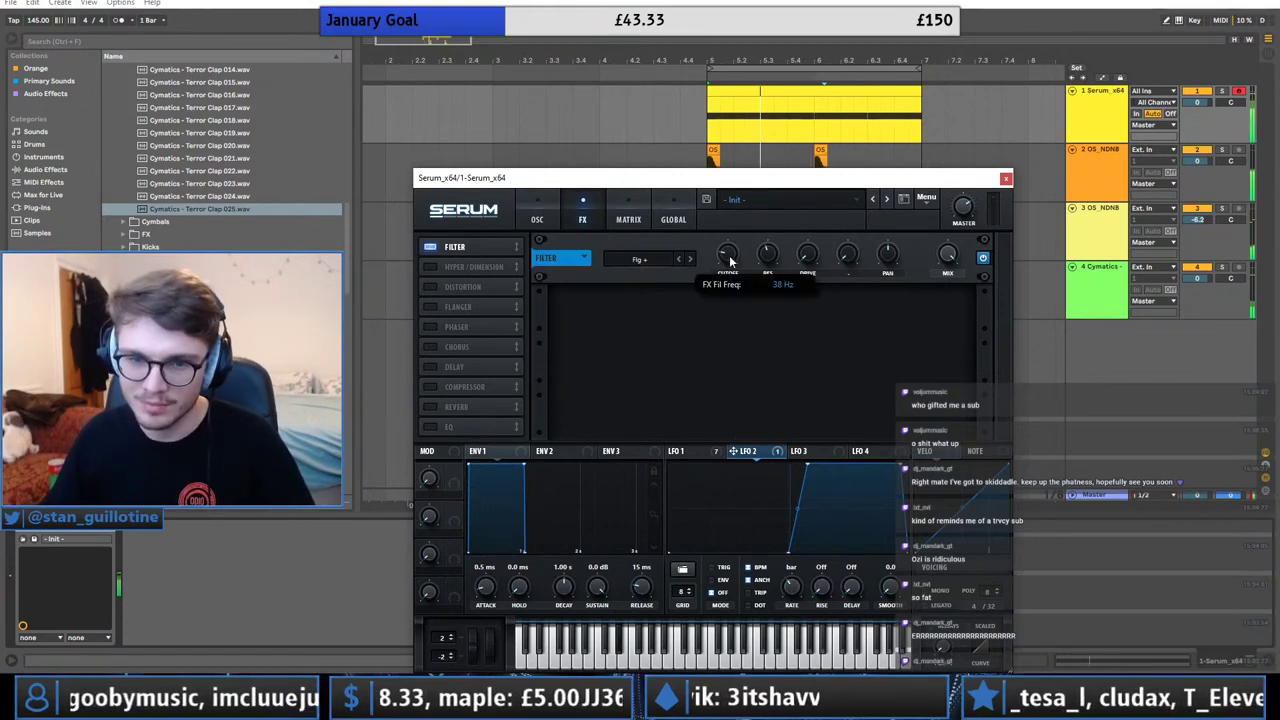
drag(733, 451, 727, 253)
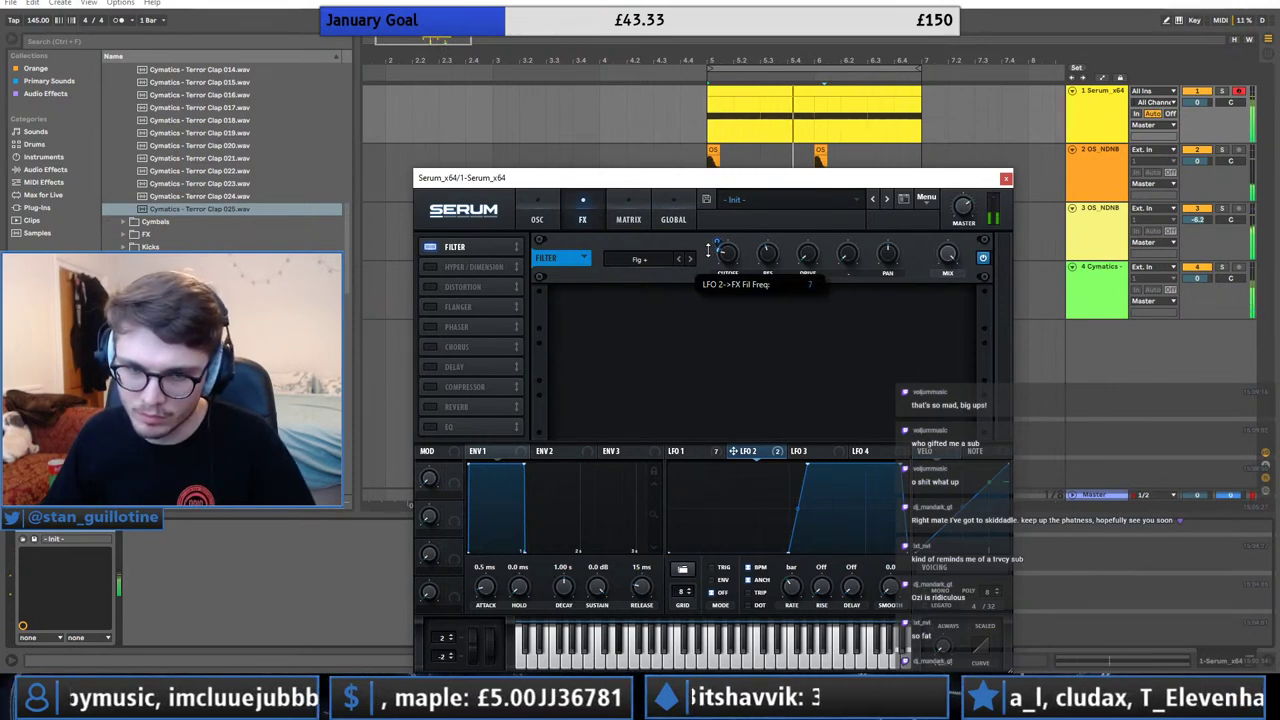
drag(717, 244, 718, 241)
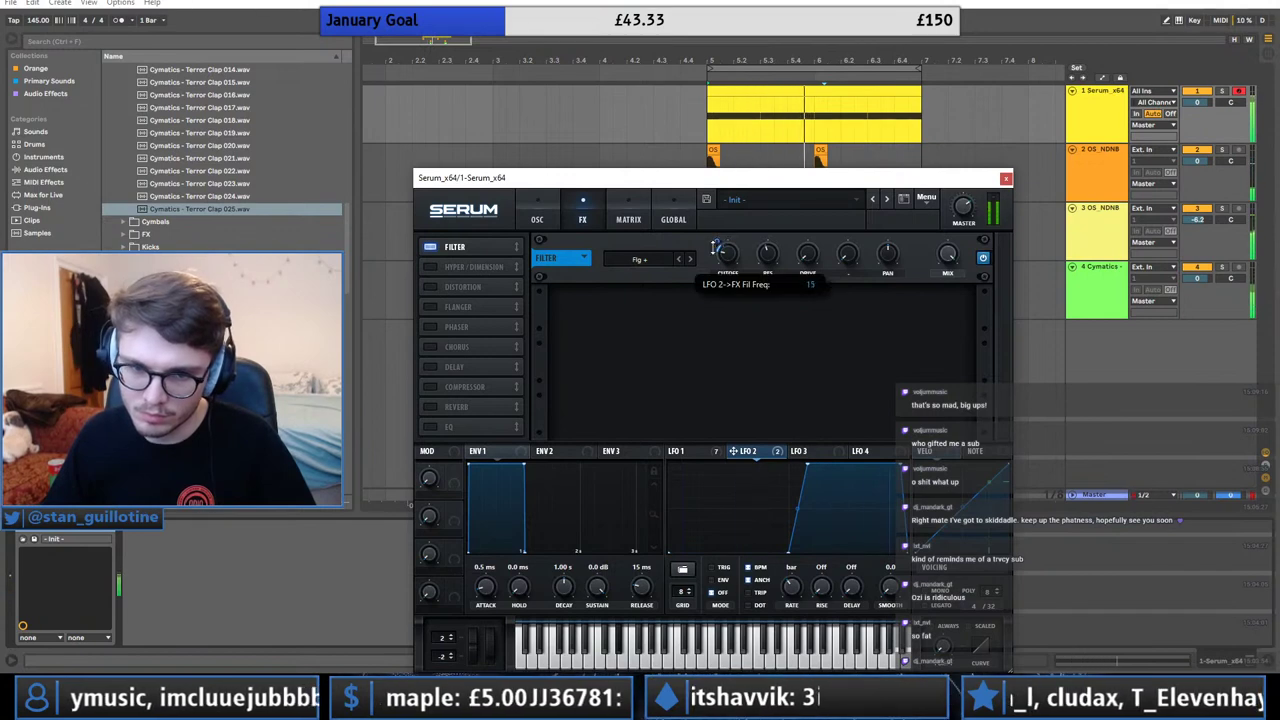
drag(758, 268, 744, 312)
drag(767, 256, 769, 257)
Enable the Hyper/Dimension effect and modulate the Hyper mix with LFO 1.
click(446, 269)
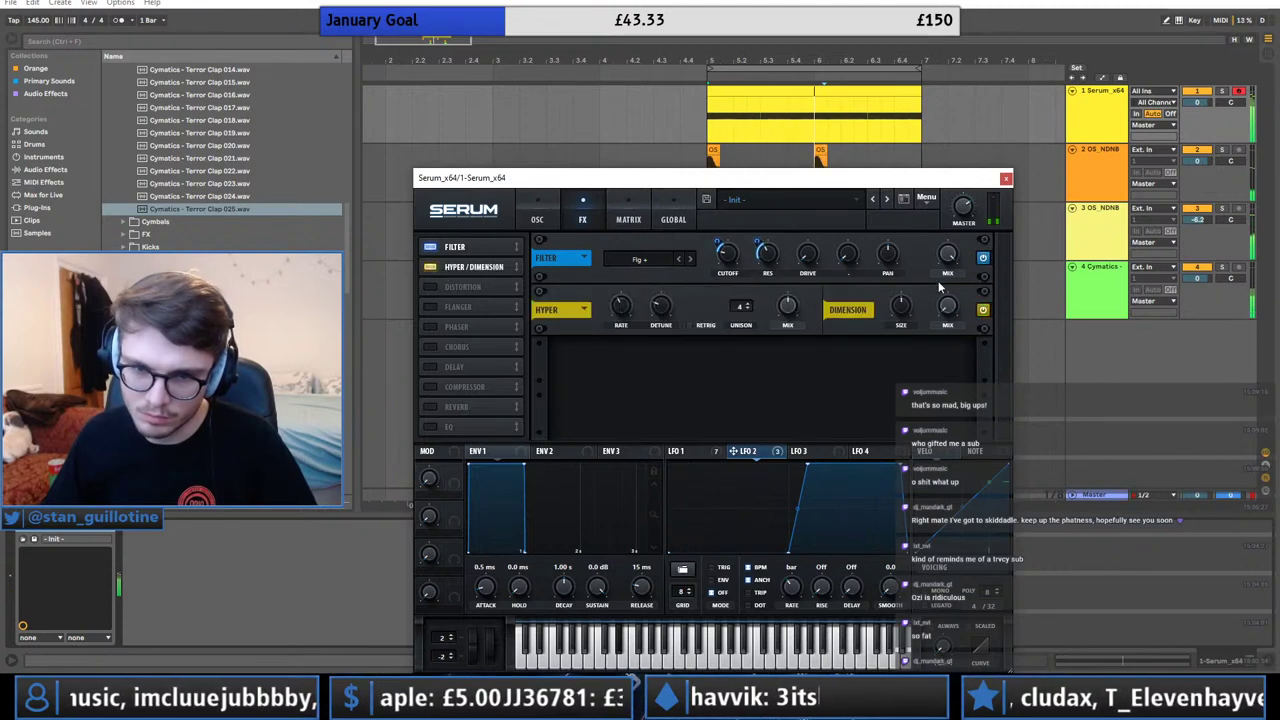
mouse_move(942, 308)
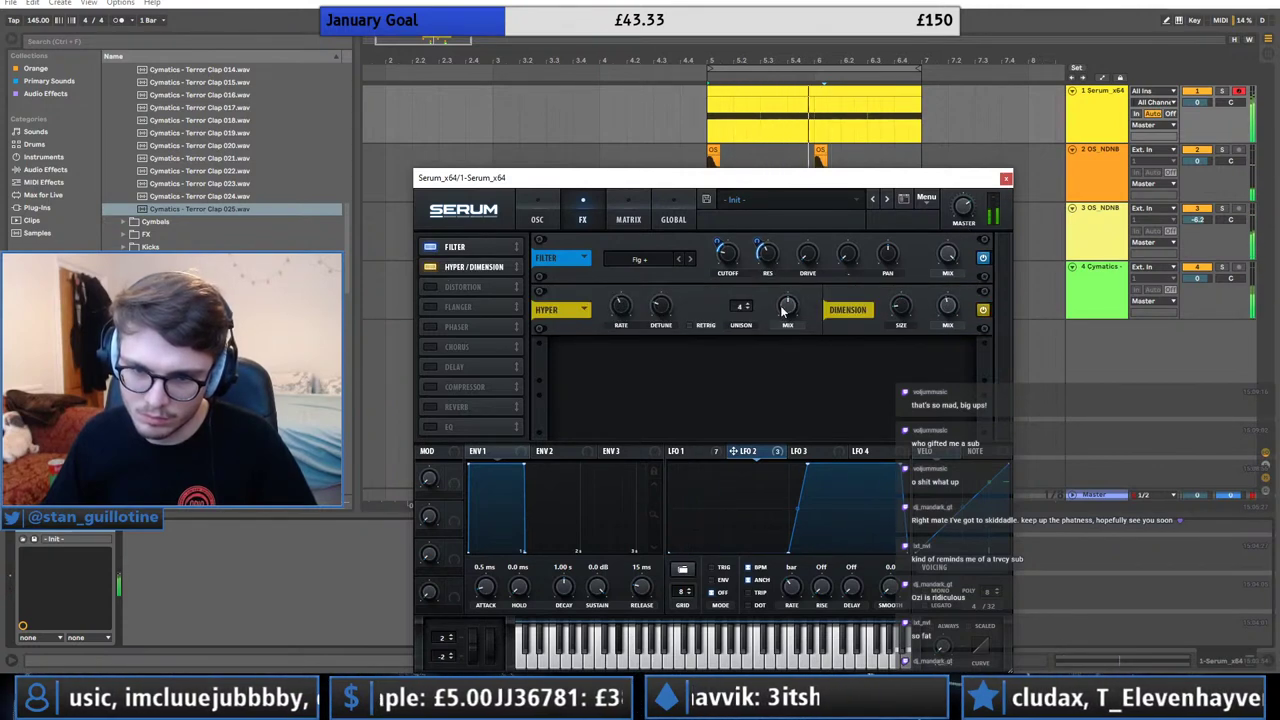
click(684, 451)
drag(795, 305, 795, 282)
Enable Distortion at the start of the effects chain and modulate its drive with LFO 1.
mouse_move(640, 305)
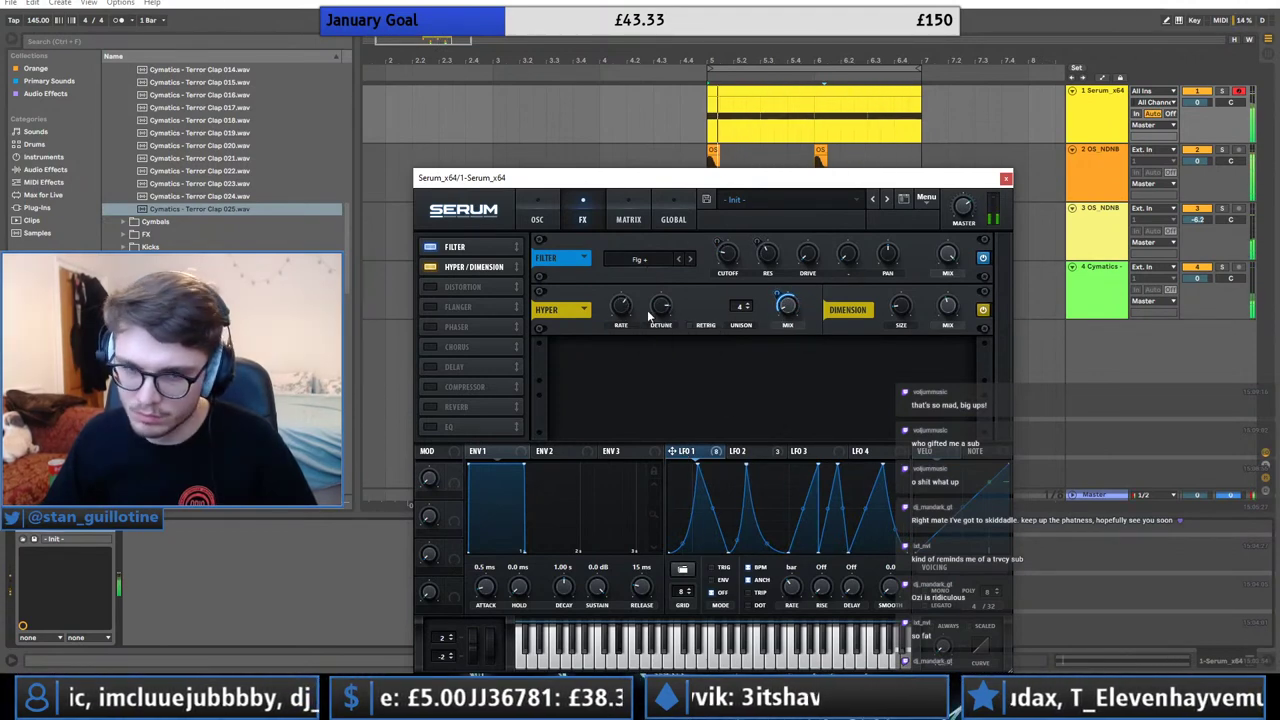
click(430, 287)
drag(540, 362, 538, 262)
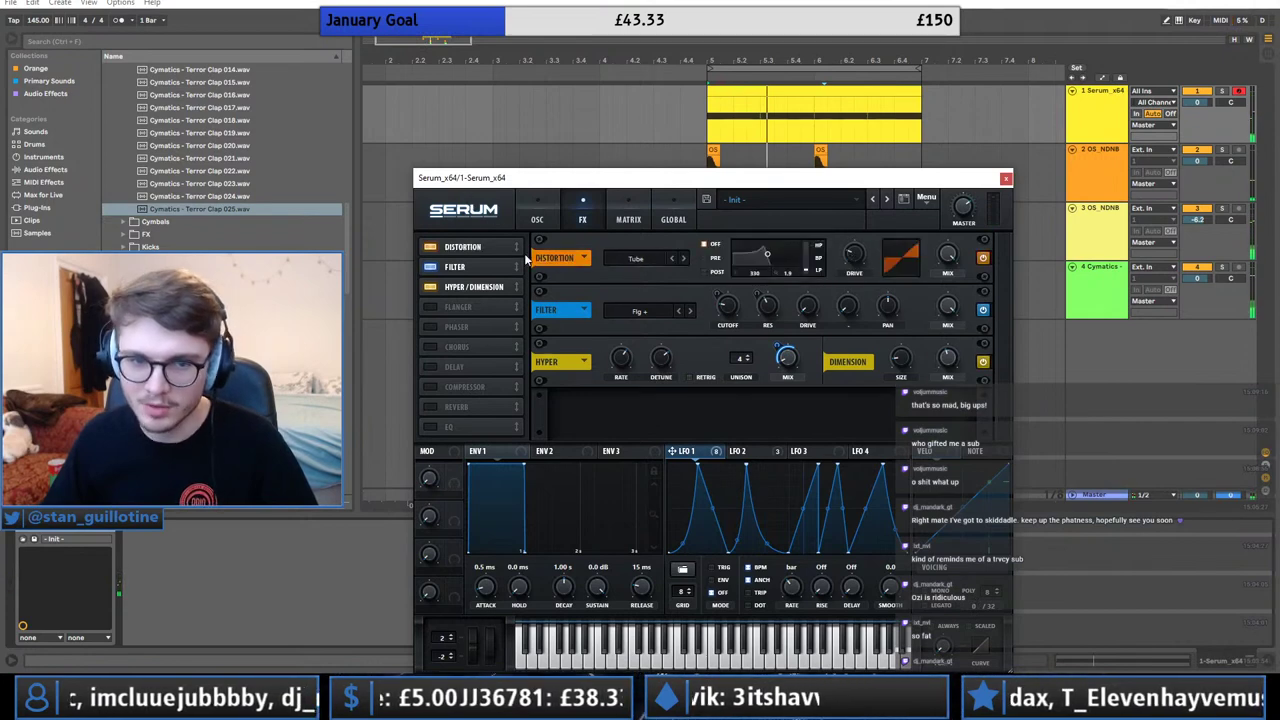
key(space)
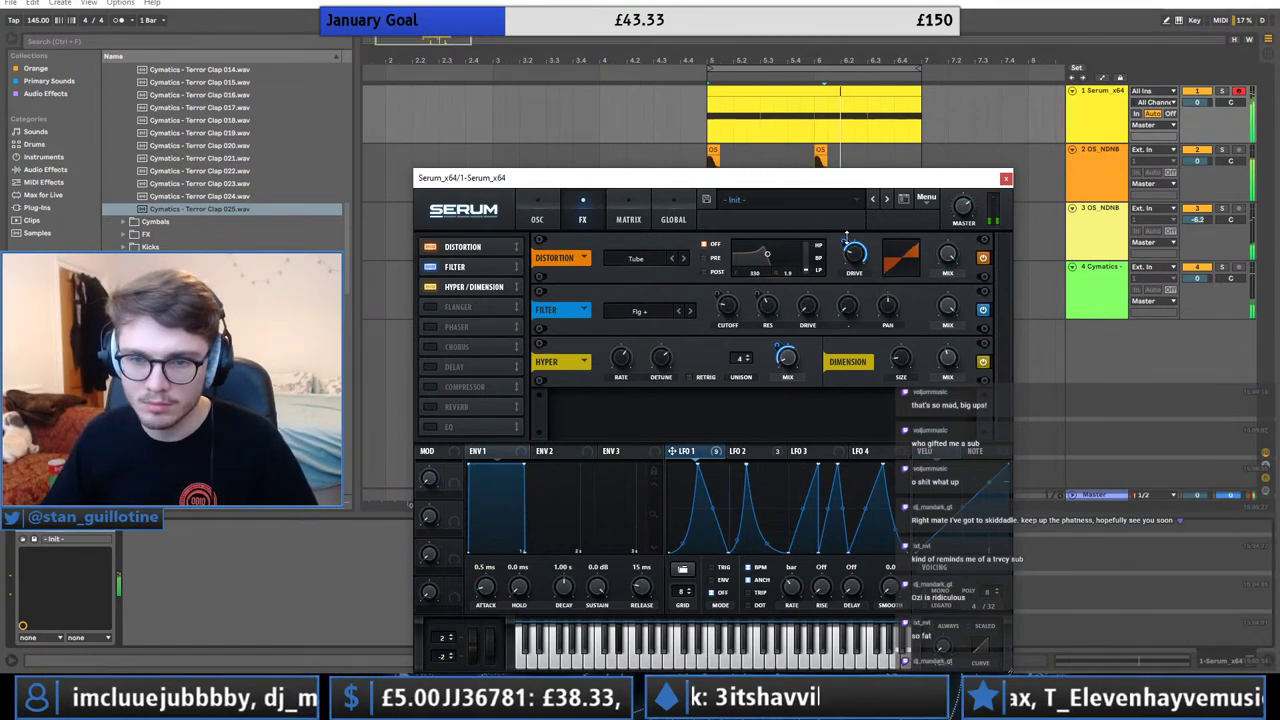
Try the Diode 2 distortion type, and return to Tube.
click(605, 258)
click(650, 332)
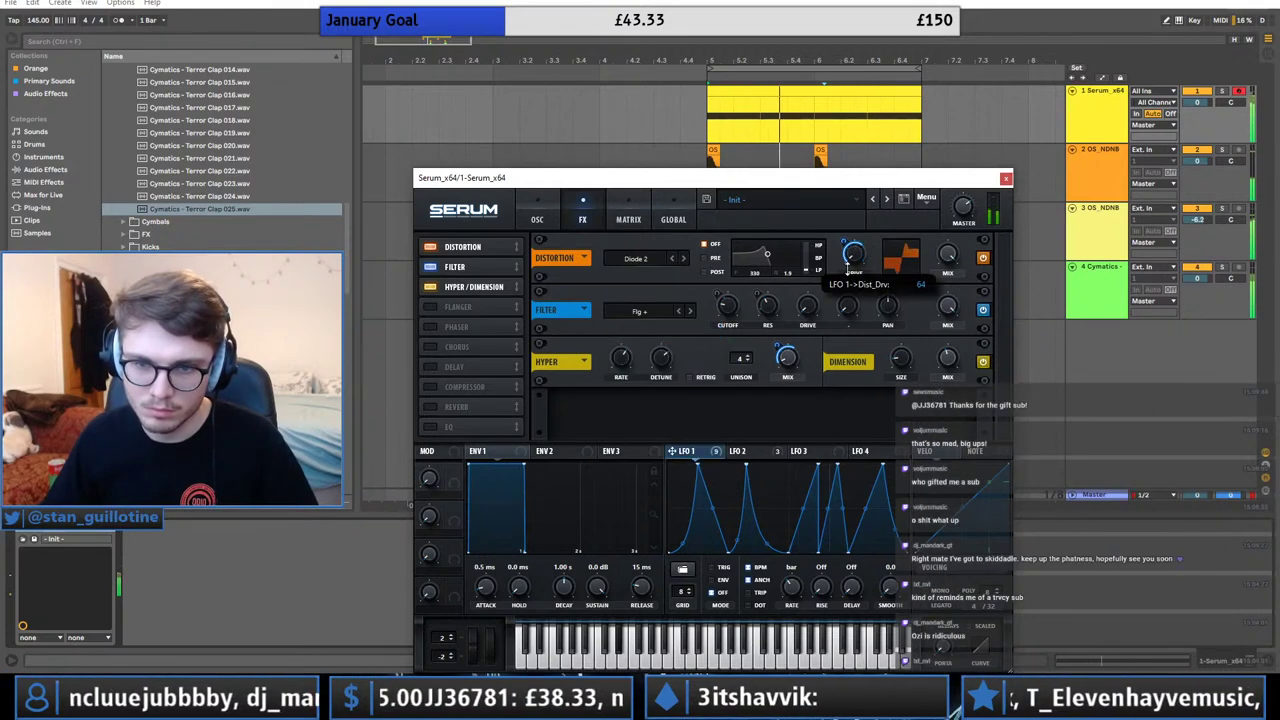
click(641, 259)
click(642, 272)
Load the E_Yeah wavetable in oscillator A and reshape LFO 1, shifting its second peak earlier and adding a peak after it.
click(537, 218)
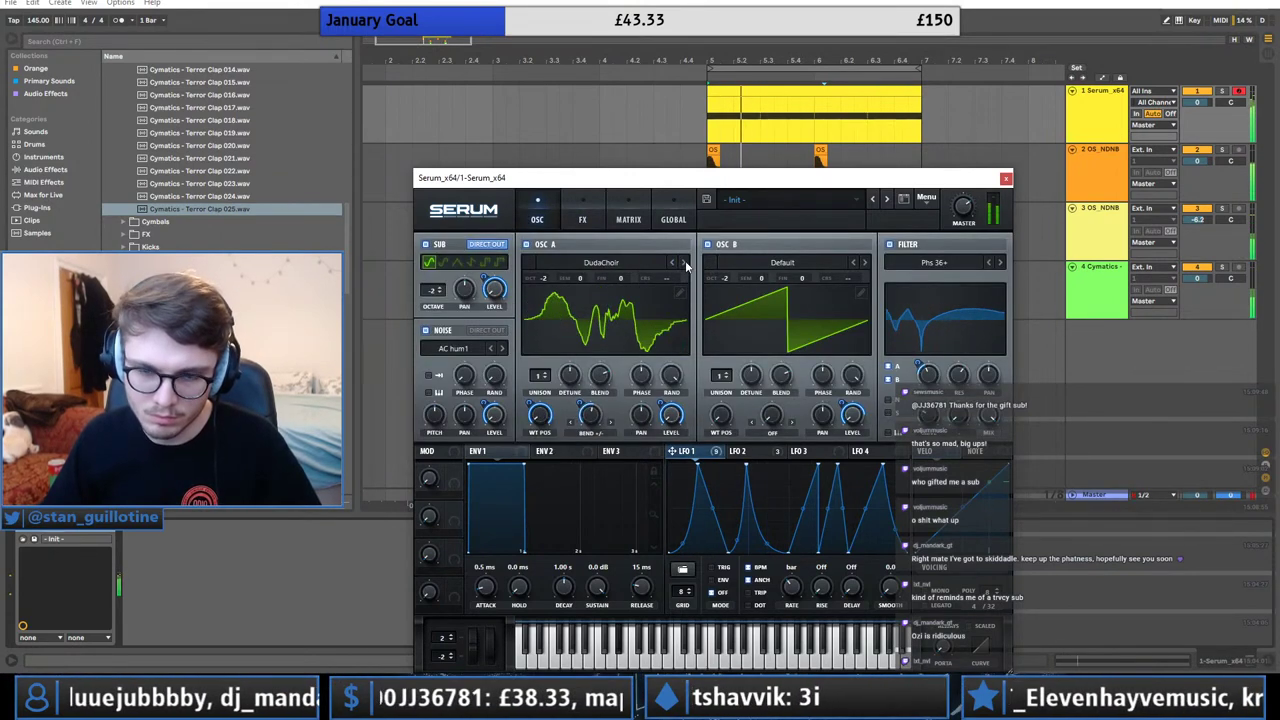
drag(747, 465, 762, 561)
double_click(762, 488)
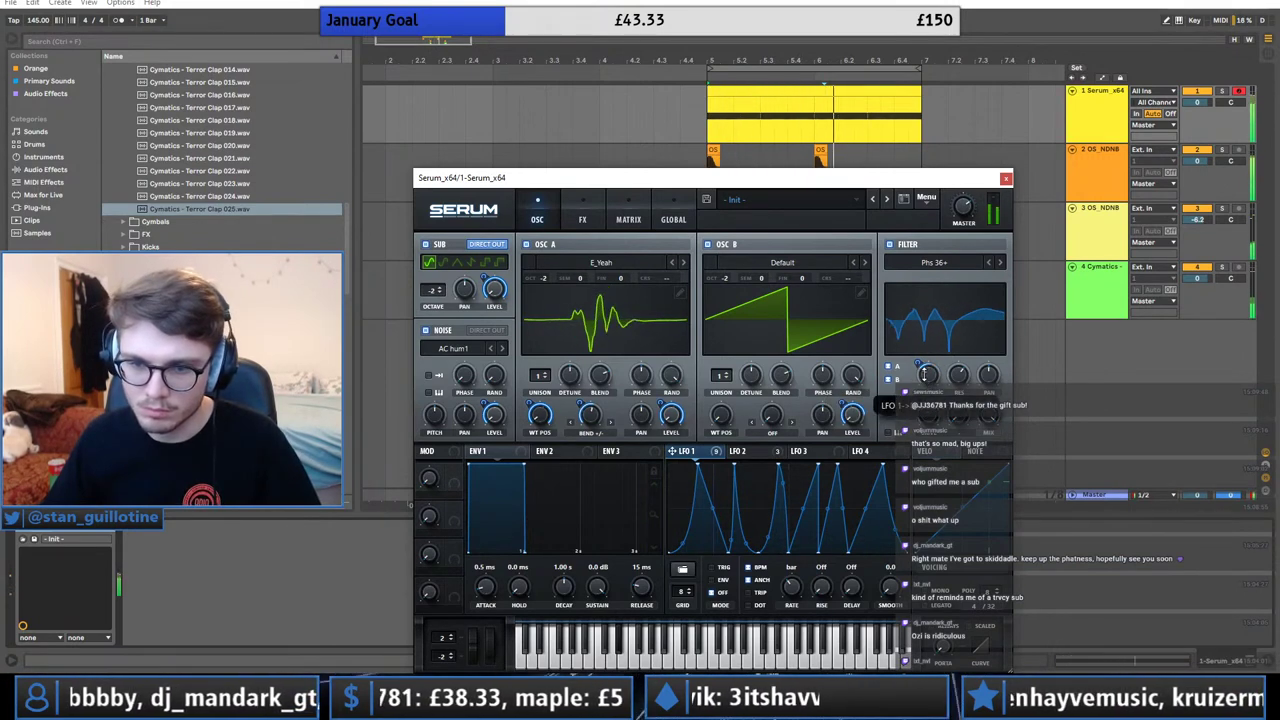
Adjust the LFO 1 and LFO 2 modulation amounts on the main filter's cutoff.
click(755, 452)
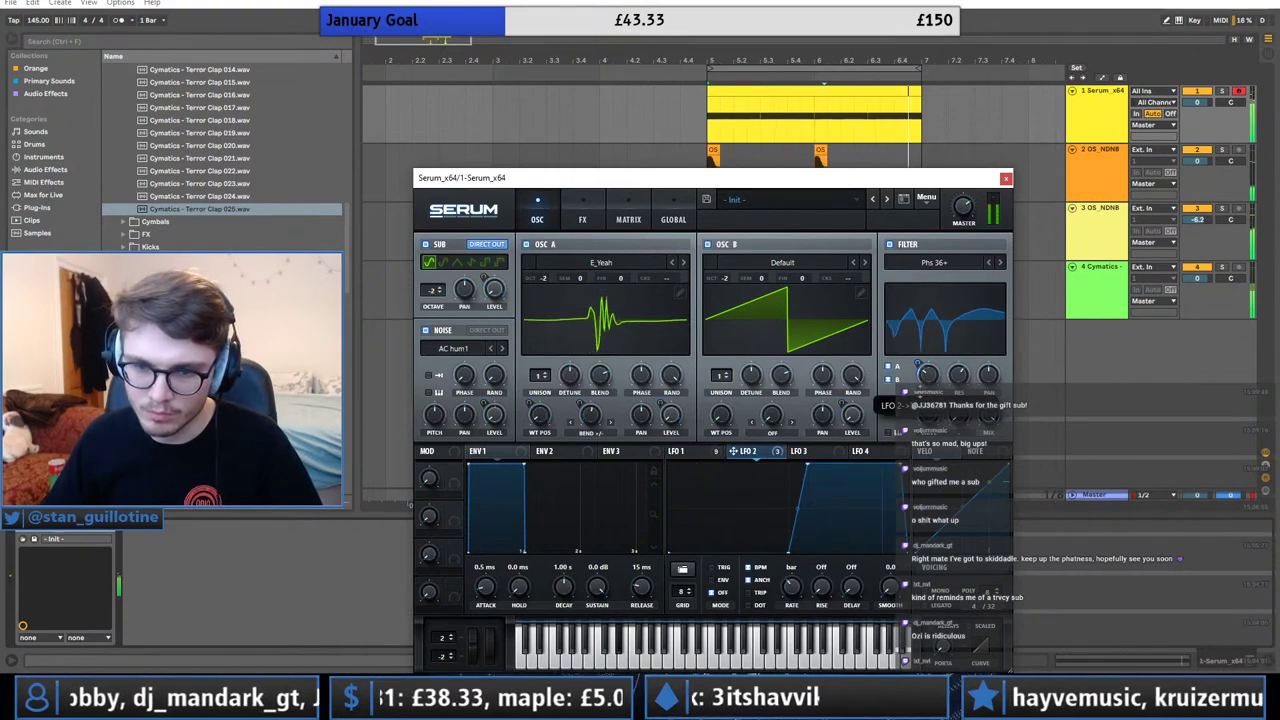
click(677, 452)
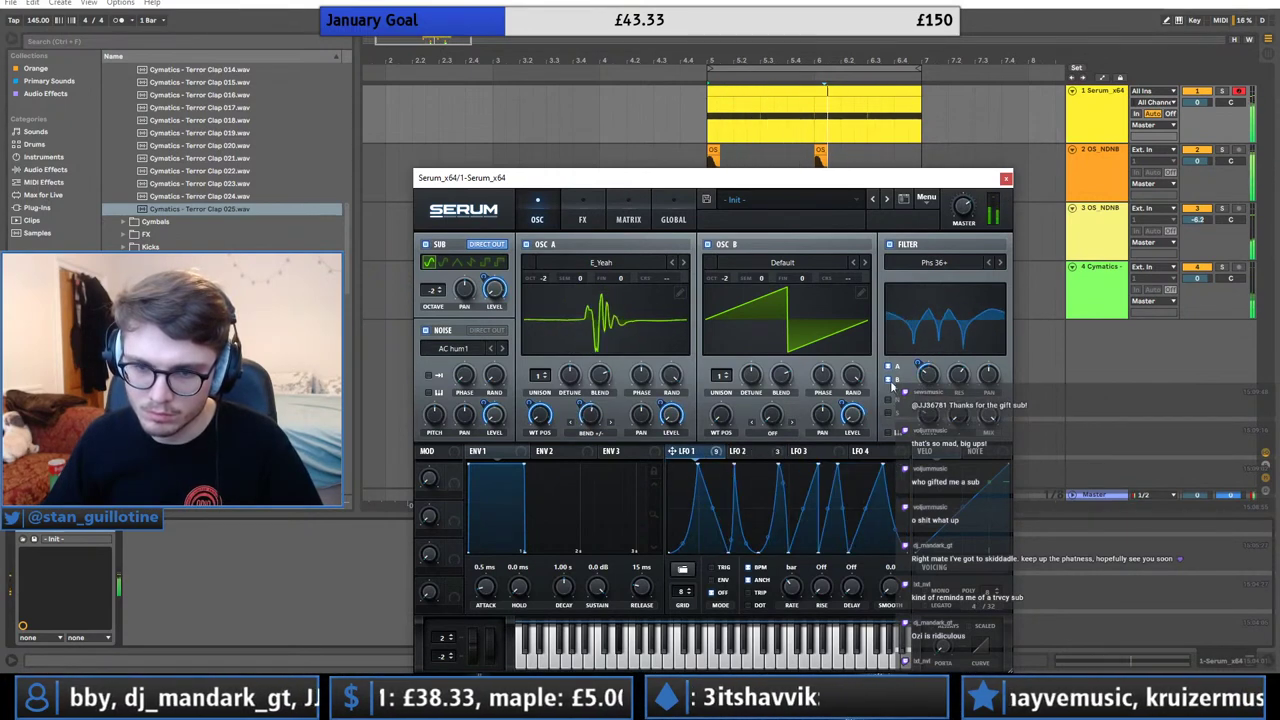
click(757, 452)
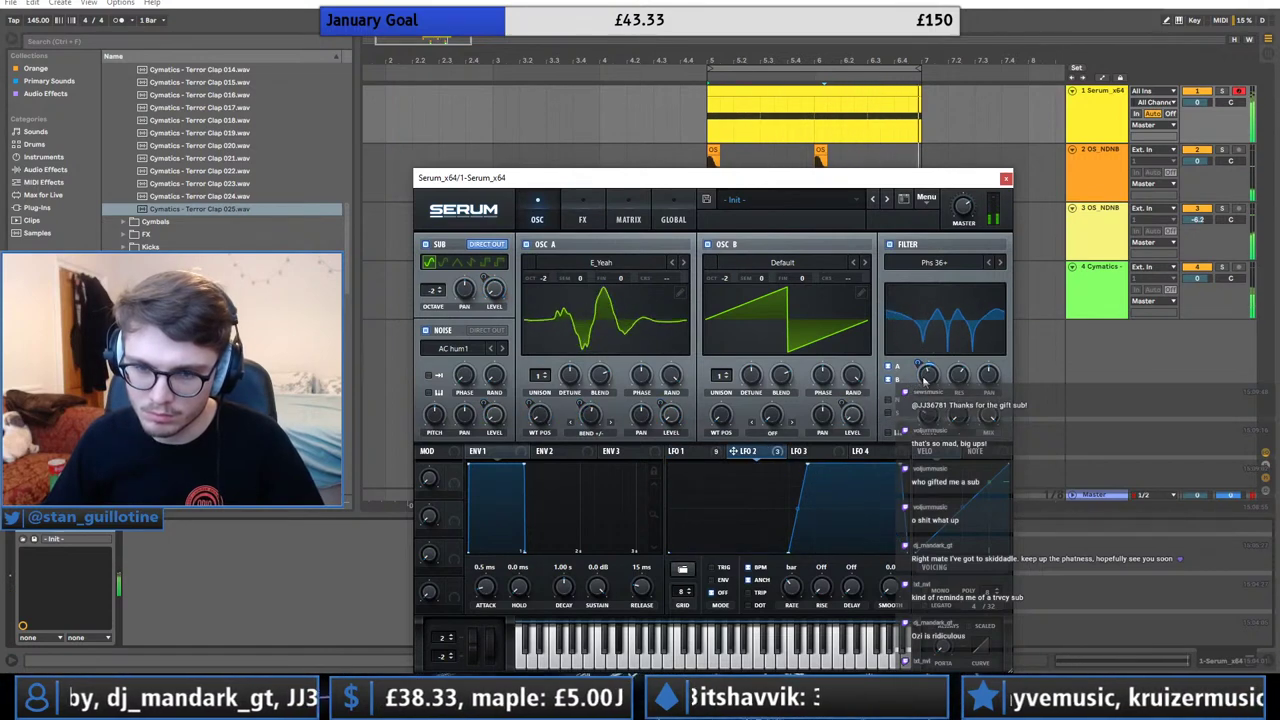
Enable the Phaser between the Filter and Hyper/Dimension effects, and modulate its frequency with LFO 1.
click(582, 219)
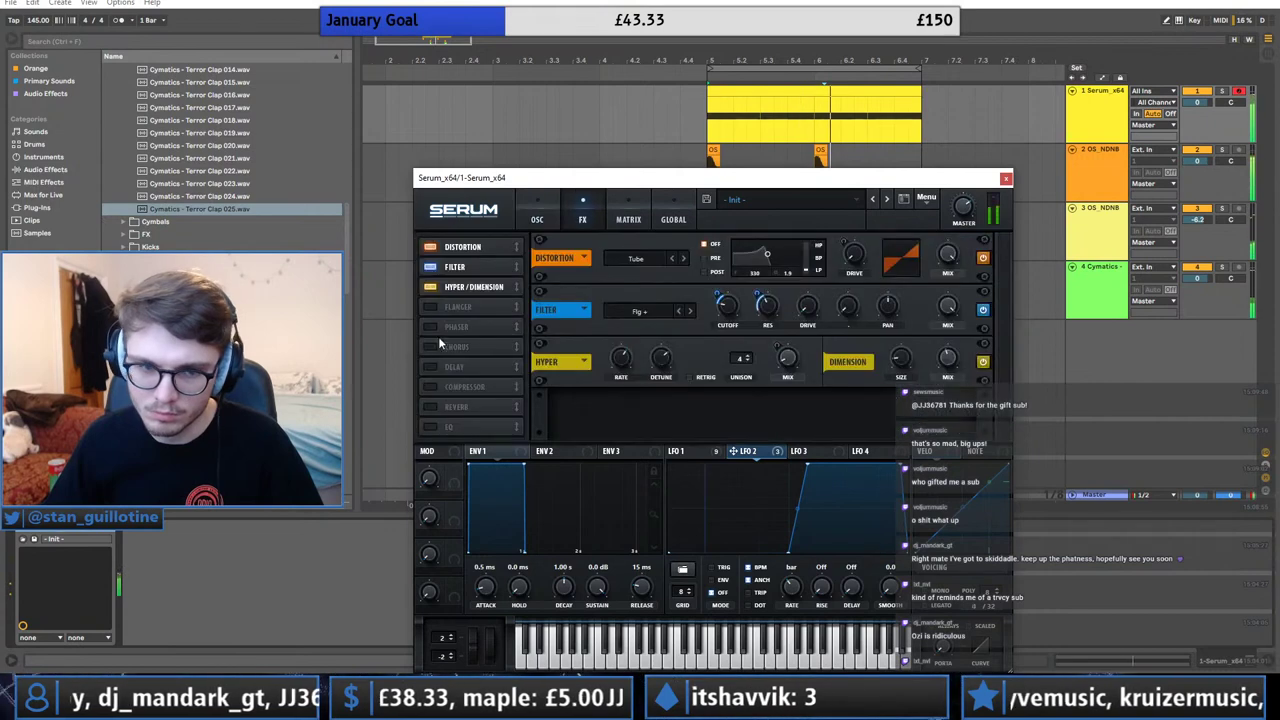
click(430, 326)
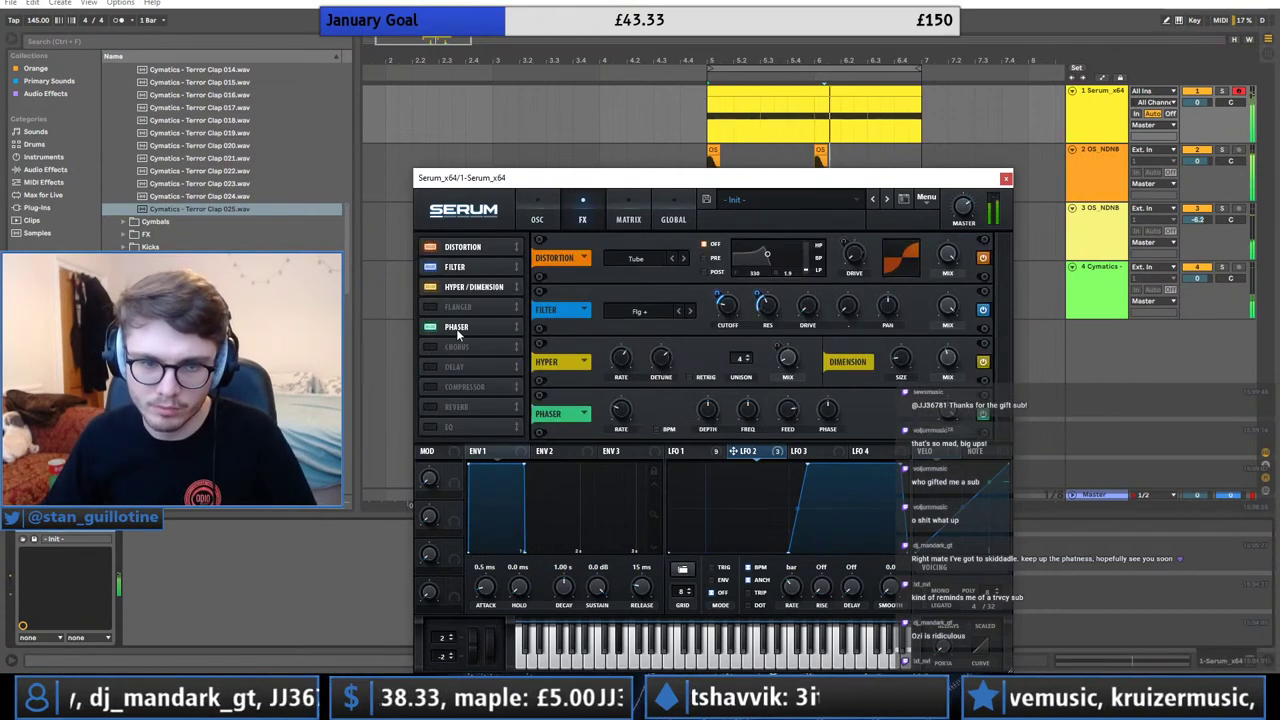
drag(454, 328, 475, 287)
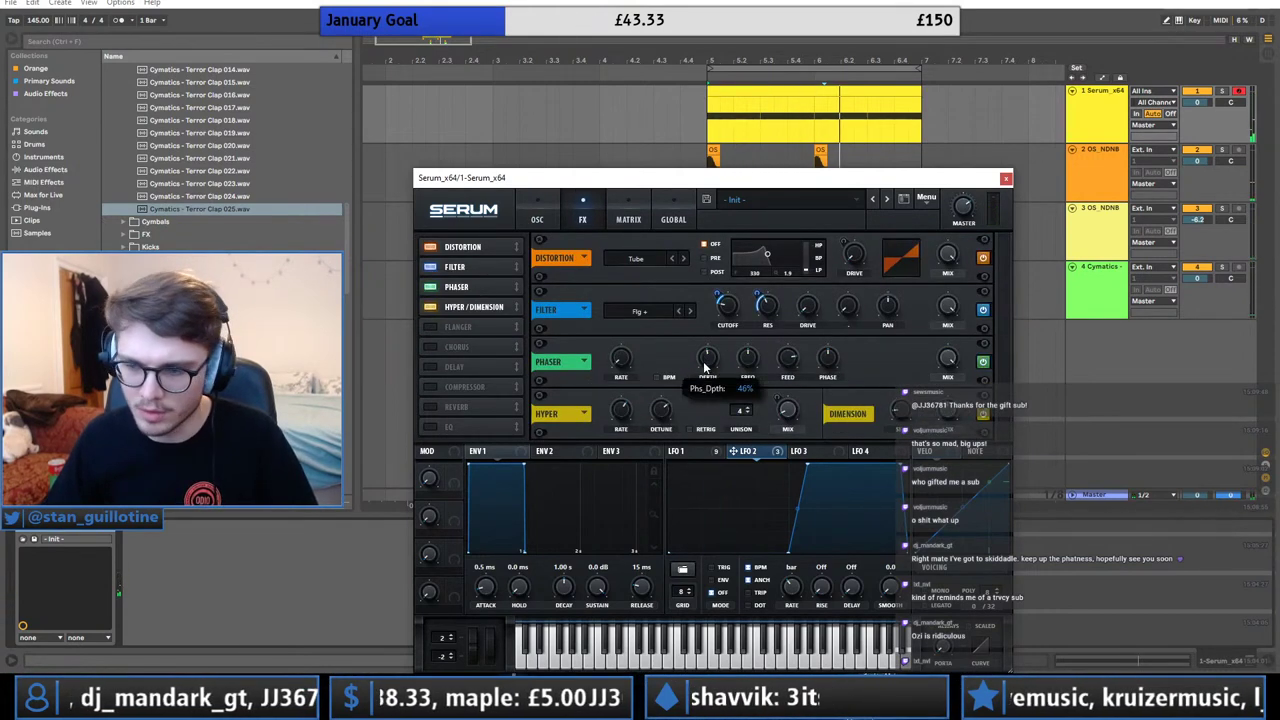
click(686, 452)
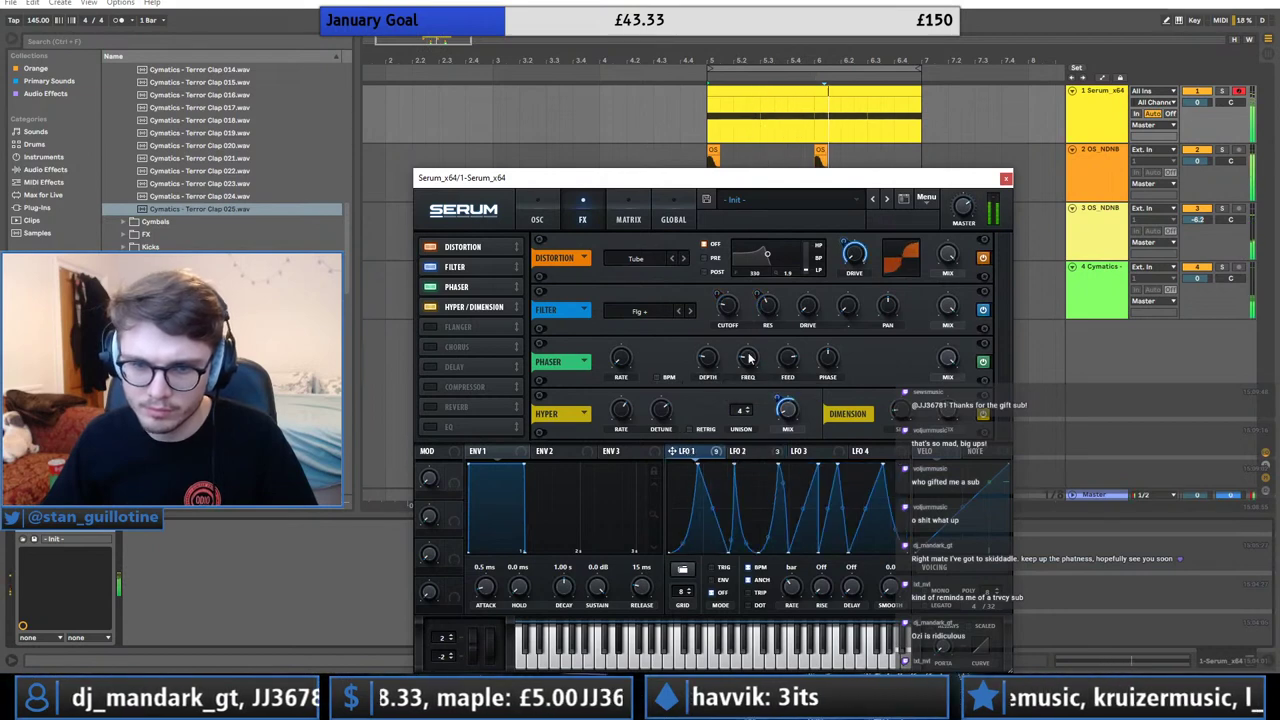
drag(752, 362, 748, 360)
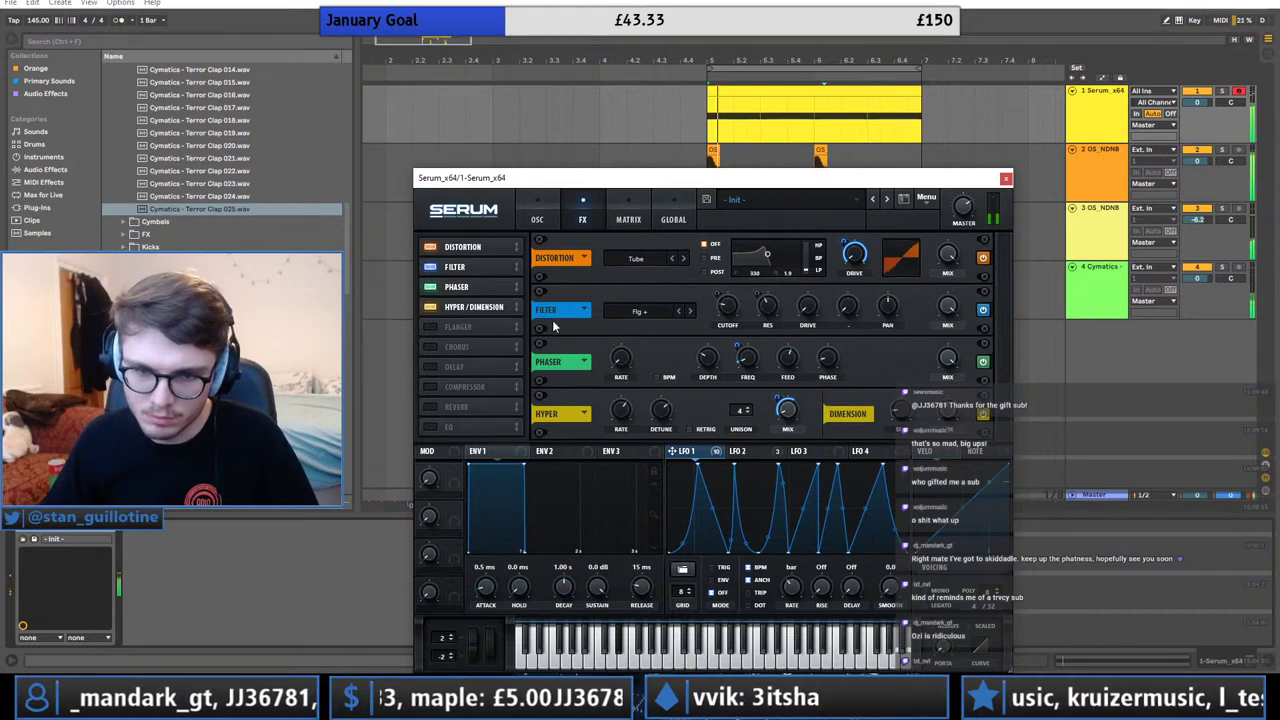
Move the Phaser ahead of the Filter in the effects chain and also modulate its frequency with LFO 2.
drag(457, 287, 503, 291)
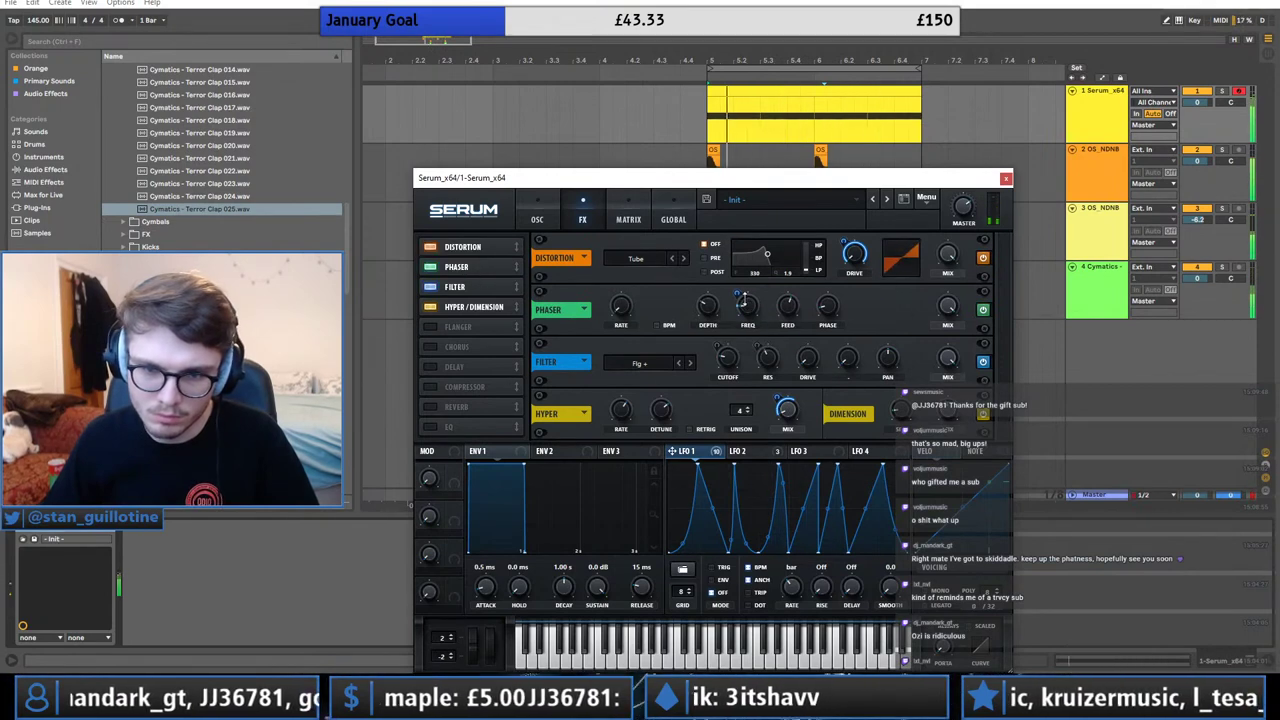
click(741, 452)
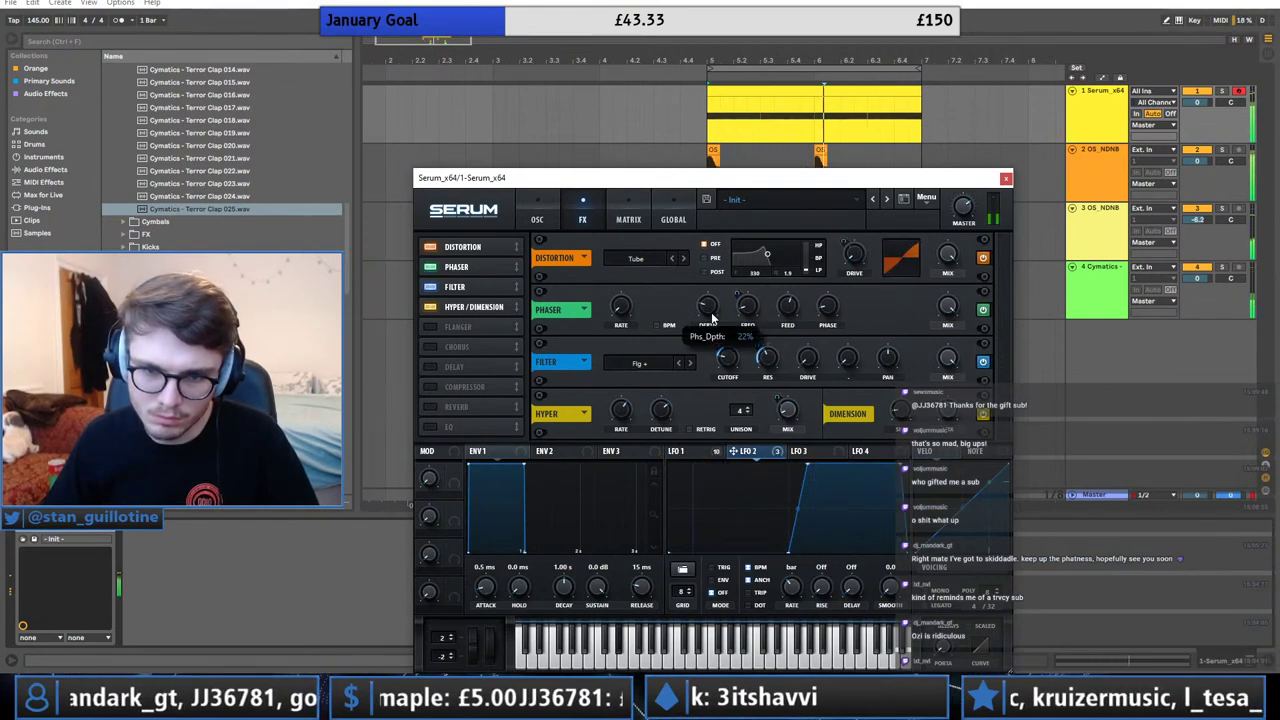
mouse_move(745, 318)
mouse_down()
mouse_move(749, 295)
mouse_move(738, 305)
mouse_up()
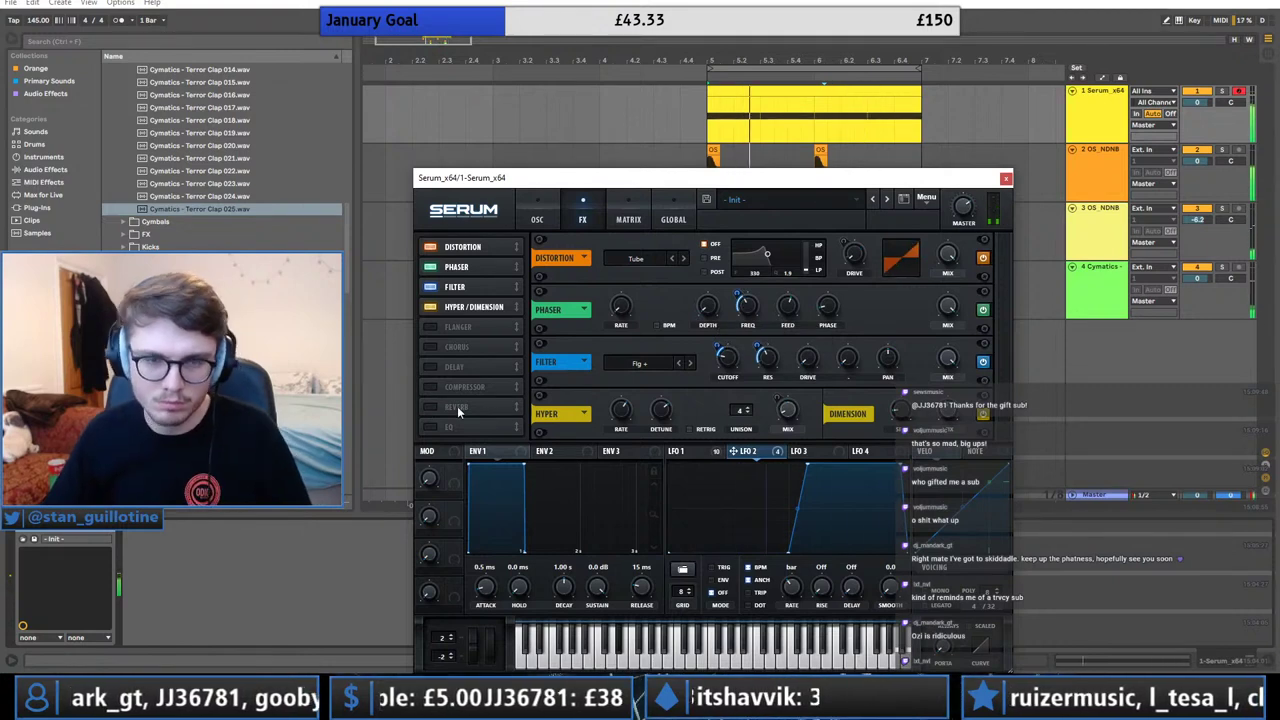
Reshape LFO 1 by shifting its fourth peak earlier and turning the following peak into a gently falling shoulder.
click(537, 216)
click(685, 451)
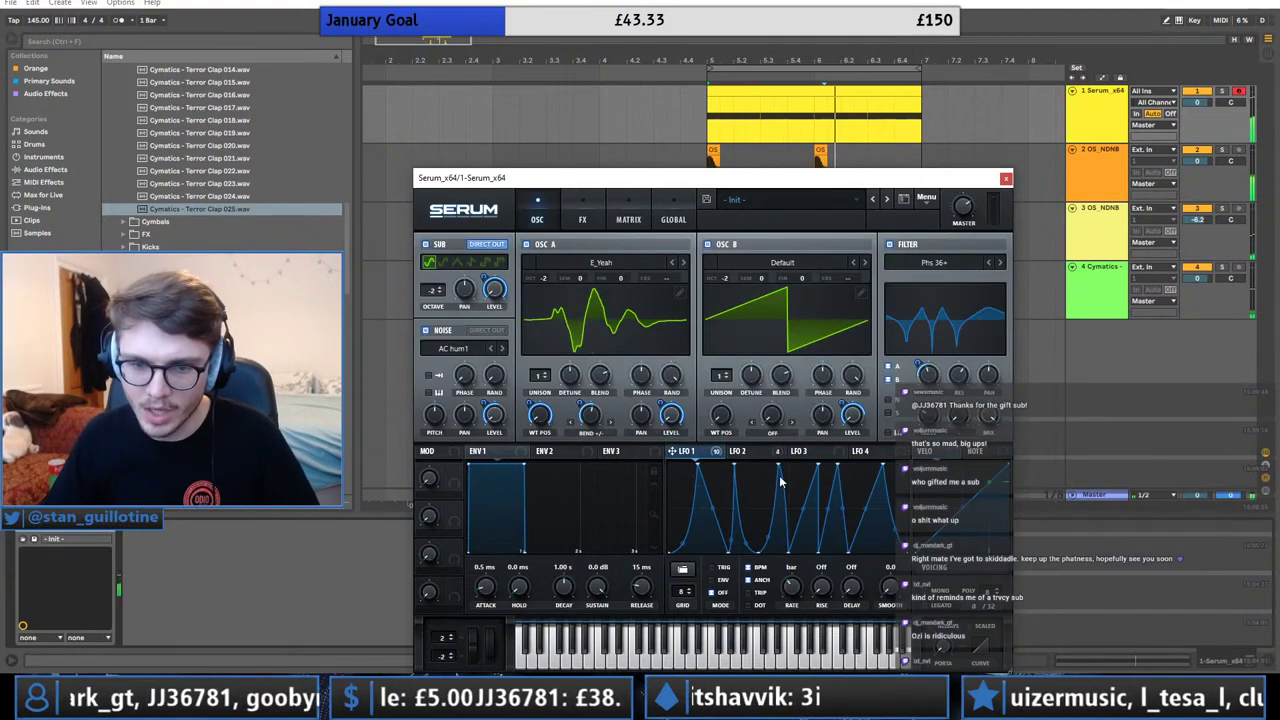
drag(815, 467, 799, 463)
key(space)
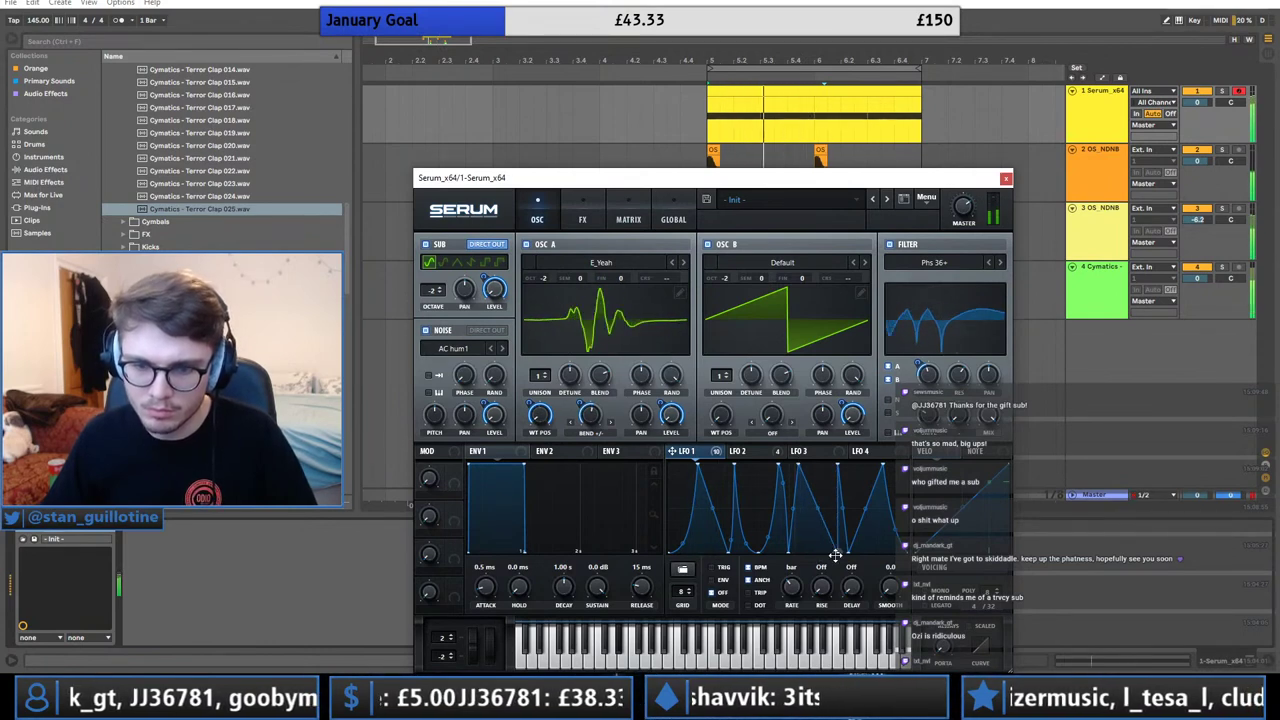
drag(836, 468, 822, 487)
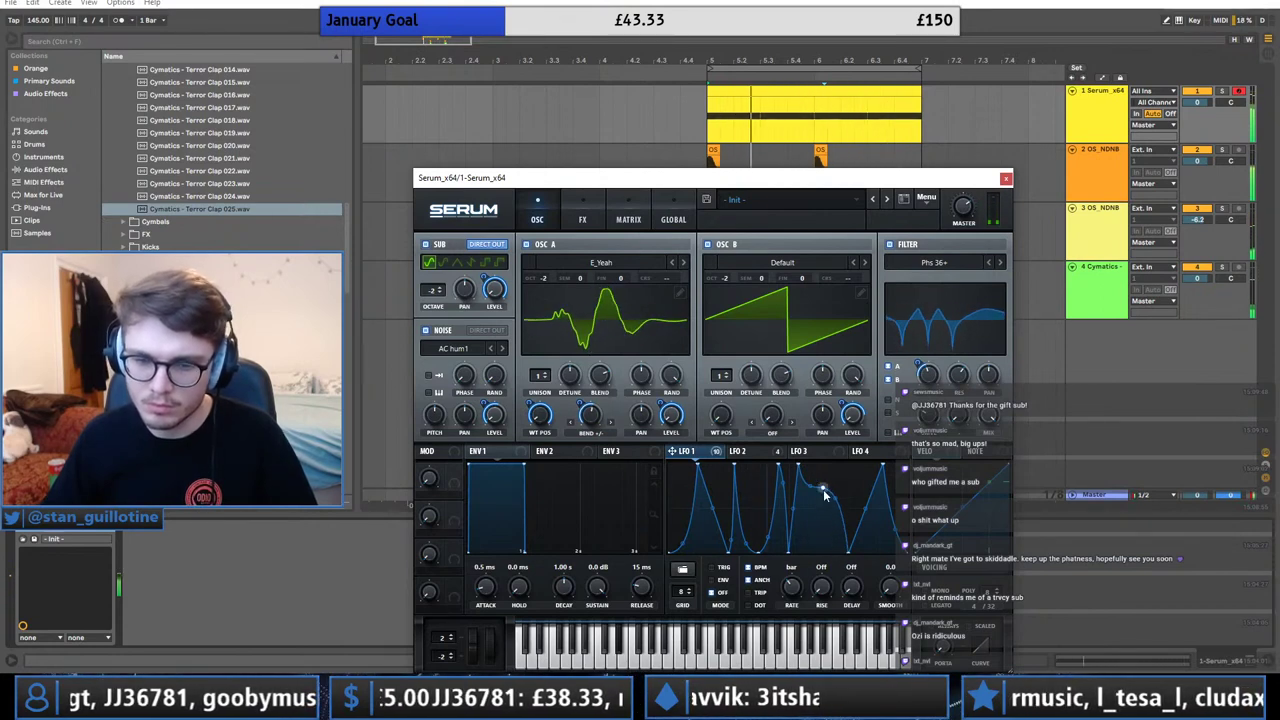
mouse_move(834, 493)
mouse_down()
mouse_move(840, 456)
mouse_move(843, 505)
mouse_up()
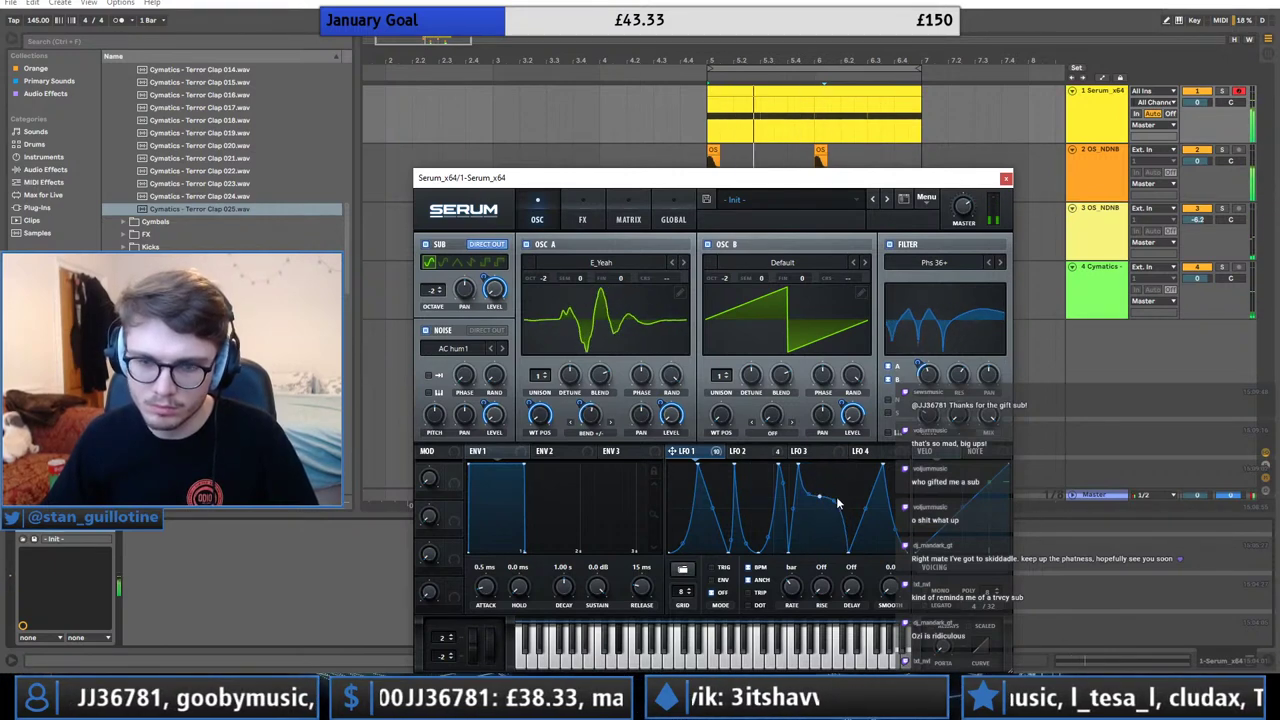
Enable the EQ with a low-pass high band and modulate that band's frequency with LFO 1.
click(582, 219)
click(434, 424)
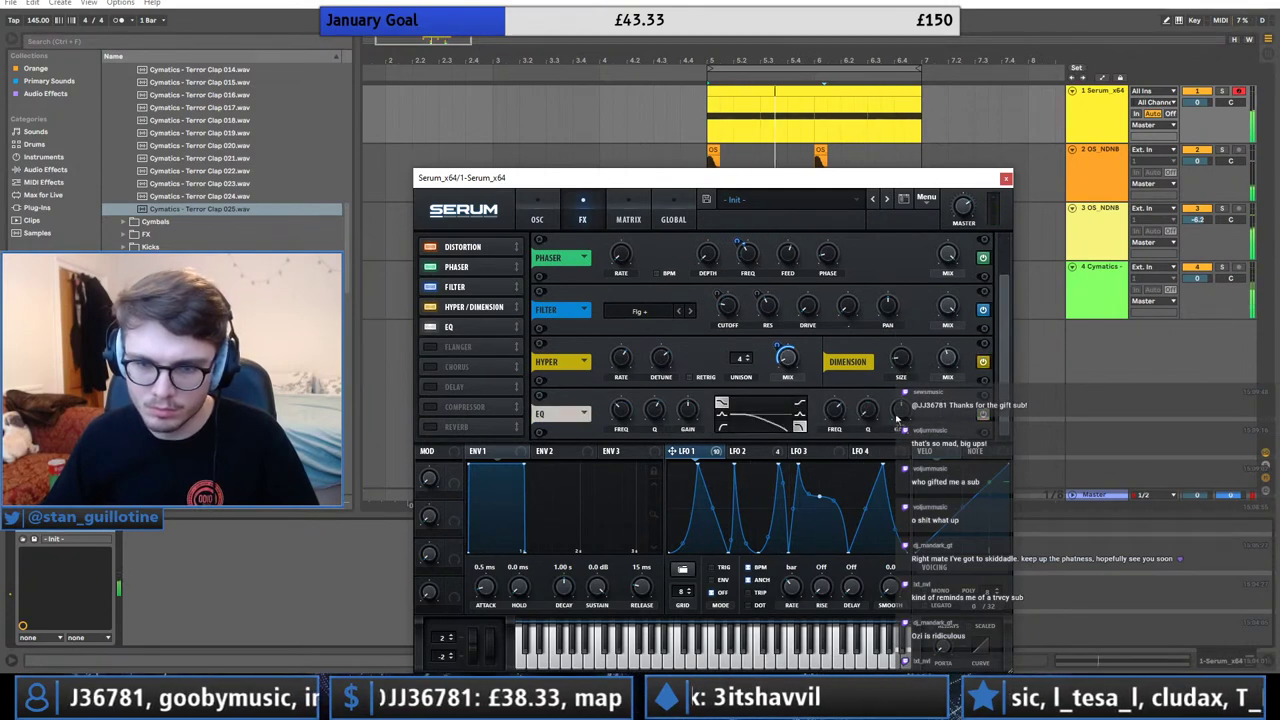
drag(837, 410, 834, 412)
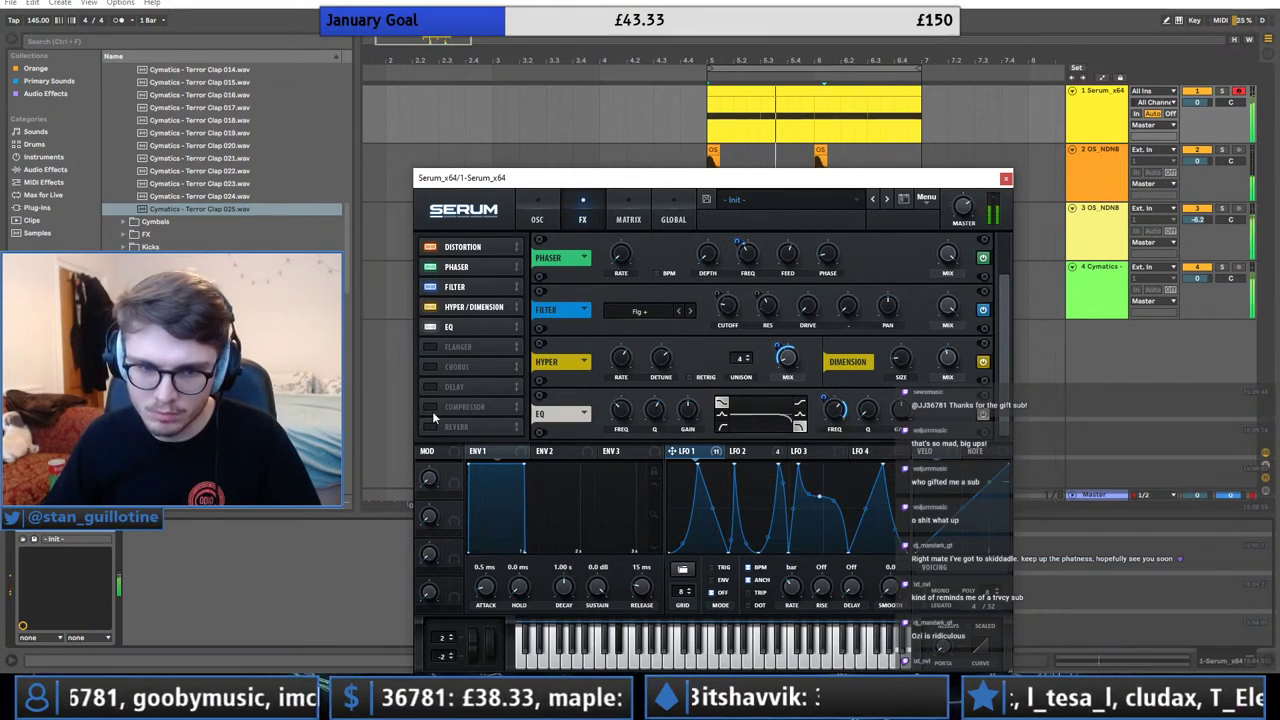
Audition the DudaChoir wavetable on oscillator A, settling on the OOH_YAH_OO vowel wavetable.
click(537, 219)
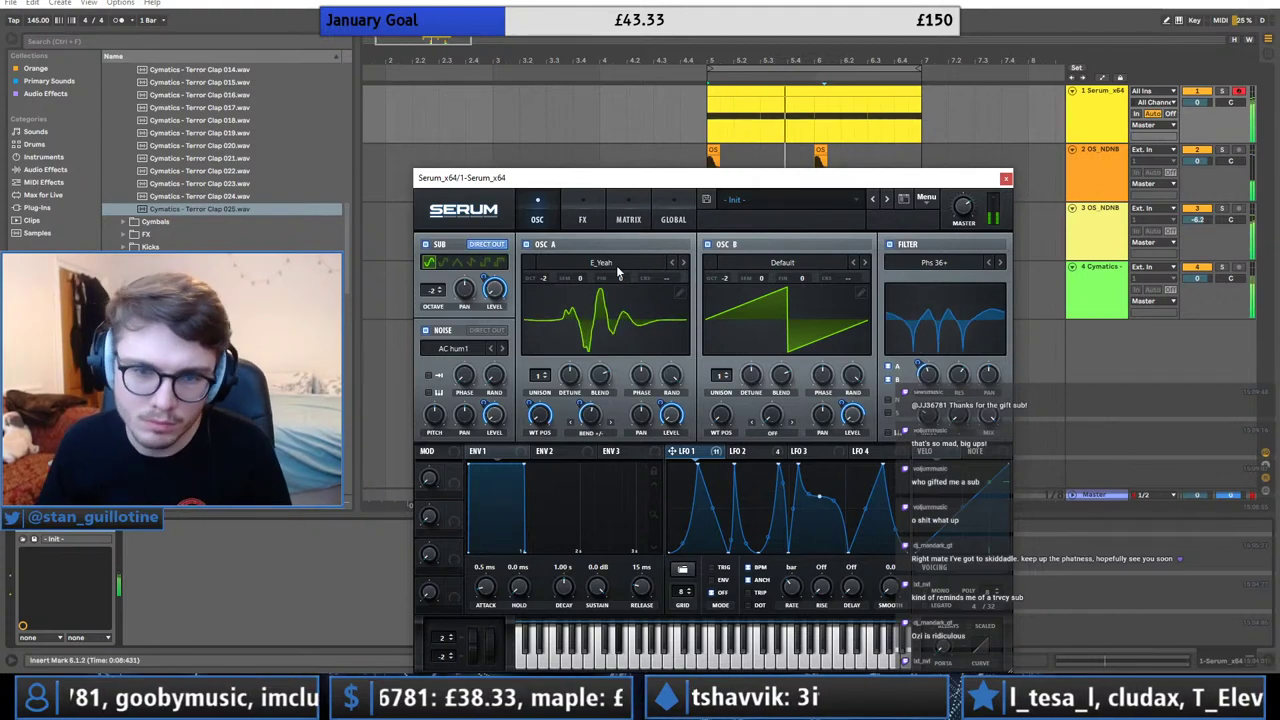
click(610, 262)
mouse_move(650, 380)
click(770, 397)
click(630, 262)
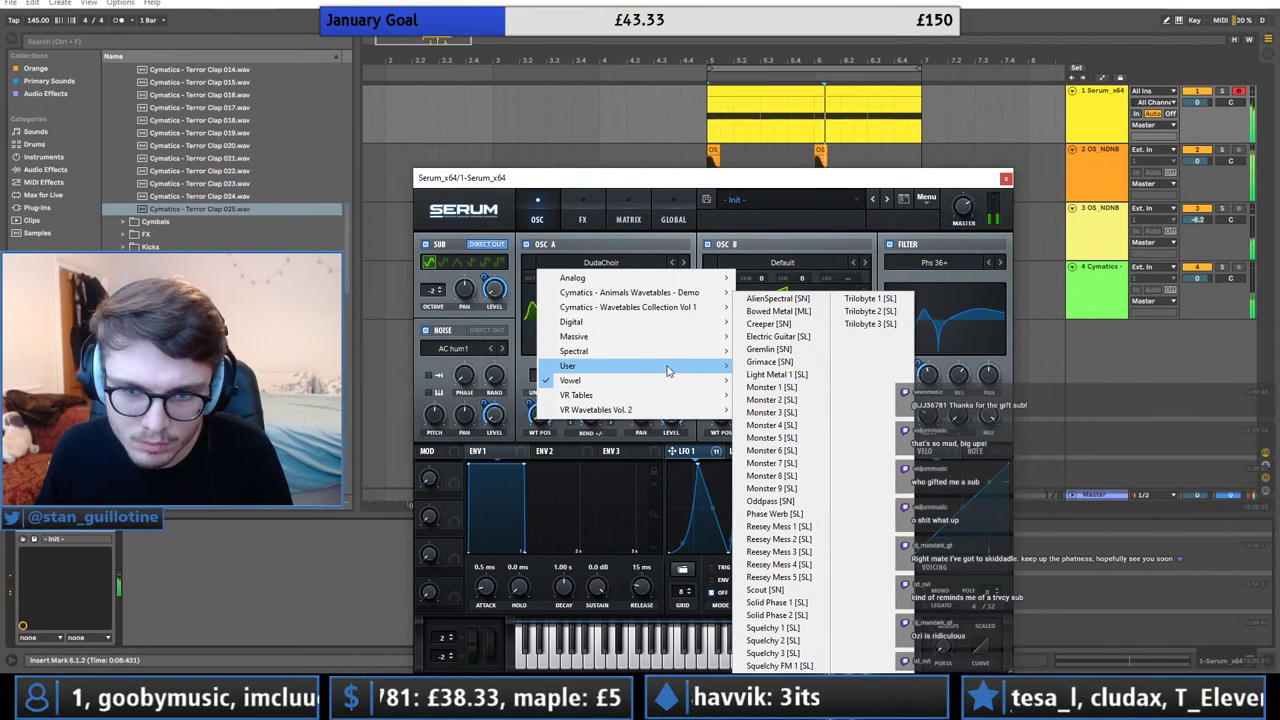
mouse_move(677, 383)
click(780, 468)
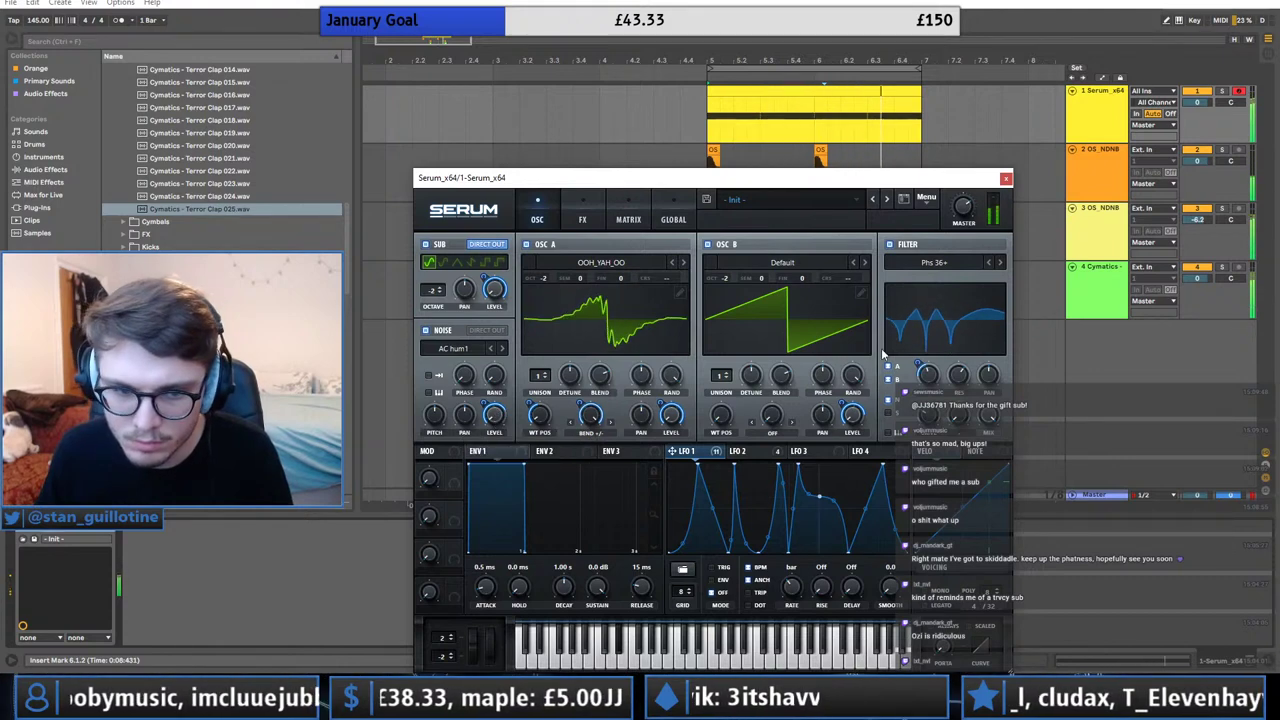
Set the noise oscillator's source to the analog BrightWhite sample and close the synth window.
click(467, 345)
mouse_move(455, 366)
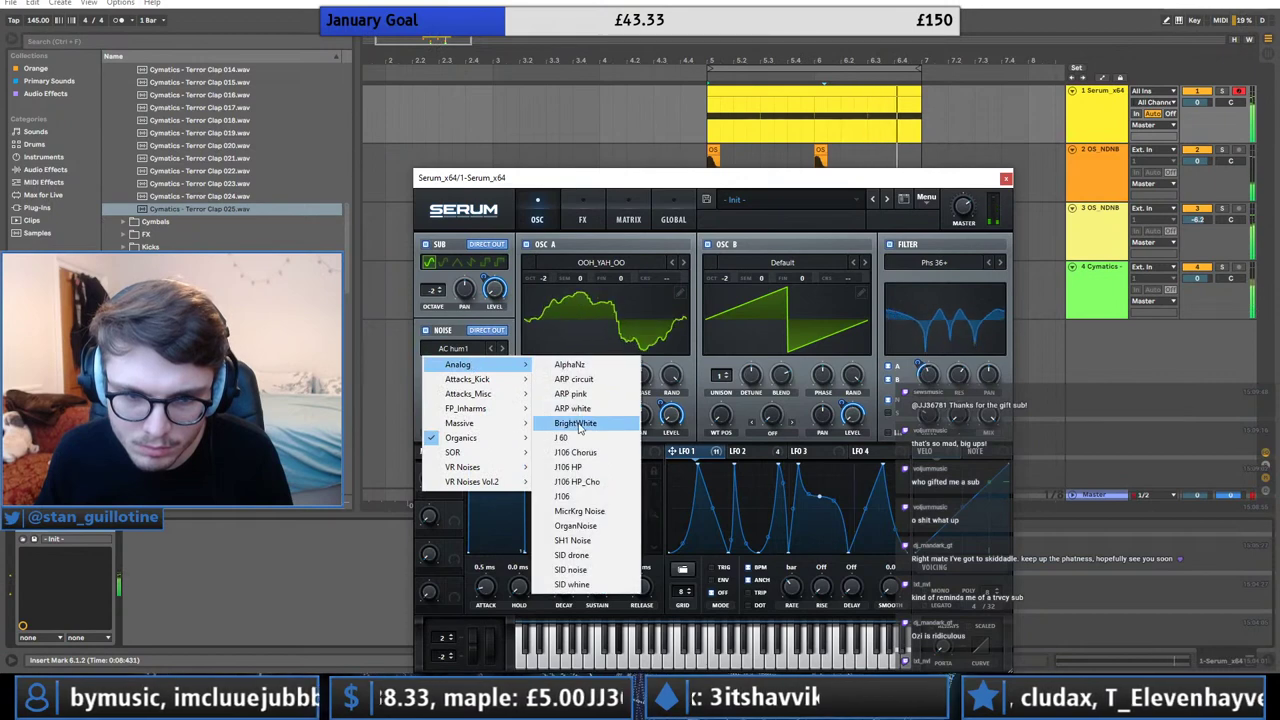
click(543, 417)
mouse_move(493, 415)
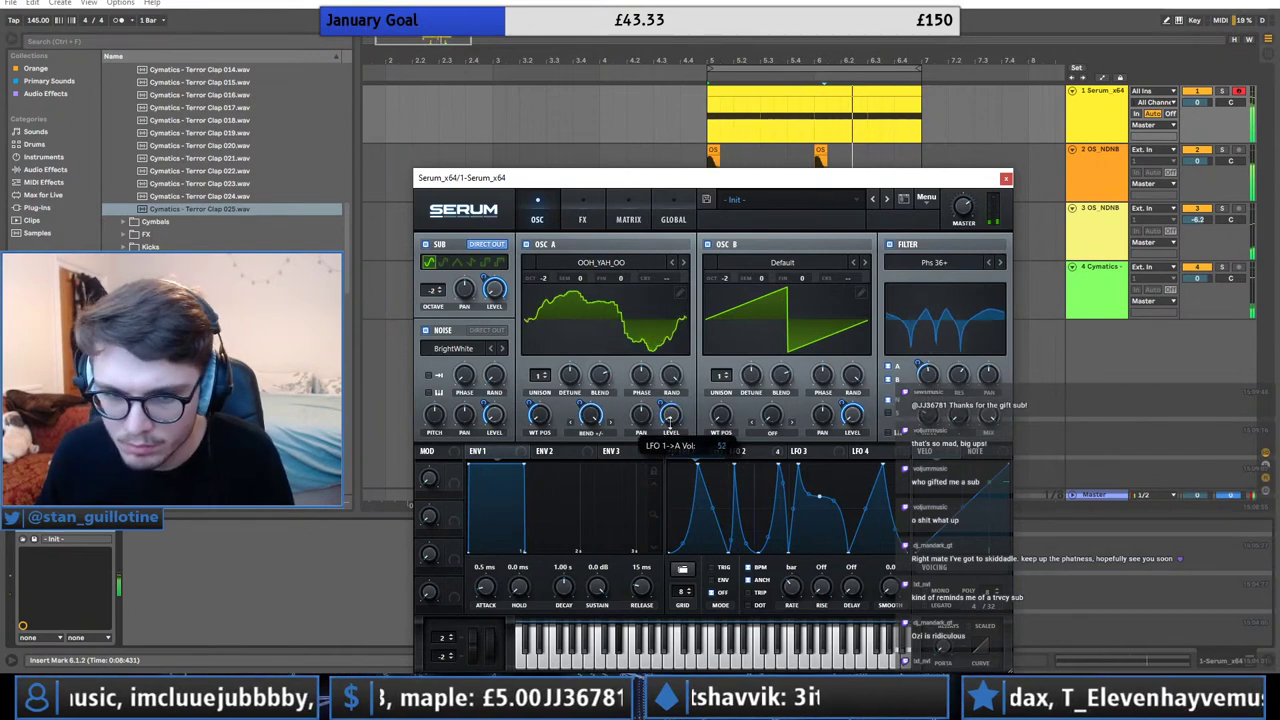
click(1006, 179)
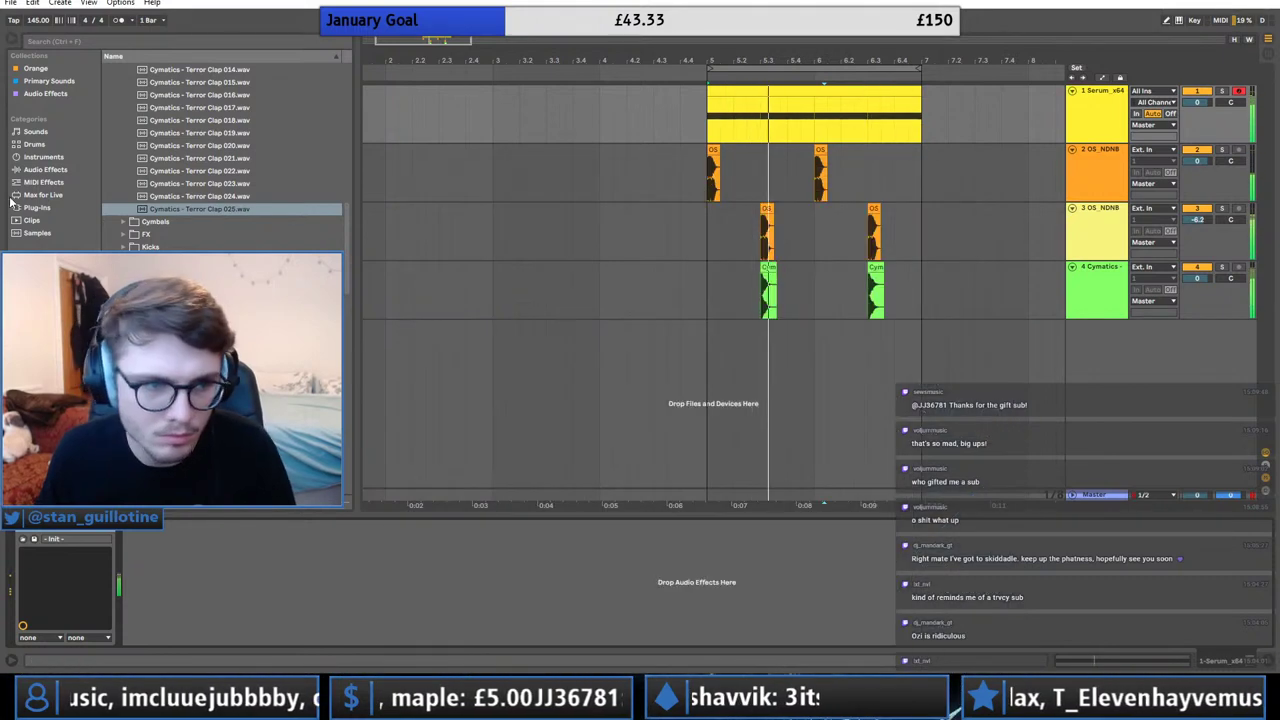
Add Overdrive after Serum with drive 52%, tone 42%, dynamics 34% and dry/wet 20%, and lower its filter frequency.
click(30, 207)
click(45, 169)
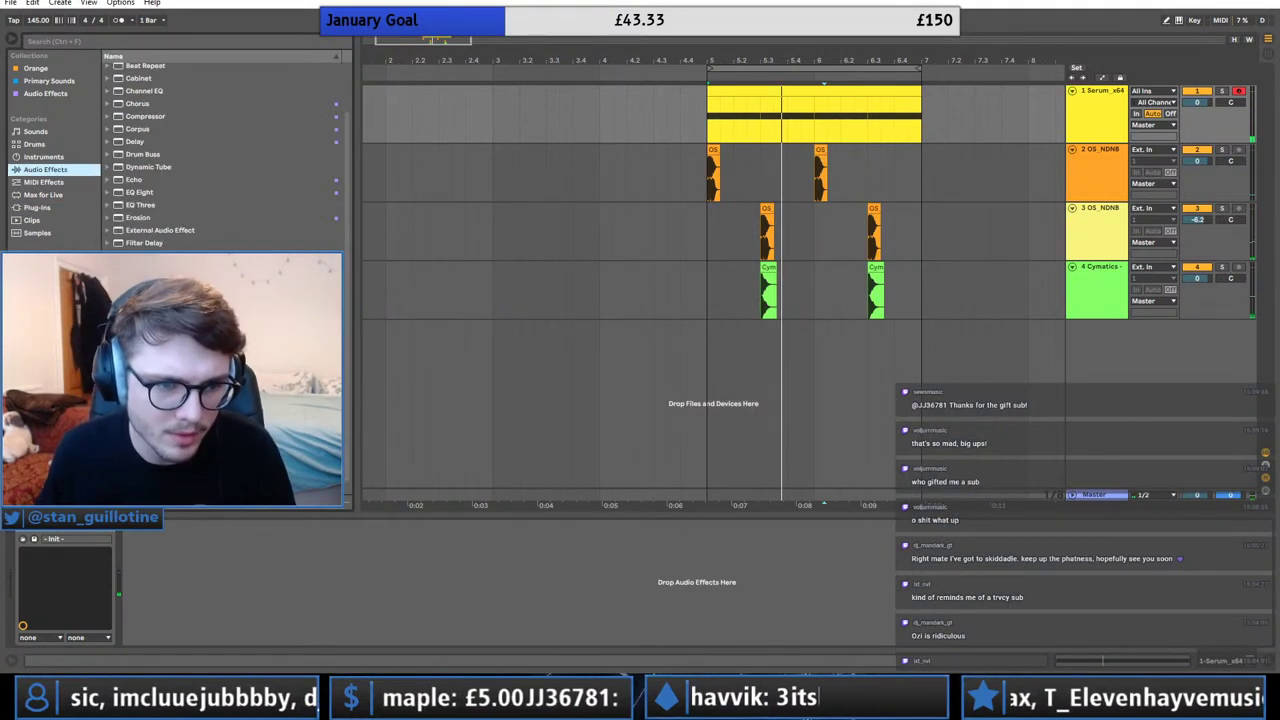
scroll(225, 155, down, 1)
key(space)
drag(140, 347, 161, 571)
drag(142, 603, 142, 590)
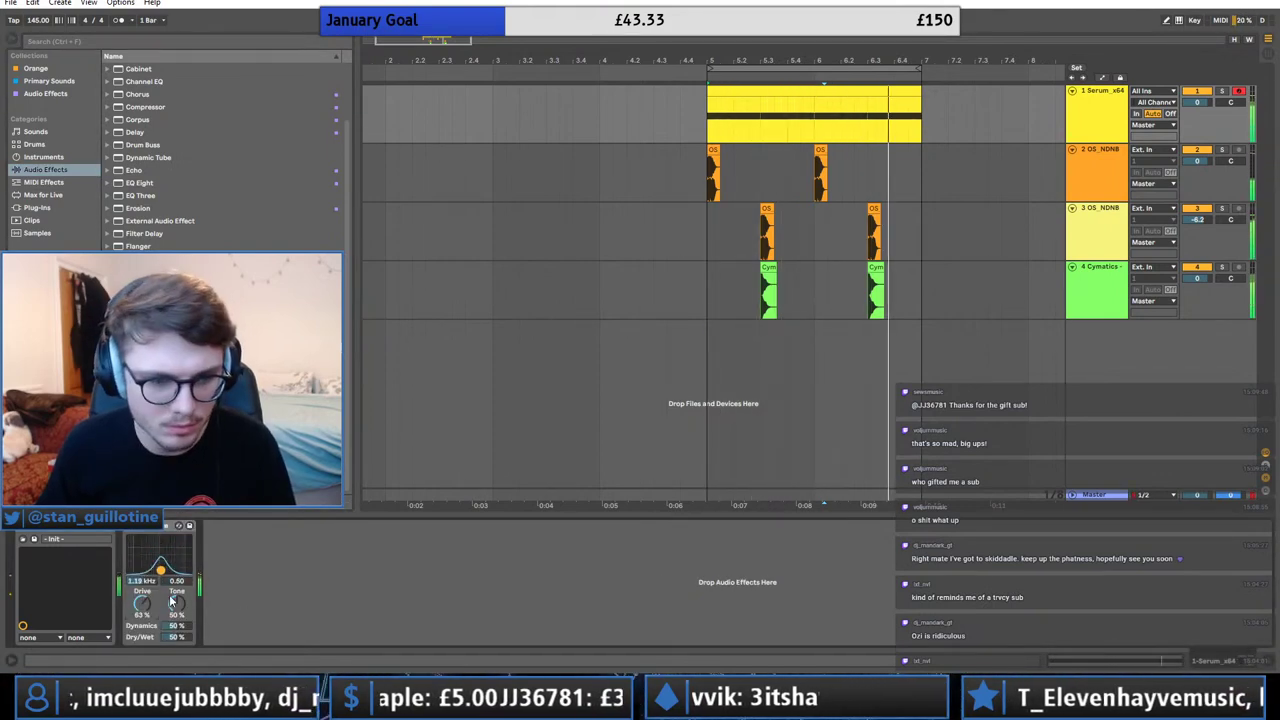
mouse_move(178, 637)
mouse_down()
mouse_move(178, 660)
mouse_move(181, 627)
mouse_up()
mouse_move(161, 571)
mouse_down()
mouse_move(174, 573)
mouse_move(163, 572)
mouse_move(170, 605)
mouse_move(155, 572)
mouse_up()
Automate the Overdrive's filter frequency to step up from 5.3 to bar 6, and repeat that bar over bar 6.
right_click(155, 572)
click(180, 593)
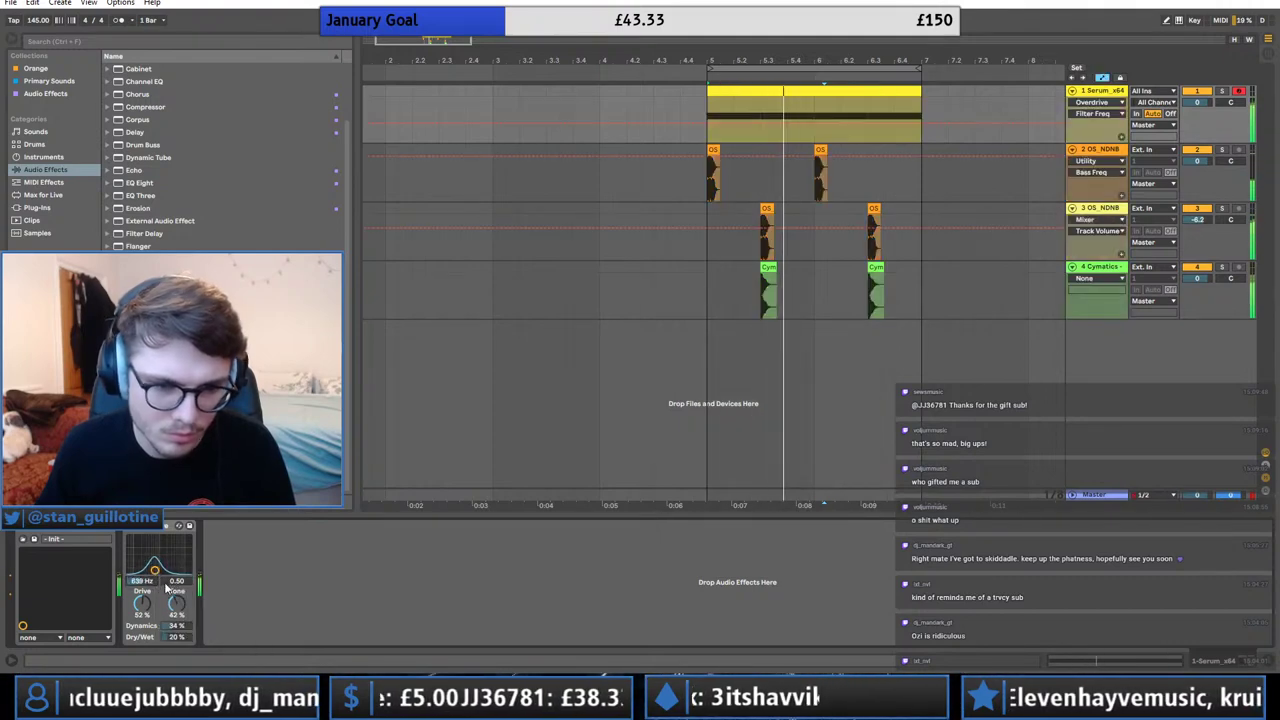
click(756, 124)
drag(755, 124, 761, 116)
key(ctrl+z)
click(729, 91)
key(ctrl+d)
click(740, 94)
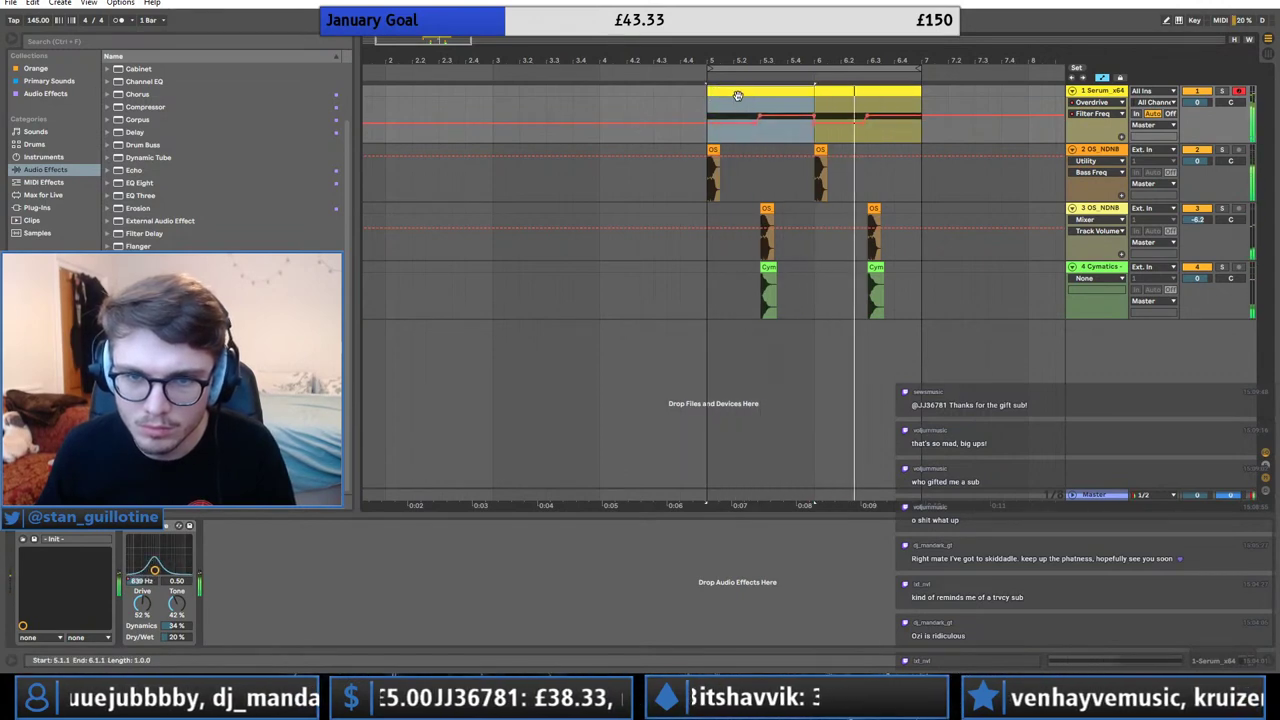
Add the OTT multiband compressor after the Overdrive and duplicate it for a second instance.
key(space)
click(37, 207)
double_click(150, 297)
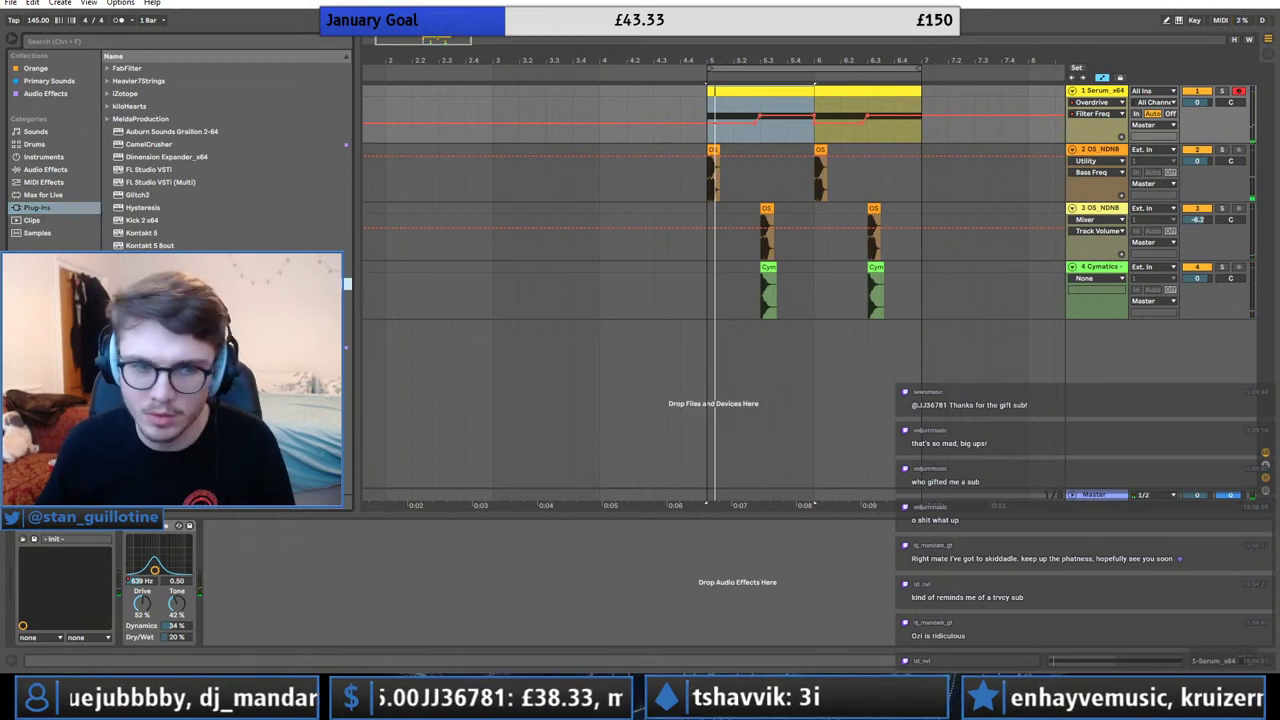
click(266, 527)
key(ctrl+d)
key(space)
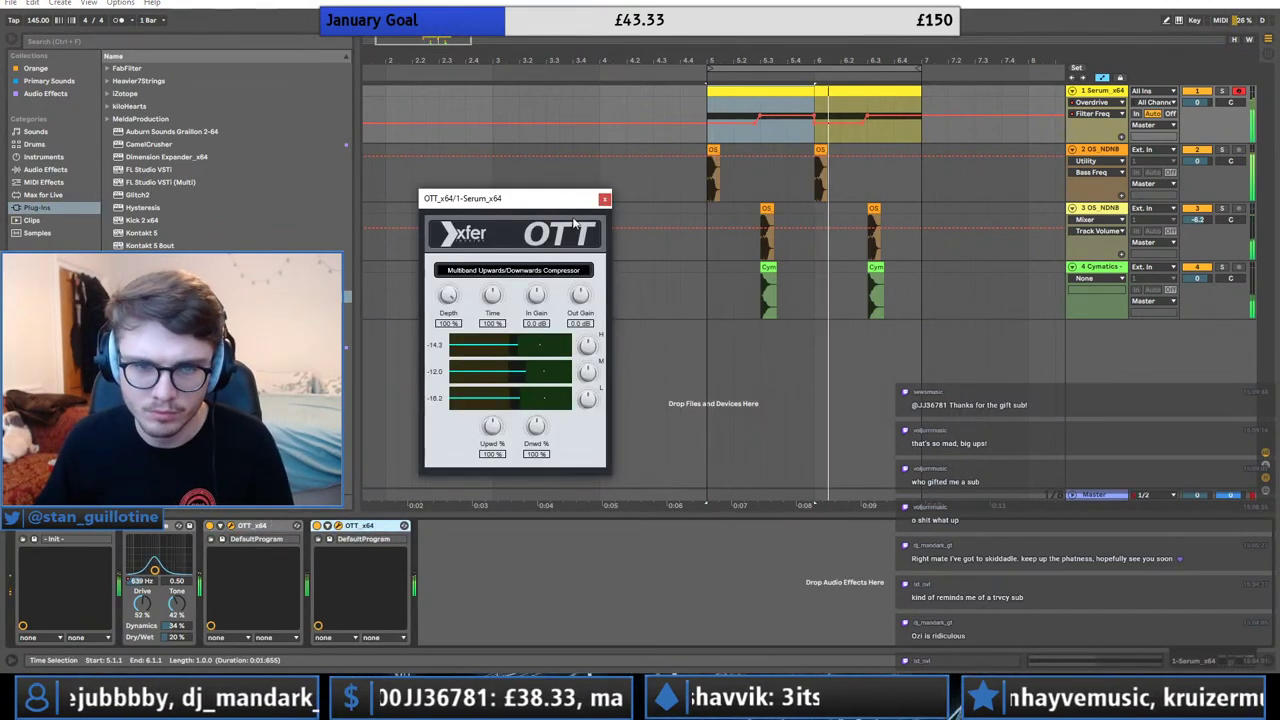
Set the open OTT to 79% depth and 613% time, and add a third OTT instance with its time raised.
click(494, 293)
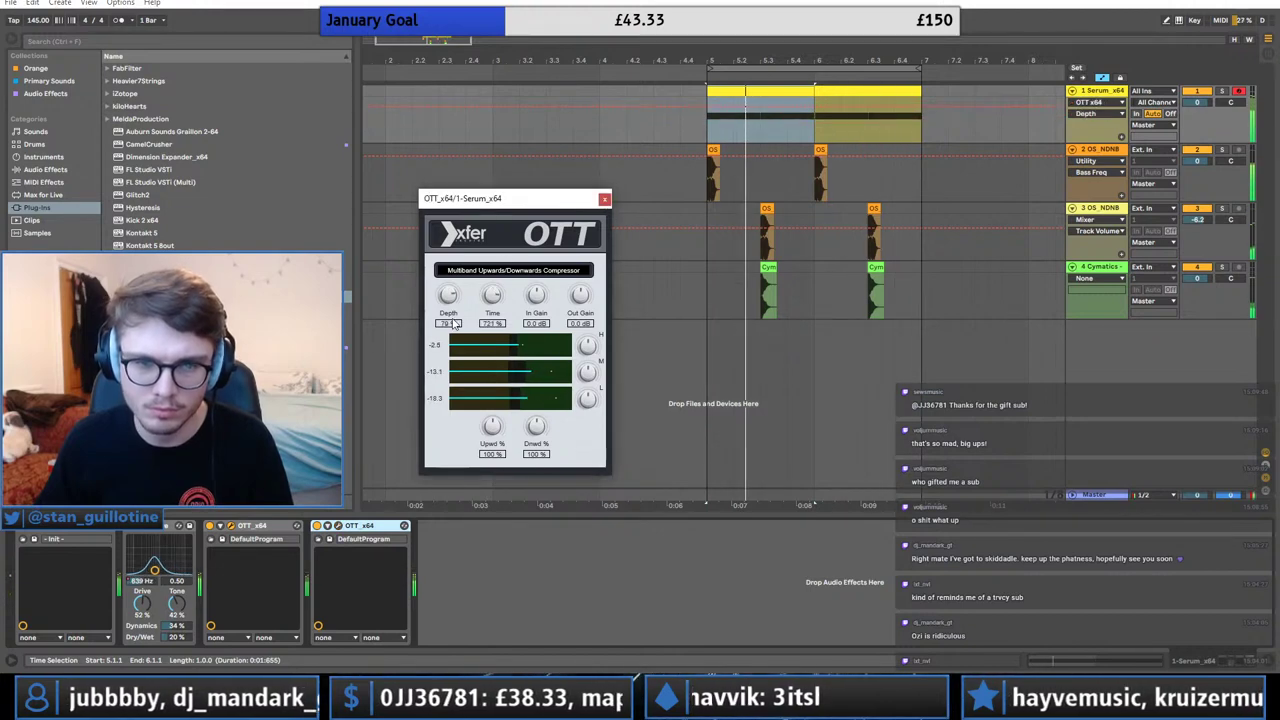
key(ctrl+d)
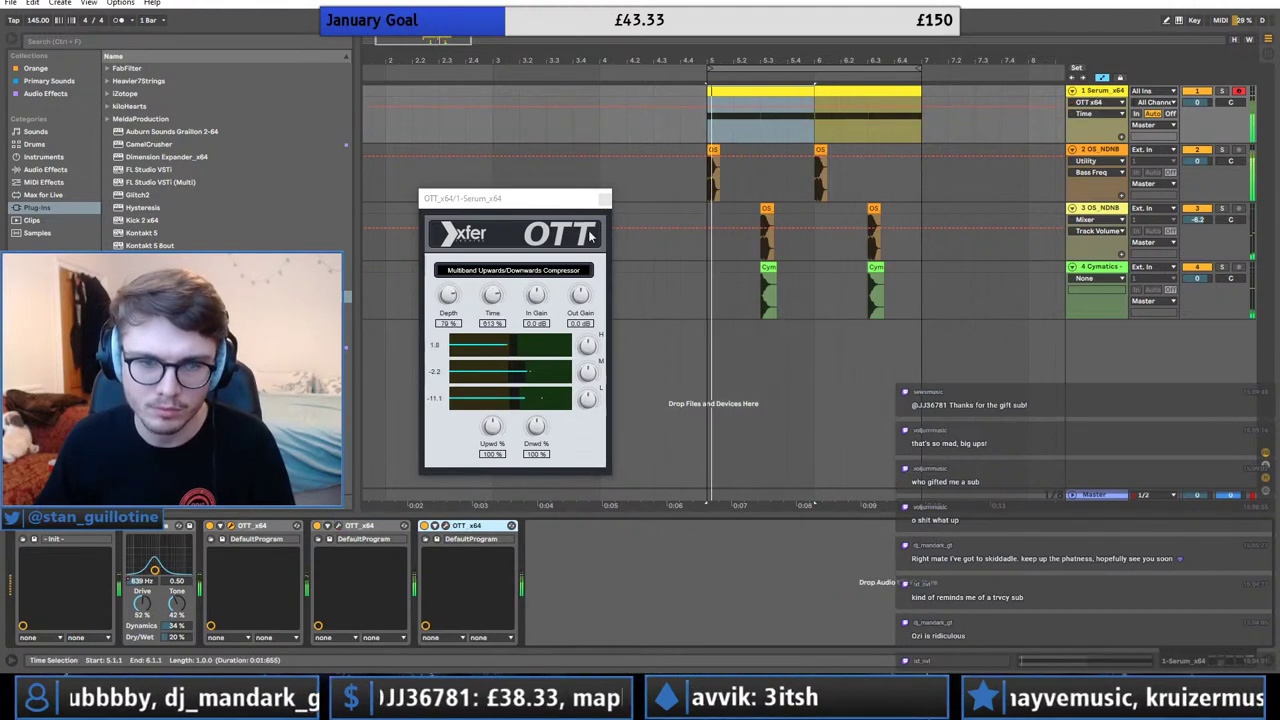
click(445, 526)
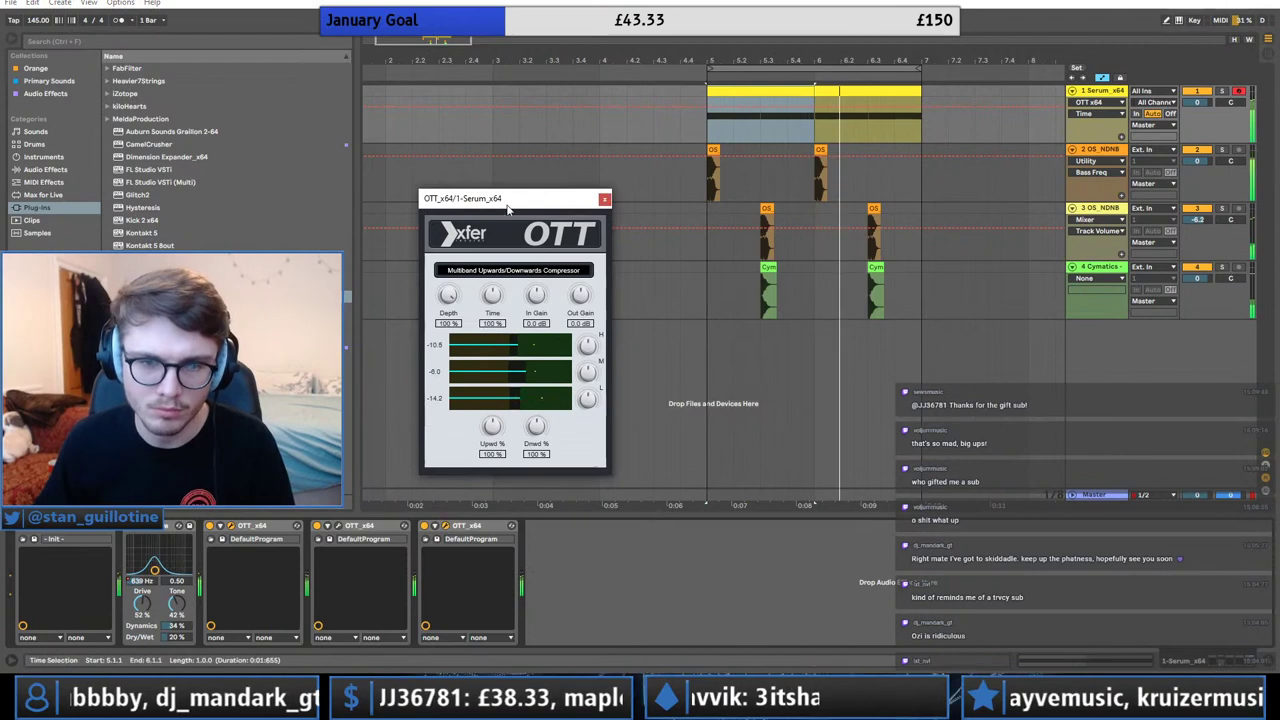
drag(511, 200, 723, 312)
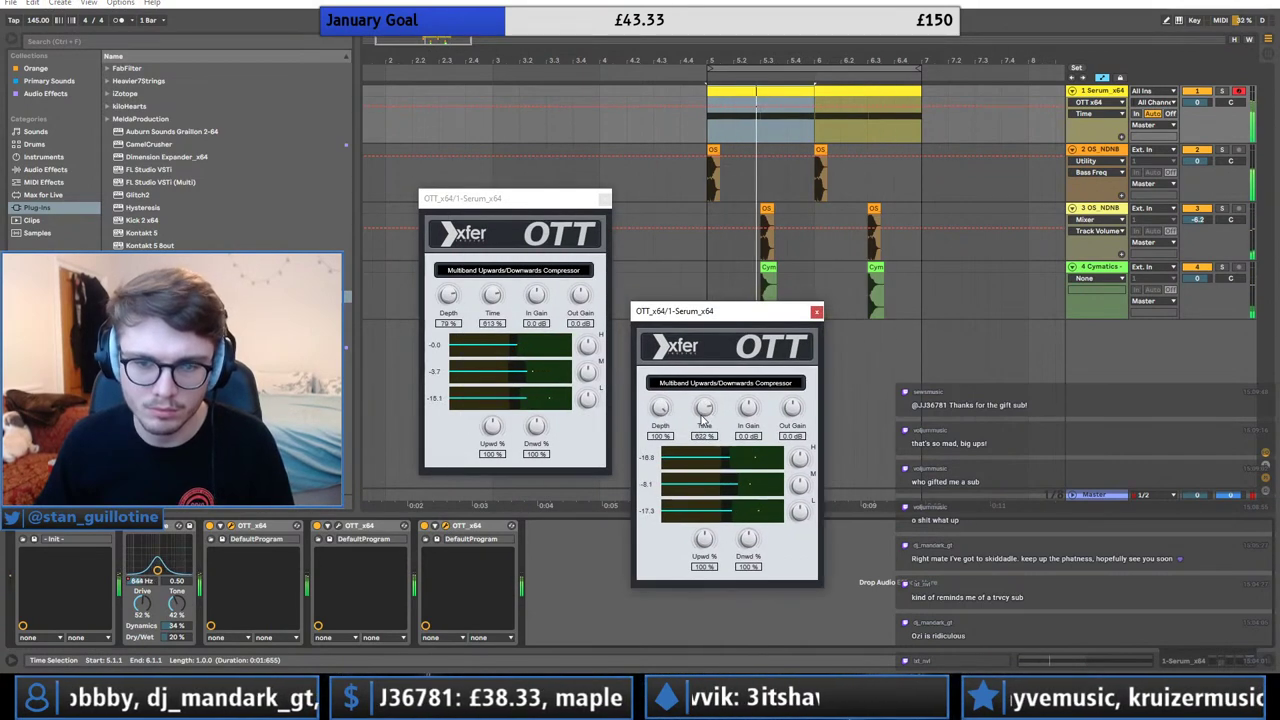
click(816, 312)
click(604, 199)
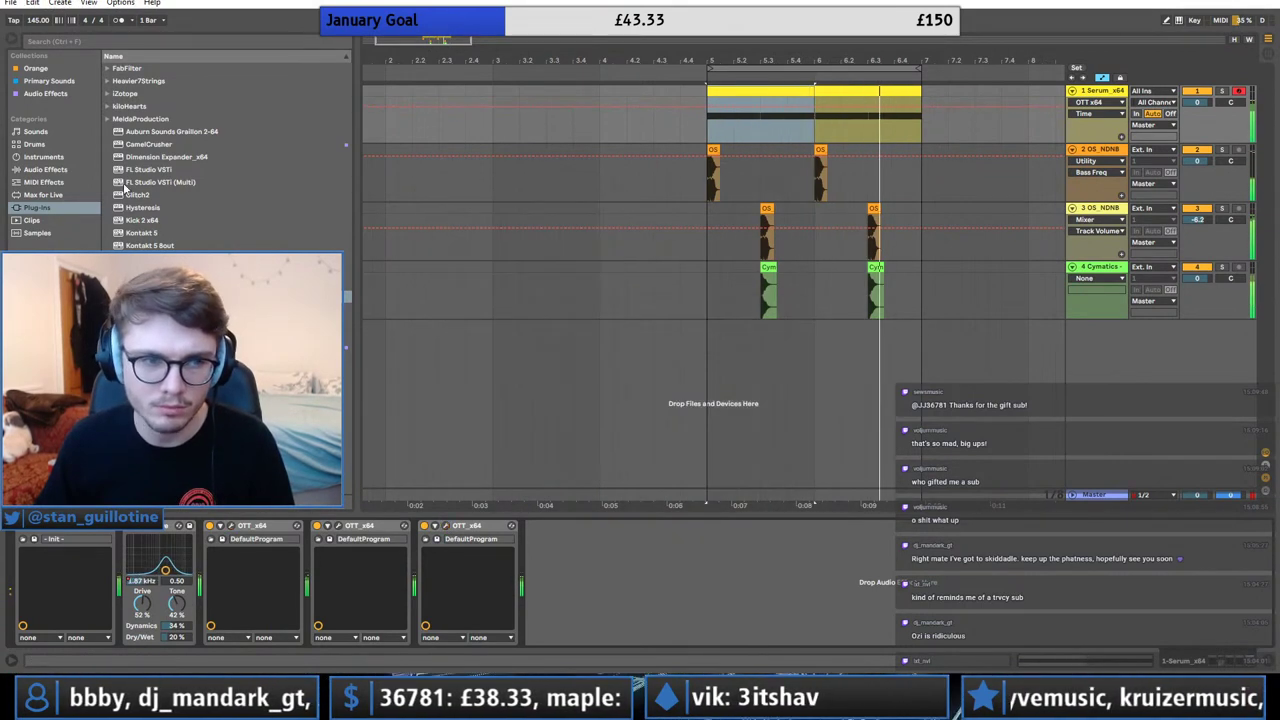
Add CamelCrusher at the end of the Serum chain with the blank patch and its compressor enabled.
double_click(149, 145)
click(698, 429)
click(730, 87)
click(662, 527)
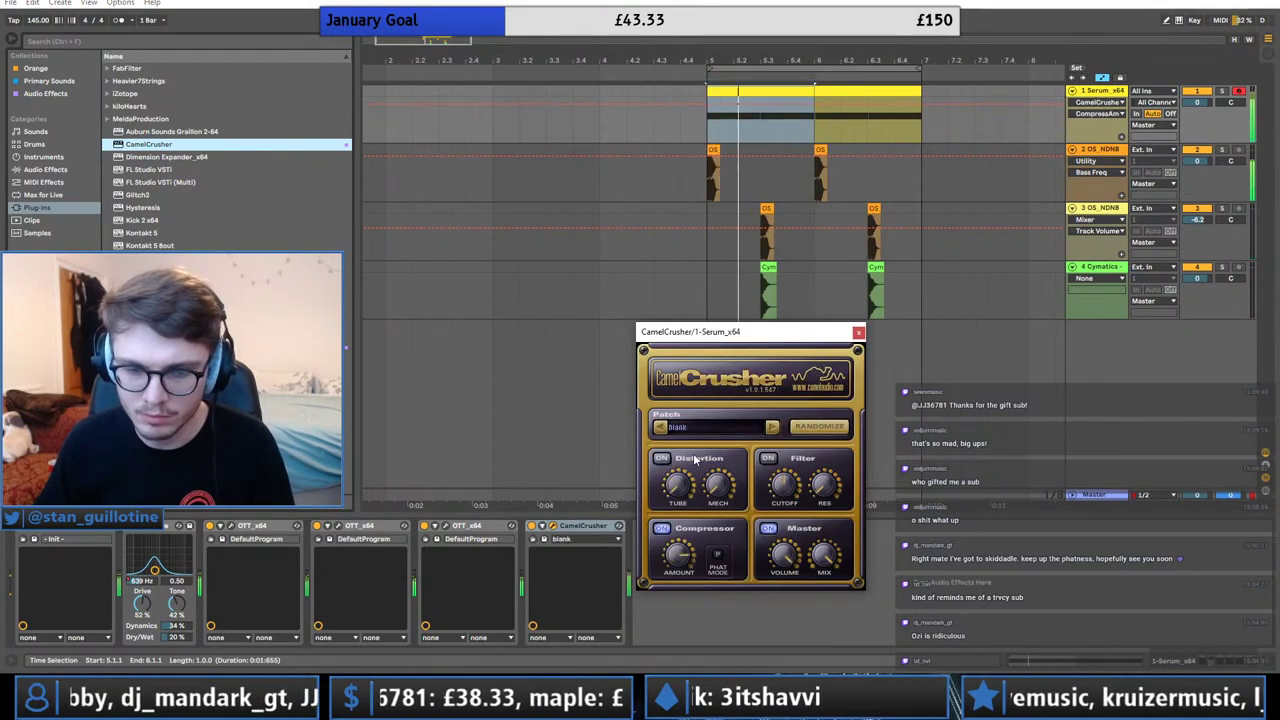
click(858, 331)
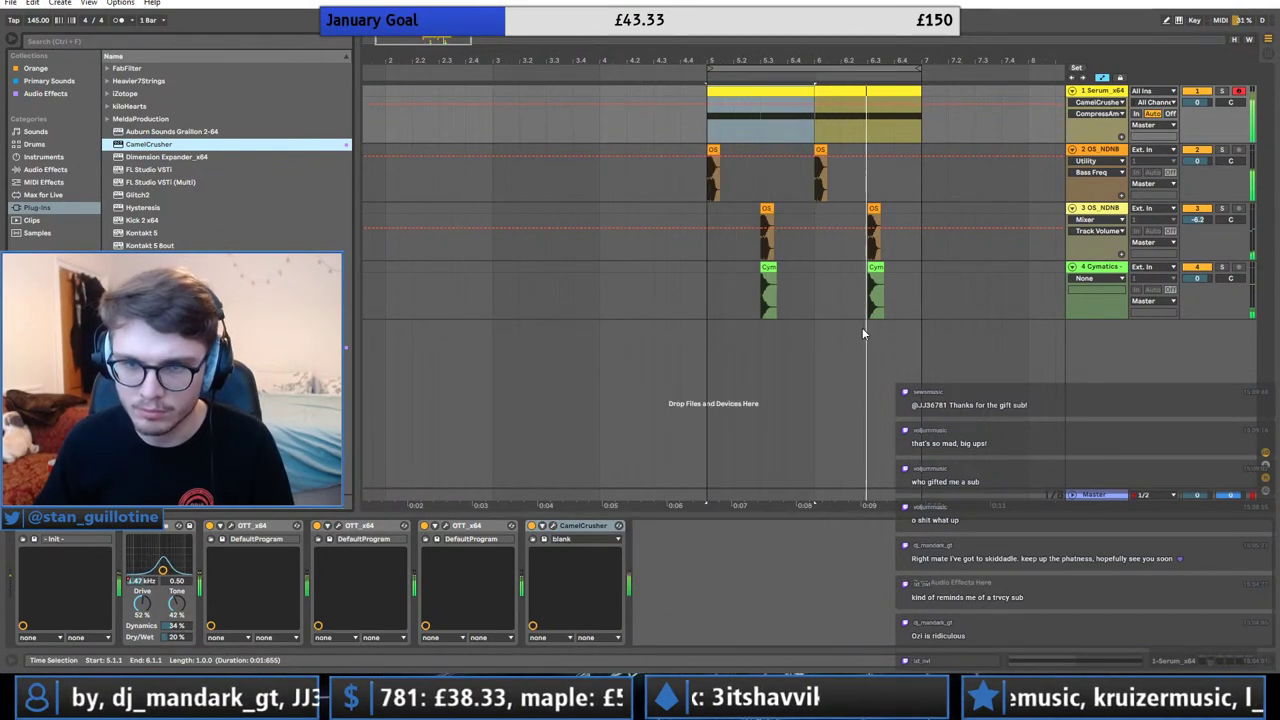
Freeze the Serum track and copy its frozen audio from 5.3 to bar 6 onto a new audio track.
right_click(1108, 92)
click(1140, 192)
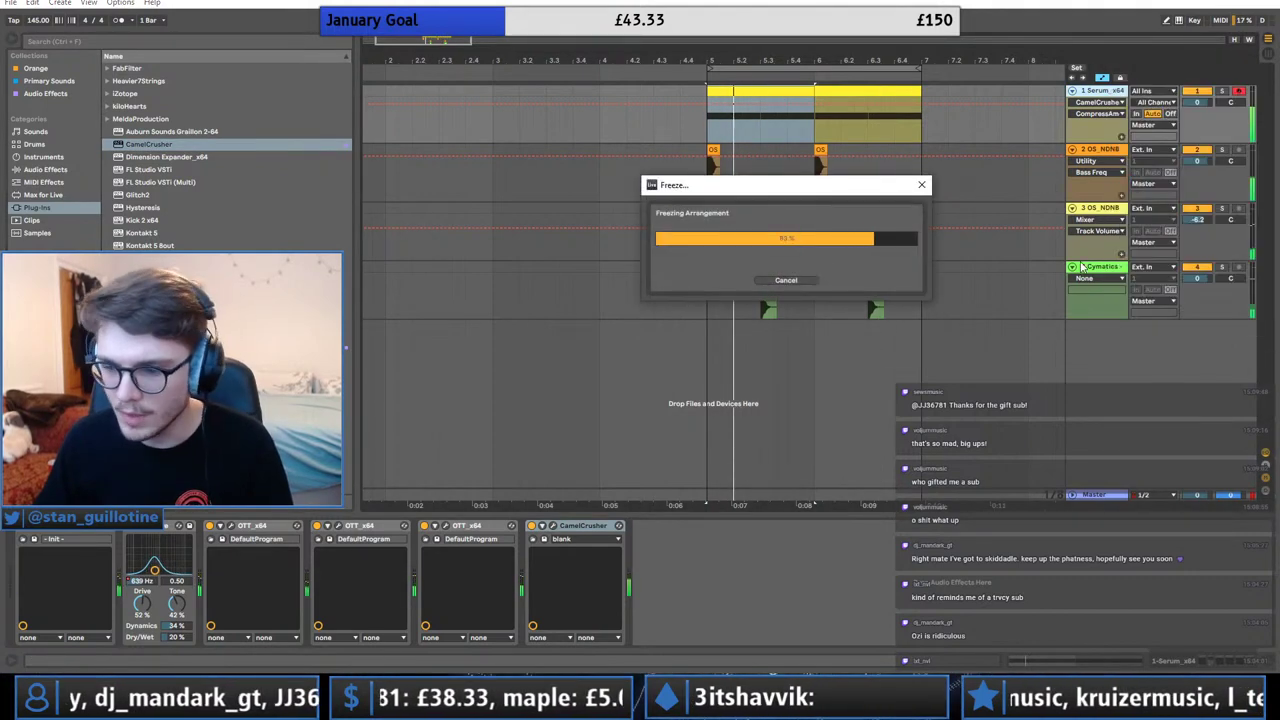
key(ctrl+t)
mouse_move(813, 104)
mouse_down()
mouse_move(782, 95)
mouse_move(764, 152)
mouse_up()
key(space)
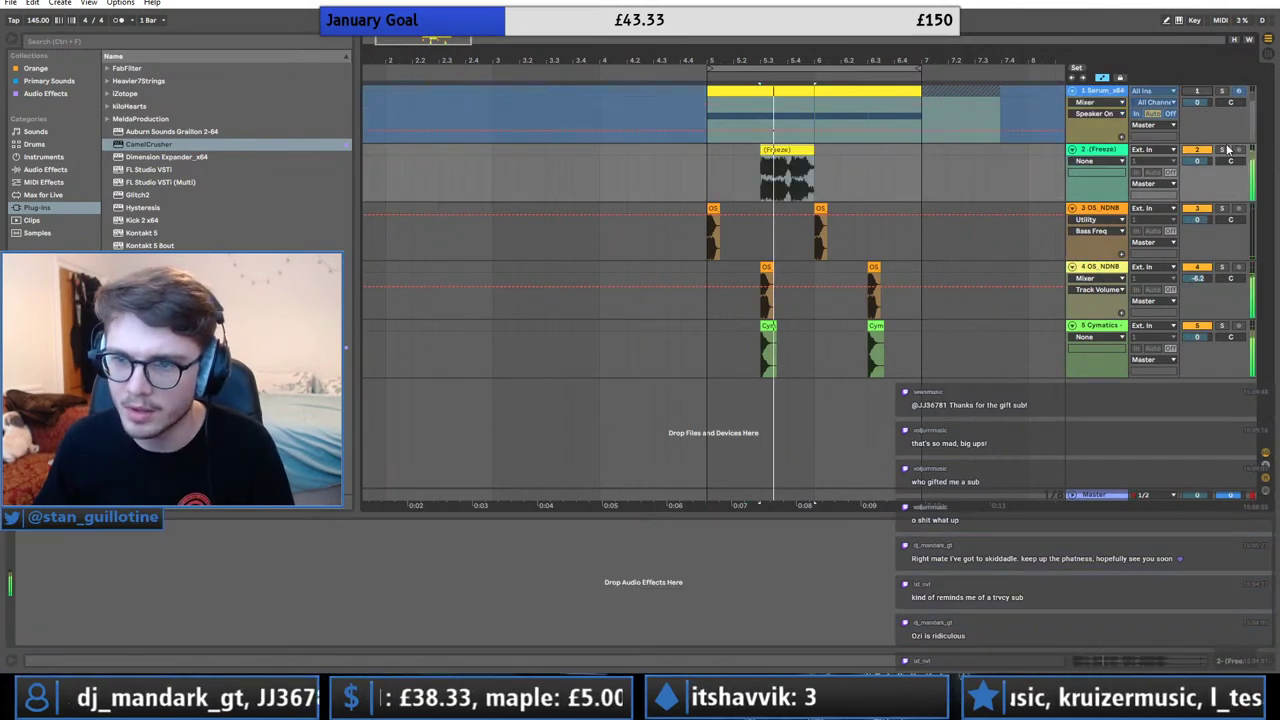
Copy the frozen Serum audio from 6.3 to bar 7 onto the new audio track at the same position.
click(1118, 92)
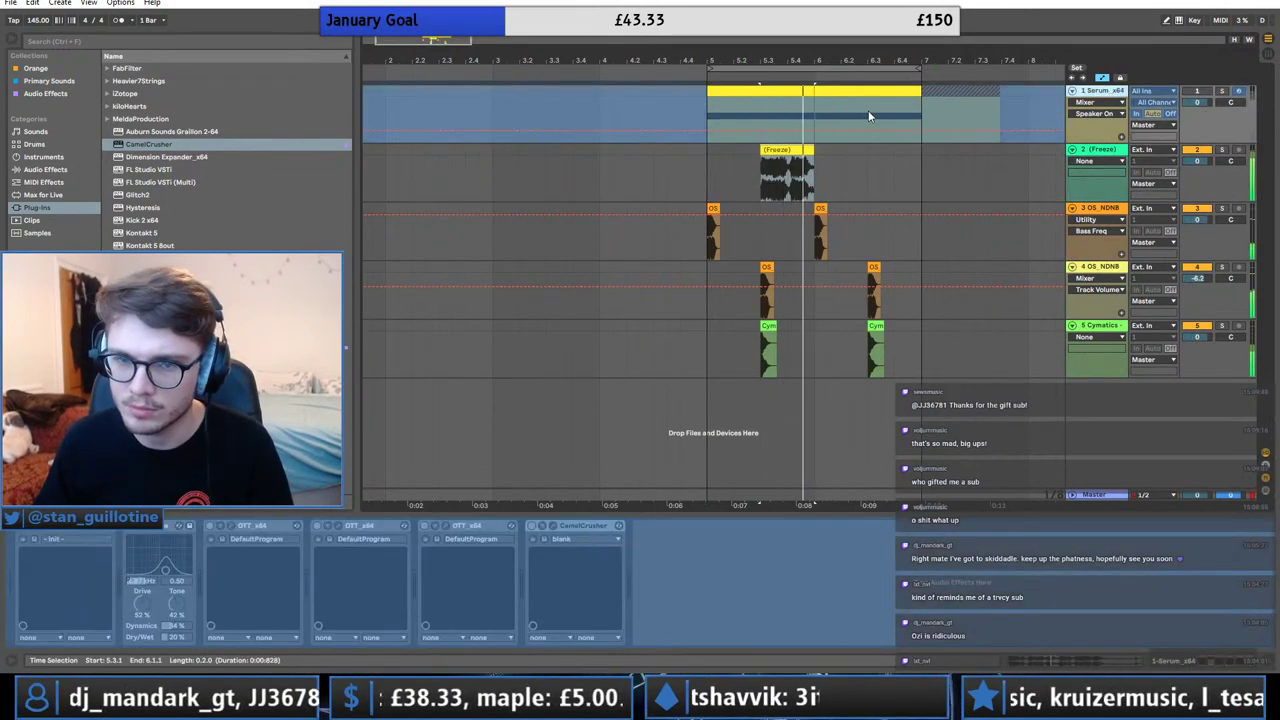
drag(871, 112, 917, 95)
drag(882, 150, 882, 152)
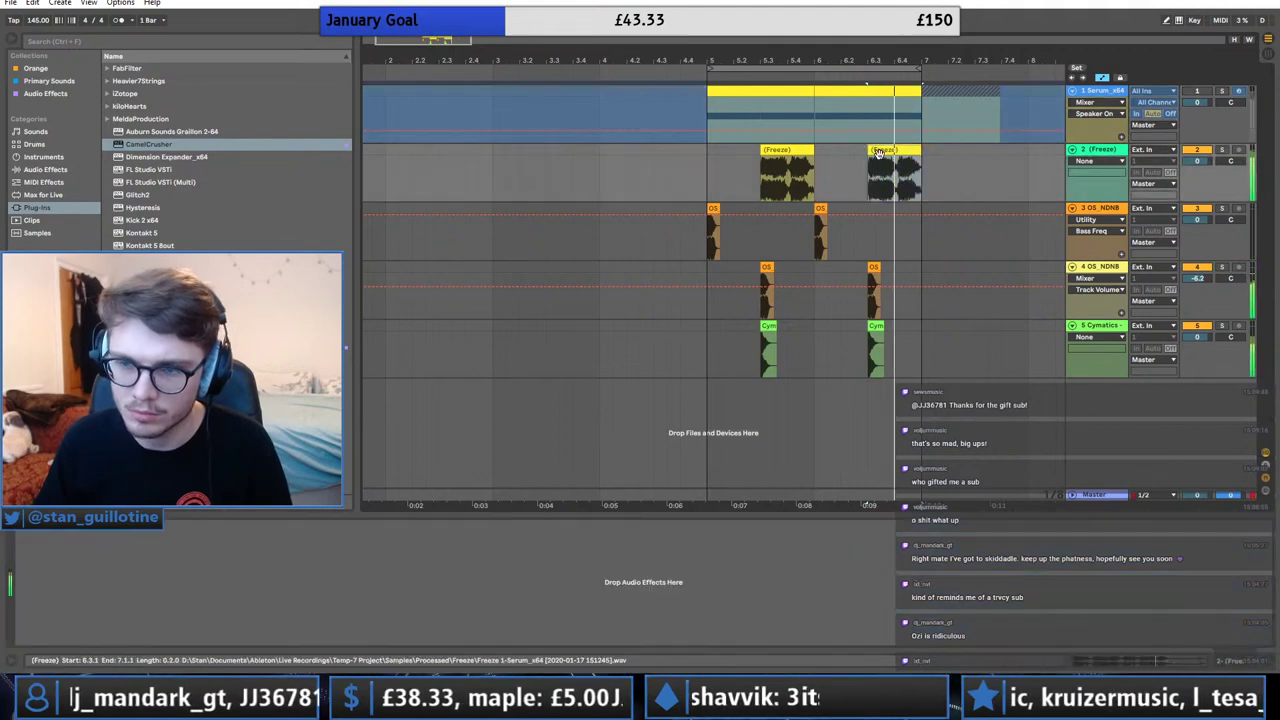
click(890, 152)
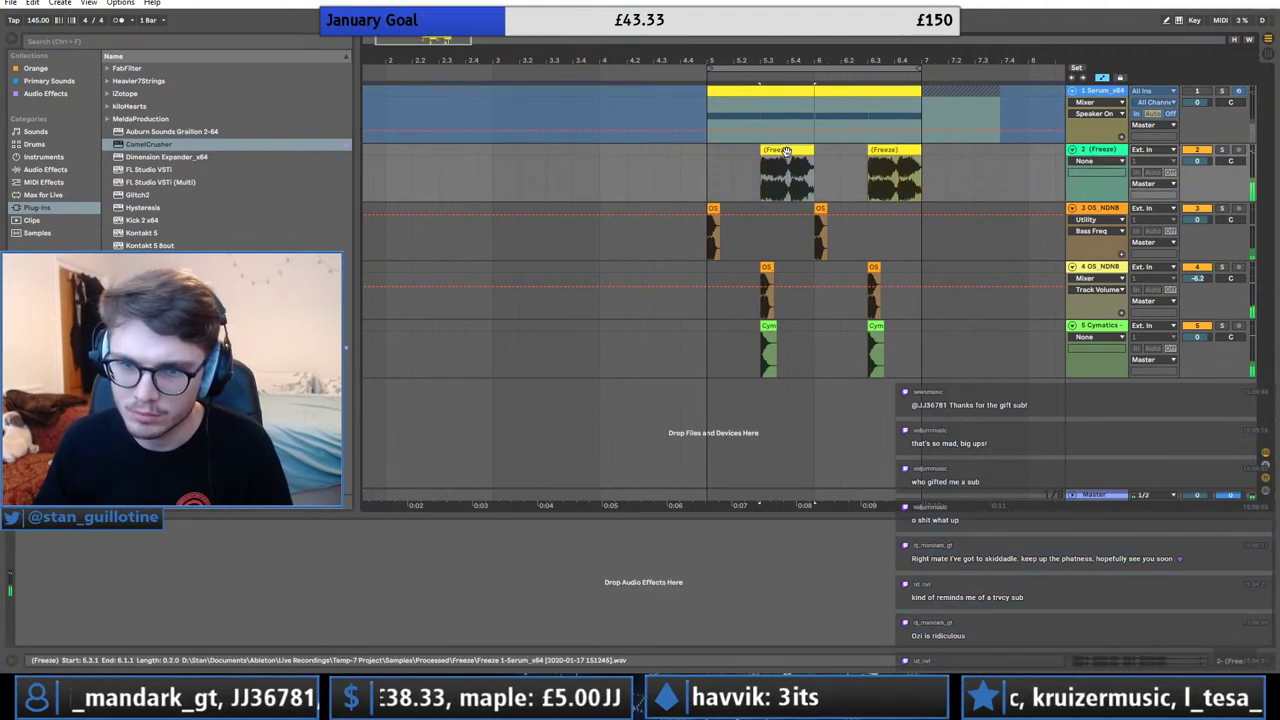
Unfreeze the Serum track and split the copied frozen audio clips at their midpoints.
click(1105, 92)
right_click(1108, 92)
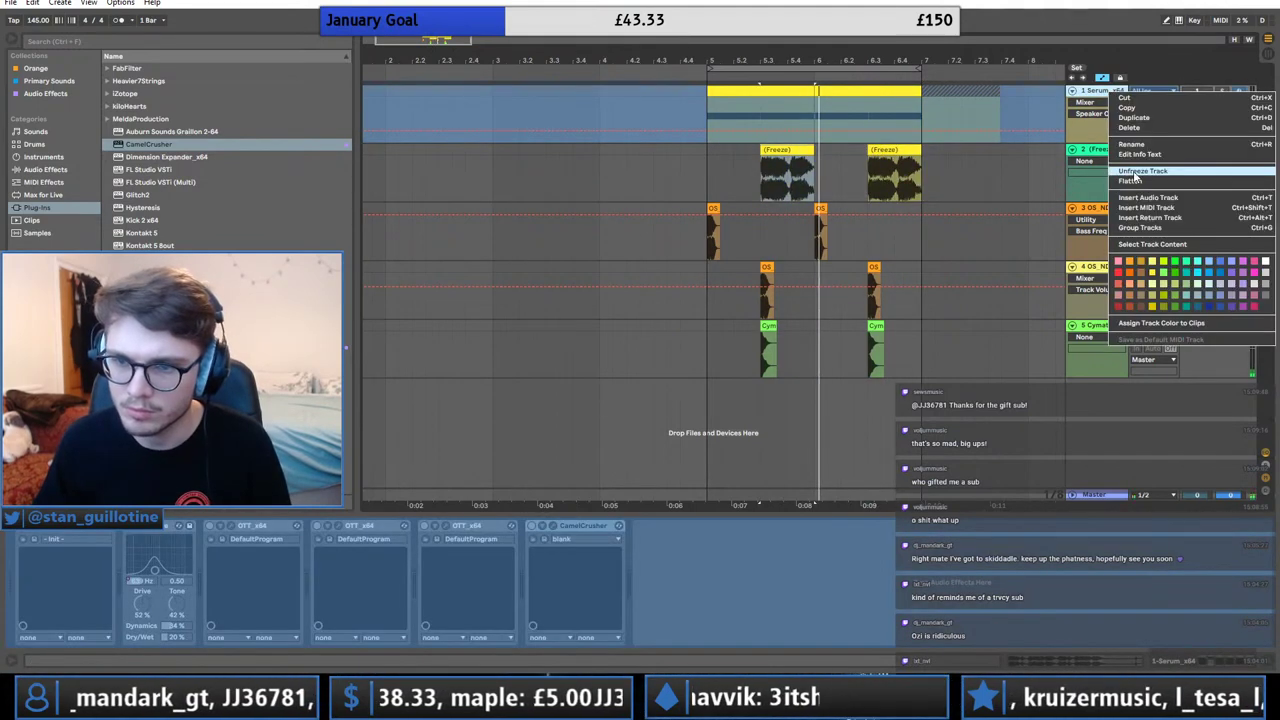
click(1135, 181)
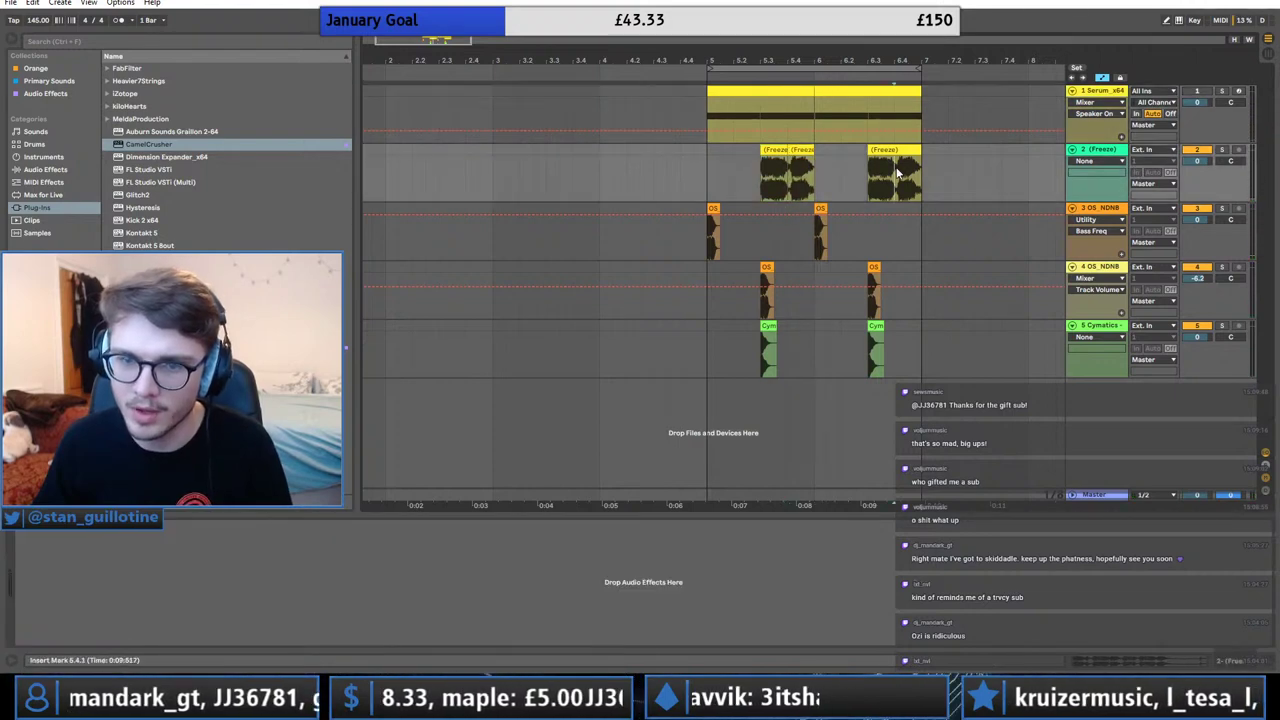
Shorten the two Serum MIDI clips to end at 5.3 and 6.3, leaving the second half of each bar empty.
click(760, 91)
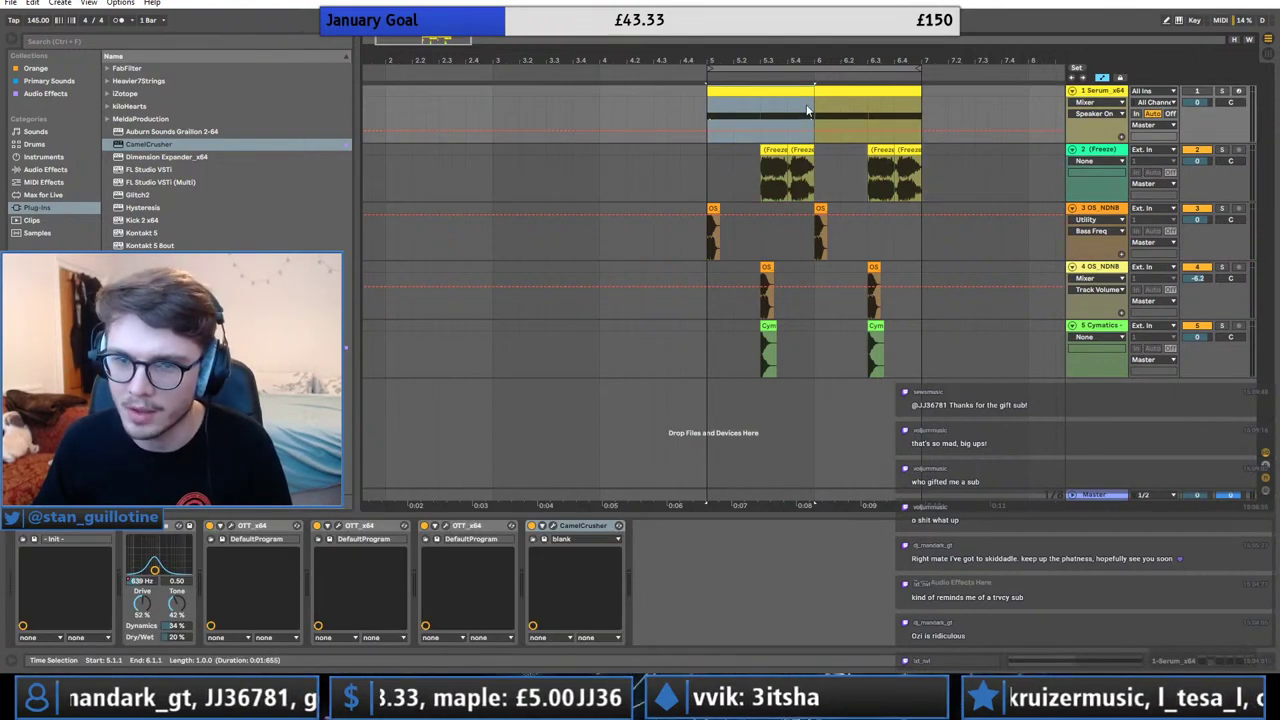
drag(806, 92, 773, 94)
drag(922, 95, 867, 95)
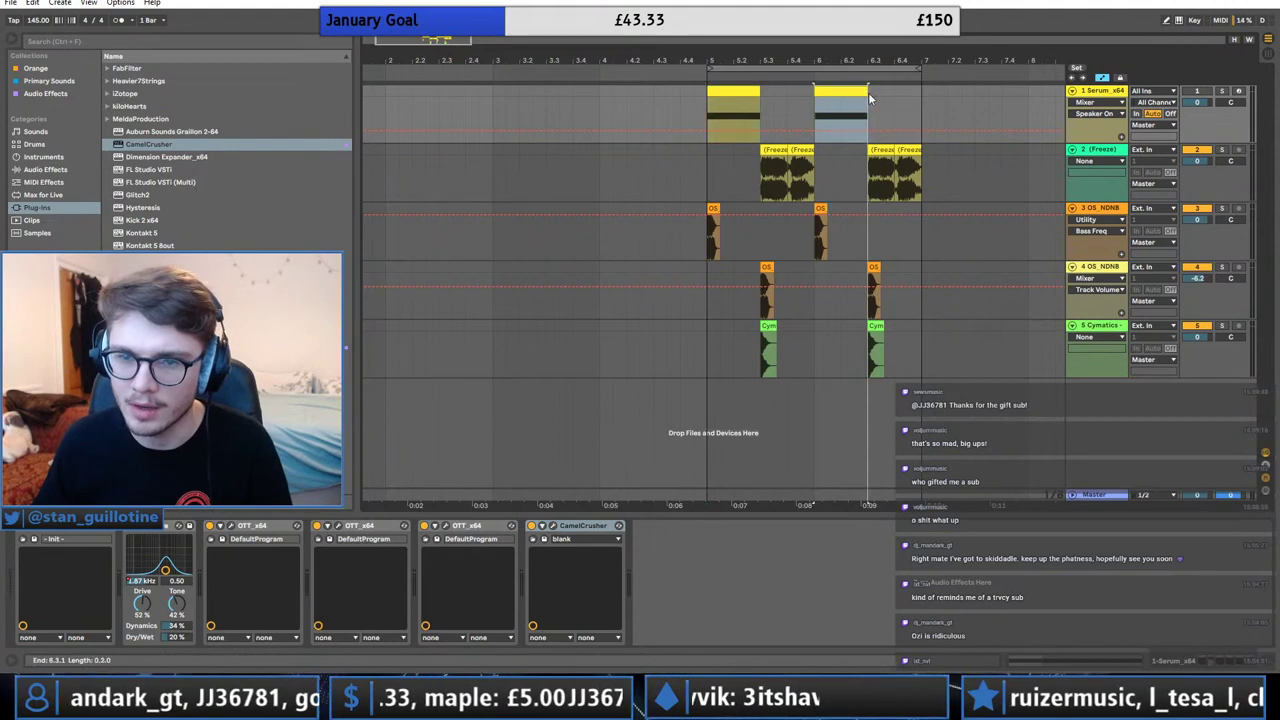
key(space)
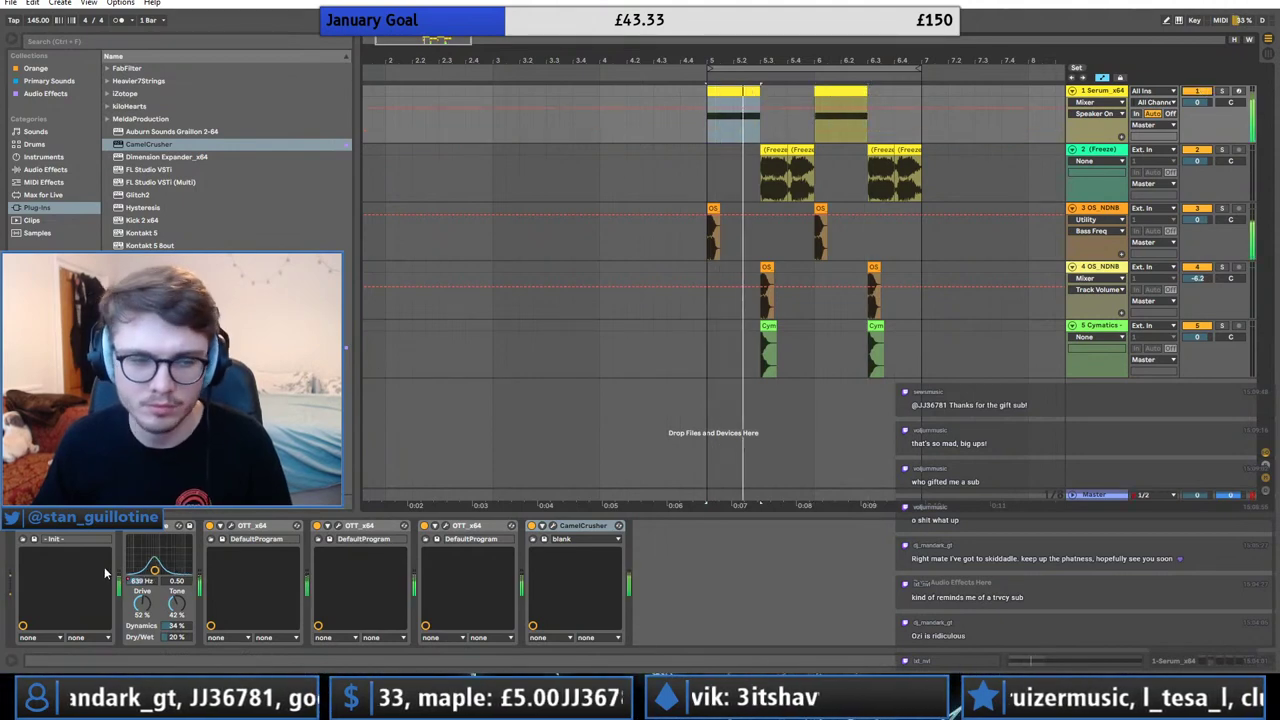
Reopen Serum and reshape the start of LFO 1, giving its first peak a falling shoulder and smoothing the second peak's descent.
click(43, 527)
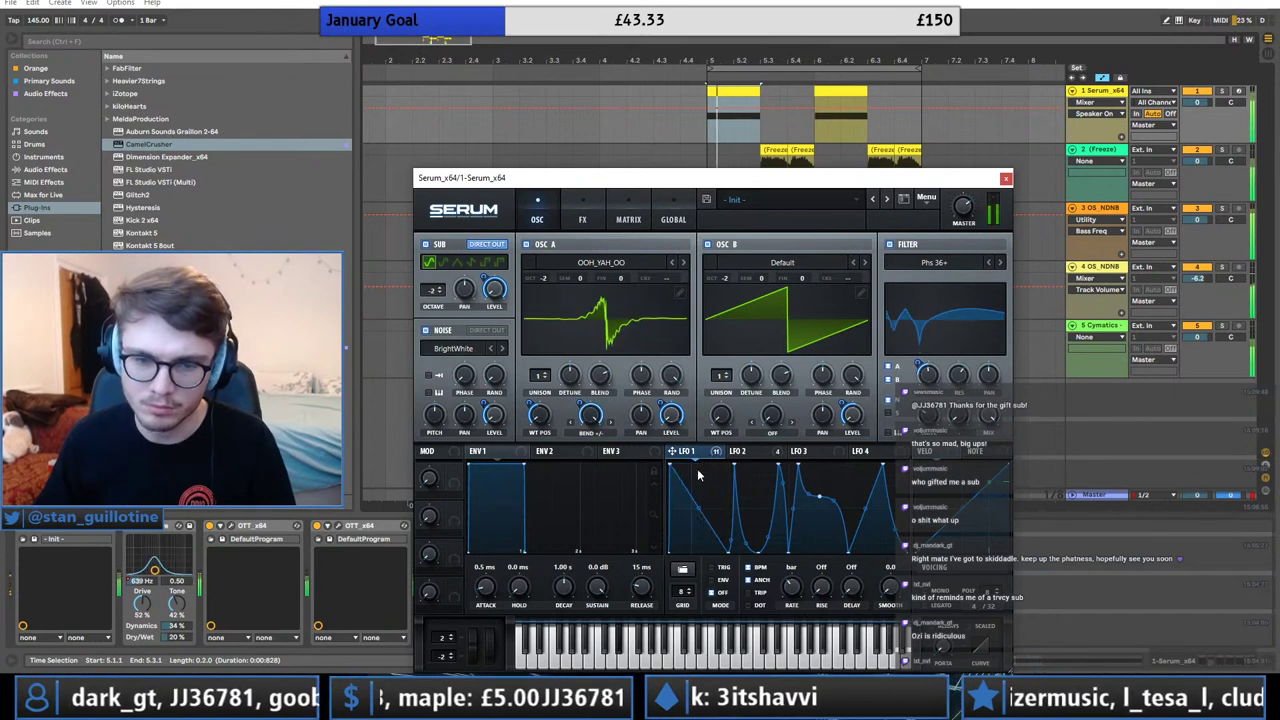
drag(697, 475, 731, 480)
drag(762, 560, 759, 555)
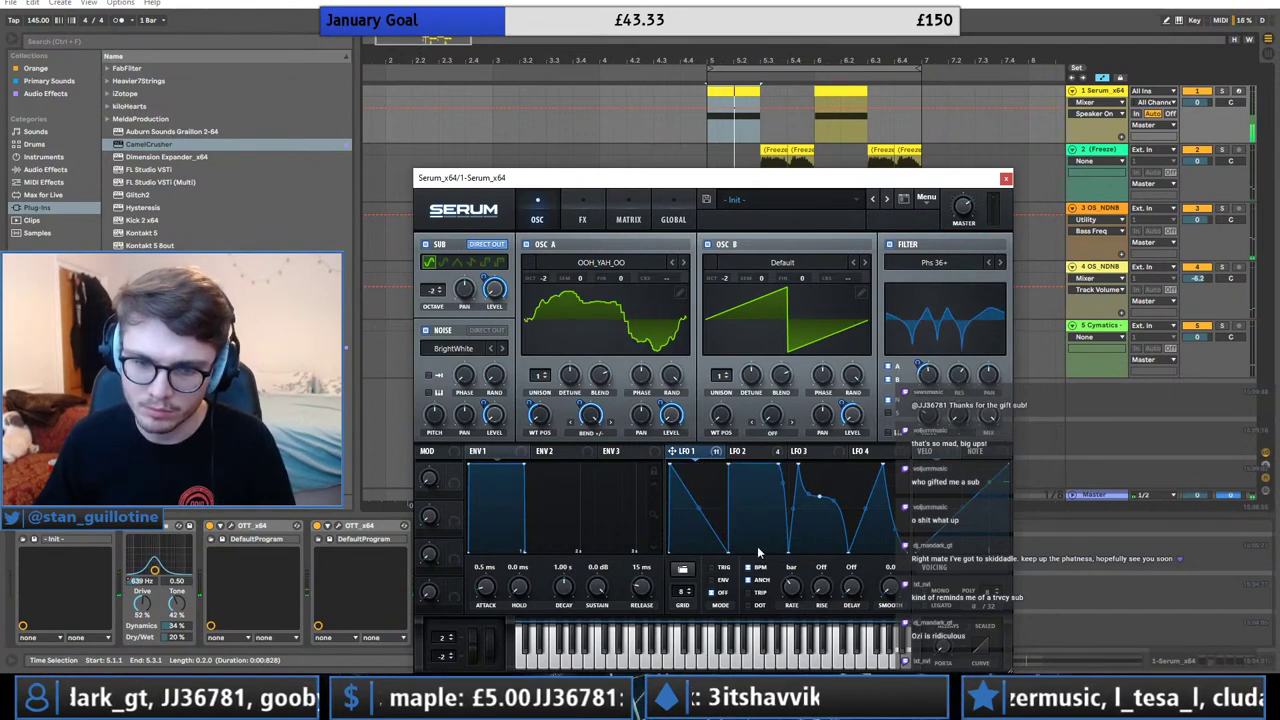
drag(781, 469, 764, 499)
drag(684, 523, 757, 509)
drag(673, 483, 700, 480)
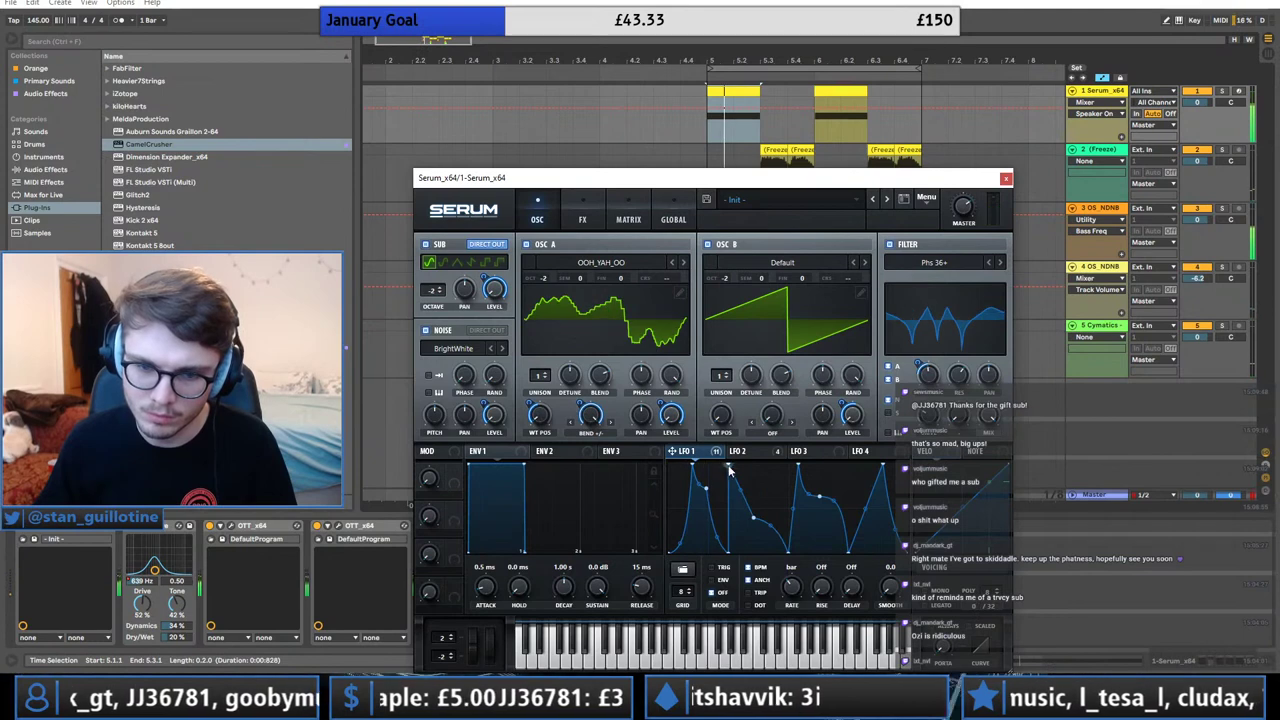
Shift LFO 1's second peak later with a steep fall, and add a narrow peak just before the shouldered one.
drag(748, 484, 755, 566)
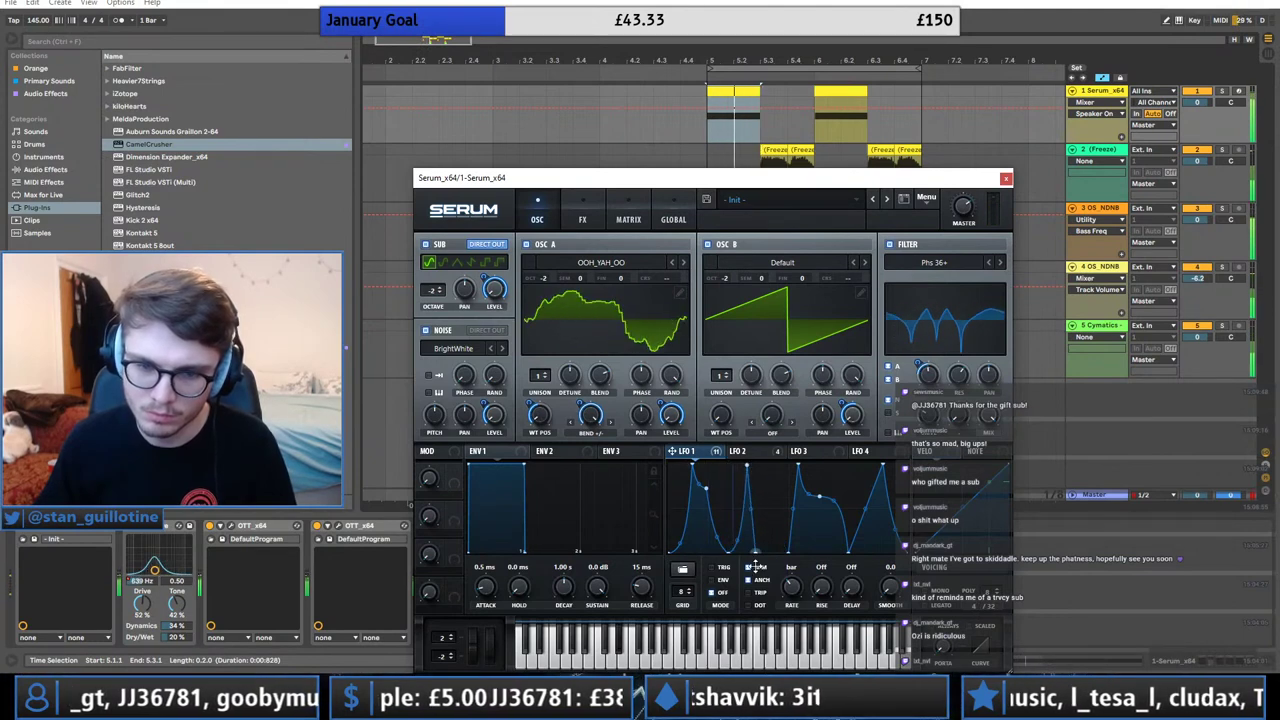
double_click(763, 466)
drag(776, 510, 773, 536)
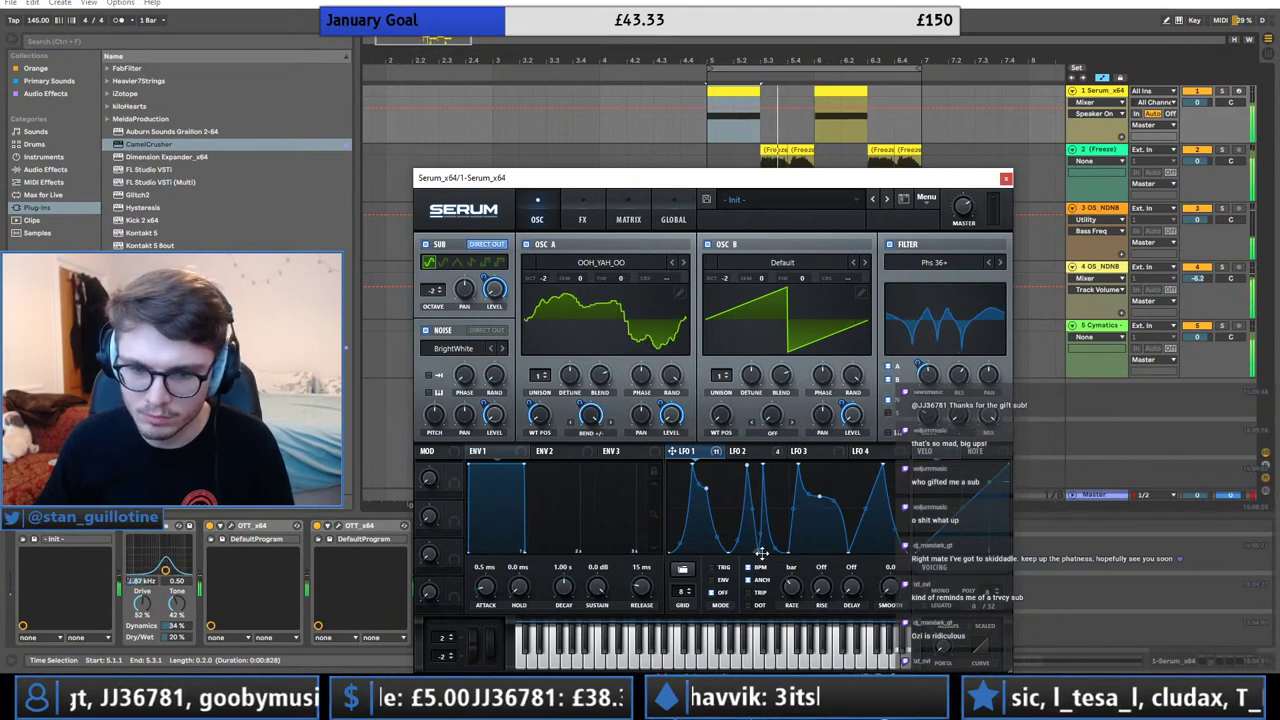
drag(765, 468, 783, 463)
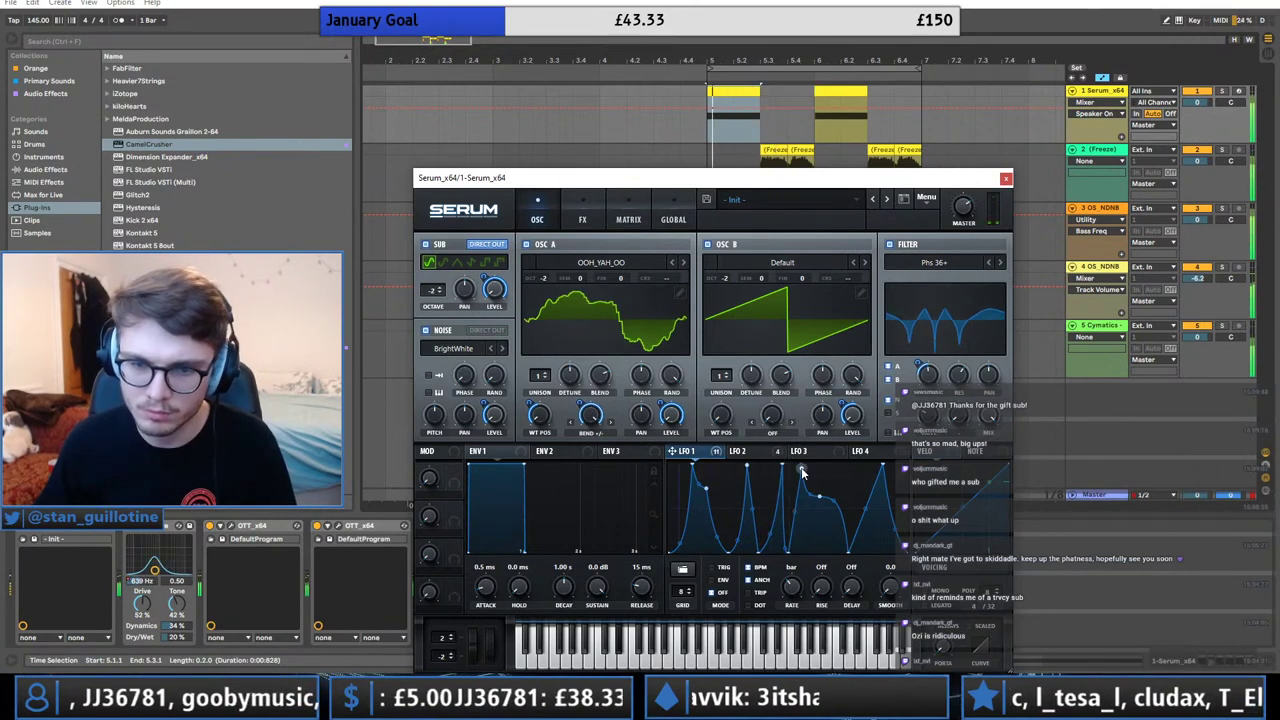
Delete LFO 1's peaks after the third one and lower oscillators A and B to -3 octaves.
double_click(818, 495)
double_click(878, 468)
drag(725, 280, 737, 298)
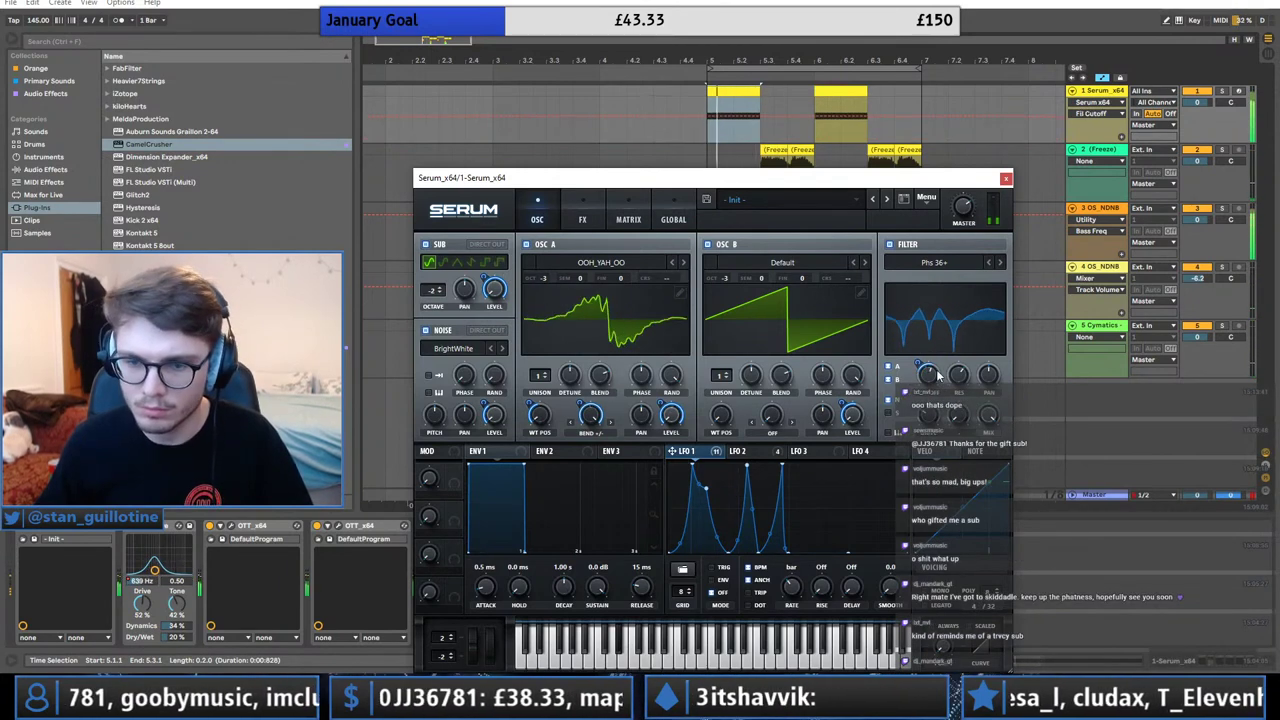
Remove LFO 2 from the main filter's cutoff, adjust LFO 1's modulation depth there, and route LFO 1 to the filter resonance.
drag(926, 370, 930, 356)
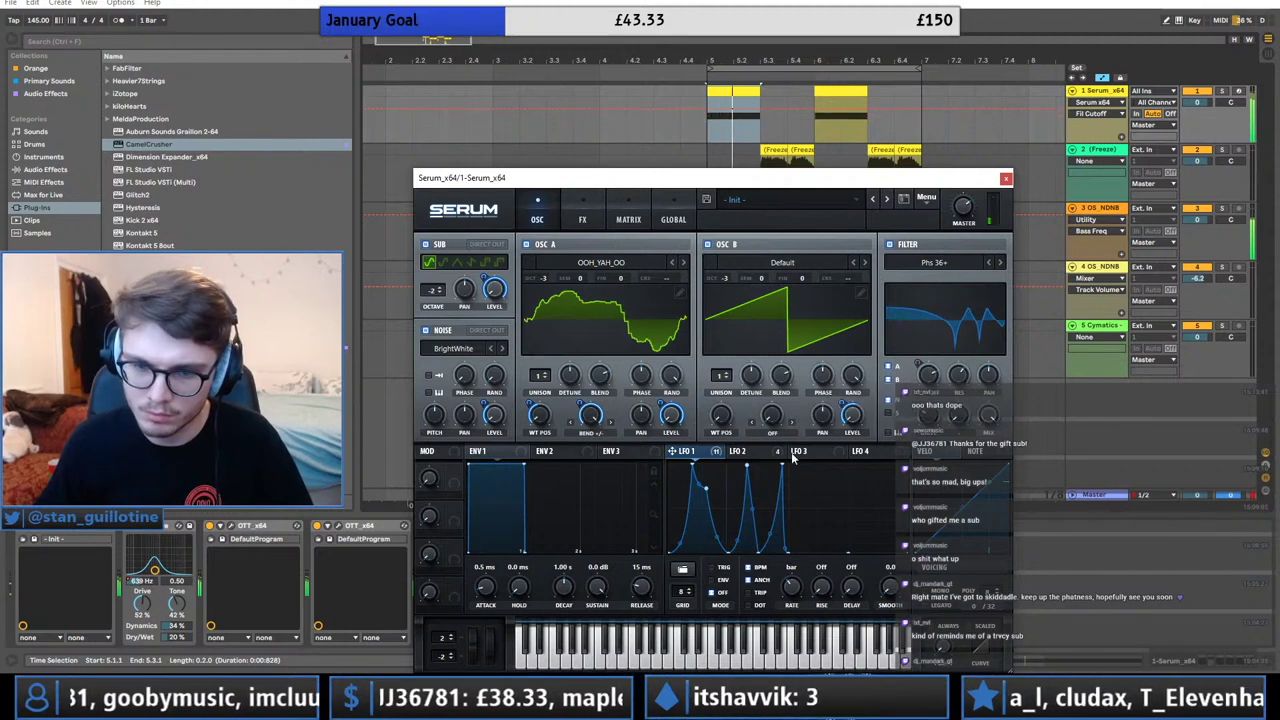
right_click(928, 371)
click(964, 425)
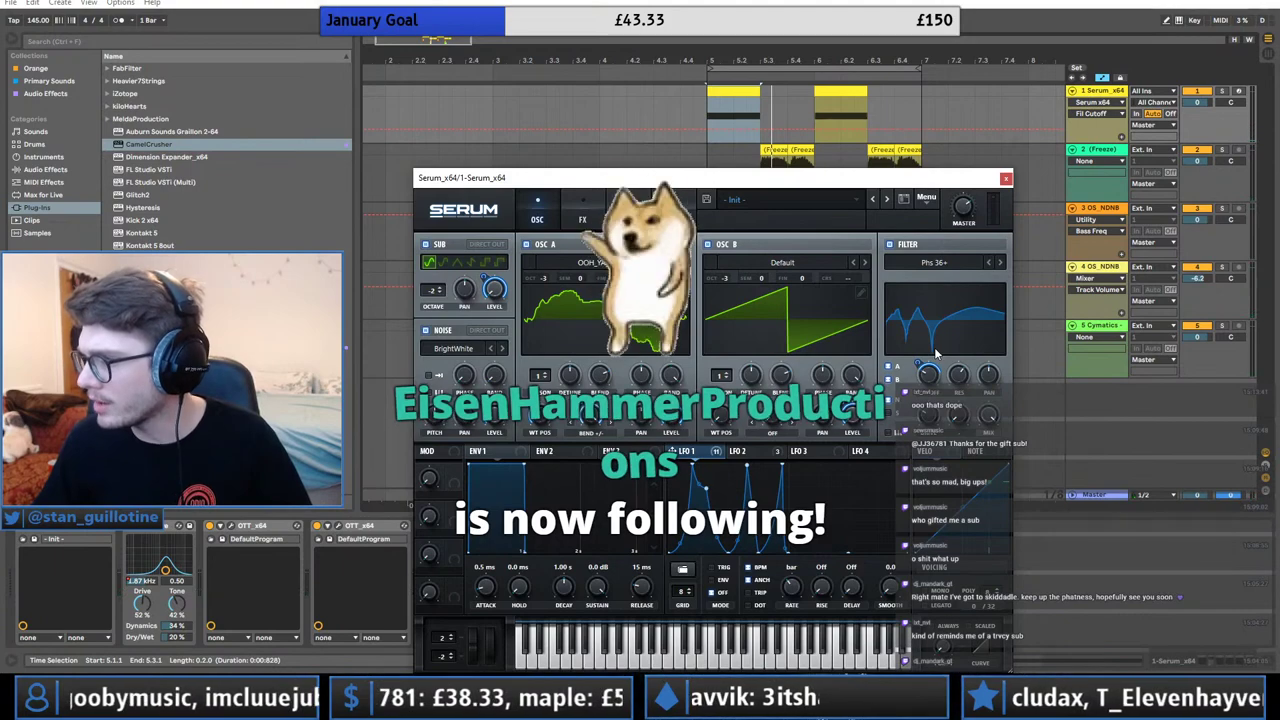
drag(919, 367, 919, 345)
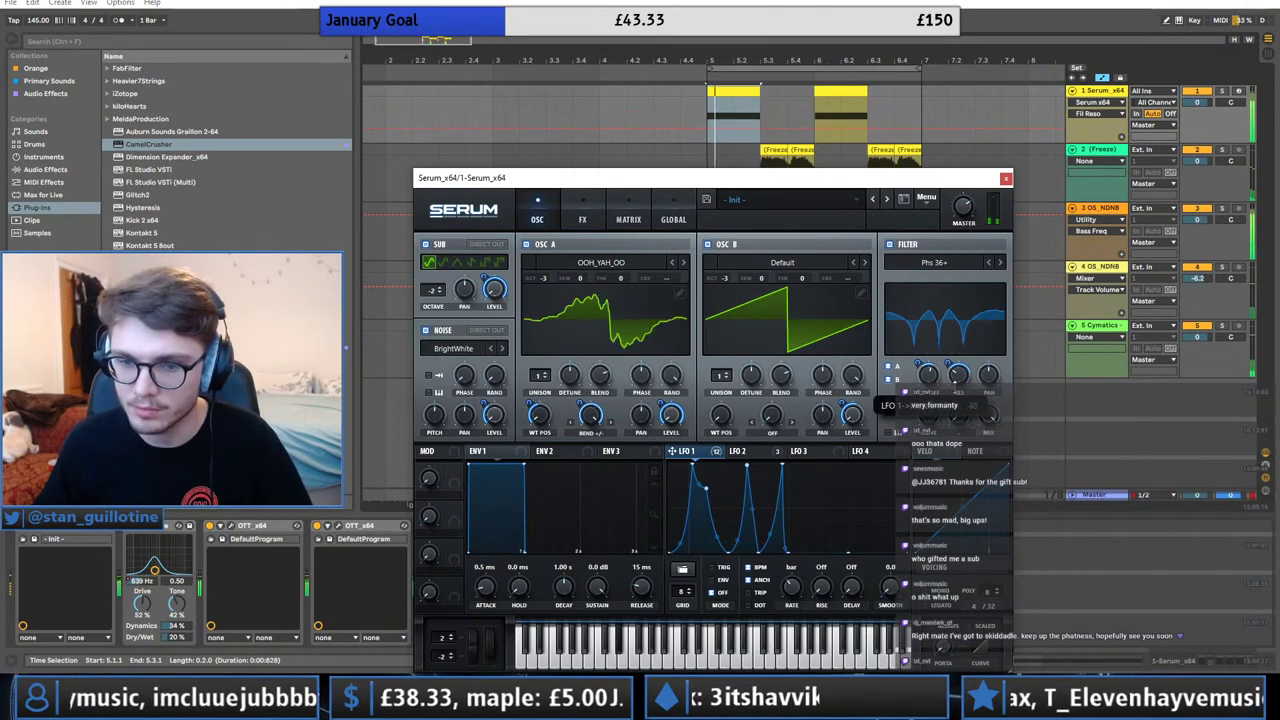
Audition the patch with oscillator A switched off and on, and set oscillator B's octave to -2.
click(526, 244)
click(527, 244)
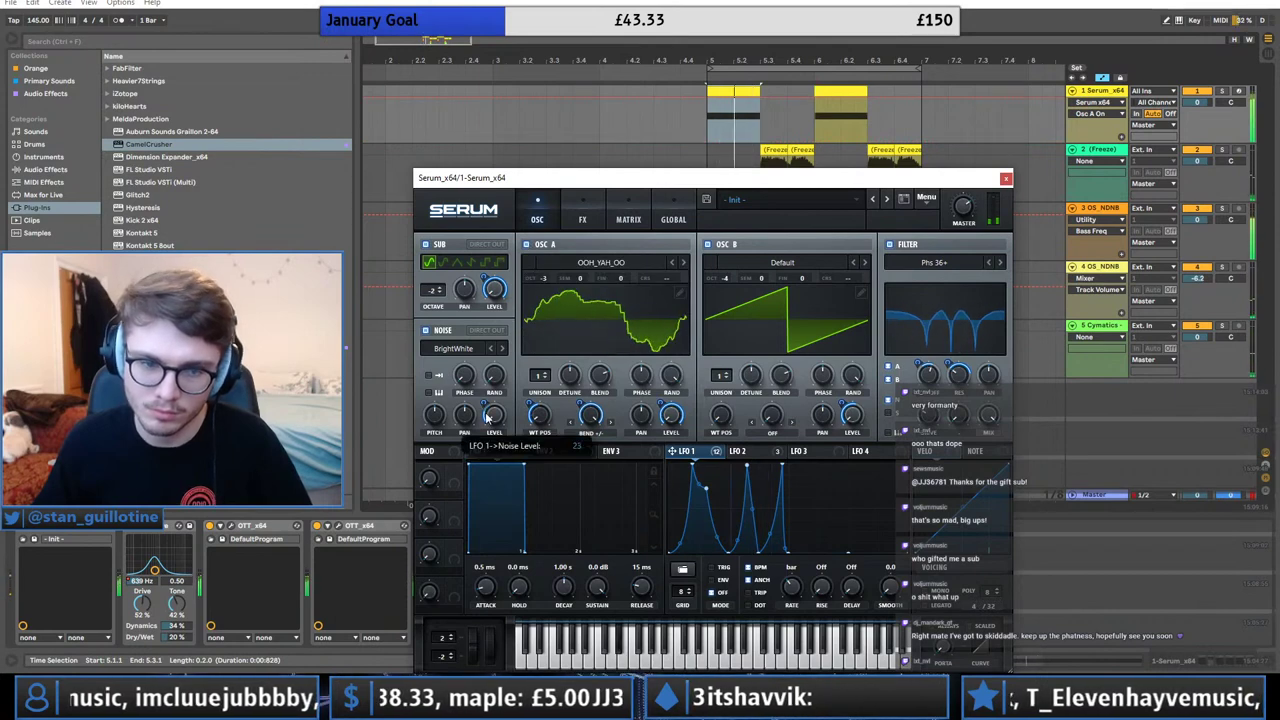
drag(545, 279, 548, 272)
drag(724, 280, 727, 268)
Set the phaser's frequency to 100 Hz in Serum's effects and adjust LFO 1's modulation depth on it.
click(583, 216)
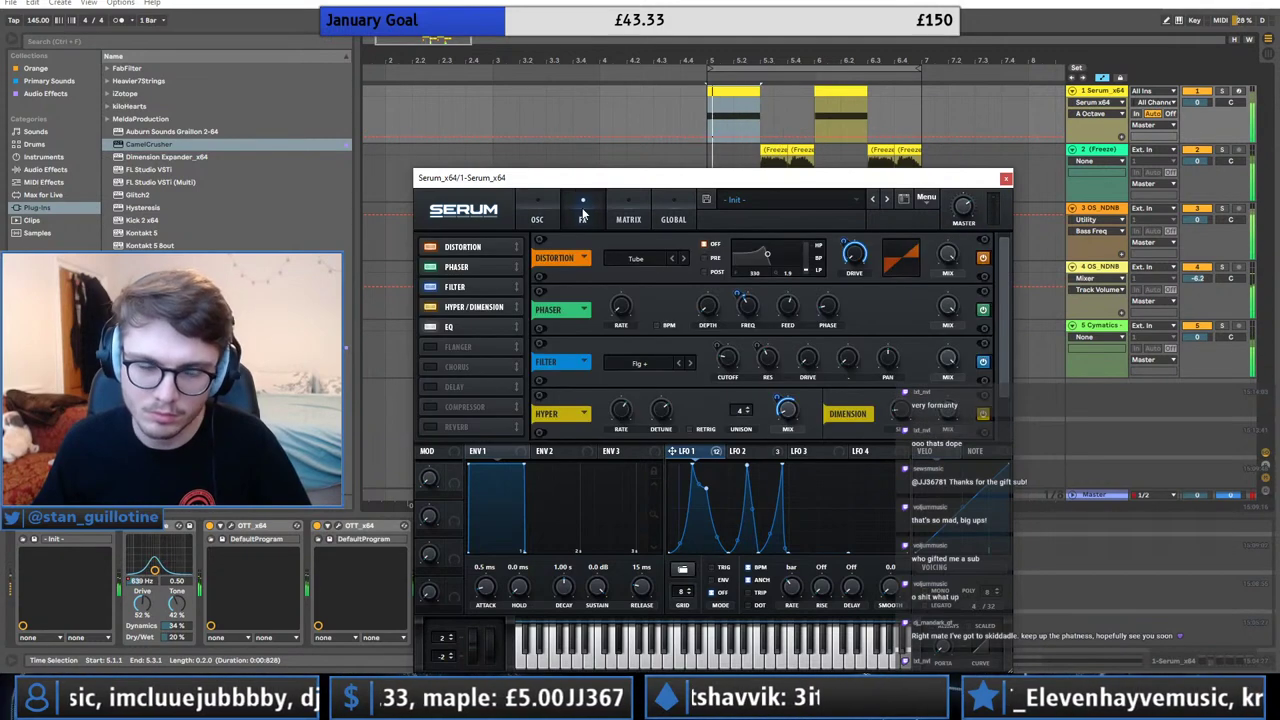
drag(747, 304, 750, 298)
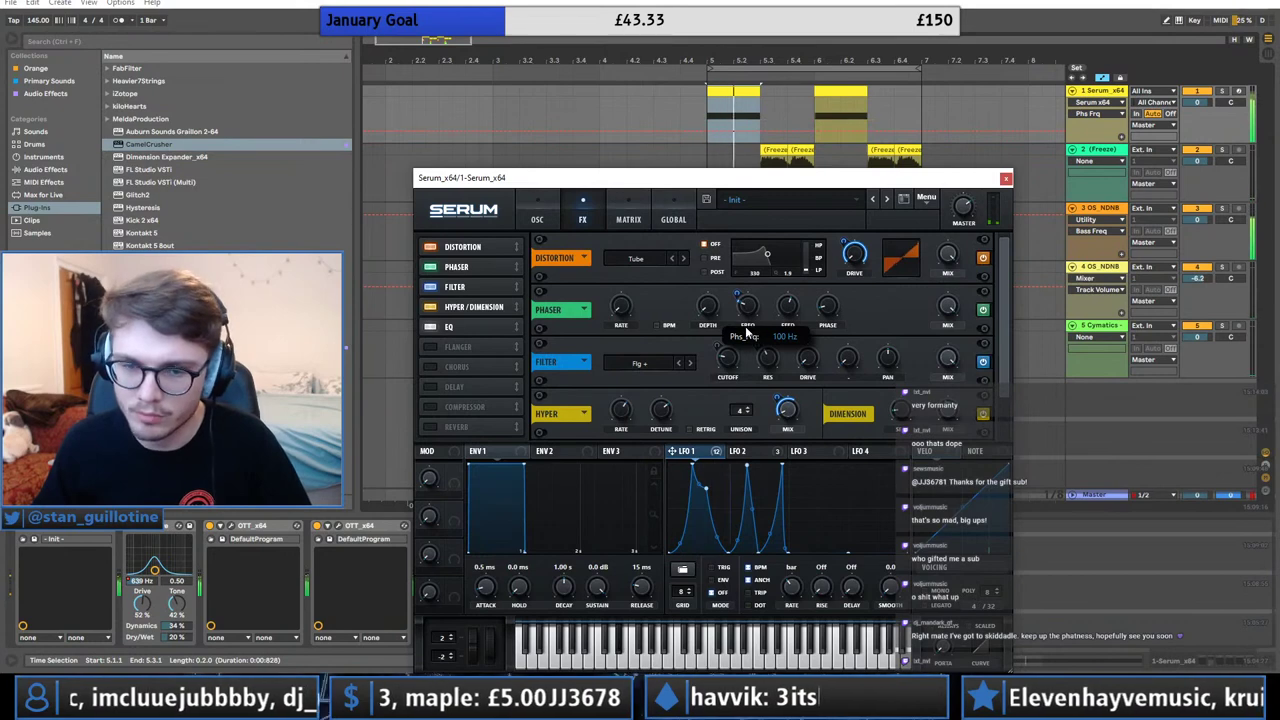
mouse_move(738, 294)
mouse_down()
mouse_move(766, 266)
mouse_move(751, 306)
mouse_up()
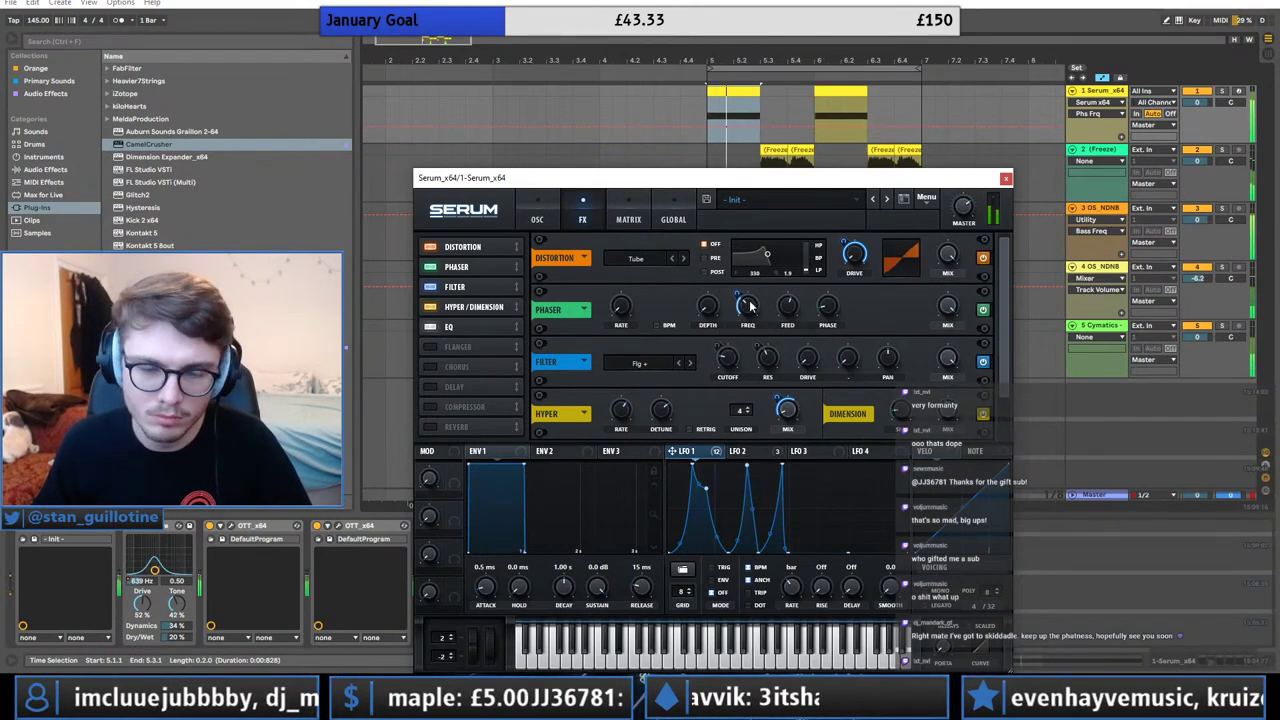
Remove LFO 2's modulation from the effects filter's cutoff and resonance, and route LFO 1 to the resonance instead.
mouse_move(724, 362)
mouse_down()
mouse_move(748, 344)
mouse_move(731, 392)
mouse_move(729, 372)
mouse_up()
click(750, 456)
right_click(729, 370)
click(743, 409)
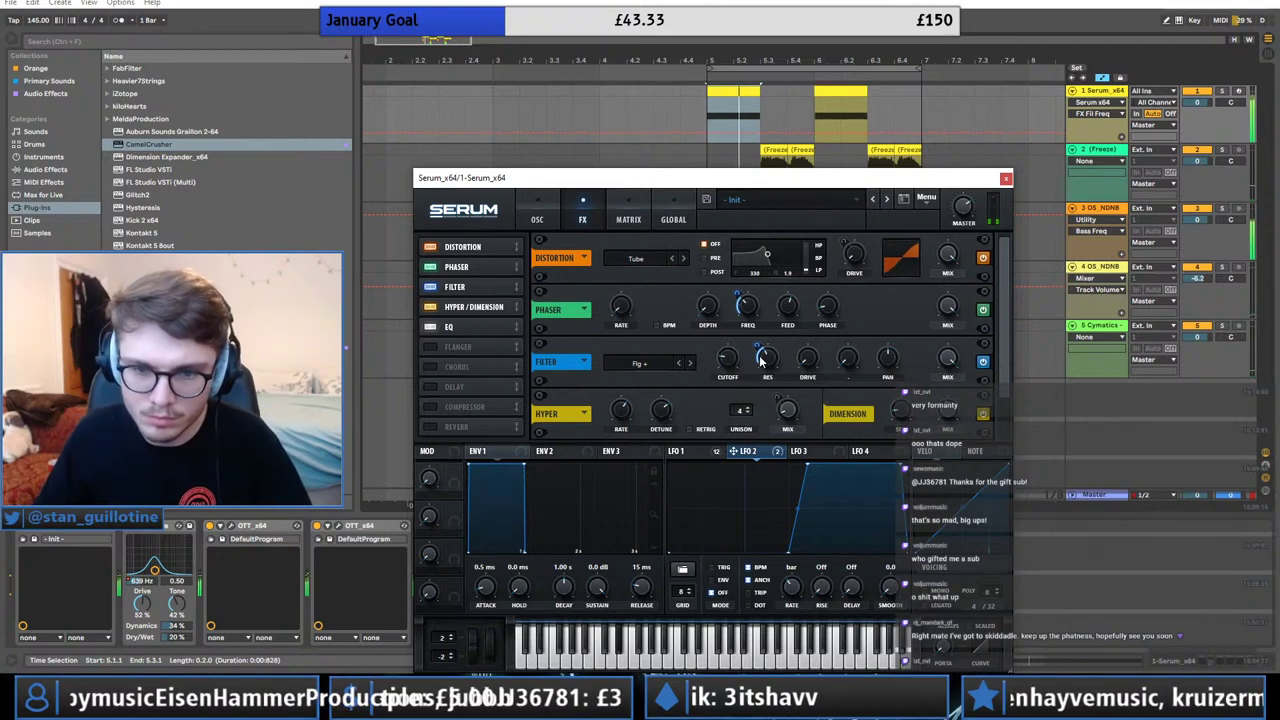
right_click(764, 358)
click(779, 398)
drag(695, 453, 766, 360)
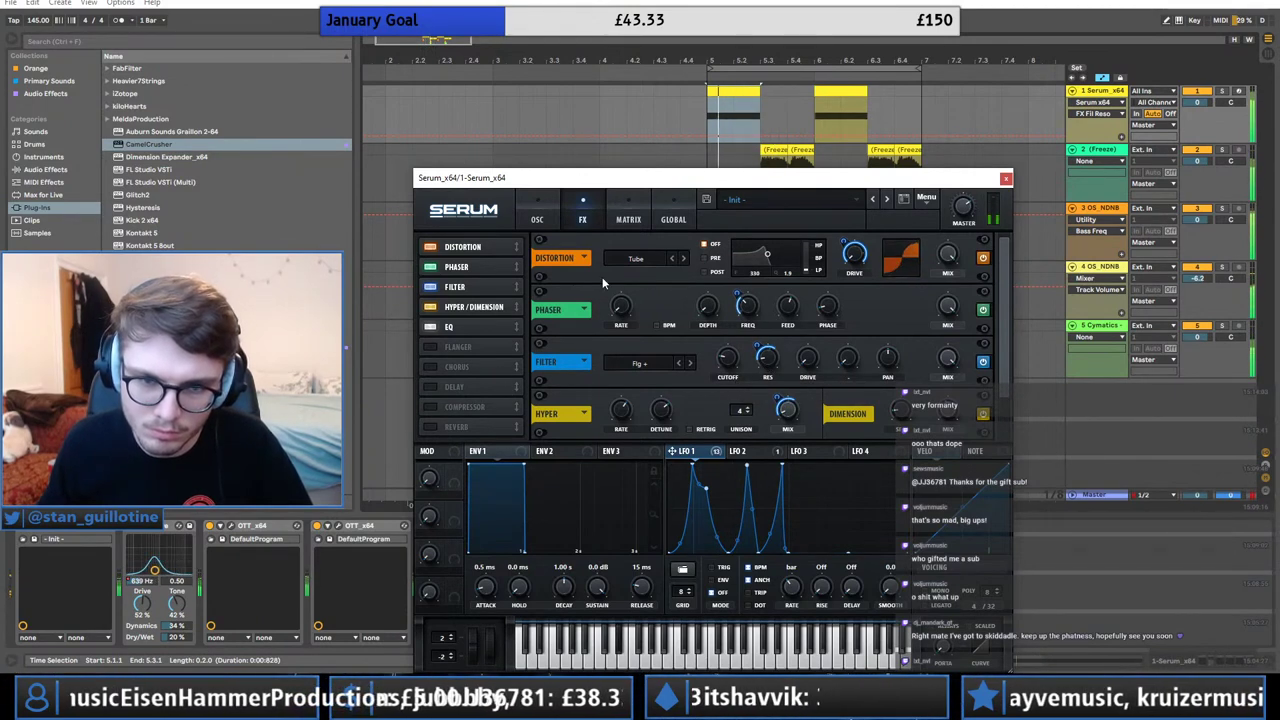
Route Macro 1 to the effects filter's cutoff and set the macro to 0% for automation on the Serum track.
mouse_move(727, 364)
mouse_down()
mouse_move(768, 303)
mouse_move(752, 338)
mouse_move(748, 318)
mouse_move(736, 366)
mouse_up()
drag(454, 471, 720, 374)
click(434, 480)
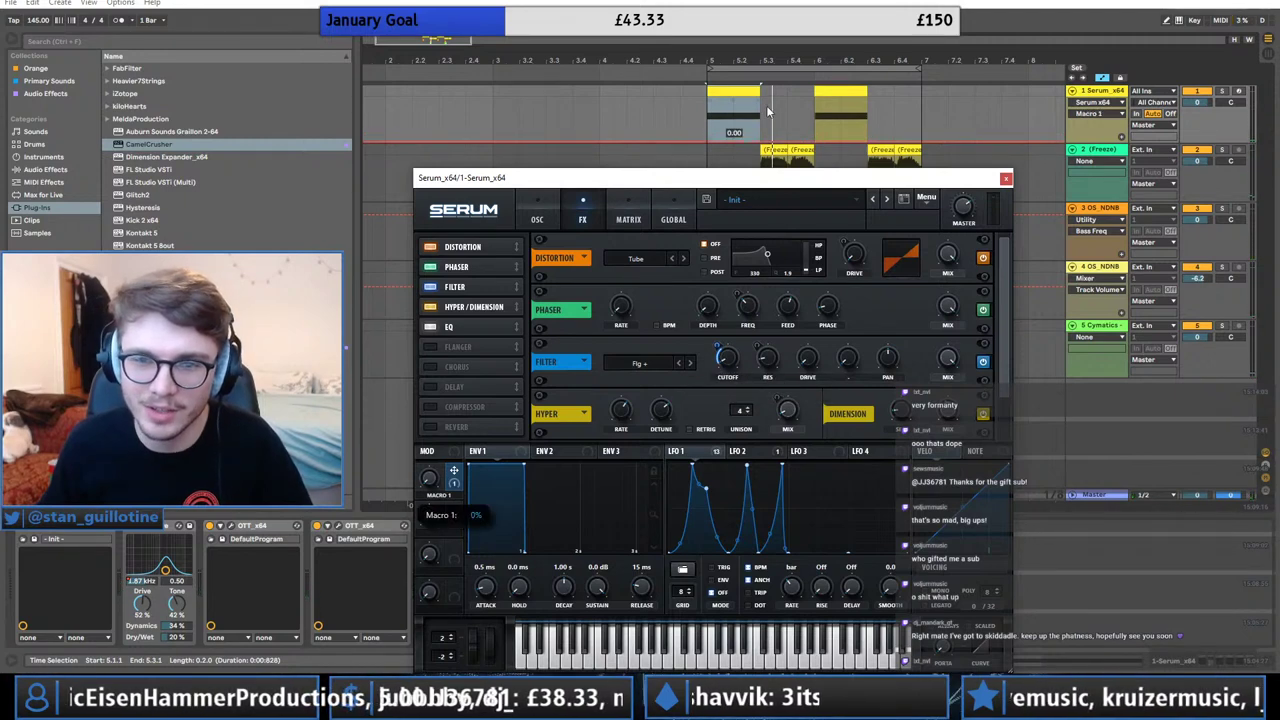
Automate Macro 1 to fall from 1.00 at bar 5 to 0 at 5.3, and increase its modulation depth on the filter cutoff.
click(762, 143)
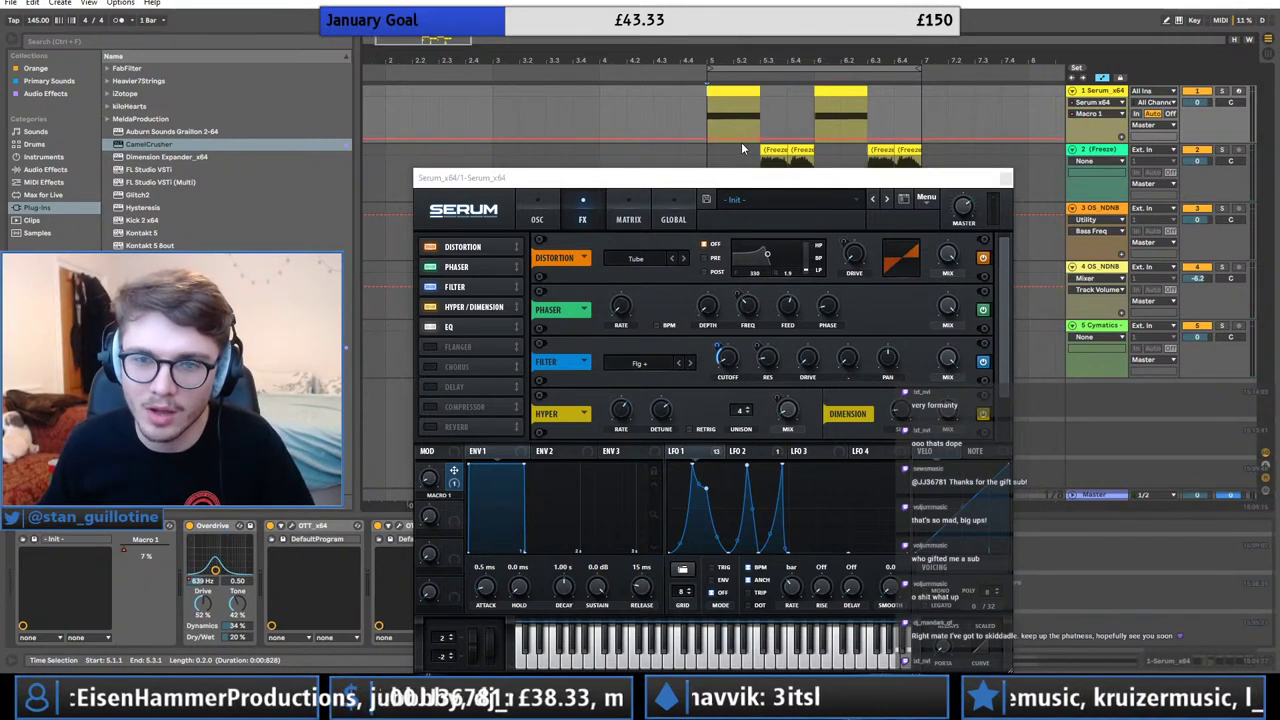
drag(707, 142, 707, 98)
key(space)
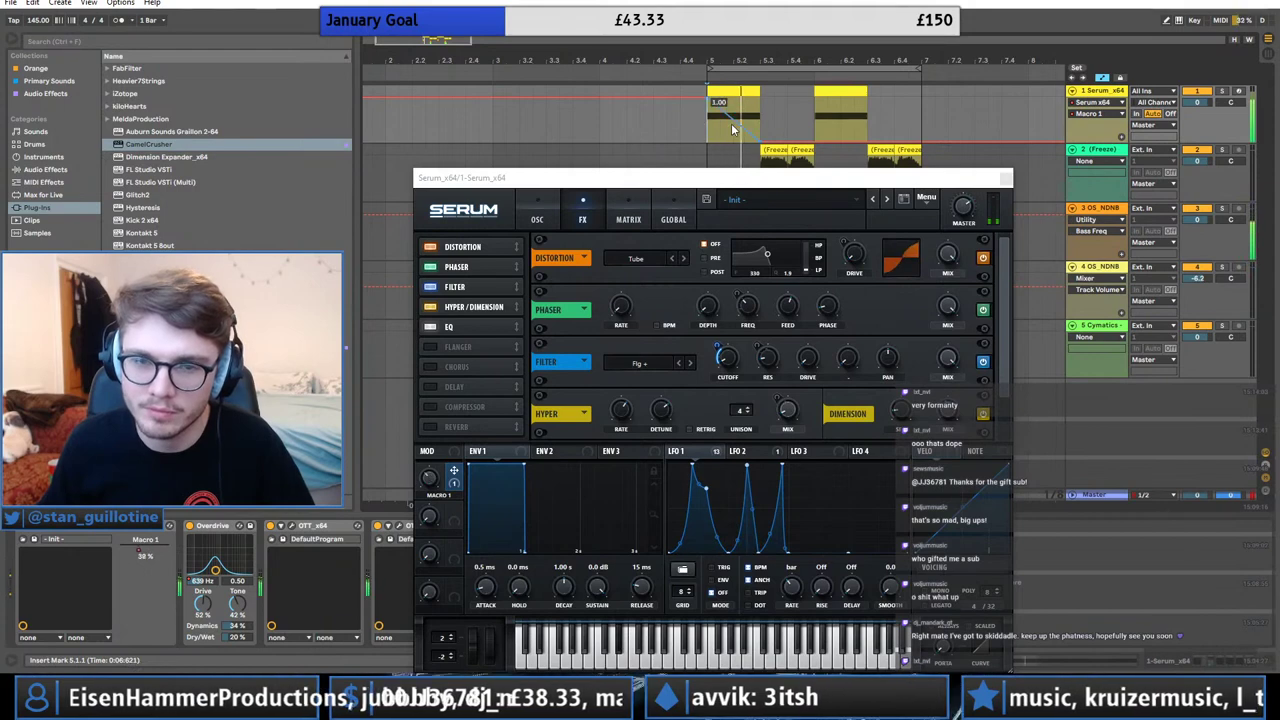
key(space)
key(space)
drag(718, 347, 726, 331)
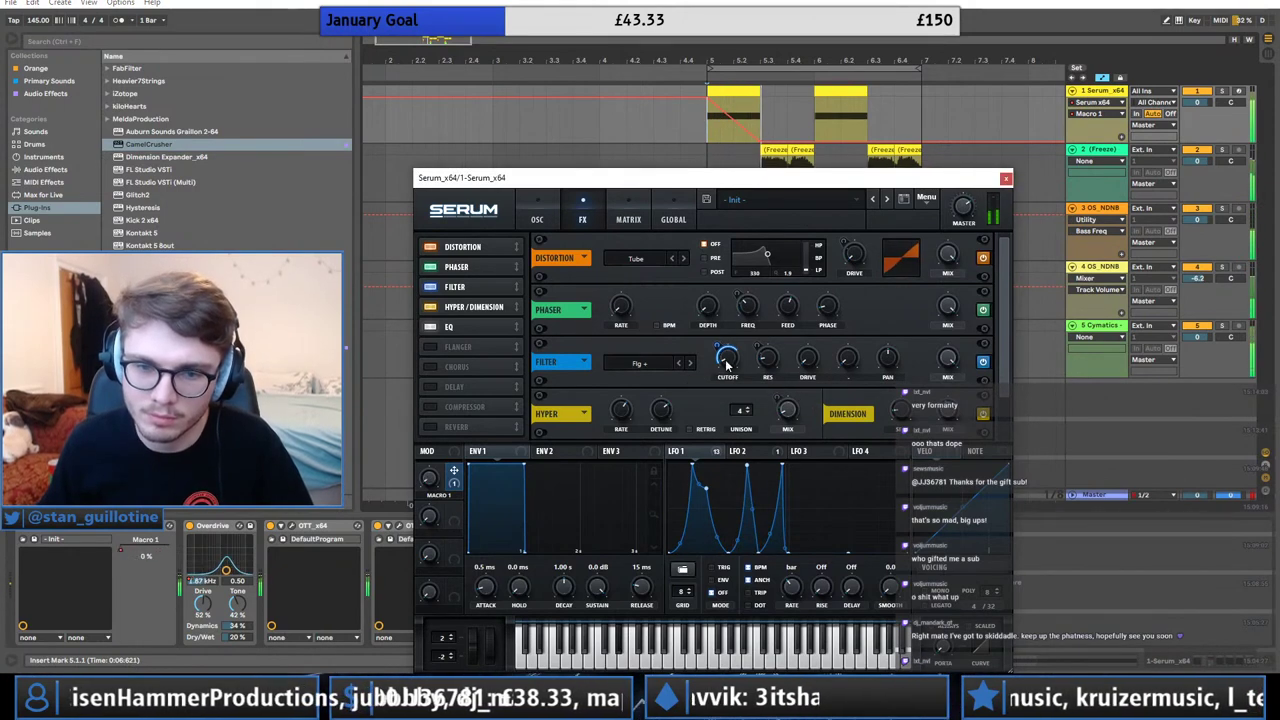
Reshape Macro 1's automation over the first Serum clip with a curve and raised end point, and try copying it to the second clip.
drag(760, 142, 734, 97)
key(space)
key(space)
click(761, 107)
drag(762, 107, 708, 112)
key(space)
key(space)
key(ctrl+c)
click(815, 120)
key(ctrl+v)
click(794, 115)
drag(869, 112, 733, 112)
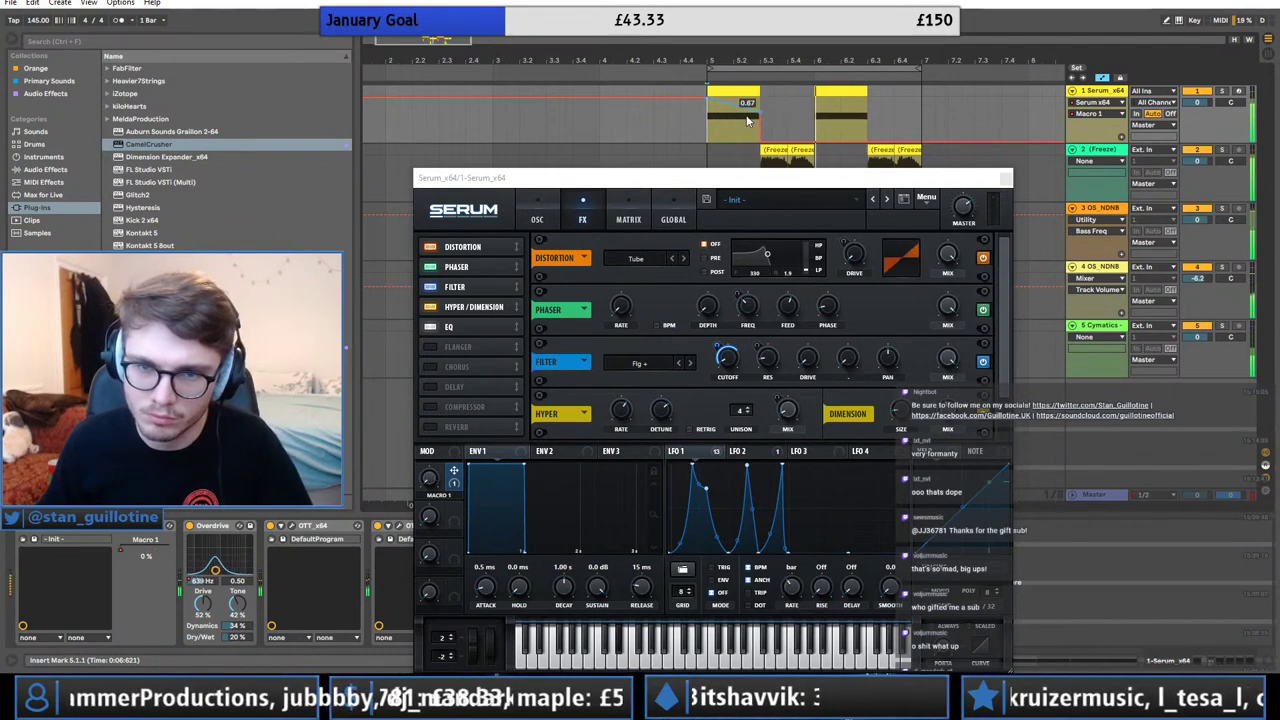
Check the LFO 1 and LFO 2 routings and lower the low-band gain of the EQ in Serum's effects.
click(706, 452)
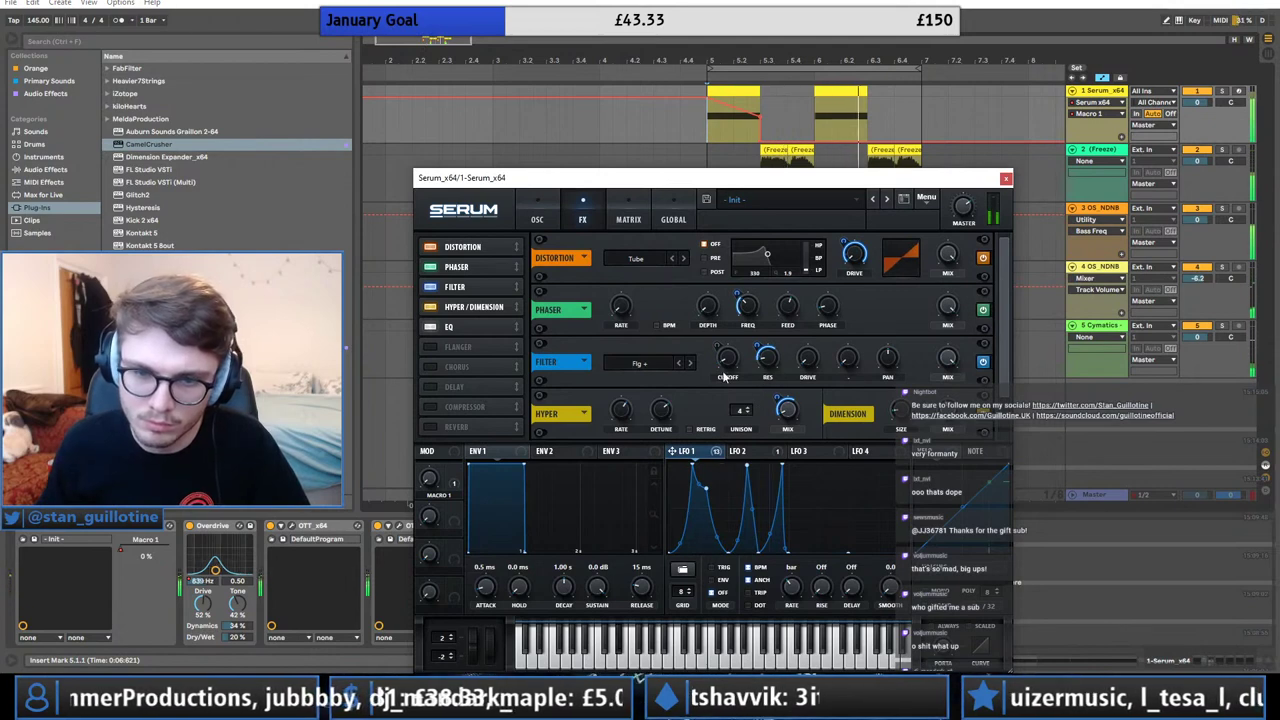
click(737, 451)
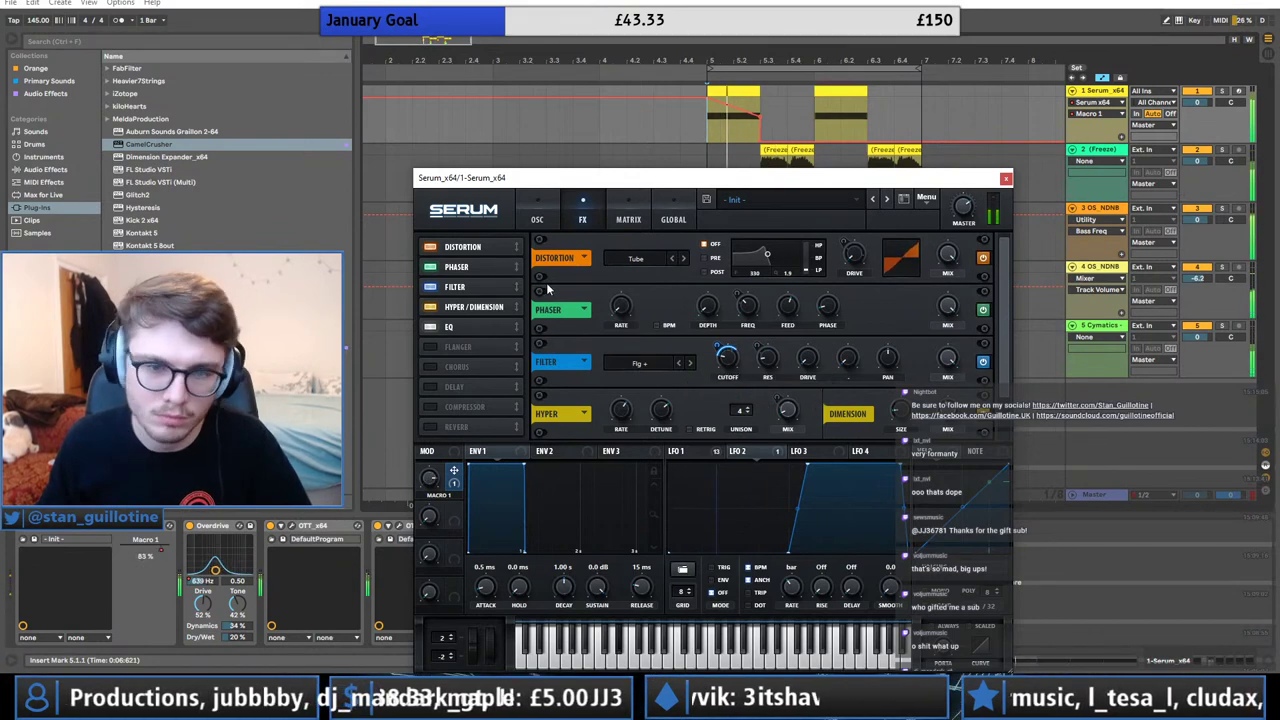
click(537, 219)
click(582, 219)
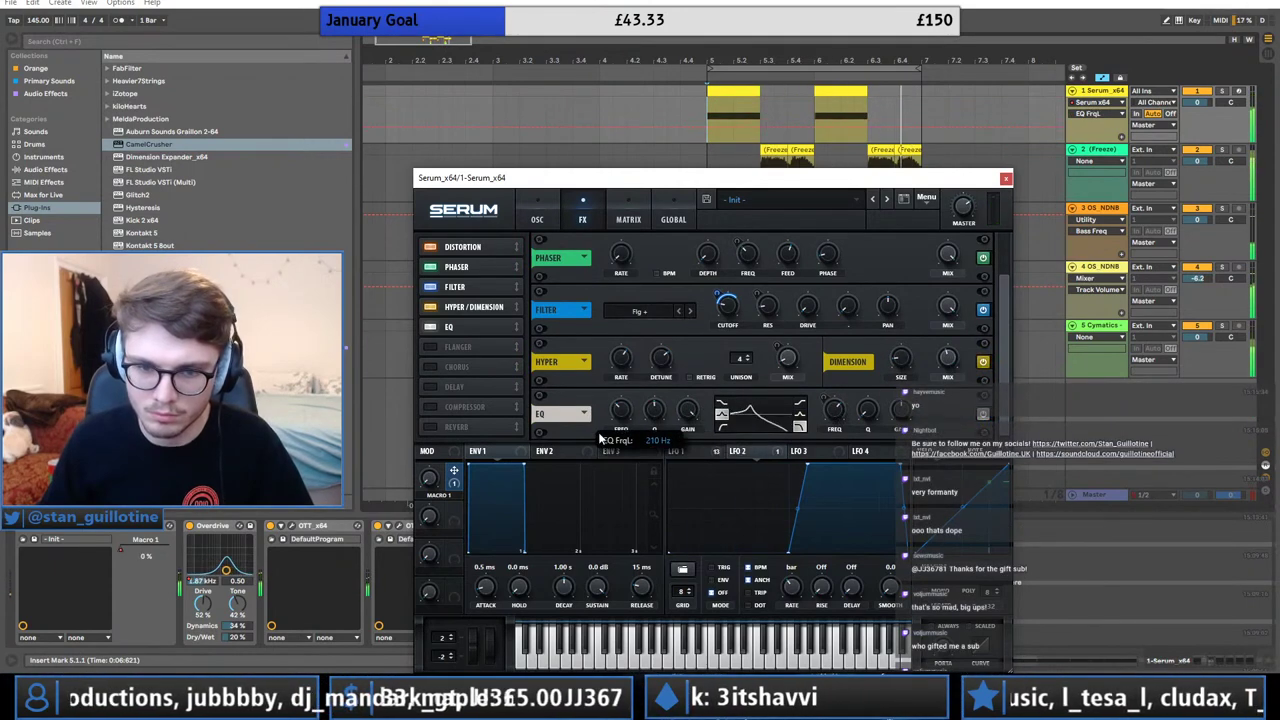
click(699, 455)
drag(688, 412, 693, 541)
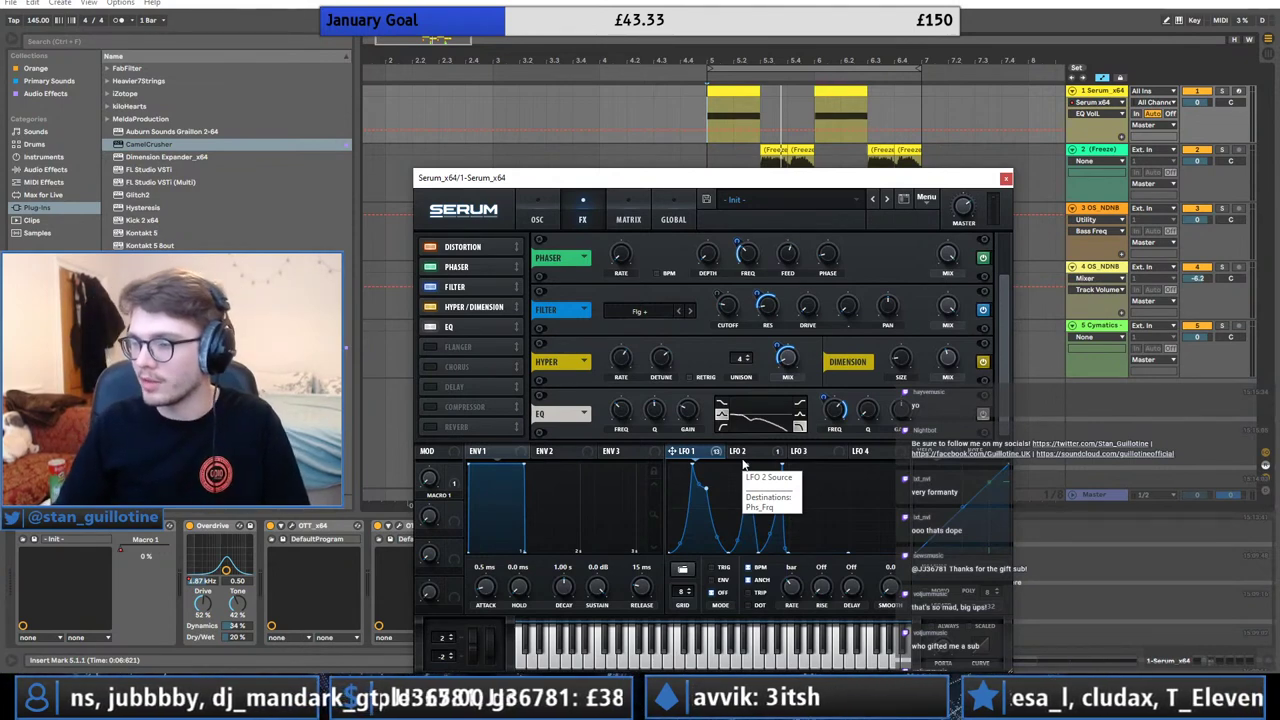
Display the Serum track's Macro 1 automation and delete the breakpoints of its falling ramp.
drag(672, 183, 690, 177)
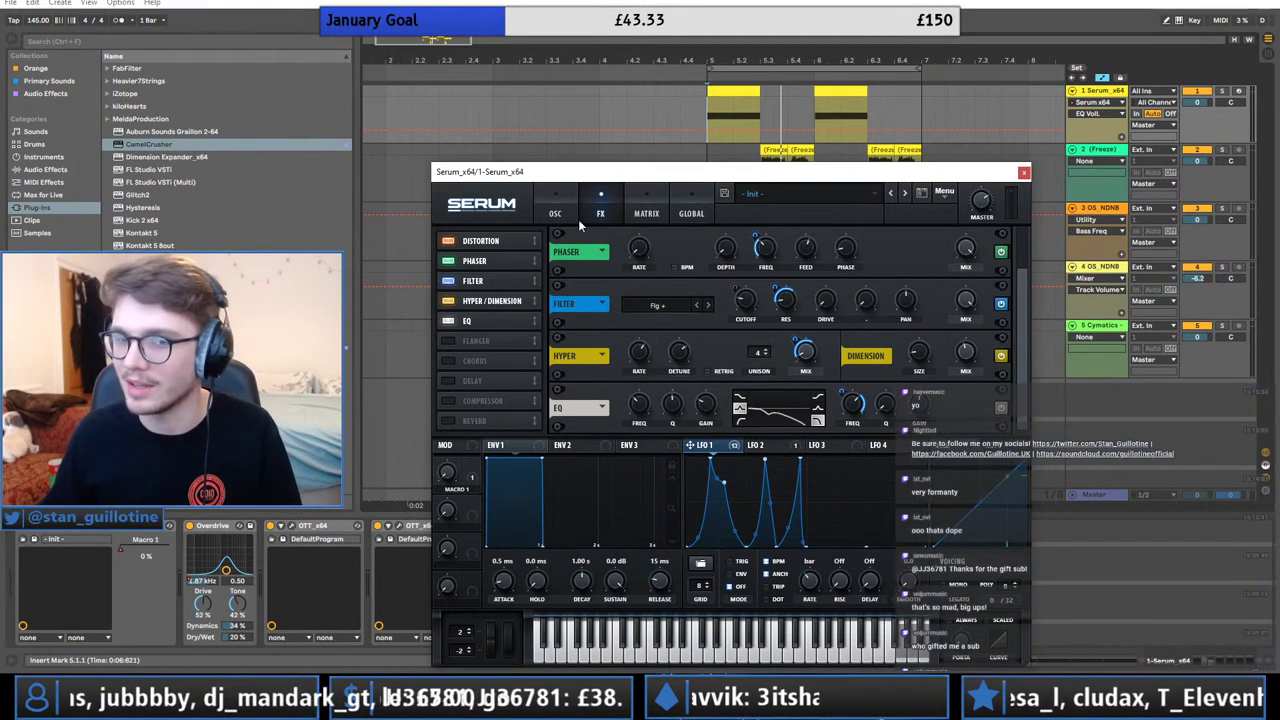
click(555, 213)
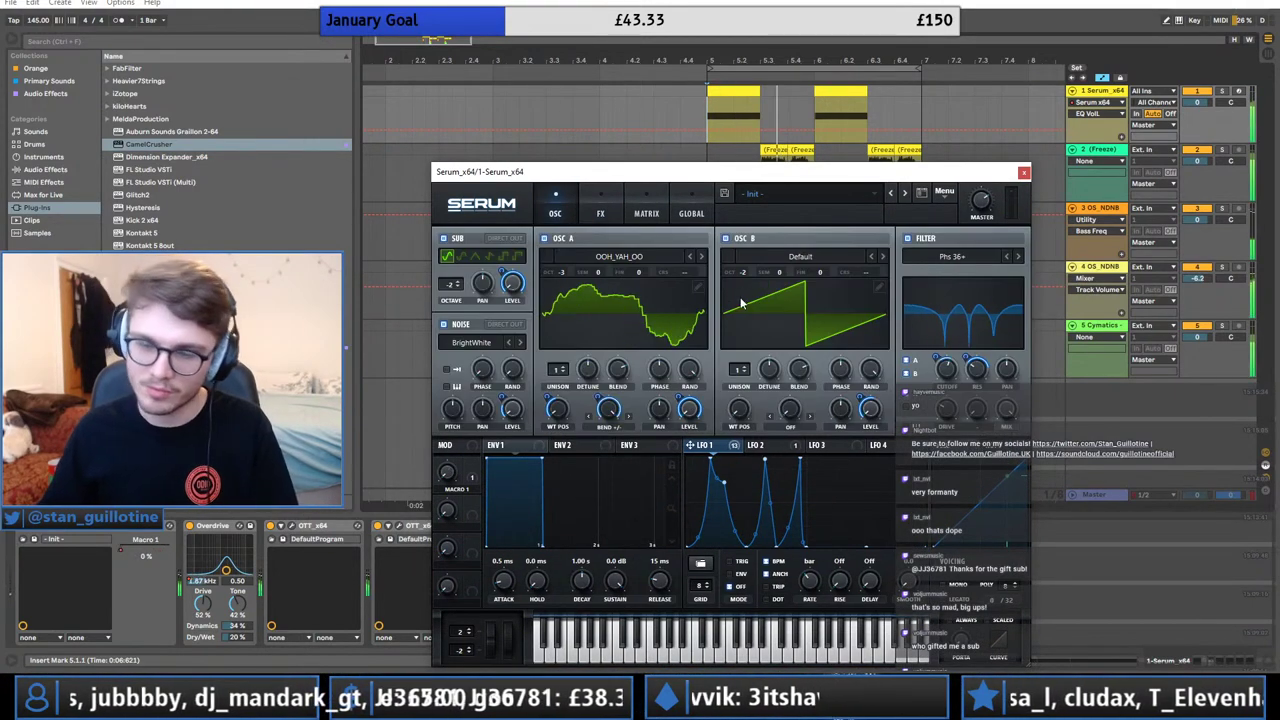
click(845, 100)
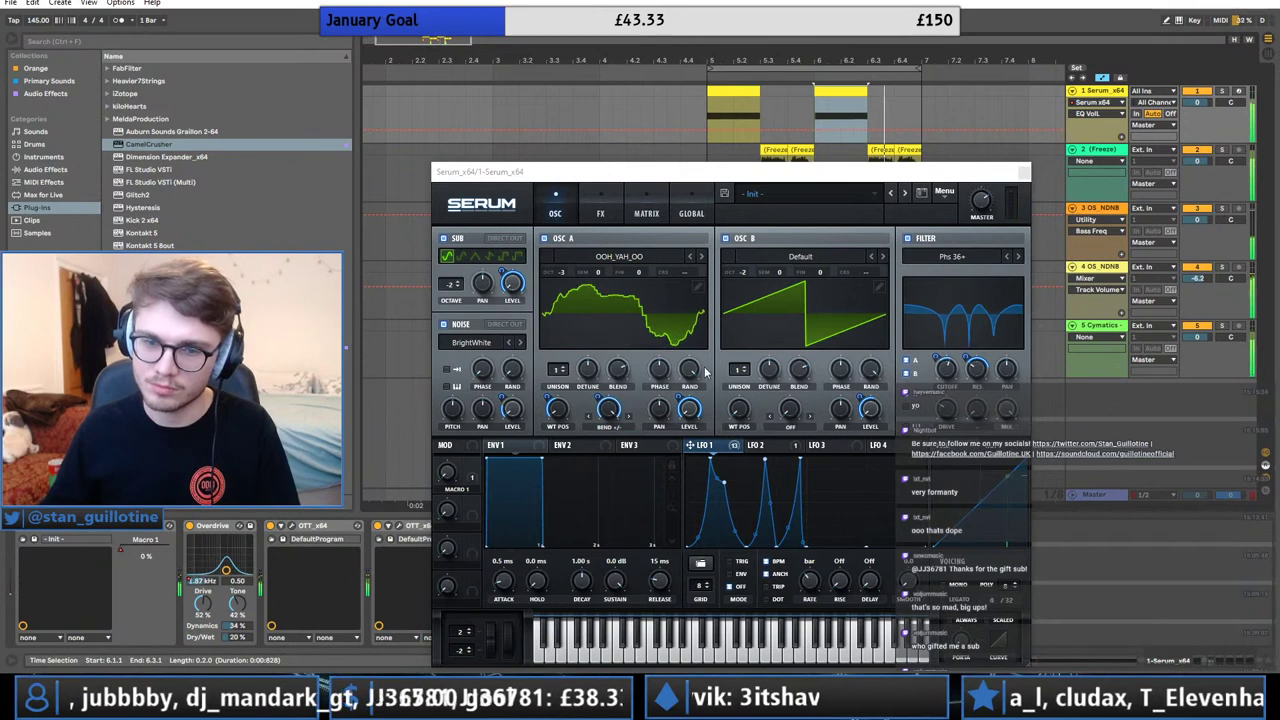
click(1098, 114)
click(1092, 133)
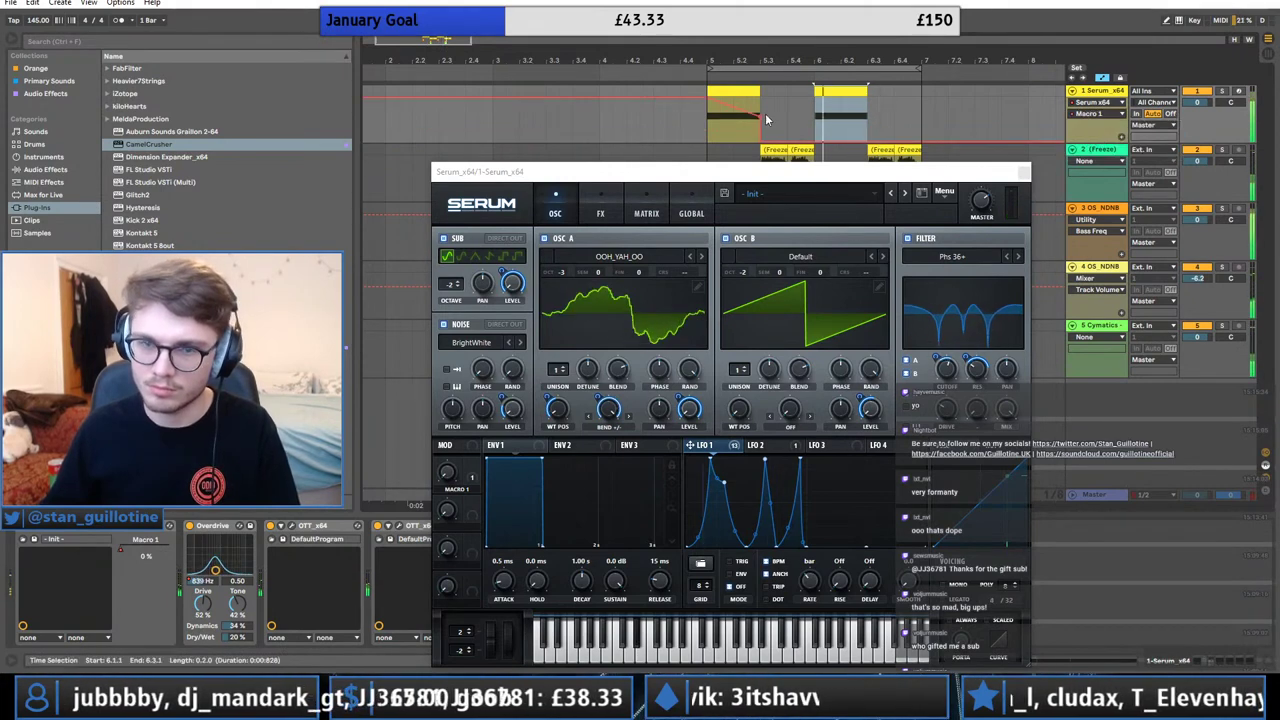
click(717, 105)
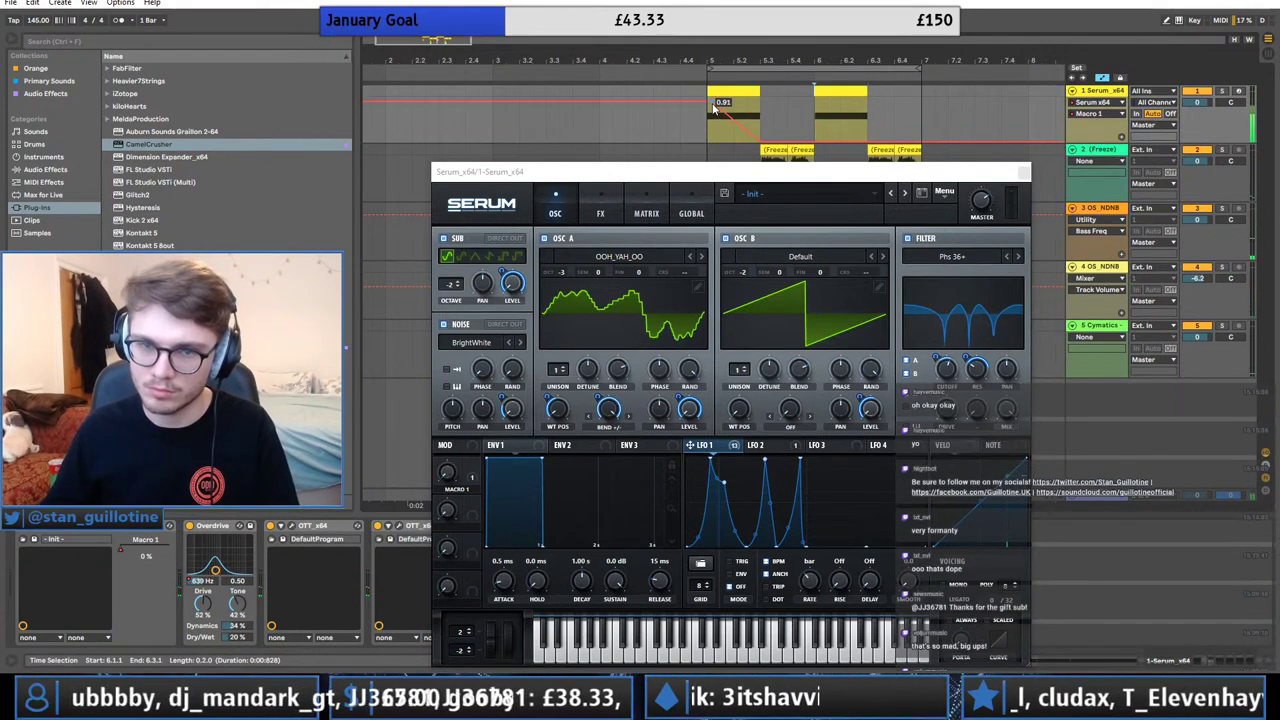
click(714, 105)
Delete LFO 1's third peak and give the second peak a longer, curved descent.
double_click(800, 460)
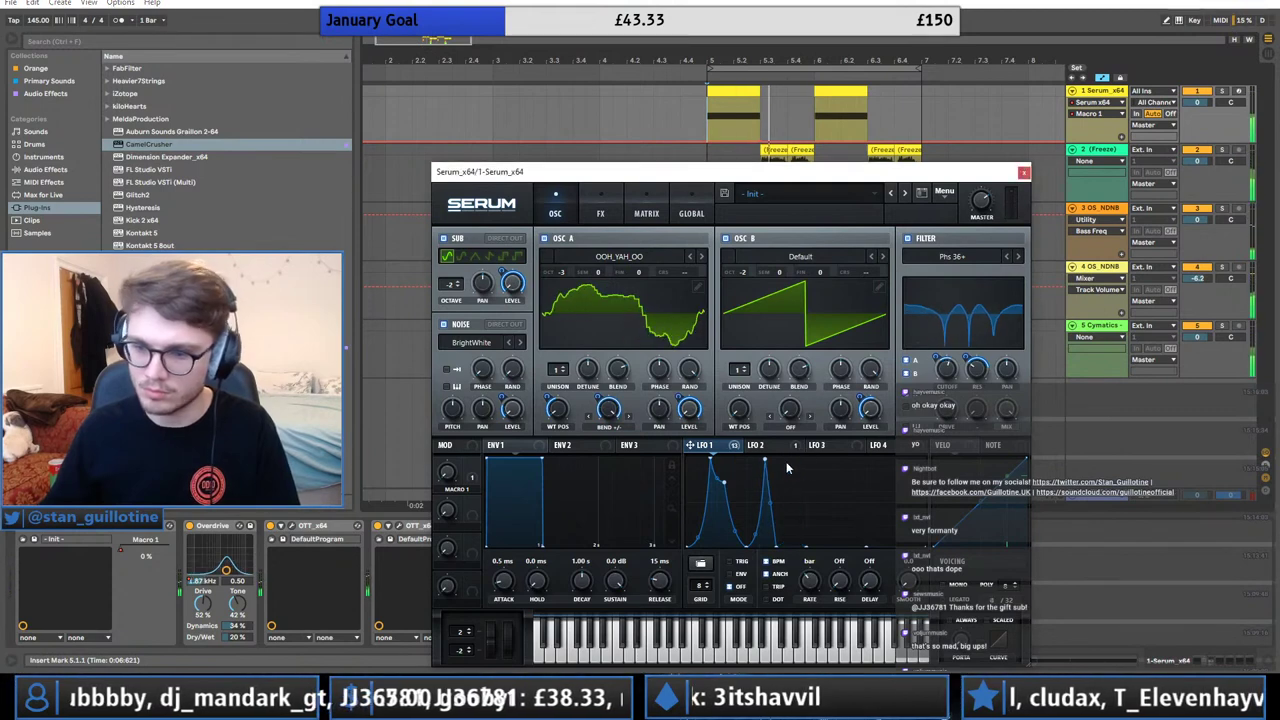
drag(765, 459, 777, 459)
double_click(777, 546)
drag(791, 503, 786, 531)
drag(776, 459, 762, 455)
Duplicate the first Serum MIDI clip to fill the empty second half of bar 5.
click(750, 93)
key(ctrl+d)
key(ctrl+d)
click(743, 95)
Set LFO 1 and LFO 2 to ENV mode, and fill the Serum track with MIDI clips up to bar 7.
click(744, 572)
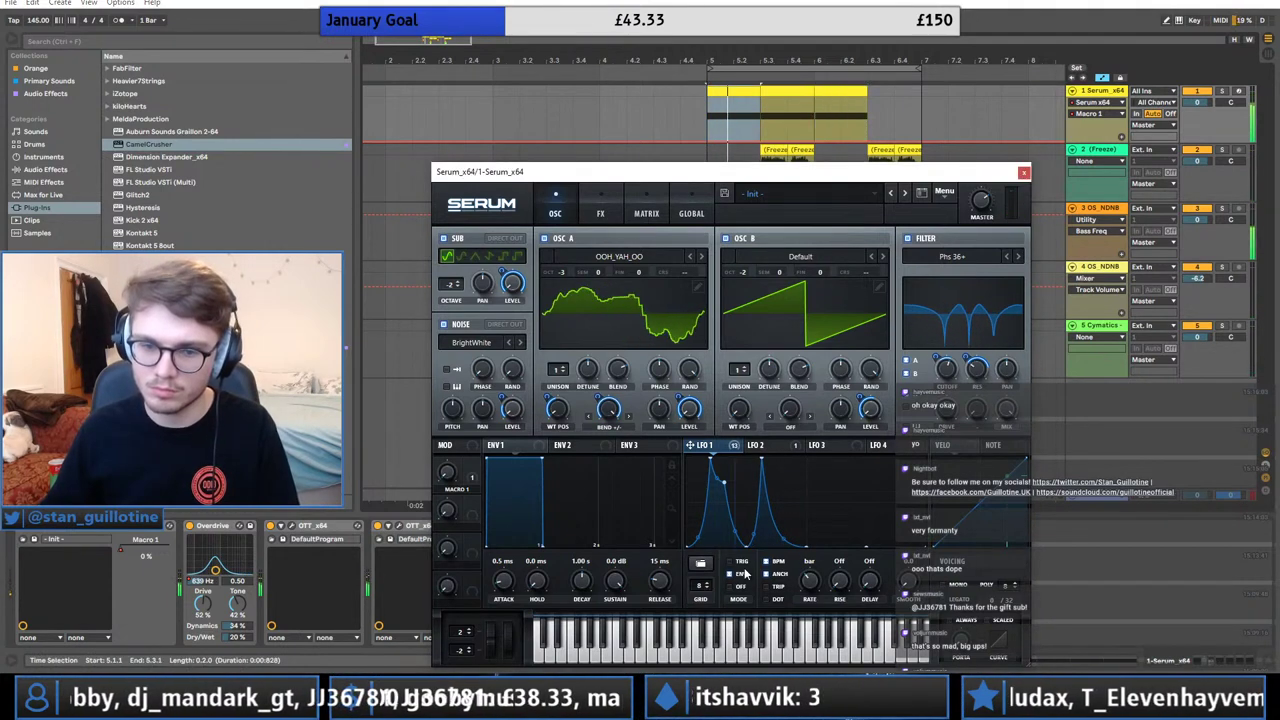
click(757, 449)
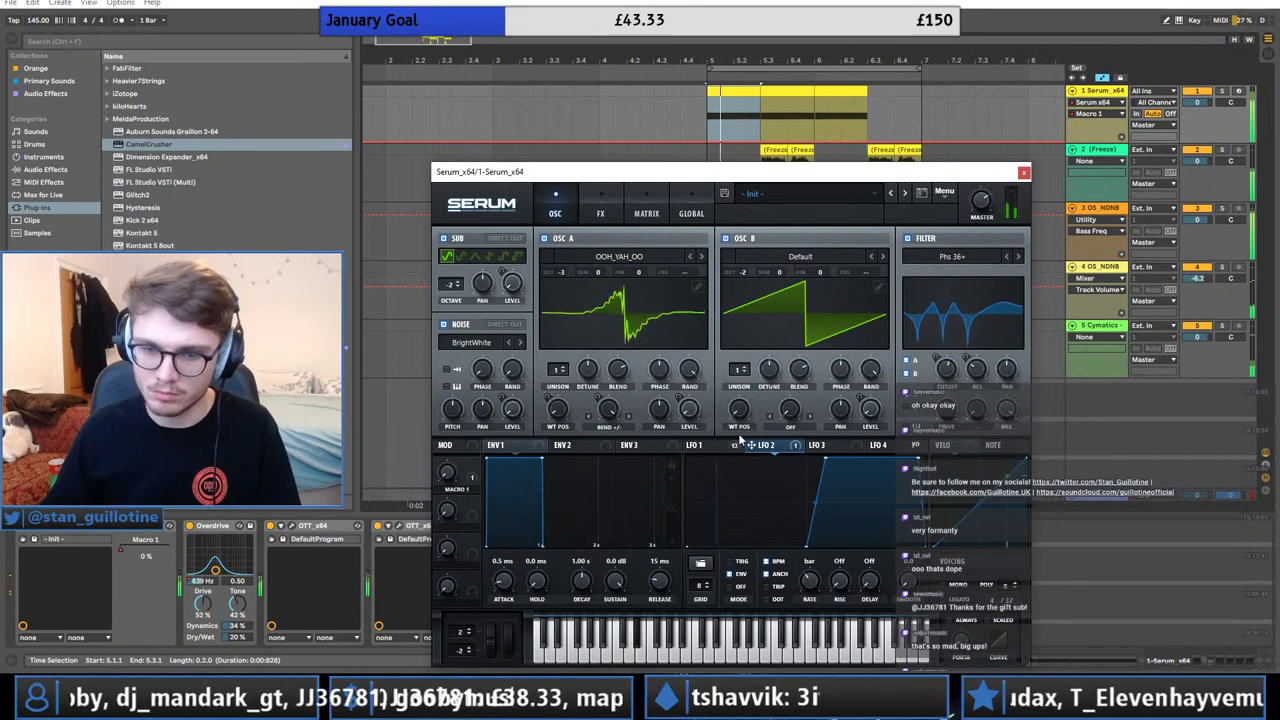
click(698, 445)
click(755, 92)
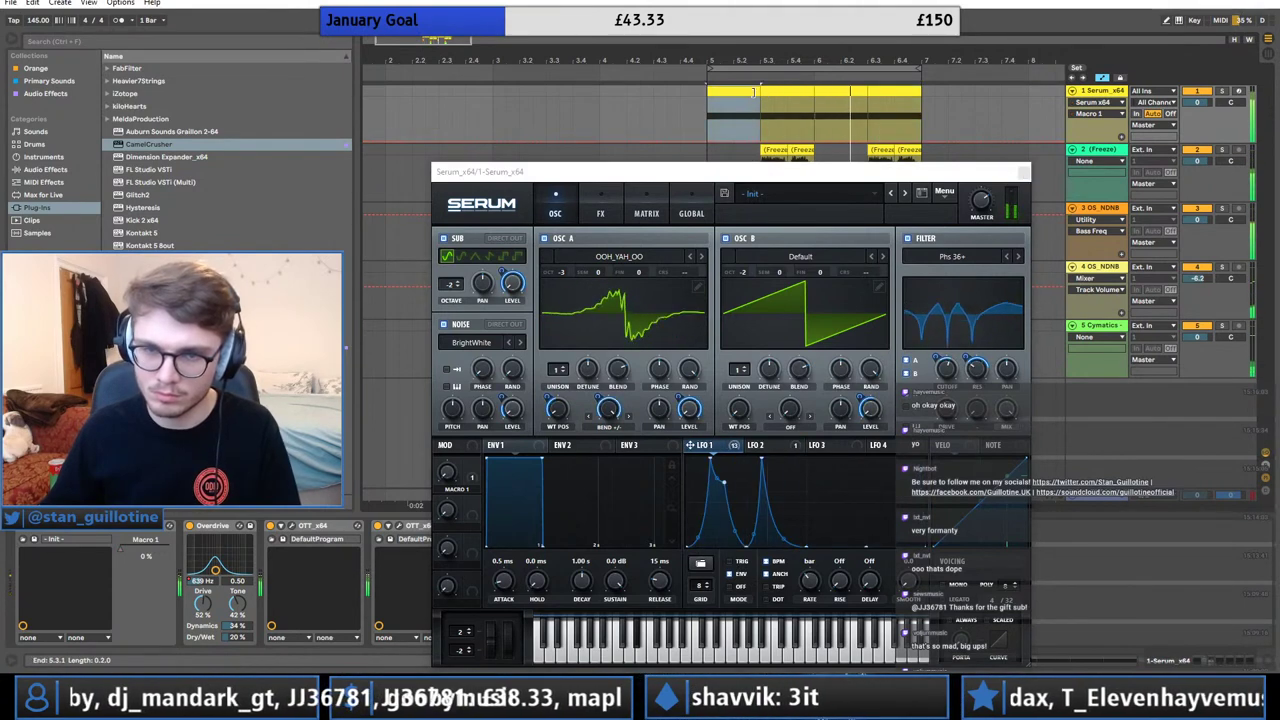
Move LFO 1's second peak later with a broad, rounded top, and try other octaves for oscillator B.
drag(762, 458, 764, 496)
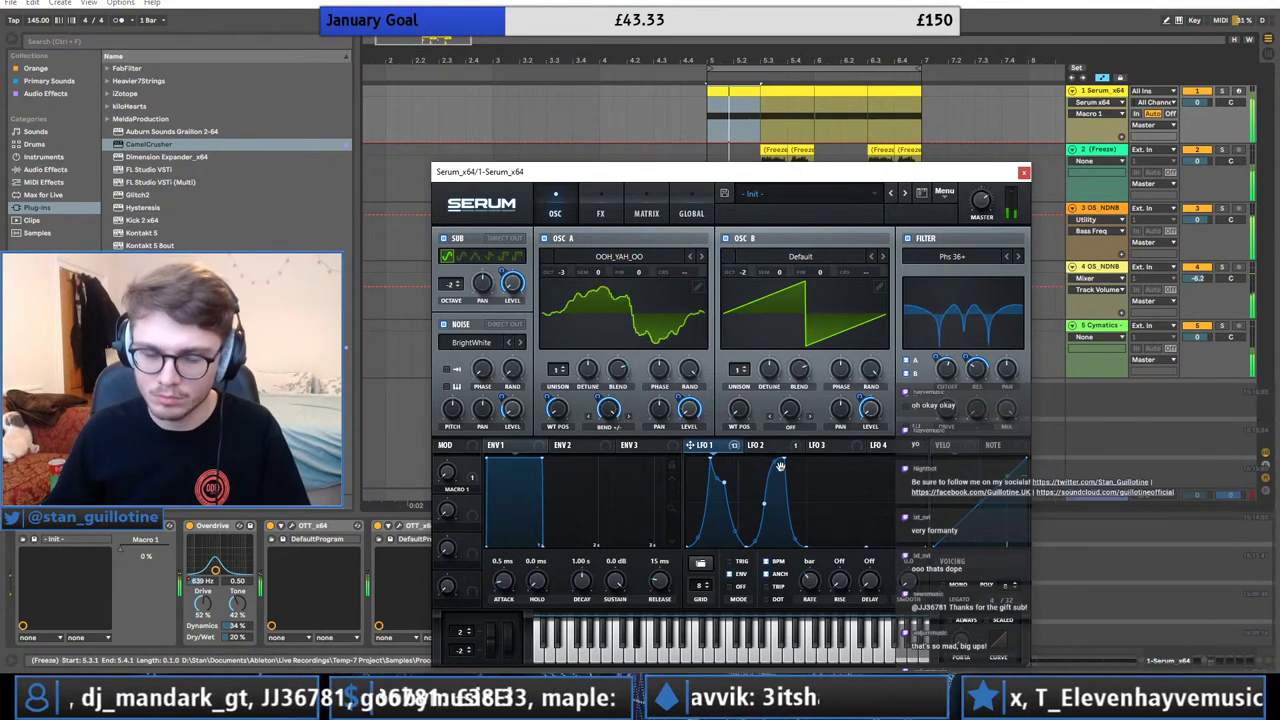
drag(744, 272, 759, 223)
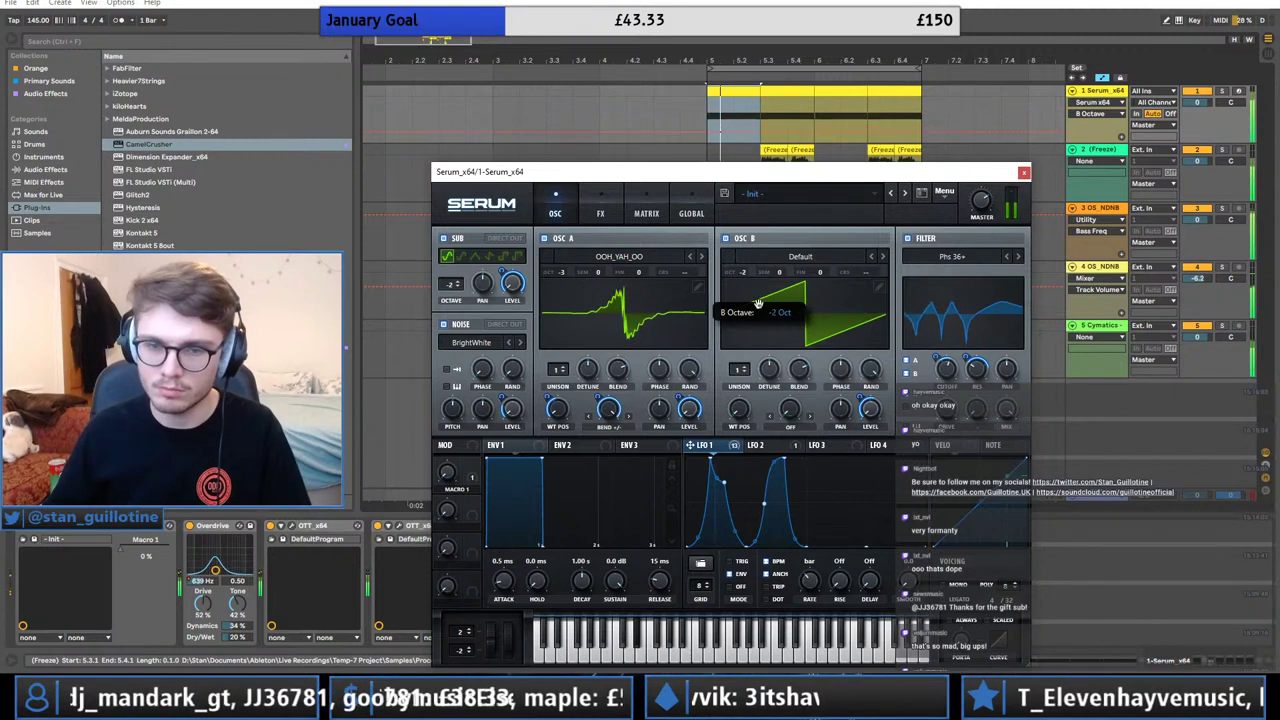
click(600, 213)
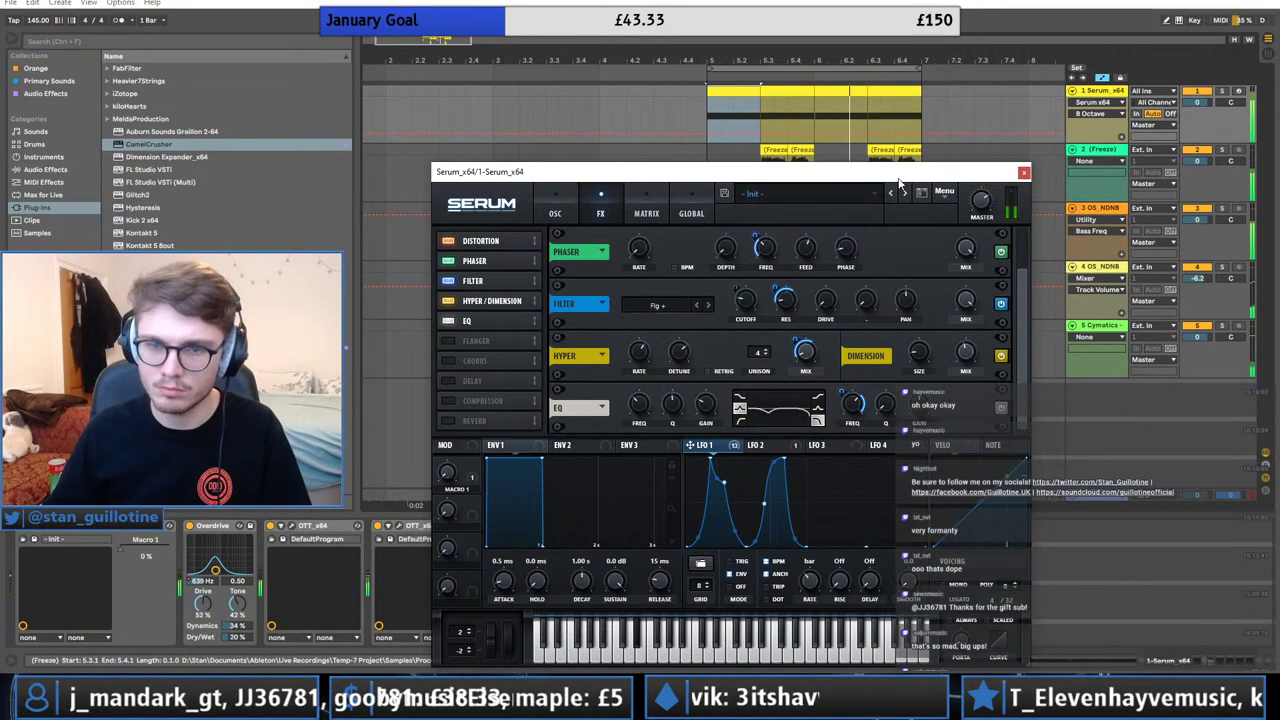
Delete the Serum MIDI clips in the second halves of bars 5 and 6, and play the loop.
drag(762, 92, 787, 91)
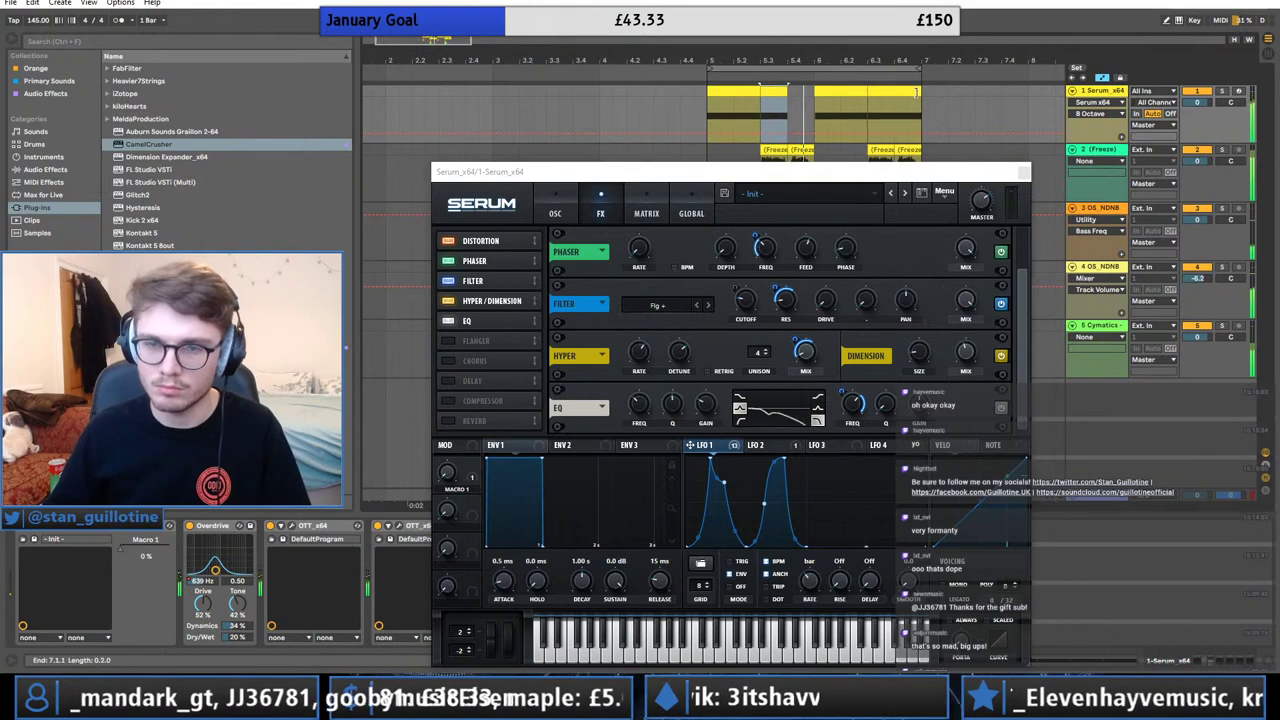
drag(916, 91, 894, 91)
drag(774, 91, 801, 91)
click(762, 95)
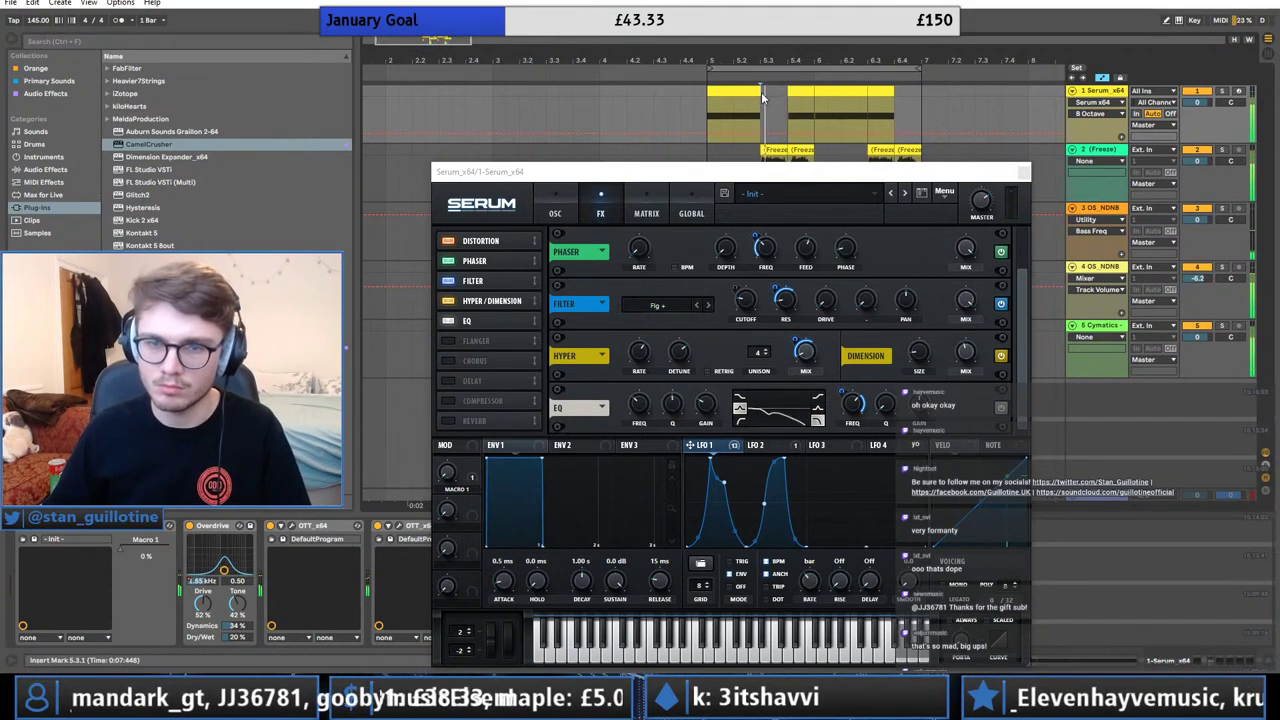
click(745, 91)
click(802, 91)
key(Delete)
click(886, 91)
key(space)
click(555, 207)
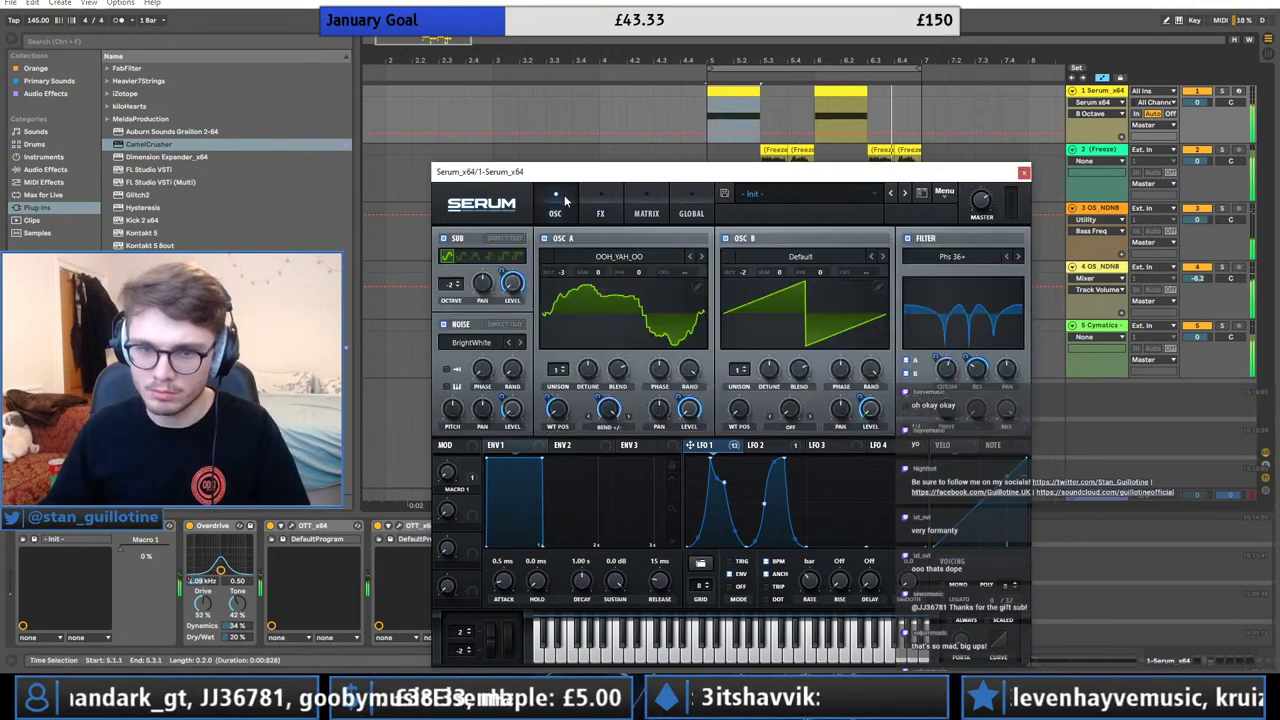
click(613, 203)
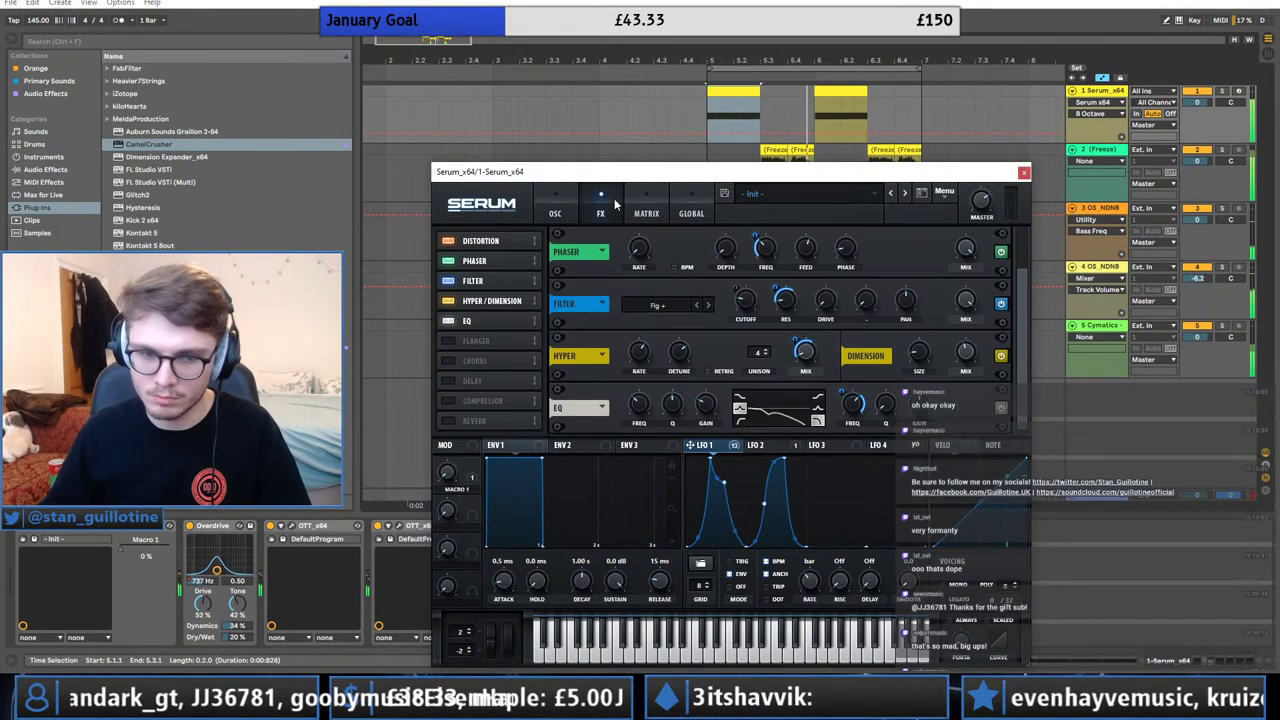
Assign Macro 2 to master tuning in a free slot of Serum's modulation matrix.
click(554, 206)
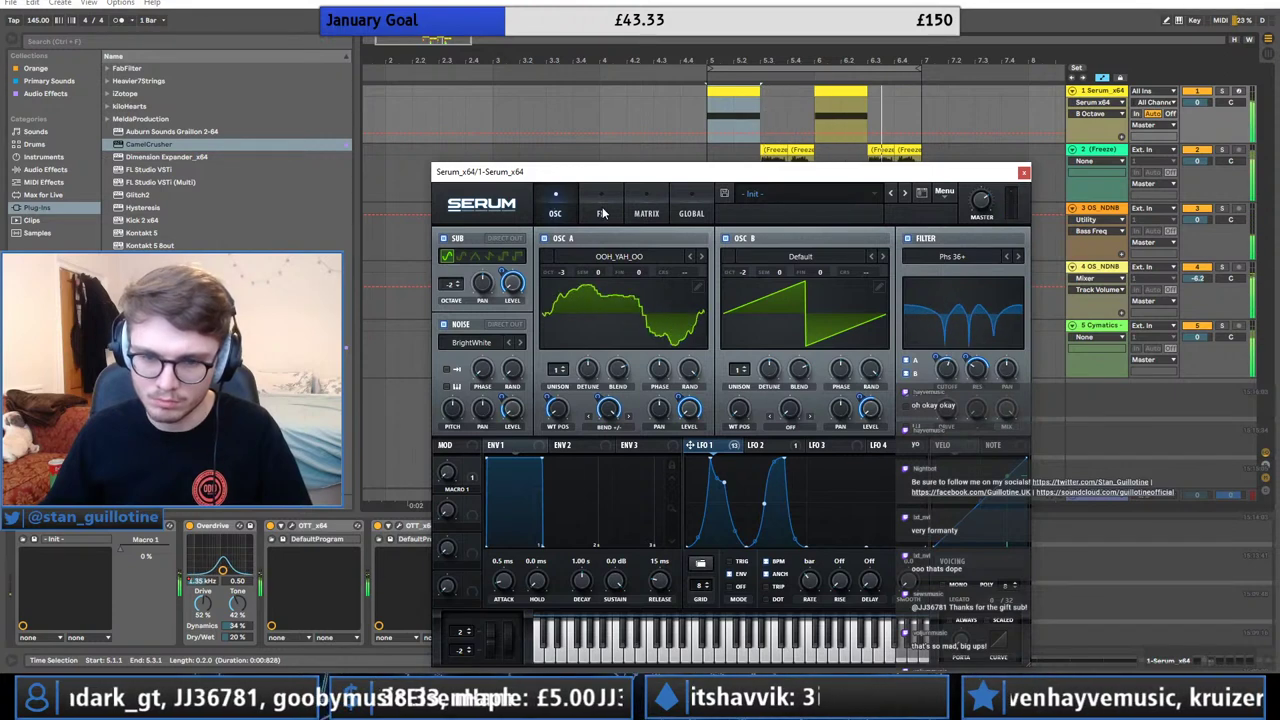
click(603, 212)
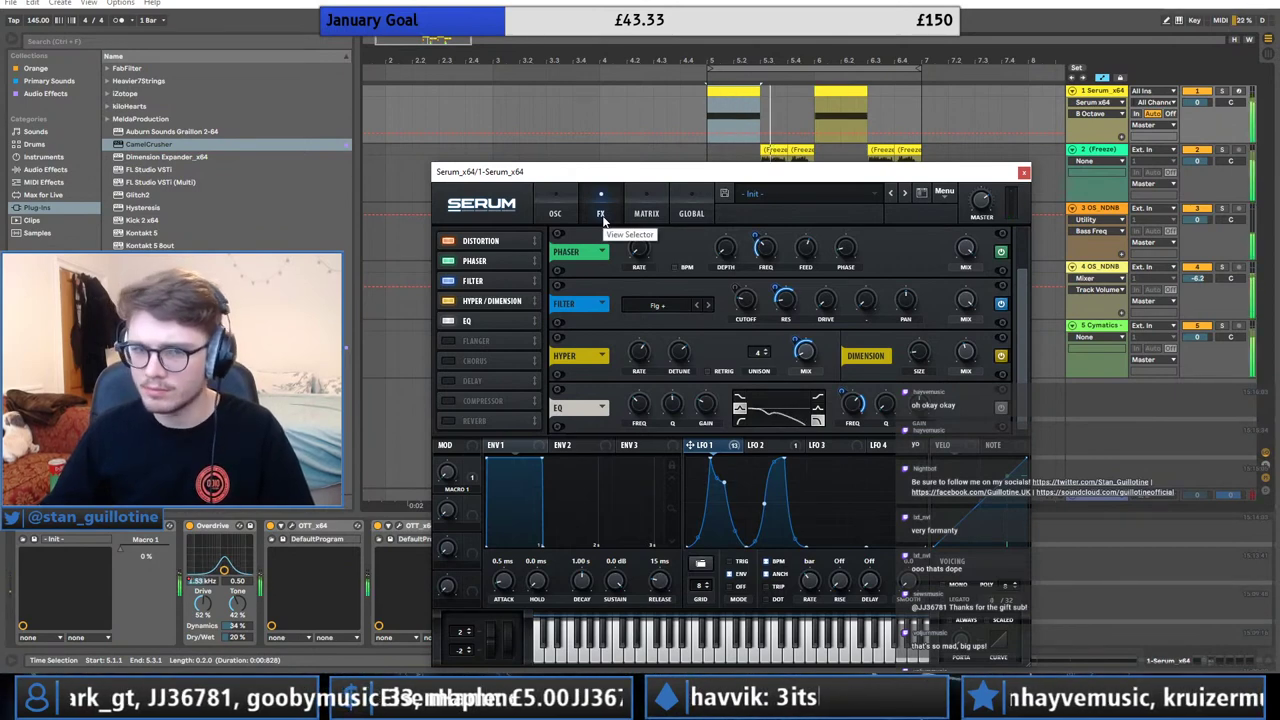
click(555, 213)
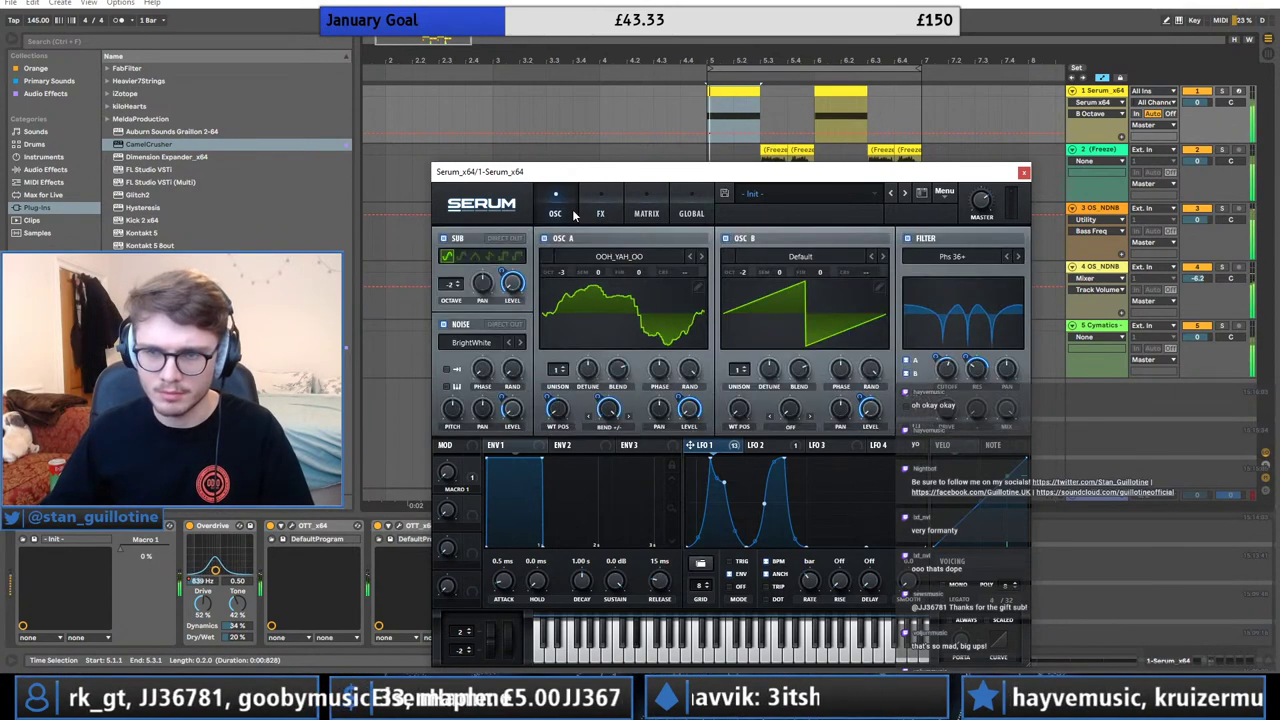
click(646, 213)
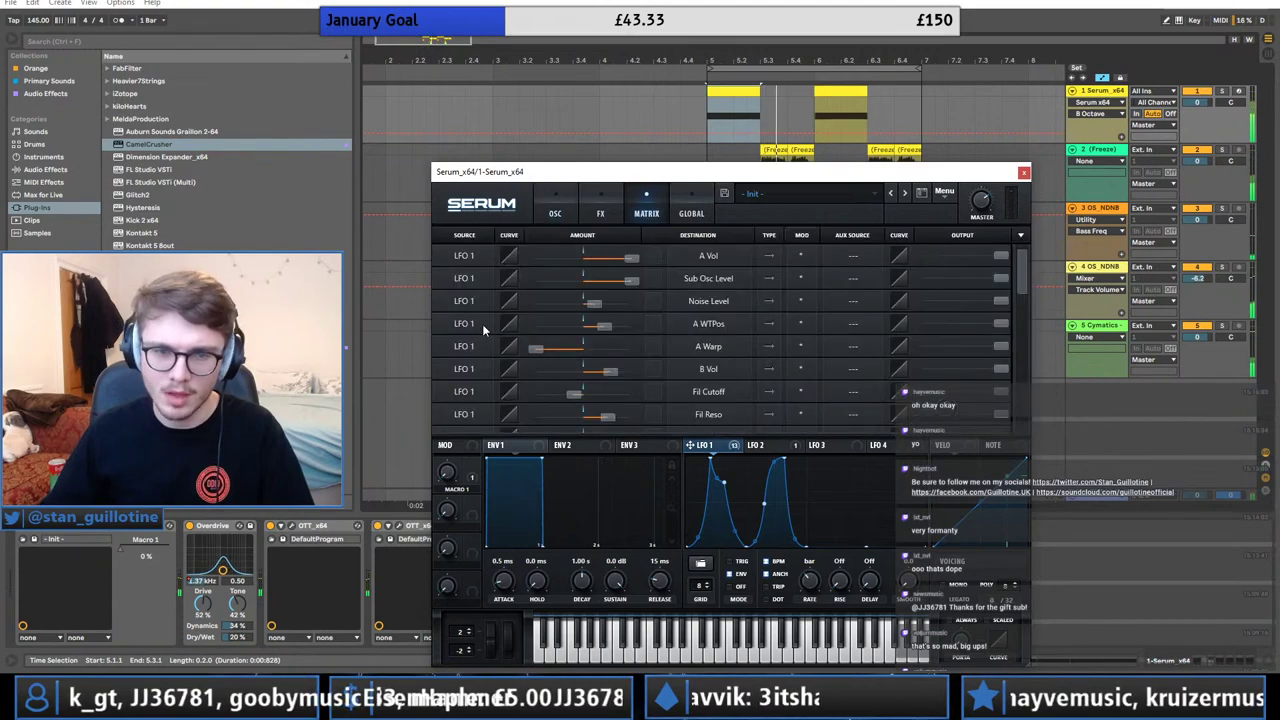
scroll(494, 375, down, 5)
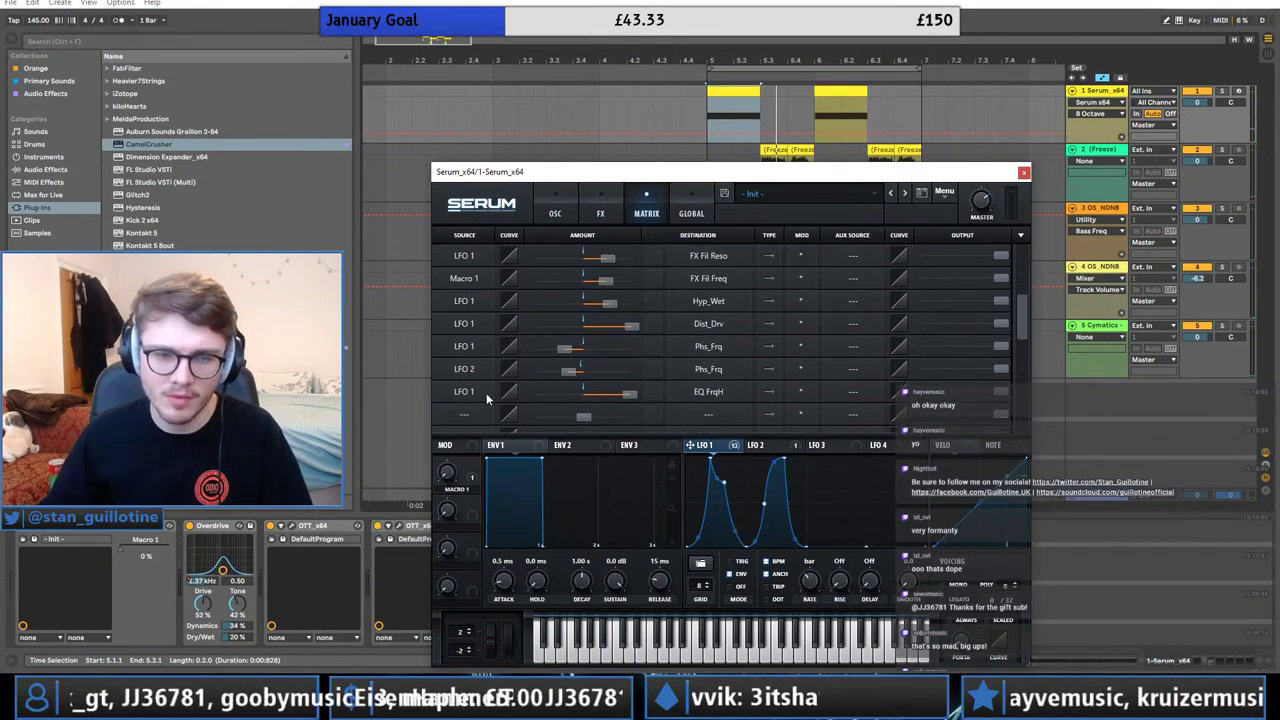
click(478, 374)
click(480, 556)
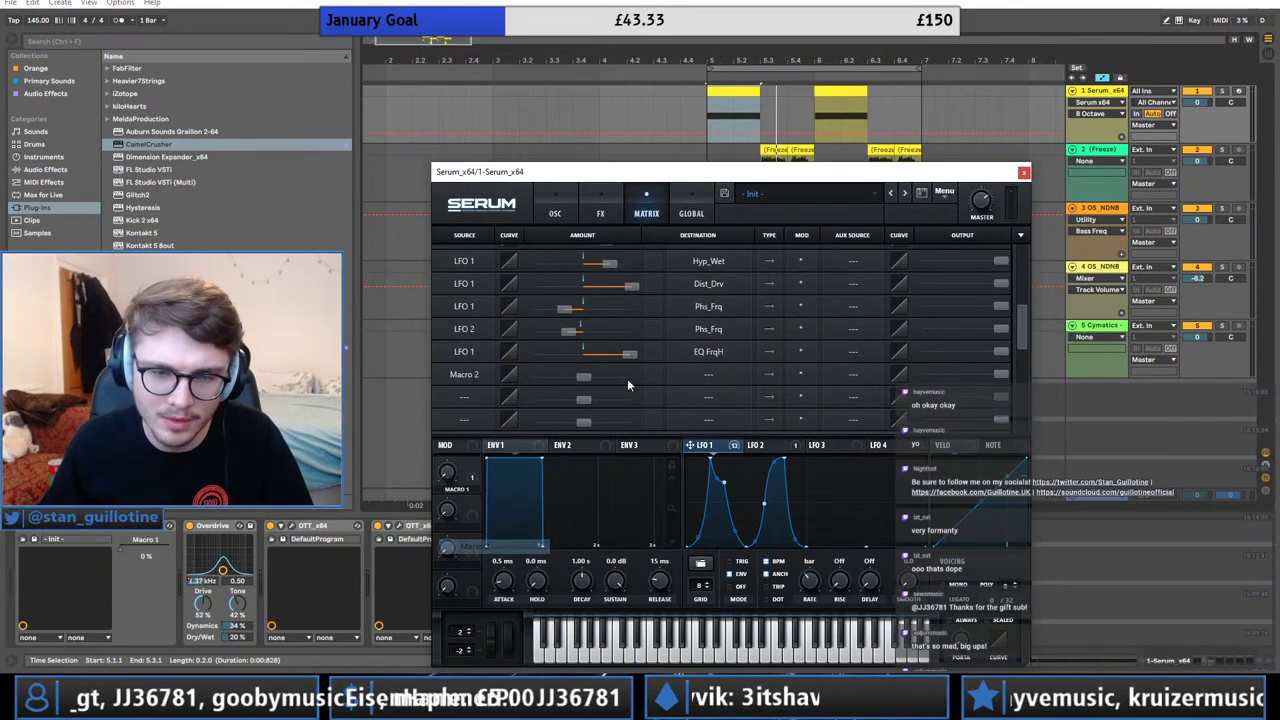
click(705, 377)
mouse_move(737, 493)
click(790, 508)
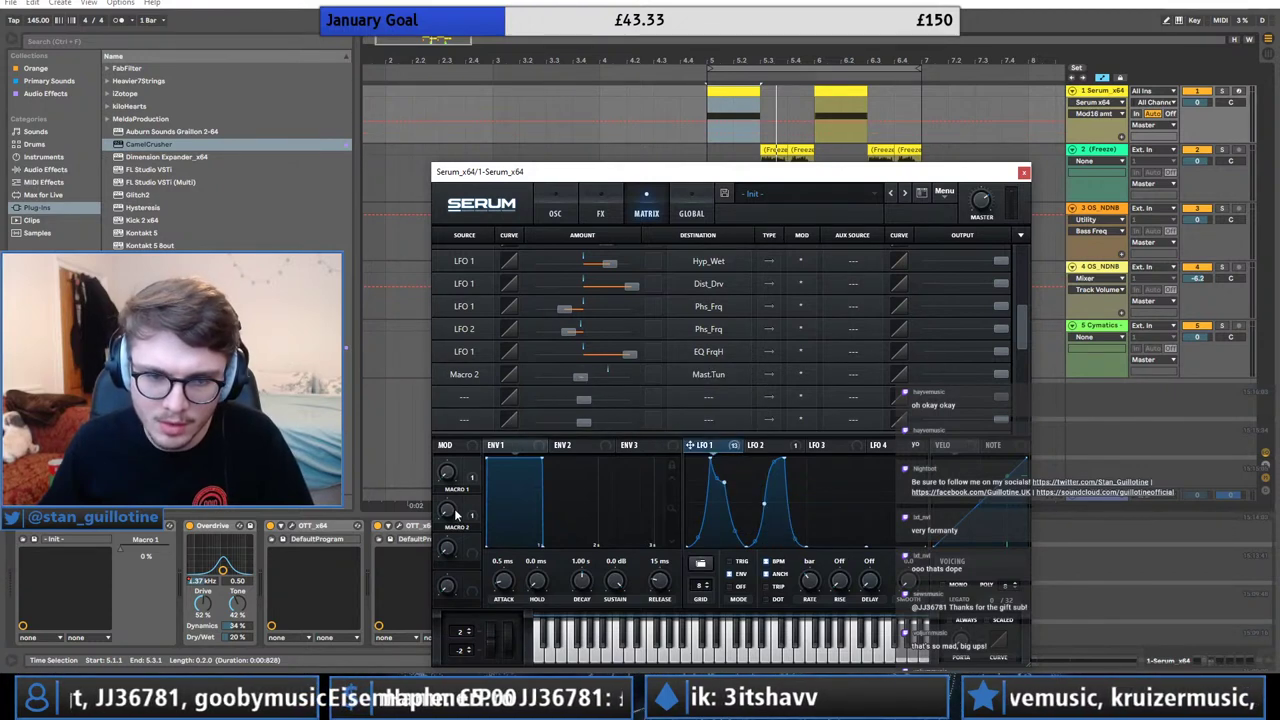
Draw Macro 2 automation over the first Serum clip, starting at 1.00, dipping to 0.00 and returning to 1.00, and play it.
click(711, 142)
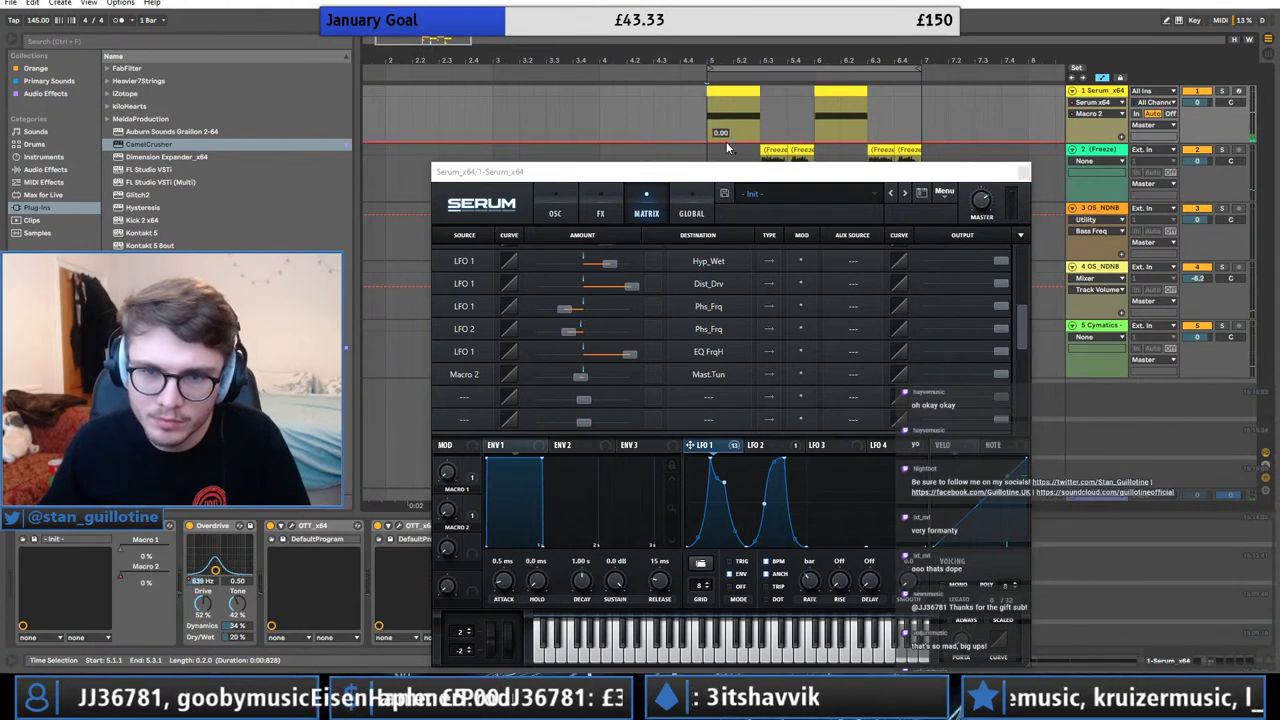
click(717, 141)
drag(708, 141, 708, 97)
key(space)
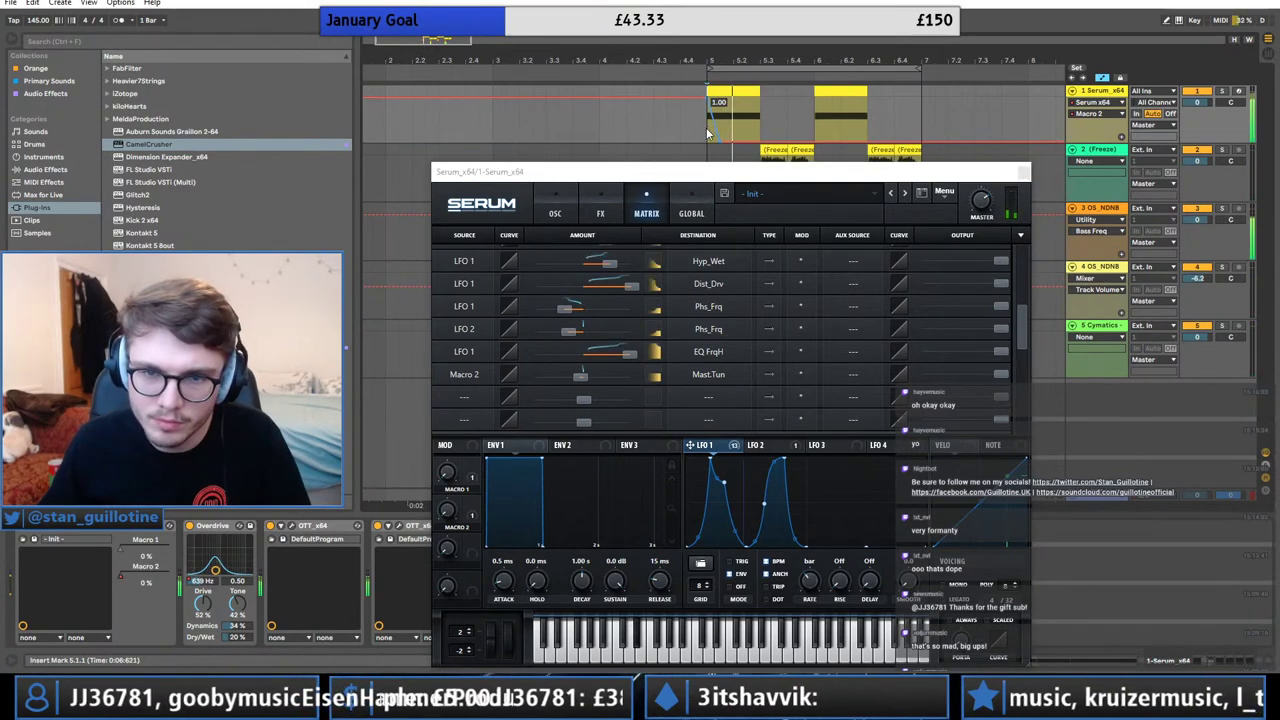
drag(719, 141, 731, 142)
key(space)
key(space)
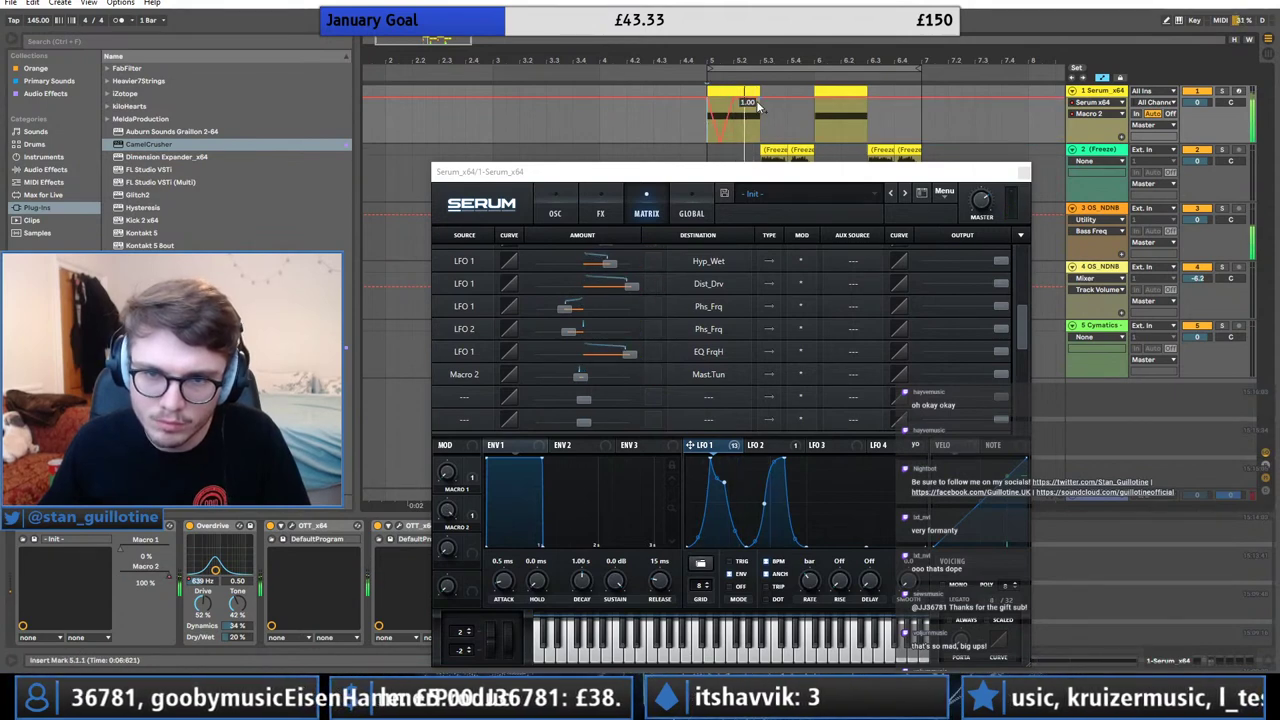
Make Macro 2's negative modulation of the master tuning stronger, and switch off Serum's noise oscillator.
drag(580, 382, 535, 376)
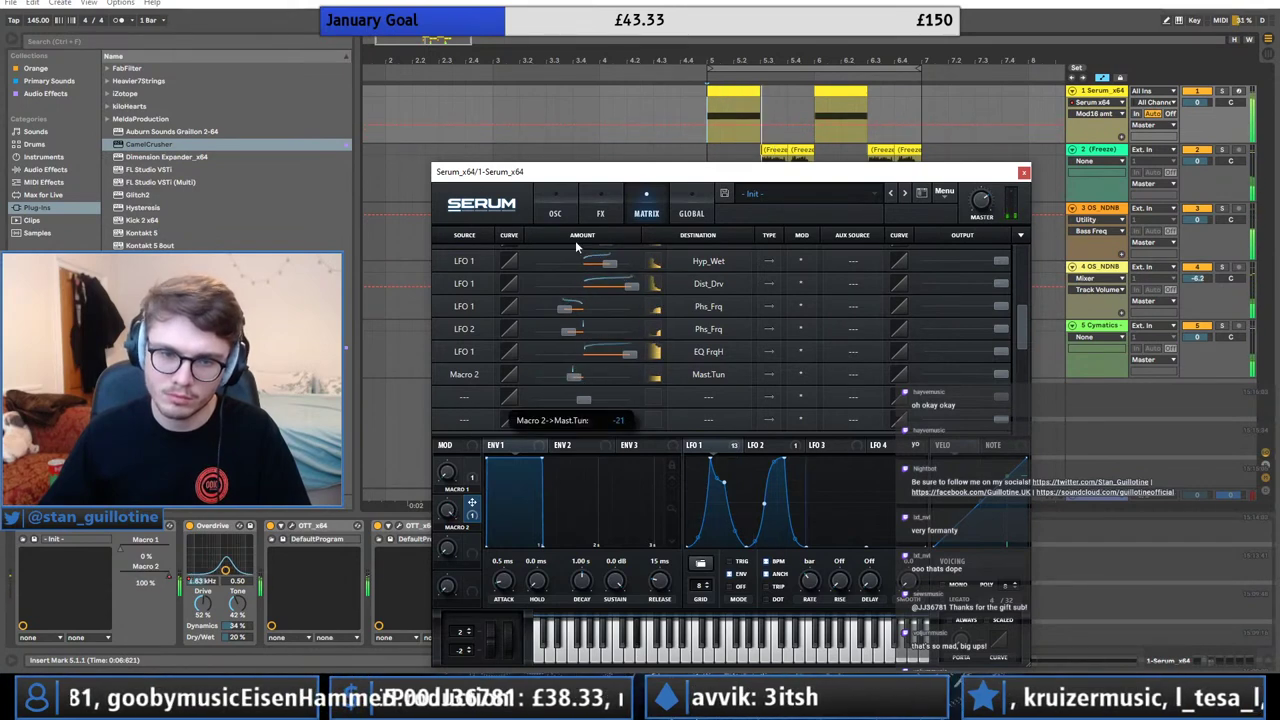
click(555, 210)
click(444, 324)
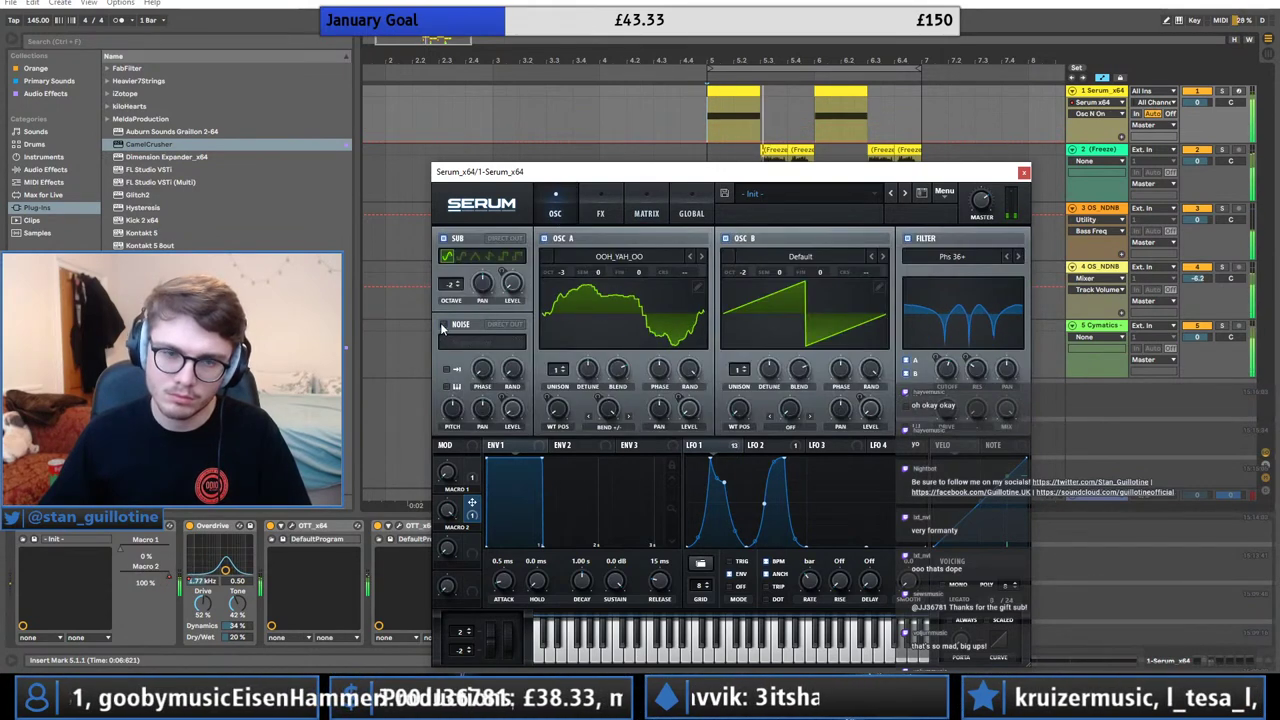
click(600, 212)
click(644, 212)
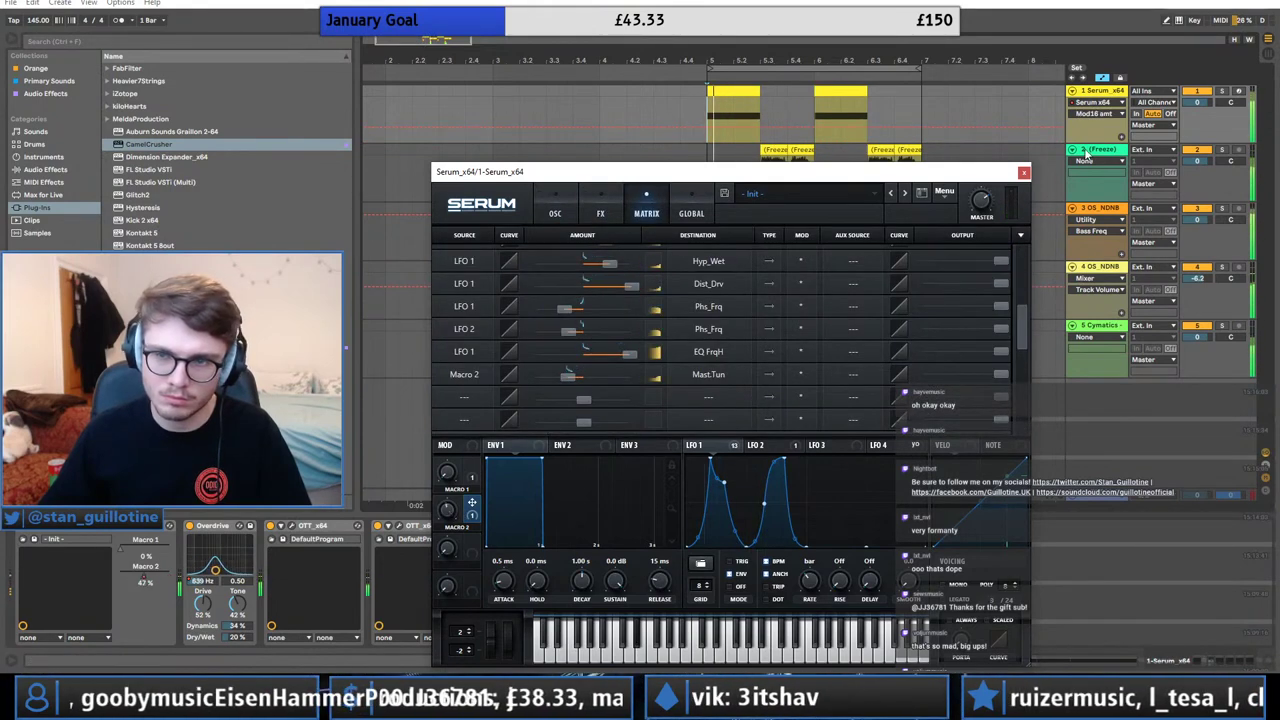
Show the Macro 2 automation and copy the first half of bar 5 with its pitch dips to the start of bar 6.
click(1096, 114)
click(1088, 146)
drag(760, 98, 708, 118)
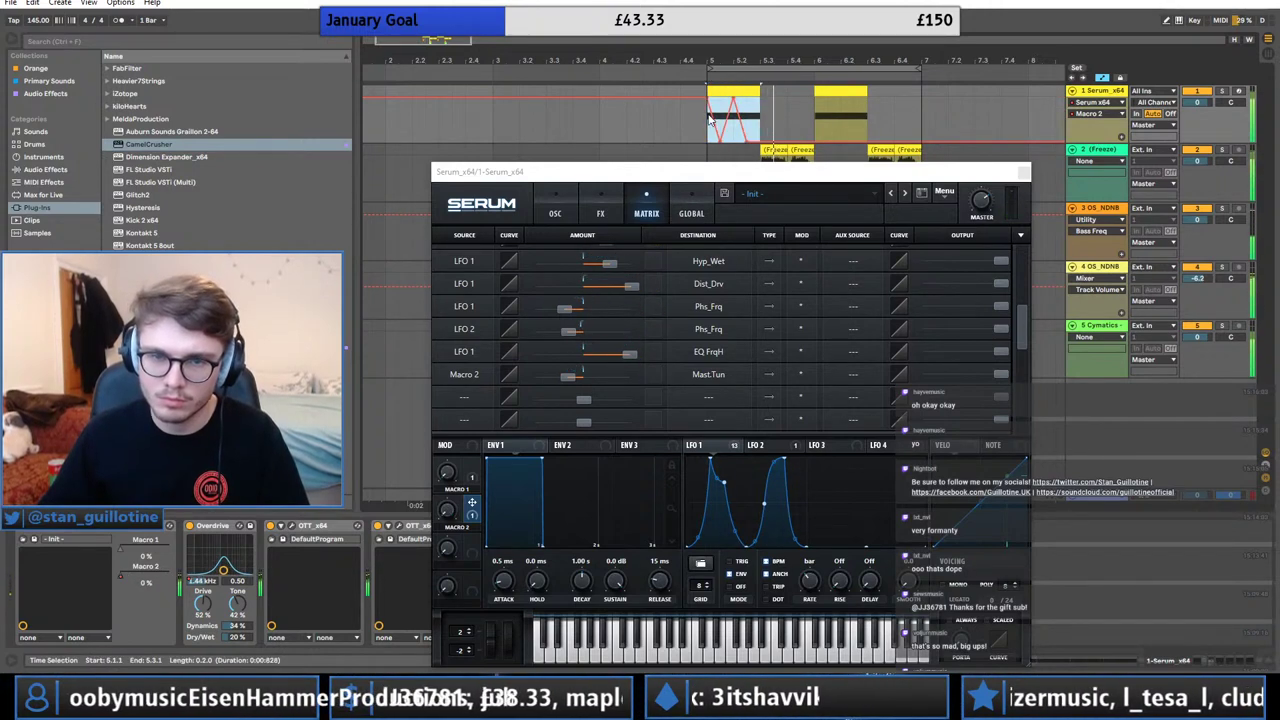
click(818, 123)
key(ctrl+v)
click(935, 121)
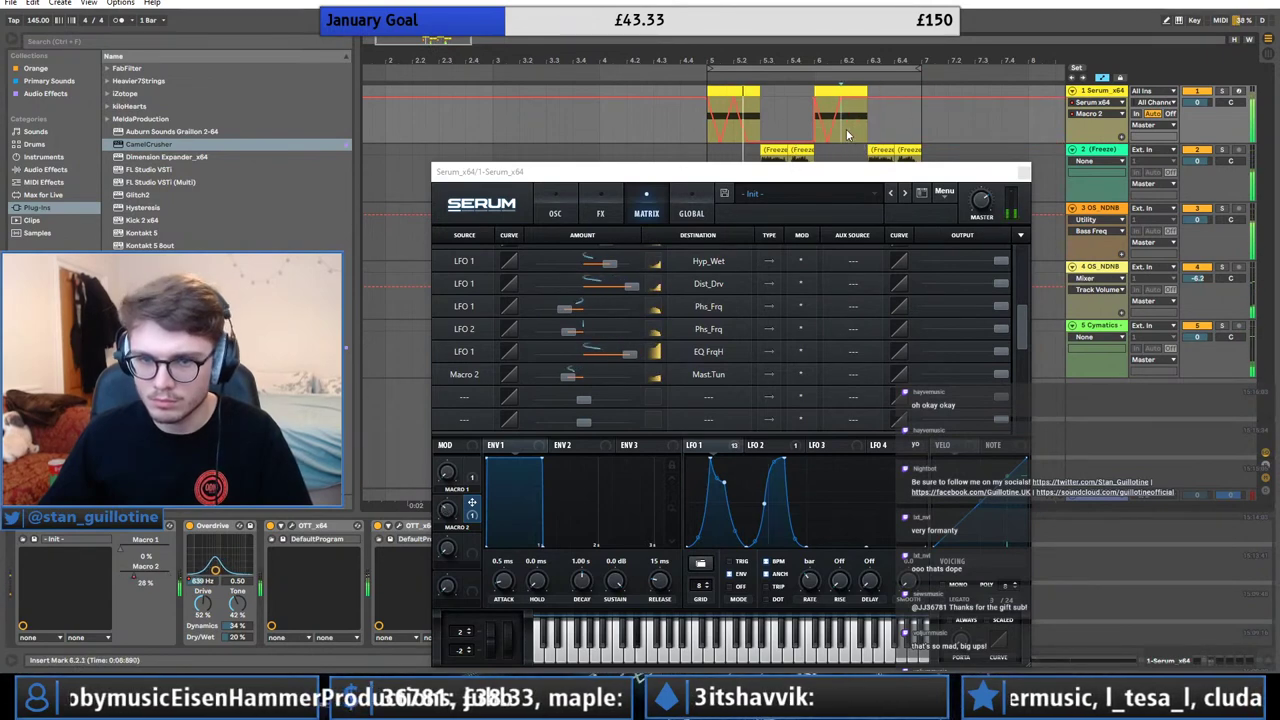
Insert kiloHearts Disperser after Overdrive on the Serum track, and set its frequency to about 317 Hz.
click(1023, 172)
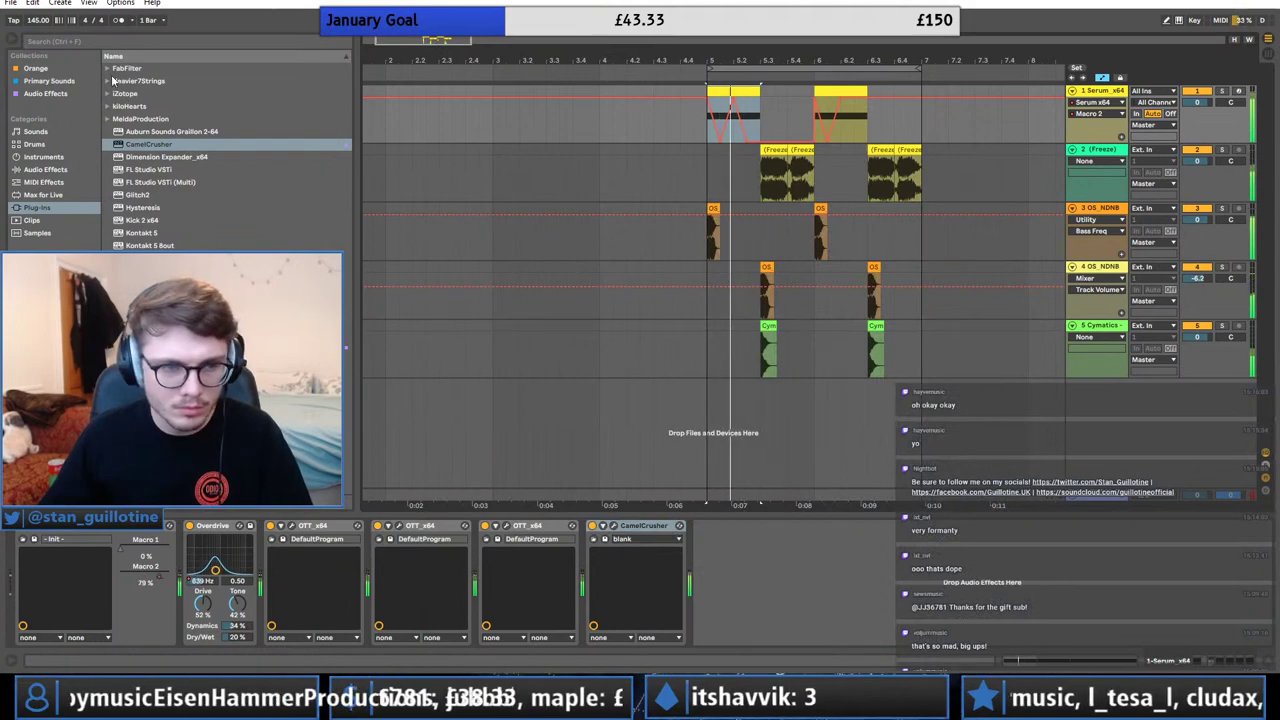
click(108, 94)
click(108, 94)
click(108, 106)
click(144, 132)
drag(150, 132, 283, 570)
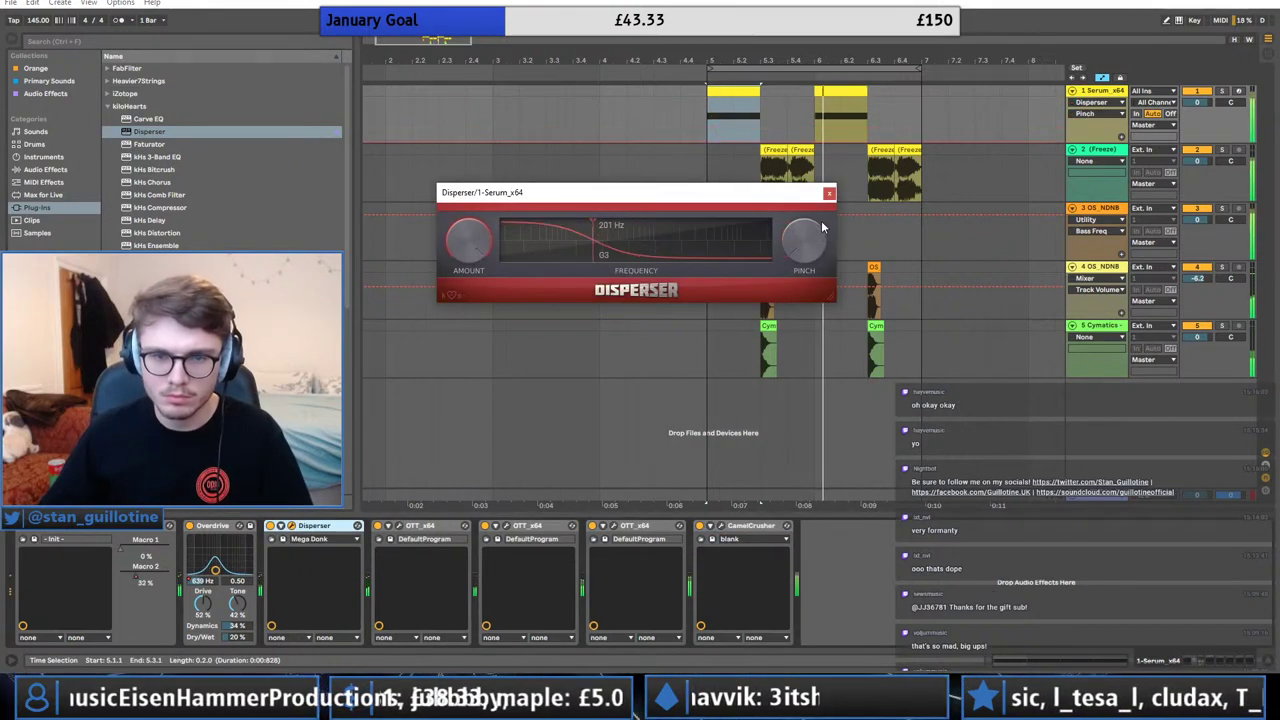
drag(598, 230, 612, 226)
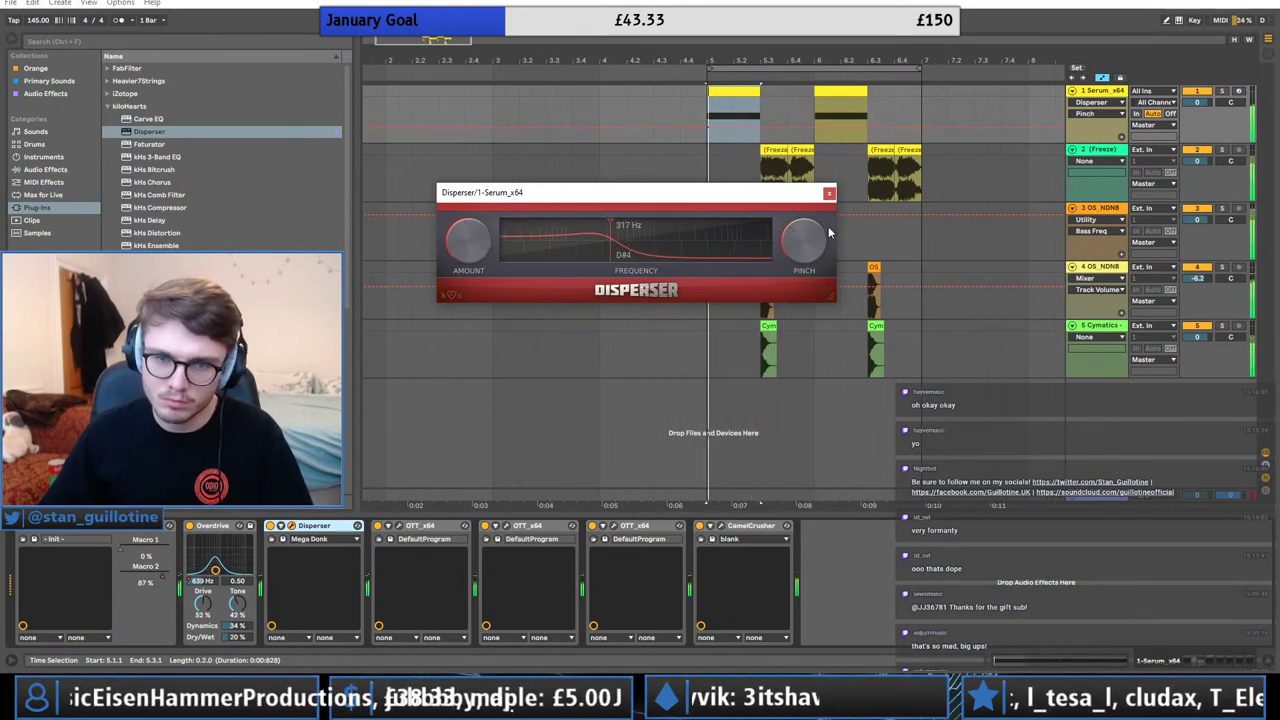
click(830, 194)
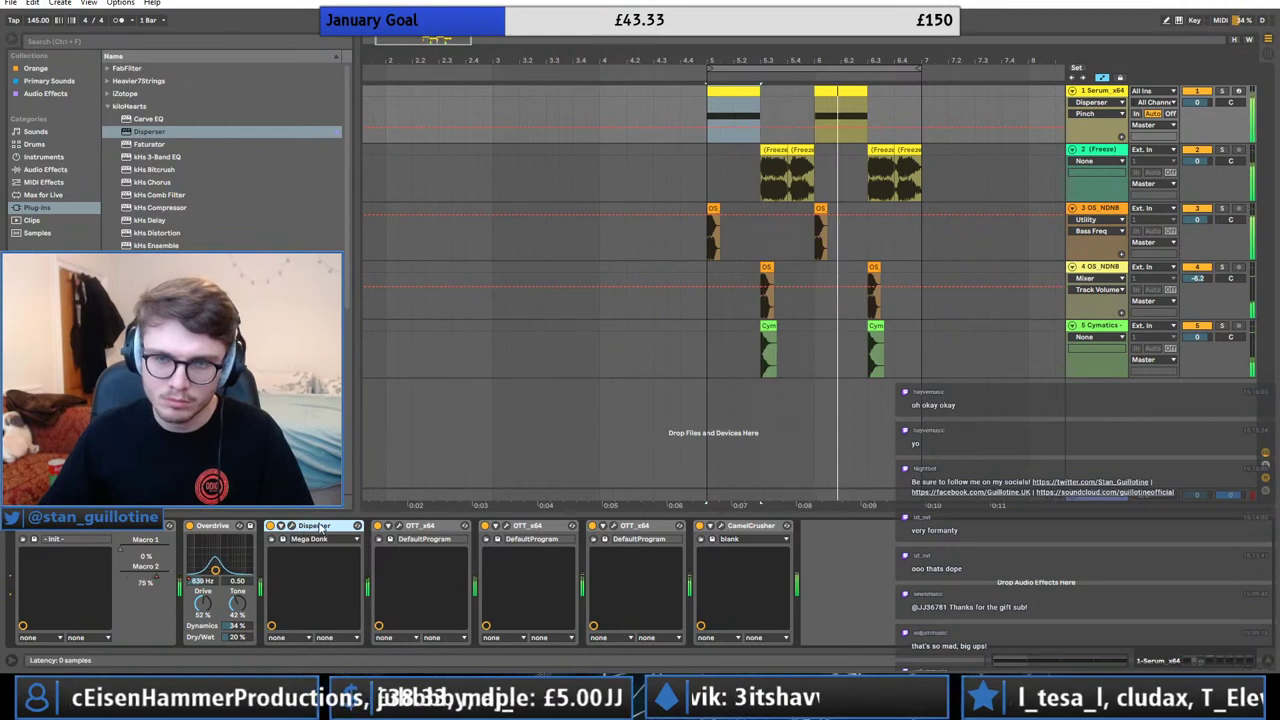
Freeze the Serum track, insert a new audio track below it, and copy the frozen audio there.
click(1107, 93)
right_click(1107, 97)
click(1085, 215)
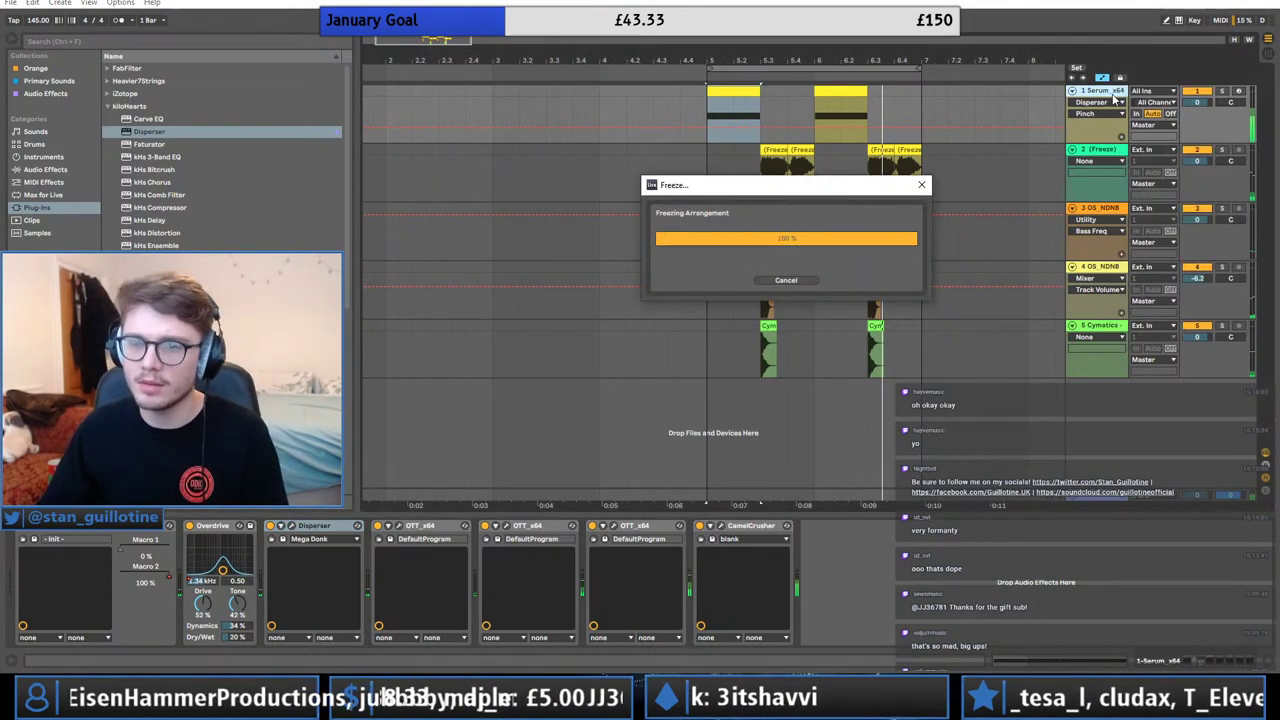
key(ctrl+t)
drag(868, 108, 848, 155)
Solo the resampled track, extend its clip's start back to 5.1.1, and play it from bar 6.
click(1221, 150)
key(space)
key(space)
key(space)
key(space)
key(space)
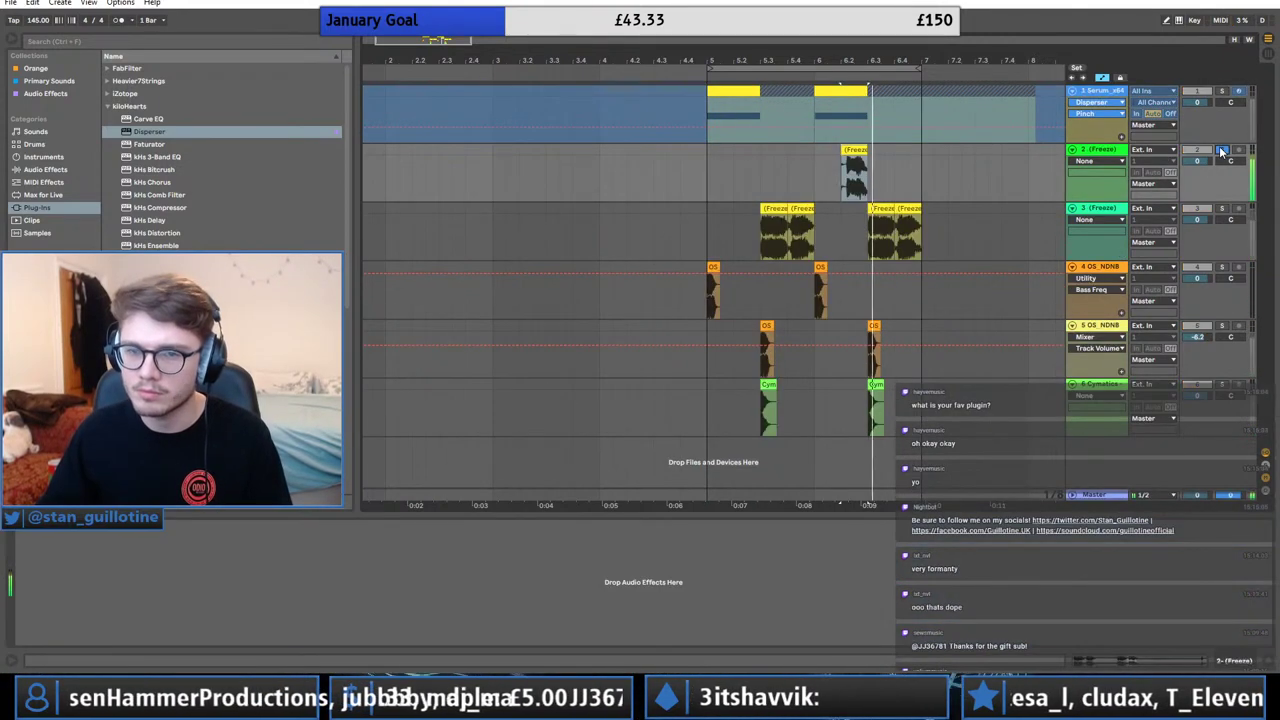
drag(842, 157, 704, 159)
click(818, 185)
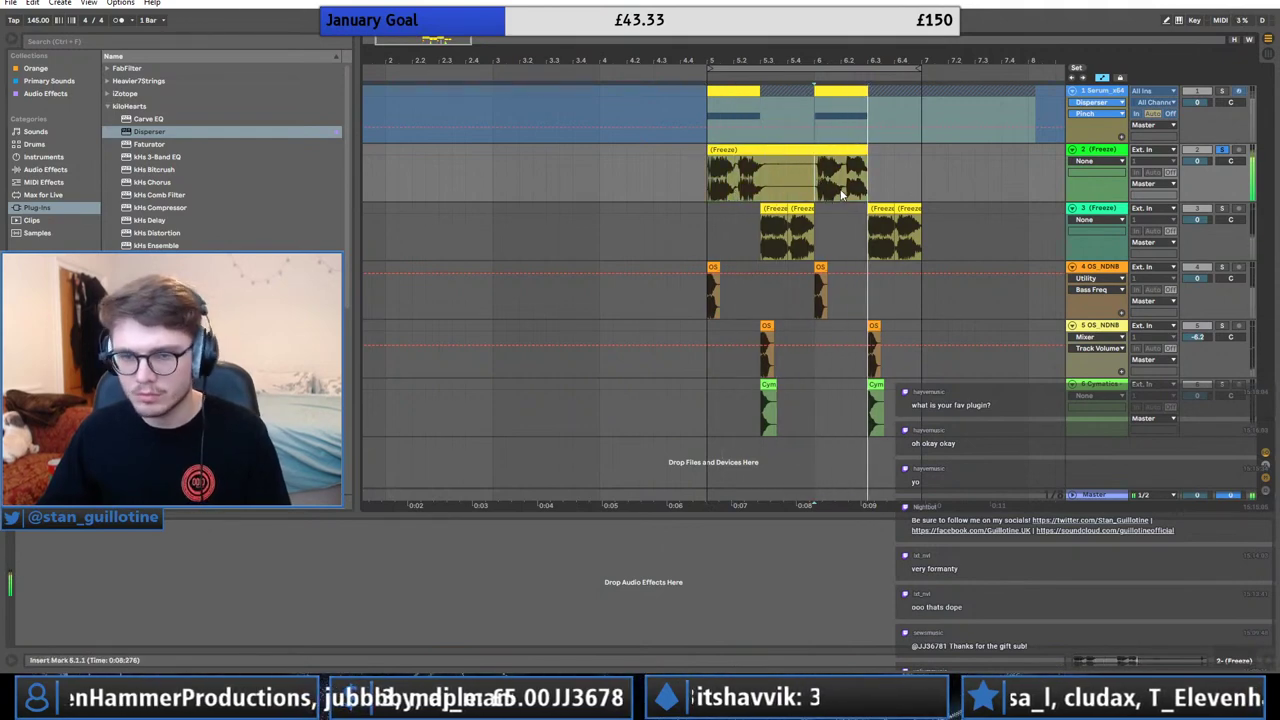
Insert an empty audio track below the resampled one, and delete the silent part of the resampled clip between 5.3 and 6.1.
click(1095, 152)
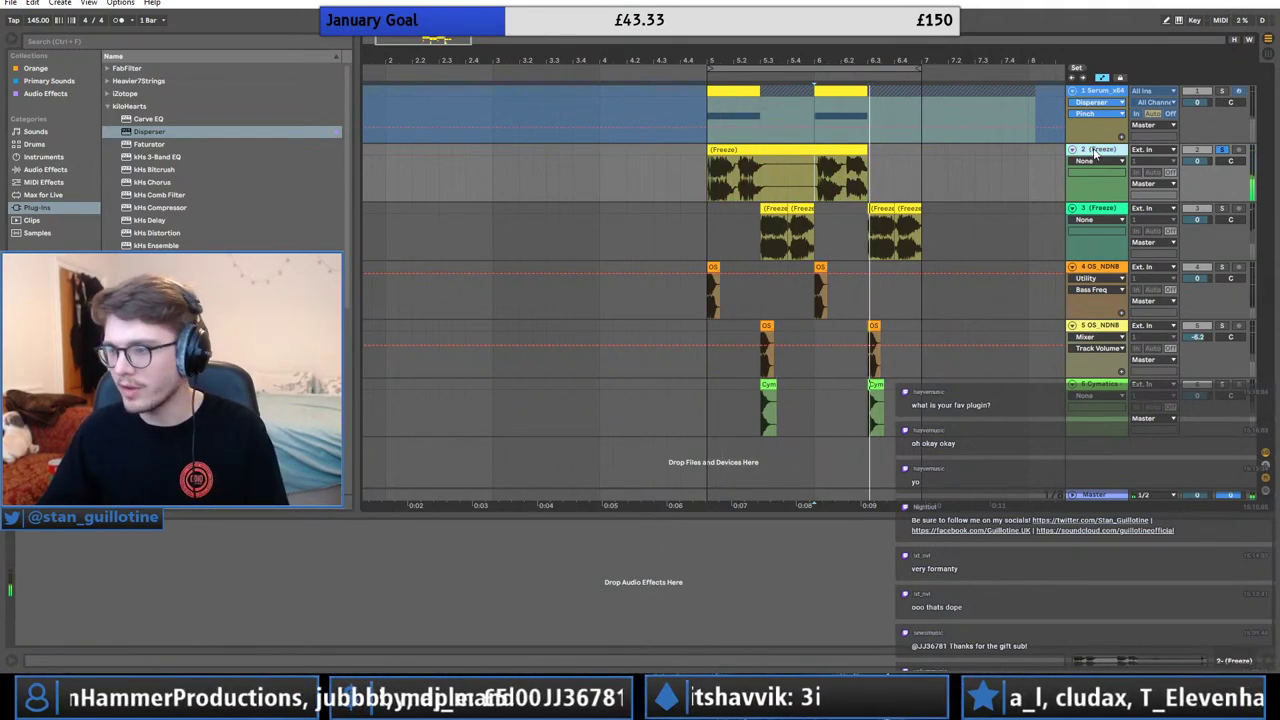
key(ctrl+t)
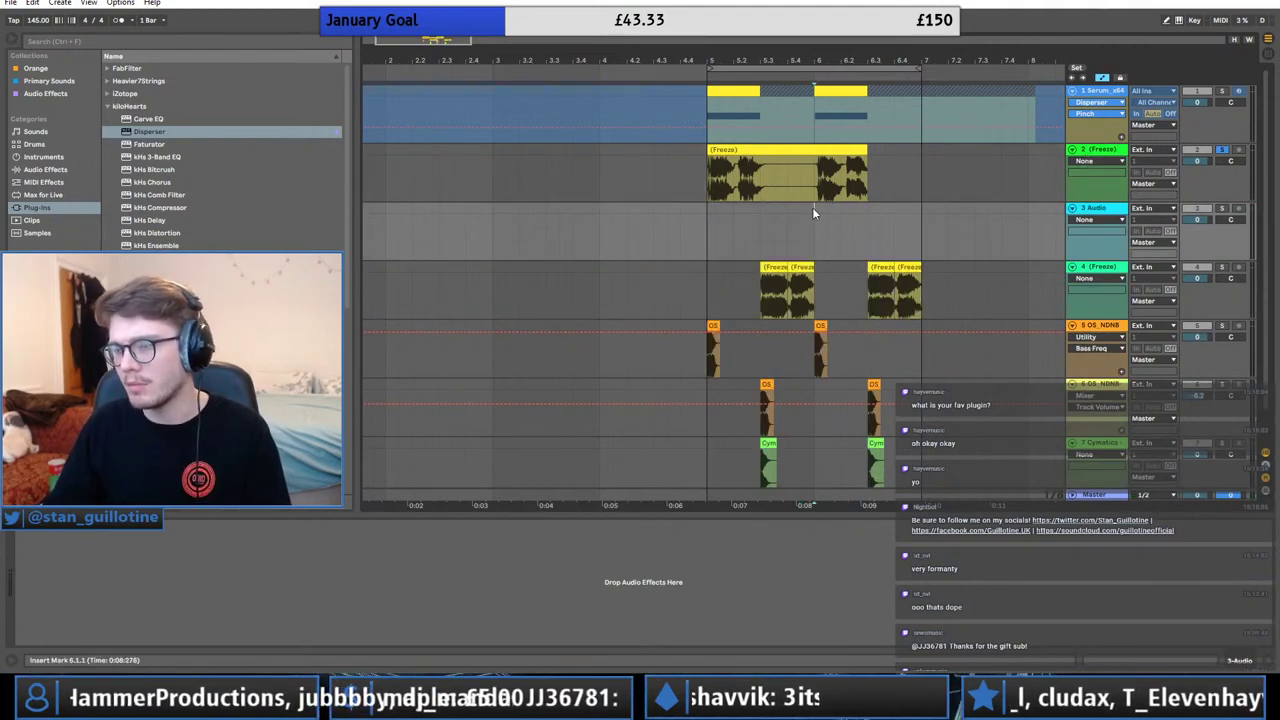
drag(812, 195, 763, 172)
key(Delete)
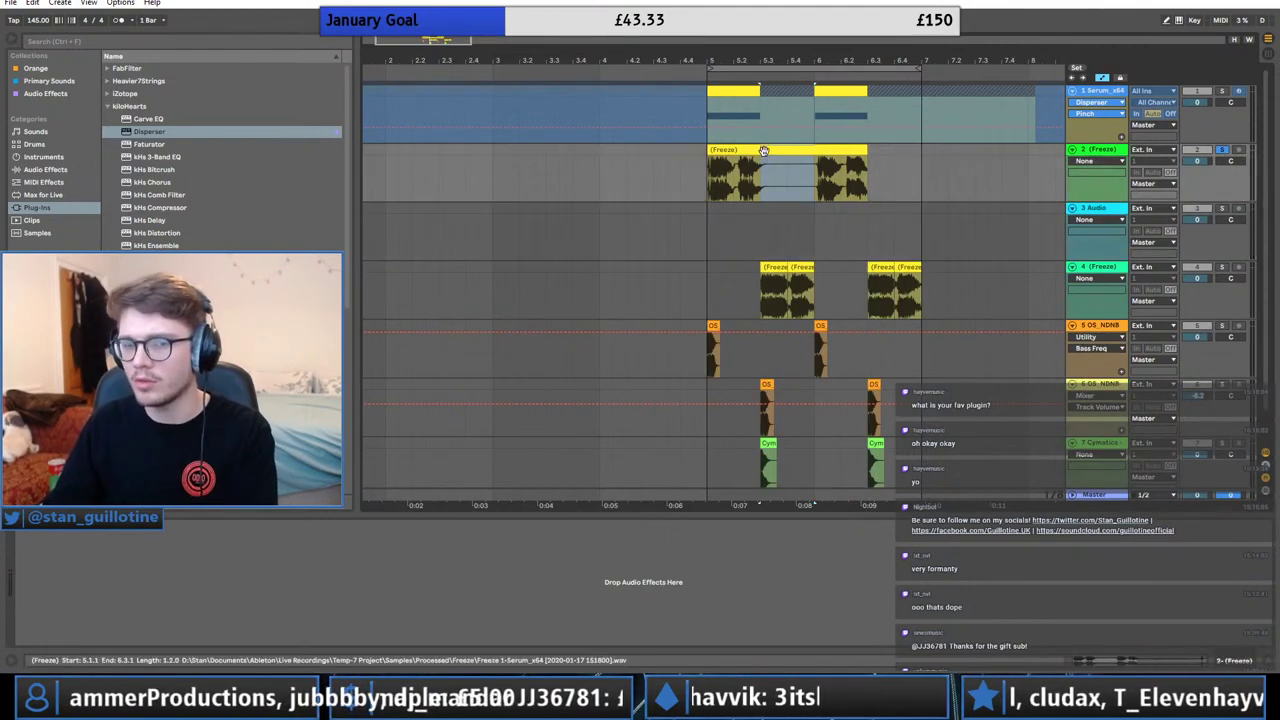
Split the resampled clip in bar 6 at 6.2.1, and turn off the track's solo.
click(845, 172)
key(space)
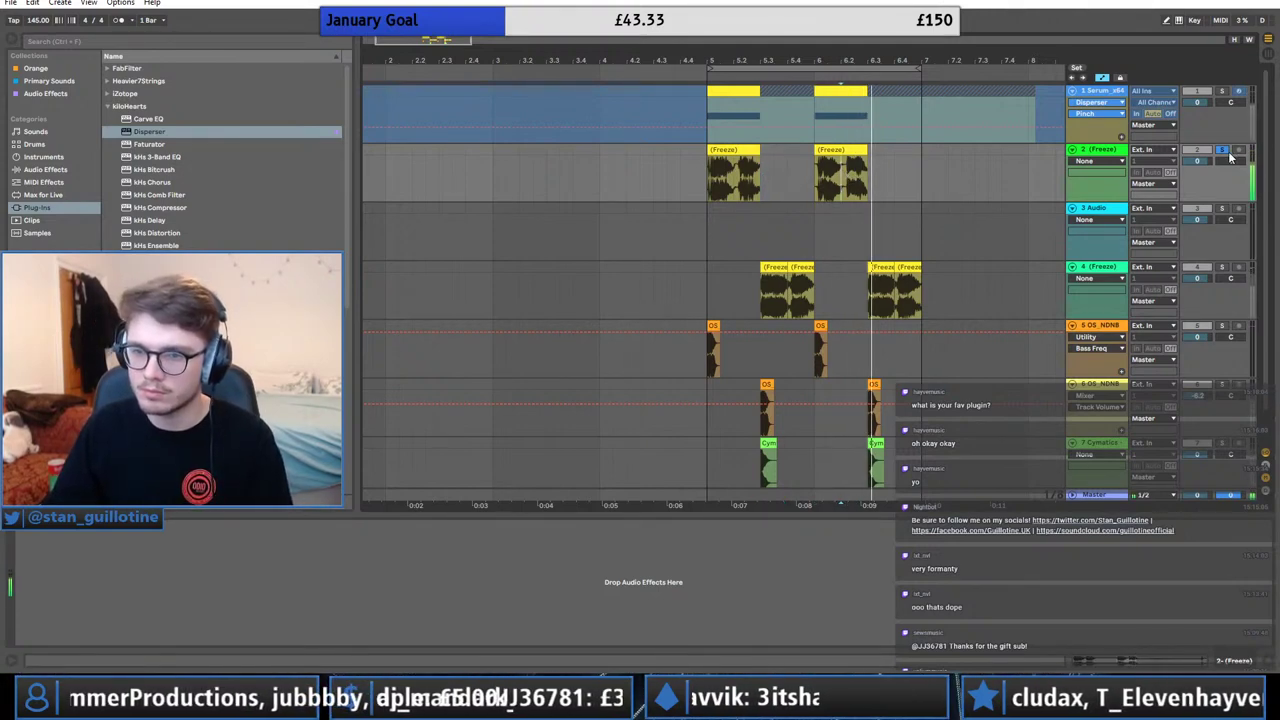
key(space)
key(space)
key(ctrl+e)
key(space)
key(space)
Turn the resampled audio in the first half of bar 5 into two quarter-note clips, and play the loop.
click(857, 152)
click(829, 150)
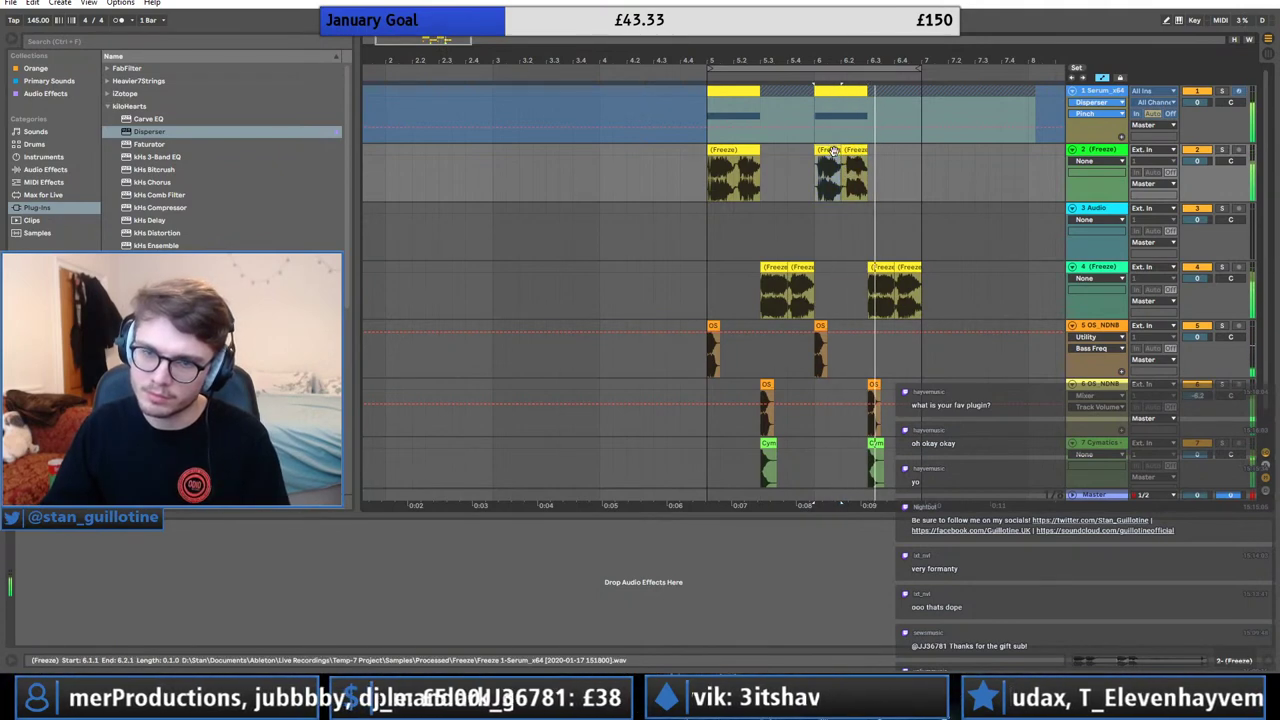
key(ctrl+d)
click(710, 183)
key(space)
key(space)
key(space)
key(space)
Try quarter-note copies of the resampled clip at 5.4 and 6.4.
click(775, 150)
key(Delete)
click(812, 152)
key(ctrl+c)
click(908, 150)
key(ctrl+v)
Switch the older resampled bass track 4 back on, and deactivate the frozen Serum track.
click(722, 151)
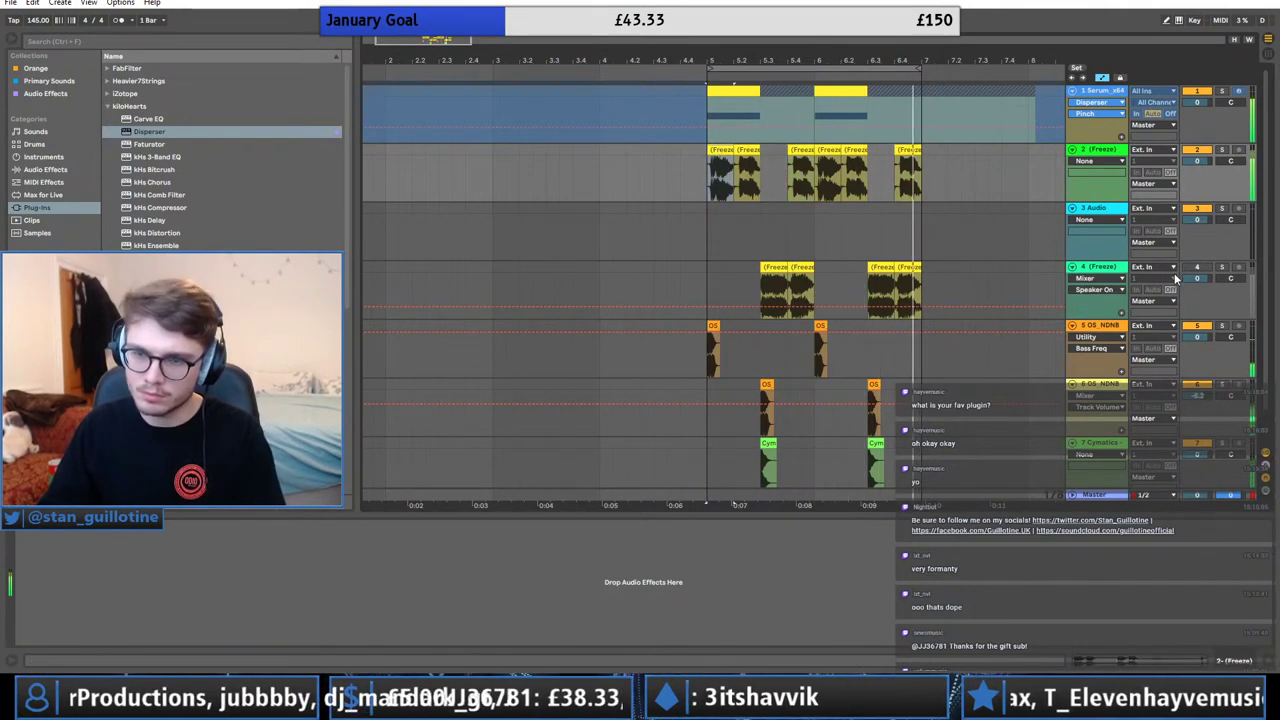
click(1197, 267)
click(1197, 92)
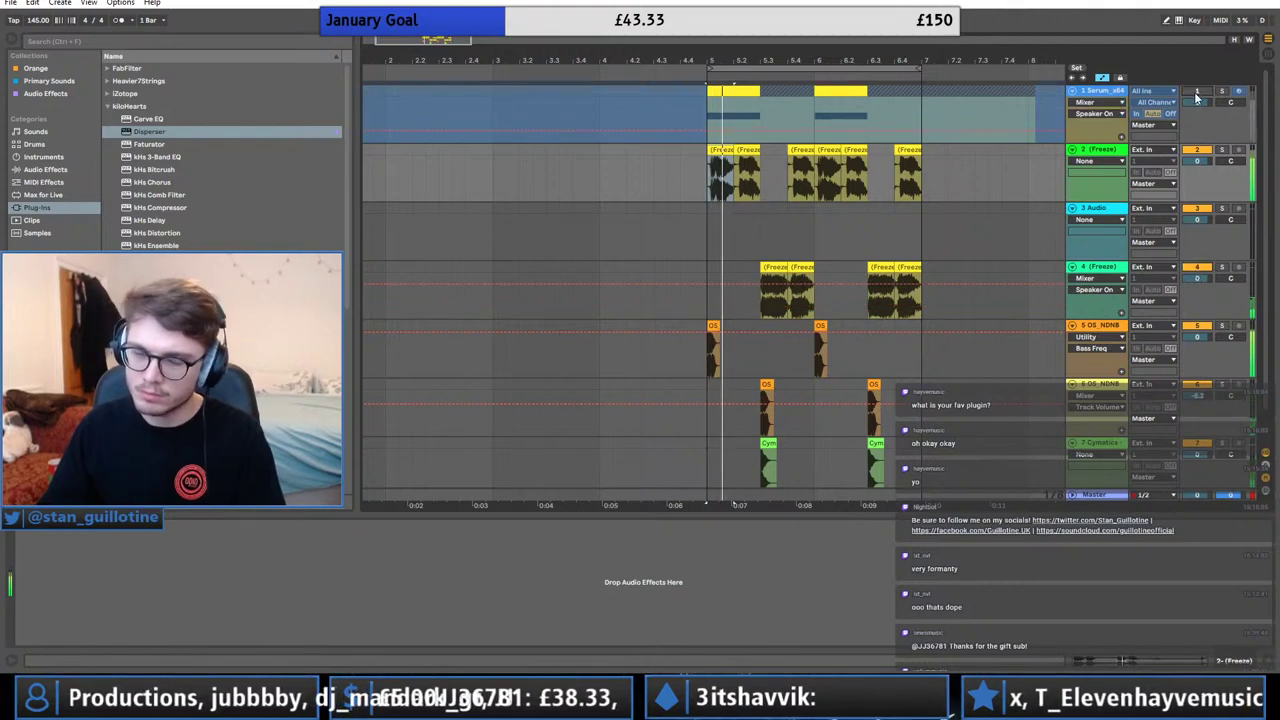
Delete the new resampled clips at 5.4 and 6.4, and both older bass clips in the second half of bar 5.
click(801, 152)
click(908, 152)
key(Delete)
click(797, 156)
key(Delete)
click(806, 266)
key(Delete)
click(776, 266)
key(Delete)
Duplicate the two resampled clips from the first half of bar 5 into its second half, and listen to the loop.
drag(709, 160, 757, 157)
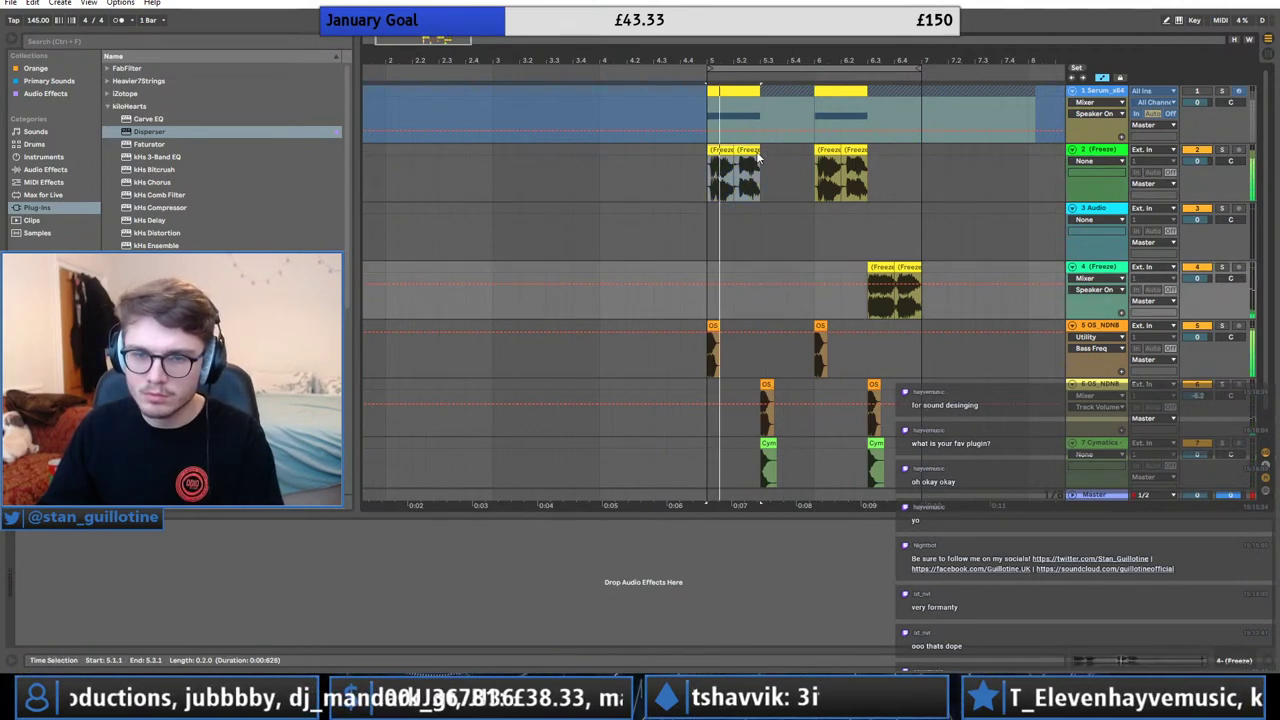
key(ctrl+d)
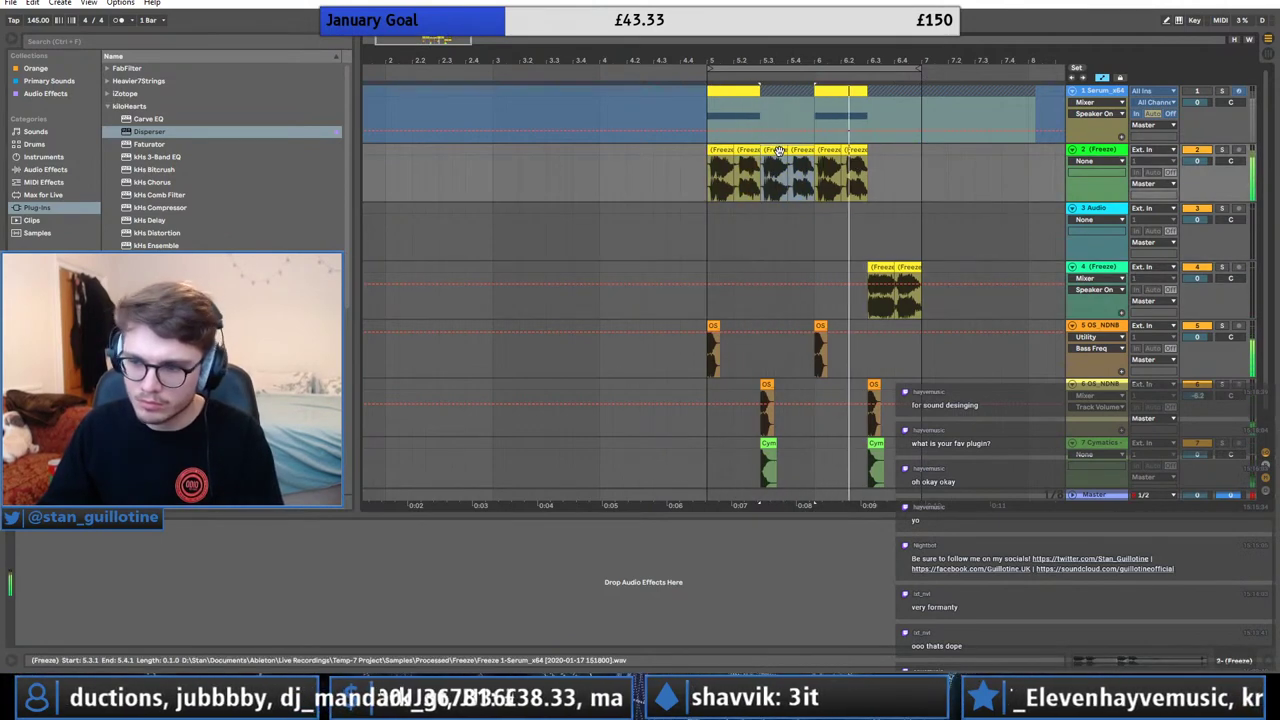
click(769, 186)
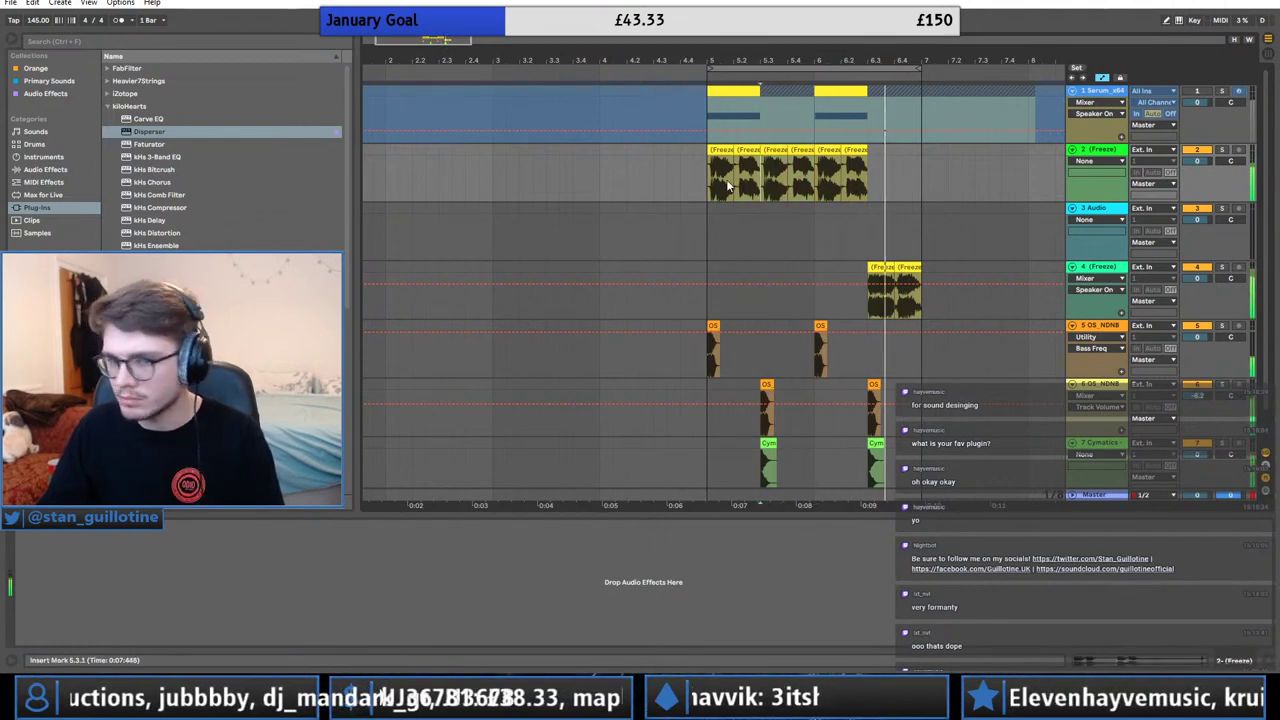
click(1099, 92)
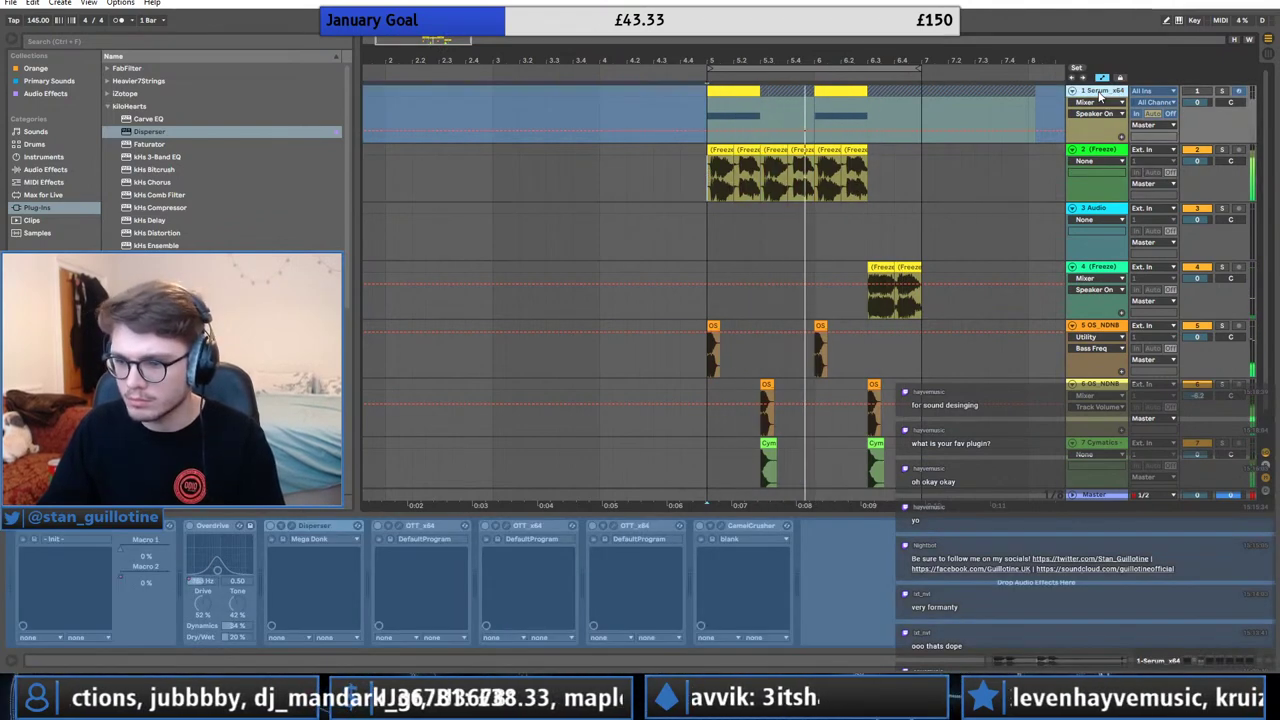
click(1086, 150)
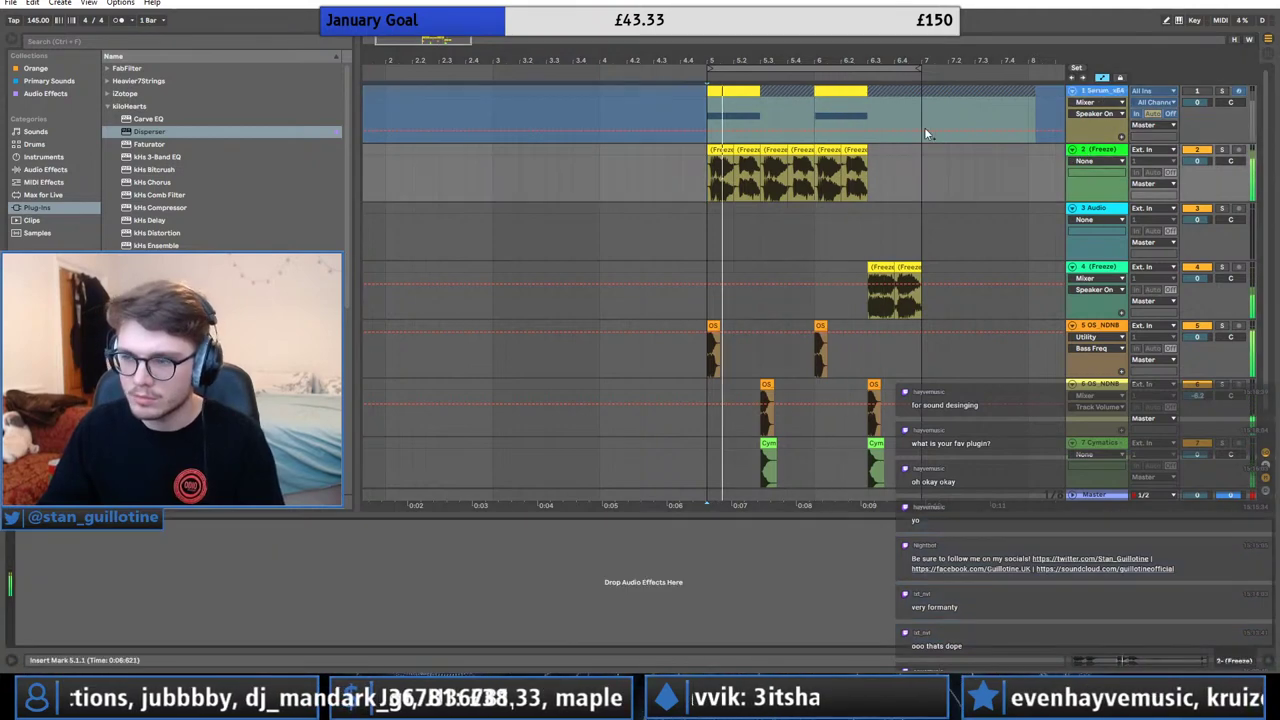
drag(954, 60, 1028, 166)
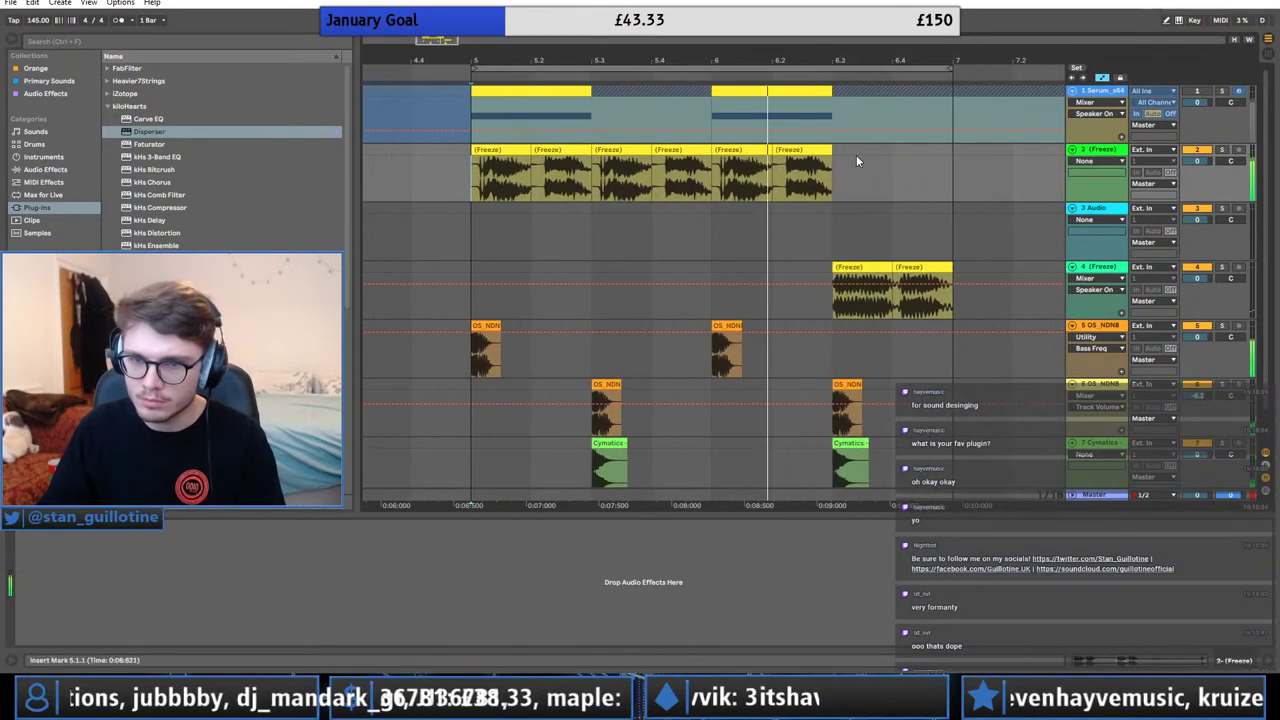
Hide the automation lanes, consolidate the two resampled bass clips in the first half of bar 5, and duplicate the result twice.
click(506, 145)
key(space)
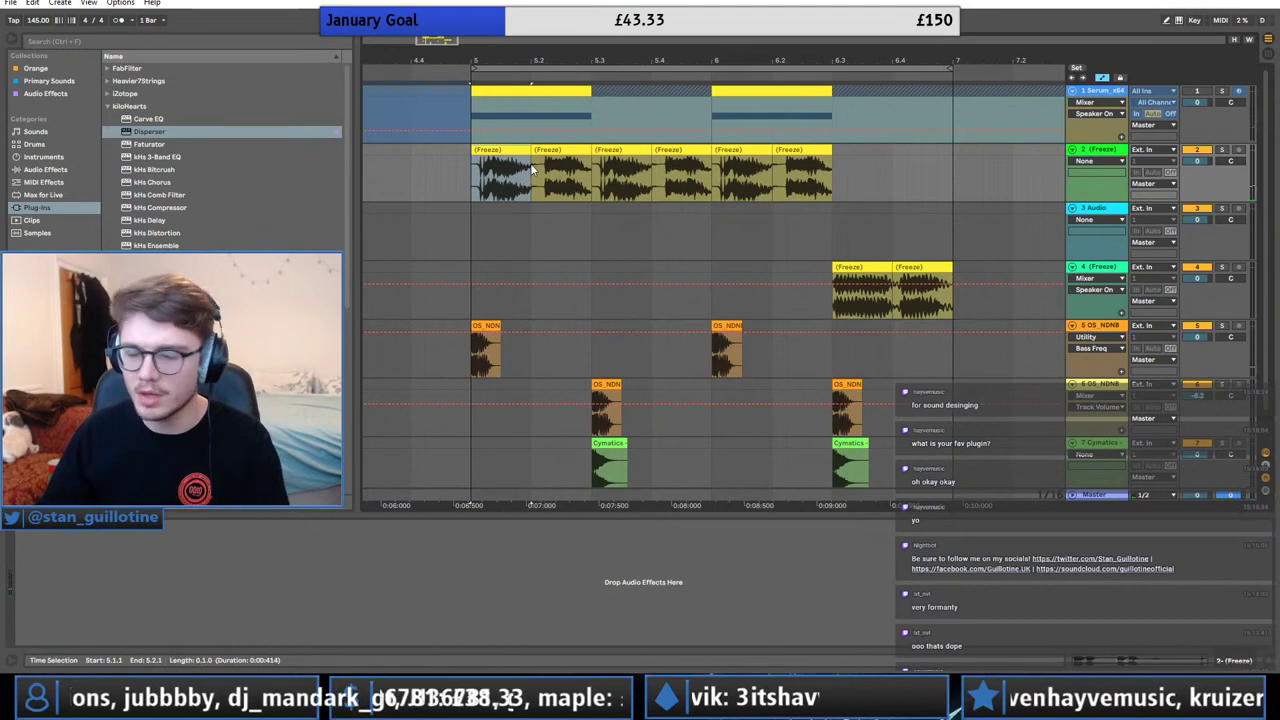
key(a)
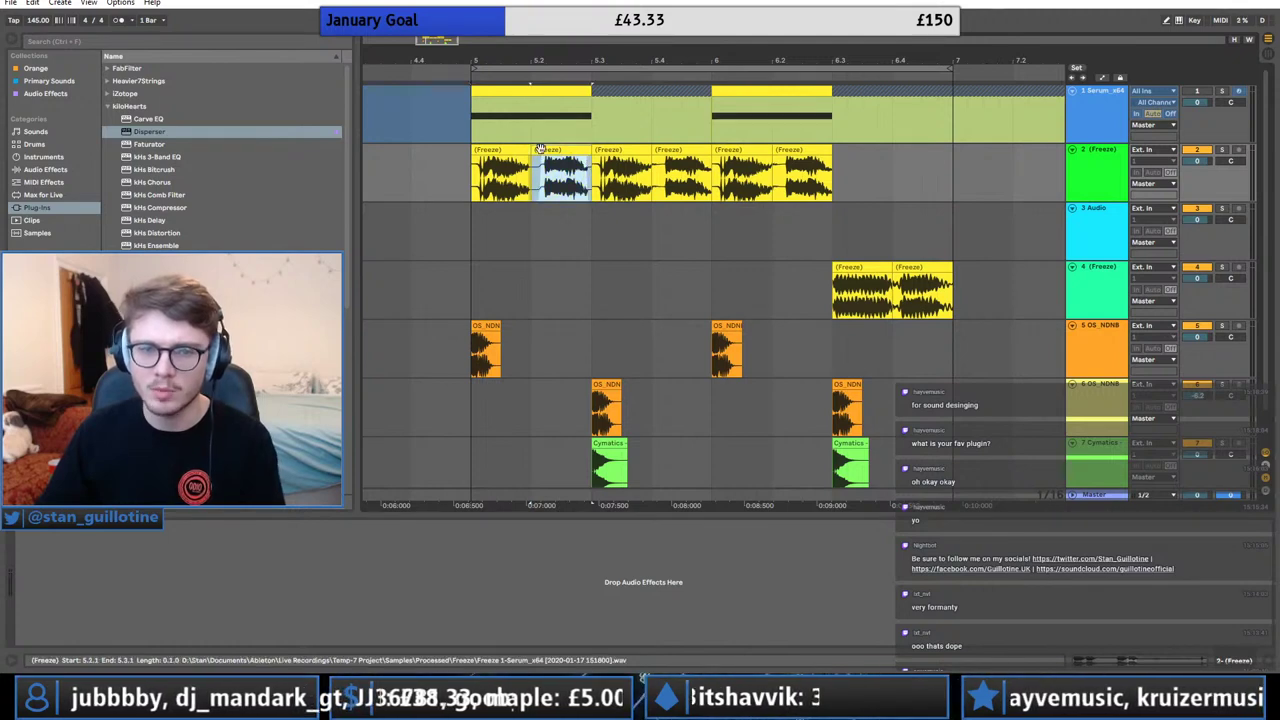
key(ctrl+j)
key(ctrl+d)
key(ctrl+d)
Consolidate the two resampled bass clips between 6.3 and bar 7 on track 4, and listen to the loop.
click(884, 296)
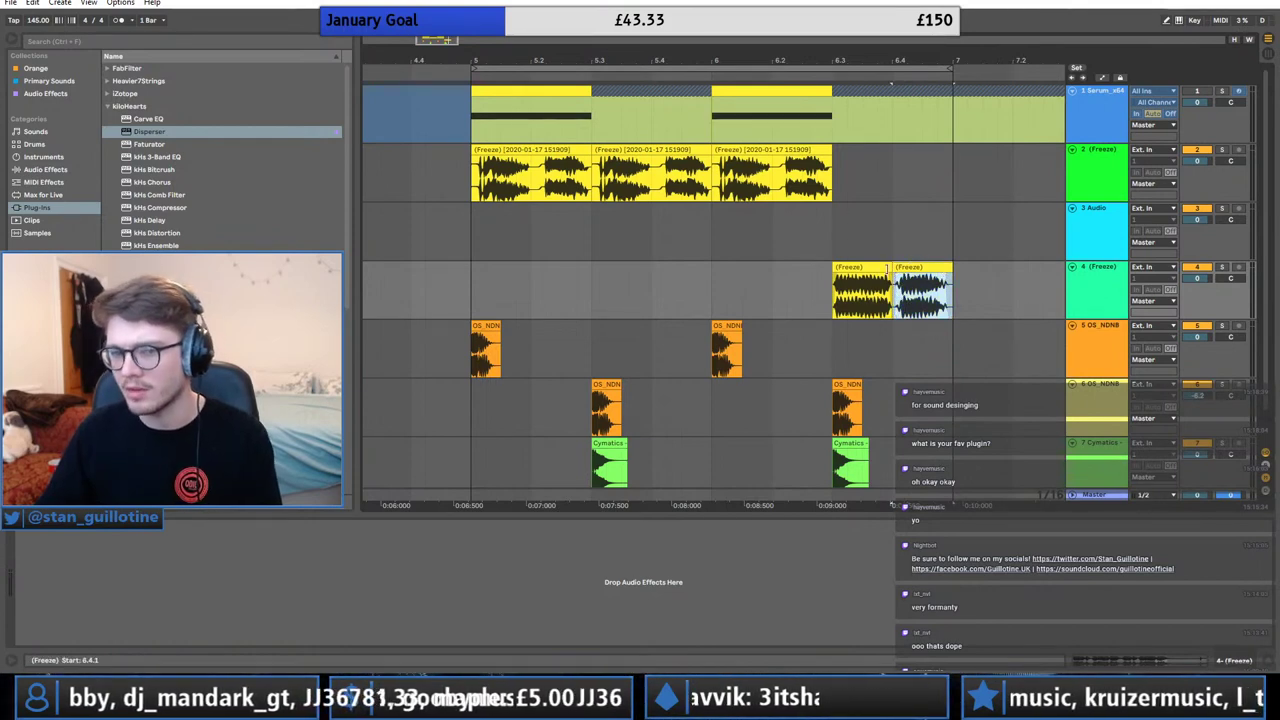
key(ctrl+j)
key(space)
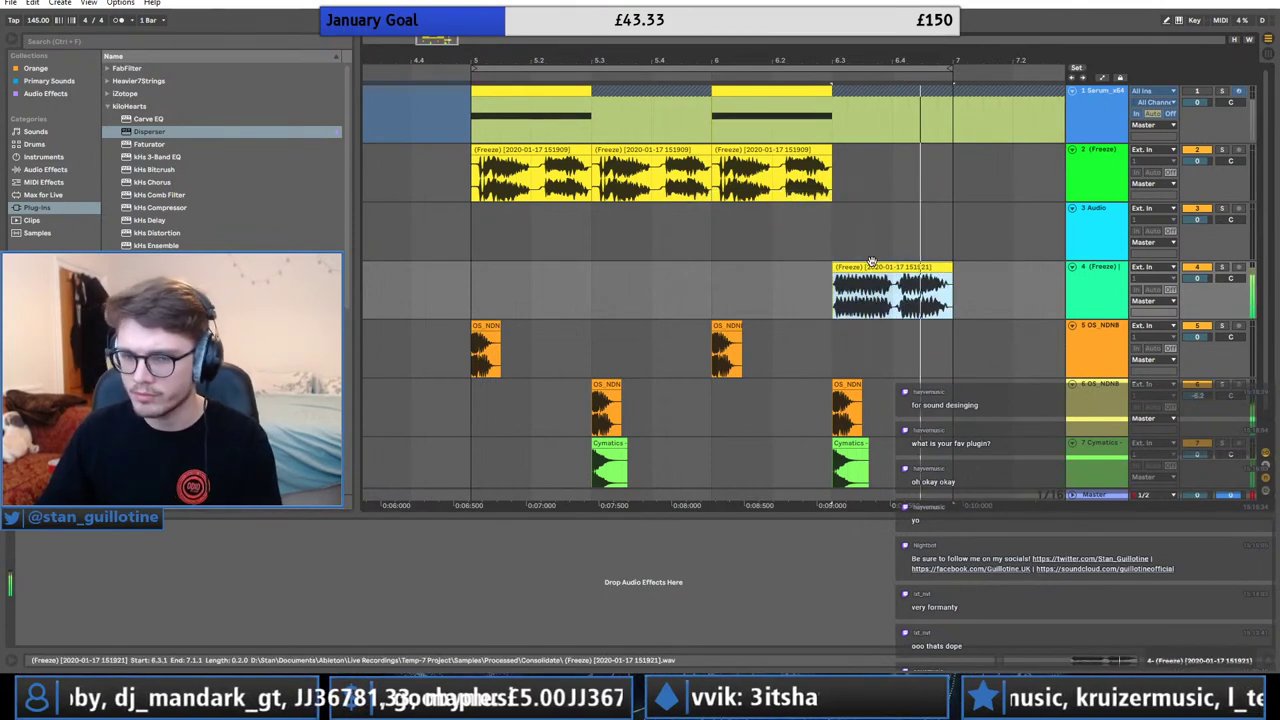
click(897, 304)
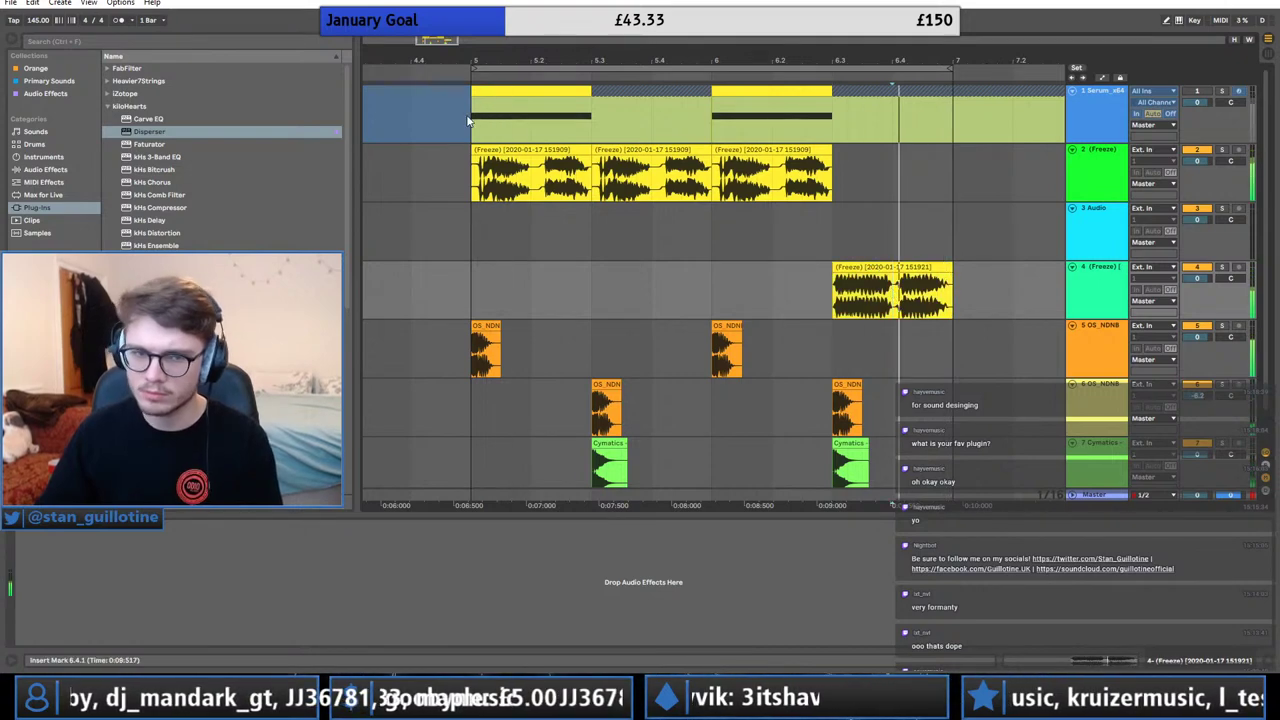
Copy the first half-bar MIDI clip of the original Serum track, and insert a new MIDI track below resampled bass track 2.
click(506, 149)
click(1097, 160)
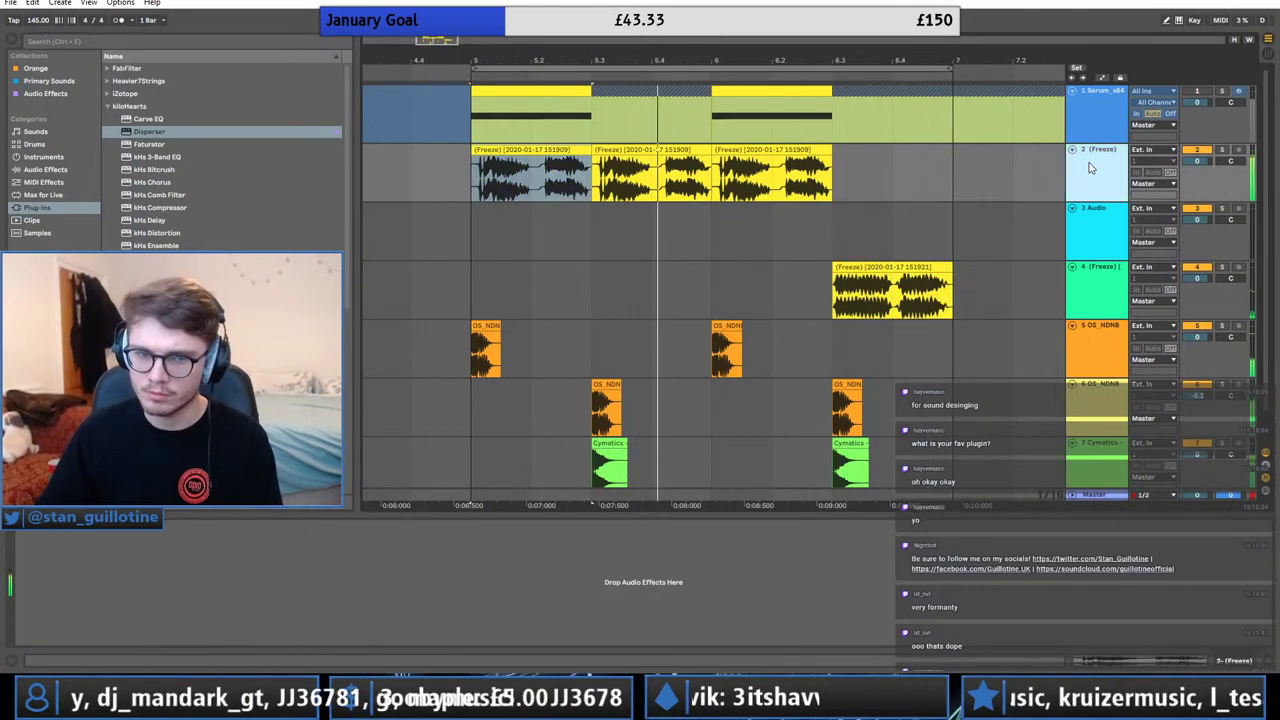
right_click(1103, 164)
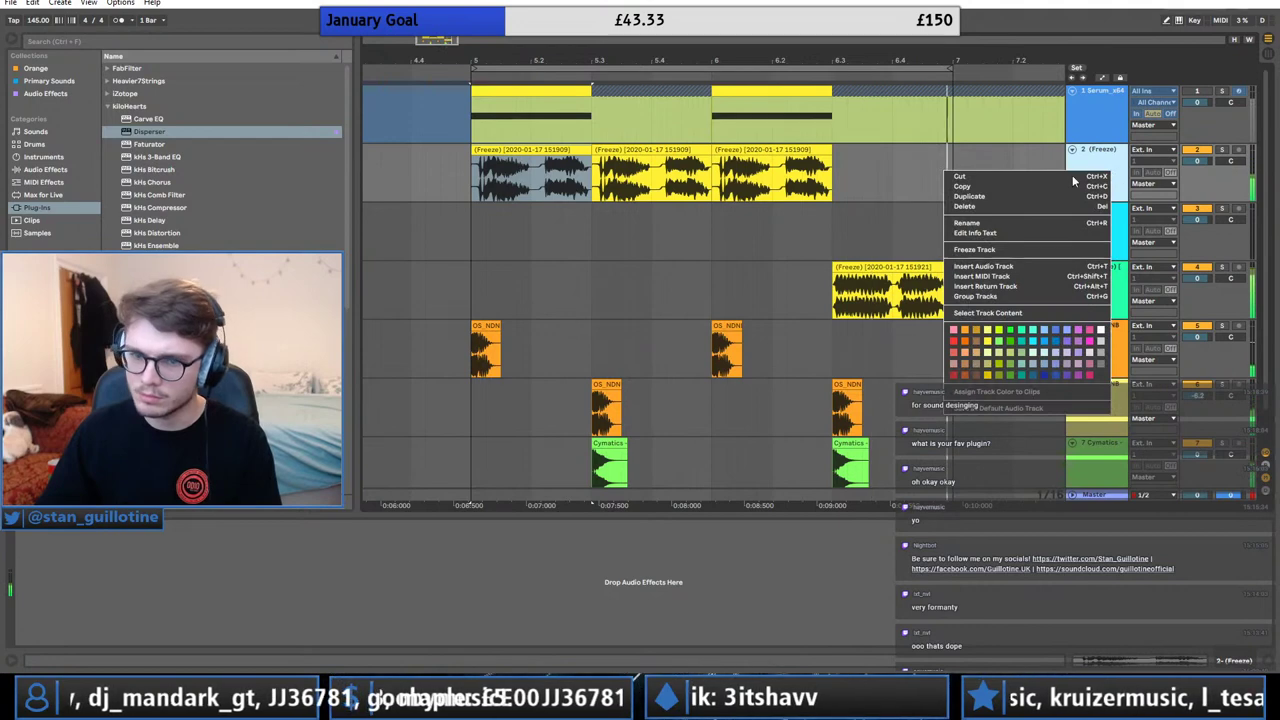
key(Escape)
click(1094, 216)
click(564, 92)
right_click(1092, 176)
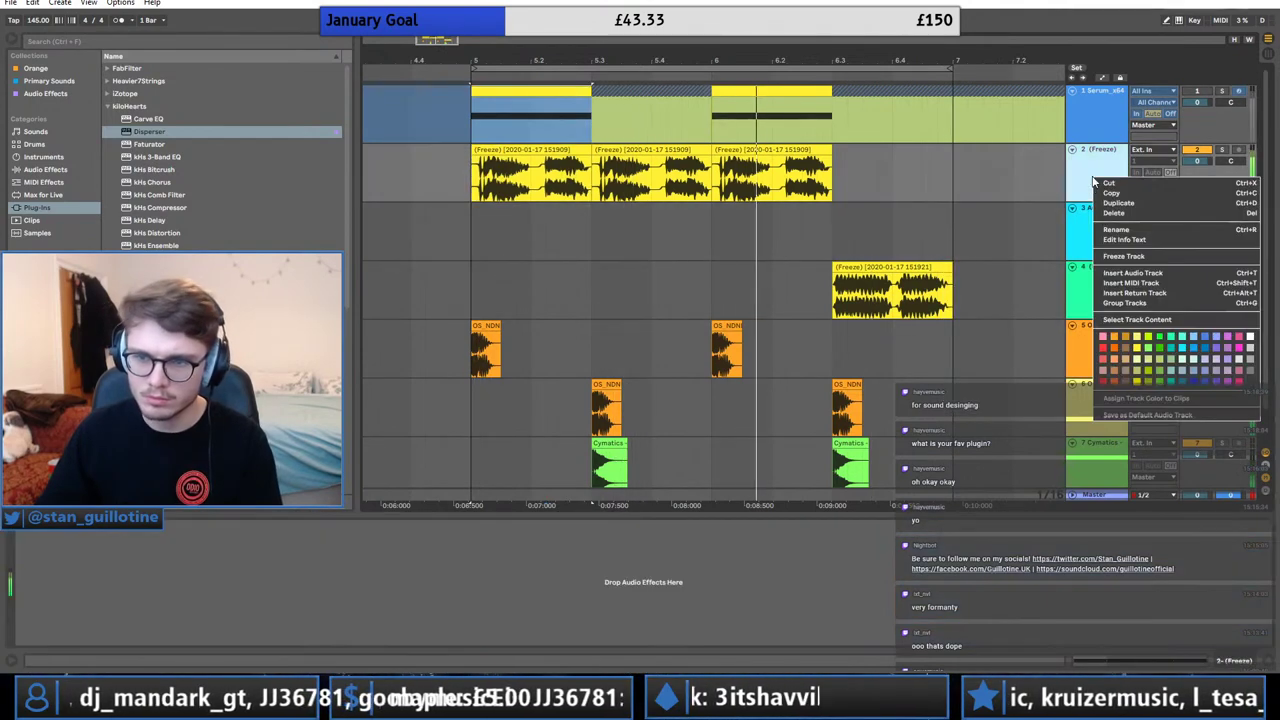
click(431, 280)
key(ctrl+shift+t)
Paste the copied MIDI clip onto the new MIDI track at 5.1.1 and open its notes.
click(487, 215)
key(ctrl+v)
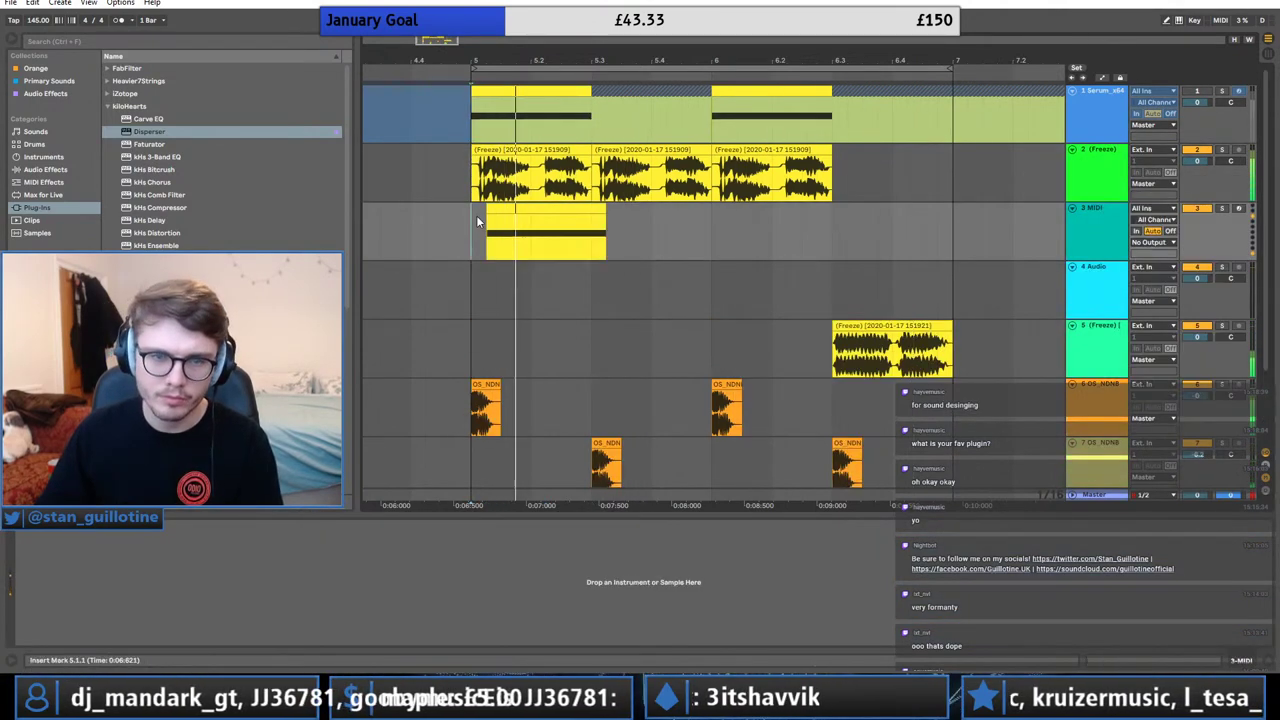
key(ctrl+z)
click(476, 215)
key(ctrl+v)
double_click(476, 215)
Replace the clip's sustained note with two equal shorter notes, starting on the first and second beats.
click(540, 212)
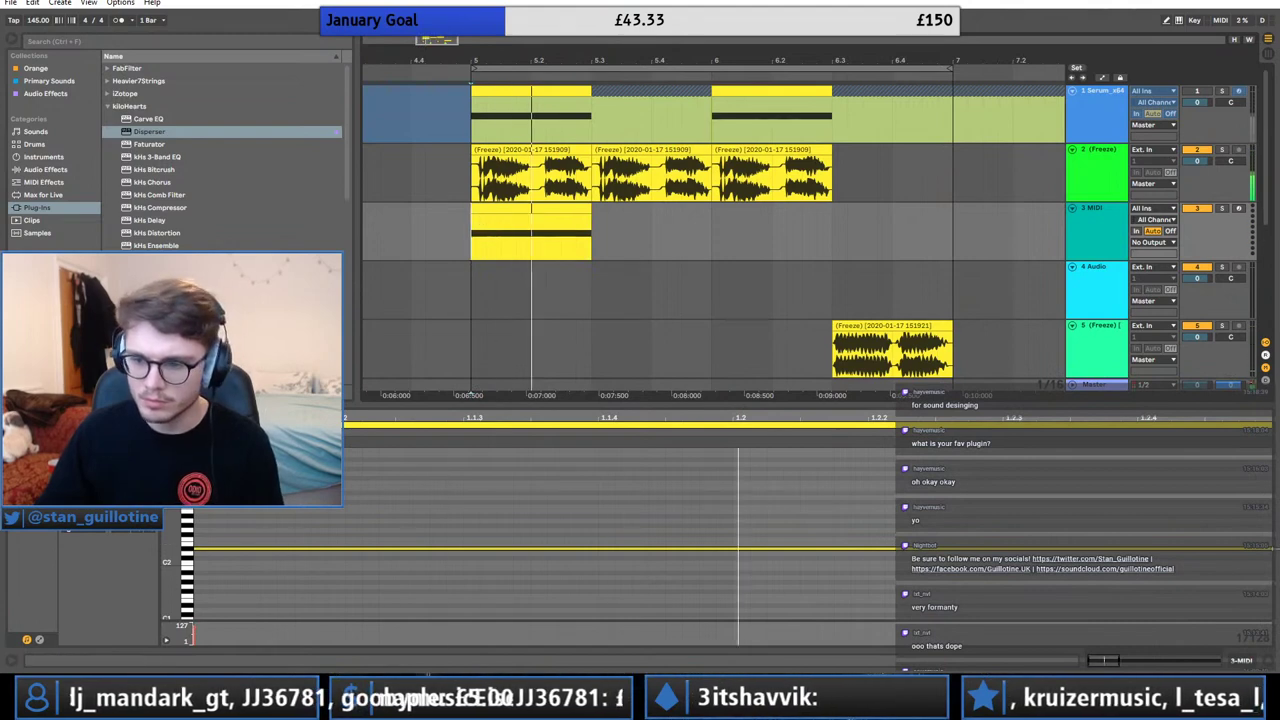
scroll(1040, 480, down, 2)
click(764, 540)
drag(809, 548, 428, 548)
key(ctrl+c)
click(495, 545)
key(ctrl+v)
key(ctrl+z)
click(506, 531)
key(ctrl+v)
click(850, 548)
key(Delete)
click(1082, 239)
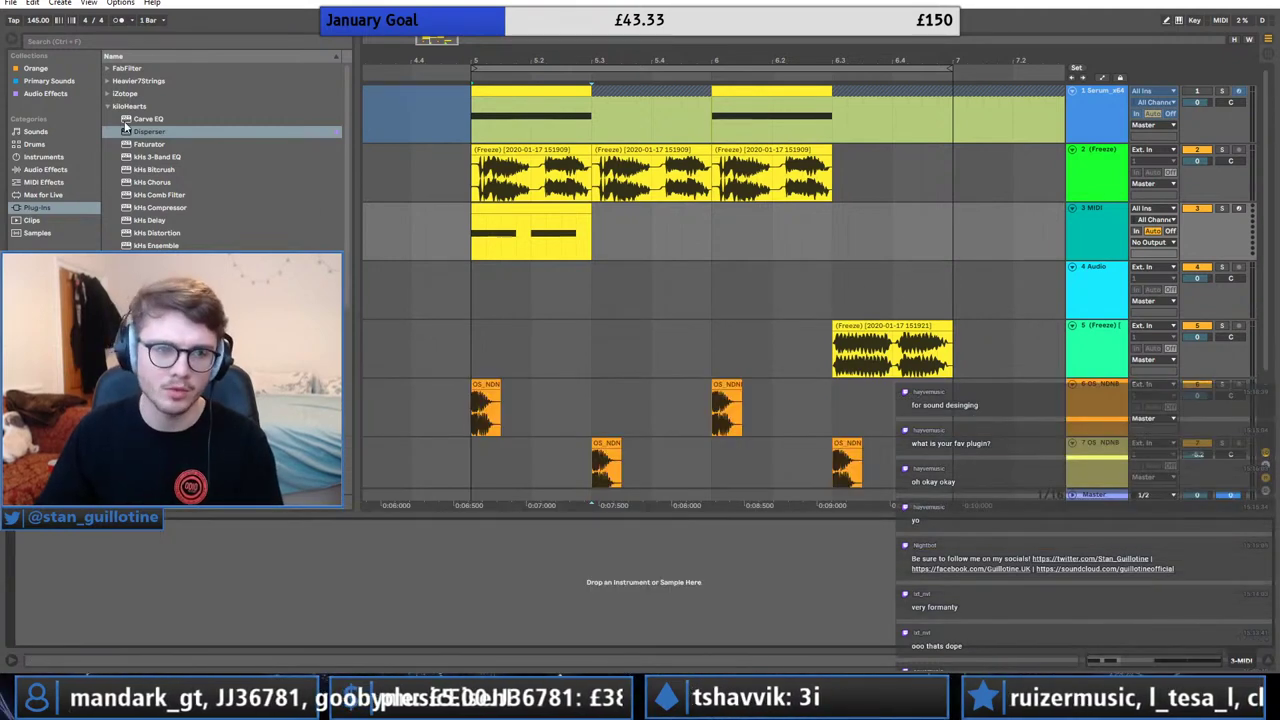
Load Serum on the new MIDI track and switch off oscillator A.
click(108, 107)
drag(150, 309, 527, 259)
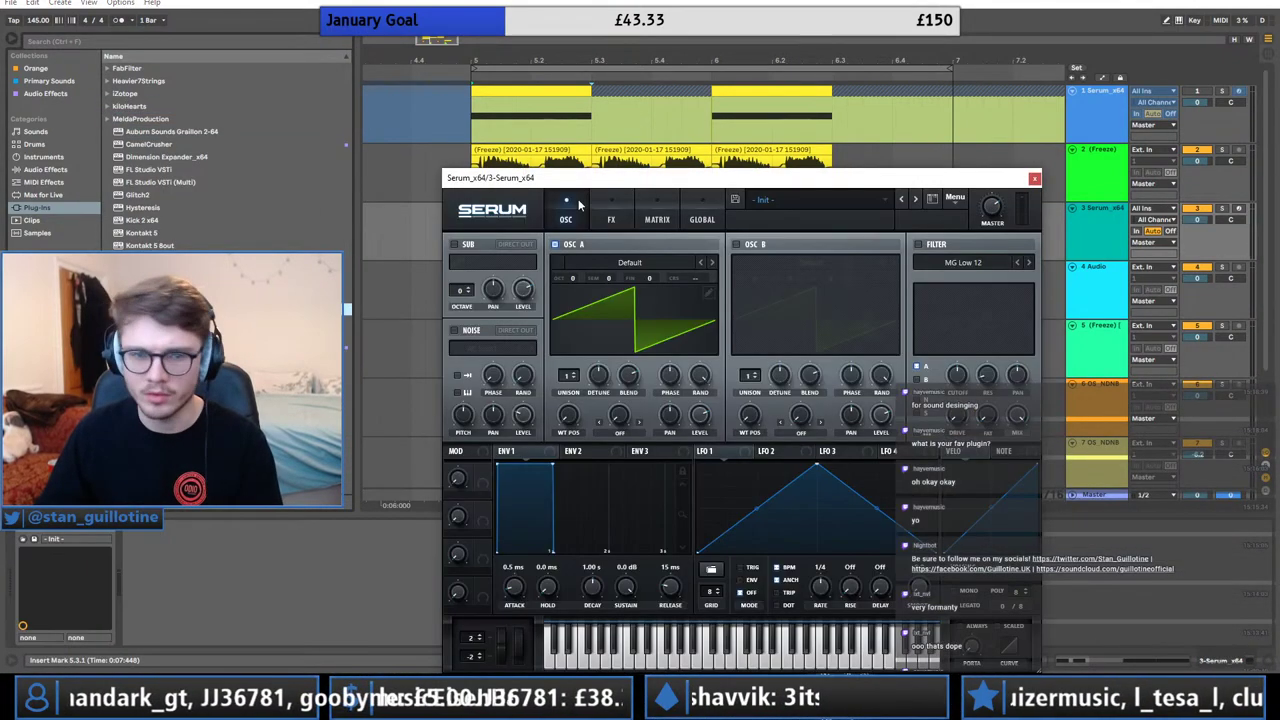
click(556, 244)
click(557, 244)
click(560, 244)
Enable Serum's sub oscillator with its octave at -2, and solo the sub track.
click(455, 245)
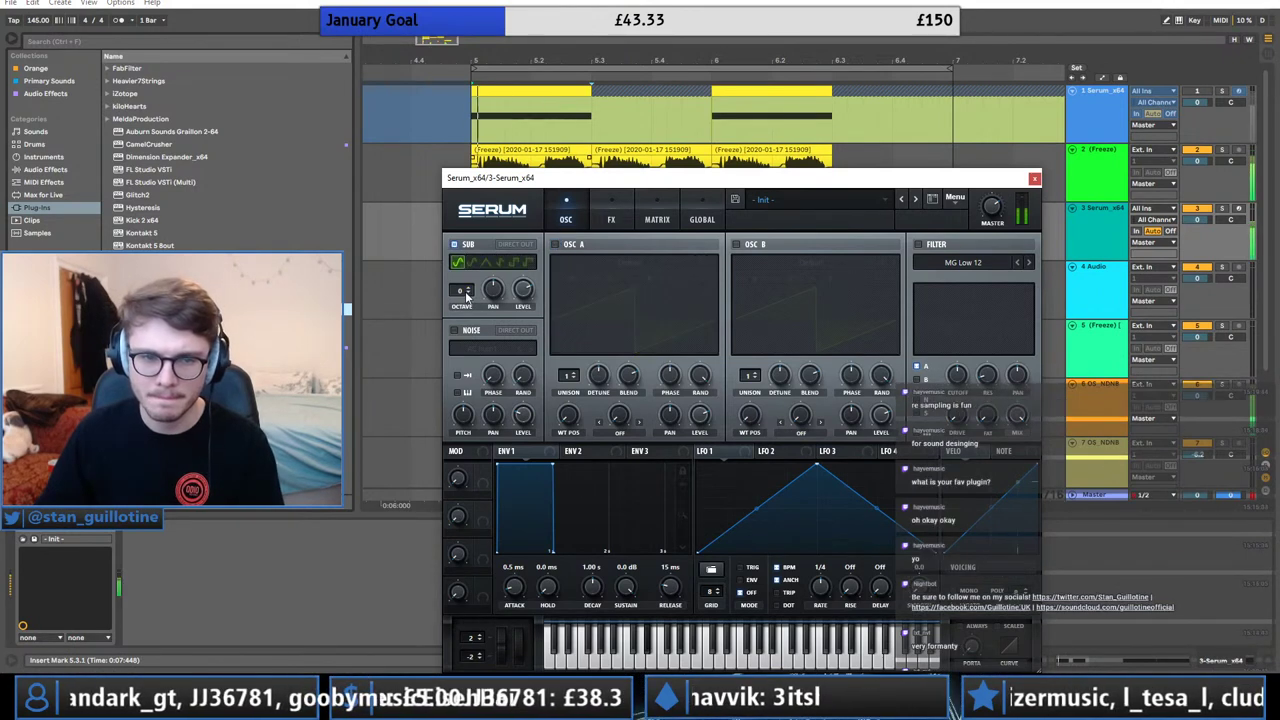
click(473, 289)
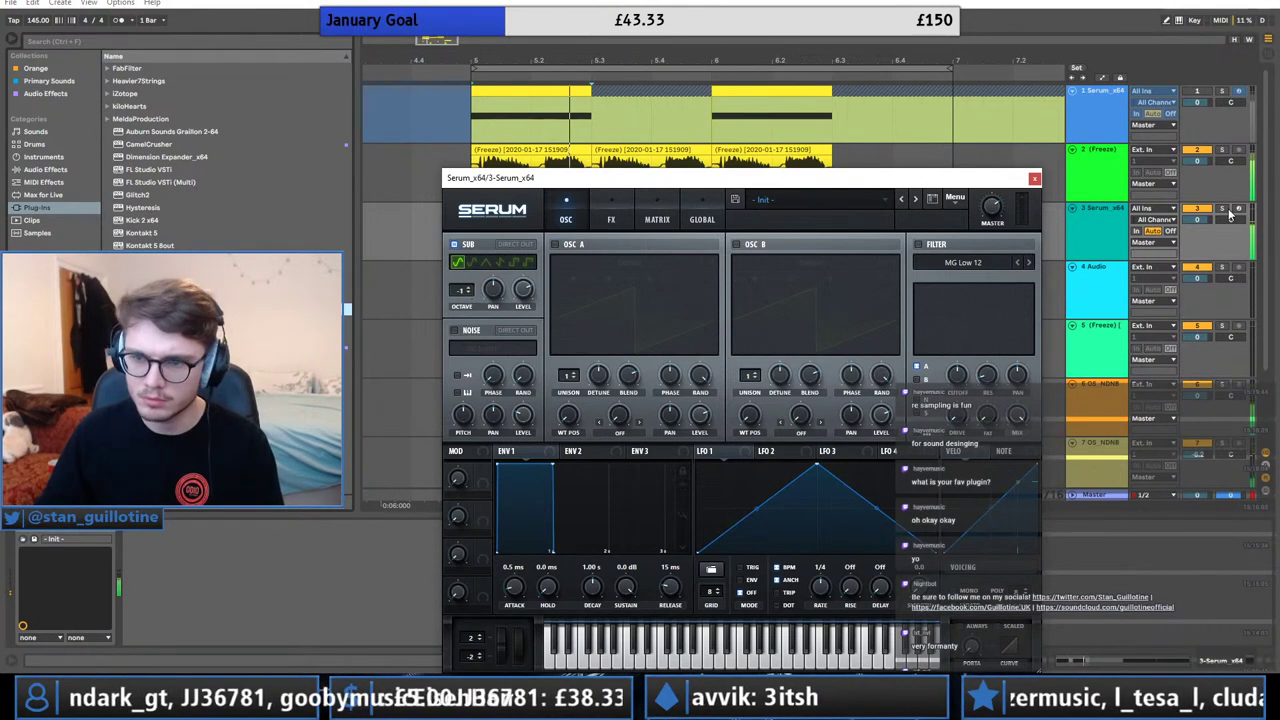
click(1224, 209)
click(470, 295)
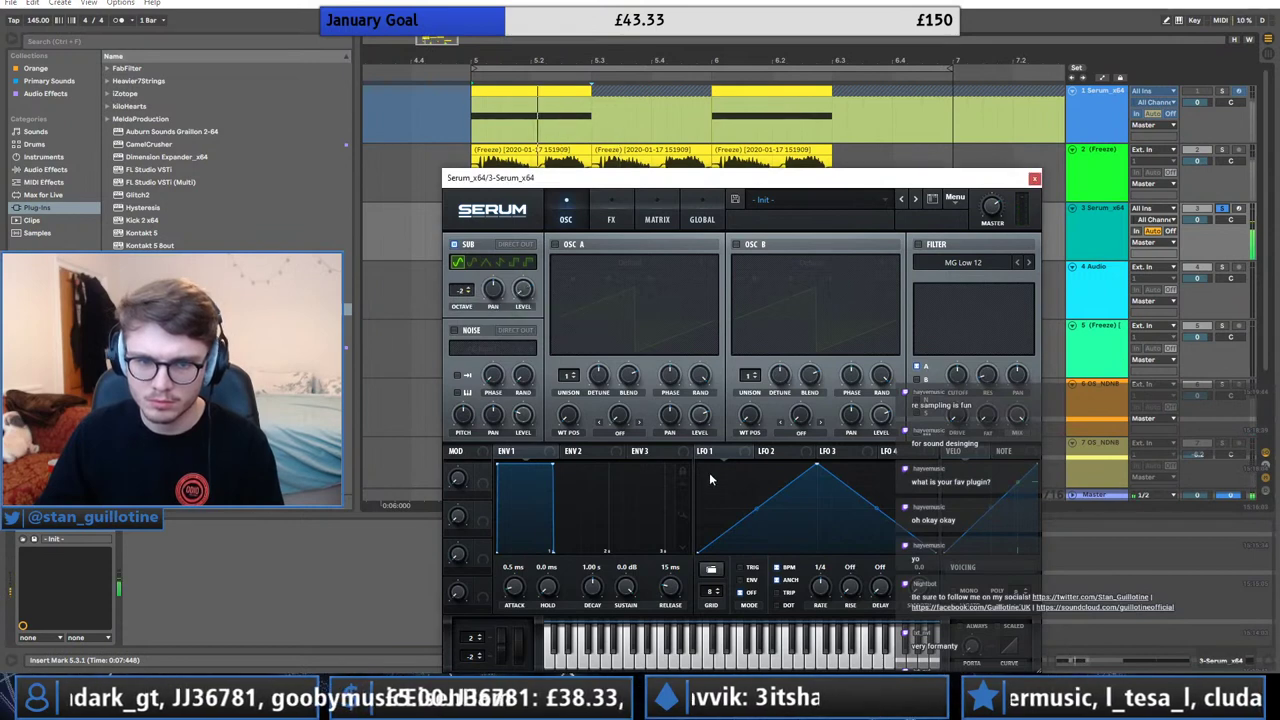
Modulate the sub level with LFO 1 in envelope mode, shaped as a flat hold followed by a curved fall to zero.
drag(817, 465, 818, 556)
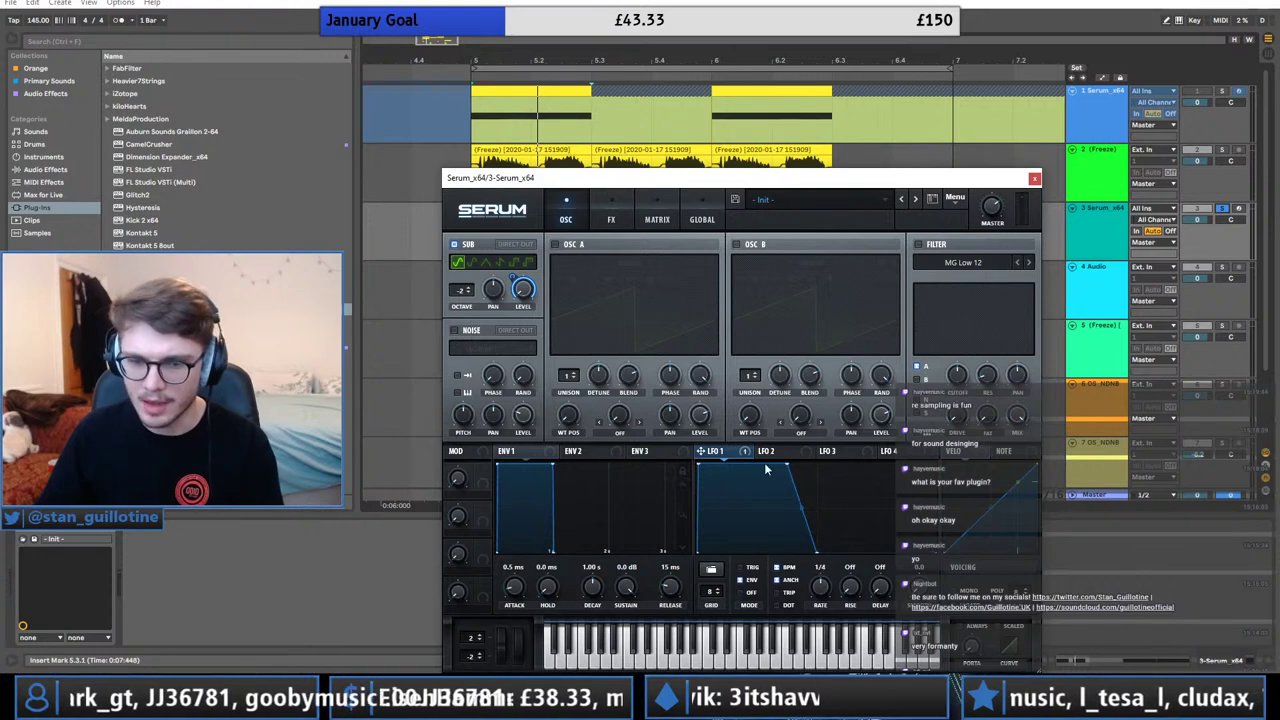
key(space)
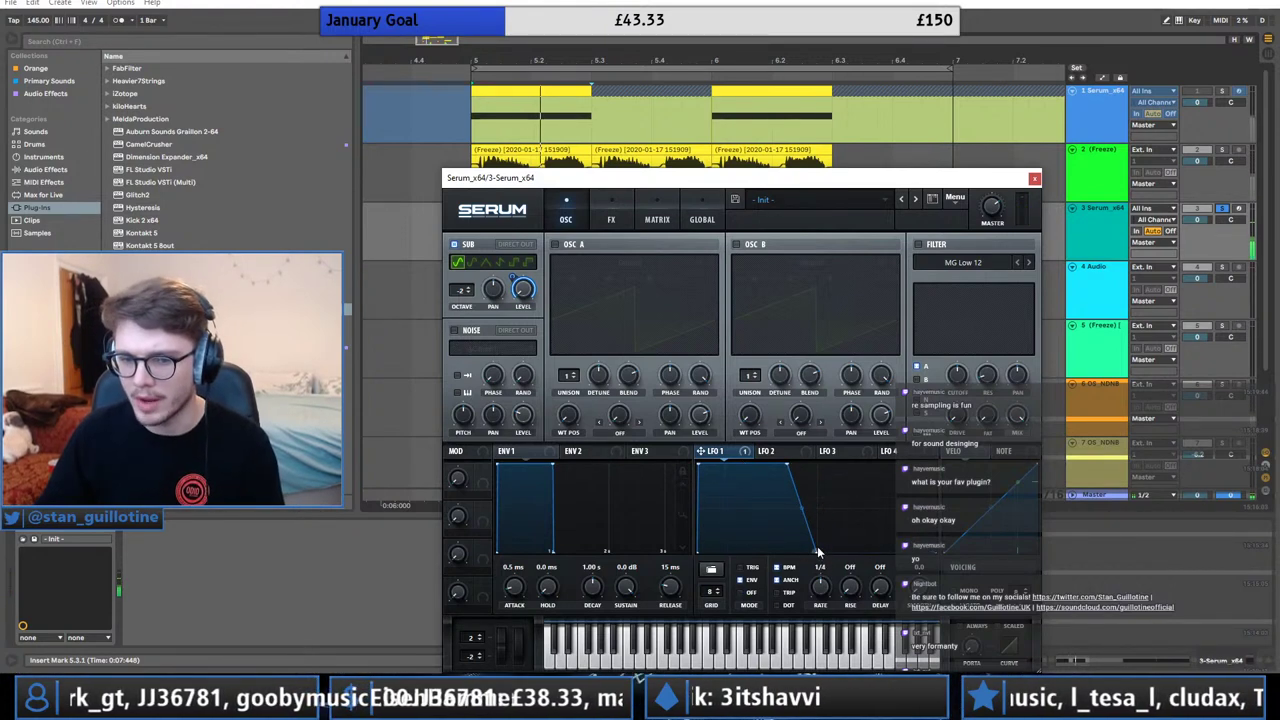
drag(790, 474, 812, 464)
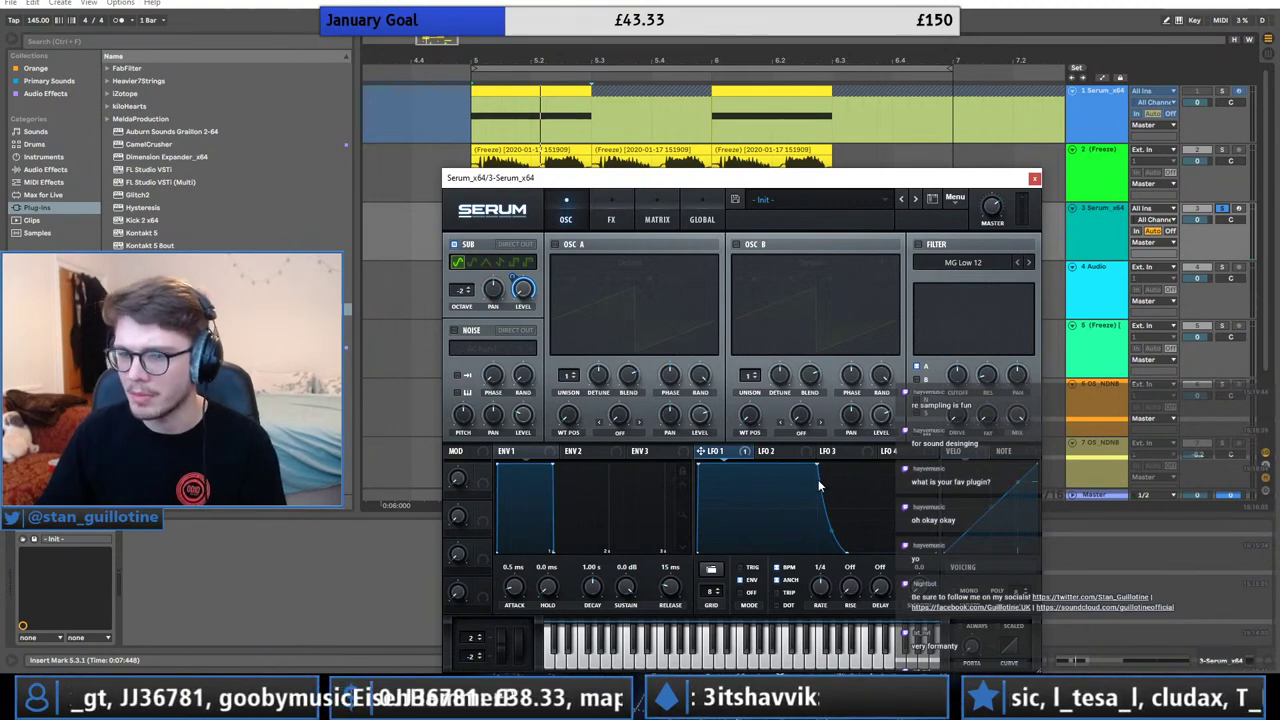
key(ctrl+shift+s)
click(800, 386)
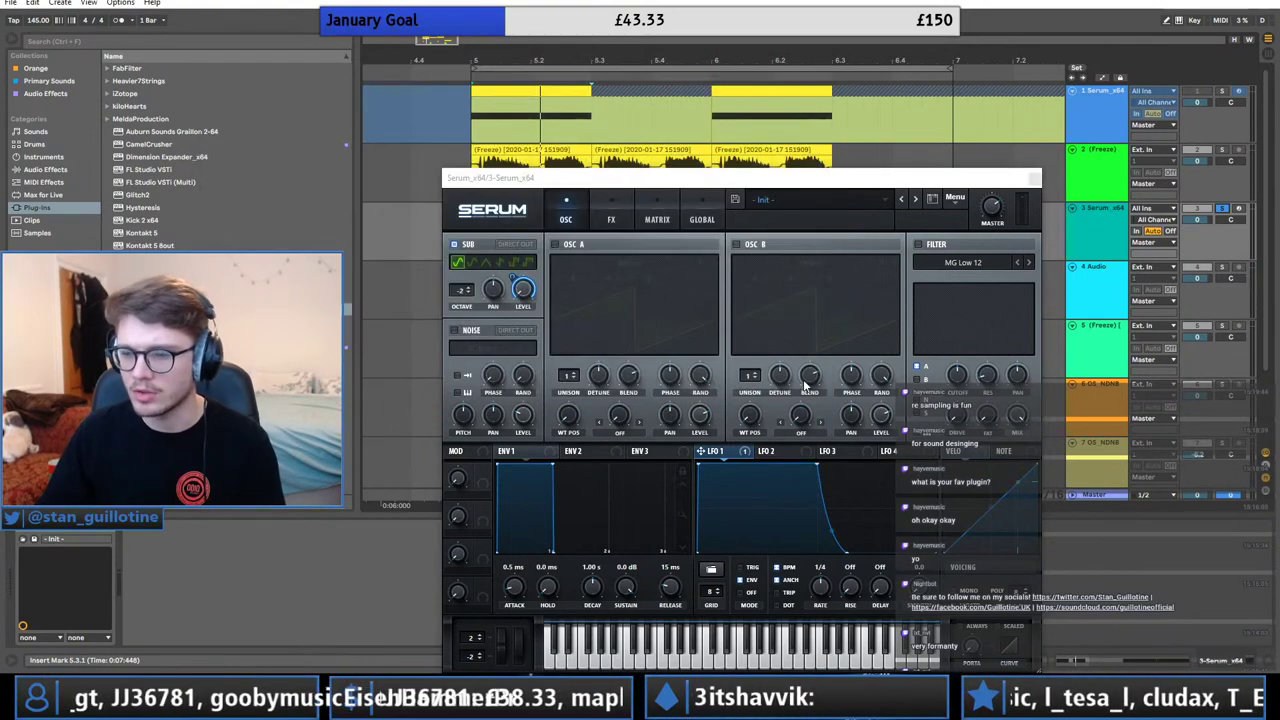
Add a modulation matrix row routing LFO 2 to Mast.Tun.
click(609, 222)
click(642, 217)
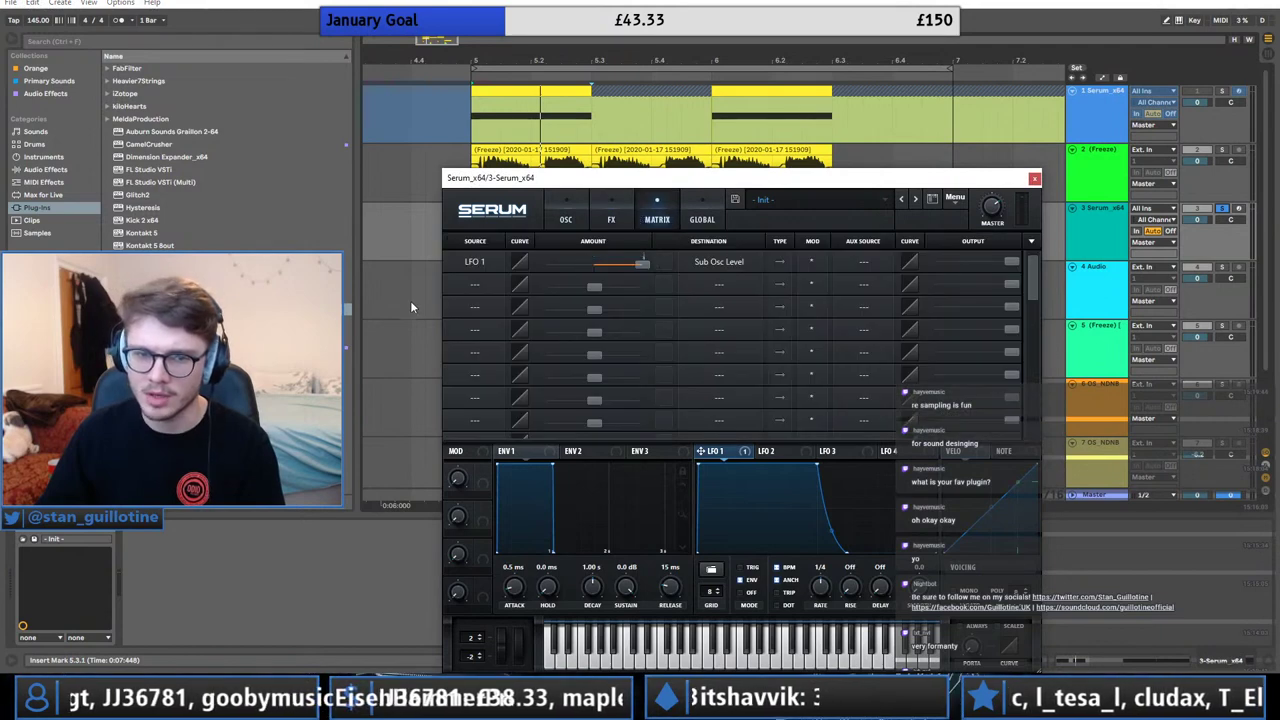
click(459, 288)
click(508, 264)
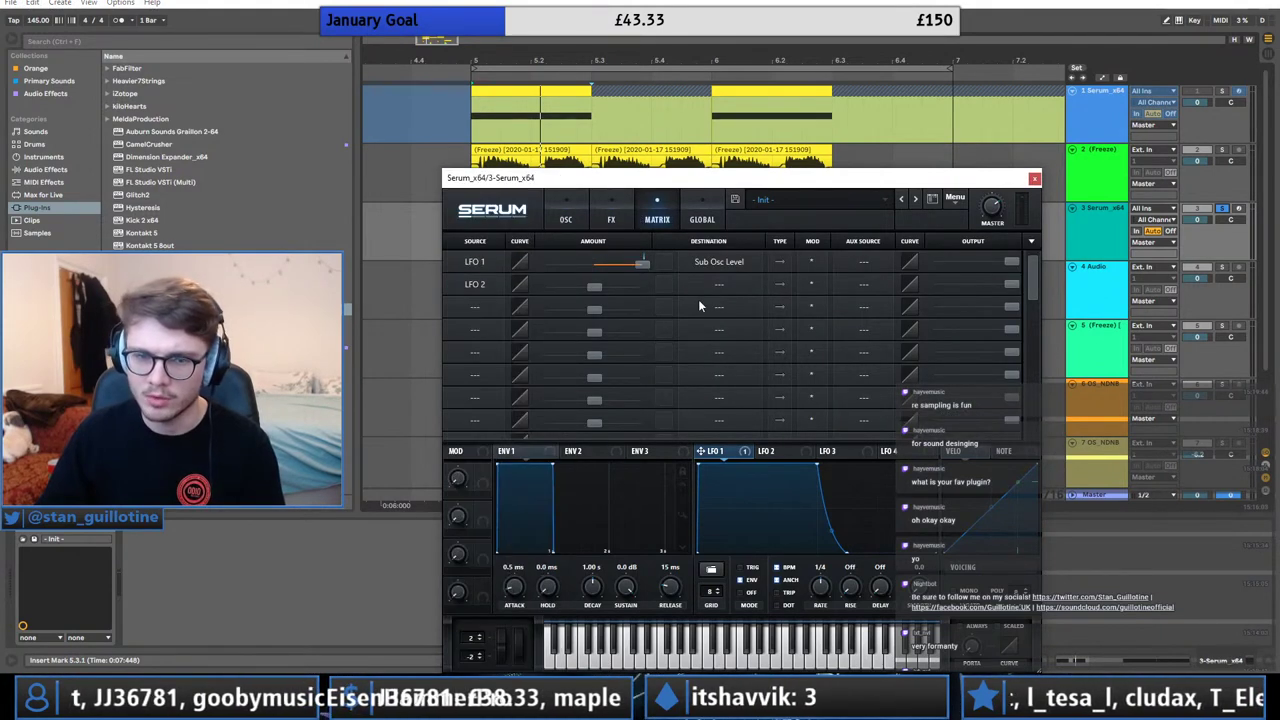
click(719, 284)
mouse_move(768, 403)
click(805, 418)
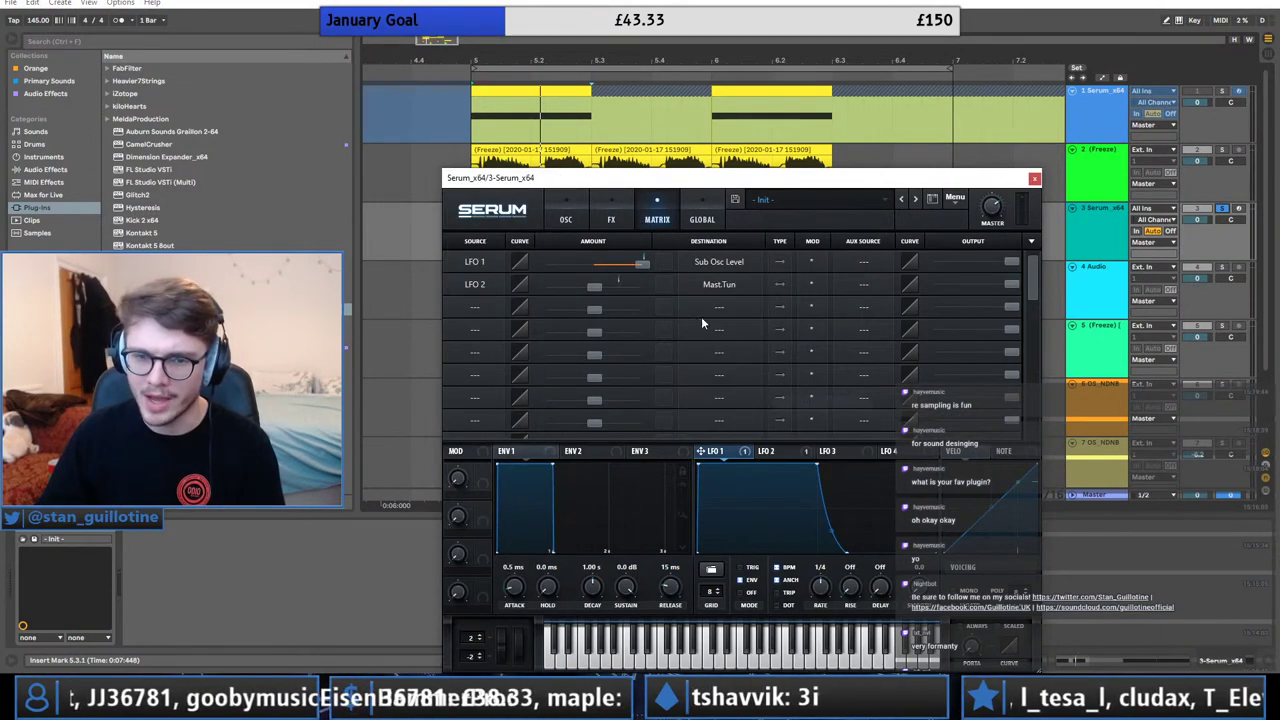
Shape LFO 2 as a falling pitch curve in envelope mode, and set its Mast.Tun modulation amount to 19.
click(772, 452)
drag(819, 465, 818, 562)
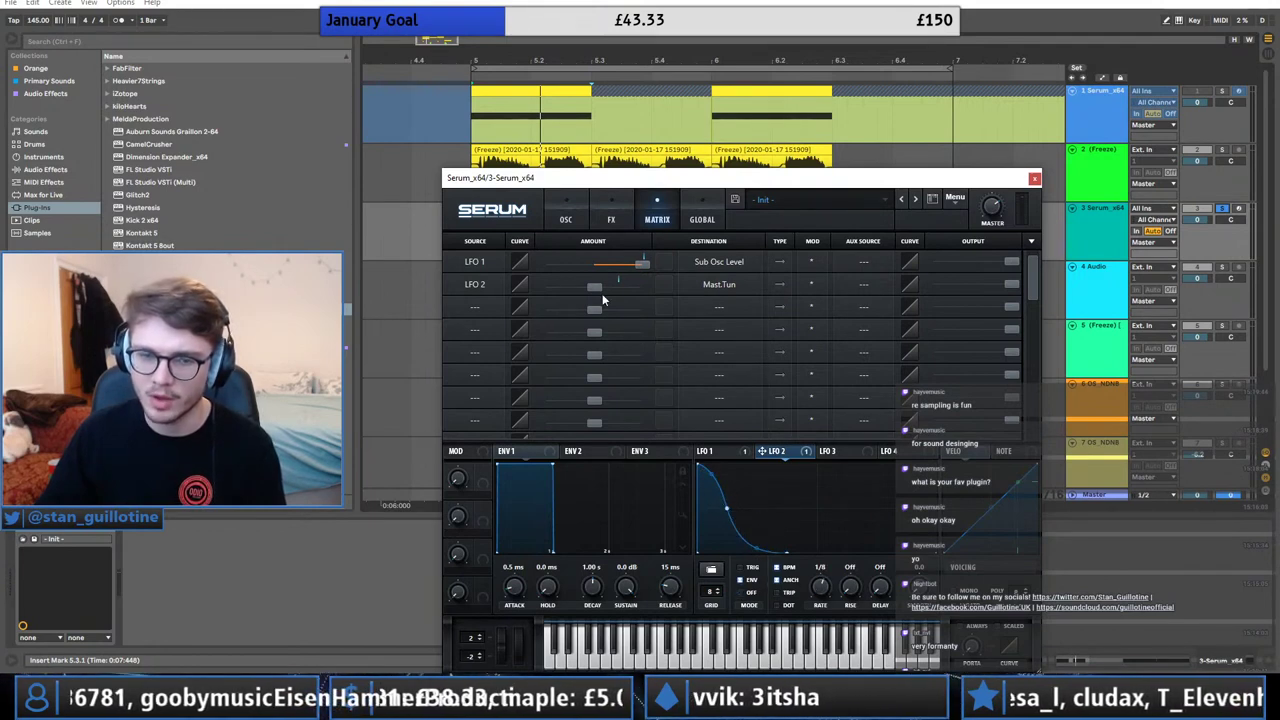
drag(600, 290, 607, 287)
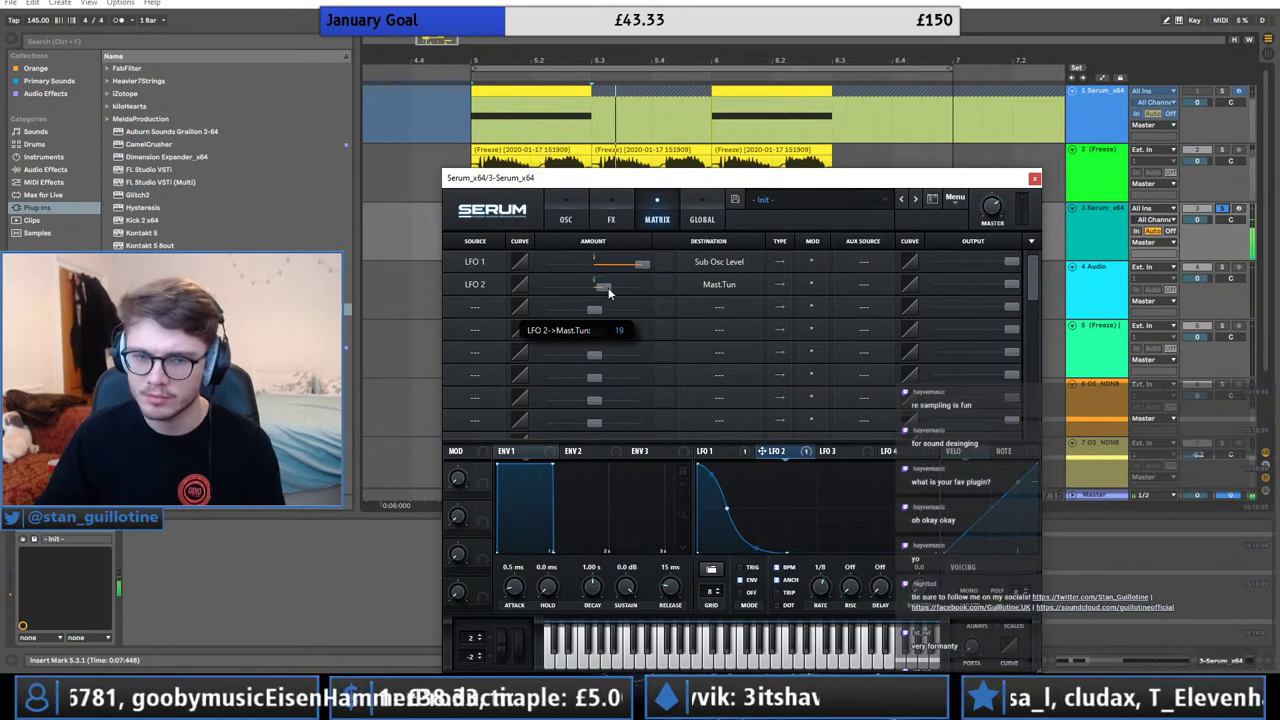
click(566, 219)
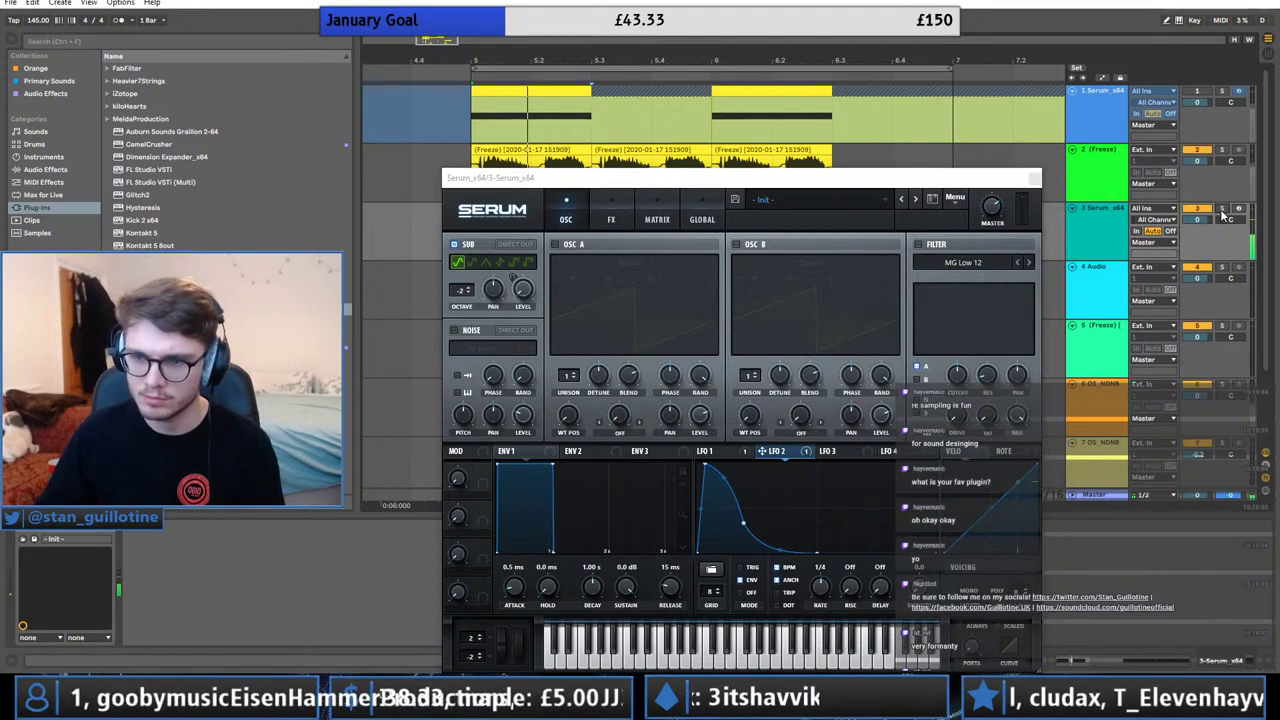
Duplicate the half-bar sub clip twice to extend the pattern to 6.3.
click(1034, 178)
key(ctrl+d)
key(ctrl+d)
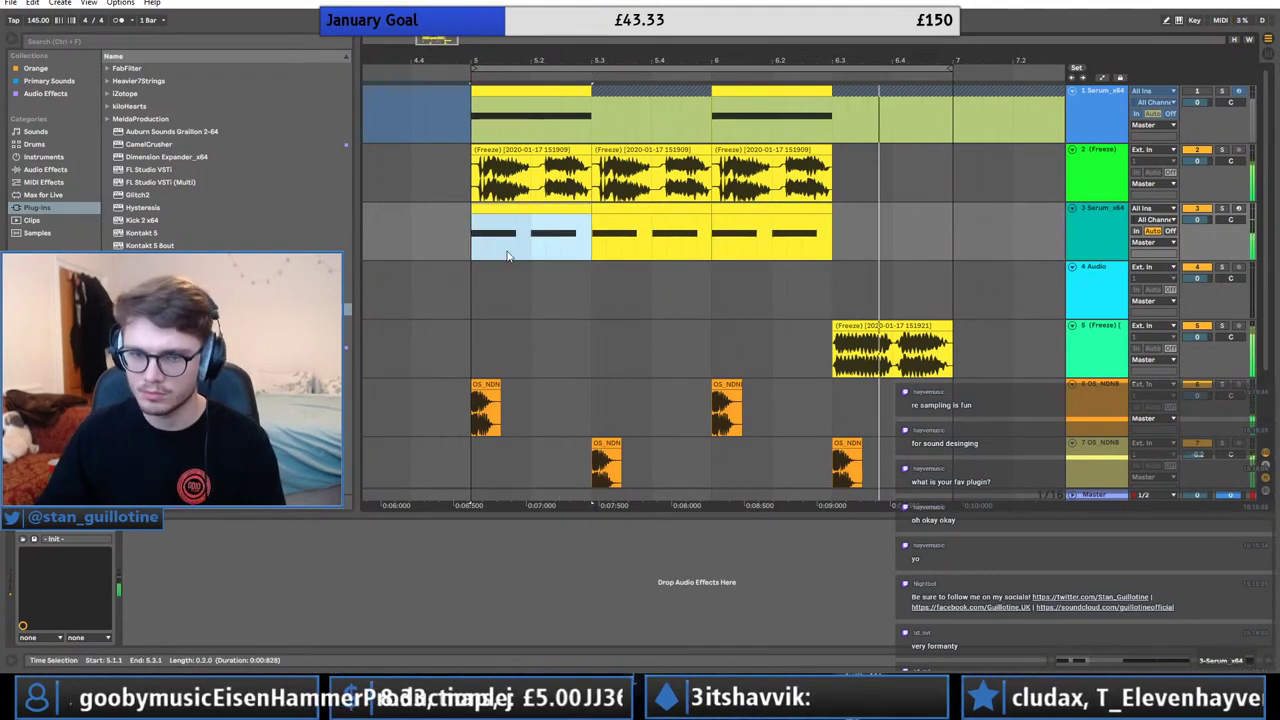
Shift the first sub note slightly later in the clip at 5.1, and copy the edited clip over the following ones.
double_click(513, 225)
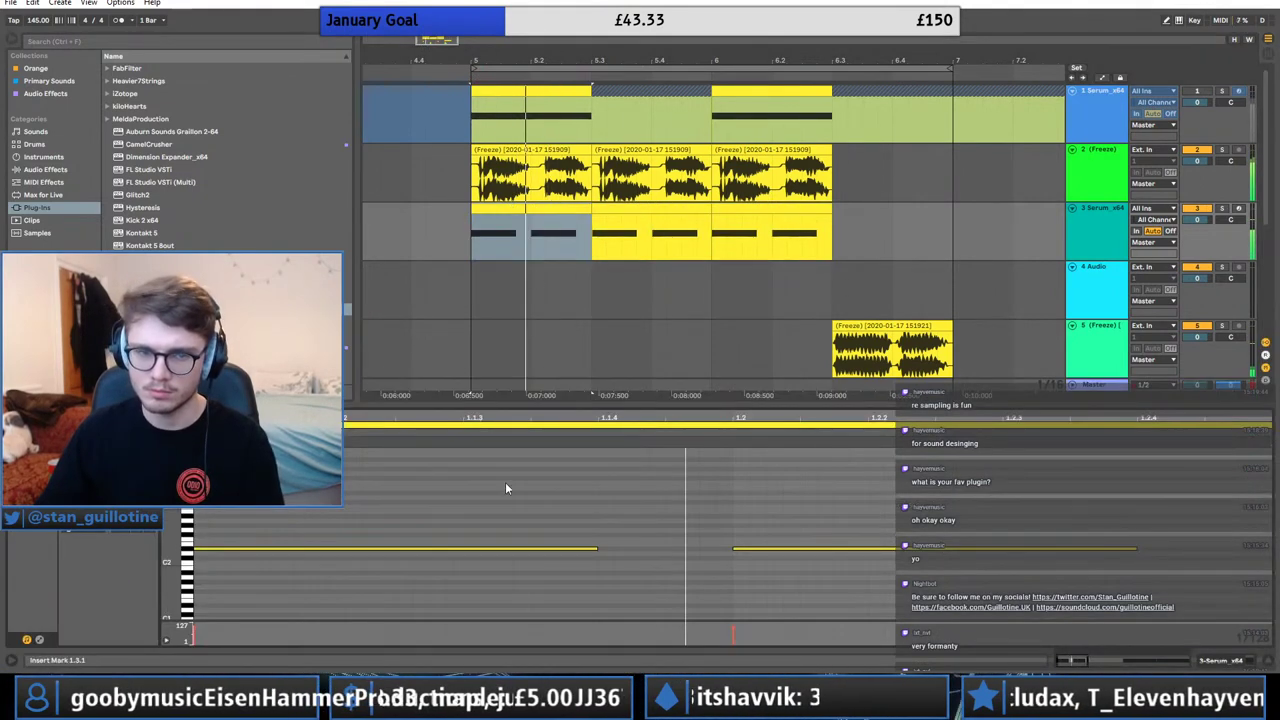
drag(453, 551, 522, 547)
click(574, 209)
key(ctrl+d)
key(ctrl+d)
key(ctrl+d)
key(ctrl+z)
click(574, 209)
key(space)
key(space)
key(space)
key(space)
Shift the second sub note slightly later to match the resampled bass, and duplicate the edited clip twice.
drag(640, 62, 640, 112)
click(488, 246)
key(space)
key(space)
key(space)
key(space)
drag(766, 549, 813, 551)
key(space)
click(514, 207)
key(ctrl+d)
key(ctrl+d)
click(514, 207)
key(space)
click(1077, 220)
Lengthen the first sub note to end just past the second beat, and duplicate the edited clip twice up to 6.3.
click(646, 461)
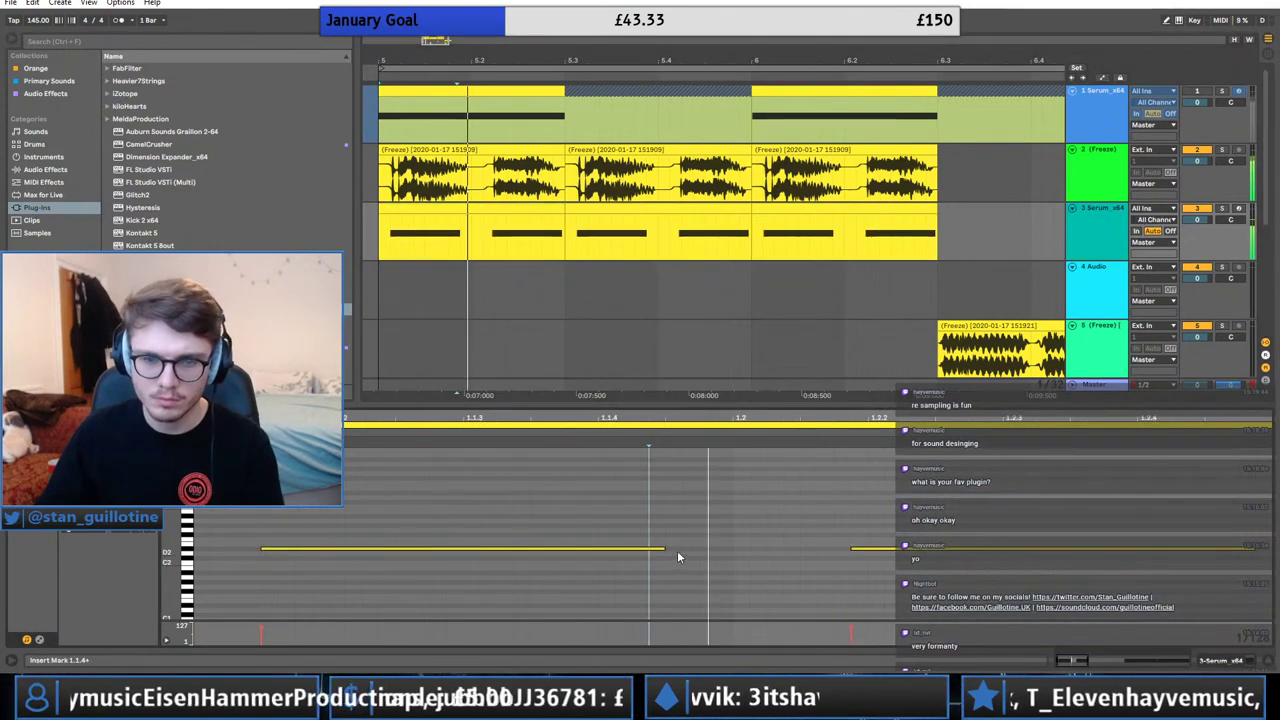
drag(666, 551, 777, 551)
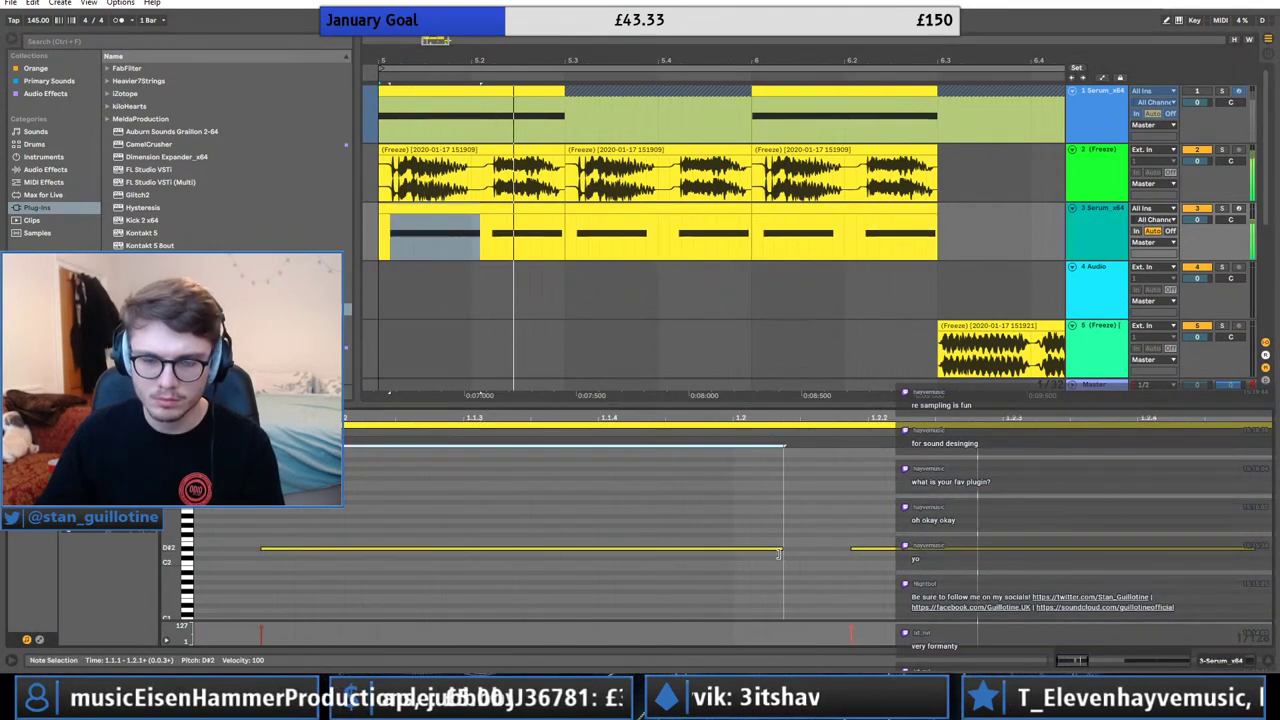
key(space)
key(space)
click(489, 207)
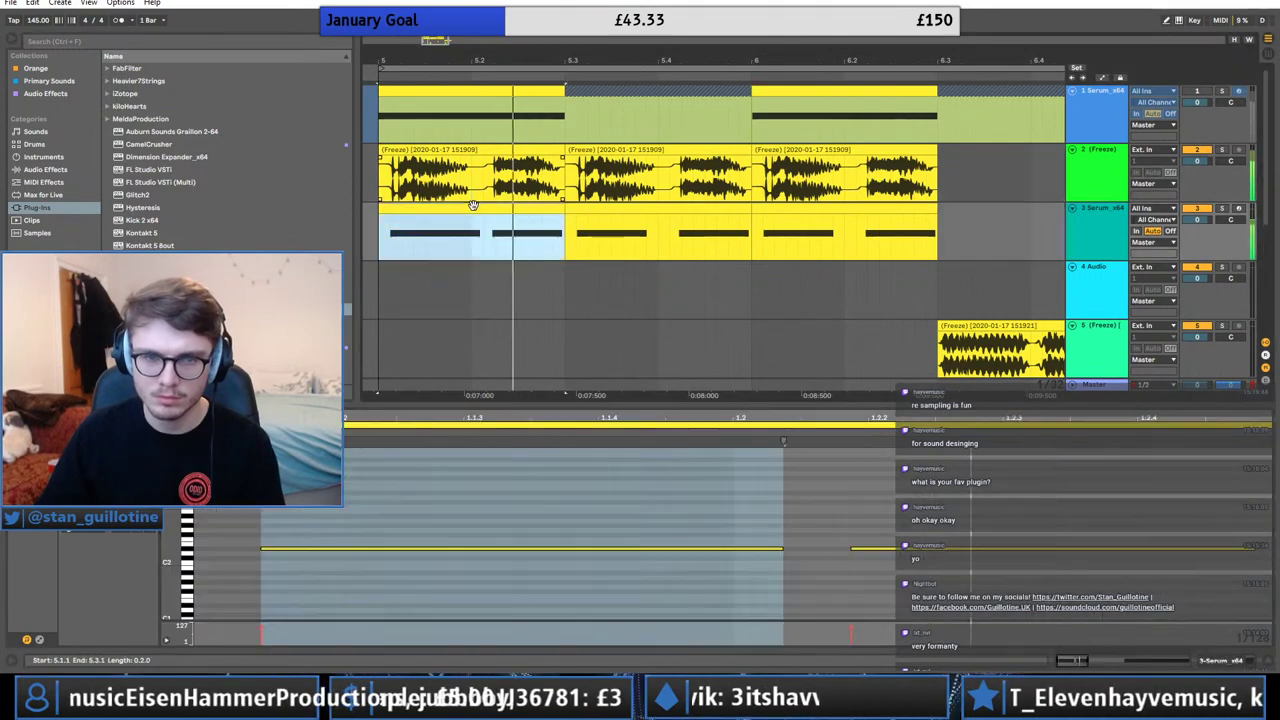
key(ctrl+d)
key(ctrl+d)
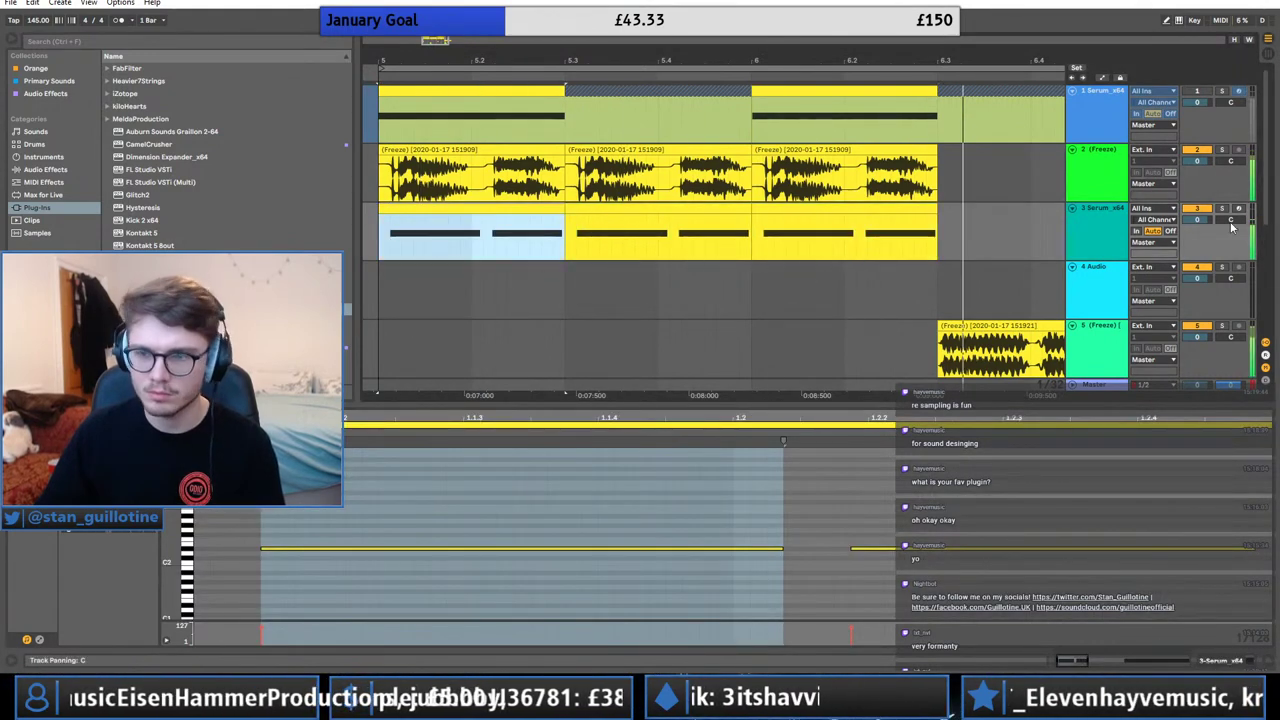
click(1221, 660)
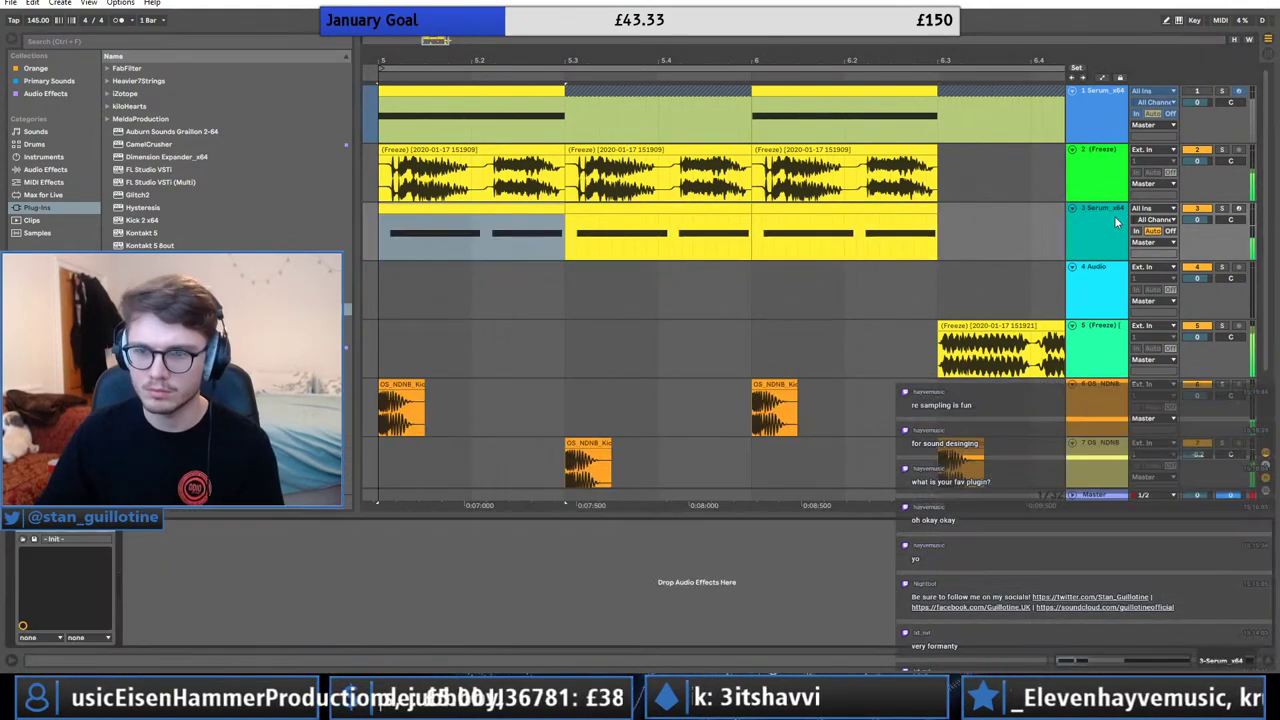
Reopen the sub track's Serum and reshape LFO 2 with a slower rise and a later fall.
click(52, 538)
drag(705, 467, 716, 466)
drag(744, 523, 771, 522)
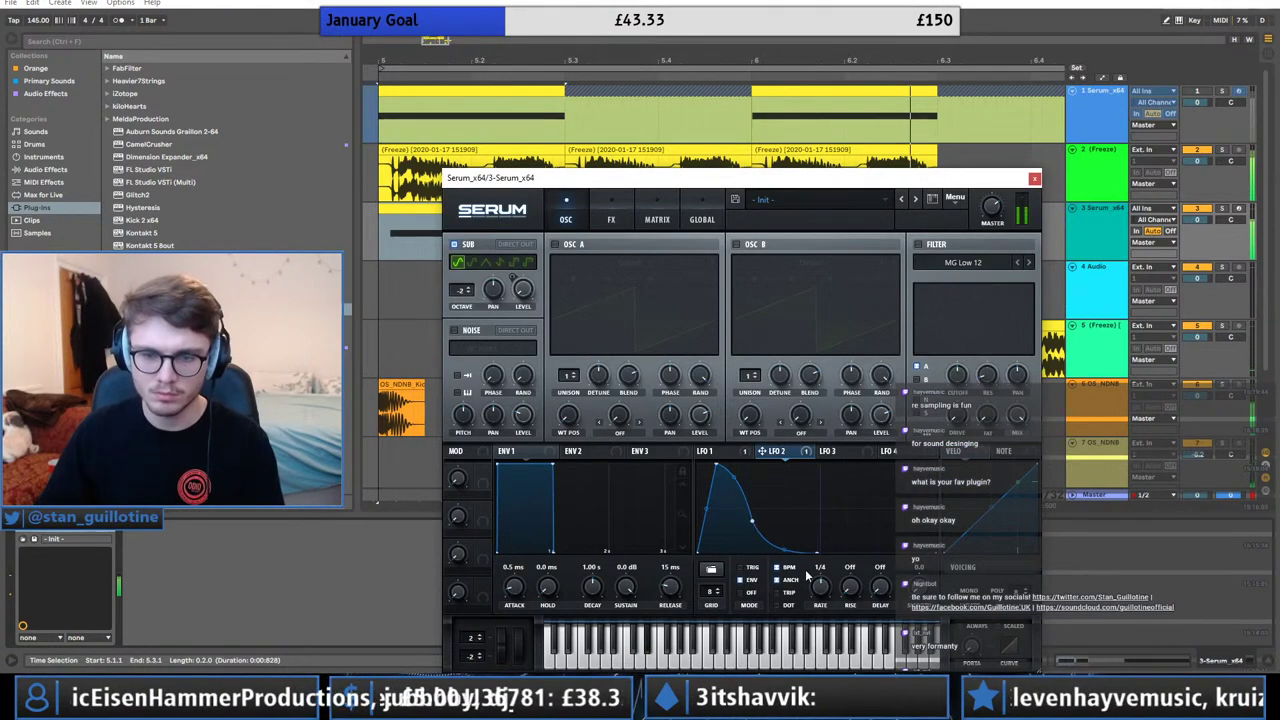
Set LFO 2's rate to 1/2 and its Mast.Tun modulation amount to 6.
click(658, 220)
drag(604, 288, 598, 287)
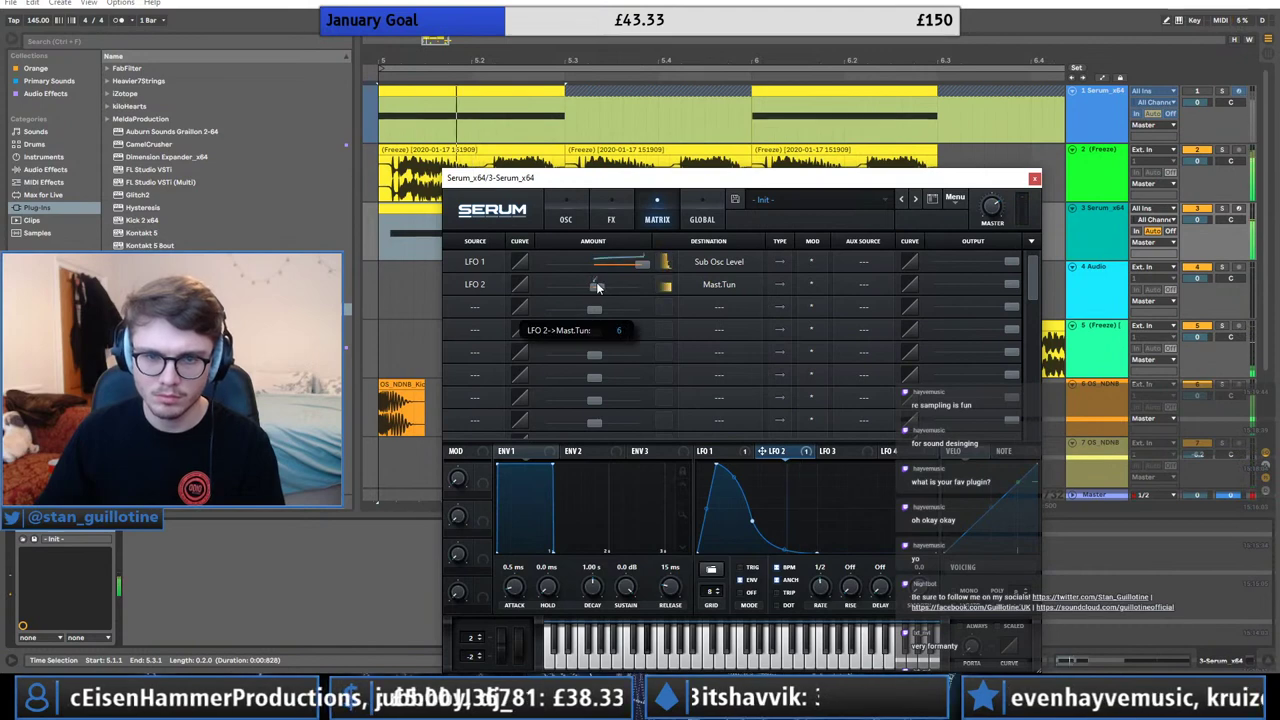
click(565, 210)
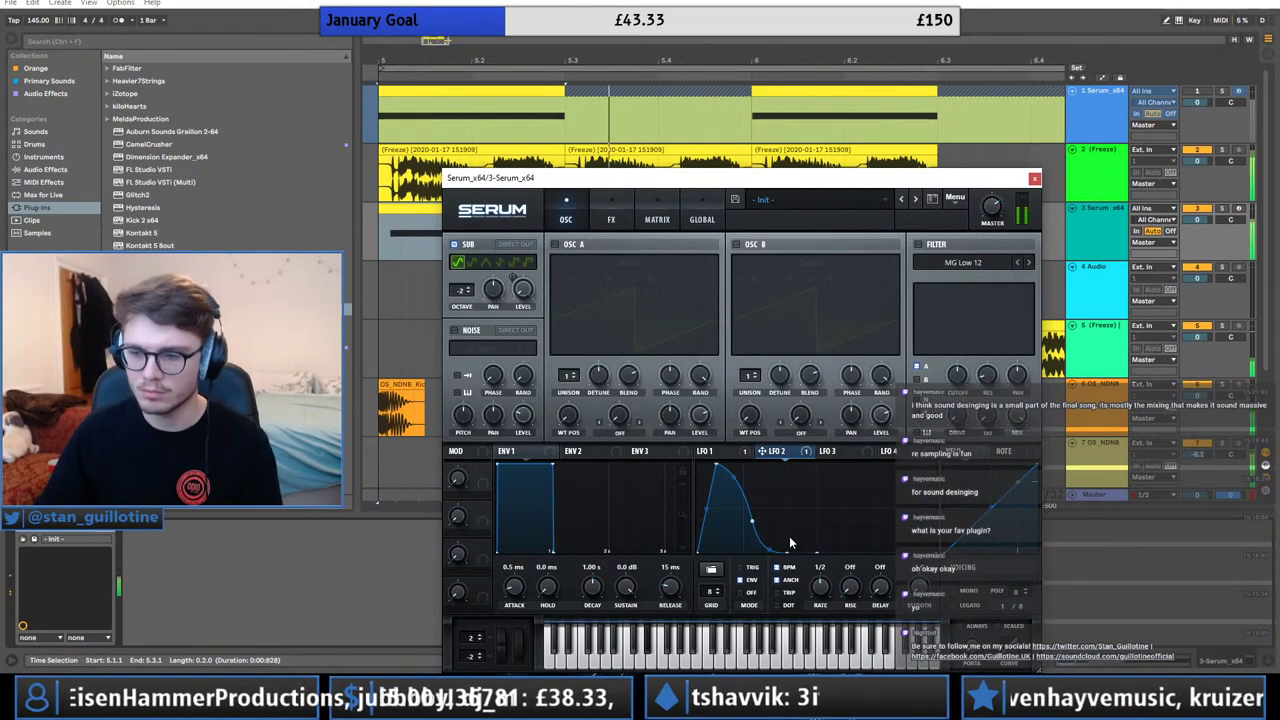
Close the sub's Serum window and add a Saturator after it on the sub track.
click(1034, 178)
key(space)
click(1095, 190)
click(1100, 217)
click(611, 228)
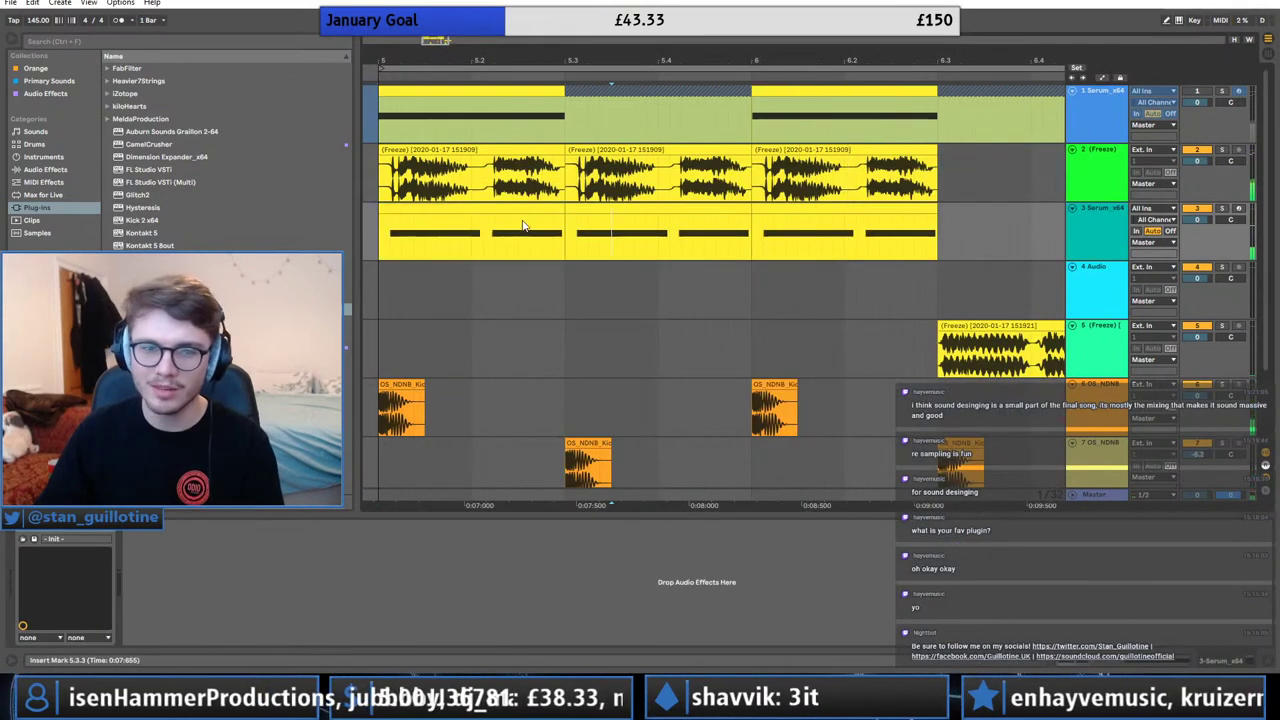
click(44, 170)
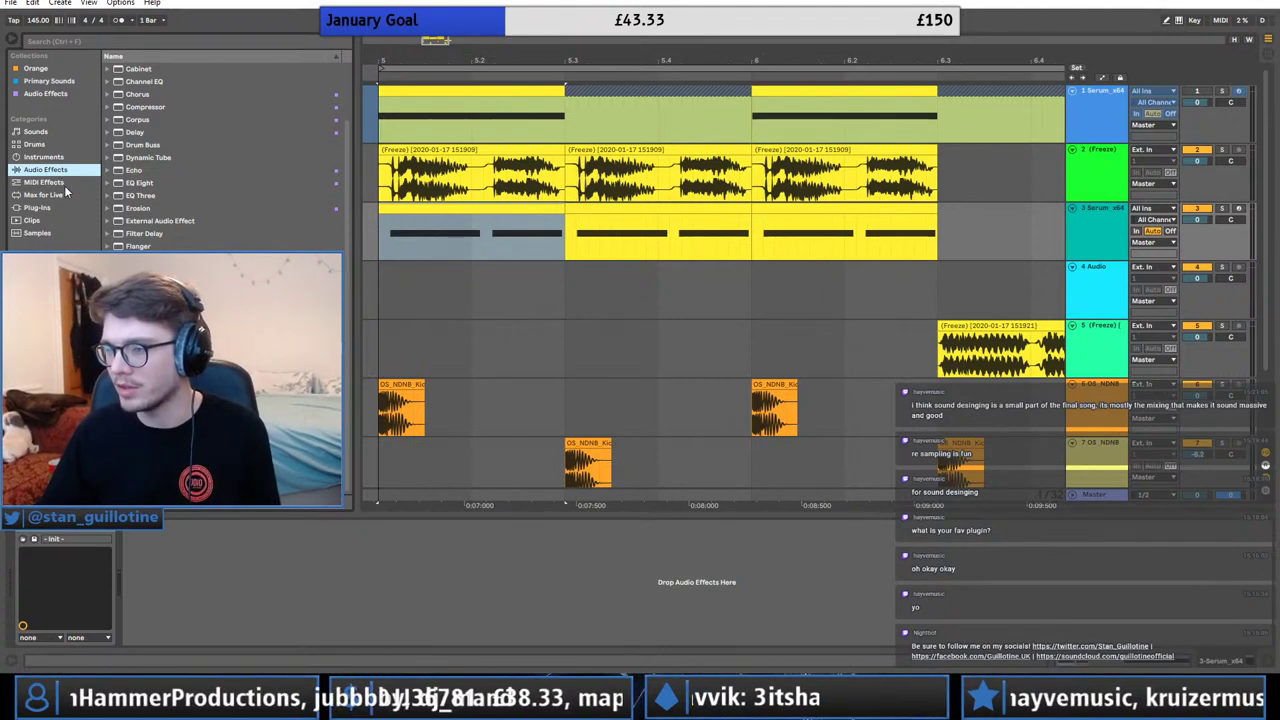
double_click(145, 424)
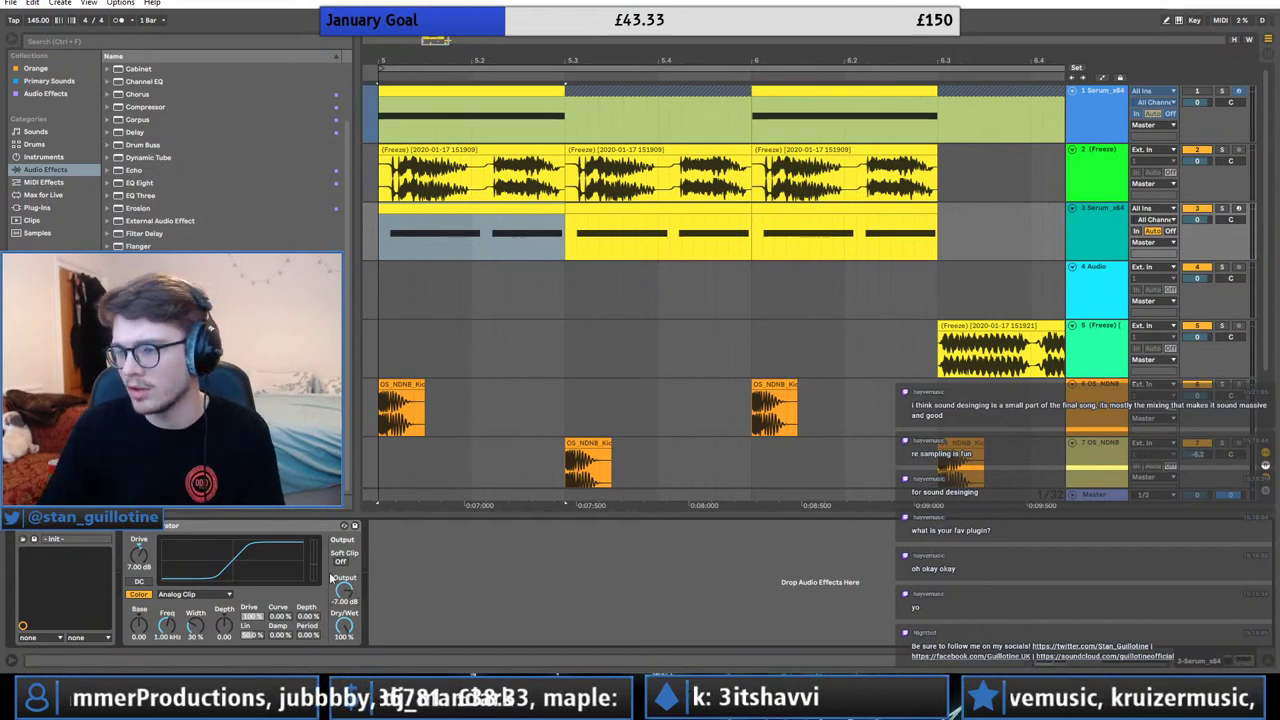
Add FabFilter Pro-Q 3 to the sub track with a 36 dB/oct high cut at about 143 Hz.
click(40, 81)
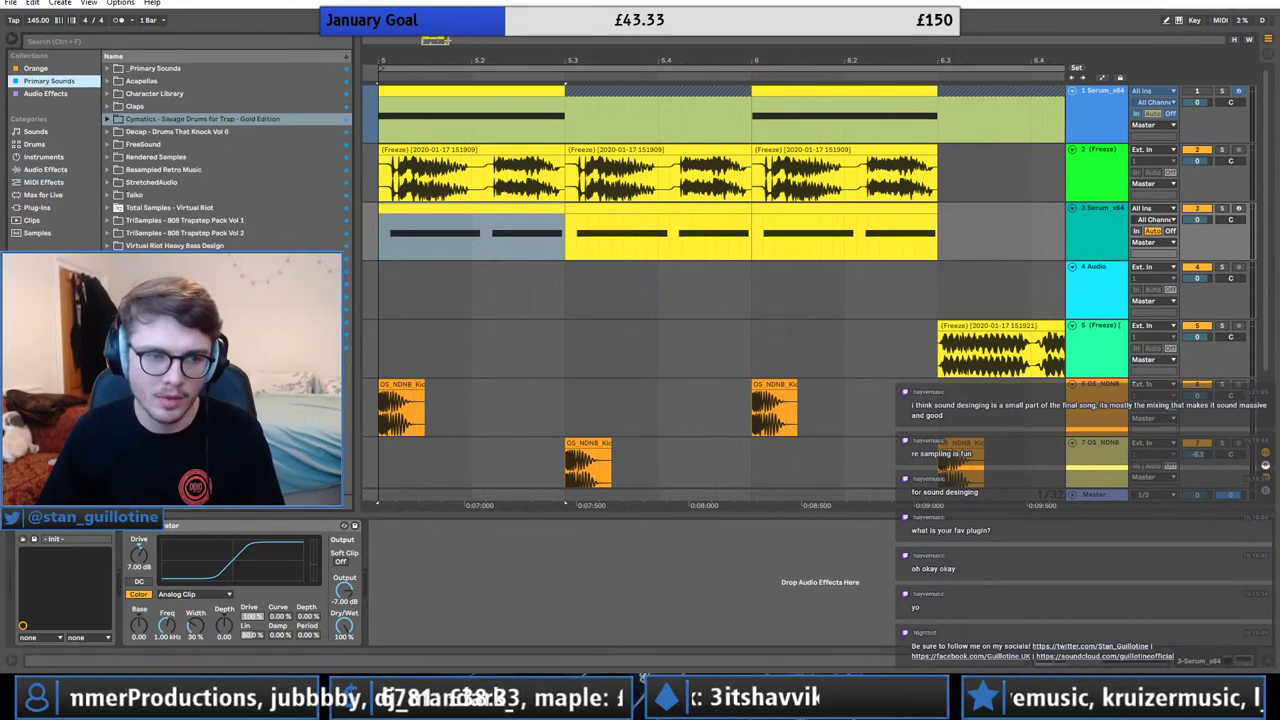
click(50, 94)
double_click(145, 335)
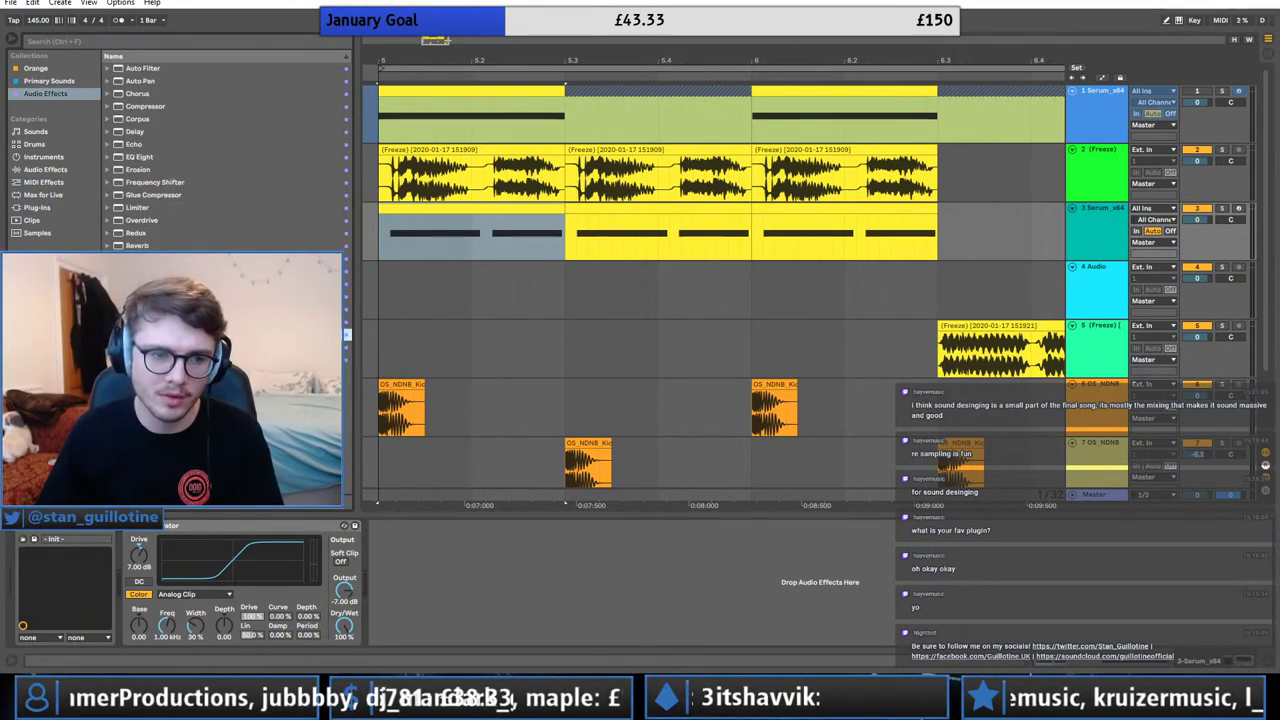
key(space)
drag(882, 346, 699, 345)
right_click(699, 345)
click(735, 466)
drag(1020, 344, 646, 346)
click(659, 324)
click(670, 408)
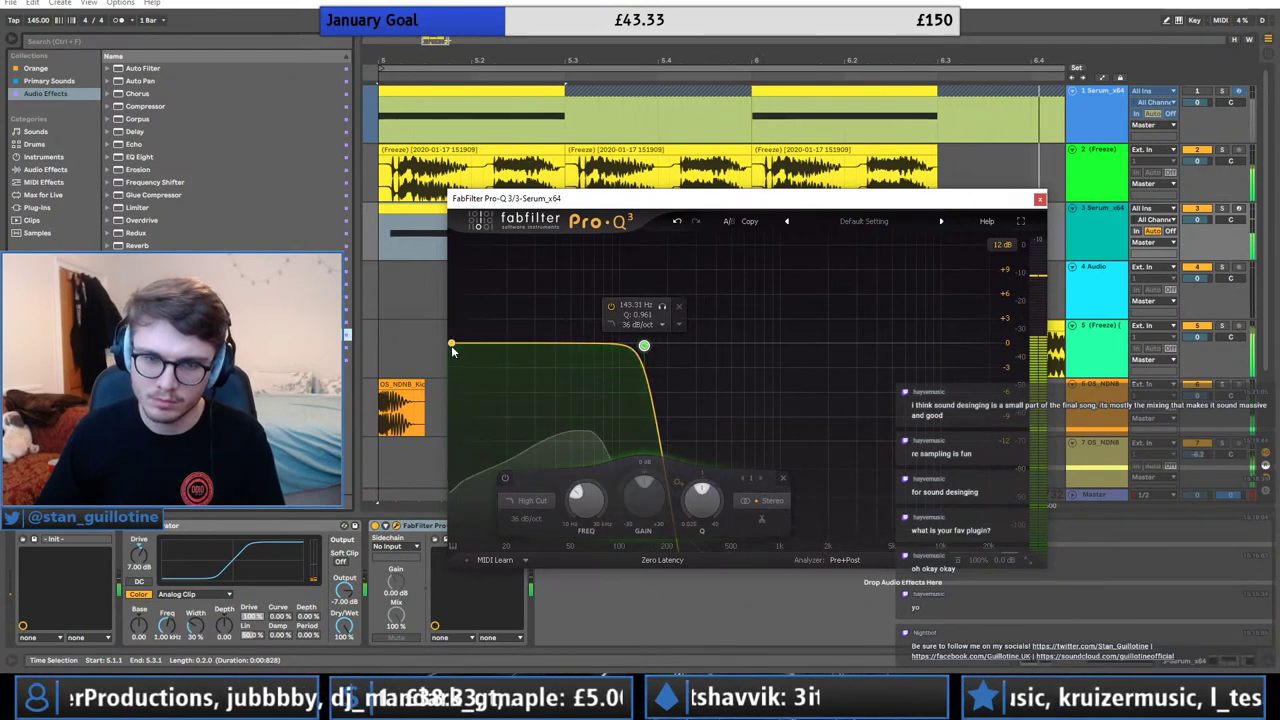
click(1040, 199)
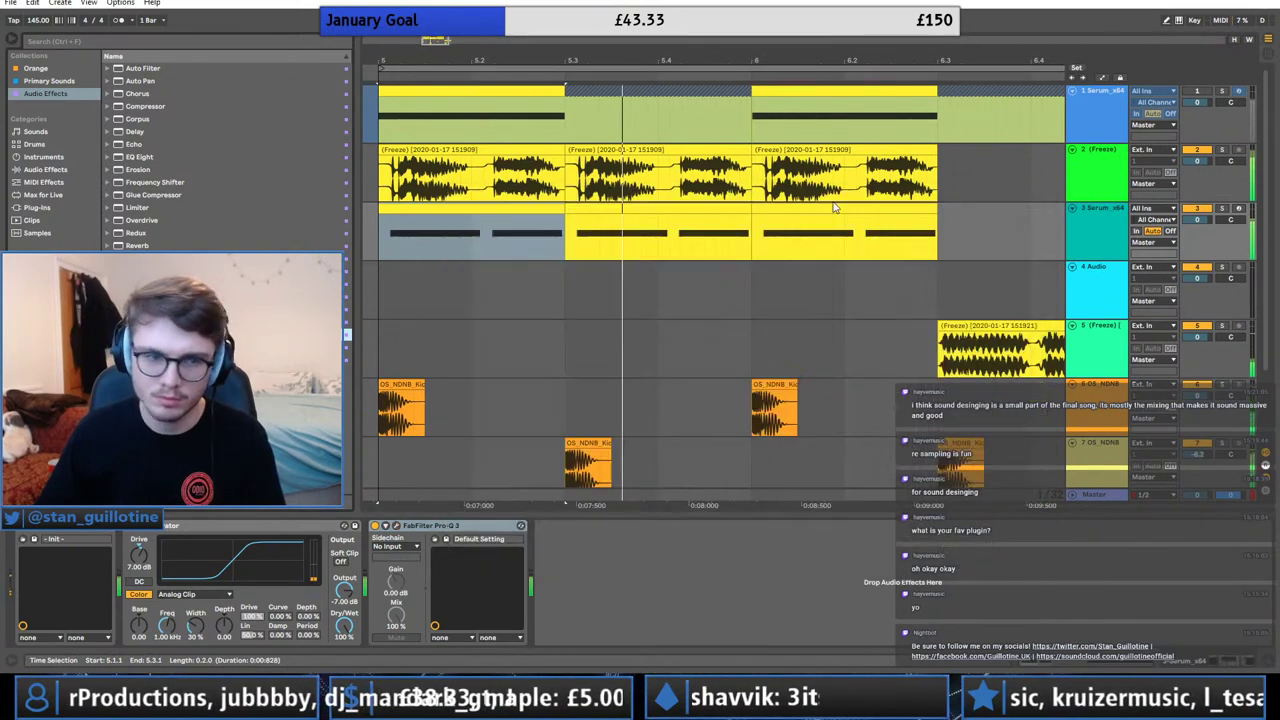
Add a Limiter with 2.50 dB gain to the sub track and reset the Saturator's output to 0 dB.
double_click(136, 208)
double_click(345, 592)
drag(562, 553, 569, 559)
Switch the Saturator's curve to Sinoid Fold, try a different colour base amount, and reset the base to 0.
click(185, 595)
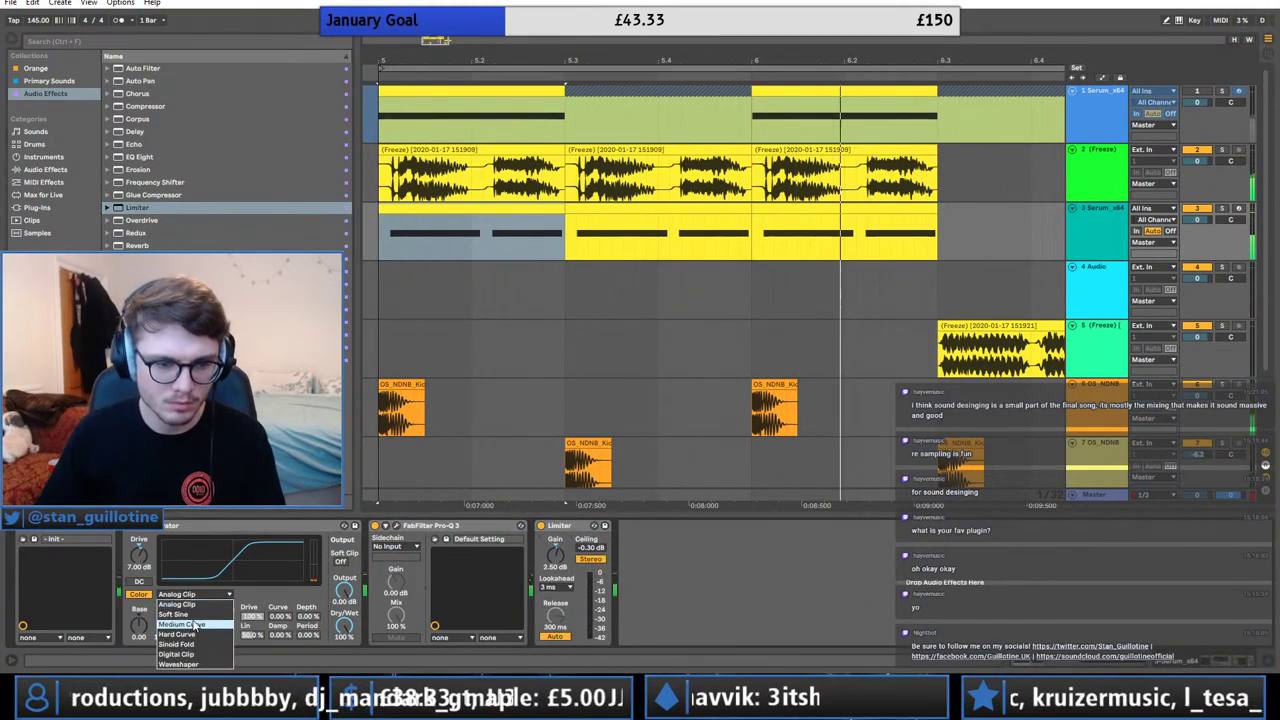
click(195, 645)
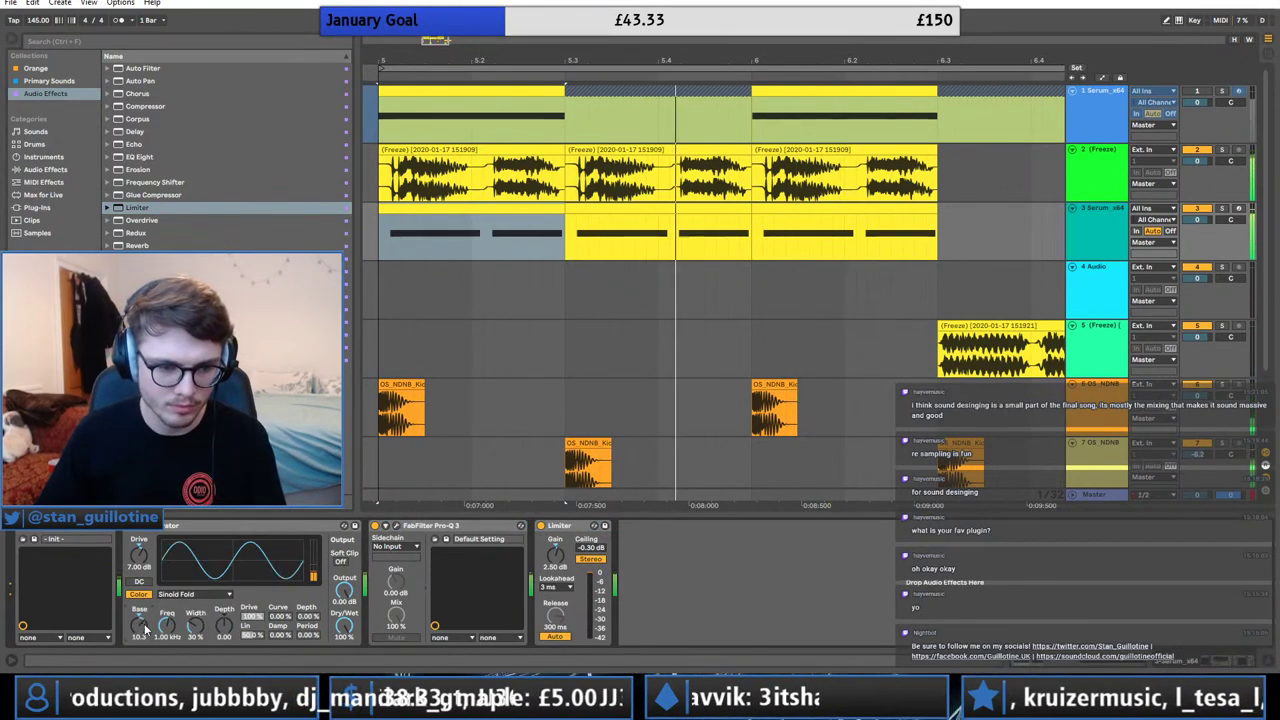
drag(140, 624, 140, 639)
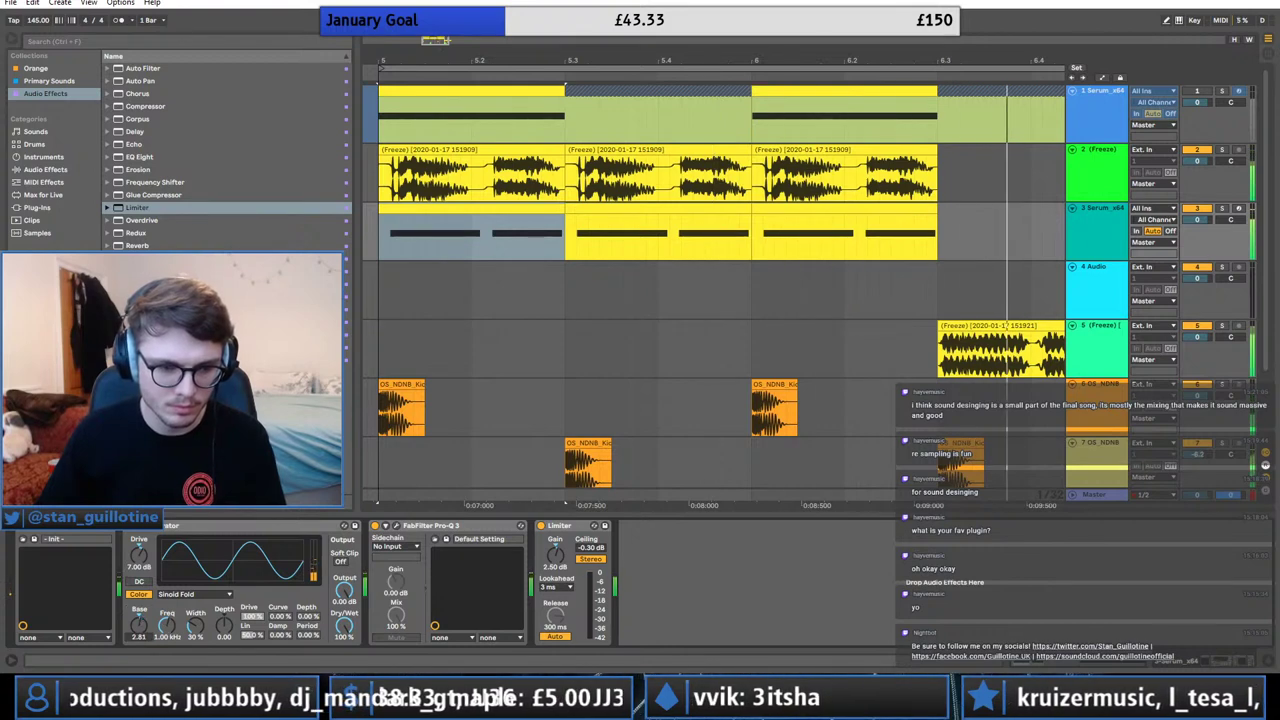
double_click(143, 627)
mouse_move(556, 555)
mouse_down()
mouse_move(556, 572)
mouse_move(556, 555)
mouse_up()
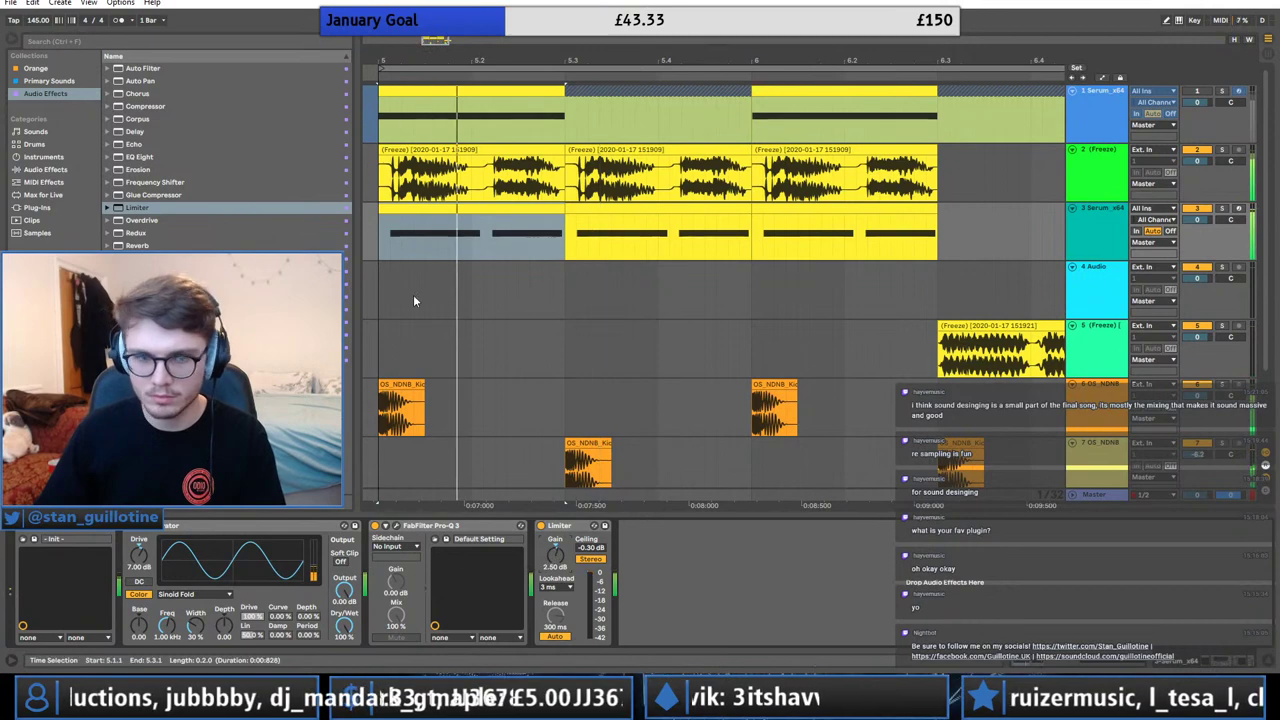
Set the sub track's volume to -4.7 dB and place a copy of the sub clip from 6.3 to 7.
drag(446, 41, 450, 10)
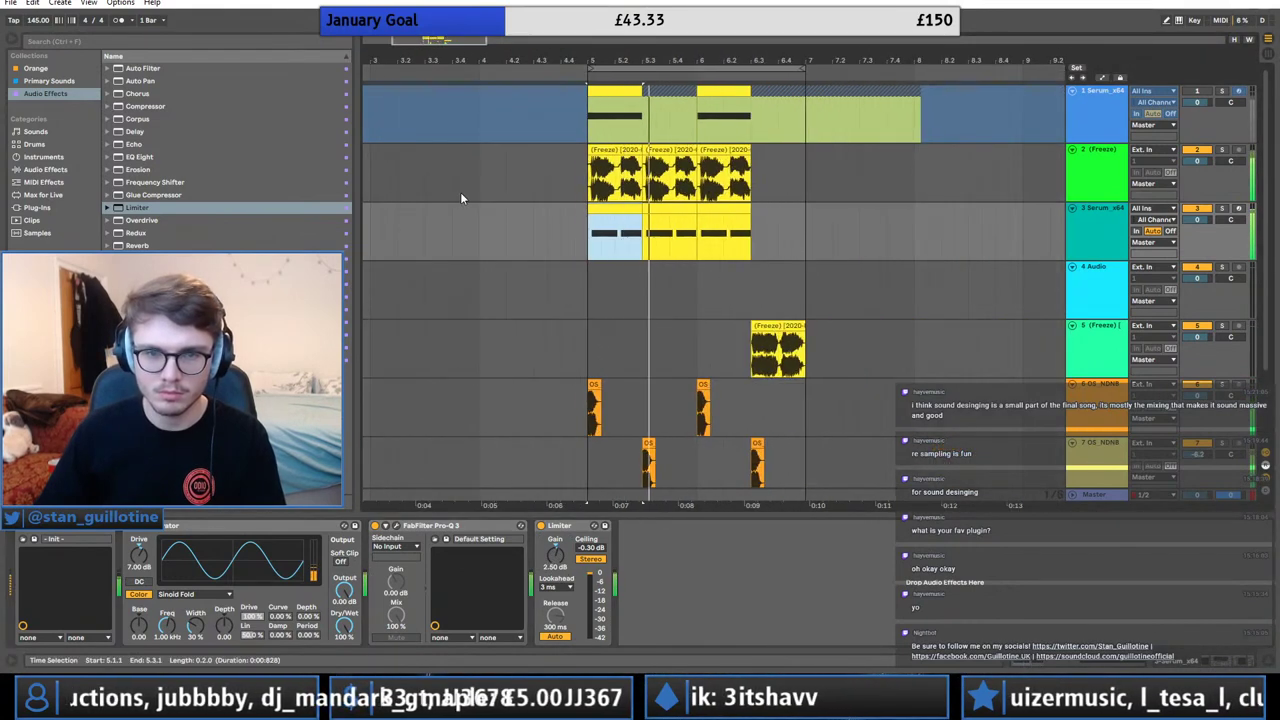
drag(1197, 220, 1197, 236)
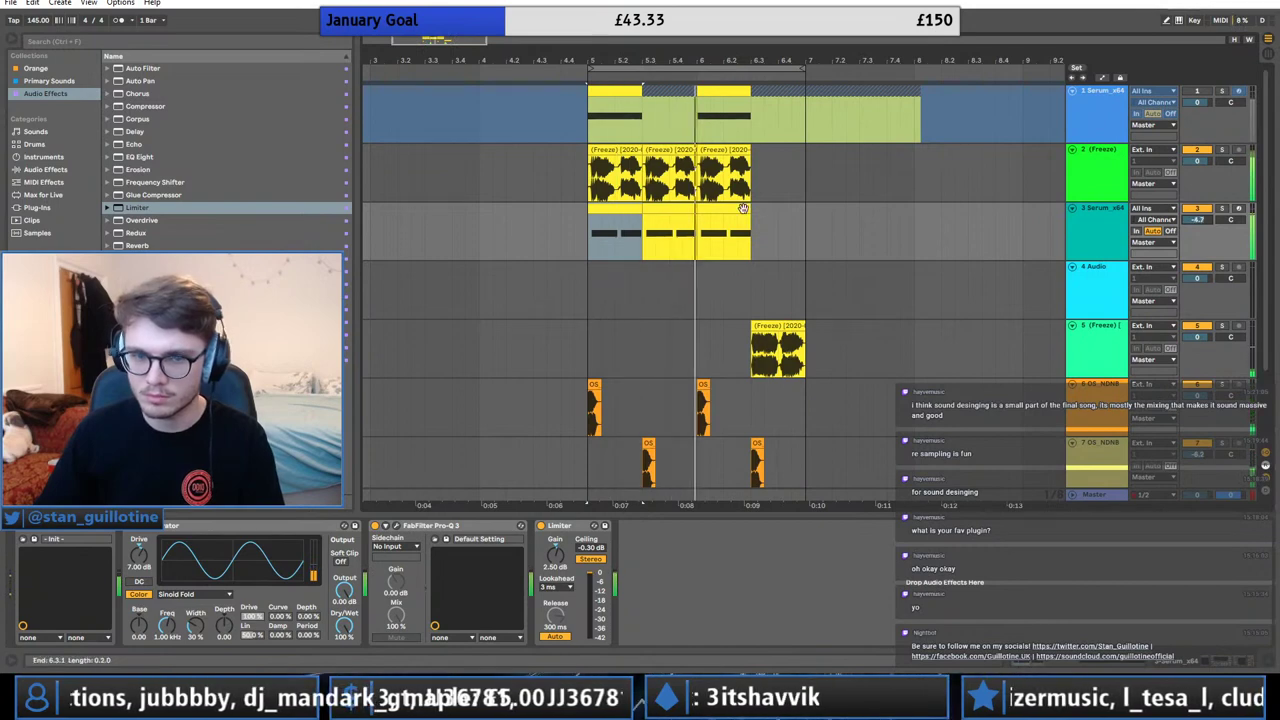
drag(748, 210, 805, 210)
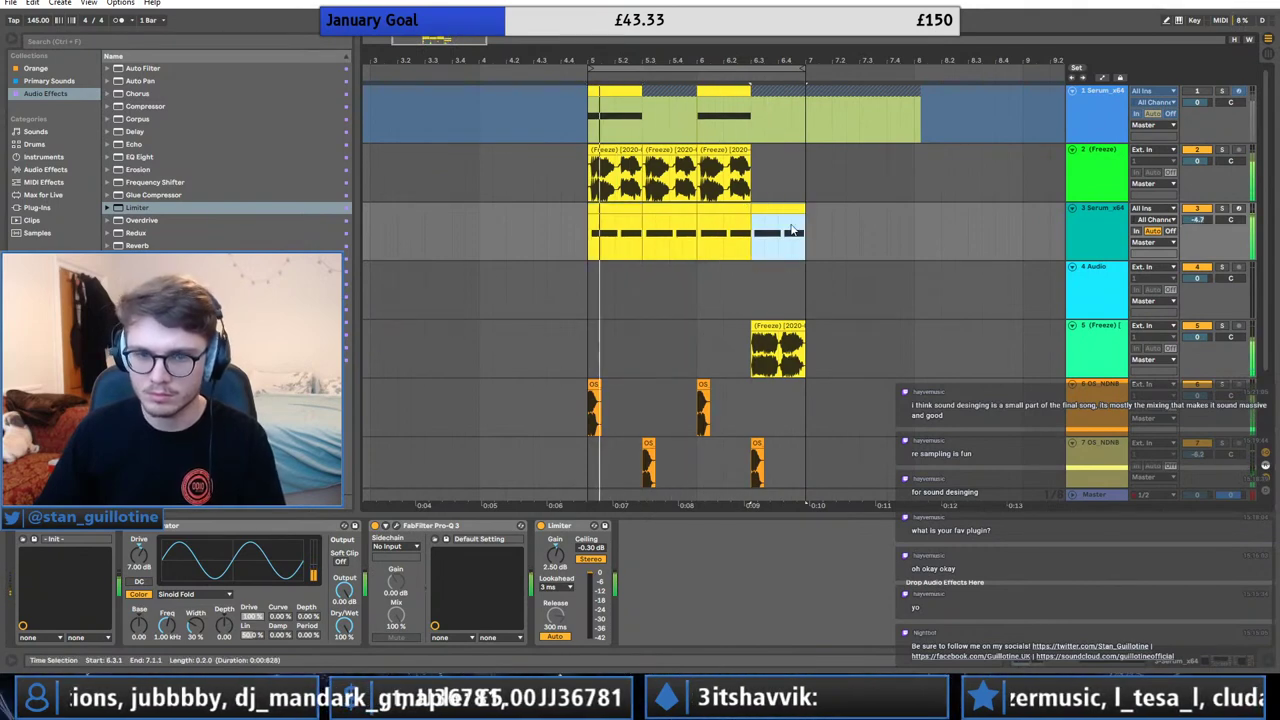
In the sub clip at 6.3, raise both notes to E2 and start the second note at 1.2.
double_click(776, 206)
click(537, 550)
drag(537, 550, 485, 550)
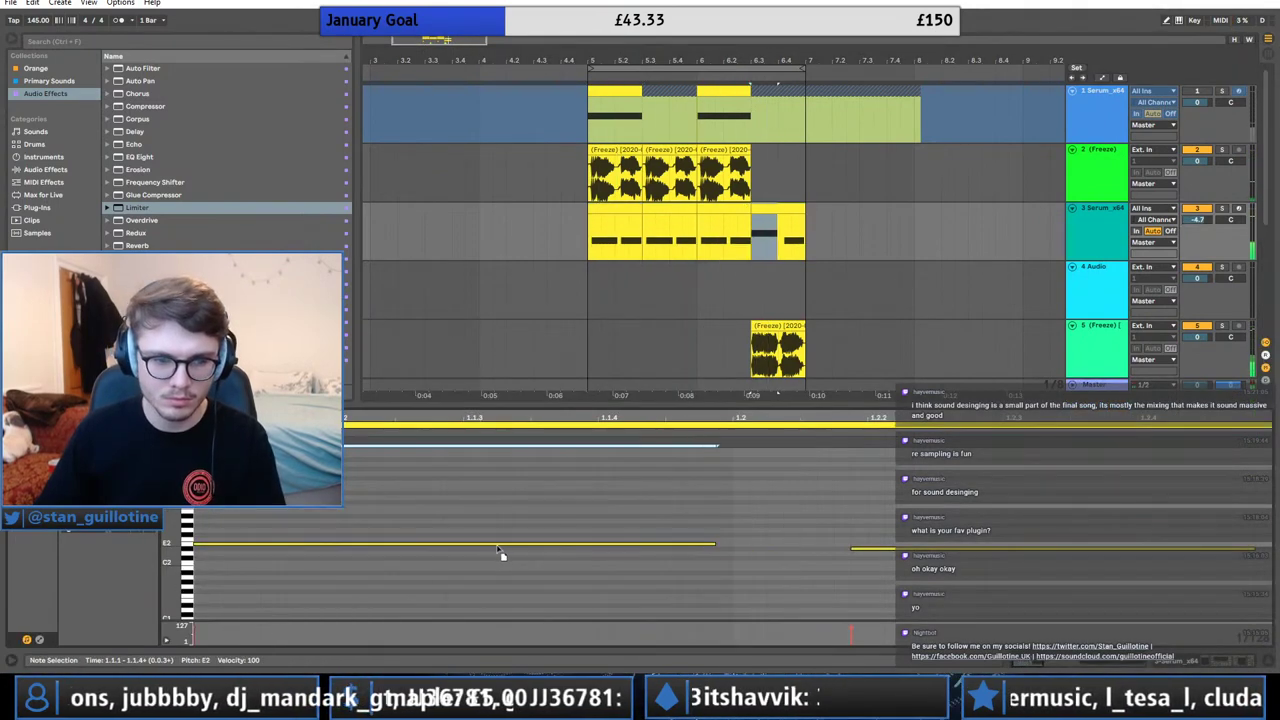
click(864, 550)
drag(864, 550, 745, 550)
key(Up)
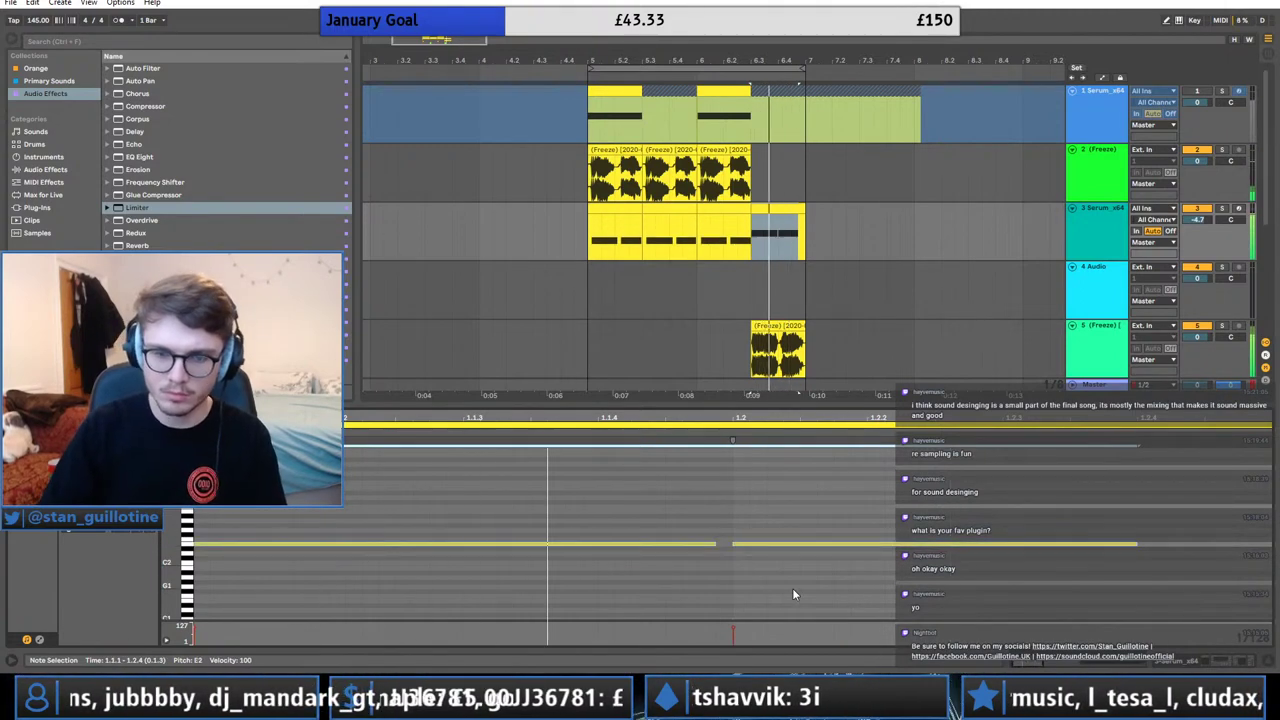
Duplicate the sub track, keeping the first three clips on the original and only the 6.3 clip on the copy.
double_click(1103, 212)
click(836, 281)
click(1095, 234)
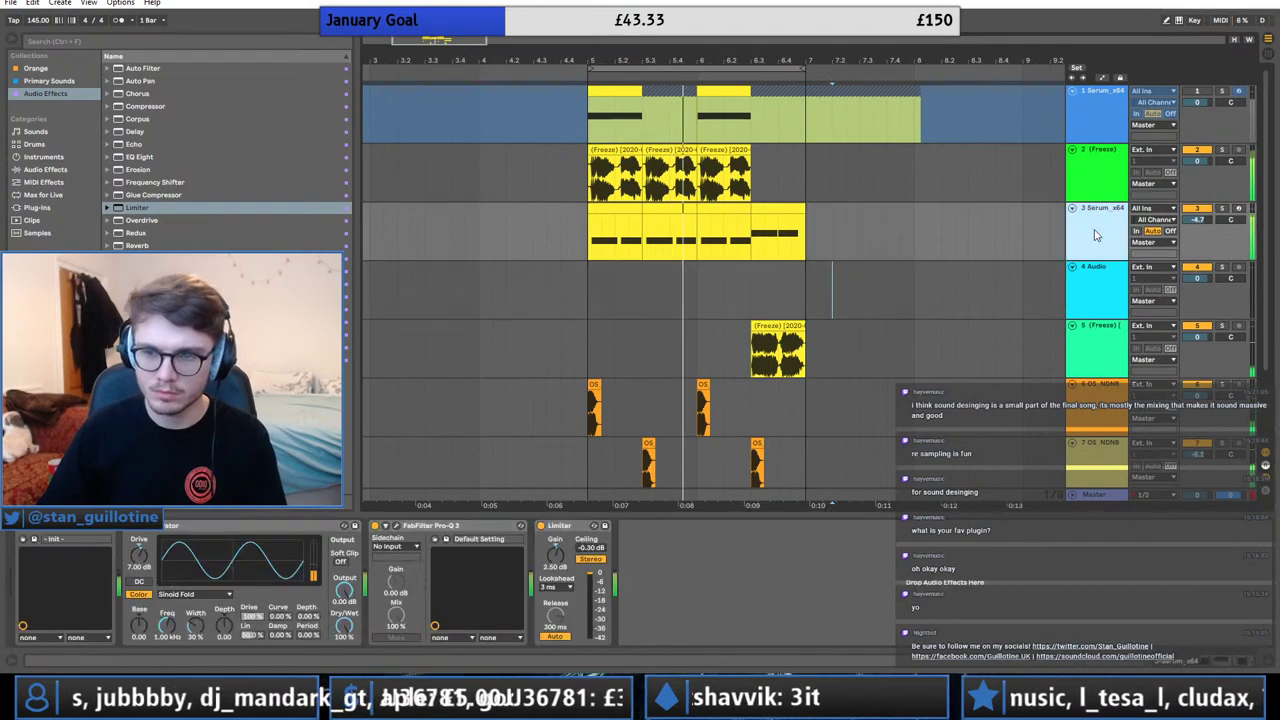
key(ctrl+d)
drag(754, 279, 590, 279)
key(Delete)
click(771, 212)
key(Delete)
click(770, 279)
key(space)
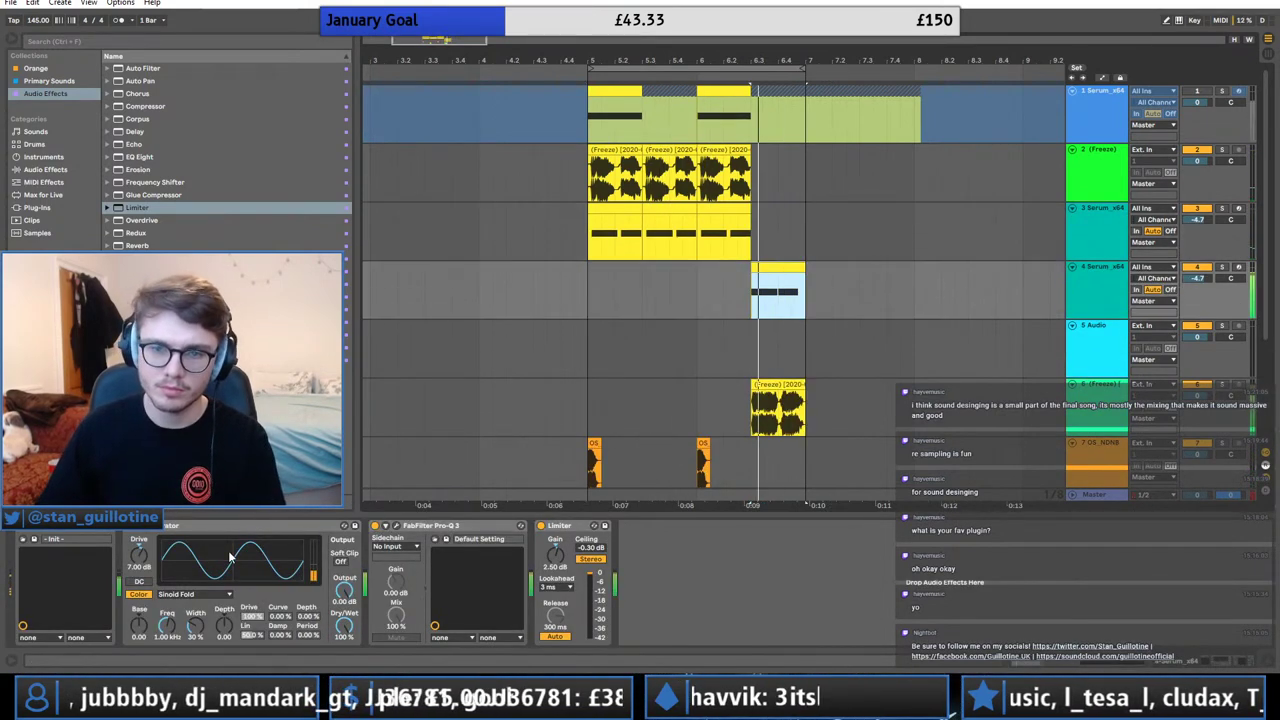
In the duplicated sub track's Serum, reshape LFO 2 into an immediate falling curve with its rate at 1/8.
click(40, 526)
click(772, 453)
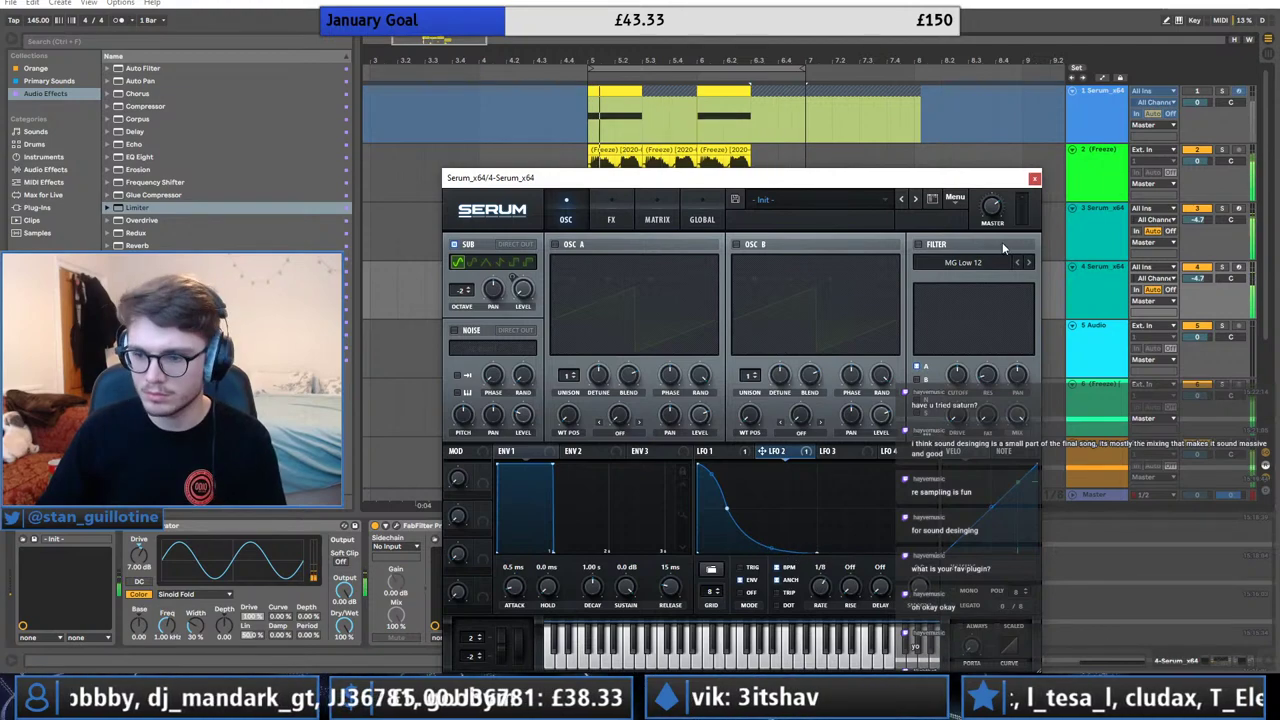
click(1035, 180)
key(ctrl+shift+s)
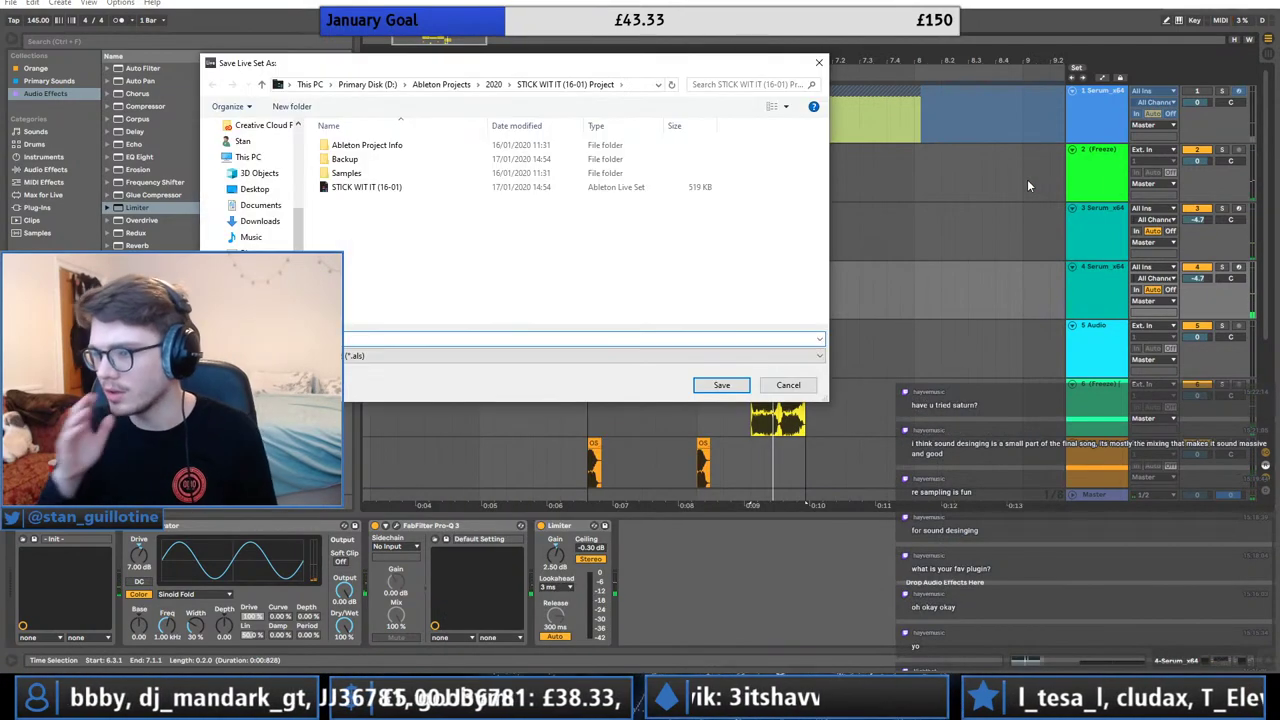
click(788, 385)
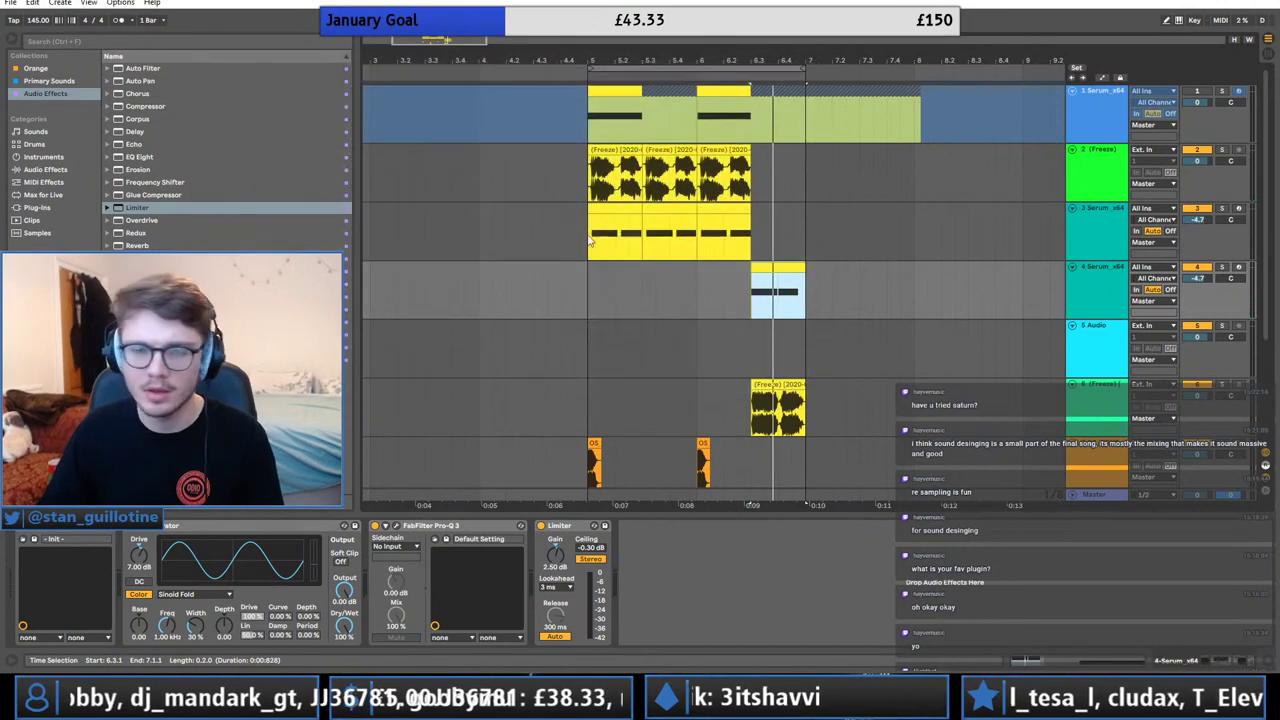
Add FabFilter Saturn to the first resampled bass track and move its window clear of the clips.
click(48, 211)
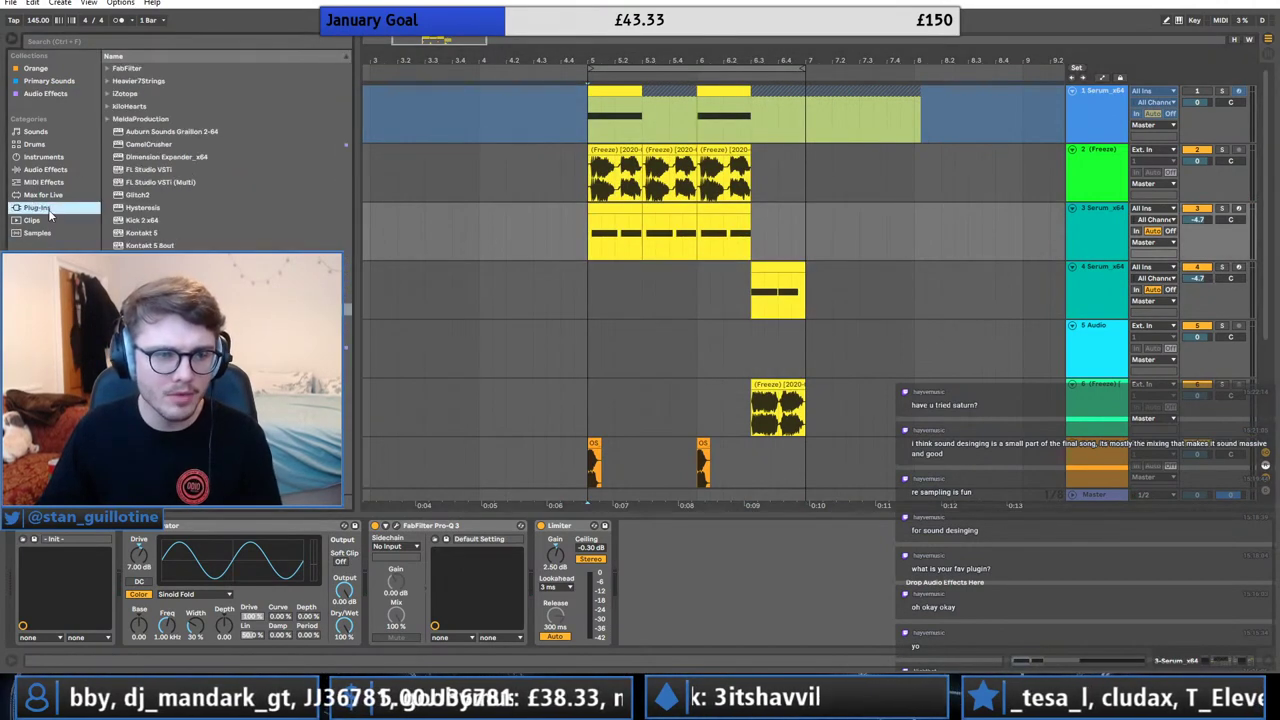
click(107, 69)
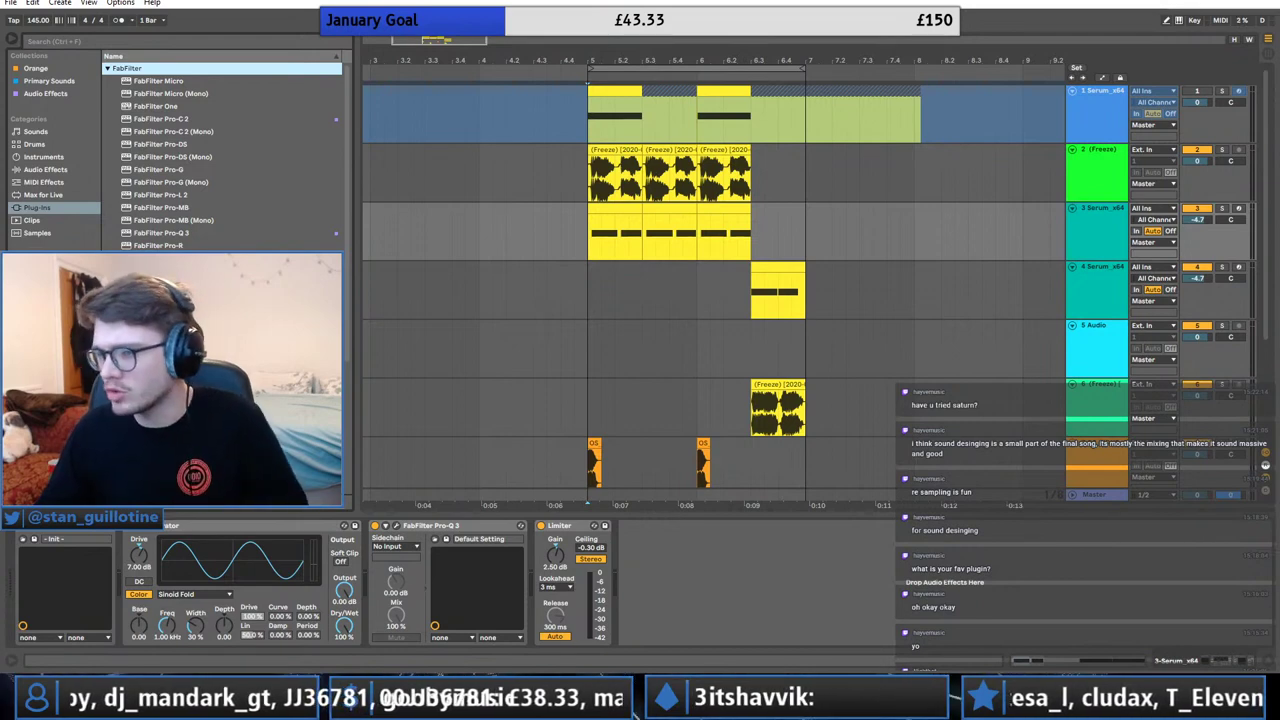
drag(158, 264, 465, 168)
drag(591, 187, 592, 187)
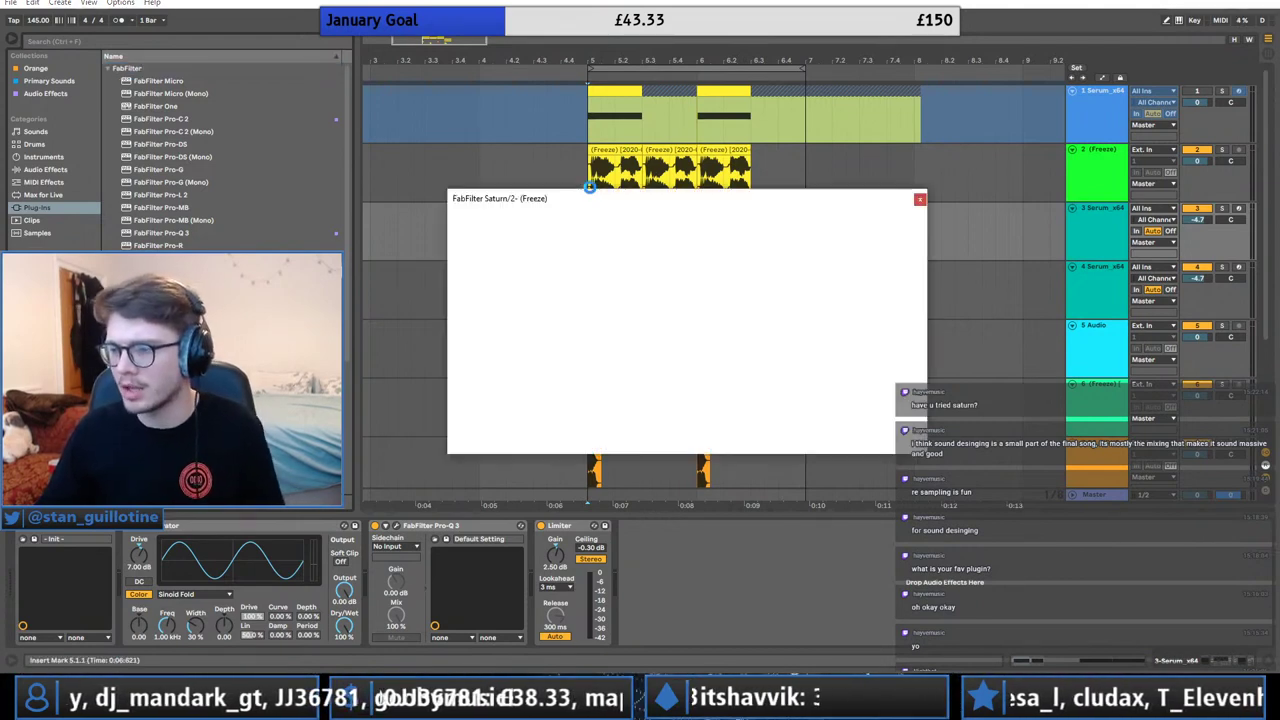
drag(673, 240, 677, 318)
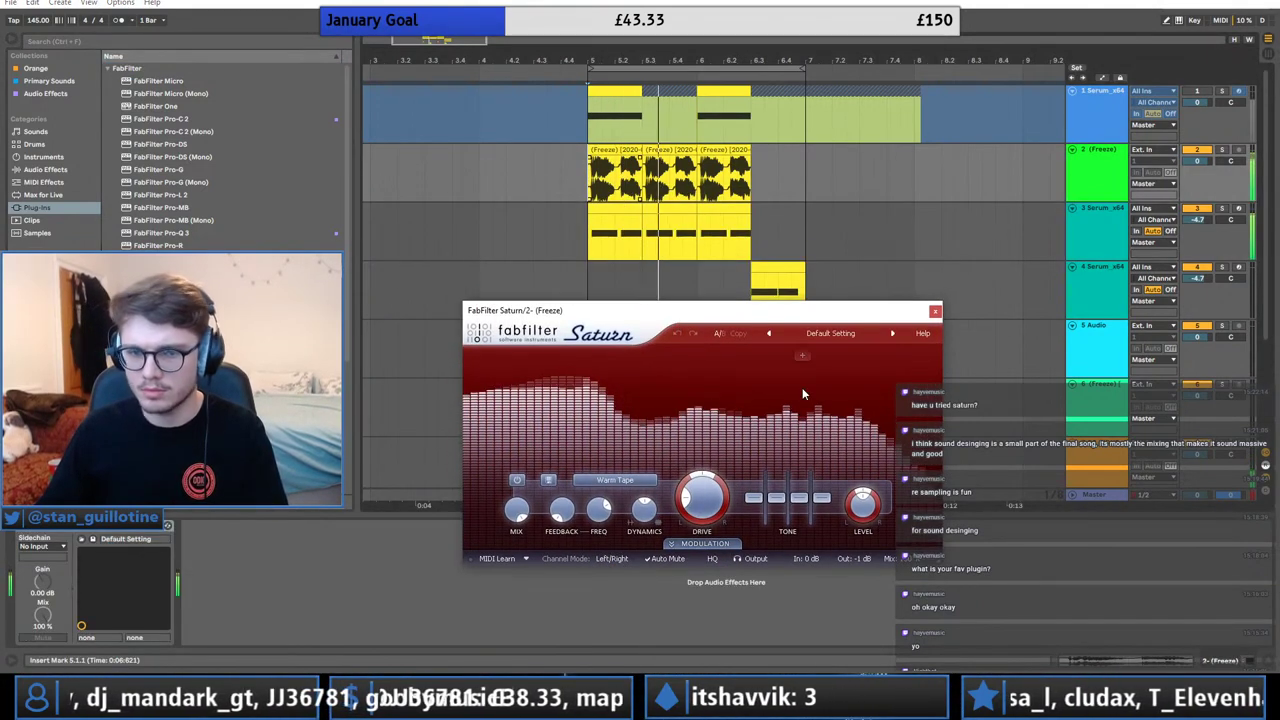
Split Saturn into two bands at about 1812 Hz and raise the upper band's level slightly.
click(648, 362)
drag(648, 362, 778, 374)
key(space)
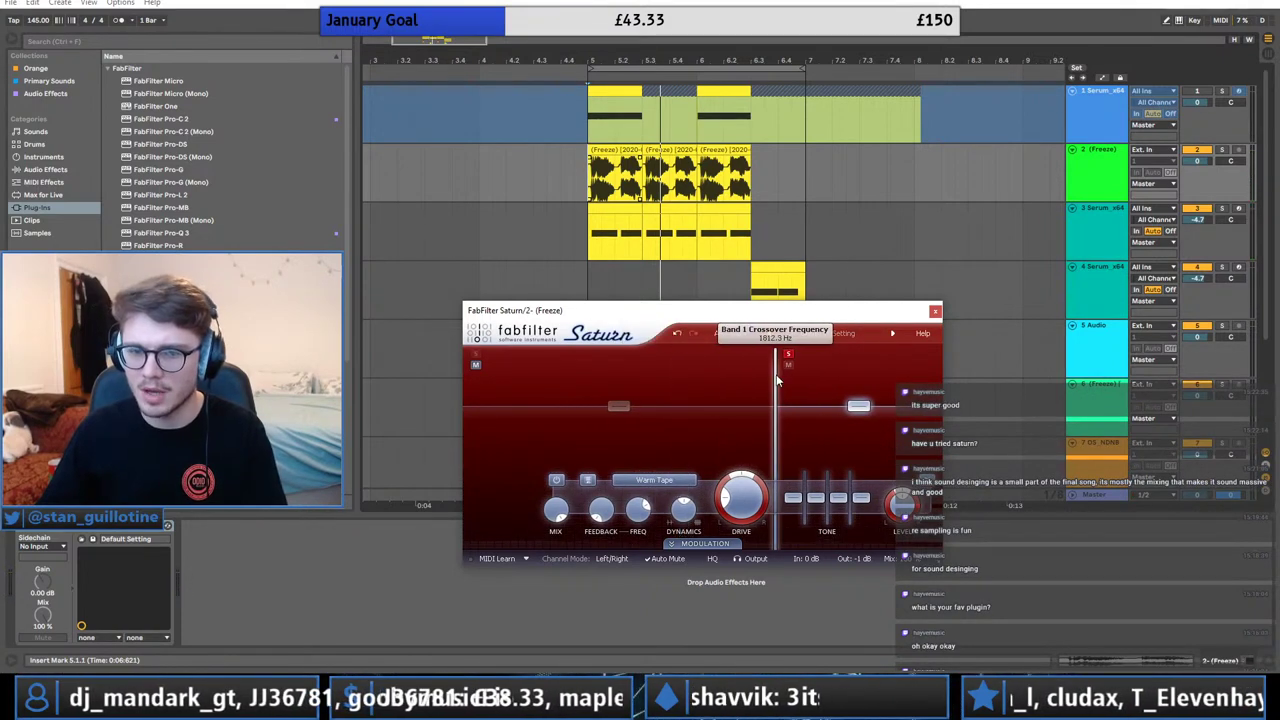
drag(861, 409, 861, 404)
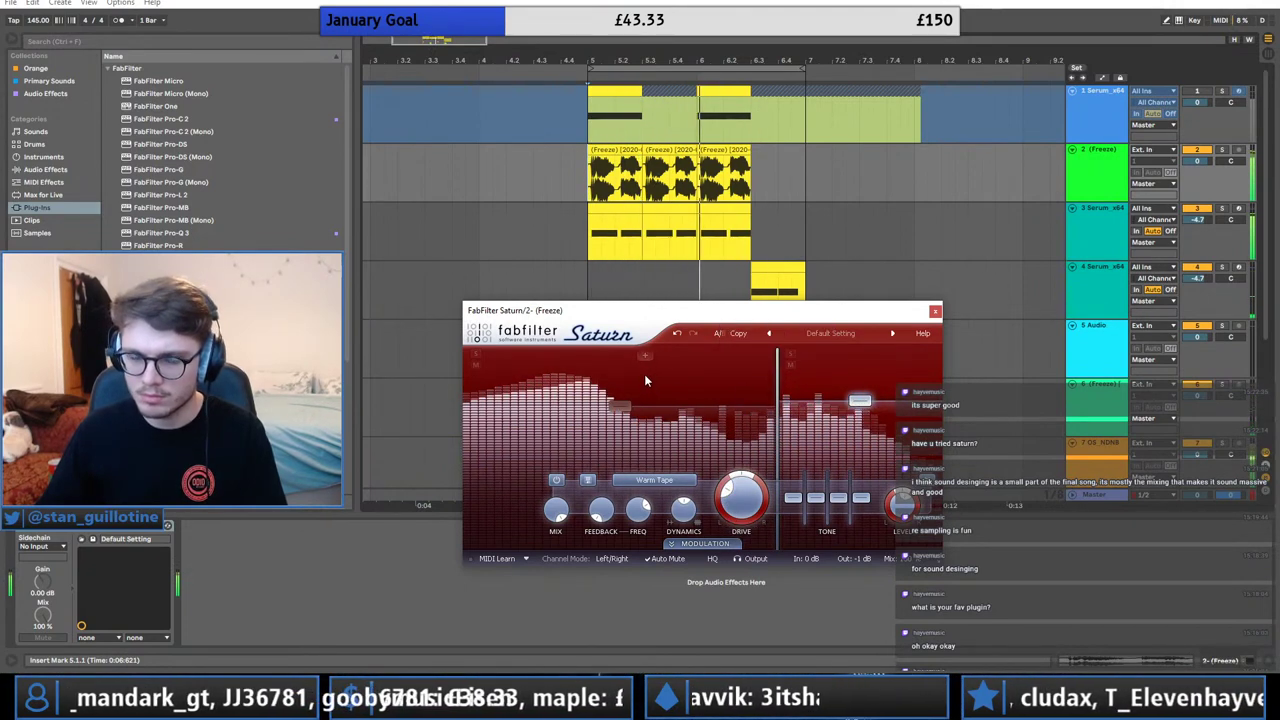
Split Saturn's lower band to create a middle band, and lower that band's level slightly while soloing it.
click(8, 549)
key(space)
click(667, 358)
drag(667, 362, 653, 361)
click(666, 355)
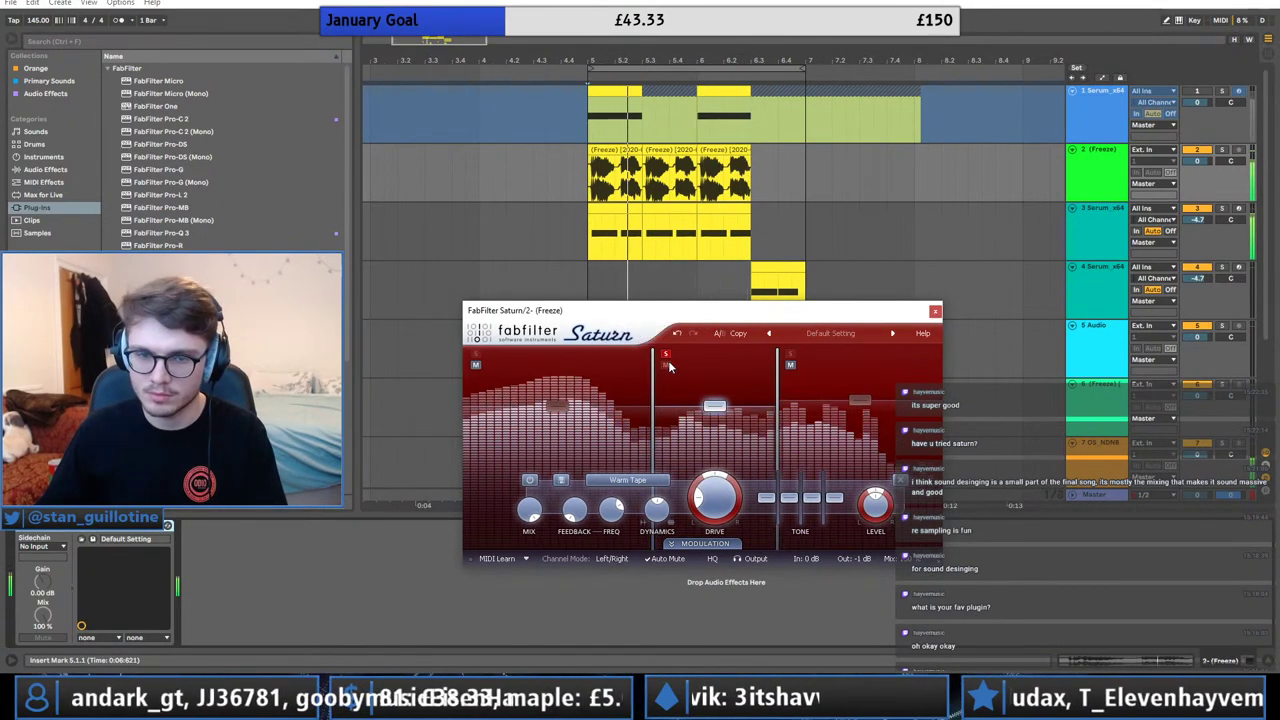
drag(712, 410, 716, 416)
click(666, 355)
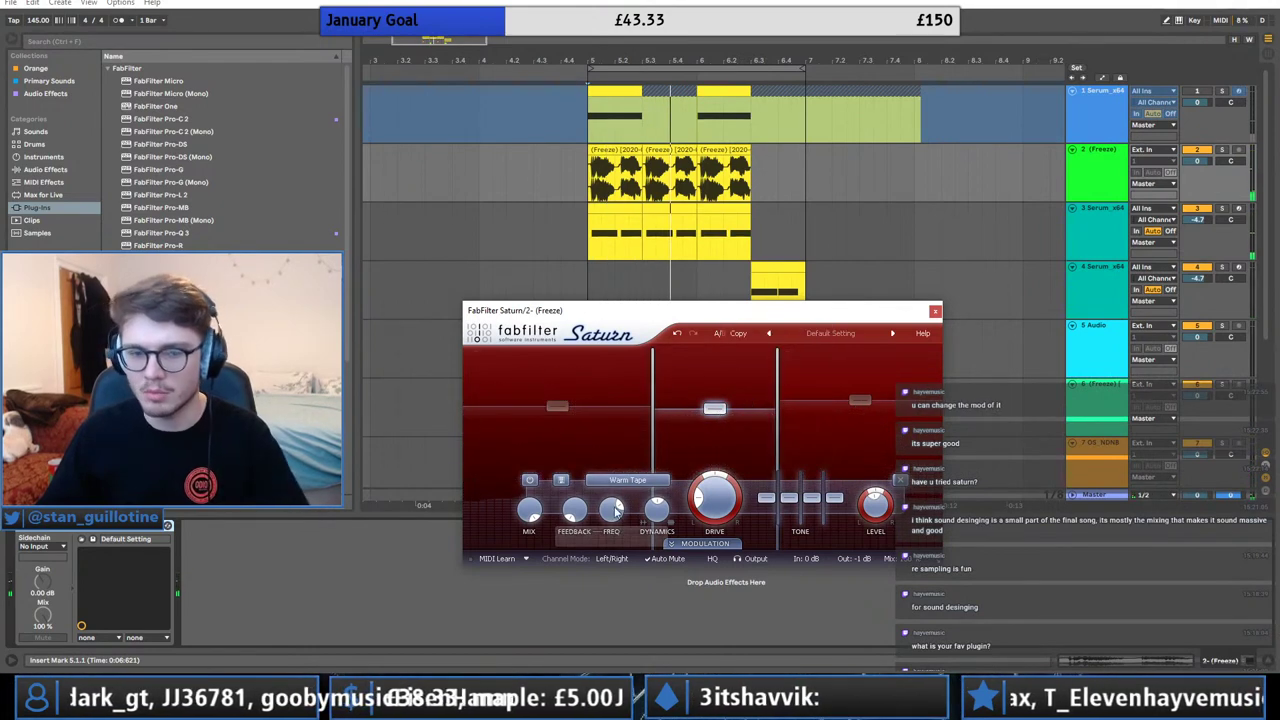
Add an XLFO modulation source in Saturn and solo the highest band during playback.
click(910, 430)
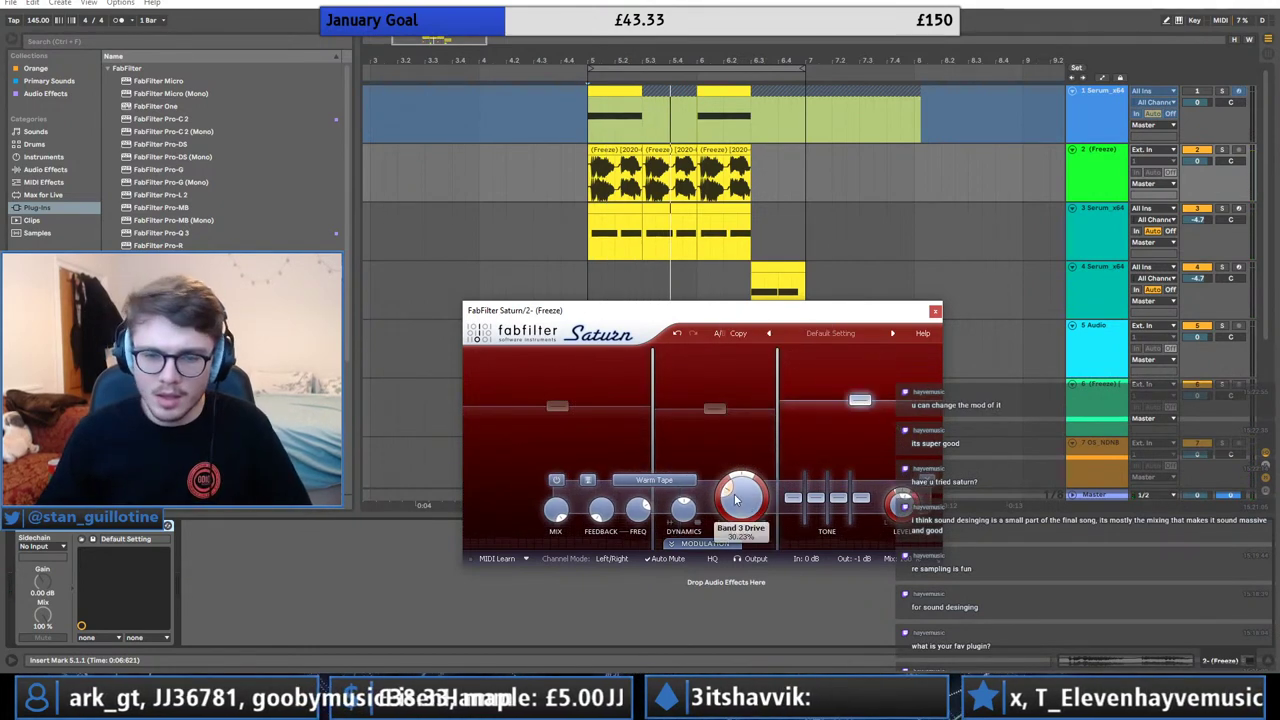
click(707, 544)
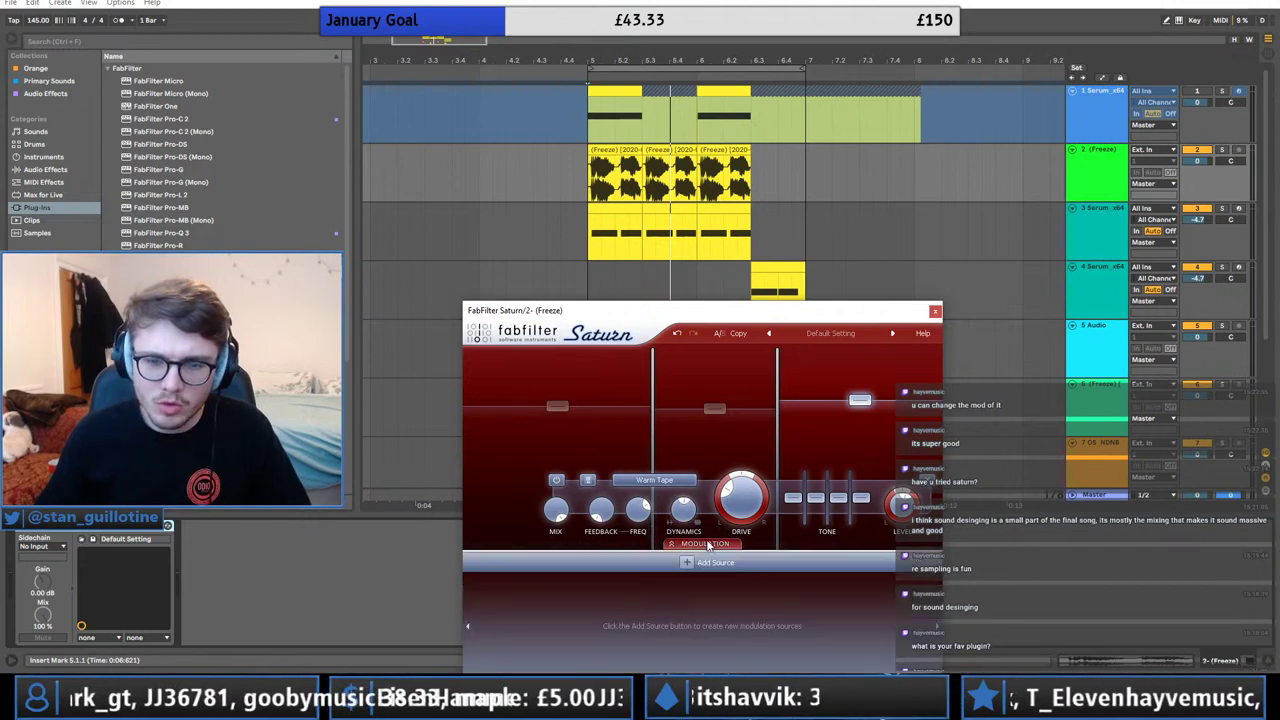
drag(696, 320, 626, 230)
click(641, 472)
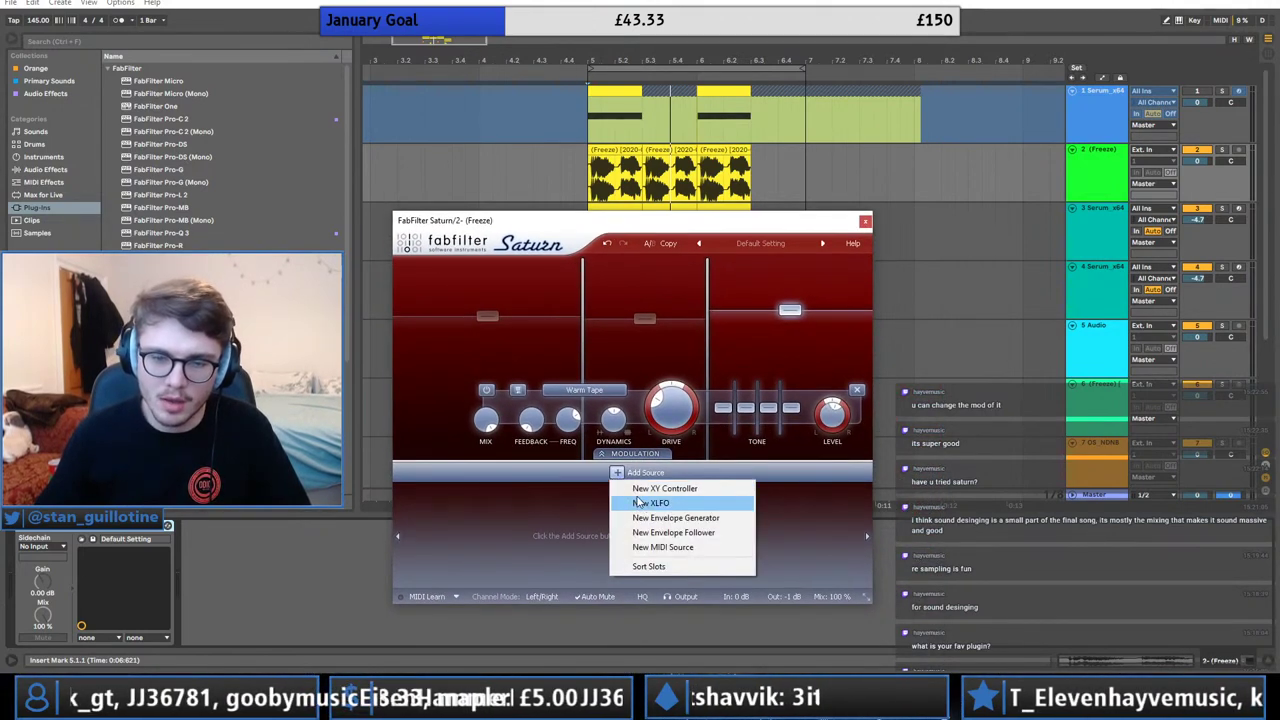
click(645, 503)
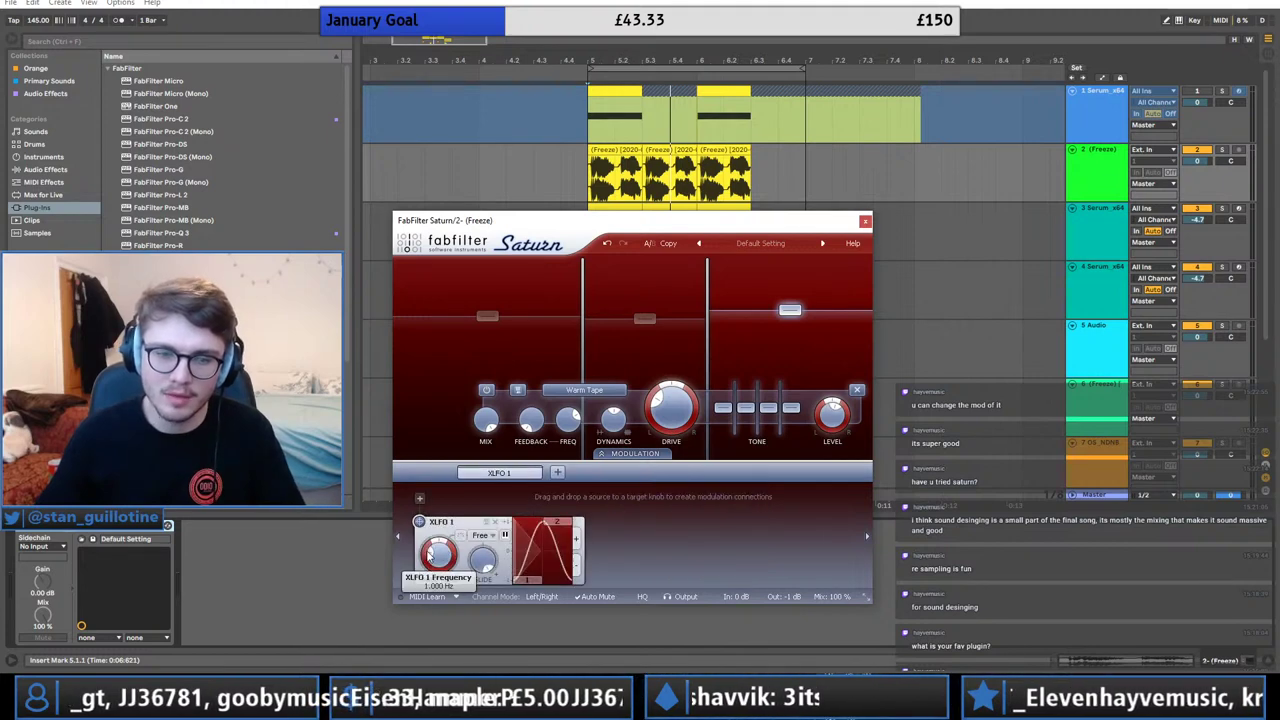
key(space)
click(720, 264)
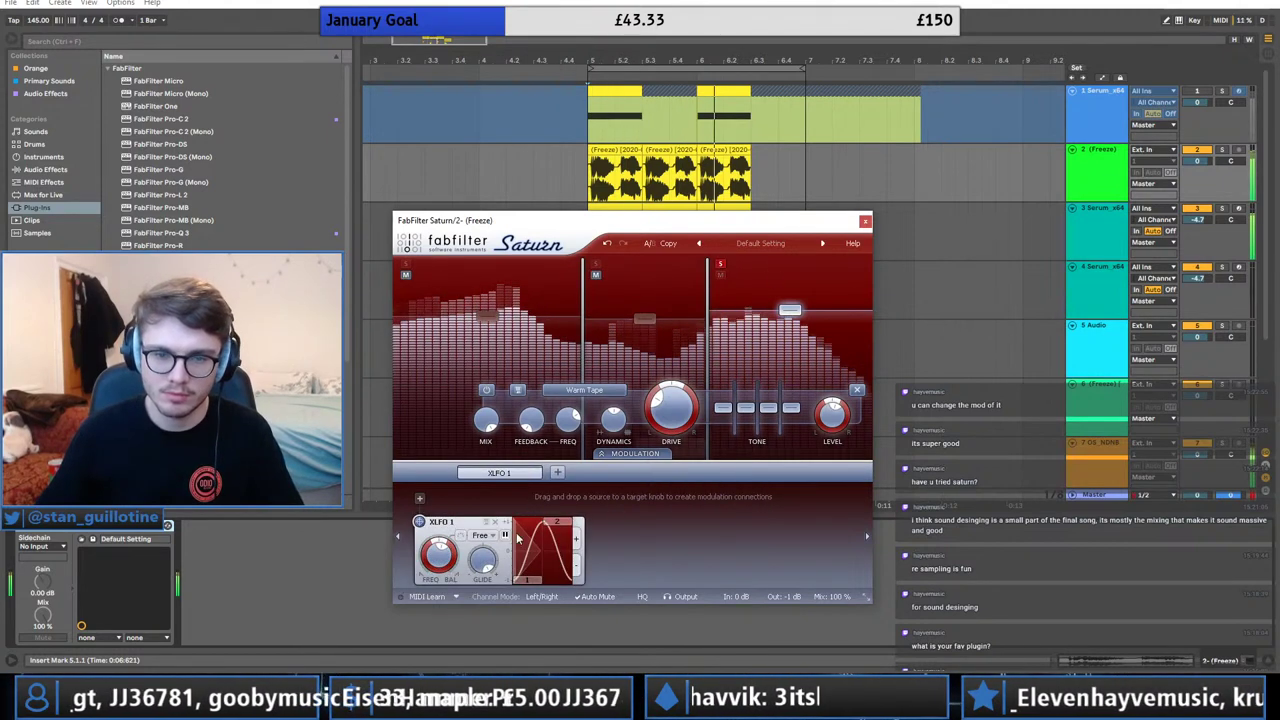
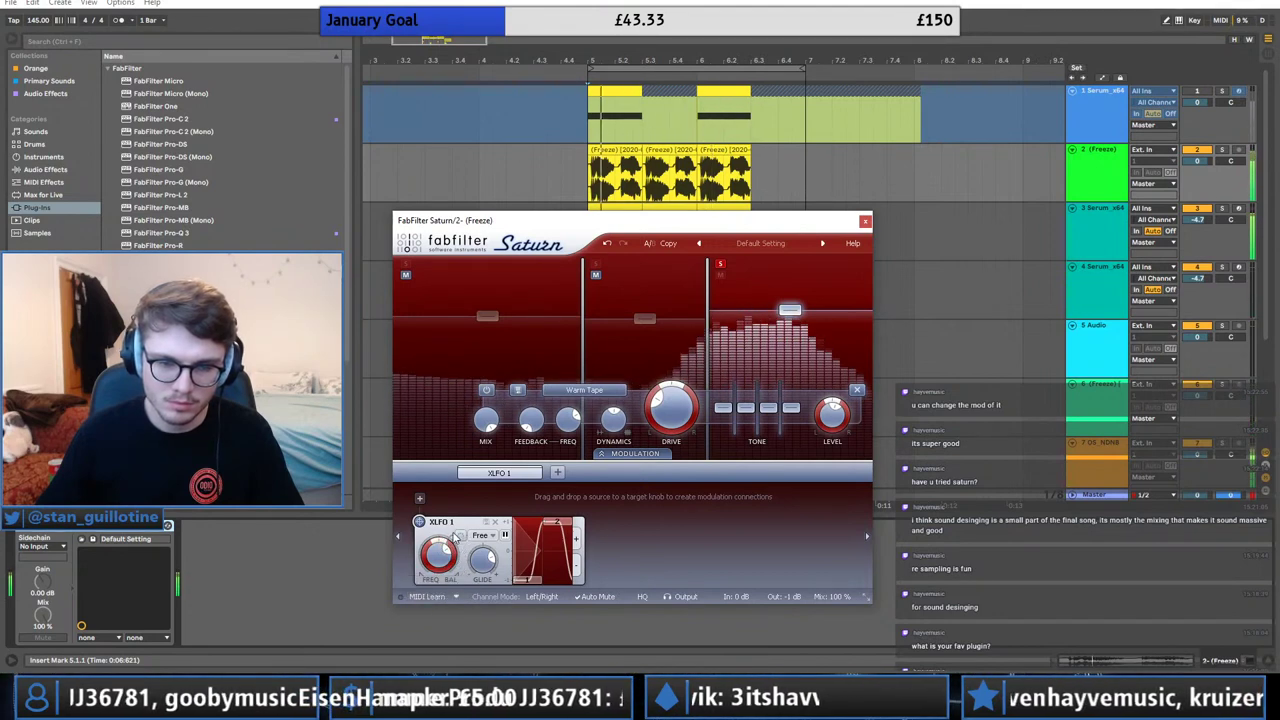
click(576, 542)
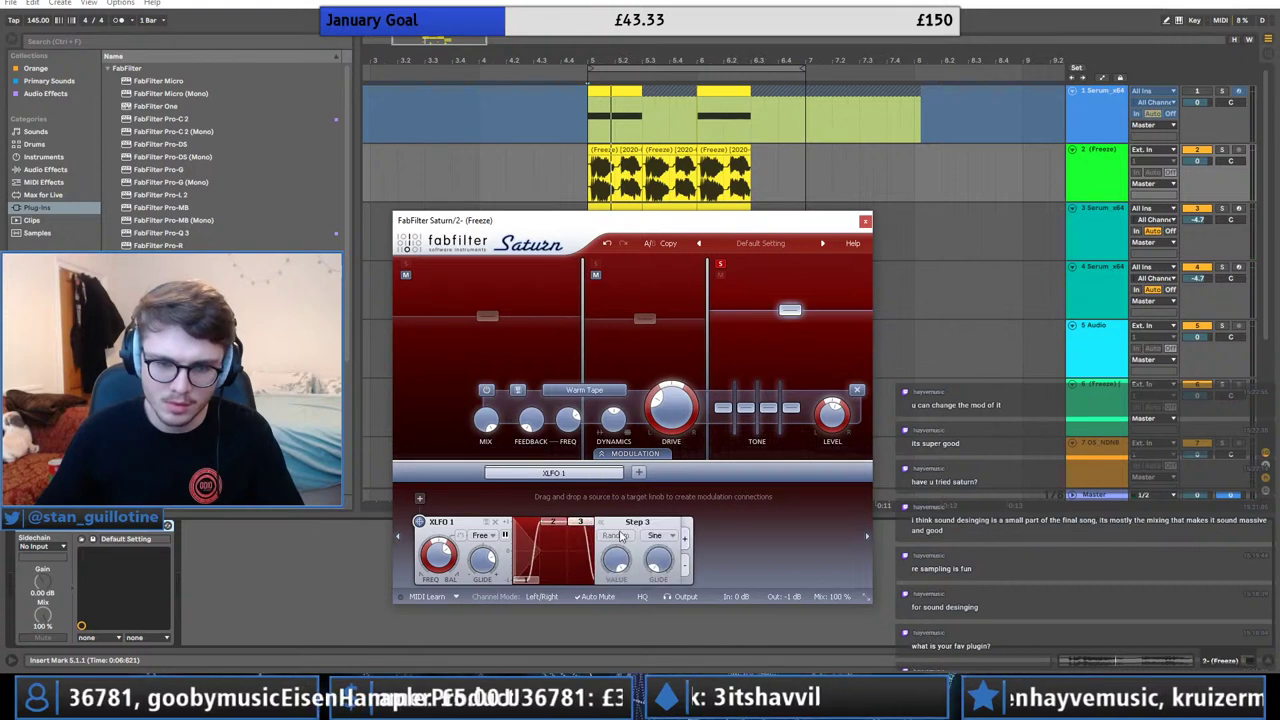
click(685, 539)
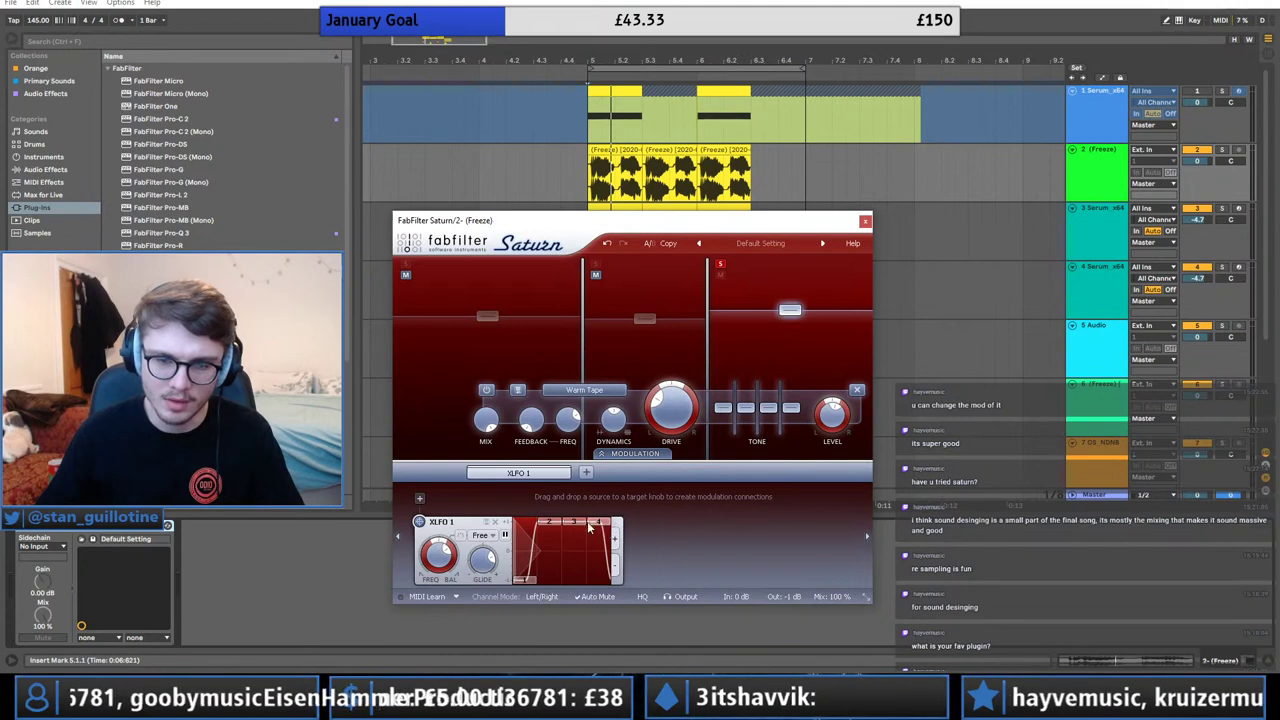
click(703, 565)
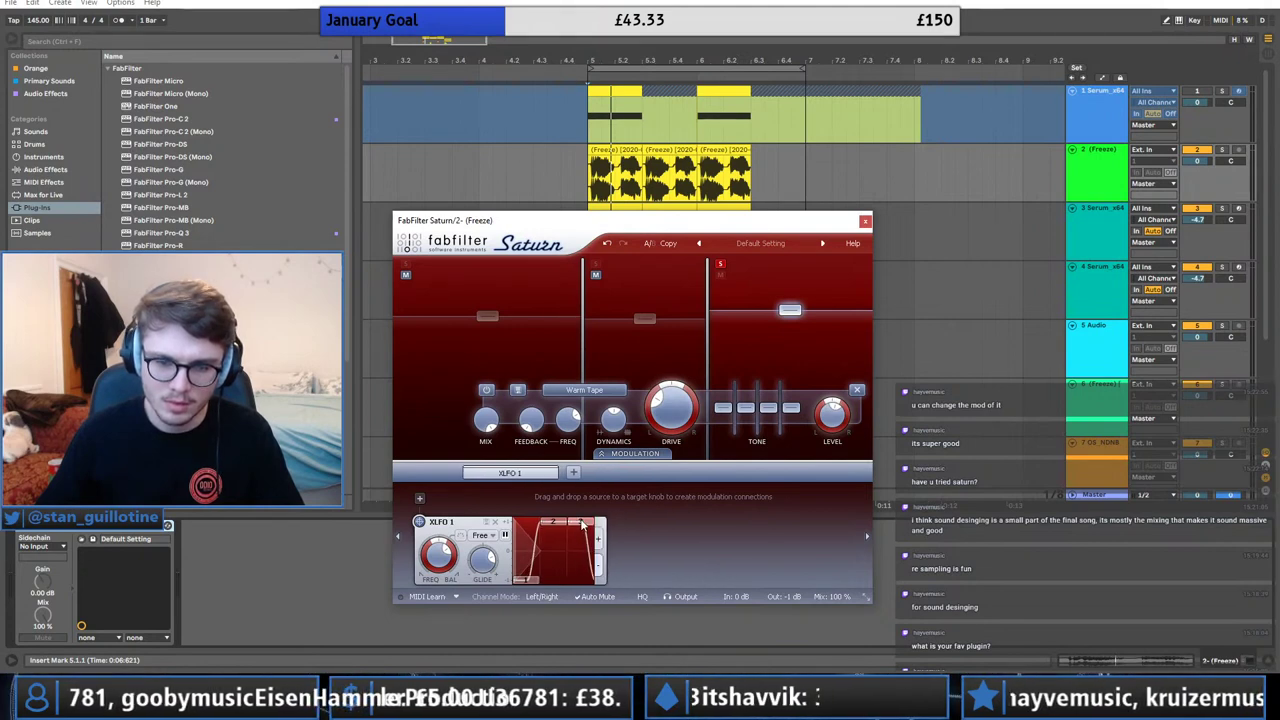
click(686, 567)
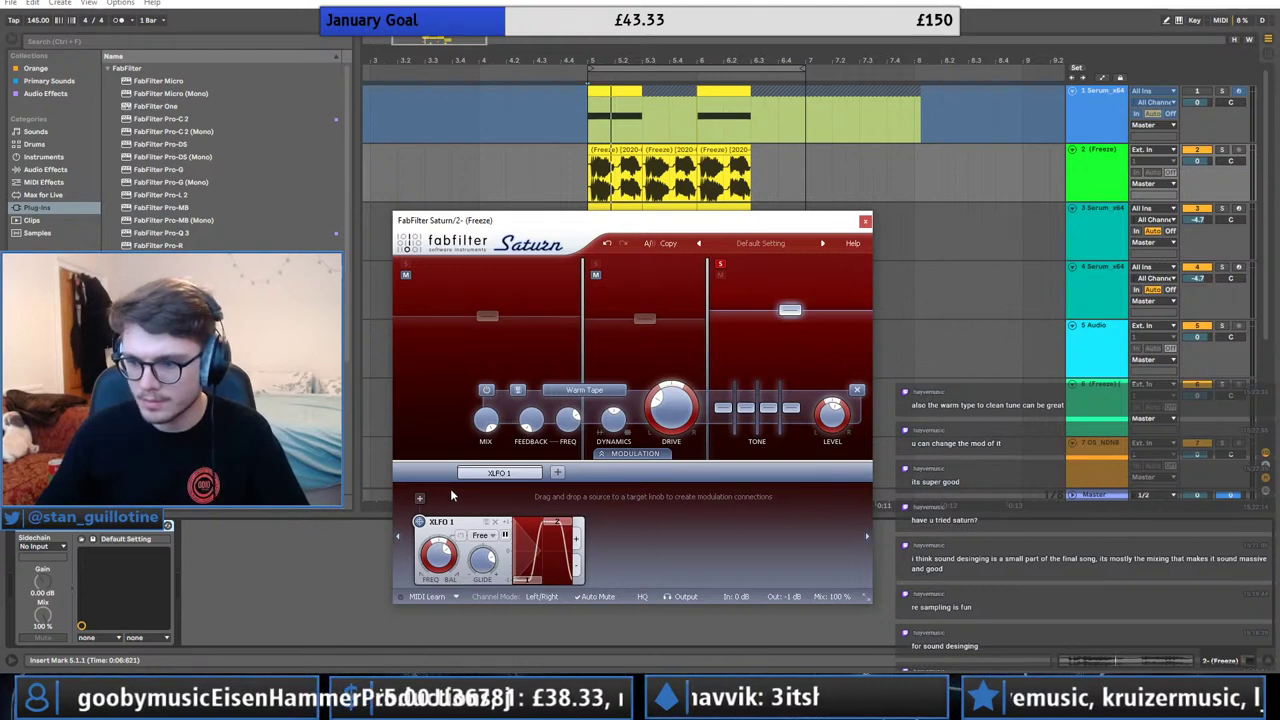
click(421, 499)
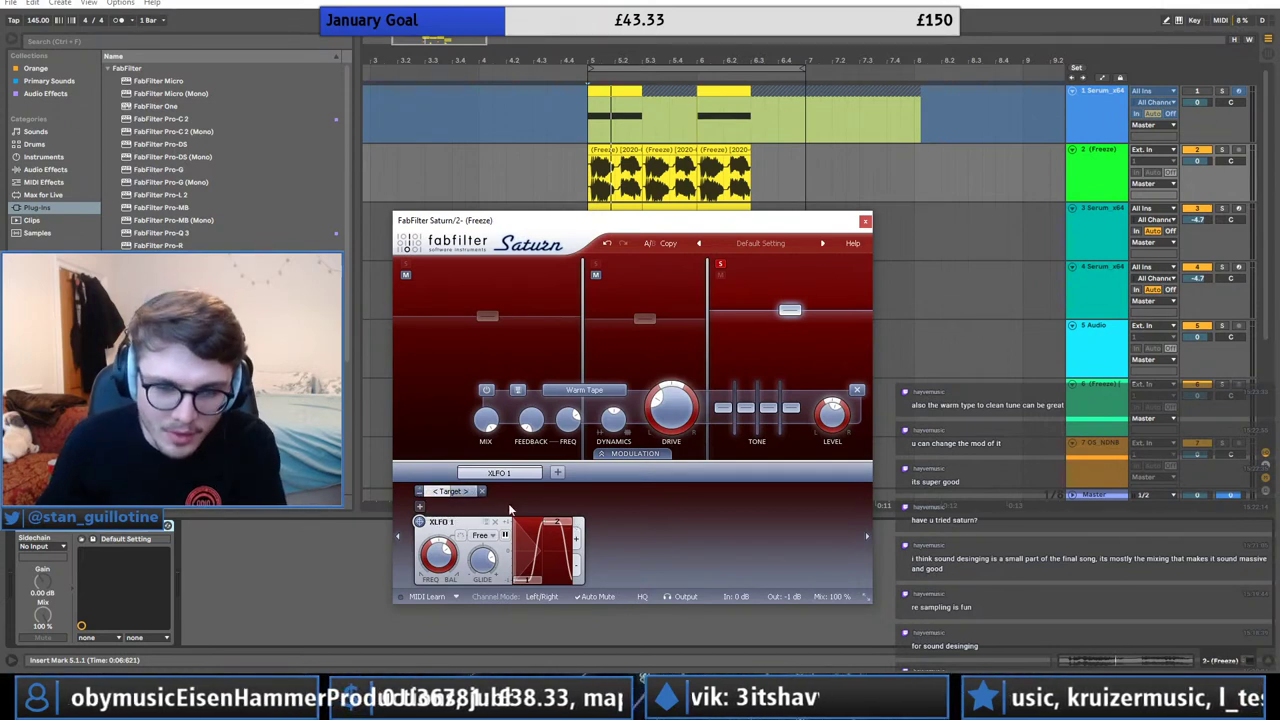
click(481, 492)
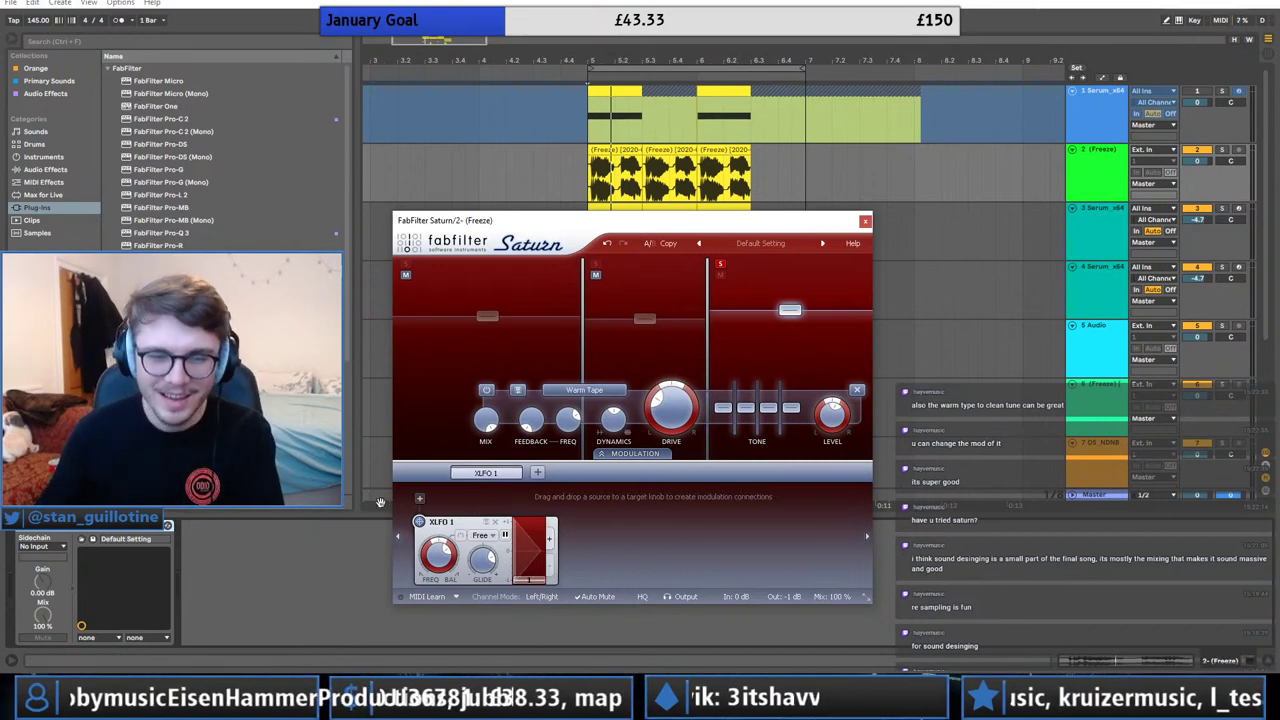
Remove the XLFO modulation source from Saturn and hide the modulation section.
click(493, 521)
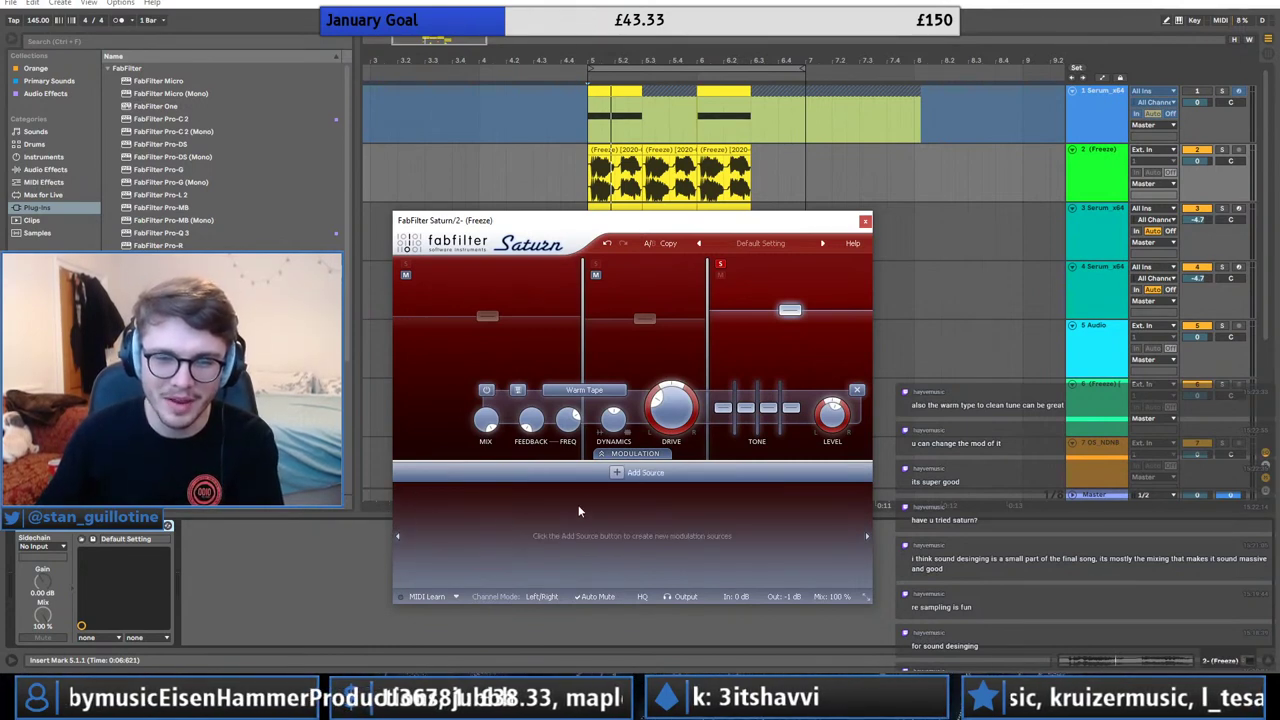
click(602, 456)
Audition the Clean Tape, Broken Tube, Warm Tube and Old Tape styles on Saturn's highest band during playback.
click(605, 390)
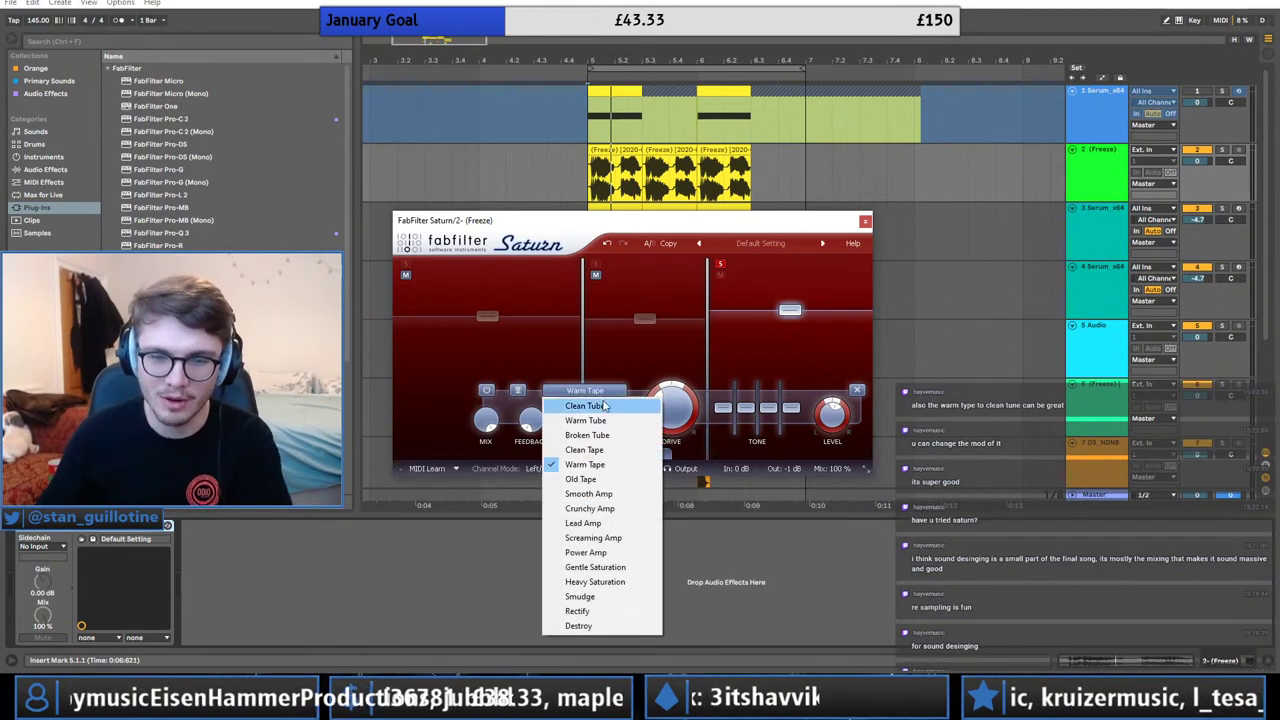
click(590, 448)
click(595, 390)
click(587, 435)
click(590, 390)
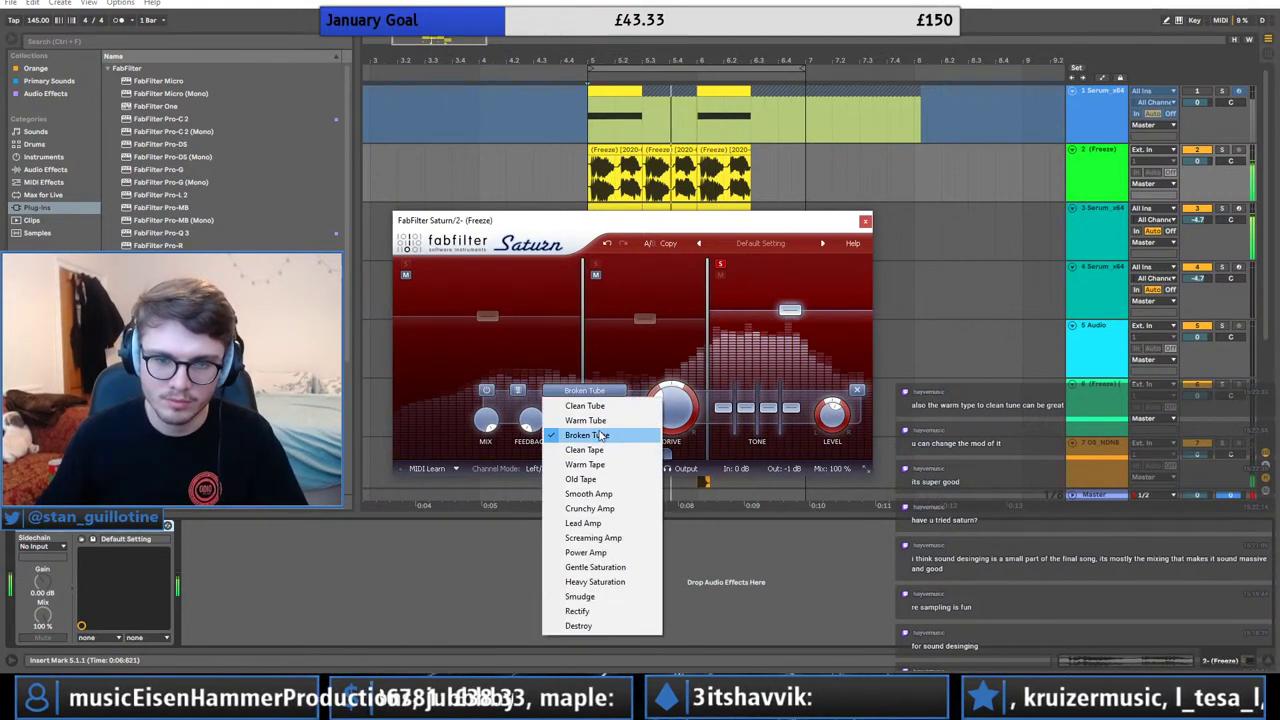
click(585, 420)
click(590, 390)
click(593, 479)
click(590, 390)
click(587, 435)
click(589, 391)
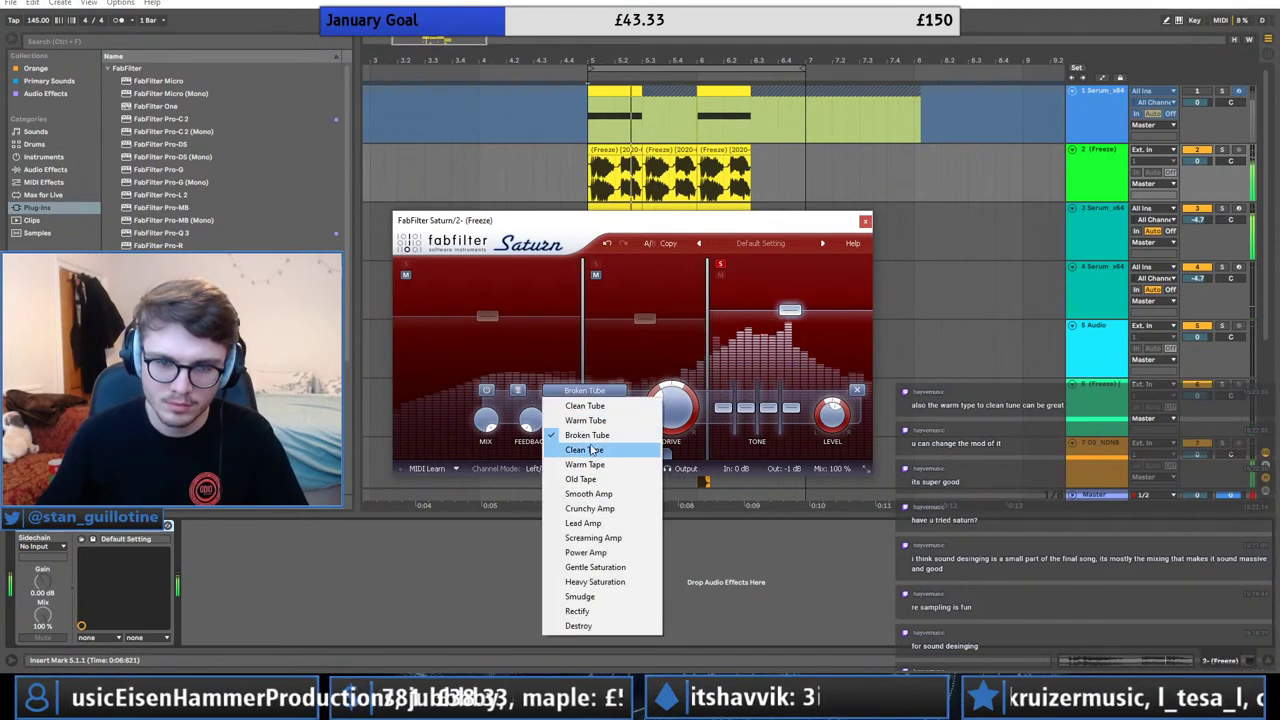
click(581, 479)
Audition the Smooth Amp, Crunchy Amp, Lead Amp and Broken Tube styles on the highest band and return it to Warm Tape.
click(590, 390)
click(584, 493)
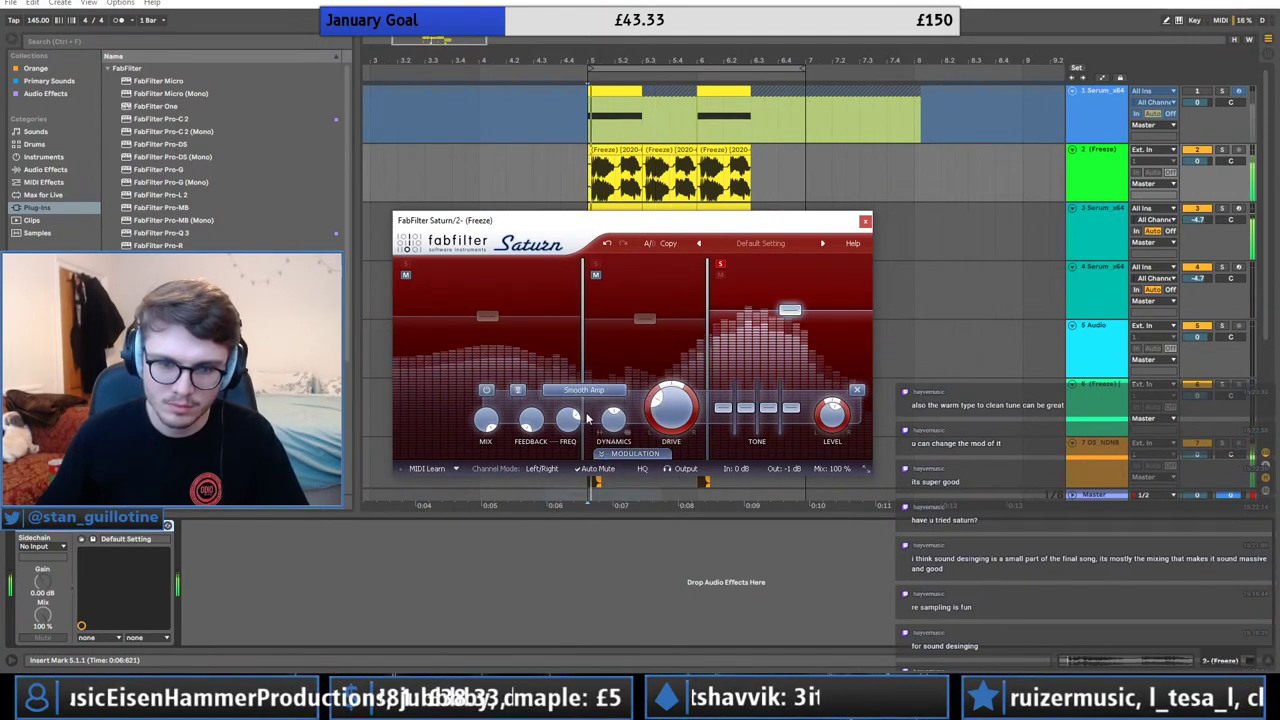
click(590, 390)
click(596, 508)
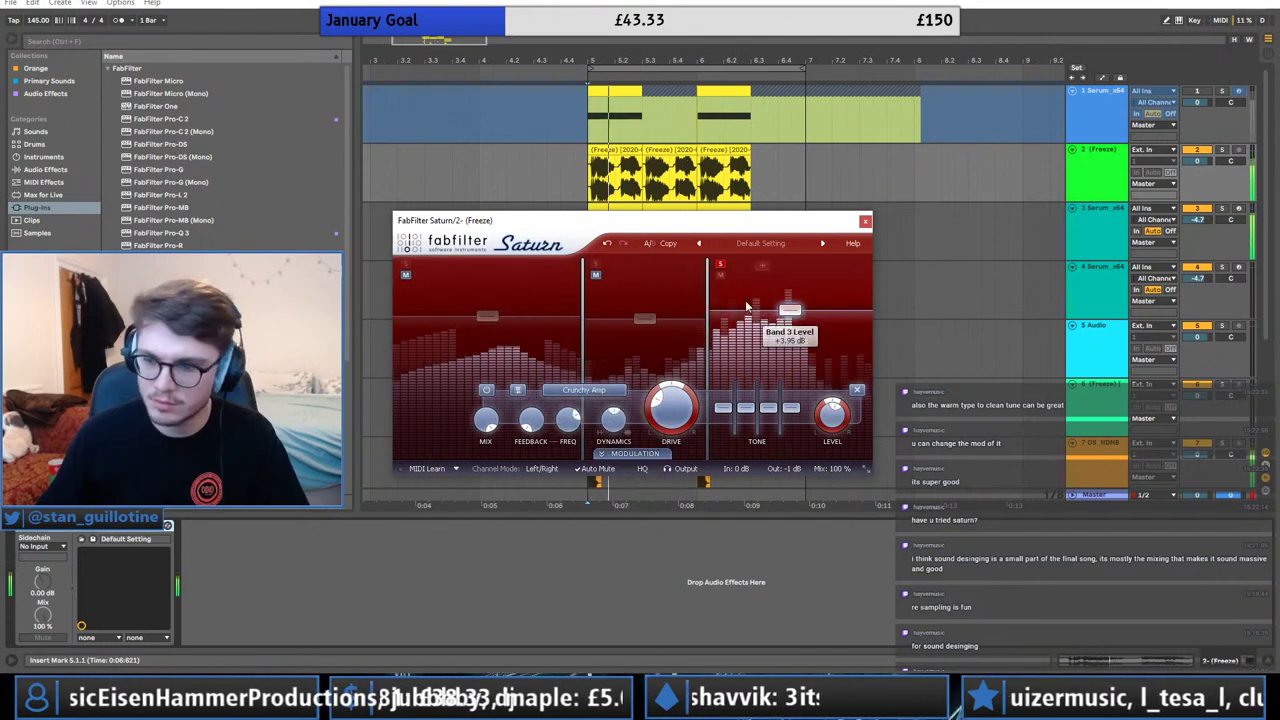
click(588, 390)
click(596, 524)
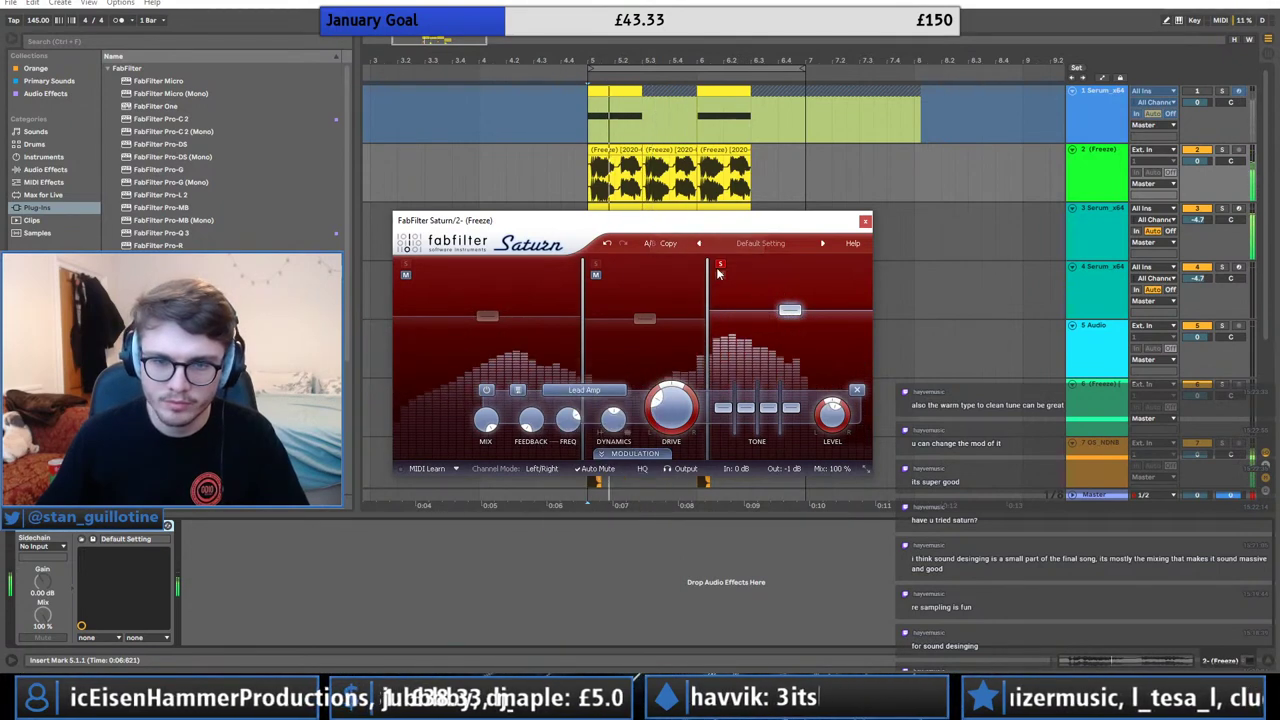
click(588, 390)
click(601, 440)
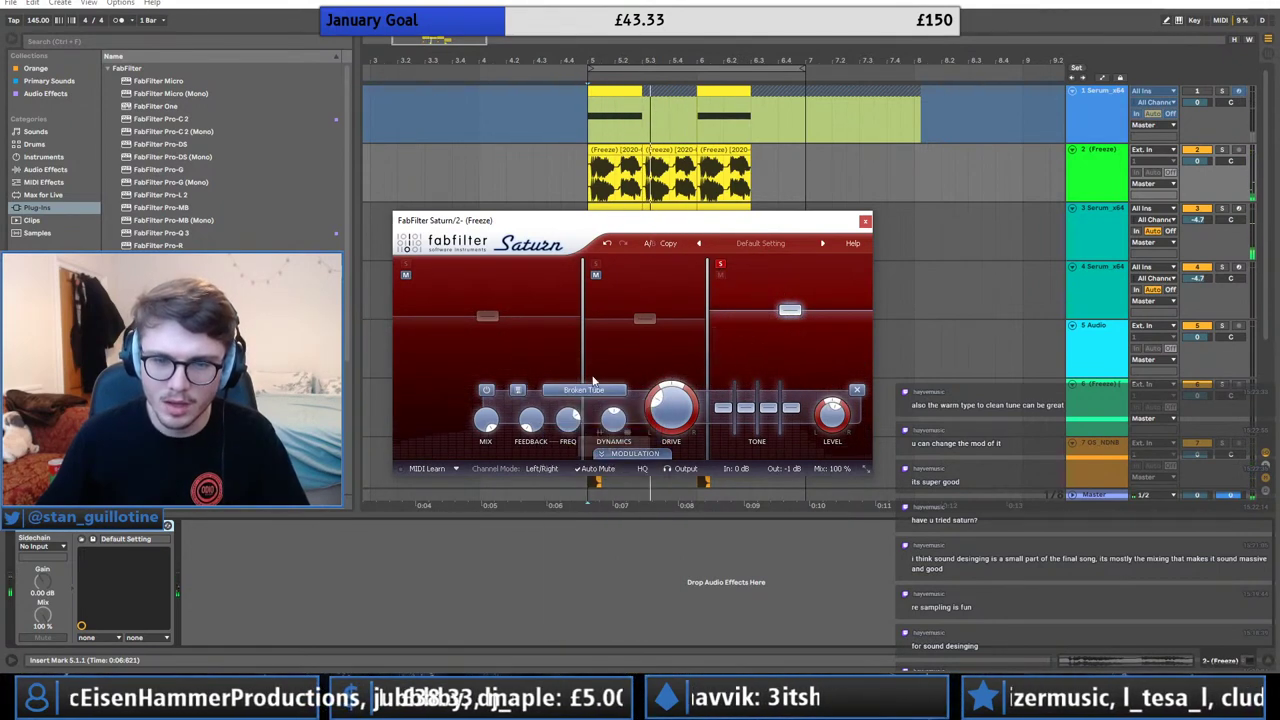
click(594, 391)
click(590, 465)
Lower Saturn's Band 1 crossover frequency to about 104.8 Hz with the high band unsoloed, and close the plug-in window.
drag(644, 320, 507, 306)
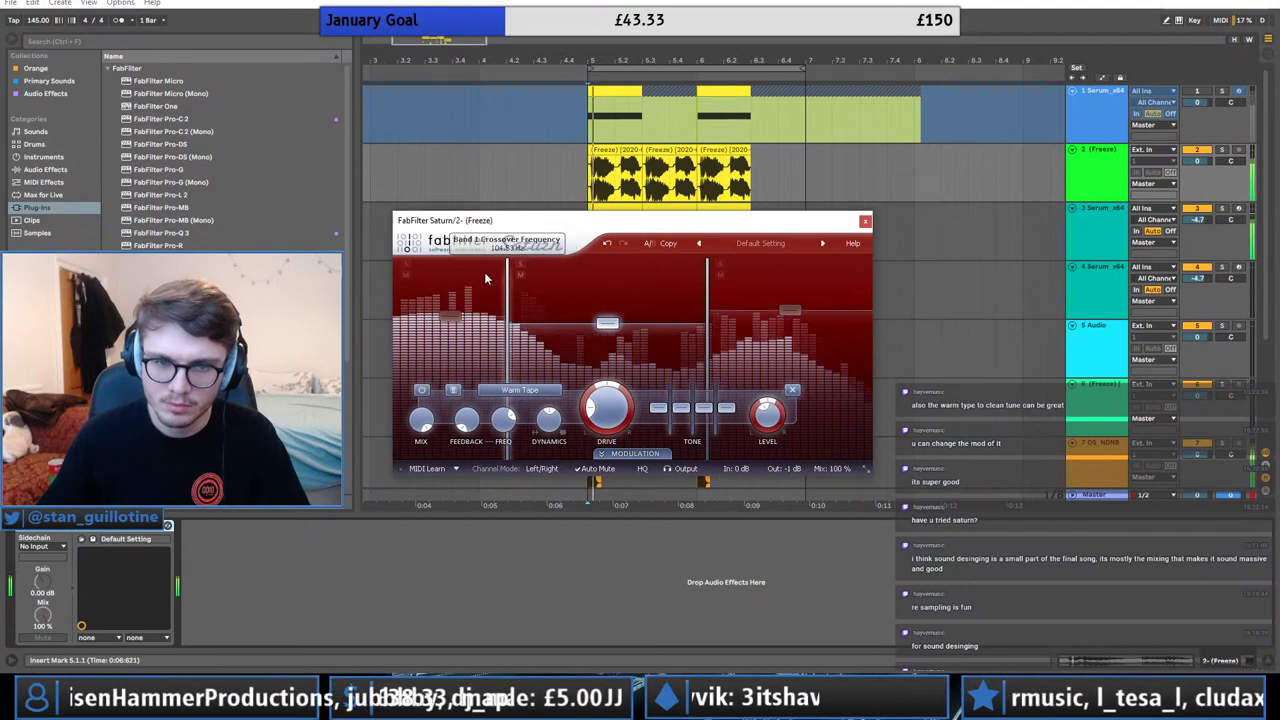
click(865, 222)
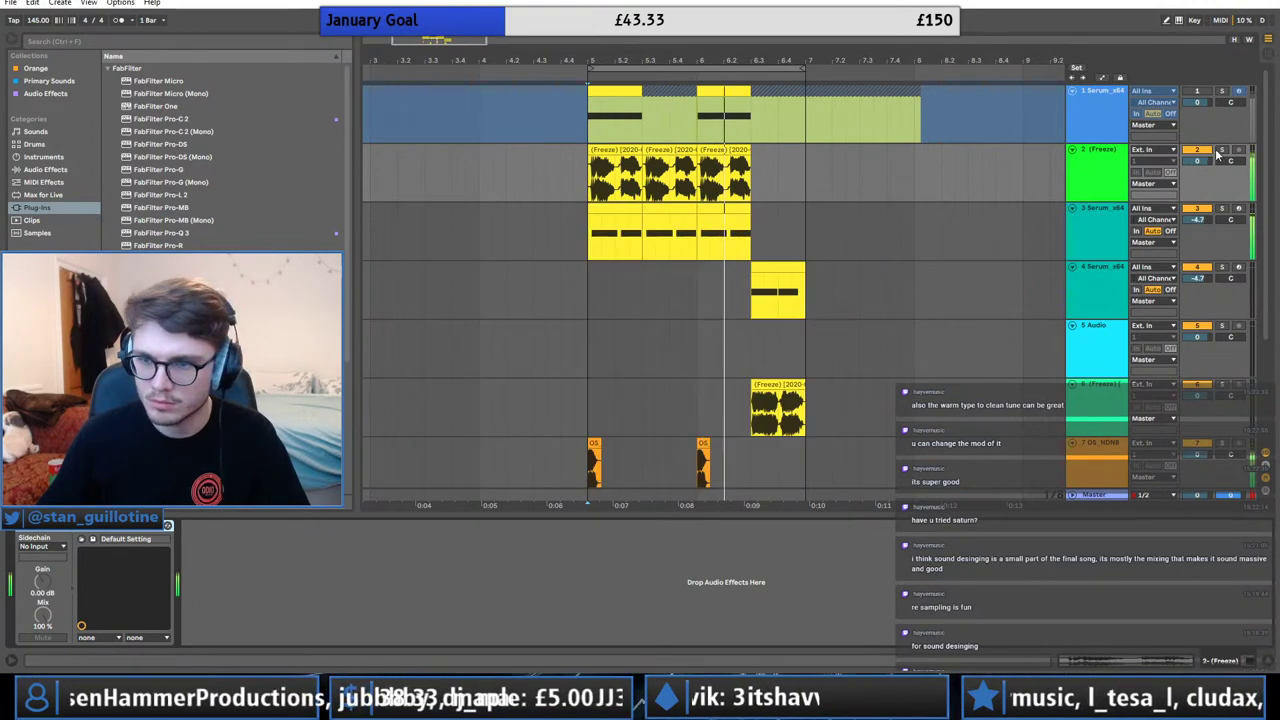
Add Utility to the first resampled bass track and enable Bass Mono at 349 Hz.
click(42, 169)
drag(140, 460, 208, 592)
click(206, 627)
drag(207, 639, 207, 625)
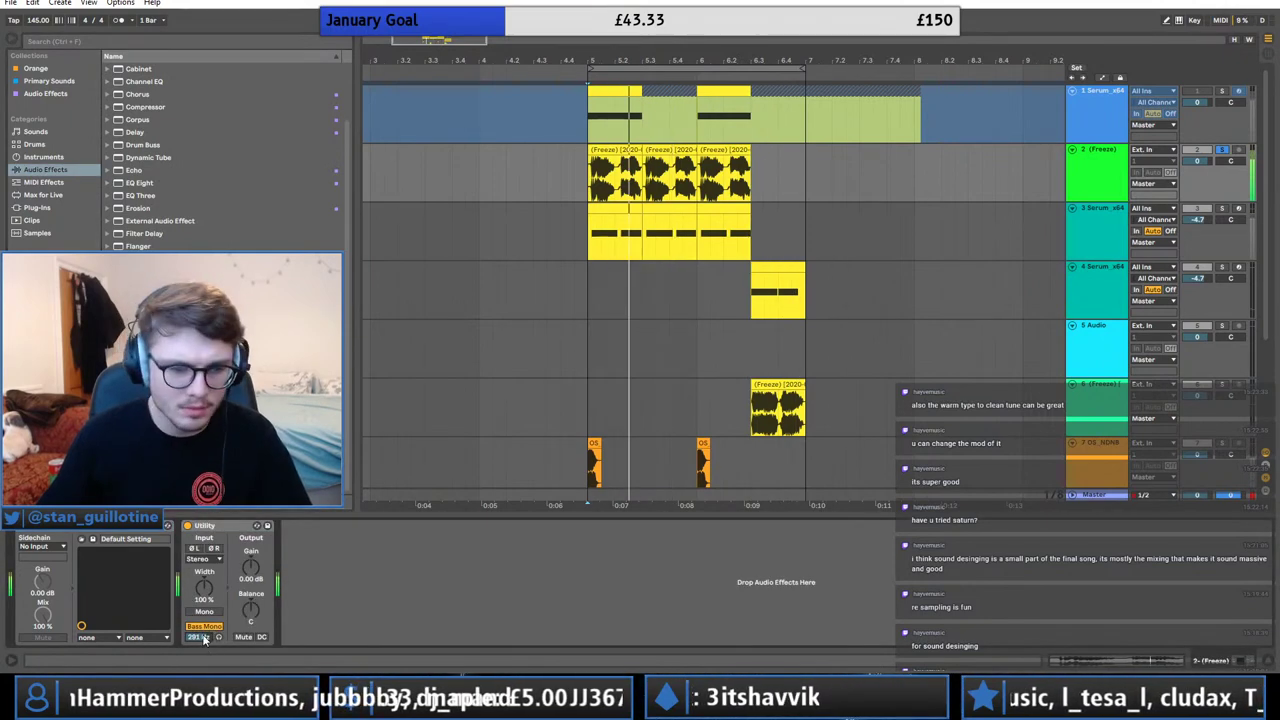
Add FabFilter Pro-Q 3 after Utility on the resampled bass and draw a bell cut of about 4.5 dB near 117 Hz.
click(52, 83)
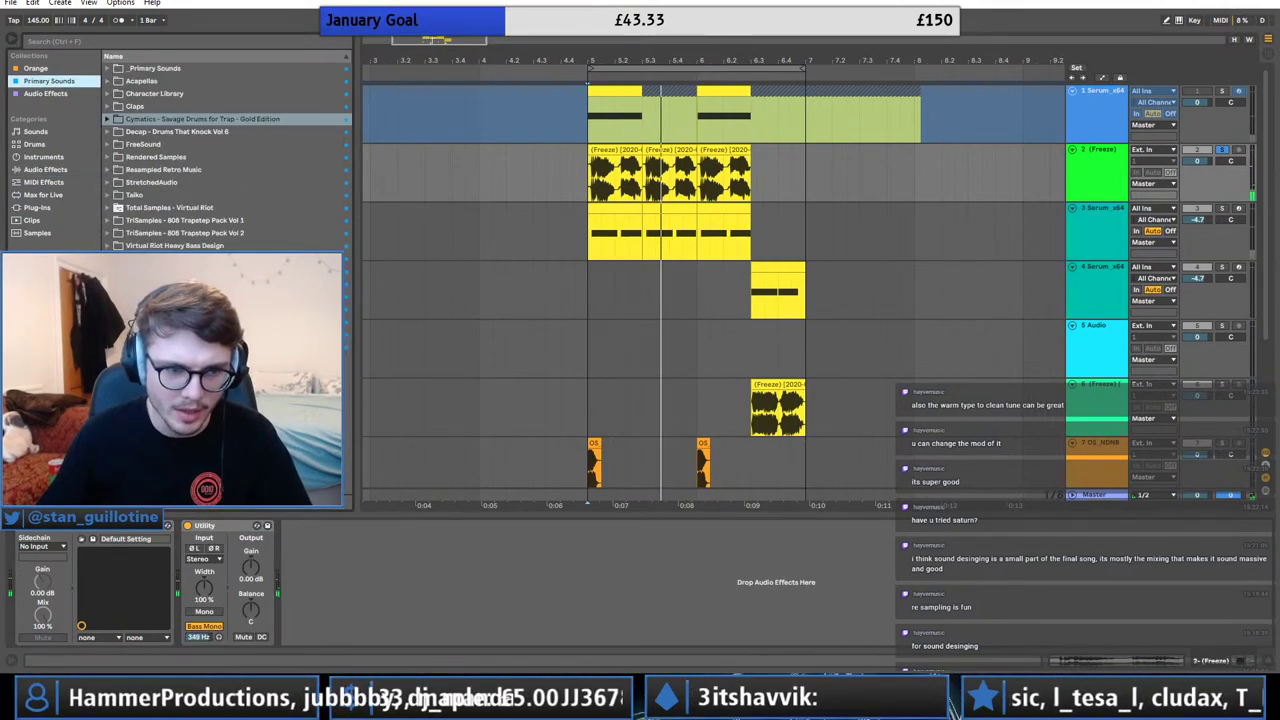
click(57, 90)
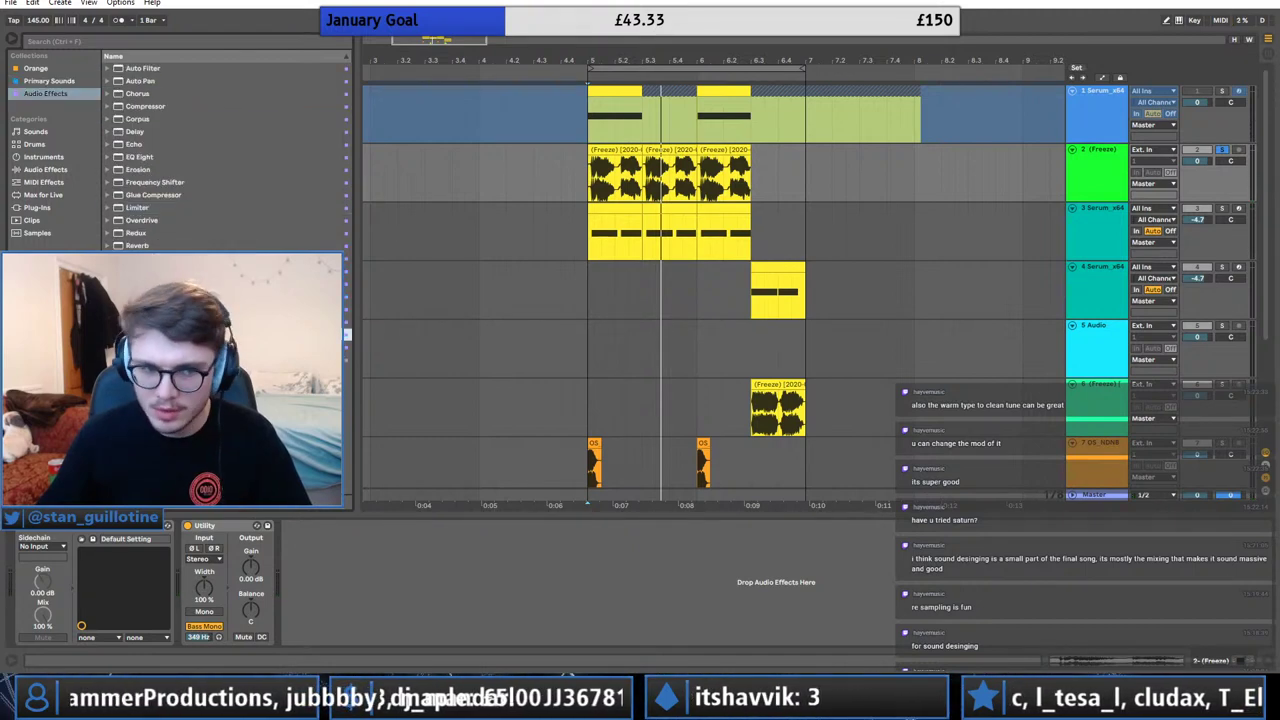
double_click(150, 335)
key(space)
drag(620, 387, 580, 422)
Add a low cut to the bass EQ at about 73 Hz with a 48 dB/oct slope.
double_click(447, 391)
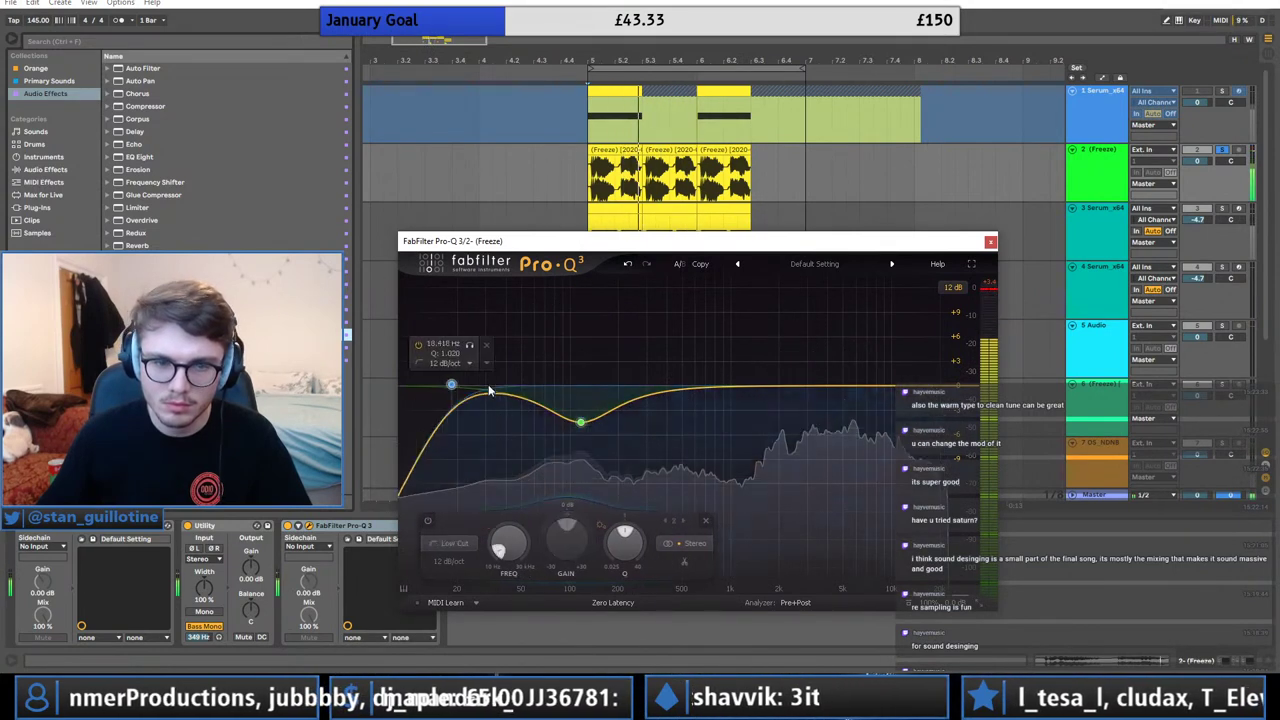
drag(449, 391, 551, 389)
click(548, 366)
click(558, 468)
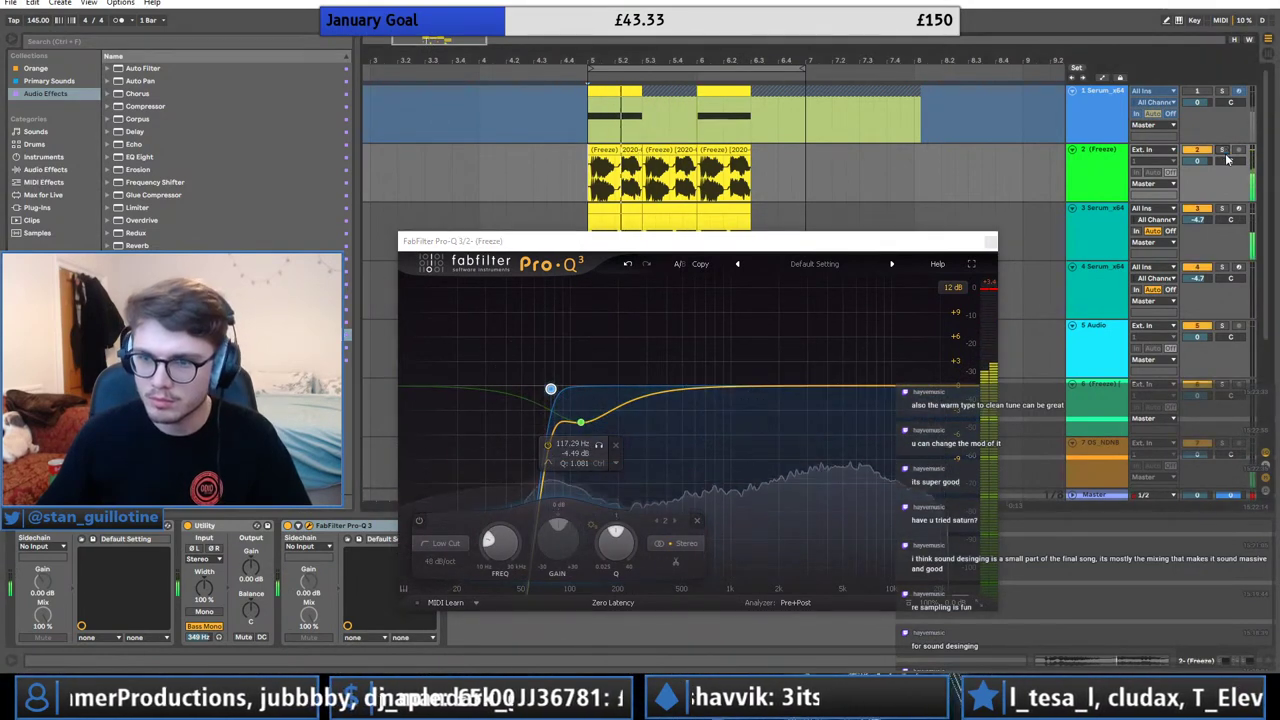
Set the low cut to 90 Hz, reshape the bell cut to about -2 dB at 134 Hz, and close Pro-Q 3.
drag(581, 422, 543, 389)
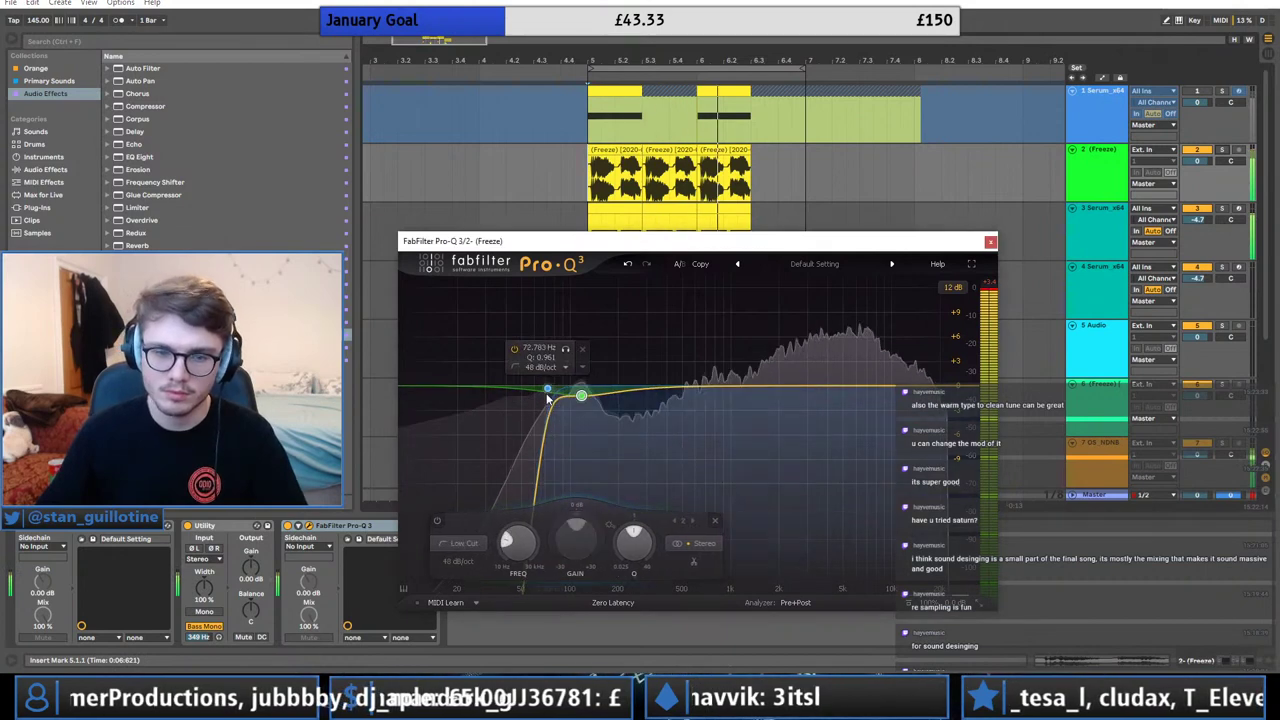
double_click(534, 347)
text(90)
key(Return)
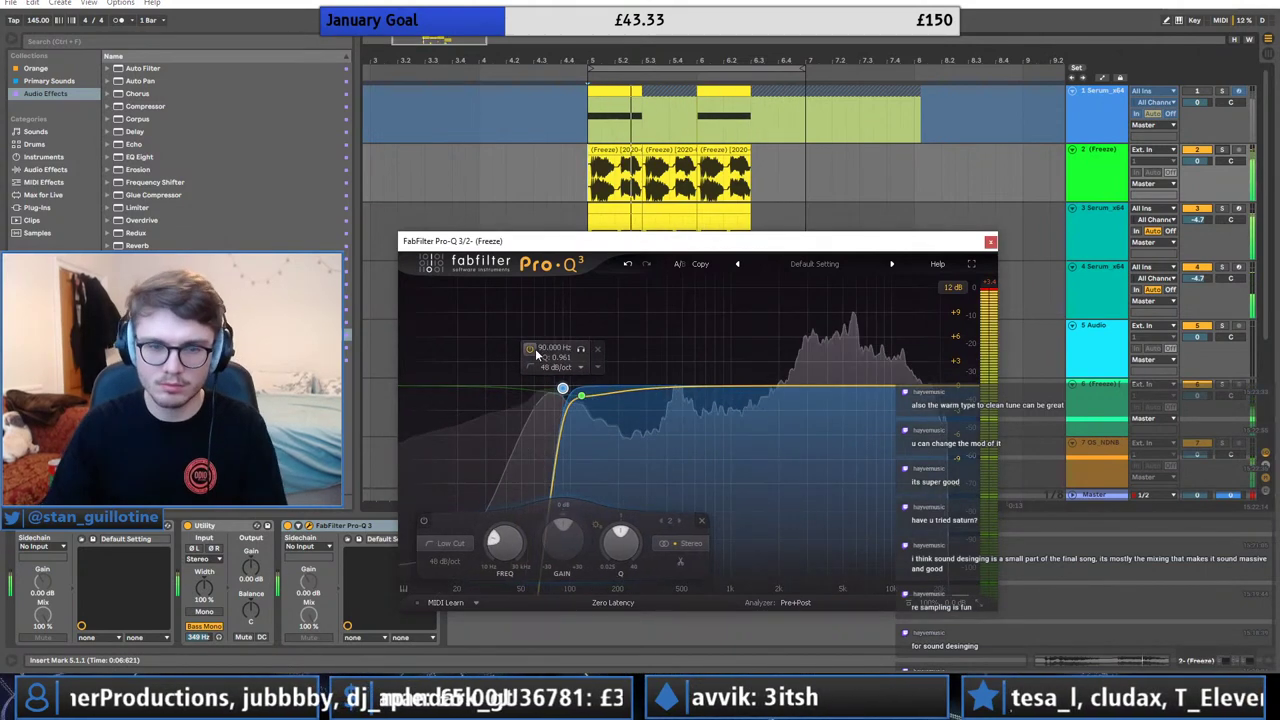
drag(582, 397, 591, 410)
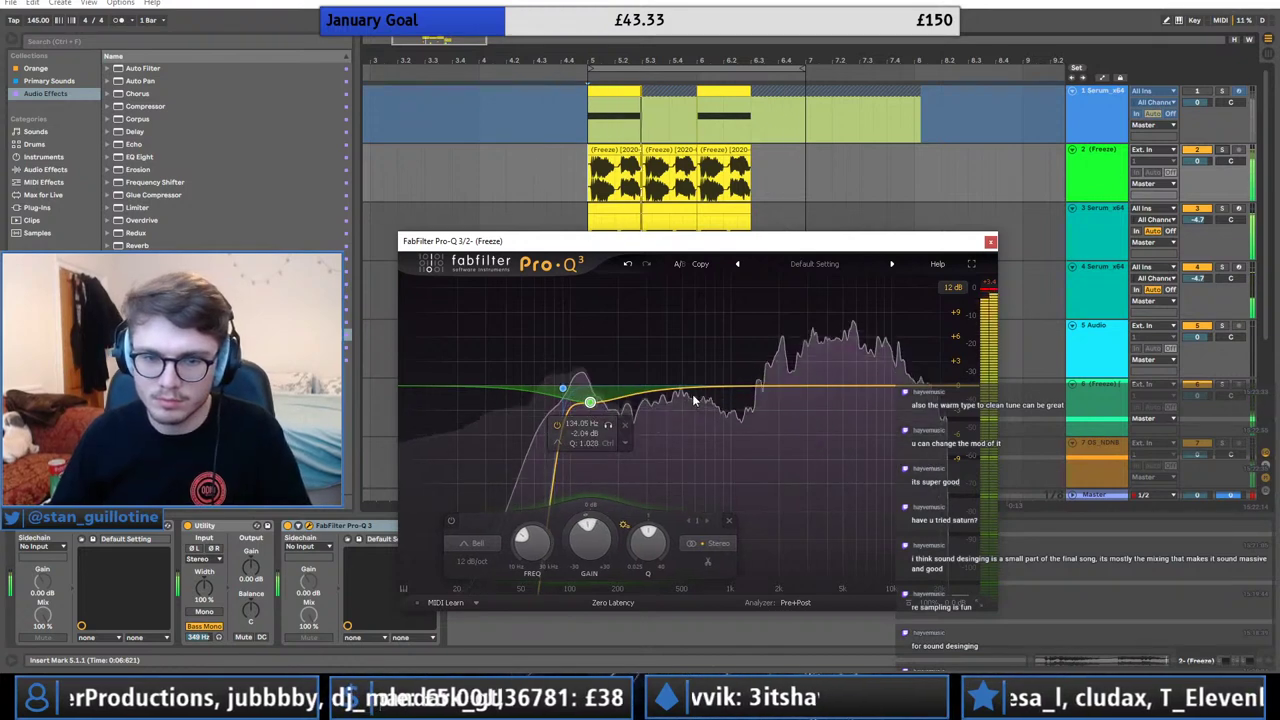
click(990, 241)
Unfreeze the first Serum track and solo it.
click(594, 244)
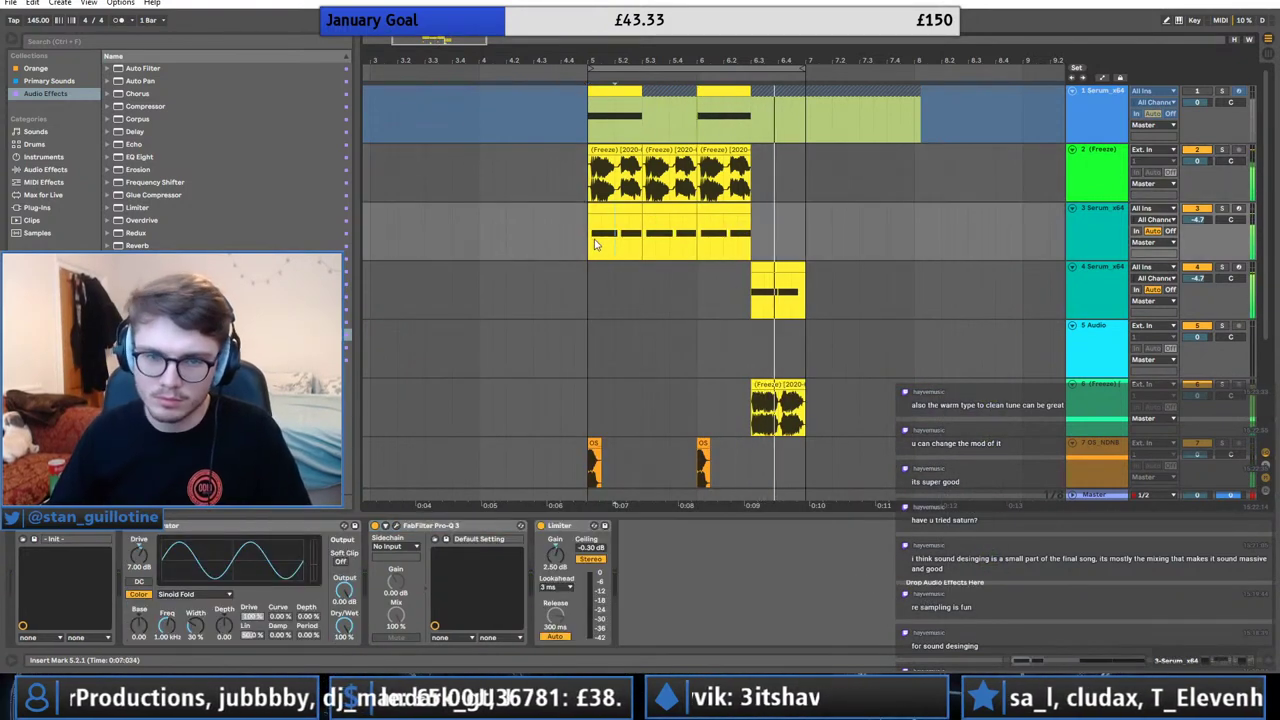
click(593, 183)
click(1118, 110)
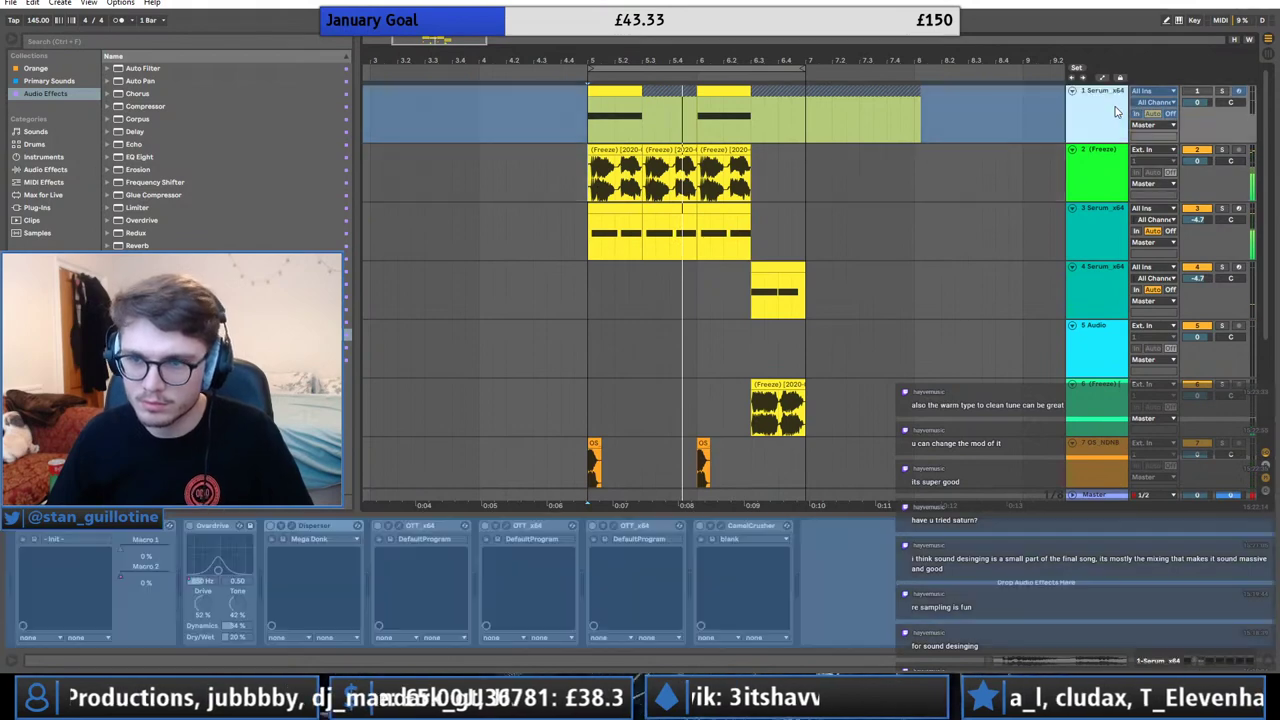
right_click(1110, 104)
click(1140, 183)
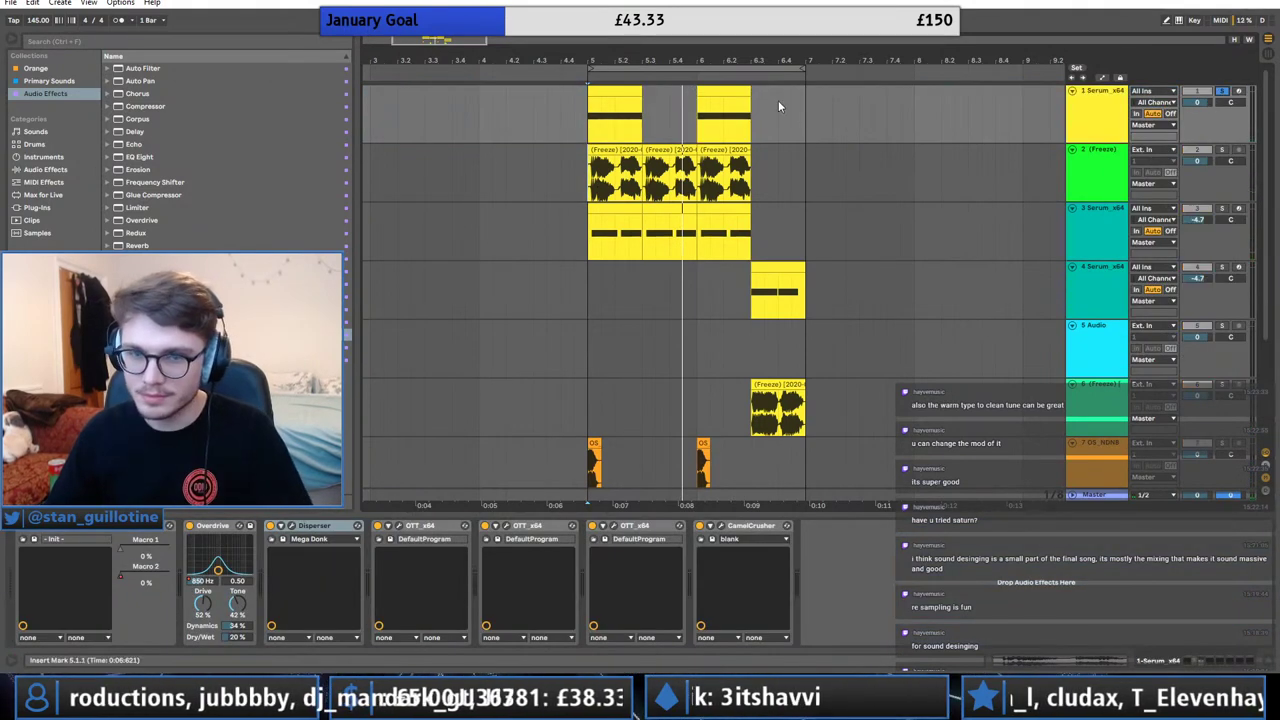
Show the automation lanes and draw Serum's Macro 1 falling across the first clip and fluctuating across the second.
key(a)
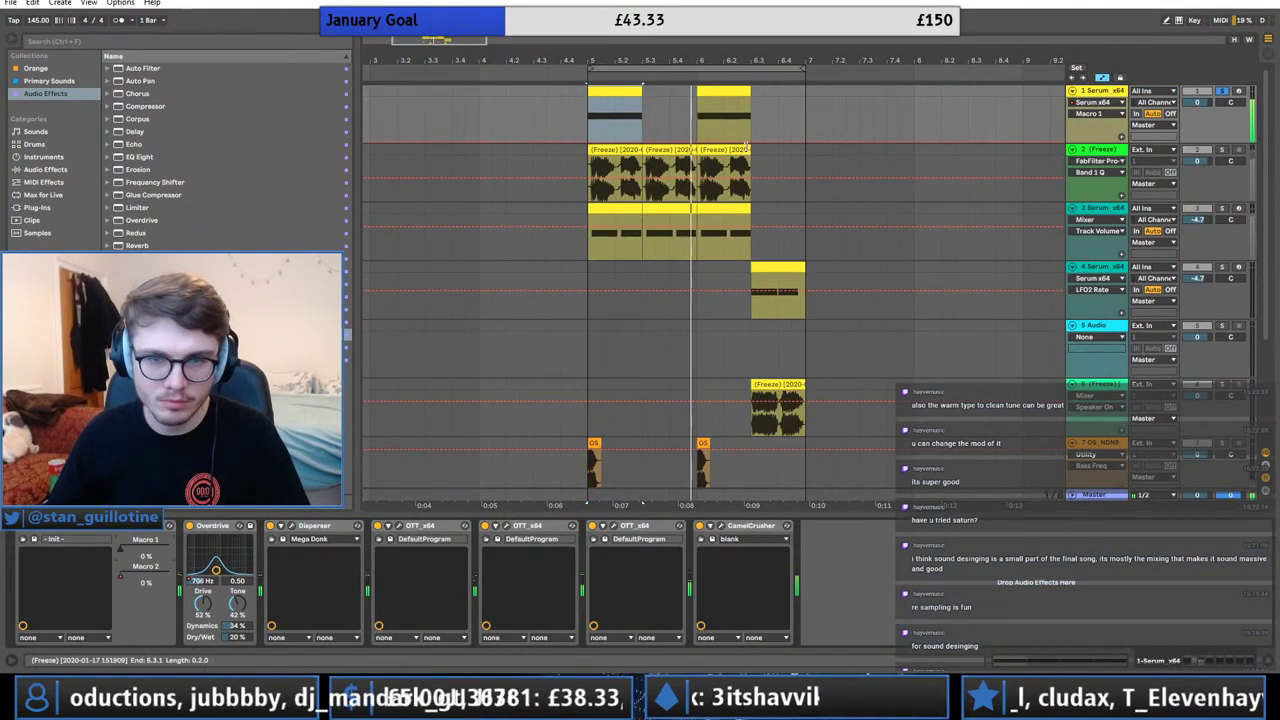
drag(643, 143, 717, 126)
key(space)
key(space)
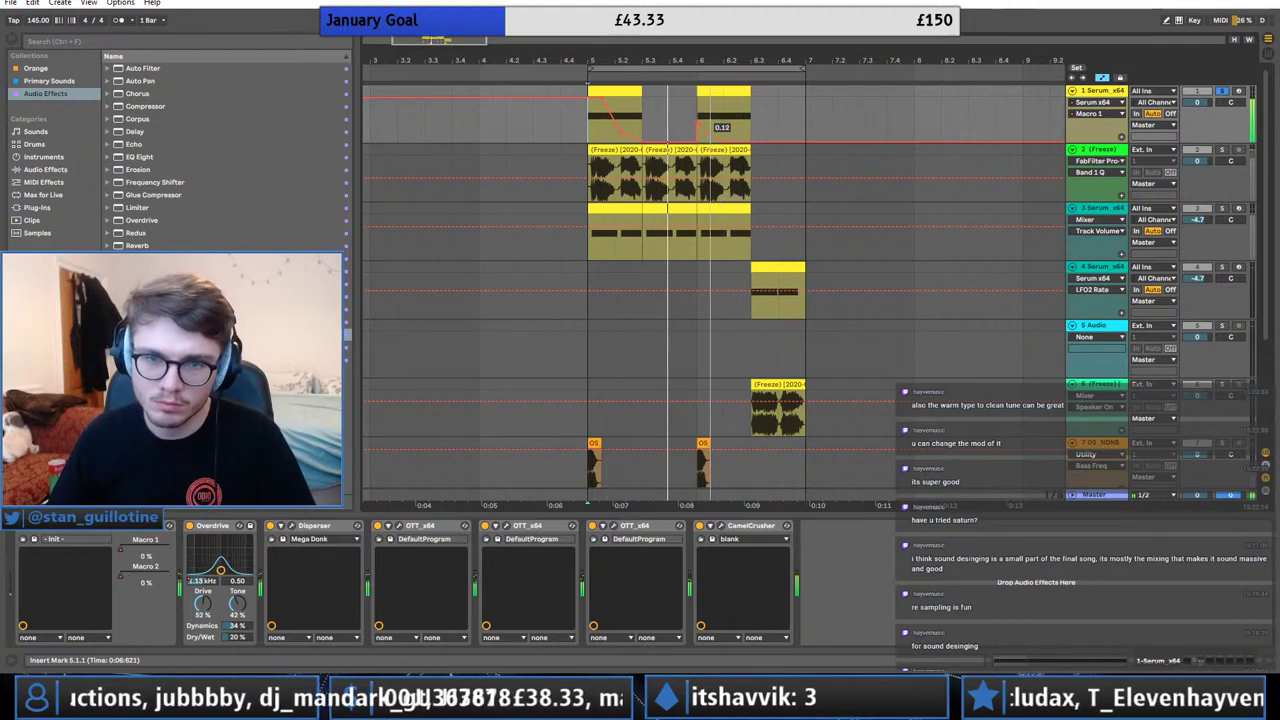
mouse_move(738, 141)
mouse_down()
mouse_move(738, 125)
mouse_move(750, 142)
mouse_up()
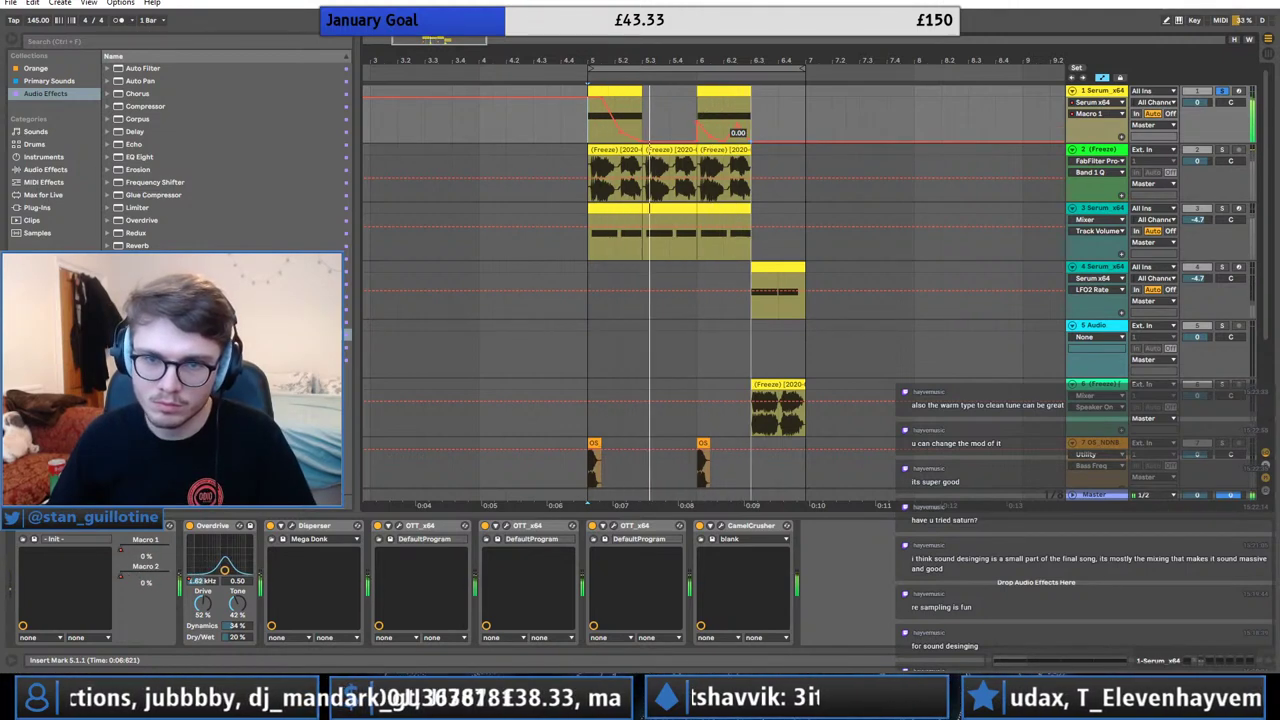
Freeze the first Serum track and copy its two clips as audio onto a new audio track directly below.
right_click(1096, 93)
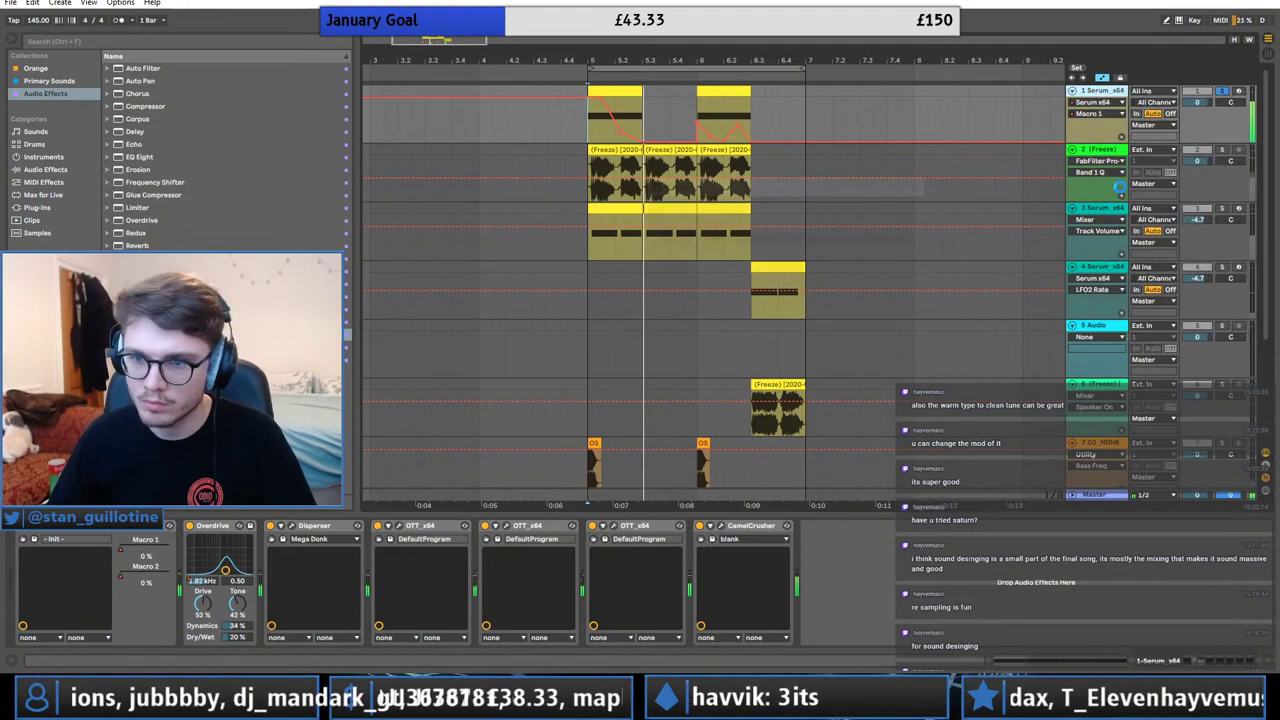
click(1124, 186)
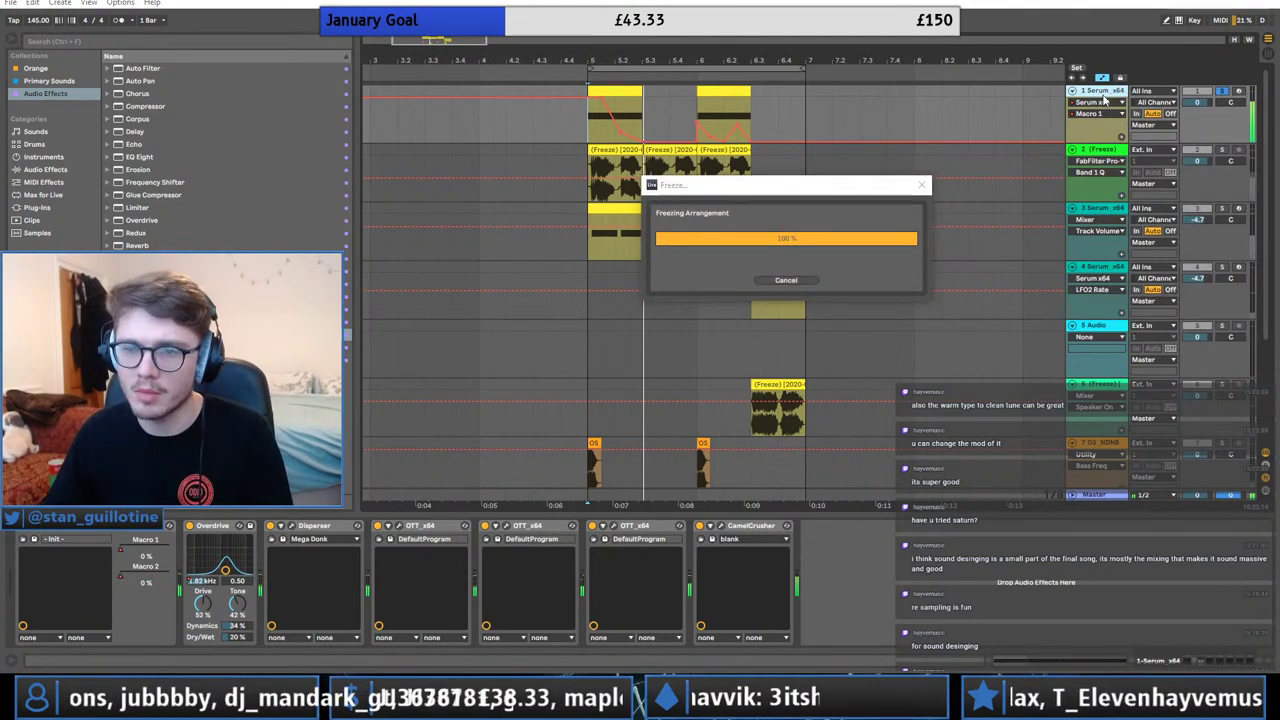
key(ctrl+t)
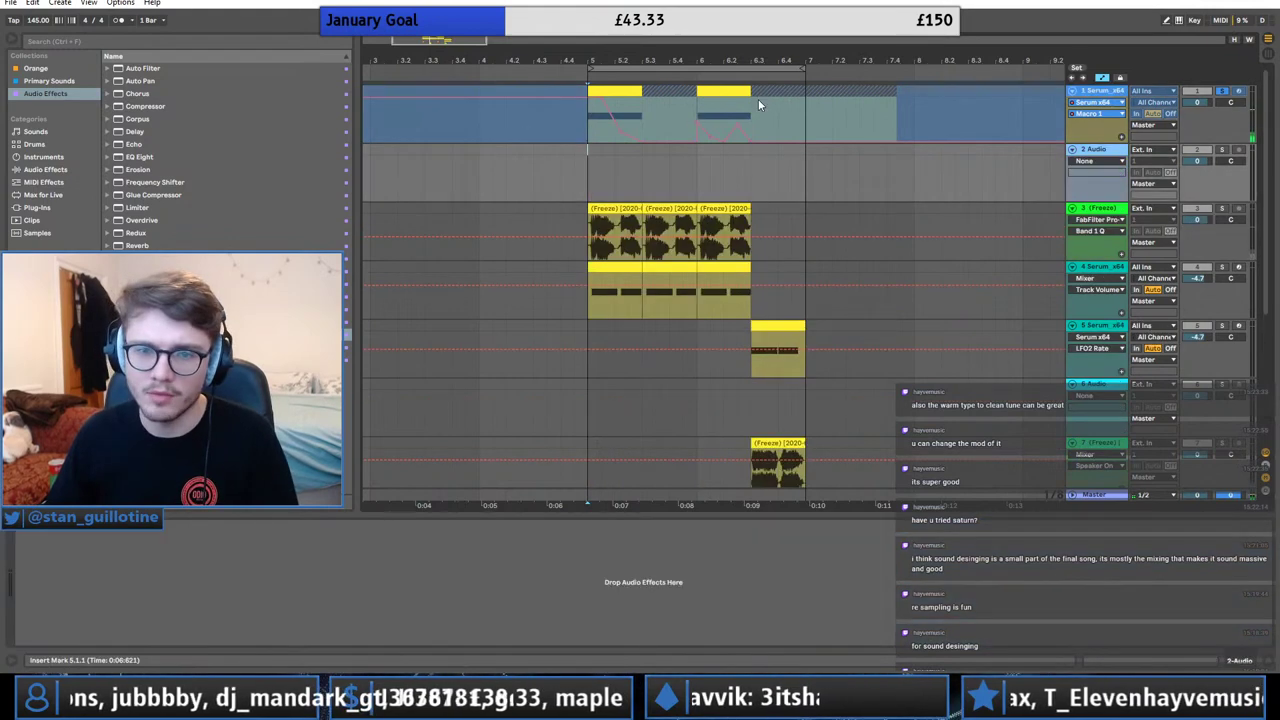
drag(759, 100, 601, 93)
drag(604, 171, 751, 125)
Unfreeze the first Serum track and redraw Macro 1 with a rise-and-fall peak in the first clip and a short rise in the second.
right_click(1097, 91)
click(1126, 173)
key(Delete)
click(718, 91)
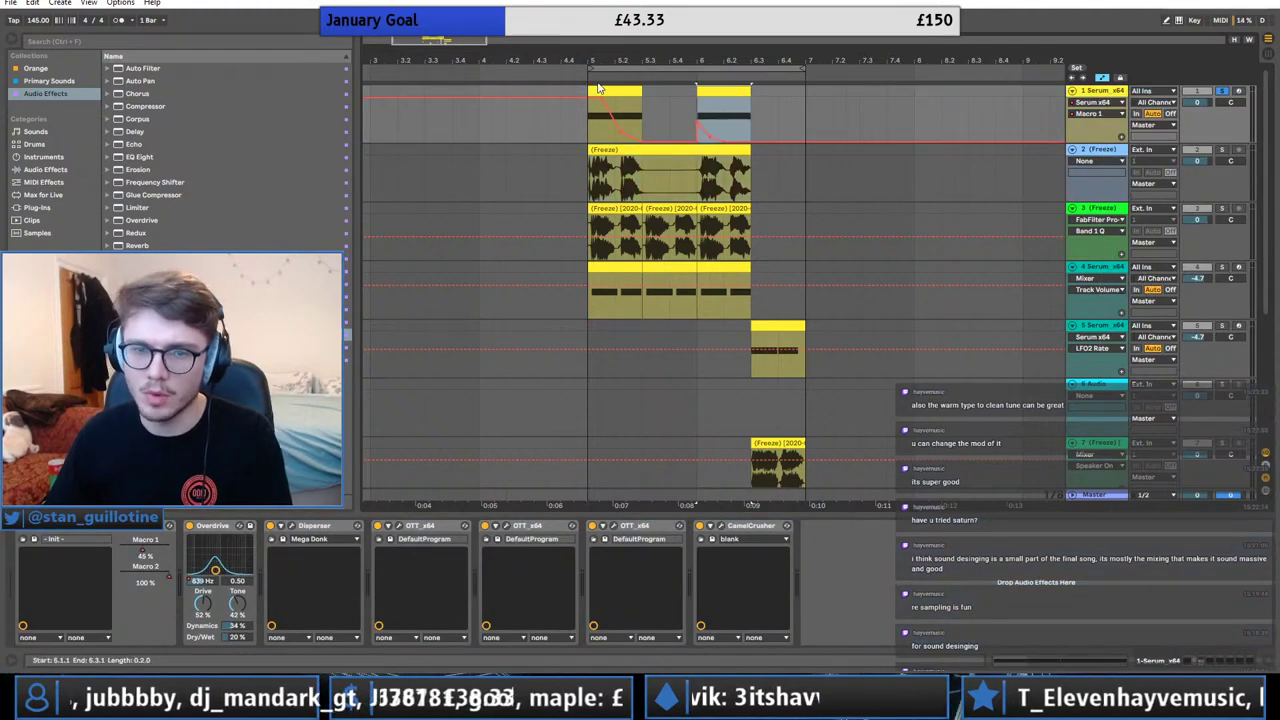
click(606, 90)
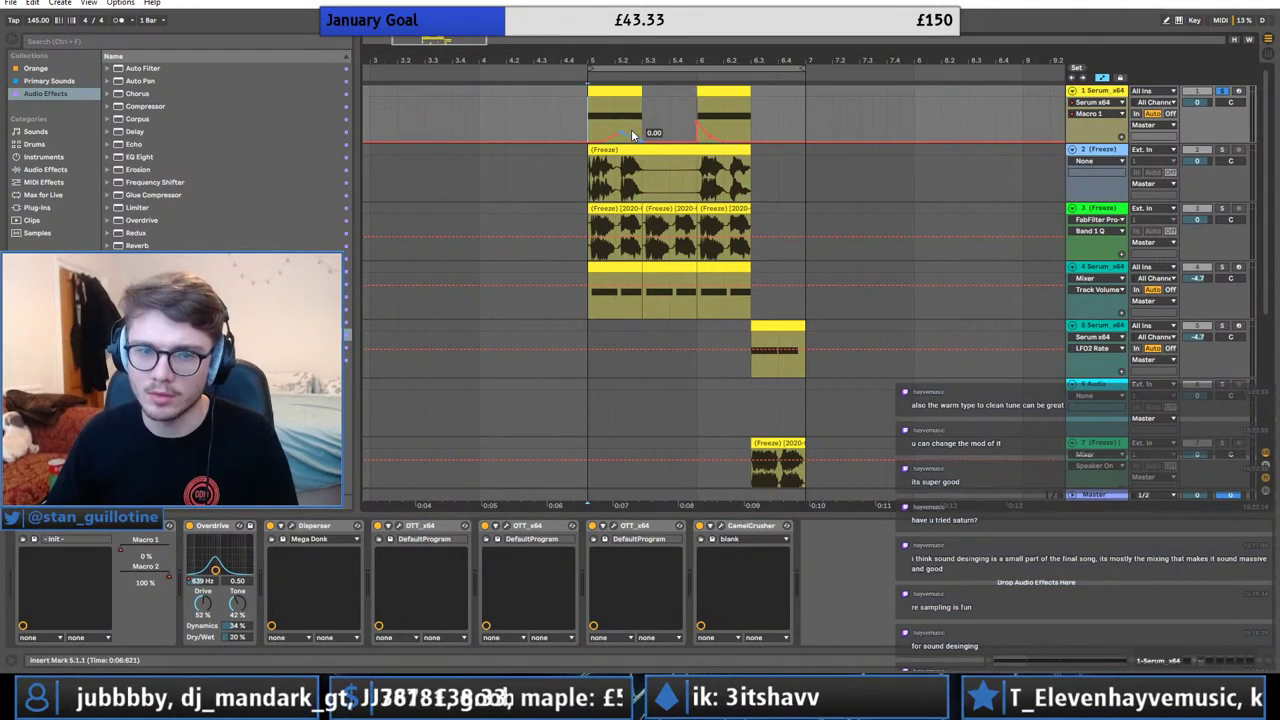
Freeze the first Serum track again and paste the new Macro 1 variation as audio onto another new audio track below it.
right_click(1097, 97)
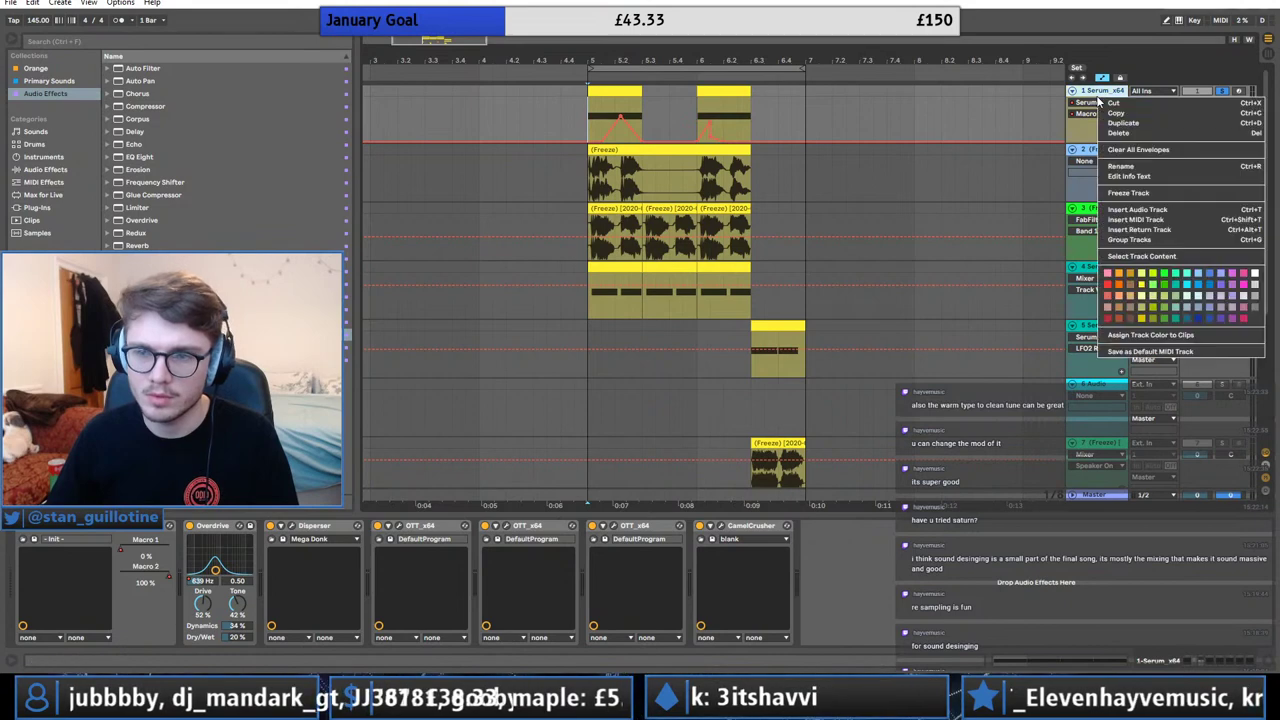
click(1130, 193)
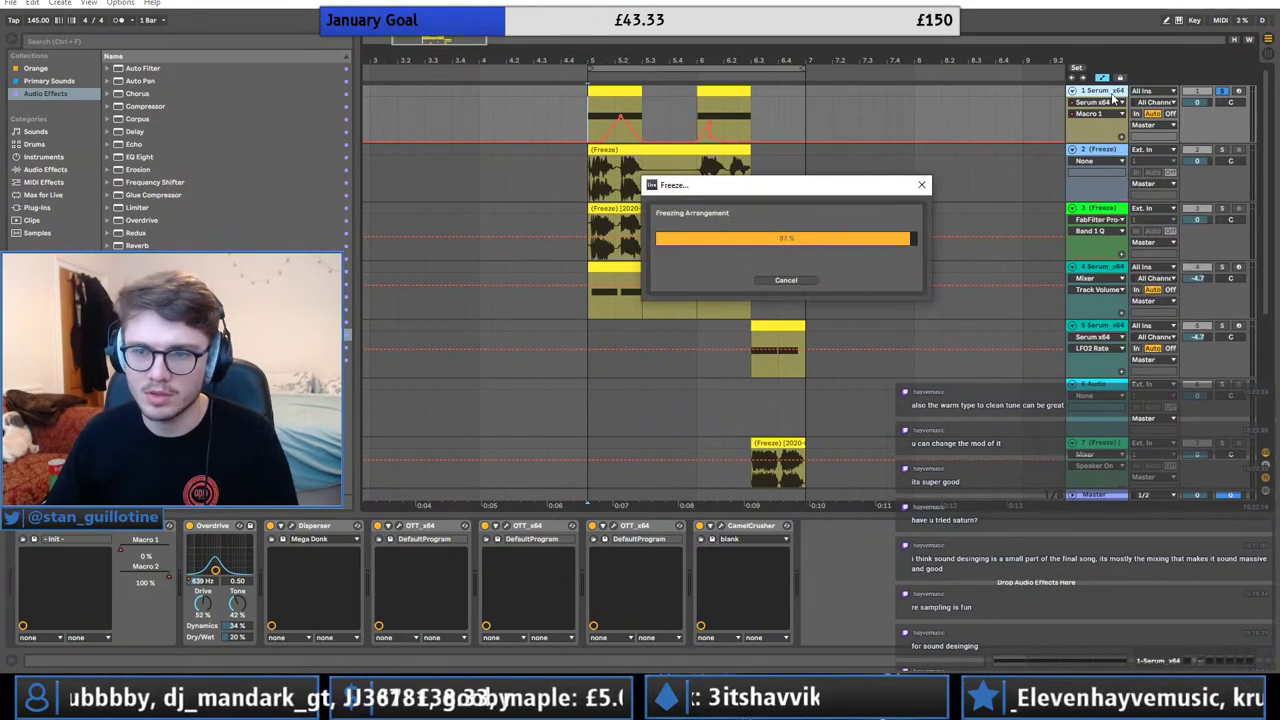
key(ctrl+t)
click(606, 92)
key(ctrl+c)
click(590, 154)
key(ctrl+v)
drag(640, 153, 793, 155)
key(ctrl+z)
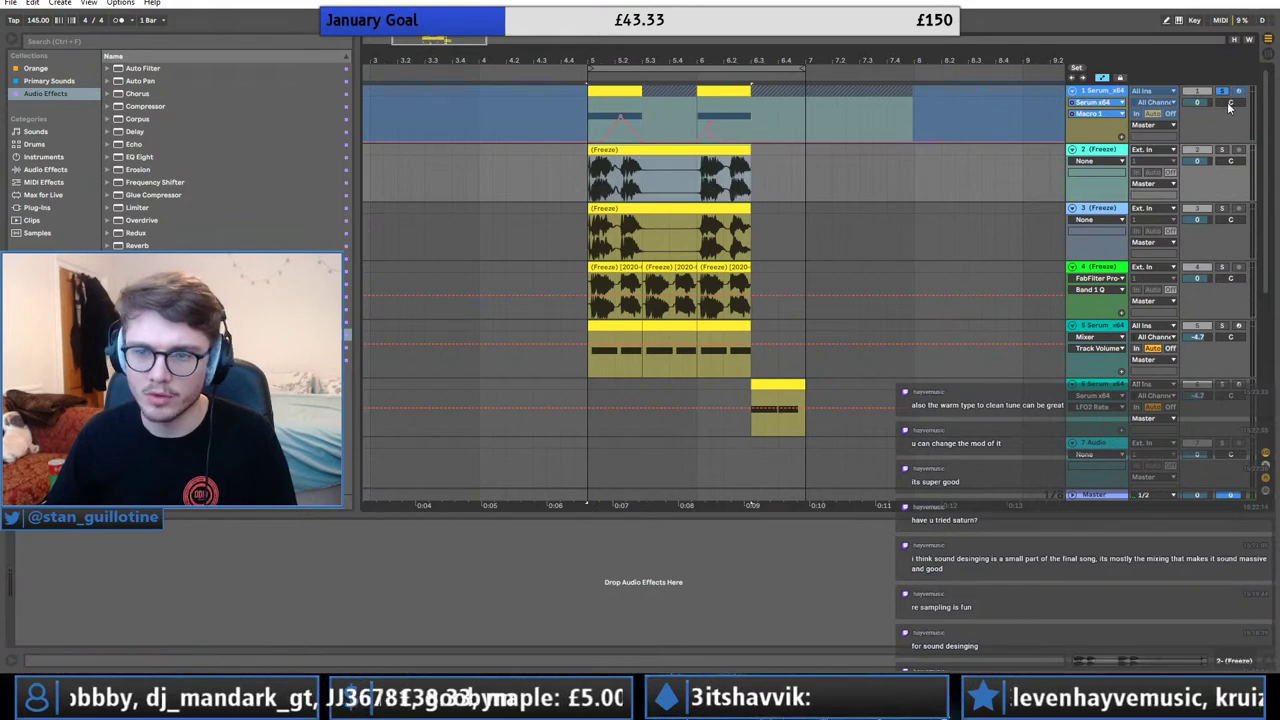
Audition the two resampled audio tracks in solo and mute them together with the first Serum track.
click(1227, 143)
click(1222, 150)
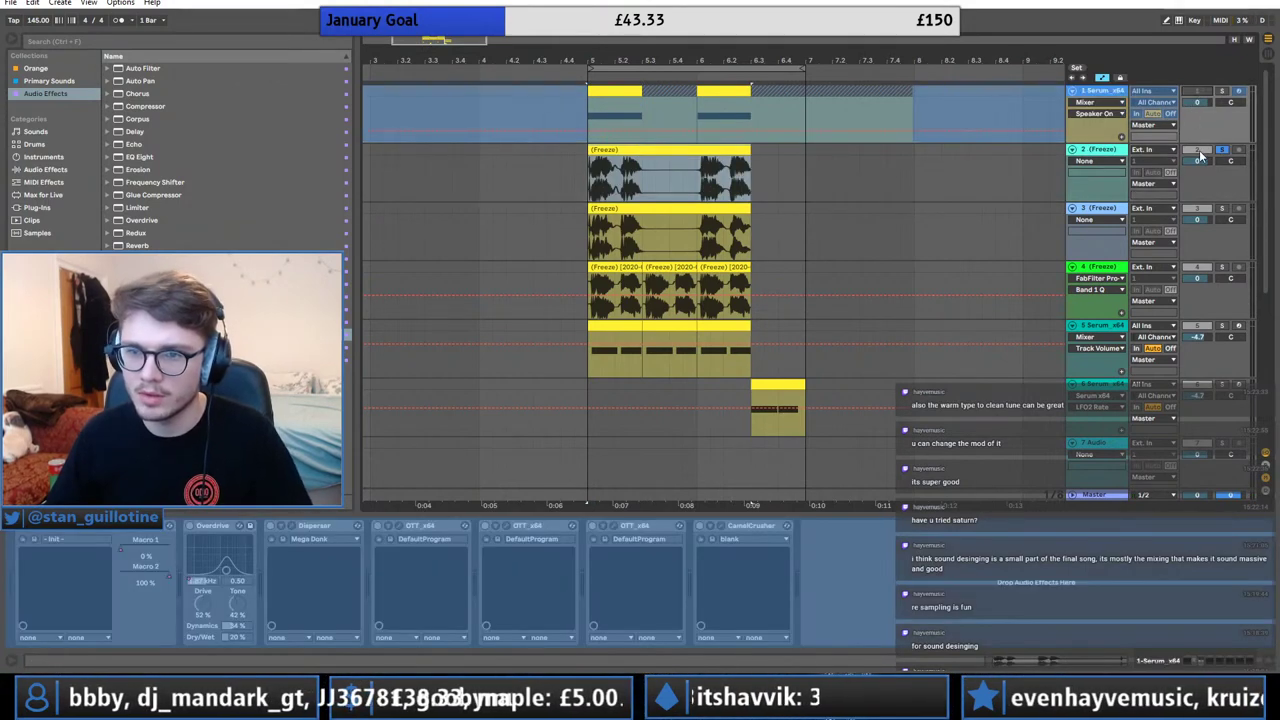
click(1200, 199)
click(1198, 208)
key(space)
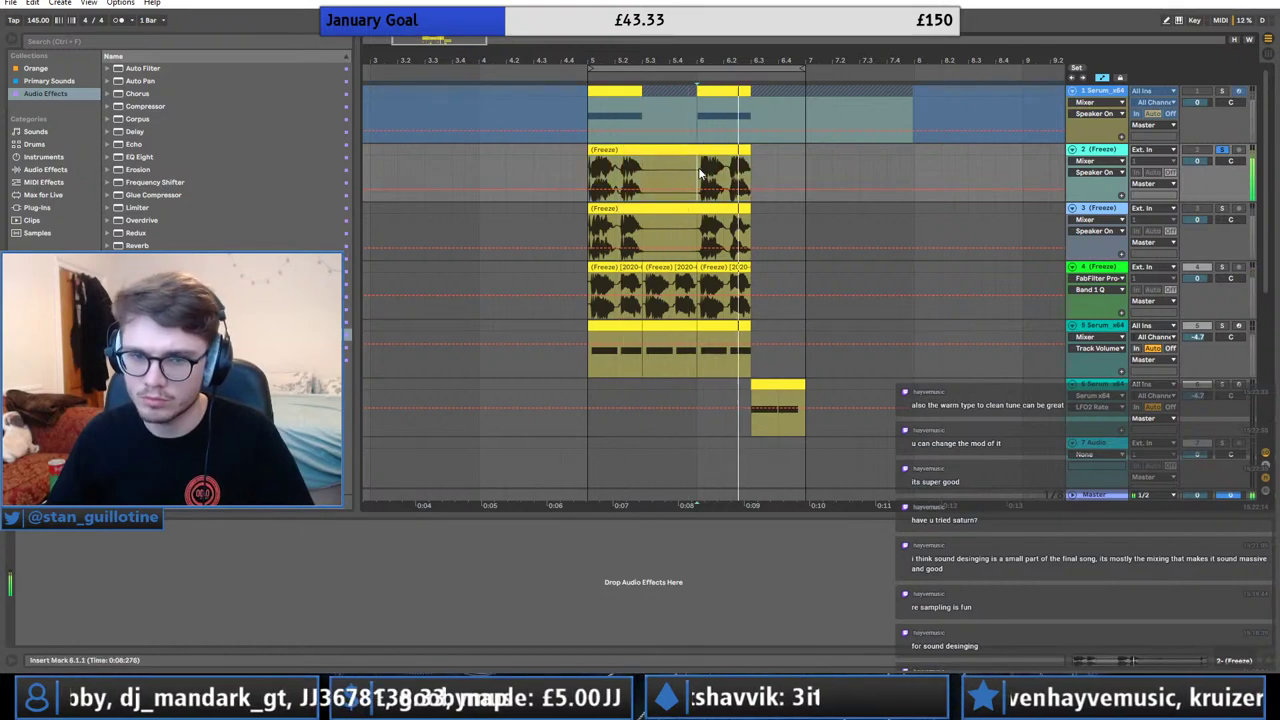
click(724, 238)
click(1224, 208)
key(space)
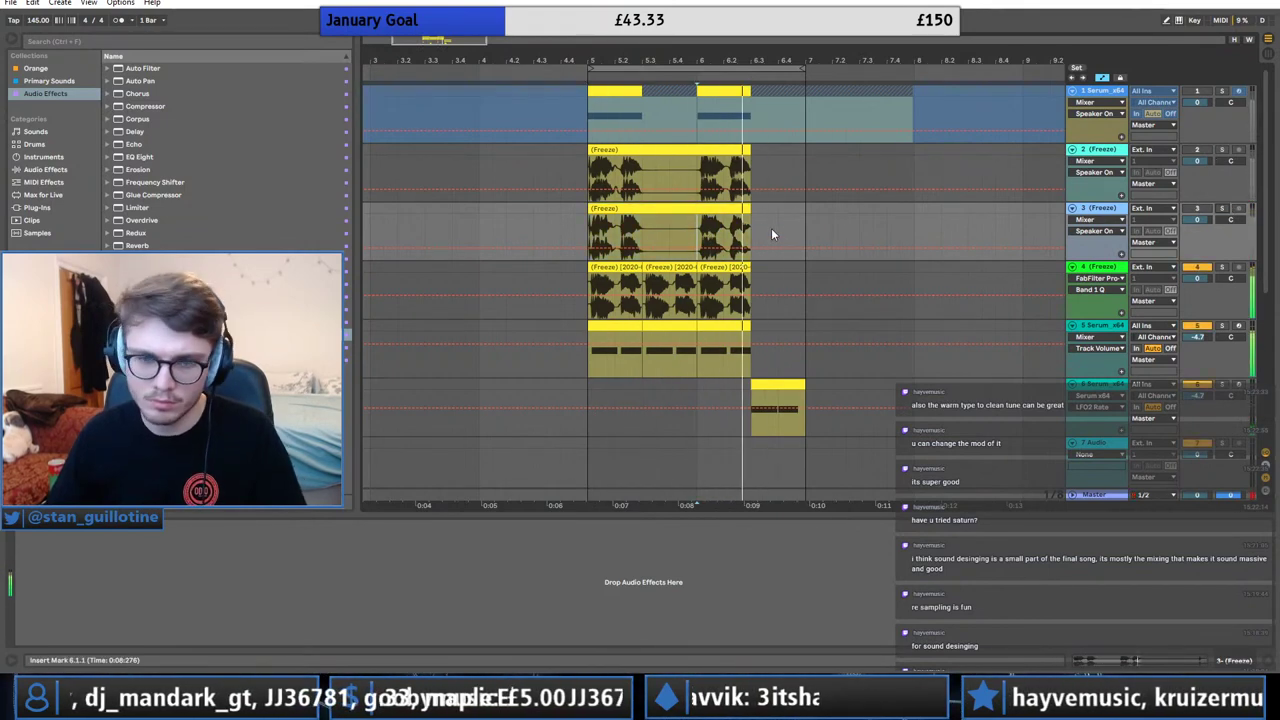
Cut the first beat, 5.1.1 to 5.2.1, out of the clip on track 3 and play the loop from bar 5.
scroll(762, 195, down, 1)
click(733, 131)
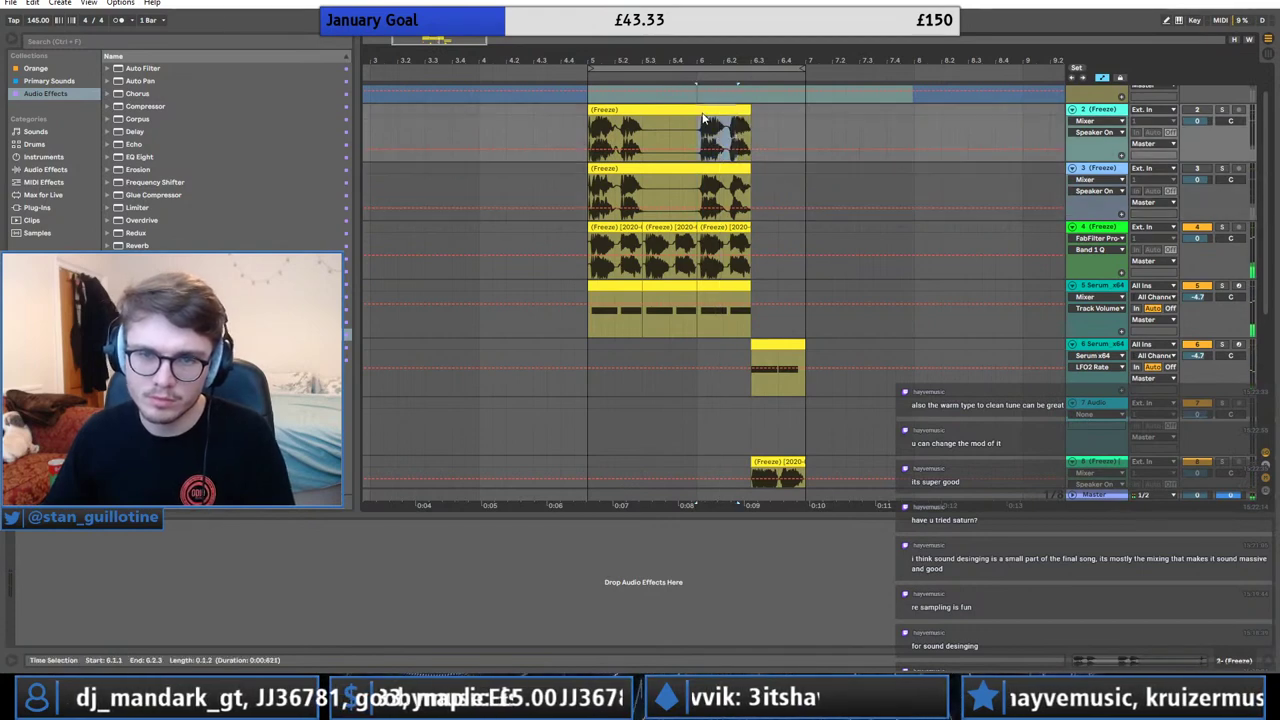
click(615, 198)
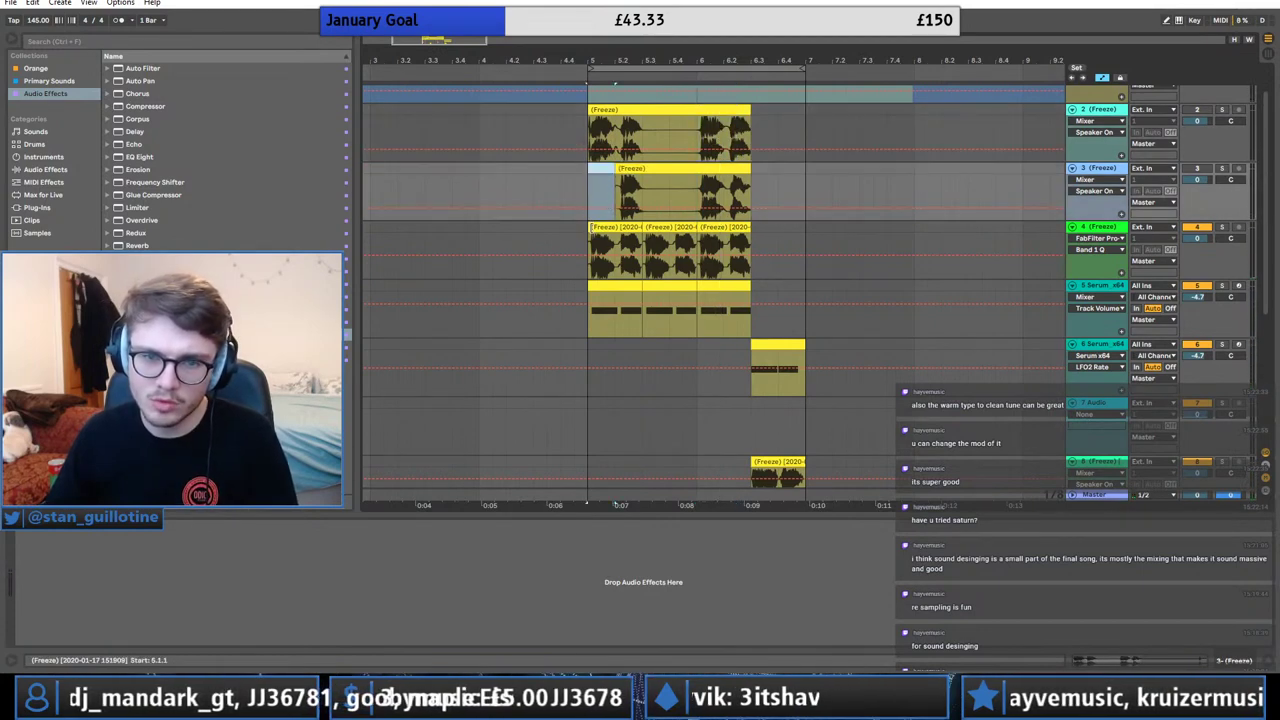
click(590, 236)
key(space)
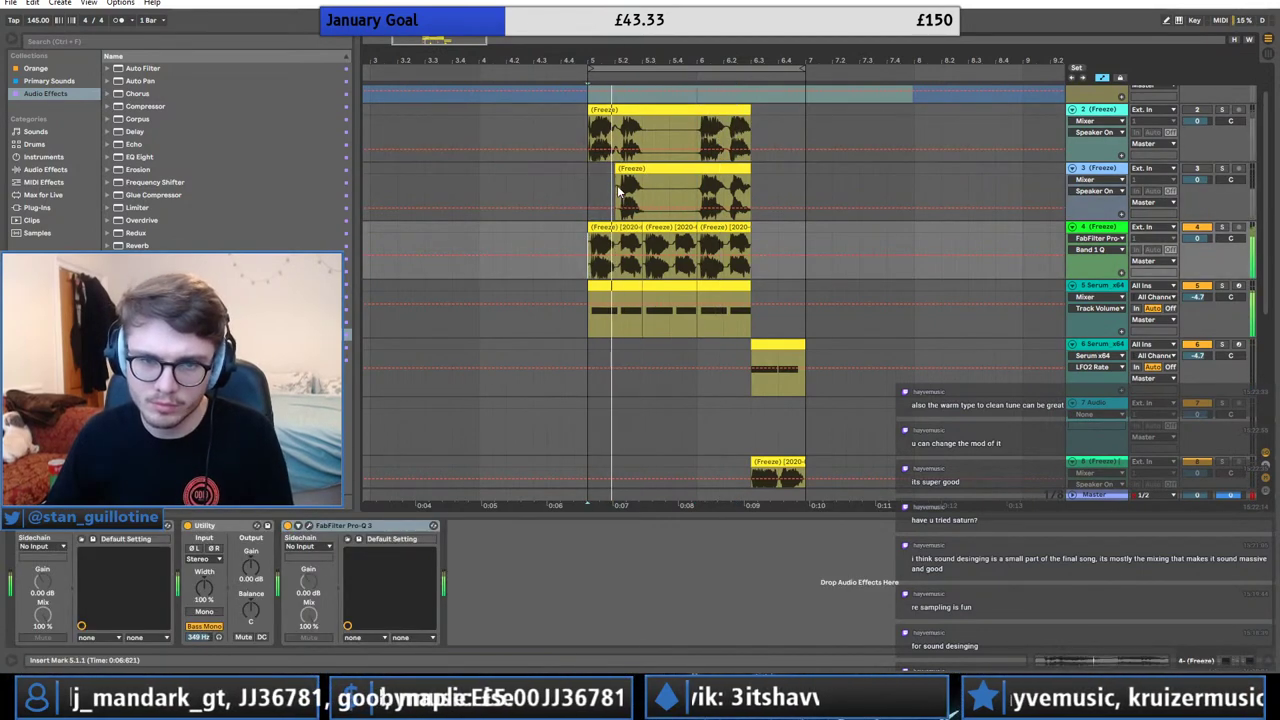
Try replacing bass hits on track 4 with one-beat slices of the resampled variations, including the hit at 5.3.1.
drag(618, 195, 632, 204)
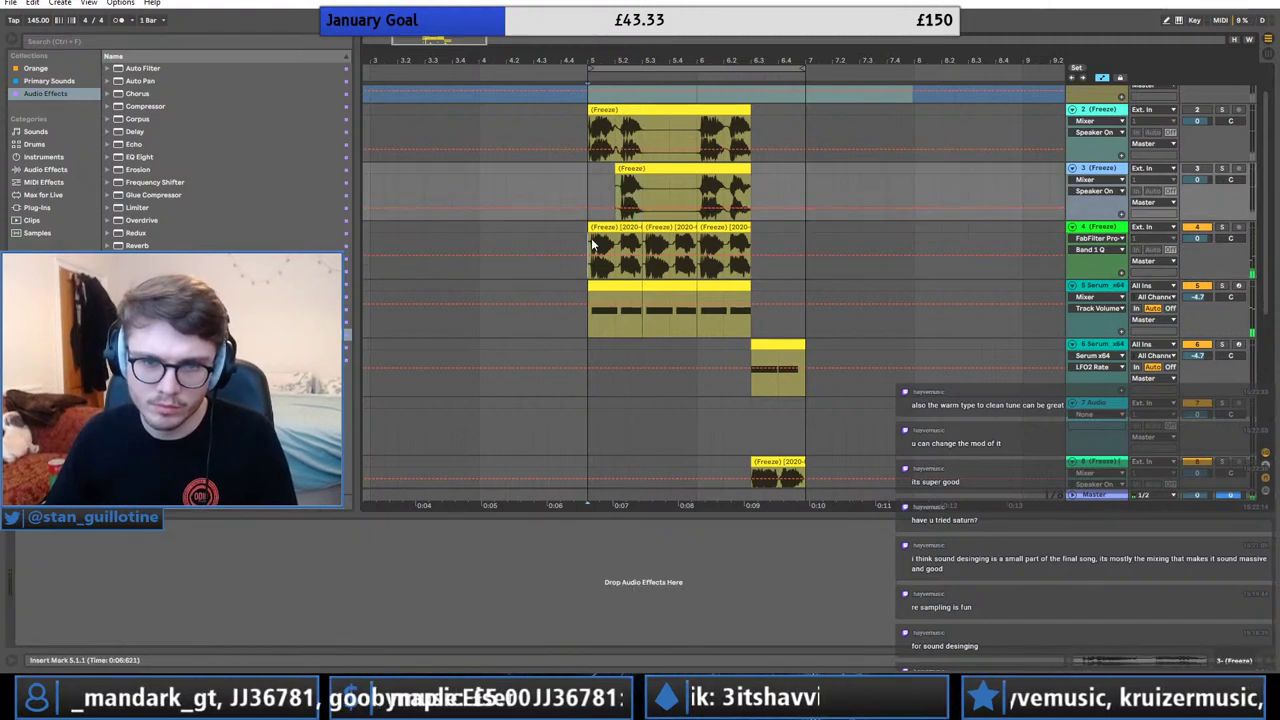
drag(592, 243, 614, 245)
click(641, 241)
key(ctrl+z)
key(ctrl+z)
key(ctrl+z)
drag(647, 243, 672, 241)
key(ctrl+z)
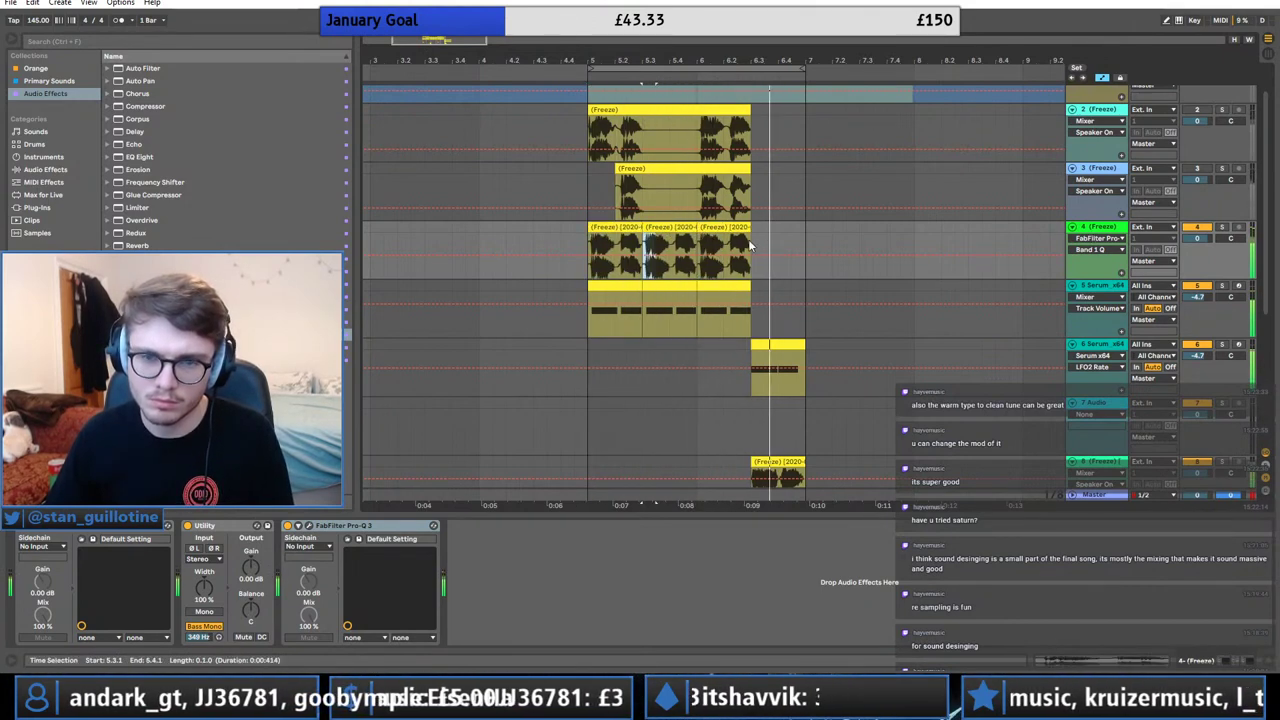
click(654, 240)
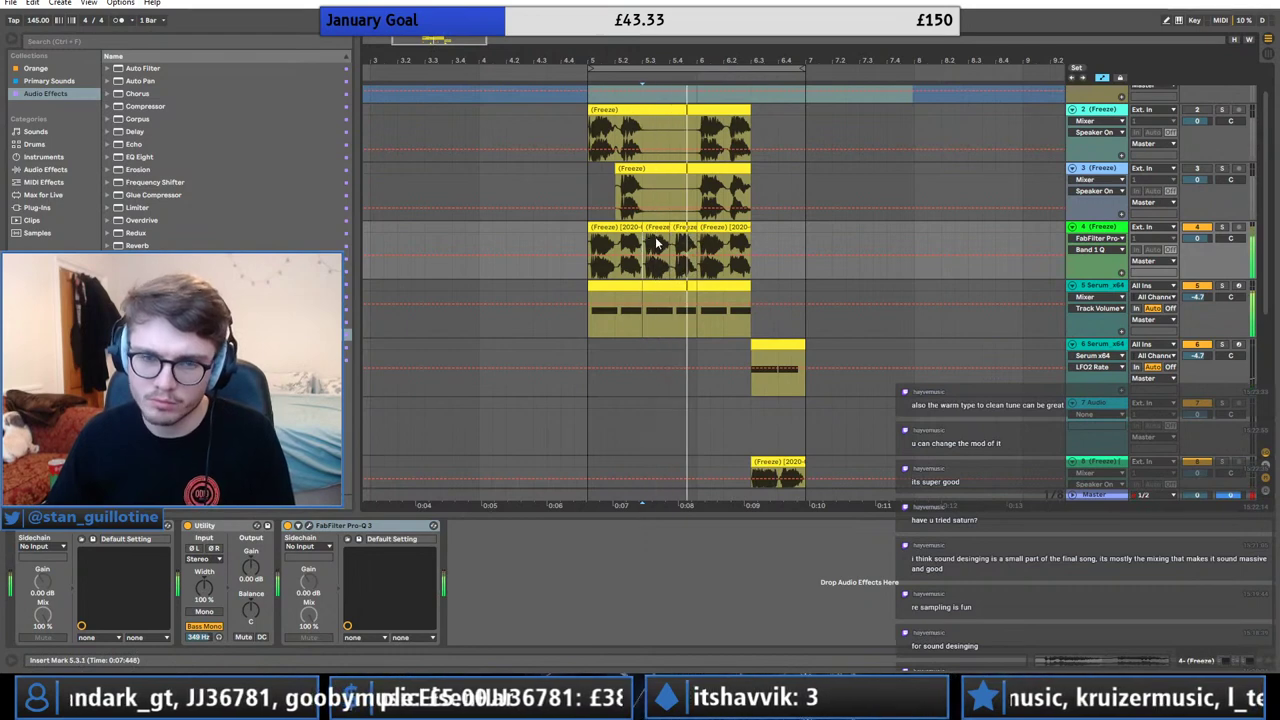
key(ctrl+v)
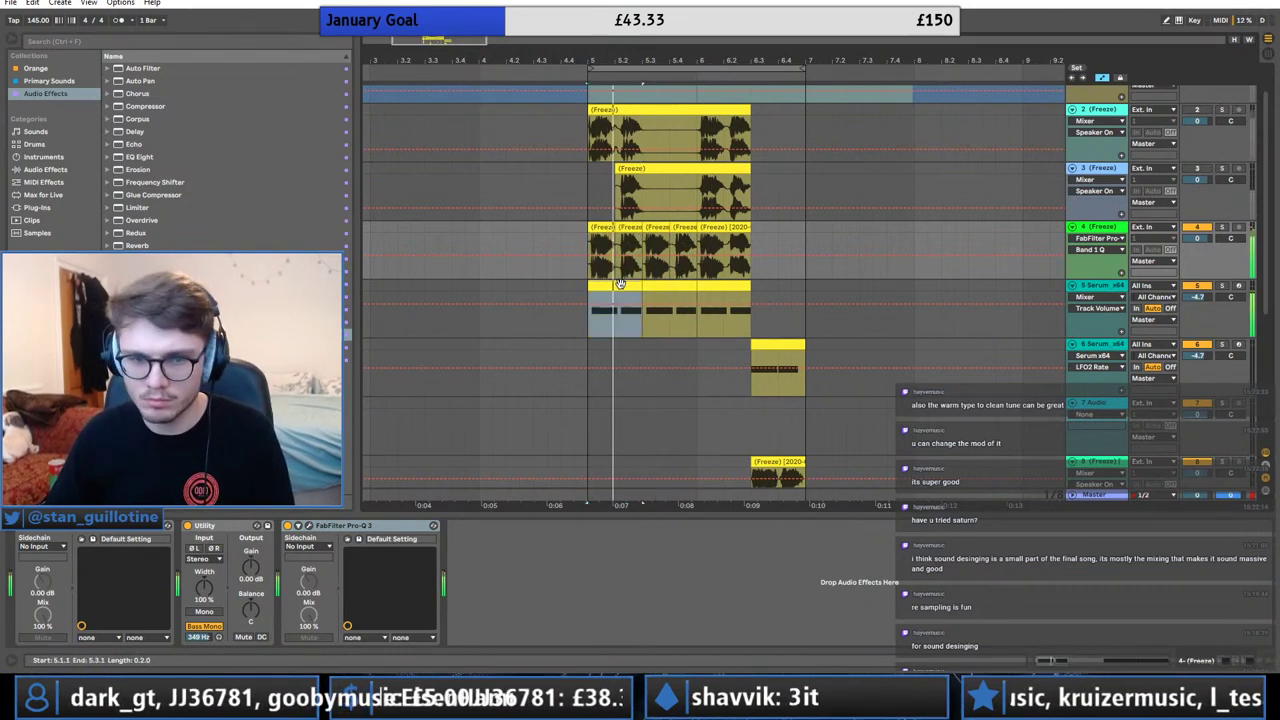
Look at the notes of the first clip on Serum track 5 and undo the slice replacements on track 4.
double_click(620, 284)
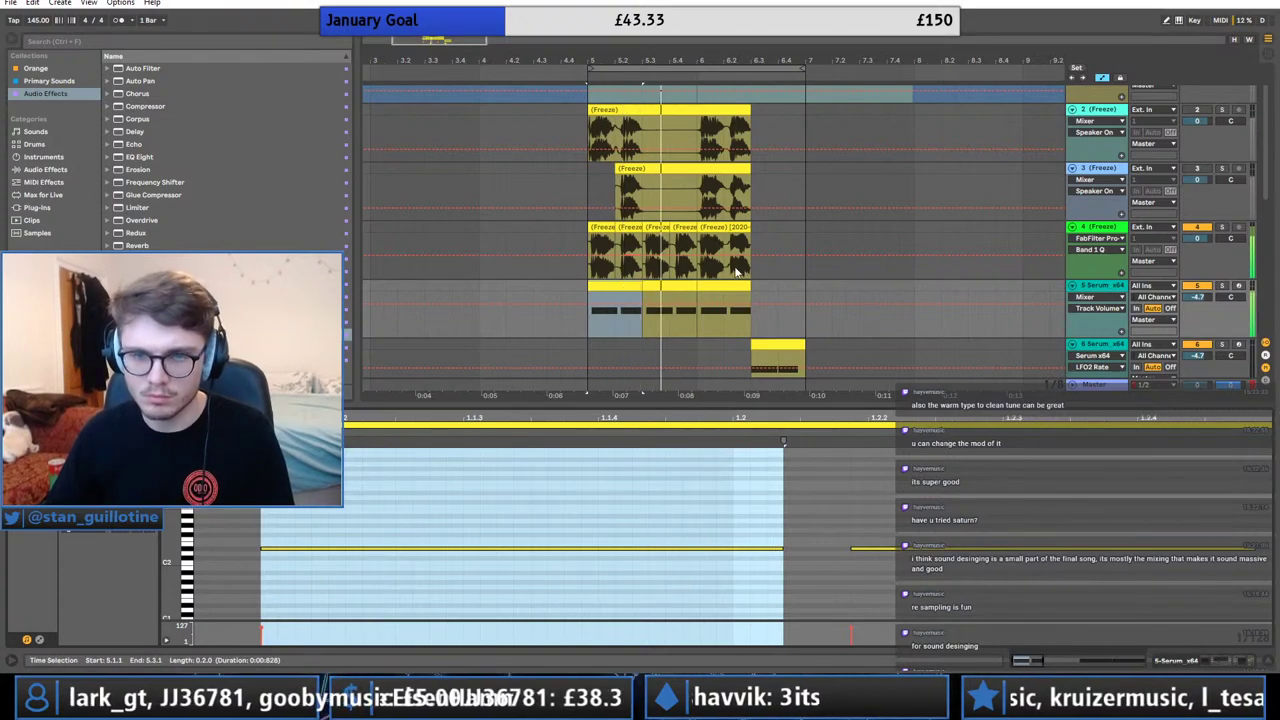
scroll(836, 330, down, 1)
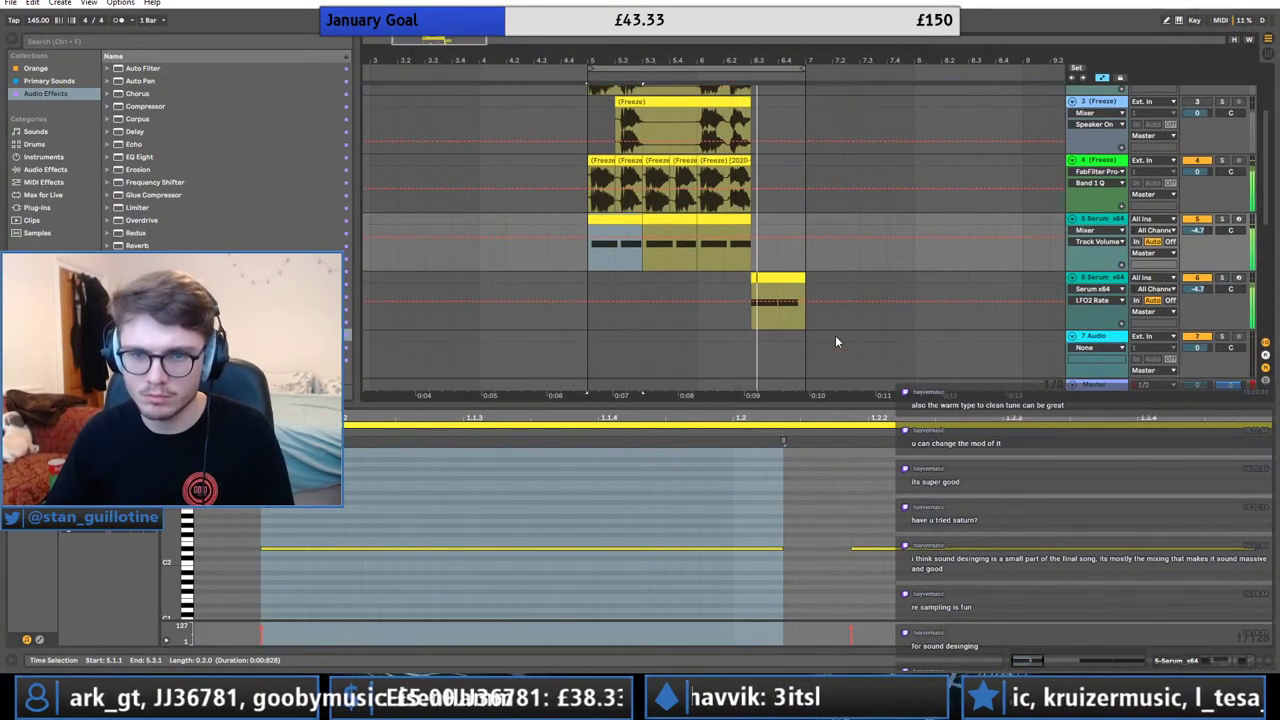
click(737, 193)
key(ctrl+z)
key(ctrl+z)
key(ctrl+z)
key(ctrl+z)
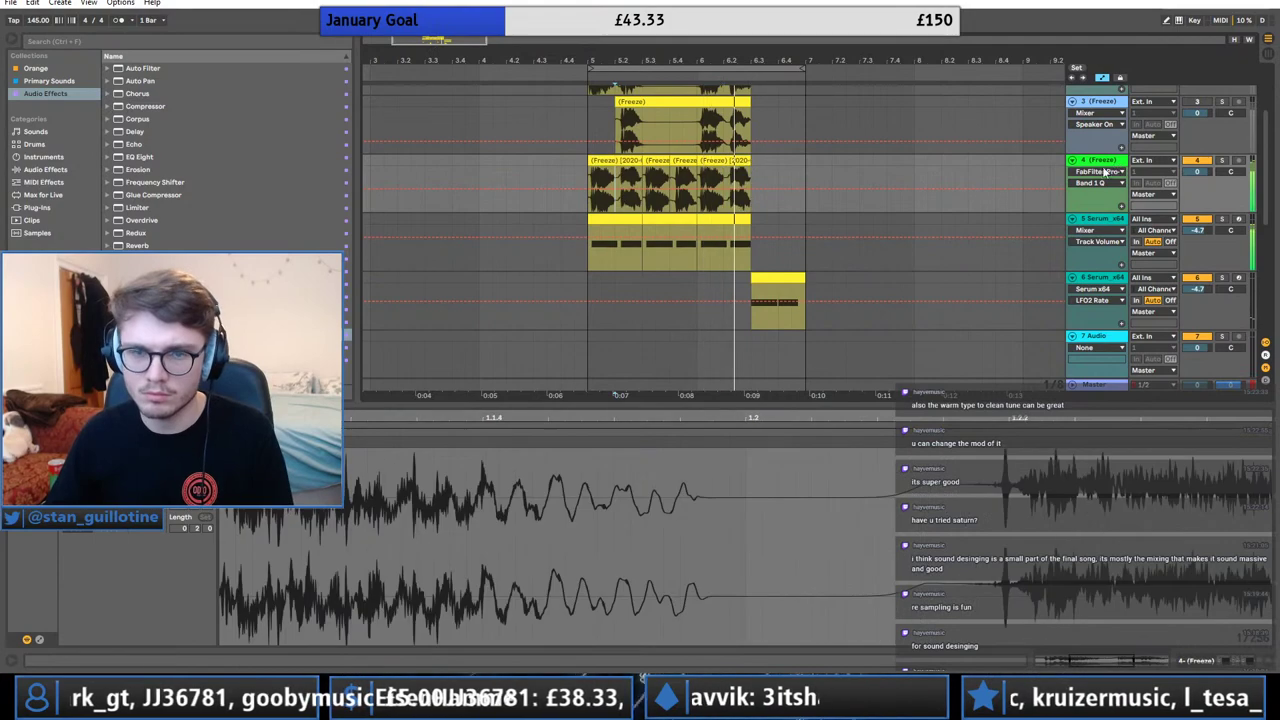
Copy the 6.2.1 to 6.3.1 slice from track 2 and paste it at the start of bar 7 on track 4.
scroll(939, 256, up, 3)
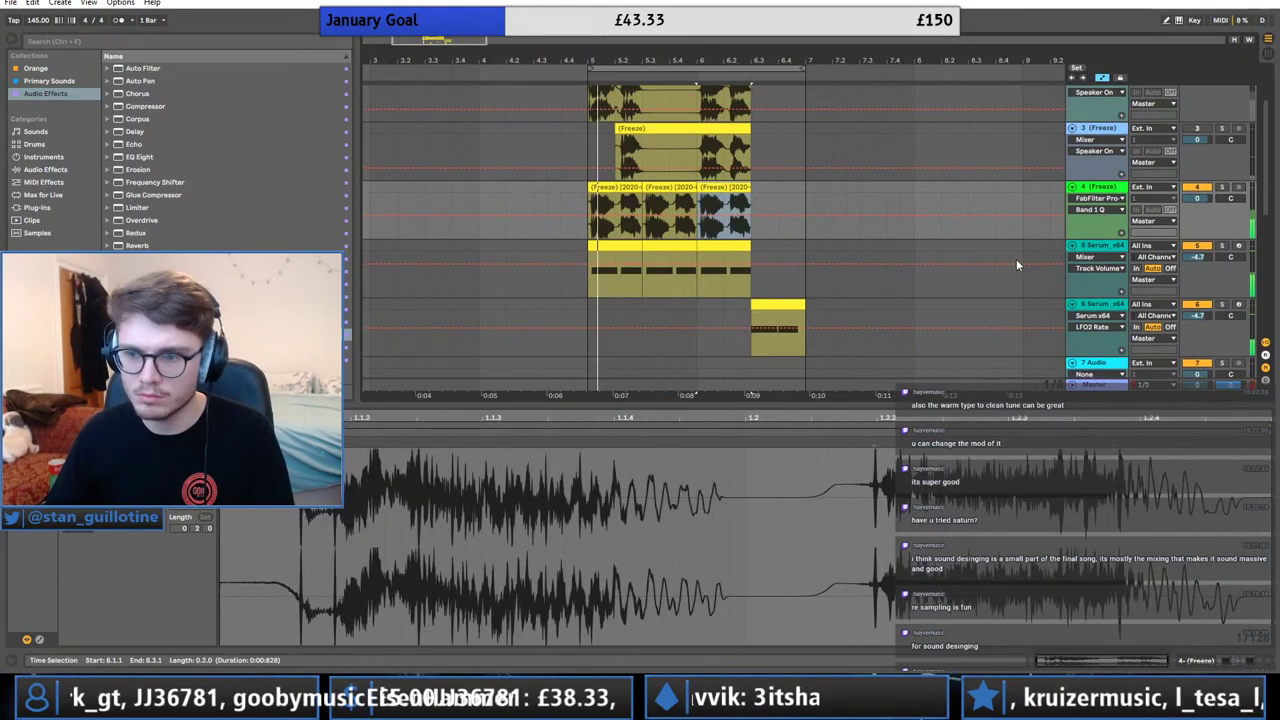
double_click(1100, 299)
drag(705, 172, 753, 153)
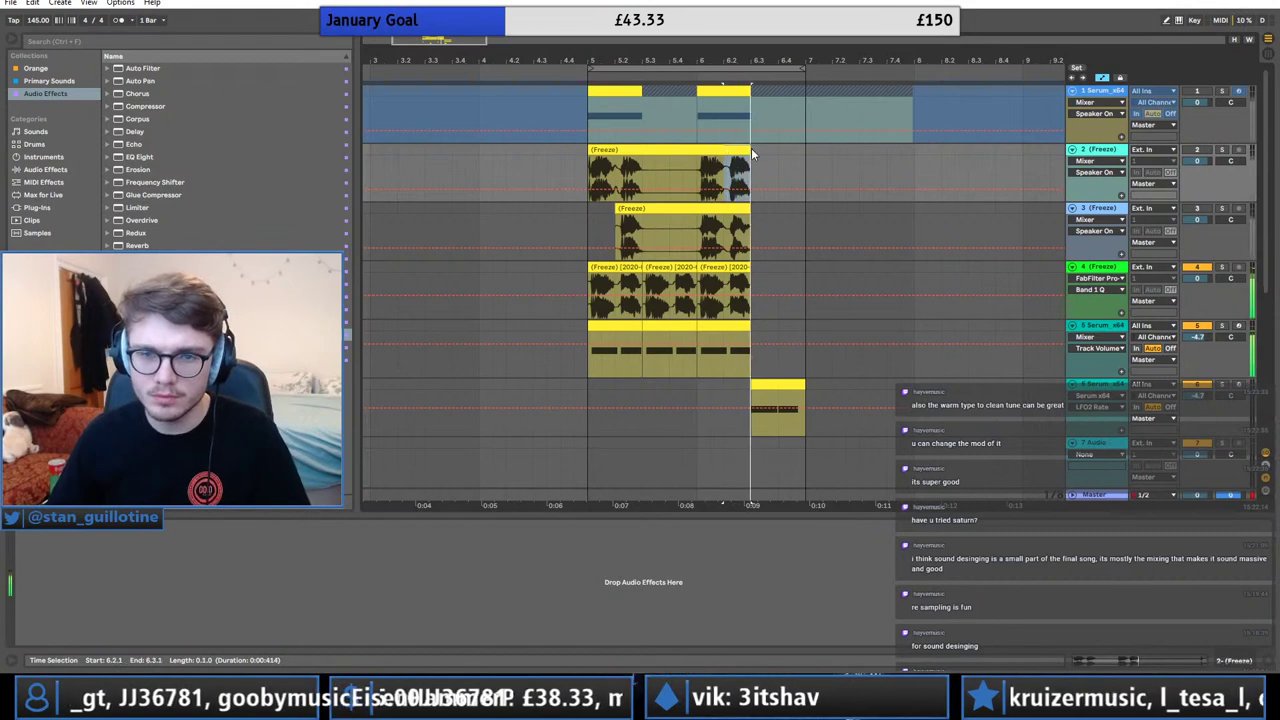
click(808, 268)
key(ctrl+v)
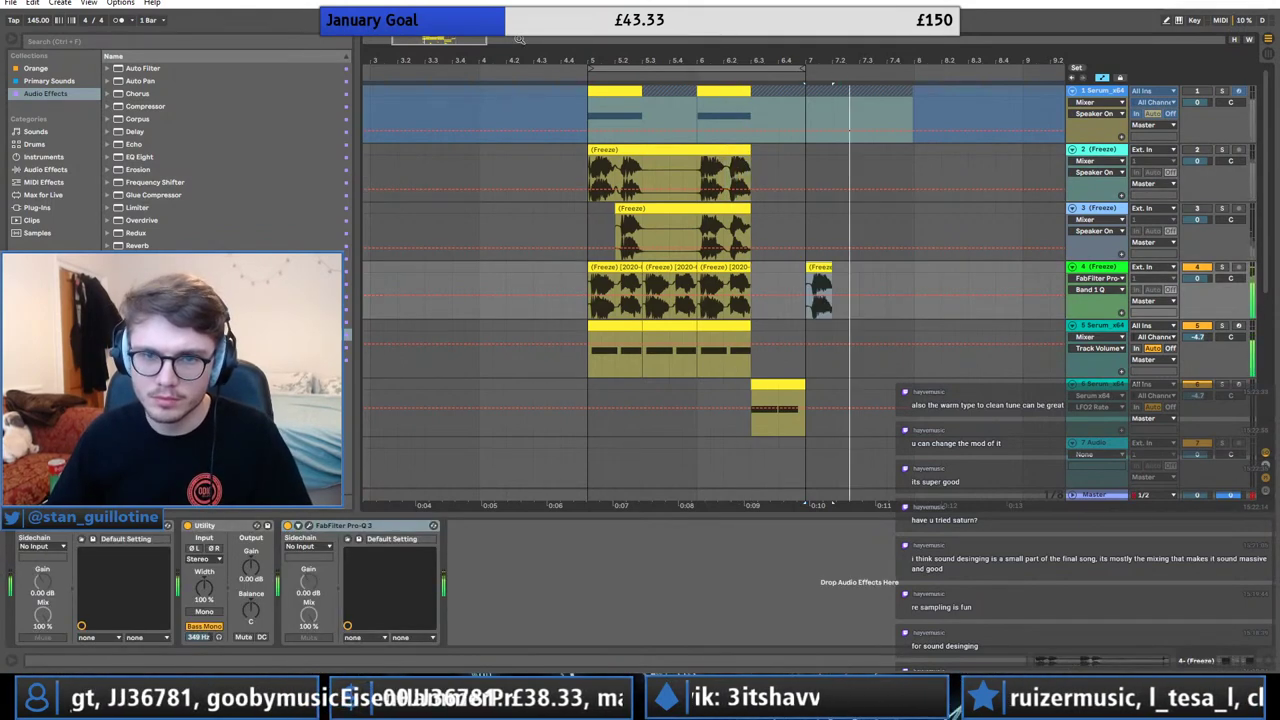
Extend the loop to the start of bar 9 and duplicate the two bars of drums into bars 7 and 8.
drag(548, 38, 484, 41)
drag(727, 68, 848, 68)
scroll(825, 294, down, 3)
scroll(825, 294, down, 1)
click(697, 390)
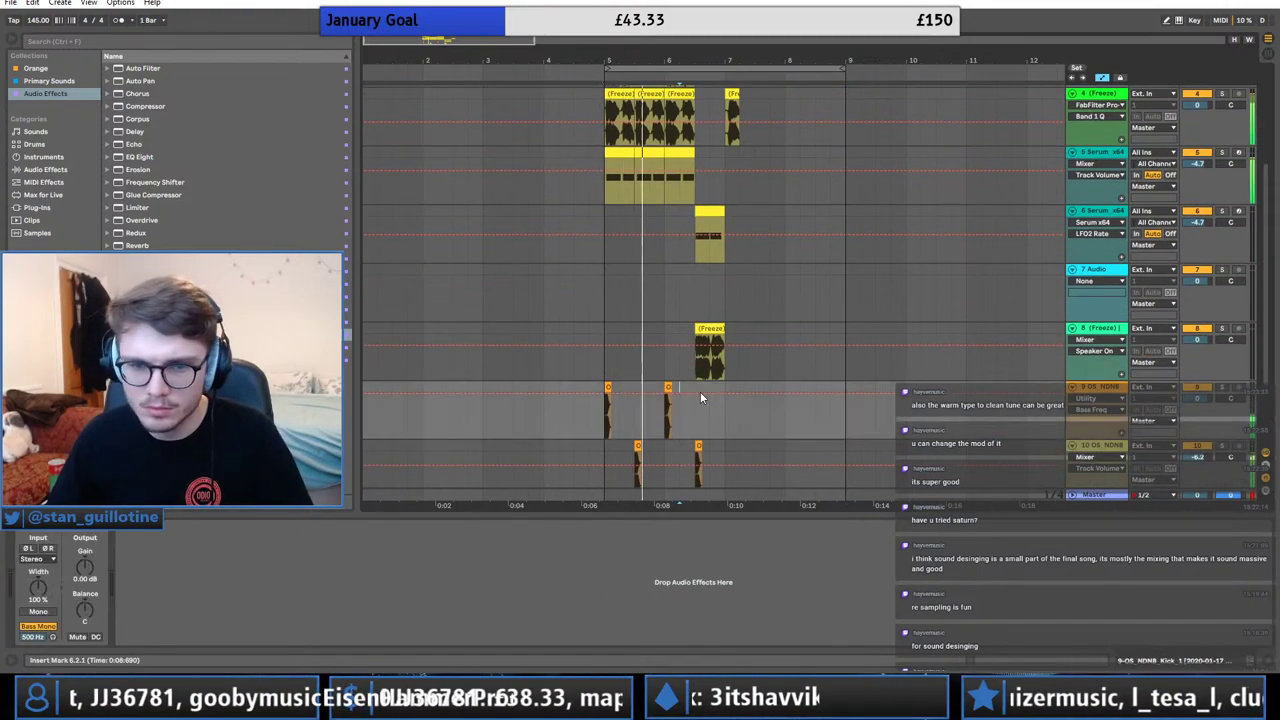
drag(728, 442, 607, 389)
scroll(730, 231, up, 3)
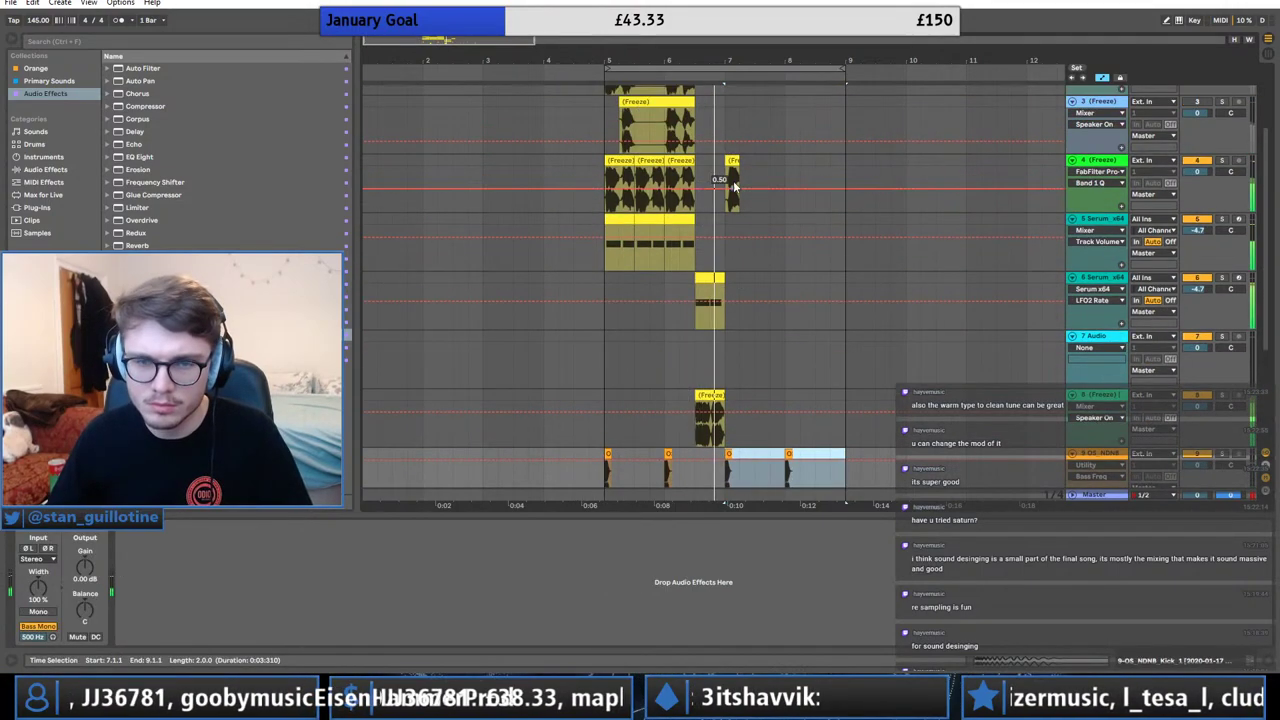
Copy the 5.2.1 to 5.3.1 slice from track 2 to 7.2.1 on track 4 and play from bar 7.
click(733, 222)
click(733, 202)
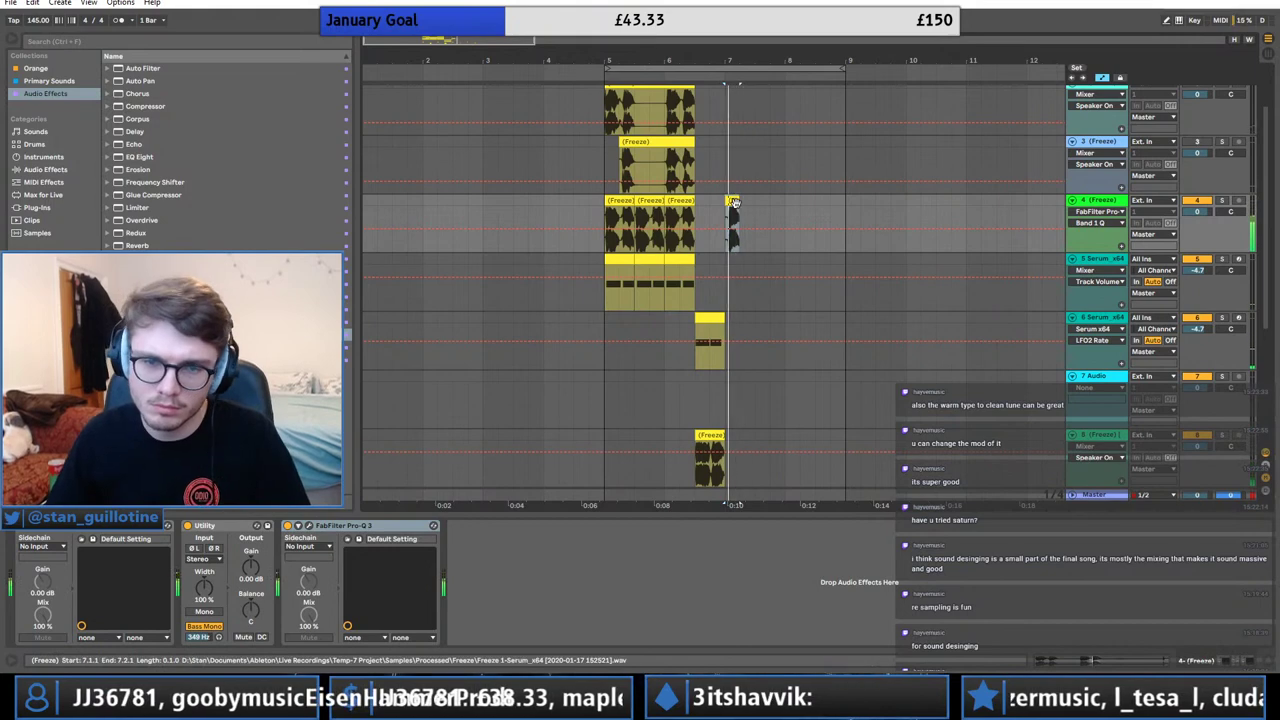
scroll(628, 147, up, 1)
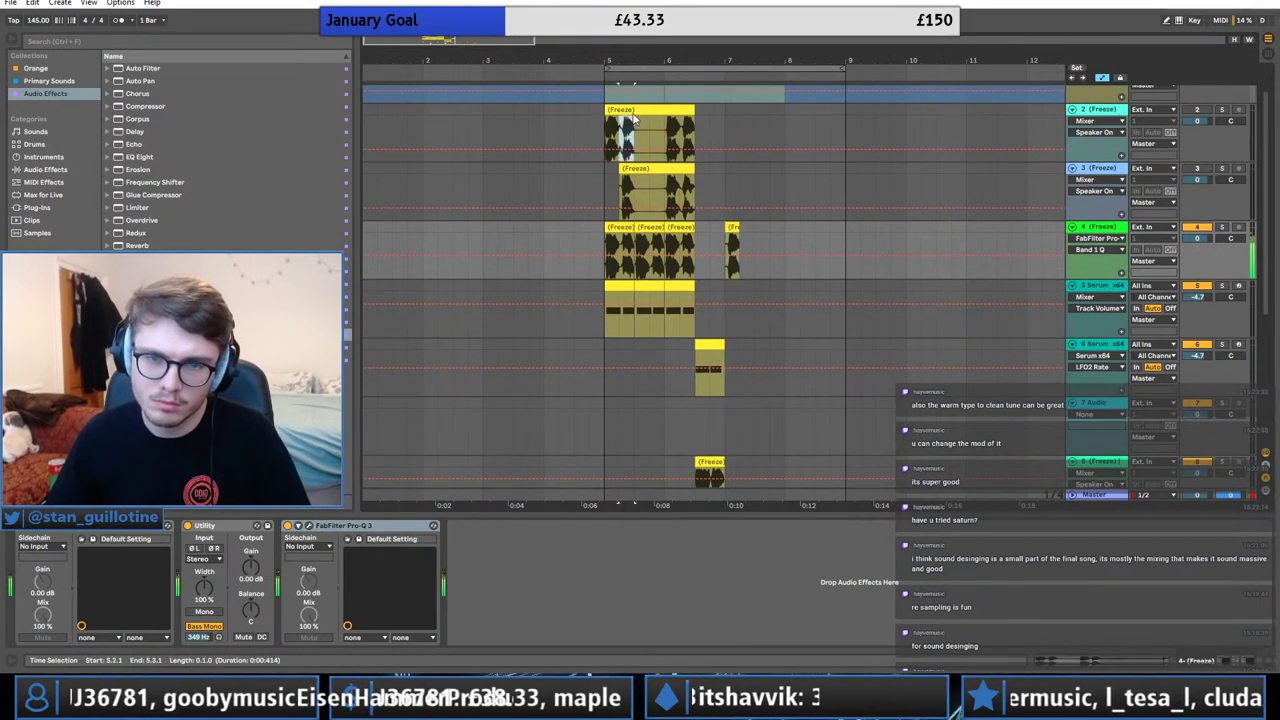
click(632, 121)
click(743, 236)
key(ctrl+v)
click(734, 229)
key(space)
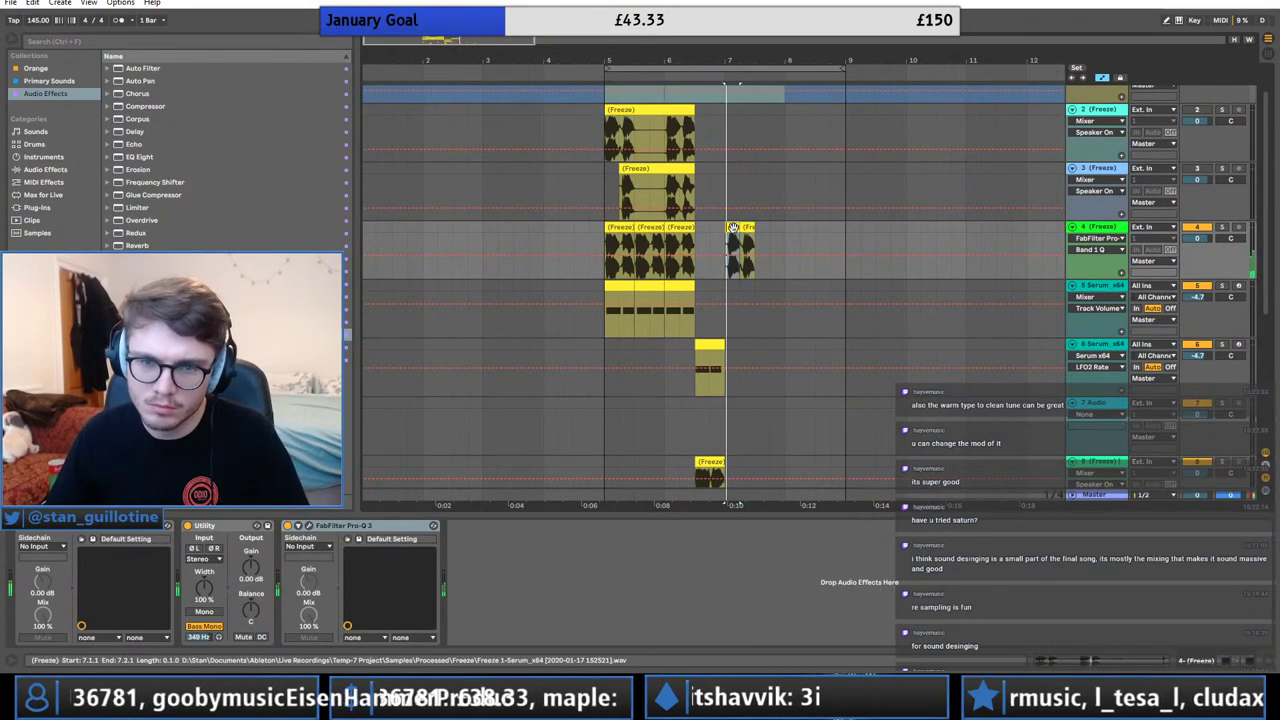
Paste a one-beat slice from track 3 at 7.3.1 on track 4 and add another resampled slice at 7.4.1.
click(632, 175)
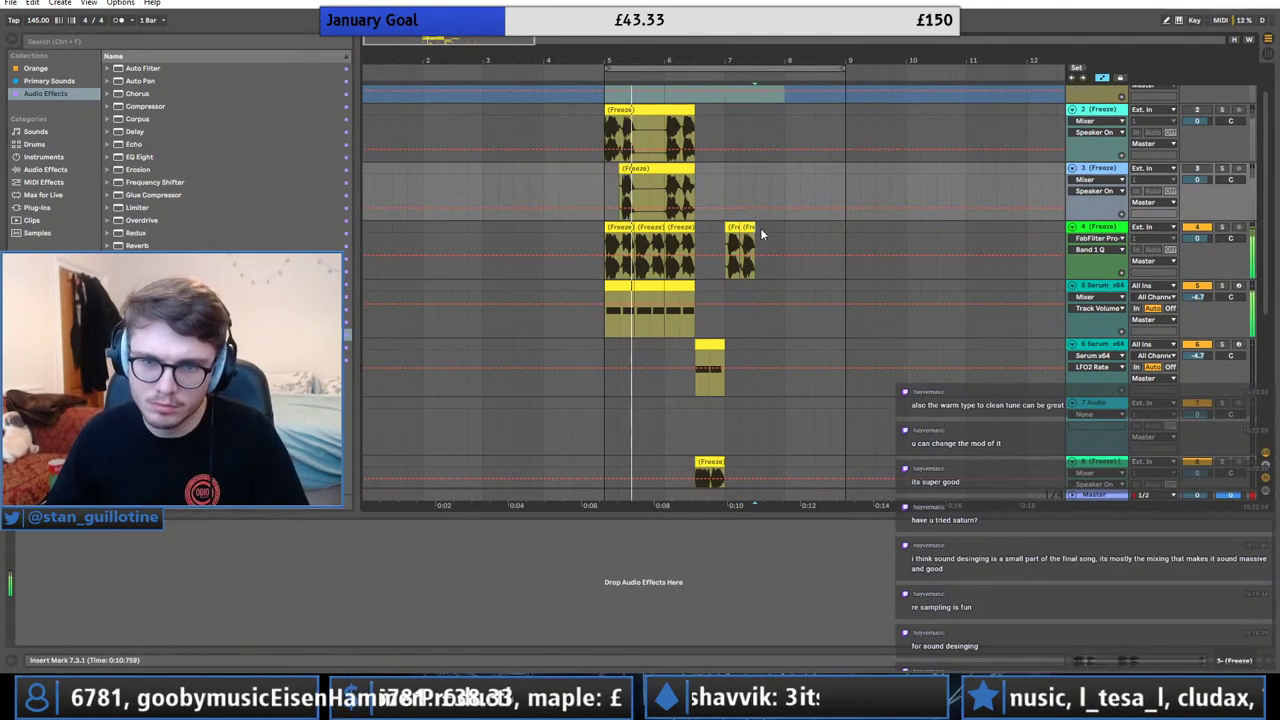
click(760, 227)
key(ctrl+v)
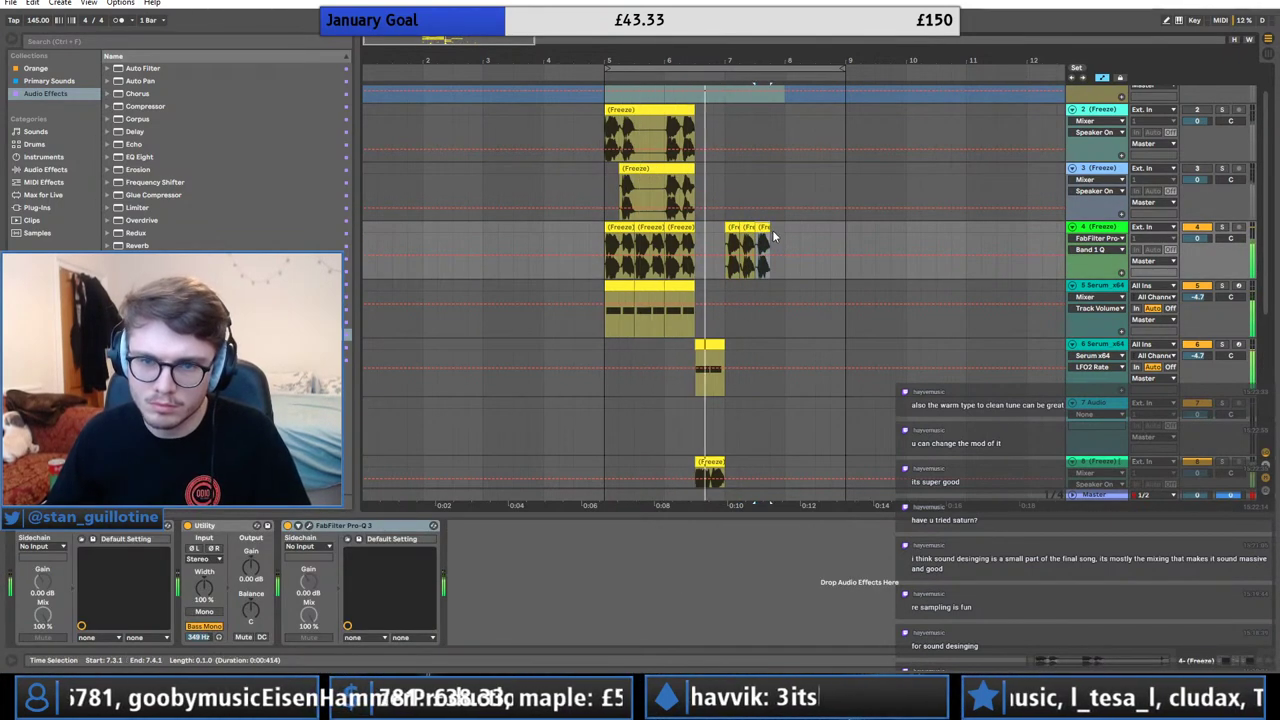
key(ctrl+v)
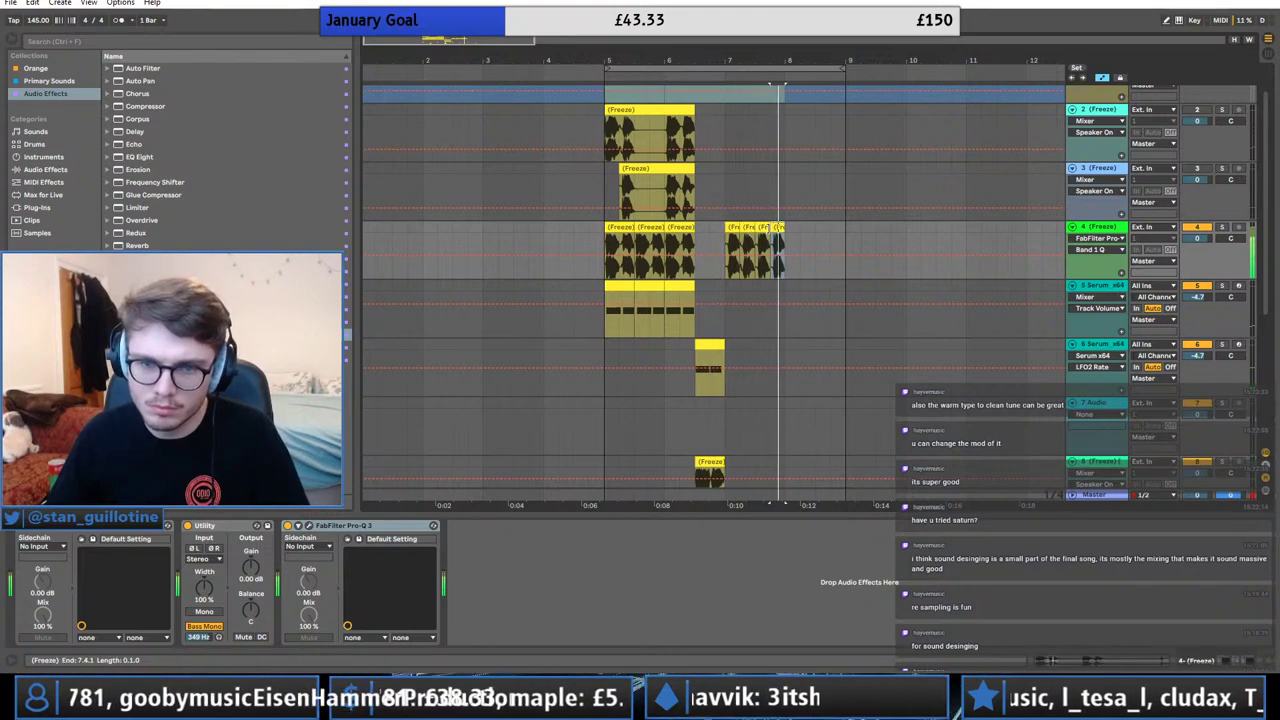
click(779, 227)
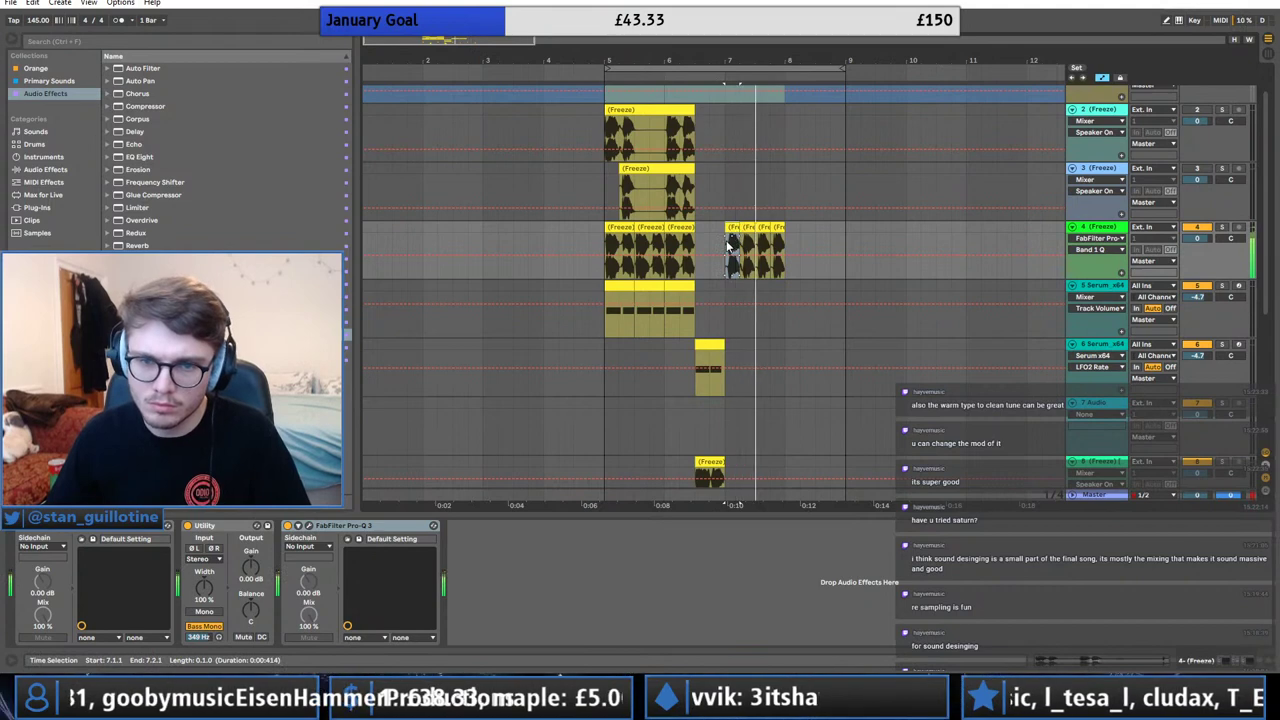
Hide the automation lanes and check the four one-beat slices in bar 7 of track 4 up close during playback.
drag(785, 61, 611, 101)
key(space)
click(442, 237)
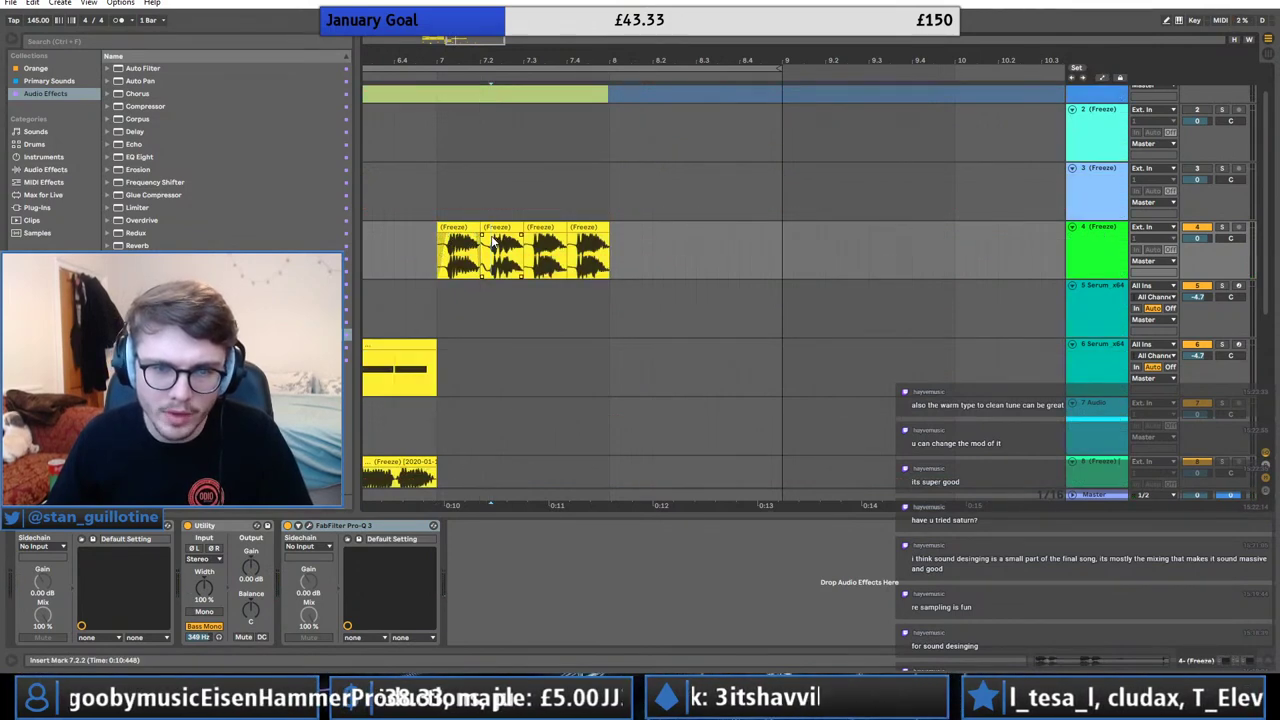
click(462, 242)
key(space)
key(Right)
key(Right)
key(Right)
drag(488, 40, 486, 12)
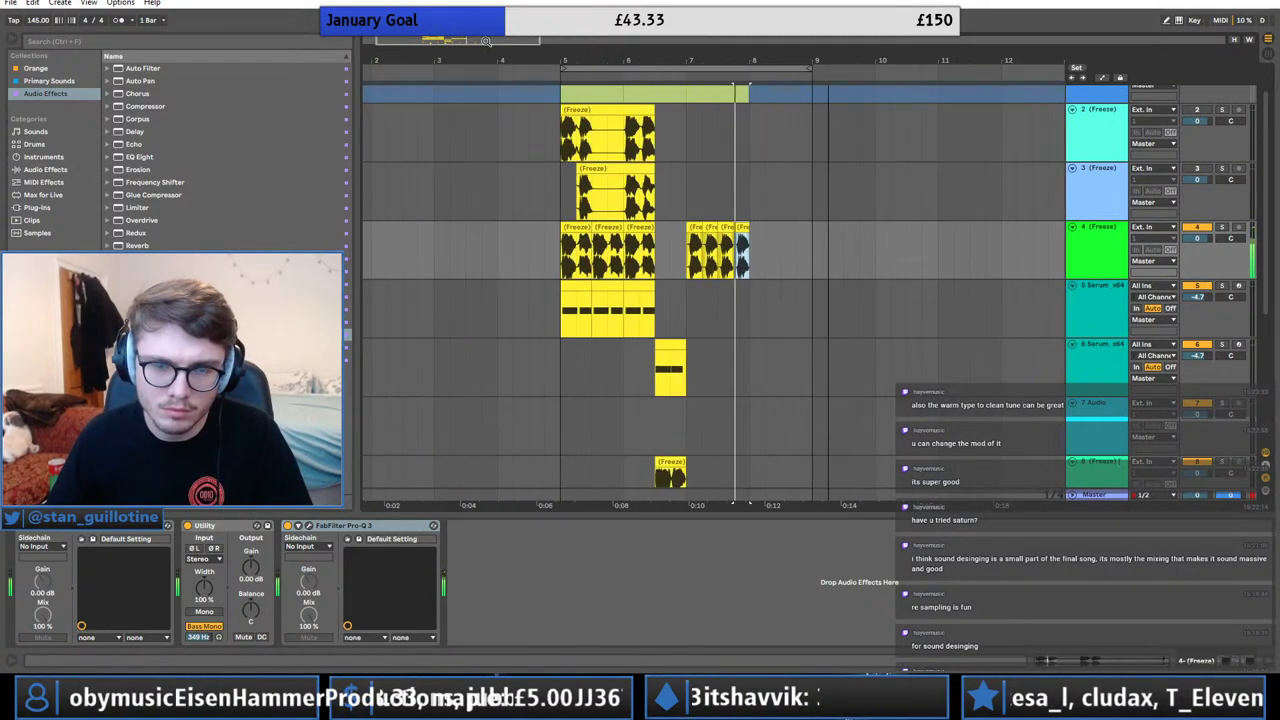
Duplicate the slice at 7.4.1 on track 4 to the start of bar 8.
drag(608, 193, 578, 193)
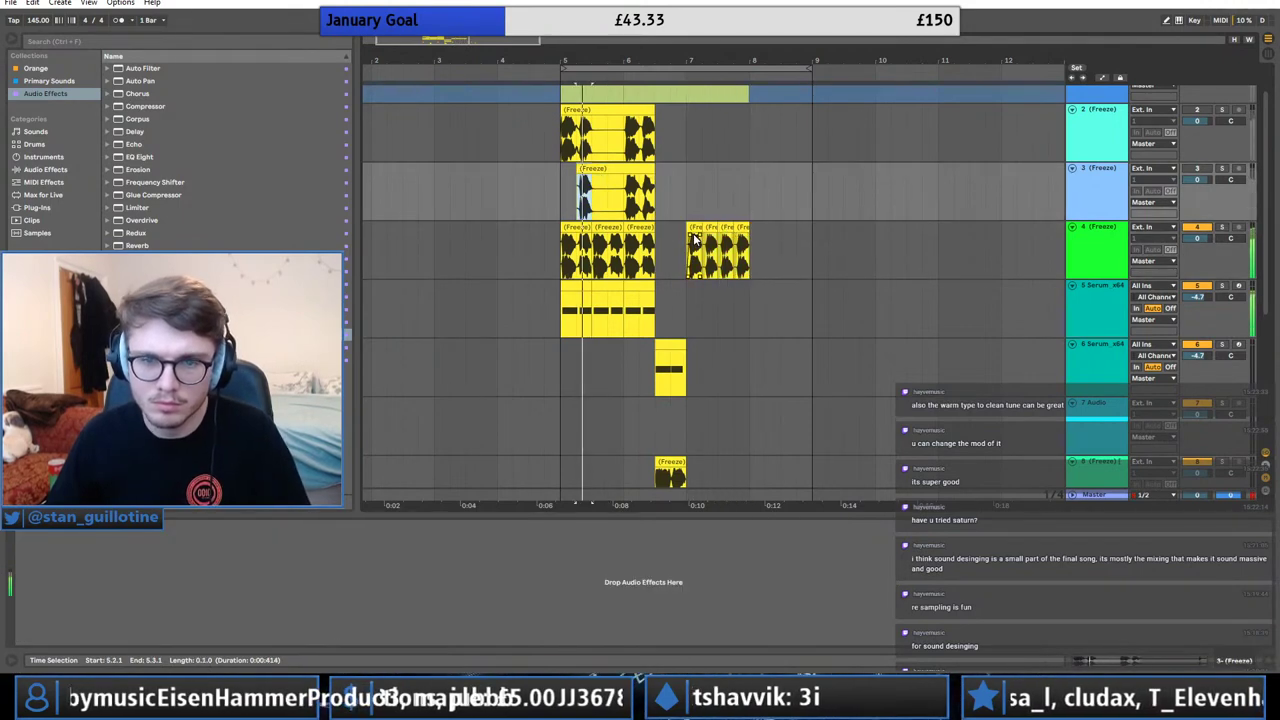
click(737, 229)
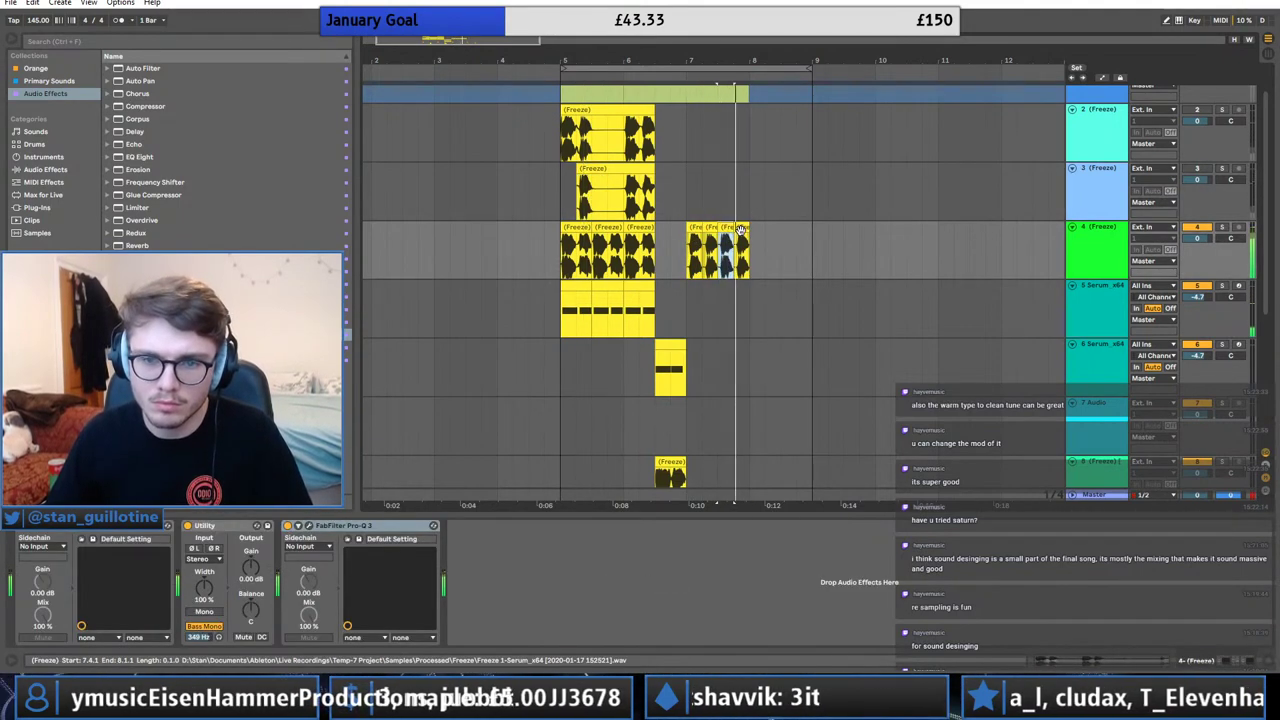
key(ctrl+d)
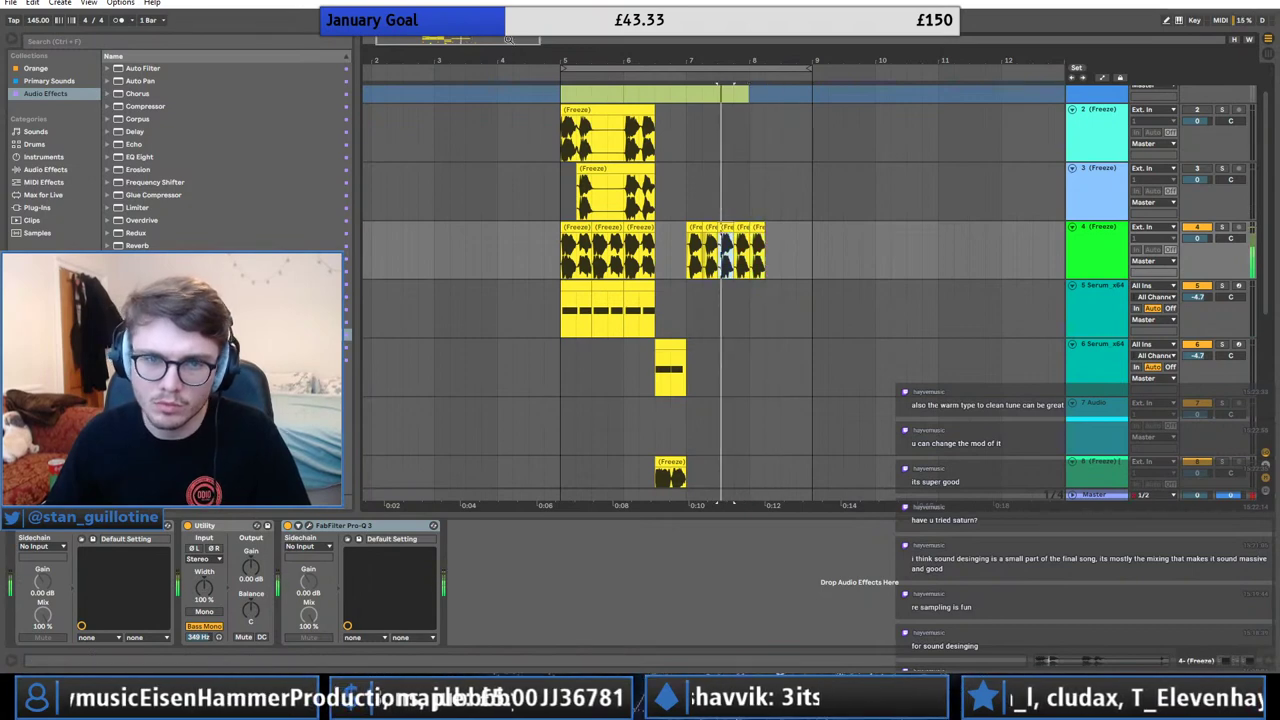
Examine the slices in bar 7 of track 4 up close and play the arrangement from bar 7.
drag(509, 40, 507, 110)
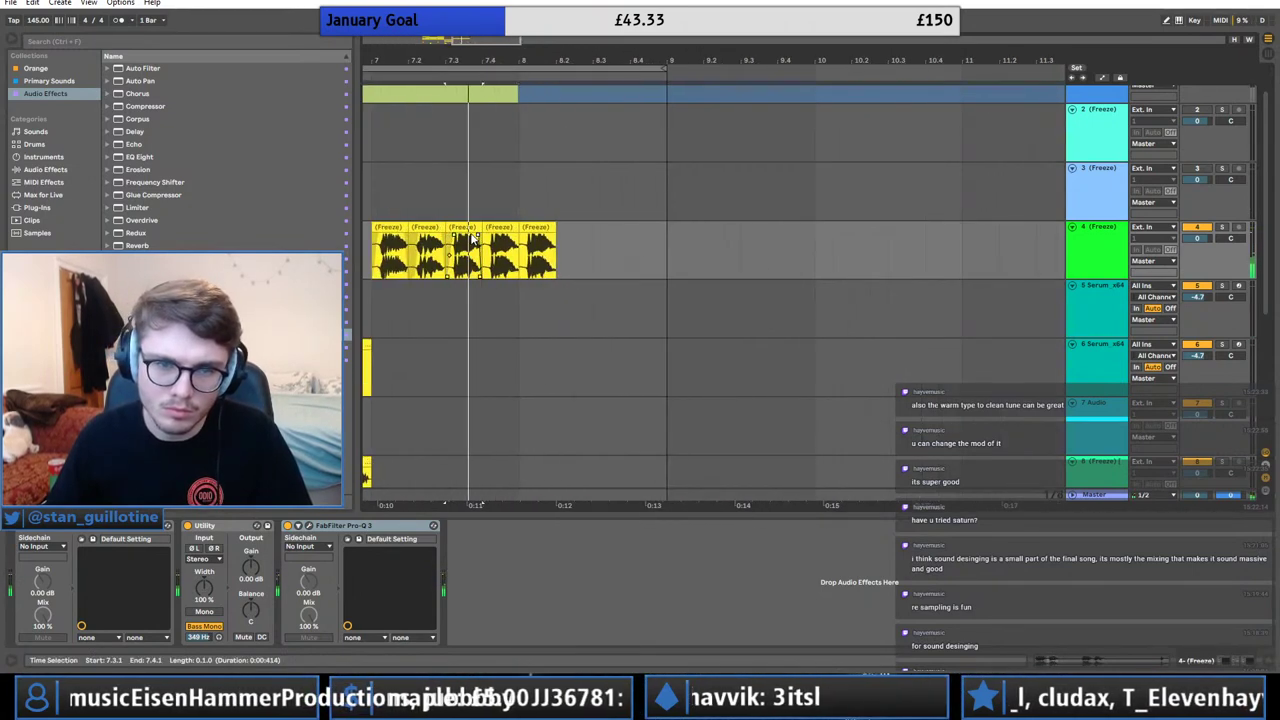
mouse_move(474, 60)
mouse_down()
mouse_move(473, 16)
mouse_move(455, 52)
mouse_up()
drag(459, 130, 466, 125)
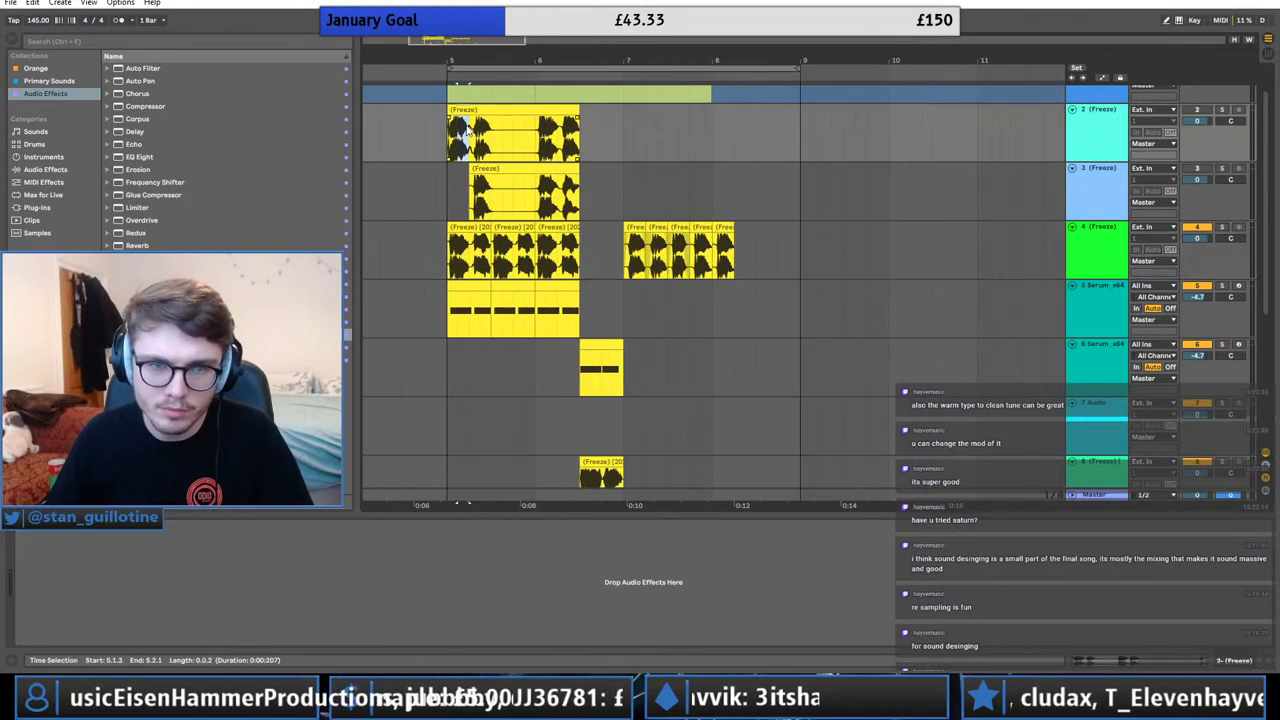
click(702, 229)
click(637, 229)
key(space)
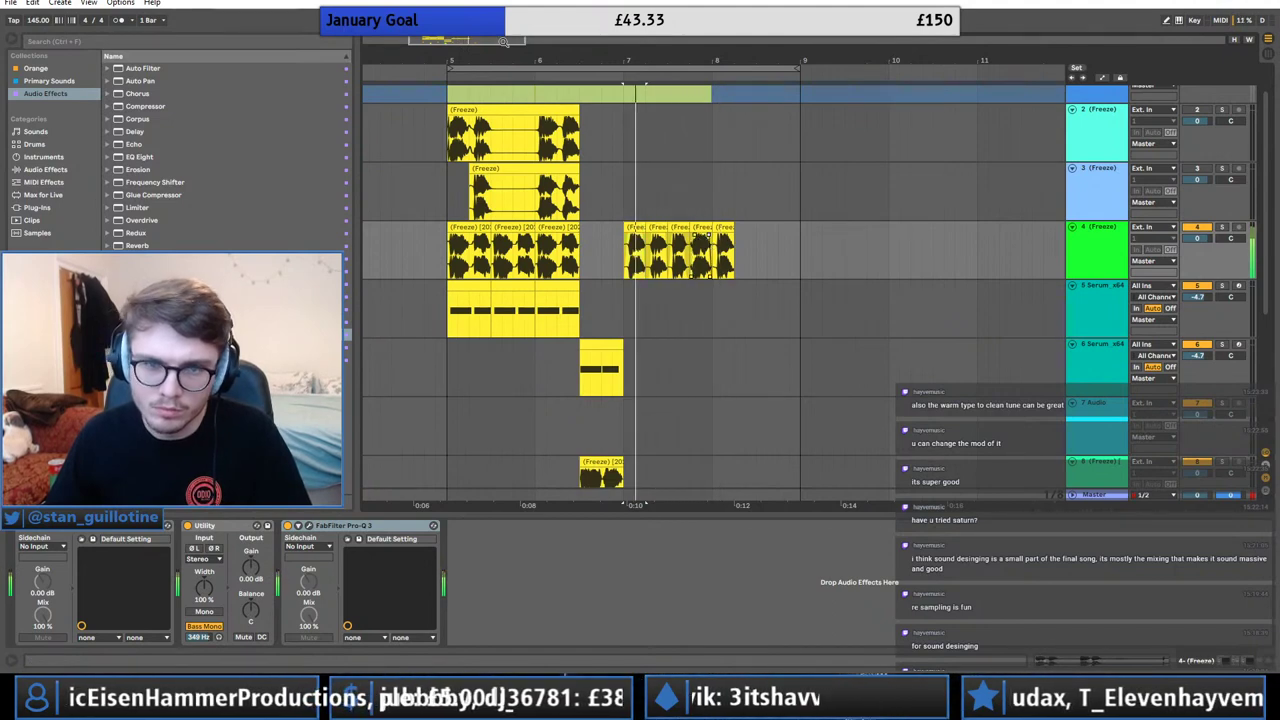
Duplicate the two slices from 7.3.1 to 8.1.1 on track 4 to fill all of bar 8, and check the final slice.
drag(508, 44, 535, 138)
click(477, 229)
drag(491, 43, 491, 6)
click(583, 211)
click(677, 228)
shift+click(653, 227)
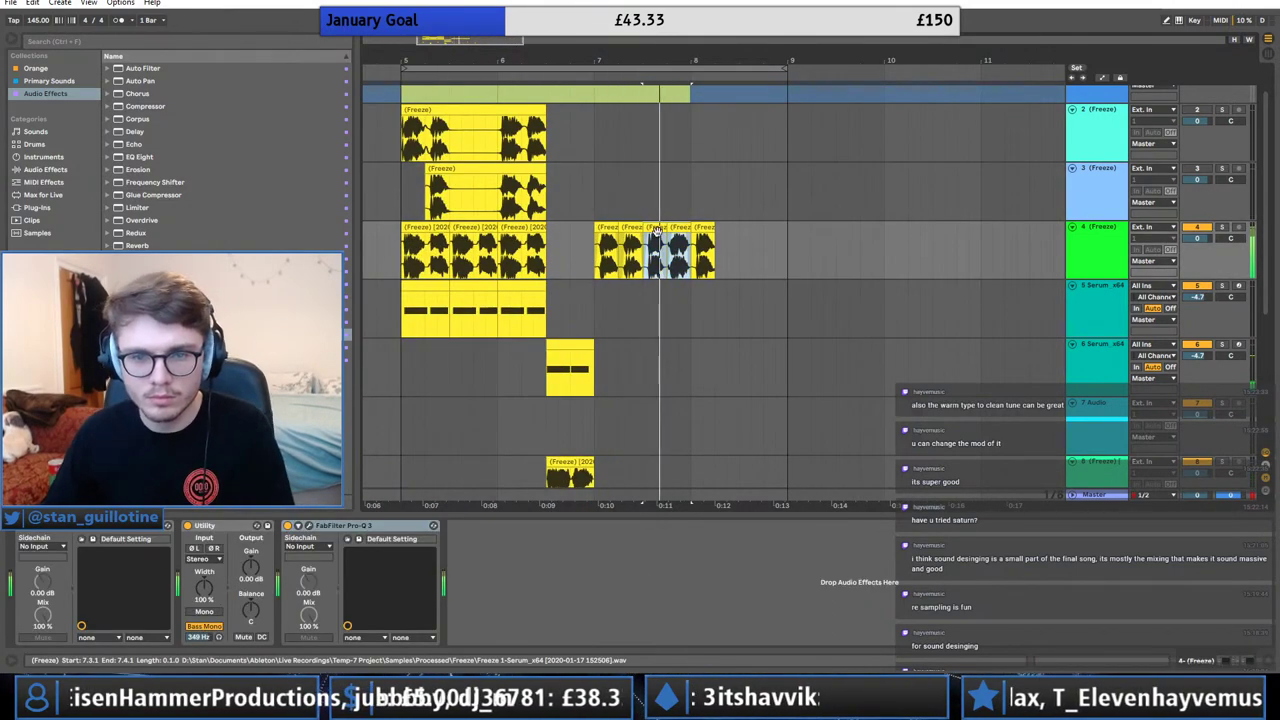
key(ctrl+d)
key(ctrl+d)
click(703, 219)
click(677, 229)
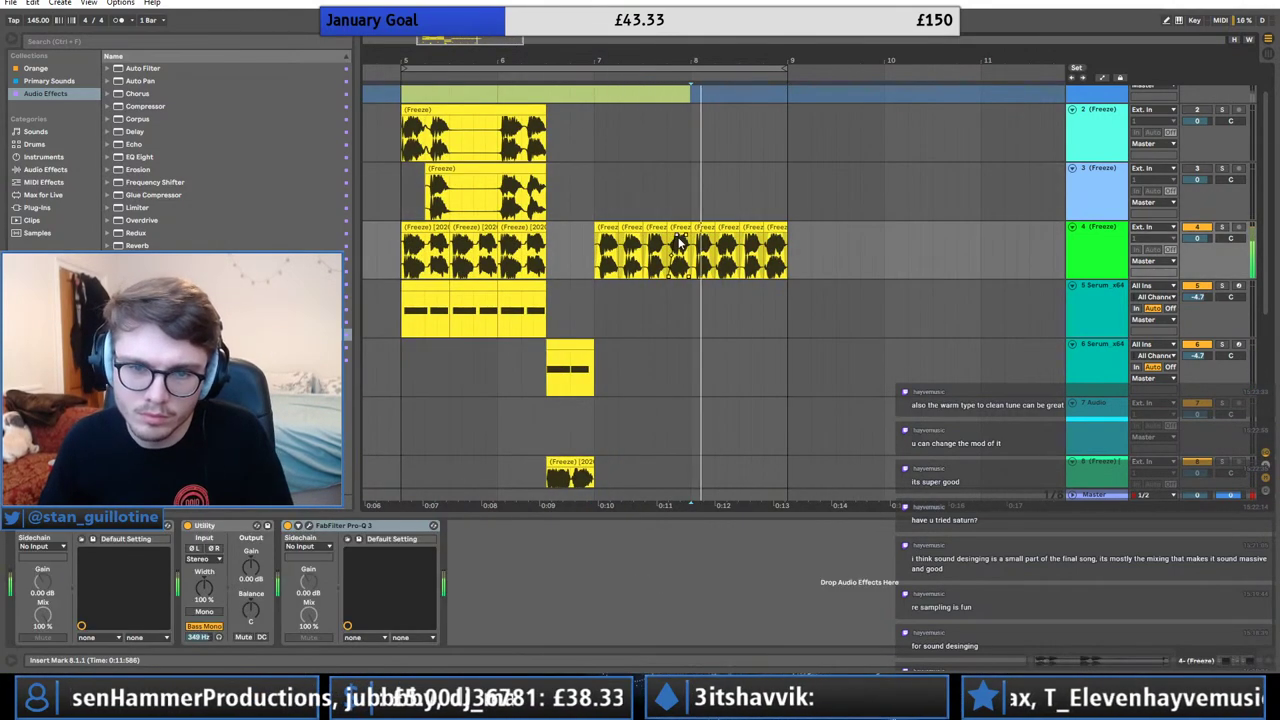
drag(677, 229, 770, 225)
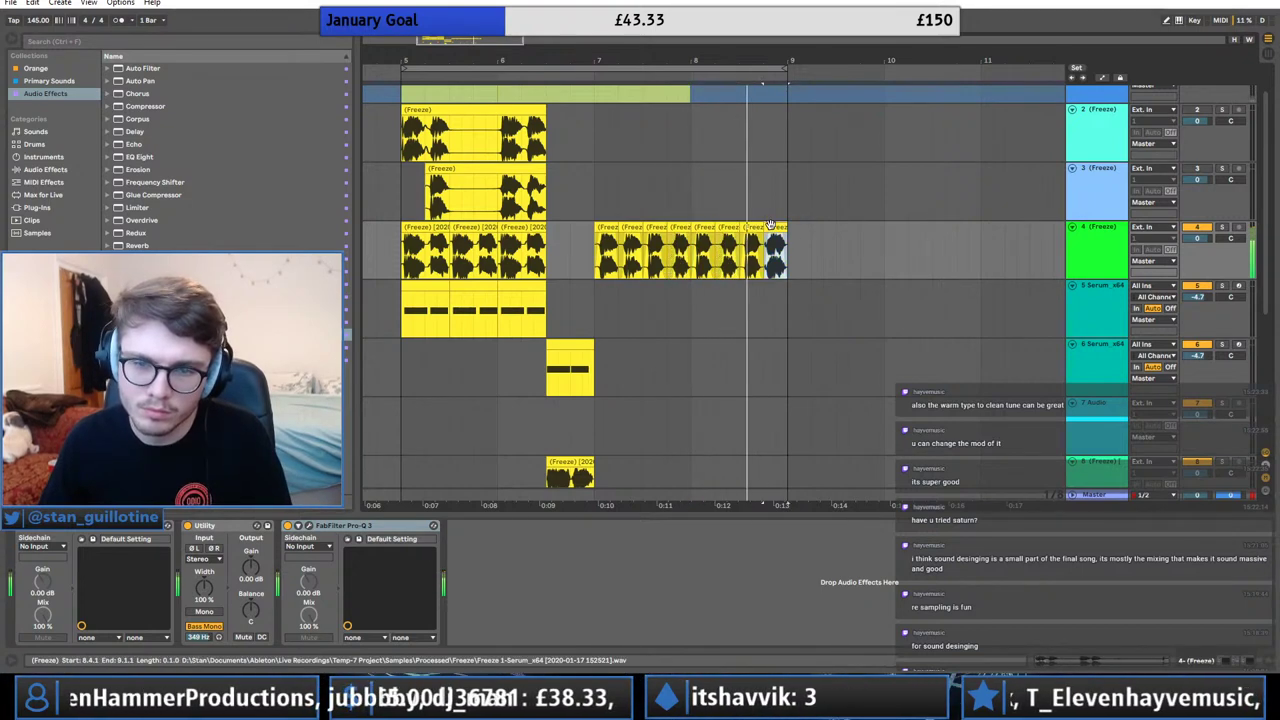
Copy the MIDI pattern on track 5 to 7.1.1 and extend it through the end of bar 8.
click(450, 352)
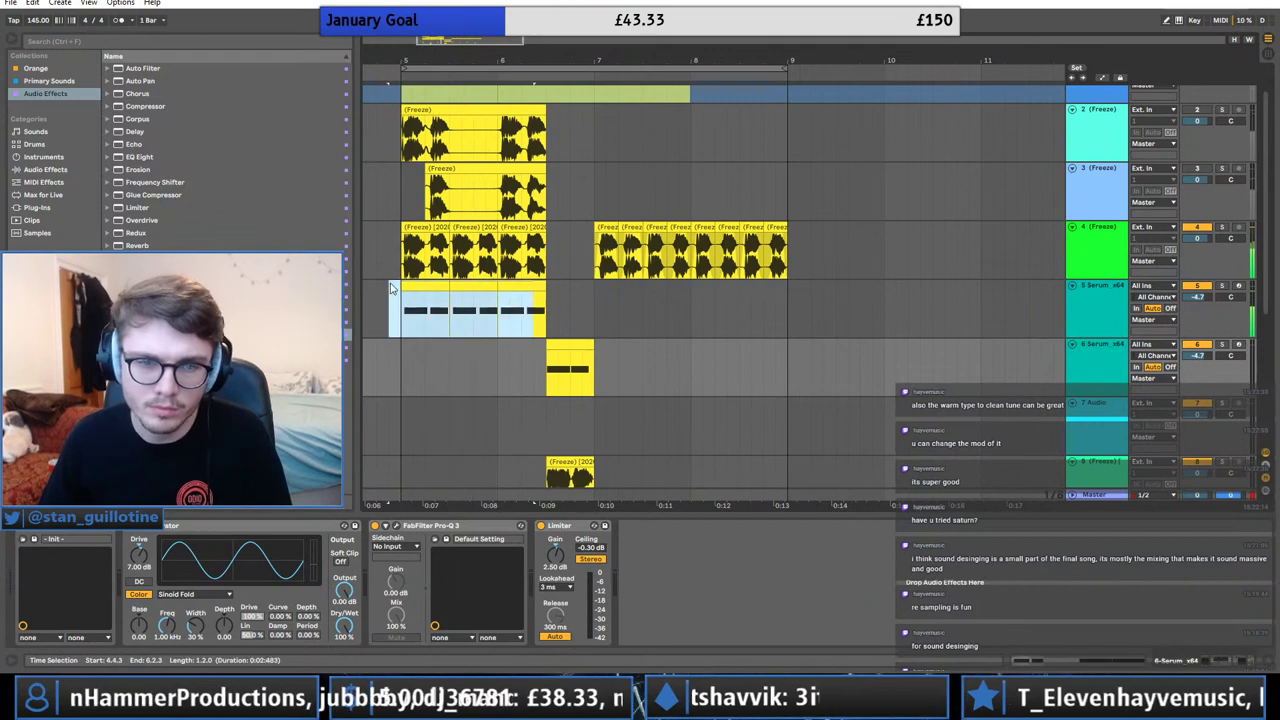
key(space)
click(595, 307)
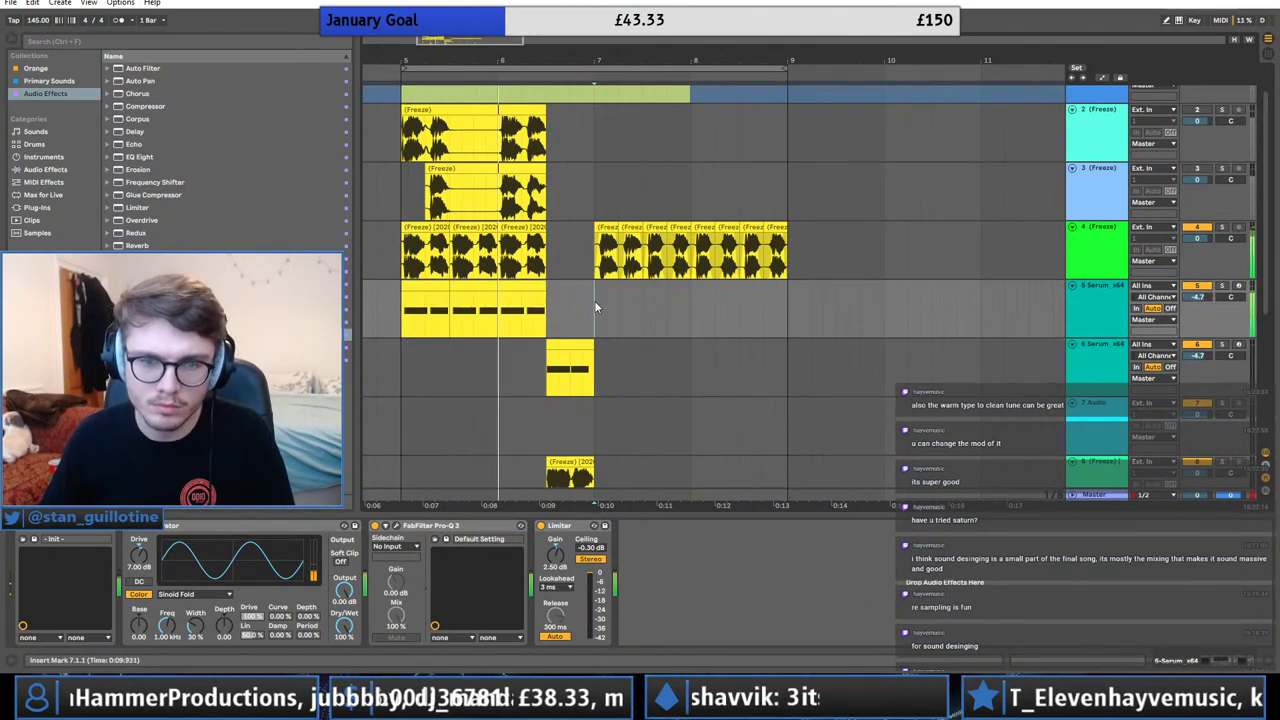
key(ctrl+v)
click(716, 287)
key(ctrl+d)
click(741, 306)
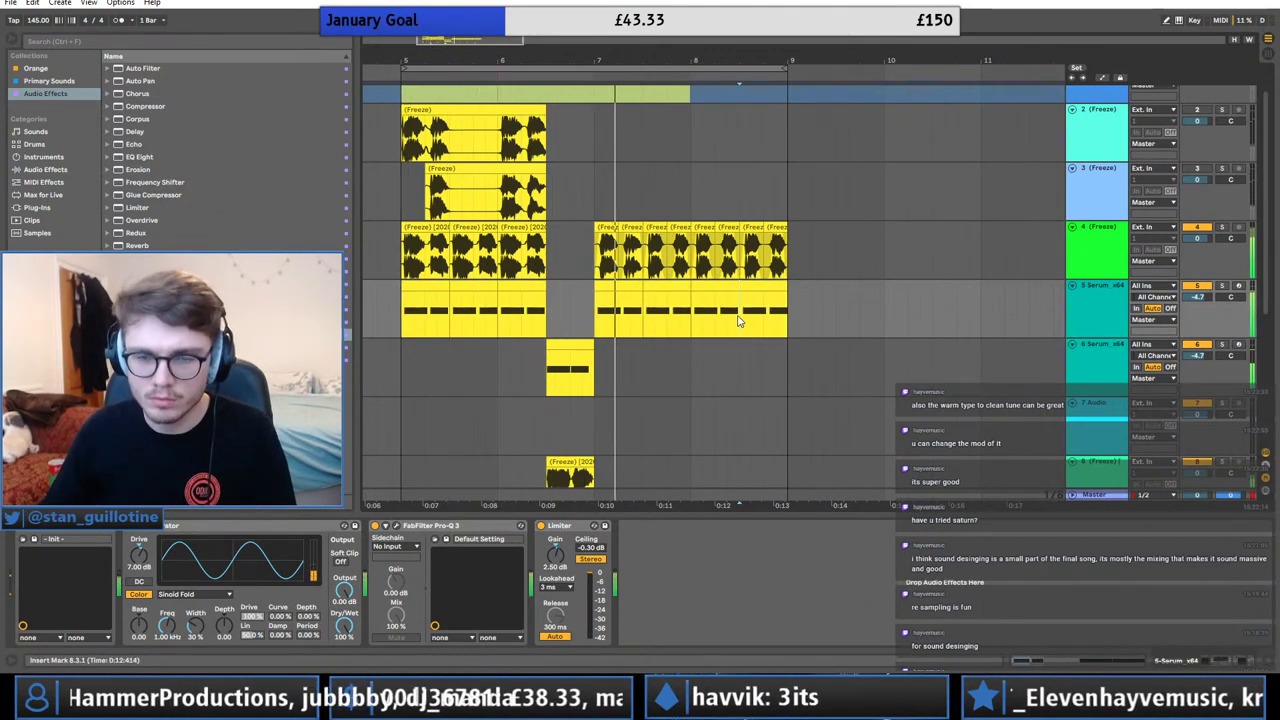
drag(663, 318, 662, 289)
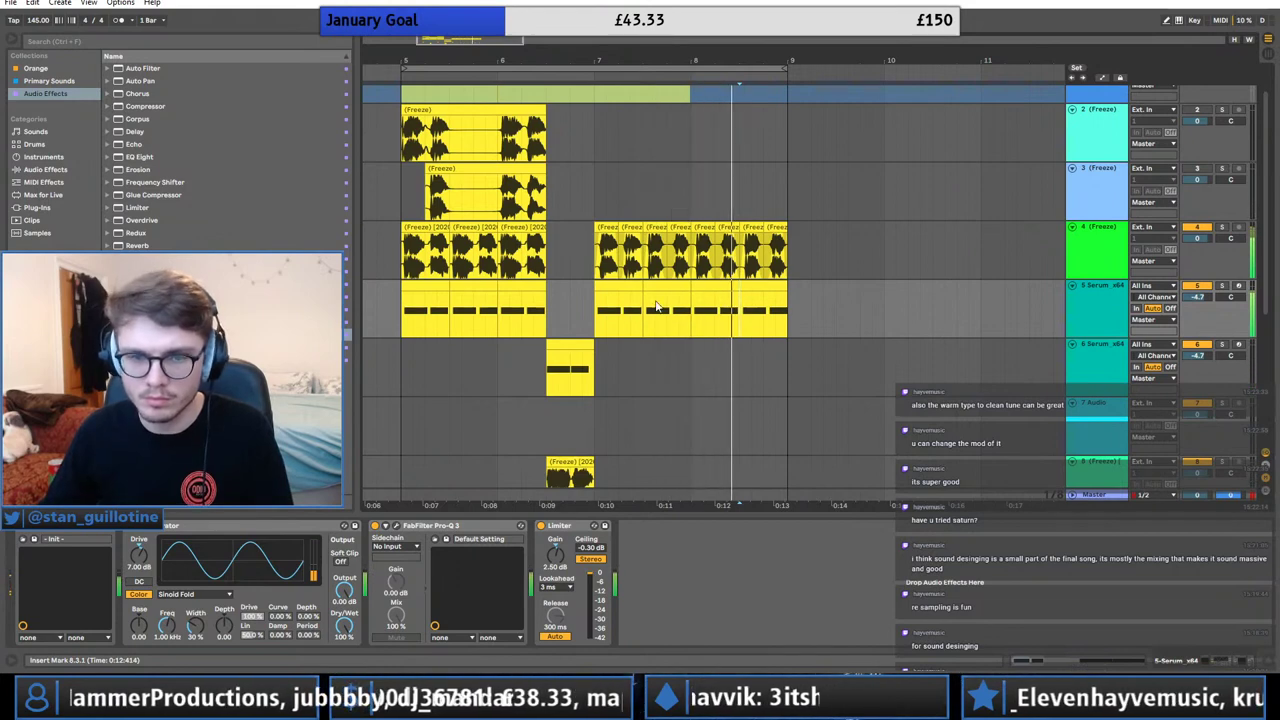
Duplicate the two bars of claps on track 11 into bars 7 and 8.
scroll(663, 308, down, 3)
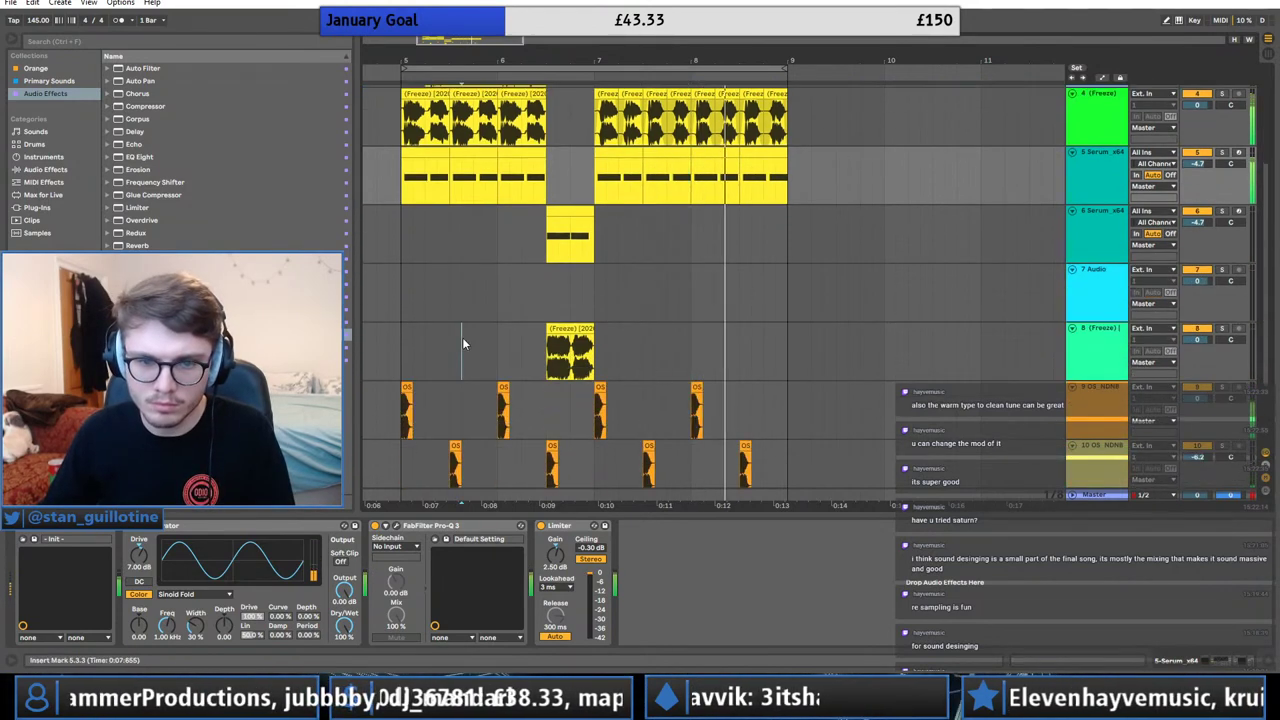
click(462, 337)
scroll(484, 390, down, 1)
drag(412, 458, 587, 452)
key(ctrl+d)
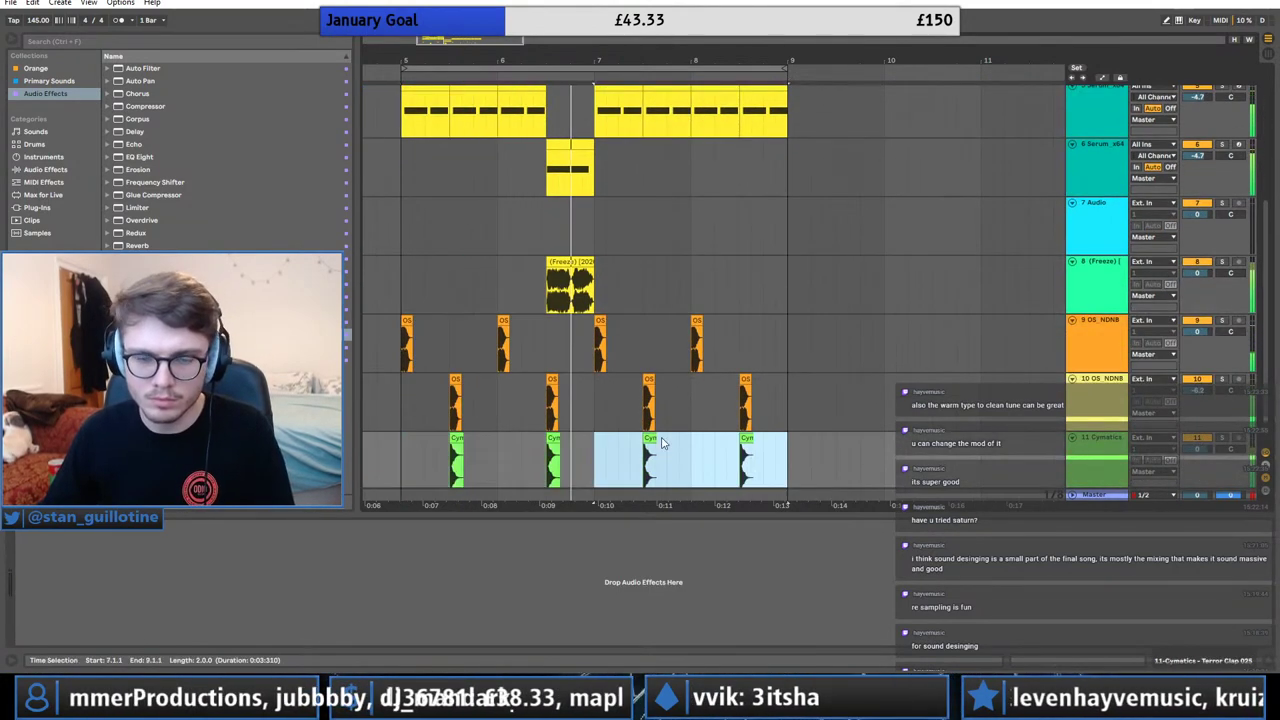
scroll(844, 402, down, 1)
click(846, 408)
click(798, 405)
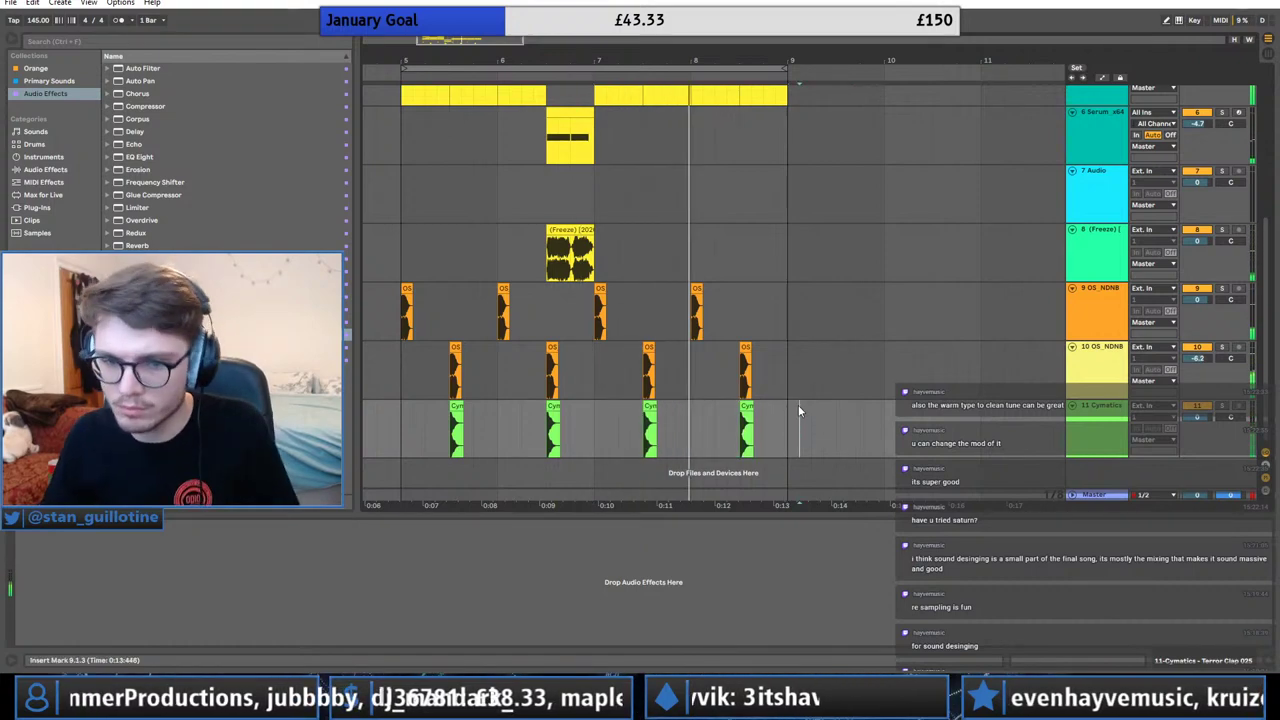
Delete the last beat of bar 8, from 8.4.1 to 9.1.1, on tracks 4 and 5.
scroll(774, 370, up, 3)
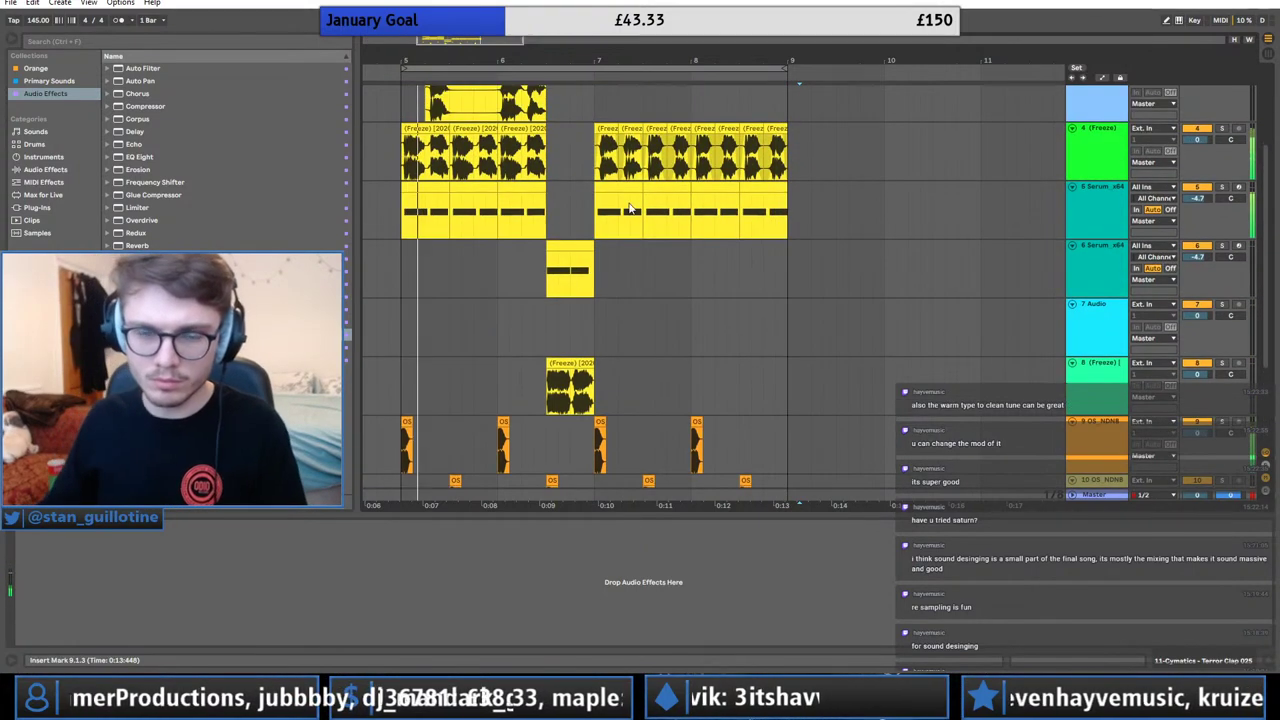
click(590, 168)
drag(583, 246, 780, 252)
drag(797, 207, 747, 127)
click(770, 252)
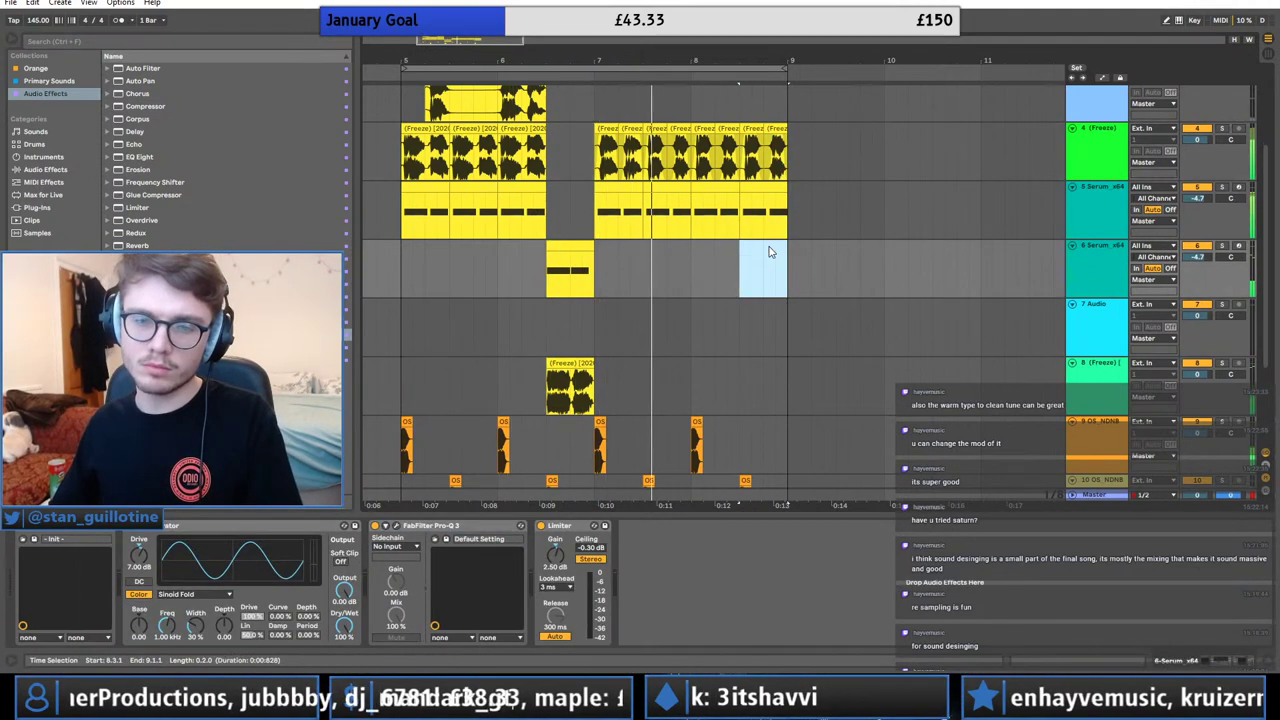
drag(789, 204, 768, 155)
key(Delete)
Copy one beat of the track 6 MIDI clip and a one-beat slice from track 8 to 8.4.1 on their own tracks.
drag(551, 281, 572, 254)
key(ctrl+c)
click(763, 258)
key(ctrl+v)
drag(571, 392, 593, 373)
key(ctrl+c)
click(765, 369)
key(ctrl+v)
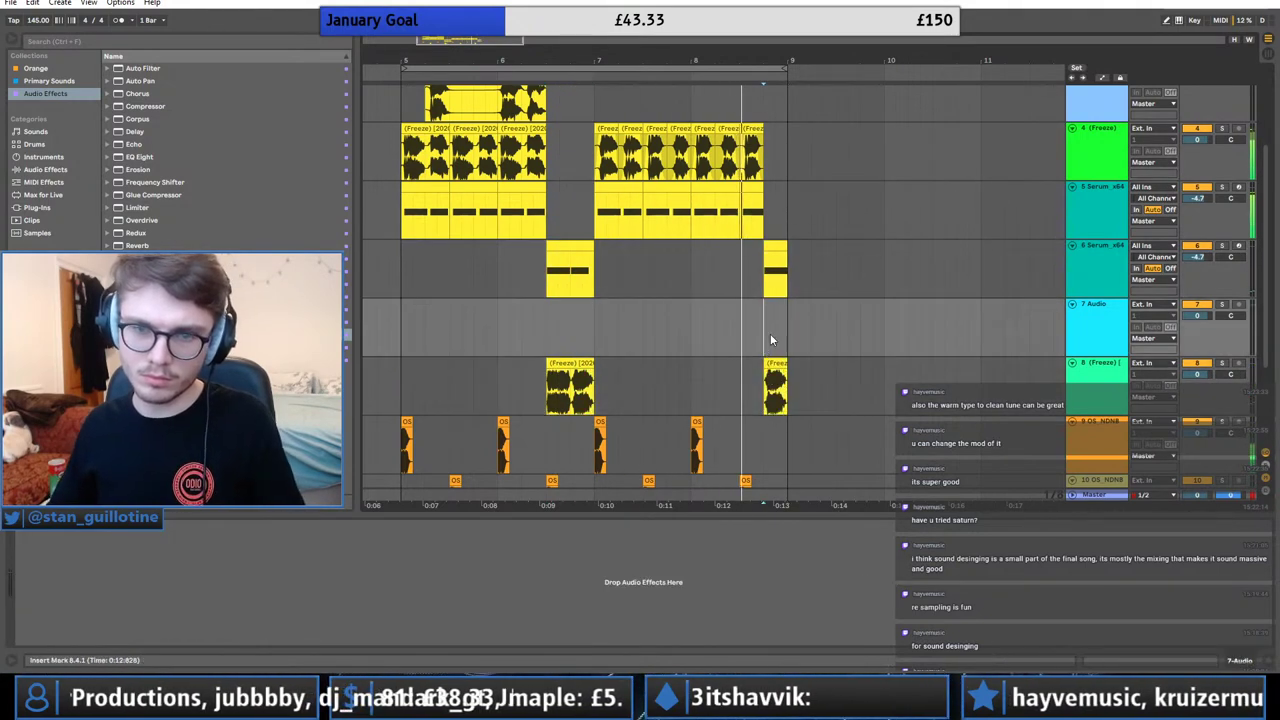
Put a one-beat resampled slice back at 8.4.1 on track 4 and delete the slice at 8.4.1 on track 8.
scroll(573, 184, up, 2)
click(765, 160)
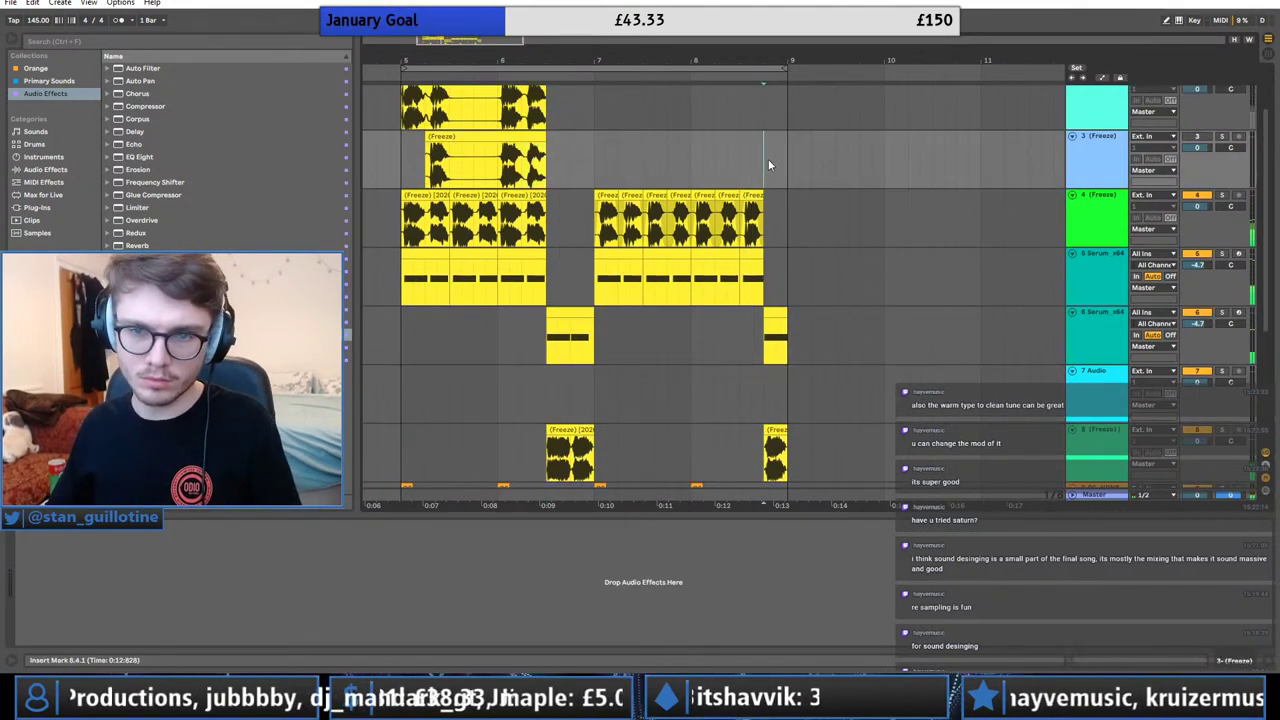
drag(775, 137, 778, 236)
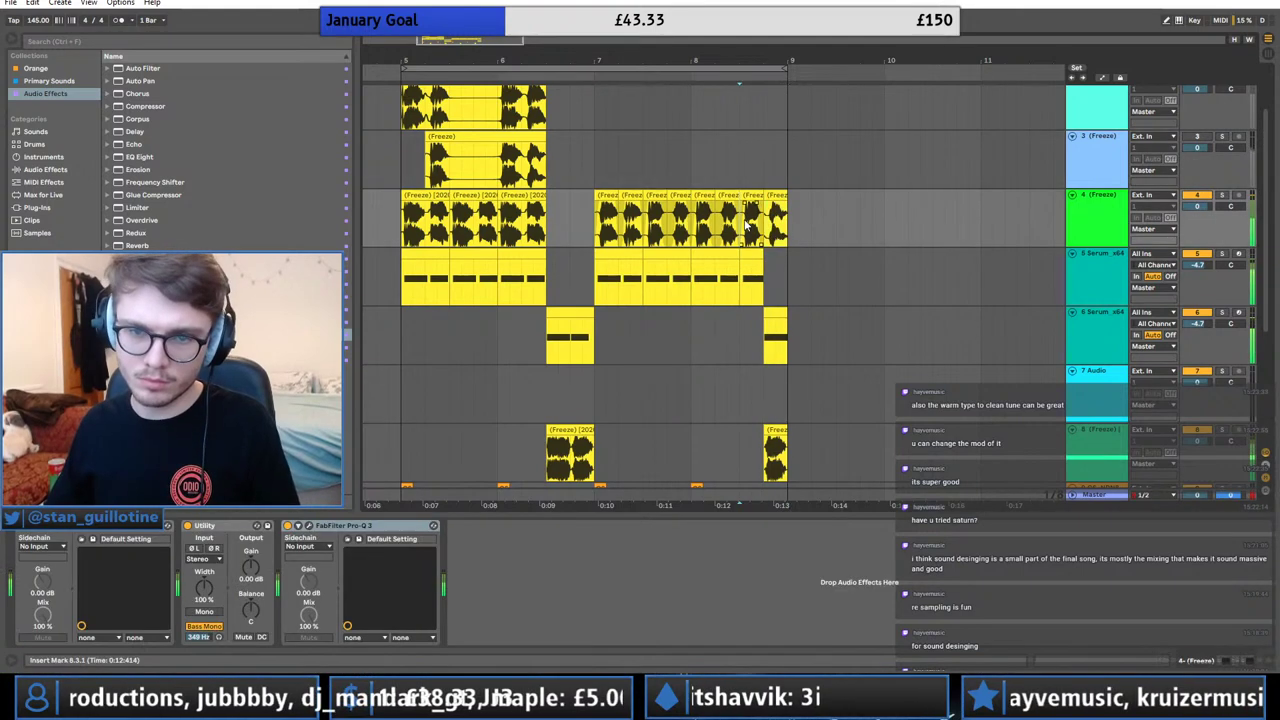
click(775, 432)
key(Delete)
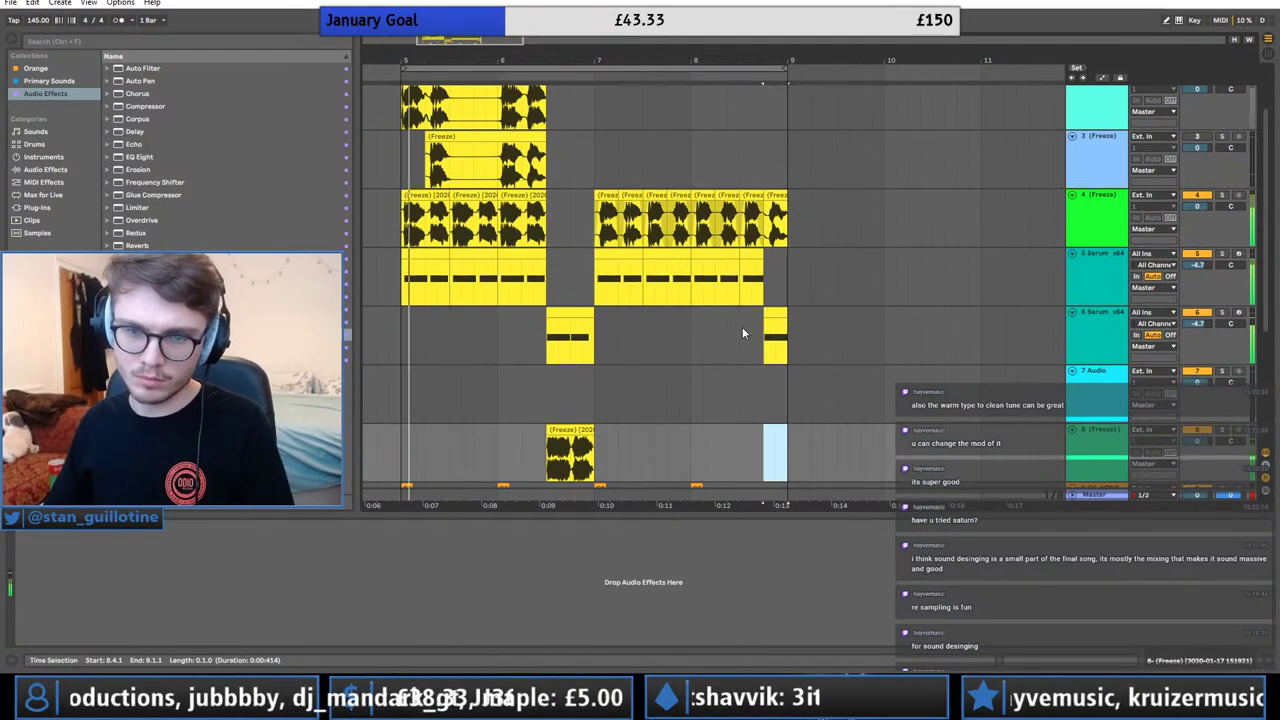
Check the last two slices of bar 8 on track 4 and delete the one-beat MIDI clip at 8.4.1 on track 6.
click(741, 324)
mouse_move(543, 112)
mouse_down()
mouse_move(530, 94)
mouse_move(530, 122)
mouse_up()
click(752, 224)
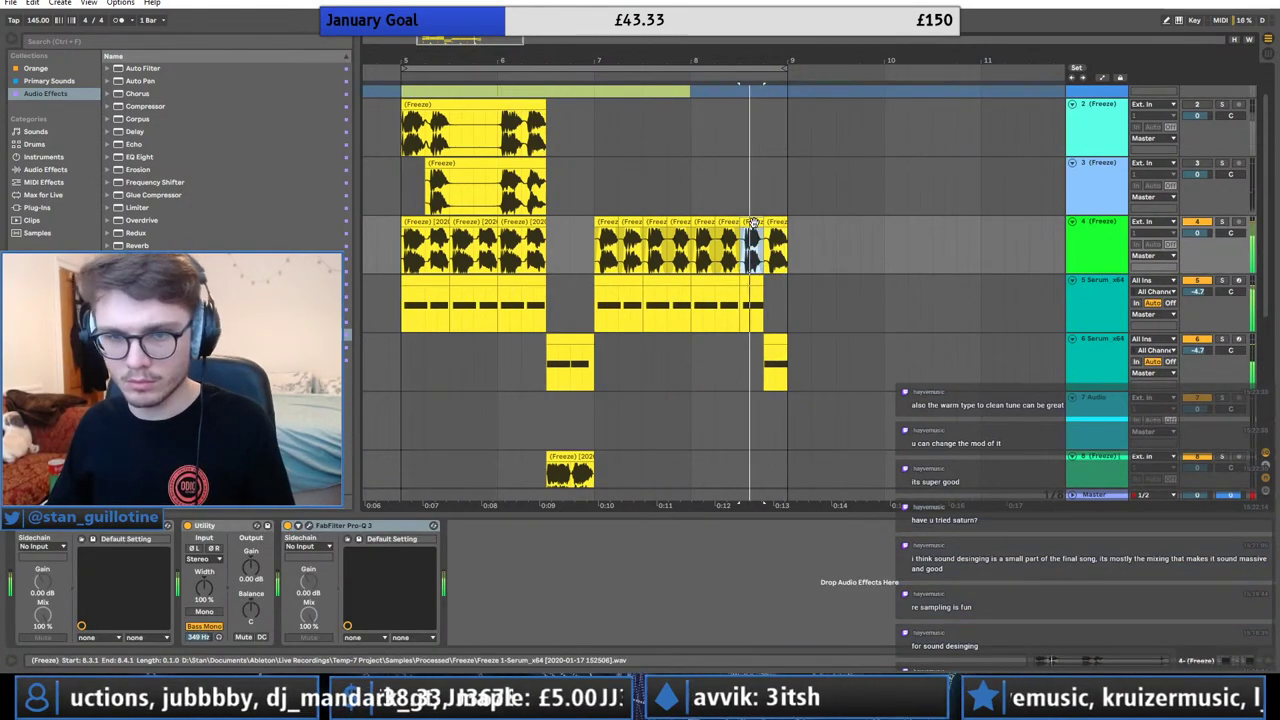
click(775, 245)
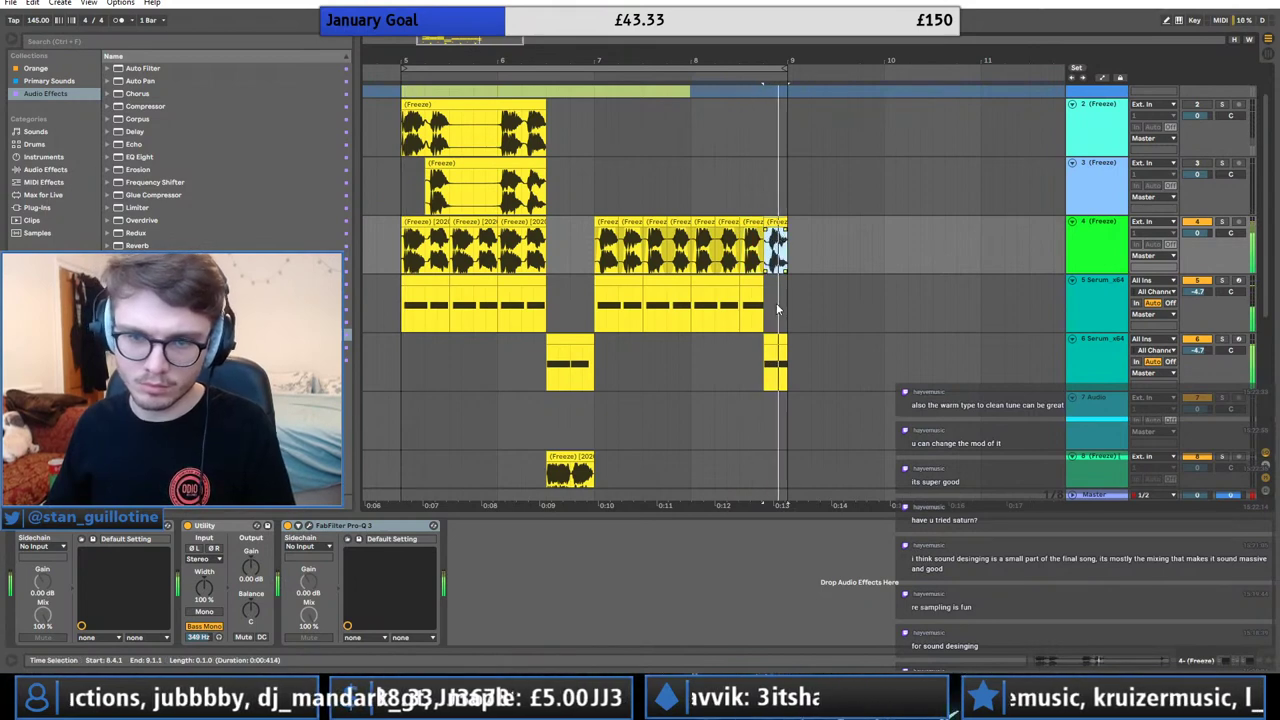
click(742, 342)
Delete all snare clips on track 10 and all clap clips on track 11 from bar 5 through bar 8.
scroll(744, 349, down, 5)
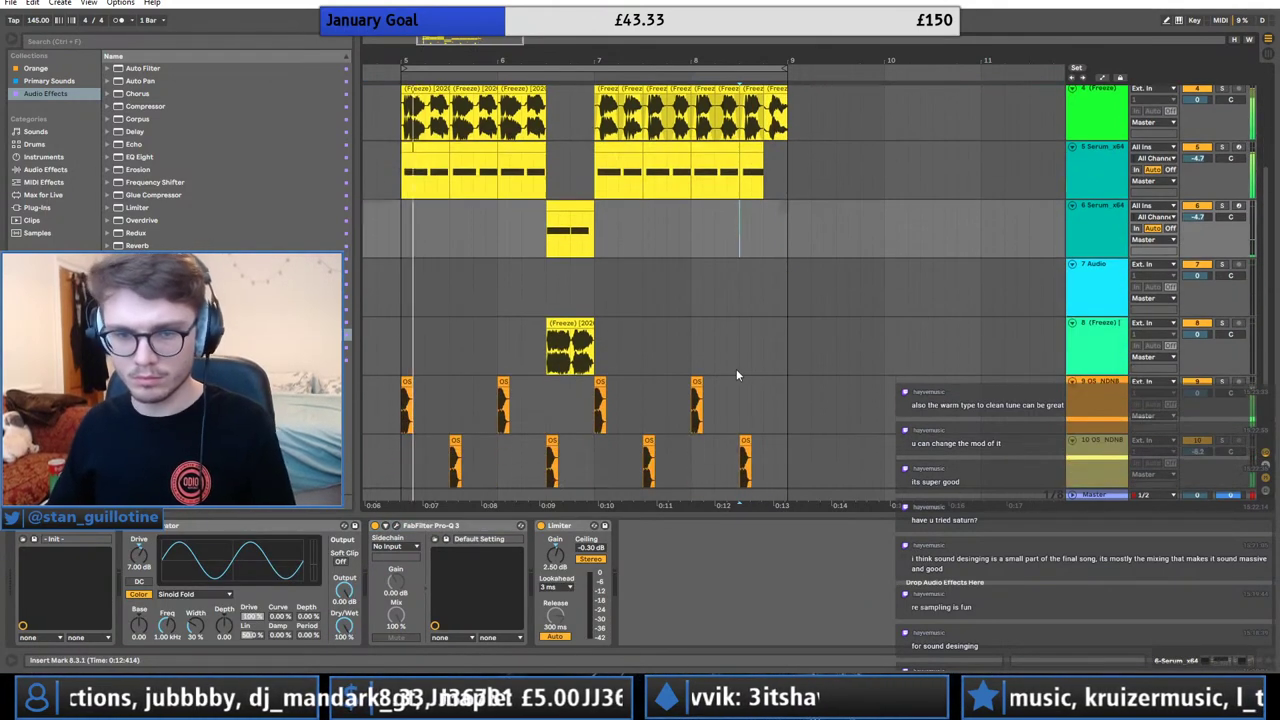
drag(768, 422, 404, 369)
key(Delete)
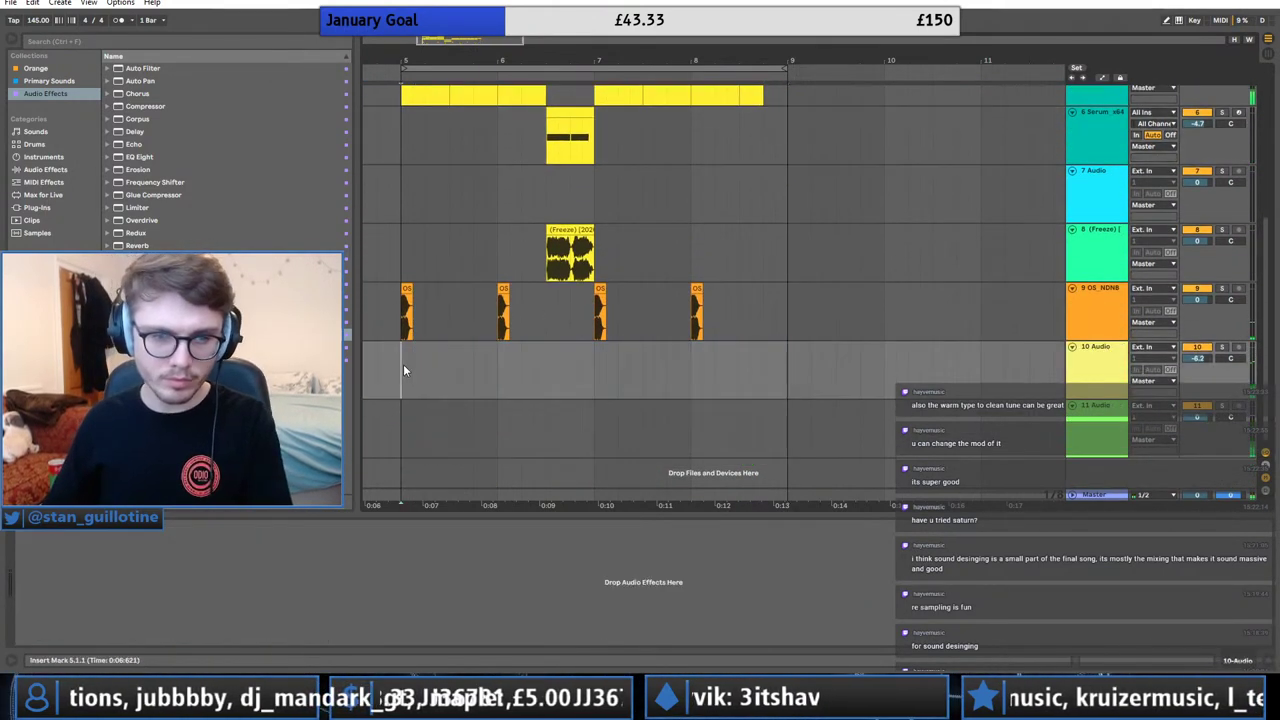
Switch to Splice and search the downloaded samples for "snare".
click(84, 83)
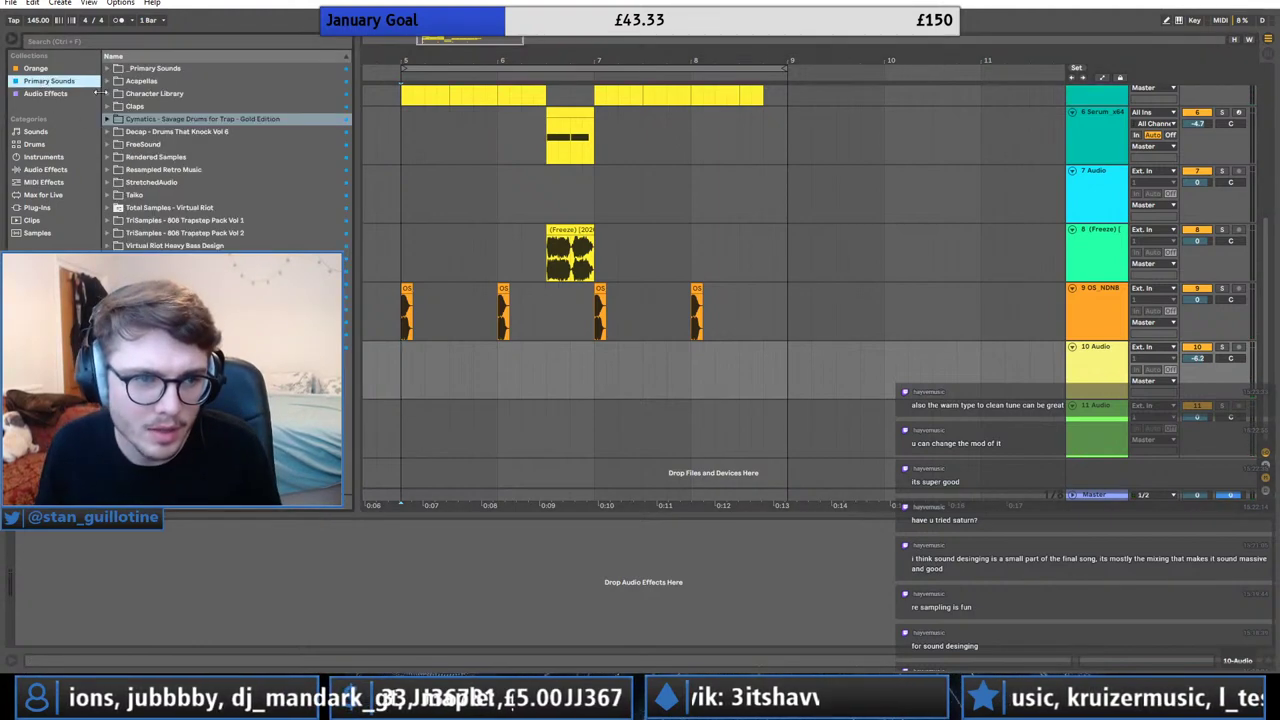
key(alt+Tab)
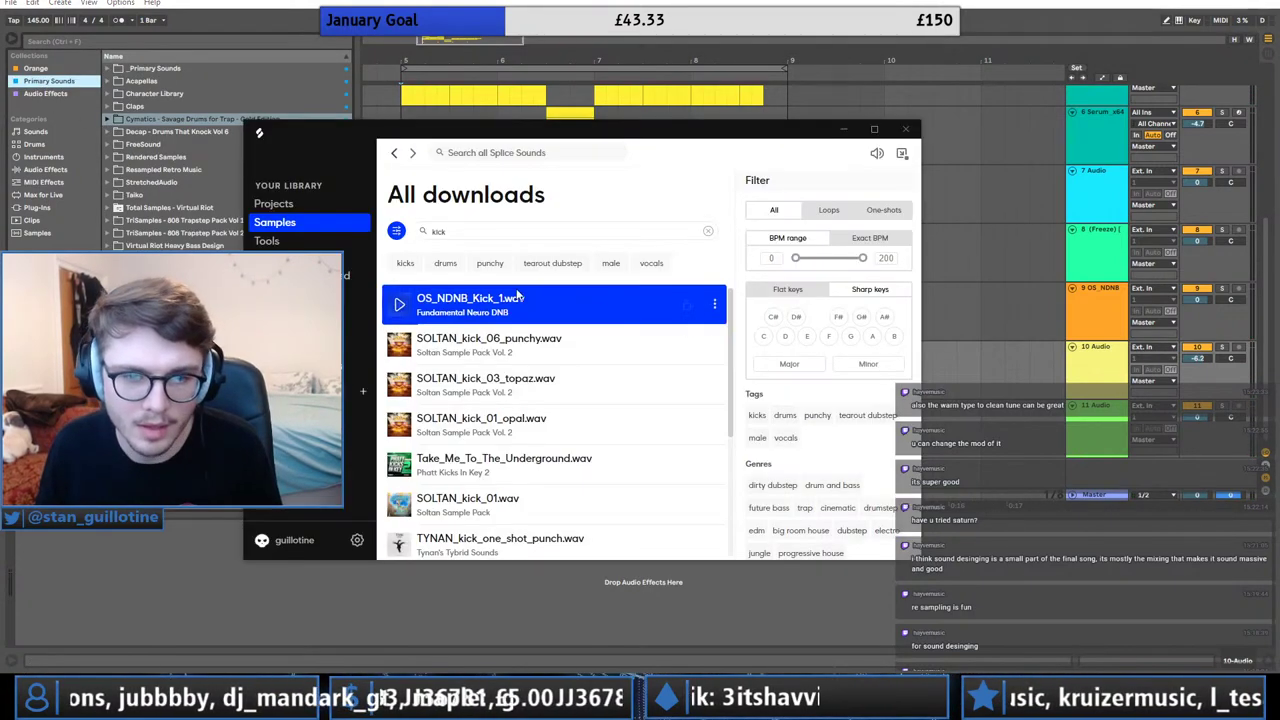
click(706, 233)
text(snare)
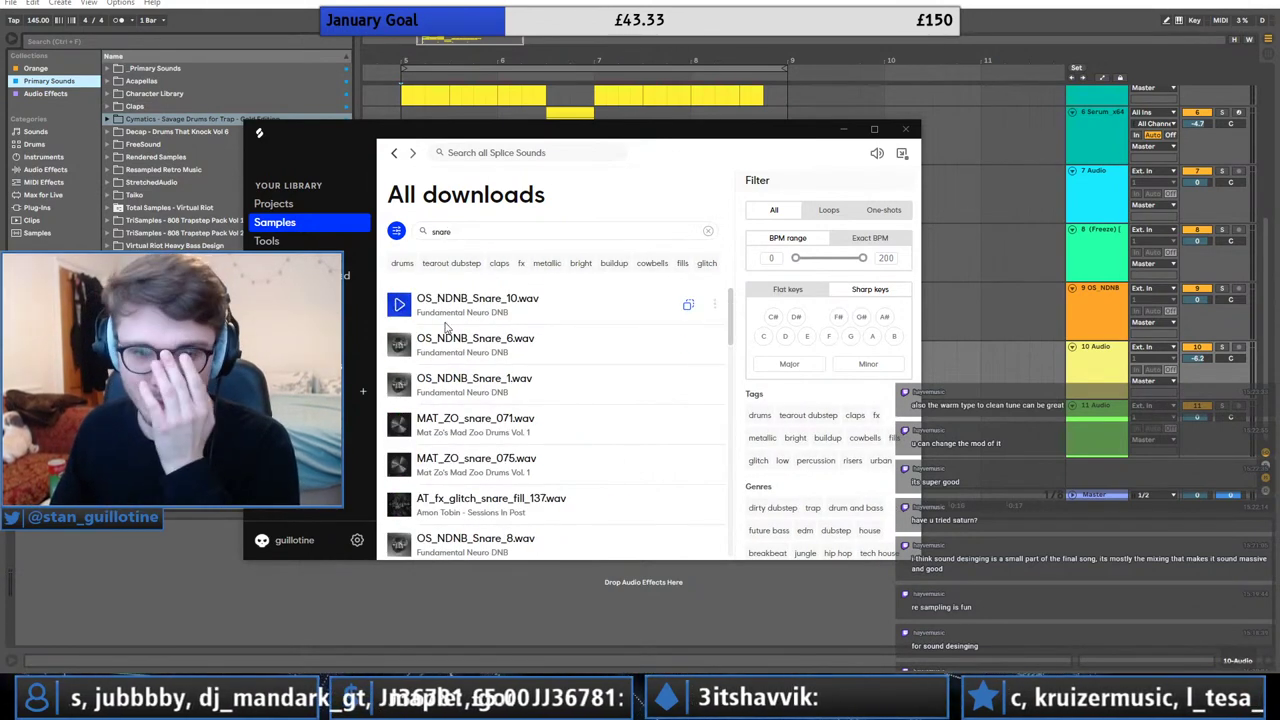
Preview MAT_ZO_snare_071, MAT_ZO_snare_075, OS_NDNB_Snare_1, OS_NDNB_Snare_6 and OS_NDNB_Snare_10.
click(400, 426)
click(400, 465)
click(399, 387)
click(399, 345)
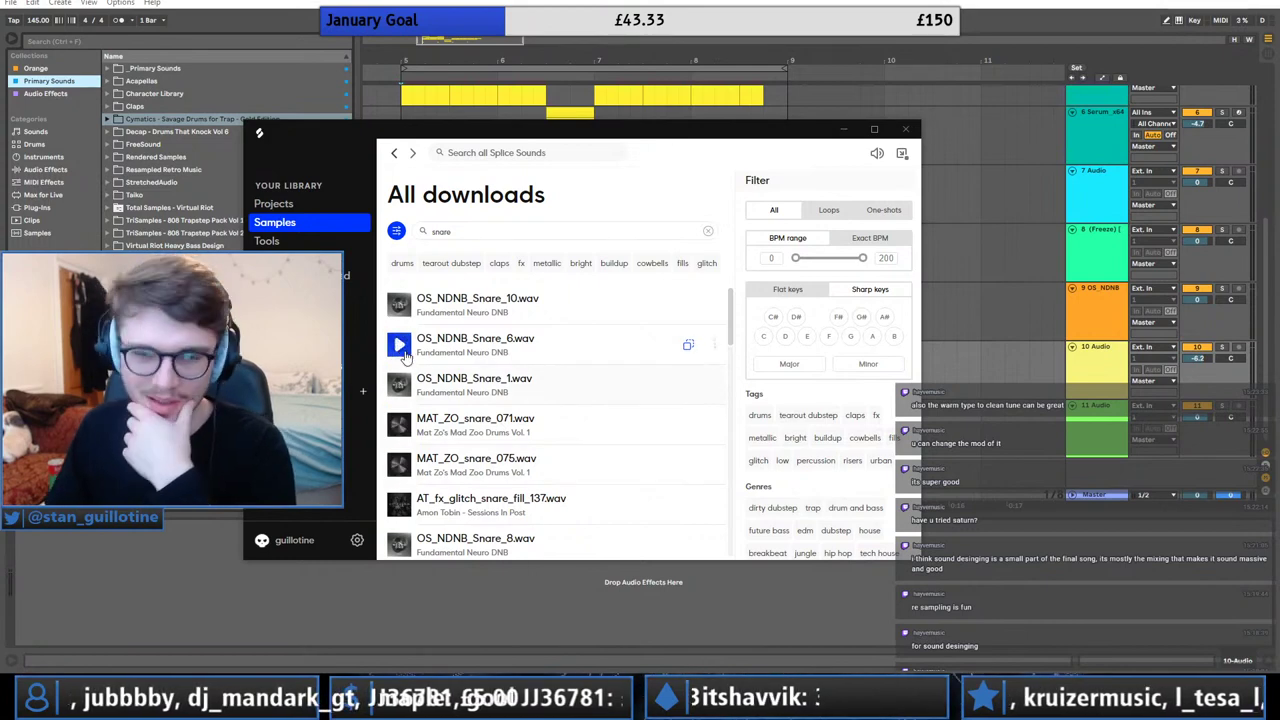
click(399, 305)
Try OS_NDNB_Snare_10.wav on beat 3 of bars 5 to 8 on track 10, and delete those clips.
drag(474, 306, 494, 364)
key(space)
key(ctrl+d)
key(ctrl+d)
key(ctrl+d)
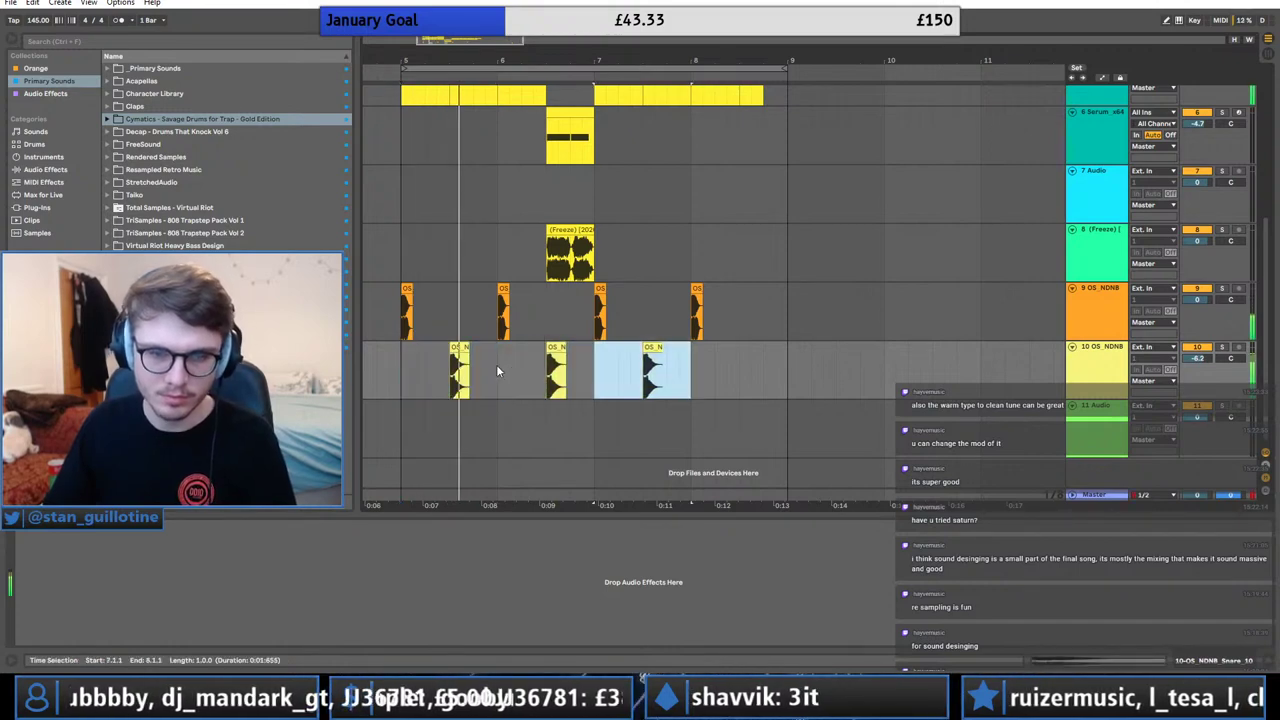
drag(775, 383, 407, 374)
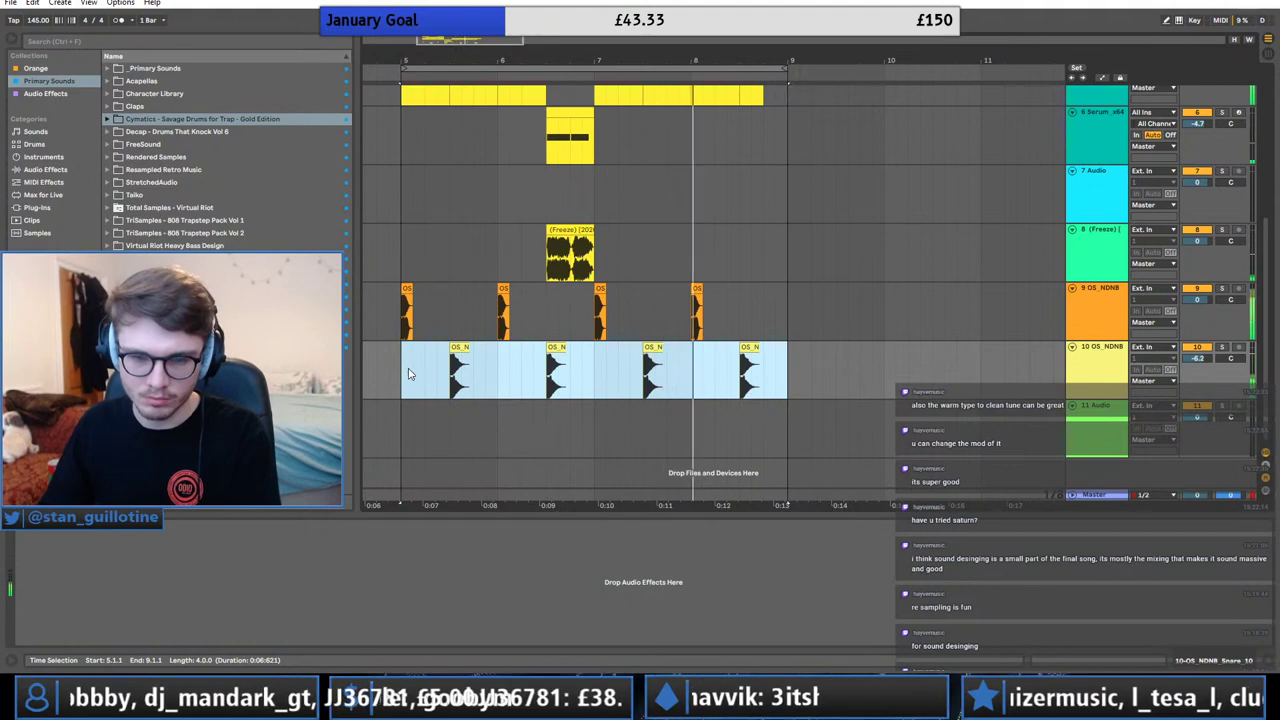
key(Delete)
Add MUSTDIE_snare_one_shot_hate.wav from Splice at 5.3.1 on track 10 and duplicate it to beat 3 of every bar through bar 8.
click(602, 700)
scroll(540, 380, down, 2)
drag(540, 465, 399, 360)
key(space)
key(space)
key(space)
key(space)
key(space)
key(ctrl+d)
key(ctrl+d)
key(ctrl+d)
click(452, 378)
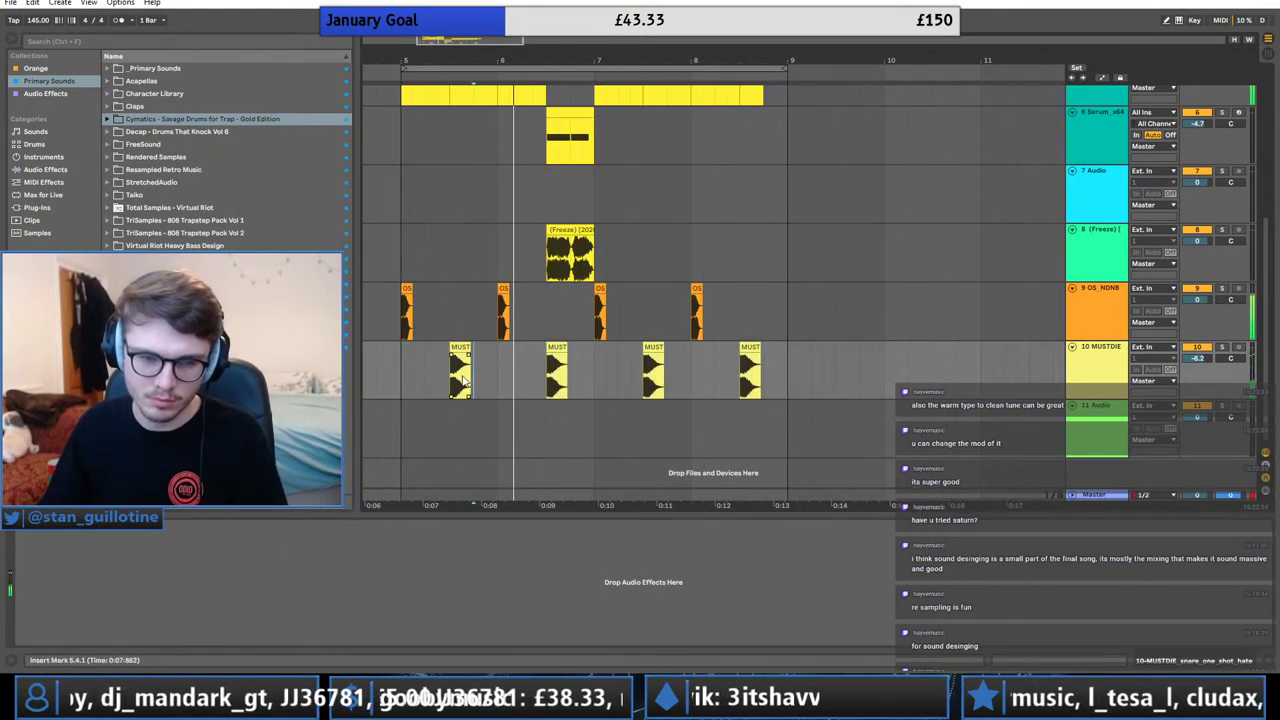
Listen to the MUSTDIE snare pattern in the loop and delete its clips from bars 5 to 8 of track 10.
drag(769, 361, 403, 378)
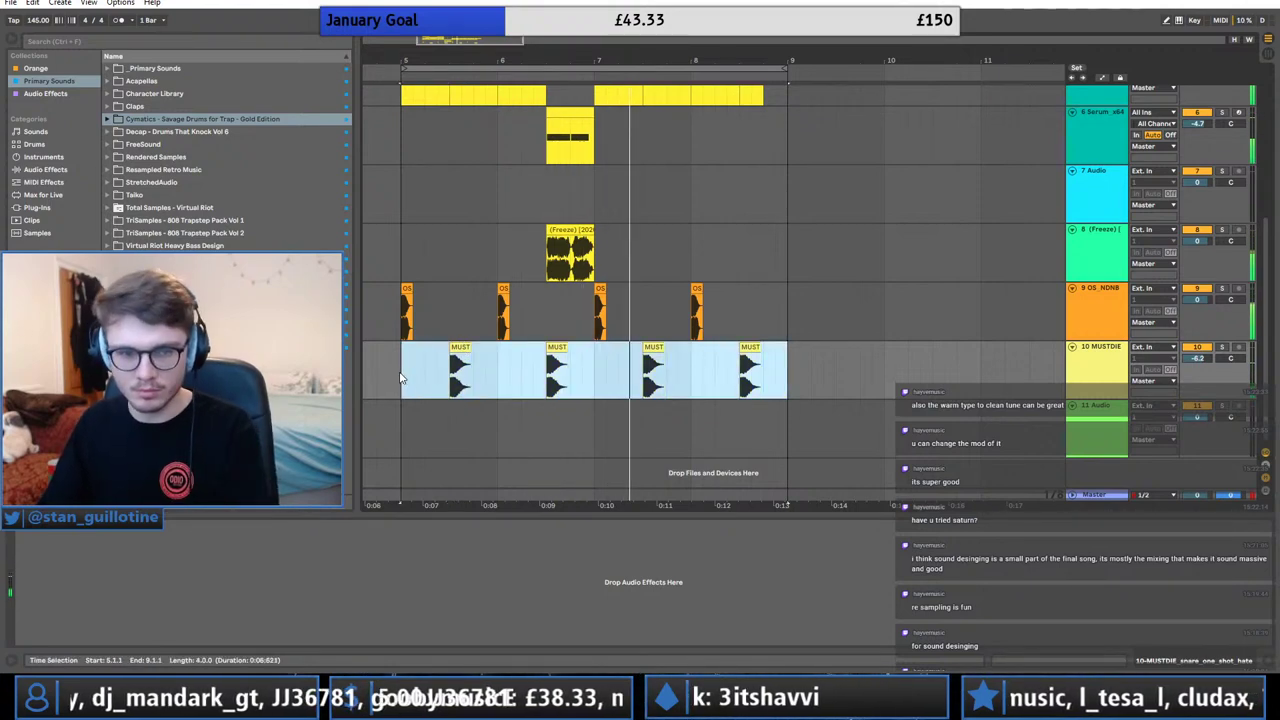
key(ctrl+z)
click(594, 380)
key(space)
key(space)
key(space)
key(space)
drag(784, 370, 401, 368)
key(Delete)
click(401, 368)
Try MAT_ZO_snare_008.wav from Splice on beat 3 of bars 5 to 8 on track 10, and delete those clips.
key(alt+Tab)
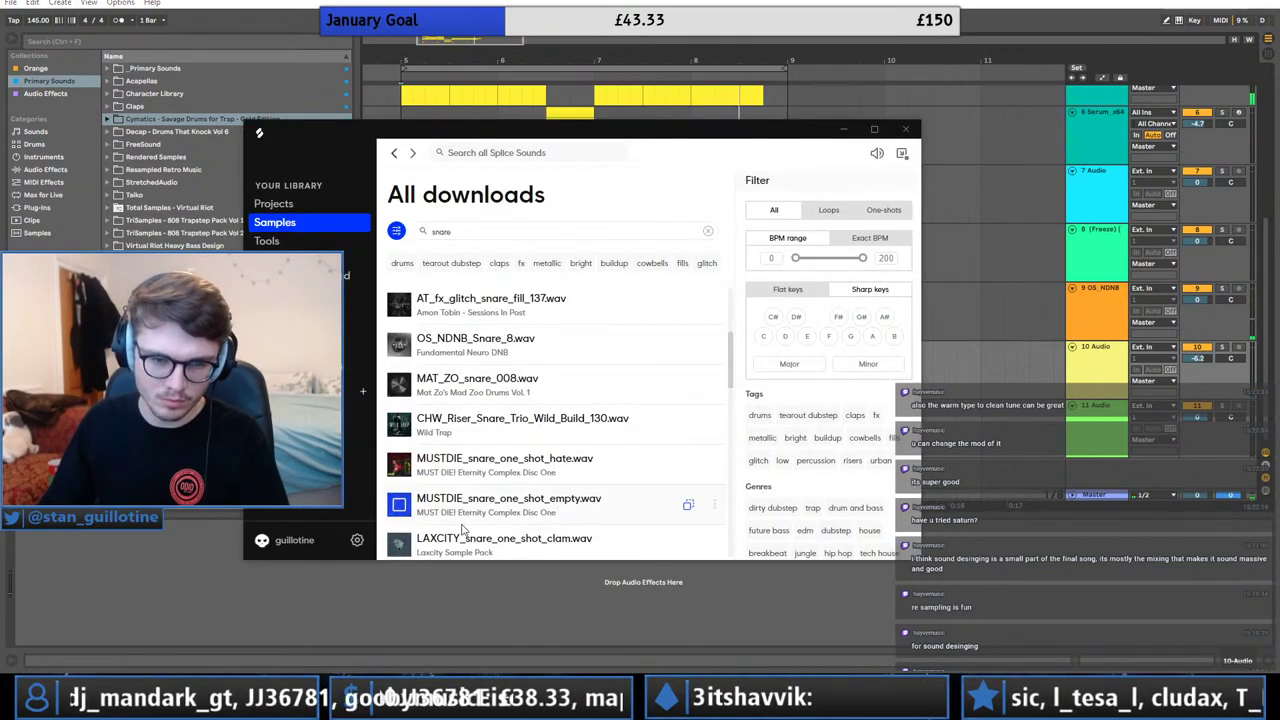
click(399, 425)
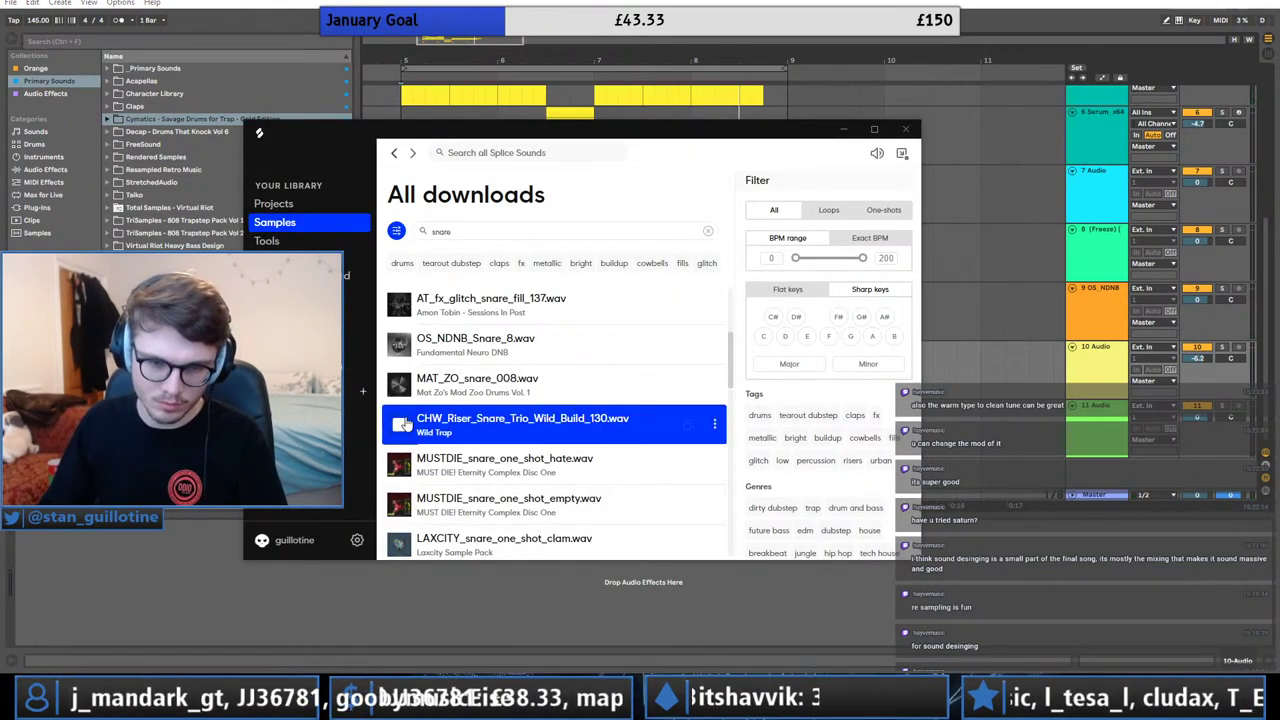
drag(577, 391, 453, 352)
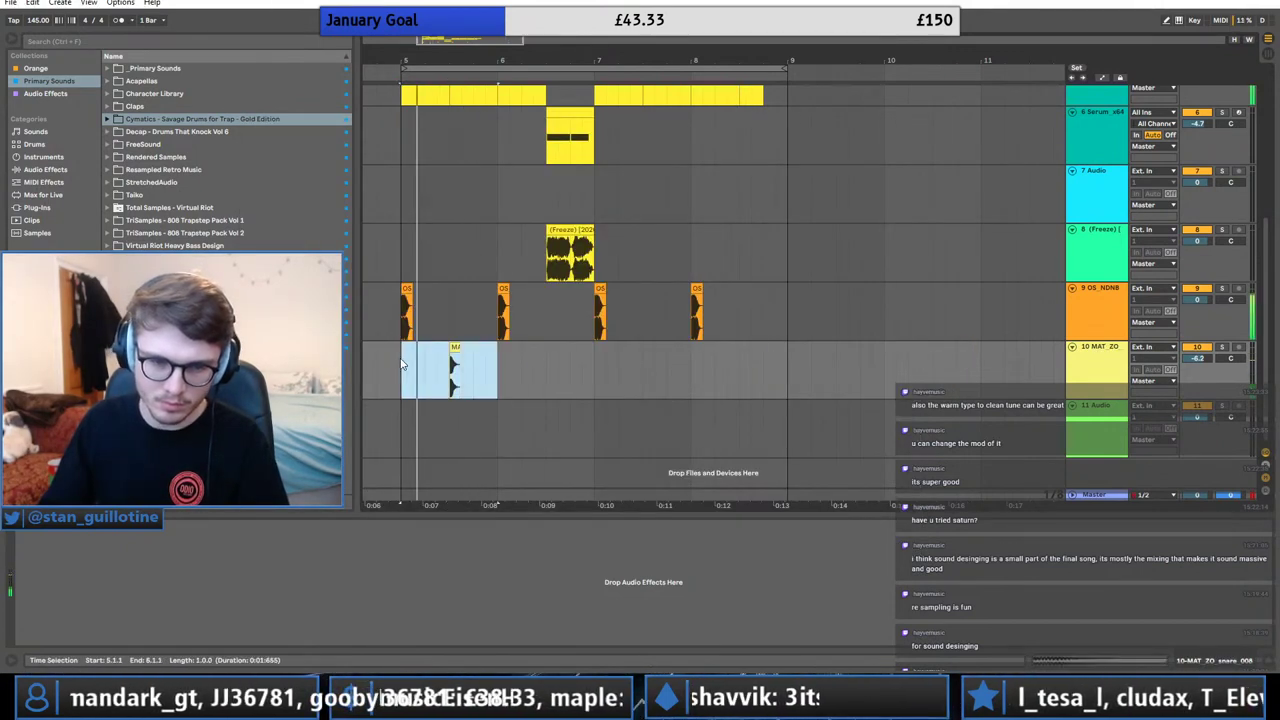
key(ctrl+d)
key(ctrl+d)
key(ctrl+d)
drag(798, 362, 402, 364)
key(Delete)
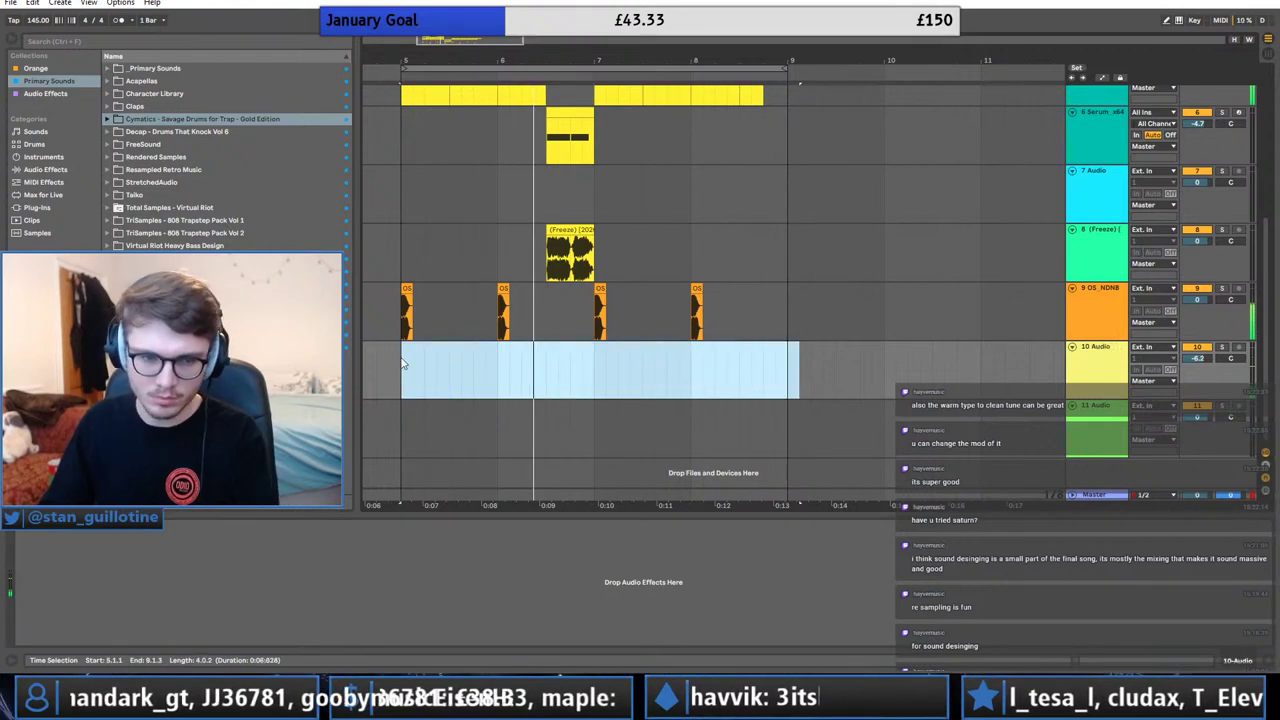
Audition the snares in the _Primary Sounds drum folder and place RiddimSNR_03.wav at 5.3.1 on track 10.
click(402, 364)
click(108, 69)
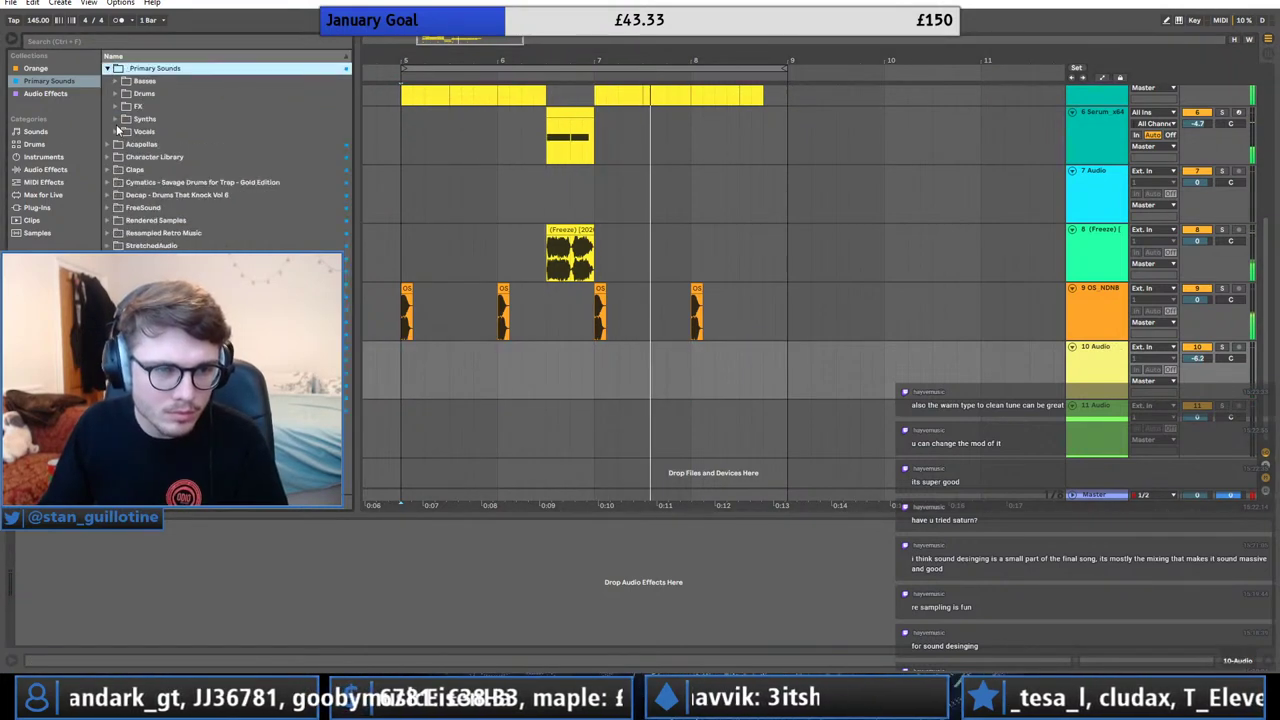
click(115, 94)
click(124, 132)
click(180, 169)
click(182, 195)
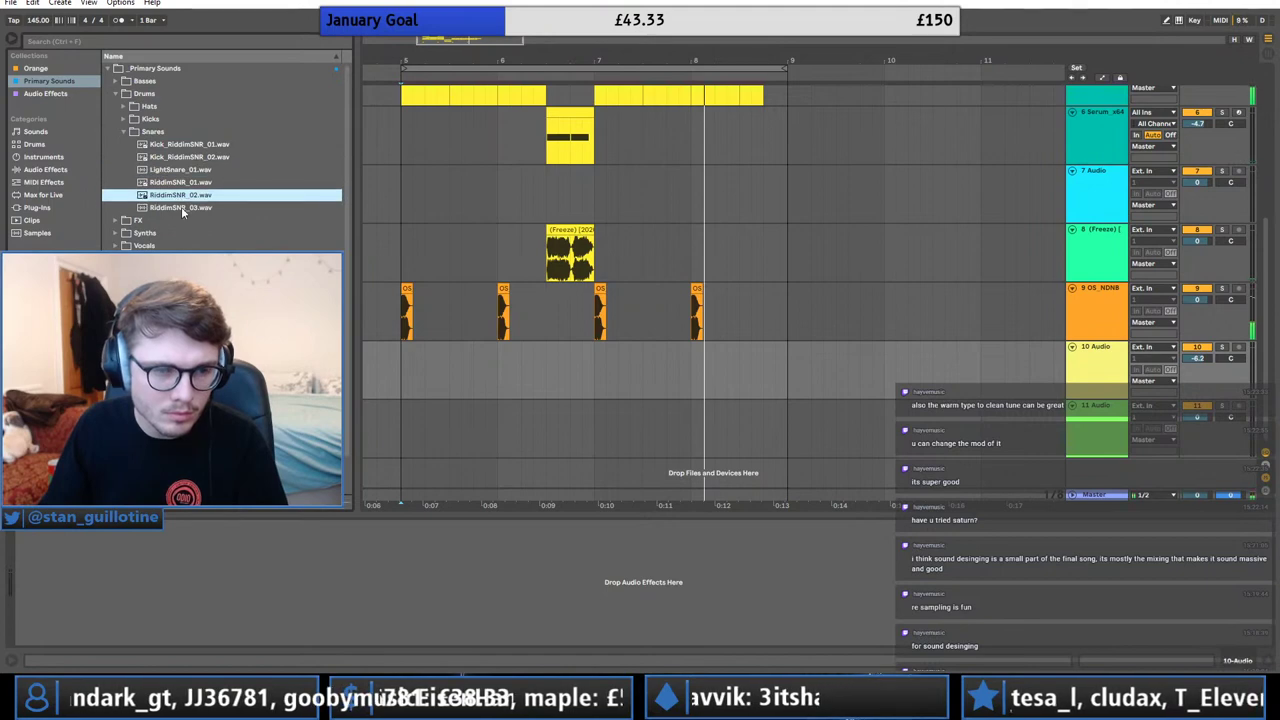
click(182, 208)
drag(182, 208, 446, 358)
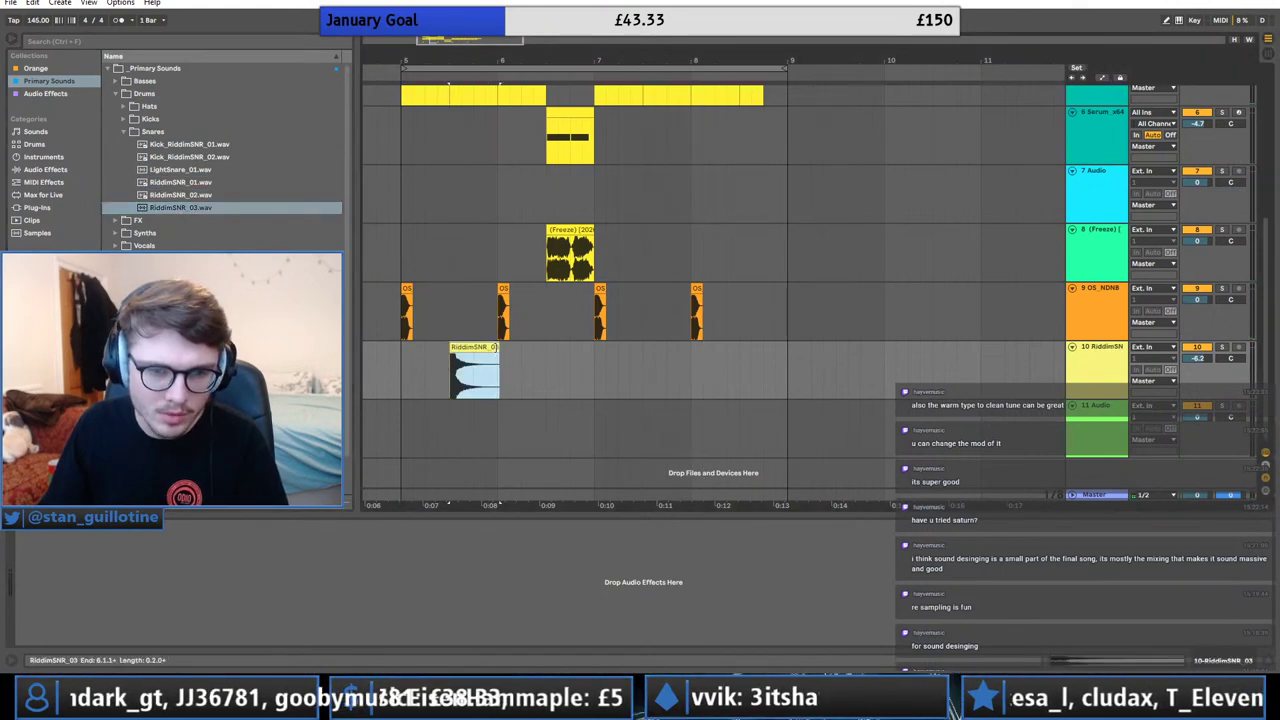
Shorten the RiddimSNR_03 clip to one beat and duplicate it to beat 3 of every bar through bar 8.
click(458, 358)
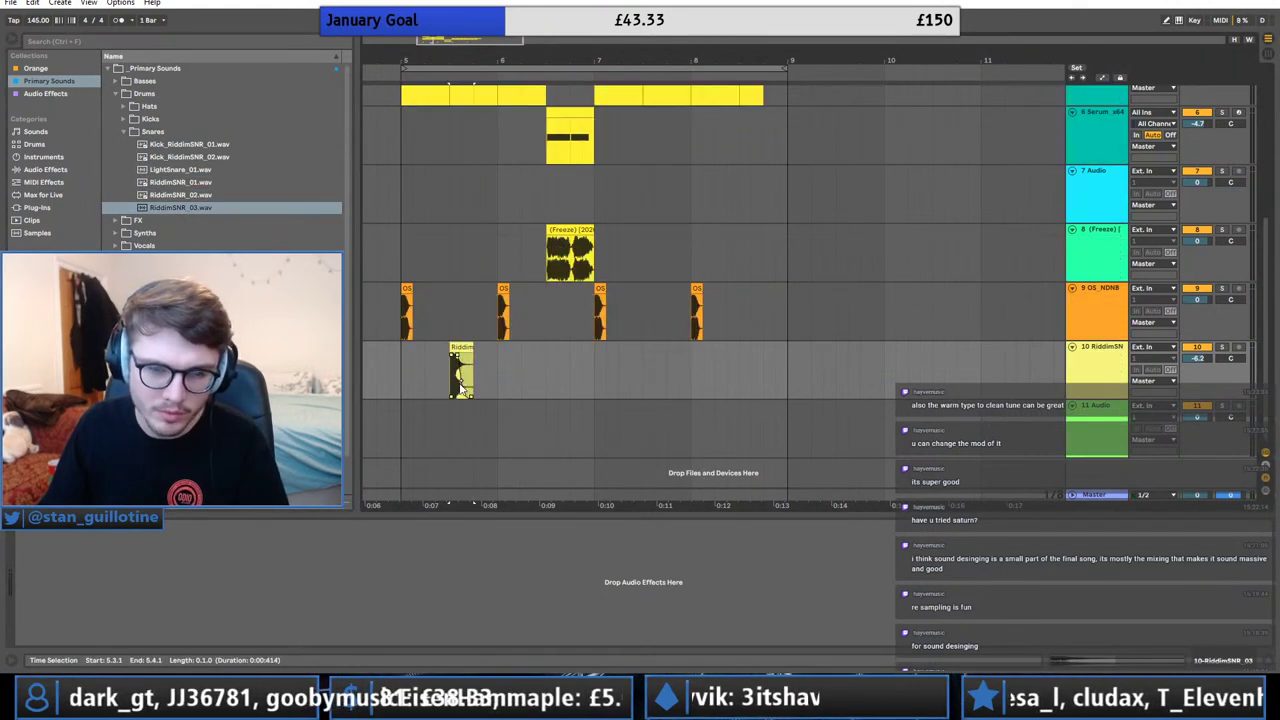
drag(488, 372, 499, 374)
key(ctrl+d)
key(ctrl+d)
key(ctrl+d)
key(ctrl+d)
key(ctrl+z)
Replace the OS_NDNB kick clips in bars 5 to 8 of track 9 with Kick_Punchy_Controlled.wav at 5.1.1.
drag(771, 321, 393, 304)
key(Delete)
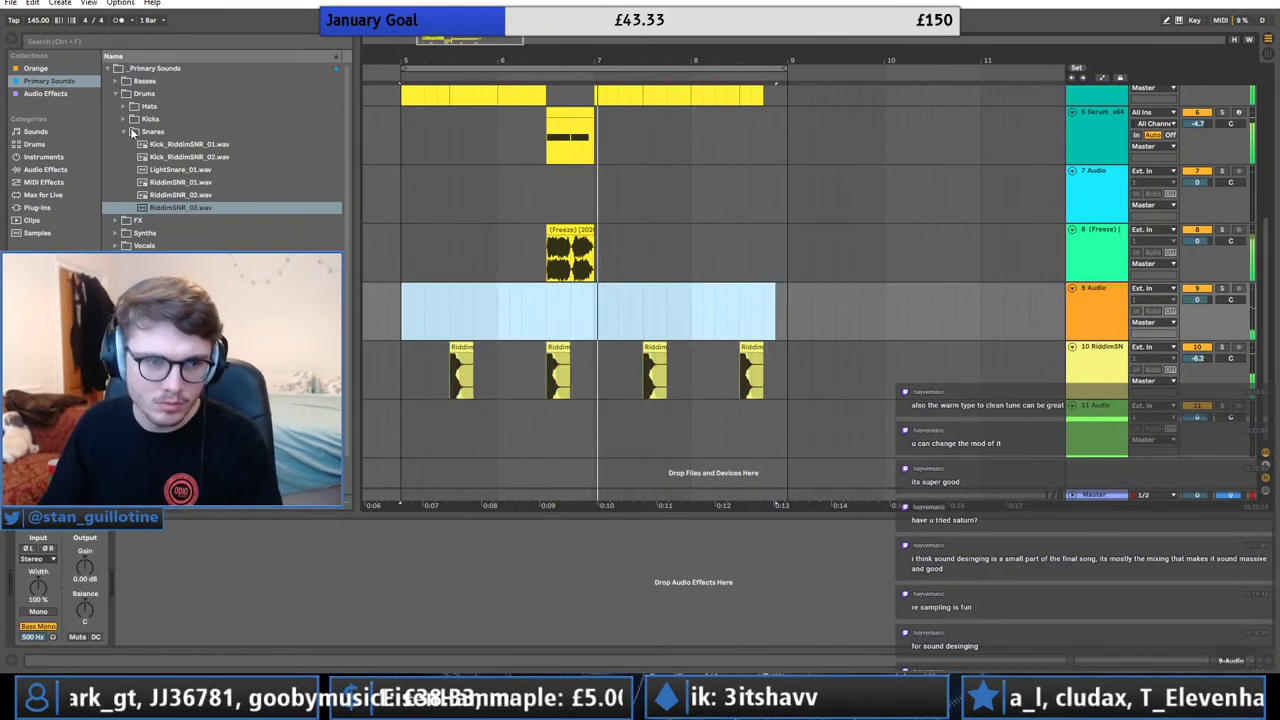
click(125, 120)
click(178, 135)
click(178, 147)
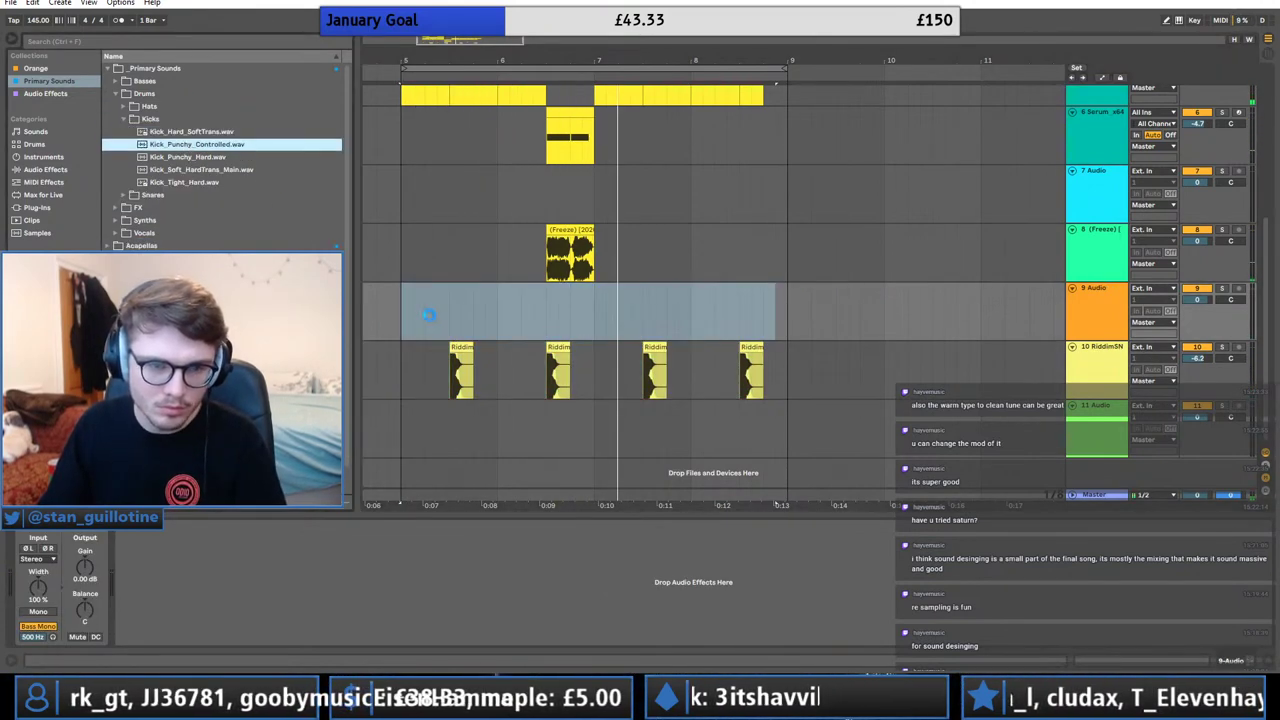
drag(207, 149, 404, 316)
key(space)
key(space)
key(space)
Duplicate the Kick_Punchy_Controlled clip on track 9 to the first beat of every bar through bar 8.
drag(499, 308, 400, 306)
key(ctrl+d)
key(ctrl+d)
key(ctrl+d)
click(385, 312)
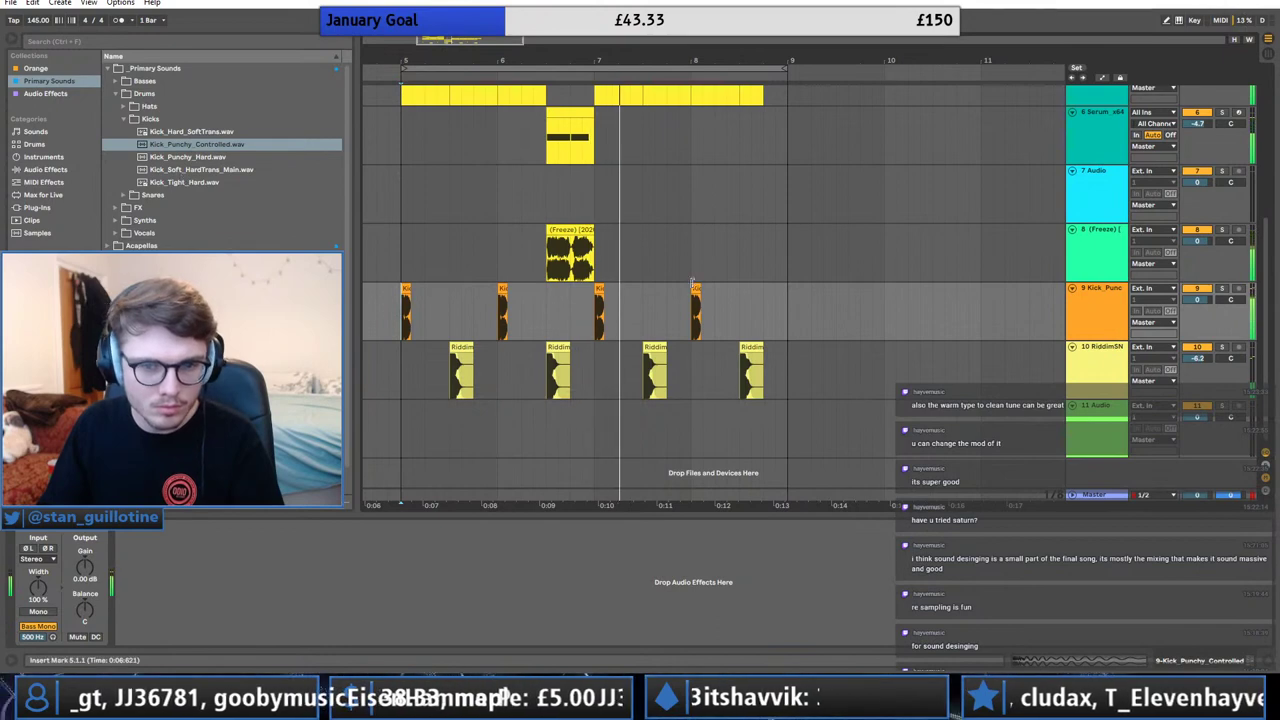
Listen to the new kick and snare pattern while checking the RiddimSNR_03 clips in bars 5 to 8.
click(463, 371)
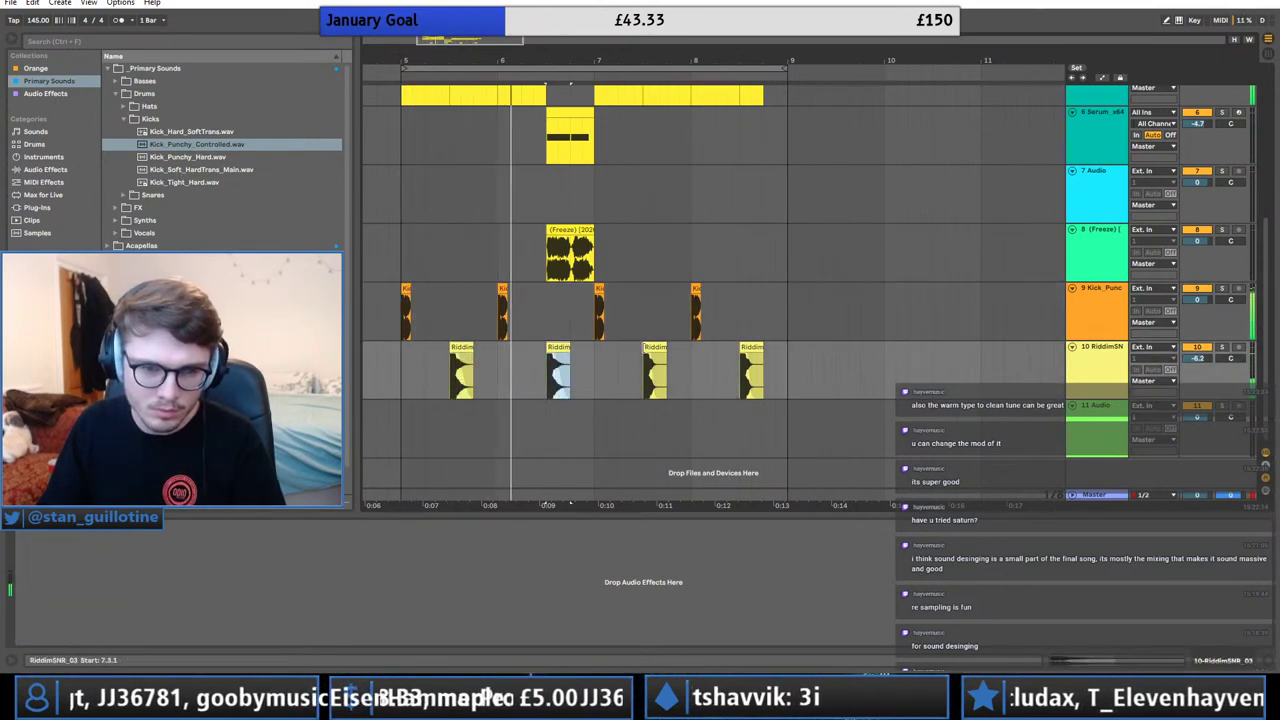
click(460, 360)
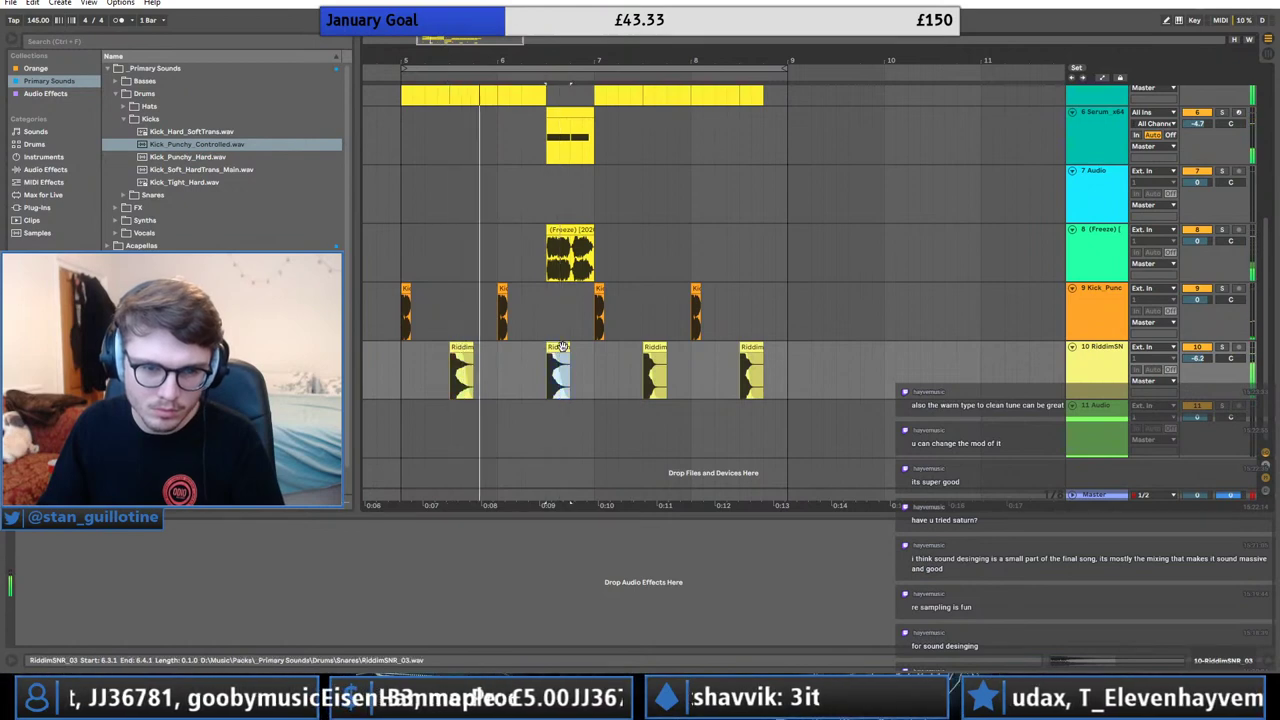
click(655, 350)
click(752, 349)
click(1096, 364)
click(1096, 315)
click(731, 318)
Fold the kick track 9 and the snare track 10 in the arrangement.
scroll(742, 347, up, 1)
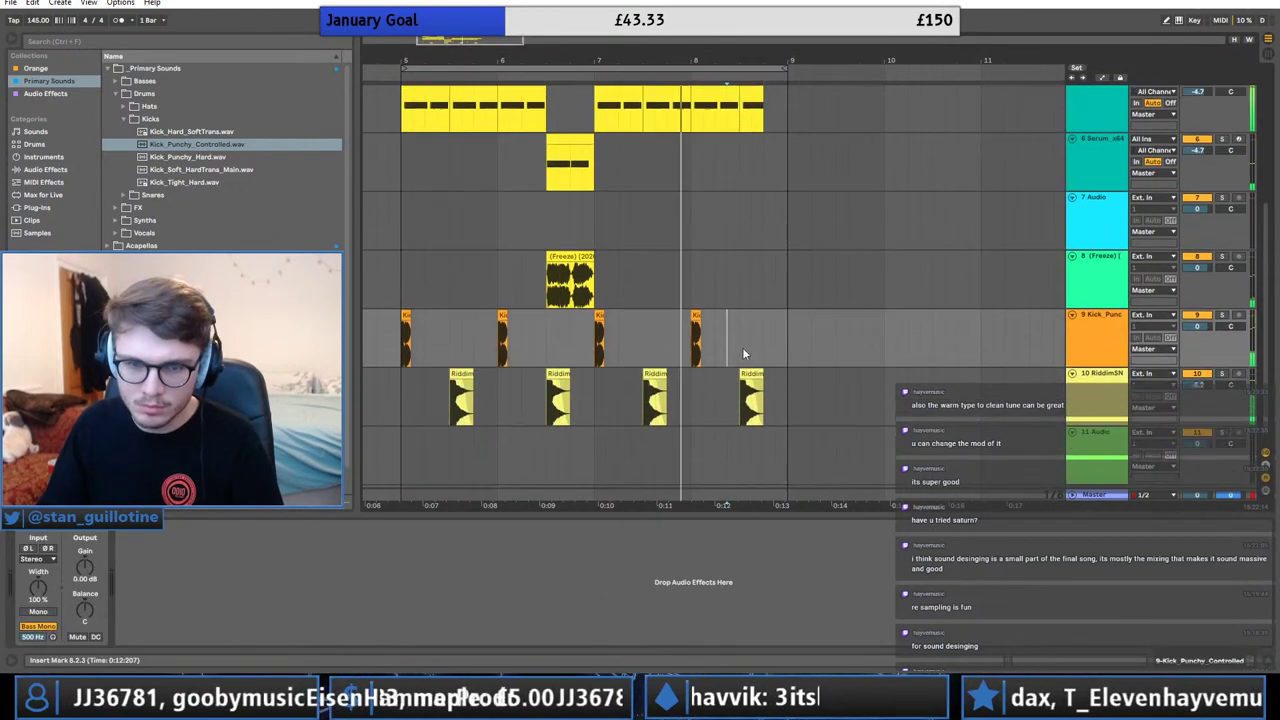
click(1073, 315)
click(1073, 327)
click(1079, 260)
Save the Live Set under a new name in Ableton Projects > Livestream Tracks and delete the temporary project files.
key(ctrl+shift+s)
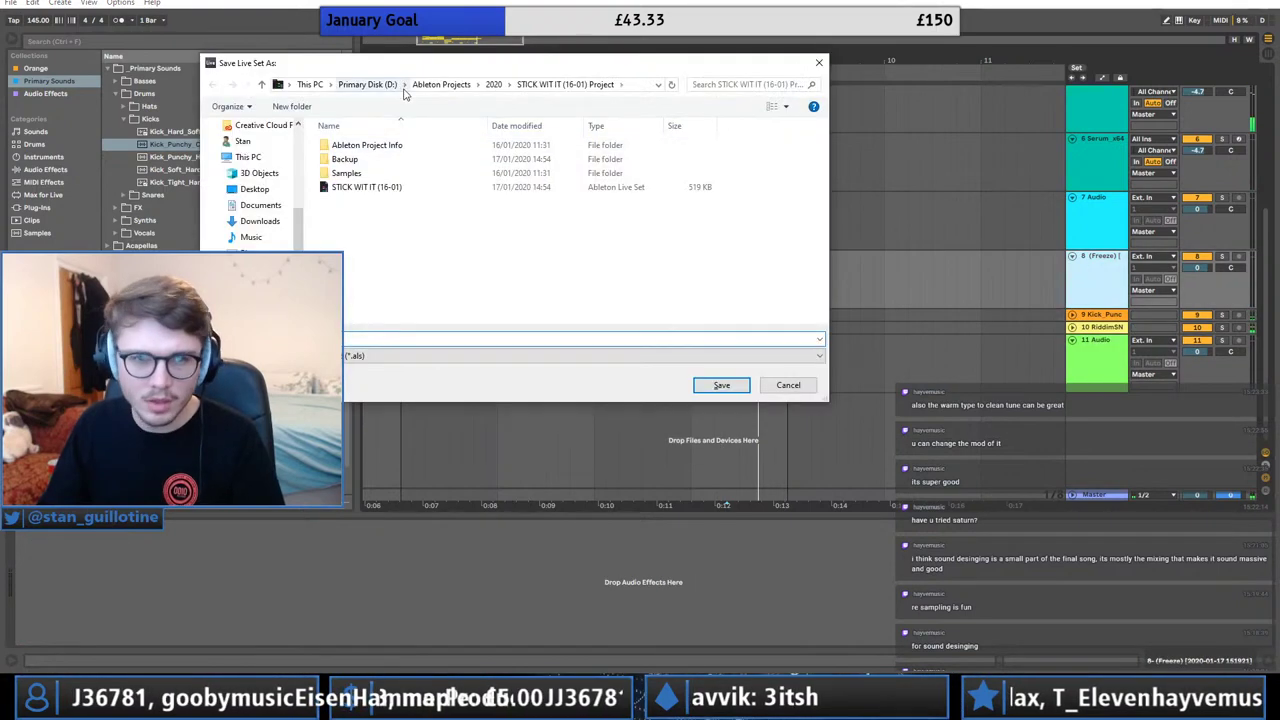
click(493, 84)
click(441, 84)
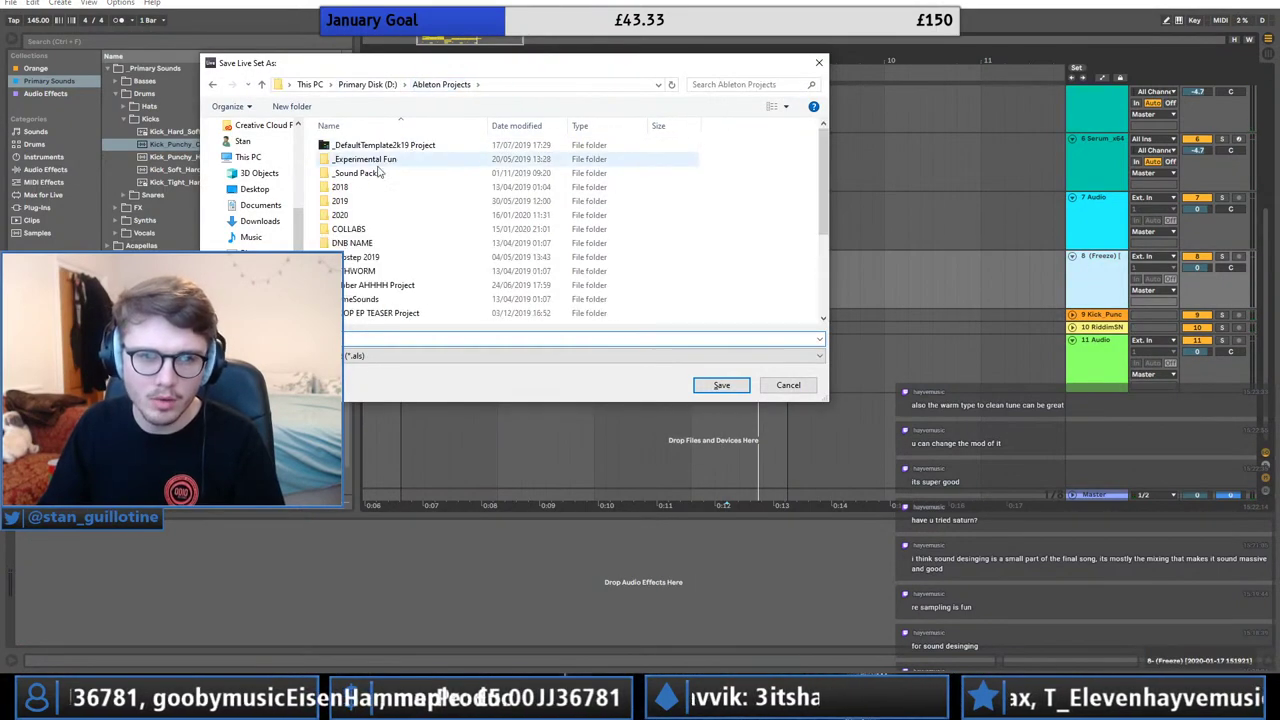
scroll(380, 305, down, 3)
double_click(369, 203)
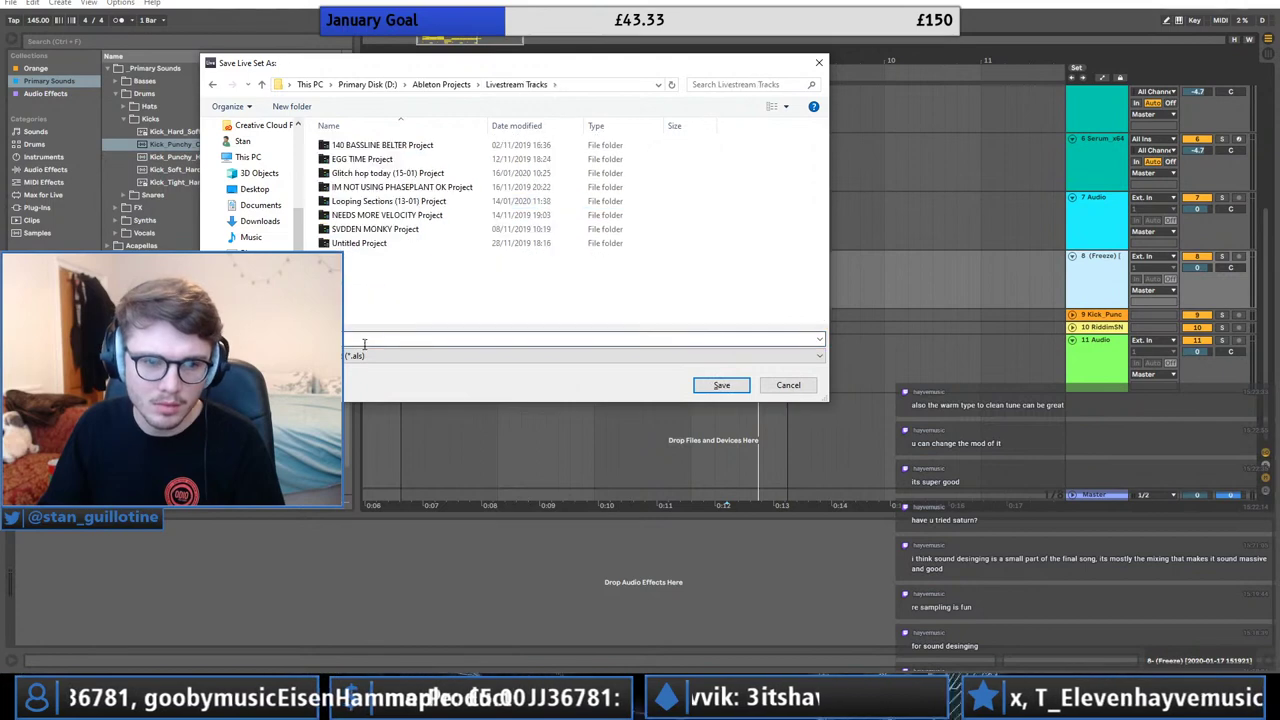
key(Return)
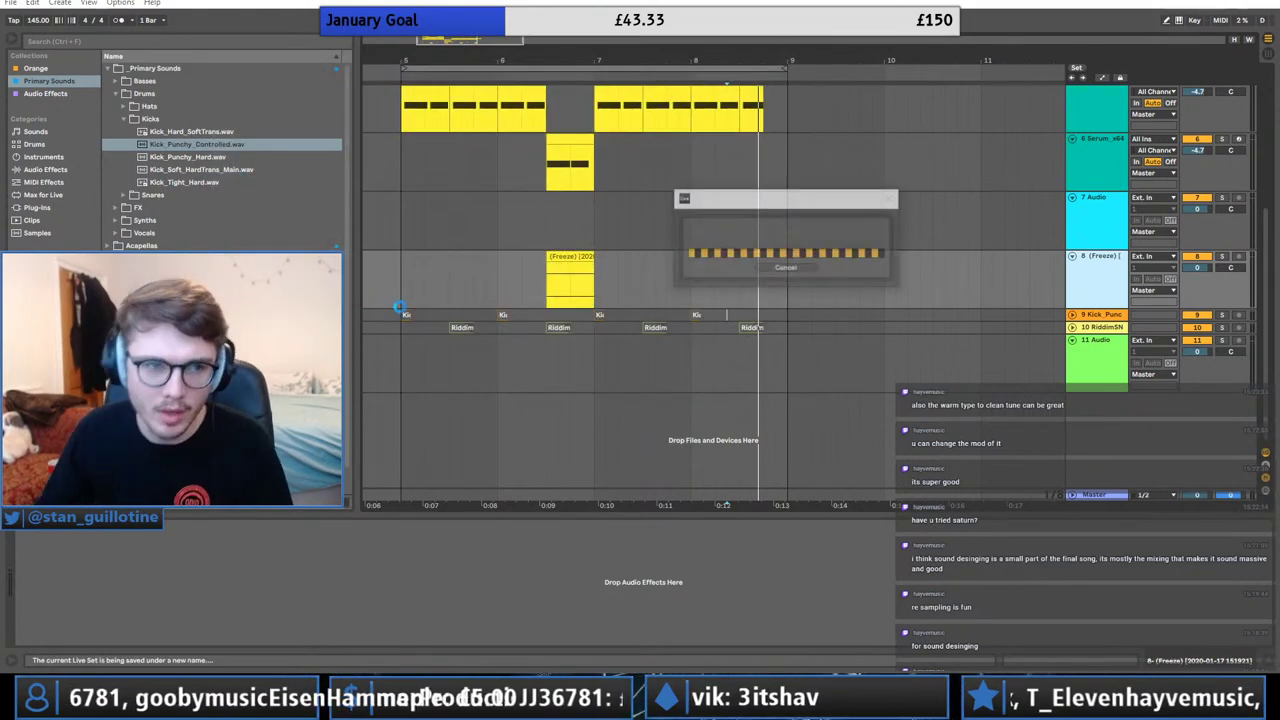
click(724, 273)
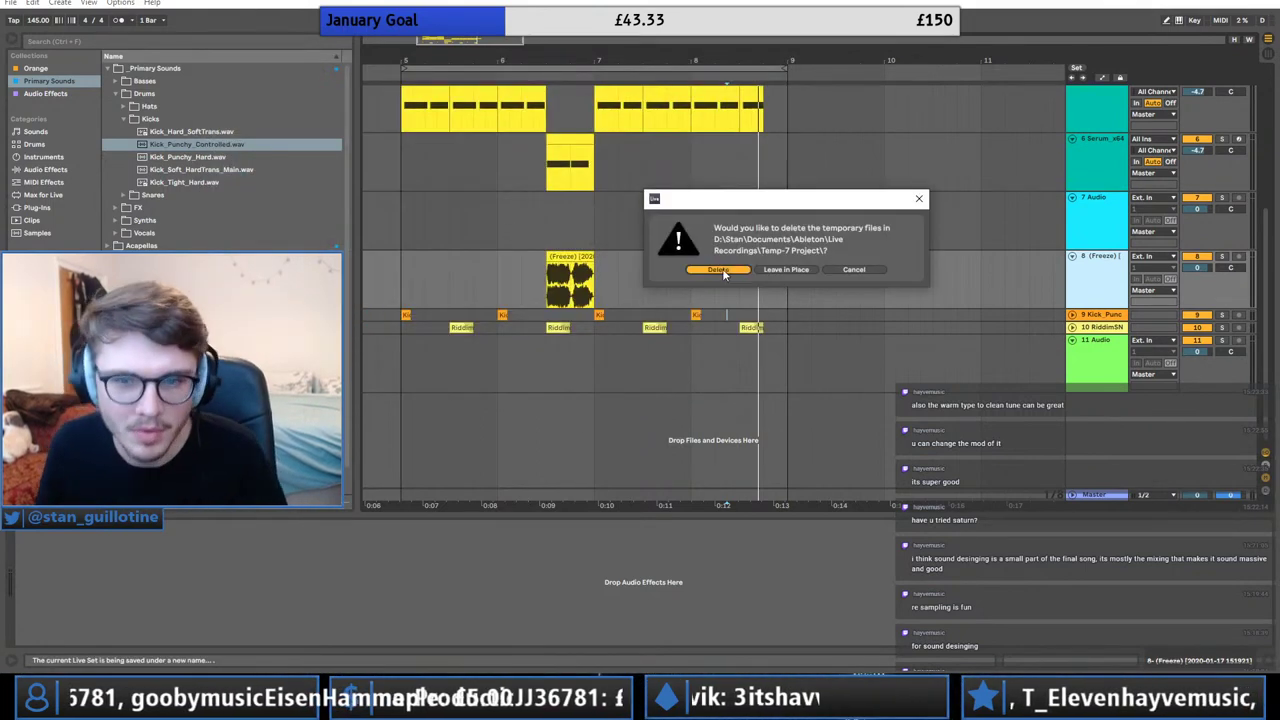
click(461, 290)
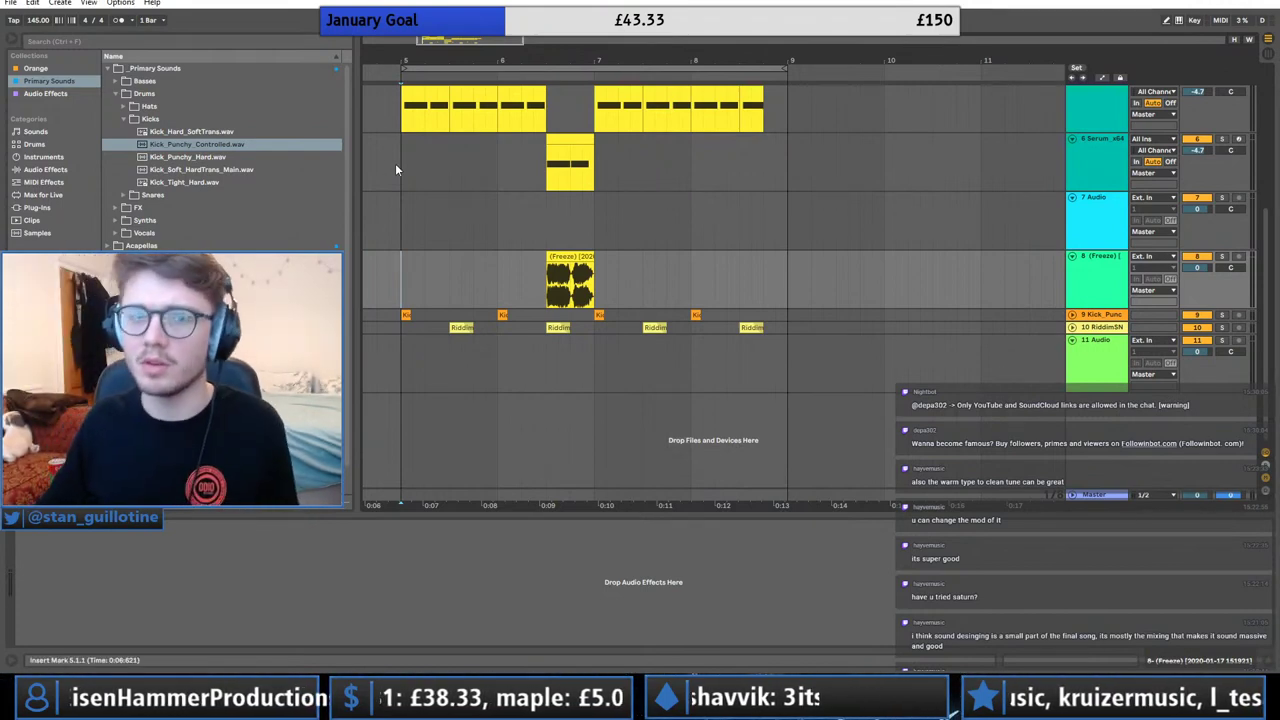
click(398, 230)
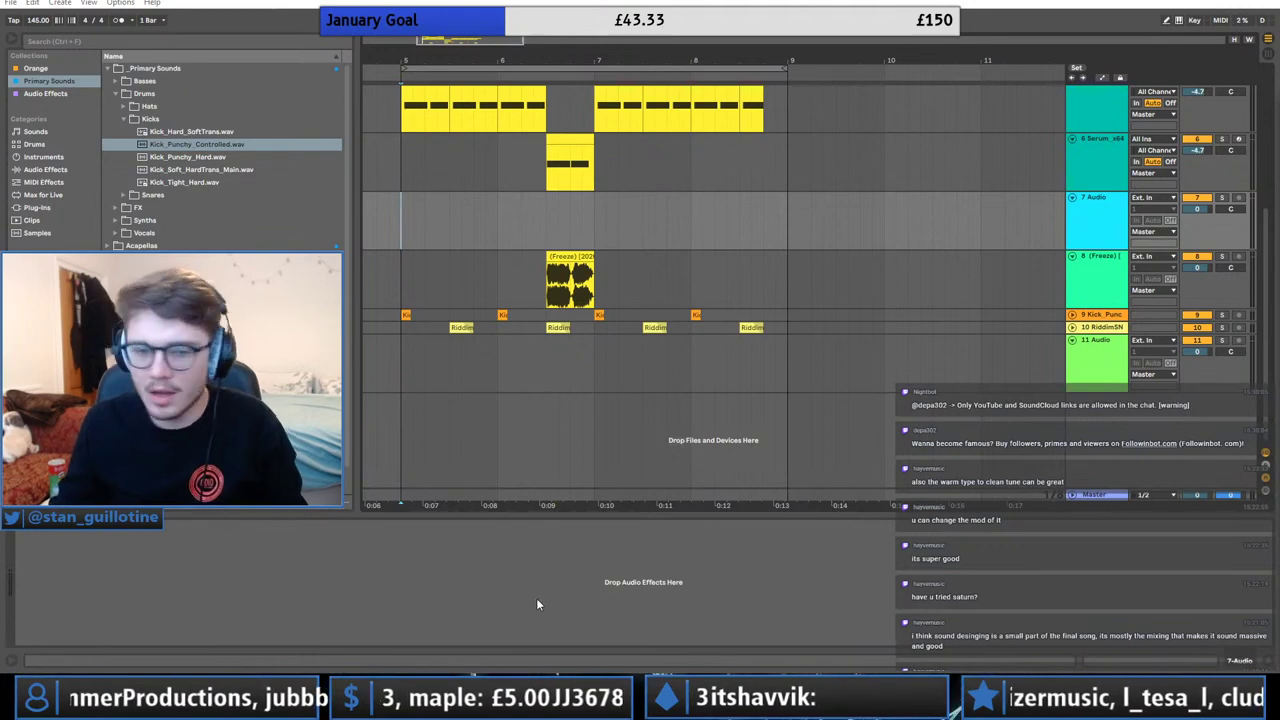
key(alt+Tab)
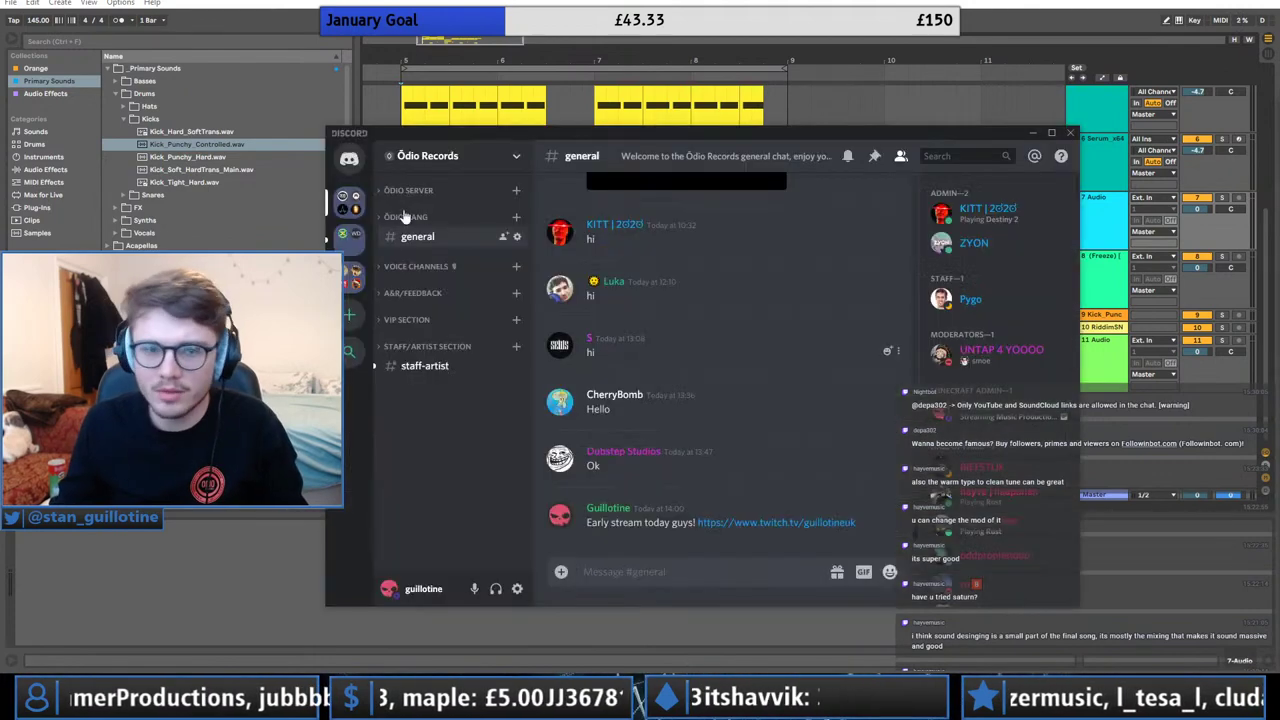
click(444, 367)
click(421, 219)
key(alt+Tab)
click(670, 194)
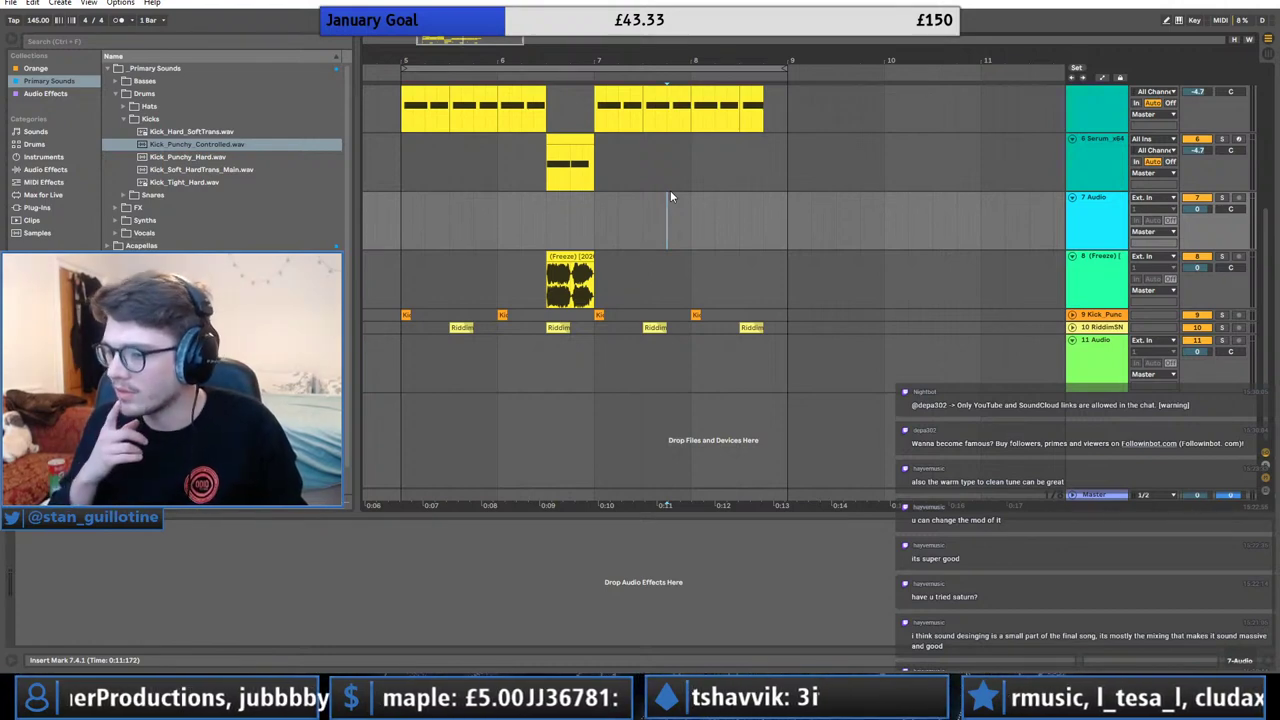